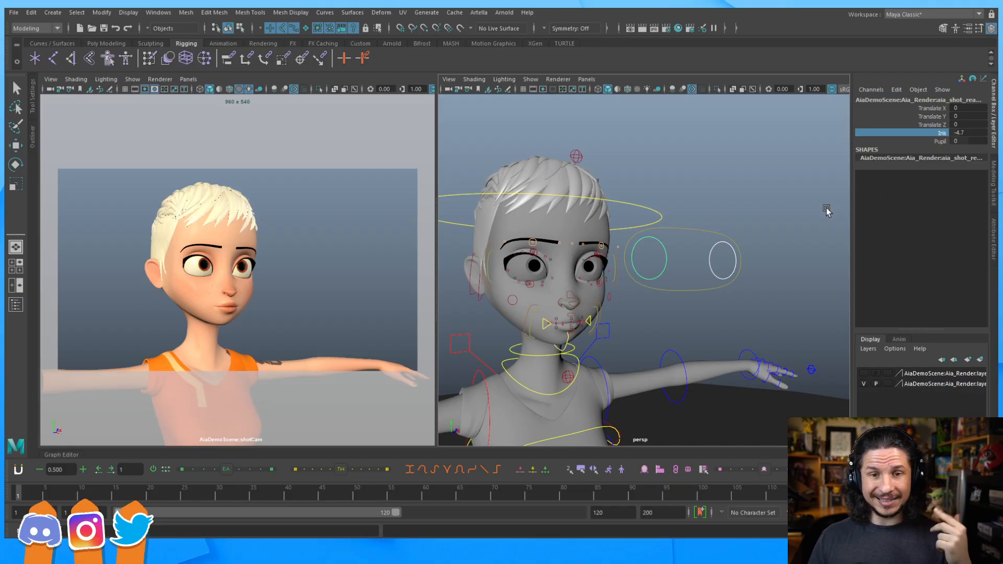
Step: Try Pupil values of 3.4 and -8.7 on both eye controls, and undo the changes
key("ctrl+z")
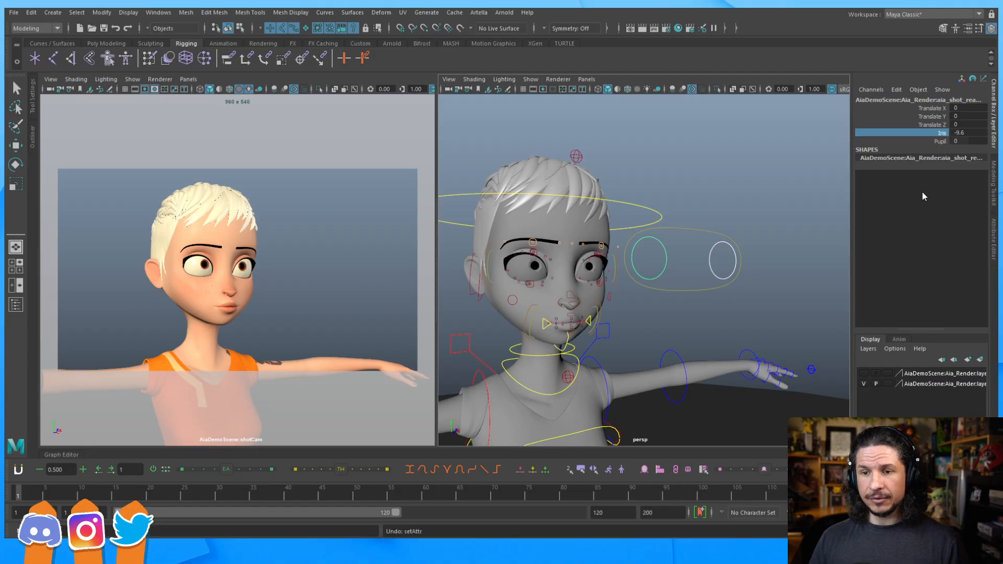
left_click(940, 141)
middle_click_drag(721, 192, 723, 217)
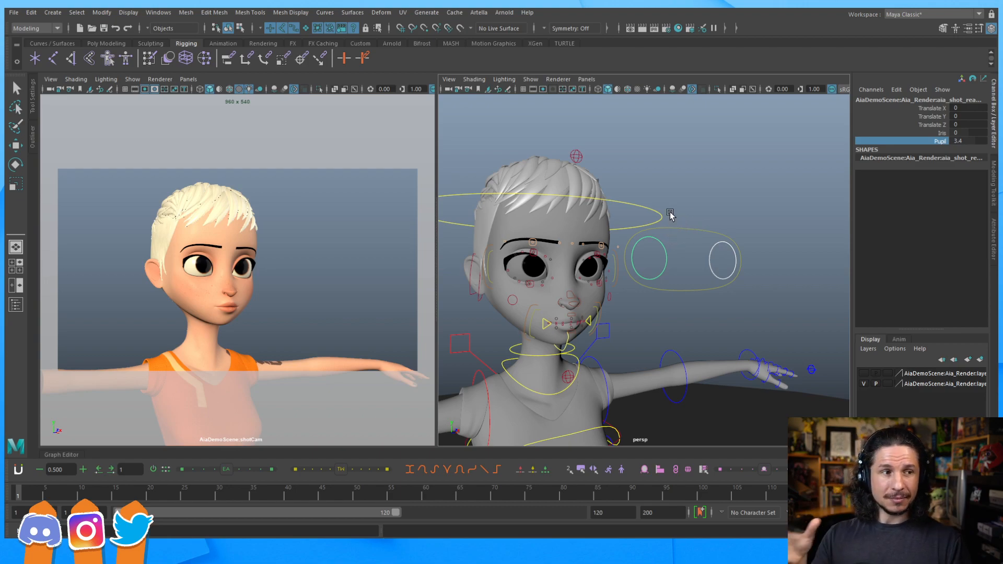
key("ctrl+z")
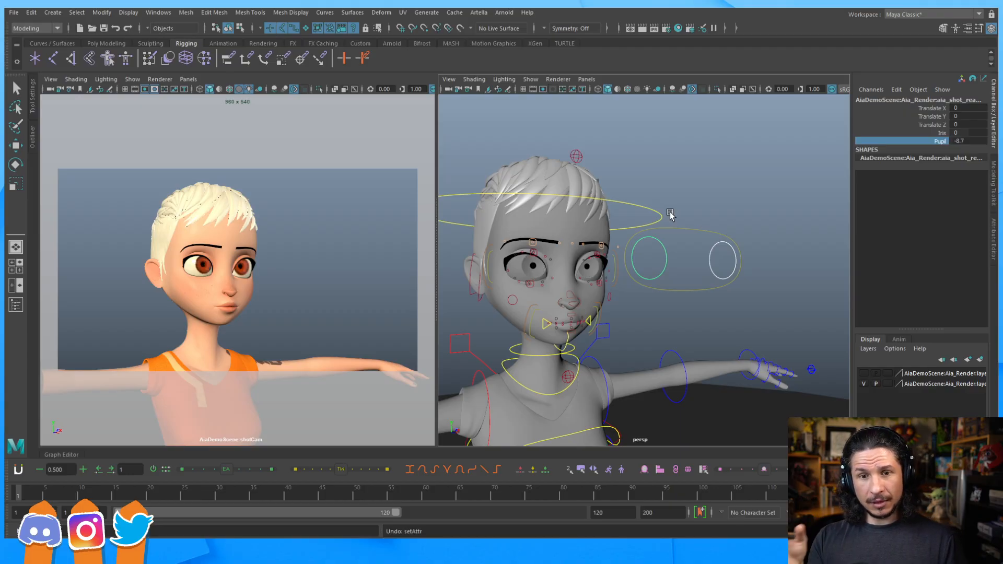
key("ctrl+z")
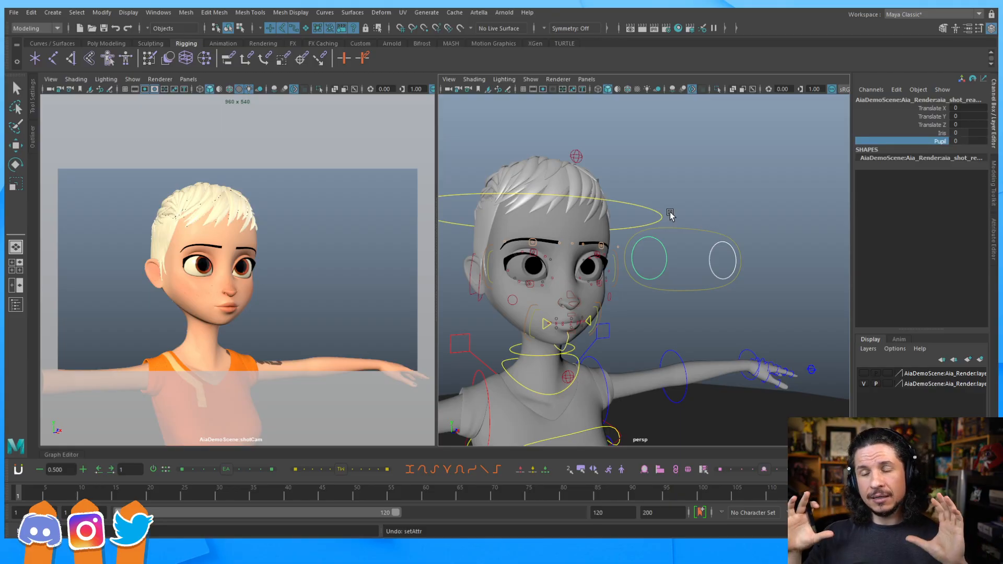
Step: Try Iris values between -3 and 5.6 on both eye controls, and reset Iris to 0
left_click(942, 133)
middle_click_drag(755, 209, 728, 213)
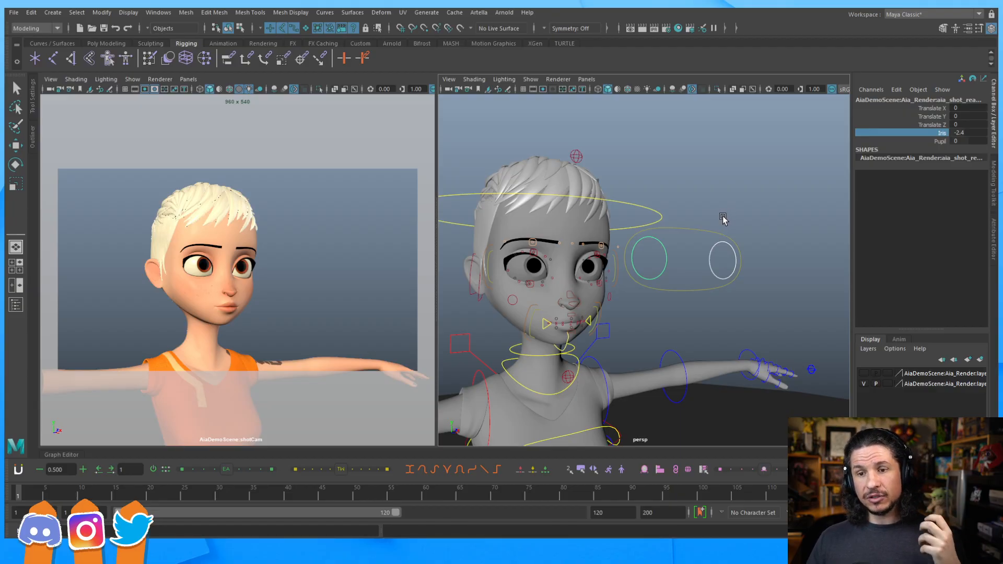
mouse_move(740, 199)
middle_mouse_down()
mouse_move(724, 199)
mouse_move(733, 196)
middle_mouse_up()
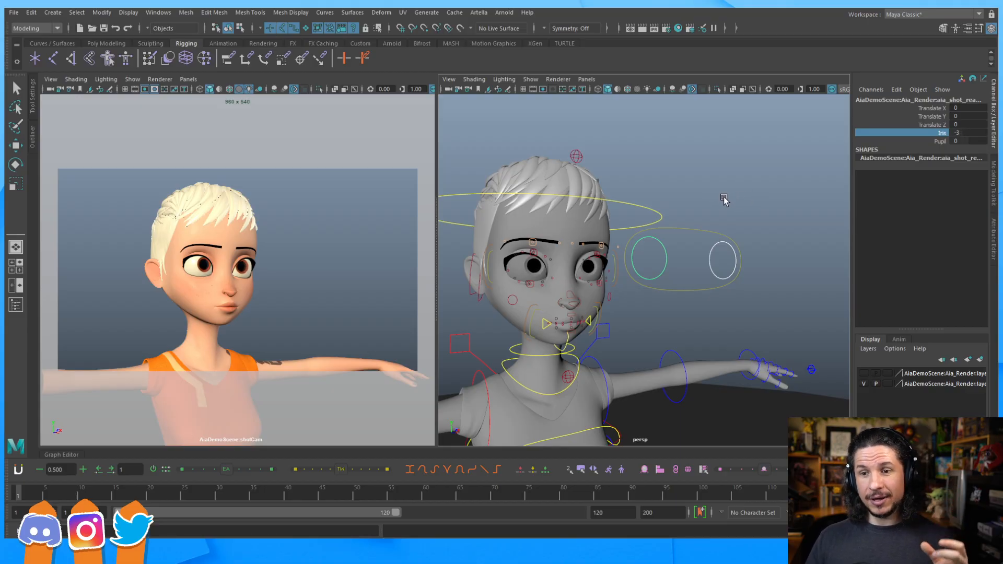
middle_click_drag(722, 208, 760, 194)
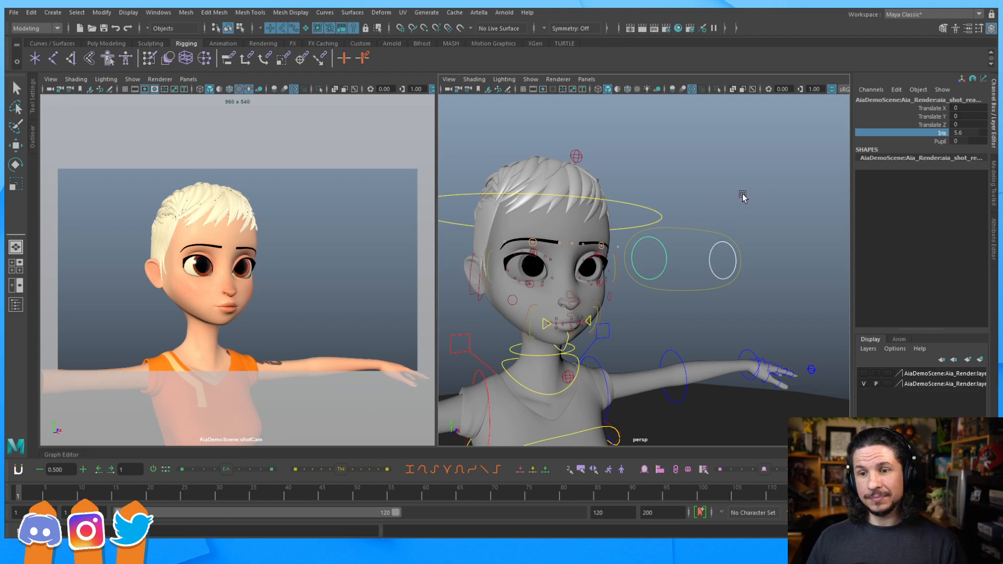
key("ctrl+z")
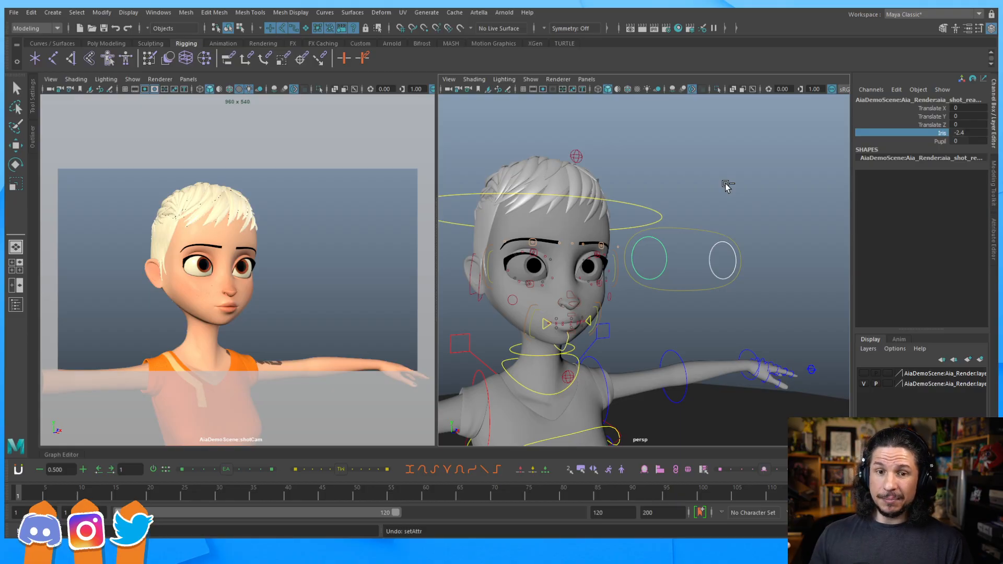
left_click(971, 133)
type("0")
key("Return")
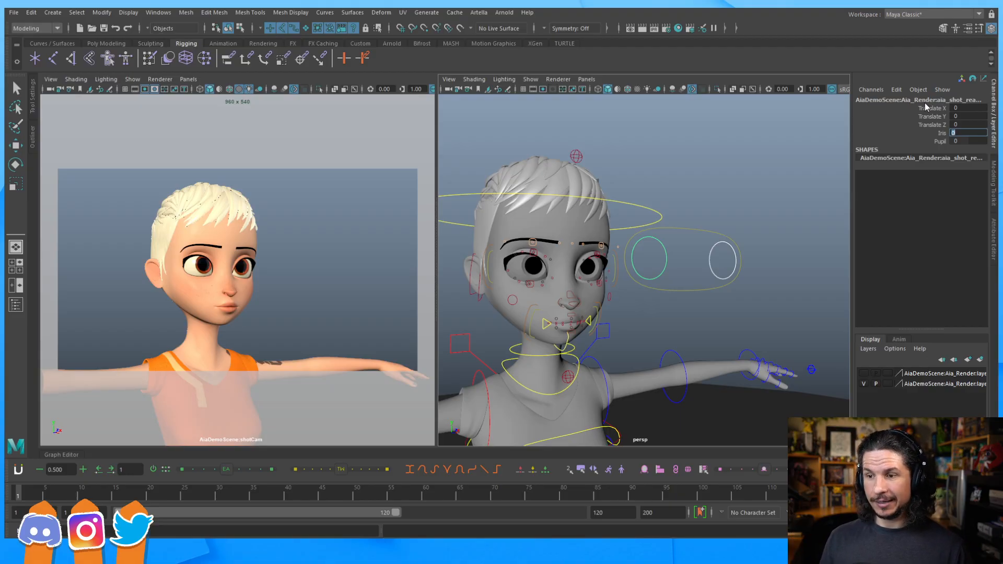
Step: Select only the character's right eye control, try a Pupil adjustment on it, and undo it
left_click(660, 308)
left_click_drag(642, 267, 652, 287, "alt")
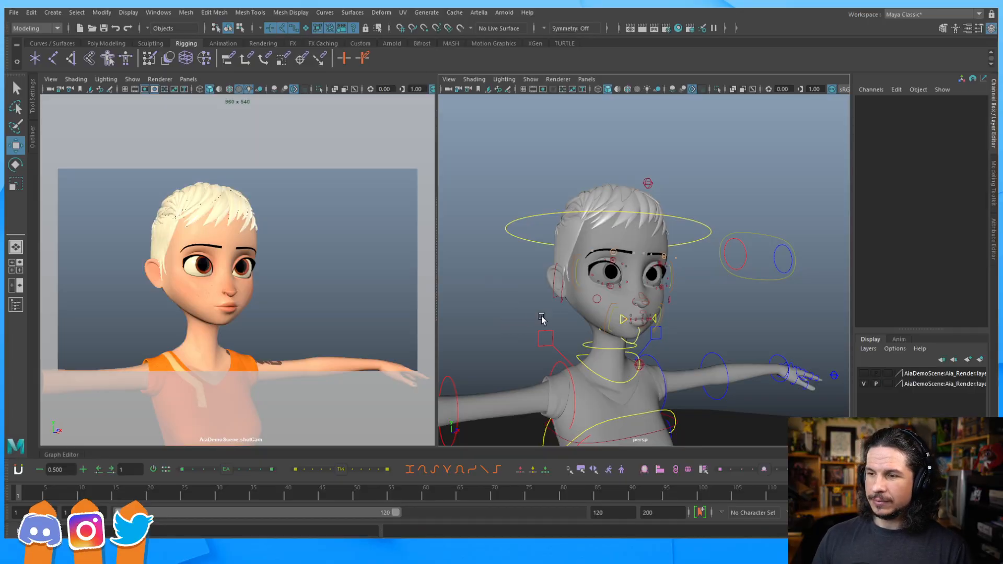
left_click_drag(537, 327, 589, 325, "alt")
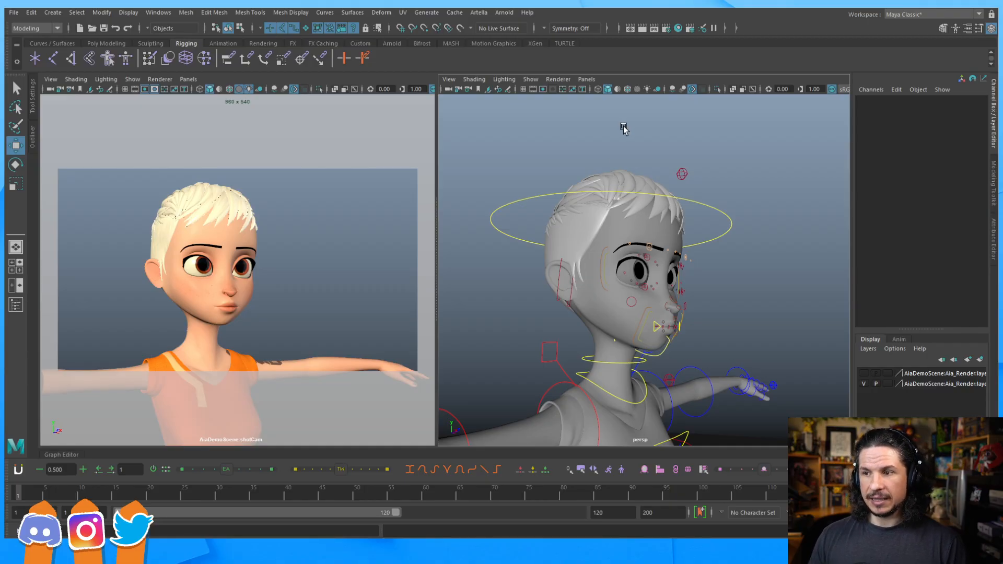
left_click_drag(686, 252, 634, 273, "alt")
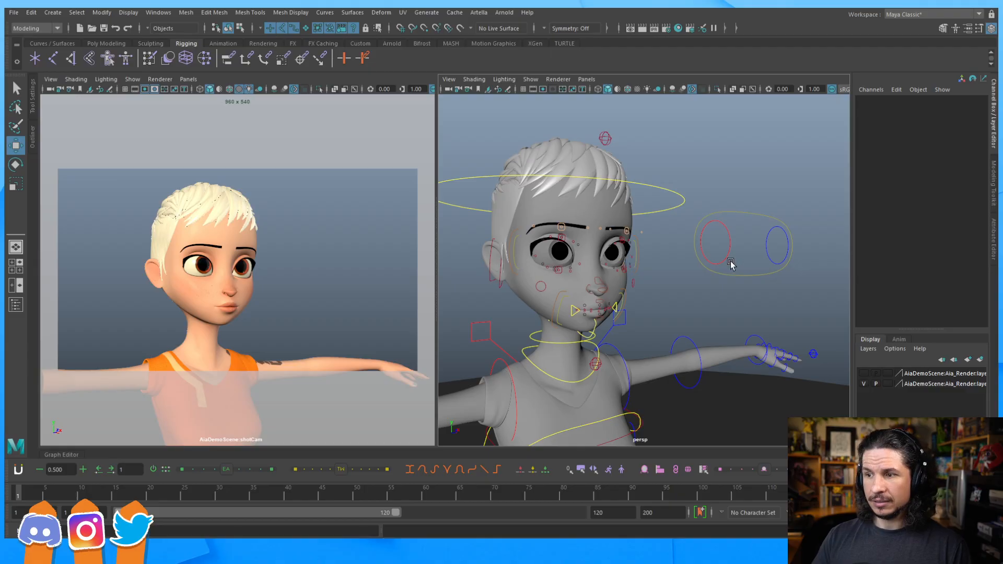
left_click(761, 233)
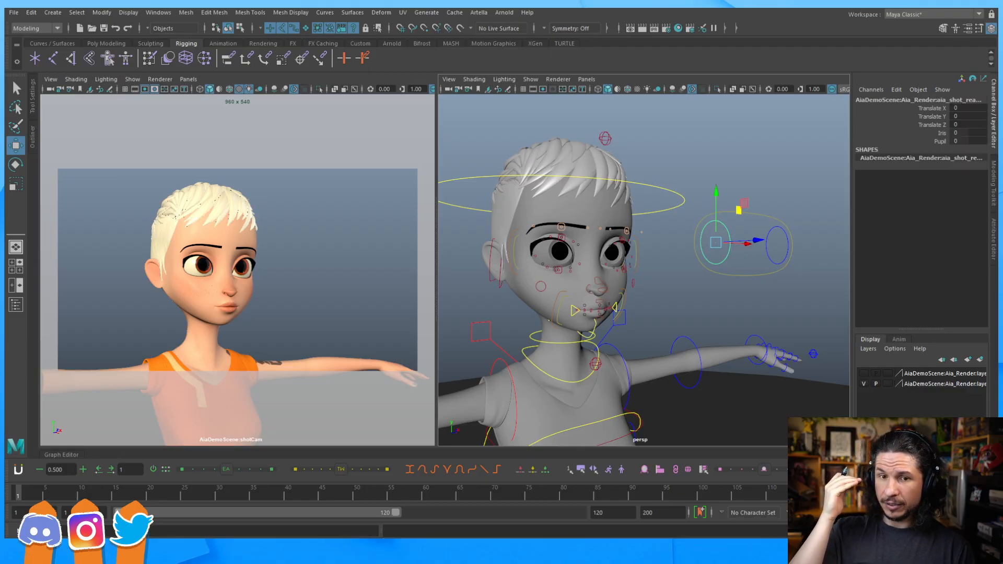
left_click(939, 141)
middle_click_drag(741, 170, 687, 145)
key("ctrl+z")
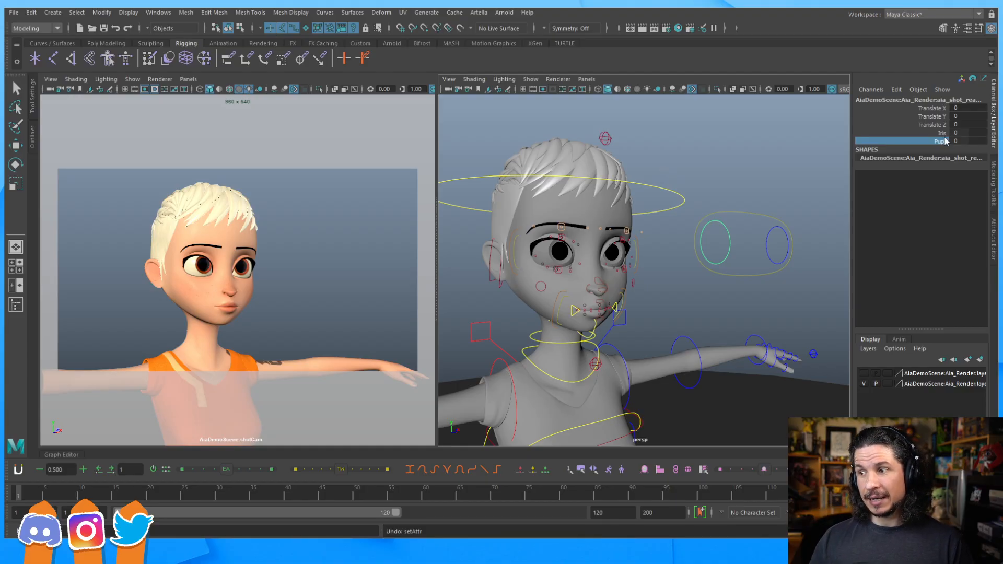
Step: Try Pupil values of 2.2 and -4.5 on the right eye control, and undo them
middle_click_drag(723, 224, 735, 219)
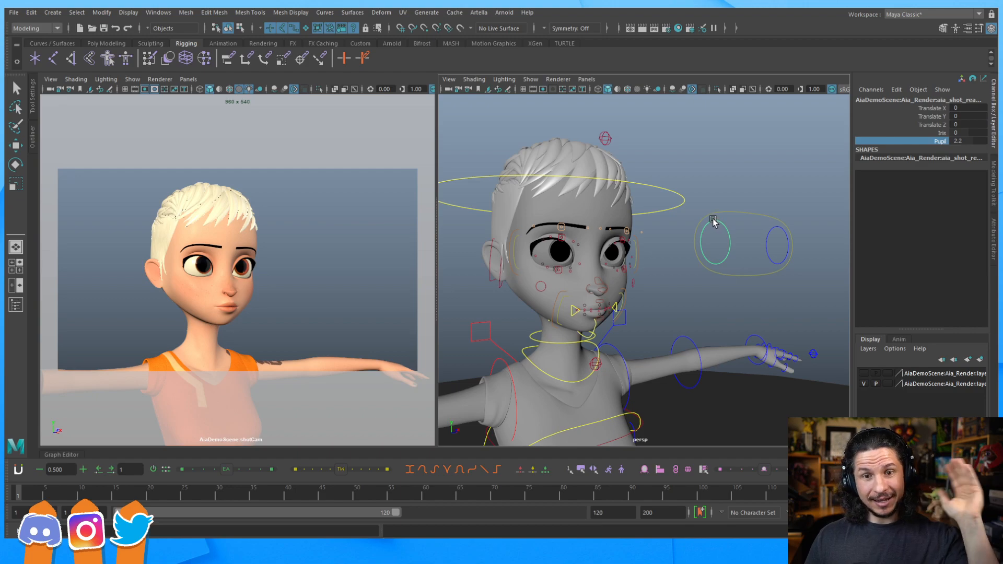
middle_click_drag(766, 202, 721, 217)
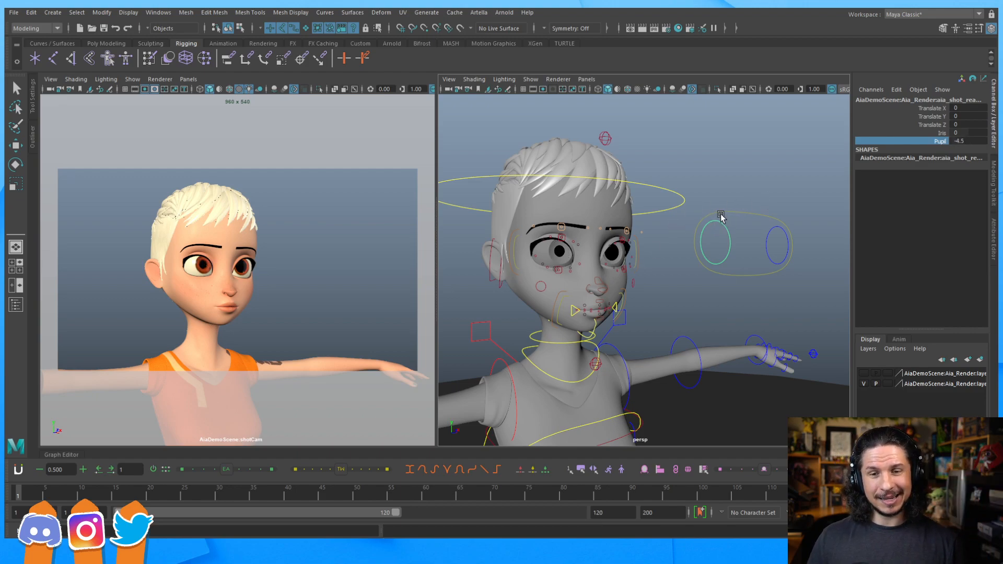
key("ctrl+z")
key("ctrl+z")
key("ctrl+z")
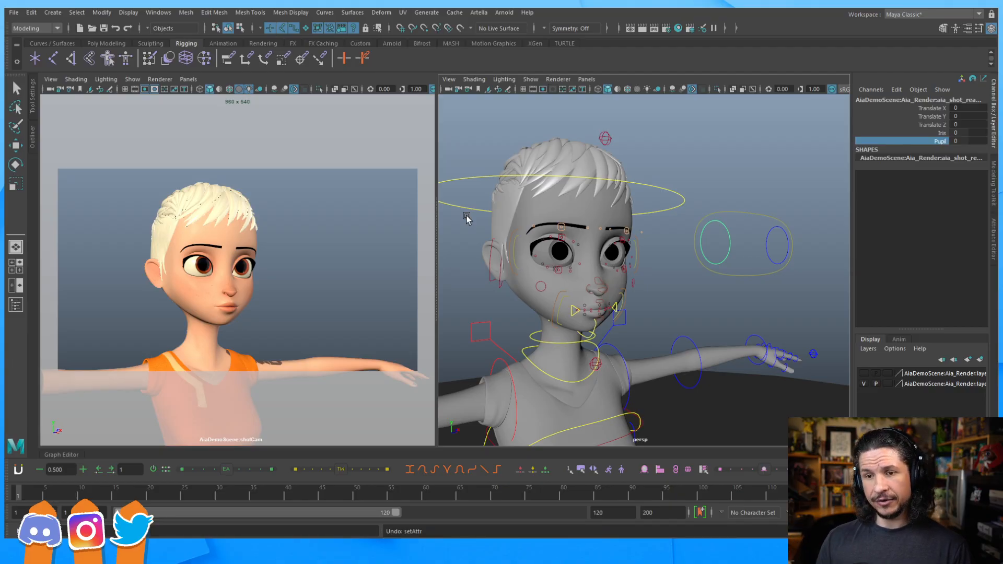
Step: Select all of the character's rig controls and key them at frames 1 and 2
scroll(700, 235, "down", 10)
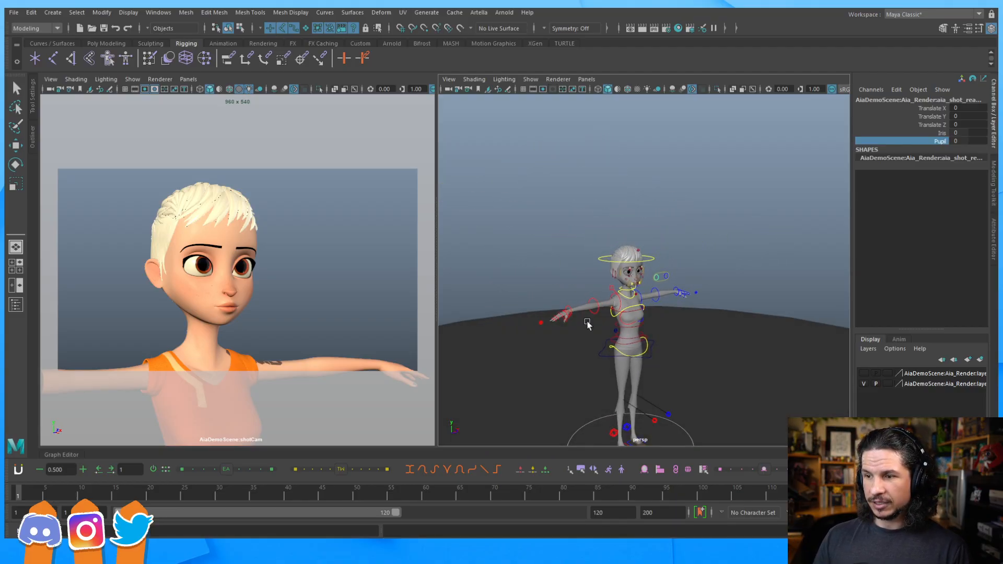
middle_click_drag(585, 324, 637, 259, "alt")
scroll(720, 236, "down", 3)
left_click_drag(753, 179, 603, 340)
key("w")
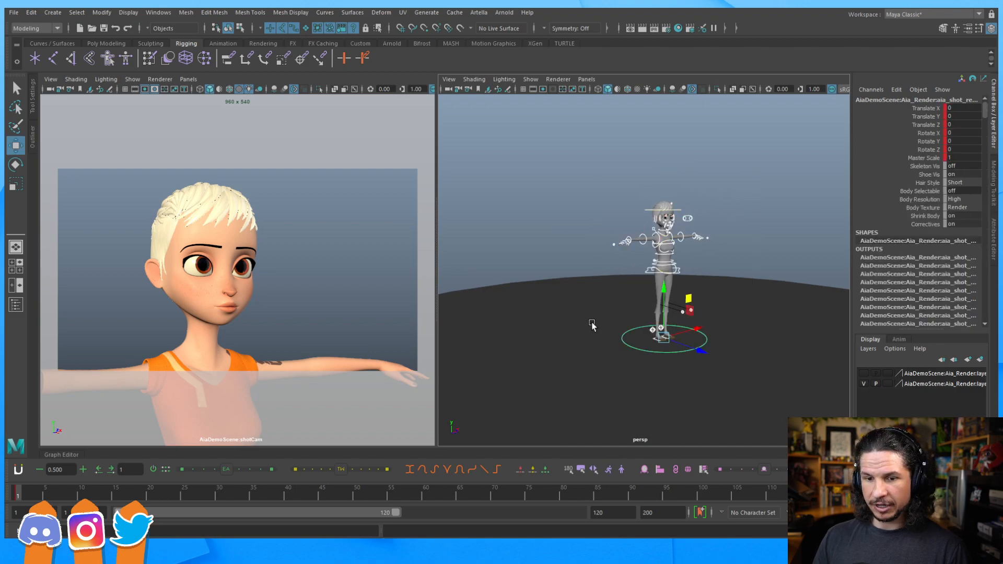
left_click(26, 494)
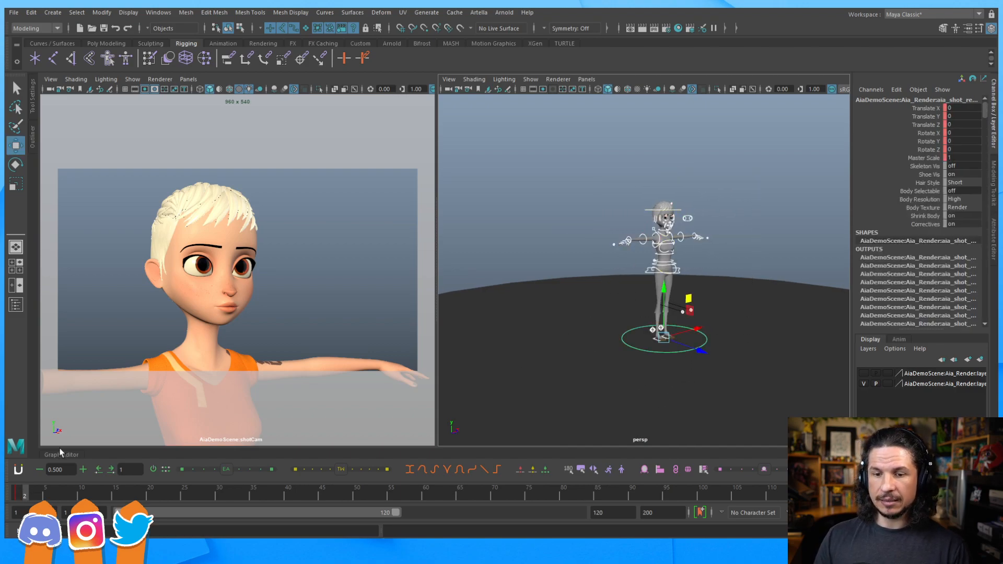
Step: Rotate both upper arm controls down to the character's sides, with Rotate Z at about -90
scroll(663, 330, "up", 2)
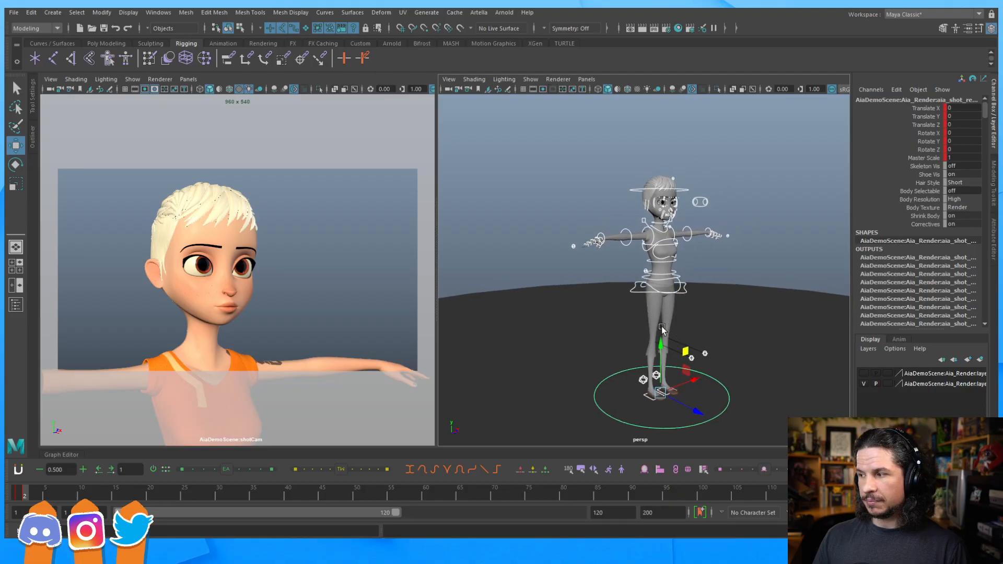
scroll(662, 328, "up", 2)
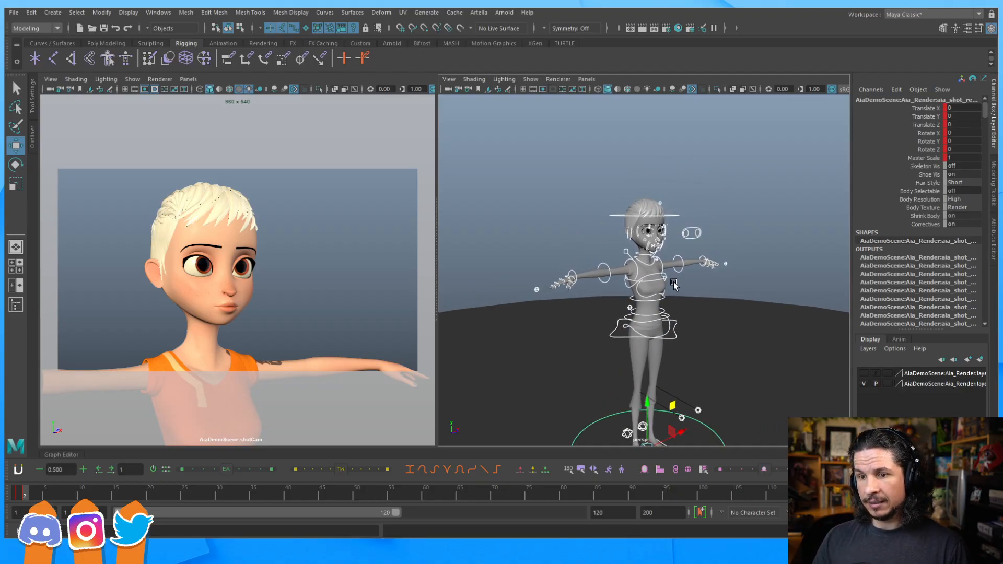
scroll(674, 284, "up", 5)
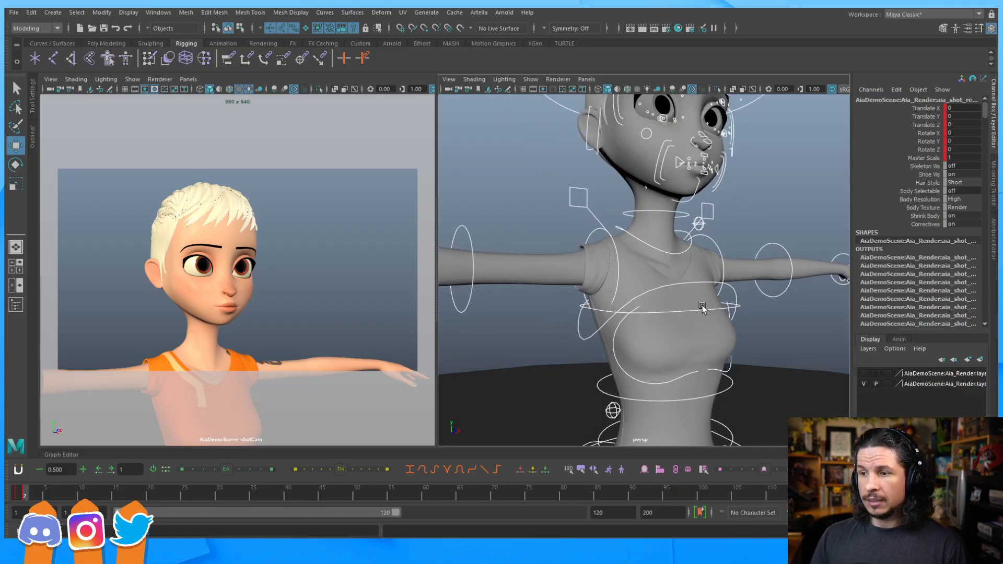
middle_click_drag(702, 306, 634, 299, "alt")
scroll(634, 300, "up", 2)
left_click_drag(704, 251, 679, 274)
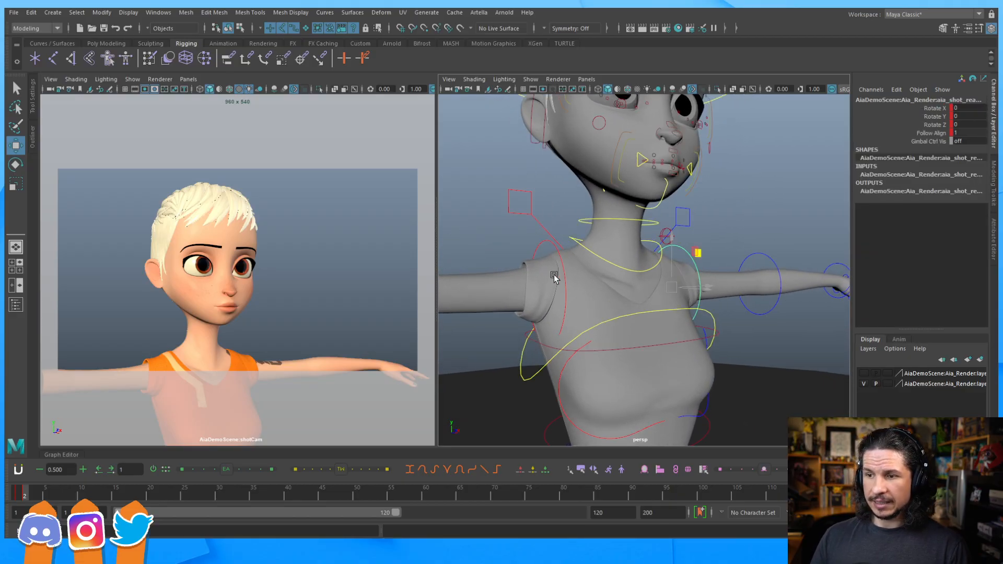
left_click(563, 259, "shift")
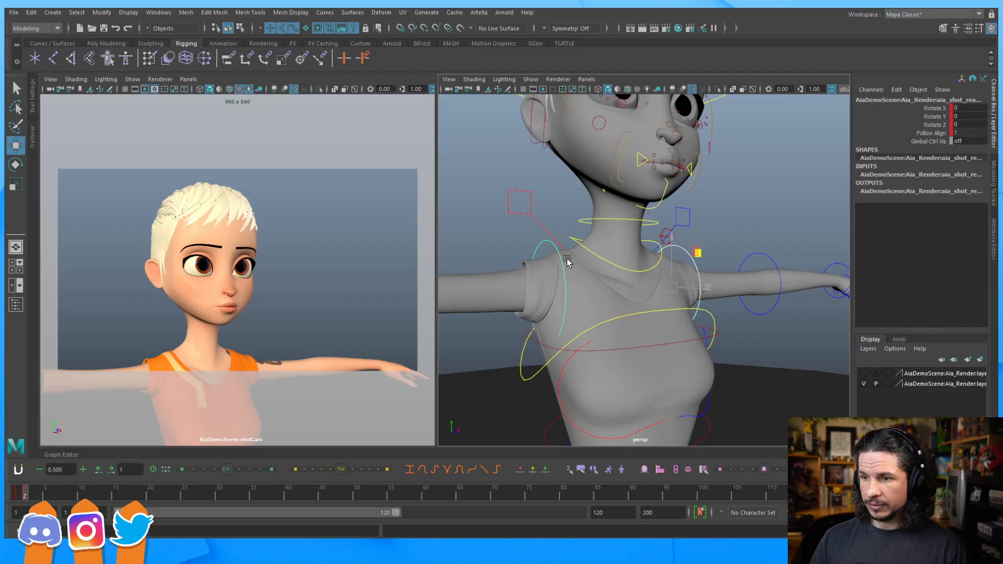
key("e")
mouse_move(502, 288)
left_mouse_down()
mouse_move(509, 328)
mouse_move(503, 302)
mouse_move(516, 293)
left_mouse_up()
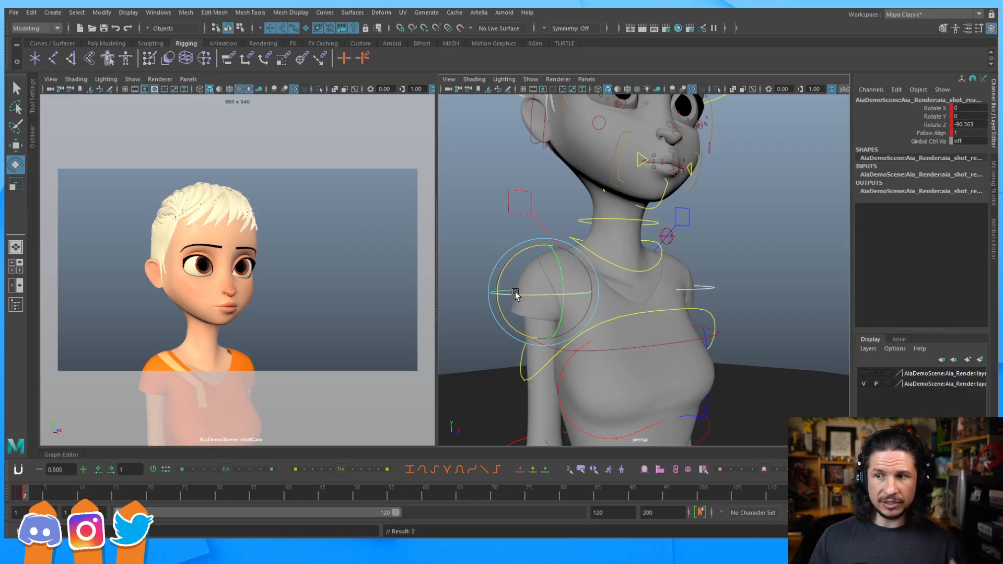
Step: Lower both shoulder (clavicle) controls slightly by rotating them to about -3.9 in Rotate Z
left_click(526, 214)
left_click(682, 228, "shift")
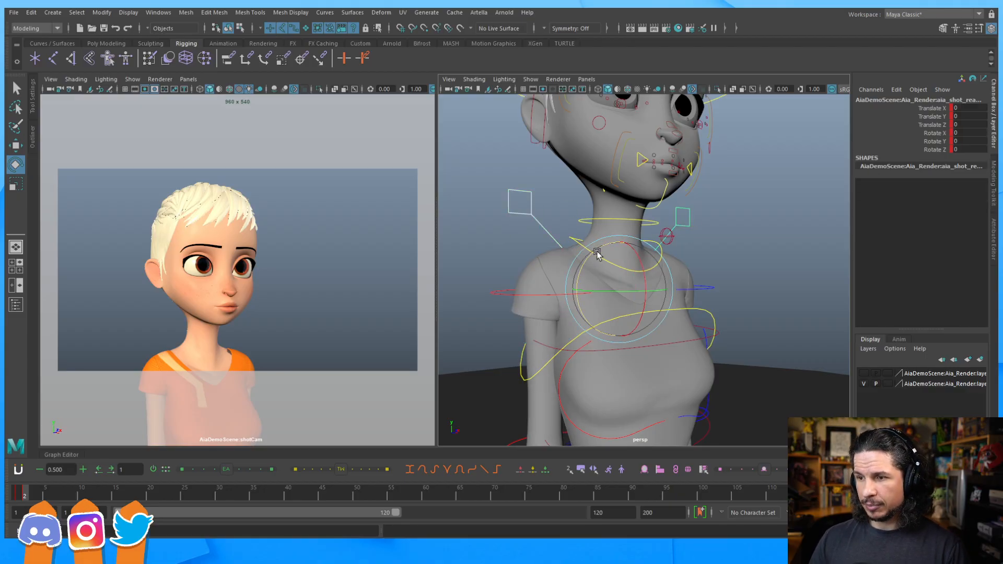
left_click_drag(594, 253, 596, 256)
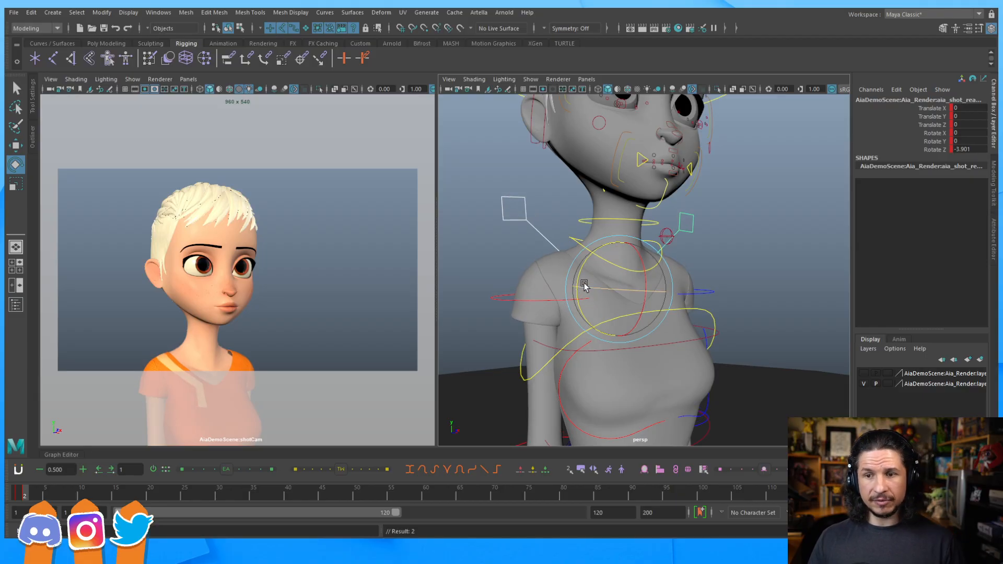
Step: Lower both main eyebrow controls to Translate Y -0.379 and angle them into a frown with Rotate Z at about 3.4
left_click_drag(652, 154, 591, 170, "alt")
middle_click_drag(591, 170, 662, 228, "alt")
right_click_drag(662, 229, 604, 264, "alt")
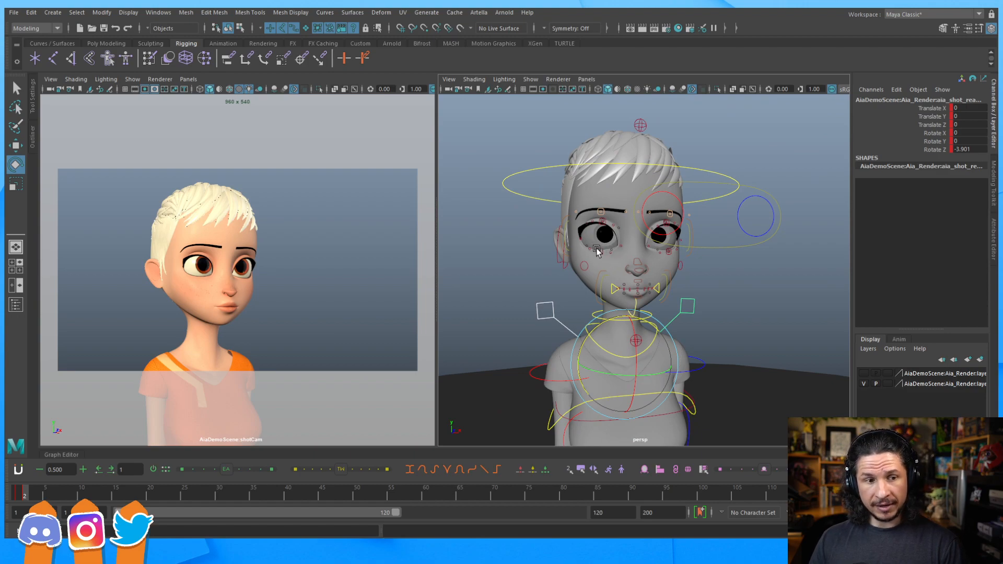
left_click_drag(610, 267, 596, 278, "alt")
right_click_drag(597, 278, 710, 257, "alt")
middle_click_drag(709, 257, 634, 225, "alt")
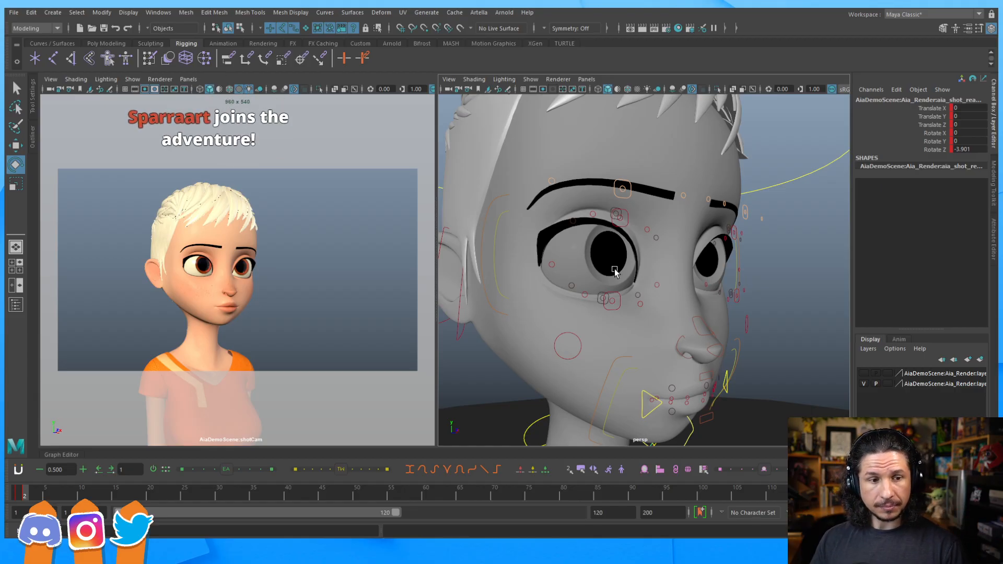
left_click_drag(614, 270, 581, 213, "alt")
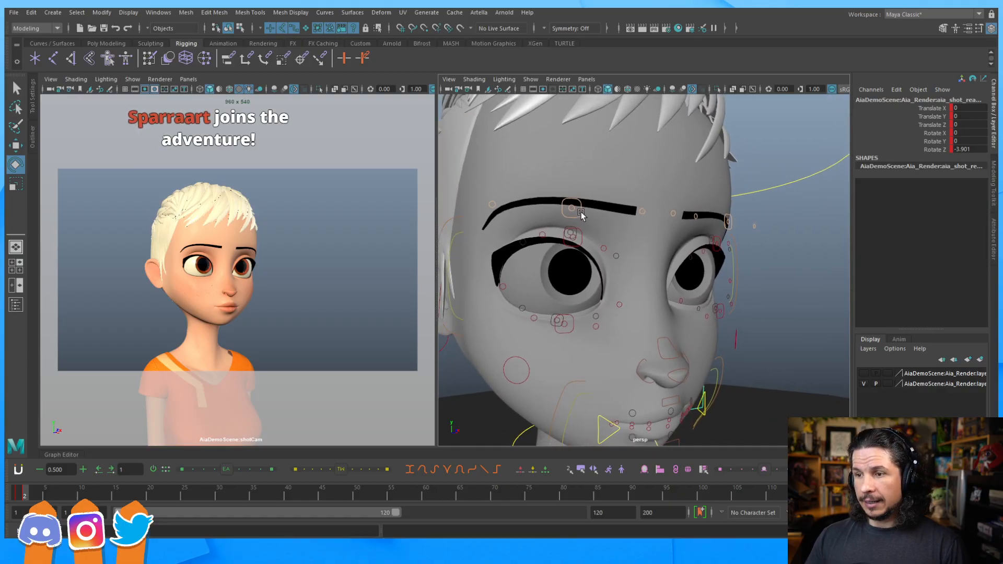
left_click(581, 212)
left_click(728, 219, "shift")
key("w")
left_click_drag(728, 173, 723, 191)
mouse_move(722, 201)
left_mouse_down()
mouse_move(724, 173)
mouse_move(725, 209)
mouse_move(725, 185)
left_mouse_up()
key("e")
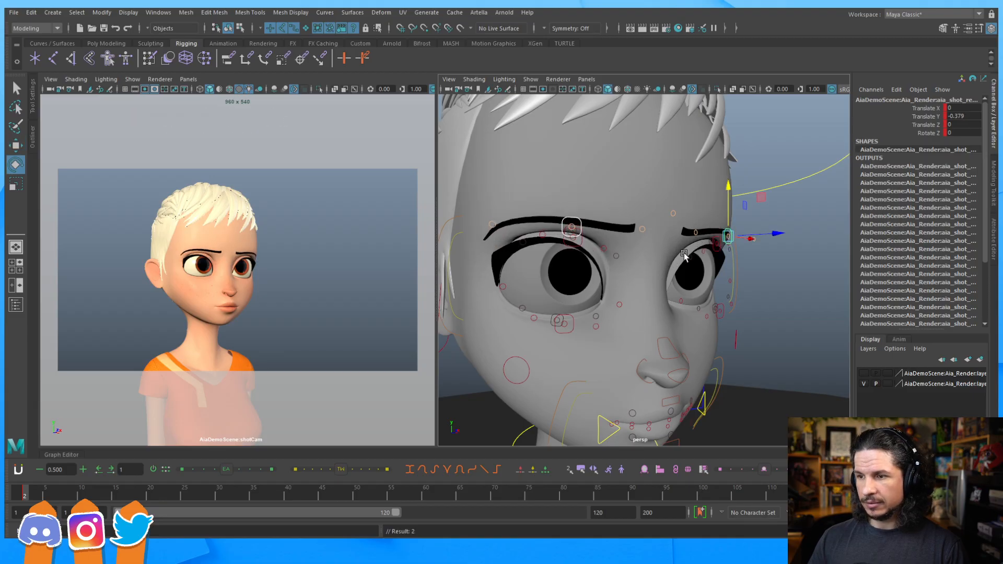
mouse_move(552, 265)
left_mouse_down()
mouse_move(563, 267)
mouse_move(553, 268)
left_mouse_up()
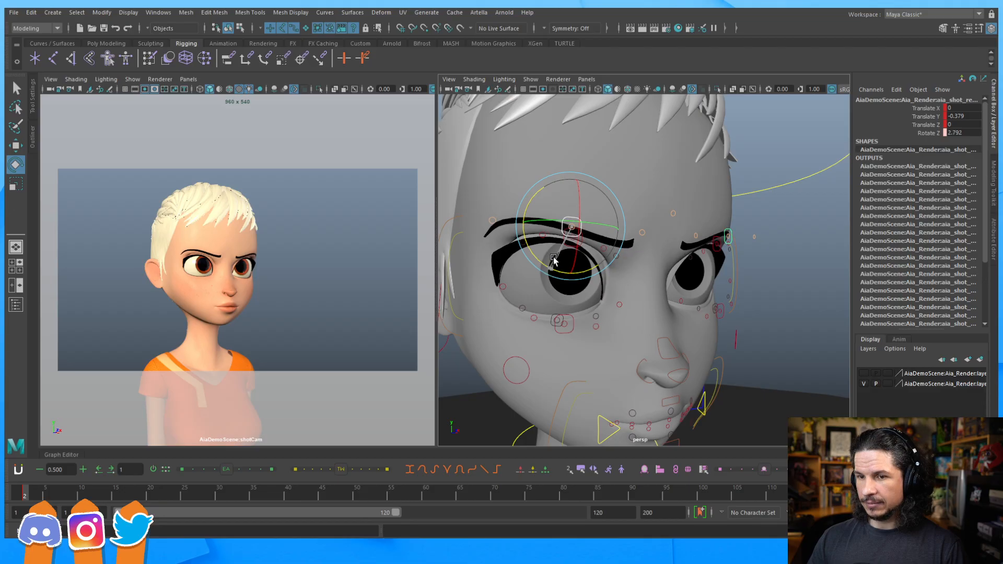
Step: Lower both mouth corner controls to Translate Y -1.021 to turn the mouth into a frown
left_click_drag(672, 262, 652, 262, "alt")
right_click_drag(652, 262, 499, 337, "alt")
middle_click_drag(499, 337, 627, 212, "alt")
right_click_drag(627, 212, 662, 257, "alt")
middle_click_drag(662, 258, 635, 271, "alt")
mouse_move(641, 293)
left_mouse_down("alt")
mouse_move(622, 261)
mouse_move(679, 282)
mouse_move(649, 298)
left_mouse_up("alt")
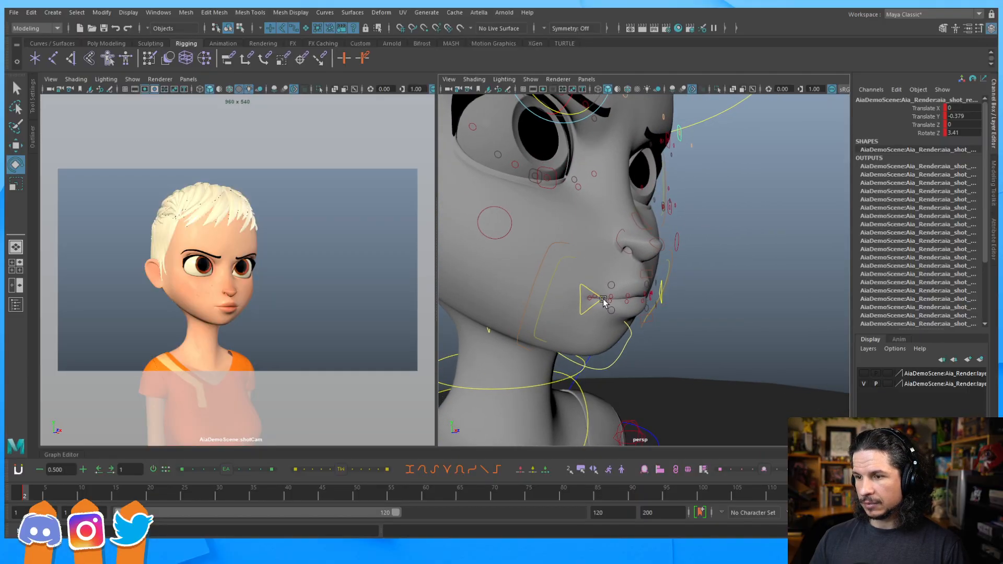
left_click(583, 288)
left_click_drag(583, 288, 577, 298, "alt")
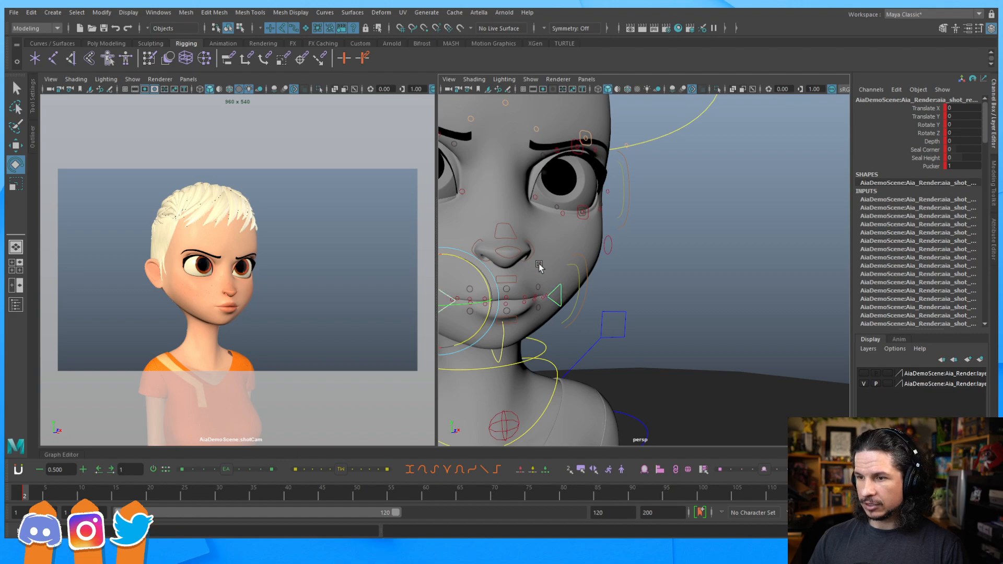
key("w")
left_click_drag(497, 221, 548, 276, "alt")
left_click_drag(663, 169, 626, 268, "alt")
Step: Lower the inner upper eyelid controls of both eyes to Translate Y -0.294
scroll(626, 269, "up", 4)
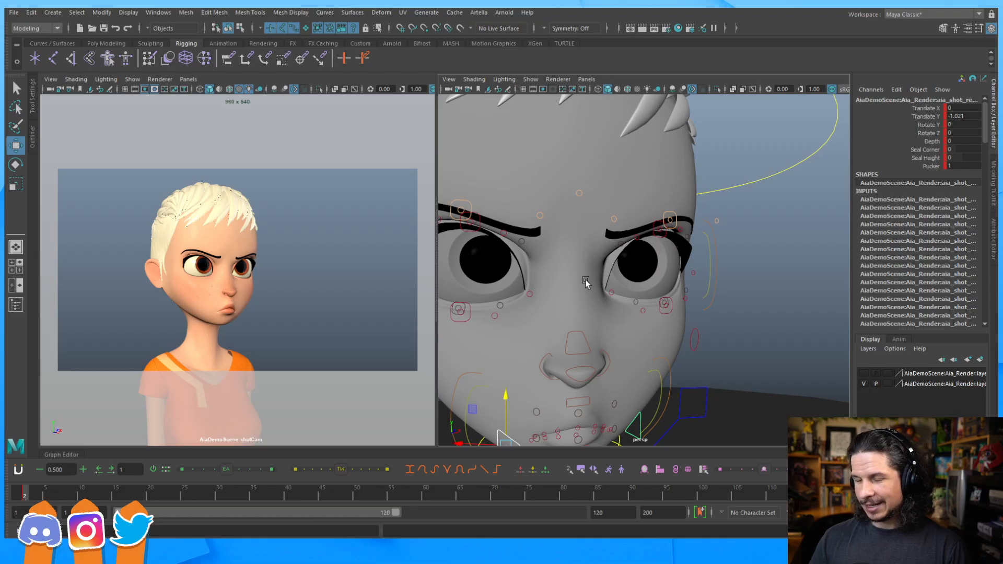
left_click(504, 234)
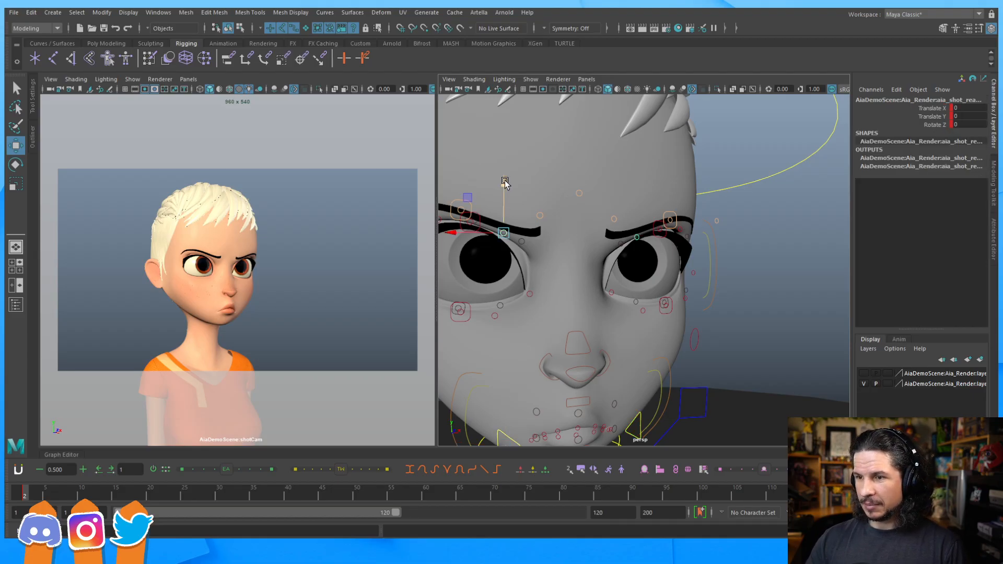
left_click_drag(503, 194, 503, 194)
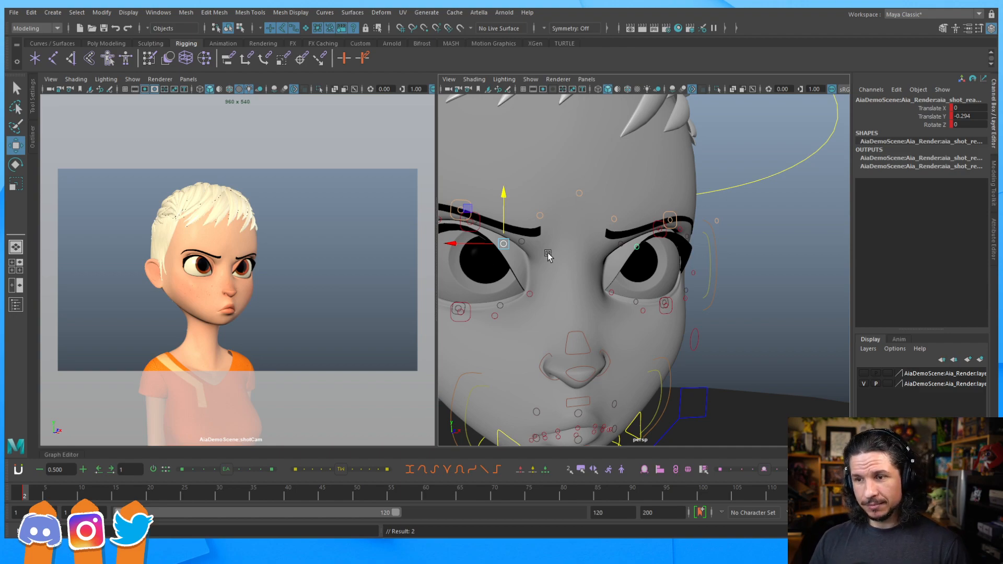
left_click_drag(609, 212, 629, 223, "alt")
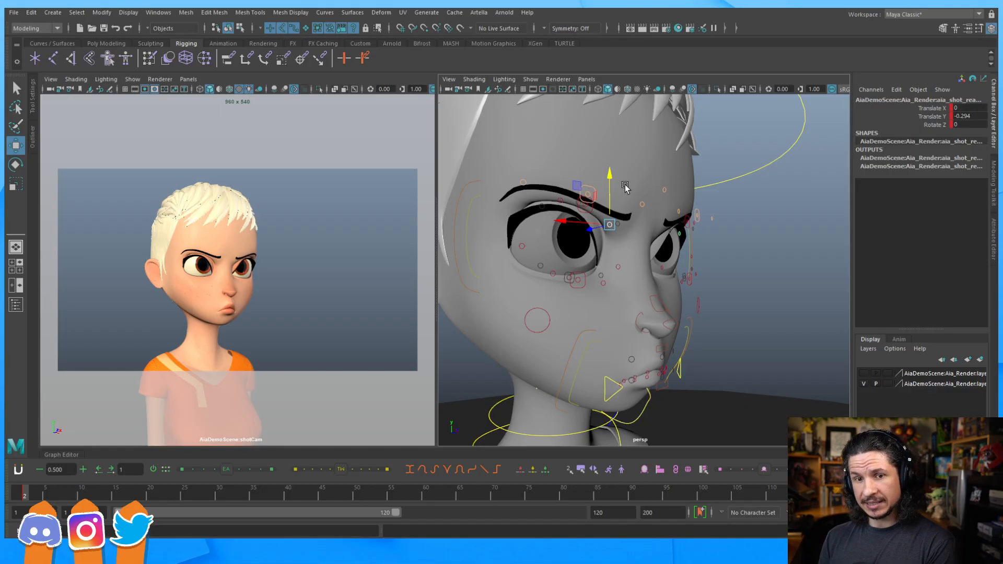
scroll(662, 265, "down", 10)
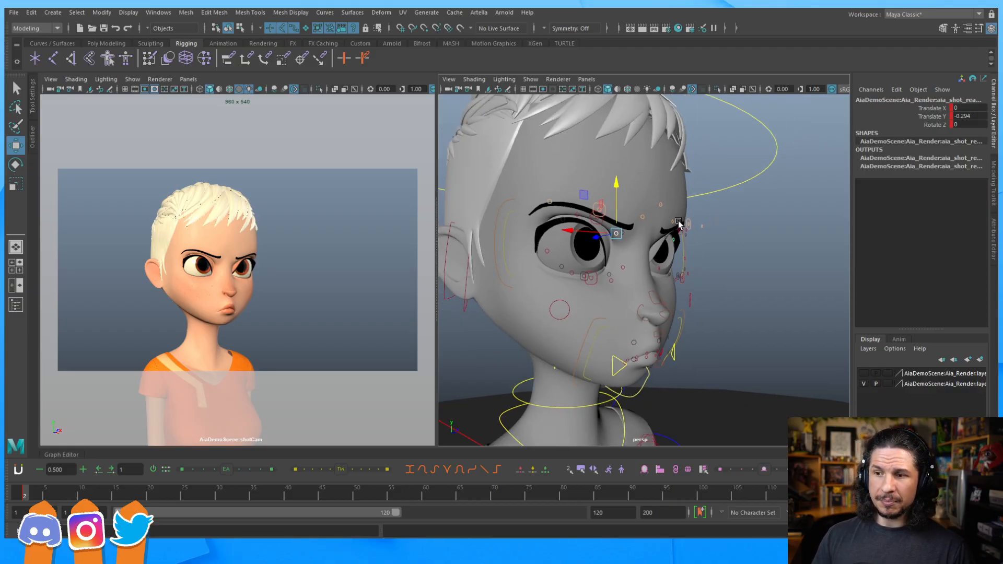
Step: Select all of the character's rig controls and key them at frame 3 with the arms-out pose from frame 1
left_click_drag(750, 148, 476, 490)
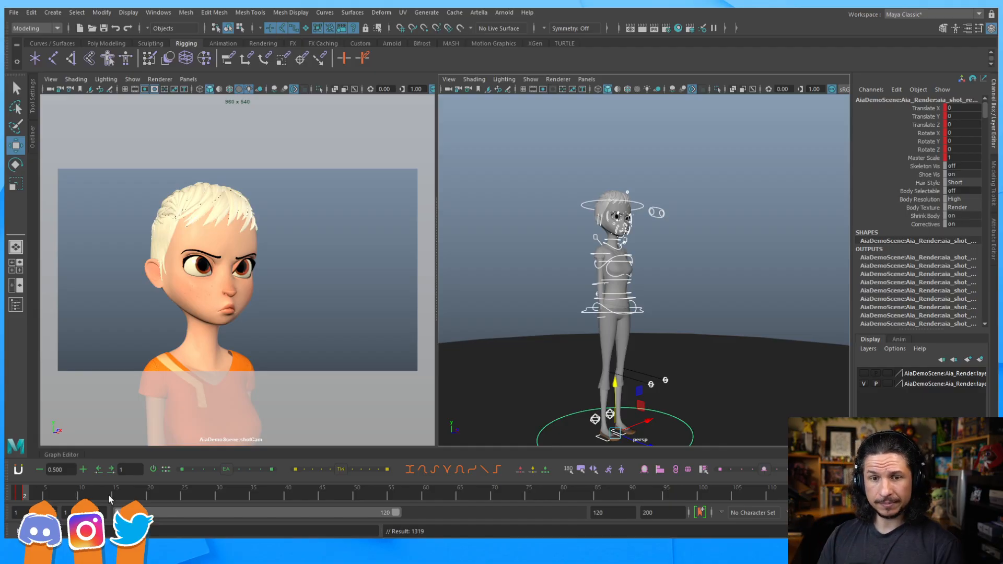
key("alt+period")
key("s")
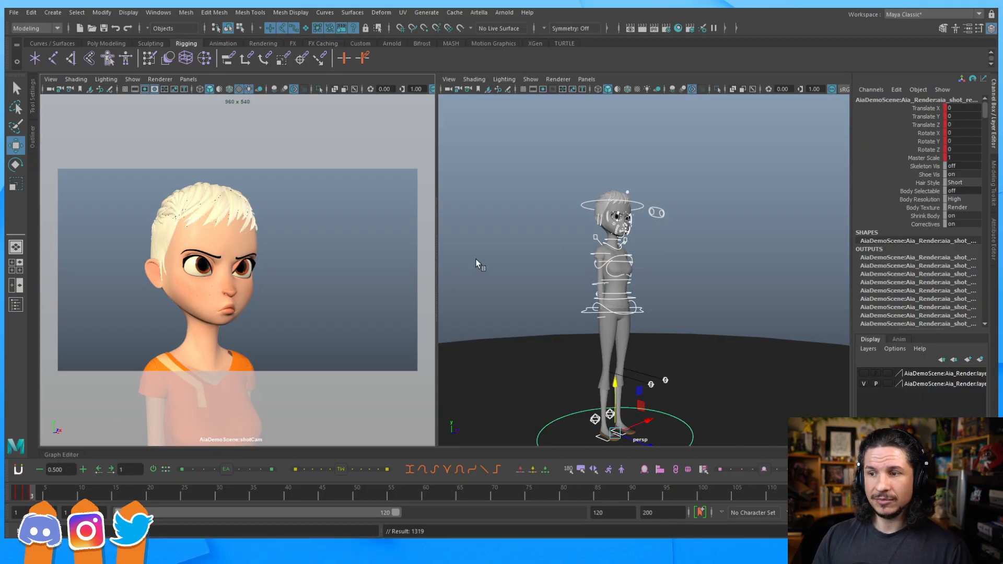
left_click(17, 496)
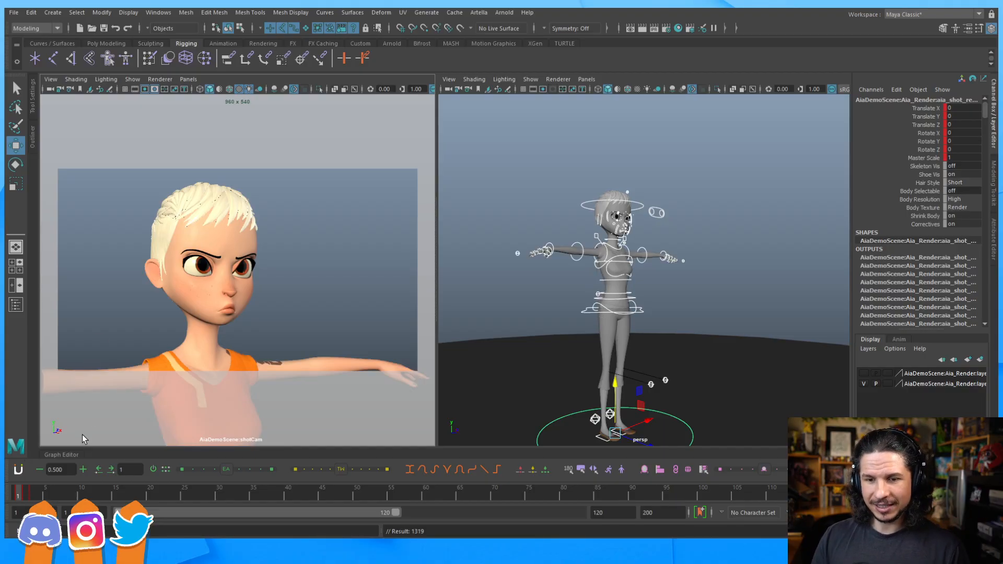
left_click(31, 495)
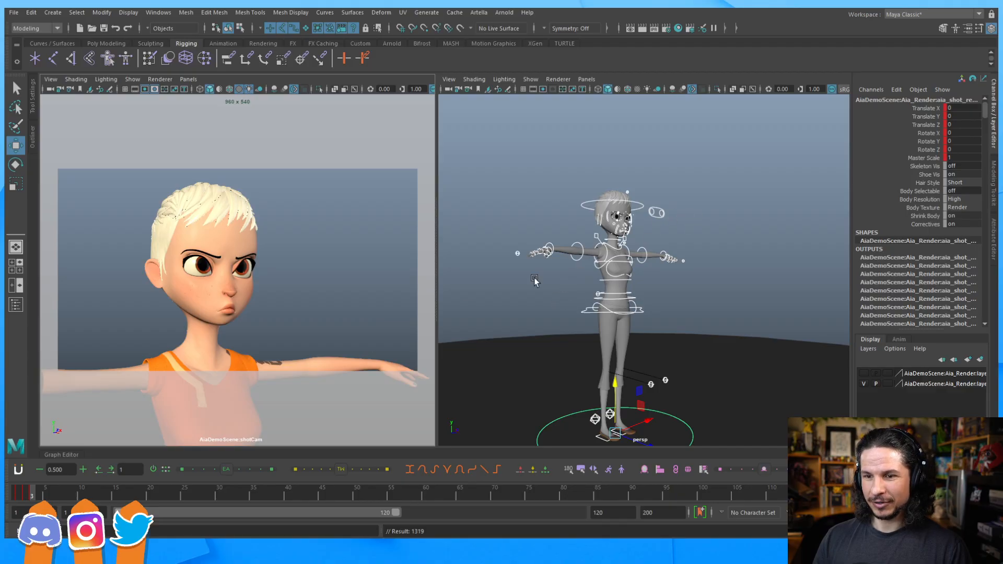
left_click(25, 494)
left_click(31, 493)
left_click_drag(786, 174, 389, 418)
Step: At frame 1, reset the character's right main eyebrow control to 0 in all translation and rotation channels
left_click(20, 495)
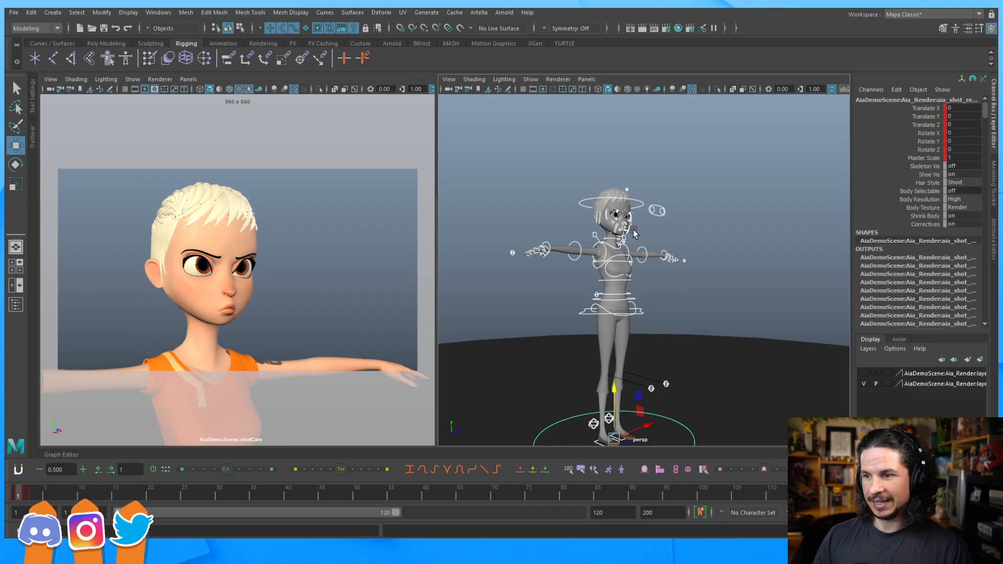
right_click_drag(621, 232, 647, 225, "alt")
middle_click_drag(648, 225, 679, 309, "alt")
right_click_drag(679, 308, 718, 300, "alt")
mouse_move(719, 300)
left_mouse_down("alt")
mouse_move(686, 295)
mouse_move(715, 298)
left_mouse_up("alt")
right_click_drag(716, 297, 752, 295, "alt")
right_click_drag(601, 313, 637, 319, "alt")
middle_click_drag(637, 319, 479, 371, "alt")
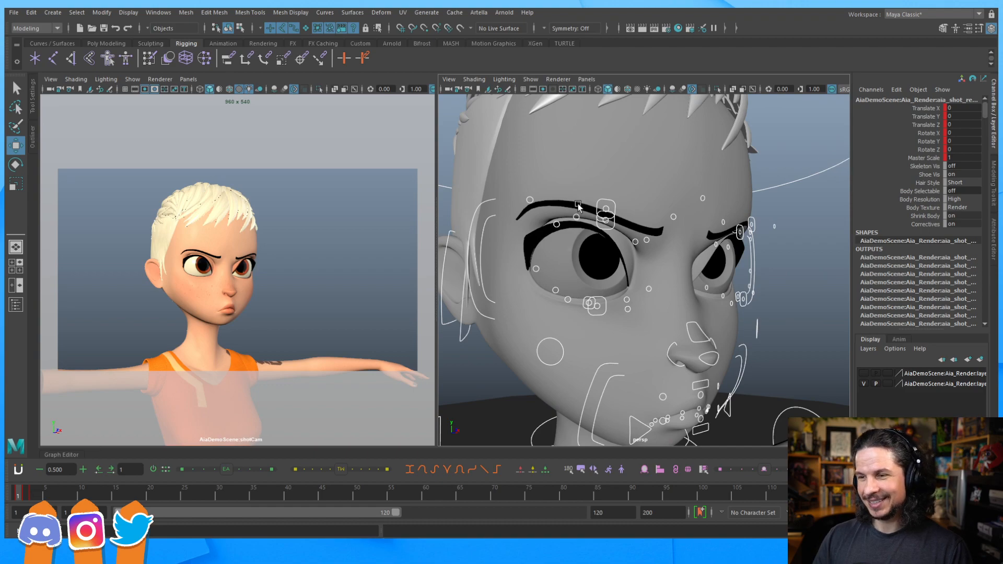
left_click(610, 223)
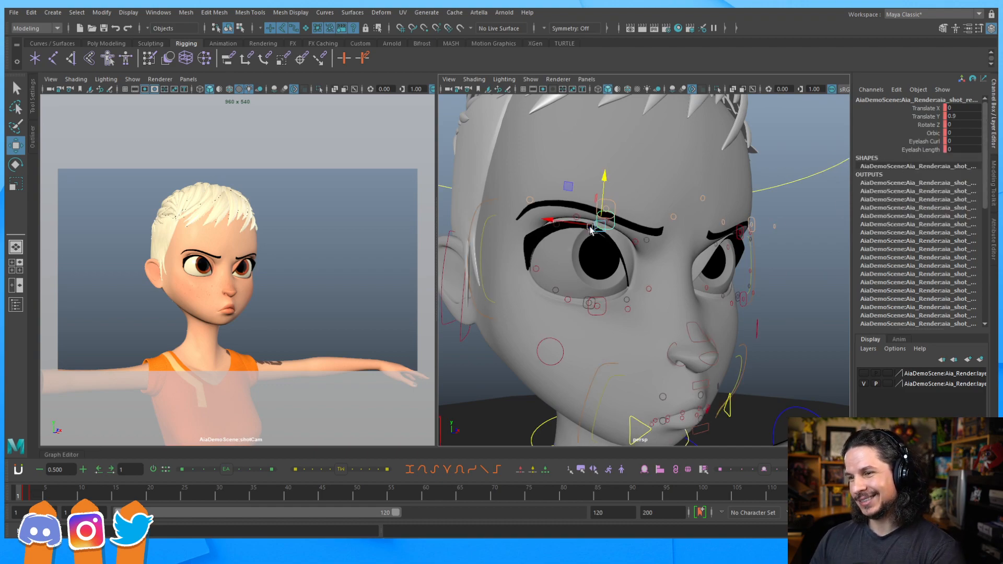
left_click(612, 208)
left_click_drag(957, 114, 957, 133)
type("0")
key("Return")
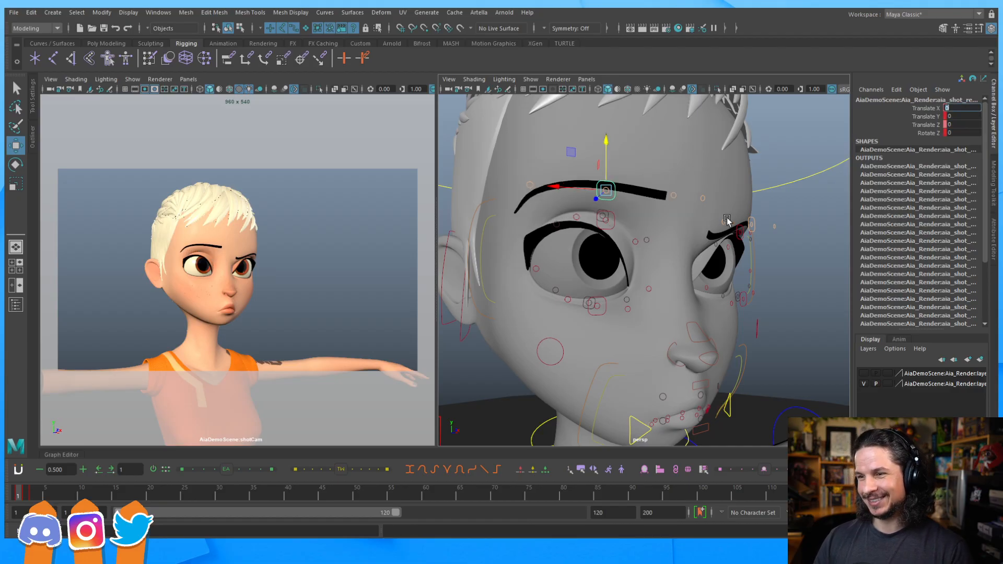
Step: Reset both mouth corner controls to Translate Y 0 at frame 1
scroll(726, 218, "down", 6)
left_click(551, 313)
left_click_drag(762, 187, 499, 376)
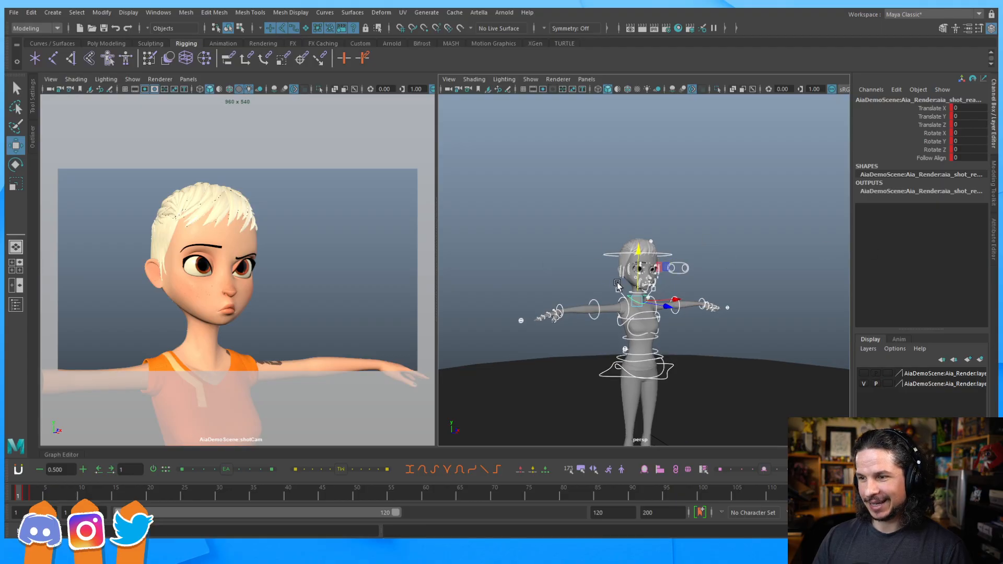
scroll(735, 286, "up", 10)
scroll(735, 286, "up", 1)
left_click(735, 286)
left_click(548, 328)
left_click(664, 317, "shift")
left_click(962, 116)
type("0")
key("Return")
left_click(746, 262)
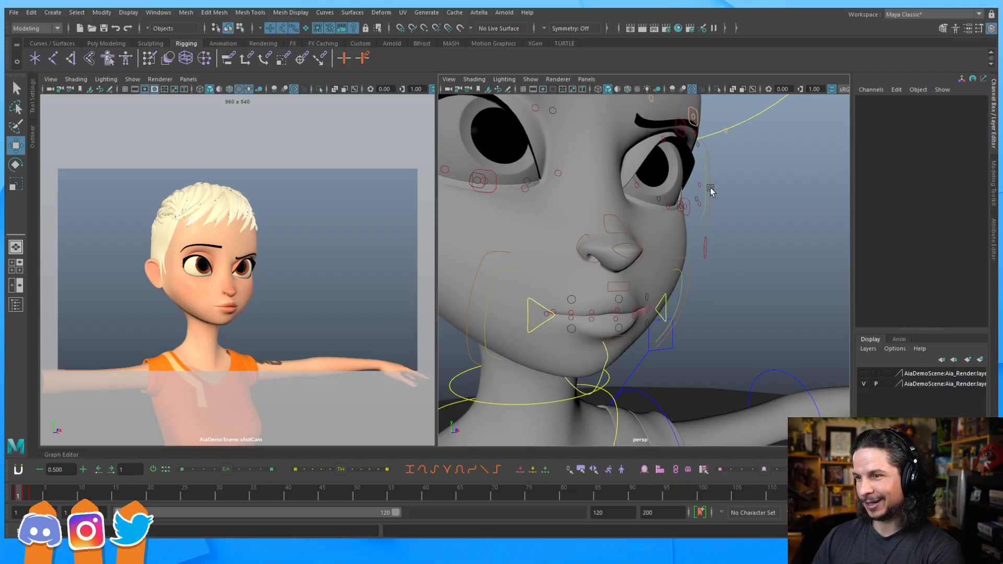
Step: Reset the inner upper eyelid controls of both eyes to Translate Y 0 at frame 1
left_click(662, 139)
left_click(966, 116)
type("0")
key("Return")
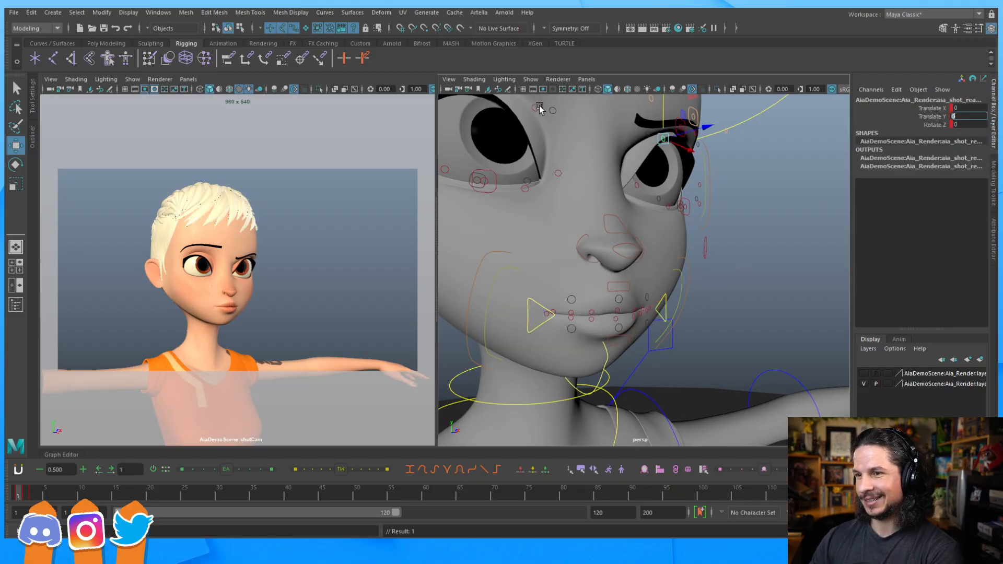
left_click(535, 107)
left_click(961, 117)
type("0")
key("Return")
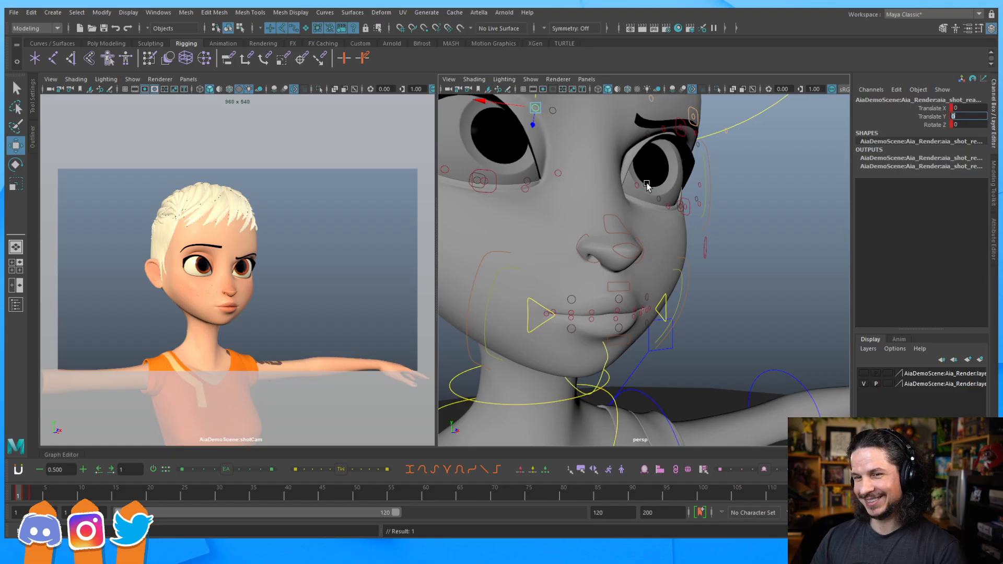
Step: Reset the character's left main eyebrow control to 0 in translation and Rotate Z at frame 1
left_click_drag(640, 187, 600, 251, "alt")
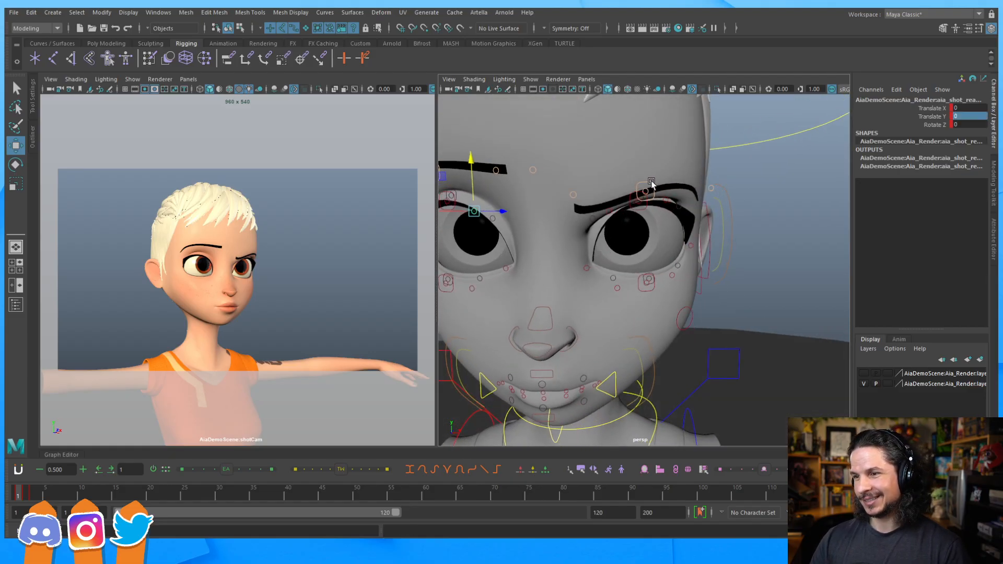
left_click(645, 190)
left_click(963, 116)
left_click(962, 133)
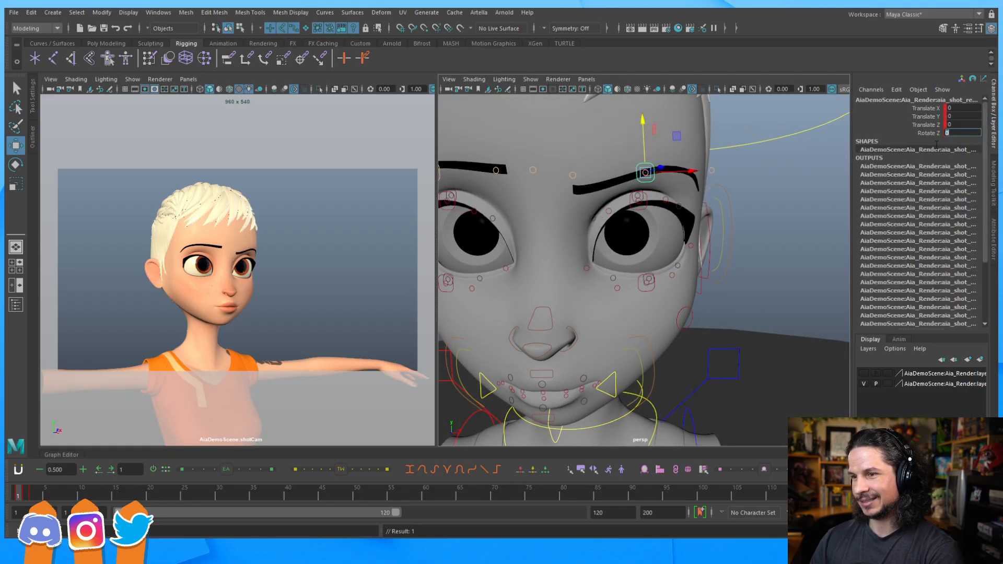
type("0")
key("Return")
left_click_drag(700, 238, 580, 261, "alt")
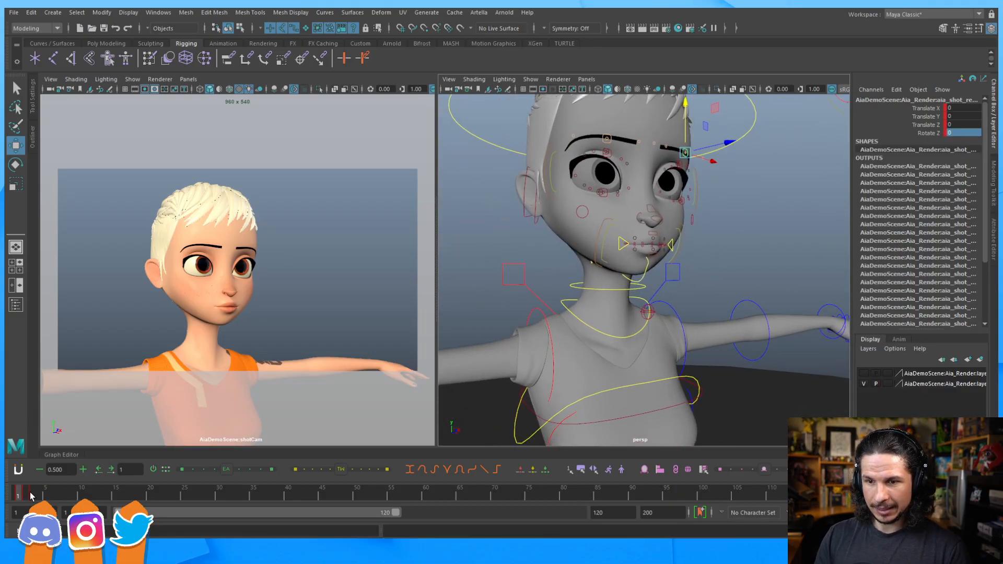
Step: Try to build the frame 3 pose from frame 1's neutral face and frame 2's lowered arms
left_click(32, 495)
left_click(33, 495)
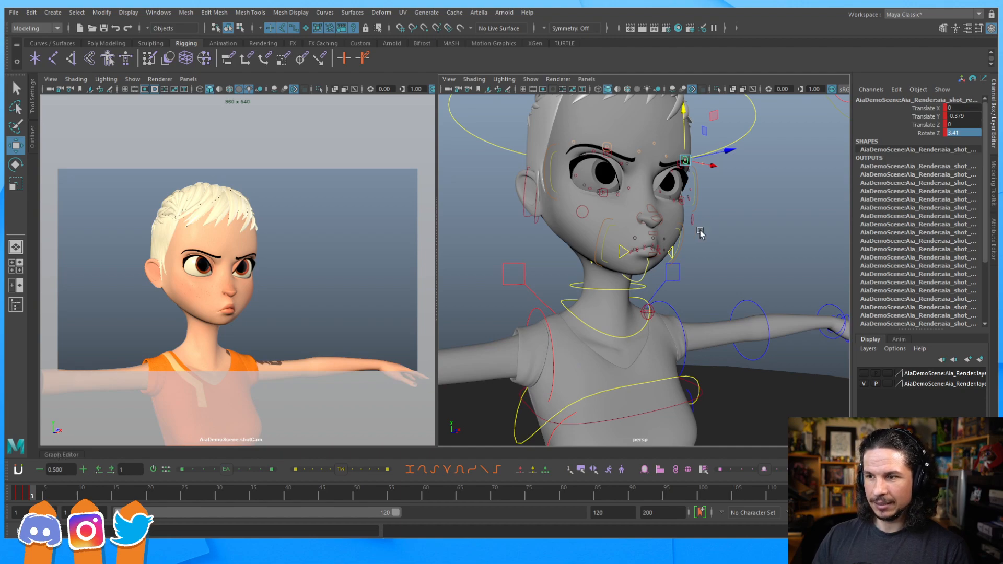
right_click_drag(705, 226, 602, 267, "alt")
right_click_drag(810, 164, 764, 183, "alt")
left_click_drag(779, 177, 580, 293)
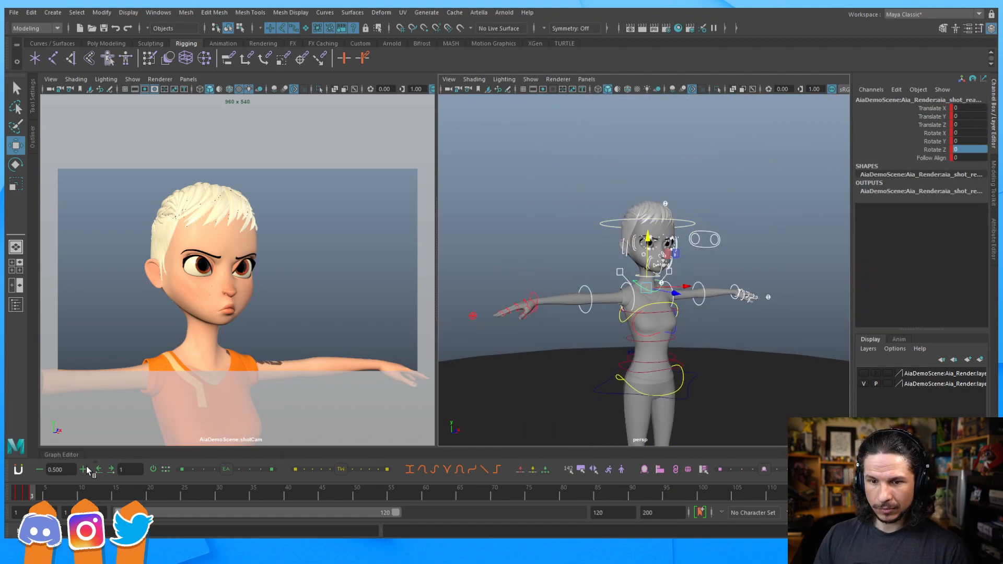
left_click(19, 492)
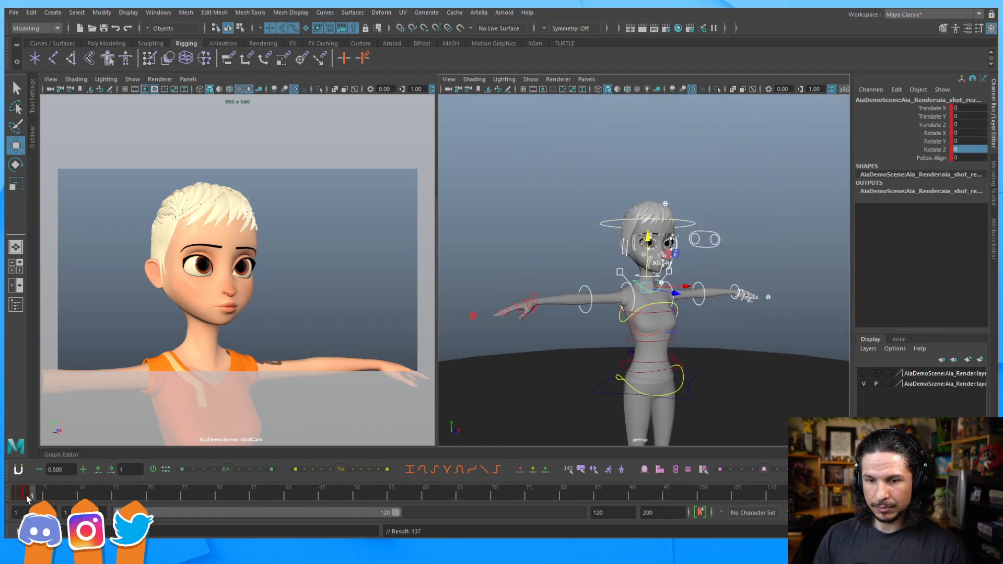
left_click(24, 495)
left_click_drag(566, 332, 720, 277)
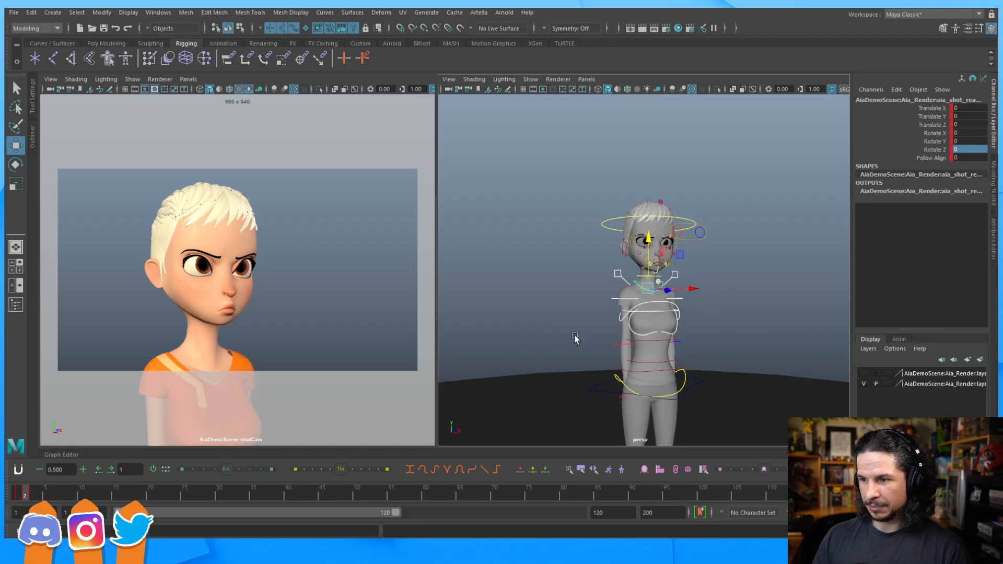
left_click(33, 497)
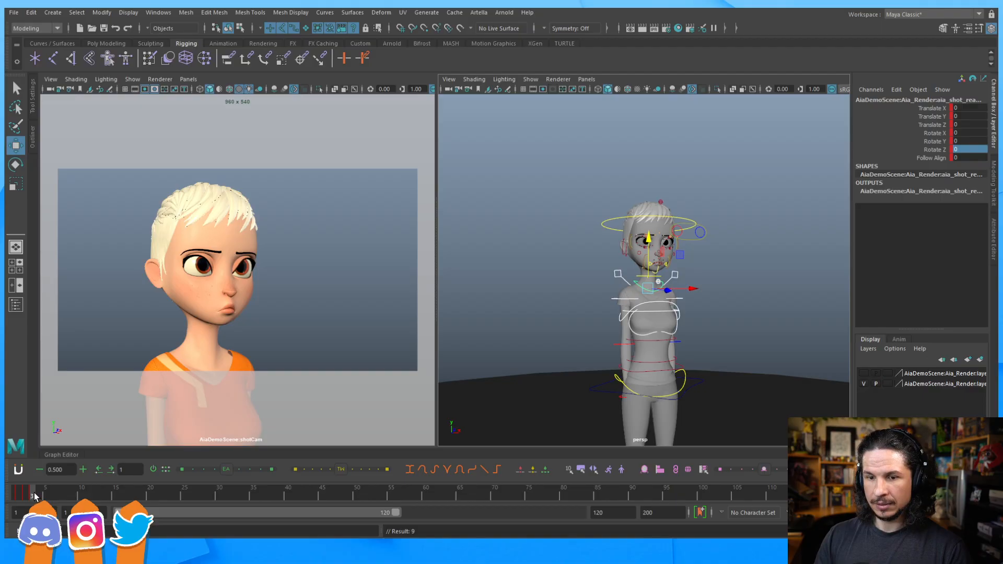
Step: Copy the neutral pose of all head and face controls from frame 1 to frame 3 and key it
left_click(19, 496)
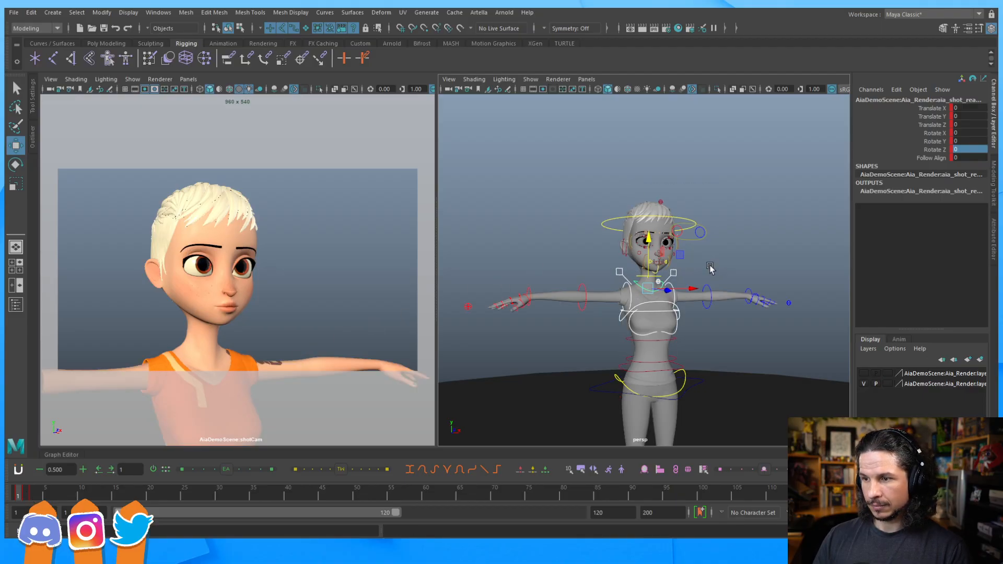
left_click_drag(567, 185, 703, 269)
middle_click_drag(20, 493, 33, 492)
key("s")
Step: Copy the lowered pose of the arm and shoulder controls from frame 2 to frame 3, key it, and compare both frames
left_click(28, 492)
left_click_drag(571, 331, 715, 285)
middle_click_drag(25, 492, 32, 494)
key("s")
left_click(27, 494)
left_click(32, 494)
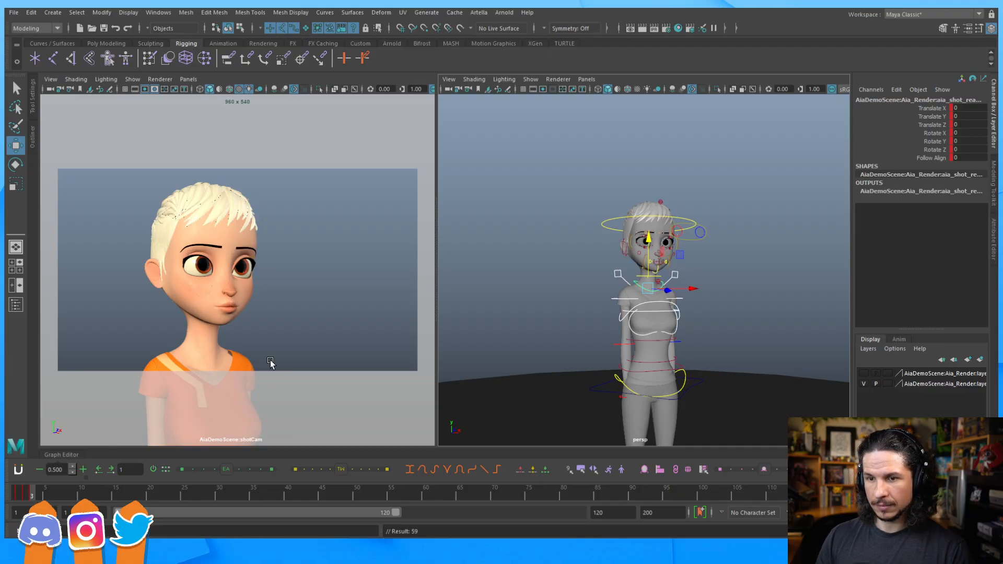
Step: Examine the character's head and neck base controls from the front and side at frame 3
scroll(633, 341, "up", 10)
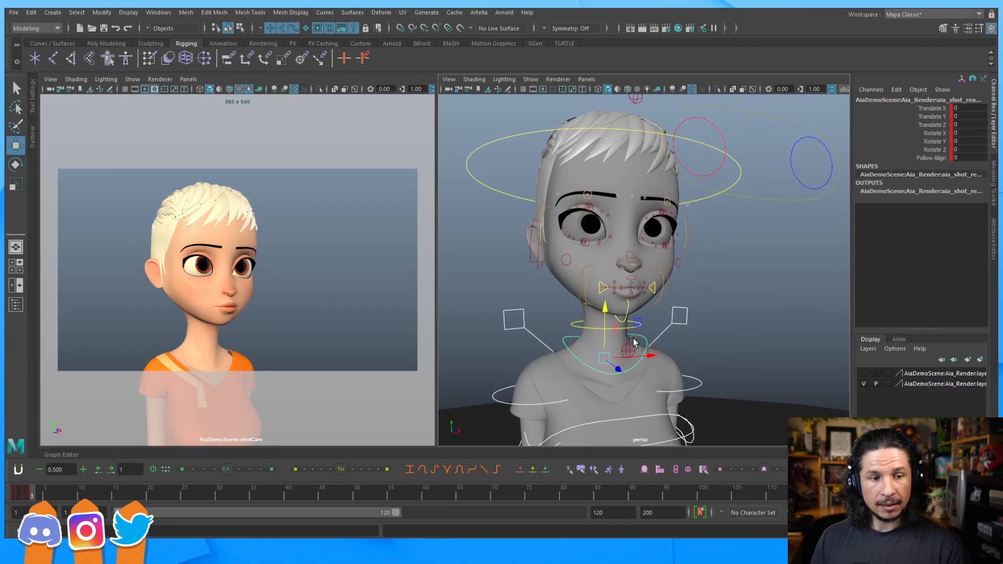
mouse_move(635, 325)
left_mouse_down("alt")
mouse_move(626, 311)
mouse_move(621, 322)
left_mouse_up("alt")
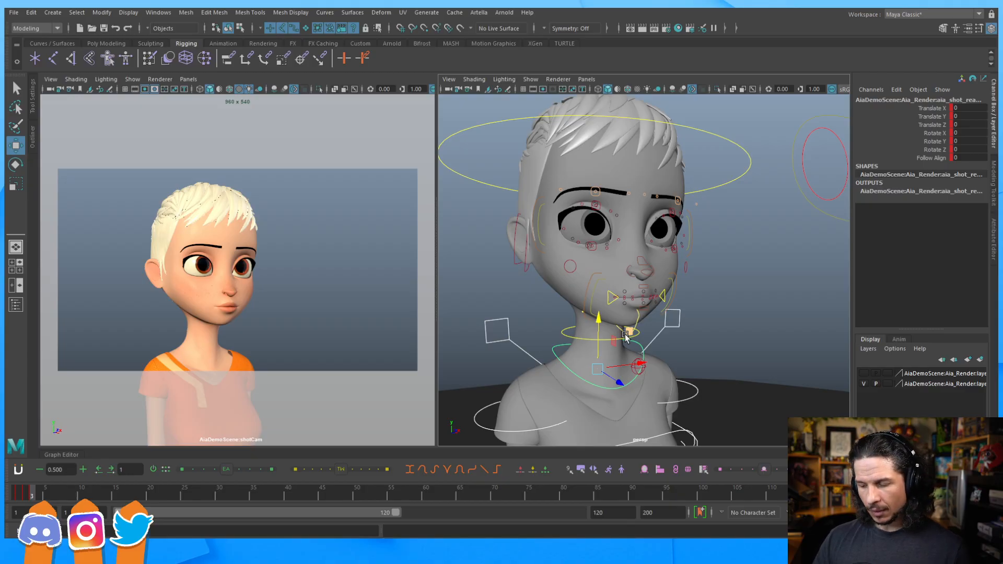
left_click_drag(582, 273, 649, 224, "alt")
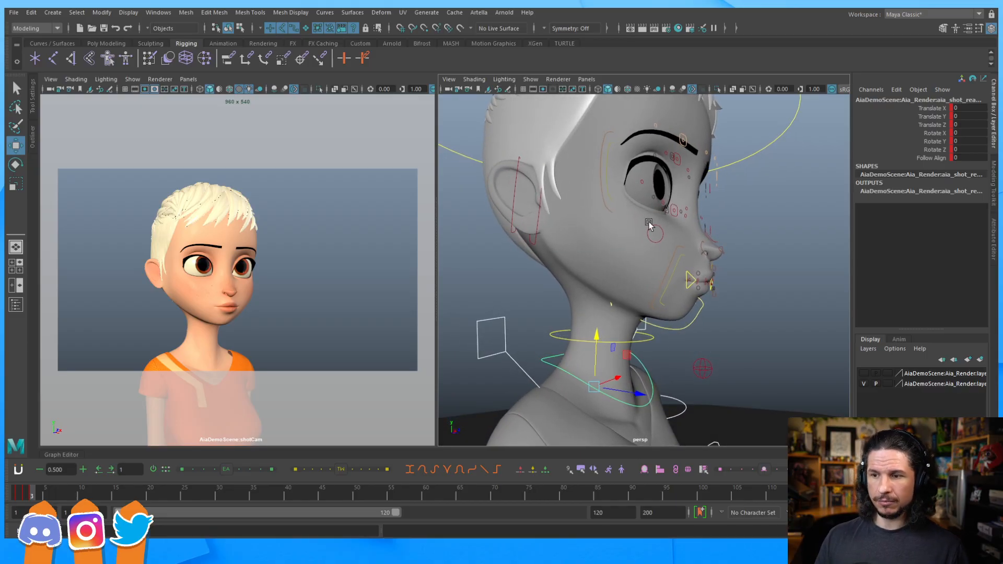
left_click(551, 302)
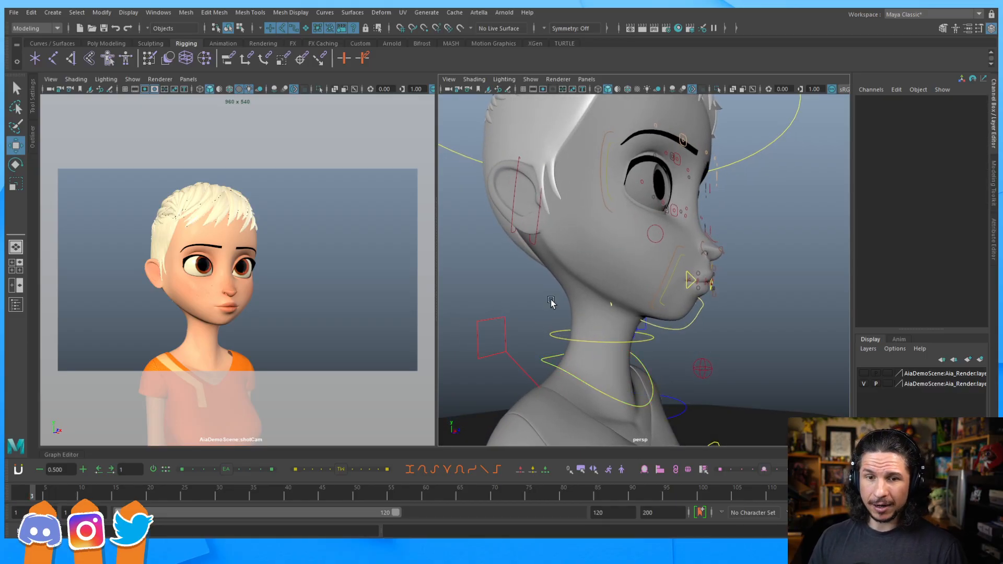
left_click(646, 374)
key("e")
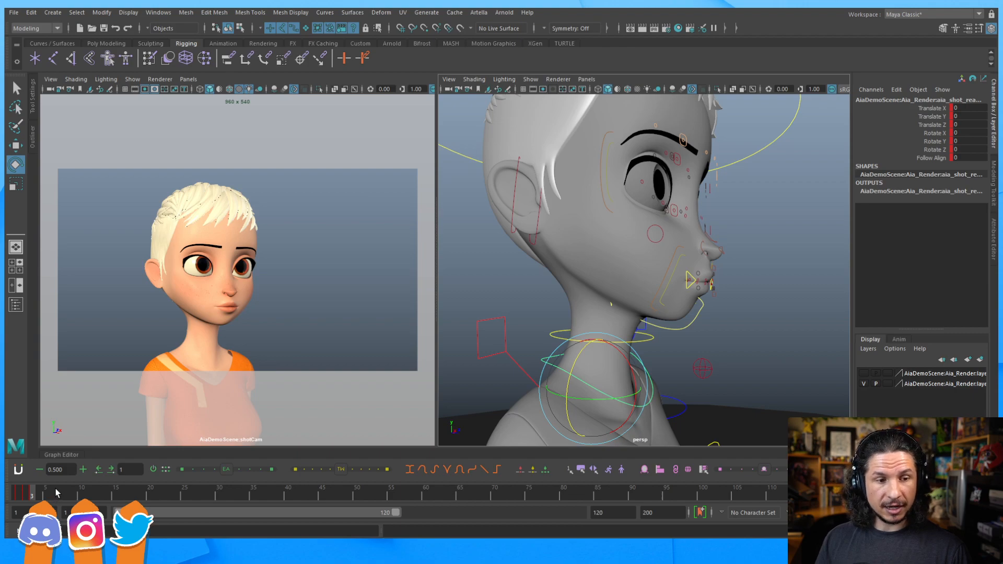
left_click_drag(487, 257, 544, 215)
left_click_drag(745, 136, 671, 230)
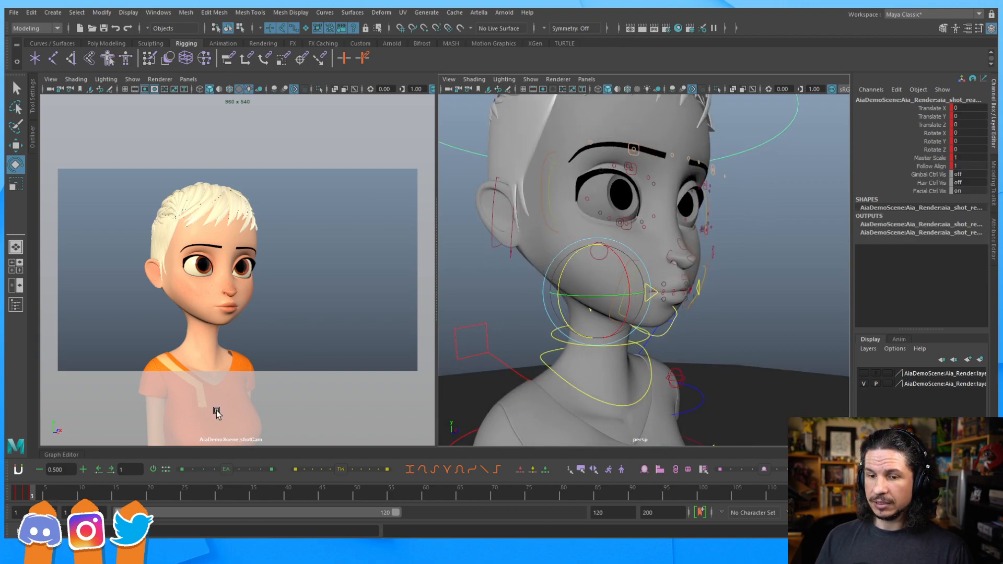
Step: Copy the T-pose of both upper arm controls from frame 1 to frame 3 and key it
left_click(19, 495)
left_click_drag(634, 337, 590, 334, "alt")
scroll(602, 348, "down", 5)
left_click(675, 327)
left_click(567, 341)
mouse_move(24, 497)
left_mouse_down()
mouse_move(54, 498)
mouse_move(31, 499)
left_mouse_up()
key("s")
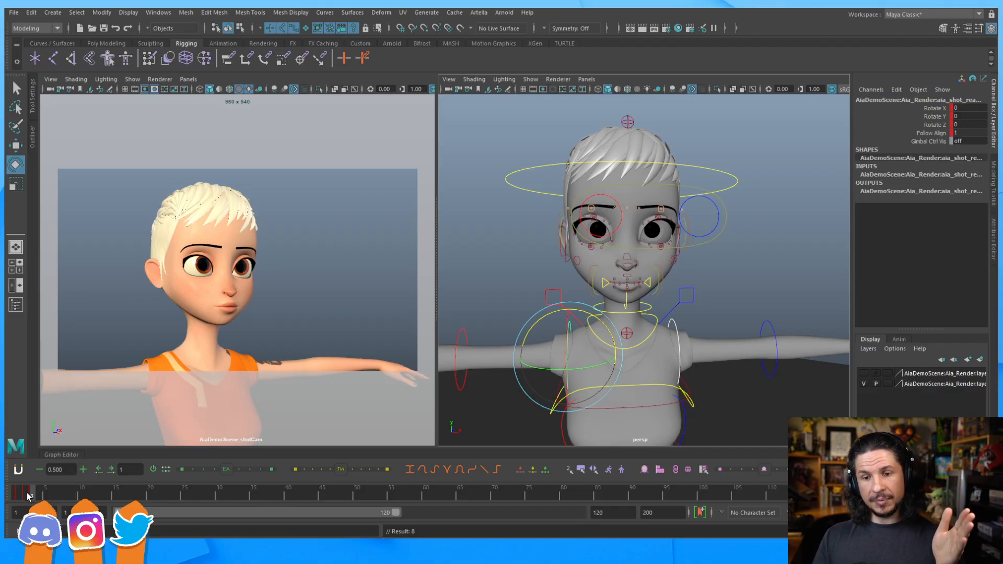
Step: Compare the character's arm pose between frames 1 and 3
left_click(19, 494)
left_click(35, 496)
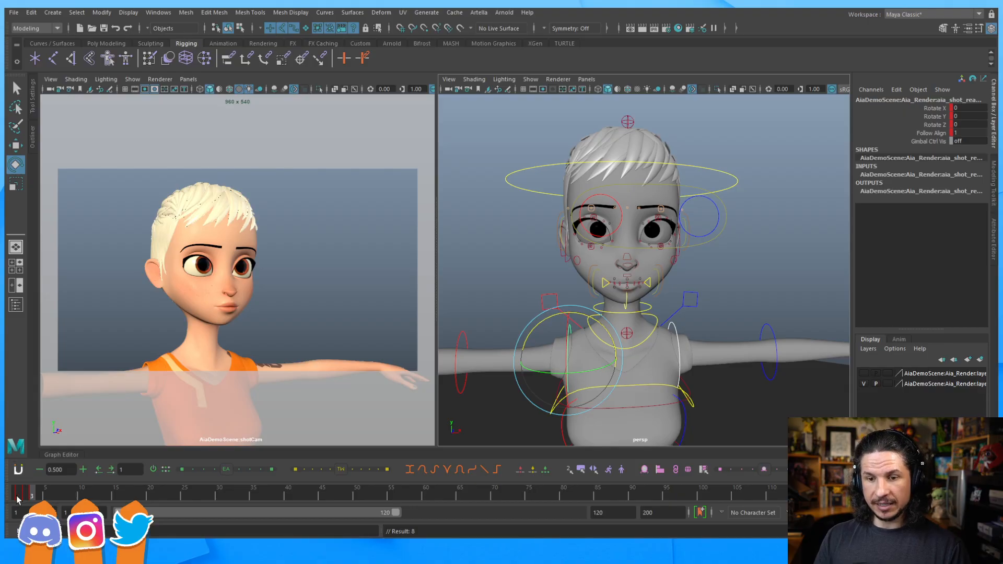
left_click(17, 500)
left_click(33, 500)
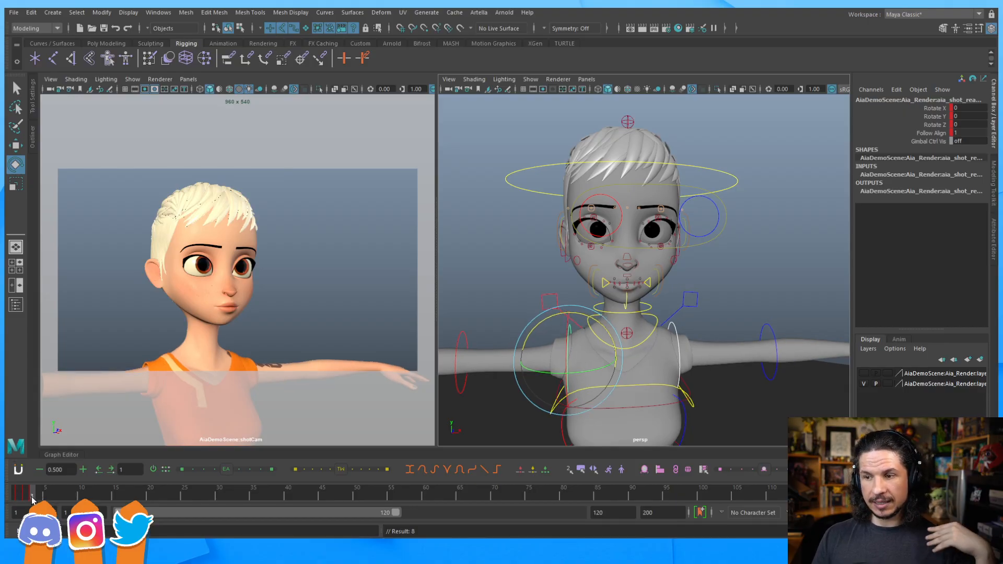
left_click(19, 499)
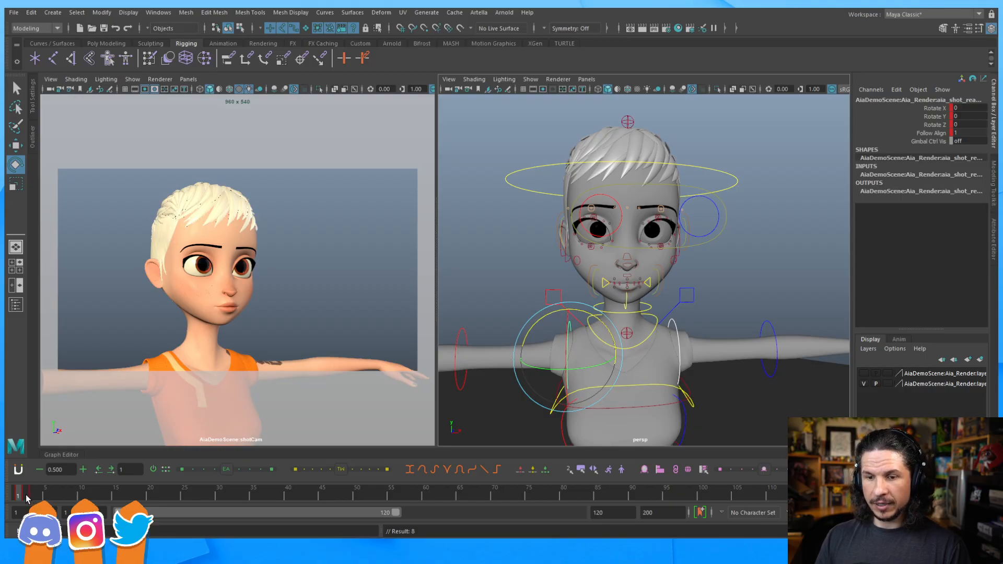
Step: Copy the lowered rotation of both upper arm controls from frame 2 to frame 3, key it, and check the pose
left_click(26, 494)
left_click(496, 294)
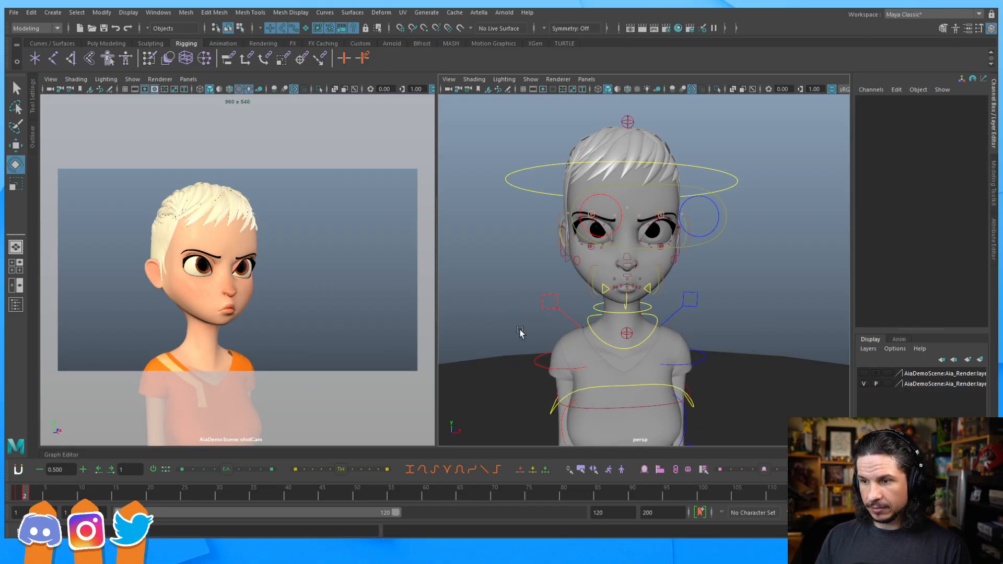
left_click(537, 359)
left_click(706, 359, "shift")
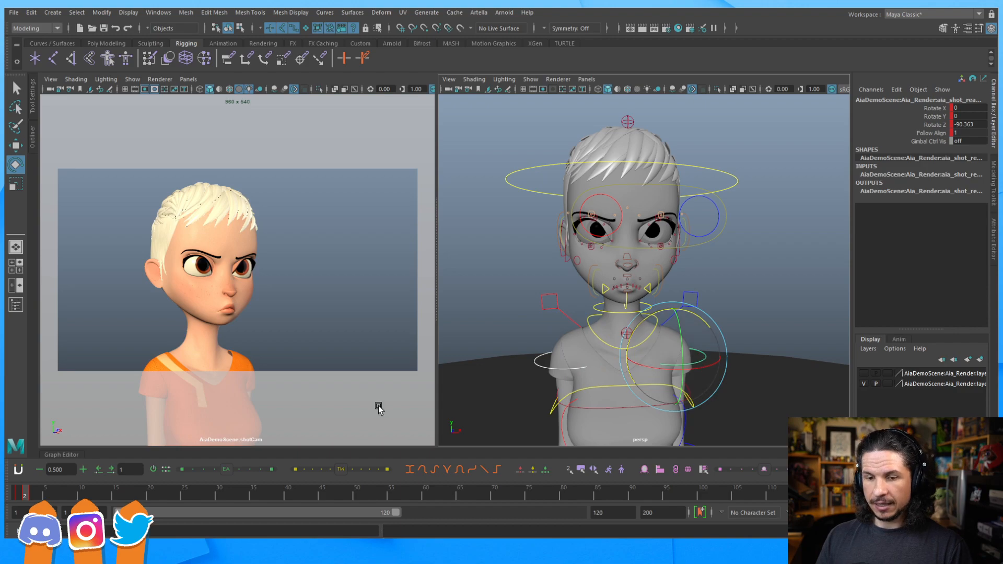
left_click(30, 494)
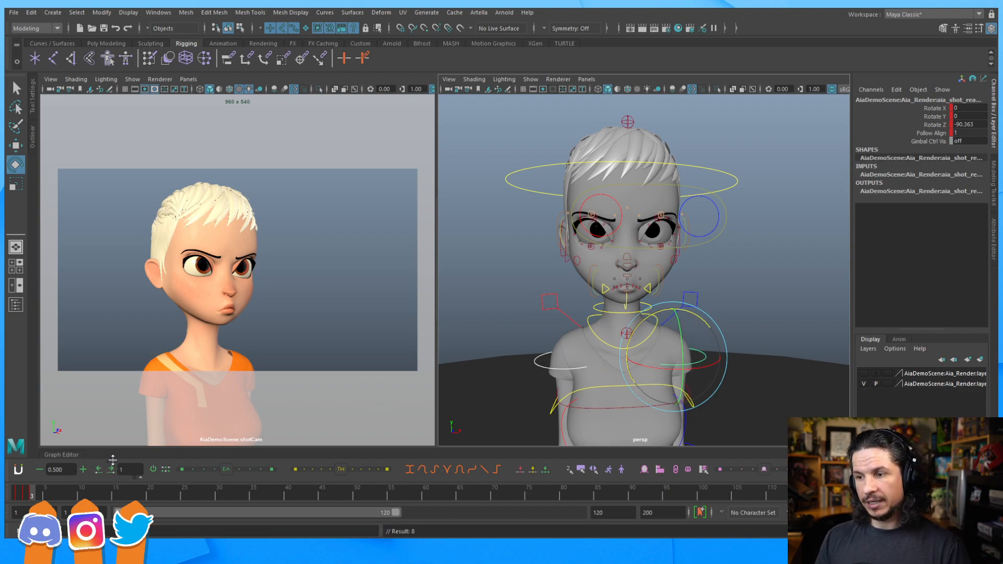
left_click(543, 360)
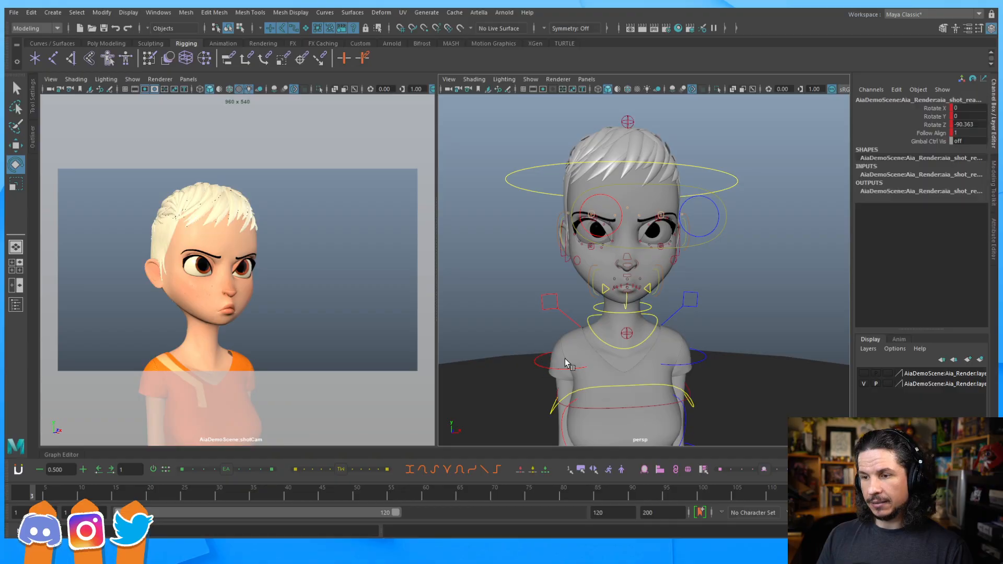
left_click(28, 496)
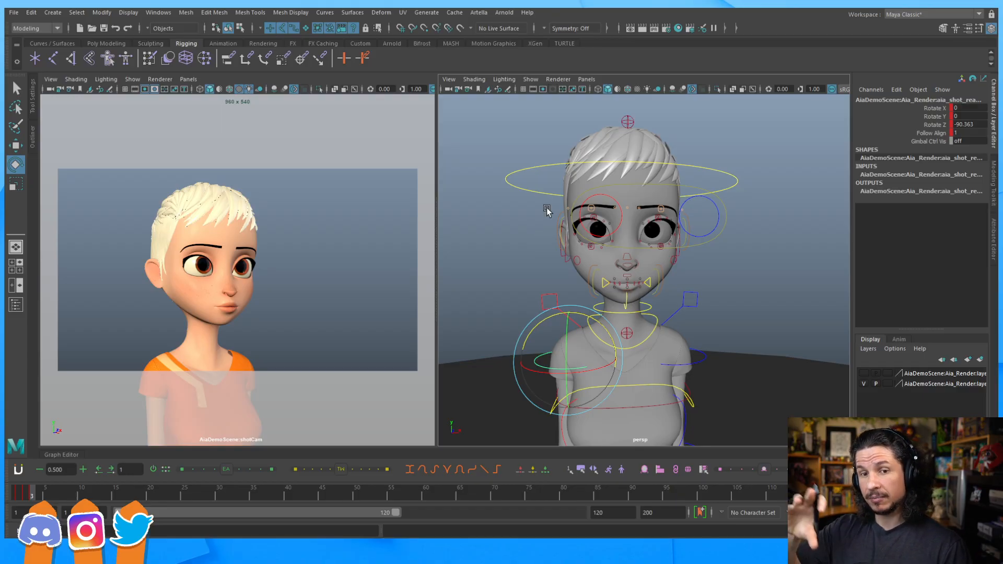
Step: Bend the neck base control forward to a Rotate X of about 15.5 at frame 3
left_click_drag(604, 268, 700, 256, "alt")
scroll(675, 286, "up", 3)
middle_click_drag(676, 286, 658, 284, "alt")
scroll(659, 283, "down", 3)
left_click_drag(651, 290, 627, 278, "alt")
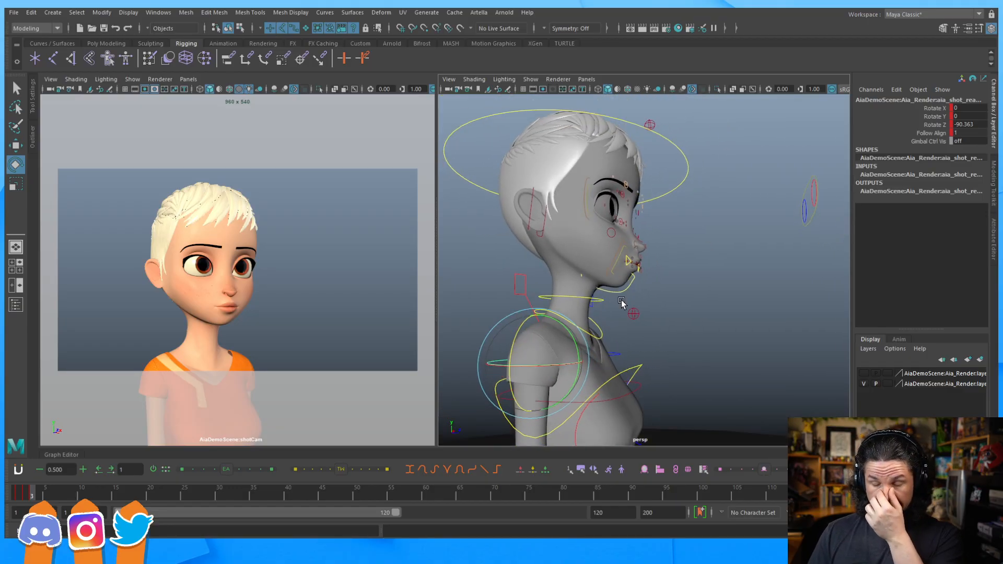
left_click(600, 328)
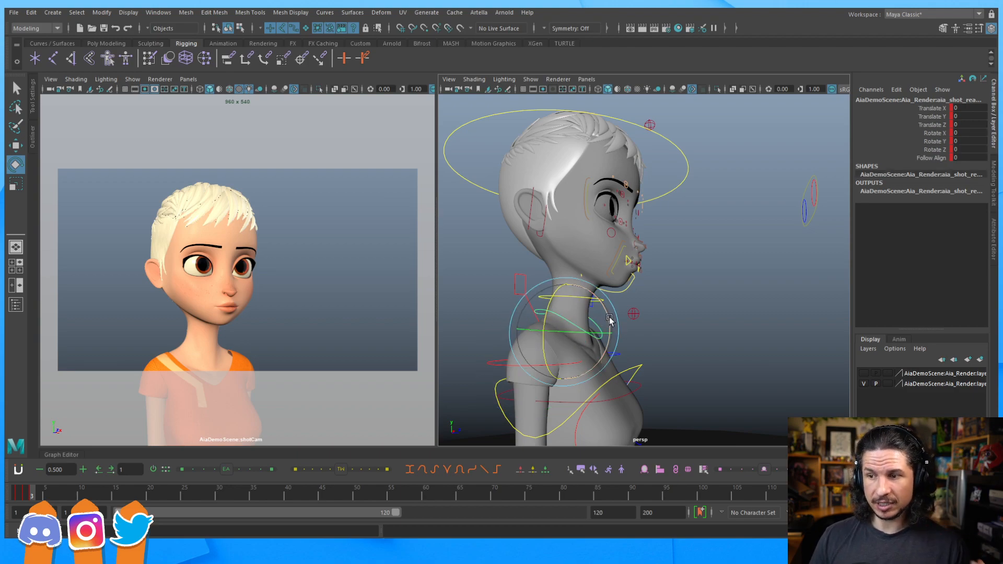
left_click_drag(609, 329, 614, 332)
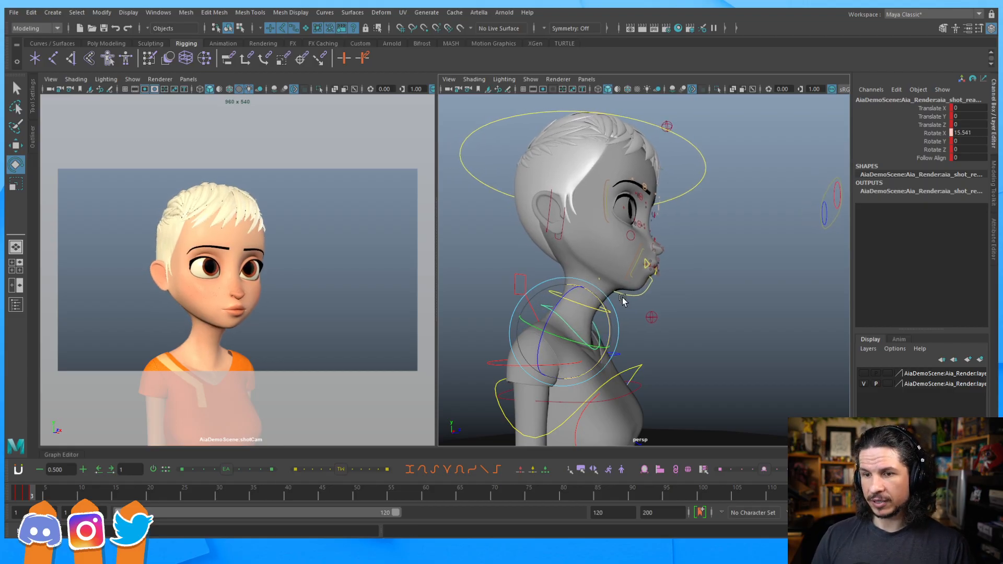
Step: Tilt the head control downward to a Rotate X of about 8.8
left_click(709, 159)
left_click_drag(709, 159, 591, 274, "alt")
key("w")
key("e")
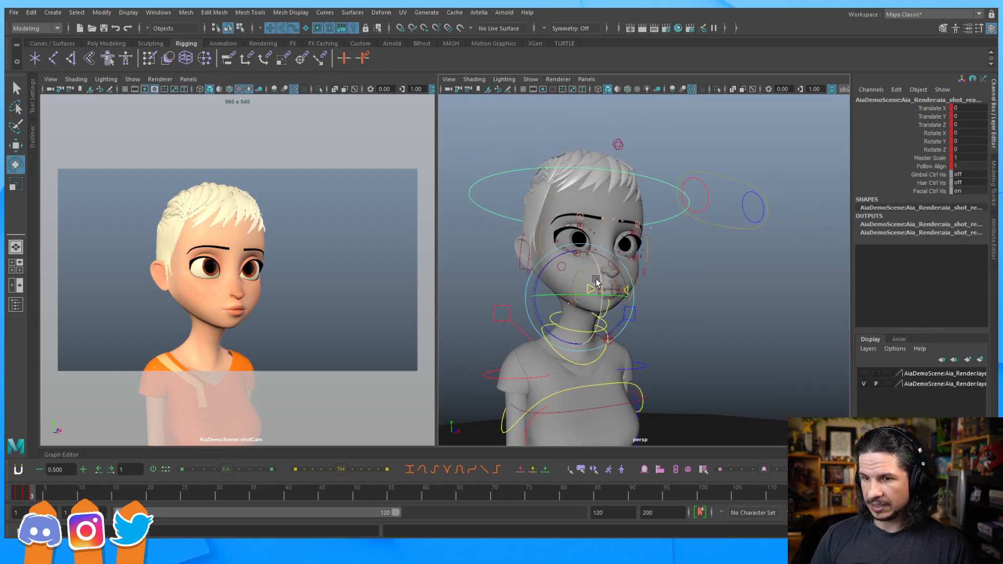
left_click_drag(600, 283, 598, 290)
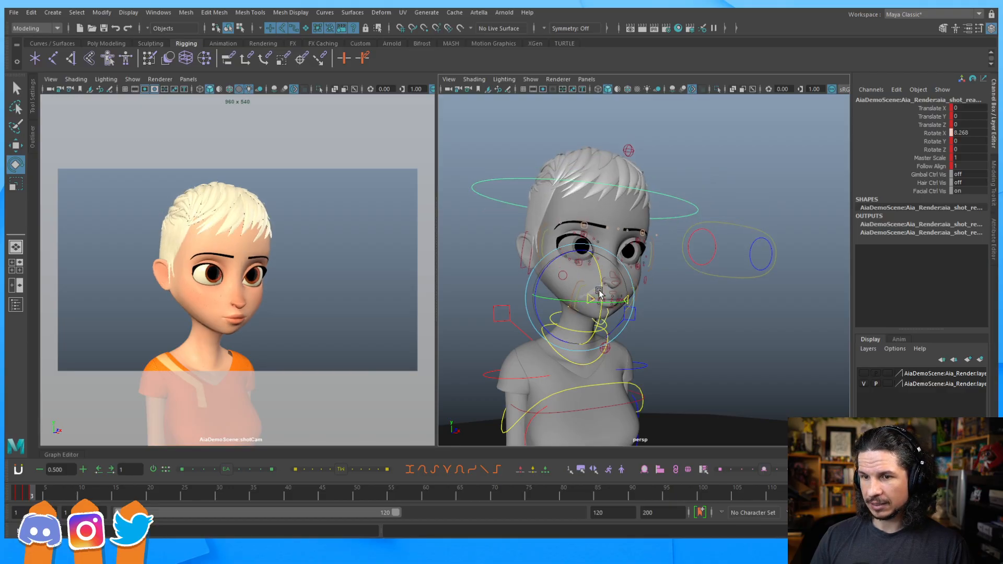
Step: Set the eye aim control's Follow Align to 1, then move it slightly down and farther forward from the face
left_click(742, 288)
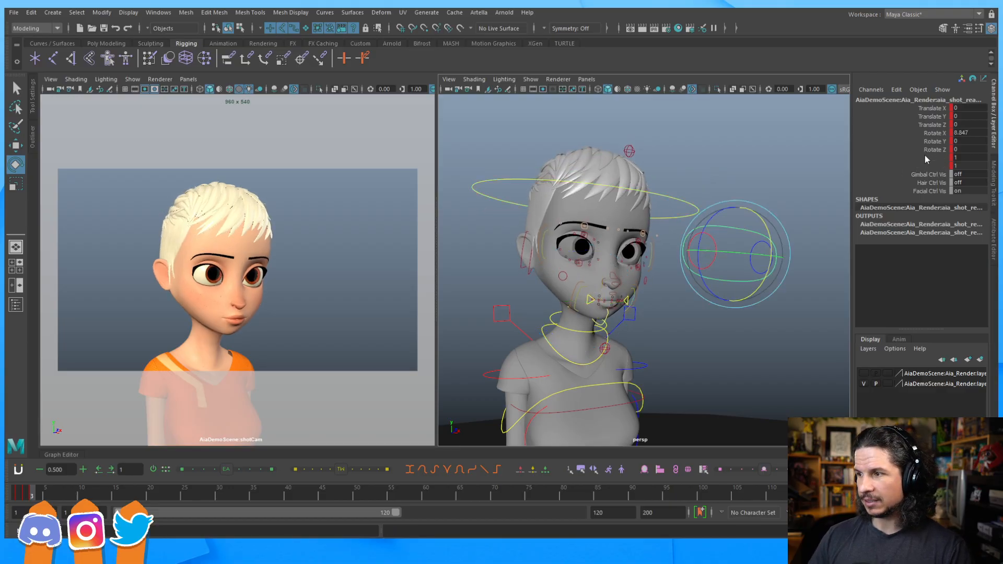
left_click(966, 157)
middle_click_drag(663, 192, 656, 220)
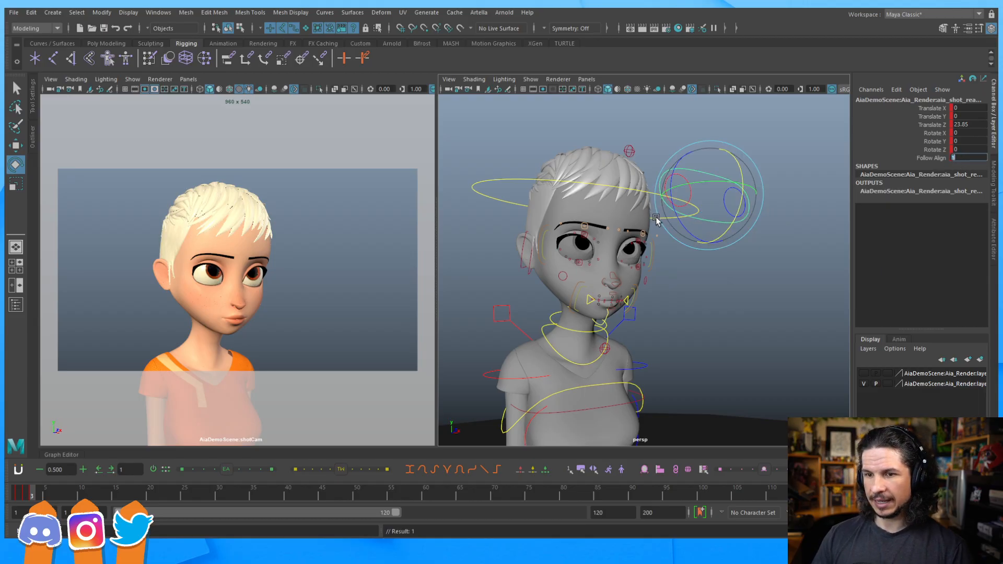
left_click_drag(684, 217, 671, 220, "alt")
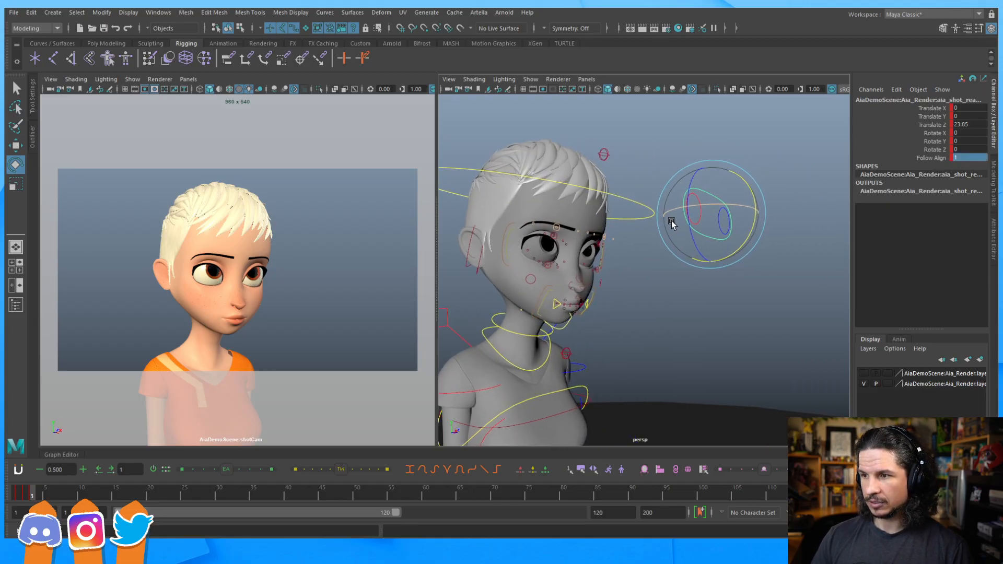
key("w")
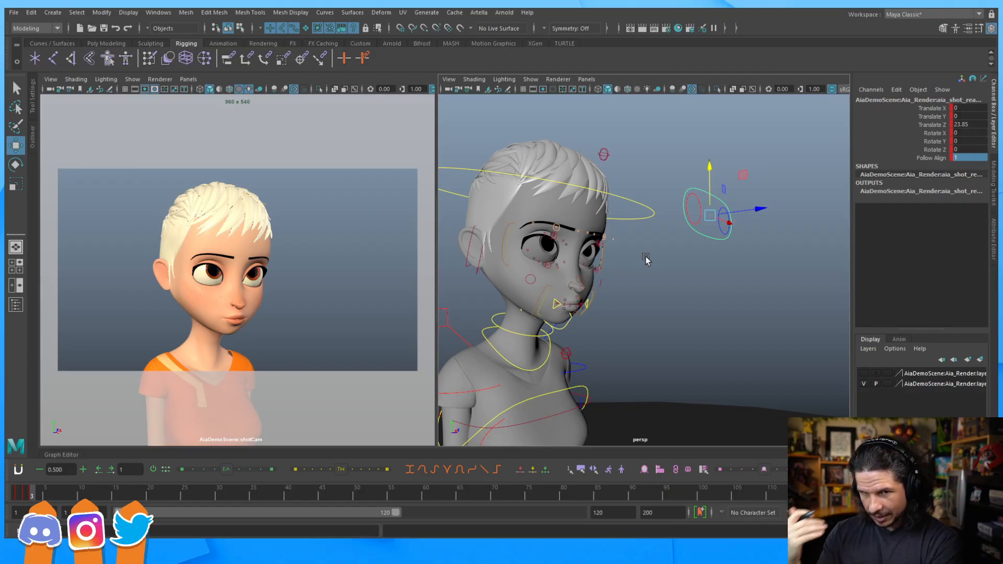
left_click_drag(710, 170, 700, 183)
left_click_drag(766, 222, 802, 218)
Step: Lower the head control to a Rotate X of about 11.4 and key it at frame 3
left_click(660, 219)
key("e")
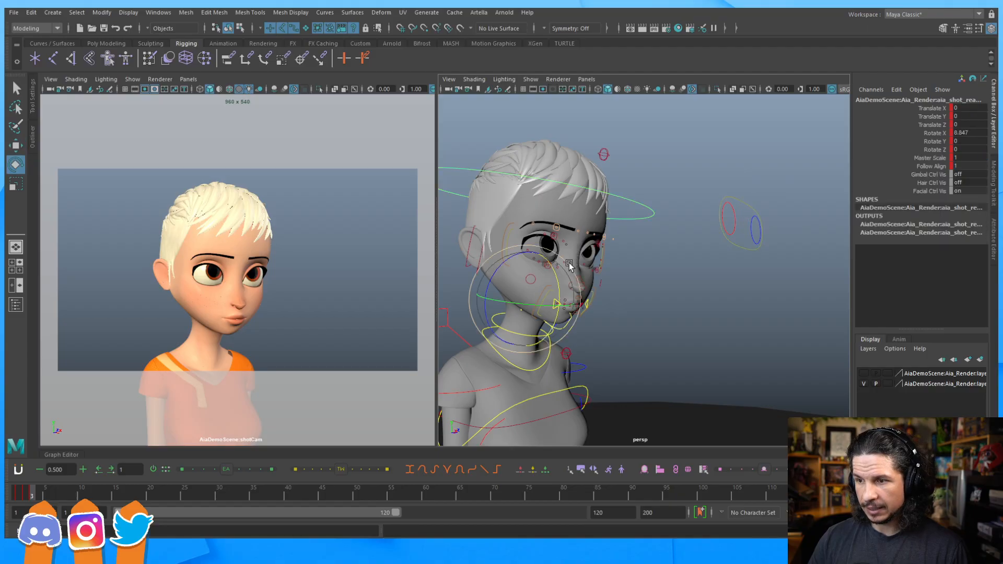
left_click_drag(557, 283, 557, 283)
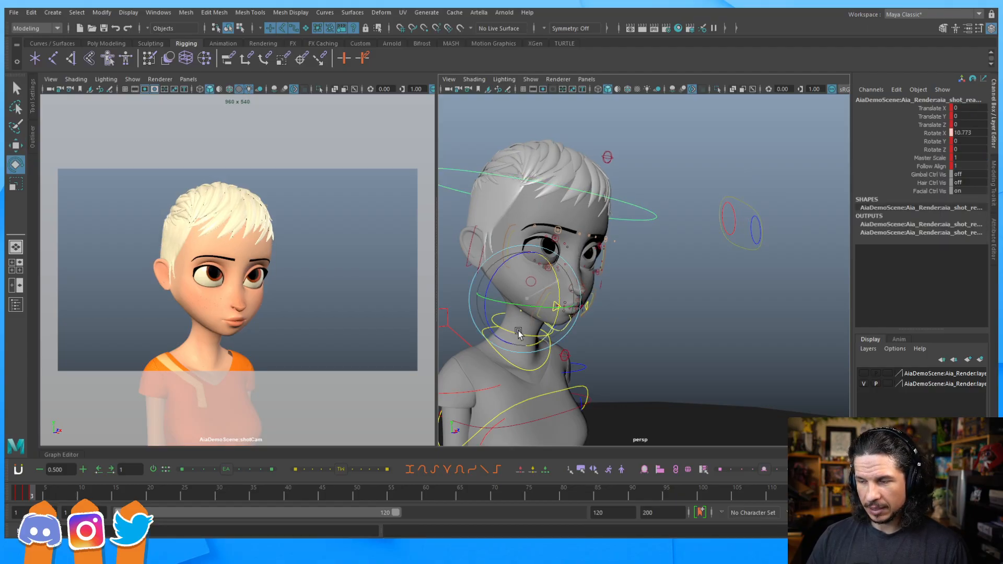
key("s")
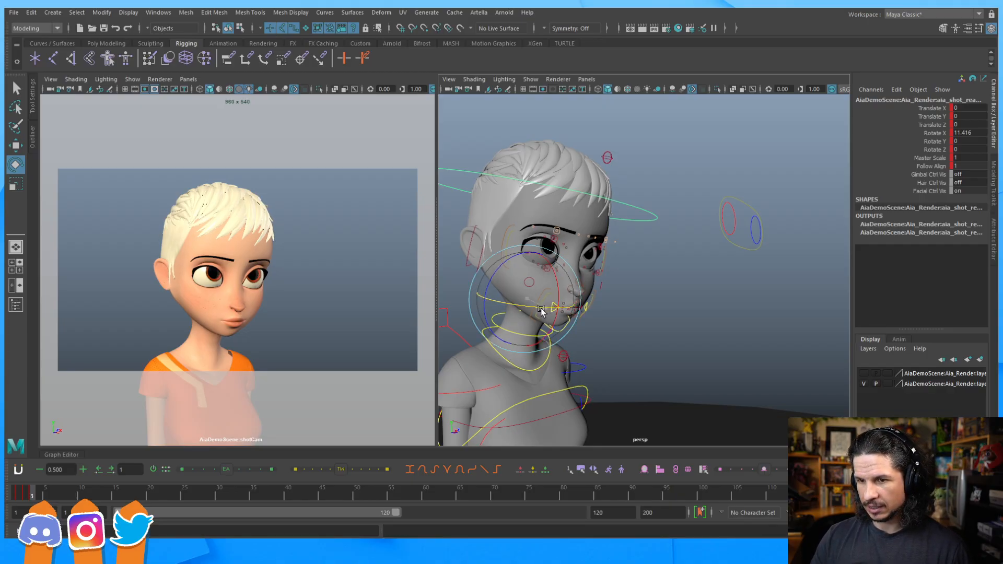
Step: Rotate the head control to about X 15.7, Y -5.5 and Z -2.7, and key it at frame 3
left_click_drag(541, 310, 506, 318)
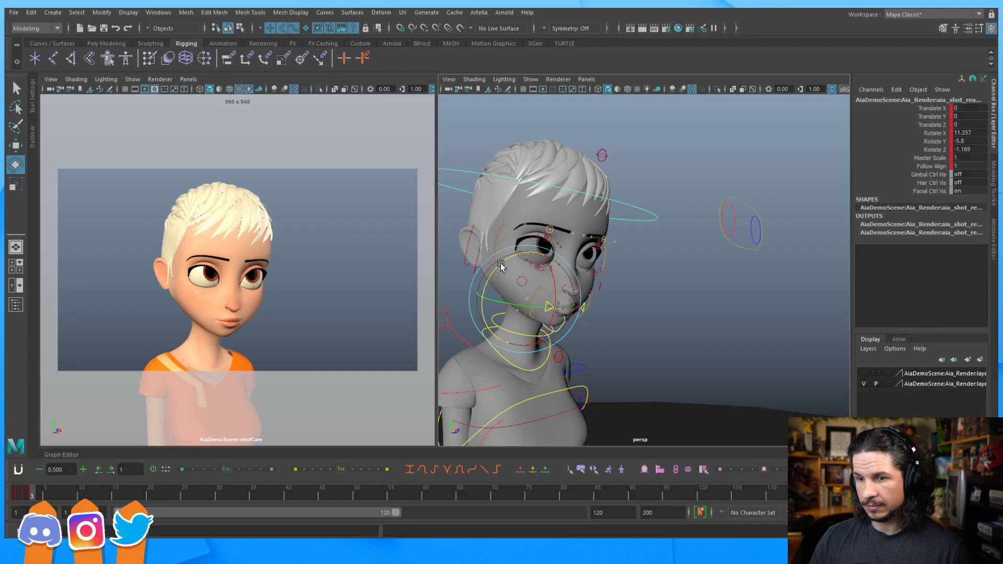
left_click_drag(500, 264, 499, 249)
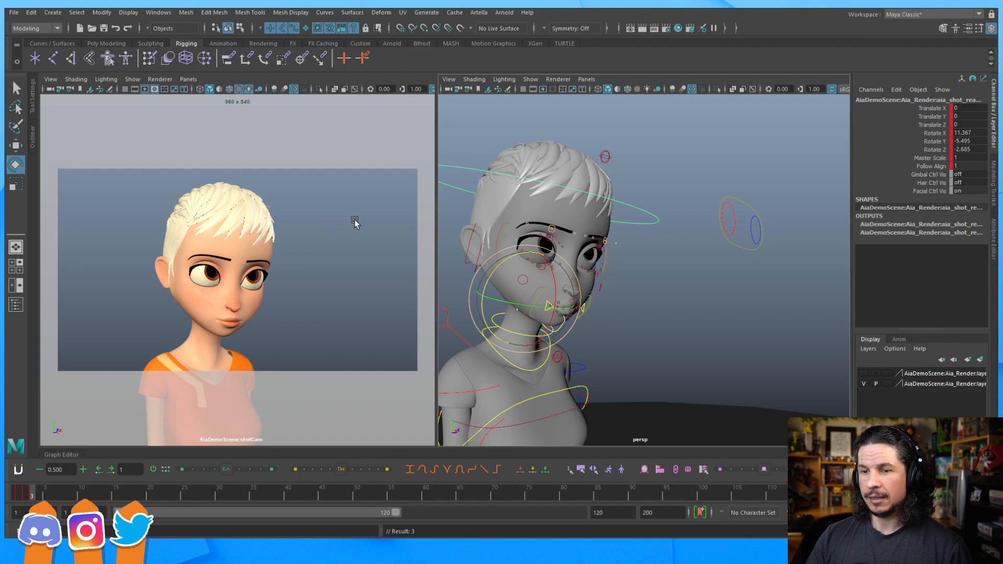
left_click_drag(556, 290, 556, 297)
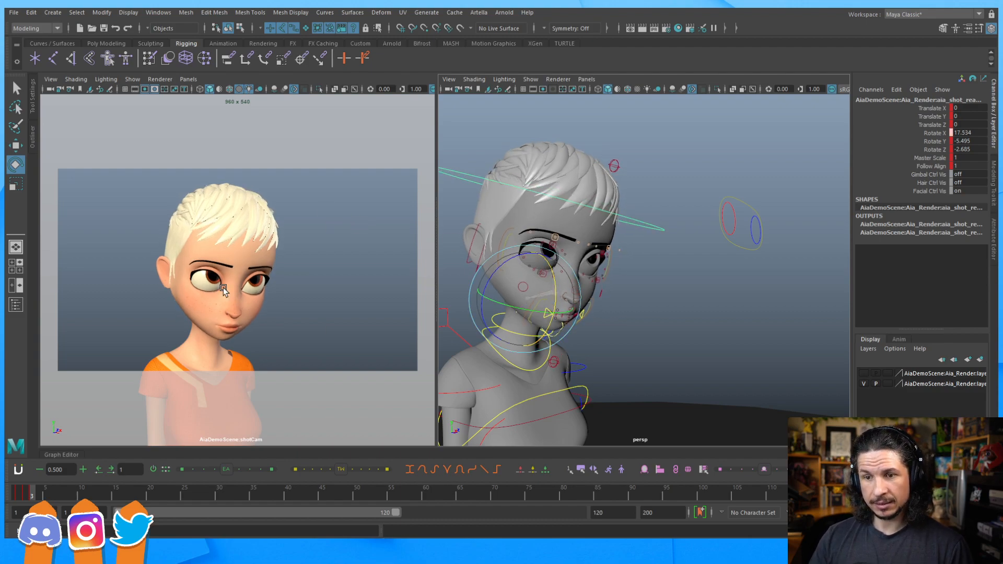
key("s")
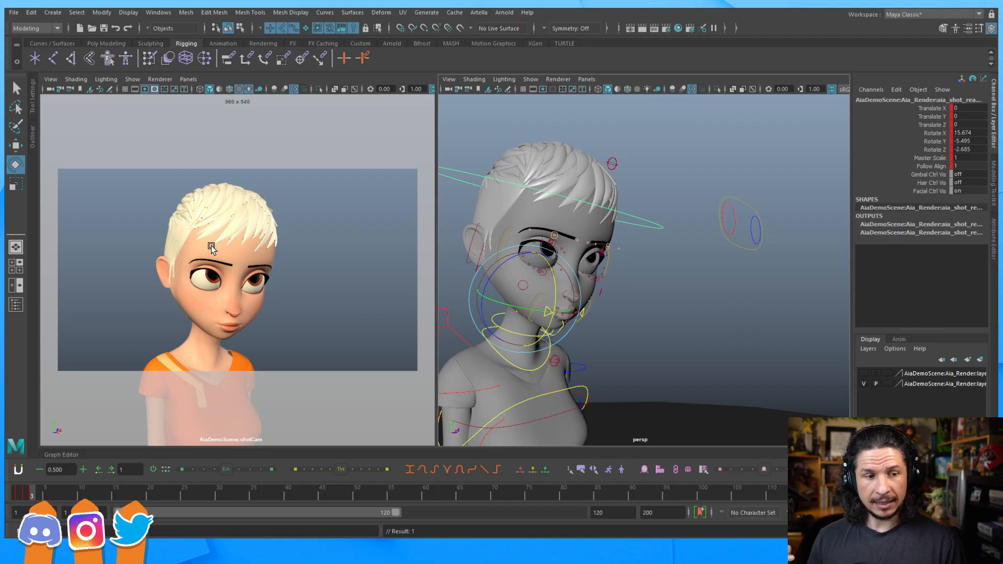
Step: Refine the head control's rotation to about X 13.8, Y -5.9 and Z -1.2
left_click_drag(496, 270, 506, 237)
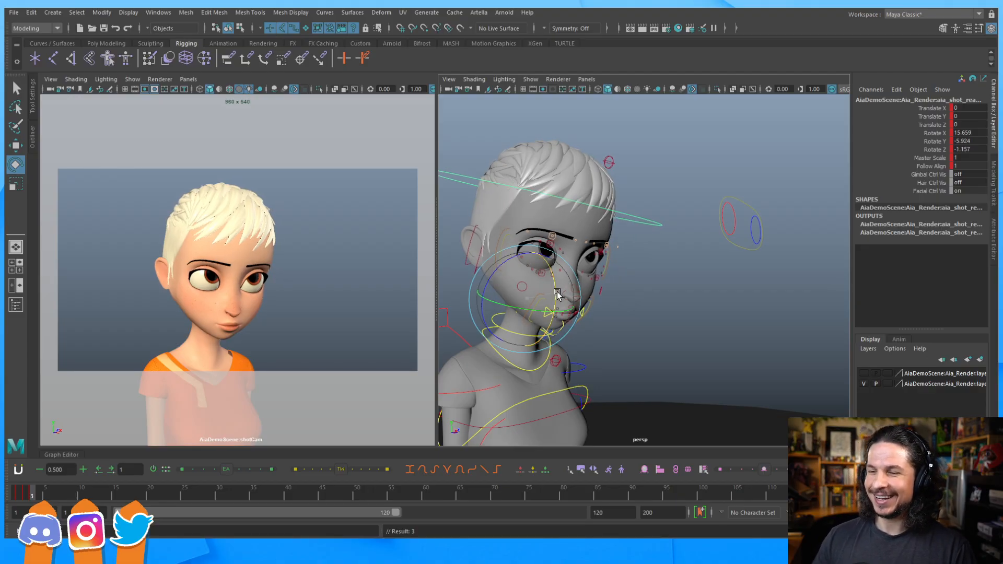
left_click_drag(557, 296, 555, 284)
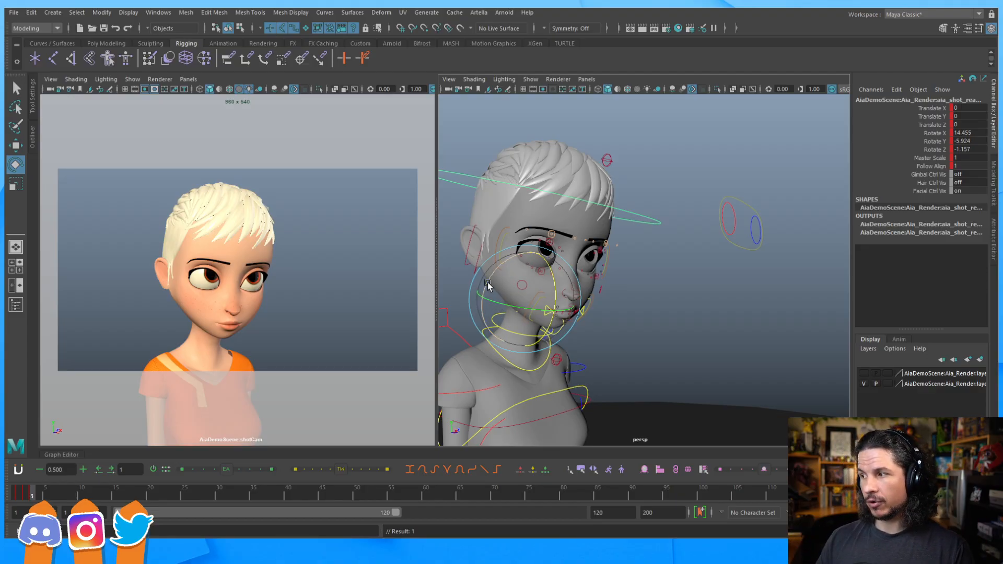
left_click_drag(554, 279, 563, 256)
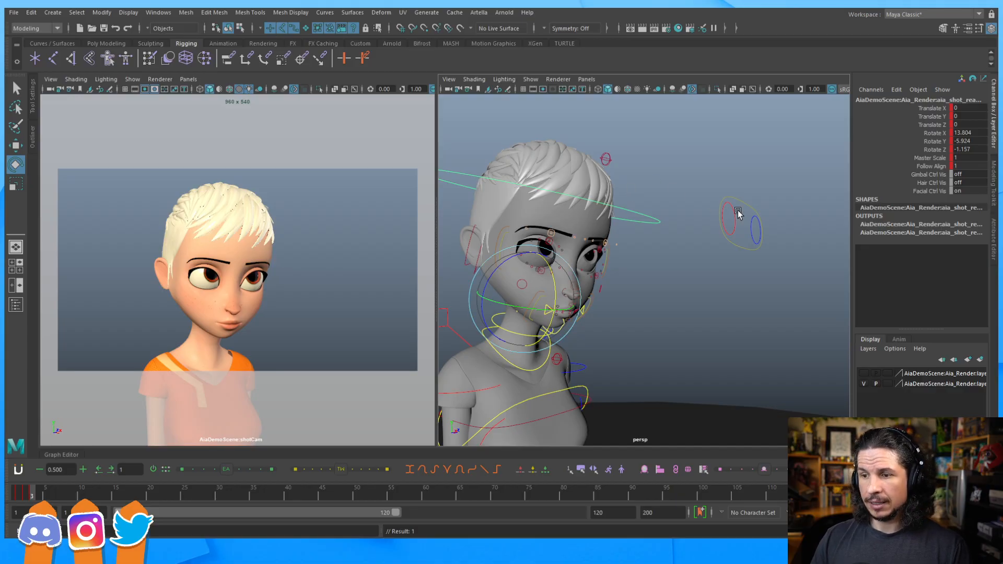
right_click_drag(649, 221, 522, 242, "alt")
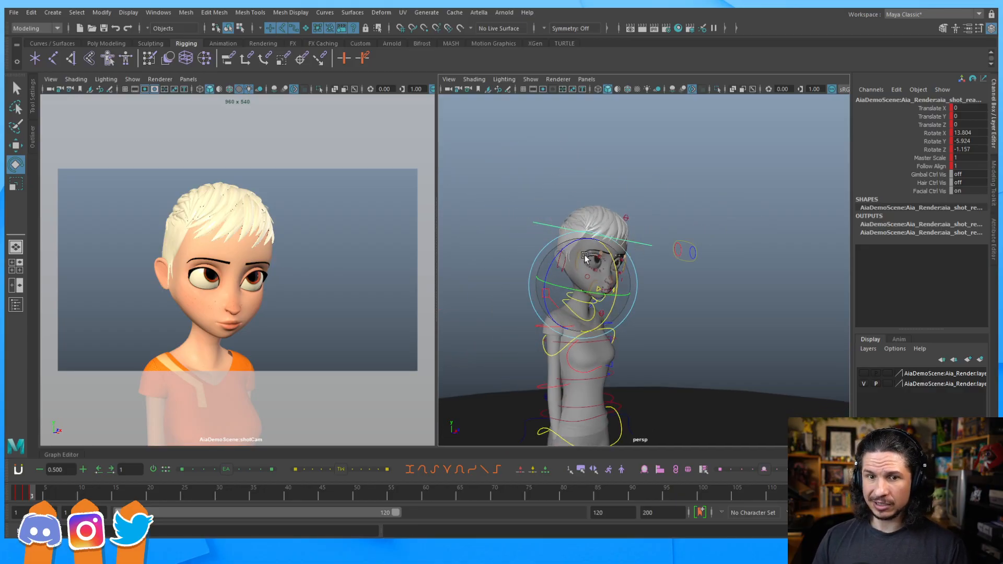
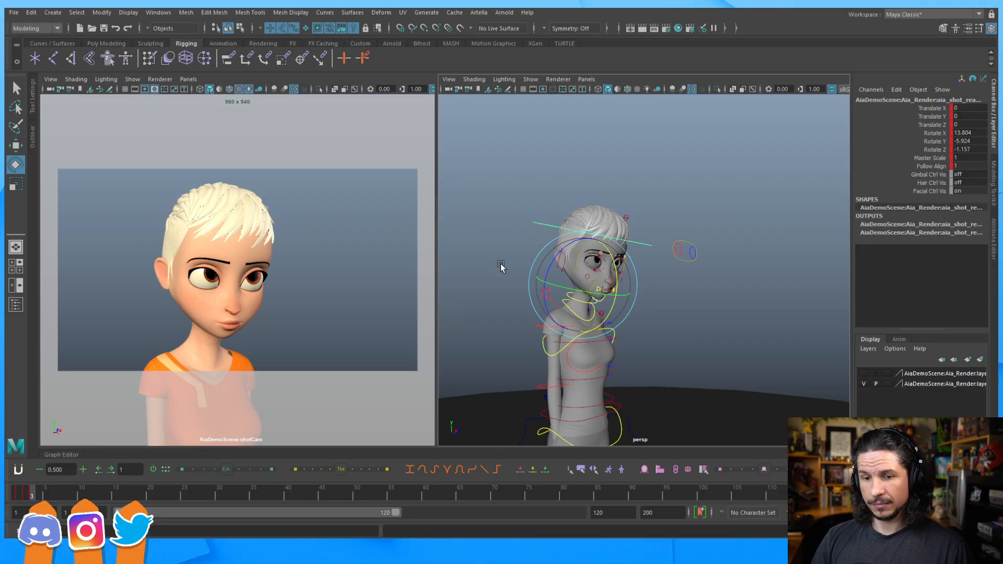
Step: Key all of the character's rig controls at frame 3, then go to frame 4
left_click_drag(739, 188, 533, 397)
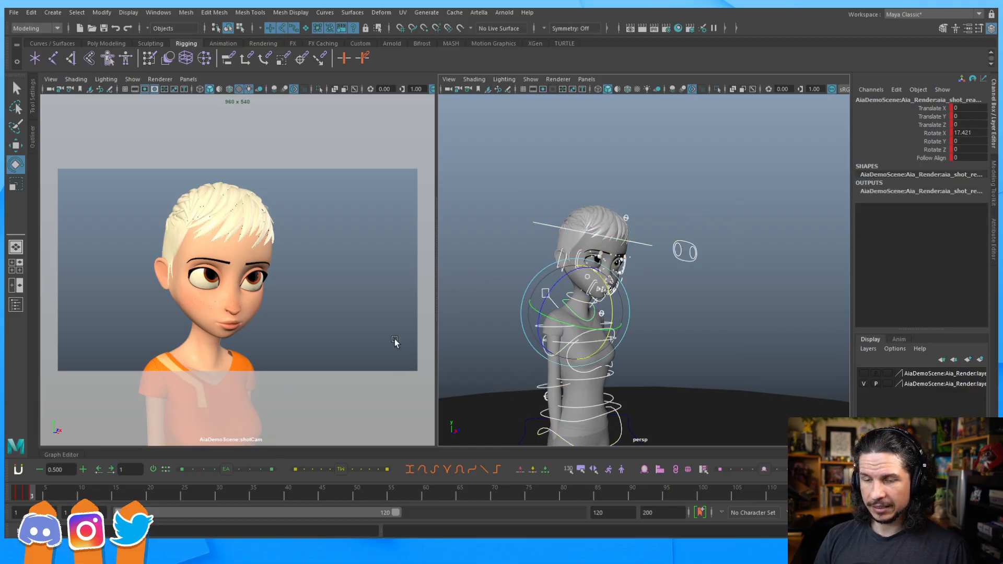
key("s")
left_click(38, 494)
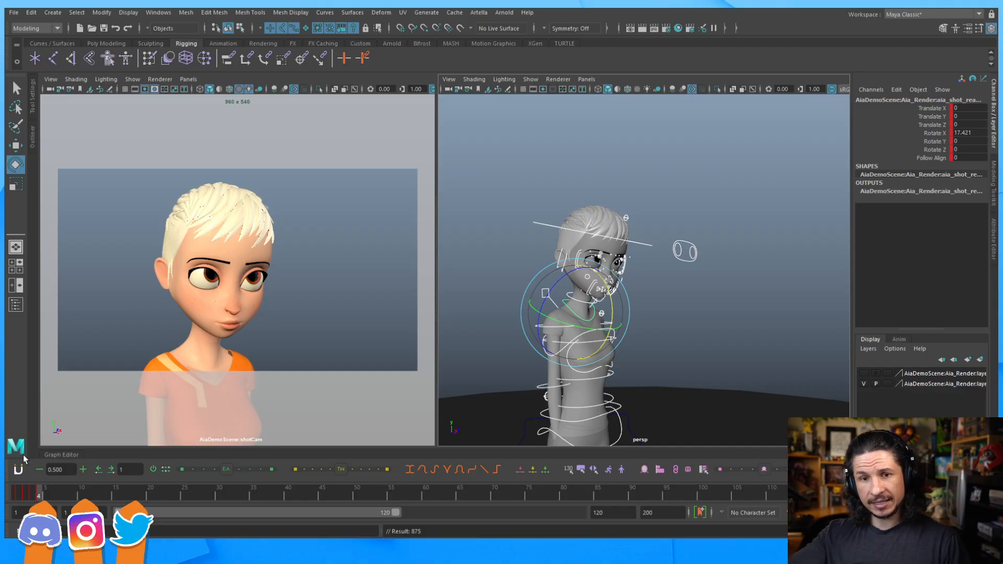
Step: Lower both main brow controls together to a Translate Y of about -0.861 at frame 4
left_click(688, 301)
left_click_drag(688, 302, 670, 320, "alt")
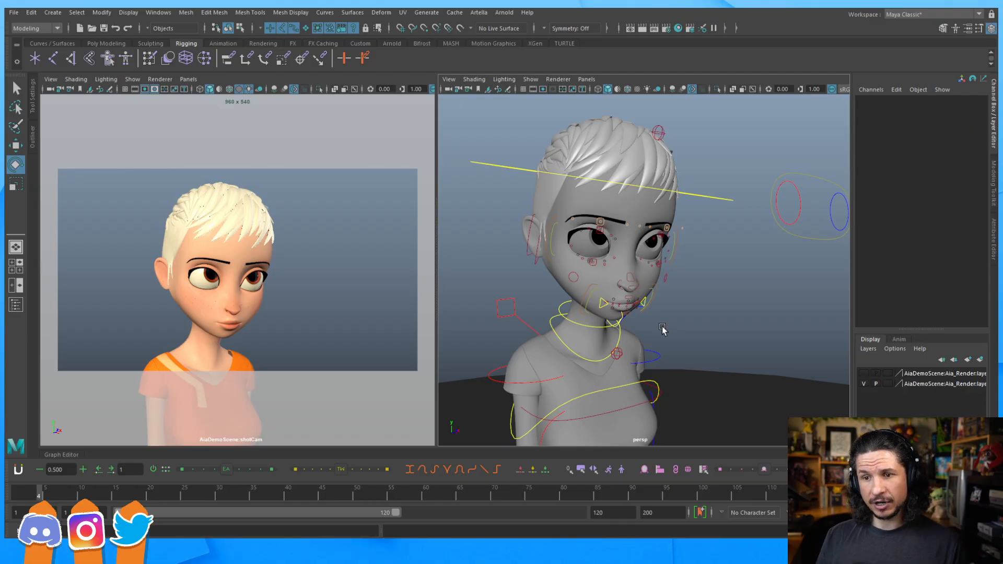
left_click_drag(616, 194, 580, 292, "alt")
right_click_drag(580, 290, 621, 286, "alt")
left_click_drag(642, 285, 617, 278, "alt")
middle_click_drag(616, 278, 635, 281, "alt")
right_click_drag(635, 281, 713, 279, "alt")
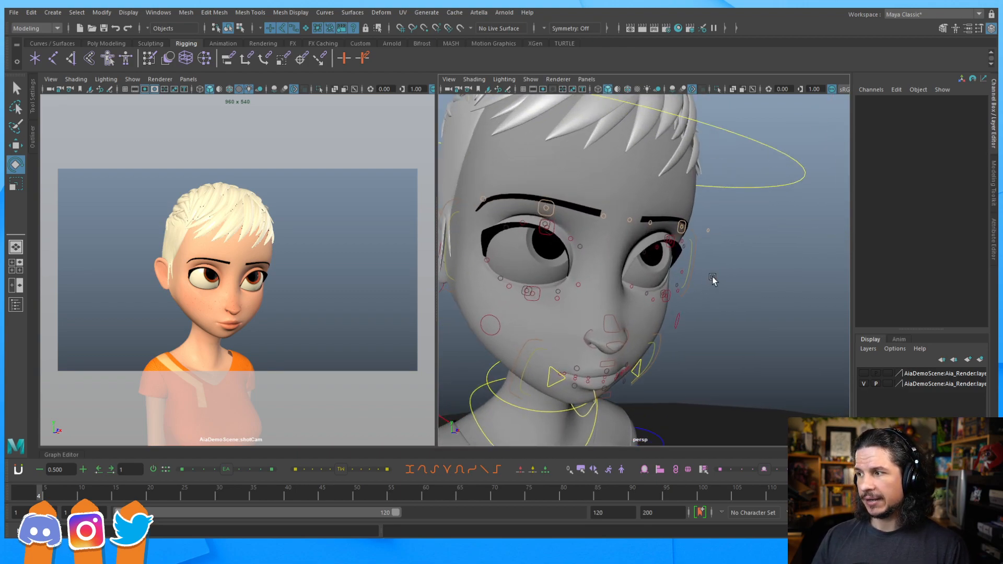
middle_click_drag(648, 280, 663, 310, "alt")
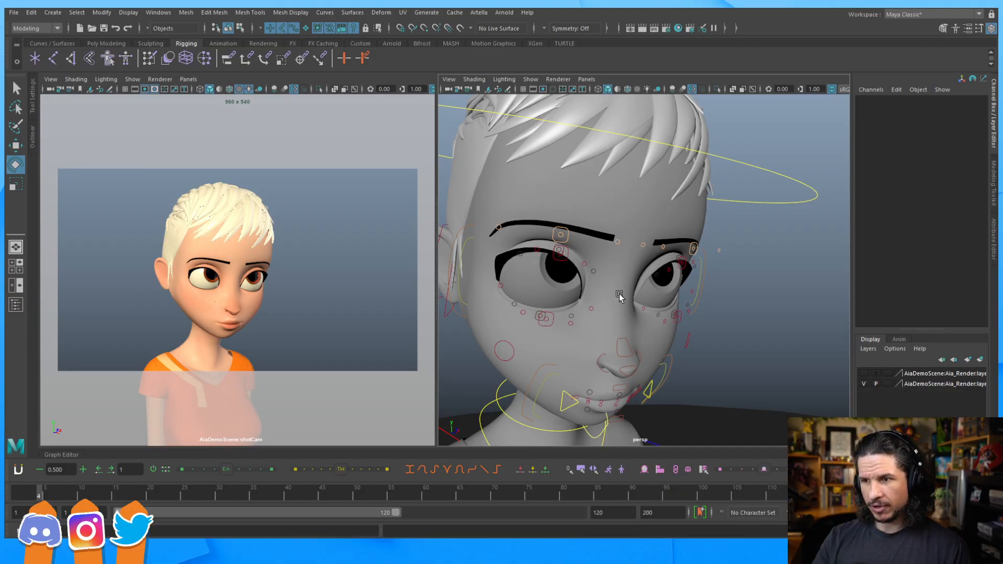
left_click(575, 231)
key("w")
left_click(693, 248)
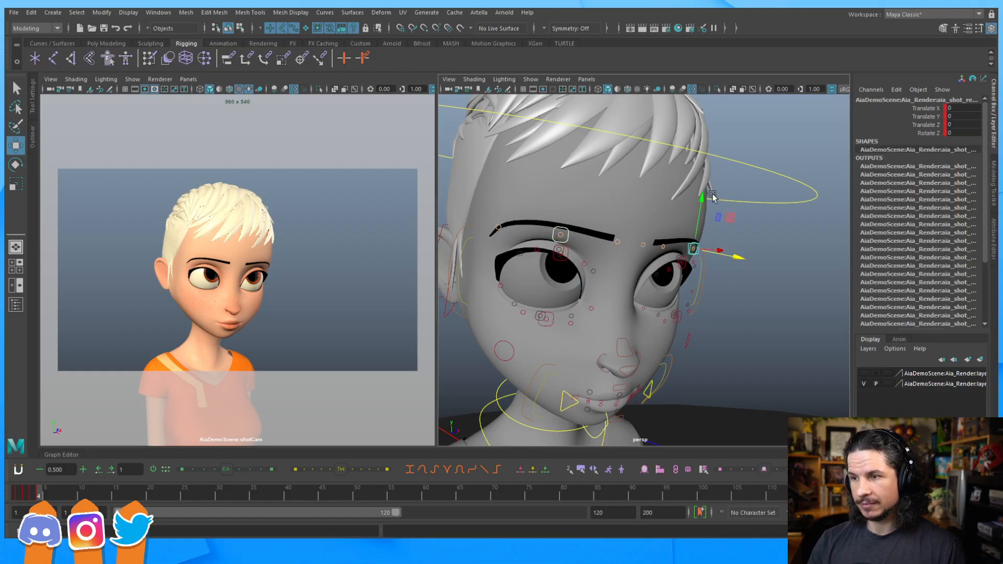
left_click_drag(701, 199, 691, 224)
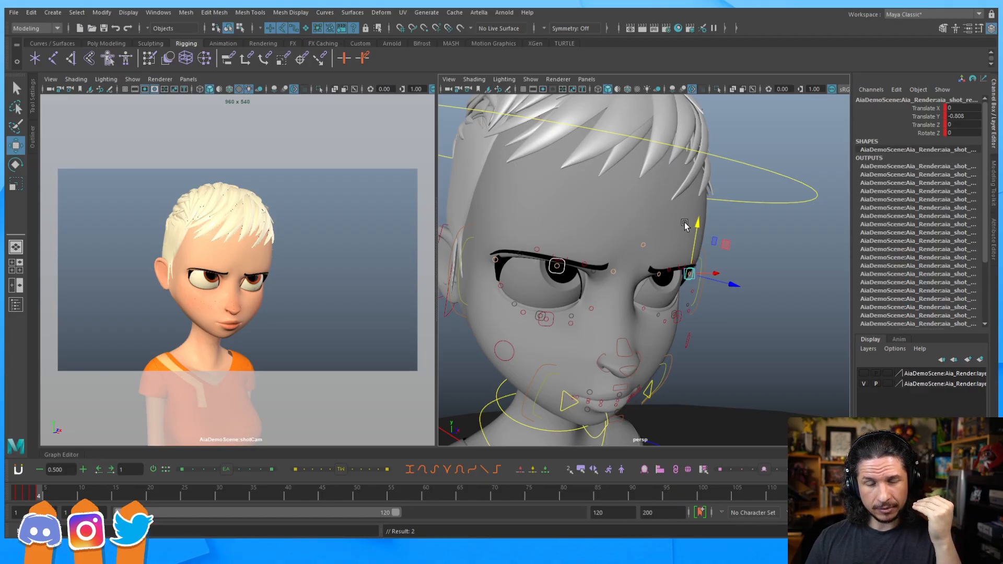
key("ctrl+z")
left_click_drag(699, 215, 701, 218)
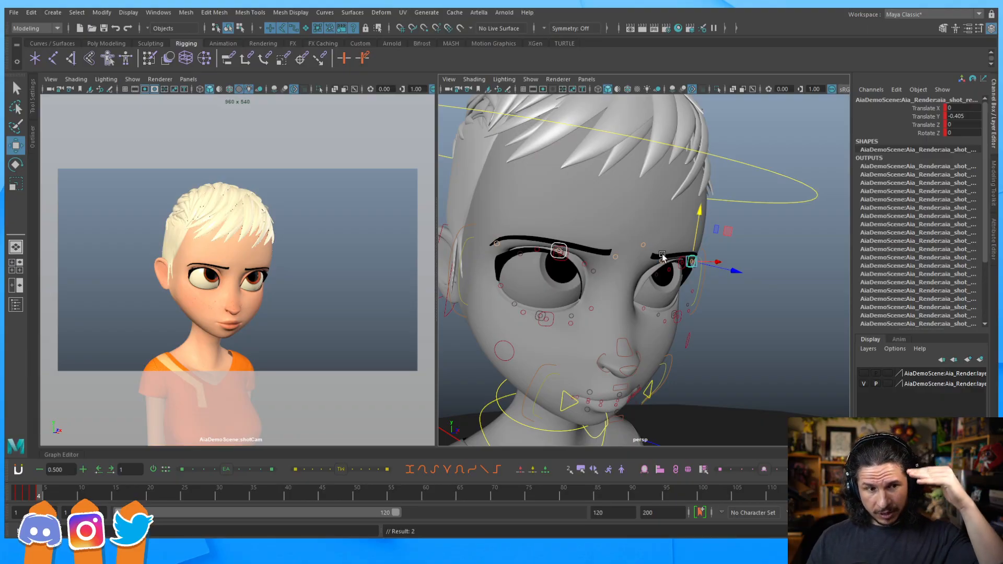
left_click_drag(699, 214, 700, 230)
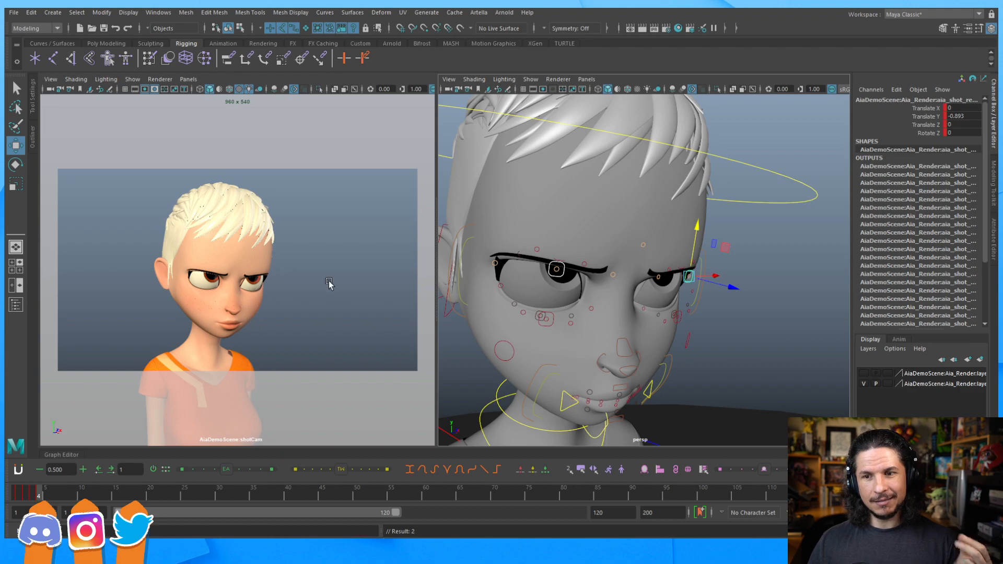
left_click_drag(696, 226, 697, 225)
Step: Rotate both main brow controls slightly to a Rotate Z of about 0.641
mouse_move(671, 272)
left_mouse_down("alt")
mouse_move(685, 280)
mouse_move(700, 249)
mouse_move(694, 272)
mouse_move(679, 279)
mouse_move(683, 295)
mouse_move(672, 288)
mouse_move(707, 263)
mouse_move(657, 282)
left_mouse_up("alt")
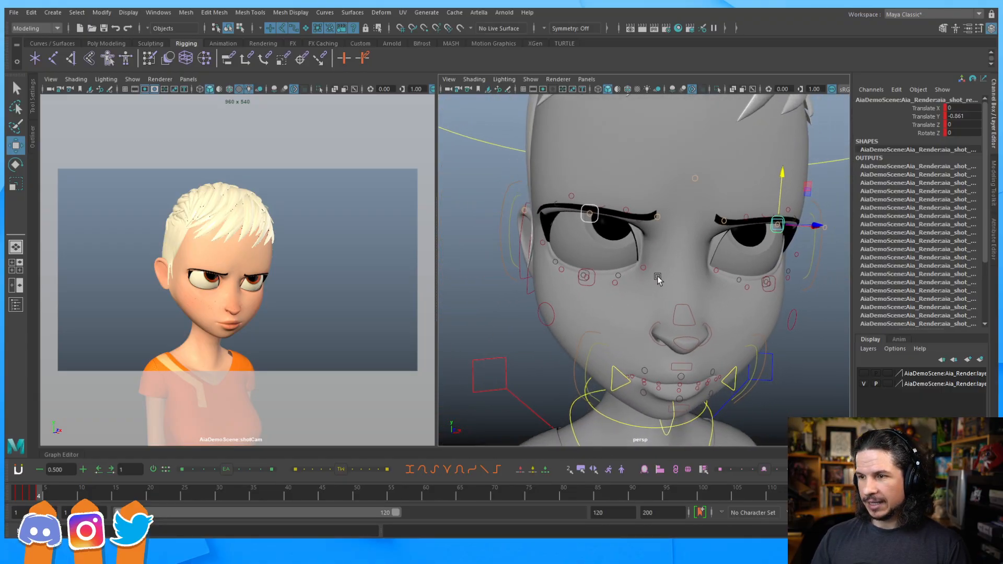
key("e")
left_click_drag(630, 195, 629, 190)
Step: Raise the lower eyelid controls of both eyes to a Translate Y of about -0.287
left_click_drag(674, 215, 660, 298, "alt")
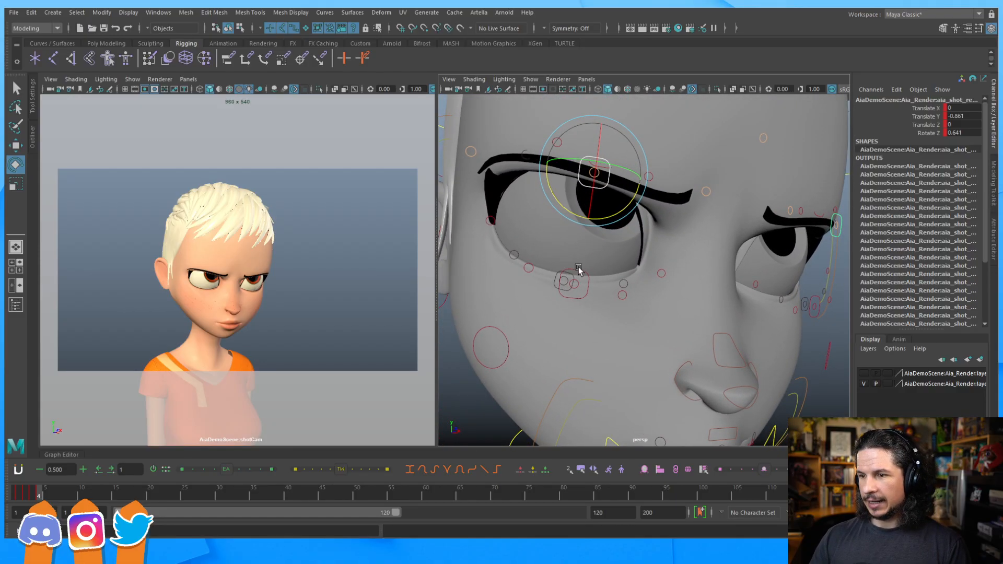
left_click(587, 282)
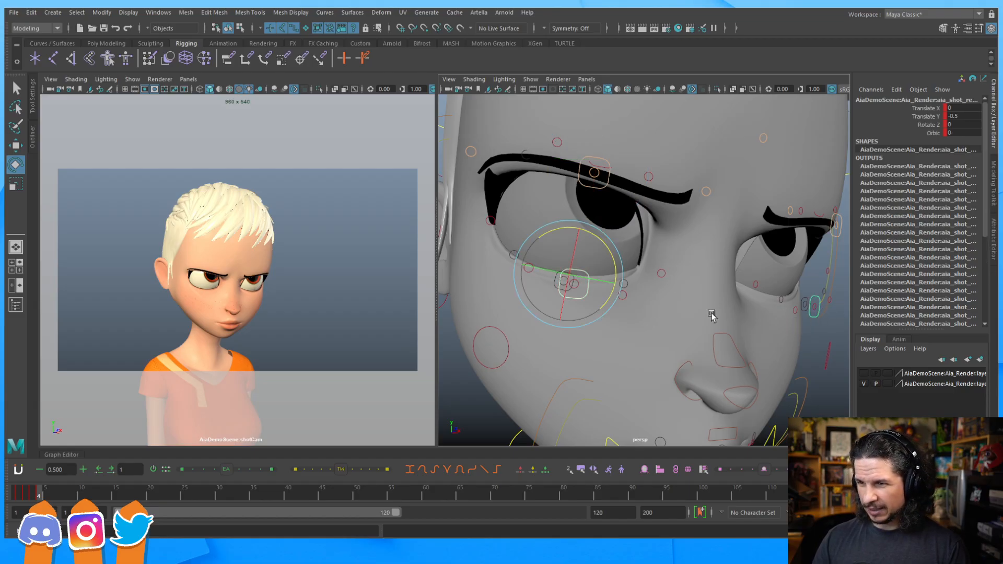
key("w")
left_click_drag(581, 226, 595, 208)
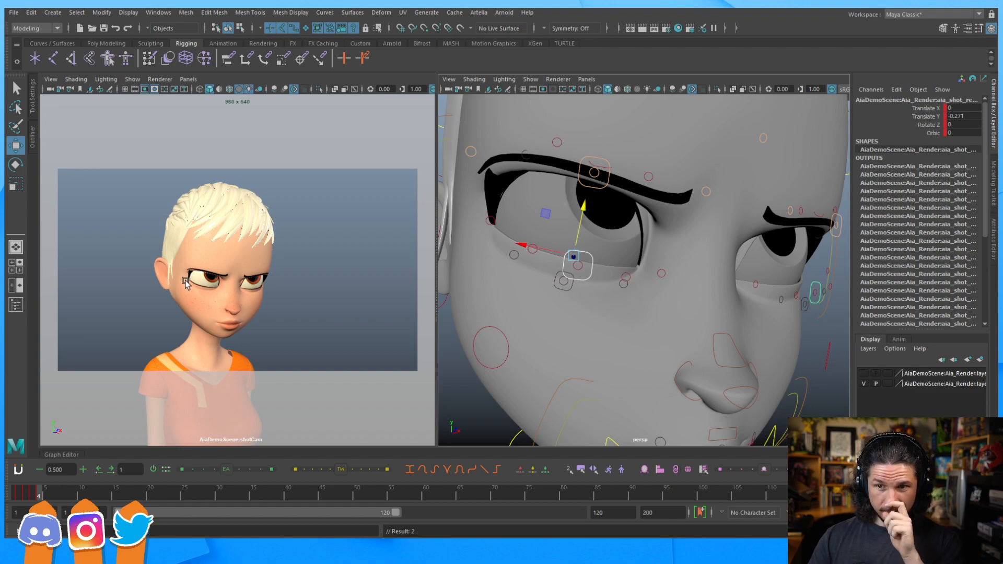
left_click_drag(584, 206, 584, 209)
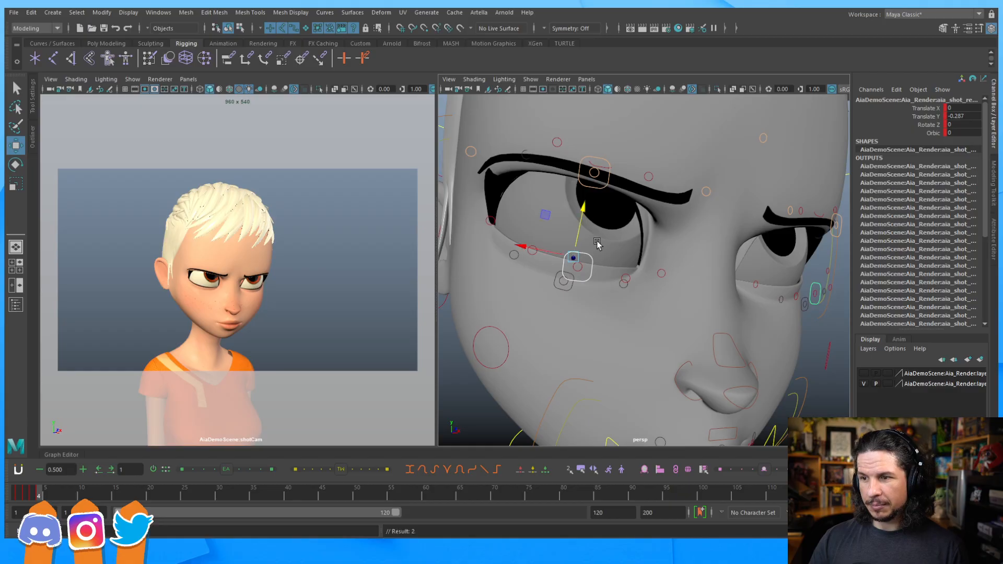
Step: Raise the under-eye controls just below both lower lids to a Translate Y of about 0.232
left_click(563, 285)
left_click(804, 304, "shift")
left_click_drag(808, 258, 809, 261)
key("ctrl+z")
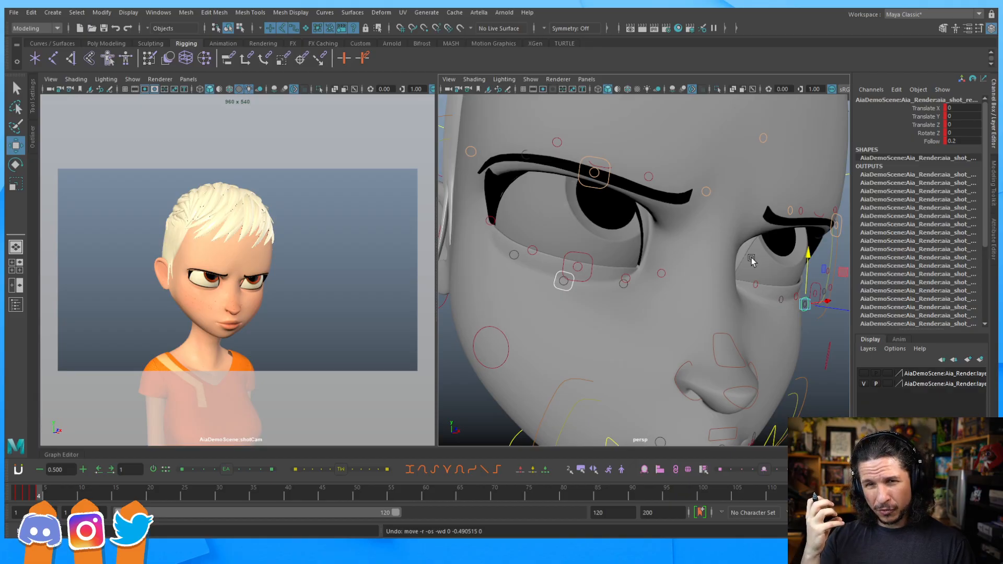
left_click_drag(809, 258, 809, 267)
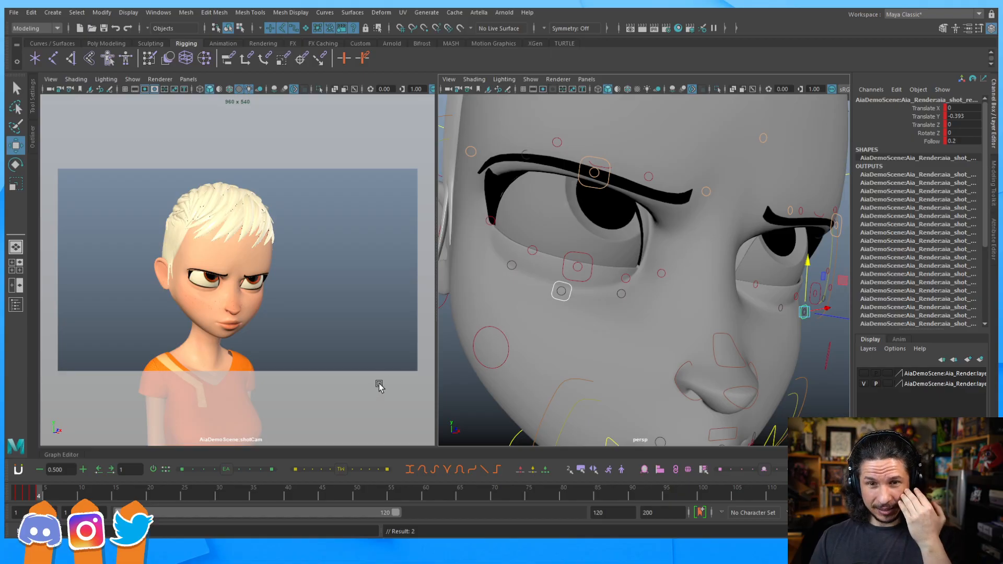
left_click_drag(808, 260, 808, 248)
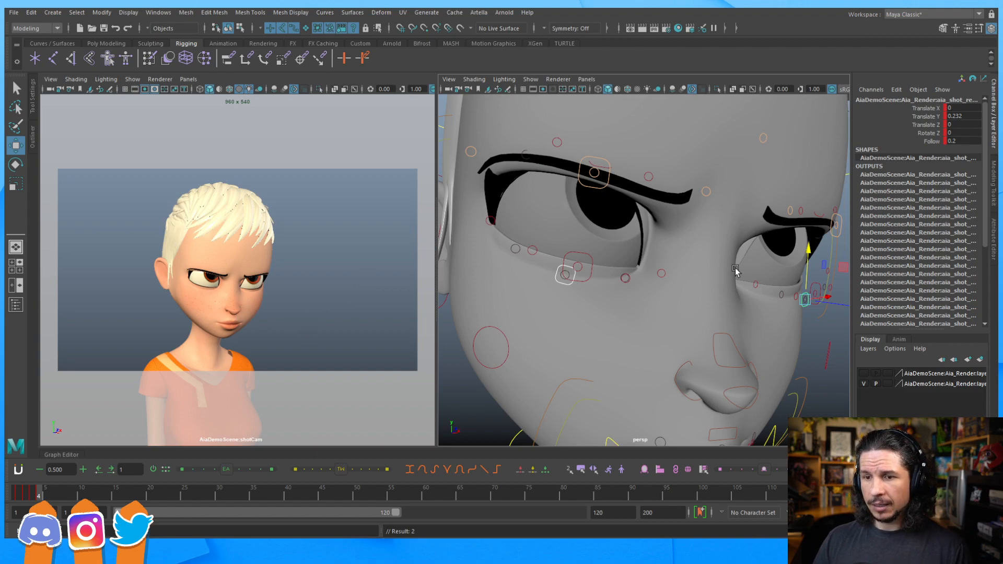
Step: Examine the mouth, lips and jaw from the side and the front
right_click_drag(766, 249, 683, 283, "alt")
left_click_drag(683, 282, 681, 268, "alt")
right_click_drag(680, 268, 677, 302, "alt")
left_click_drag(677, 302, 672, 292, "alt")
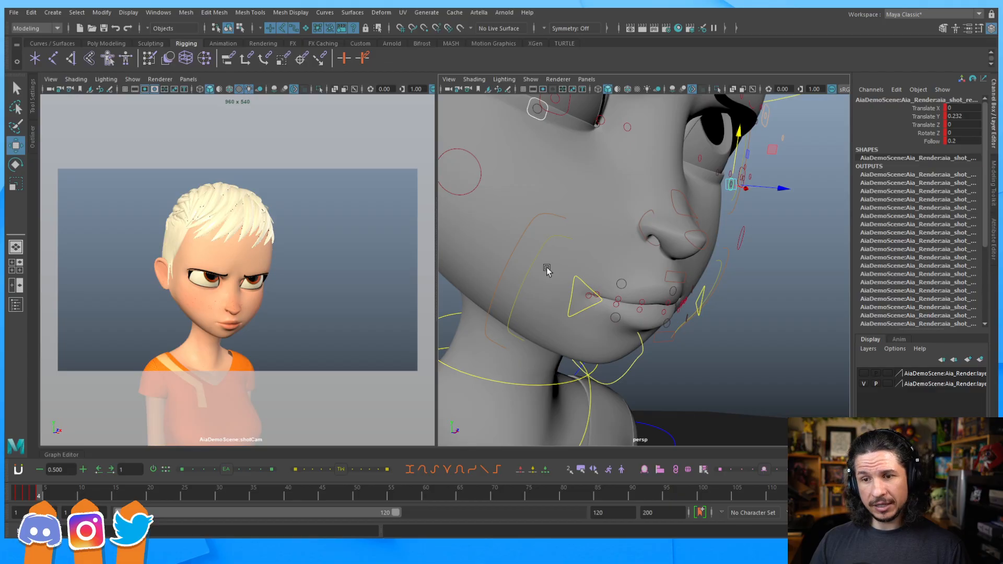
left_click_drag(659, 283, 618, 262, "alt")
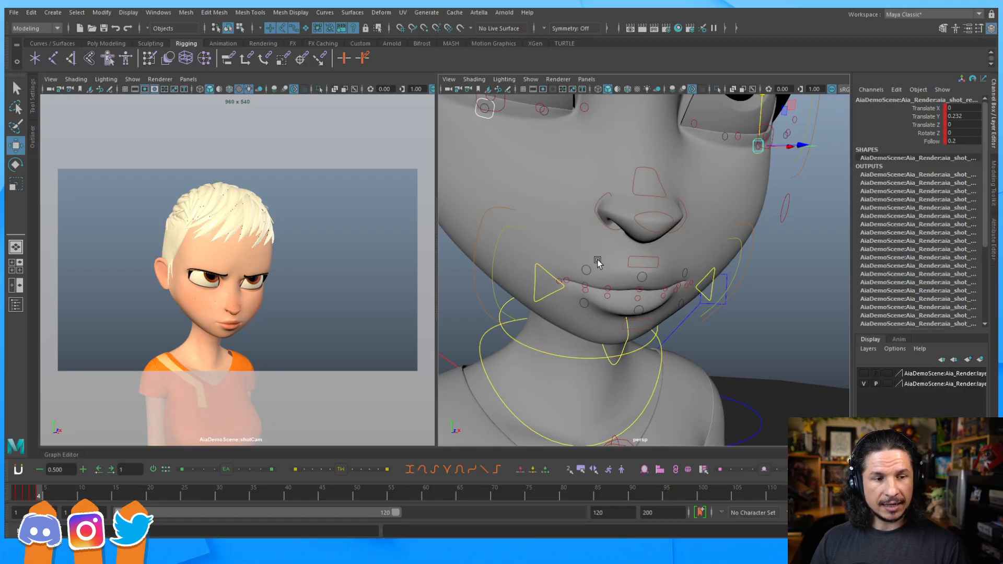
left_click_drag(599, 262, 642, 261, "alt")
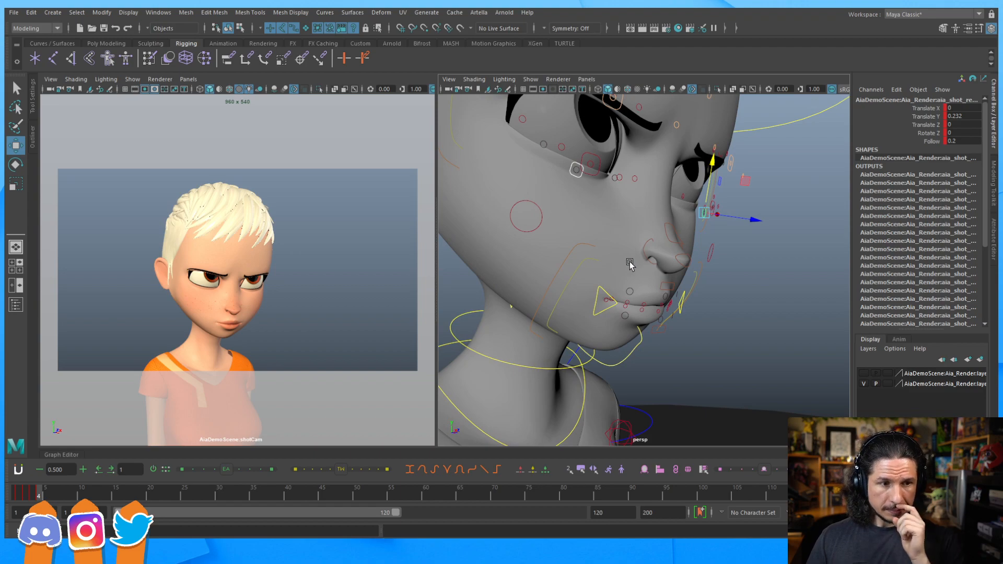
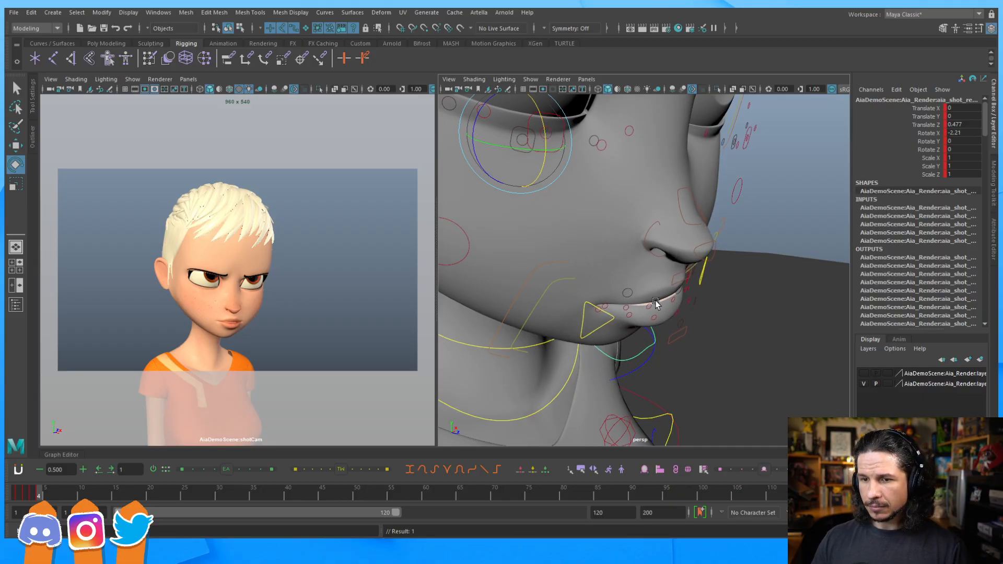
left_click_drag(656, 296, 627, 282, "alt")
right_click_drag(627, 282, 703, 257, "alt")
left_click_drag(703, 257, 666, 276, "alt")
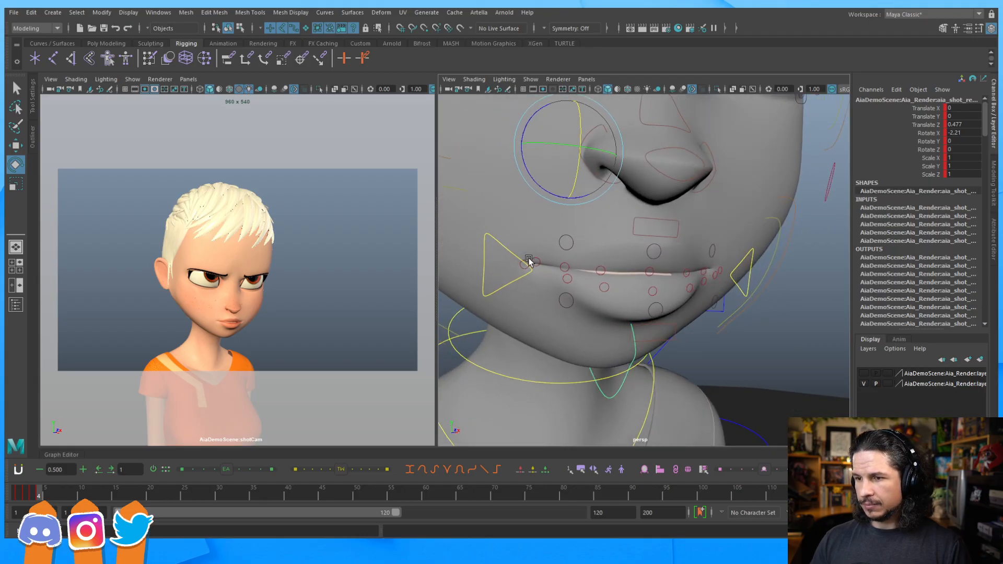
Step: Pull both mouth corner controls slightly inward and raise the overall mouth control to a Translate Y of about 0.869
left_click(512, 253)
left_click(745, 254, "shift")
key("w")
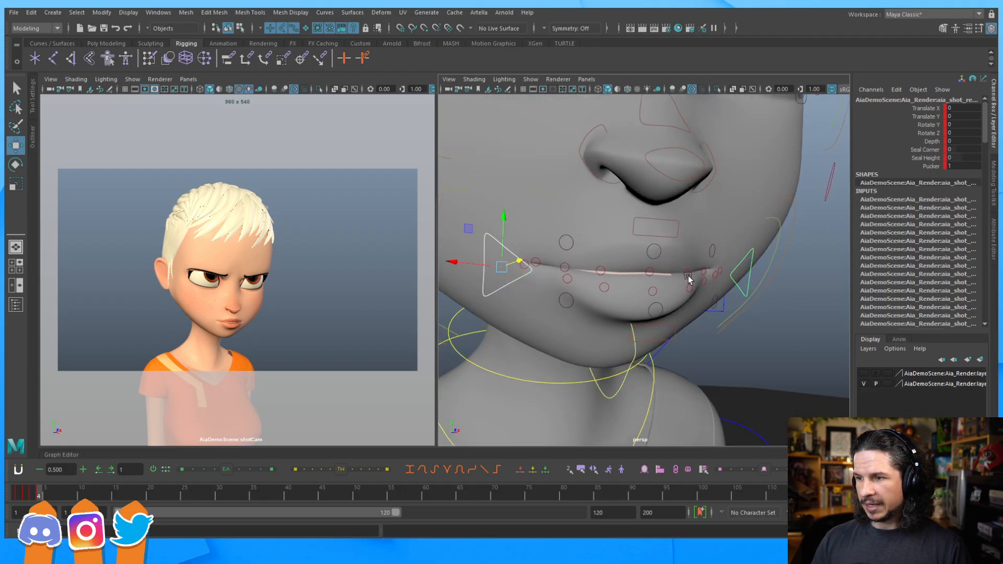
left_click_drag(689, 278, 636, 284, "alt")
left_click_drag(475, 264, 483, 269)
left_click_drag(646, 282, 603, 244, "alt")
left_click_drag(566, 285, 569, 238, "alt")
left_click(482, 223)
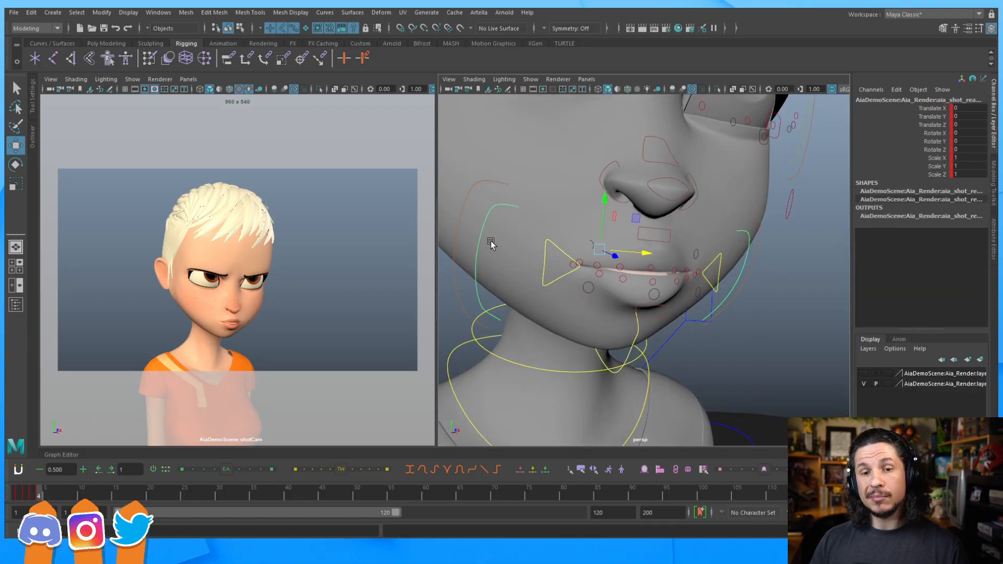
left_click_drag(608, 202, 676, 264)
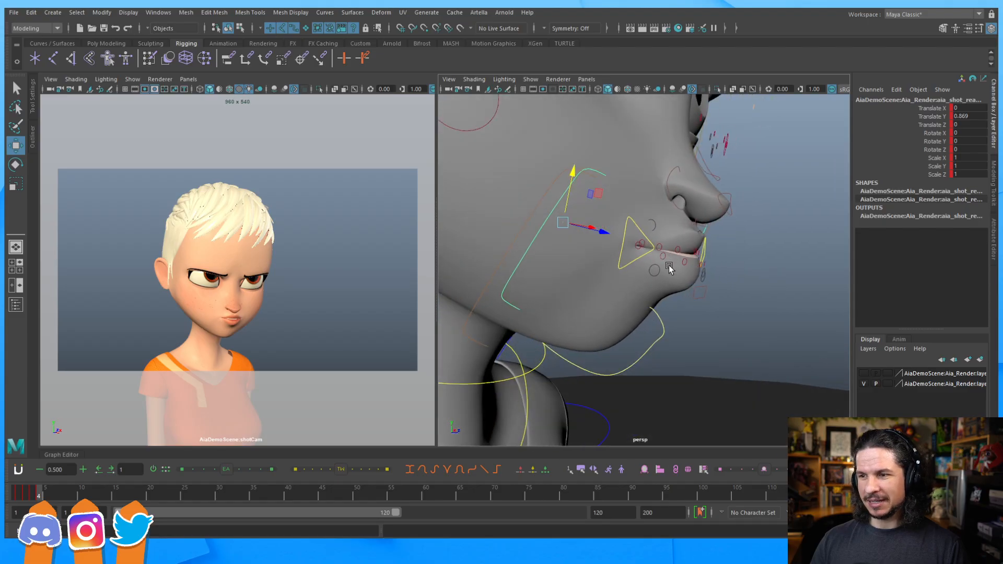
Step: Try rolling the lower lip control to a Rotate X of about -20
left_click(699, 300)
left_click(700, 293)
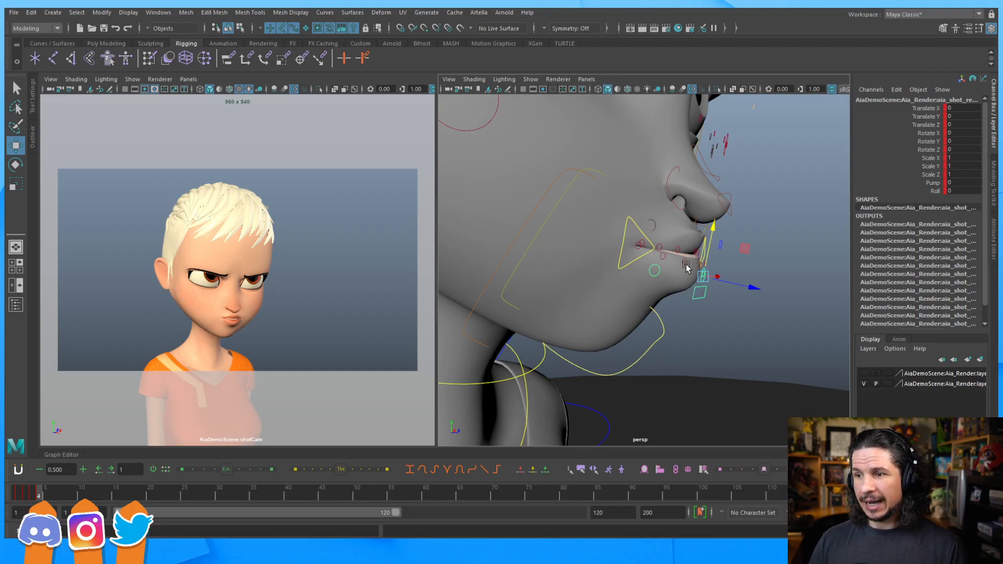
key("e")
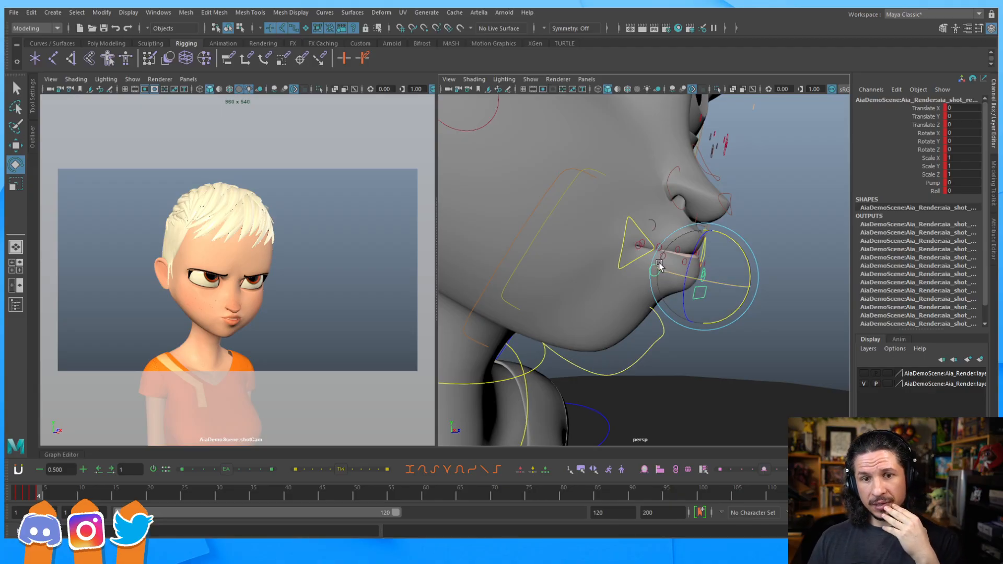
left_click_drag(738, 252, 730, 246)
key("s")
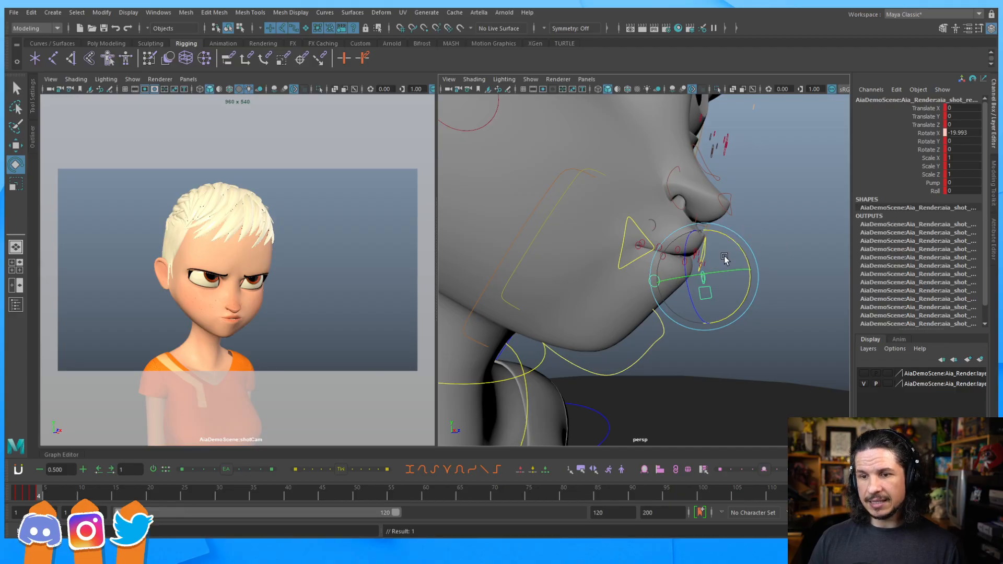
Step: Try refining the lower lip control to about Translate Y 0.268, Translate Z 0.093 and Rotate X -16.8
left_click(713, 264)
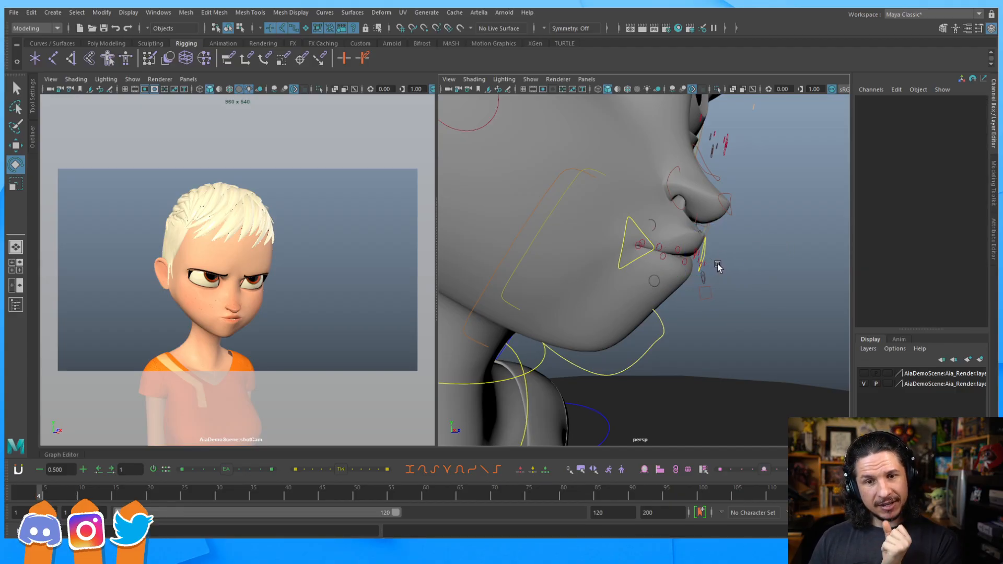
left_click(710, 227)
left_click_drag(741, 237, 729, 261)
left_click(688, 292)
left_click(690, 286)
key("w")
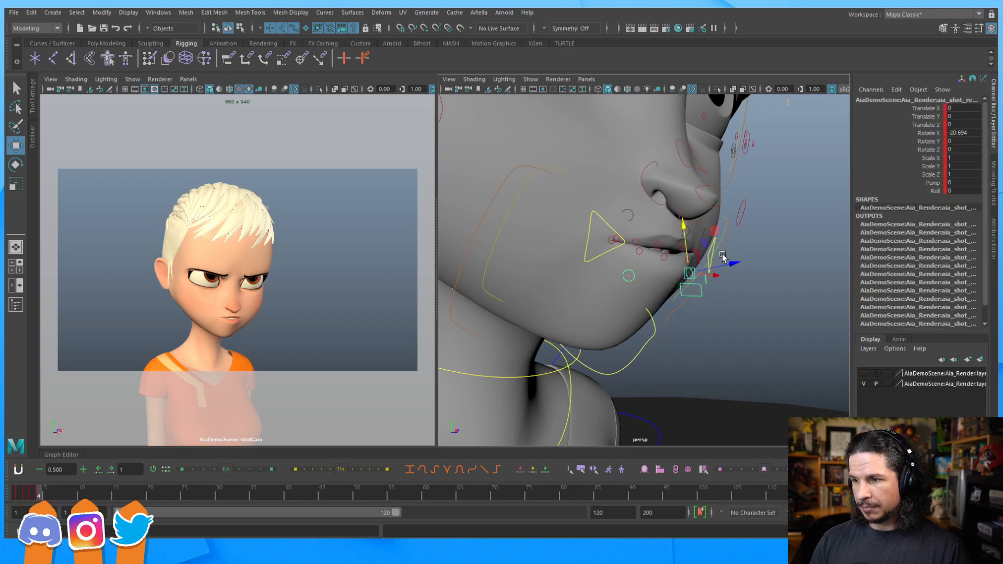
key("e")
left_click_drag(729, 260, 744, 280)
key("w")
left_click_drag(732, 230, 734, 228)
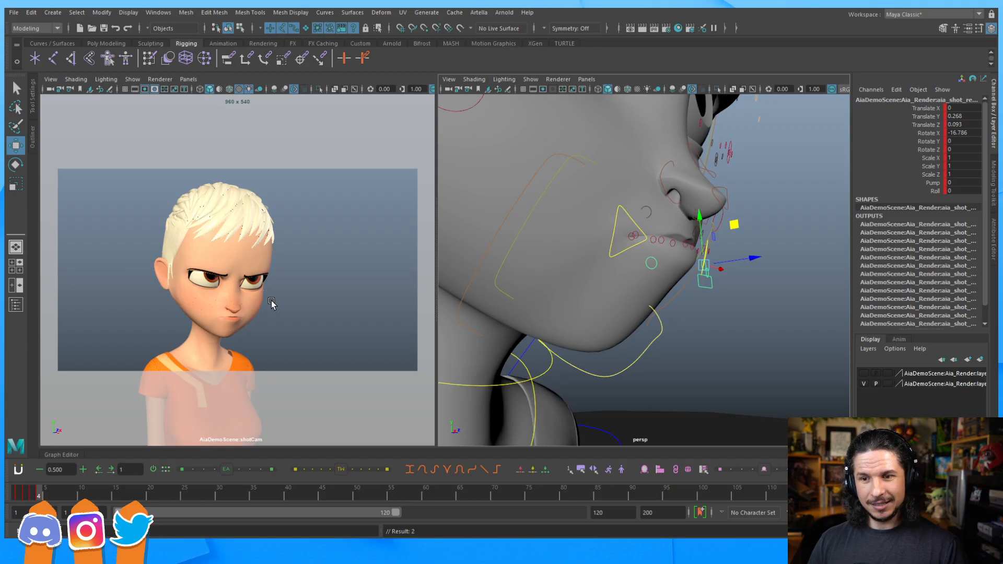
Step: Undo all of the lower lip adjustments
key("ctrl+z")
key("ctrl+z")
key("ctrl+z")
key("ctrl+z")
key("ctrl+z")
key("ctrl+z")
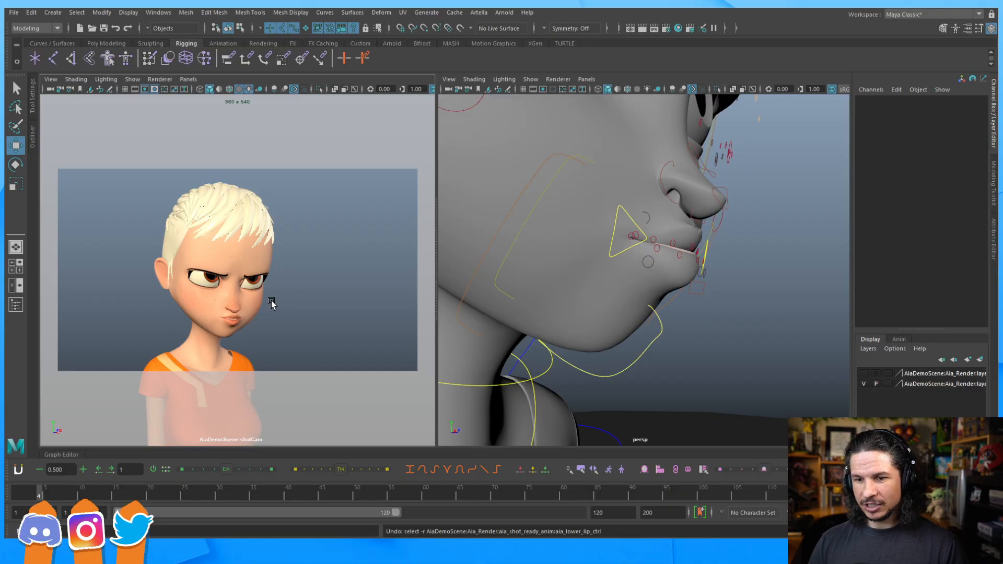
right_click_drag(763, 209, 719, 221, "alt")
left_click_drag(719, 221, 730, 221, "alt")
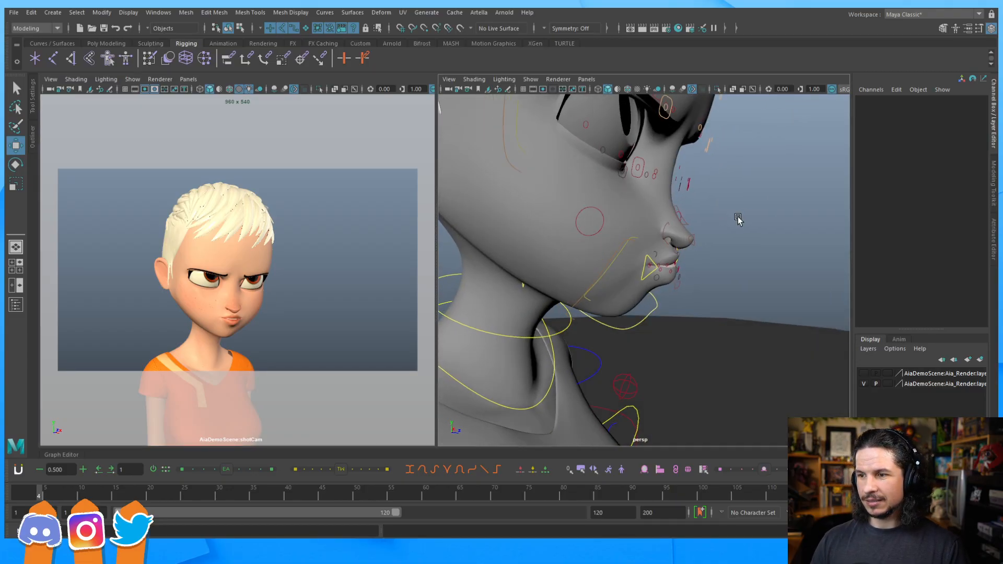
right_click_drag(731, 221, 665, 245, "alt")
left_click_drag(665, 245, 606, 228, "alt")
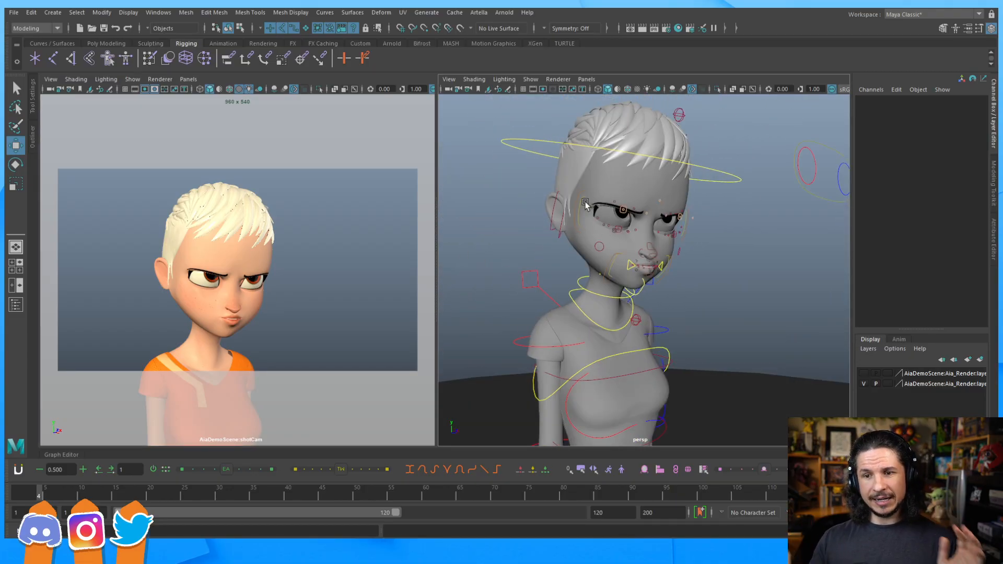
Step: Set a key on the whole character rig at frame 5
right_click_drag(606, 143, 537, 186, "alt")
right_click_drag(650, 230, 582, 256, "alt")
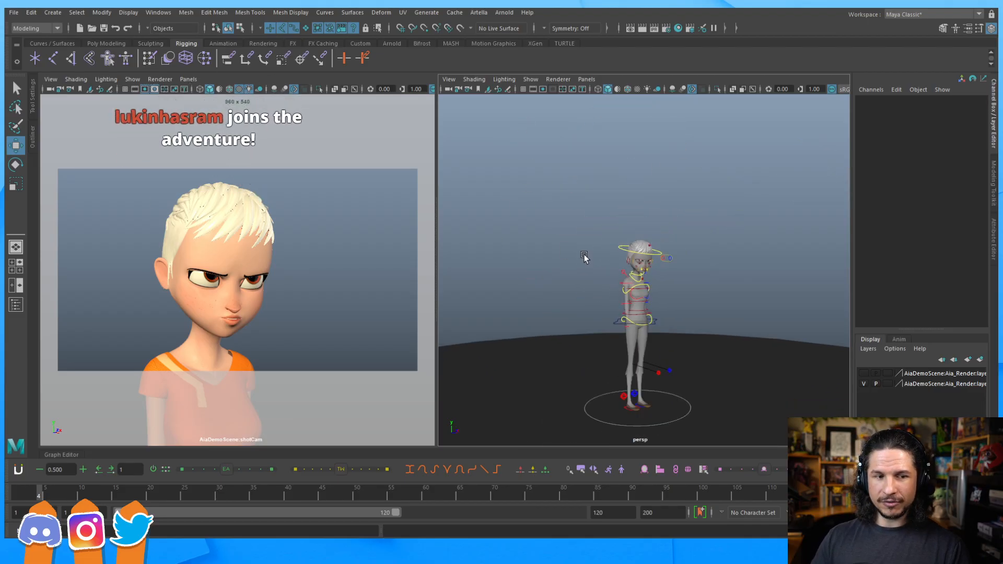
middle_click_drag(582, 255, 566, 237, "alt")
left_click(575, 403)
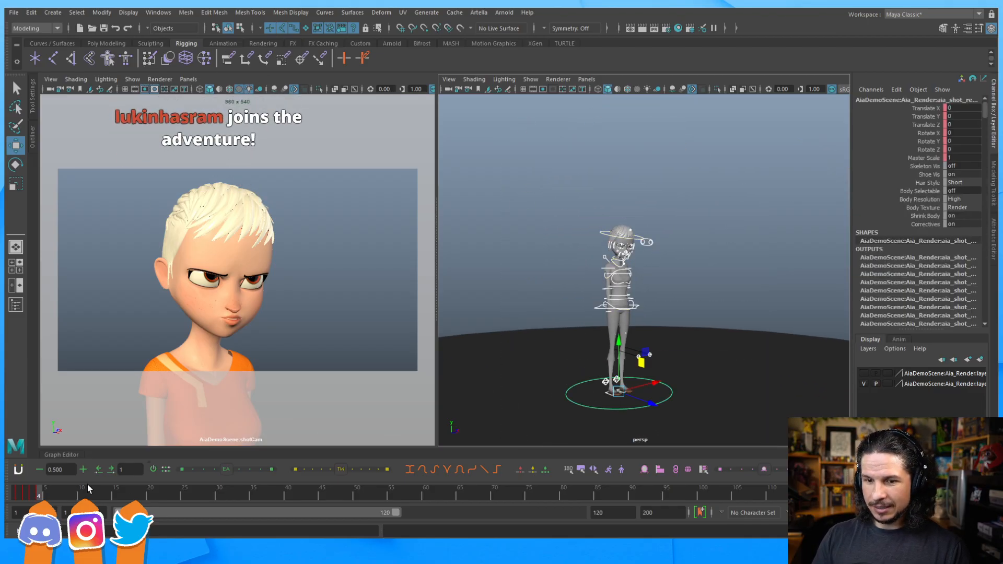
left_click(44, 491)
key("s")
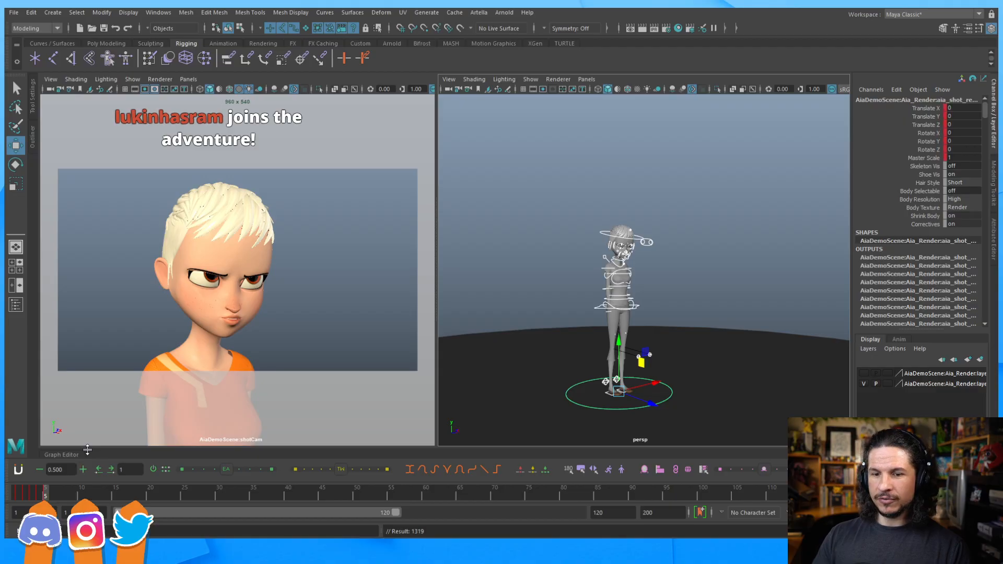
Step: Try rotating the upper lip control about its X axis while viewing the mouth in profile
right_click_drag(619, 256, 718, 315, "alt")
left_click_drag(730, 320, 690, 319, "alt")
left_click(664, 311)
right_click_drag(664, 312, 721, 318, "alt")
left_click_drag(721, 318, 726, 315, "alt")
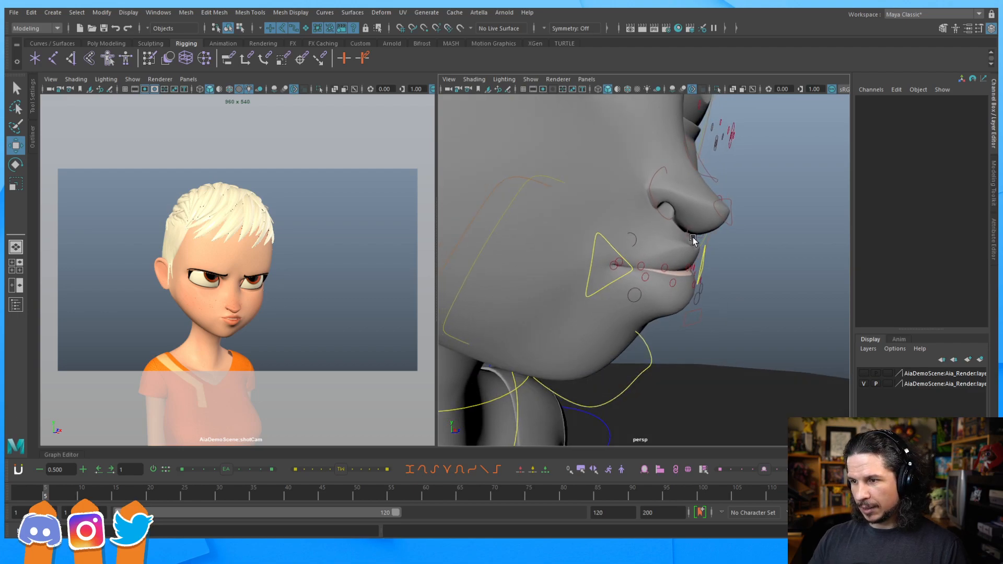
left_click(693, 240)
key("e")
left_click_drag(735, 244, 736, 248)
left_click_drag(726, 287, 674, 256, "alt")
left_click(724, 320)
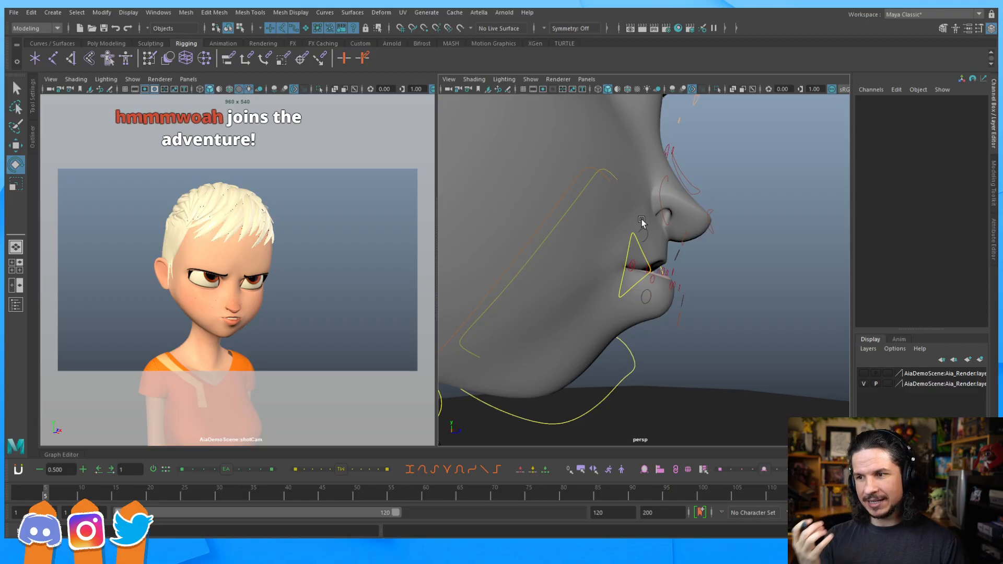
Step: Undo the upper lip rotation
left_click(671, 280)
key("ctrl+z")
key("ctrl+z")
key("ctrl+z")
key("shift+z")
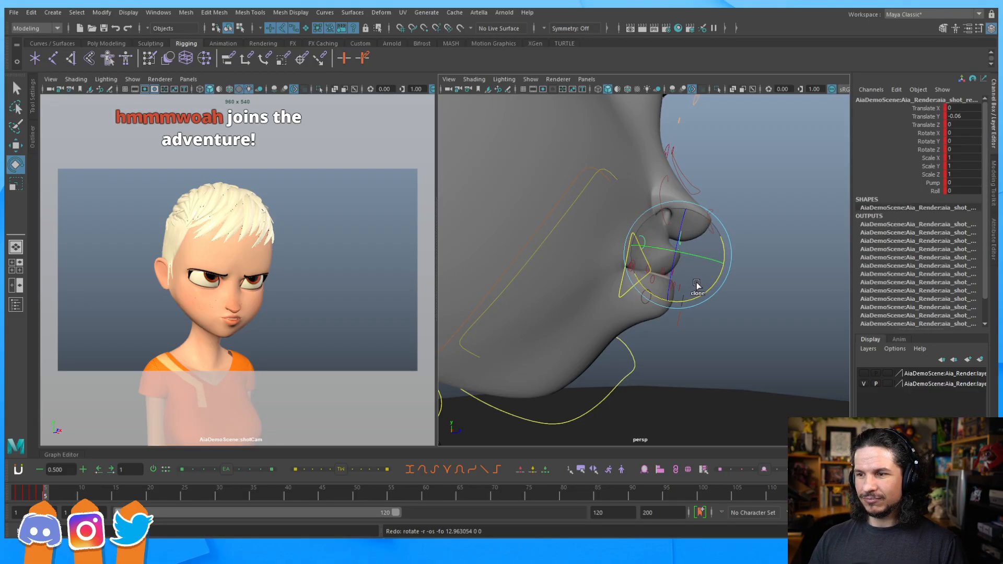
Step: Raise and roll the lower lip control to about Translate Y 0.427, Translate Z 0.126 and Rotate X -9.641, and compare it with the previous mouth shape
left_click(670, 328)
left_click(681, 318)
left_click_drag(727, 290, 667, 294)
key("w")
key("e")
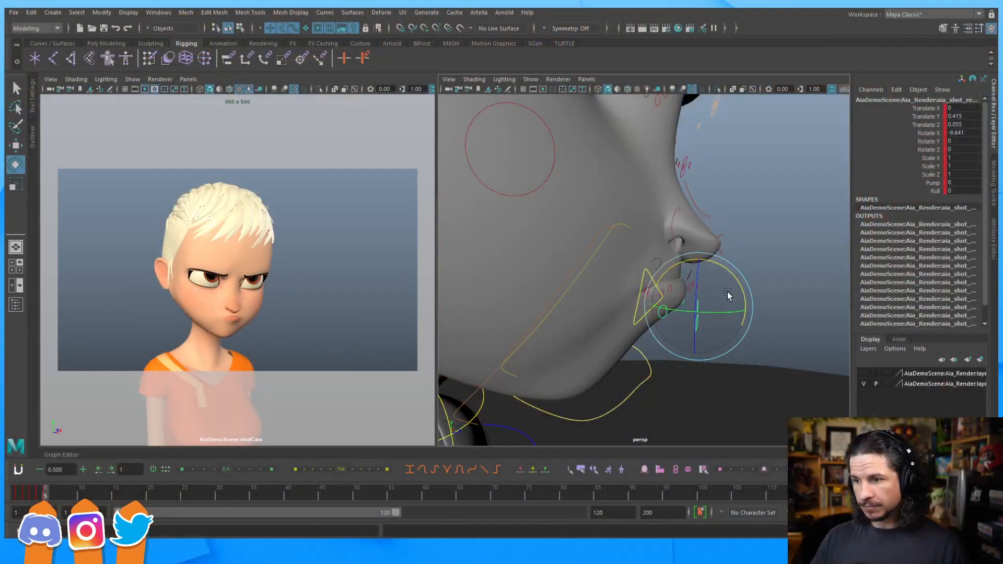
key("w")
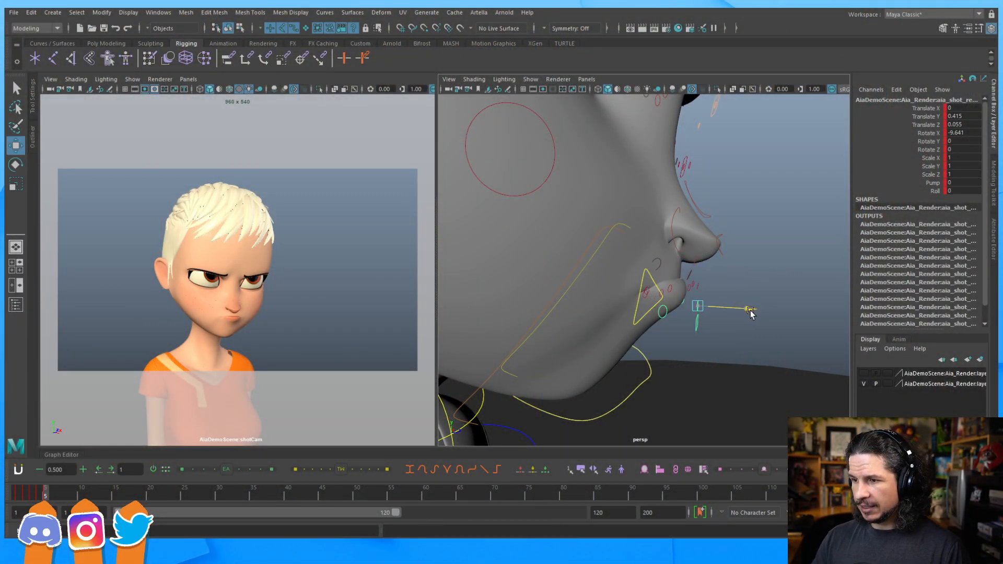
left_click_drag(751, 311, 750, 310)
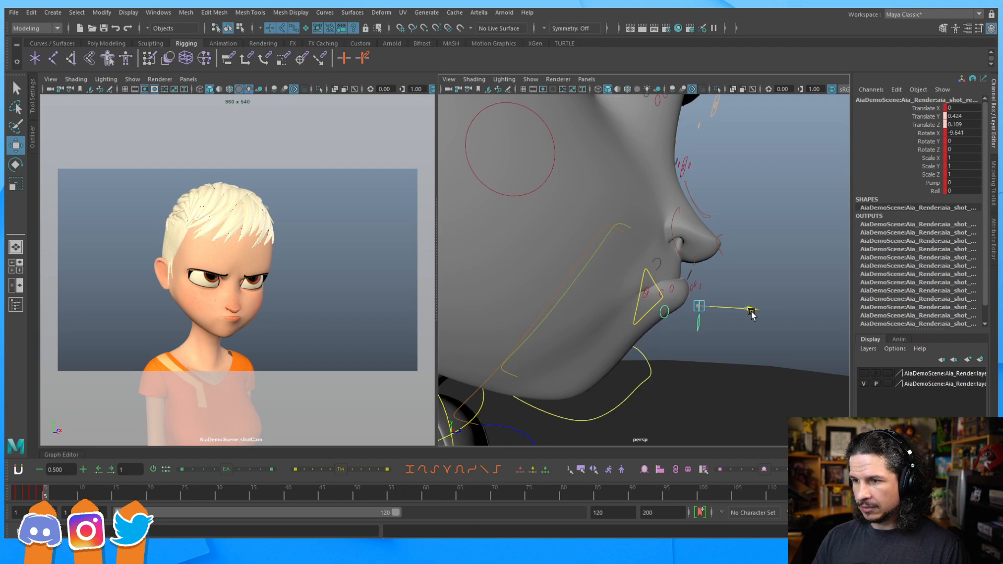
left_click_drag(751, 311, 689, 283)
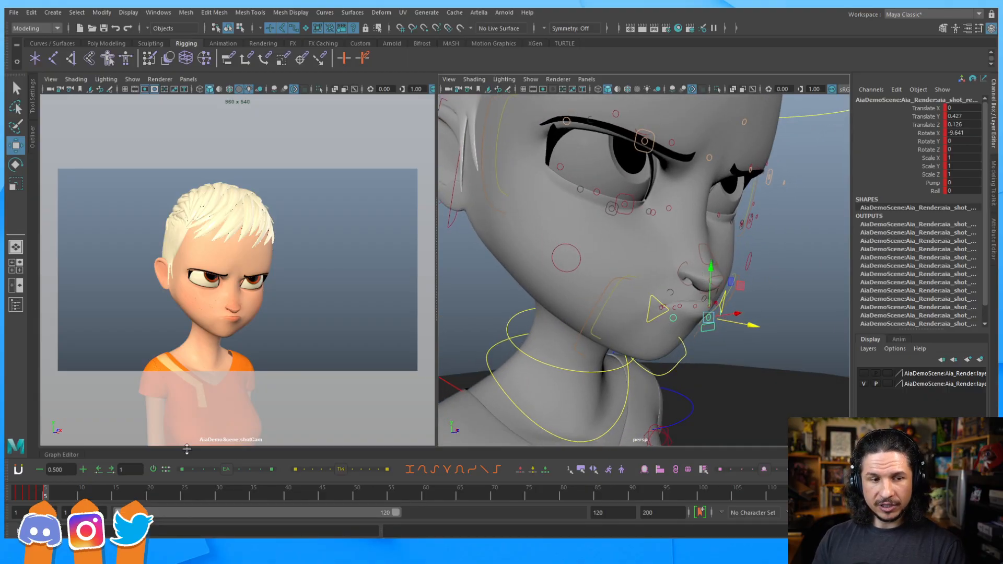
key("comma")
key("period")
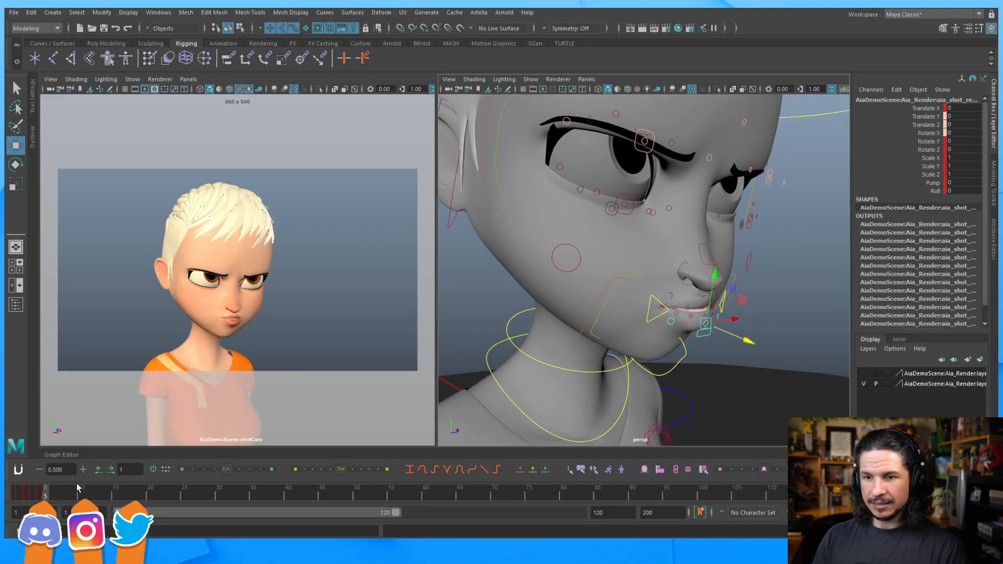
middle_click_drag(223, 335, 236, 330)
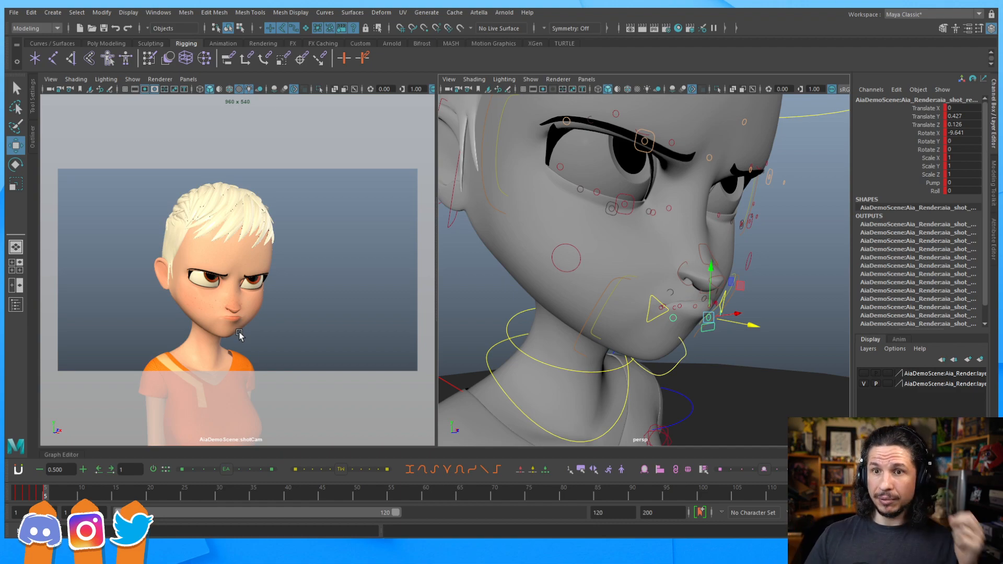
Step: Load the BluePencil2.mll plug-in and open its drawing toolbox
left_click(102, 12)
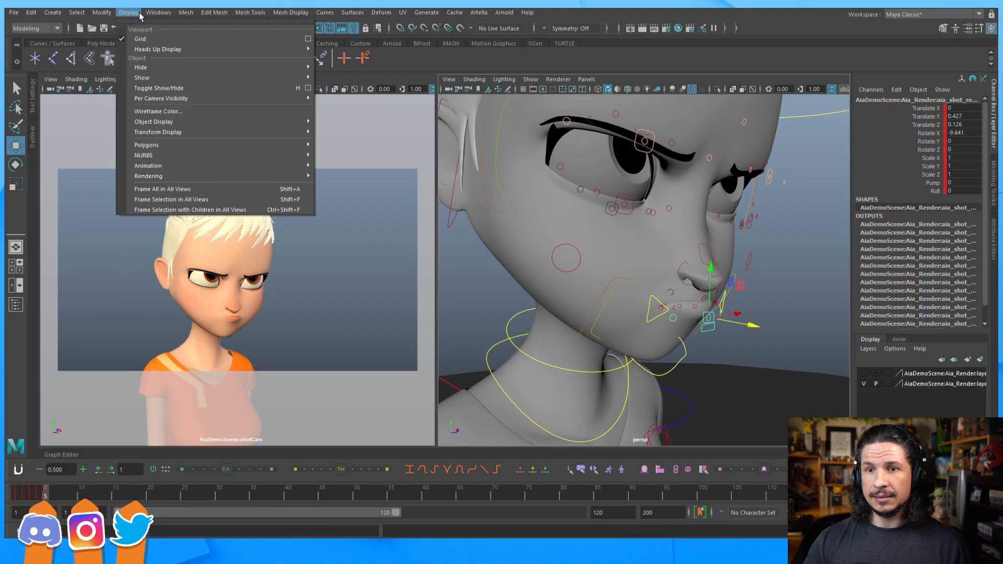
mouse_move(158, 13)
mouse_move(193, 112)
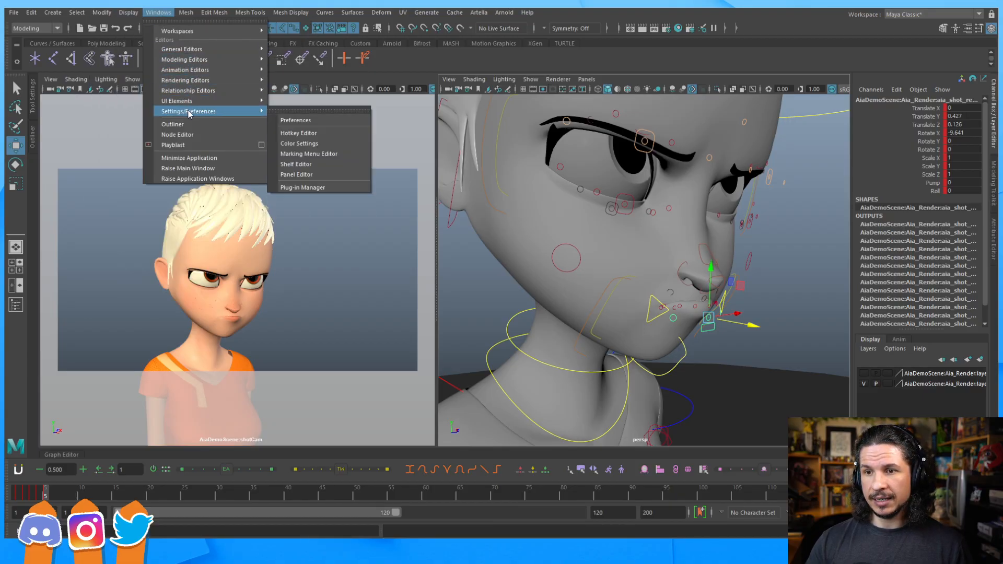
left_click(314, 188)
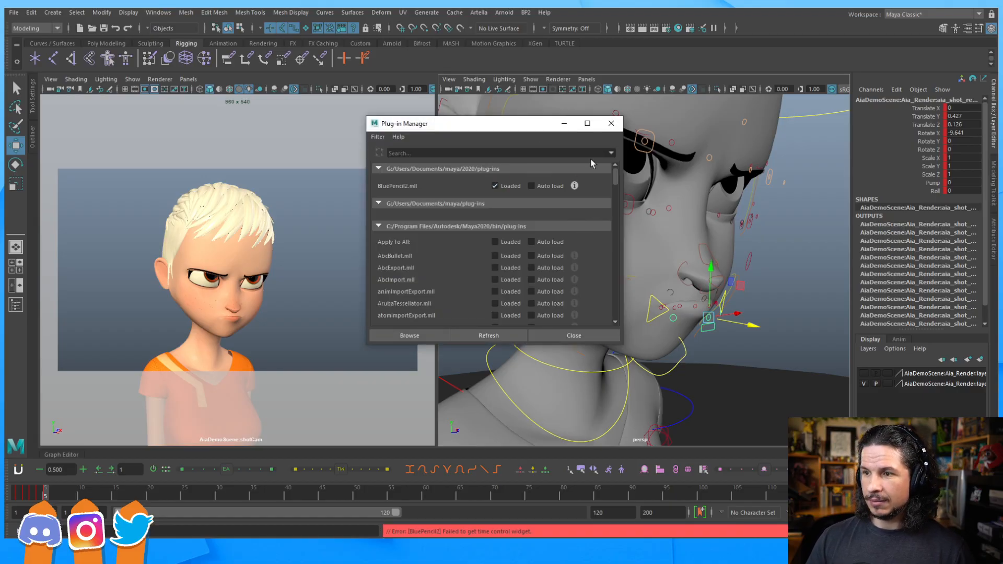
left_click(611, 124)
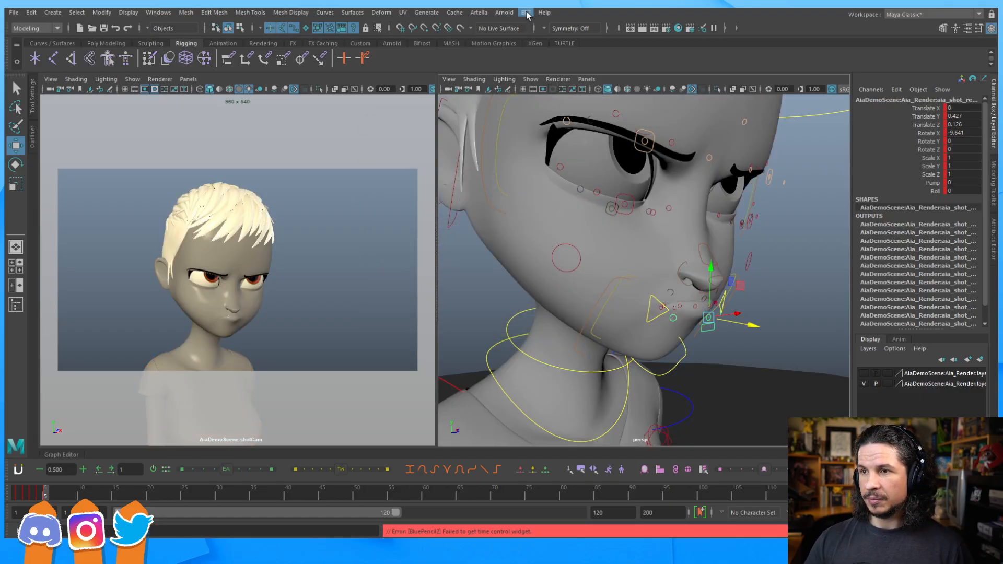
left_click(525, 12)
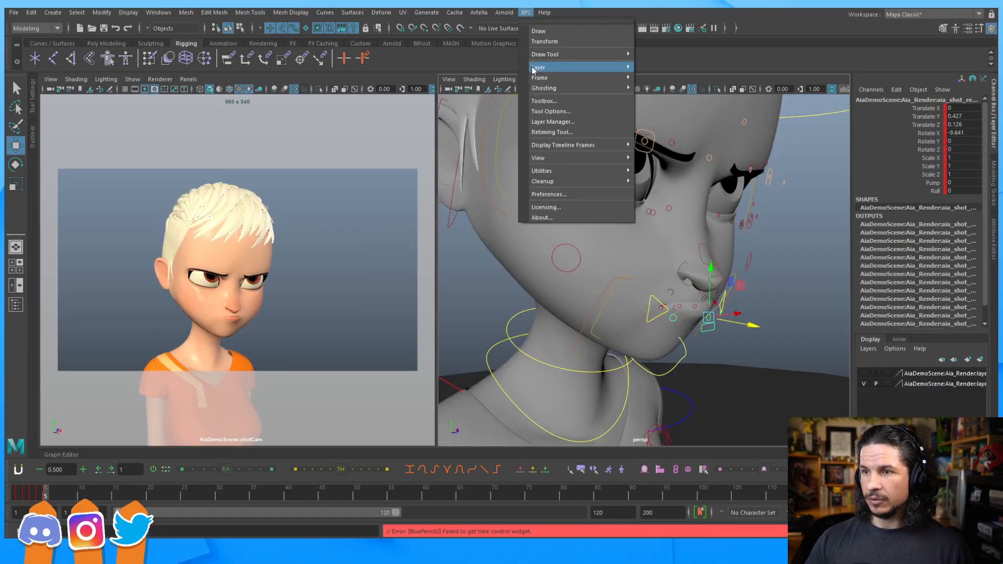
left_click(571, 102)
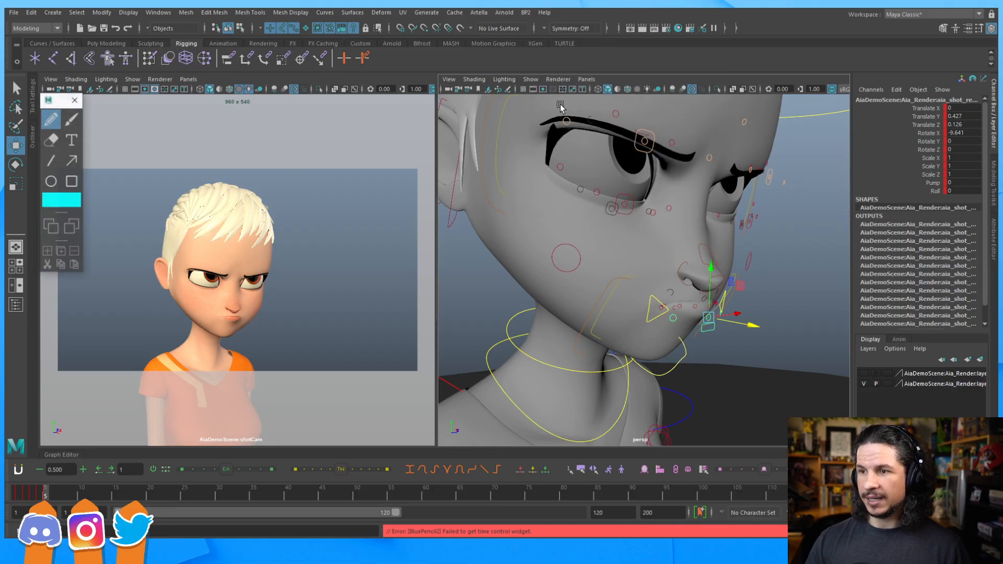
Step: Sketch roughly parallel cyan pencil lines through the eyes and mouth in the shot camera view, and clear the sketch
left_click(52, 120)
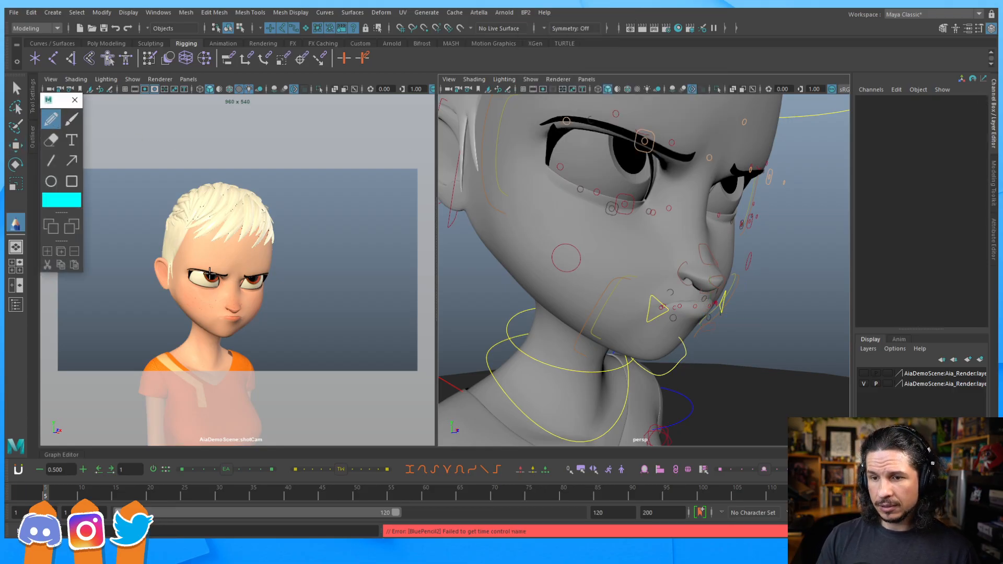
left_click_drag(187, 271, 267, 274)
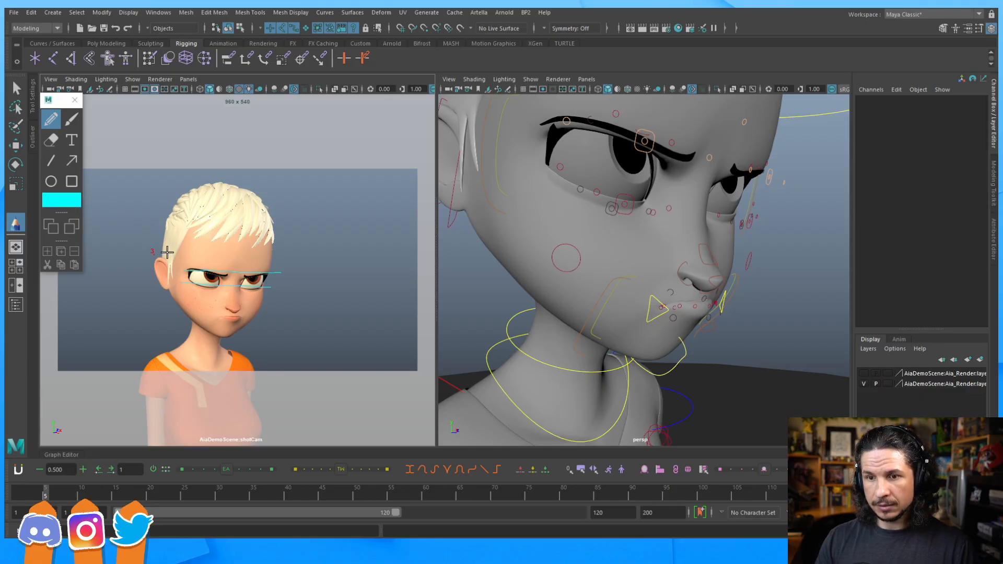
mouse_move(196, 308)
left_mouse_down()
mouse_move(279, 311)
mouse_move(281, 320)
left_mouse_up()
mouse_move(183, 282)
left_mouse_down()
mouse_move(306, 284)
mouse_move(302, 272)
mouse_move(327, 272)
left_mouse_up()
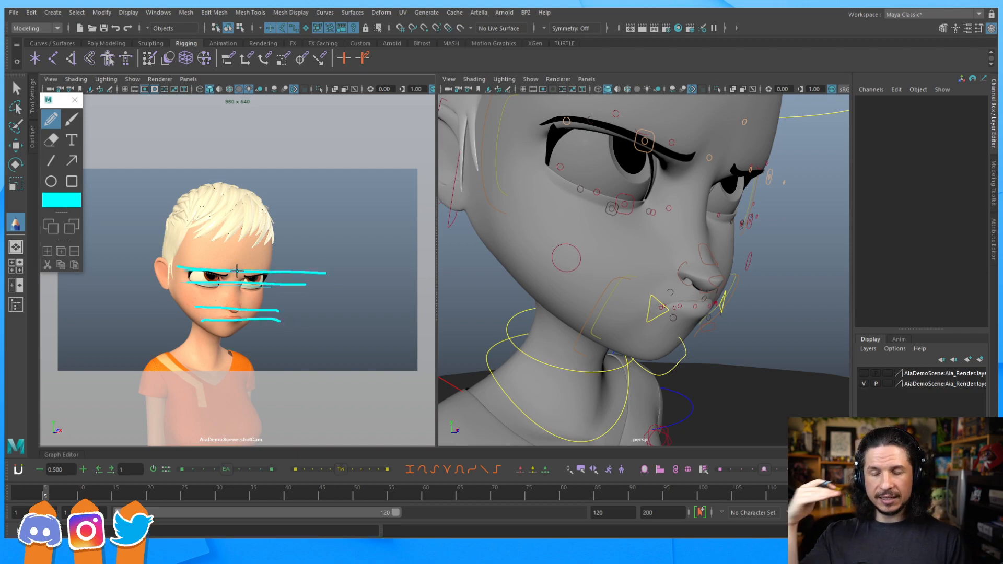
left_click(75, 252)
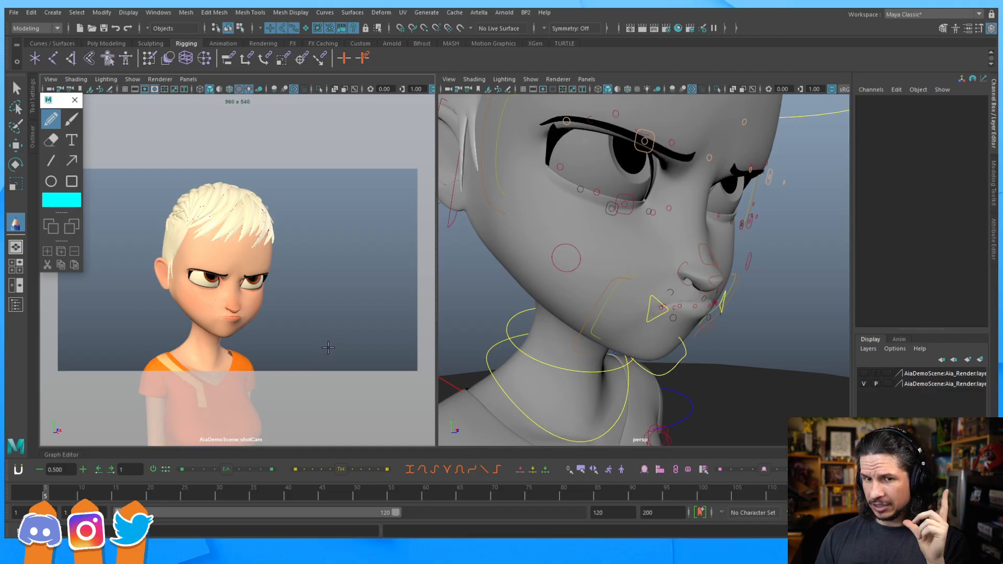
Step: Sketch two lines through the eyes and mouth that spread apart toward the far side of the face, and undo them
mouse_move(172, 283)
left_mouse_down()
mouse_move(281, 252)
mouse_move(277, 328)
left_mouse_up()
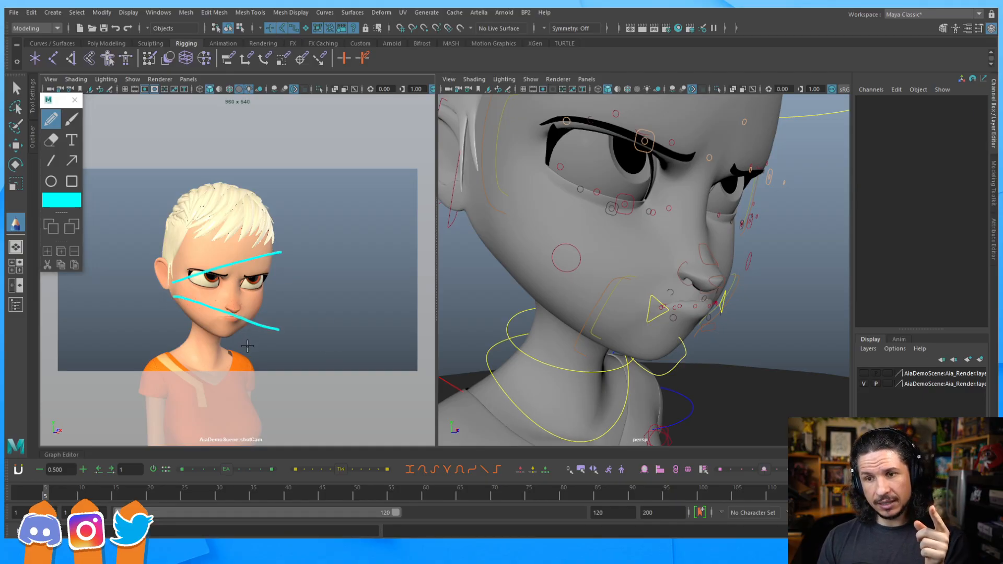
key("ctrl+z")
key("ctrl+z")
Step: Sketch eye and mouth lines that converge toward the far side of the face, and undo the strokes
left_click_drag(204, 262, 295, 284)
mouse_move(201, 326)
left_mouse_down()
mouse_move(266, 317)
mouse_move(324, 282)
mouse_move(311, 291)
left_mouse_up()
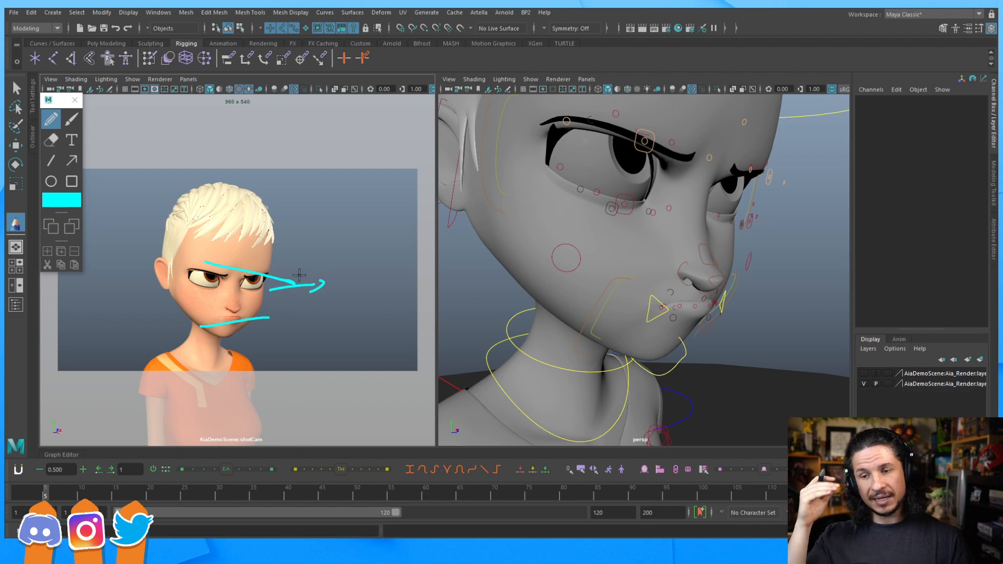
key("ctrl+z")
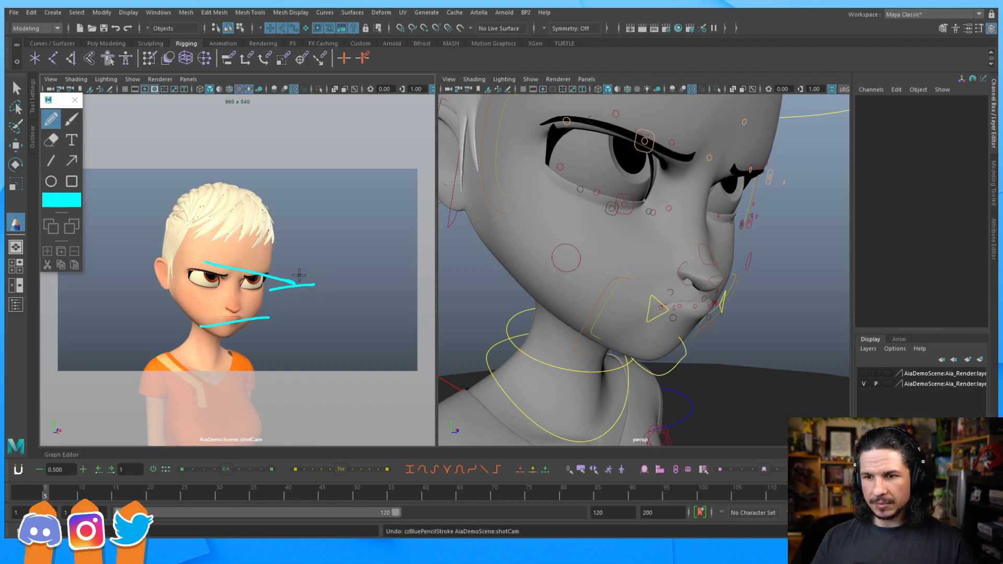
key("ctrl+z")
key("ctrl+z")
Step: Raise the character's right upper eyelid control slightly to a Translate Y of about -0.815
key("w")
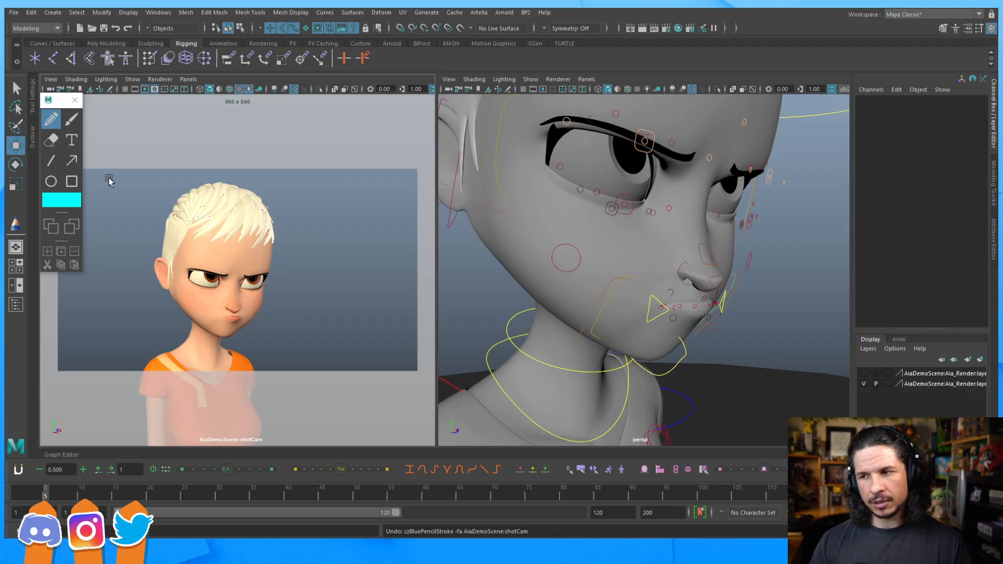
left_click(770, 191)
left_click_drag(763, 191, 698, 185, "alt")
left_click(513, 217)
left_click_drag(506, 184, 508, 178)
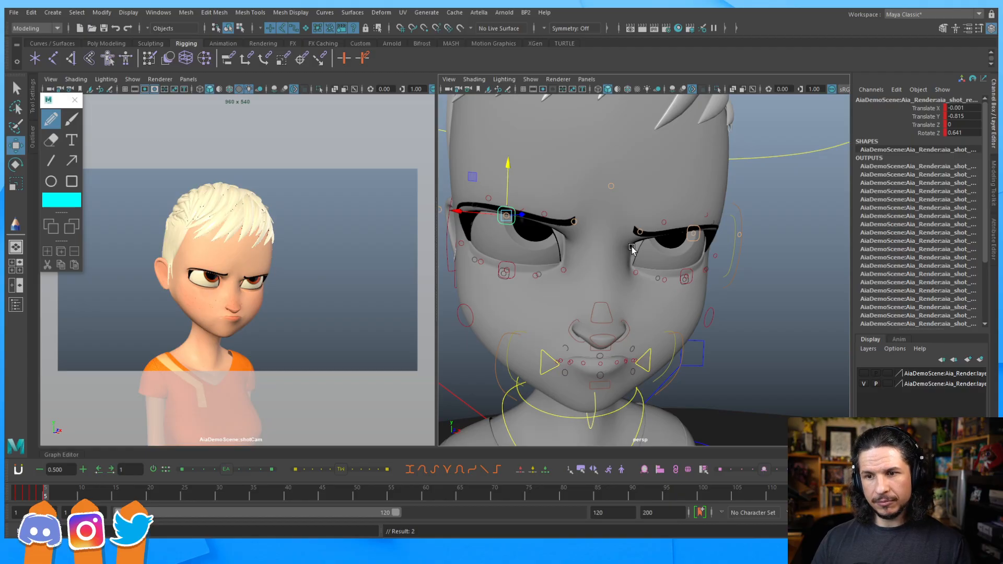
Step: Shift the overall mouth control sideways to a Translate X of about 0.436
middle_click_drag(635, 292, 629, 204, "alt")
right_click_drag(629, 203, 641, 246, "alt")
left_click_drag(640, 246, 633, 269, "alt")
middle_click_drag(634, 268, 627, 246, "alt")
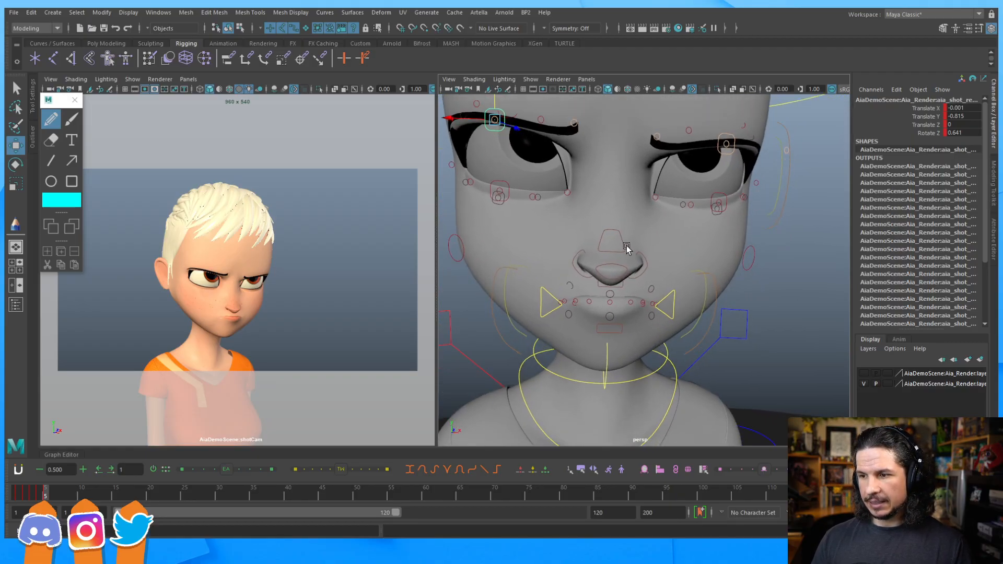
left_click(705, 297)
left_click_drag(634, 332, 661, 283, "alt")
left_click_drag(360, 326, 251, 313)
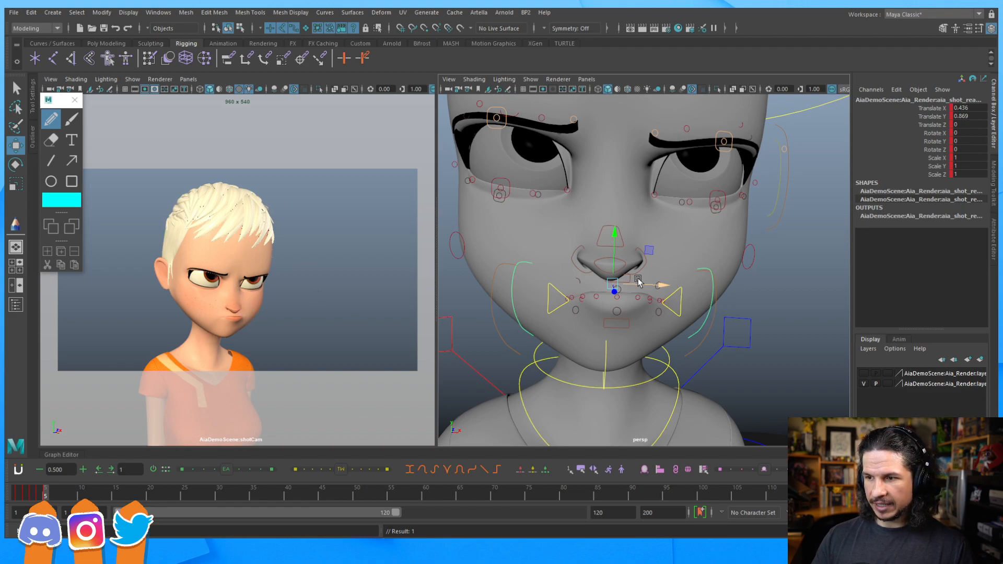
Step: Try rotating the overall mouth control to a Rotate Z of about 3.518
key("e")
left_click_drag(653, 267, 652, 266)
key("ctrl+z")
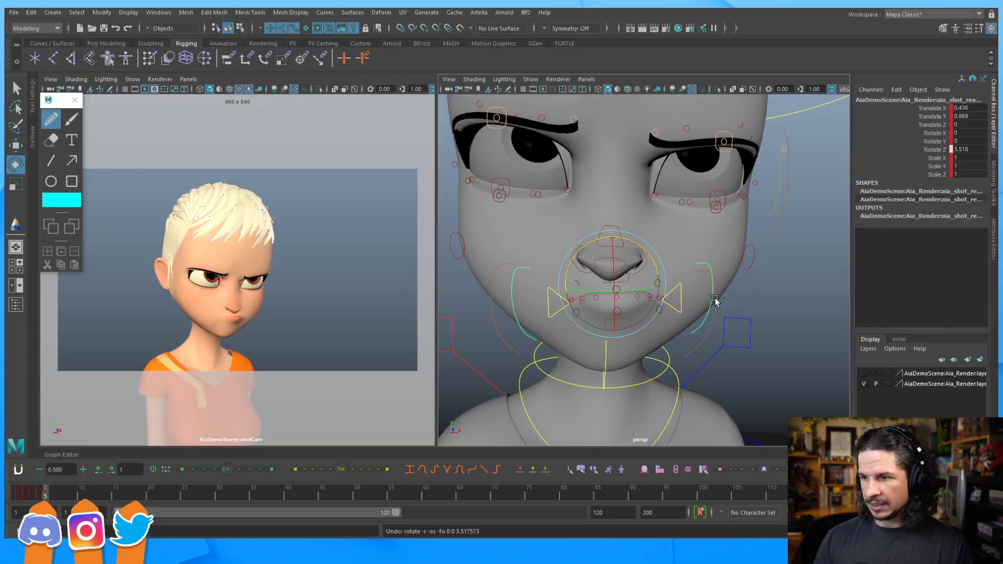
Step: Tilt the mouth by rotating the parent of the overall mouth control to a Rotate Z of about 4.61
key("Up")
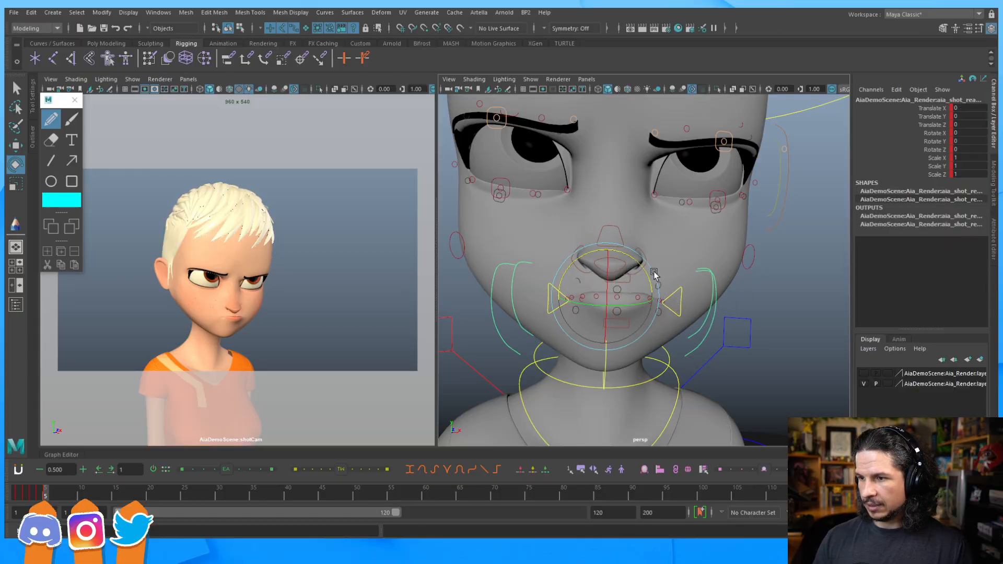
left_click_drag(645, 272, 644, 269)
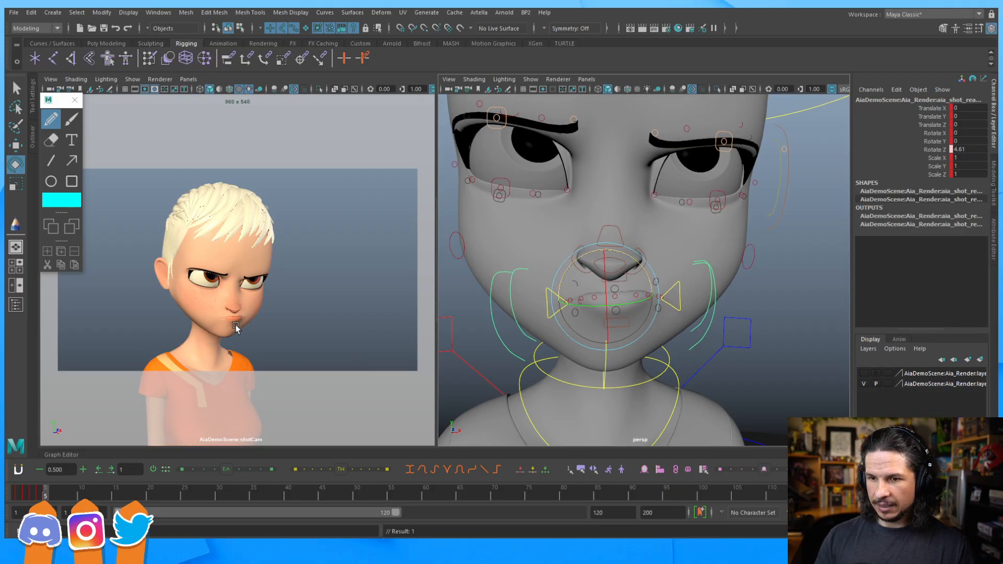
left_click_drag(656, 283, 747, 311, "alt")
left_click(747, 311)
scroll(604, 267, "down", 4)
left_click_drag(603, 268, 538, 249, "alt")
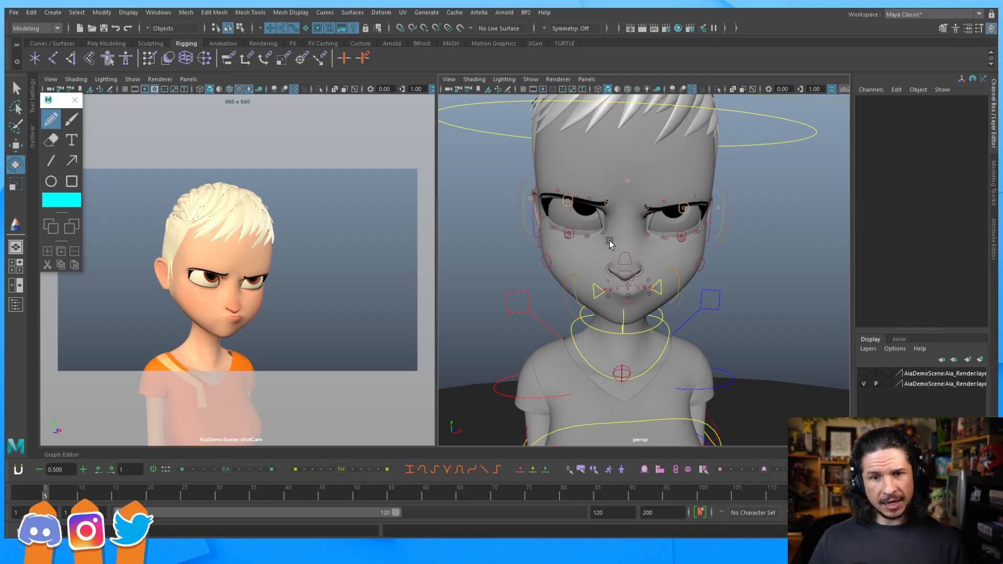
left_click_drag(587, 242, 670, 283, "alt")
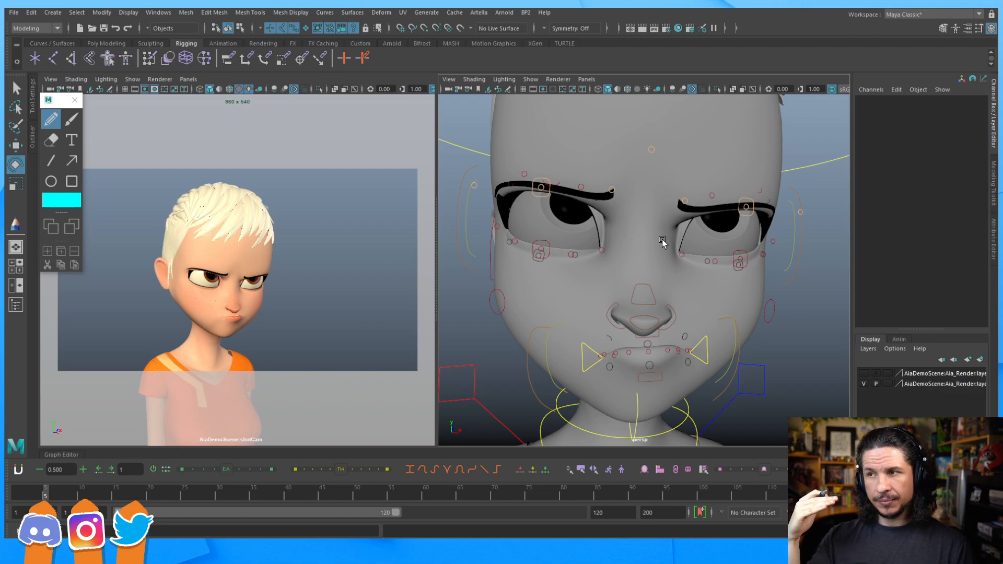
left_click_drag(616, 186, 624, 287, "alt")
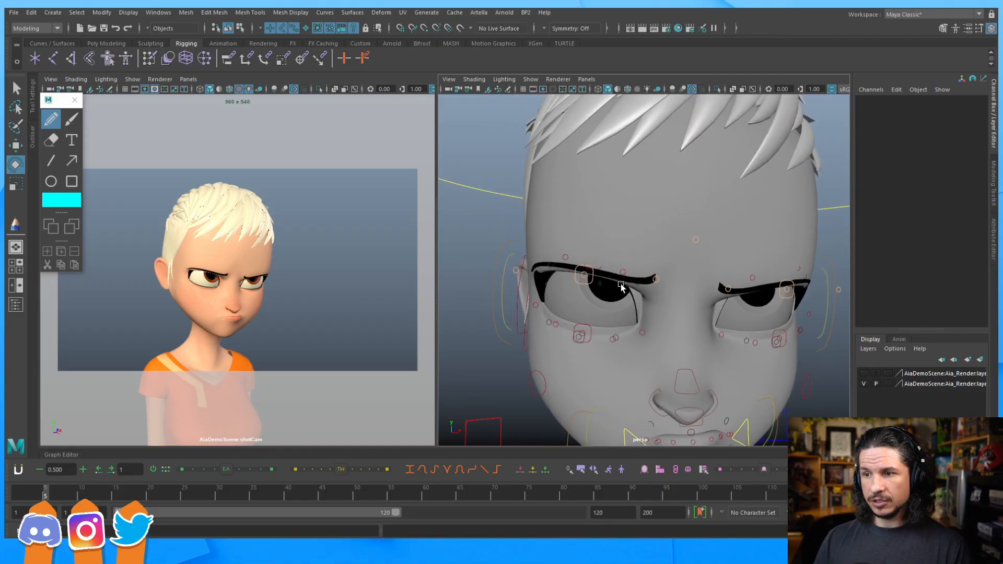
Step: Lower the middle control of the character's left eyebrow to a Translate Y of about -0.137
right_click_drag(625, 287, 661, 287, "alt")
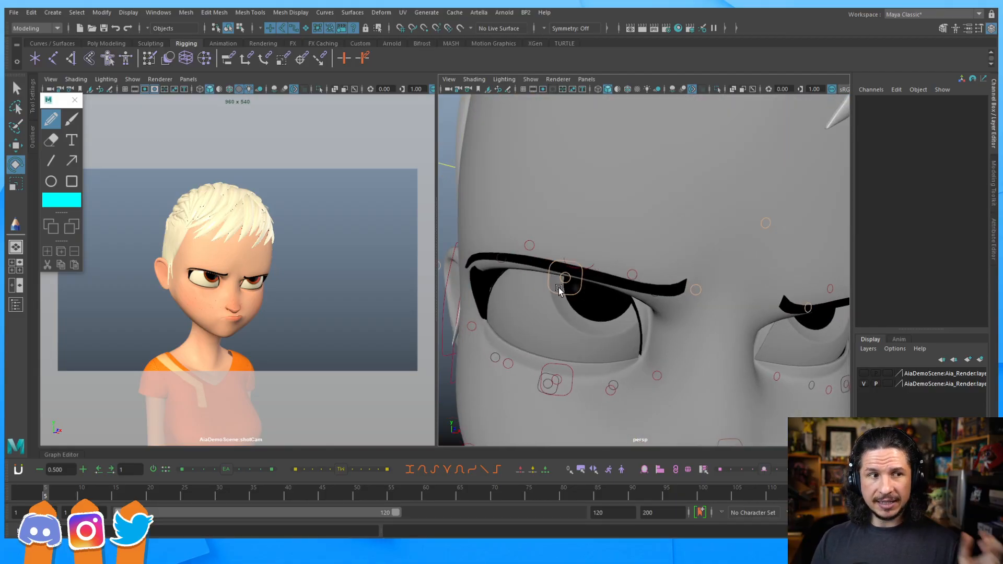
left_click_drag(603, 262, 709, 248, "alt")
left_click(720, 246)
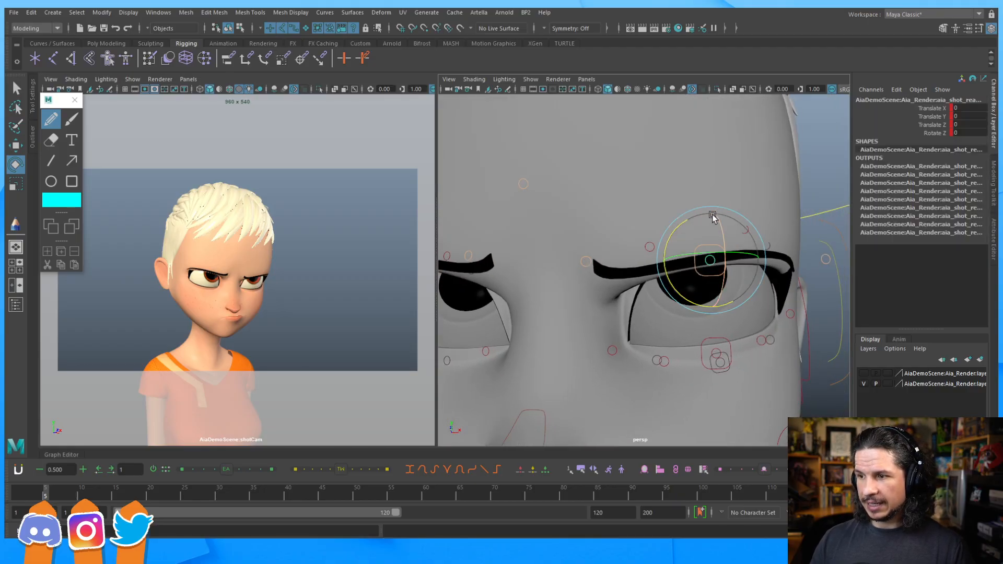
key("w")
left_click_drag(710, 215, 710, 226)
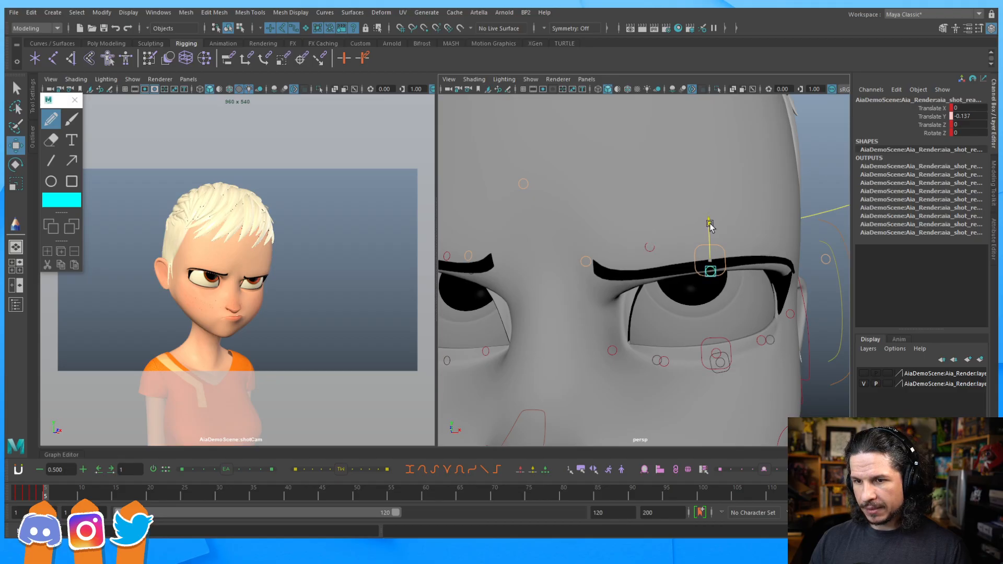
Step: Raise the character's left inner eyebrow control to a Translate Y of about 0.031 and lower the outer one to about -0.109
left_click(587, 256)
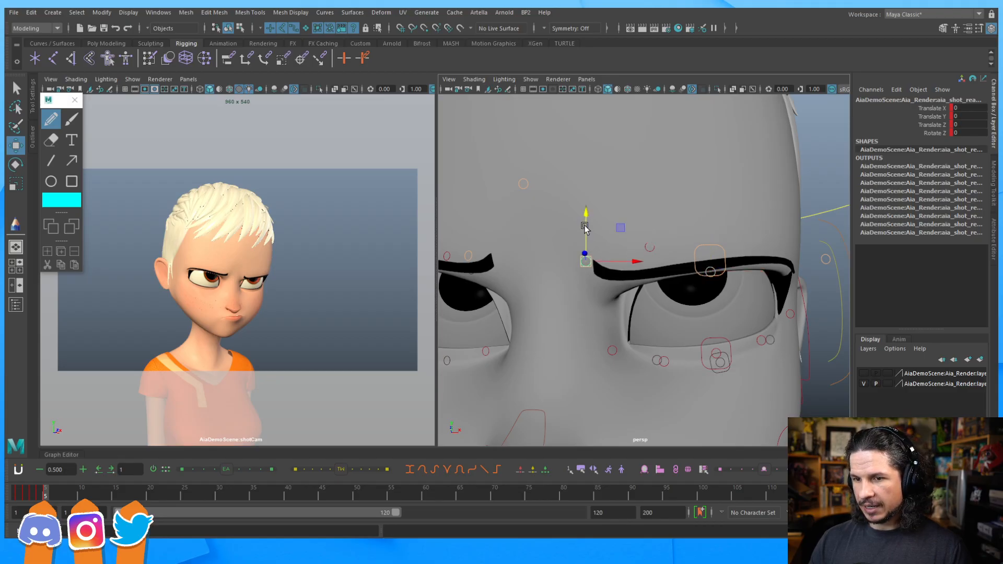
left_click_drag(584, 225, 585, 222)
left_click(824, 221)
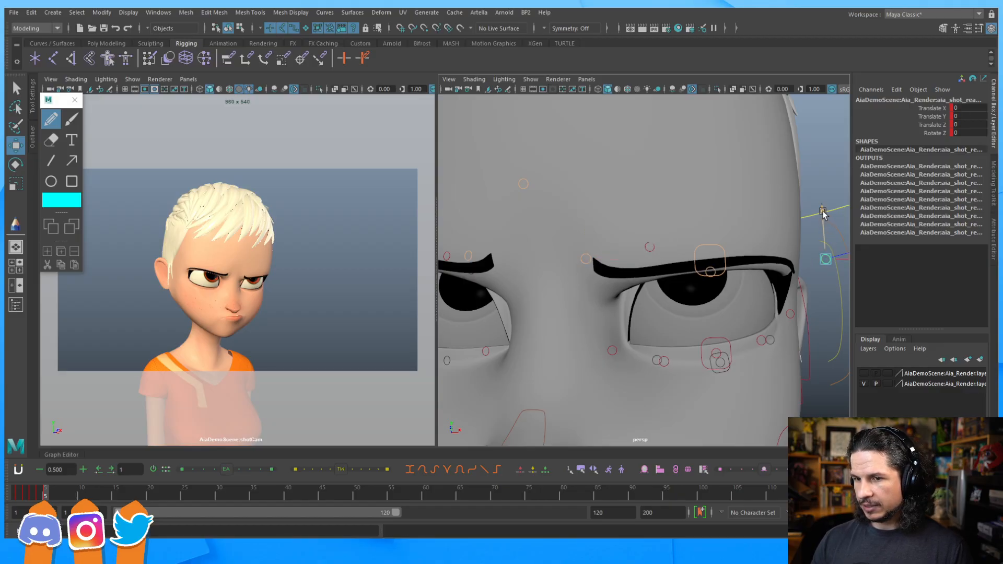
left_click_drag(823, 221, 824, 222)
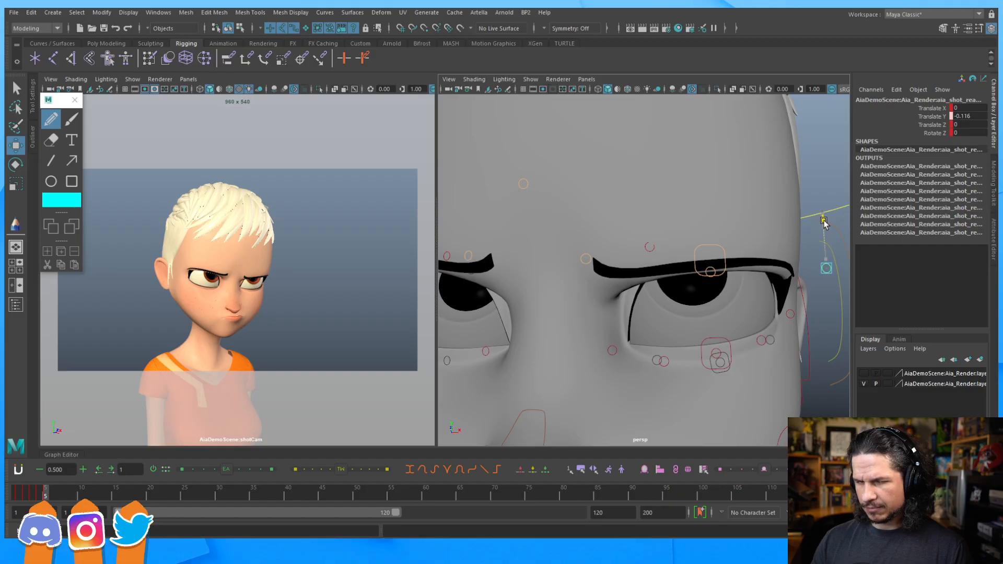
left_click_drag(824, 222, 823, 222)
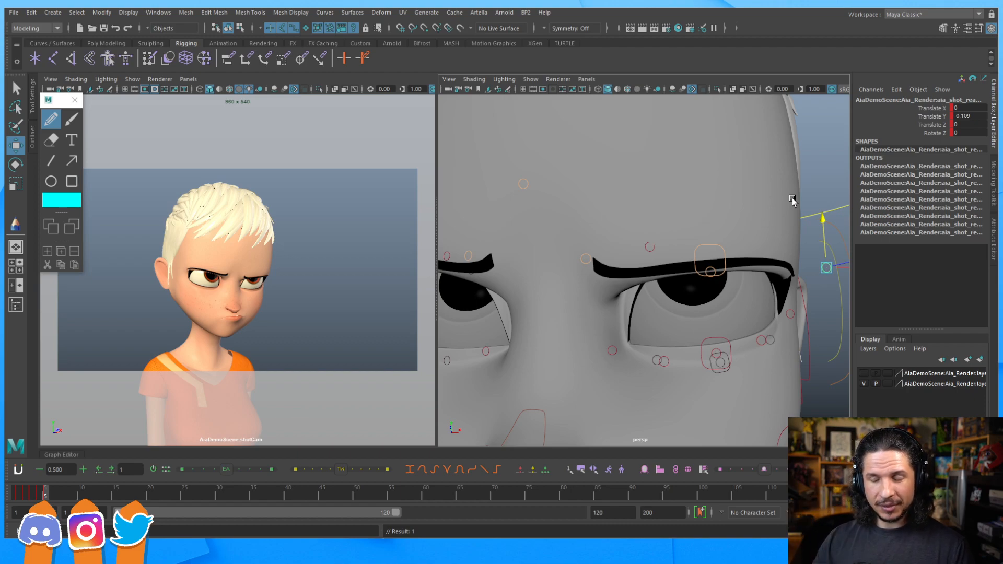
Step: Pull the inner eyebrow controls together, with a Translate X of about -0.487 on the character's left and -0.476 on the right
left_click_drag(609, 214, 650, 313, "alt")
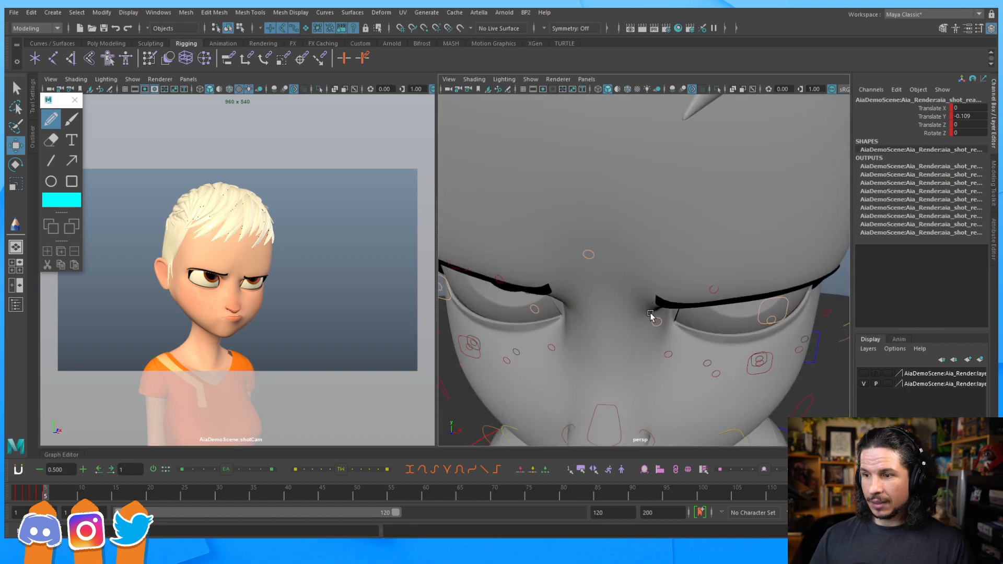
left_click(659, 318)
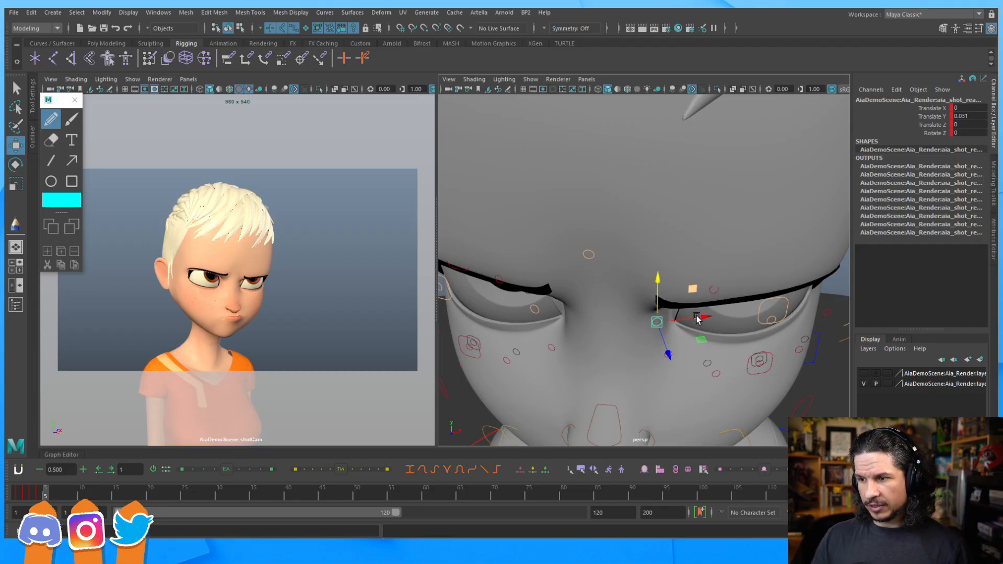
left_click_drag(700, 318, 650, 322)
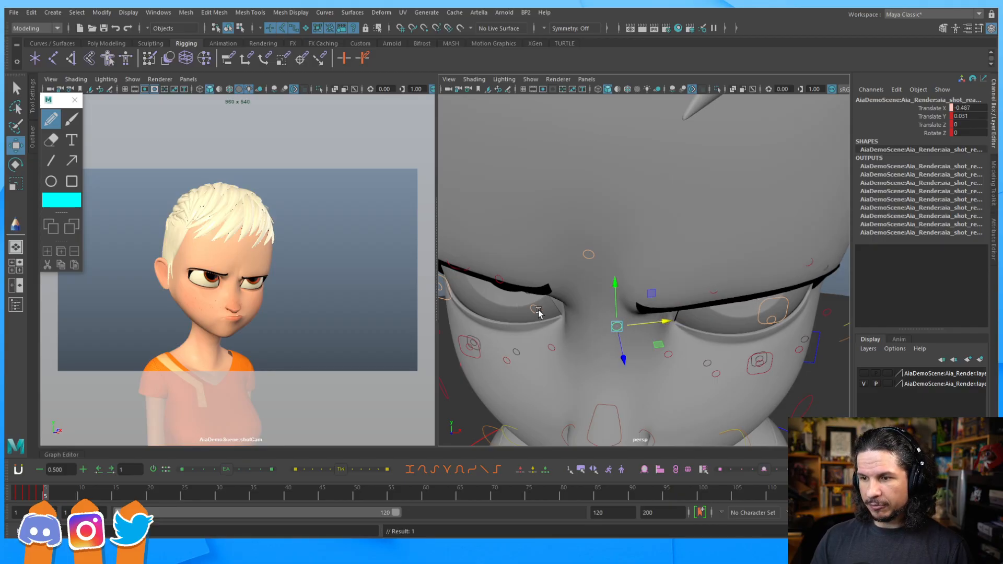
left_click(535, 309)
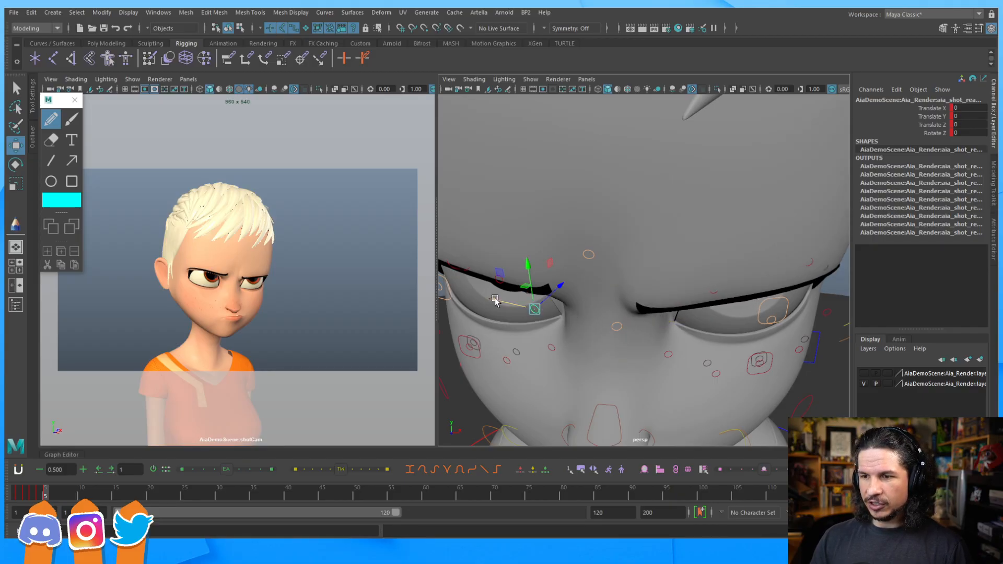
left_click_drag(524, 311, 558, 317)
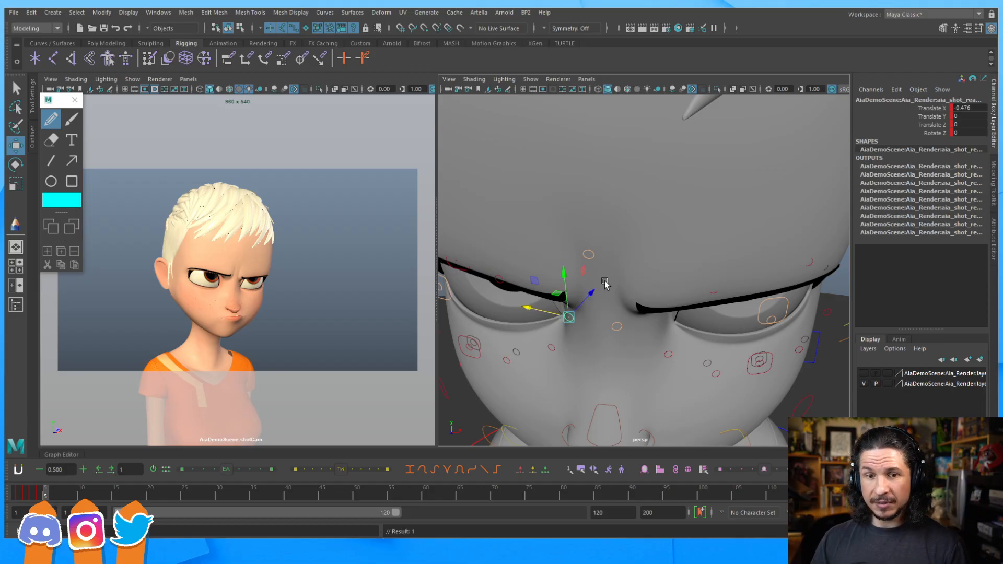
Step: Raise the character's left inner eyebrow control to a Translate Y of about 0.067, keyed, and the outer control to about -0.033
key("bracketleft")
left_click(654, 222)
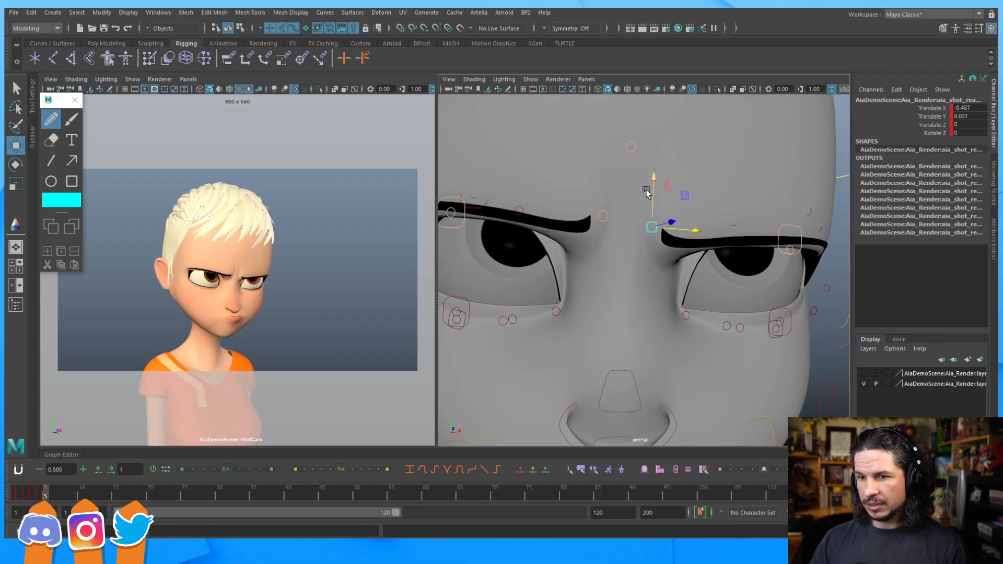
left_click_drag(653, 185, 653, 175)
key("s")
middle_click_drag(800, 199, 719, 205, "alt")
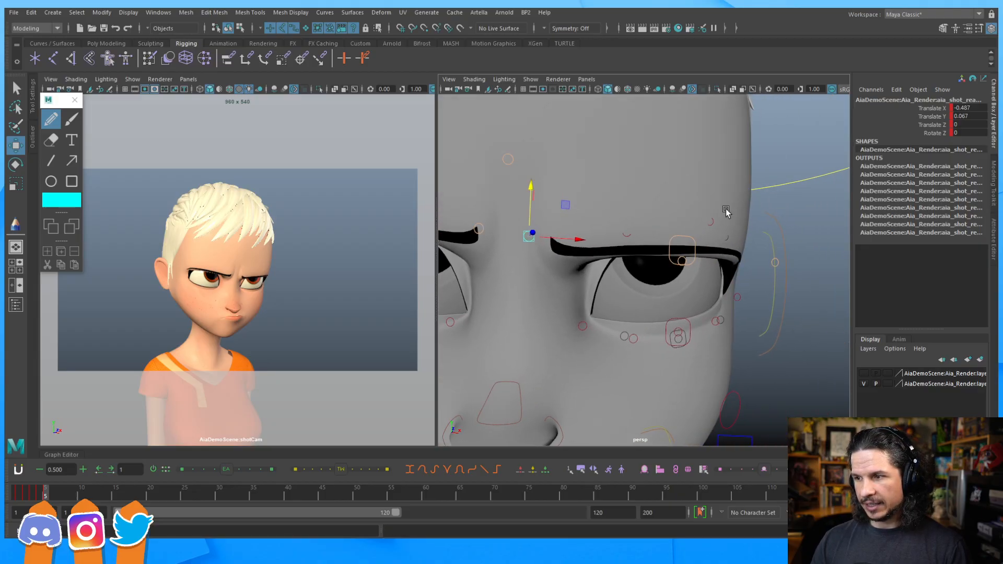
left_click(776, 259)
left_click_drag(778, 230, 777, 224)
Step: Move the character's right inner eyebrow control inward and down to about Translate X -0.598 and Translate Y -0.057
middle_click_drag(550, 218, 596, 246, "alt")
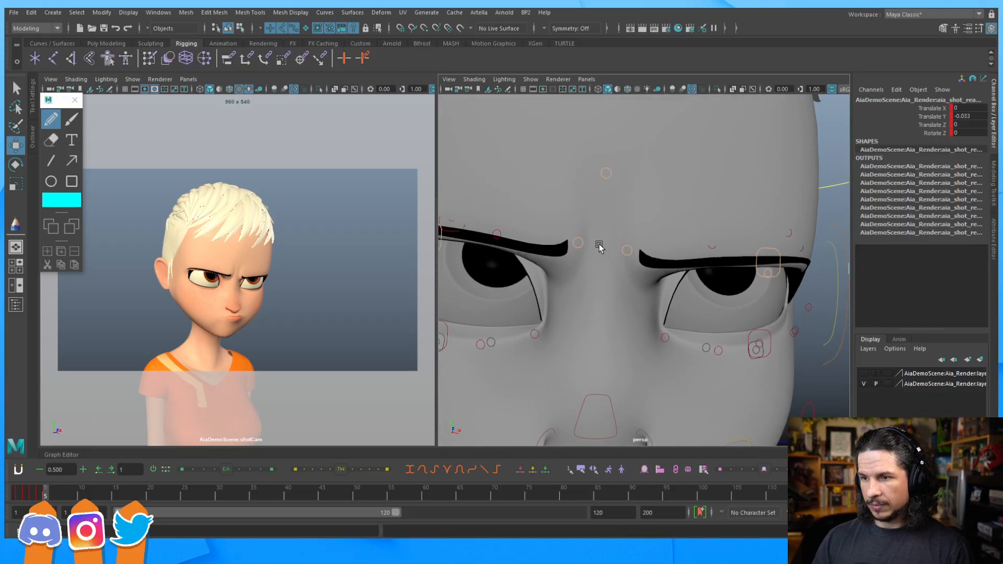
left_click(579, 243)
mouse_move(552, 208)
left_mouse_down()
mouse_move(565, 214)
mouse_move(557, 213)
left_mouse_up()
Step: Raise the middle control of the character's right eyebrow slightly and its outer control to a Translate Y of about 0.042
mouse_move(700, 272)
left_mouse_down("alt")
mouse_move(756, 282)
mouse_move(712, 269)
left_mouse_up("alt")
left_click_drag(646, 266, 634, 262, "alt")
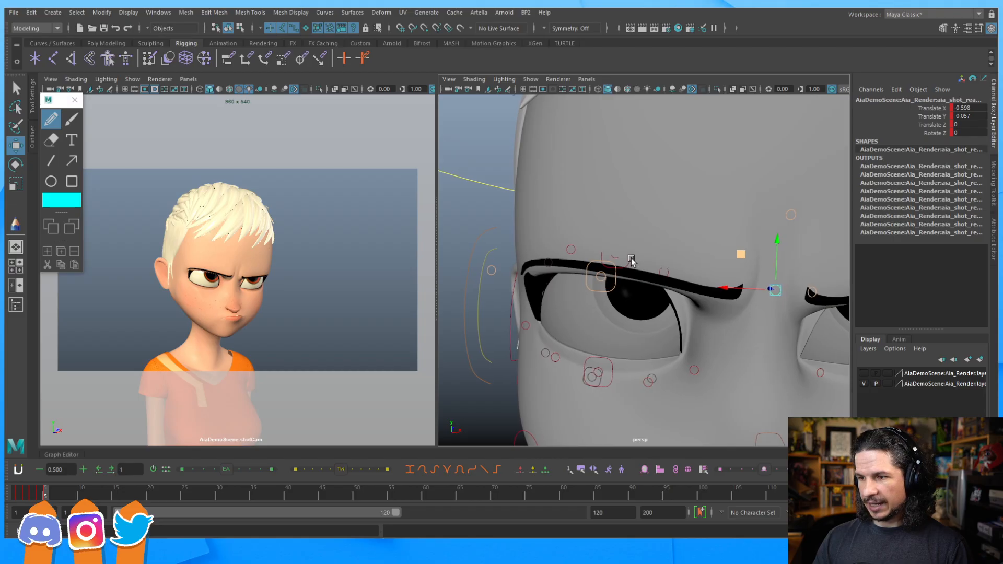
left_click(601, 276)
left_click_drag(603, 230, 603, 221)
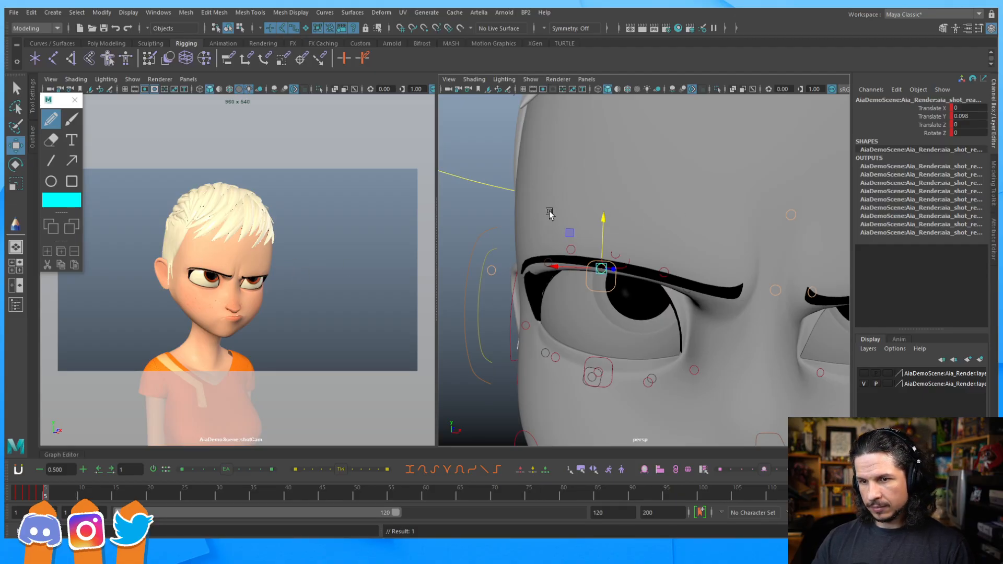
mouse_move(603, 225)
left_mouse_down()
mouse_move(605, 202)
mouse_move(602, 231)
left_mouse_up()
left_click(493, 270)
left_click_drag(494, 220, 496, 221)
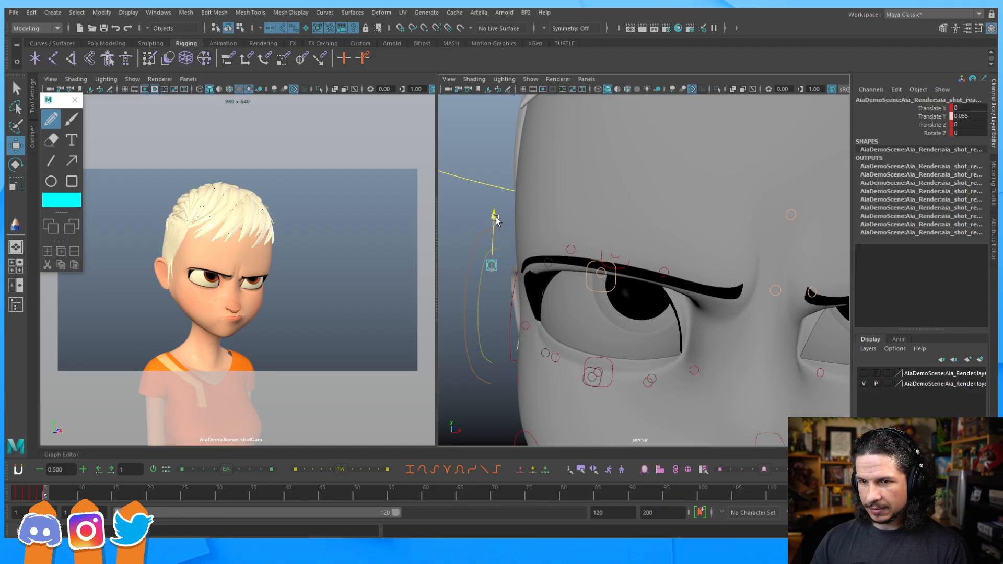
left_click_drag(495, 222, 495, 225)
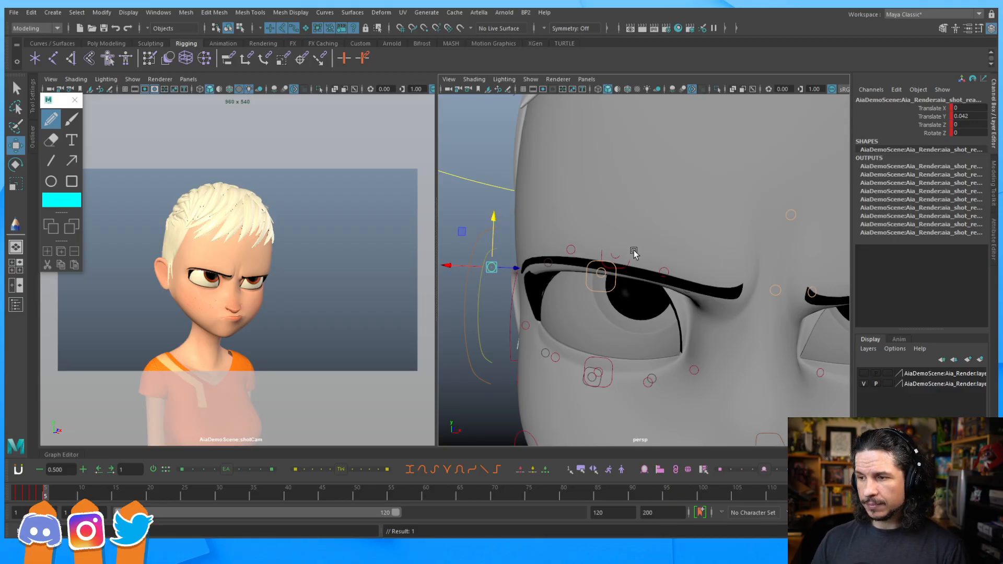
Step: Examine both adjusted eyebrows and the eyes from several angles
middle_click_drag(696, 283, 463, 260, "alt")
left_click_drag(656, 282, 707, 232, "alt")
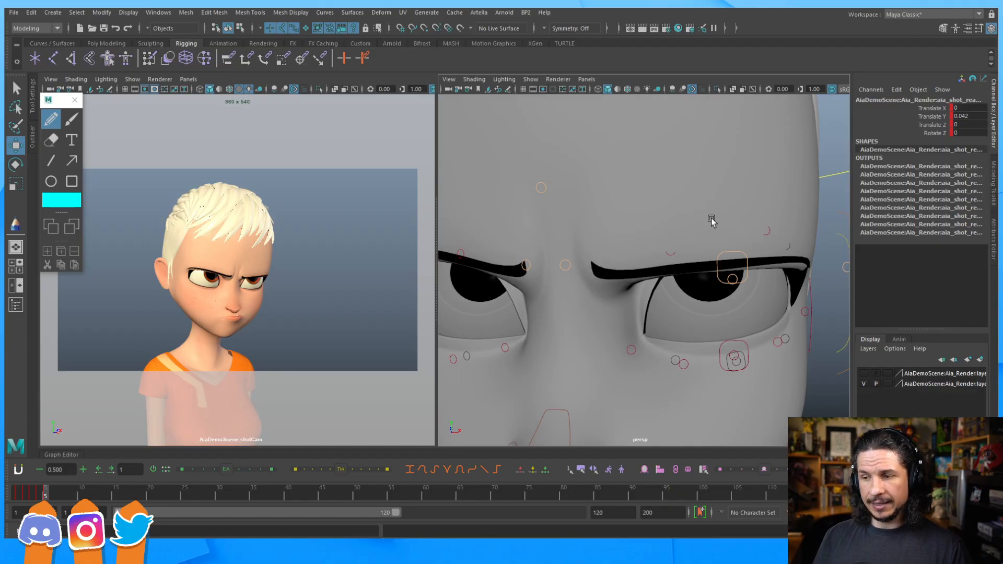
left_click_drag(623, 289, 672, 293, "alt")
right_click_drag(673, 293, 611, 298, "alt")
middle_click_drag(611, 298, 669, 306, "alt")
left_click_drag(670, 306, 634, 313, "alt")
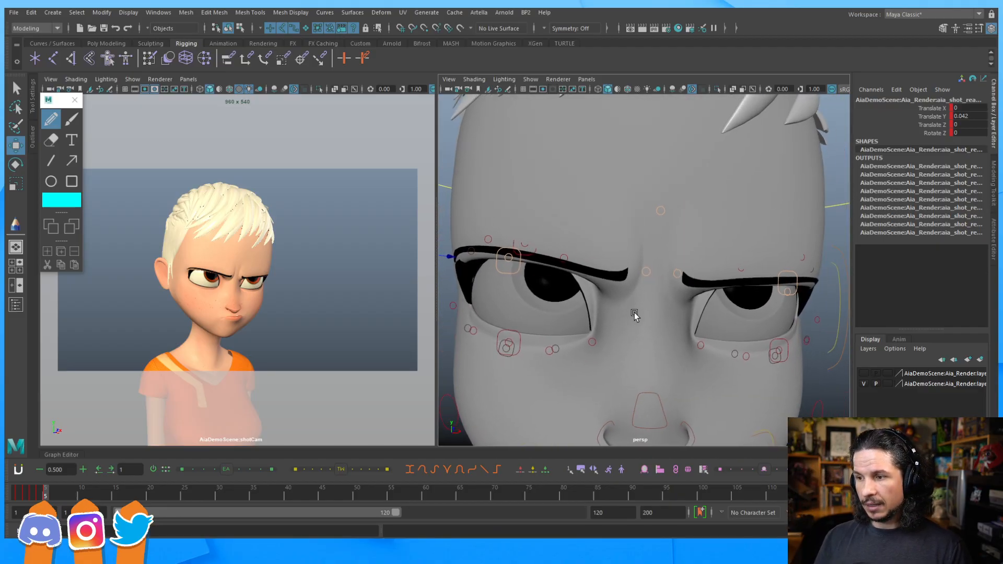
scroll(634, 314, "up", 5)
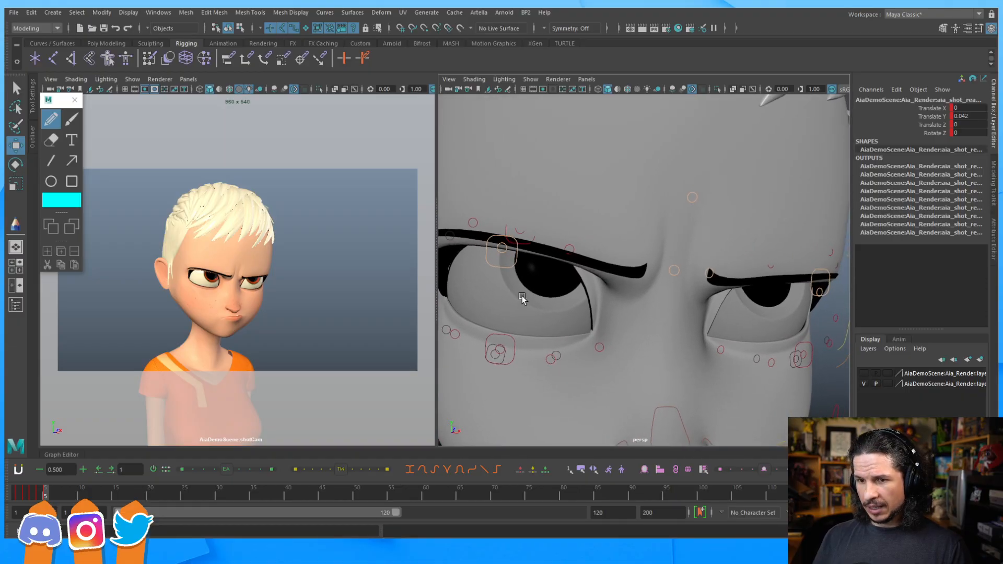
Step: Try raising the inner and outer corner controls of both eyes together by about 0.808 in Y
left_click(600, 347)
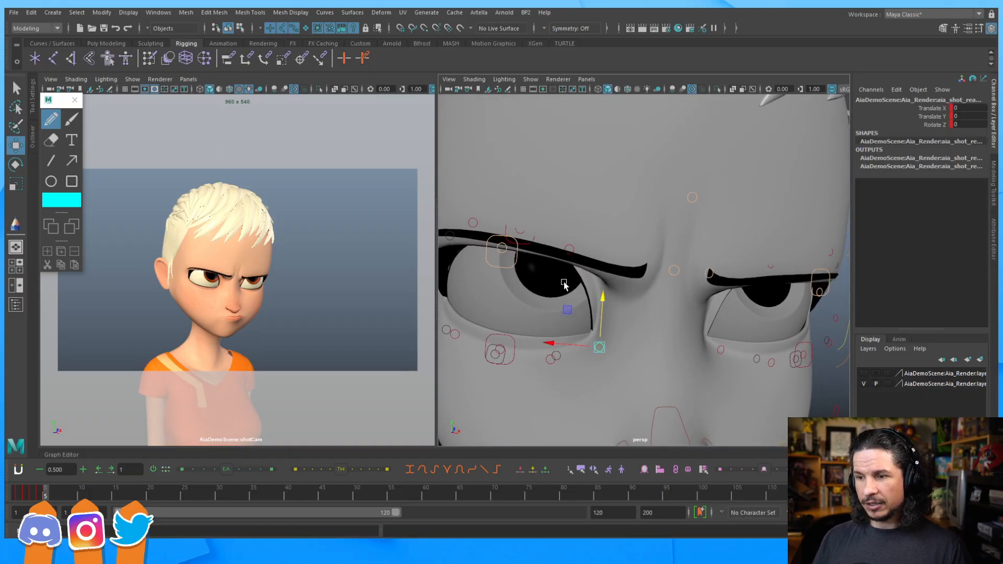
left_click_drag(569, 287, 585, 289, "alt")
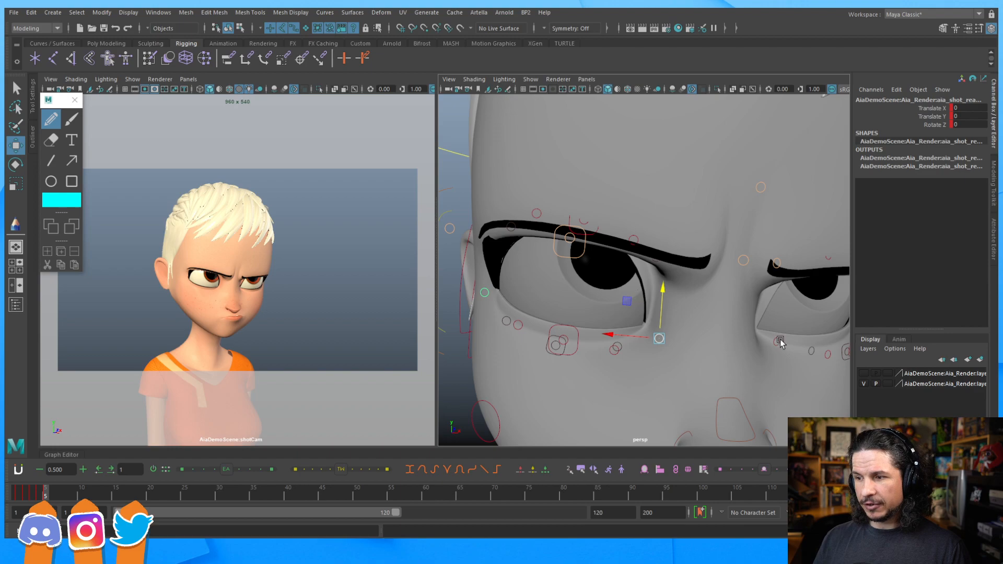
left_click_drag(771, 284, 693, 292, "alt")
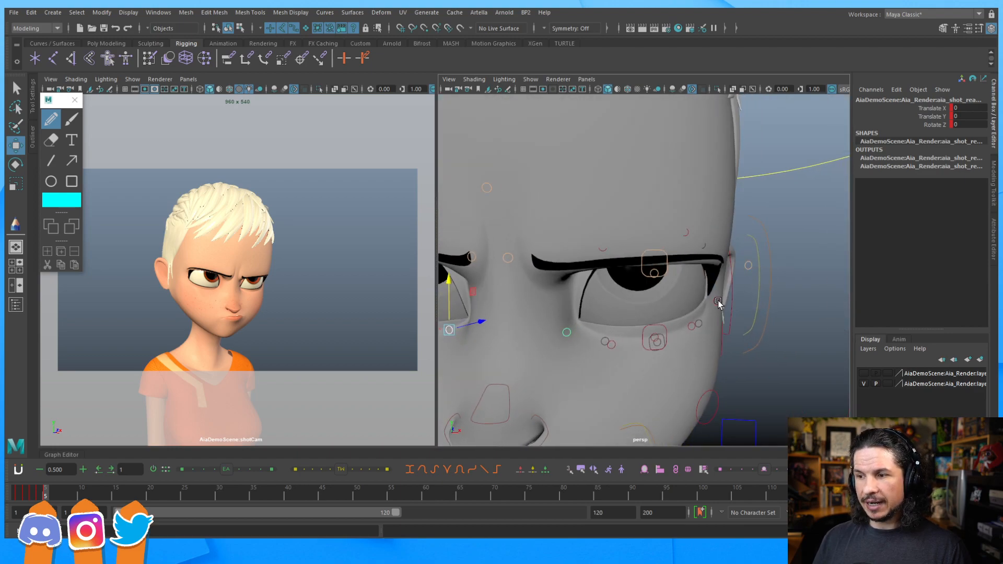
left_click_drag(546, 305, 631, 320, "alt")
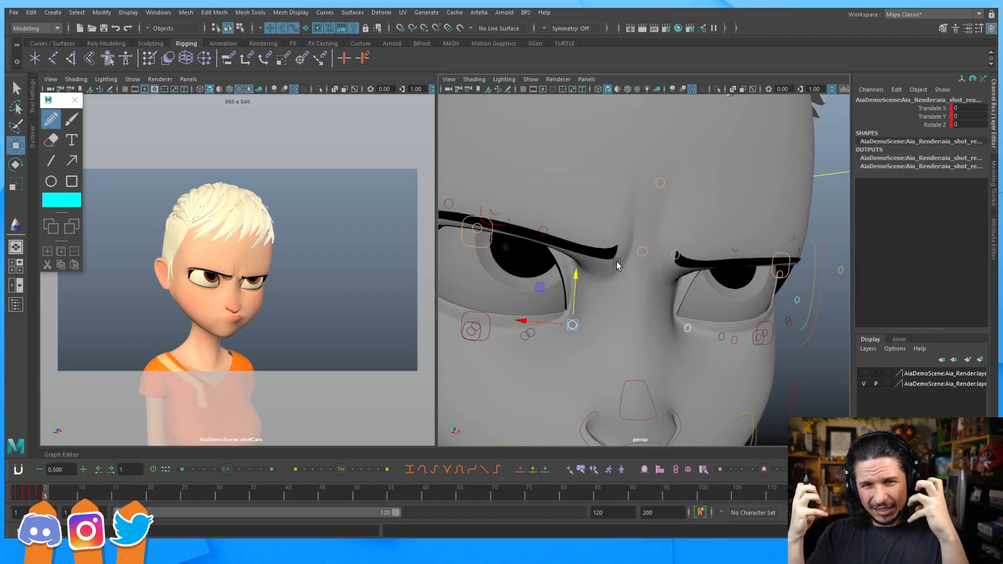
left_click_drag(576, 275, 586, 253)
key("ctrl+z")
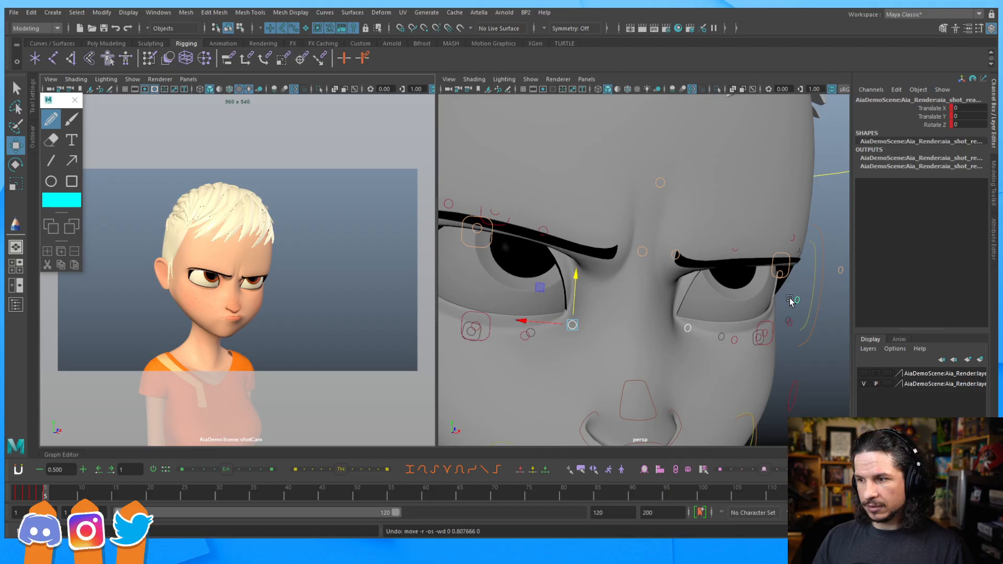
Step: Raise the outer corner controls of both eyes to a Translate Y of about 0.168 and key them
left_click(795, 296)
left_click(798, 311)
left_click_drag(798, 311, 559, 270, "alt")
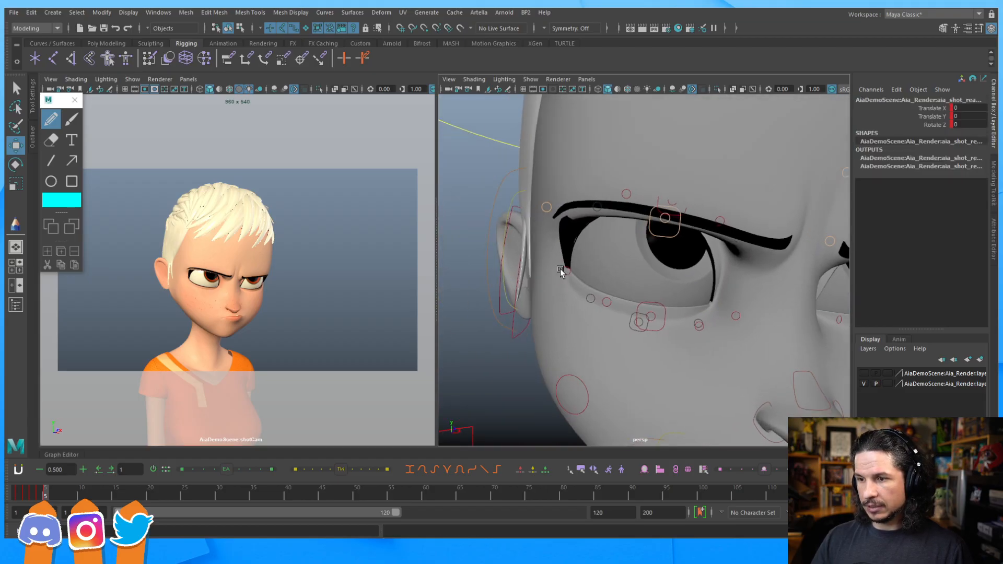
left_click_drag(638, 252, 650, 257, "alt")
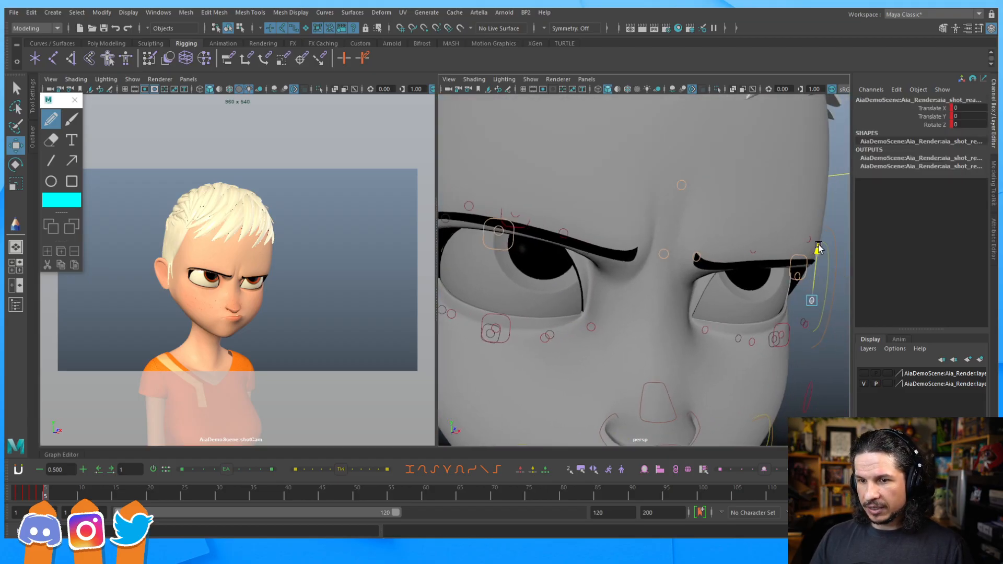
left_click_drag(821, 242, 825, 241)
key("s")
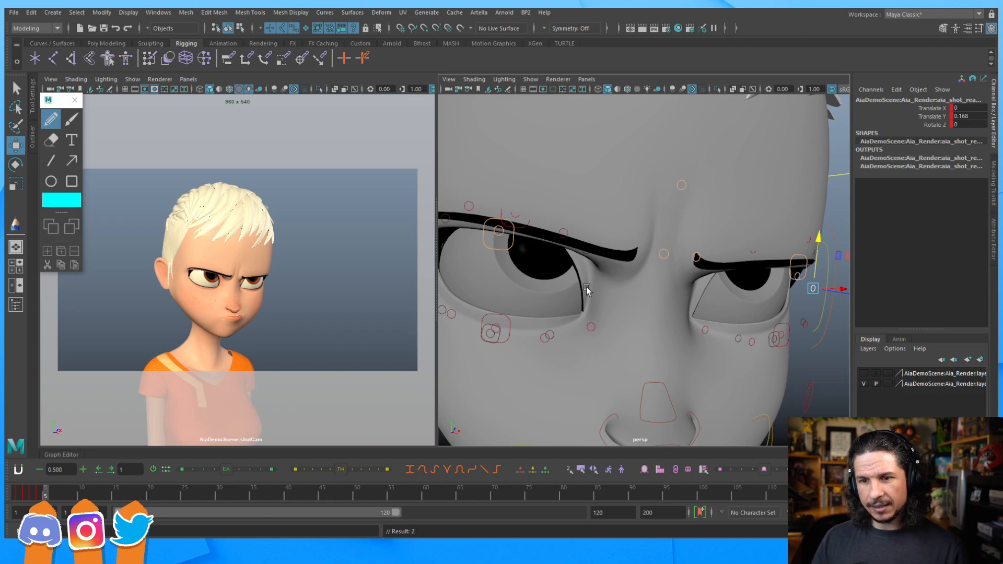
Step: Raise the inner corner controls of both eyes to a Translate Y of about 0.104 and key their translation
left_click(592, 328)
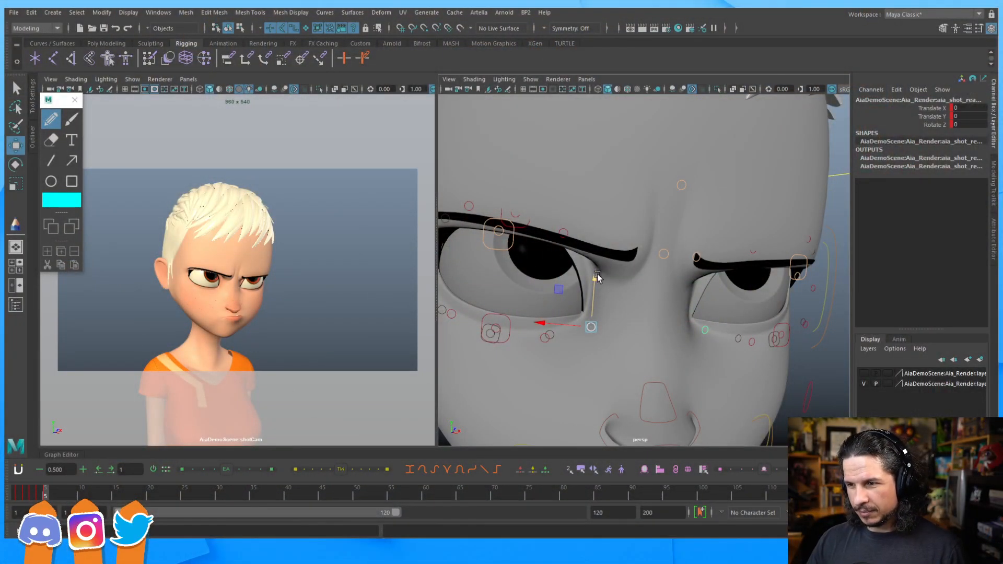
left_click_drag(596, 277, 600, 267)
key("shift+w")
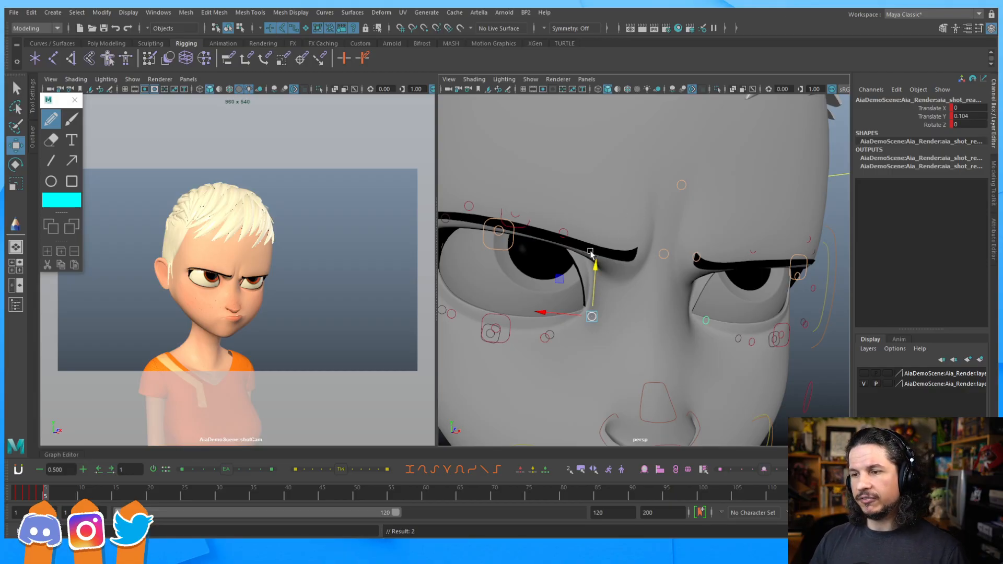
Step: Select the middle controls of both eyebrows together
mouse_move(595, 286)
left_mouse_down("alt")
mouse_move(580, 291)
mouse_move(586, 277)
left_mouse_up("alt")
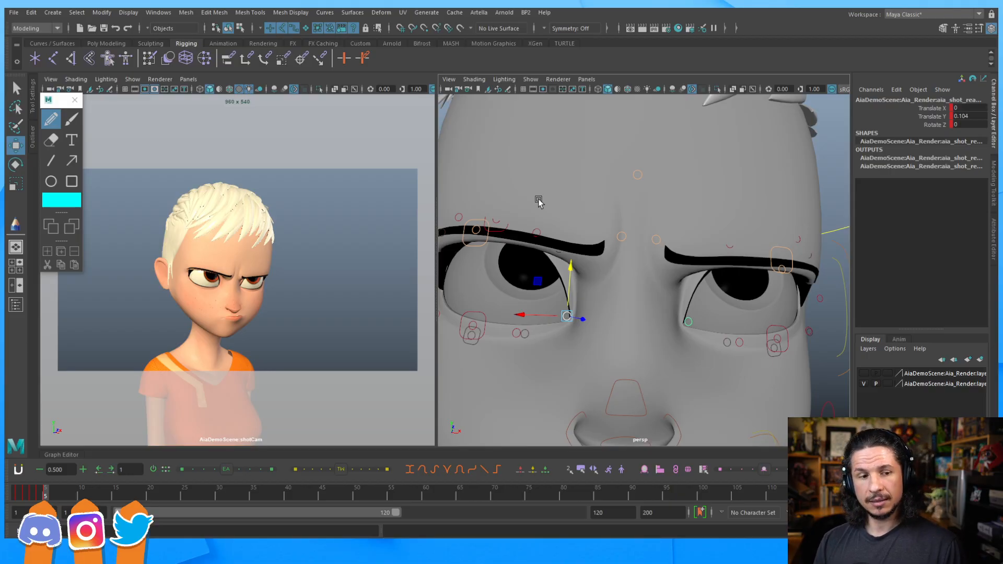
left_click_drag(606, 281, 641, 308, "alt")
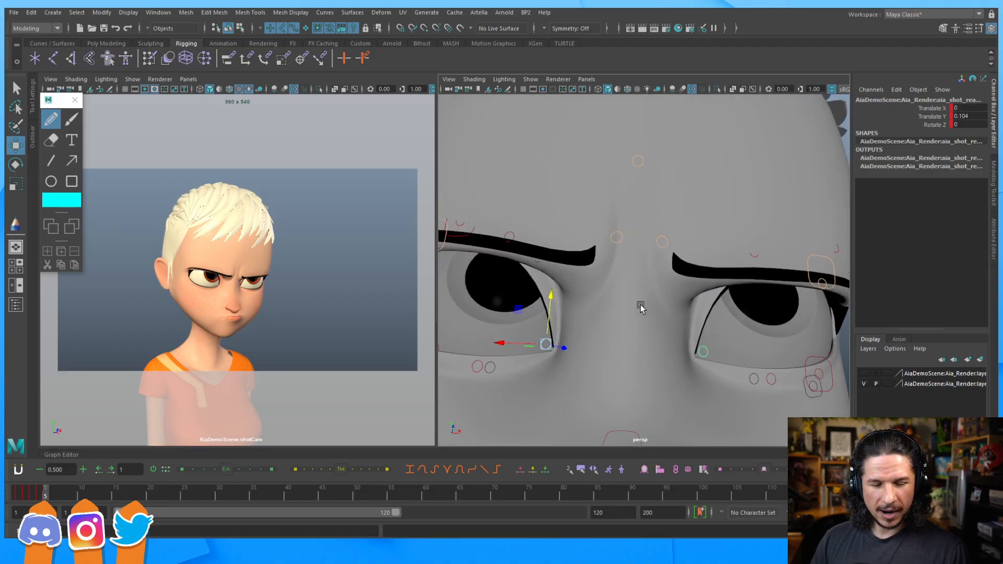
key("4")
left_click(511, 238)
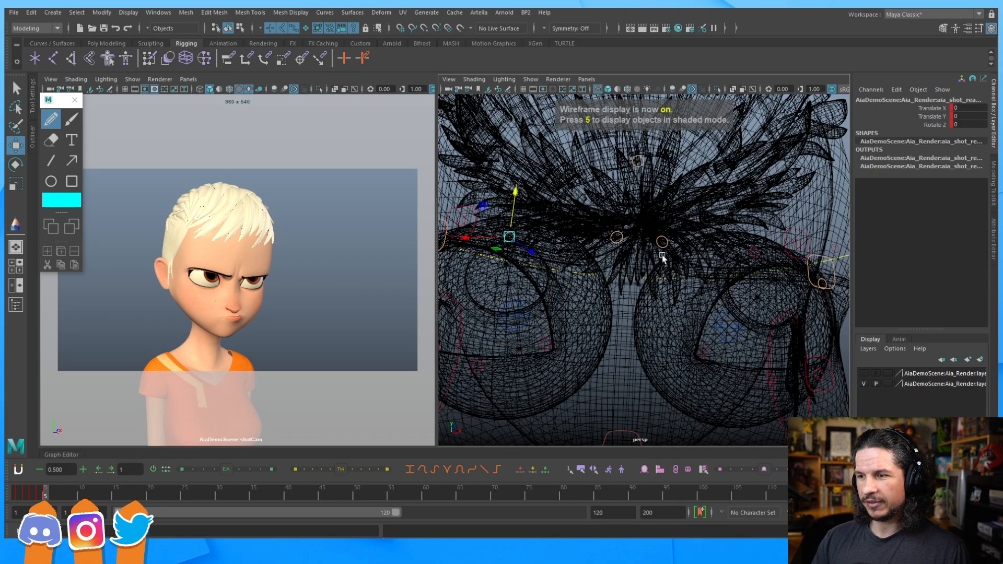
left_click(751, 254, "shift")
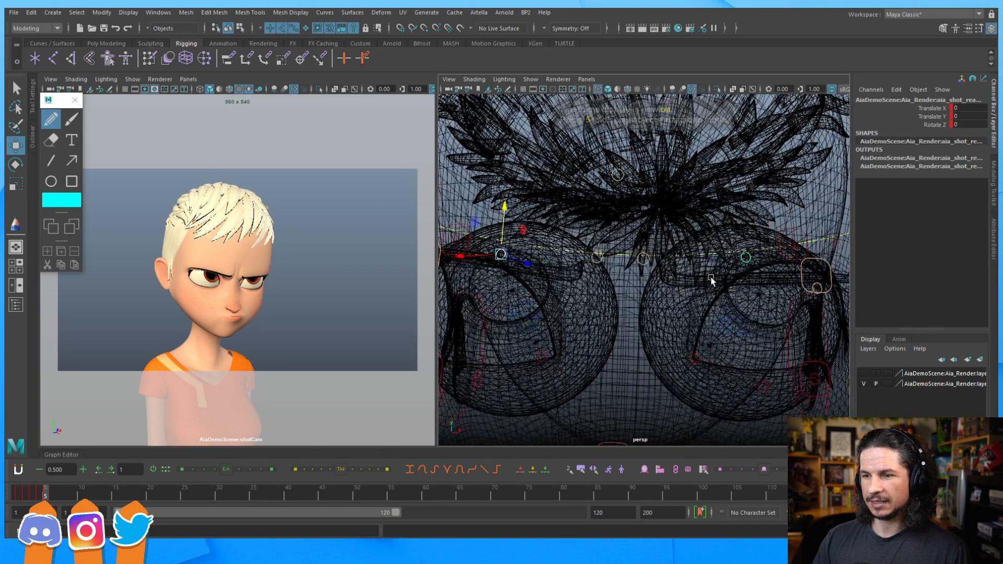
key("5")
left_click_drag(643, 287, 630, 300, "alt")
Step: Try sliding both middle eyebrow controls to a Translate X of about -0.159, and separately lowering them by about 0.342 in Y
left_click_drag(471, 236, 485, 236)
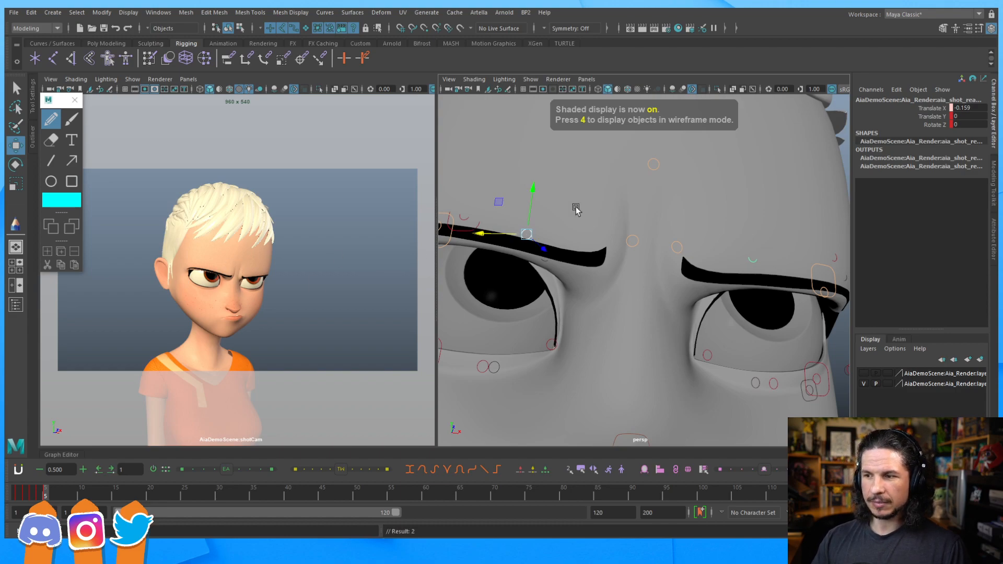
key("ctrl+z")
left_click_drag(523, 194, 508, 205)
key("ctrl+z")
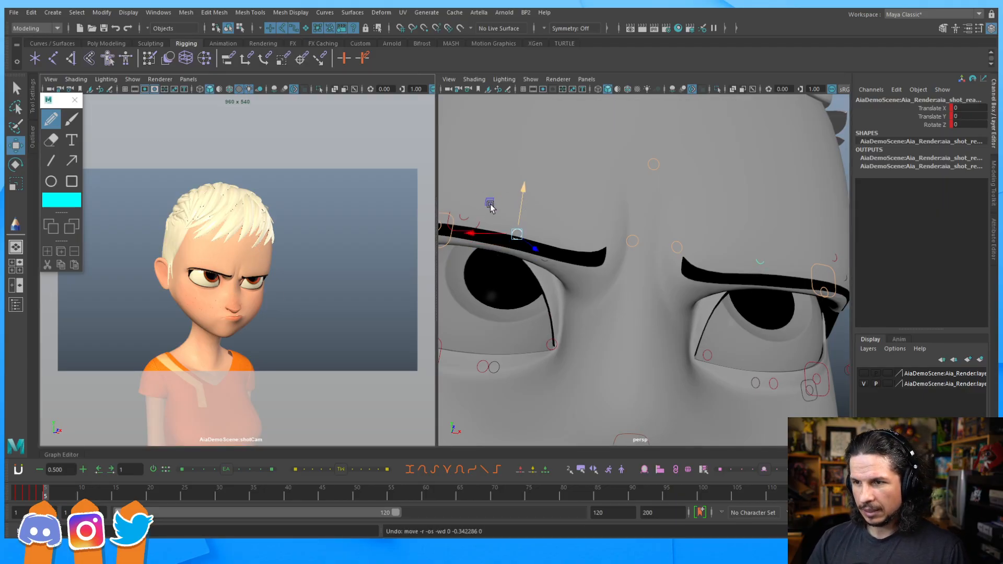
Step: Move both middle eyebrow controls to a Translate X of about -0.167 and a Translate Y of about 0.028
left_click_drag(489, 202, 503, 201)
key("comma")
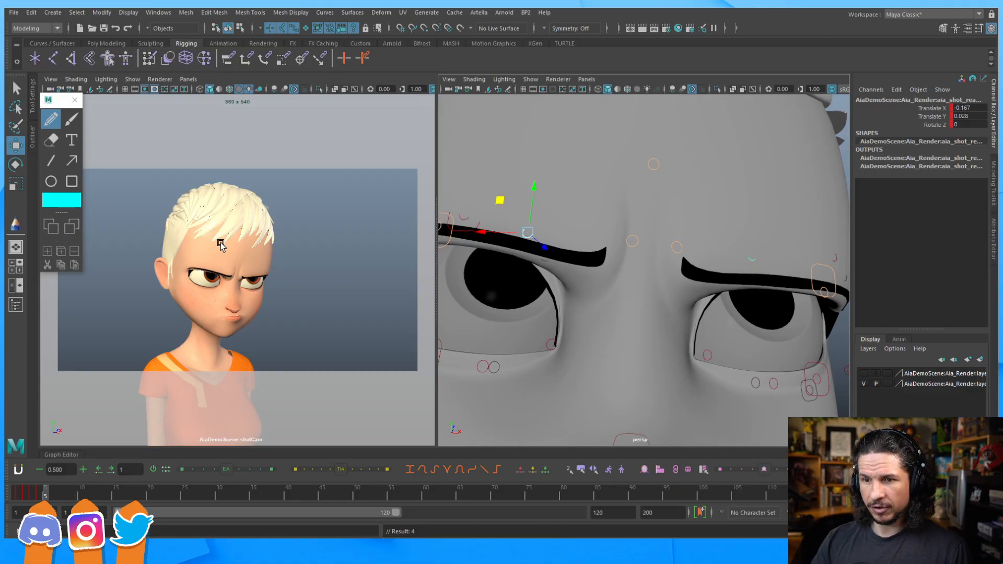
left_click_drag(549, 203, 570, 265, "alt")
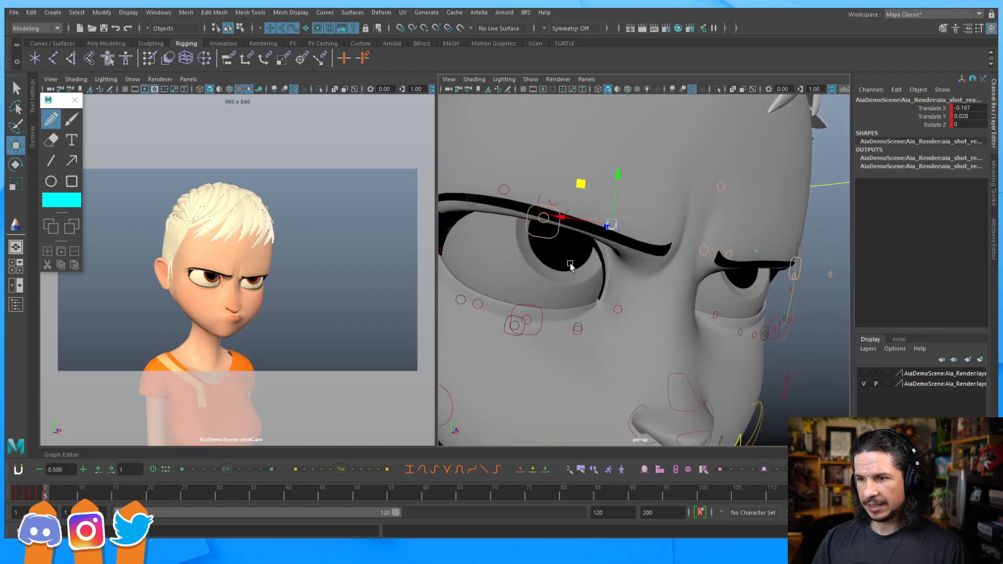
Step: Try rotating the main lower eyelid control of the character's right eye
left_click(541, 308)
left_click_drag(645, 265, 683, 244, "alt")
left_click(682, 286)
middle_click_drag(460, 252, 656, 273, "alt")
left_click_drag(656, 273, 678, 270, "alt")
left_click(646, 284)
key("e")
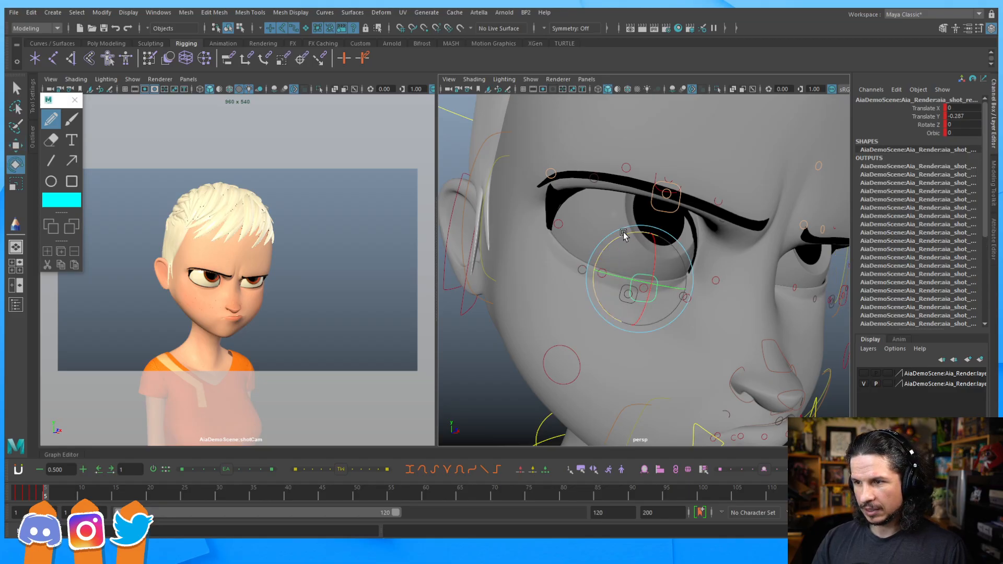
left_click_drag(622, 233, 632, 233)
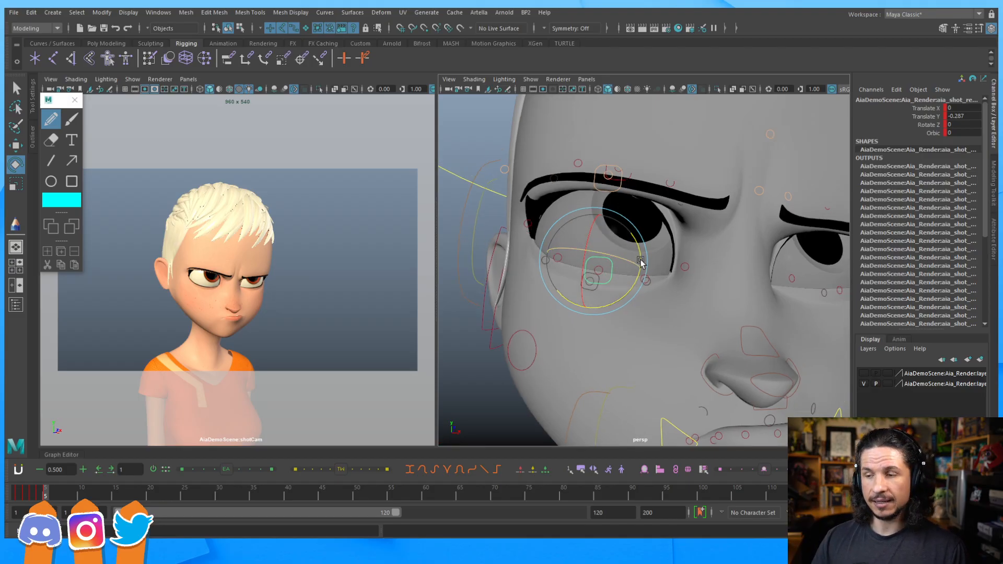
left_click(657, 286)
Step: Rotate the control just below the character's right lower eyelid to a Rotate Z of about -8.338
scroll(613, 297, "up", 5)
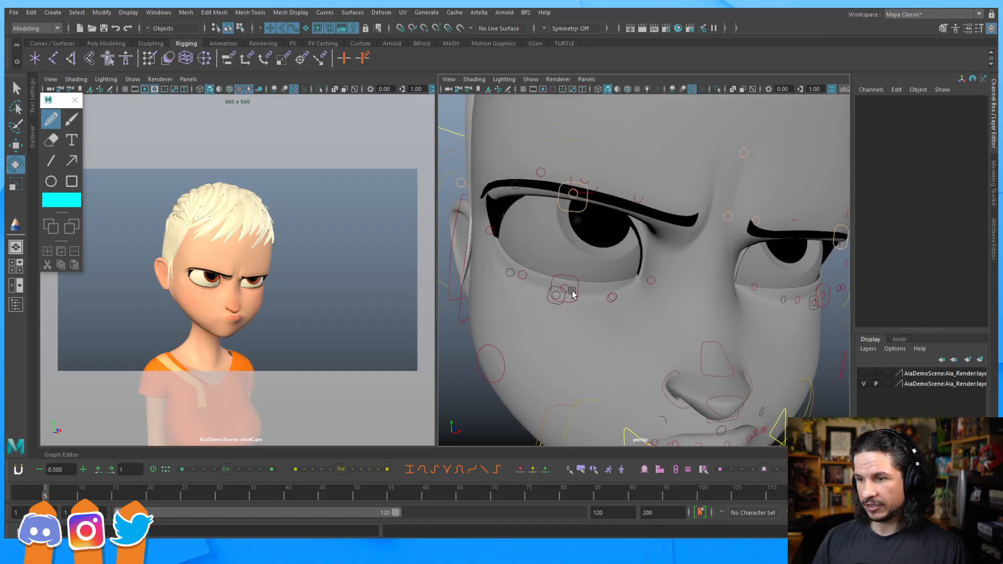
middle_click_drag(612, 296, 663, 278, "alt")
left_click(561, 303)
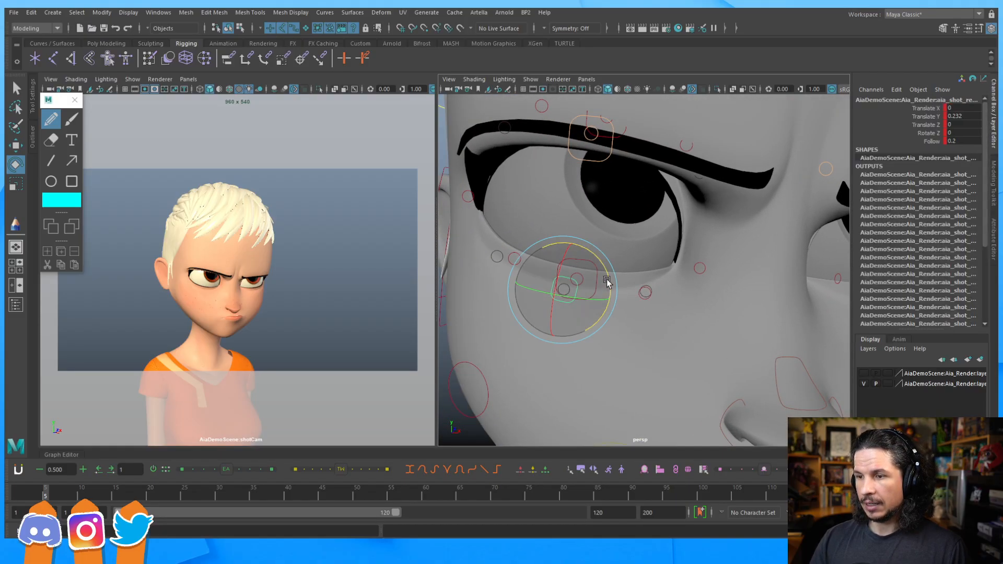
left_click_drag(609, 278, 587, 249)
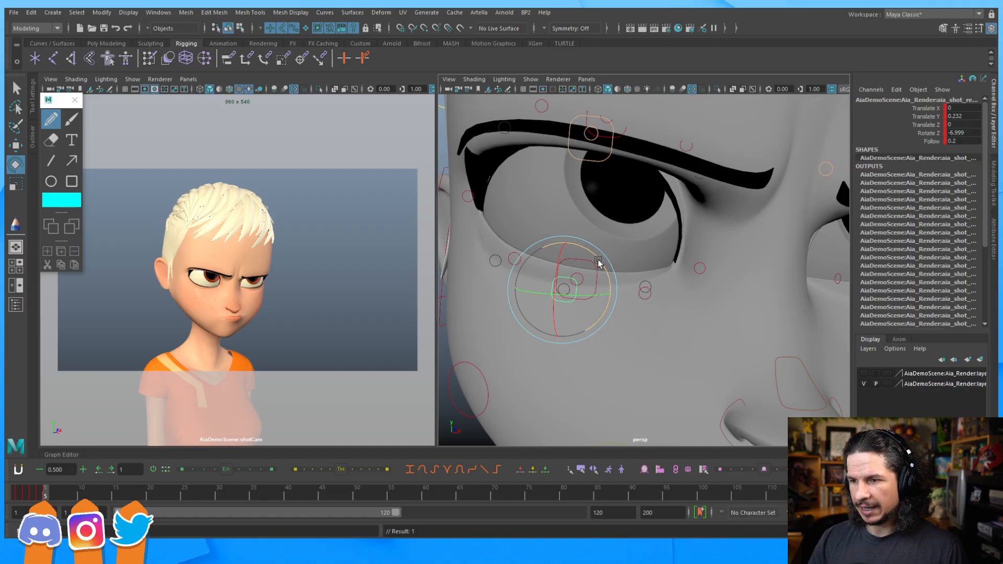
left_click_drag(601, 267, 600, 256)
key("ctrl+z")
key("ctrl+z")
key("e")
left_click_drag(655, 276, 626, 264, "alt")
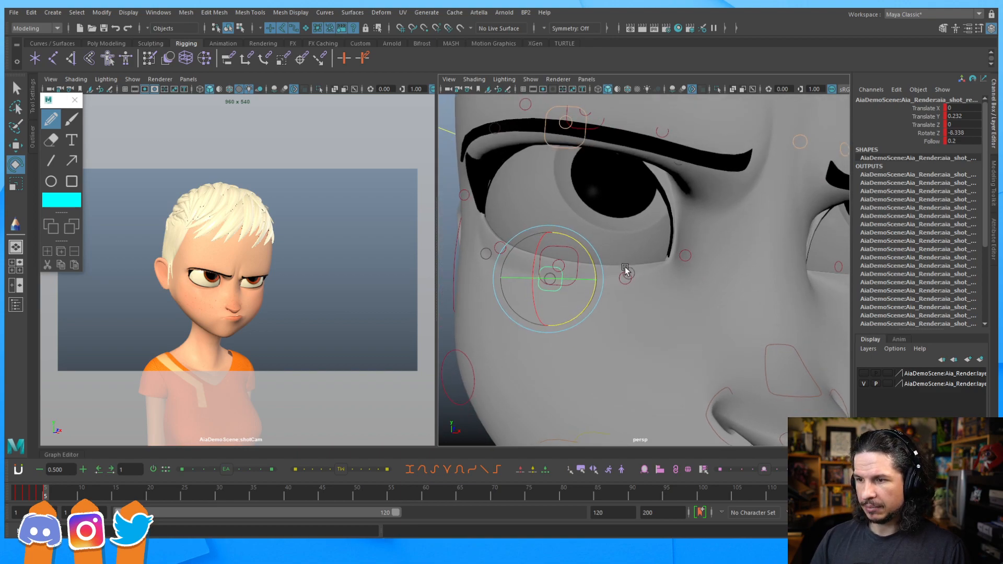
Step: Move the inner lower eyelid control of the character's right eye to about 0.02 in Translate X and 0.126 in Translate Y
left_click(633, 269)
key("w")
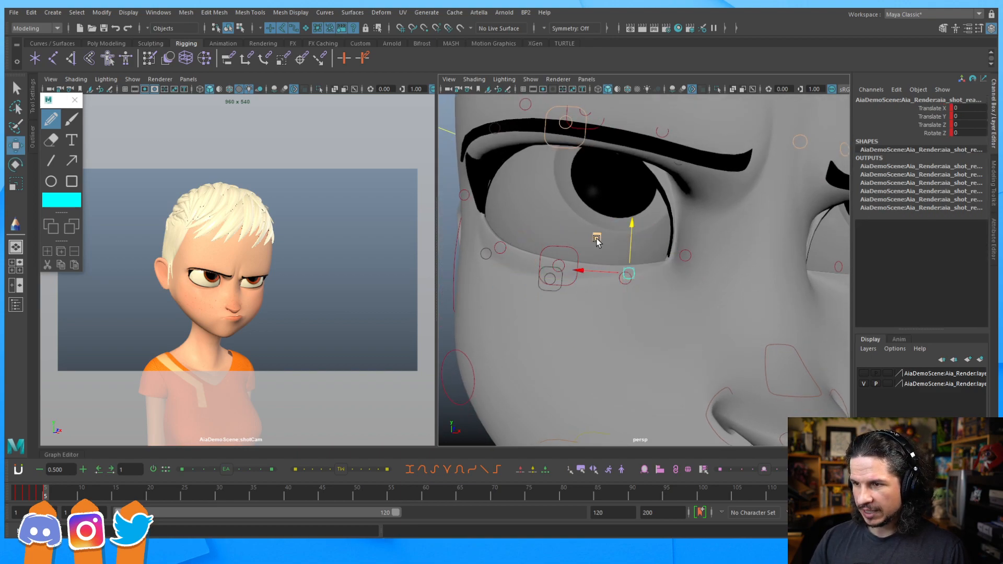
left_click_drag(596, 237, 596, 231)
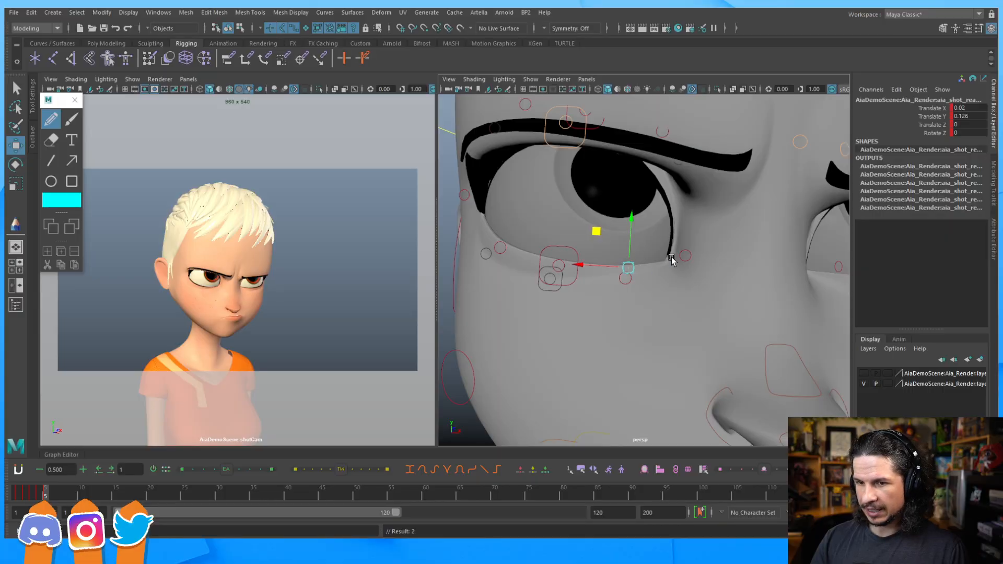
Step: Set the control below the character's left lower eyelid to a Rotate Z of about -9.768 and a Translate Y of about 0.532
middle_click_drag(723, 239, 582, 230, "alt")
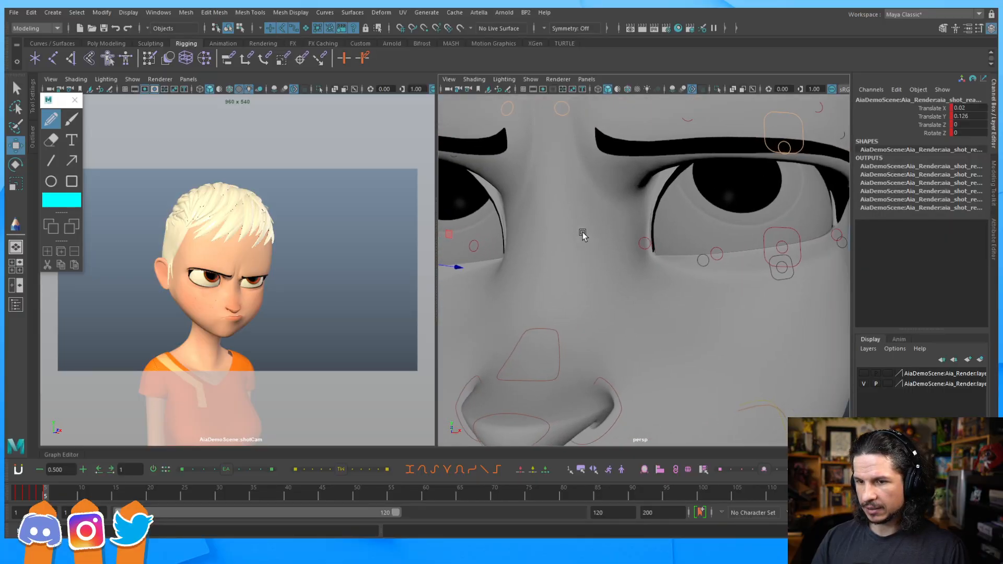
left_click(784, 280)
key("e")
left_click_drag(756, 302, 755, 299)
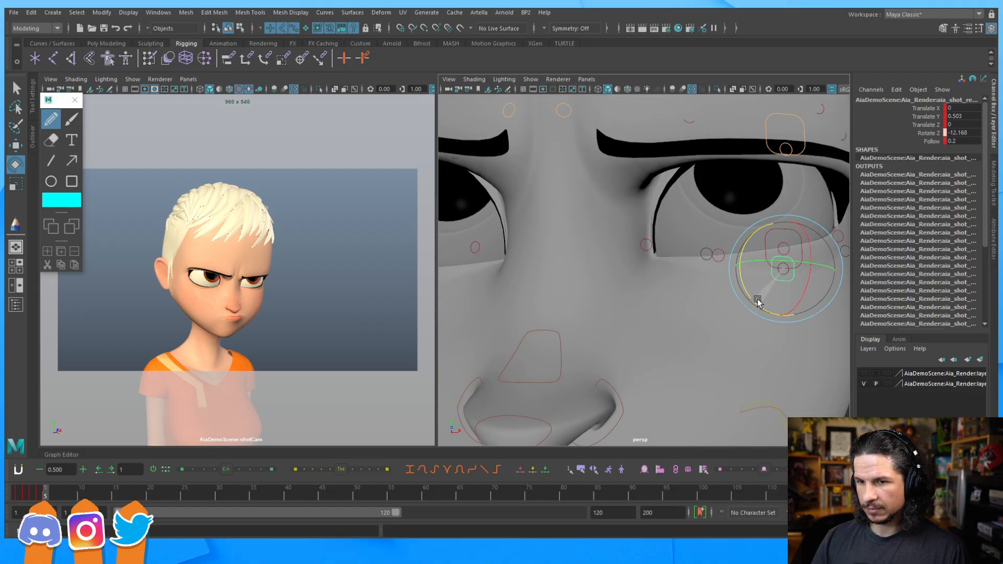
left_click_drag(758, 302, 770, 276)
key("w")
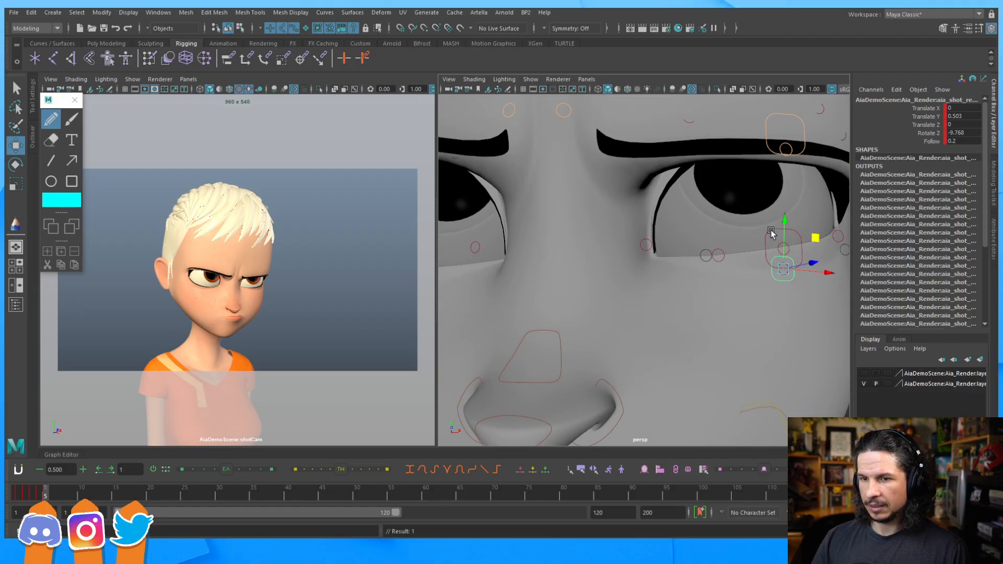
left_click_drag(783, 222, 782, 217)
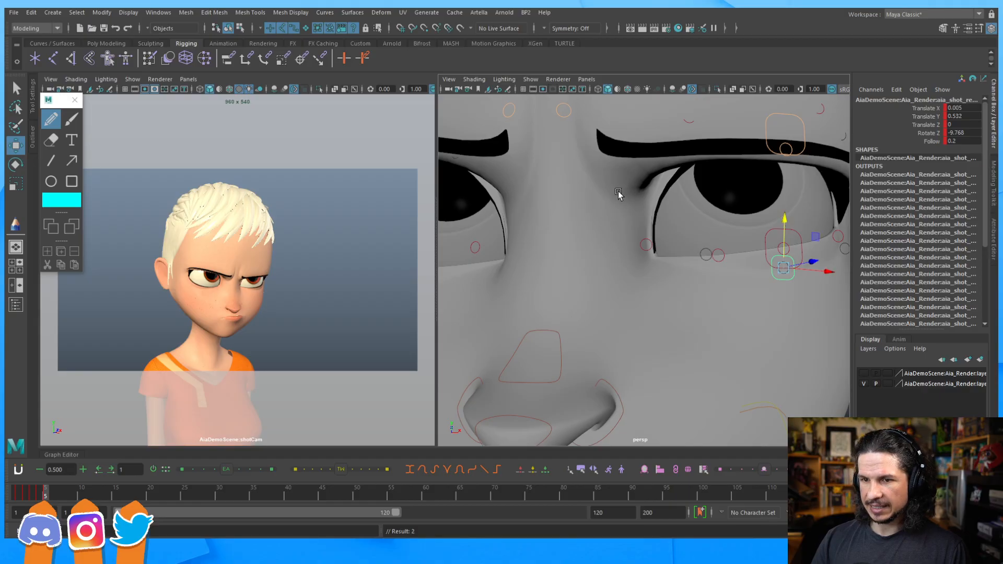
Step: Raise the outer corner control of the character's right eye to a Translate Y of about 0.234
scroll(651, 232, "down", 3)
left_click_drag(663, 236, 634, 255, "alt")
middle_click_drag(607, 258, 731, 274, "alt")
left_click(603, 236)
left_click_drag(606, 193, 607, 186)
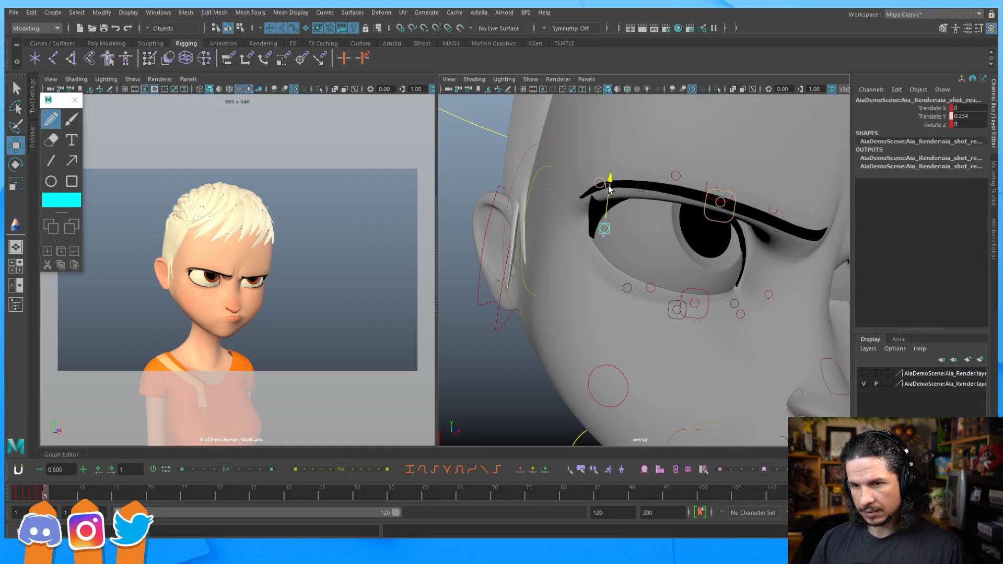
Step: Raise the inner corner control of the character's left eye to a Translate Y of about 0.185
left_click_drag(752, 224, 699, 231, "alt")
middle_click_drag(699, 231, 540, 200, "alt")
right_click_drag(539, 199, 658, 229, "alt")
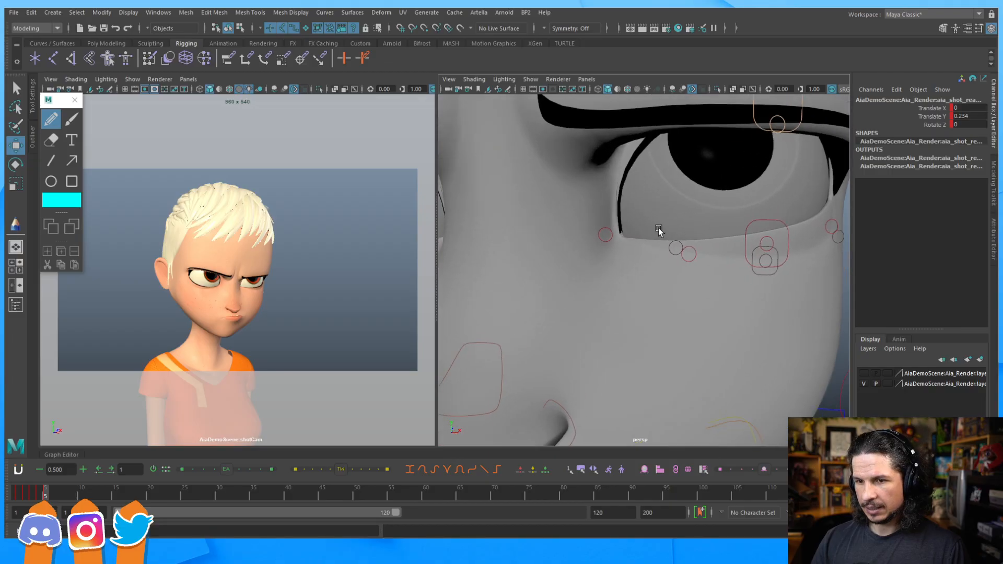
middle_click_drag(658, 228, 684, 254, "alt")
left_click(632, 258)
left_click_drag(632, 215, 634, 202)
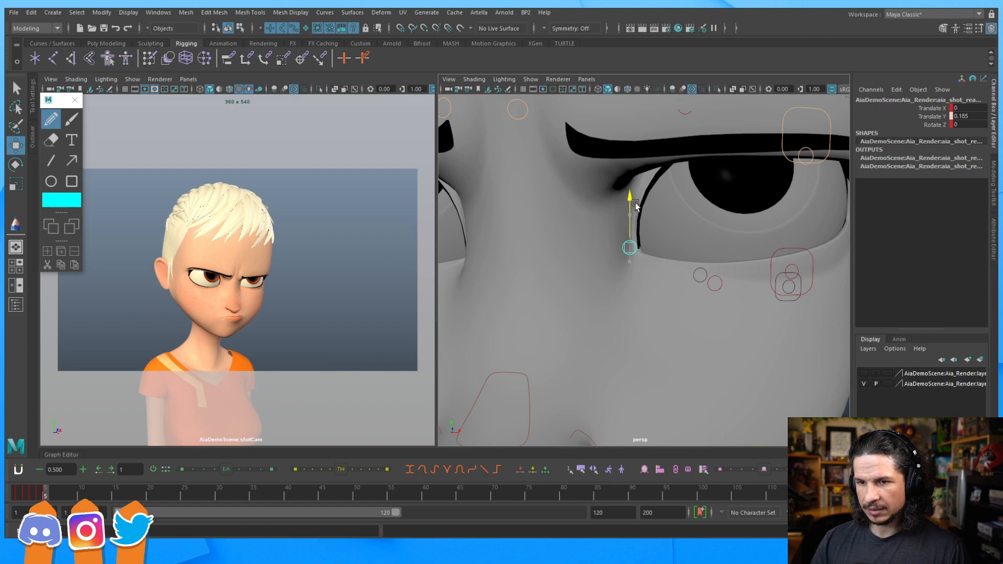
middle_click_drag(524, 234, 676, 233, "alt")
right_click_drag(675, 233, 548, 253, "alt")
left_click_drag(695, 261, 644, 235, "alt")
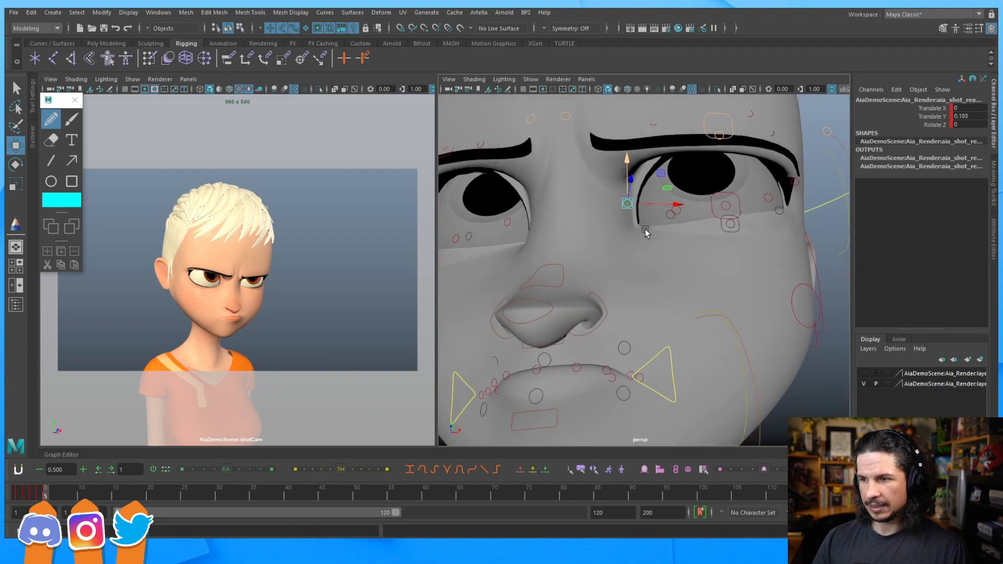
Step: Adjust the main upper eyelid control of the character's left eye to a Translate Y of about 0.749 and check both eyes
right_click_drag(645, 235, 678, 251, "alt")
scroll(678, 251, "up", 1)
key("4")
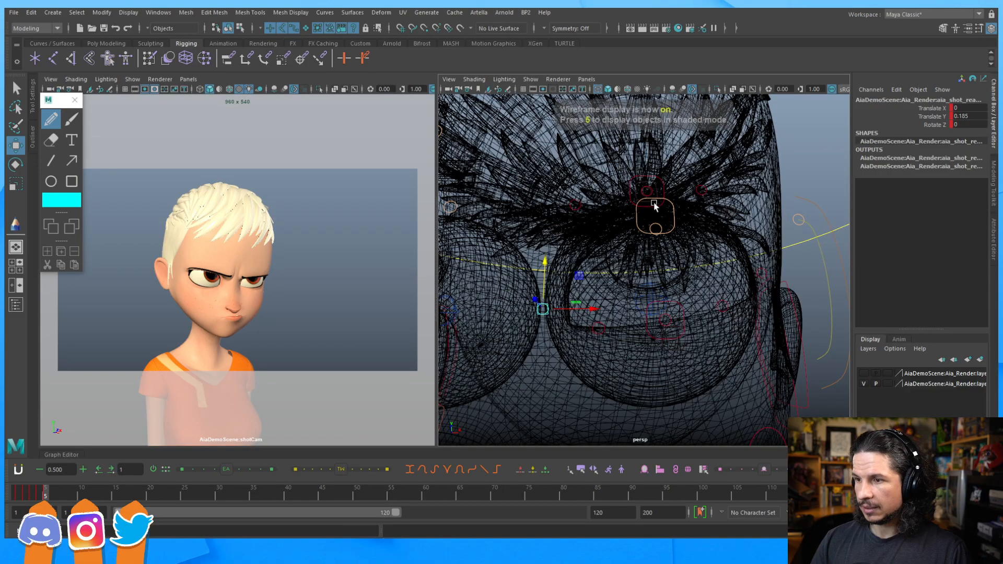
left_click(656, 209)
key("5")
left_click_drag(652, 162, 654, 177)
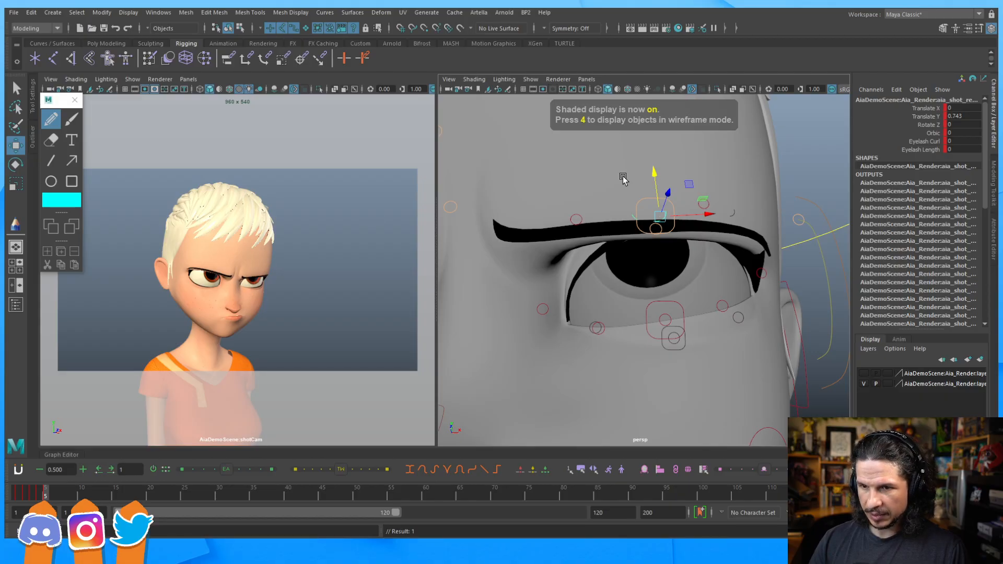
left_click_drag(656, 176, 657, 176)
right_click_drag(712, 222, 588, 244, "alt")
left_click_drag(588, 244, 675, 277, "alt")
right_click_drag(713, 250, 663, 257, "alt")
middle_click_drag(663, 257, 636, 251, "alt")
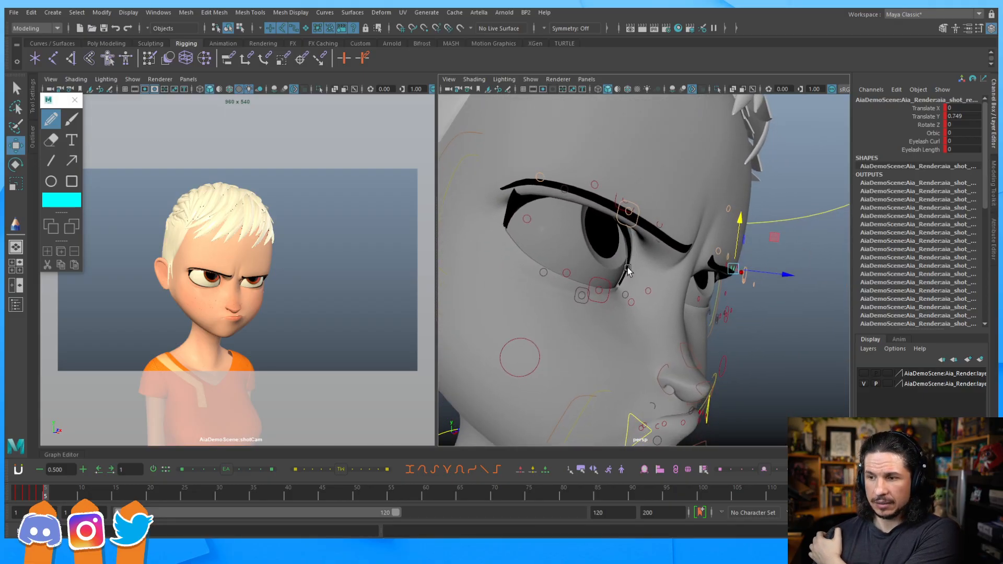
left_click_drag(655, 322, 624, 332, "alt")
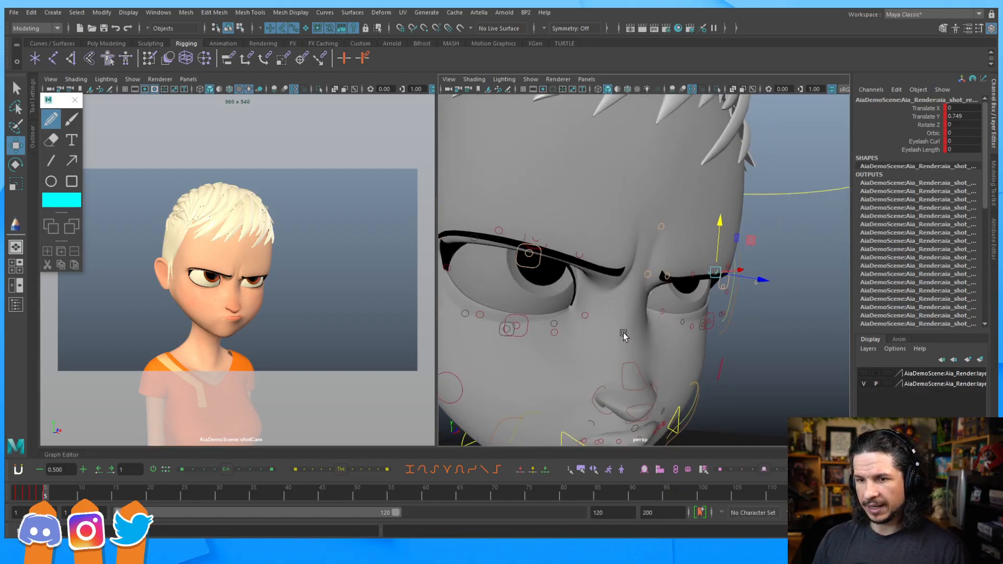
Step: Rotate the main lower lip control to a Rotate X of about -14.27
middle_click_drag(624, 331, 655, 227, "alt")
left_click_drag(655, 228, 663, 246, "alt")
right_click_drag(663, 247, 674, 267, "alt")
middle_click_drag(675, 266, 649, 254, "alt")
scroll(646, 257, "up", 3)
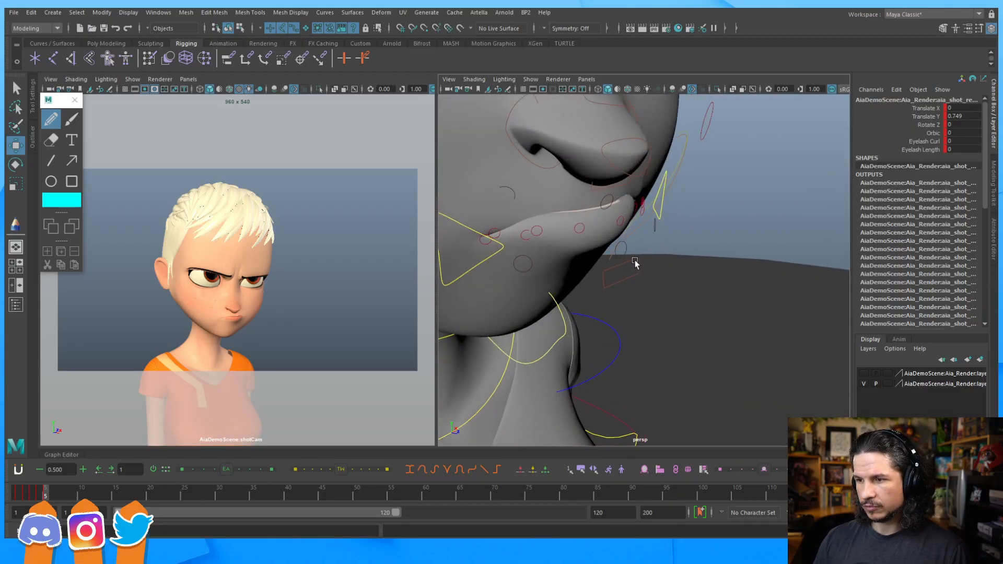
left_click(636, 259)
key("e")
left_click_drag(649, 234, 650, 232)
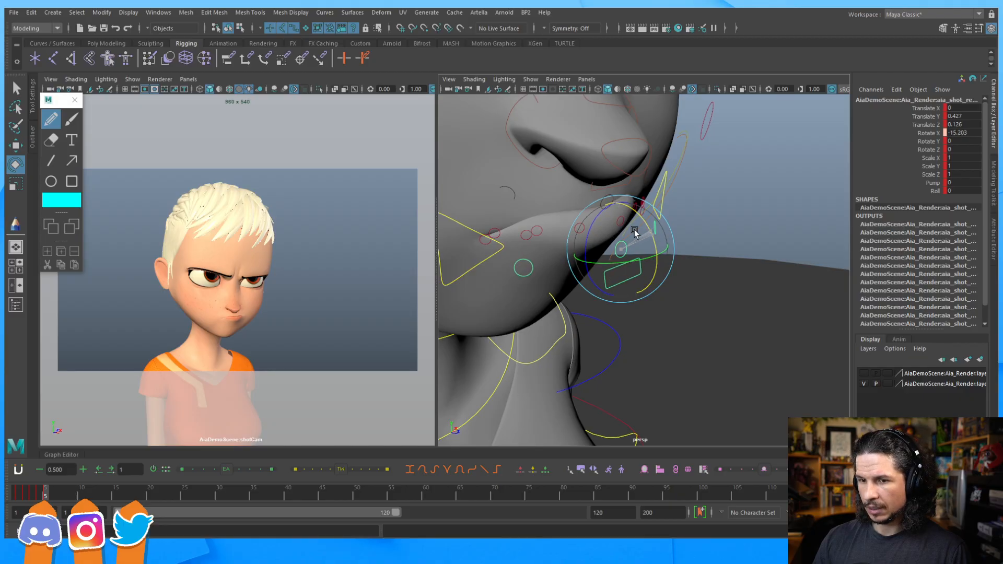
left_click_drag(634, 230, 632, 233)
Step: Move the character's right mouth corner control to a Translate X of about -0.81 and check it in profile
left_click_drag(601, 235, 558, 231, "alt")
middle_click_drag(557, 230, 669, 265, "alt")
mouse_move(606, 277)
left_mouse_down("alt")
mouse_move(667, 260)
mouse_move(655, 299)
mouse_move(638, 285)
mouse_move(667, 295)
mouse_move(609, 289)
left_mouse_up("alt")
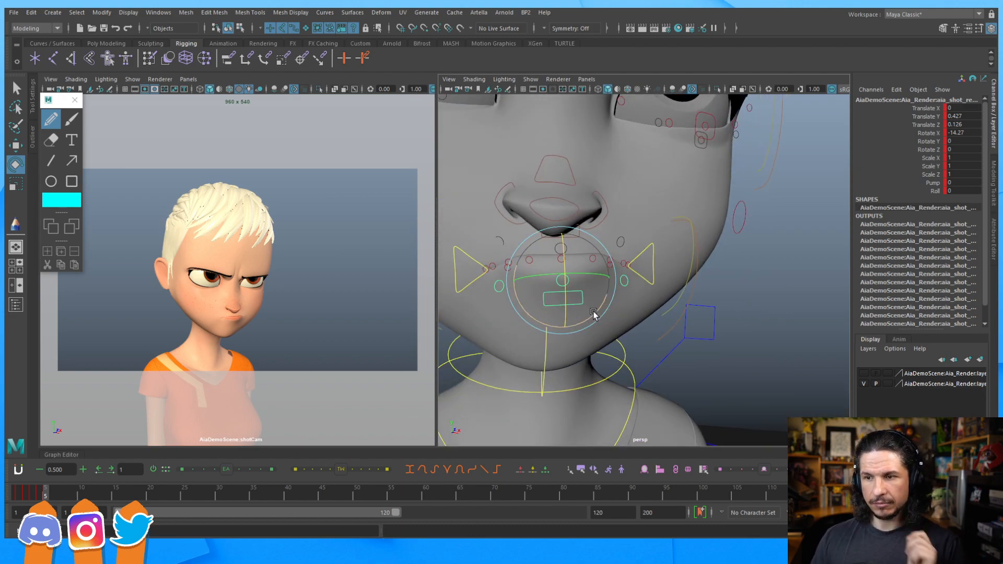
left_click(472, 257)
key("w")
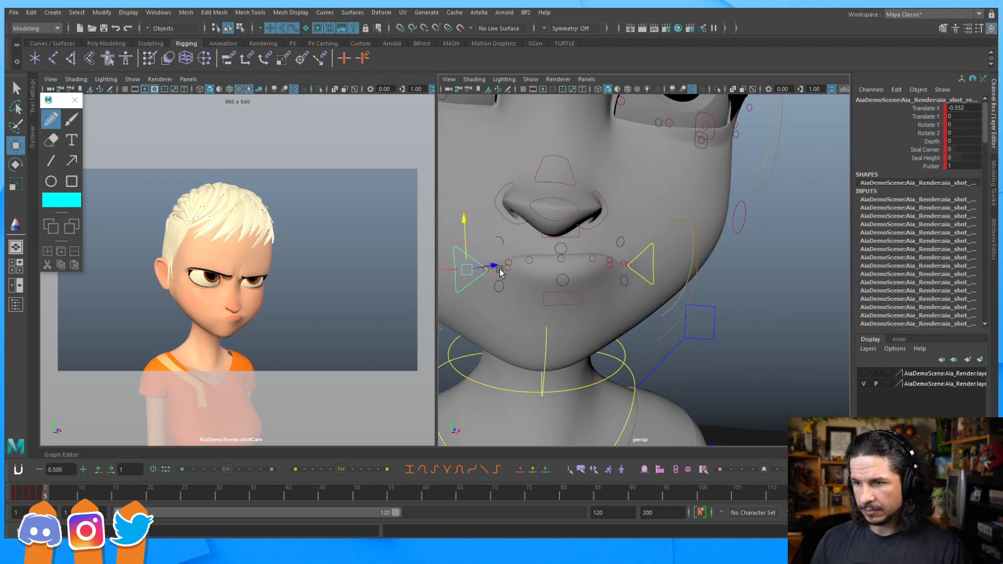
left_click_drag(491, 242, 532, 288, "alt")
left_click_drag(669, 275, 630, 271, "alt")
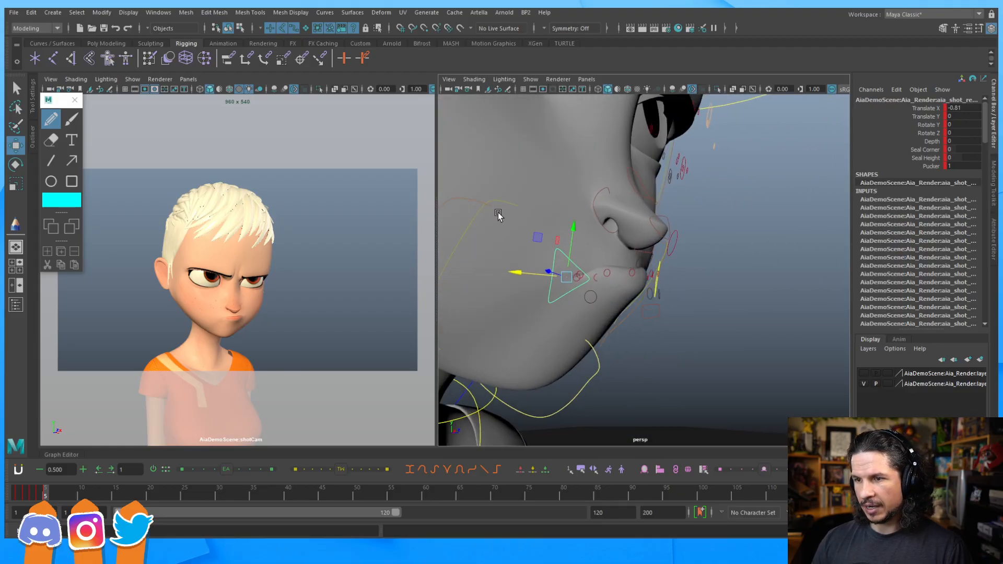
Step: Raise the overall mouth control to a Translate Y of about 0.992 and key it
left_click(553, 201)
left_click(510, 201)
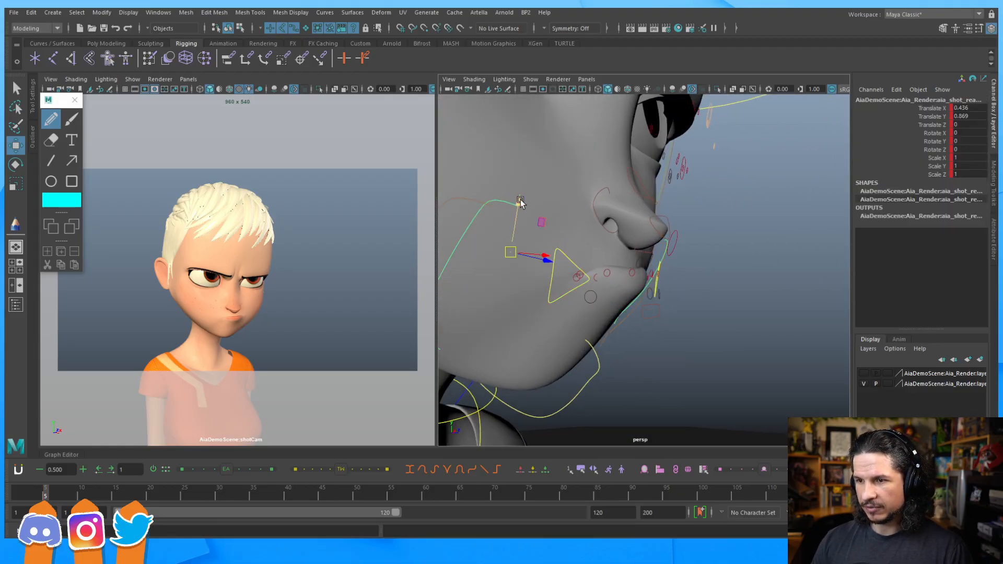
left_click_drag(518, 205, 519, 199)
key("s")
left_click_drag(553, 257, 656, 291)
key("s")
key("ctrl+z")
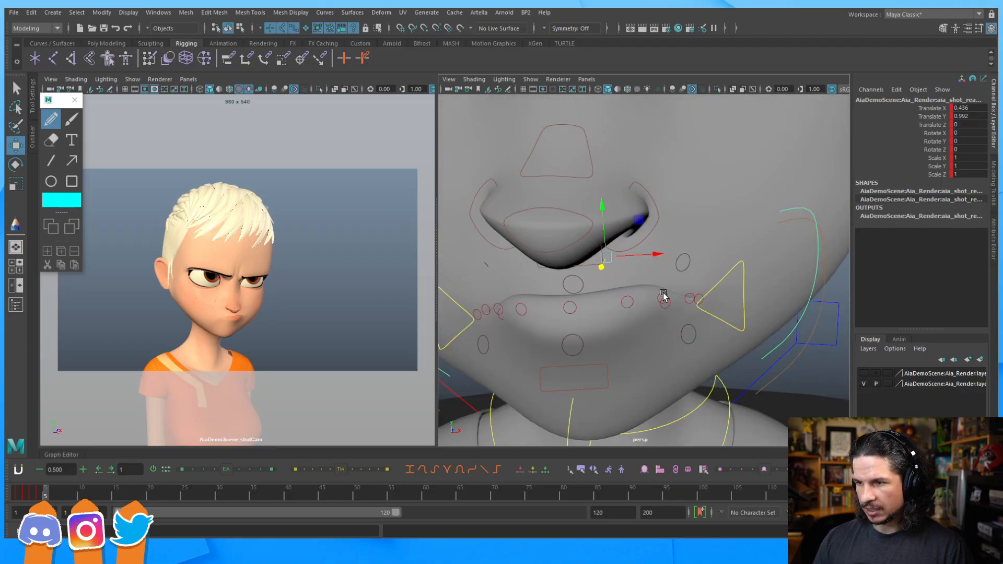
Step: Adjust the small lower and upper lip controls near the character's left mouth corner, lowering the upper one to a Translate Y of about -0.124
left_click(665, 300)
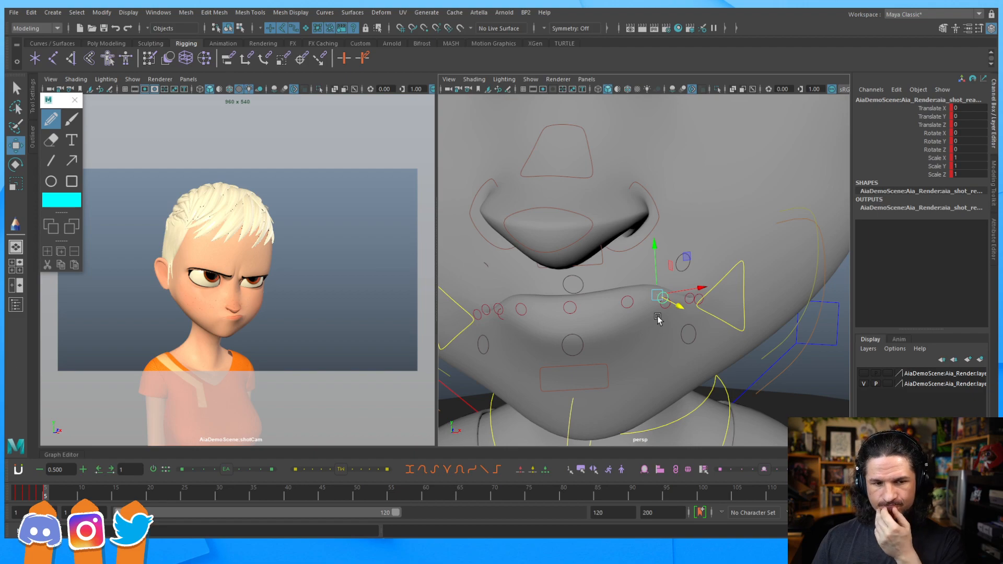
left_click_drag(666, 312, 664, 268)
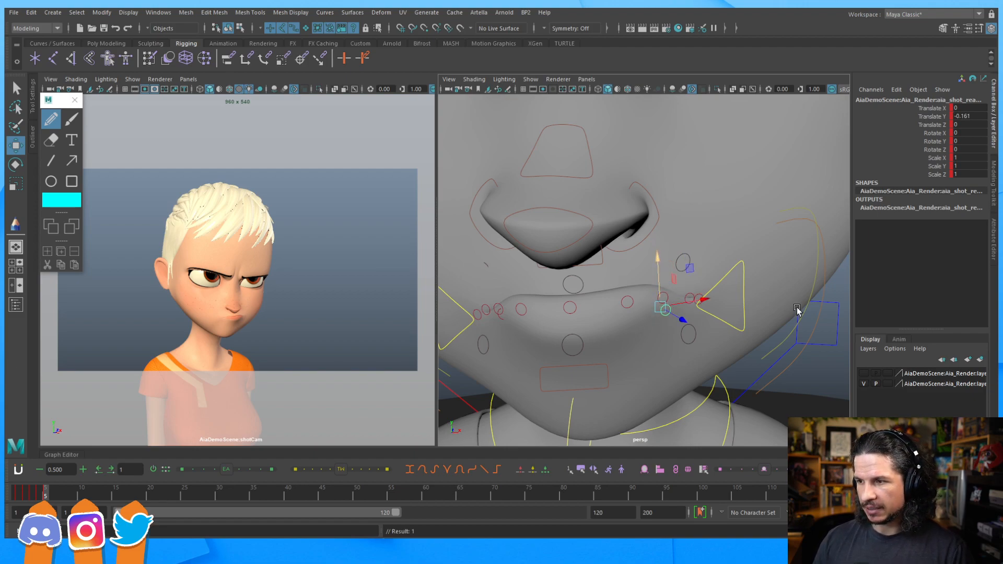
left_click(665, 289)
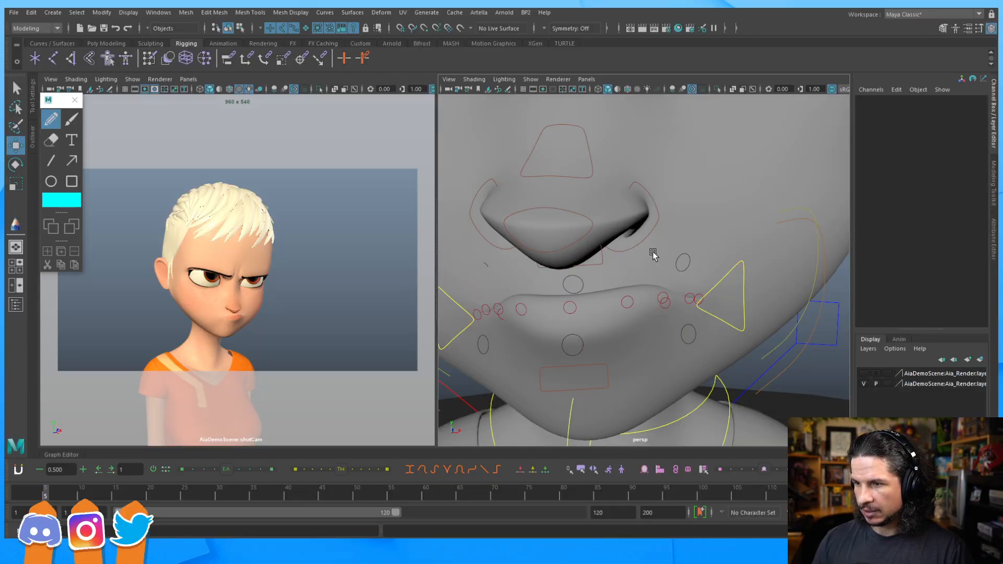
left_click(664, 302)
left_click_drag(656, 244, 657, 252)
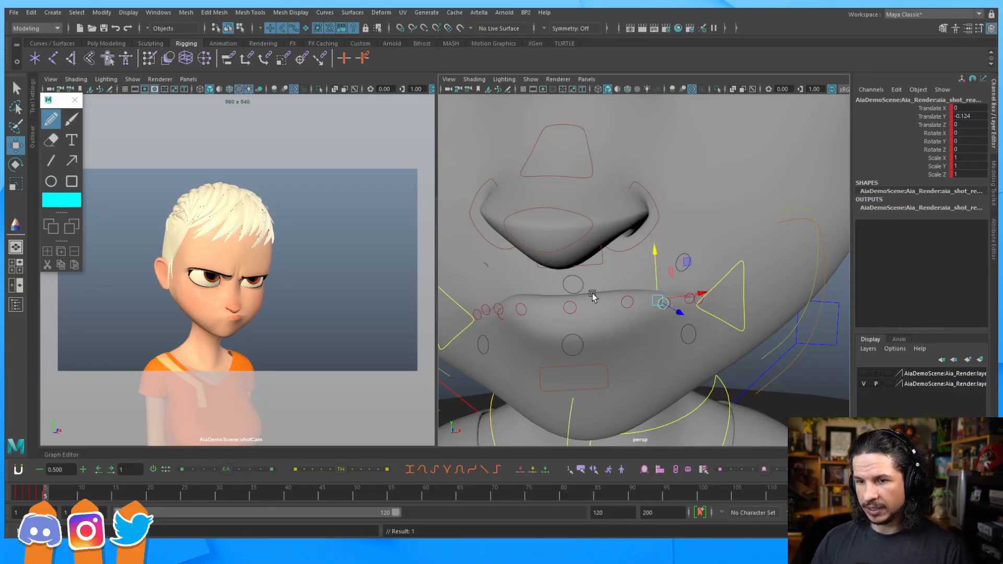
Step: Raise the middle upper lip control to a Translate Y of about 0.077 and the one toward the character's right to about 0.093
left_click_drag(591, 296, 629, 280, "alt")
left_click(621, 282)
left_click_drag(618, 244, 618, 242)
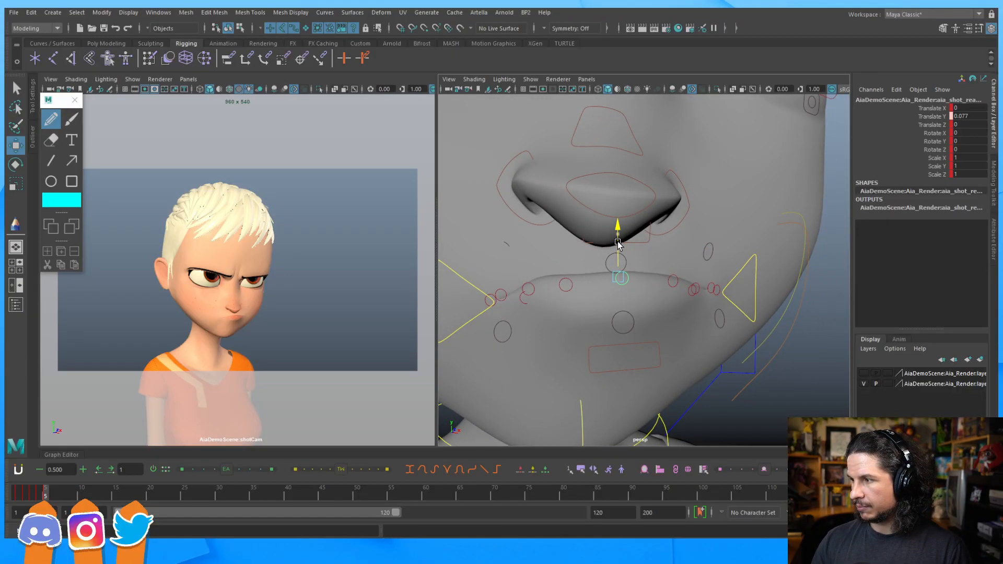
left_click_drag(618, 243, 653, 313)
left_click_drag(609, 247, 609, 250)
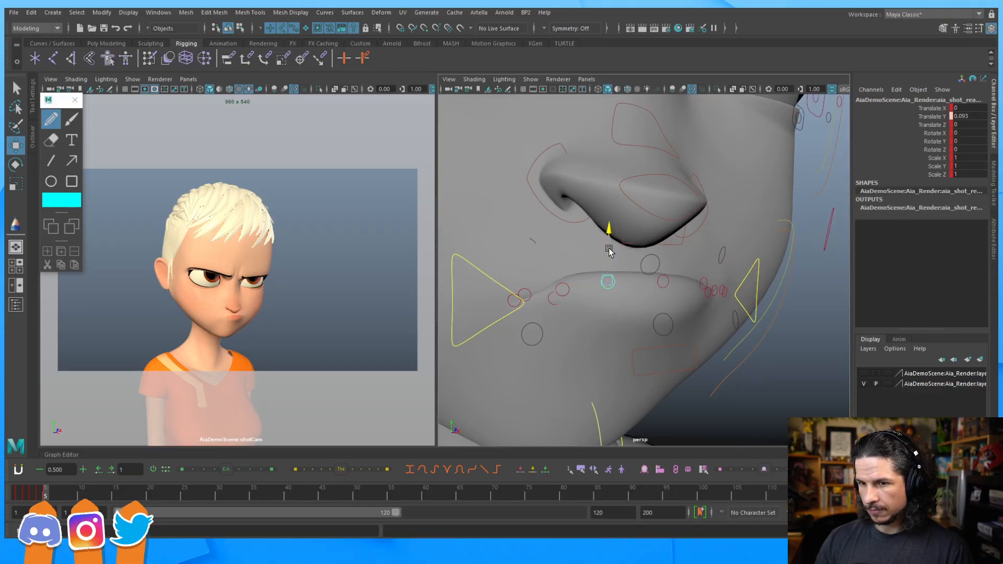
Step: Set the character's right mouth corner to a Translate X of about -0.674 and the main lower lip control to a Translate Y of about 0.357
left_click_drag(609, 253, 783, 311)
left_click(561, 295)
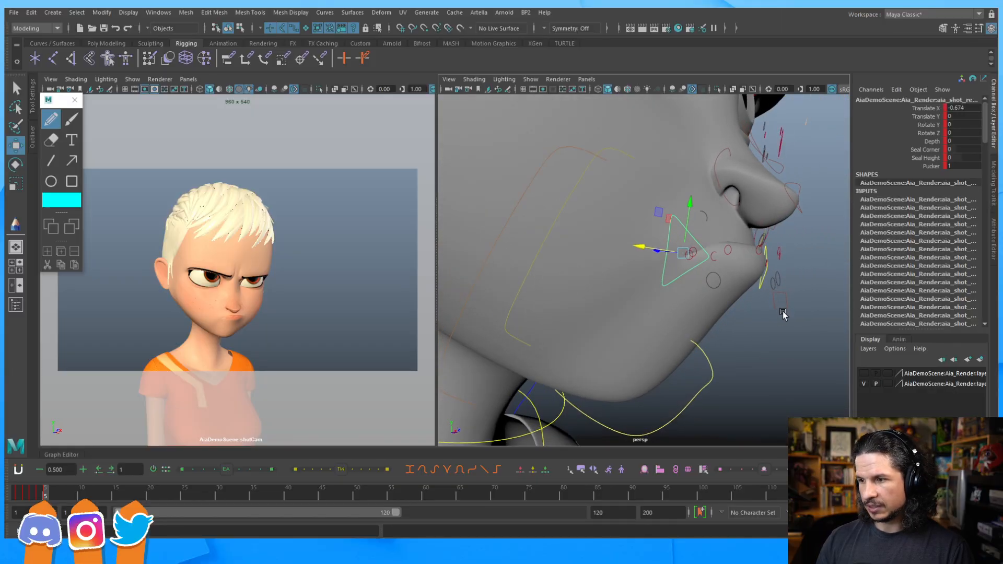
left_click(777, 303)
mouse_move(809, 240)
left_mouse_down()
mouse_move(803, 247)
mouse_move(809, 236)
left_mouse_up()
Step: Try a Pump of about 6.2 and a Roll of about 6 on the main lower lip control
left_click(921, 184)
middle_click_drag(796, 234, 830, 235)
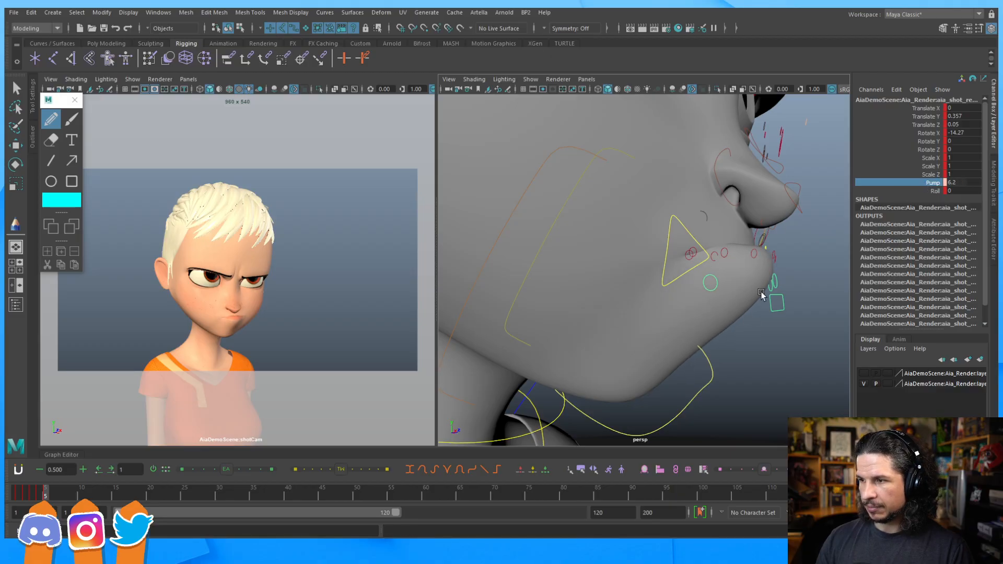
left_click(934, 191)
key("ctrl+z")
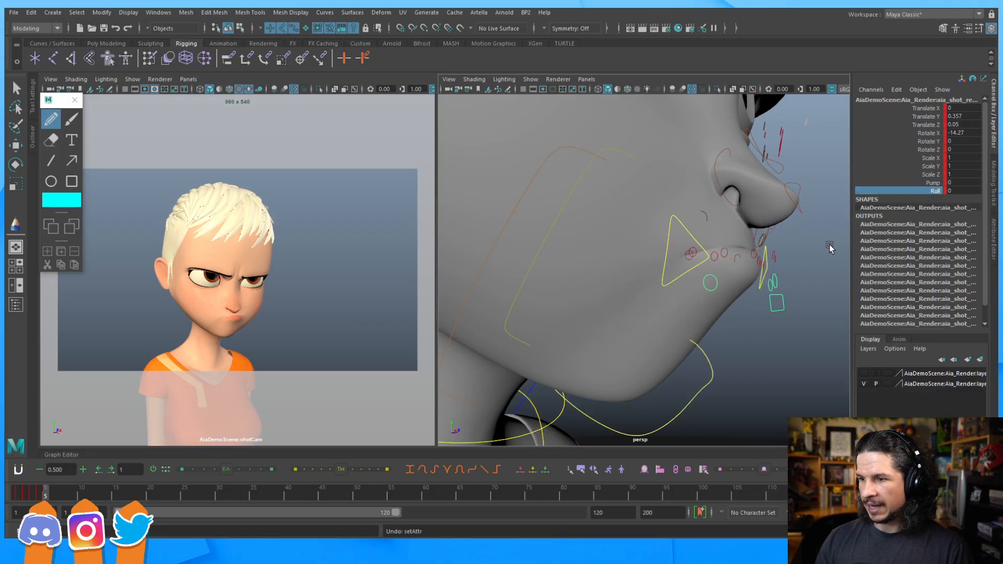
middle_click_drag(858, 243, 865, 243)
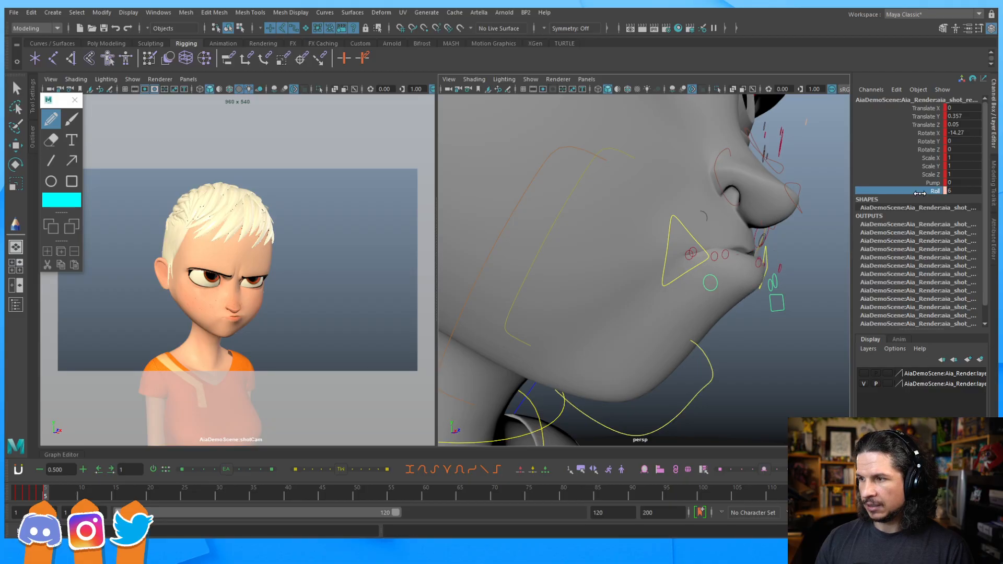
key("ctrl+z")
Step: Try other Pump amounts and a Roll of about 1.5 on the main lower lip control, checking the mouth in profile
left_click(932, 183)
middle_click_drag(806, 252, 770, 259)
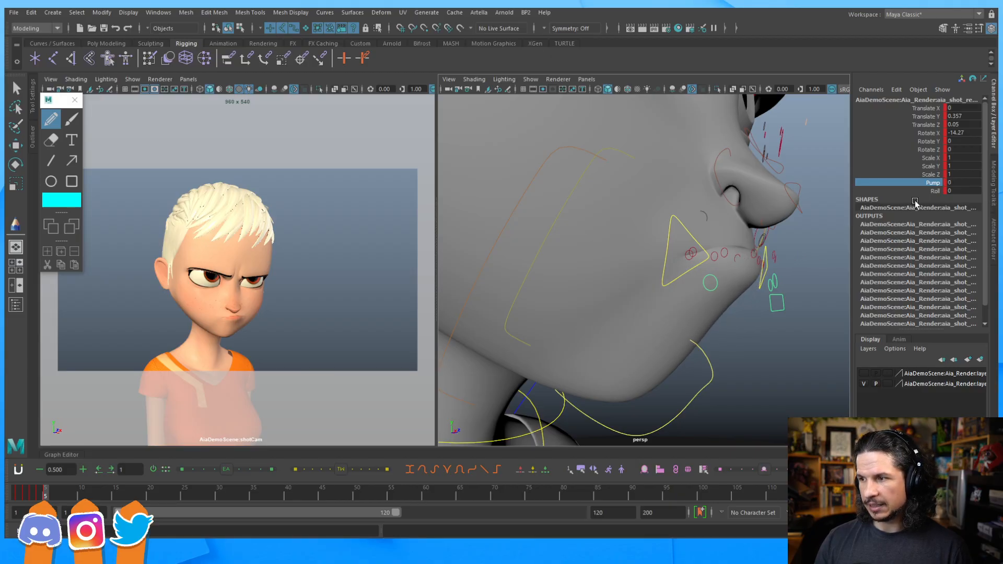
left_click(935, 191)
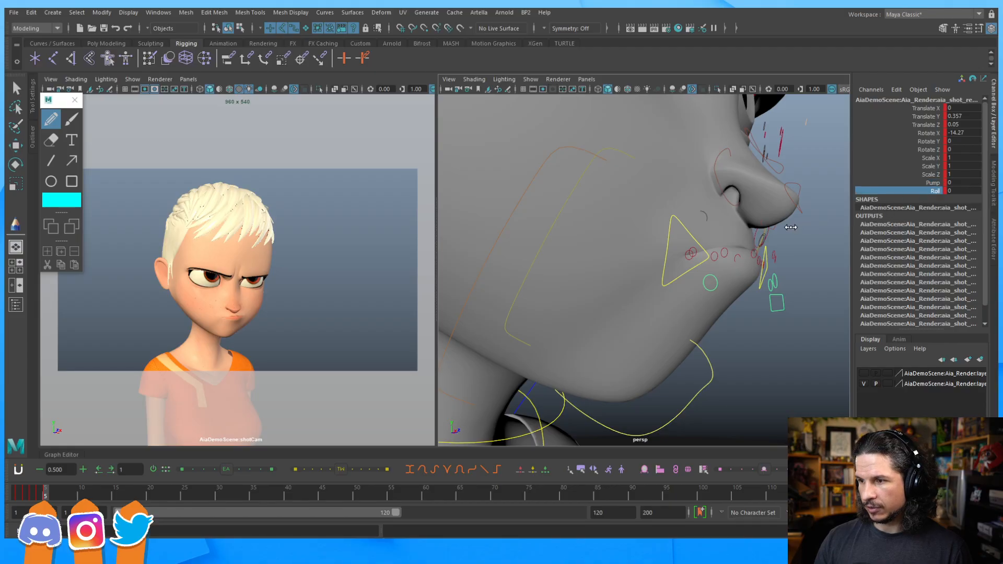
middle_click_drag(774, 230, 826, 243)
right_click_drag(765, 292, 712, 280, "alt")
left_click_drag(712, 280, 711, 282, "alt")
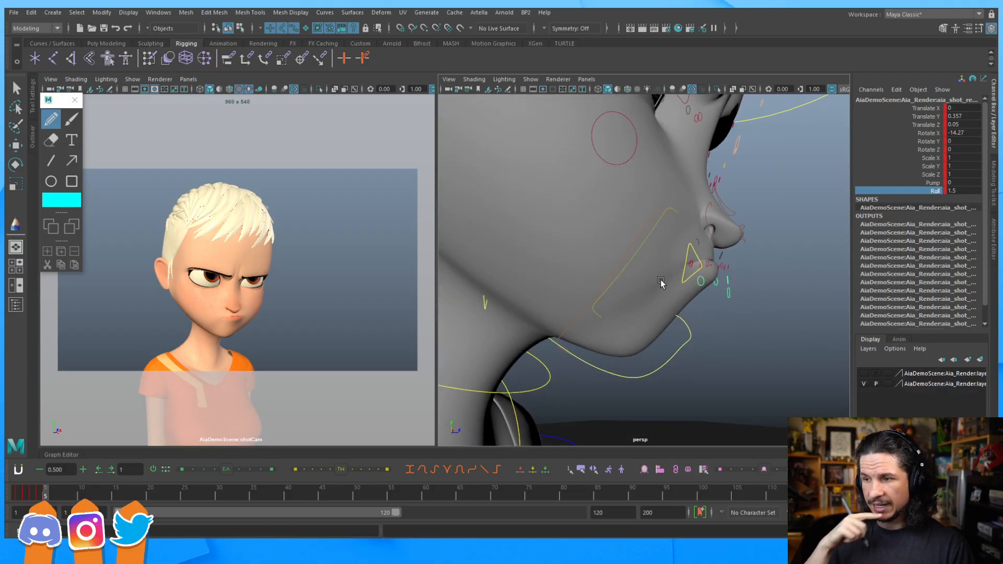
key("ctrl+z")
Step: Set the main lower lip control's Pump to about 3.6 and check the mouth from the side and front
left_click(933, 182)
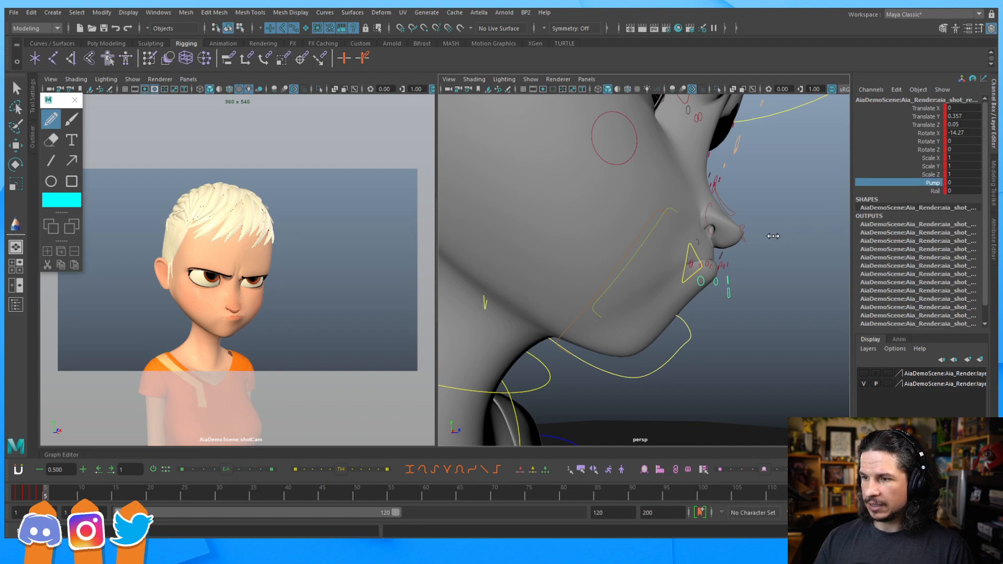
middle_click_drag(791, 238, 796, 240)
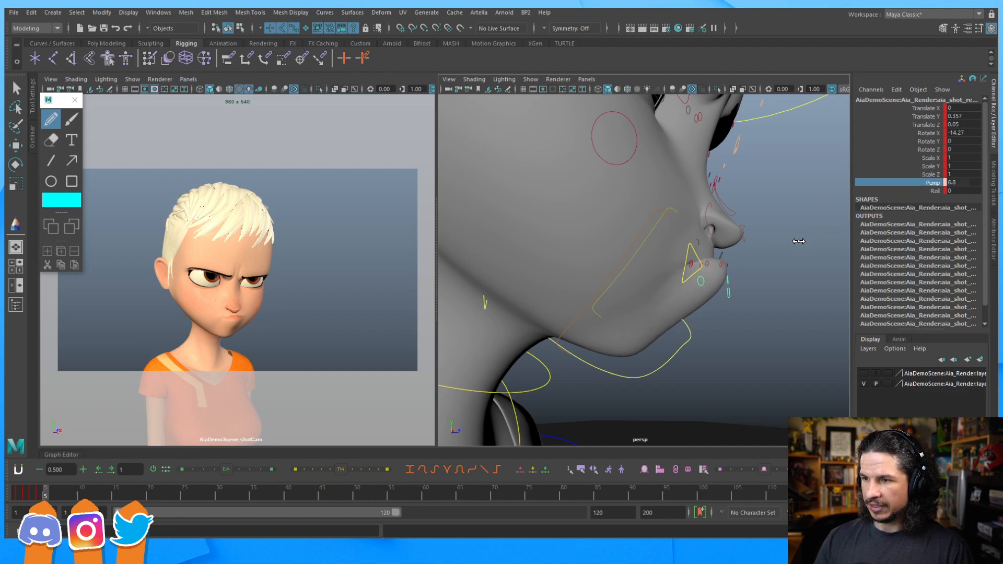
key("ctrl+z")
mouse_move(772, 251)
middle_mouse_down()
mouse_move(799, 250)
mouse_move(785, 257)
middle_mouse_up()
left_click_drag(777, 235, 714, 280, "alt")
right_click_drag(715, 280, 627, 281, "alt")
middle_click_drag(626, 282, 598, 297, "alt")
left_click_drag(598, 297, 632, 277, "alt")
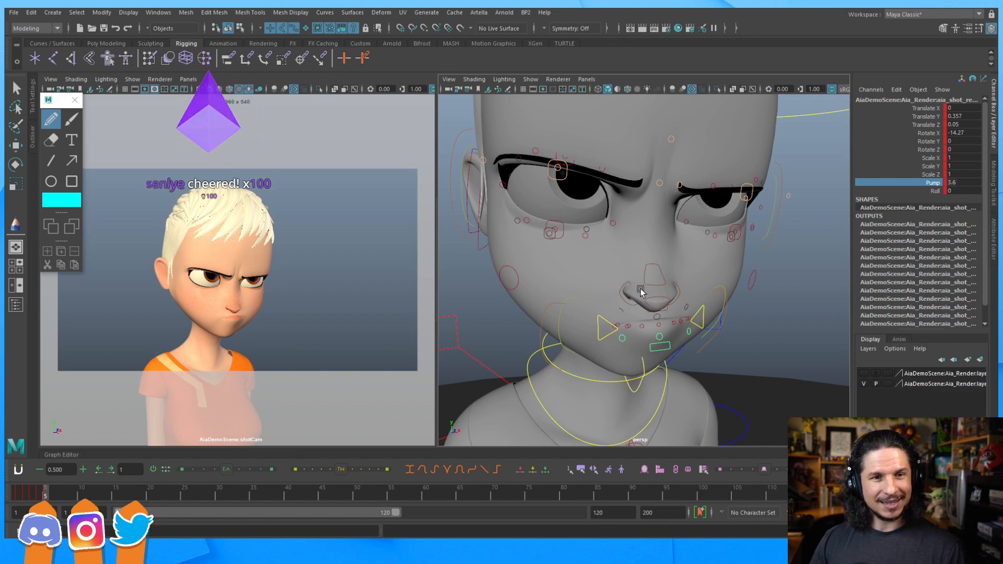
left_click_drag(651, 250, 630, 276, "alt")
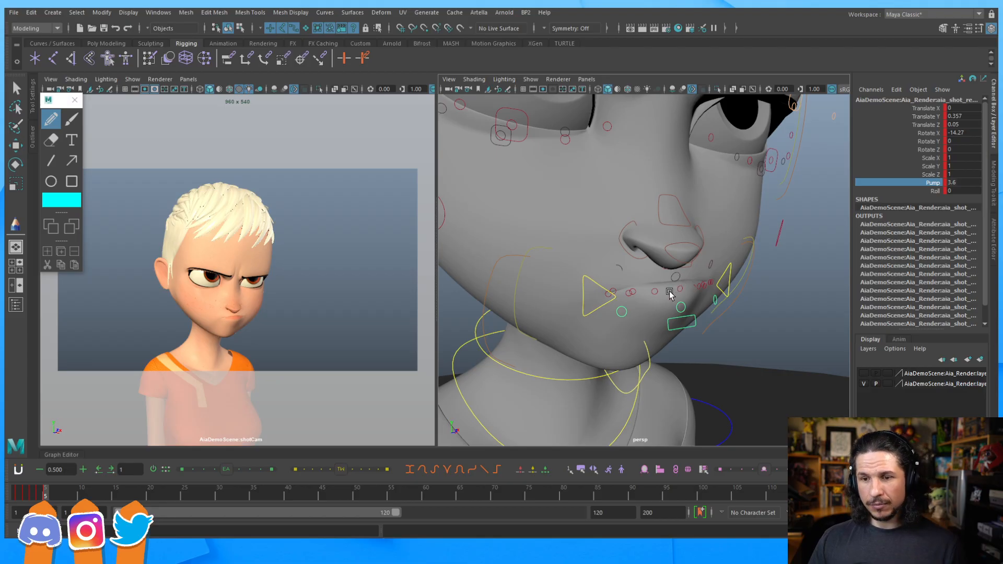
left_click_drag(688, 247, 665, 273, "alt")
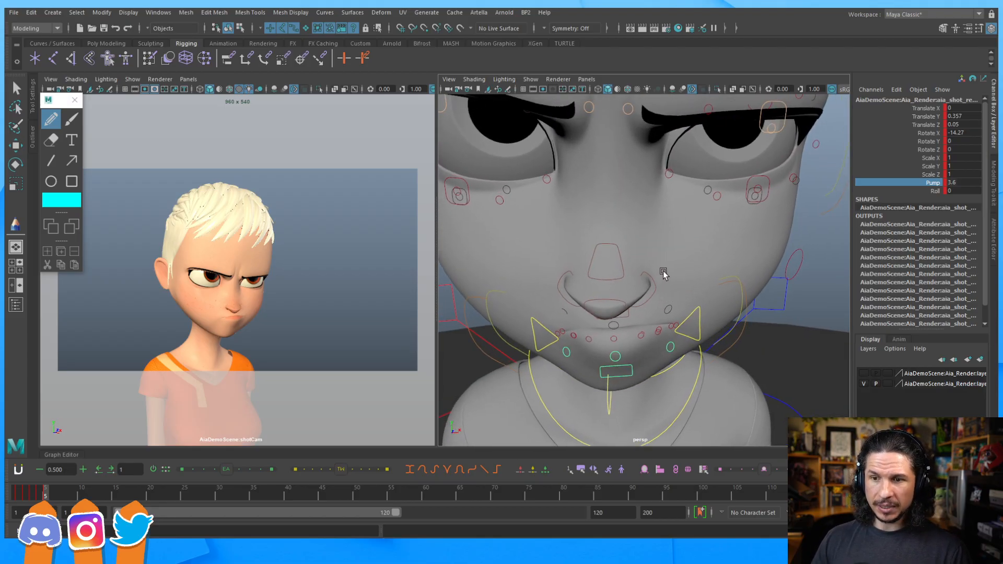
Step: Select all of the character's controls and key the whole pose at frame 6
right_click_drag(663, 271, 551, 224, "alt")
left_click_drag(552, 225, 585, 234, "alt")
left_click_drag(806, 163, 484, 379)
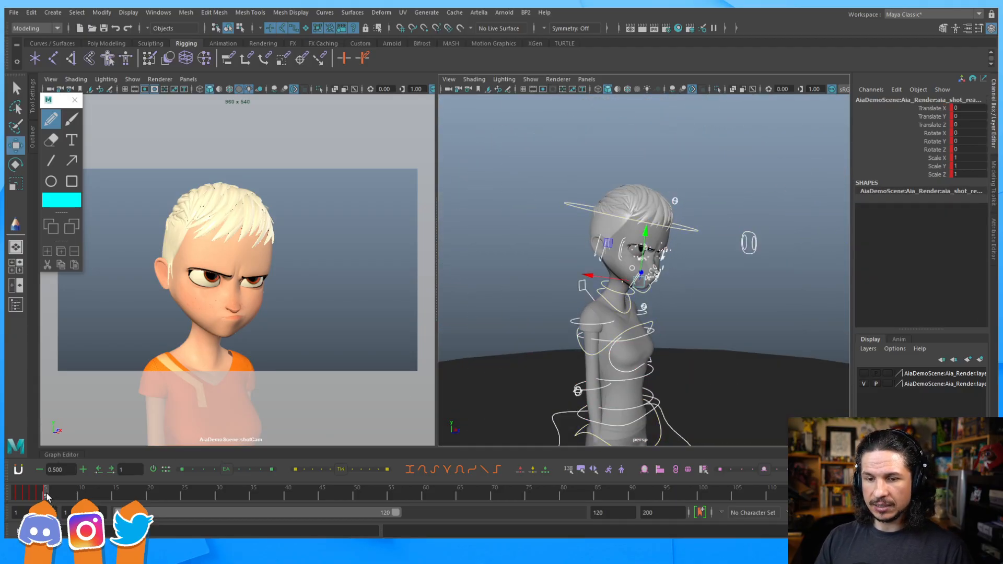
left_click(53, 496)
key("s")
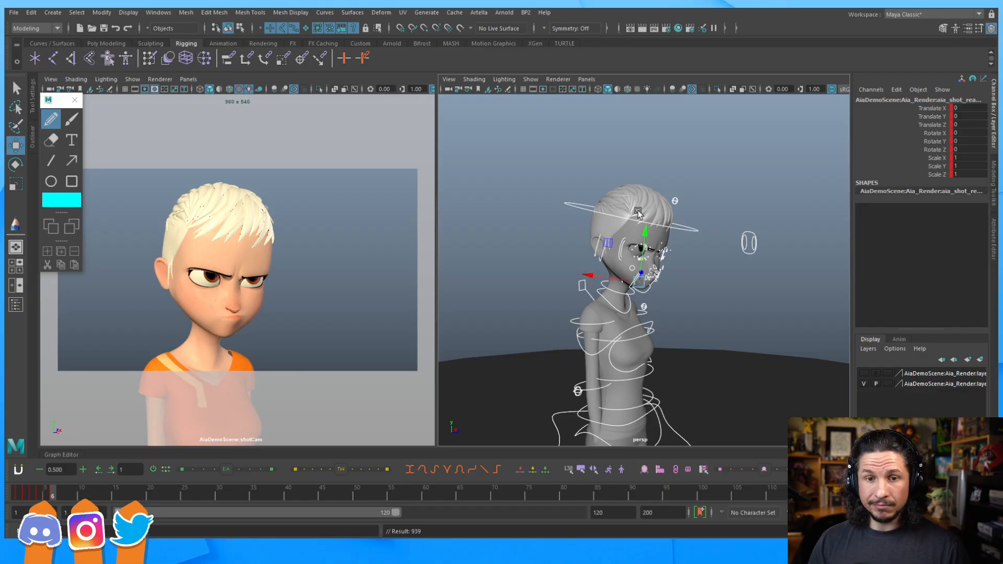
Step: Rotate the main nose control to a Rotate Z of about 3.966
scroll(647, 282, "up", 5)
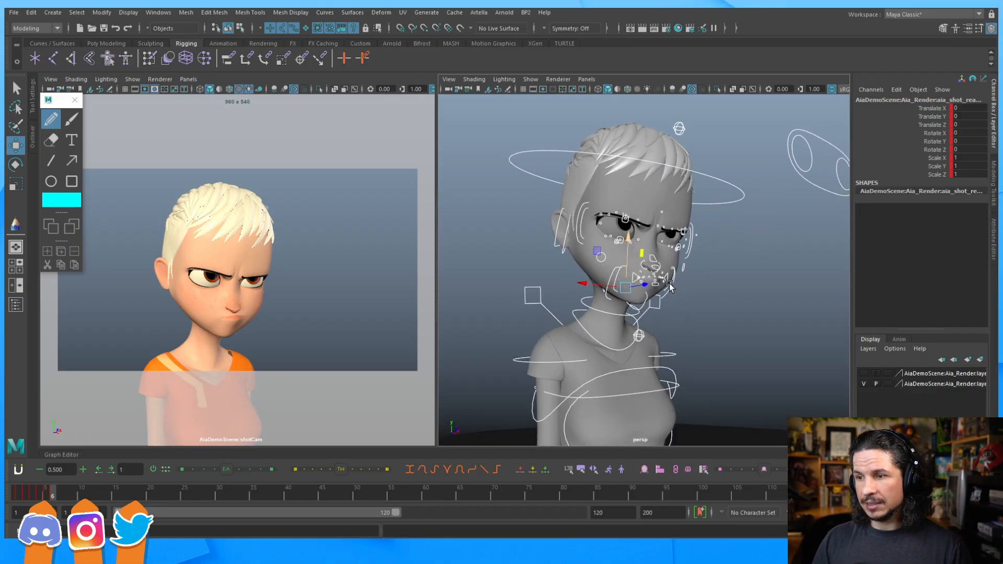
left_click_drag(670, 286, 647, 246, "alt")
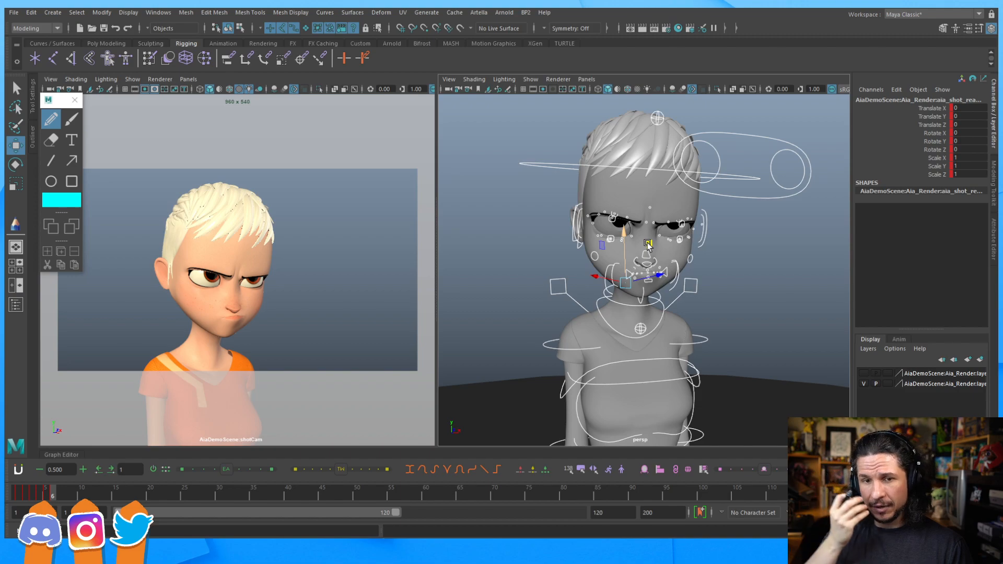
middle_click_drag(634, 264, 636, 229, "alt")
right_click_drag(637, 229, 834, 228, "alt")
middle_click_drag(794, 225, 739, 294, "alt")
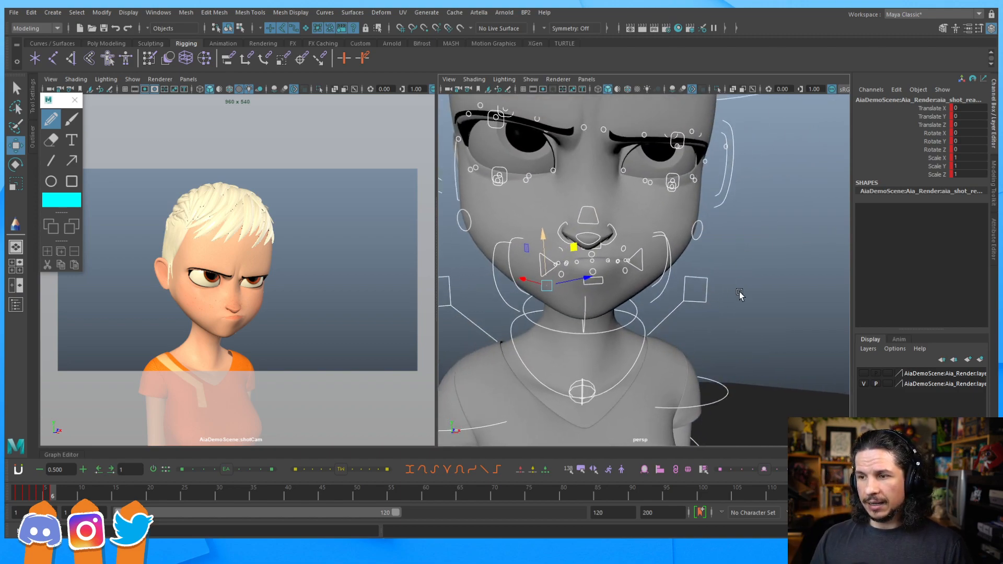
right_click_drag(617, 251, 674, 246, "alt")
left_click(577, 189)
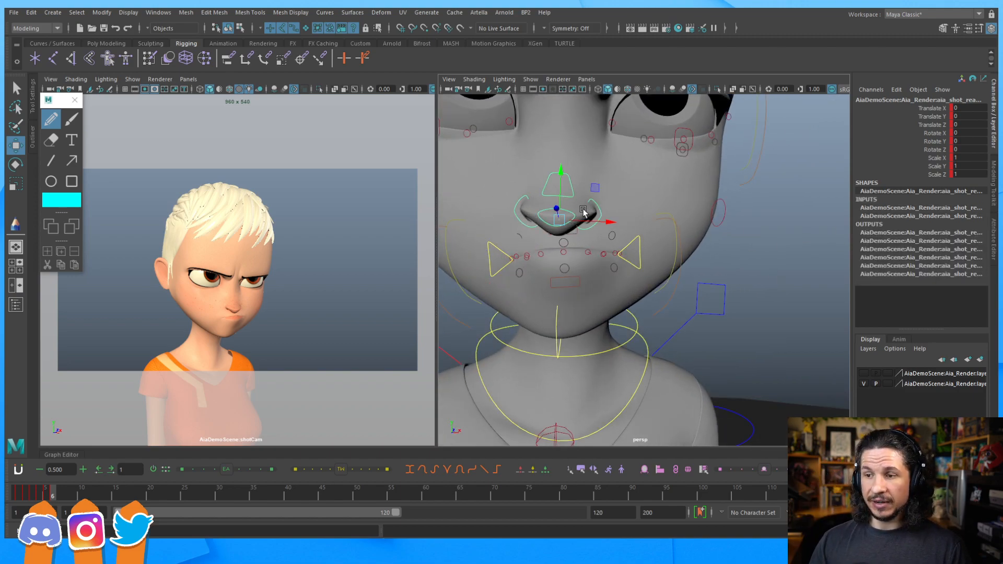
key("e")
left_click_drag(603, 238, 543, 262)
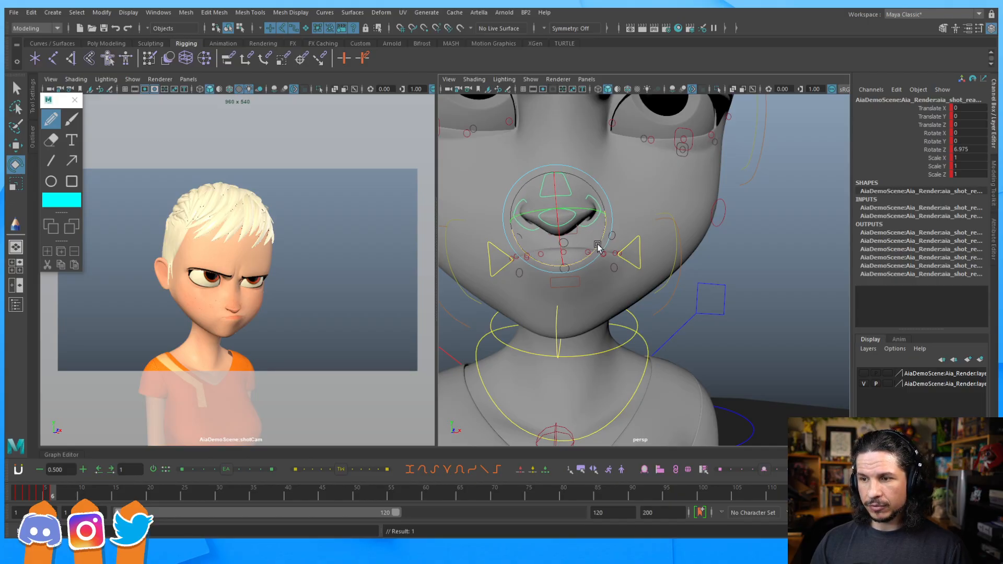
left_click_drag(597, 245, 608, 221)
key("w")
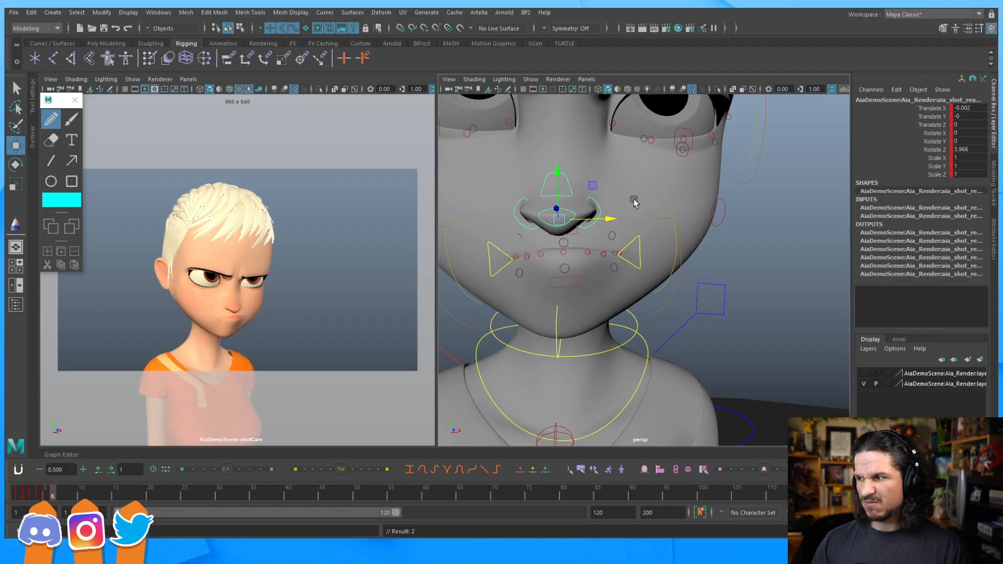
left_click(638, 207)
Step: Flare the nostrils, moving the character's left one to about 0.301 X and 0.148 Y and the right one to about 0.227 X and 0.1 Y
left_click(595, 212)
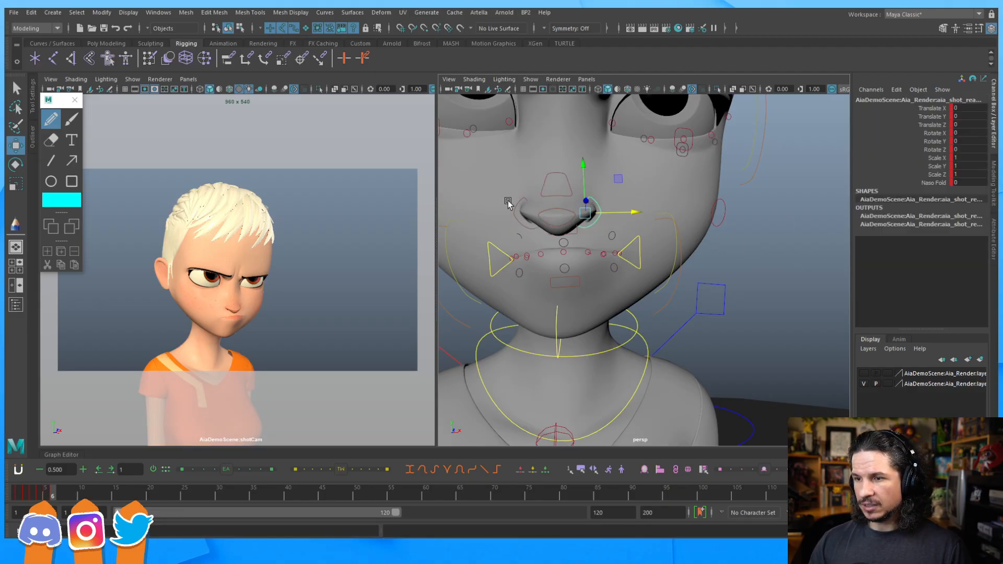
left_click(520, 202, "shift")
left_click_drag(503, 180, 497, 178)
left_click(605, 206)
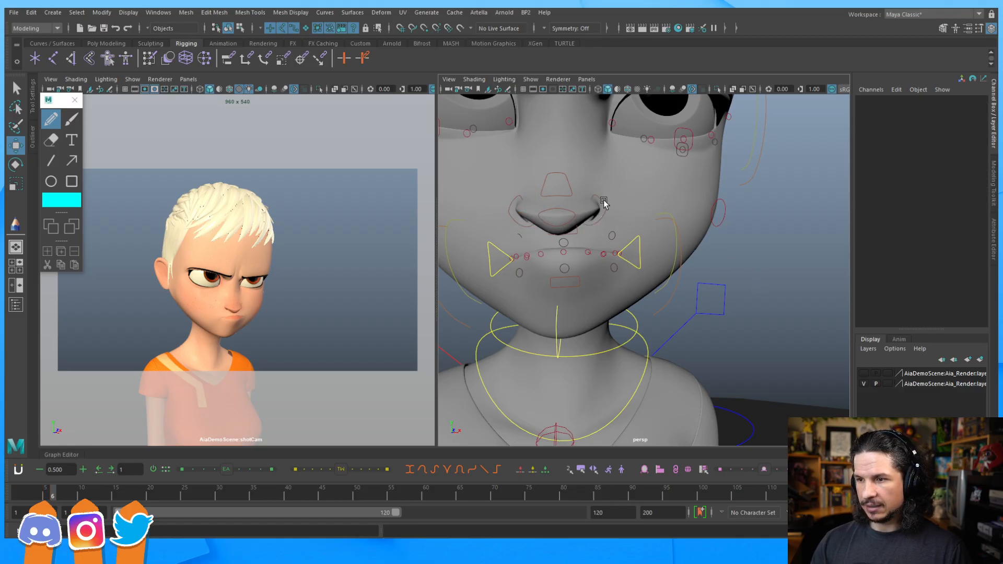
left_click_drag(625, 176, 628, 176)
Step: Set the Naso Fold to about 0.89 on the character's left nostril control and about 0.33 on the right one
left_click(876, 183)
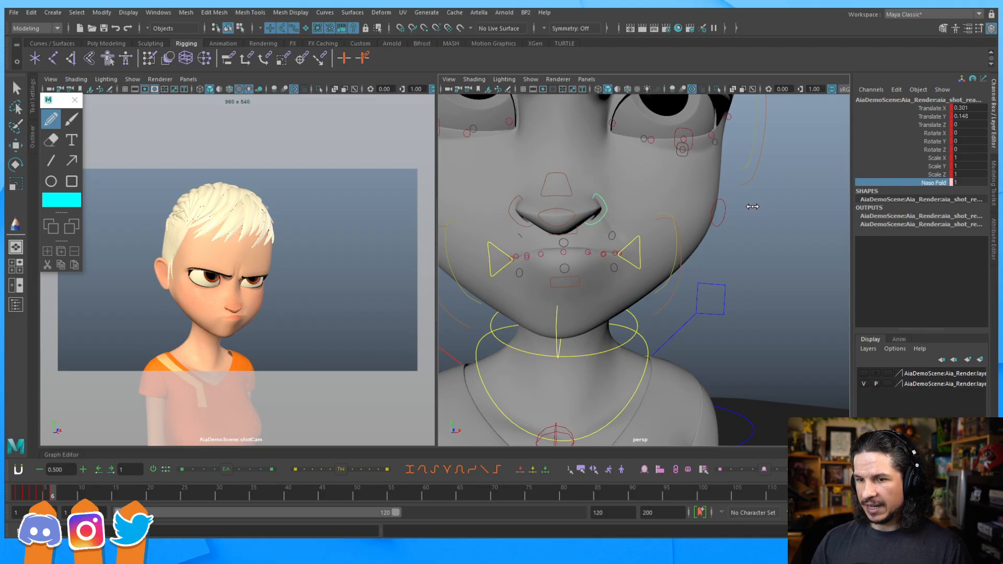
mouse_move(743, 211)
middle_mouse_down()
mouse_move(786, 210)
mouse_move(745, 225)
middle_mouse_up()
left_click_drag(753, 241, 768, 242, "alt")
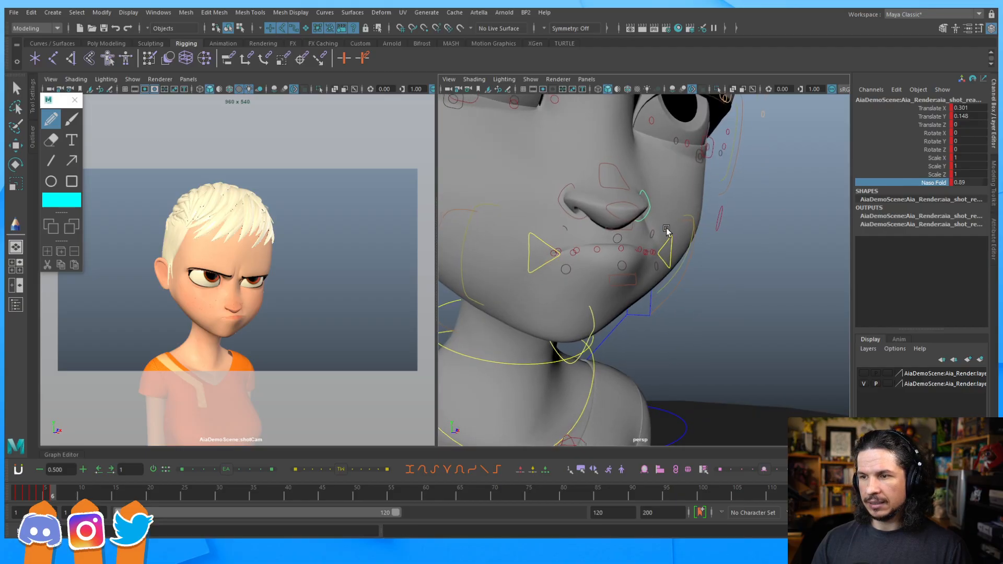
left_click(565, 209)
left_click(926, 184)
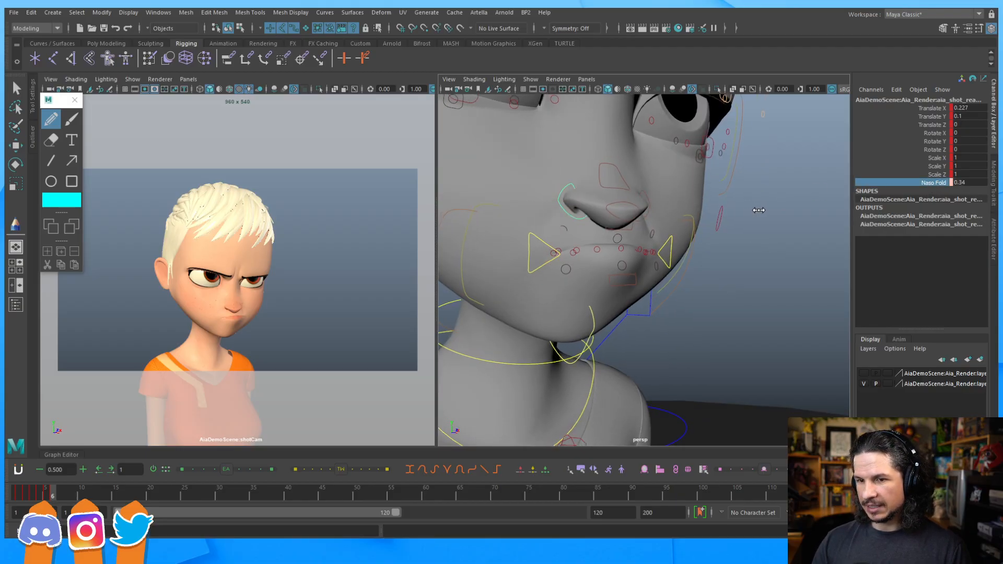
middle_click_drag(759, 211, 753, 213)
left_click_drag(695, 250, 734, 240, "alt")
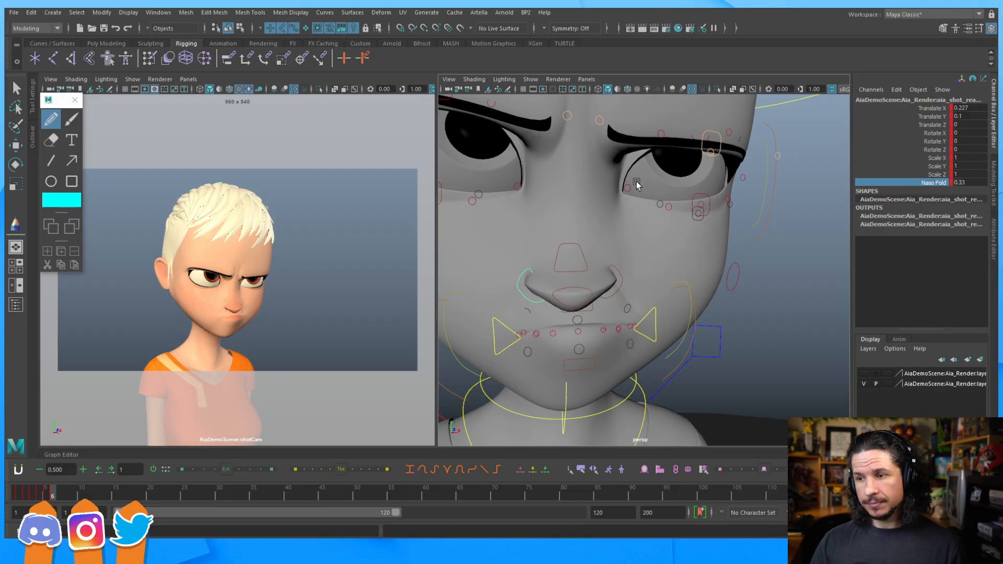
Step: Turn on Wireframe on Shaded in the perspective view to show the face's mesh
scroll(601, 216, "down", 5)
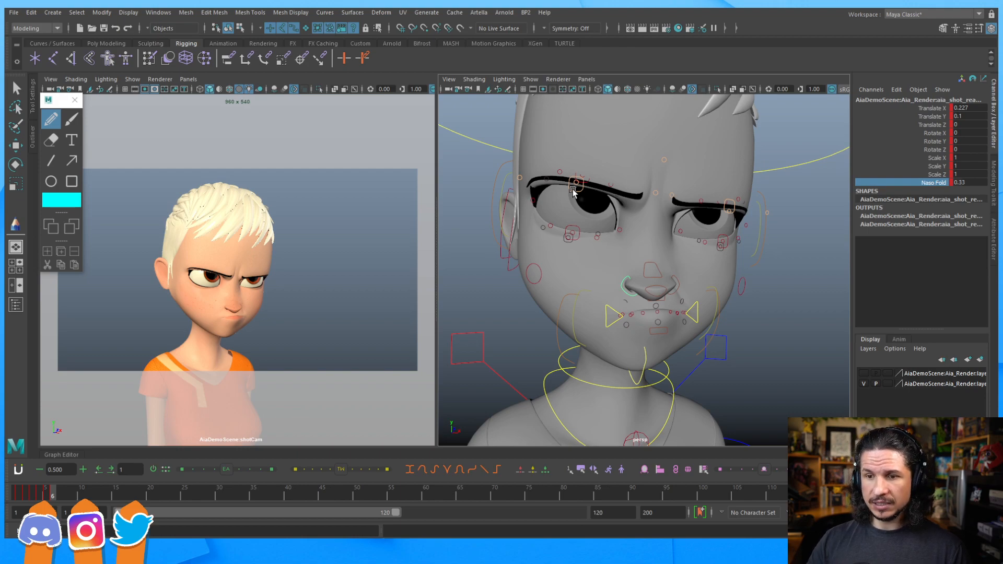
left_click(475, 80)
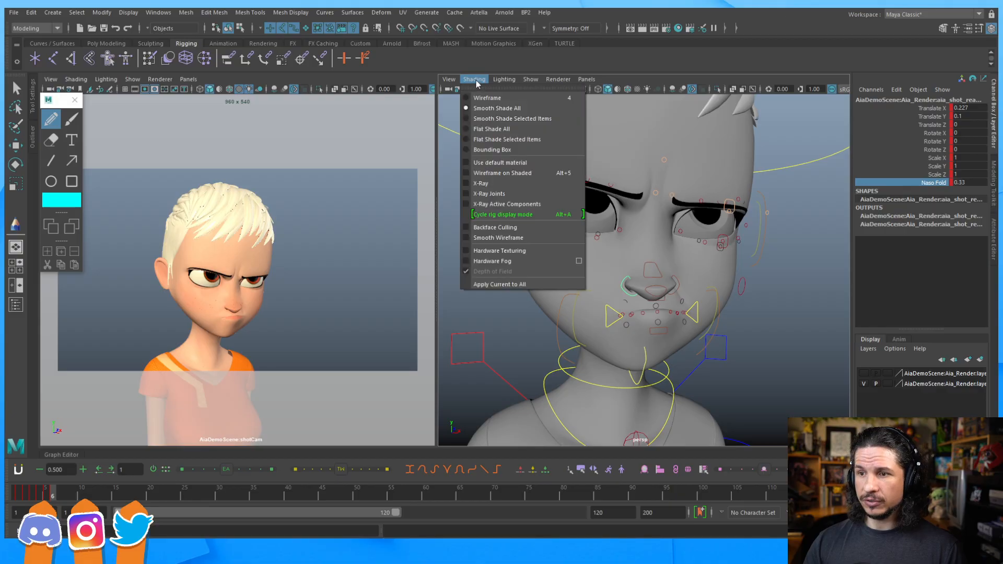
left_click(511, 172)
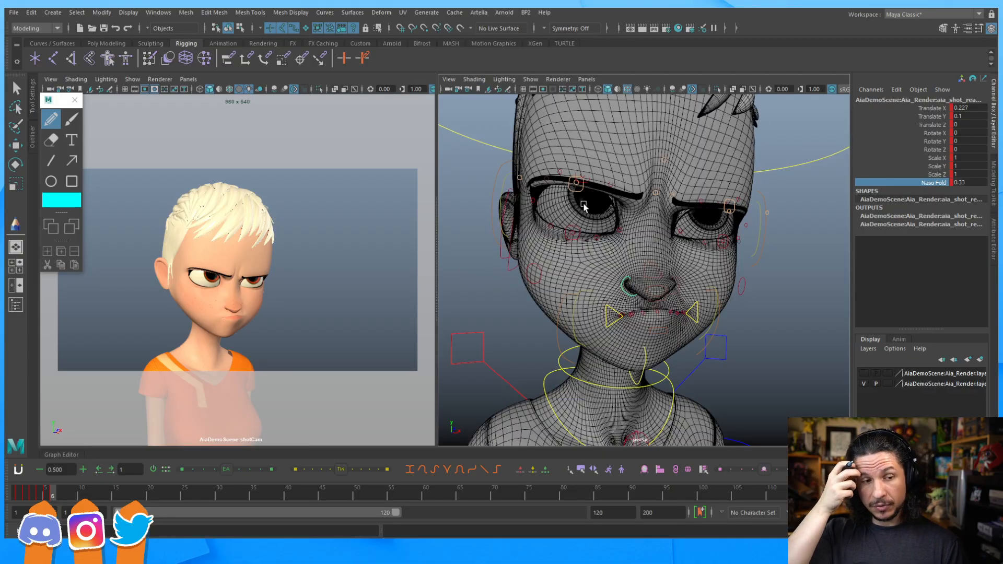
Step: Try moving the cheek control on the character's left up and down to test its mesh deformation, and undo the moves
left_click_drag(701, 223, 666, 268, "alt")
right_click_drag(666, 268, 738, 273, "alt")
middle_click_drag(738, 274, 693, 255, "alt")
left_click_drag(694, 255, 700, 253, "alt")
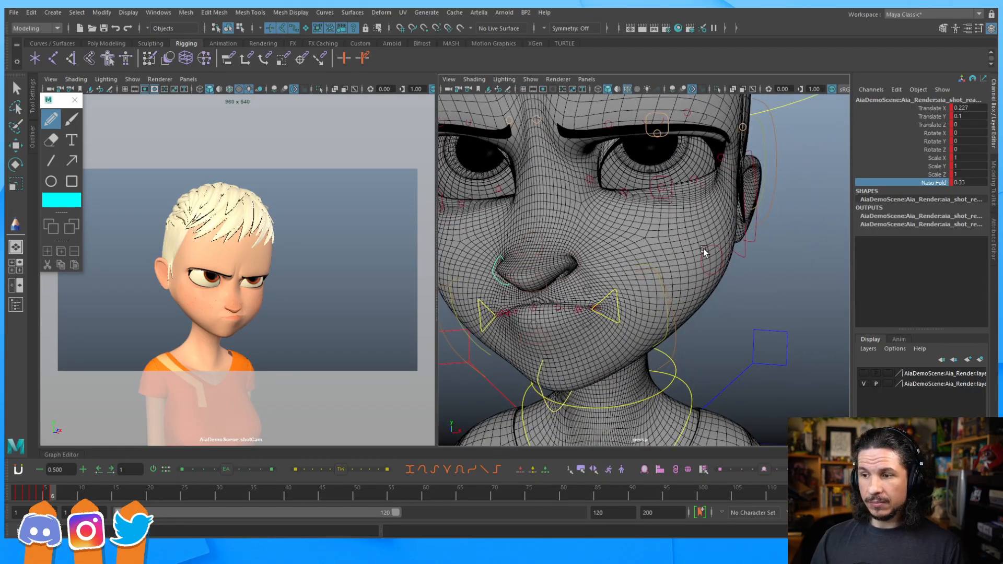
left_click(703, 249)
key("w")
left_click_drag(716, 241, 711, 276)
key("ctrl+z")
key("ctrl+z")
key("ctrl+z")
key("ctrl+z")
key("ctrl+z")
key("ctrl+z")
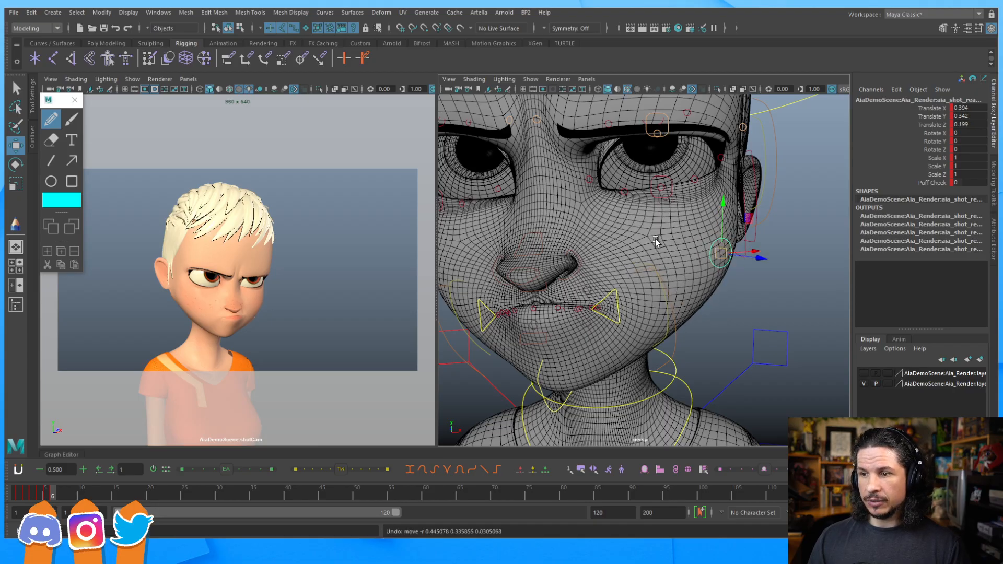
key("ctrl+z")
Step: Try moving the mouth corner control on the character's left vertically, and undo the moves
left_click(616, 289)
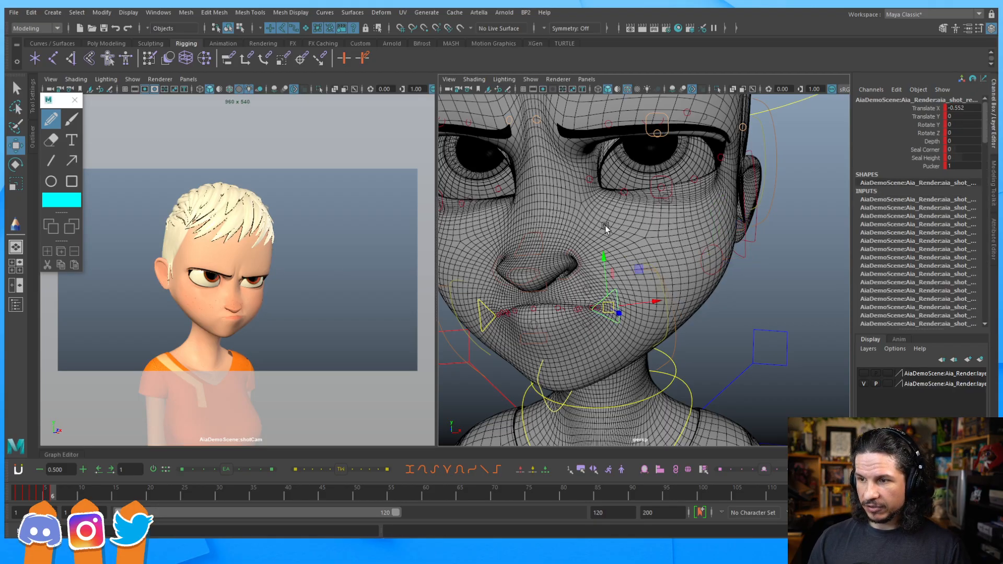
left_click_drag(610, 320, 612, 298)
key("ctrl+z")
key("ctrl+z")
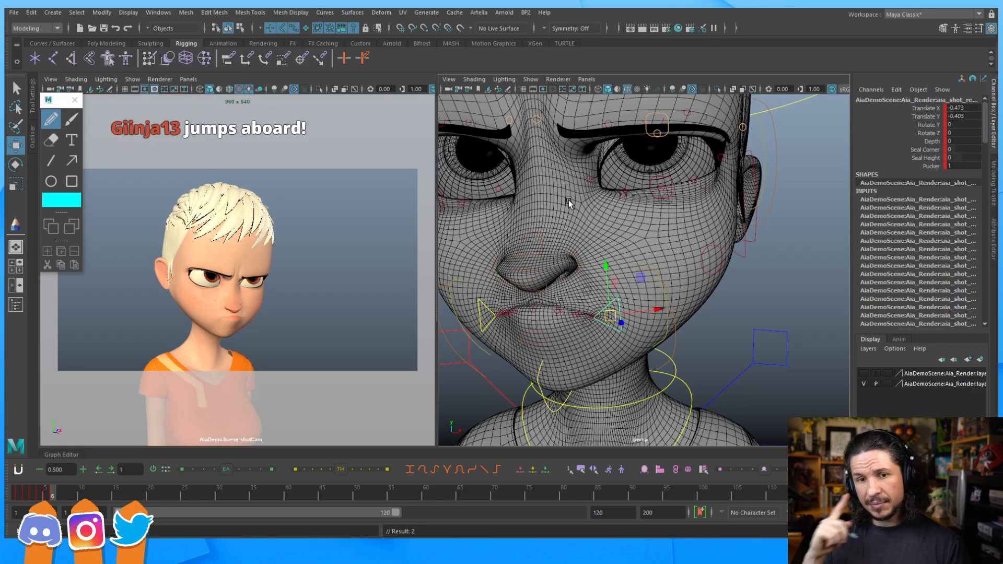
key("ctrl+z")
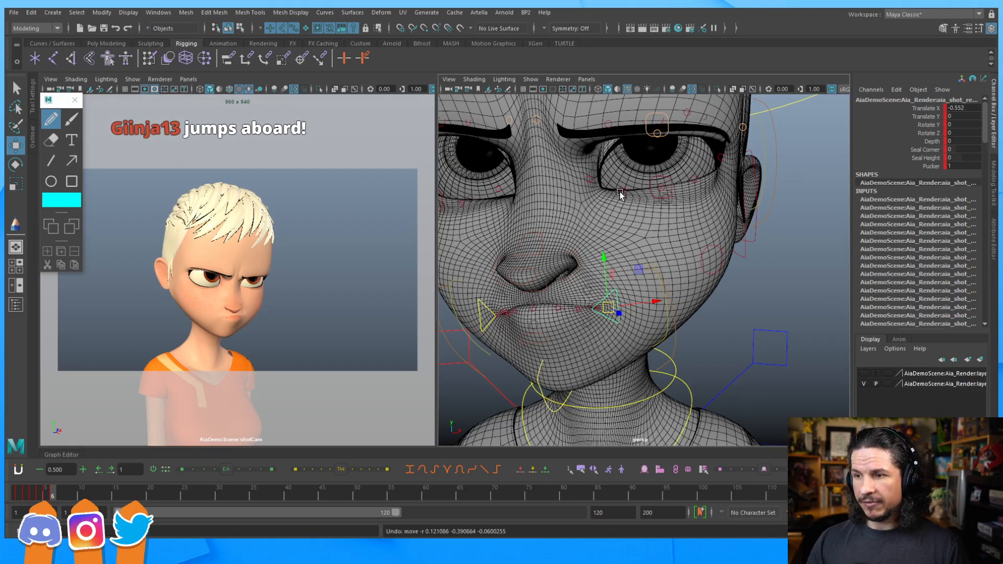
Step: Try raising the lower eyelid control and the cheek control on the character's left, undoing each move
left_click(653, 178)
left_click_drag(662, 163, 663, 154)
key("ctrl+z")
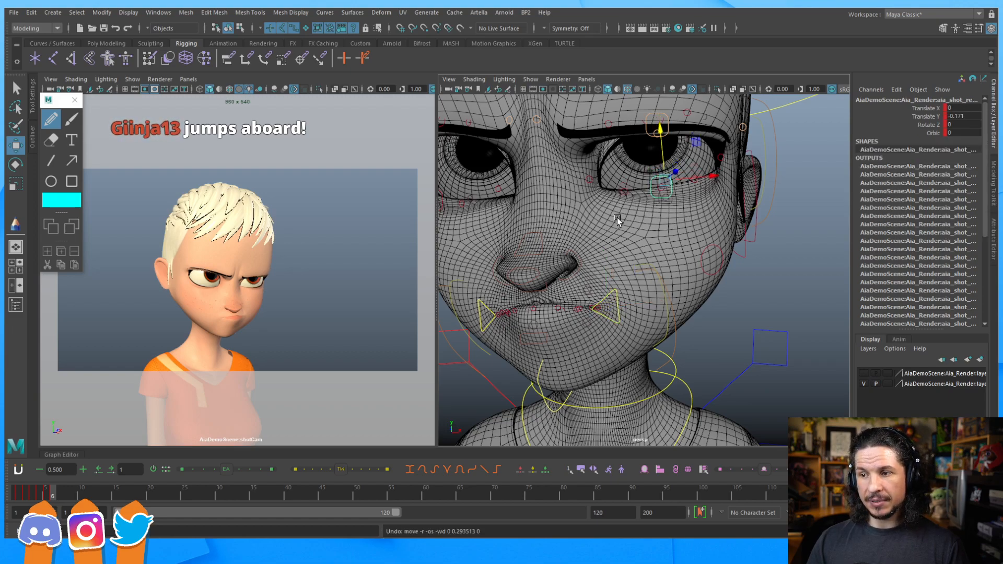
left_click(711, 255)
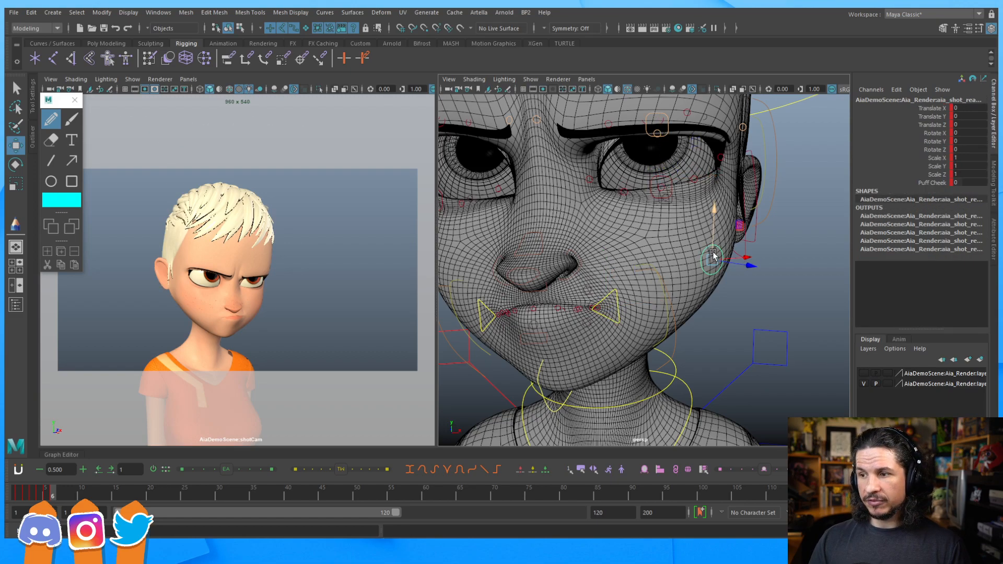
left_click_drag(709, 246, 711, 219)
key("ctrl+z")
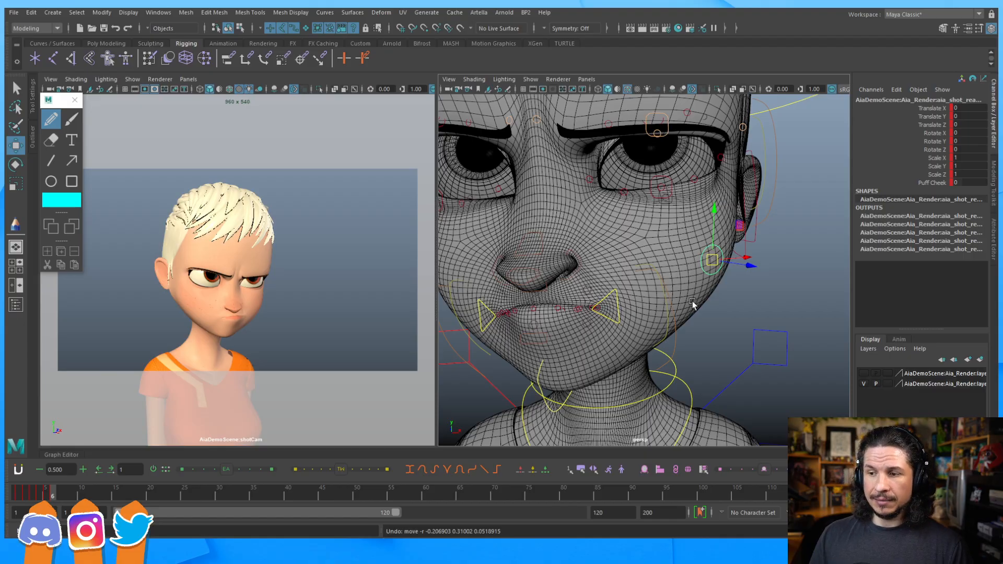
Step: Rotate the jaw control to about -3.036 X, 0.162 Y and 4.185 Z, key its rotation and deselect it
left_click_drag(691, 298, 772, 280, "alt")
right_click_drag(772, 279, 653, 284, "alt")
left_click_drag(653, 285, 611, 333, "alt")
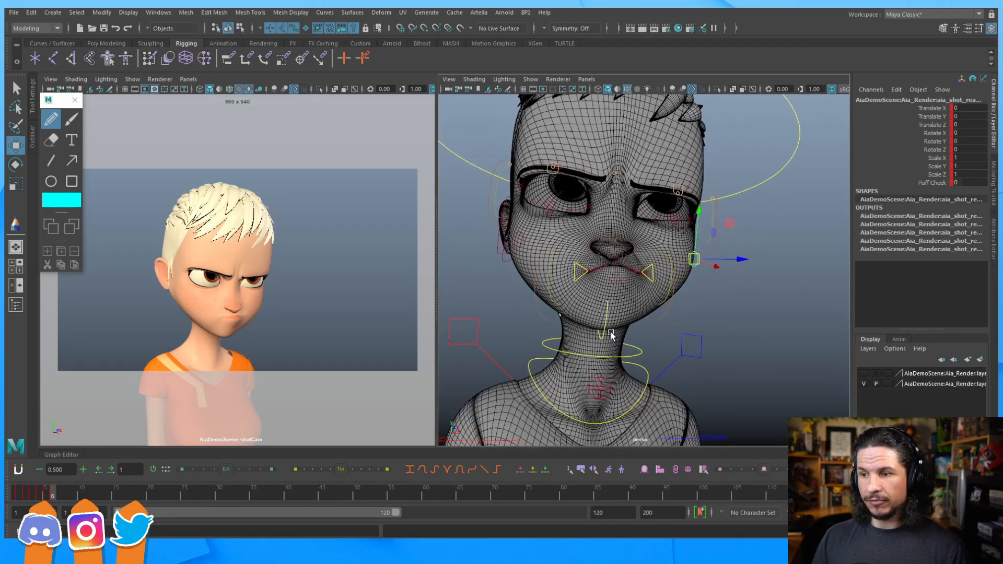
right_click_drag(611, 335, 626, 310, "alt")
left_click(591, 346)
key("e")
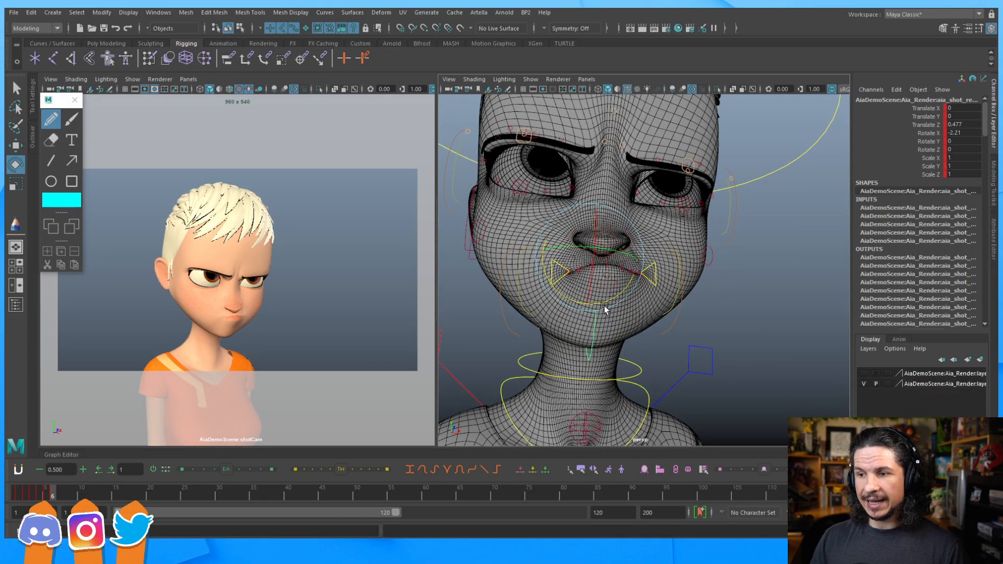
left_click_drag(612, 295, 613, 294)
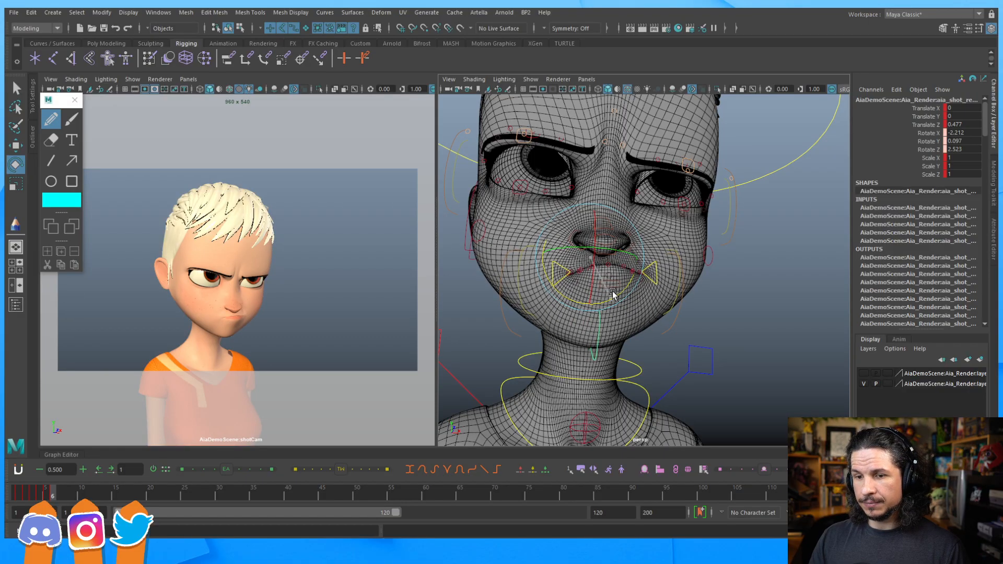
key("3")
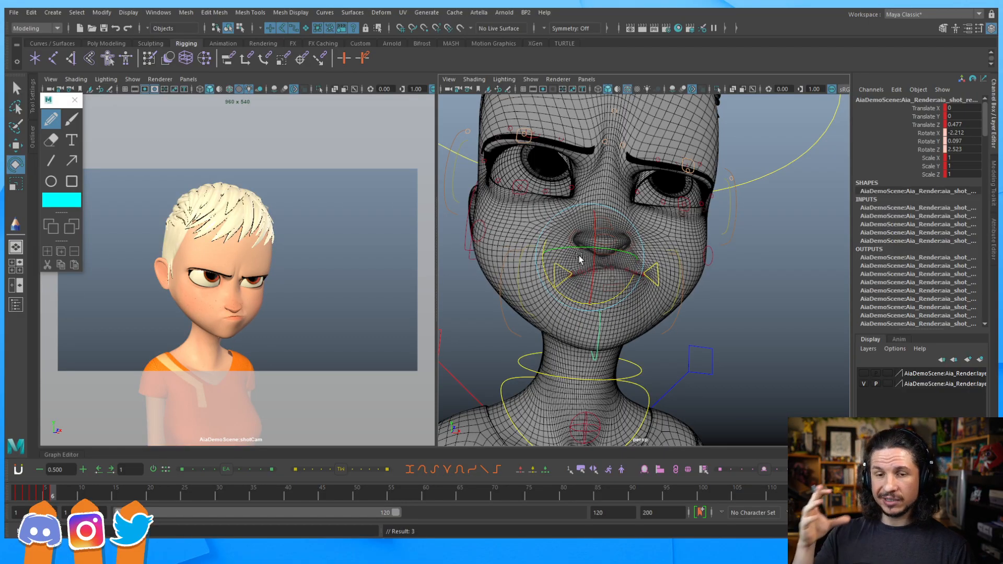
key("ctrl+z")
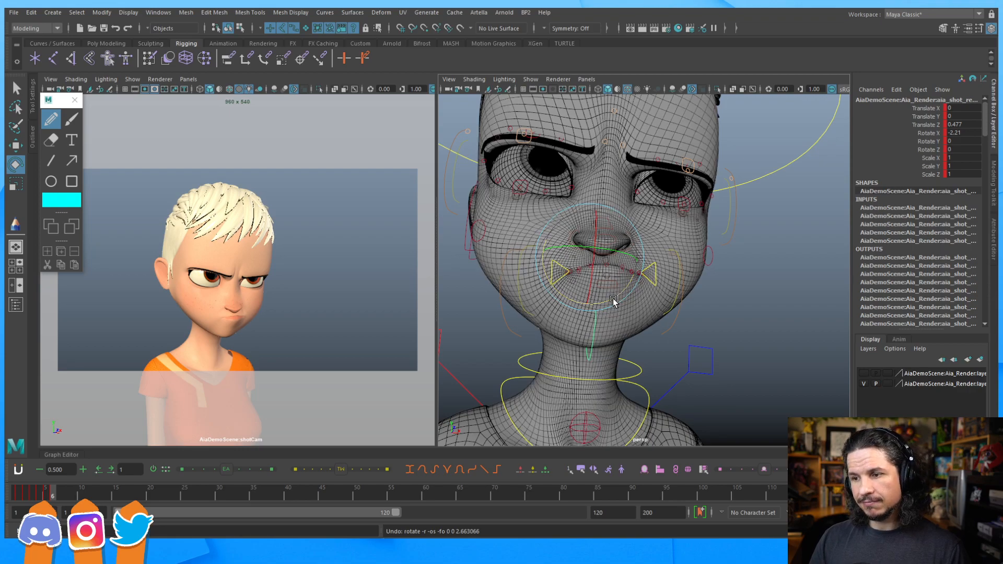
left_click_drag(614, 296, 617, 296)
key("shift+e")
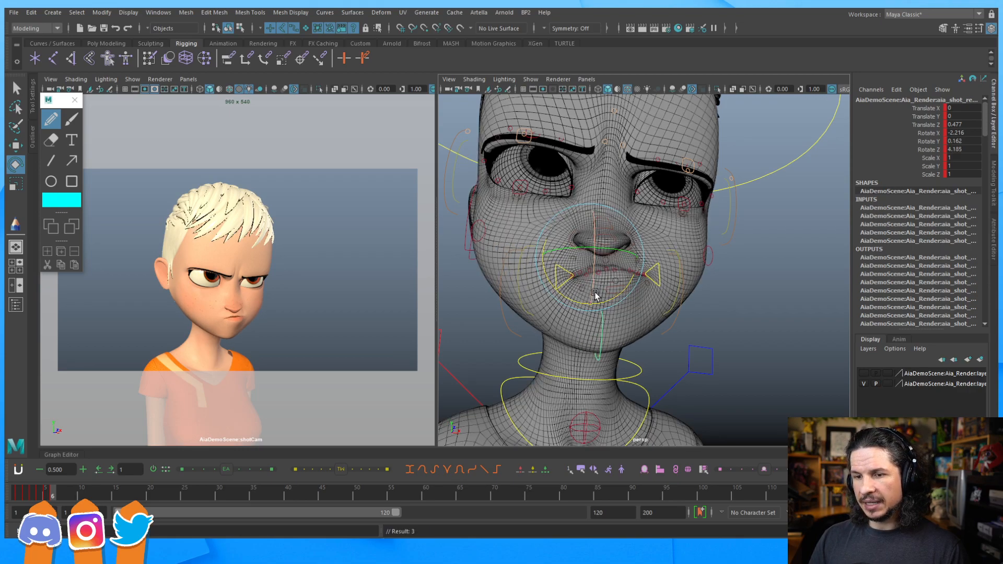
left_click_drag(596, 293, 595, 292)
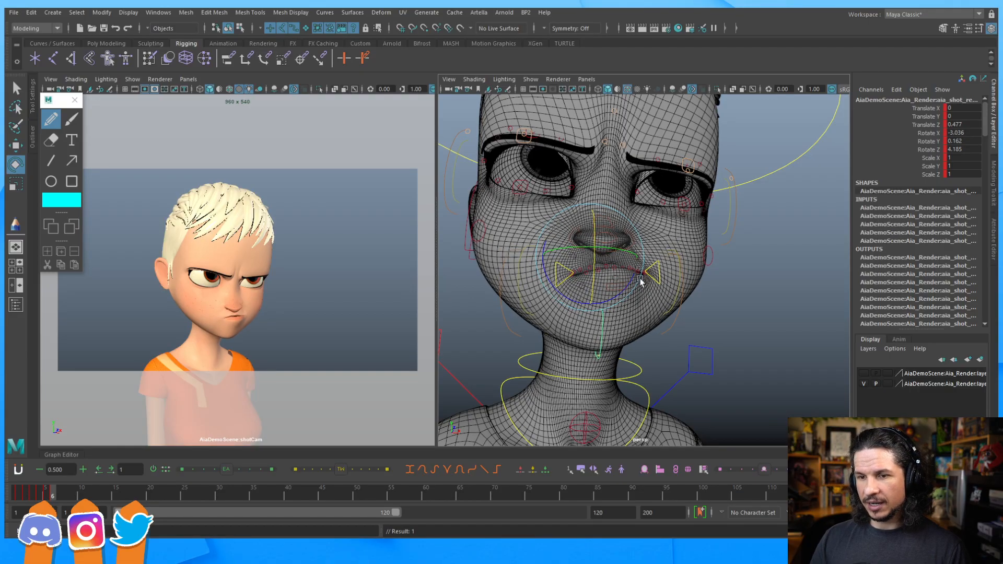
left_click(728, 308)
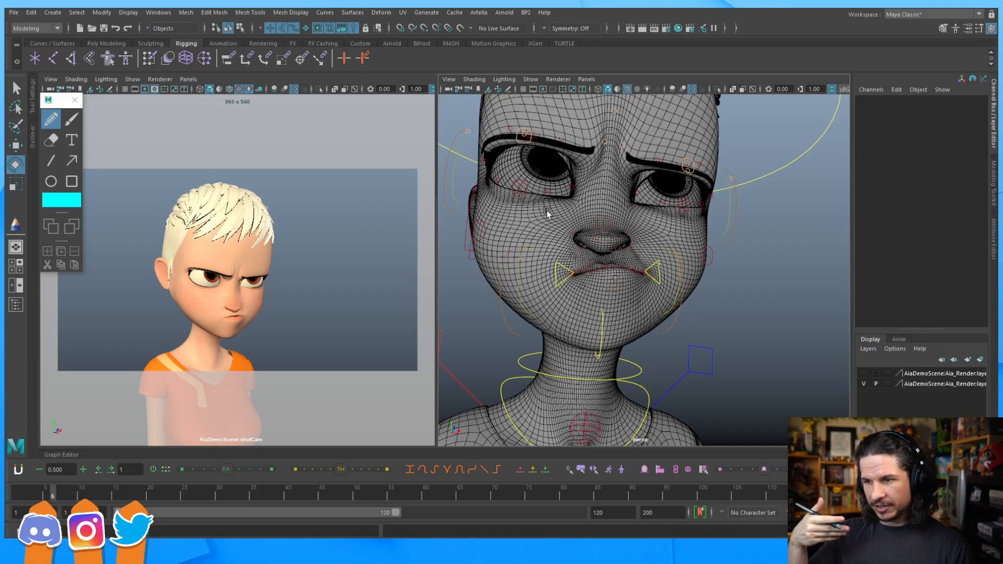
Step: Examine the cheek and eye area from several angles and select both cheek controls together
left_click_drag(670, 224, 637, 250, "alt")
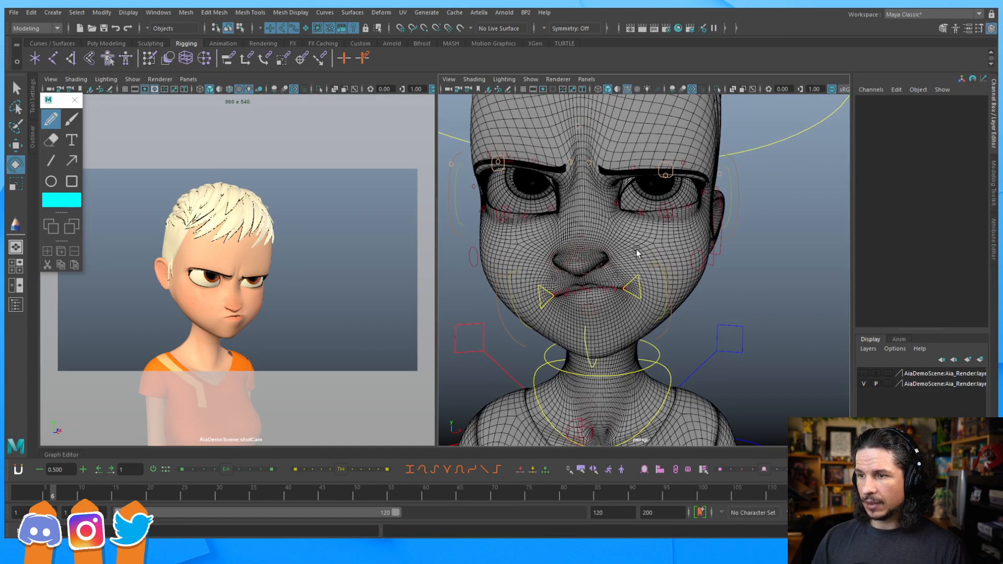
middle_click_drag(637, 250, 591, 288, "alt")
right_click_drag(590, 288, 650, 262, "alt")
left_click_drag(650, 262, 640, 265, "alt")
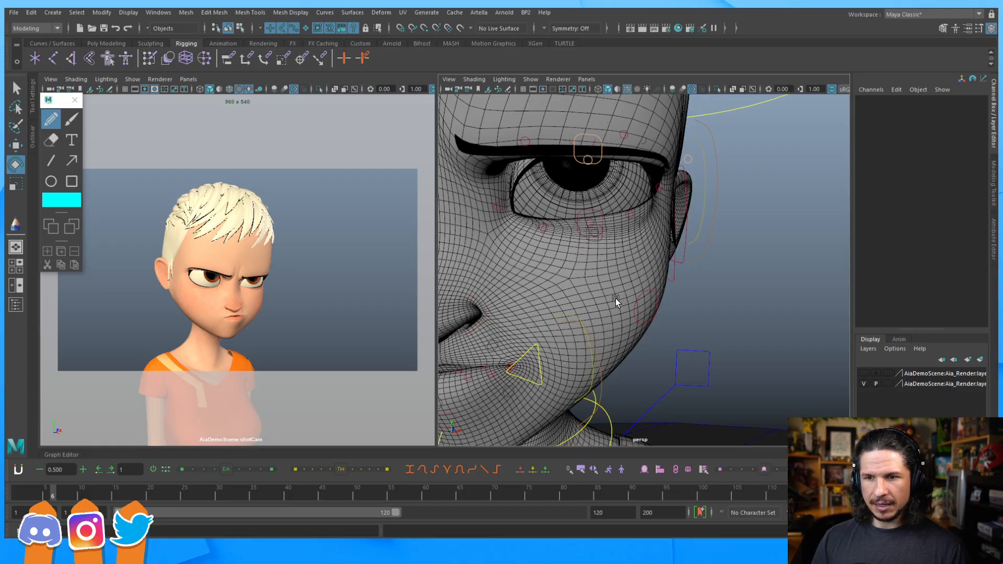
left_click_drag(667, 230, 649, 276, "alt")
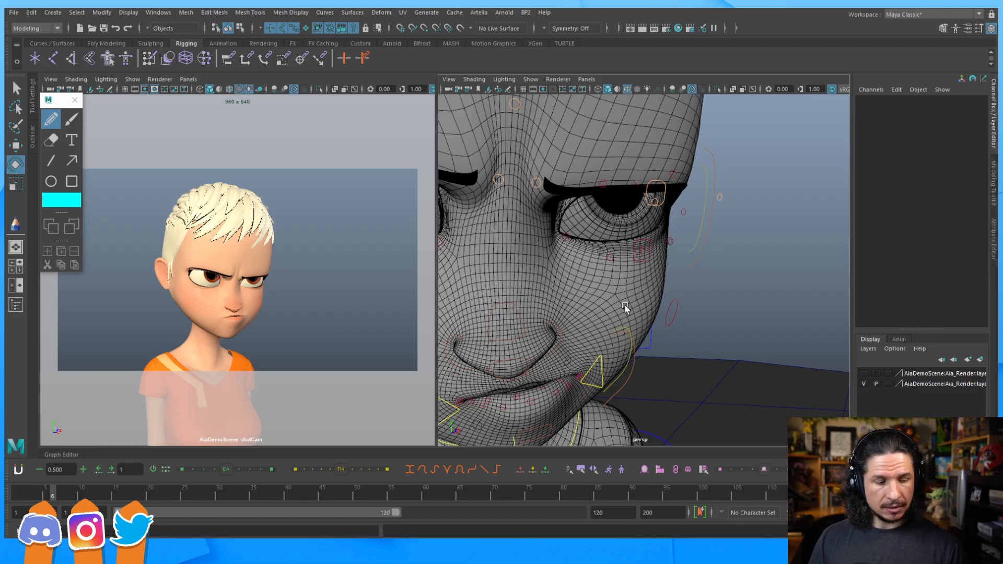
left_click(706, 237)
left_click_drag(705, 237, 496, 281, "alt")
left_click(491, 282)
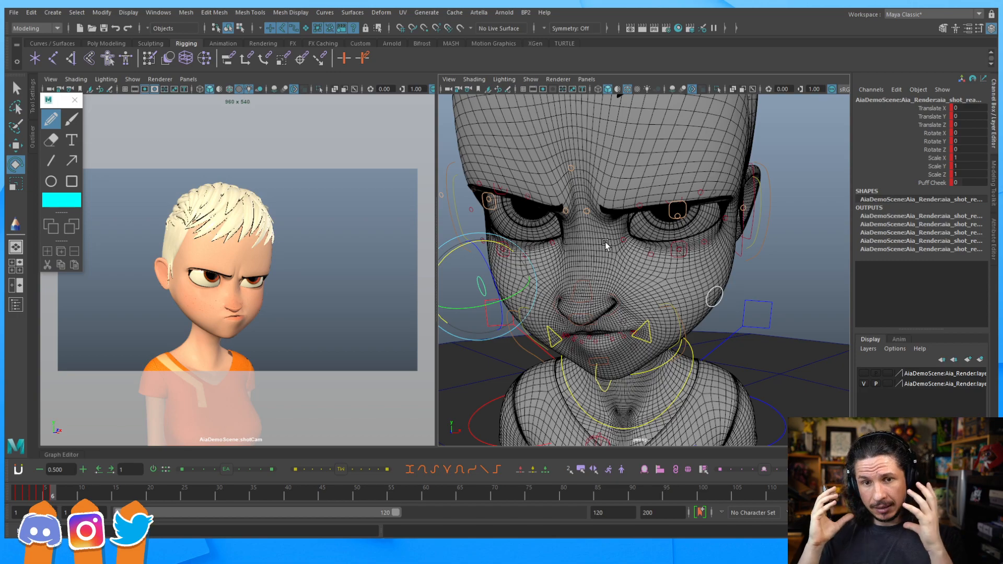
Step: Set Puff Cheek to 2.3 on both cheek controls and raise them to about 1.27 in Translate Y
left_click(934, 182)
middle_click_drag(735, 223, 753, 230)
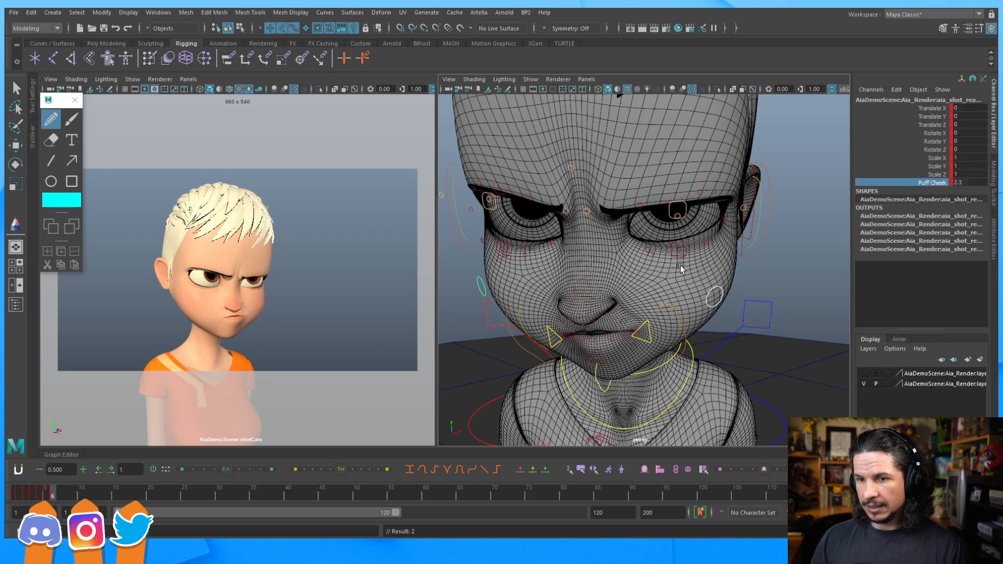
key("w")
key("f")
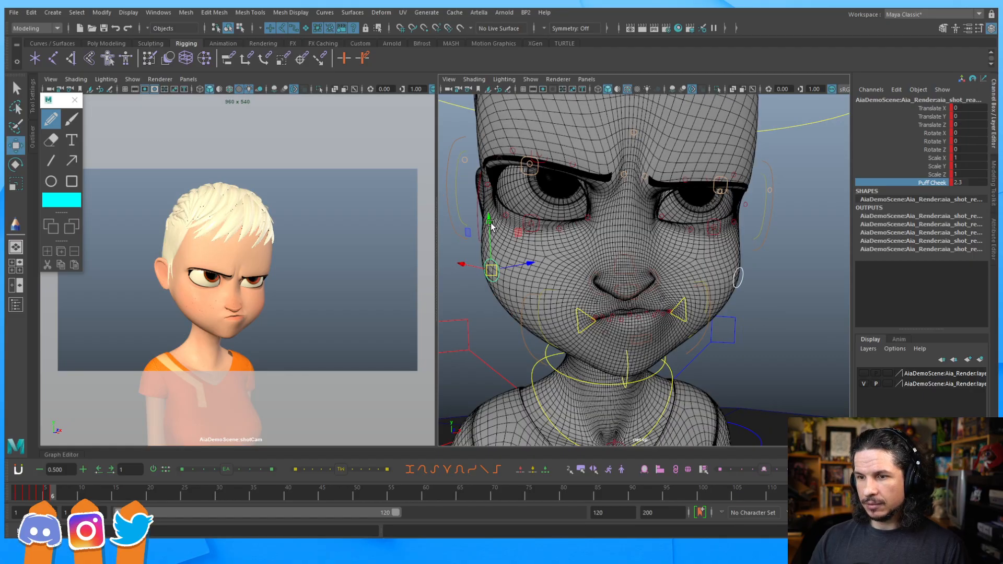
left_click_drag(488, 219, 520, 194)
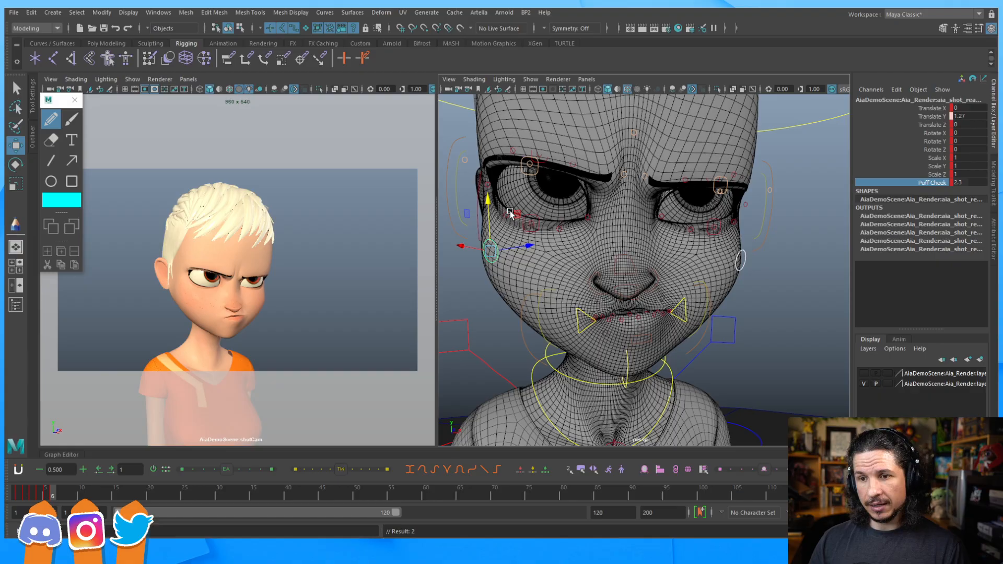
Step: Turn off Wireframe on Shaded in the perspective view
left_click(486, 92)
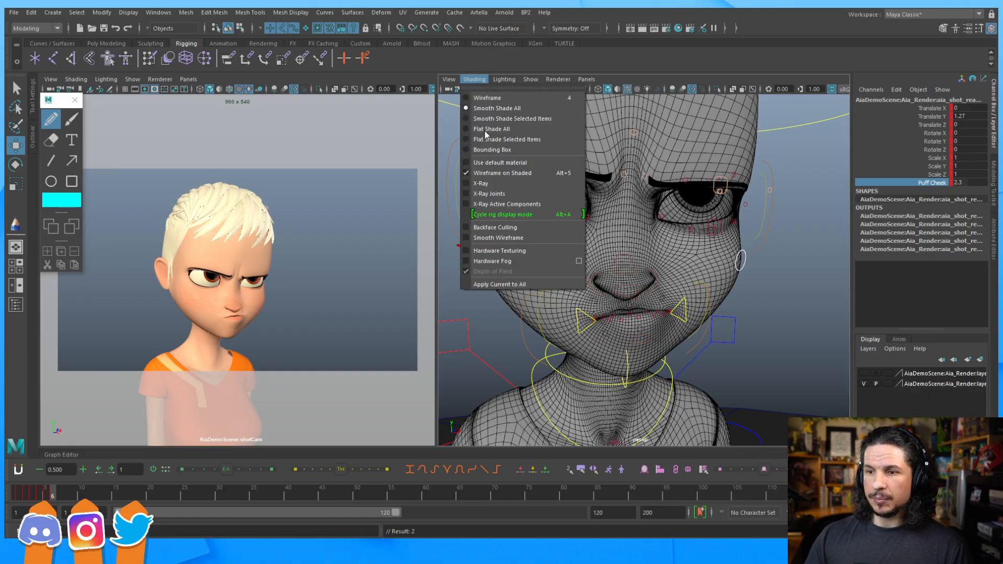
left_click(513, 165)
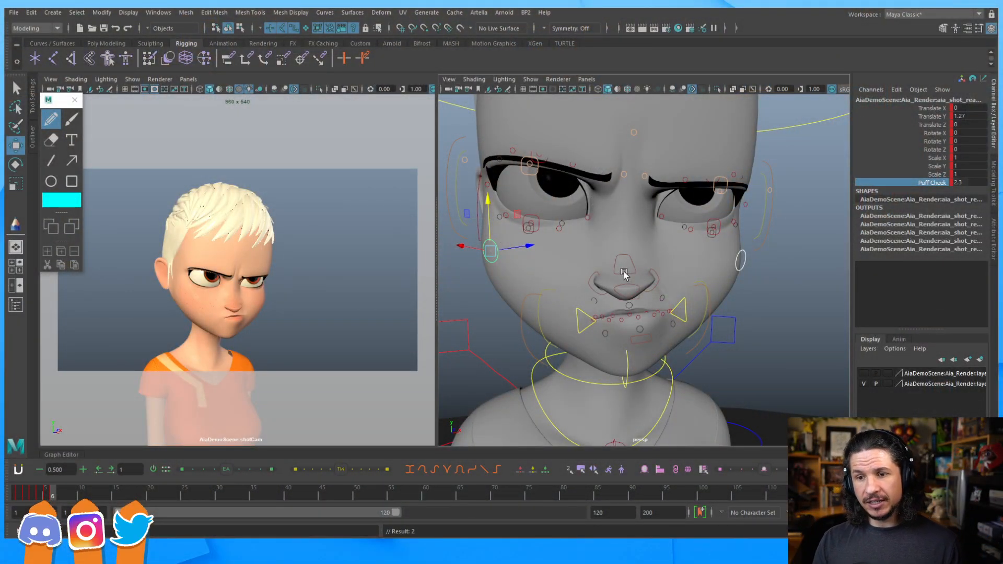
Step: Try a Puff Cheek of about 3.3 and a lower cheek position, and undo back through the earlier cheek raise
left_click(937, 182)
middle_click_drag(772, 272, 782, 272)
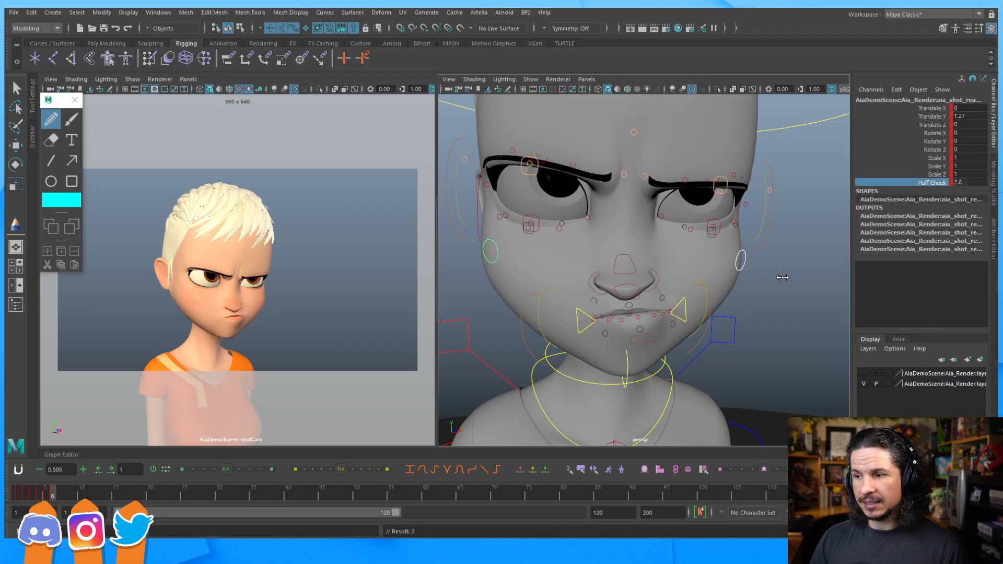
middle_click_drag(782, 277, 772, 280)
key("w")
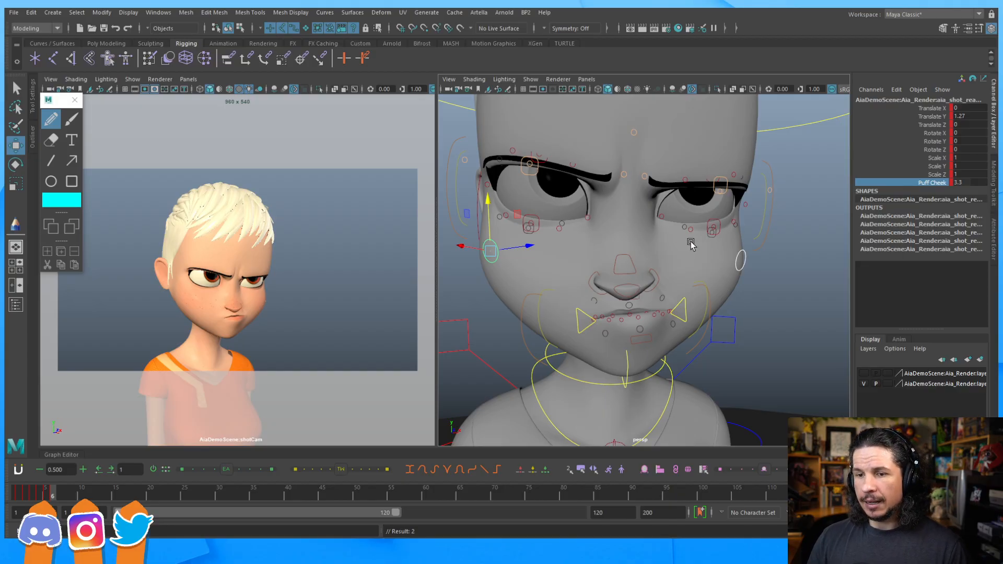
left_click(488, 201)
left_click_drag(491, 209, 489, 235)
key("ctrl+z")
key("ctrl+z")
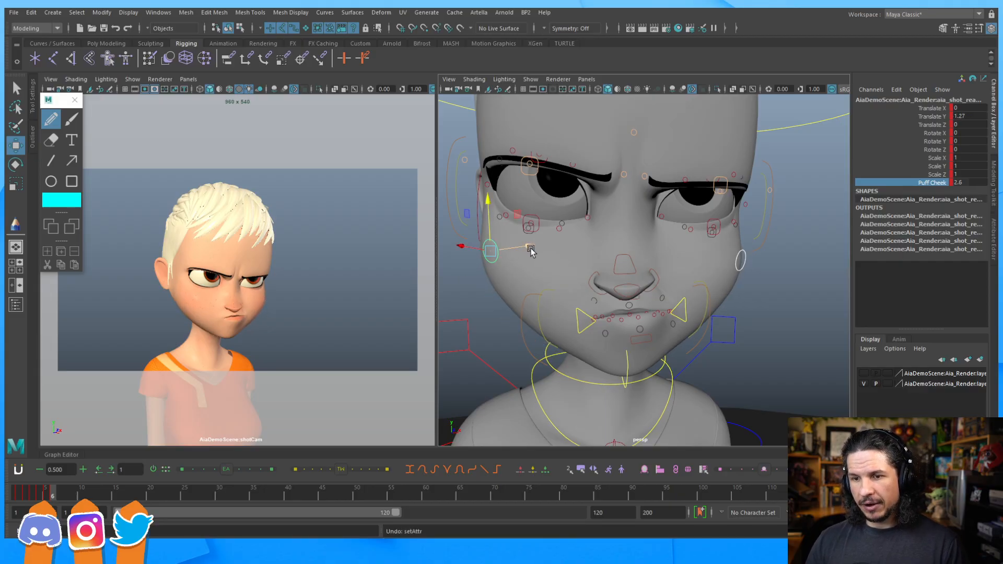
key("ctrl+z")
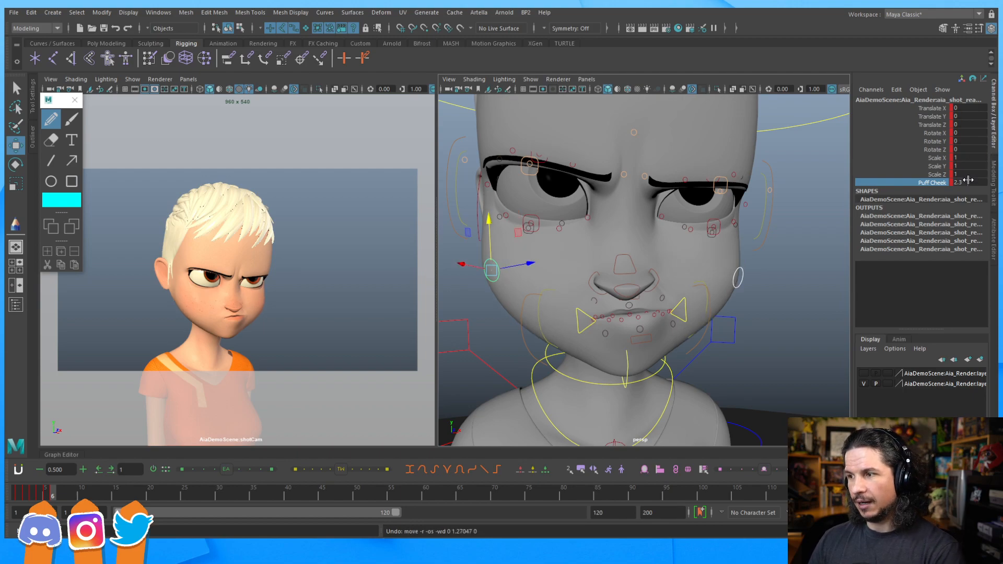
Step: Reset Puff Cheek to 0 and move both cheek controls to about 1.723 in Translate Y and 0.249 in Translate Z
double_click(967, 182)
type("0")
key("Return")
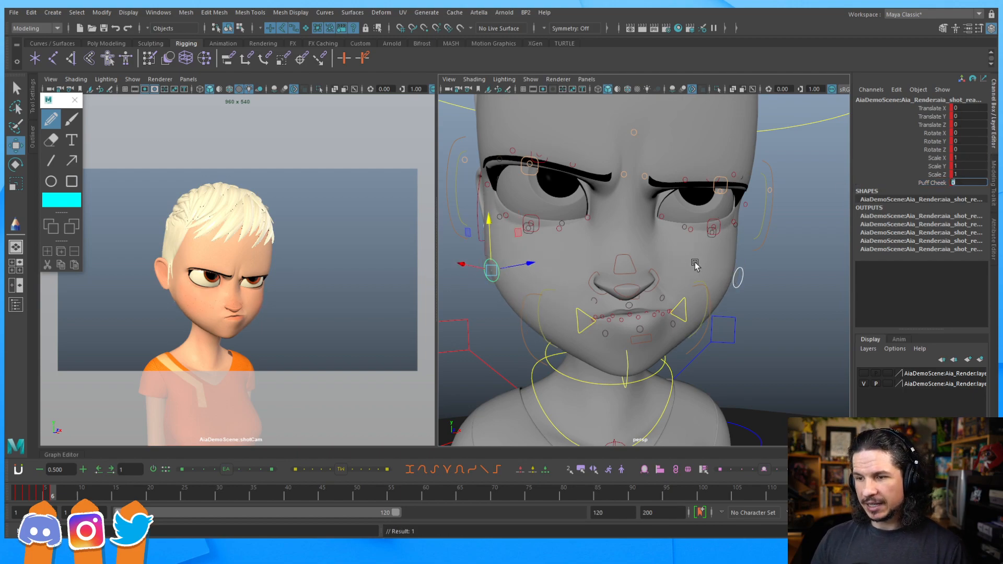
left_click_drag(515, 262, 526, 287, "alt")
left_click_drag(476, 230, 484, 209)
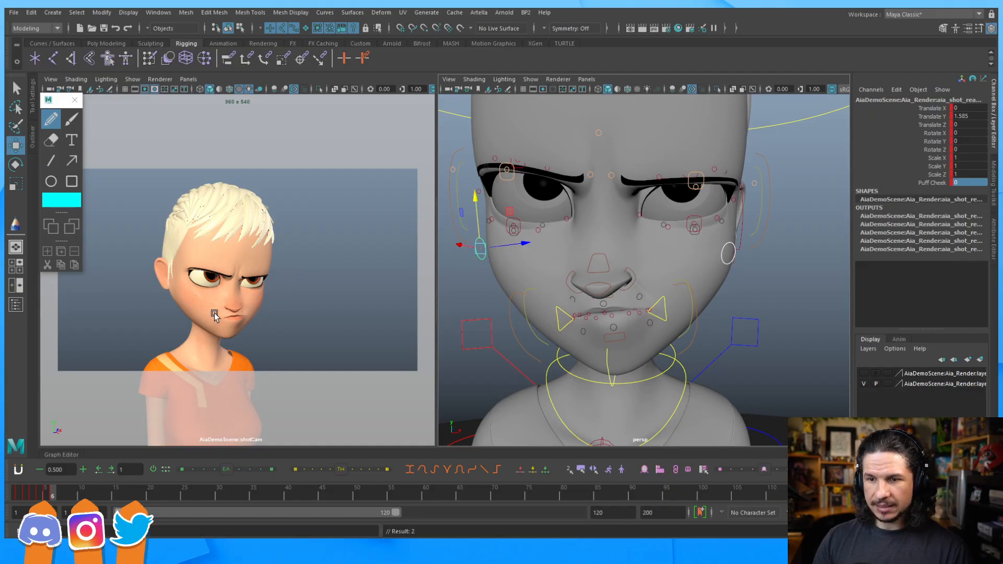
left_click_drag(475, 199, 477, 192)
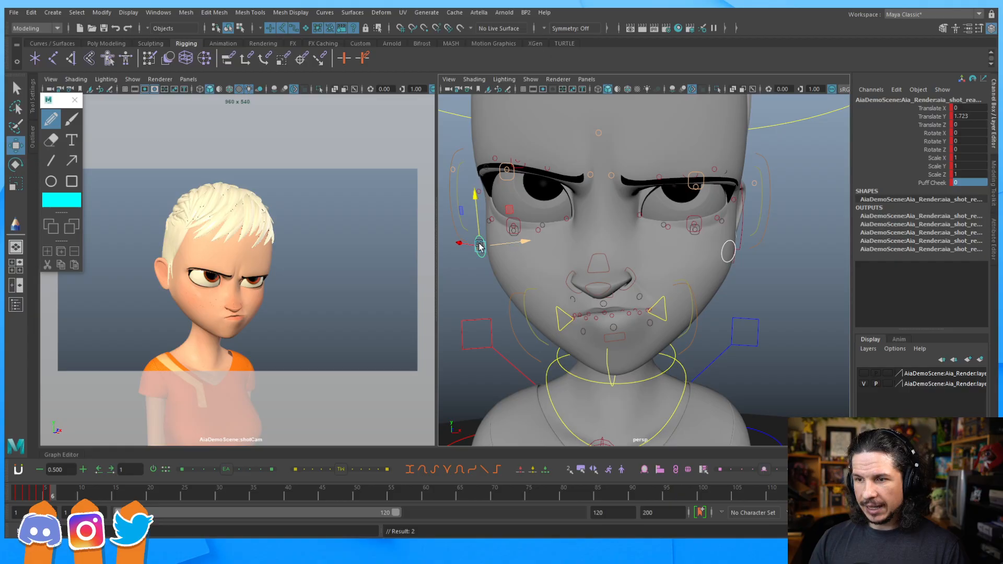
left_click_drag(517, 240, 517, 227)
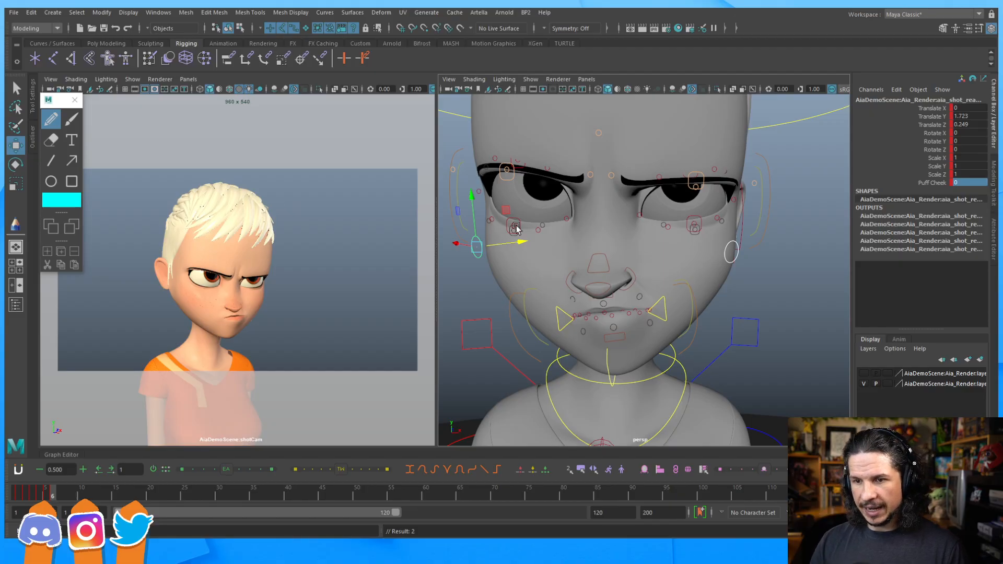
Step: Rotate the mouth corner control on the character's left to a Rotate Z of about -9.158
left_click_drag(663, 290, 575, 272, "alt")
right_click_drag(575, 271, 705, 243, "alt")
left_click(631, 286)
key("e")
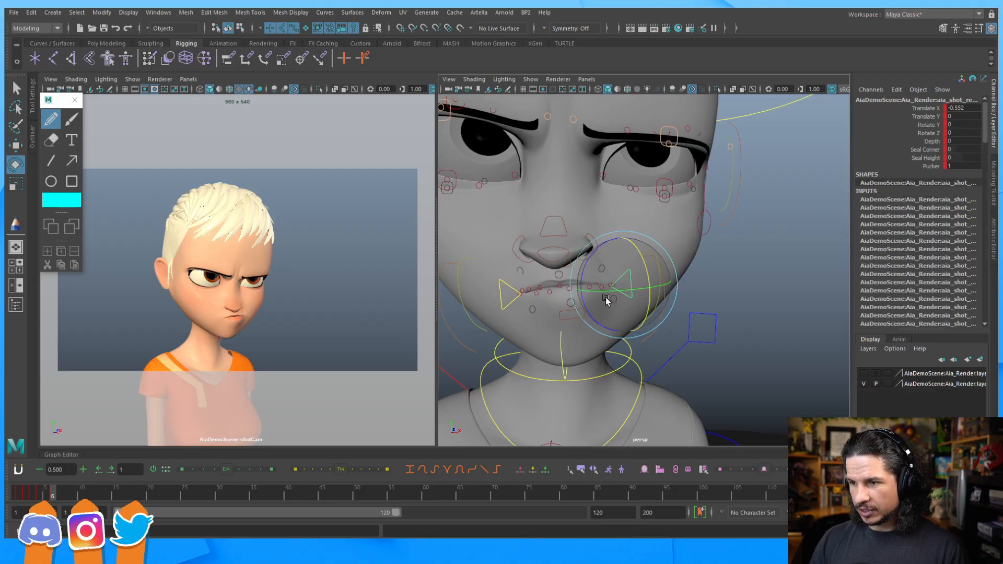
left_click_drag(591, 310, 593, 309)
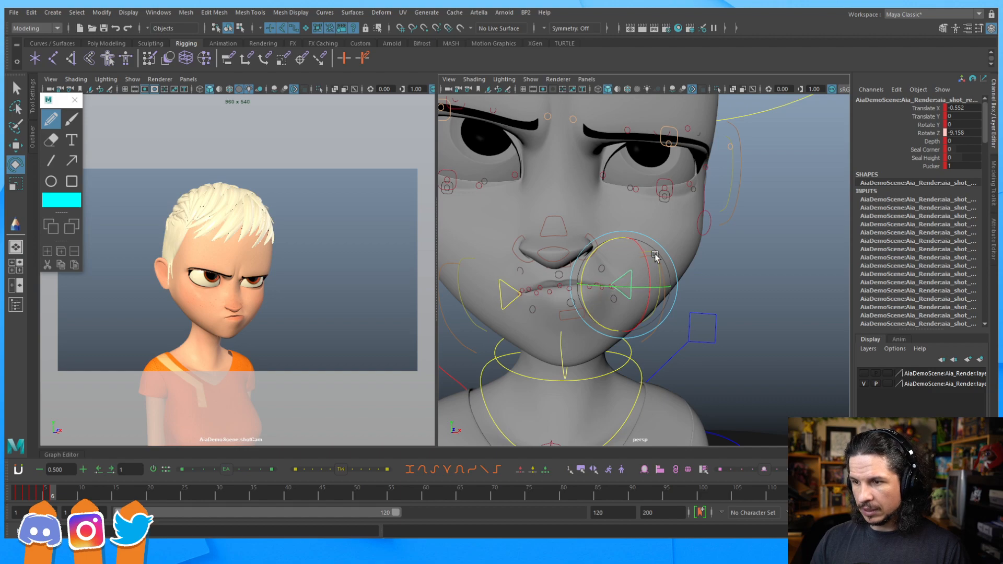
Step: Push the small round control beside the mouth corner on the character's left back to a Translate Z of about -0.329
key("w")
left_click_drag(762, 320, 724, 307, "alt")
left_click_drag(701, 269, 661, 287, "alt")
left_click(558, 280)
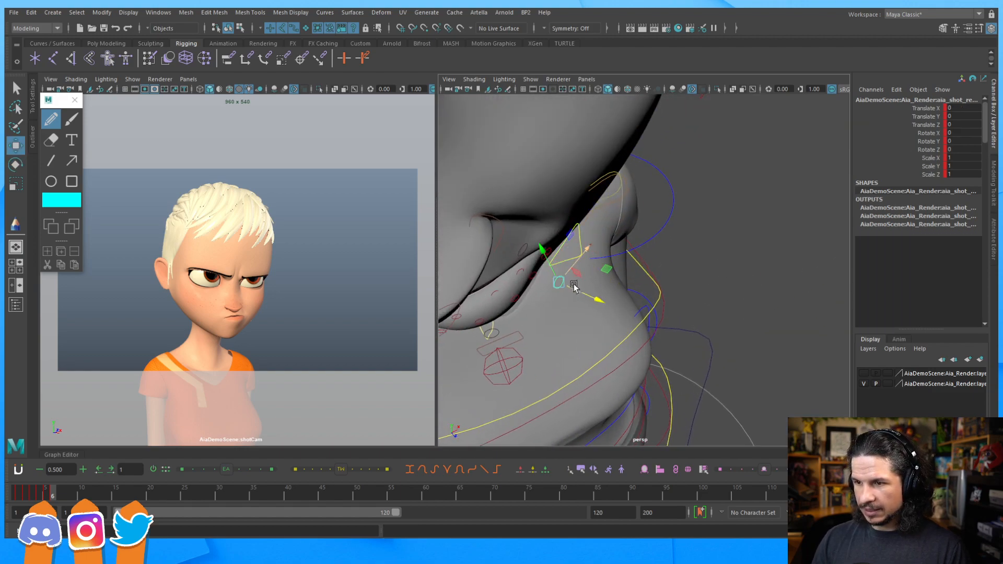
middle_click_drag(591, 296, 590, 296)
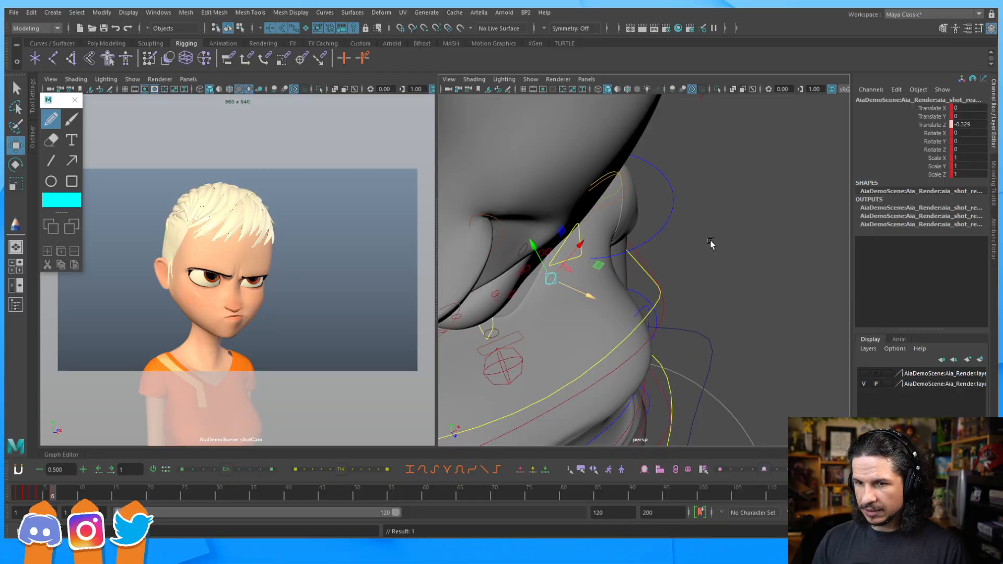
Step: Adjust the two round controls below the lower lip: Translate Y about -0.008 on the character's left, about 0.094 on the right
left_click_drag(563, 251, 609, 274, "alt")
left_click(578, 244)
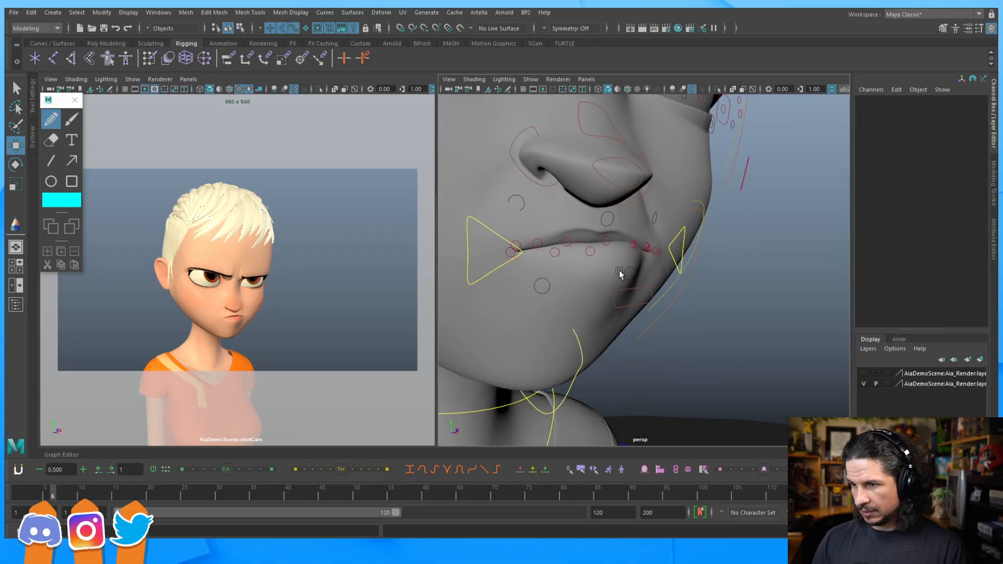
left_click(619, 272)
left_click_drag(623, 230, 622, 239)
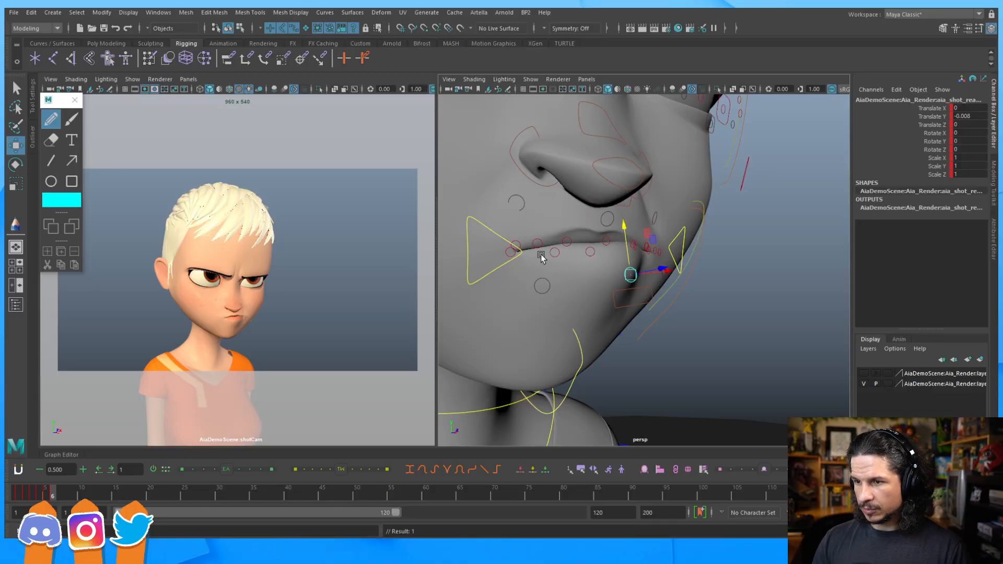
left_click(541, 257)
left_click_drag(540, 256, 539, 253)
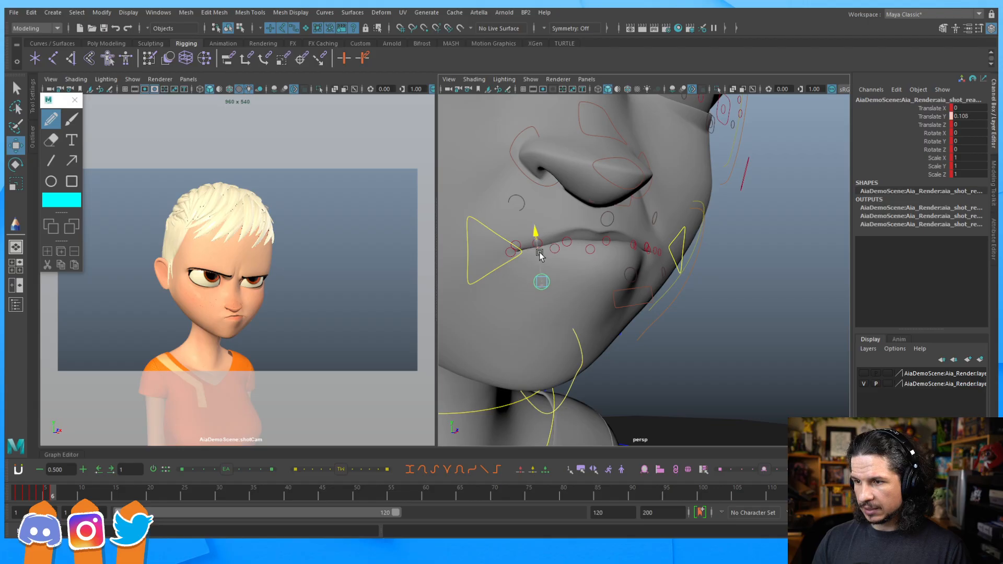
left_click_drag(540, 256, 540, 256)
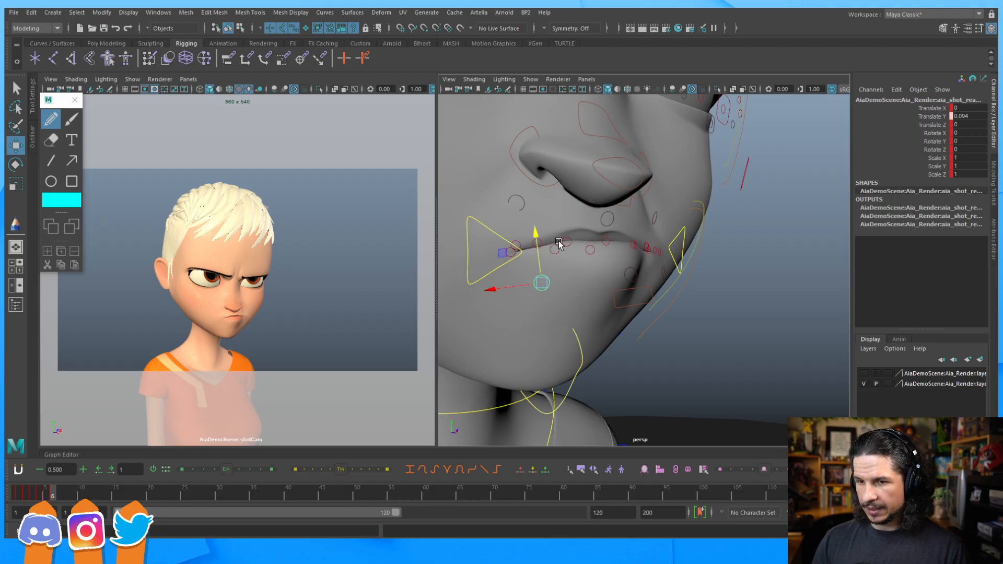
left_click(636, 273)
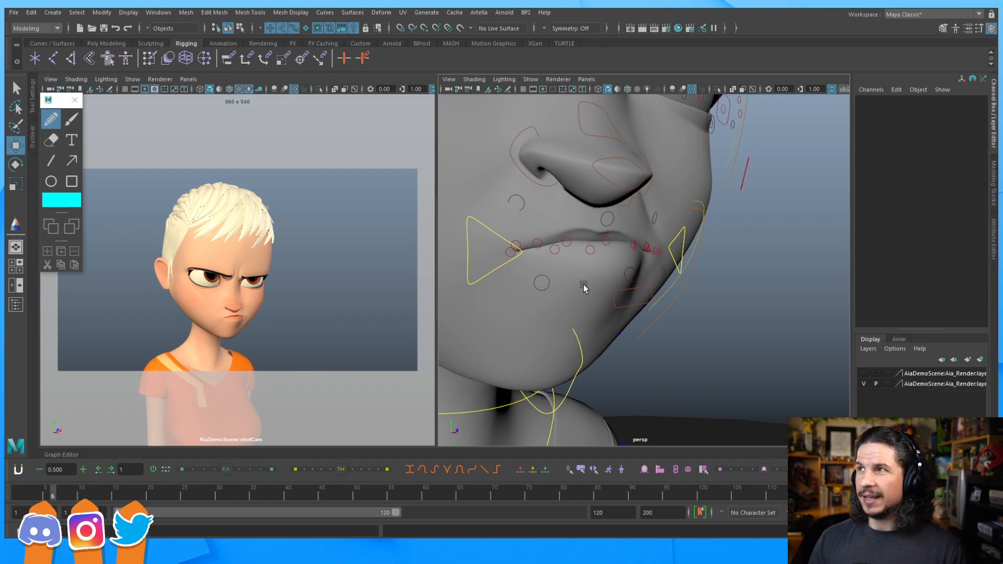
Step: Widen the main lower lip control to a Scale X of about 1.161
left_click_drag(740, 283, 618, 306, "alt")
left_click(608, 308)
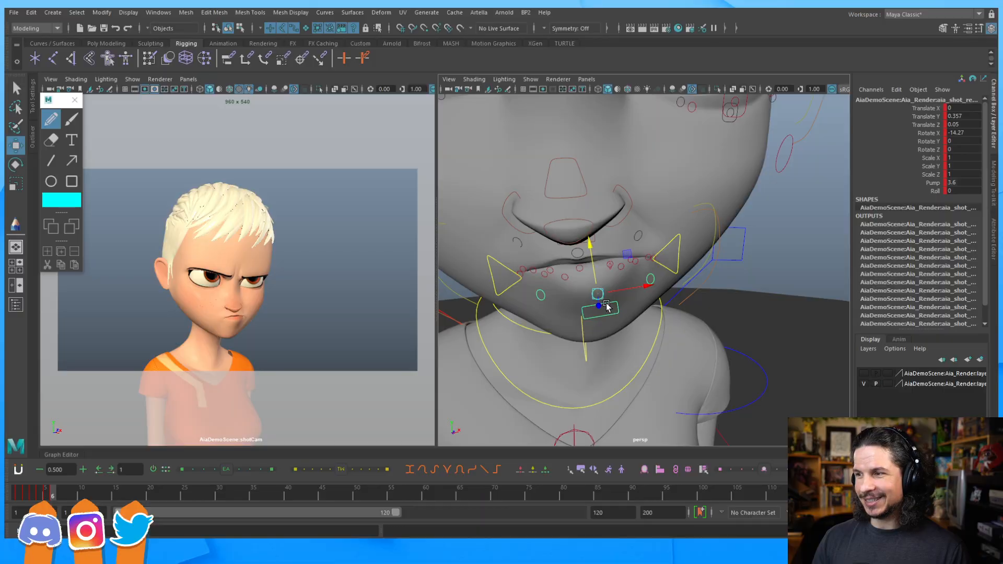
key("r")
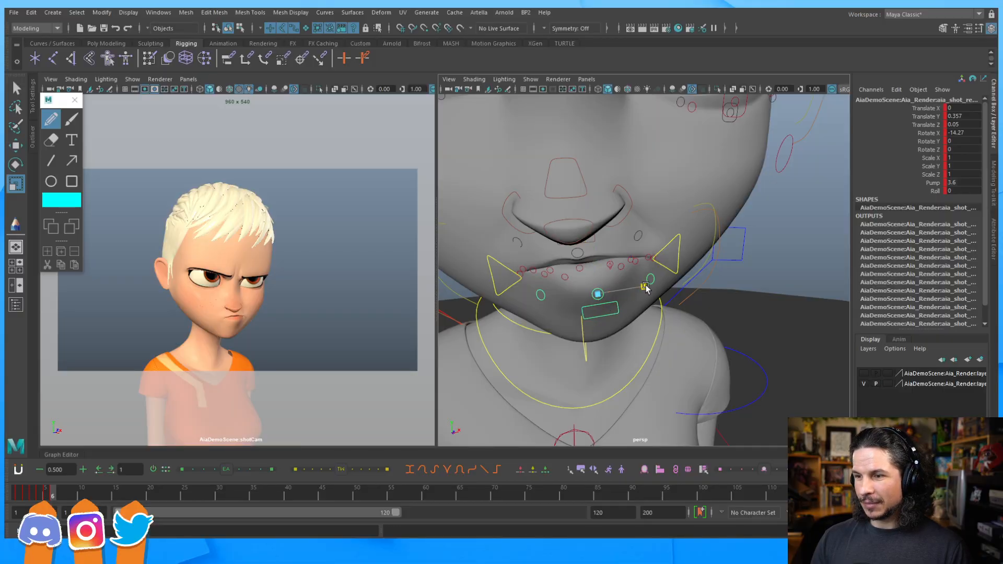
left_click_drag(646, 286, 652, 287)
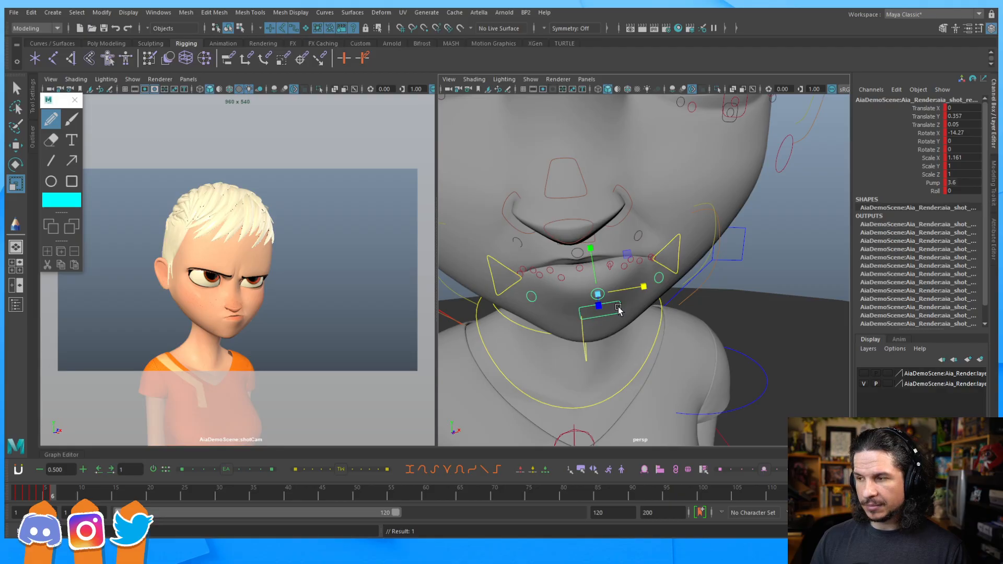
key("w")
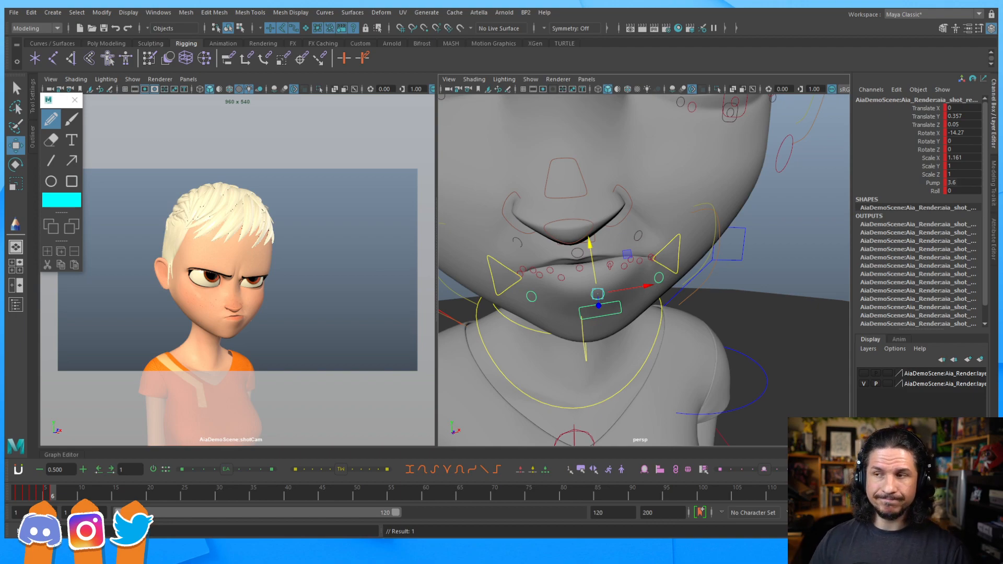
Step: Raise the round control below the lower lip on the character's left to a Translate Y of about 0.09
scroll(647, 252, "down", 3)
left_click_drag(619, 269, 693, 248, "alt")
left_click(748, 258)
left_click(654, 215)
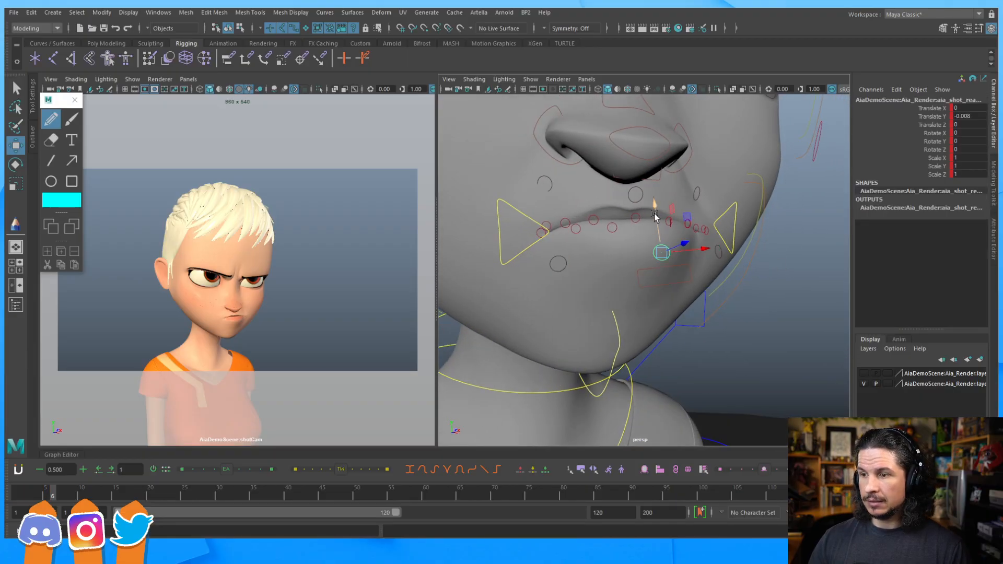
left_click(654, 212)
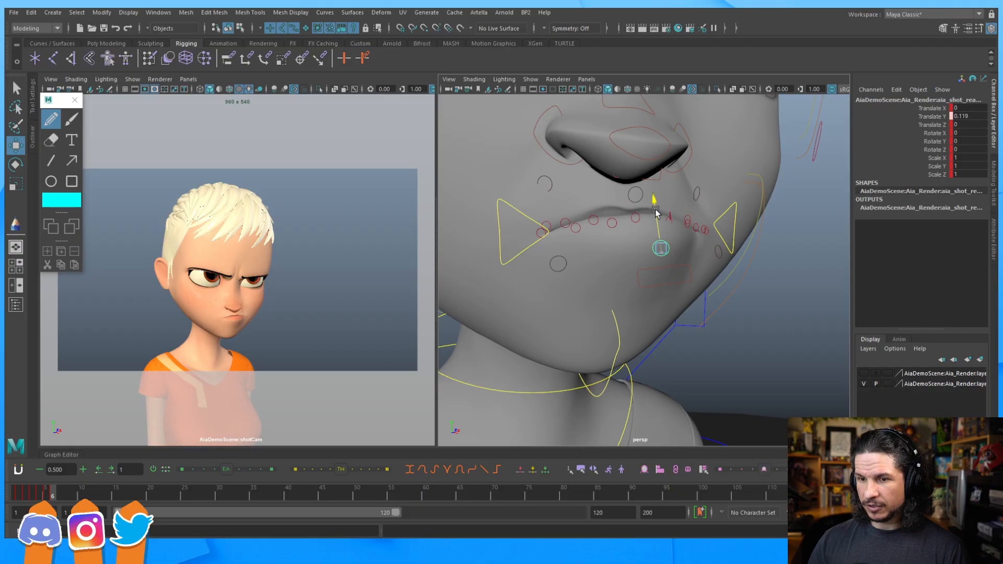
Step: Go to frame 7 and set a key on all of the character's controls there
middle_click_drag(668, 131, 741, 270, "alt")
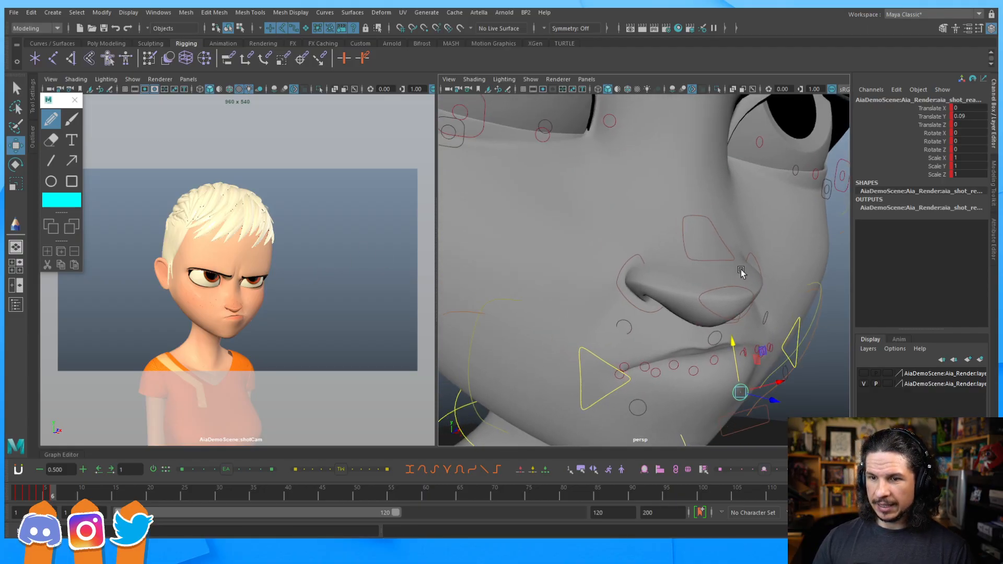
right_click_drag(740, 269, 602, 258, "alt")
left_click_drag(602, 258, 531, 295, "alt")
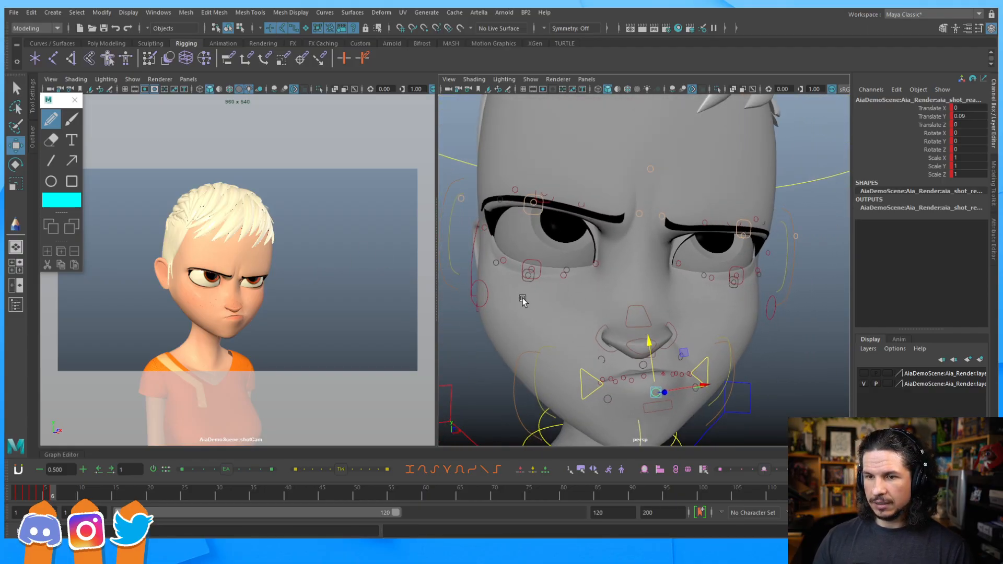
left_click_drag(56, 493, 59, 481)
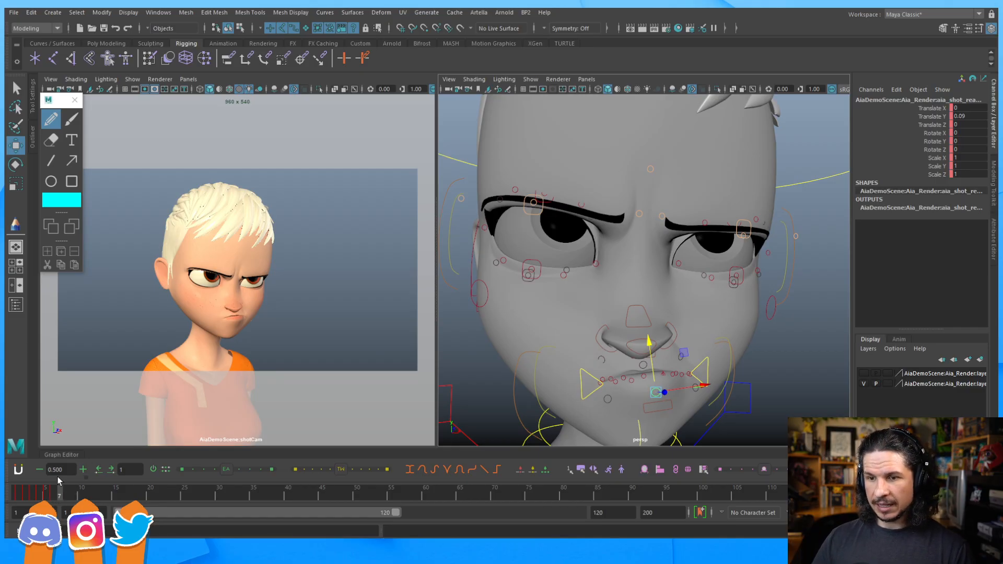
right_click_drag(788, 204, 616, 212, "alt")
left_click_drag(616, 213, 520, 381, "alt")
key("s")
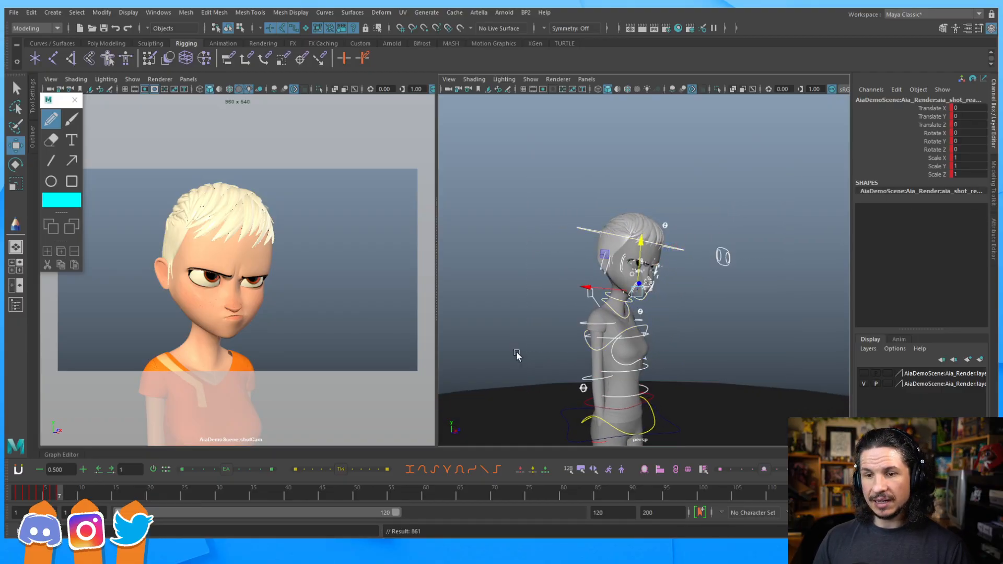
left_click(585, 291)
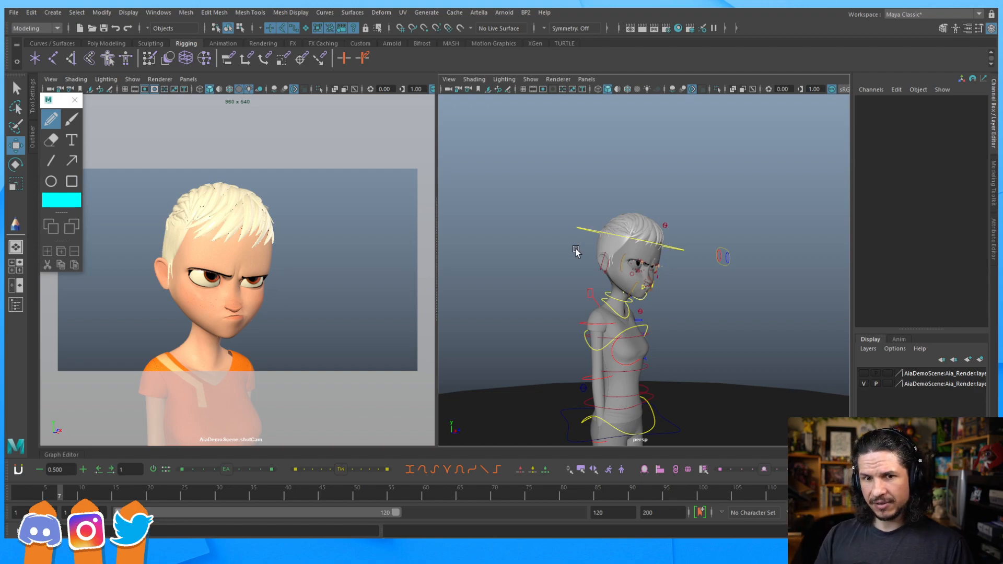
Step: Raise both lower eyelid controls together, the character's right one to a Translate Y of about -0.202, comparing before and after, and key them
left_click_drag(578, 251, 589, 275, "alt")
scroll(589, 275, "up", 10)
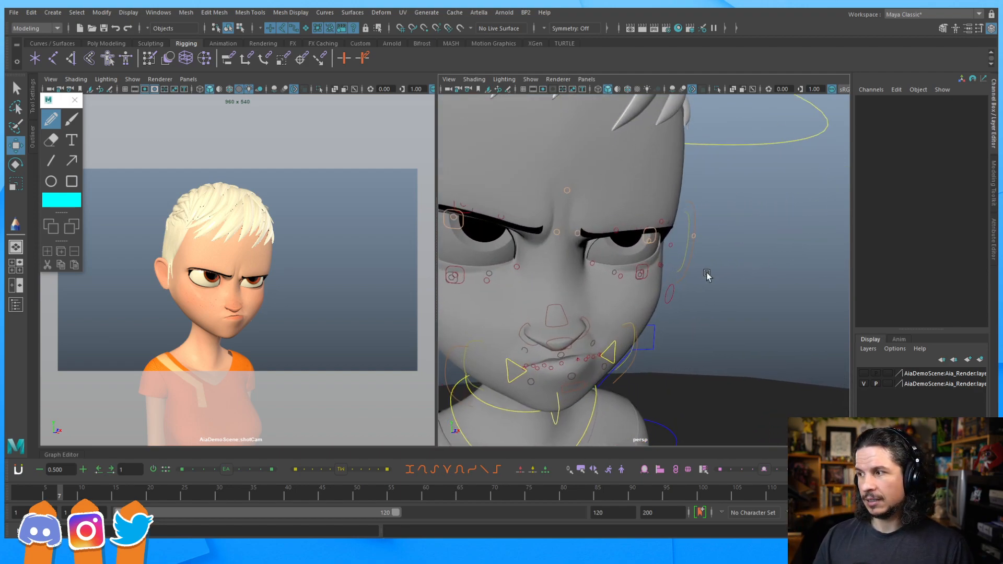
middle_click_drag(682, 282, 707, 288, "alt")
scroll(666, 287, "up", 3)
left_click(538, 258)
left_click(807, 267, "shift")
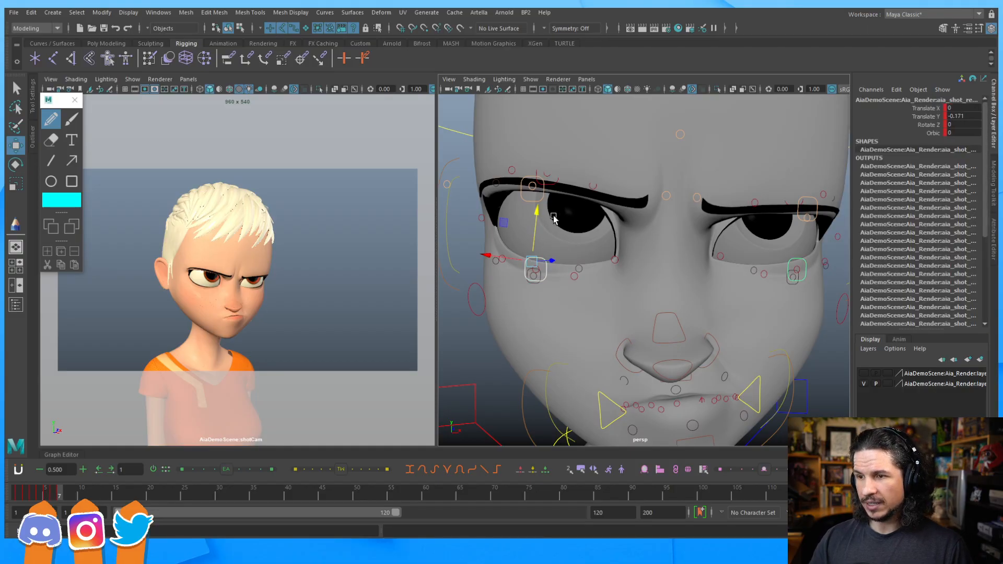
left_click_drag(540, 216, 546, 206)
key("z")
key("shift+z")
key("z")
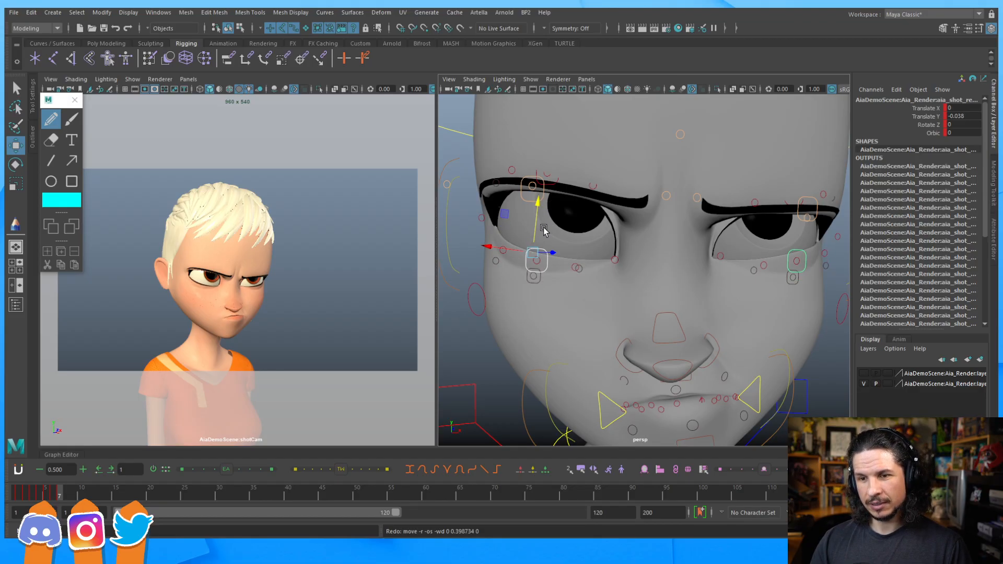
key("shift+z")
key("z")
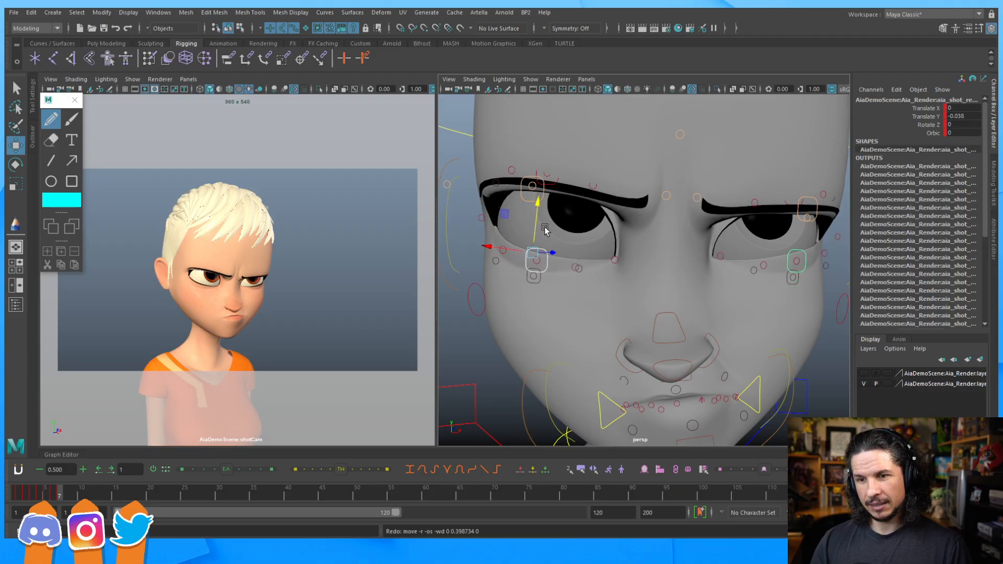
left_click_drag(539, 207, 539, 209)
key("s")
left_click(458, 315)
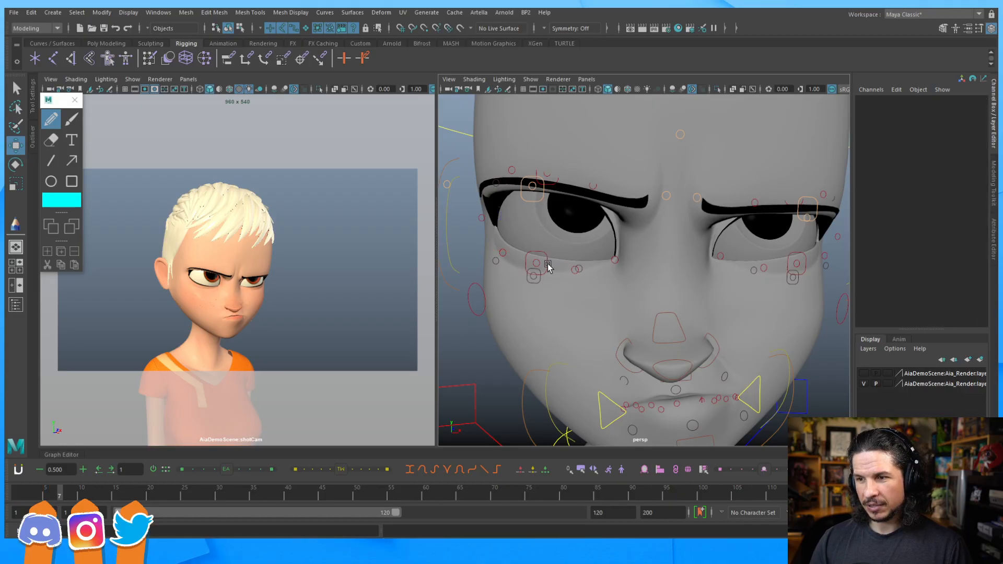
Step: Raise the small under-eye controls to a Translate Y of about 0.466 on the character's right and 0.721 on the left
left_click(545, 264)
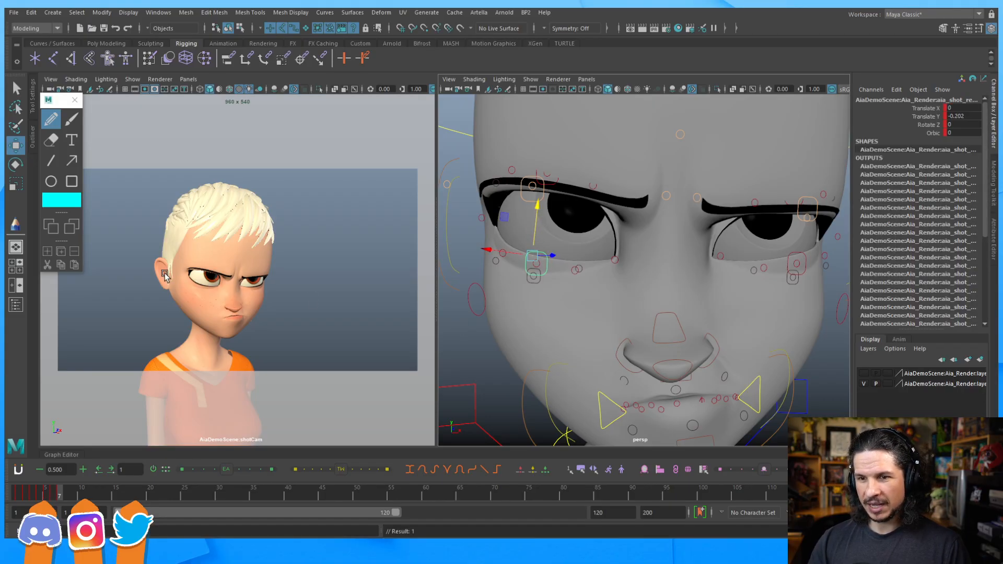
left_click(537, 278)
left_click_drag(533, 229, 533, 224)
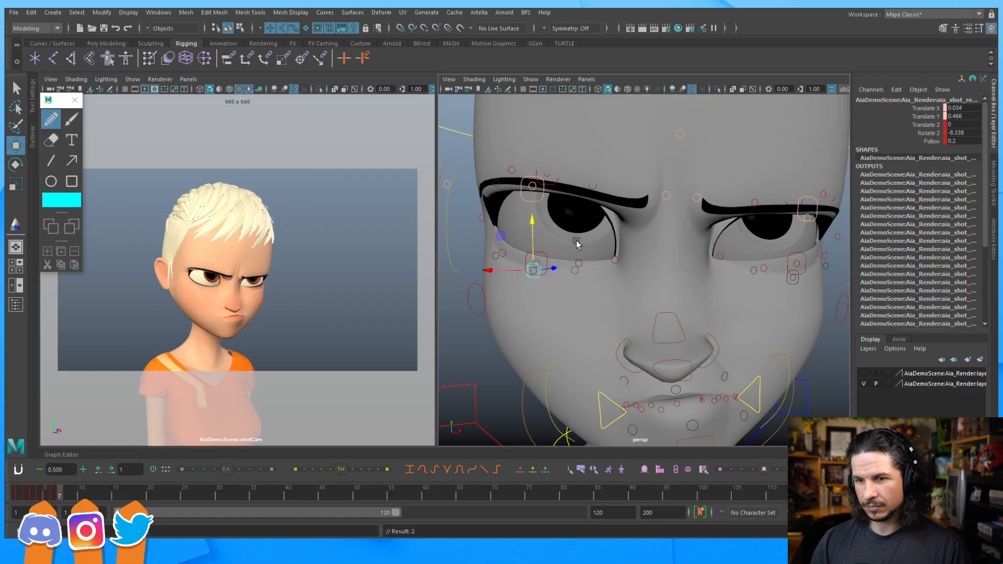
left_click(793, 277)
left_click_drag(795, 246, 795, 246)
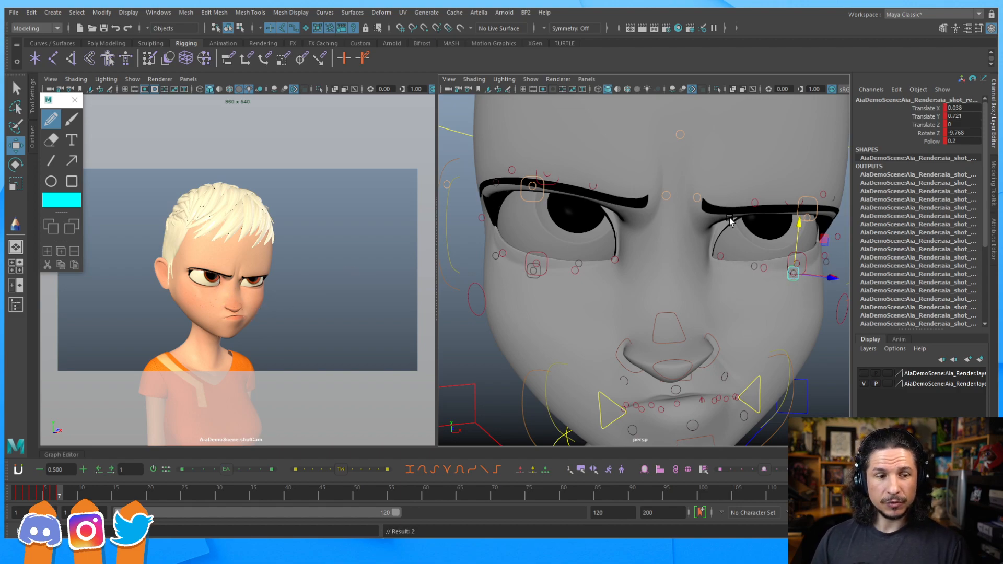
Step: Shrink the eyes on both eye aim controls by setting Iris to -1.72 and Pupil to -1.68
scroll(641, 210, "down", 5)
scroll(640, 209, "down", 3)
left_click_drag(640, 209, 662, 241, "alt")
middle_click_drag(663, 242, 573, 235, "alt")
scroll(665, 235, "up", 2)
left_click_drag(665, 235, 676, 273, "alt")
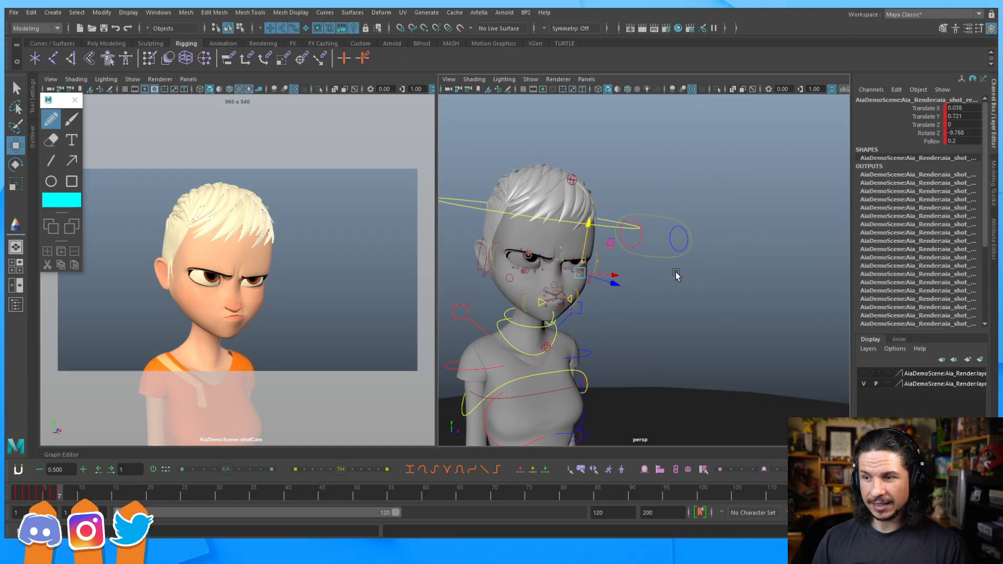
scroll(653, 250, "up", 2)
left_click_drag(627, 231, 683, 233)
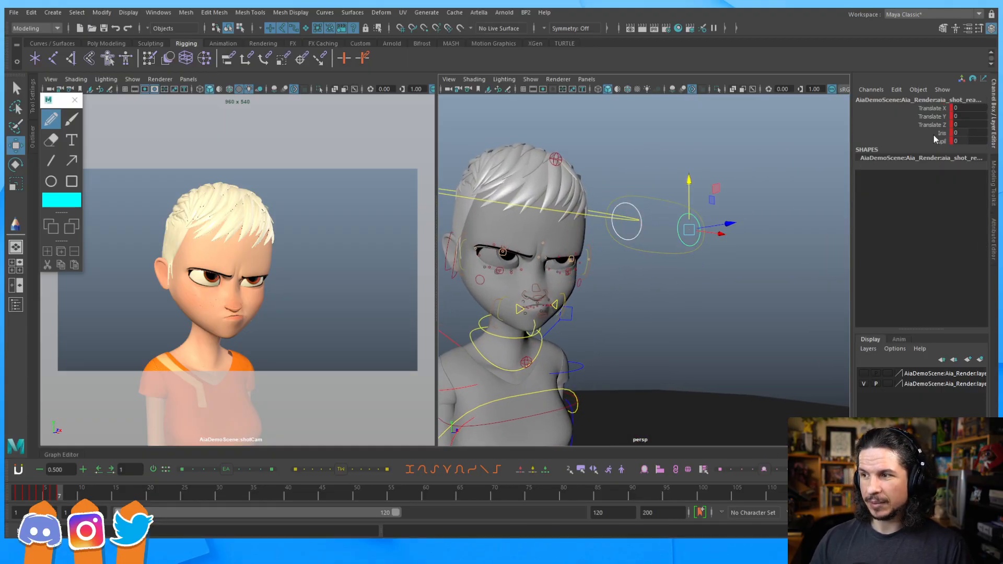
left_click(933, 133)
middle_click_drag(689, 215, 601, 233)
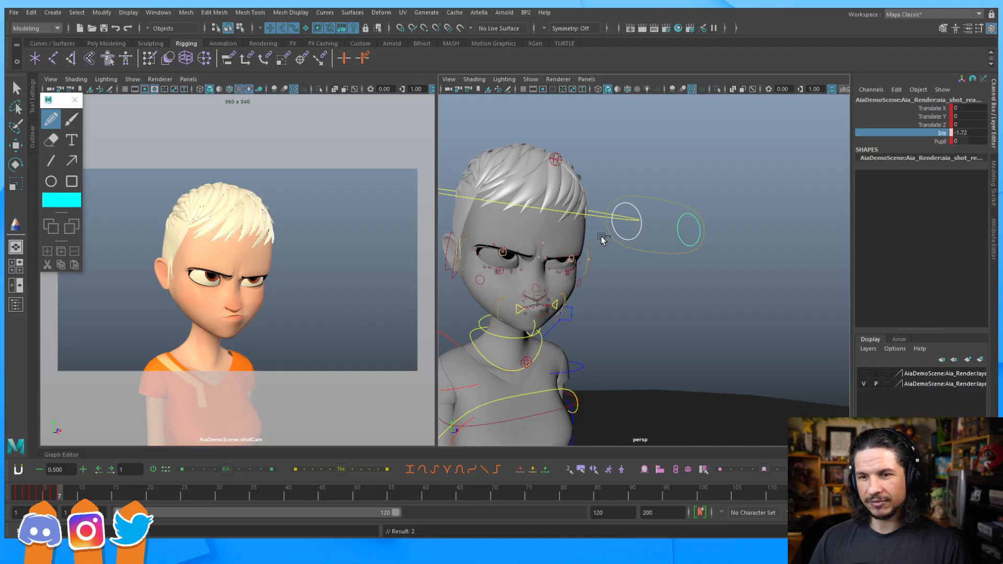
left_click(939, 141)
middle_click_drag(732, 201, 654, 220)
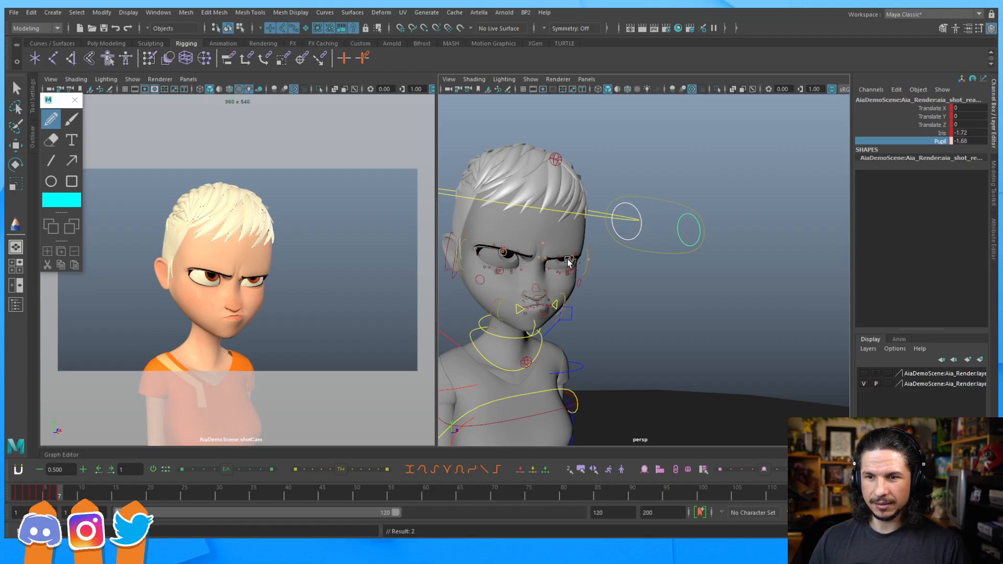
Step: Shift the eye aim control on the character's left to a Translate X of about -2.252
left_click(702, 230)
key("w")
left_click_drag(733, 230, 706, 235)
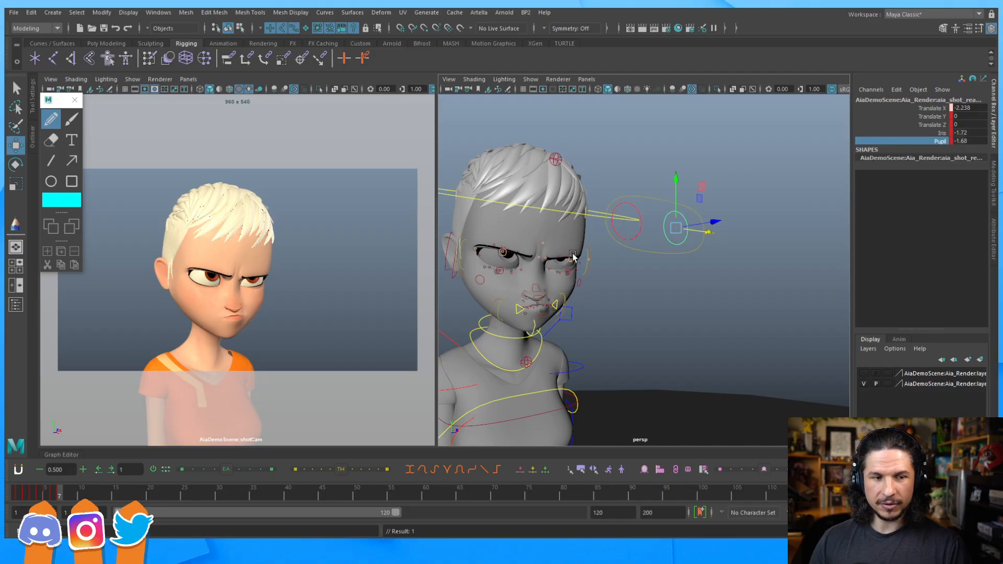
Step: Lower both inner eyebrow controls together to a Translate Y of about -0.023
left_click_drag(632, 243, 663, 258, "alt")
scroll(663, 258, "up", 6)
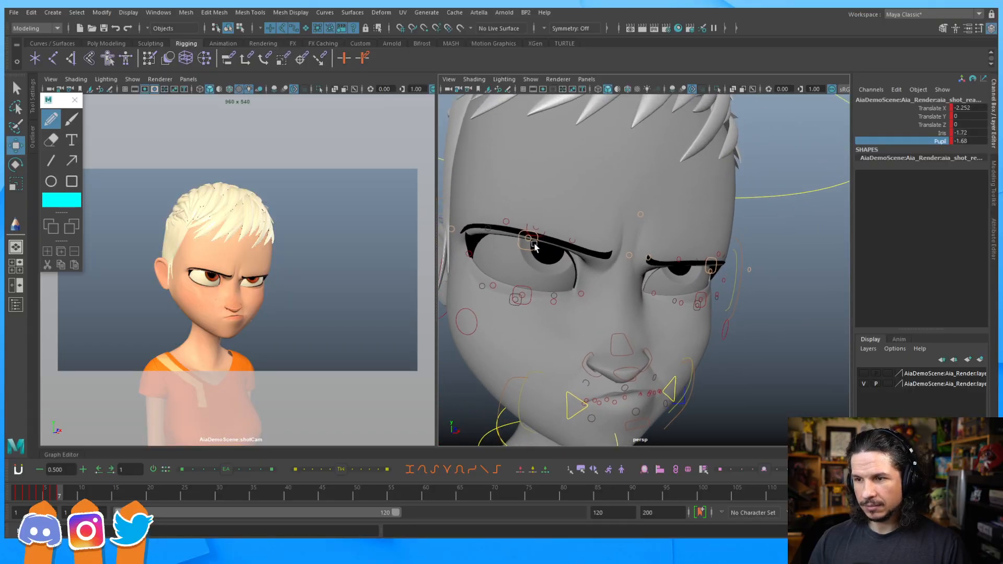
left_click(630, 255)
left_click(651, 261)
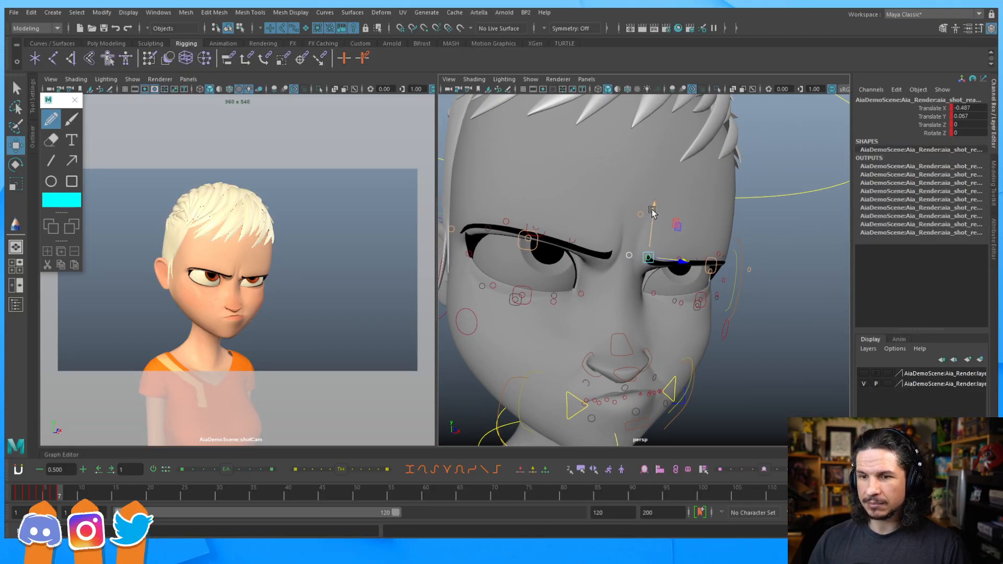
left_click_drag(651, 218, 652, 214)
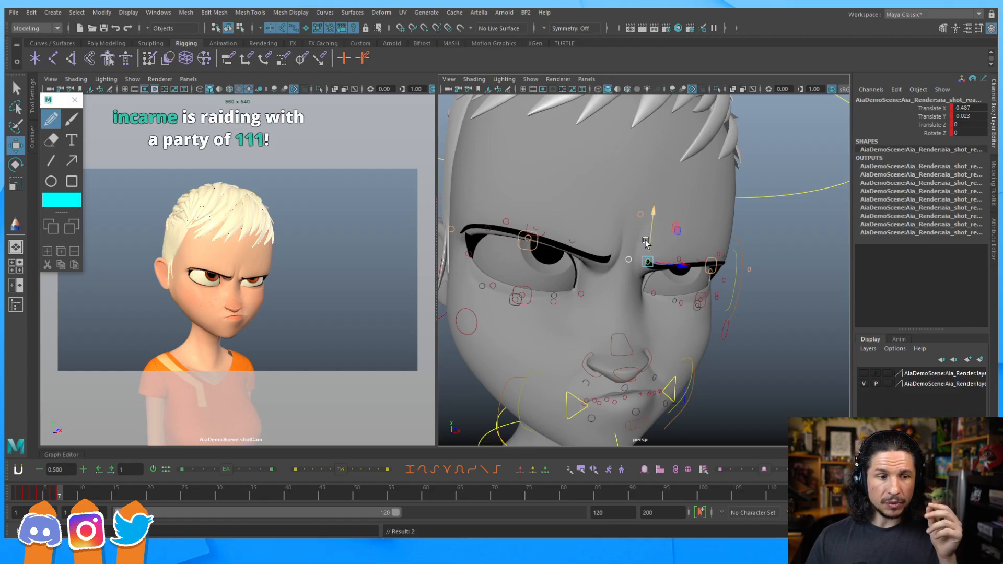
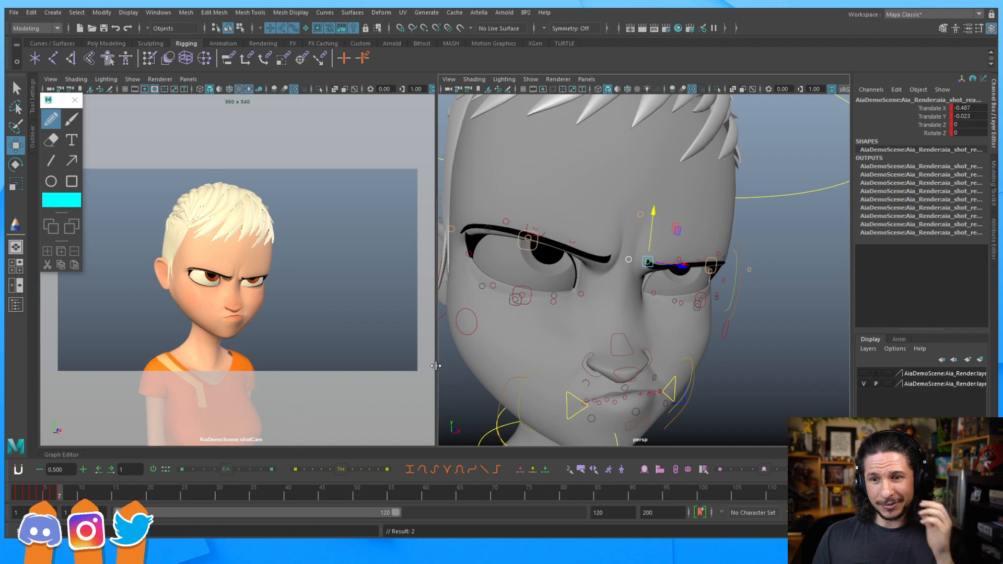
Step: Review the earlier expression poses at frames 1 and 2
left_click(20, 494)
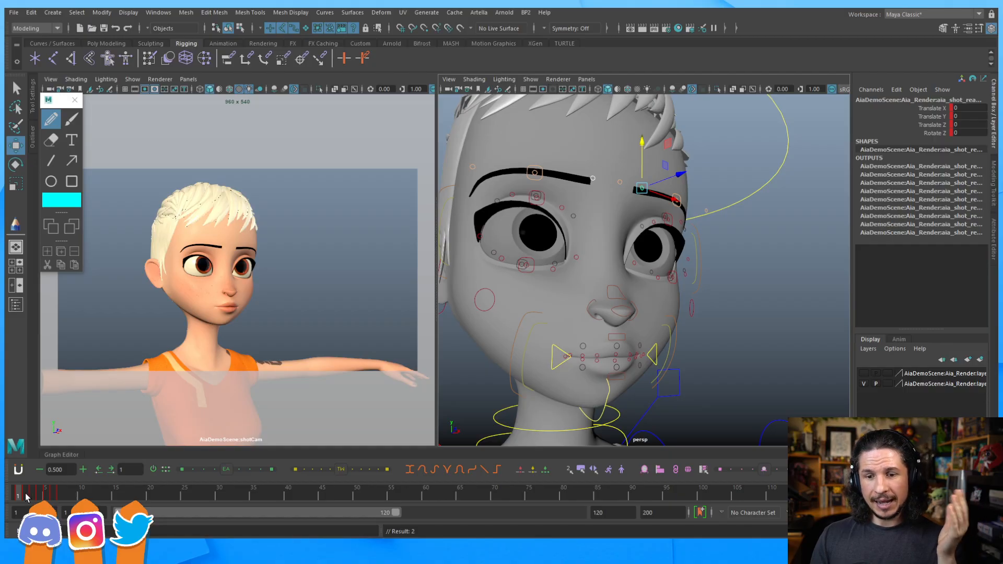
left_click(25, 494)
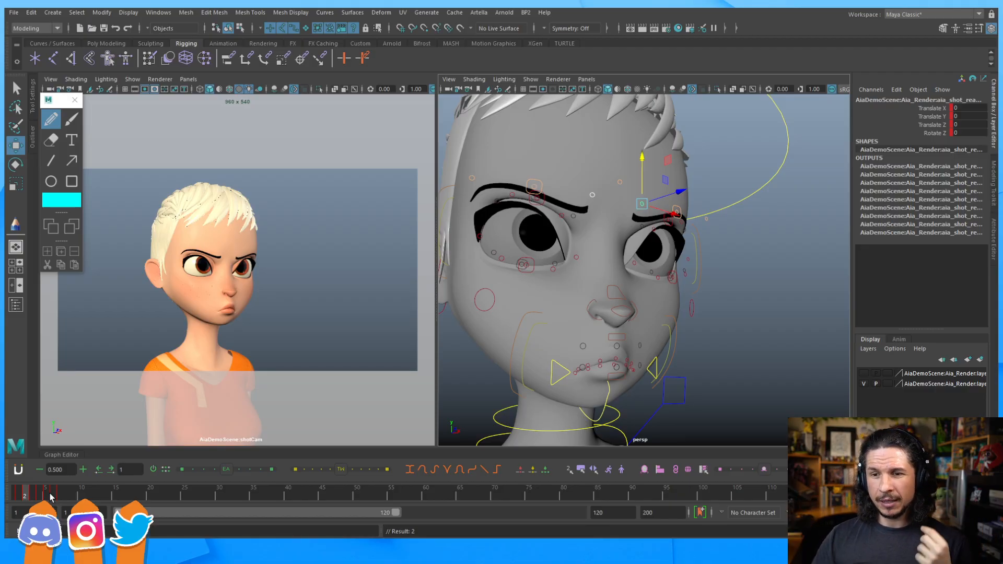
left_click(24, 496)
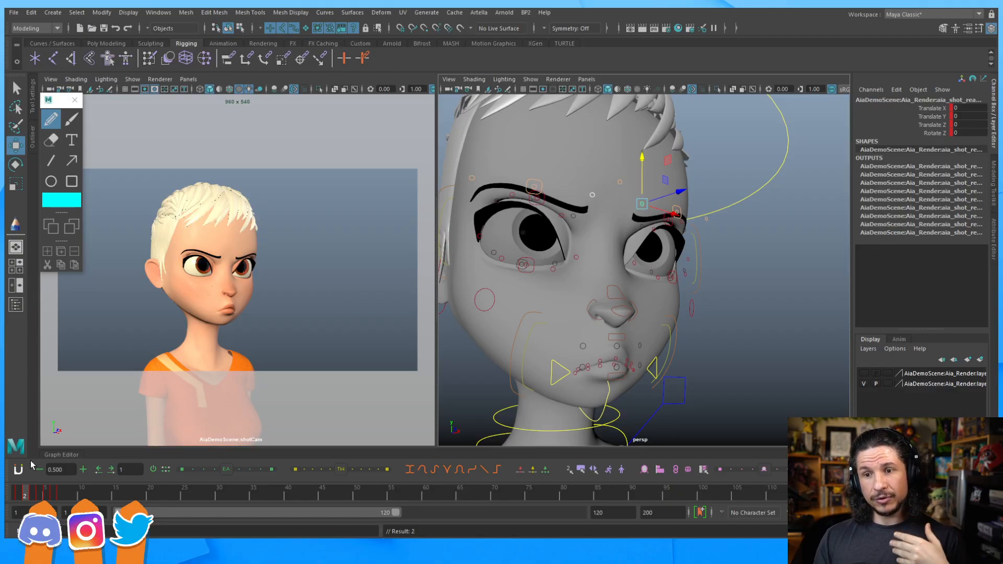
Step: Step through the facial poses from frame 1 to frame 7, comparing the brows, eyes and mouth on each
left_click(18, 492)
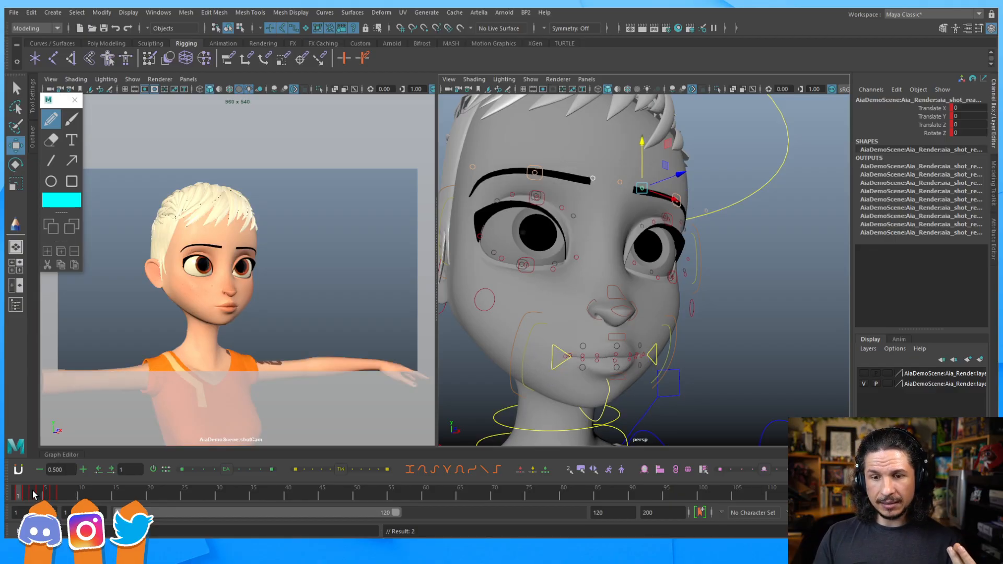
left_click(32, 495)
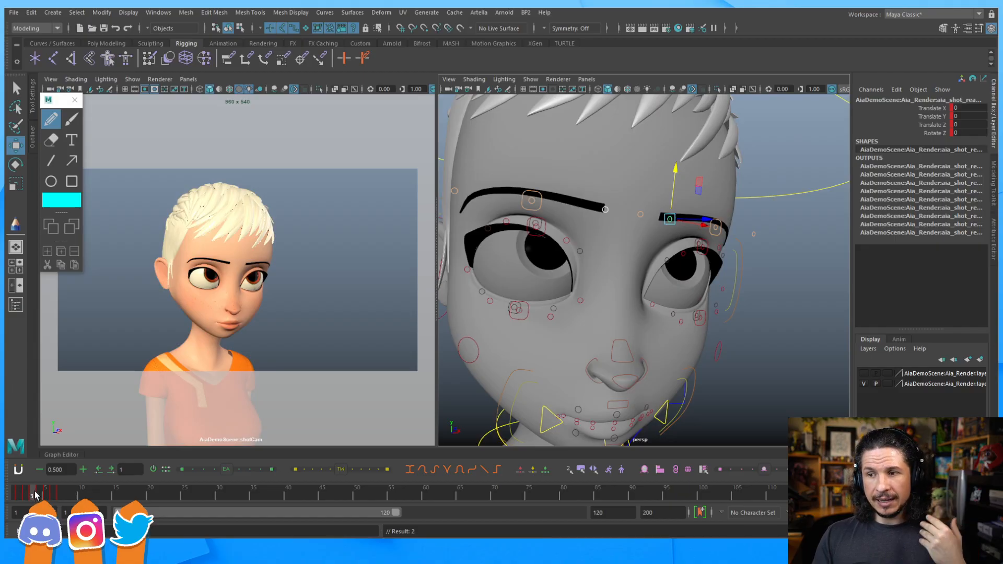
right_click_drag(741, 268, 611, 292, "alt")
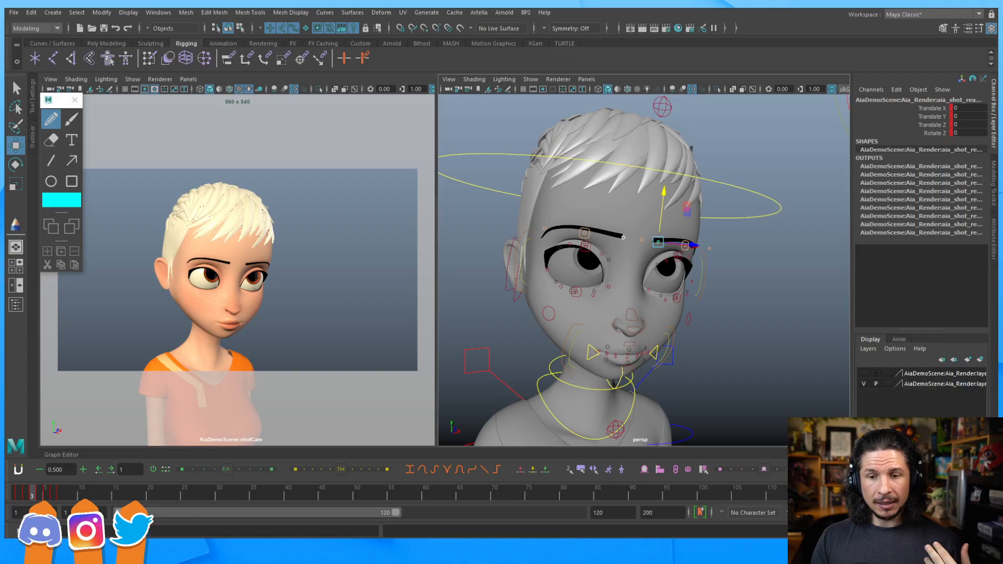
left_click(41, 496)
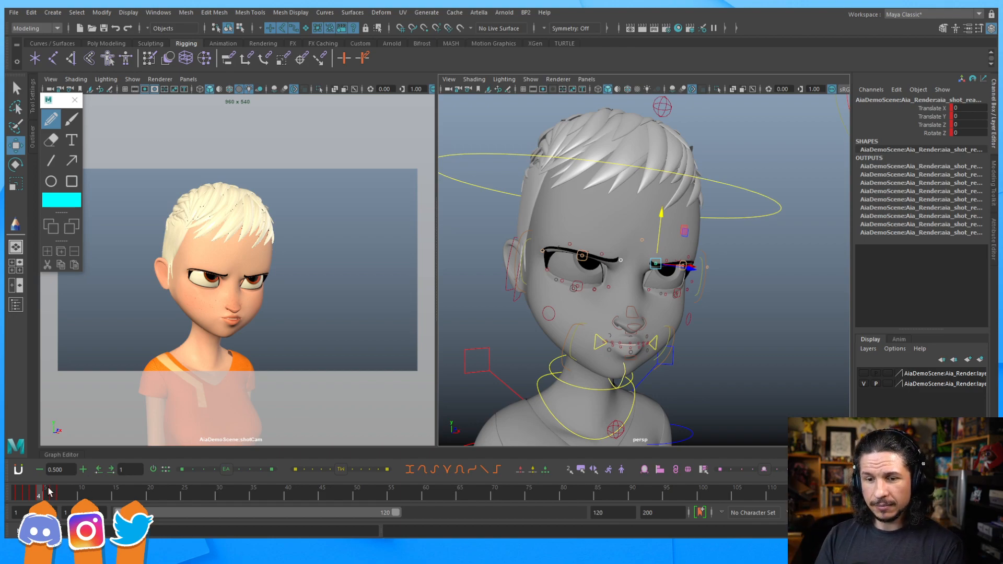
left_click(46, 492)
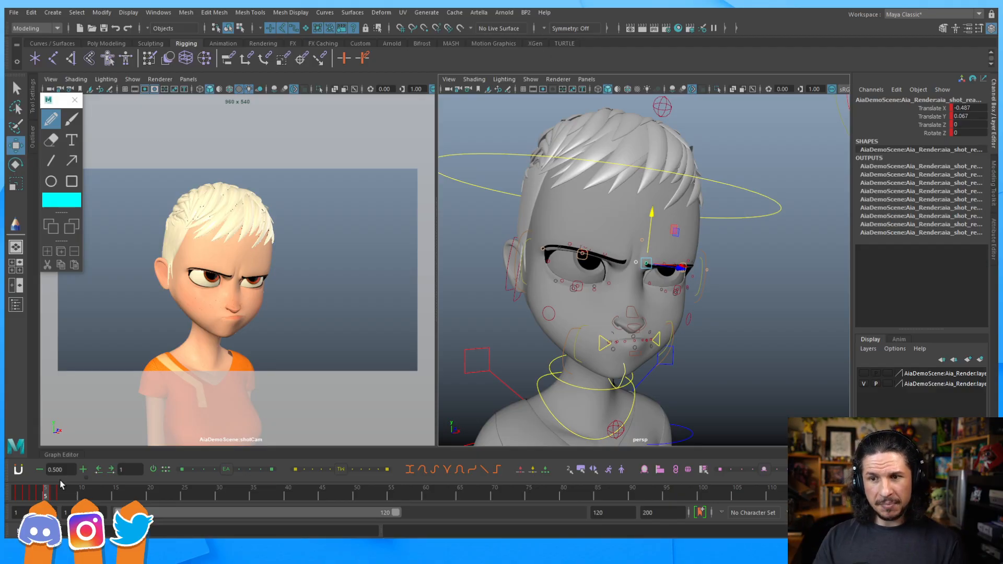
left_click(57, 494)
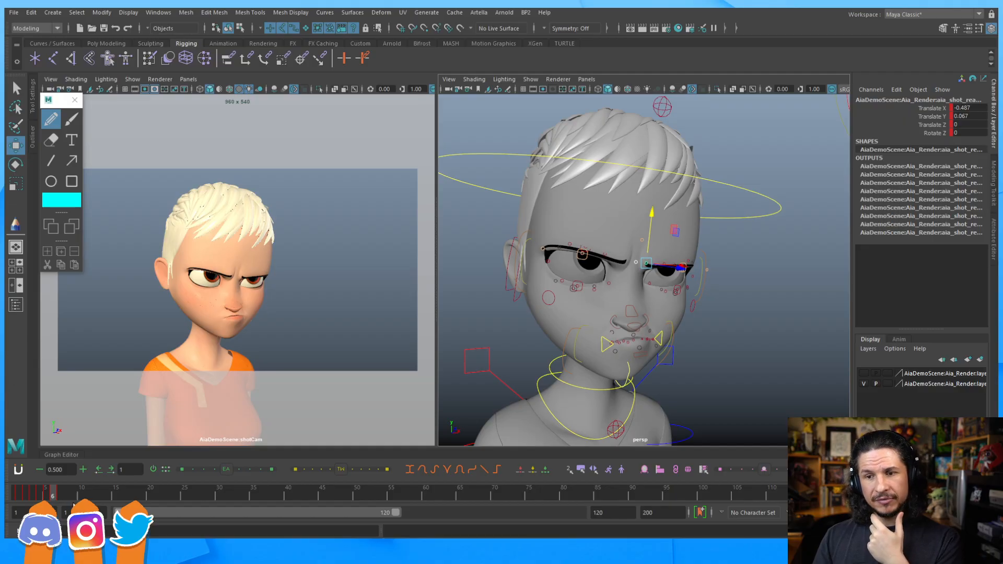
left_click(49, 495)
left_click(52, 495)
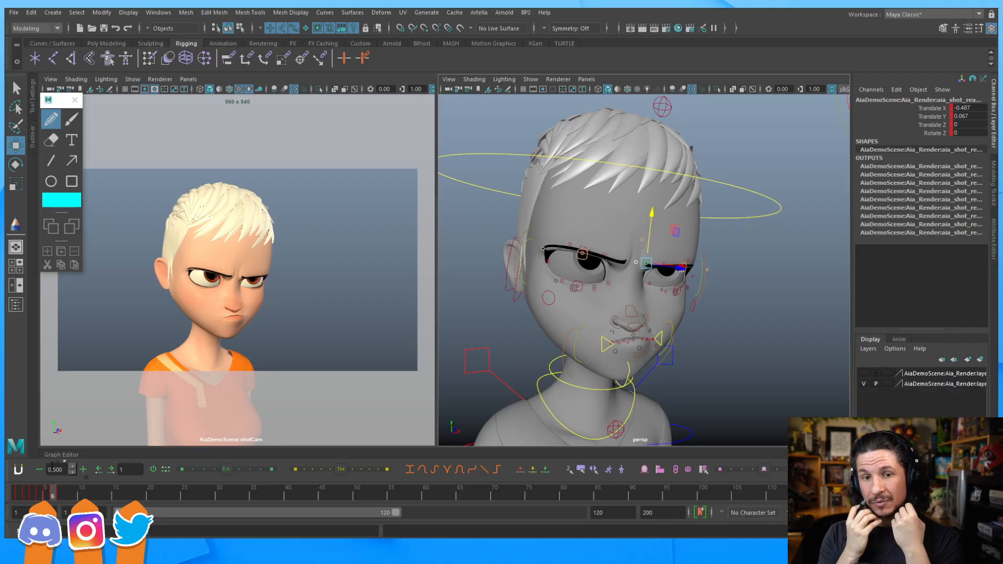
left_click(60, 494)
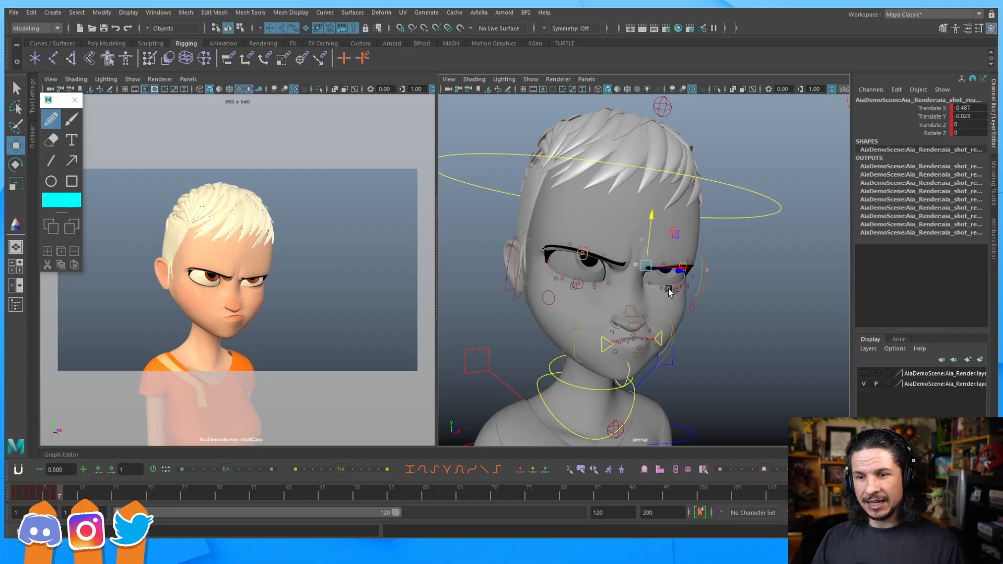
left_click_drag(674, 324, 692, 338, "alt")
middle_click_drag(674, 302, 655, 253, "alt")
right_click_drag(586, 291, 657, 312, "alt")
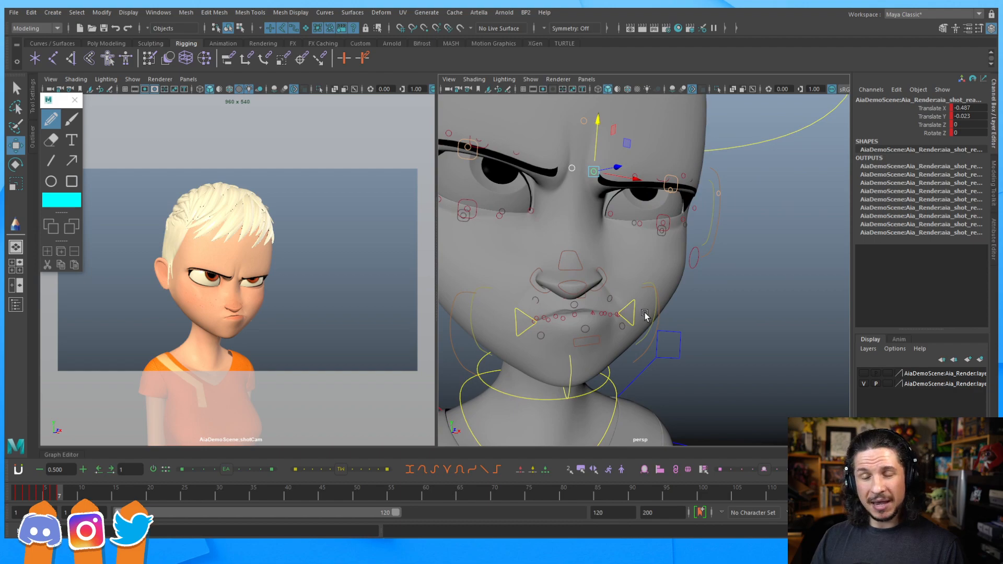
left_click(653, 321)
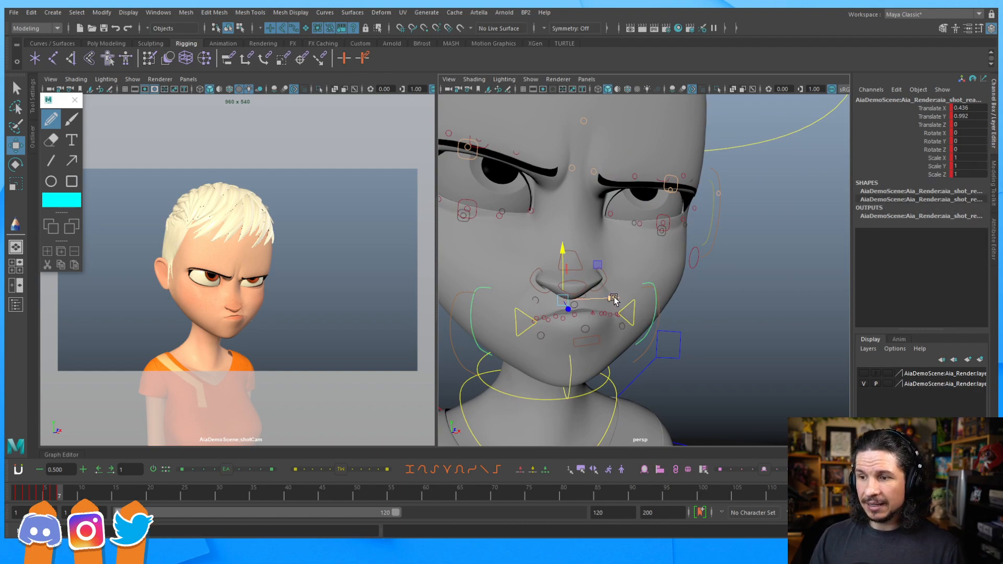
left_click_drag(615, 298, 628, 297)
key("ctrl+z")
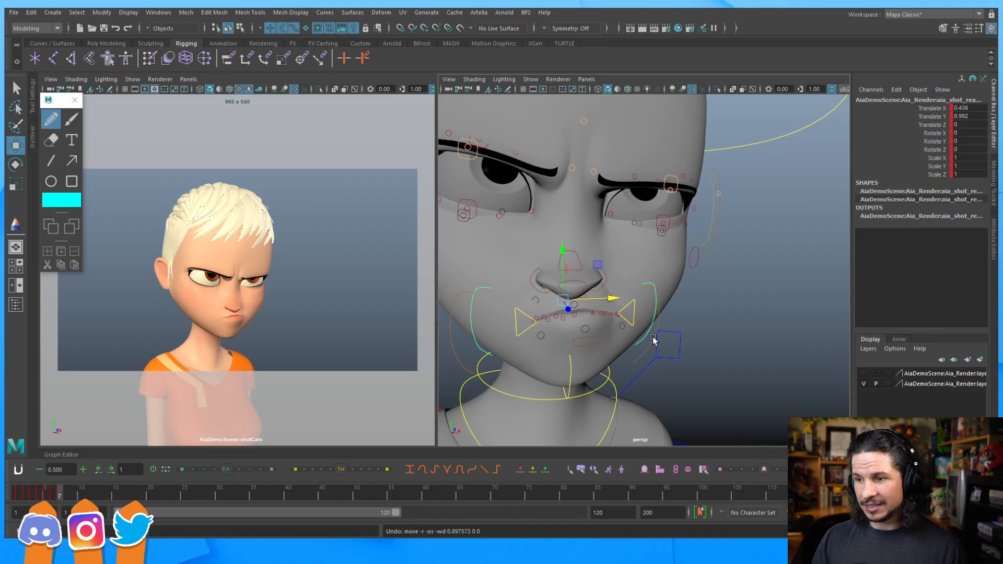
Step: Shift the main mouth control toward the character's left to about 0.806 in X and tilt it to about 6.014 in Rotate Z
left_click(625, 314)
left_click_drag(605, 312, 617, 312)
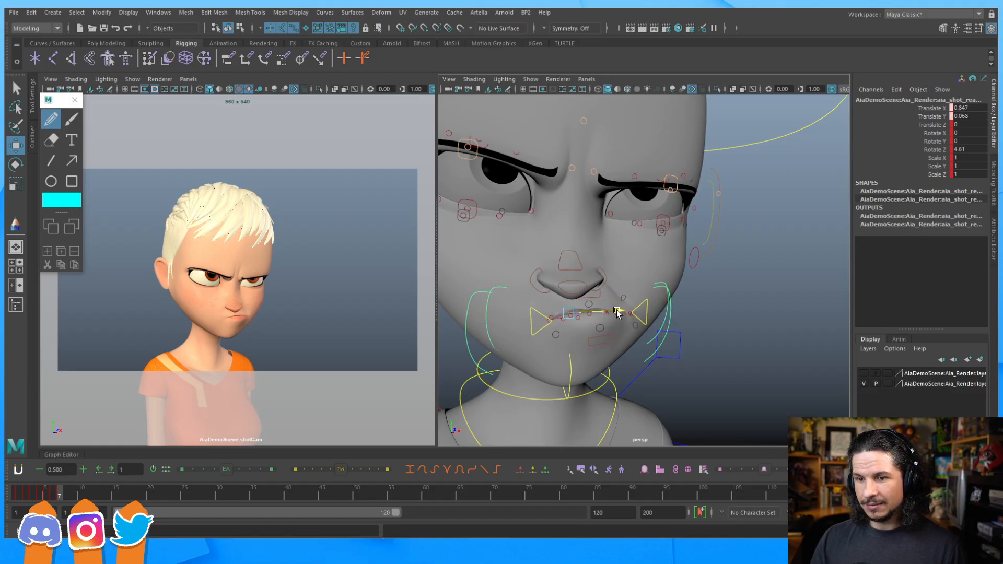
key("ctrl+z")
key("shift+z")
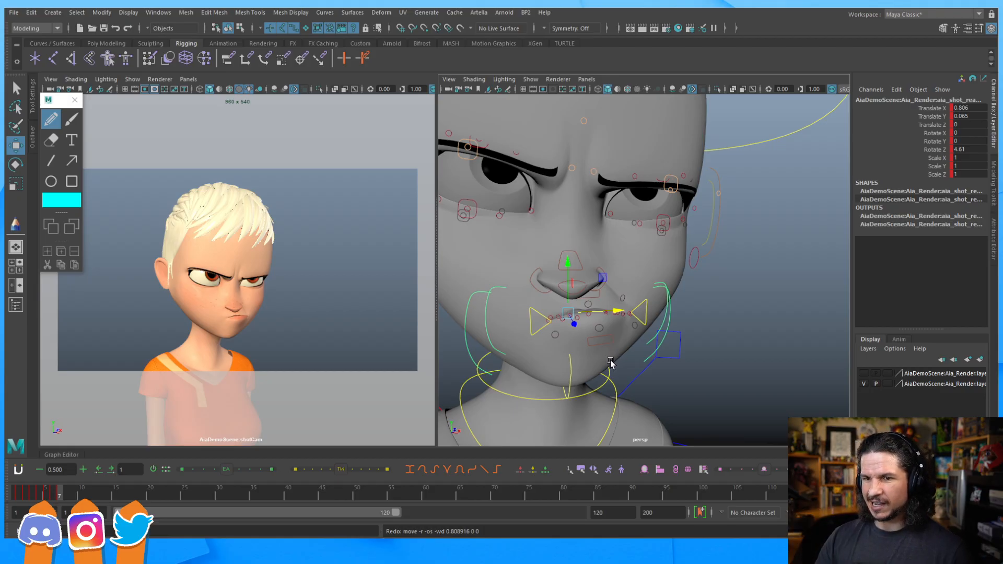
key("e")
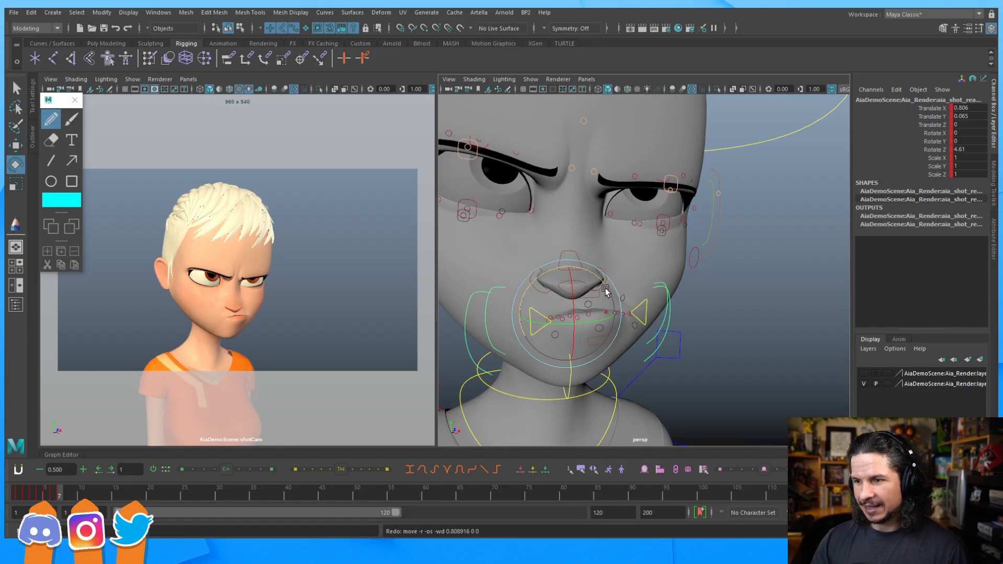
left_click_drag(605, 289, 663, 282)
Step: Raise the small lip control between the mouth's centre and the character's left corner to about 0.145 in Translate Y
right_click_drag(663, 282, 672, 320, "alt")
middle_click_drag(672, 320, 717, 278, "alt")
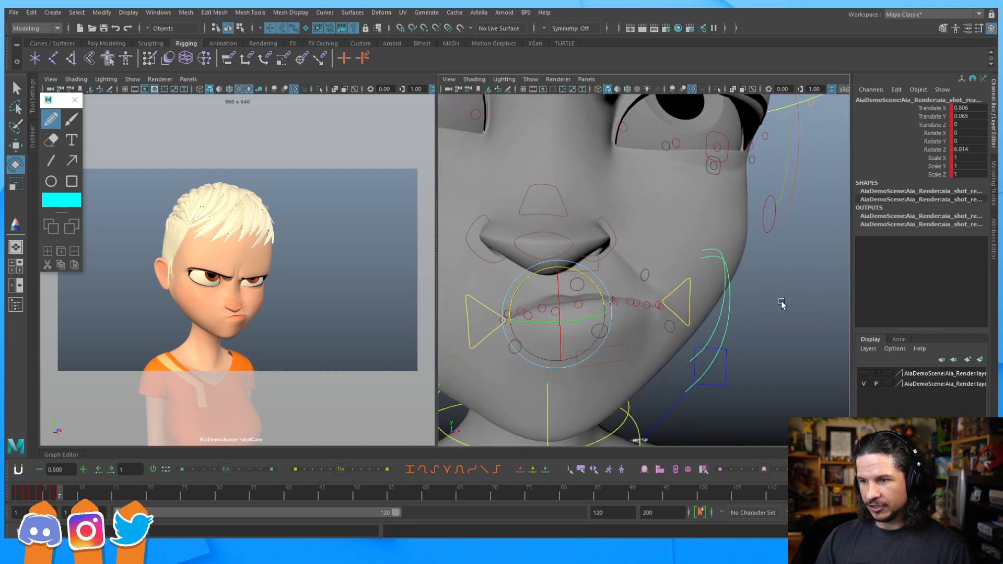
left_click(782, 305)
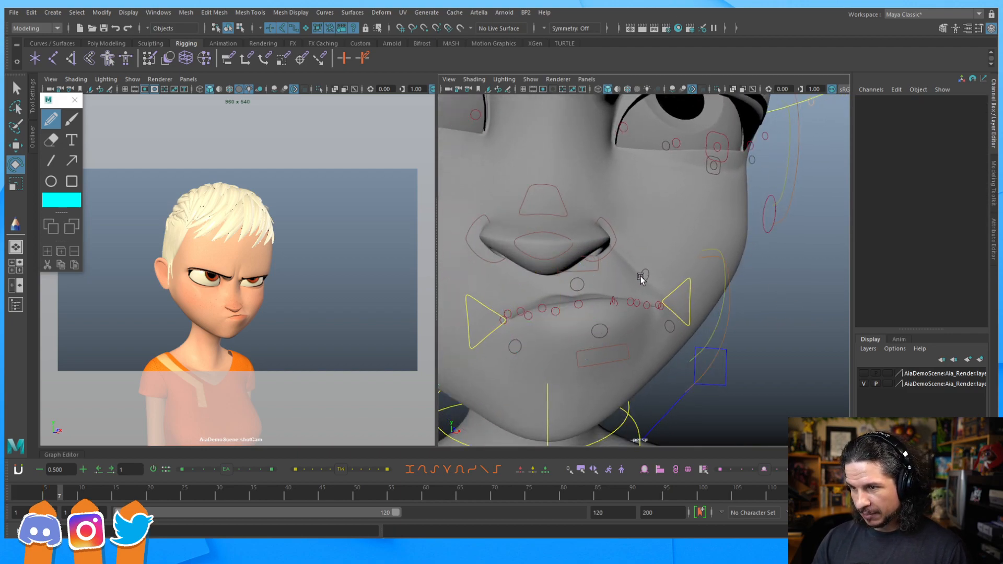
left_click(614, 304)
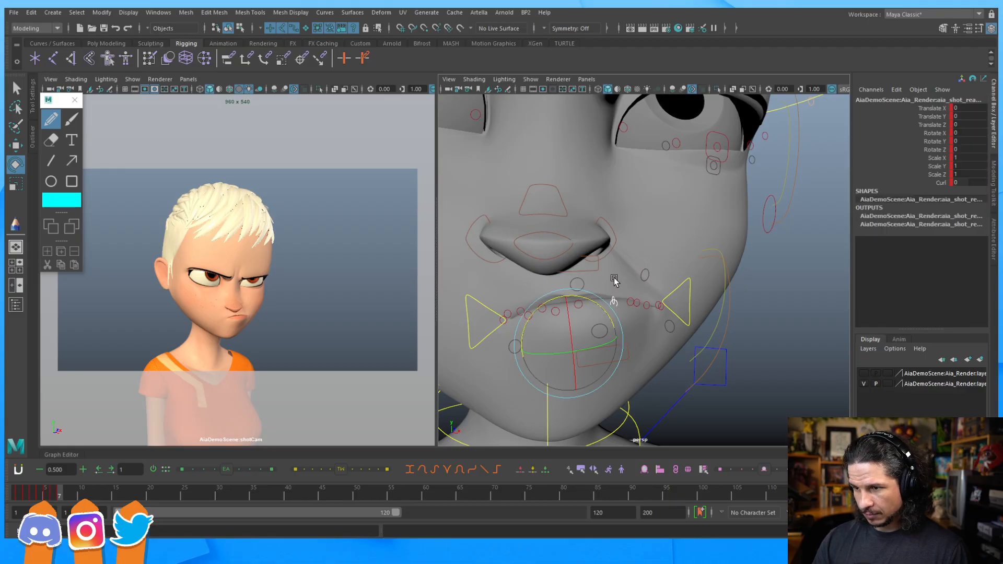
key("w")
left_click_drag(594, 309, 618, 340, "alt")
left_click_drag(492, 288, 601, 361, "ctrl")
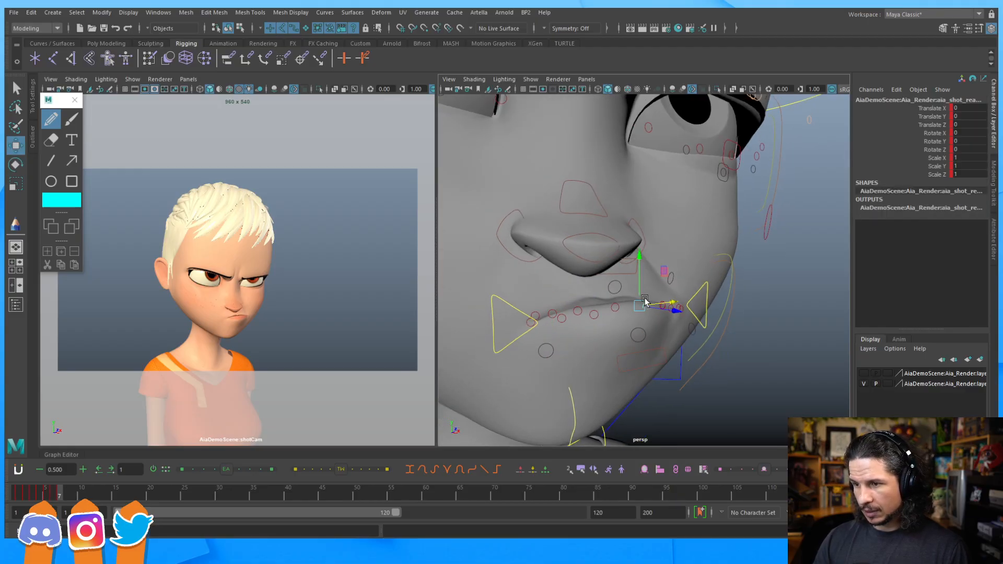
left_click_drag(640, 260, 639, 252)
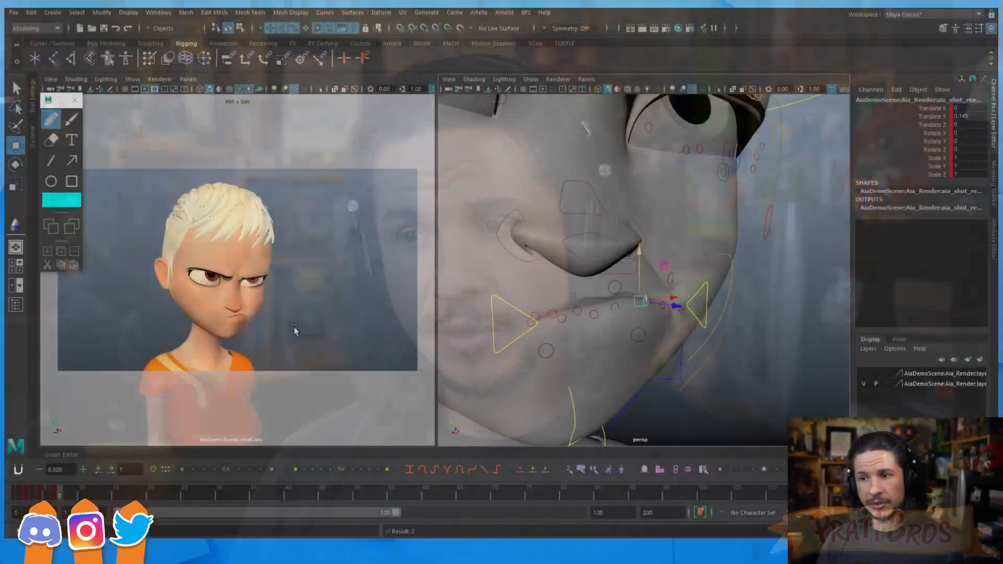
Step: Raise that lip control slightly more, and lift a lip control closer to the character's left mouth corner to about 0.121 in Y
key("space")
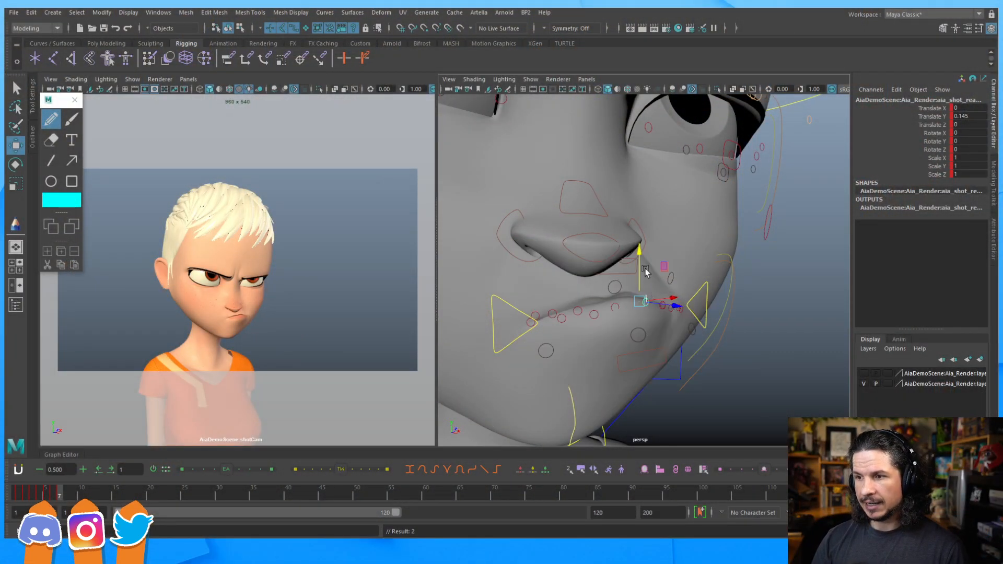
right_click_drag(612, 292, 707, 284, "alt")
left_click_drag(708, 284, 648, 261, "alt")
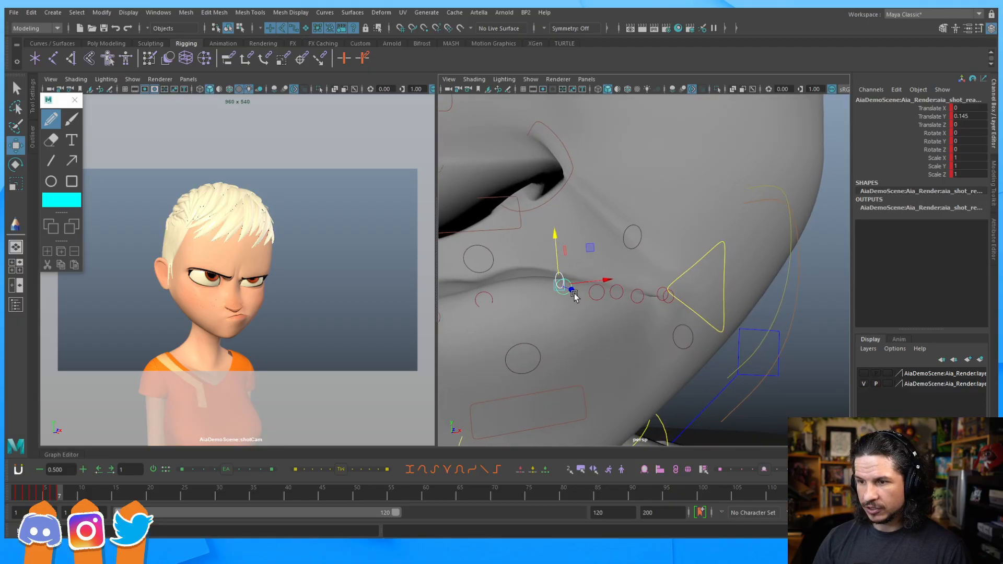
left_click(555, 234)
left_click_drag(557, 231, 556, 222)
left_click(604, 296)
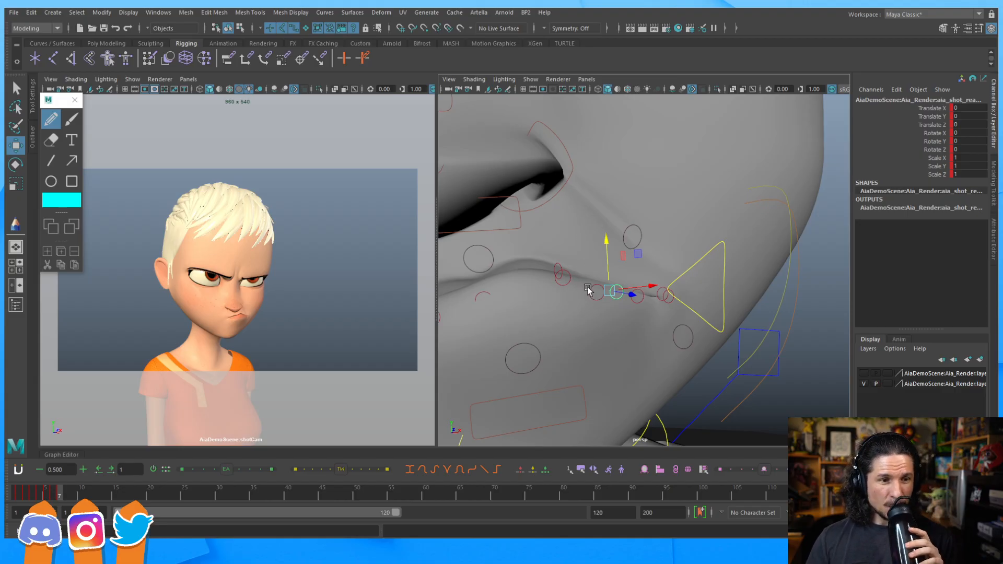
left_click_drag(605, 238, 607, 234)
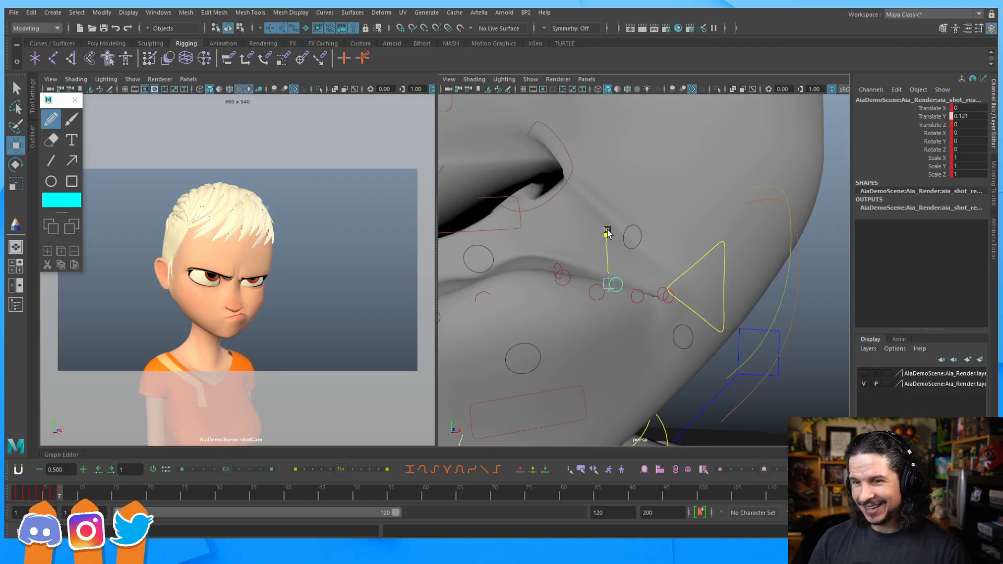
left_click(609, 293)
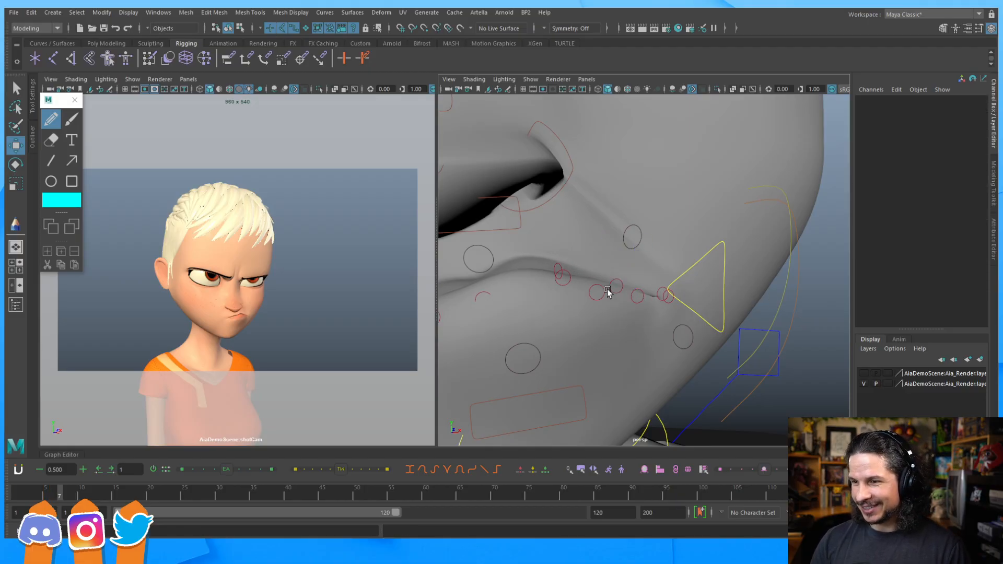
left_click(596, 292)
left_click_drag(593, 268, 588, 254)
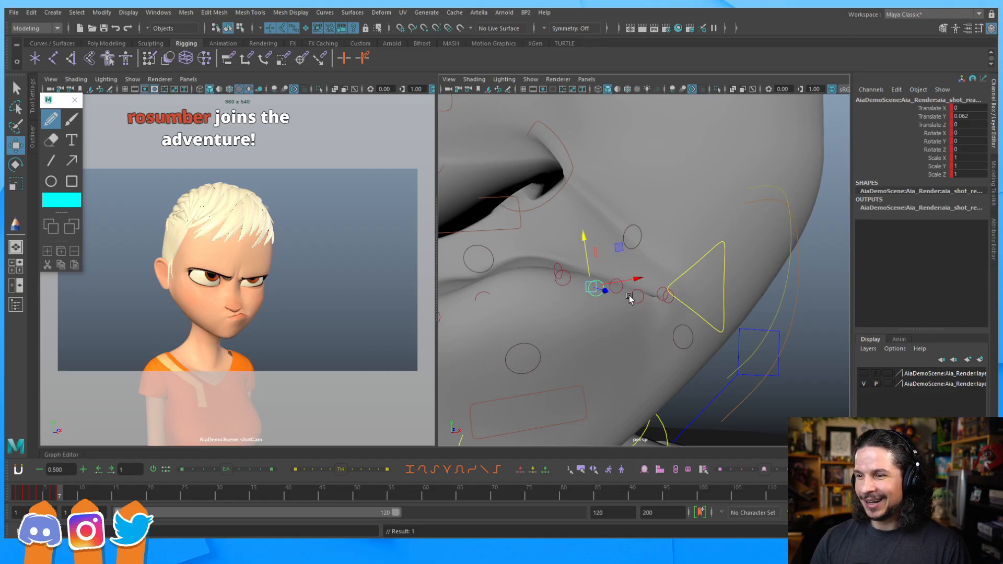
key("ctrl+z")
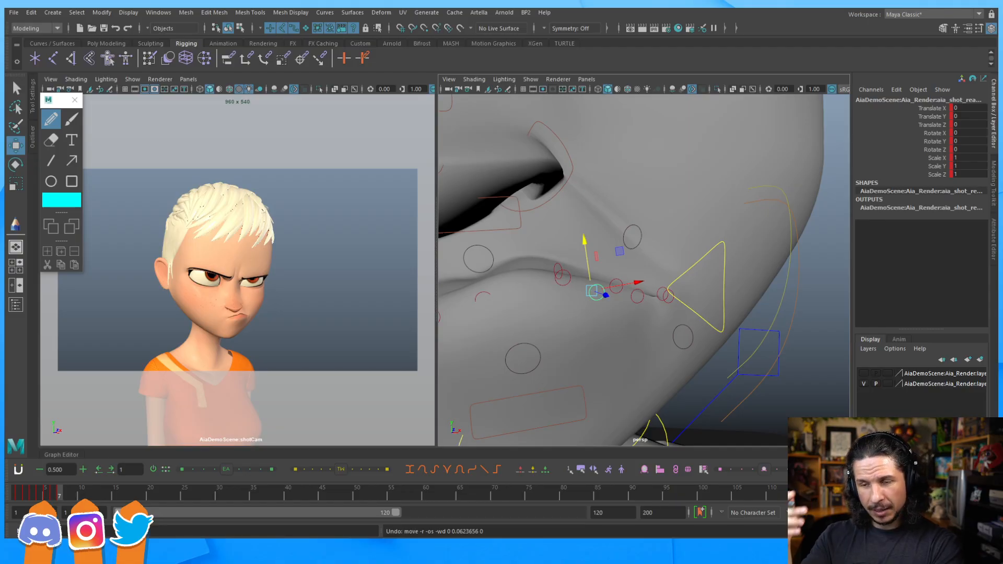
Step: Use 2D Pan/Zoom in the shotCam view to frame the character's eyes and mouth in close-up
left_click(286, 319)
key("backslash")
middle_click_drag(254, 313, 227, 308)
right_click_drag(228, 309, 454, 287)
right_click_drag(261, 298, 439, 293)
right_click_drag(225, 326, 343, 312)
middle_click_drag(260, 344, 298, 255)
right_click_drag(250, 307, 337, 289)
middle_click_drag(320, 296, 365, 298)
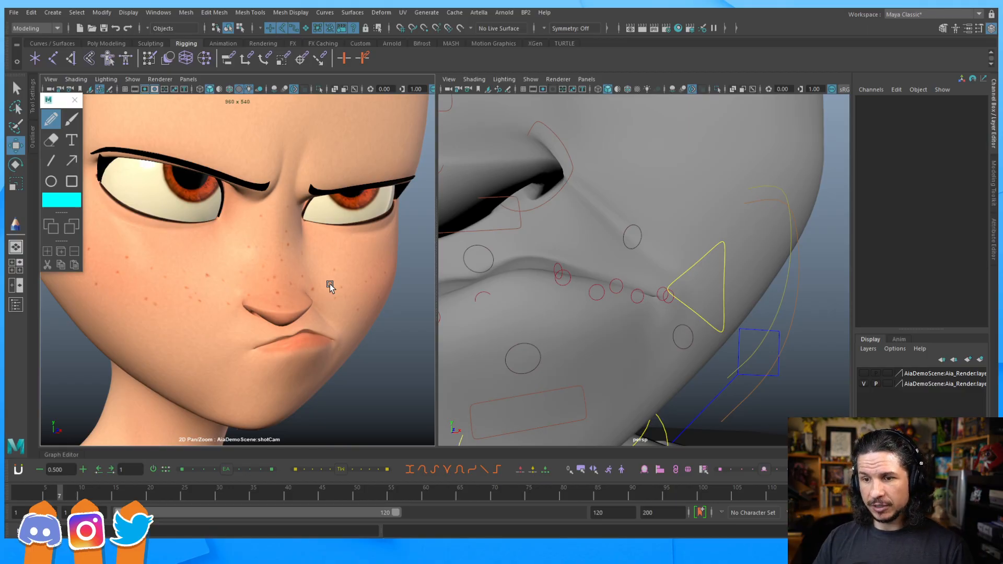
Step: Raise the lip control near the character's right mouth corner to about 0.173 in Y and the central lip control to about 0.094
mouse_move(594, 287)
left_mouse_down("alt")
mouse_move(712, 248)
mouse_move(618, 298)
mouse_move(589, 293)
left_mouse_up("alt")
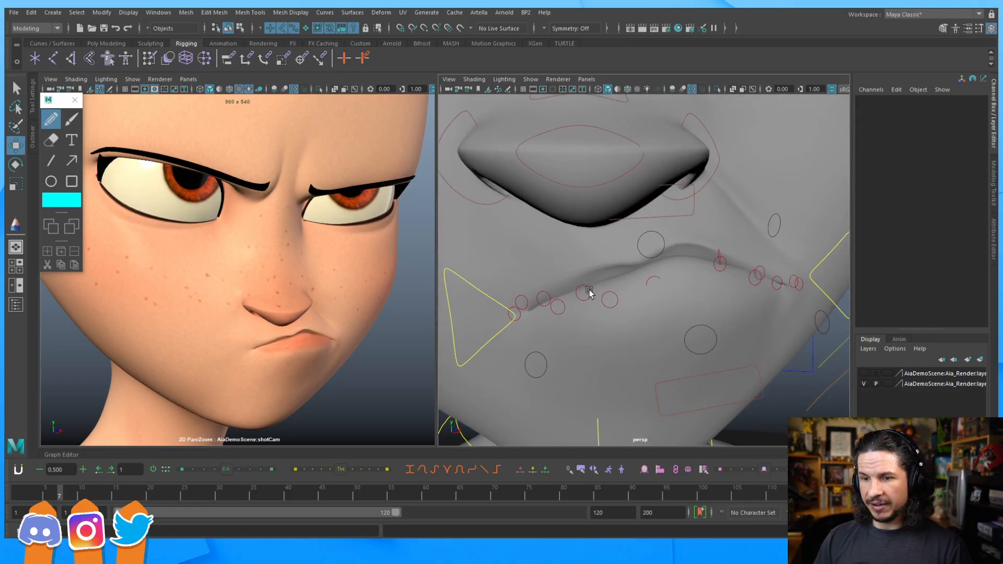
left_click(560, 303)
left_click_drag(562, 266, 555, 264)
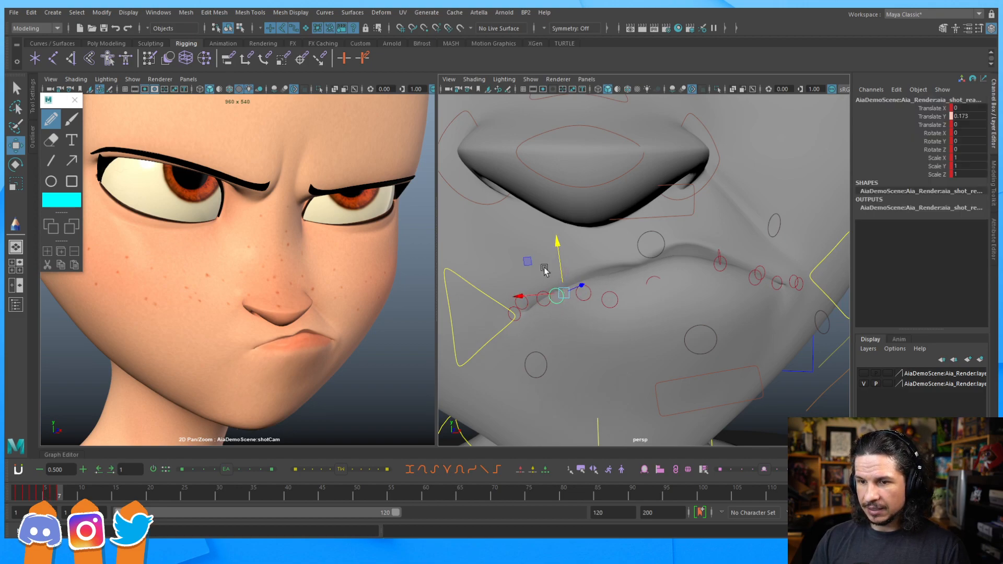
left_click(651, 279)
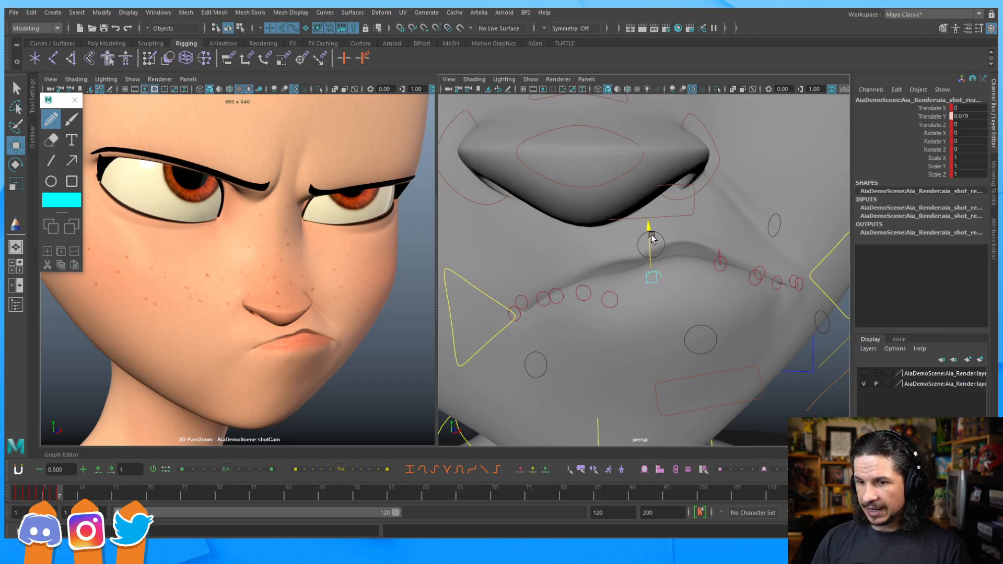
left_click_drag(651, 239, 653, 238)
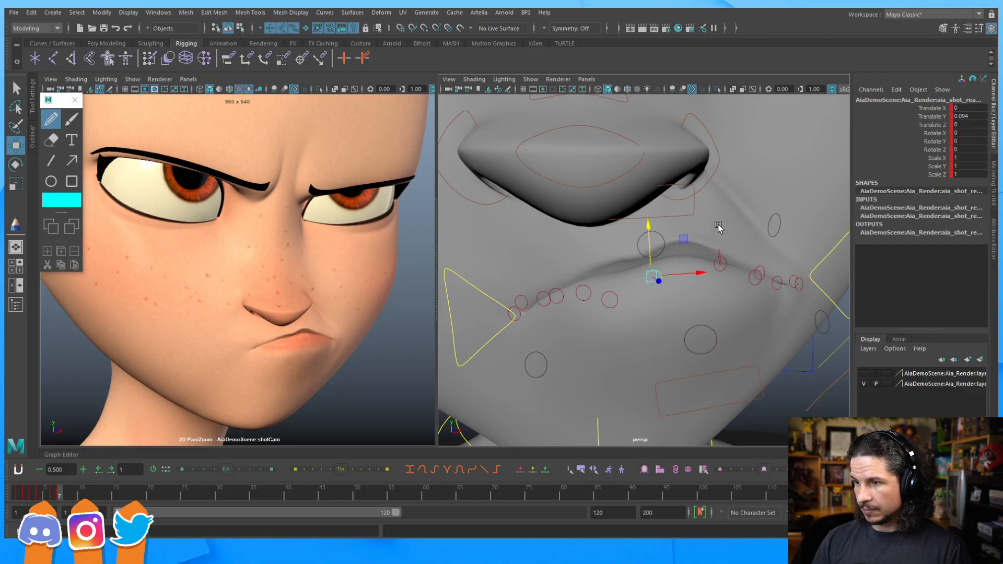
left_click(699, 233)
mouse_move(698, 235)
left_mouse_down()
mouse_move(699, 244)
mouse_move(707, 236)
left_mouse_up()
key("ctrl+z")
Step: Move the lip control near the character's left mouth corner to about -0.124 in Translate Y and -0.08 in Translate Z
left_click(723, 267)
left_click_drag(787, 268, 789, 346, "alt")
left_click(733, 257)
left_click(770, 334)
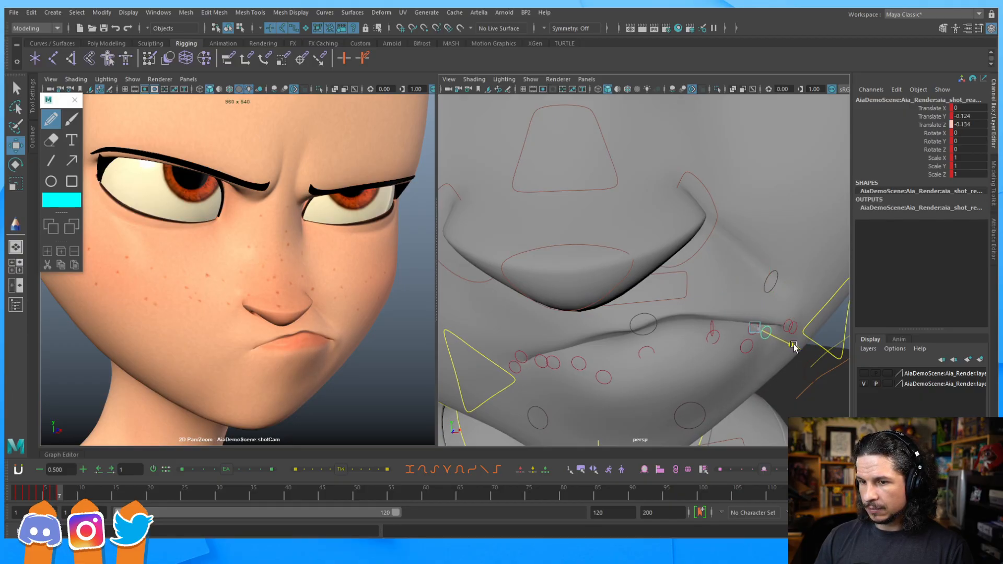
left_click_drag(793, 345, 795, 347)
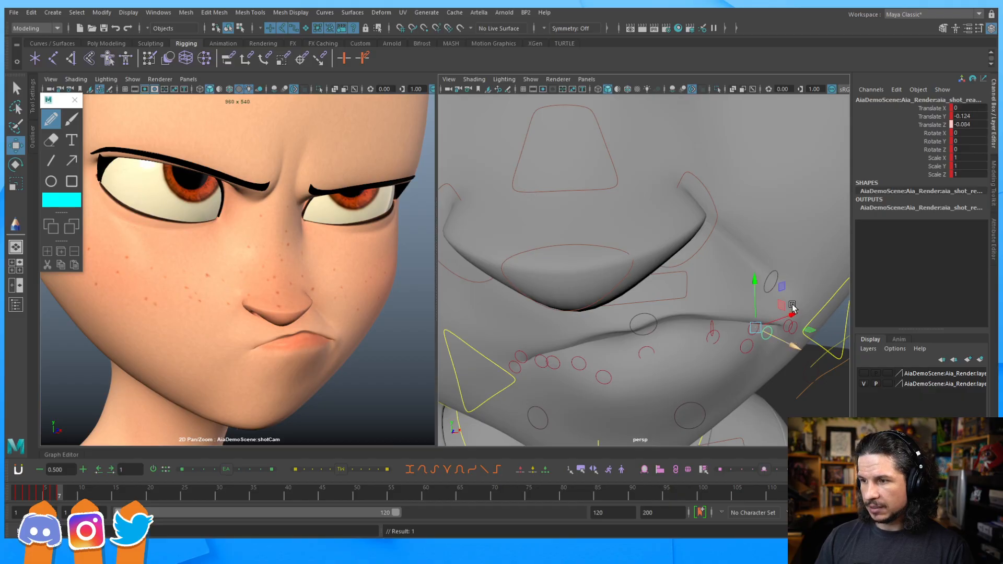
Step: Adjust the Rotate Y channel of the triangular control at the character's left mouth corner
left_click_drag(779, 283, 762, 282, "alt")
left_click(731, 305)
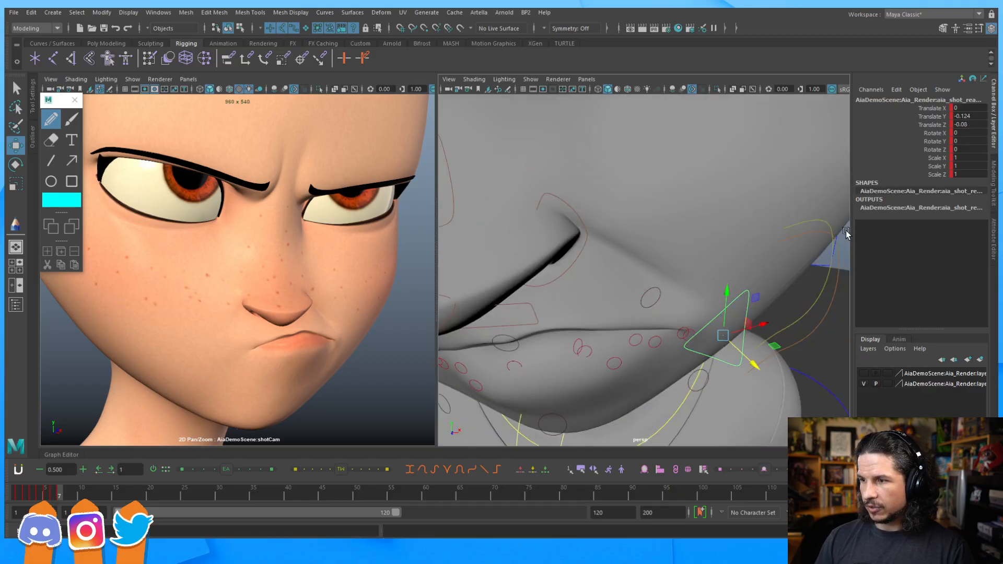
left_click(931, 142)
middle_click_drag(740, 235, 752, 261)
Step: Select the teeth control through the wireframe, shift it to about -0.369 in Translate X, and restore the shaded display
key("4")
left_click_drag(551, 336, 711, 276, "alt")
left_click(667, 288)
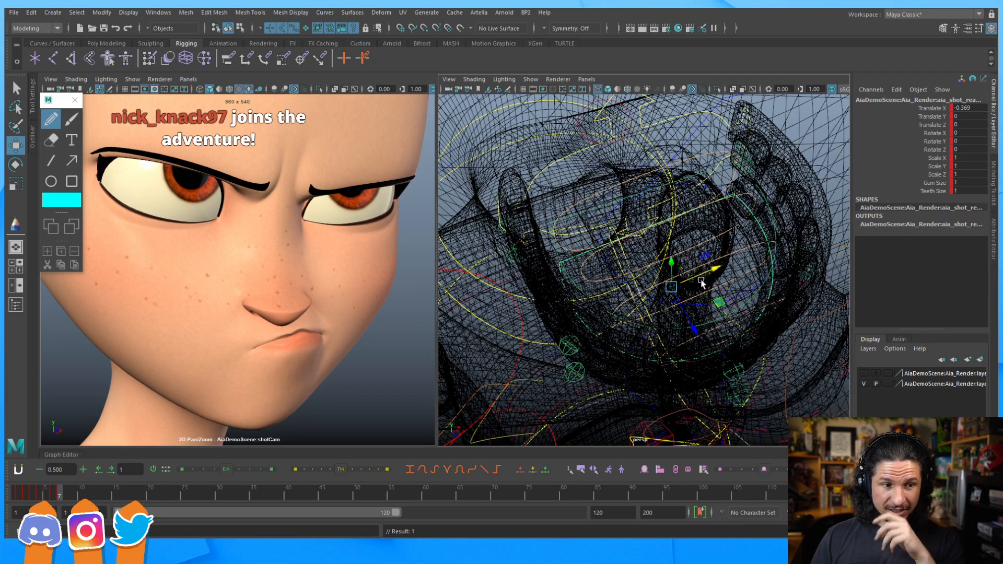
key("5")
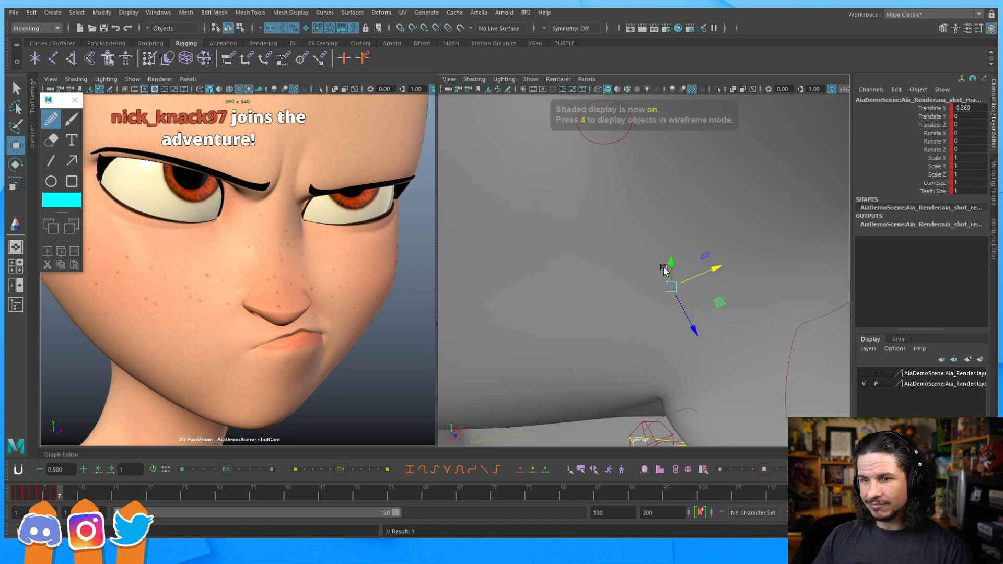
key("6")
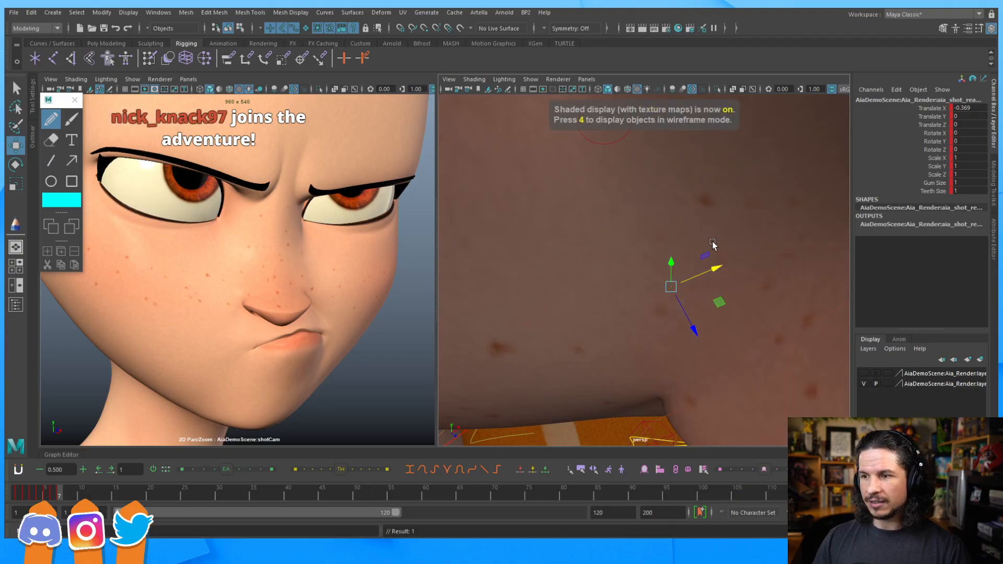
Step: Set the triangular left mouth-corner control's Depth to about -0.43 and move it to about -1.006 in X and 0.055 in Y
right_click_drag(710, 244, 598, 264, "alt")
left_click_drag(598, 263, 626, 246, "alt")
right_click_drag(627, 246, 694, 262, "alt")
key("5")
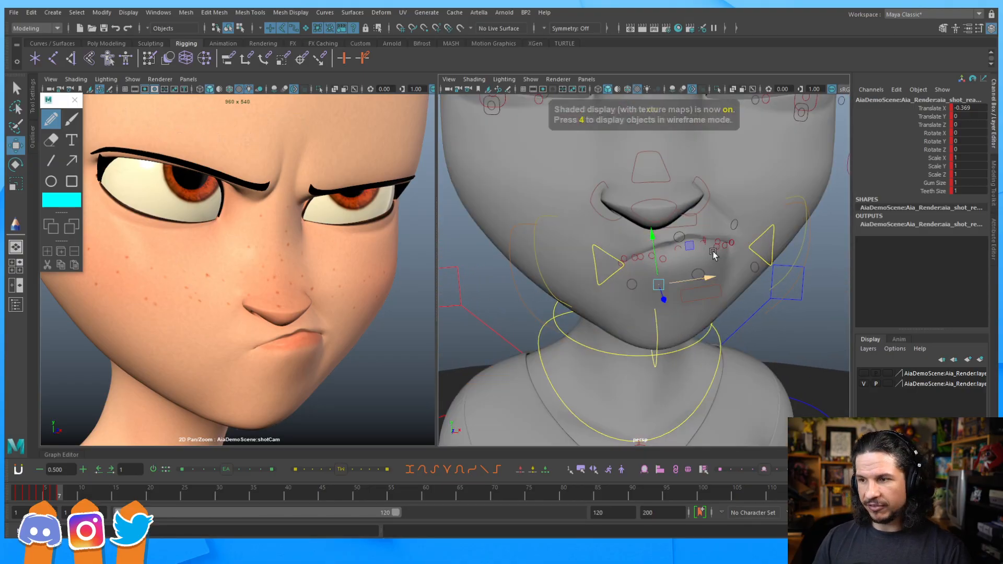
left_click_drag(712, 268, 659, 285, "alt")
right_click_drag(659, 285, 717, 281, "alt")
left_click(726, 281)
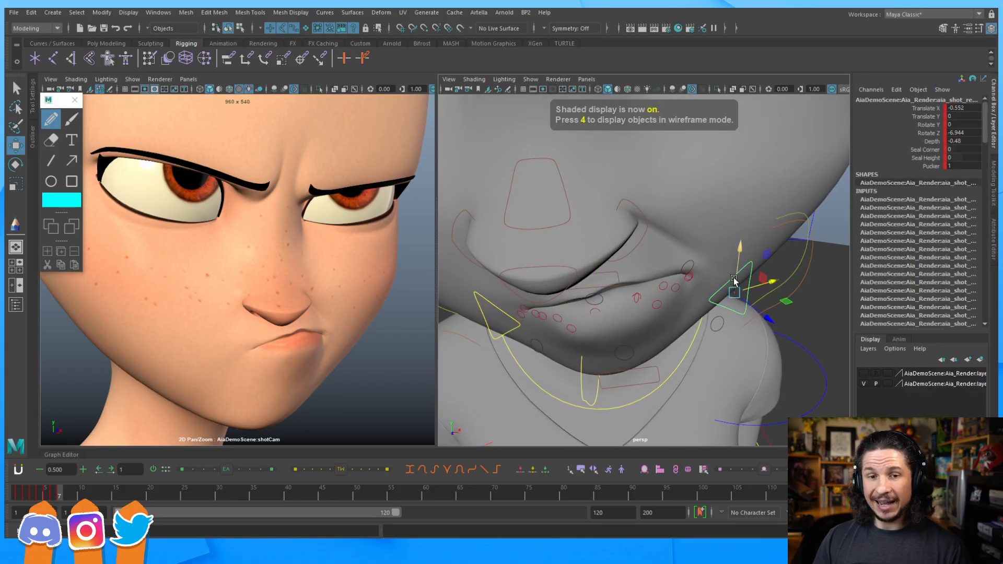
left_click(932, 140)
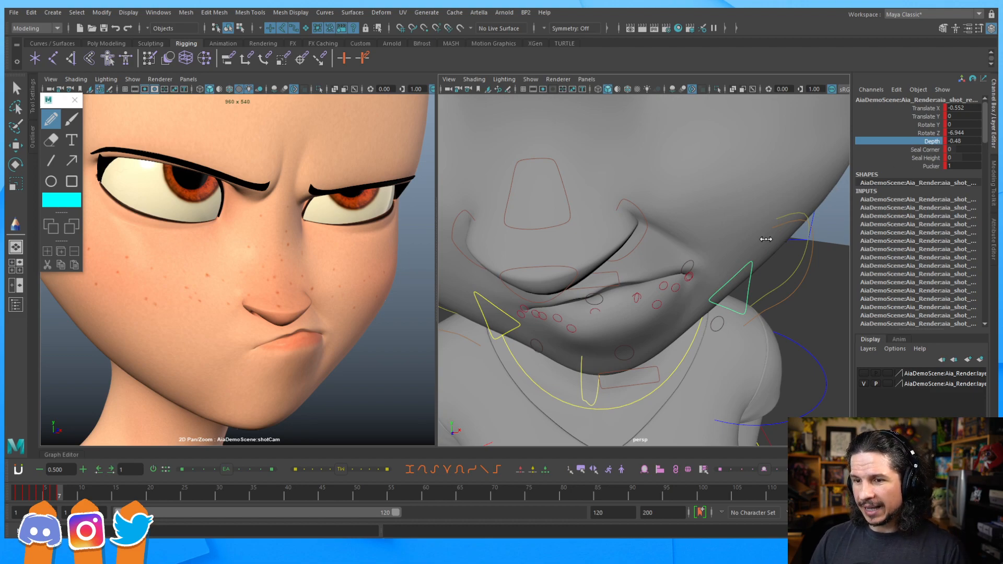
mouse_move(754, 242)
middle_mouse_down()
mouse_move(770, 243)
mouse_move(757, 250)
middle_mouse_up()
mouse_move(742, 254)
left_mouse_down("alt")
mouse_move(739, 261)
mouse_move(770, 263)
mouse_move(753, 263)
left_mouse_up("alt")
key("w")
Step: Near the character's left mouth corner, raise the upper lip control to about 0.186 in Y and the lower lip control to about 0.081
left_click_drag(682, 284, 694, 271, "alt")
scroll(672, 221, "up", 3)
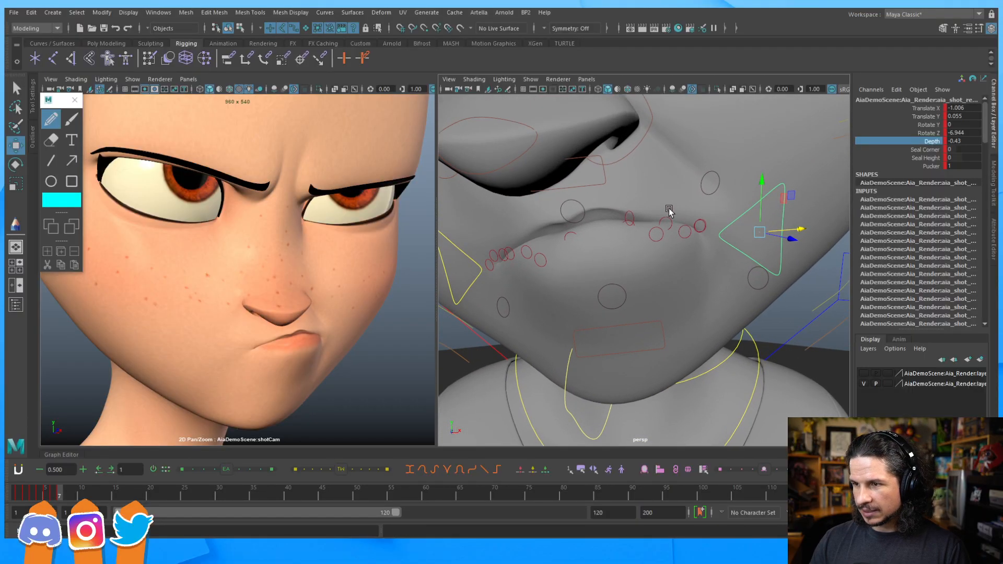
left_click(667, 217)
mouse_move(660, 193)
left_mouse_down()
mouse_move(660, 182)
mouse_move(661, 191)
left_mouse_up()
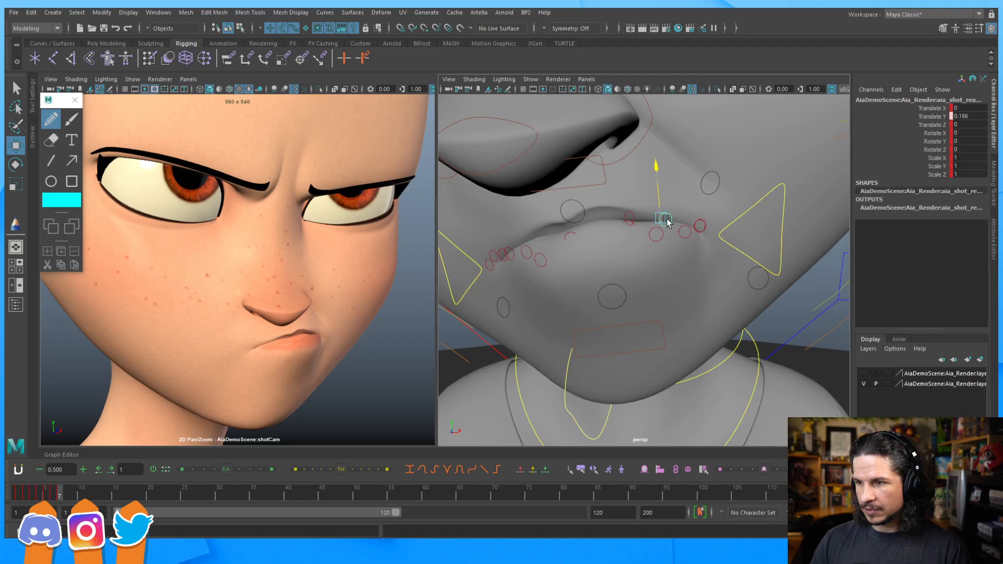
left_click(658, 232)
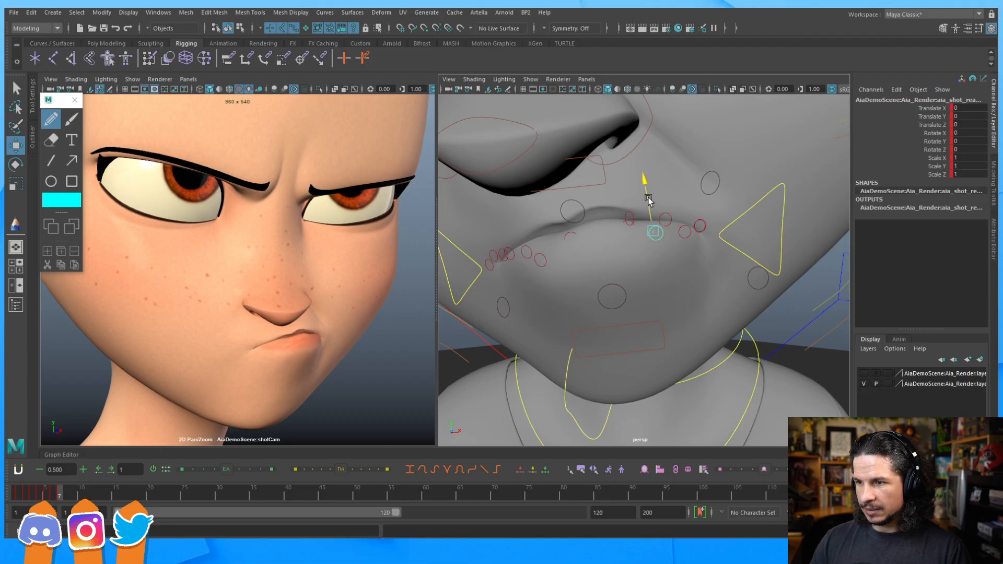
left_click_drag(647, 199, 648, 199)
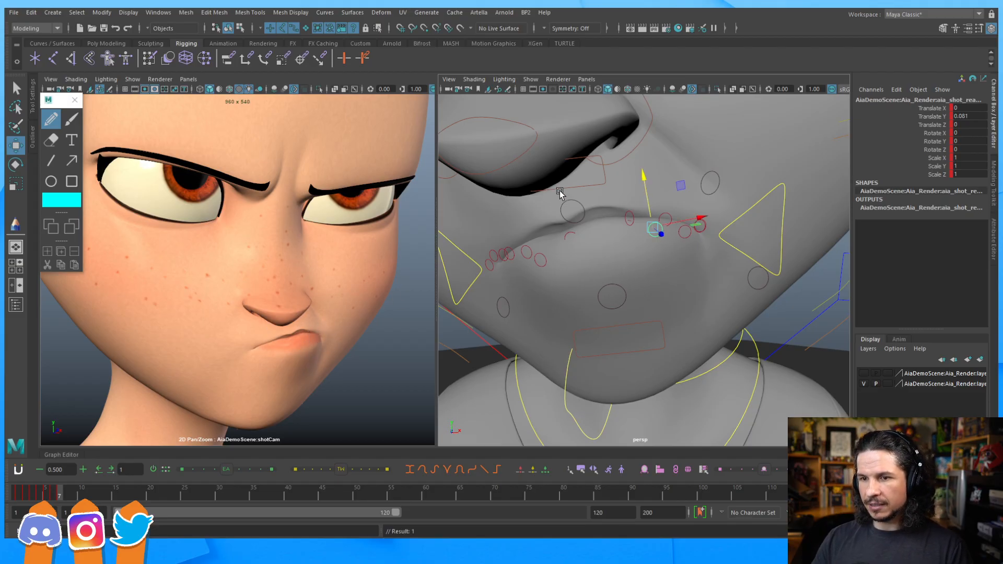
Step: Move the control around the character's left nostril to about 0.321 in X and 0.272 in Y, and reframe the whole face in shotCam
right_click_drag(664, 180, 608, 184, "alt")
middle_click_drag(609, 183, 615, 227, "alt")
left_click(653, 185)
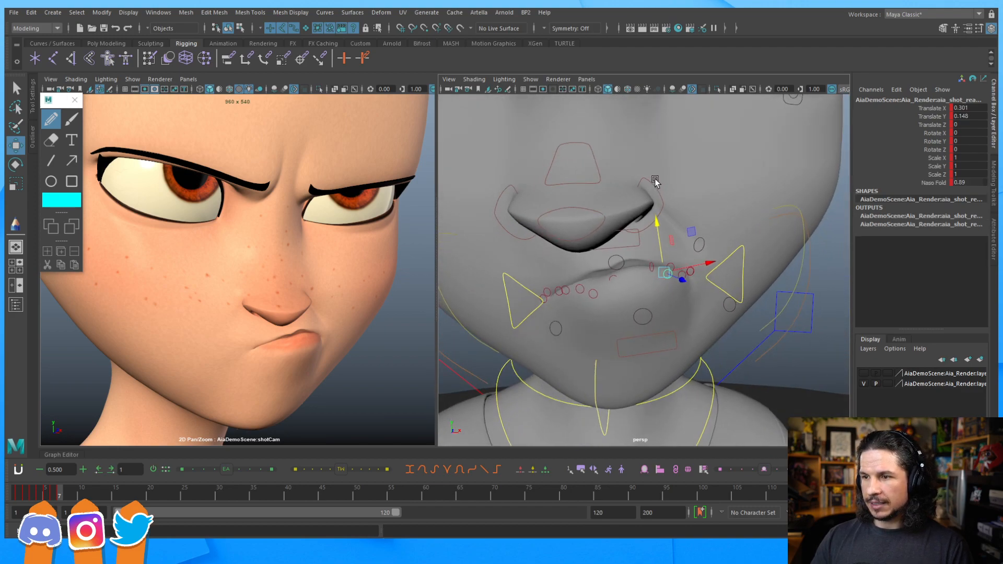
middle_click_drag(671, 170, 671, 166)
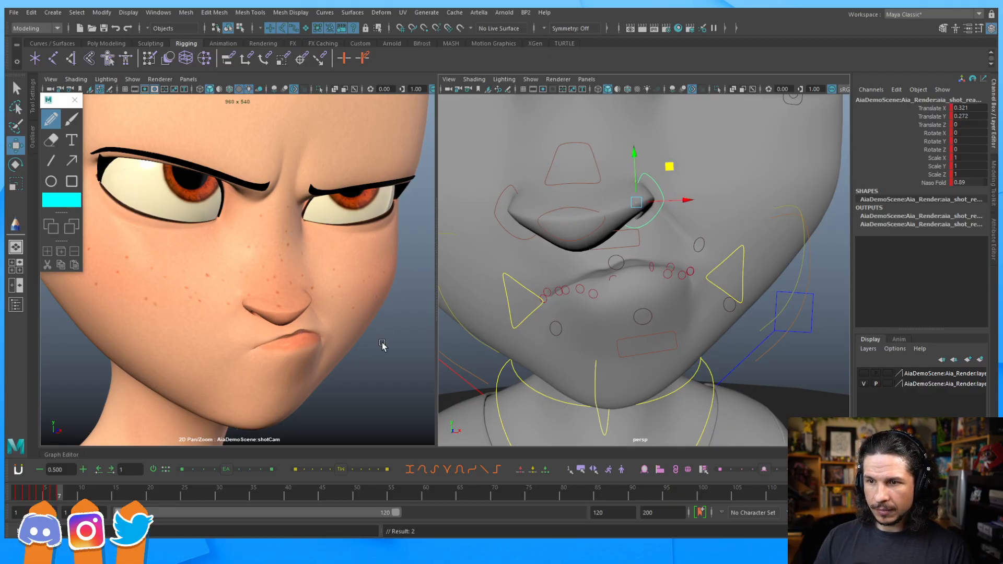
right_click_drag(390, 334, 203, 332)
middle_click_drag(312, 333, 347, 356)
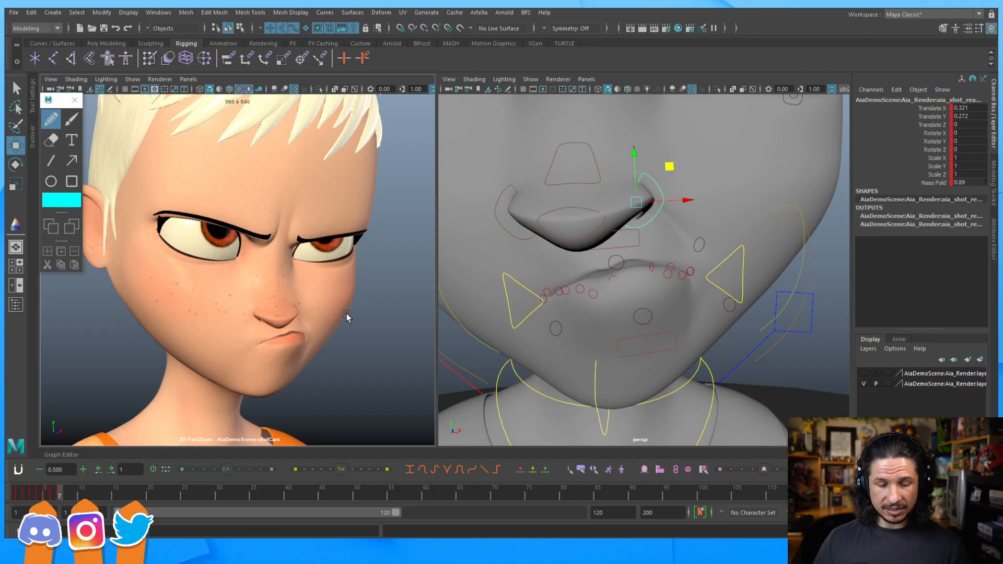
Step: Raise the small lip control near the character's right mouth corner to about 0.077 in Translate Y
left_click_drag(583, 284, 617, 289, "alt")
scroll(607, 293, "up", 2)
scroll(616, 289, "up", 2)
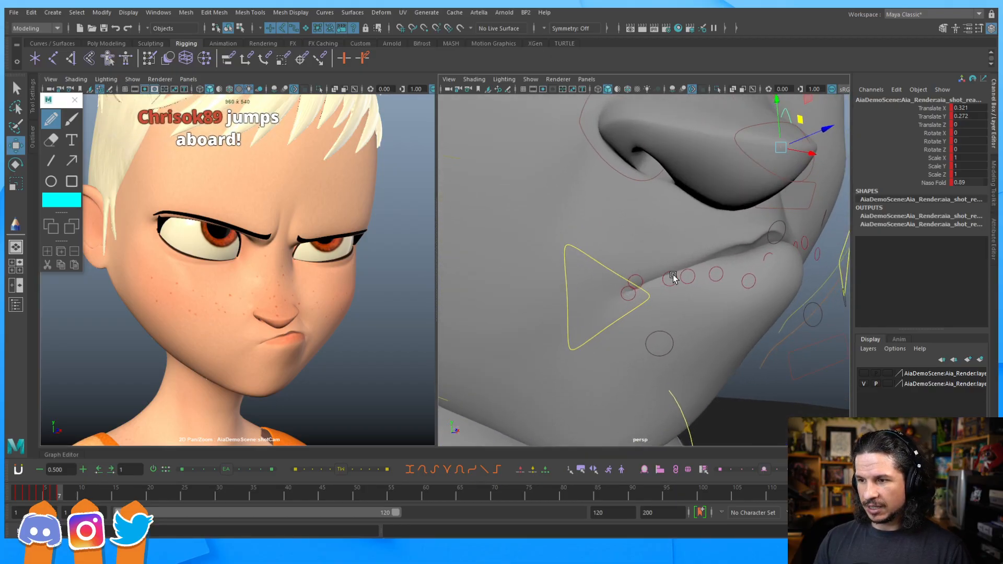
left_click(670, 273)
left_click_drag(667, 251, 666, 246)
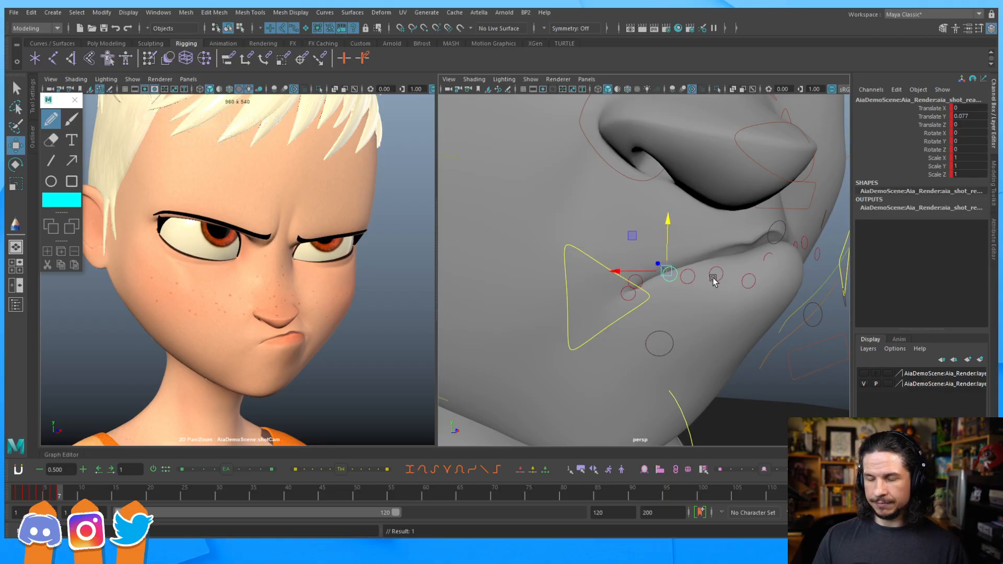
Step: Push the next lip control inward from the right mouth corner to about 0.051 in Translate Z
left_click(693, 273)
left_click_drag(691, 273, 636, 302, "alt")
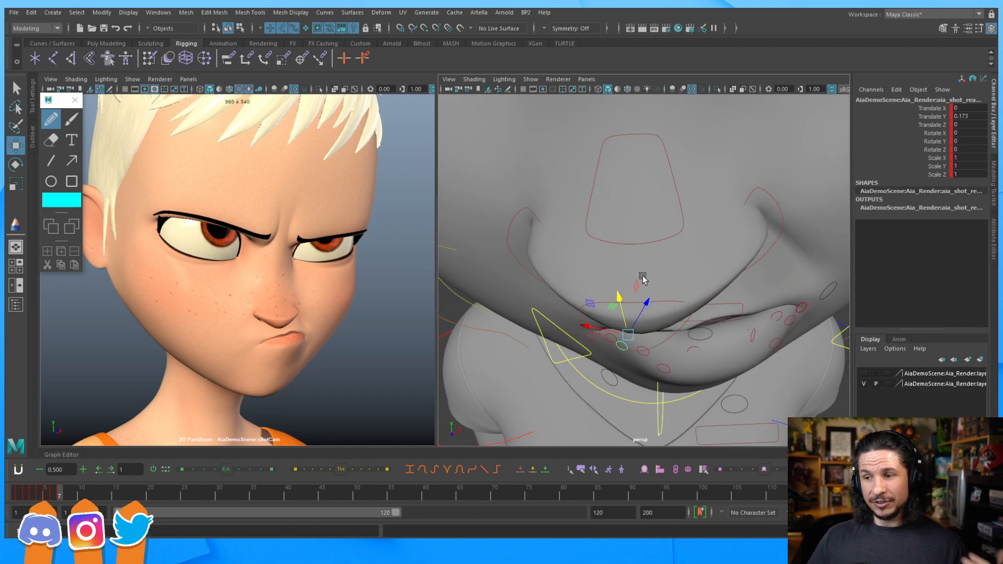
left_click_drag(644, 305, 640, 282)
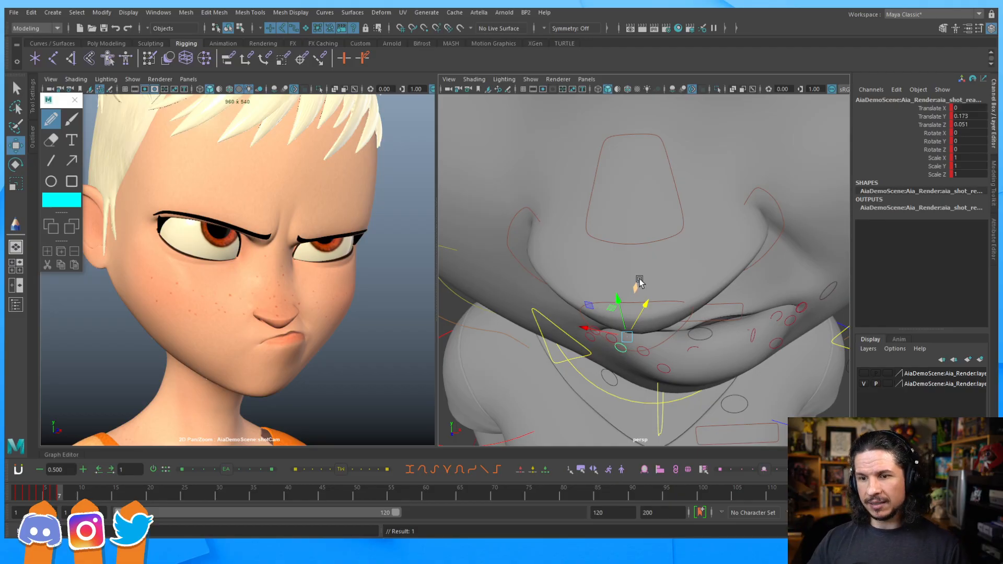
Step: Lower the main upper eyelid control of the character's right eye to about 0.743 in Translate Y
left_click_drag(624, 288, 677, 261, "alt")
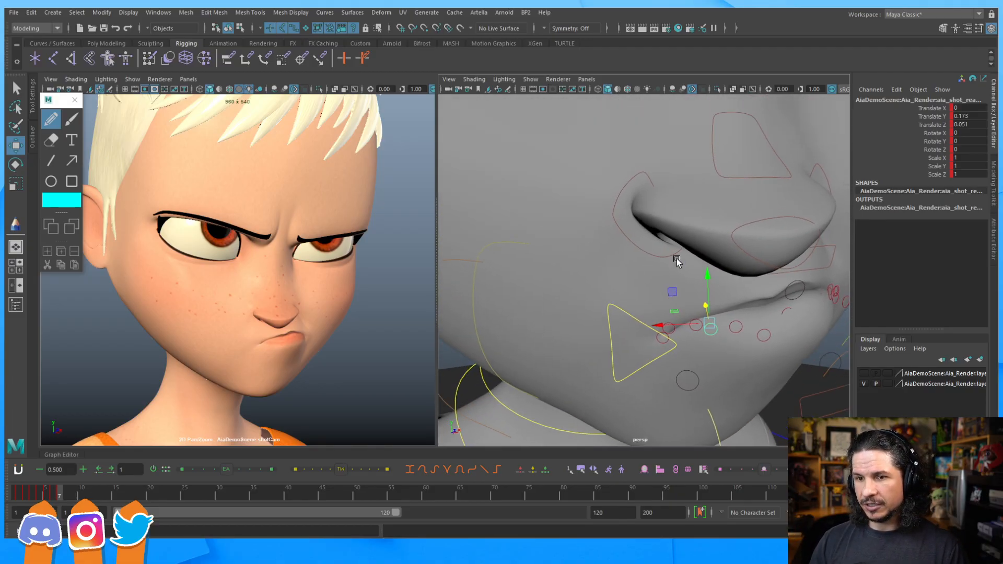
right_click_drag(716, 238, 577, 239, "alt")
middle_click_drag(614, 190, 667, 250, "alt")
left_click_drag(668, 251, 662, 294, "alt")
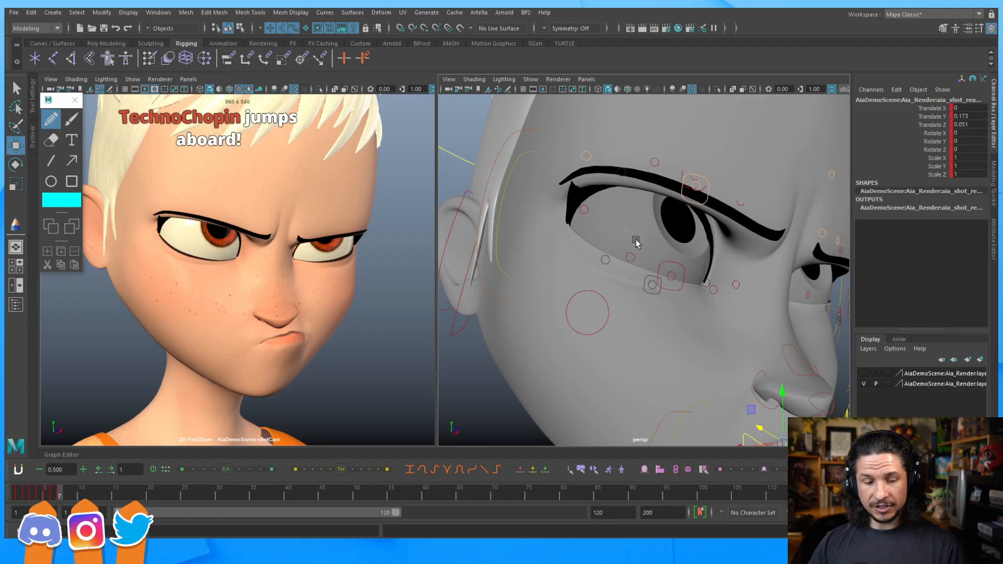
scroll(642, 255, "down", 3)
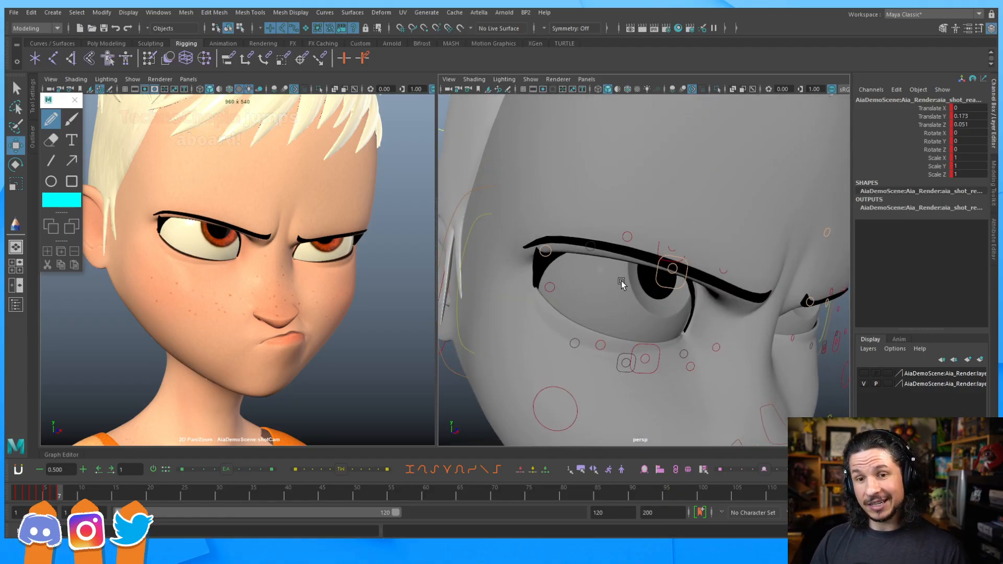
key("4")
left_click(667, 241)
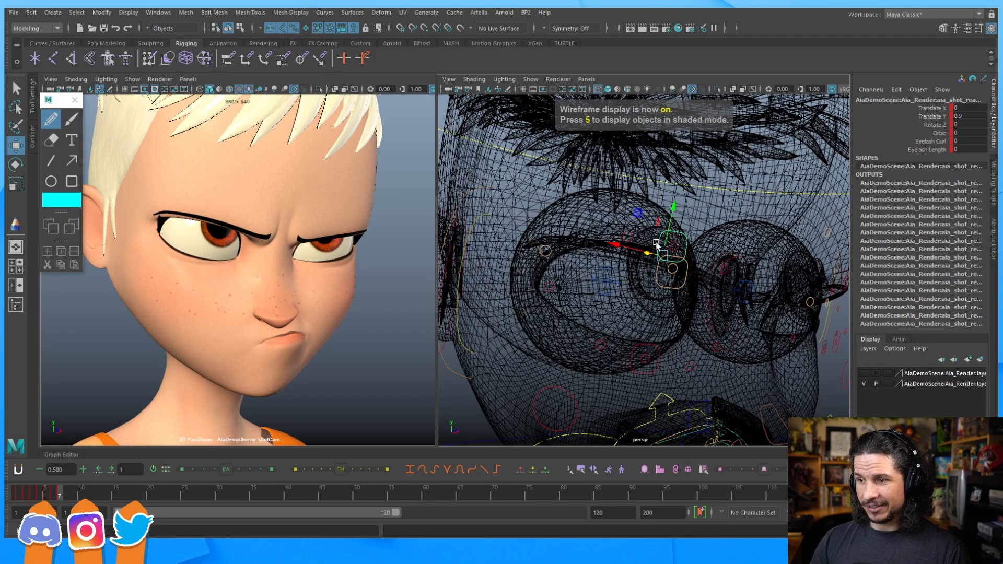
key("5")
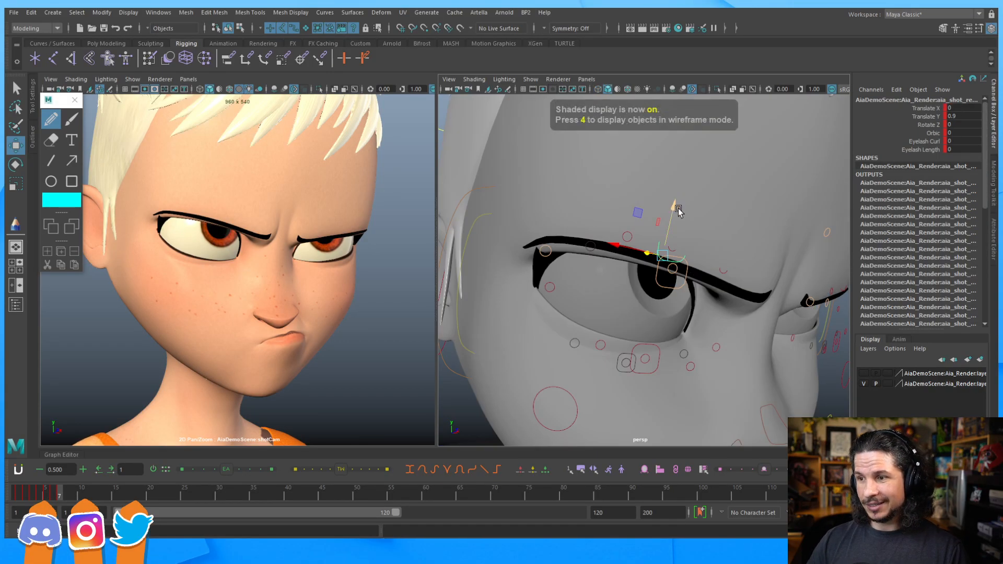
left_click_drag(675, 208, 659, 265)
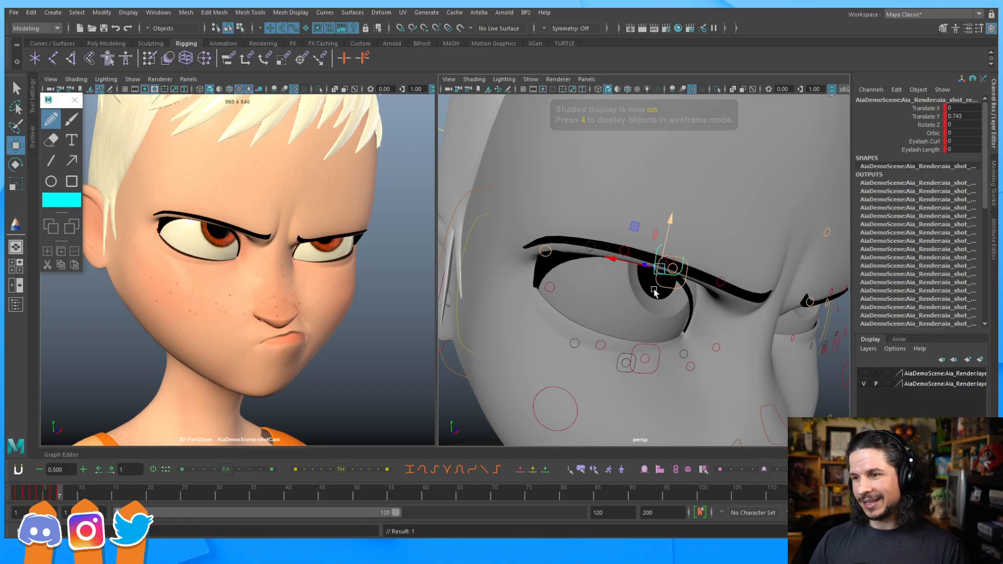
Step: Rotate the right eye's upper eyelid control to about -4.029 in Z and raise it to about 0.766 in Y
key("e")
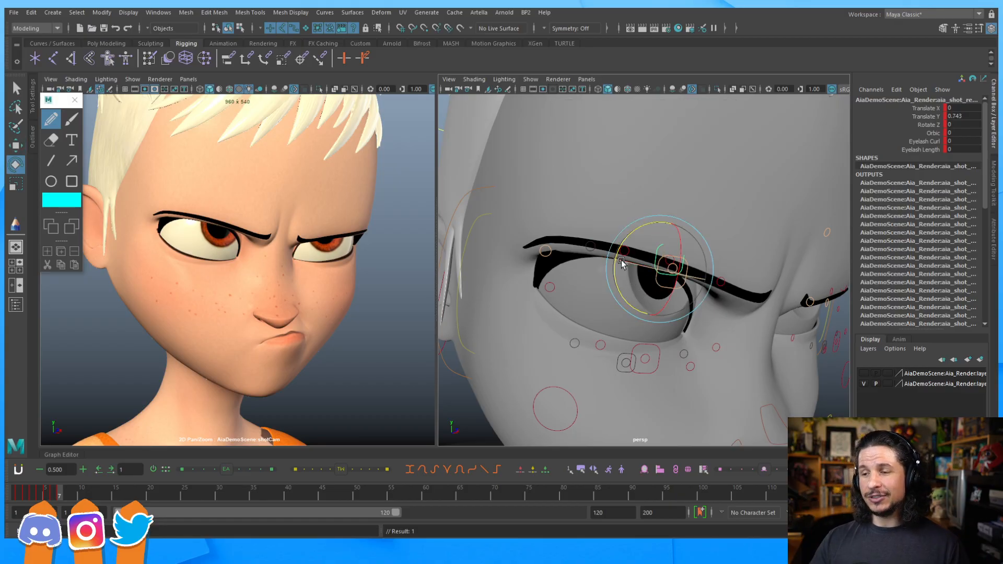
left_click_drag(624, 296, 628, 298)
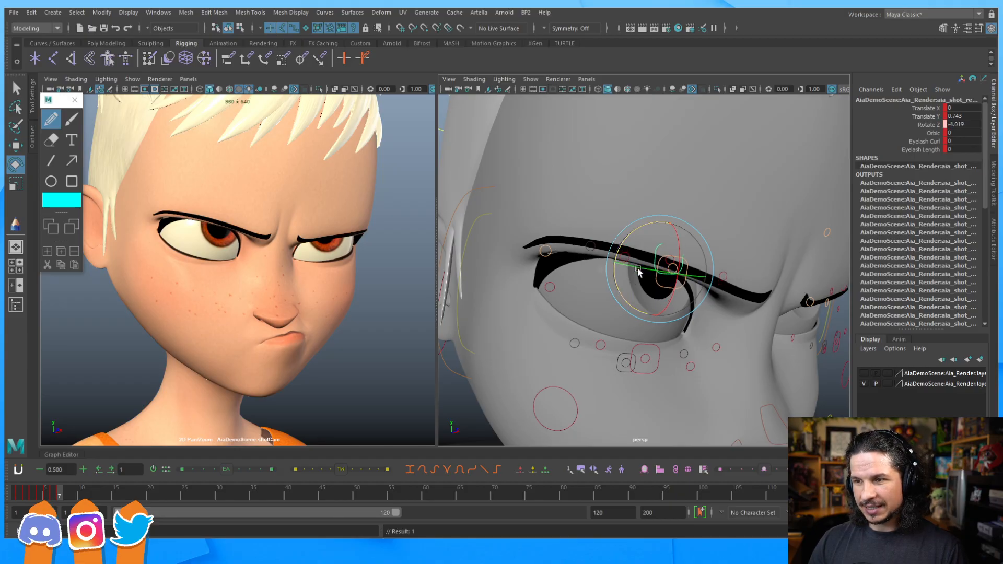
key("w")
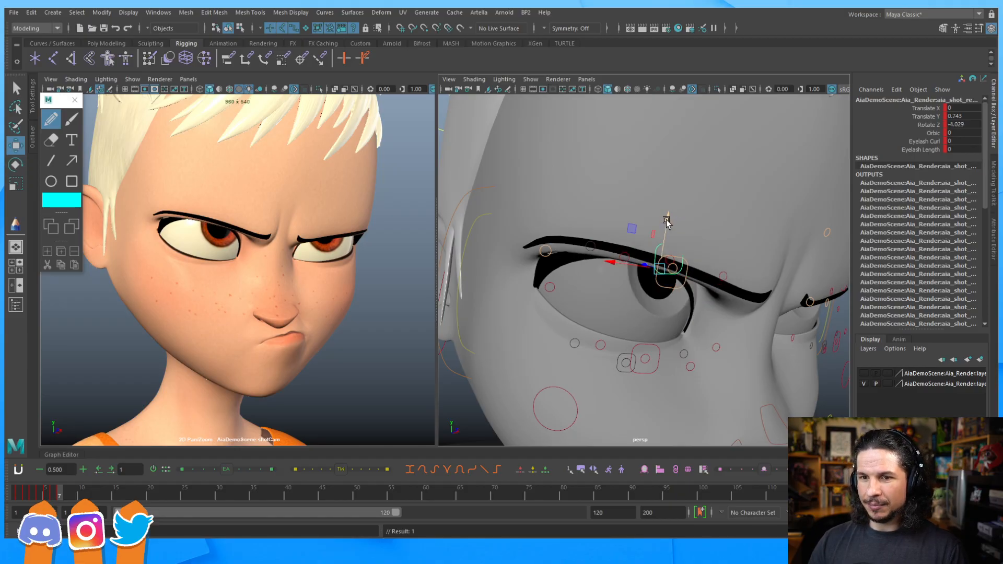
left_click_drag(667, 219, 668, 216)
Step: Move the inner upper eyelid control of the character's right eye to about -0.085 in X and 0.13 in Y
right_click_drag(651, 239, 679, 272, "alt")
key("4")
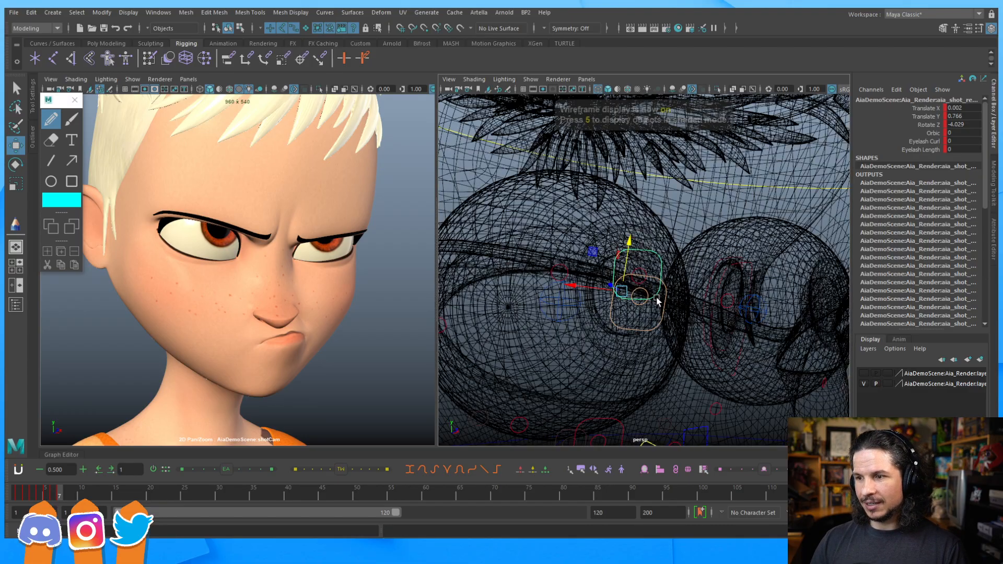
mouse_move(640, 297)
left_mouse_down("alt")
mouse_move(646, 281)
mouse_move(631, 289)
left_mouse_up("alt")
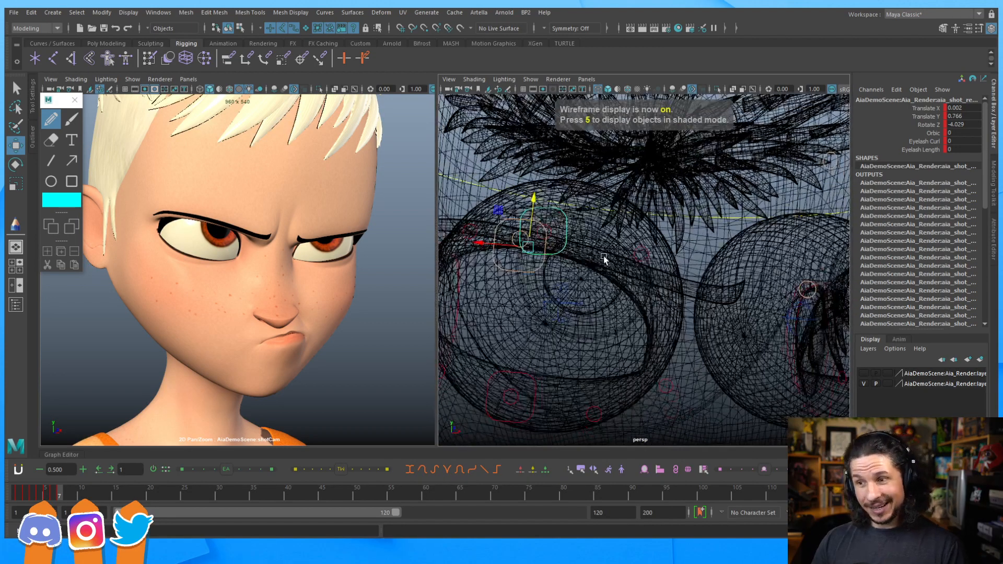
left_click(645, 251)
left_click_drag(611, 216, 598, 205)
Step: In shaded display, raise the outer upper eyelid control of the character's right eye to about 0.316 in Translate Y
left_click_drag(831, 235, 782, 240, "alt")
right_click_drag(783, 240, 675, 251, "alt")
left_click_drag(675, 250, 700, 258, "alt")
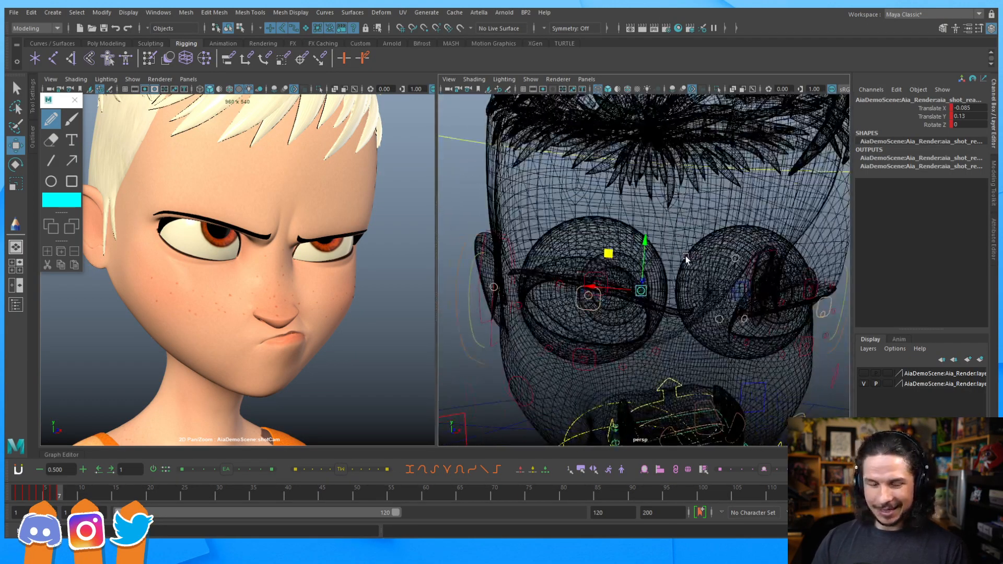
key("5")
left_click_drag(676, 299, 665, 292, "alt")
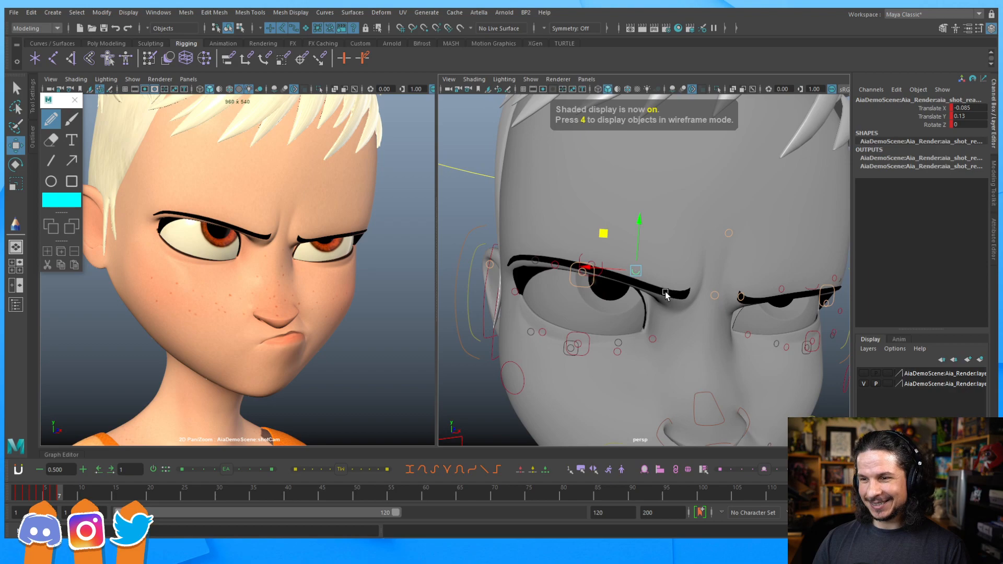
right_click_drag(665, 291, 645, 316, "alt")
left_click_drag(645, 316, 653, 318, "alt")
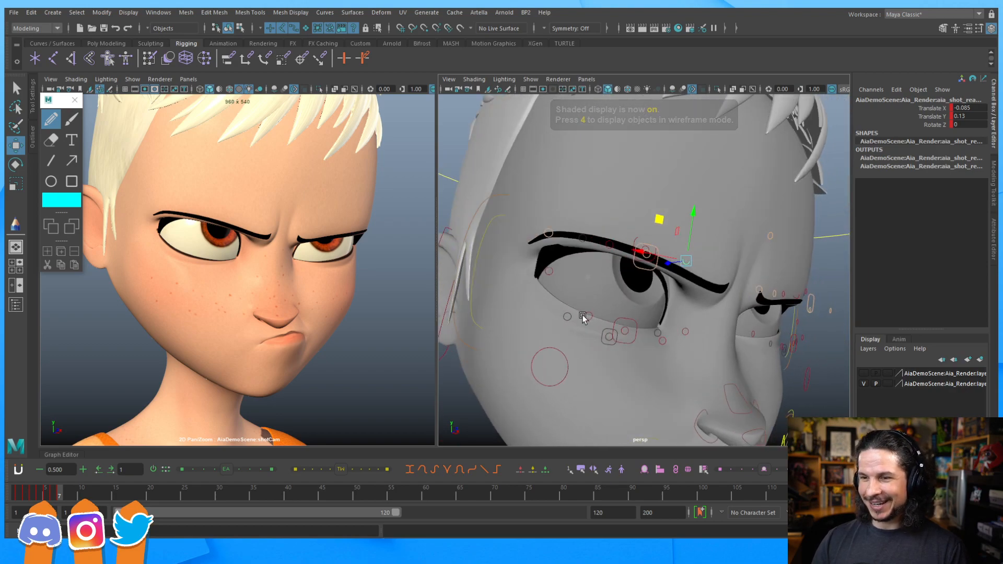
left_click(549, 271)
left_click_drag(558, 228, 559, 219)
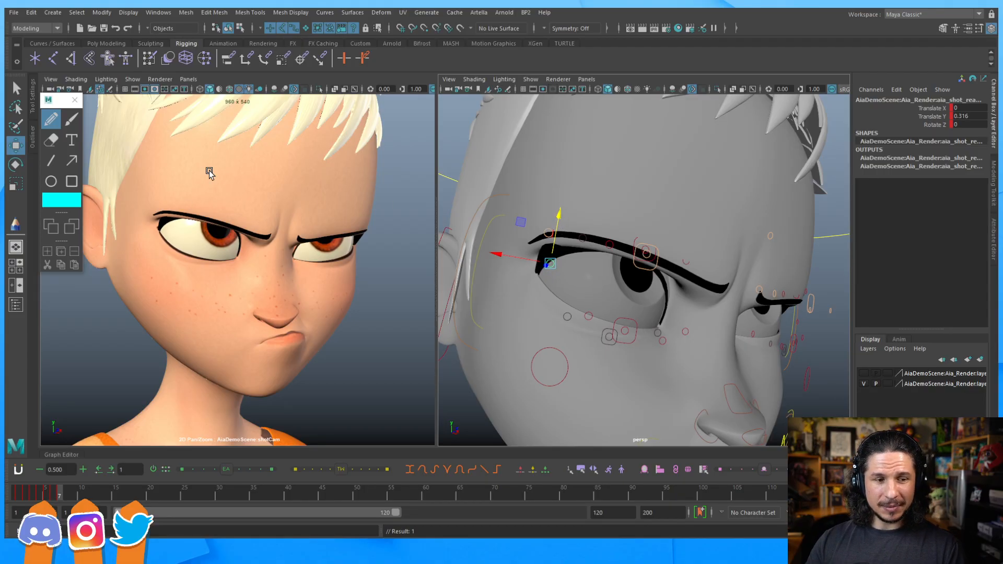
Step: Try to raise the outer lower eyelid control of the character's right eye, and undo the move
left_click(589, 316)
left_click_drag(593, 288, 595, 279)
key("ctrl+z")
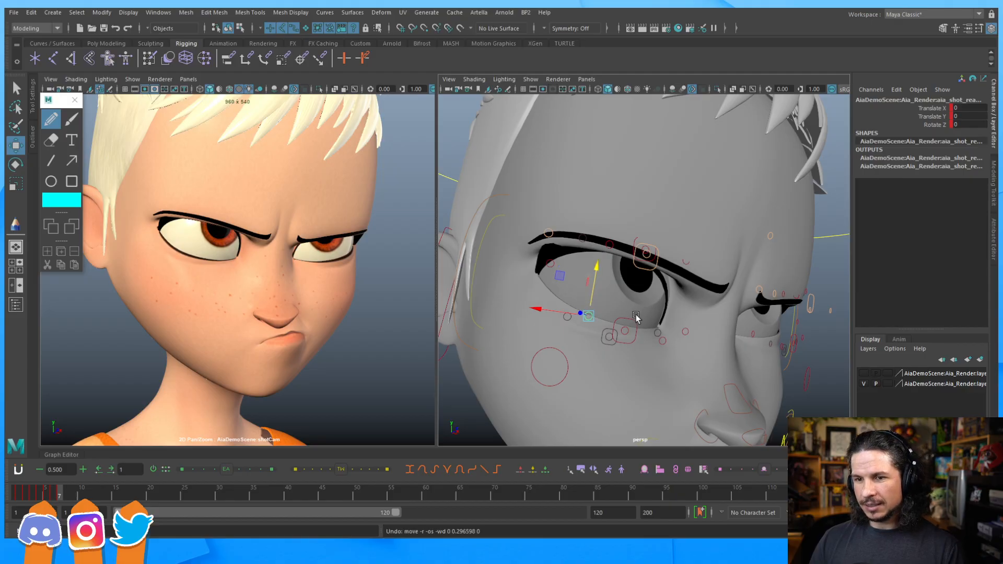
Step: Raise the inner lower eyelid control of the character's right eye to about 0.242 in Translate Y
left_click(659, 340)
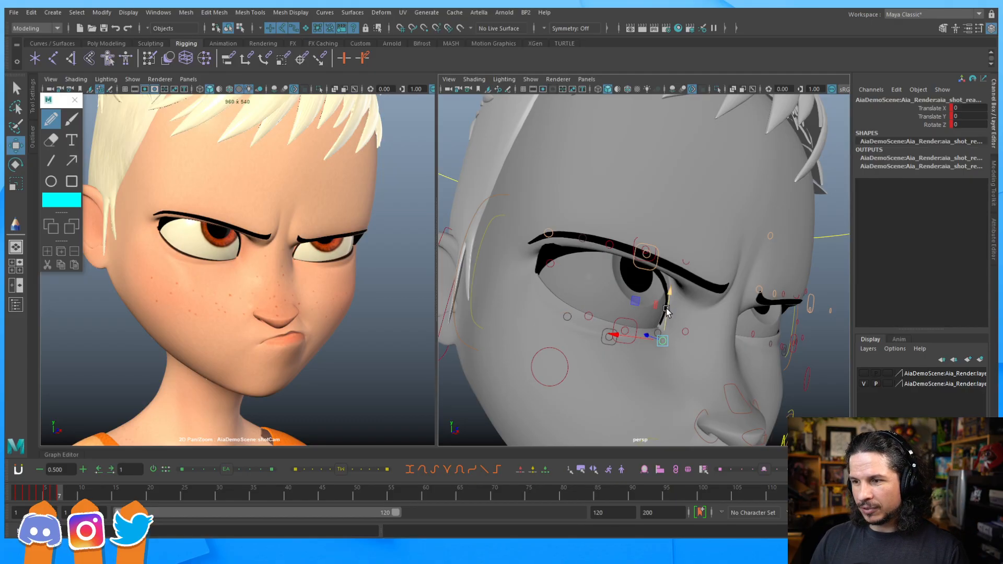
left_click_drag(670, 302, 673, 293)
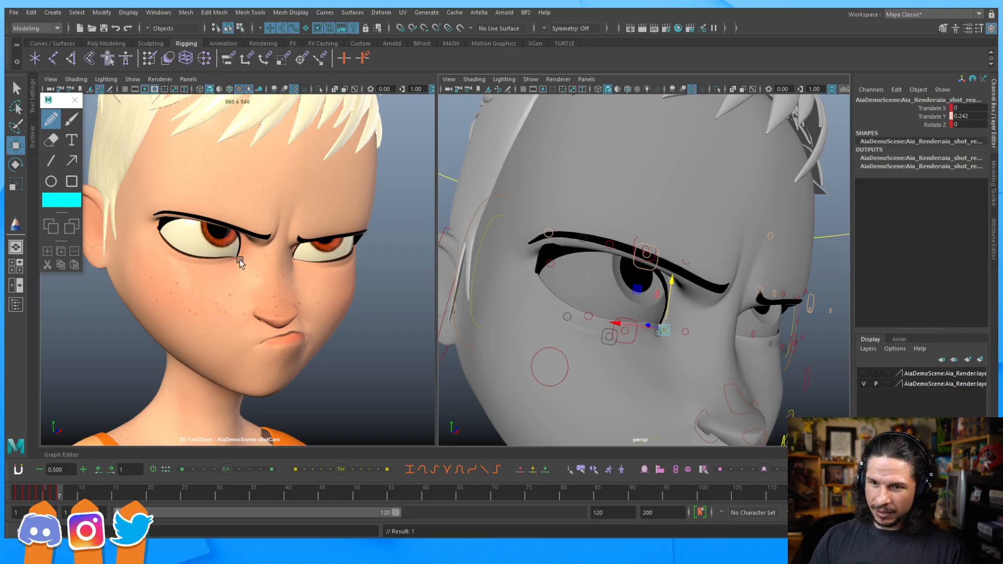
Step: On the character's right eye, set the middle lower eyelid control to about 0.067 and the inner corner control to about 0.179 in Translate Y
left_click(626, 331)
left_click_drag(624, 290, 631, 291)
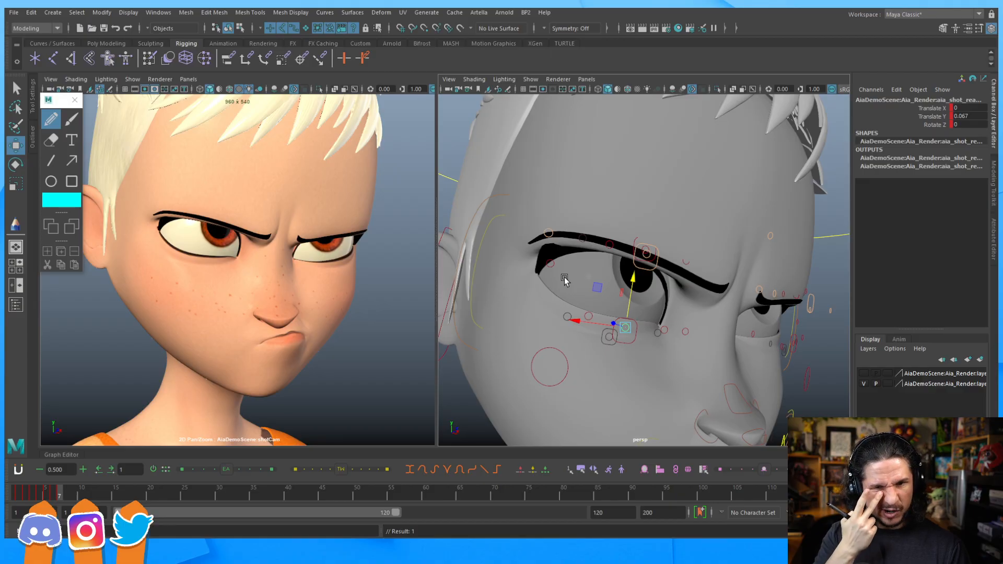
left_click(684, 328)
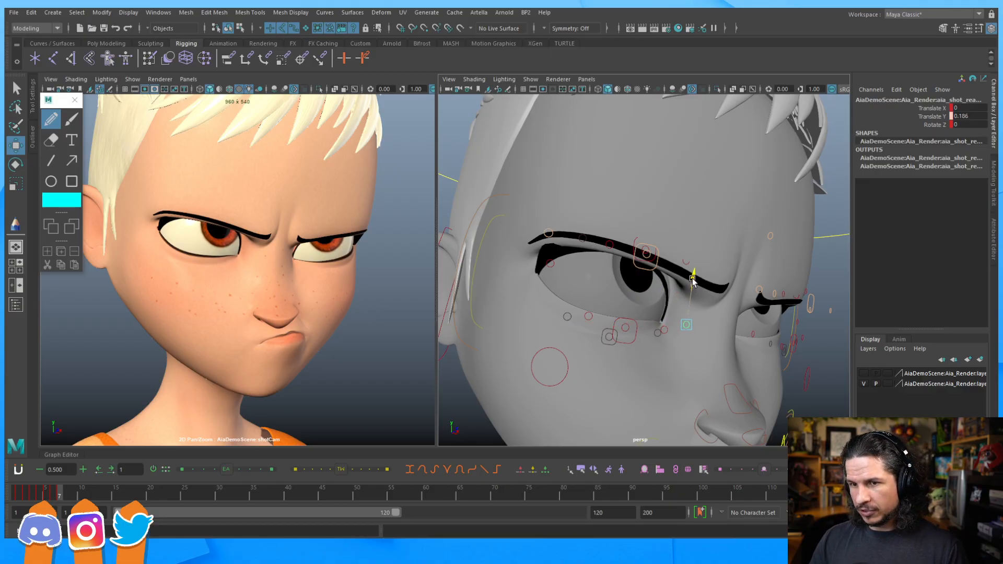
left_click_drag(692, 282, 593, 273)
scroll(594, 274, "up", 2)
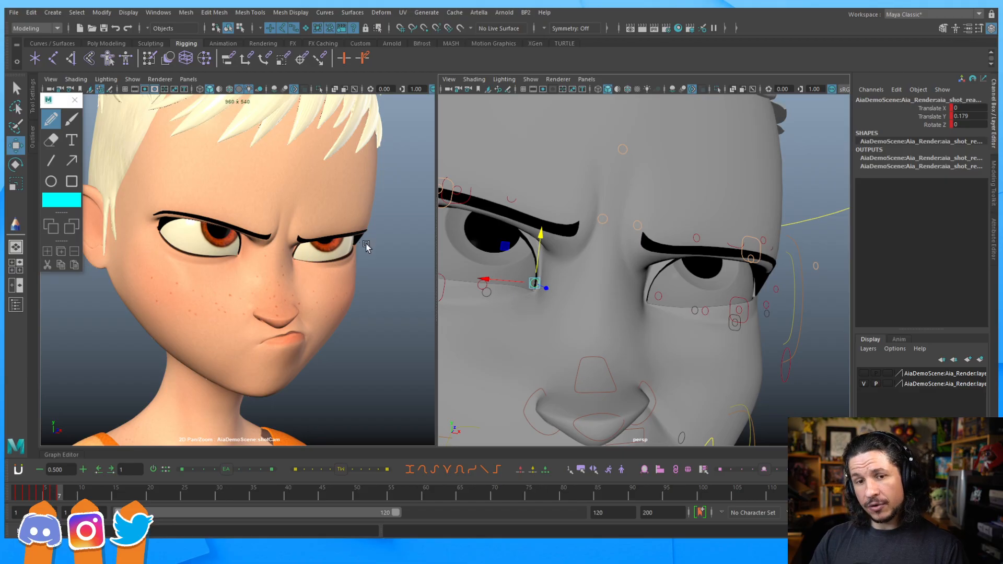
Step: On the left eye, raise the inner lower eyelid control to about 0.201, and key the inner corner control at Translate Y 0.254 and Rotate Z -20.852
left_click(706, 308)
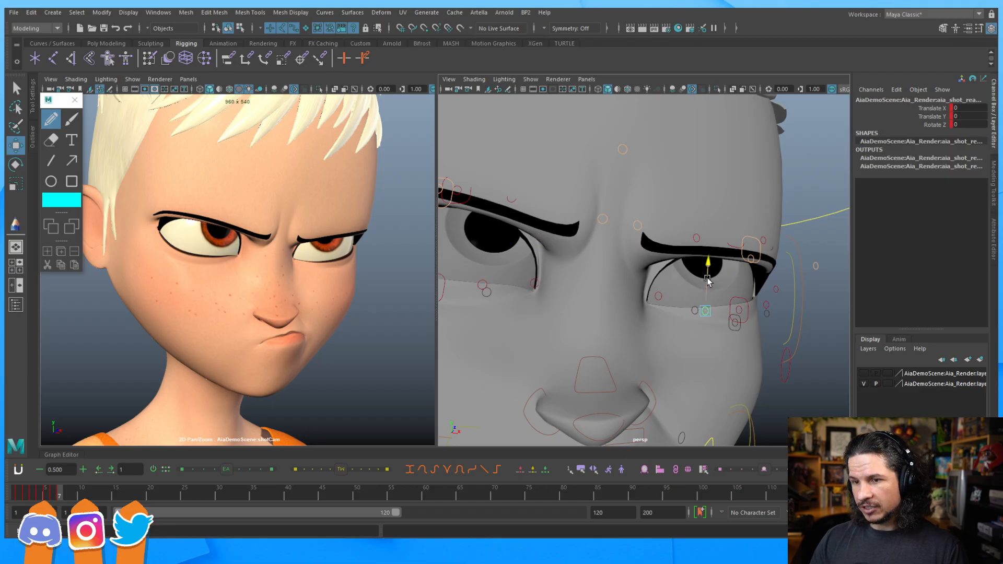
left_click_drag(709, 278, 710, 260)
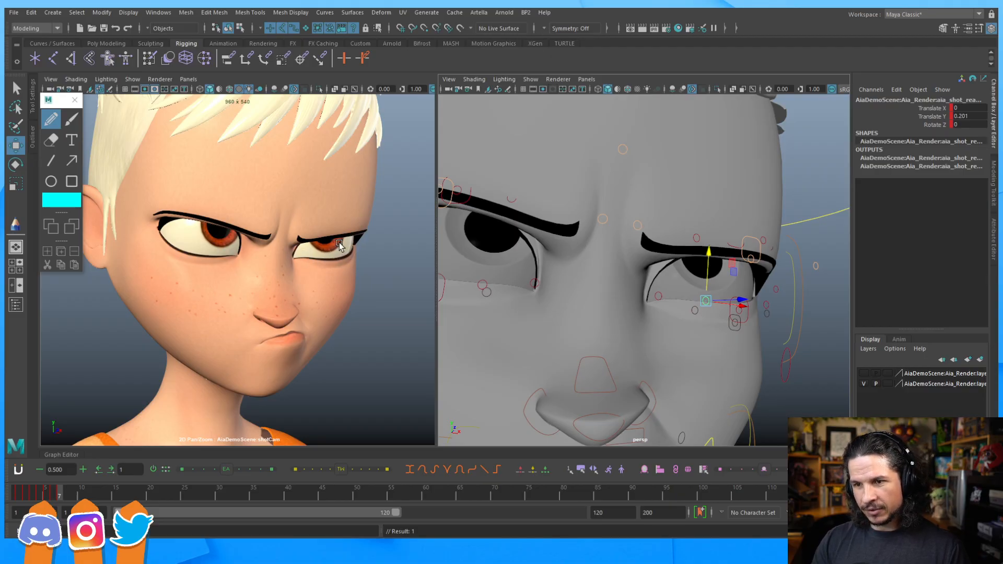
left_click(658, 296)
left_click_drag(662, 249, 663, 242)
key("e")
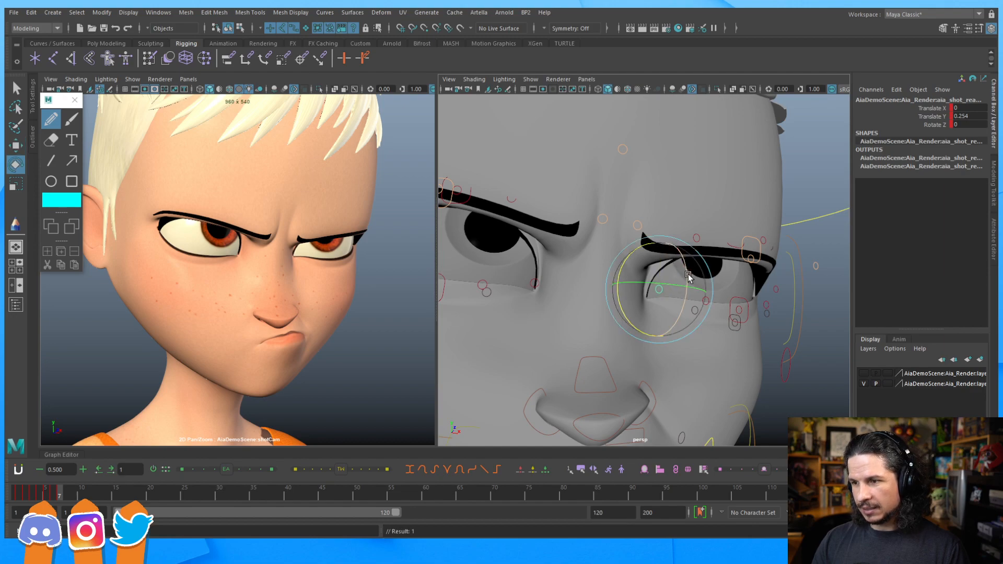
left_click_drag(619, 296, 623, 285)
key("s")
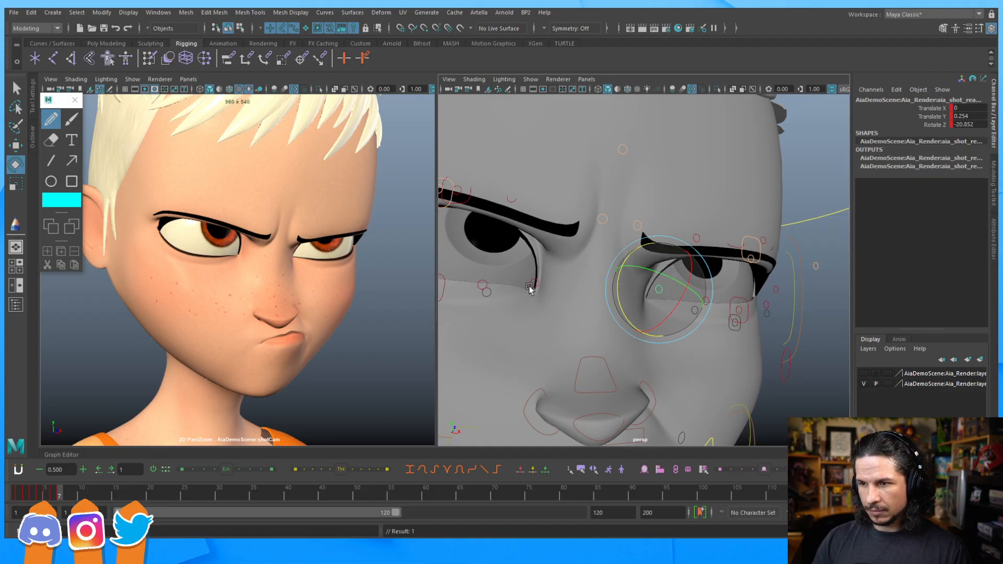
Step: Rotate the inner corner eyelid control of the character's right eye to about -13.217 in Z and key it
left_click(512, 303)
left_click_drag(562, 314, 554, 269)
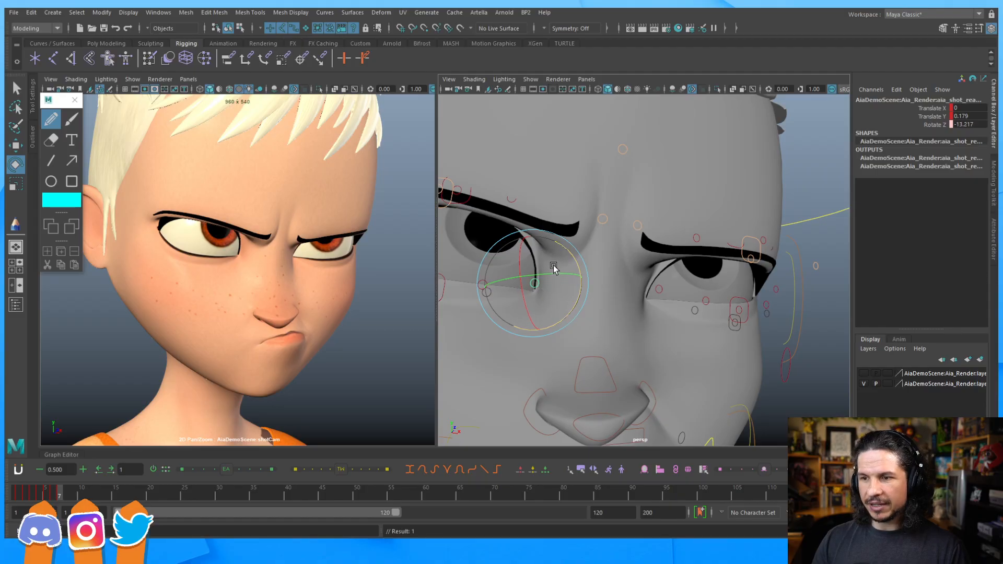
key("w")
key("s")
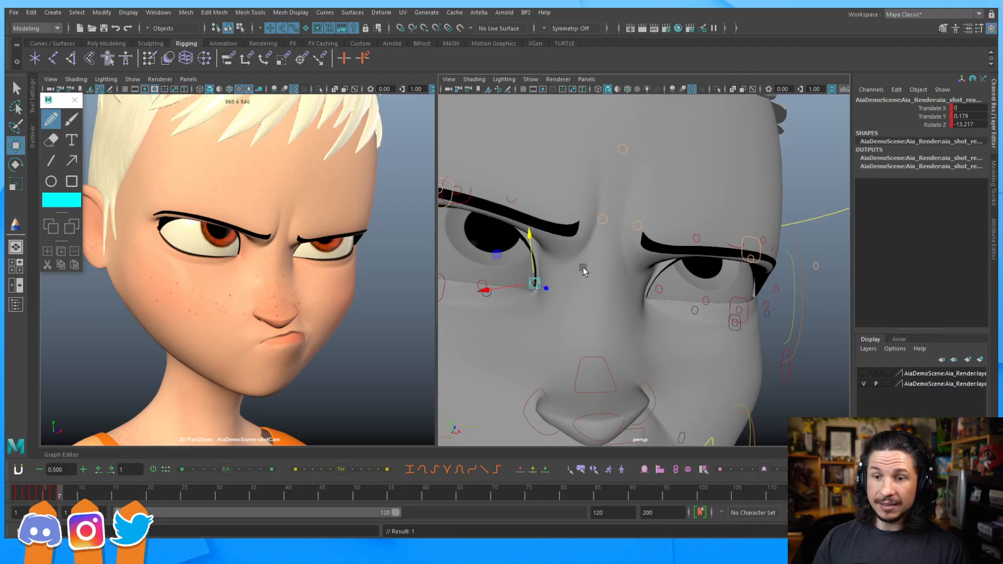
Step: Raise the inner controls beneath the lower eyelids to about 0.557 in Translate Y on the right eye and 0.46 on the left
left_click(491, 293)
left_click_drag(493, 257, 496, 241)
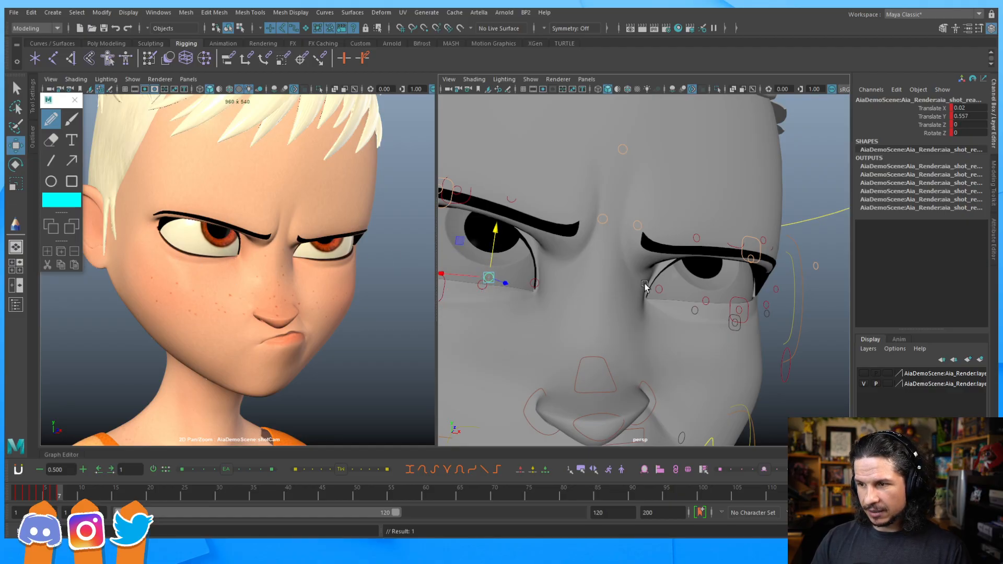
left_click(695, 311)
left_click_drag(699, 265, 699, 255)
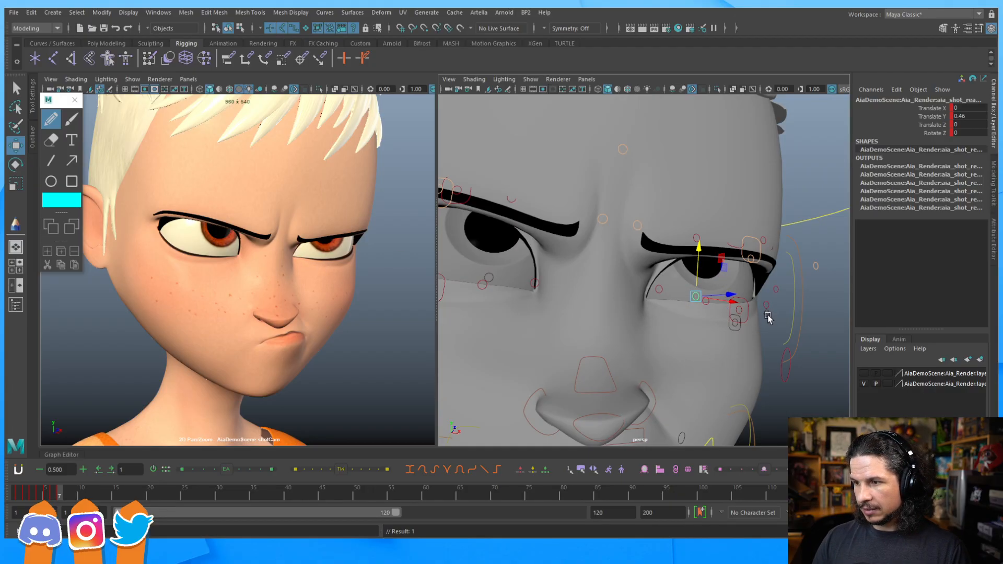
Step: Lower the outer controls beneath the lower eyelids to about -0.237 in Translate Y on the left eye and -0.123 on the right
left_click(761, 261)
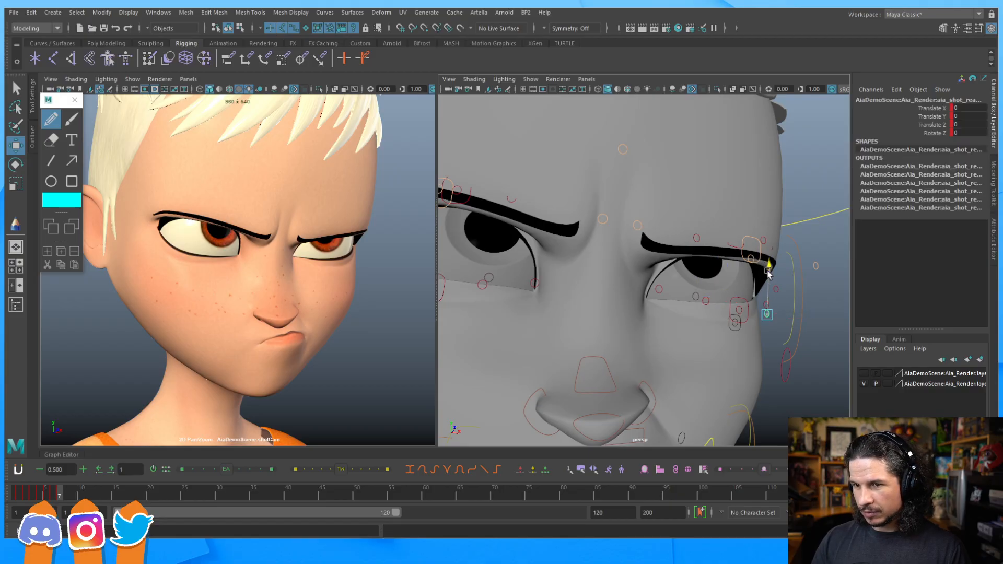
left_click_drag(769, 275, 632, 256)
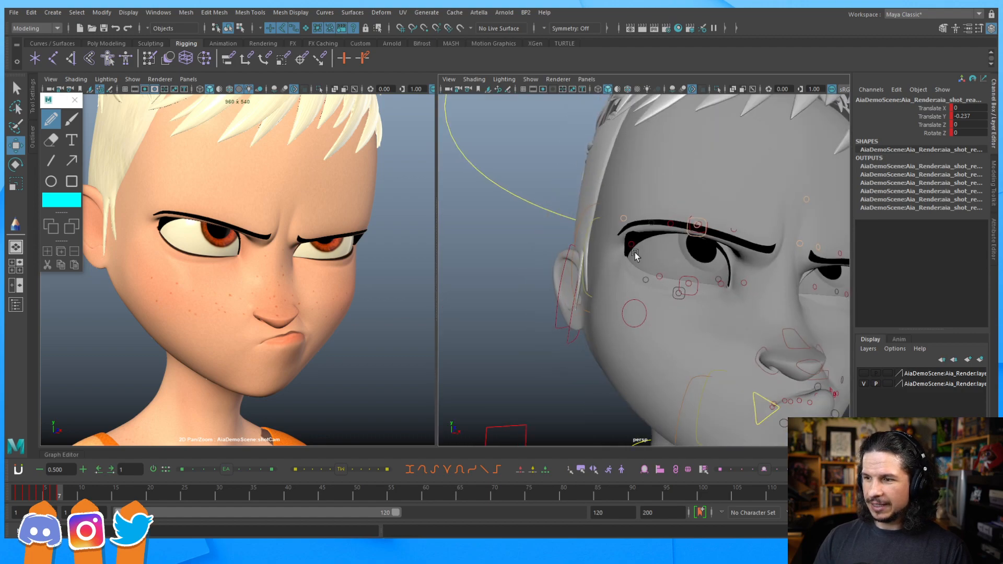
left_click(646, 280)
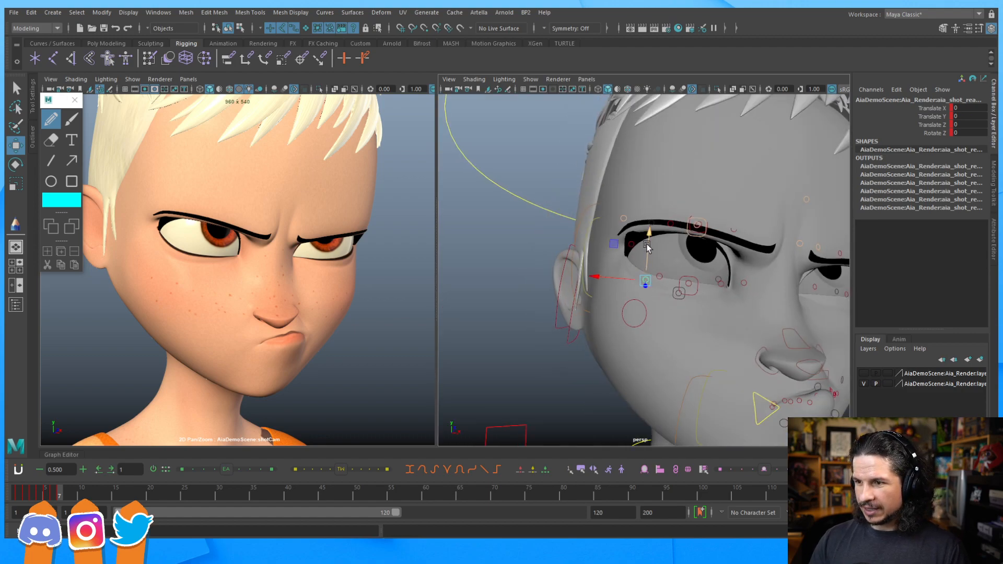
left_click_drag(647, 250, 648, 254)
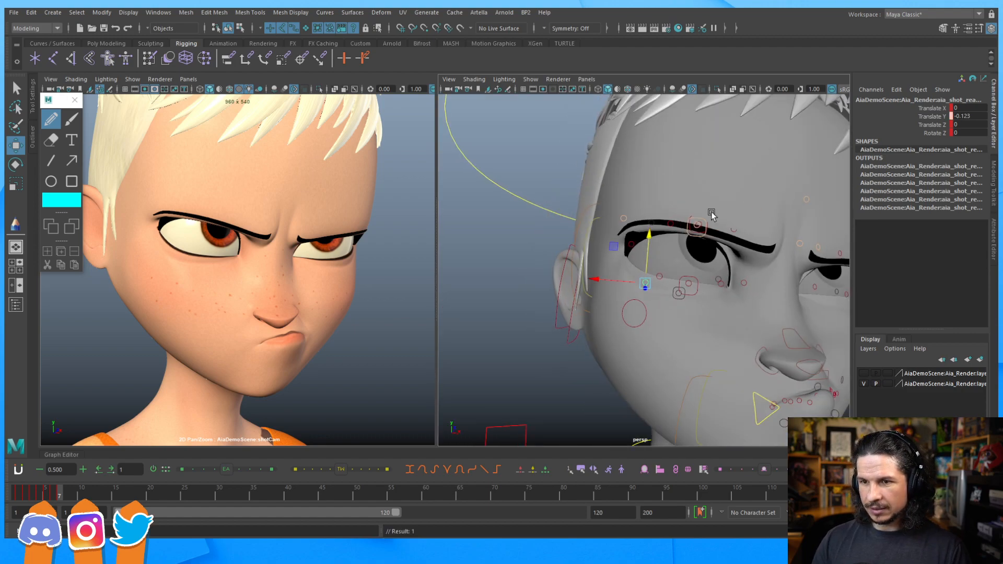
Step: Examine the eye and mouth shapes of the face from front and three-quarter views
scroll(679, 250, "down", 5)
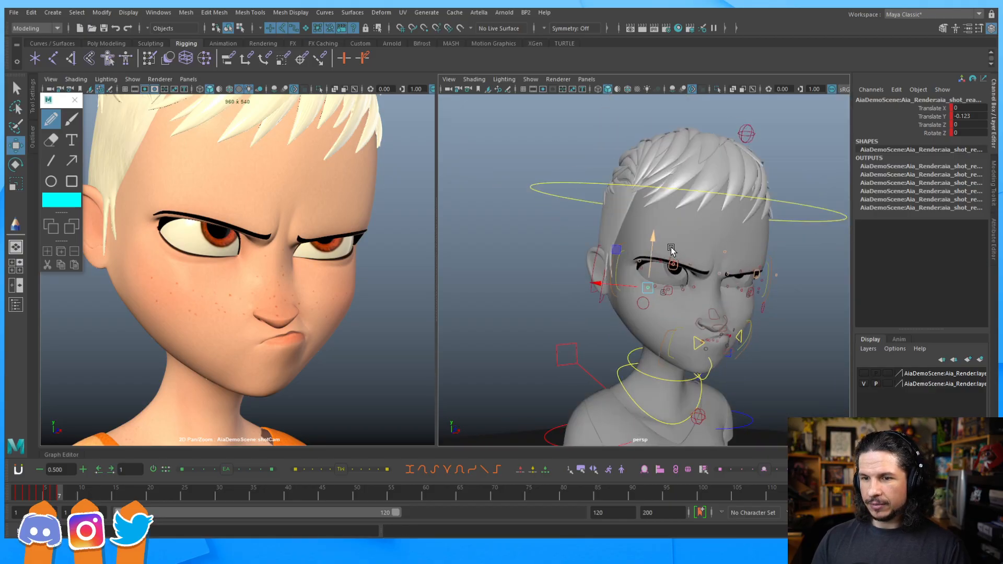
left_click_drag(724, 246, 671, 244, "alt")
scroll(697, 235, "down", 1)
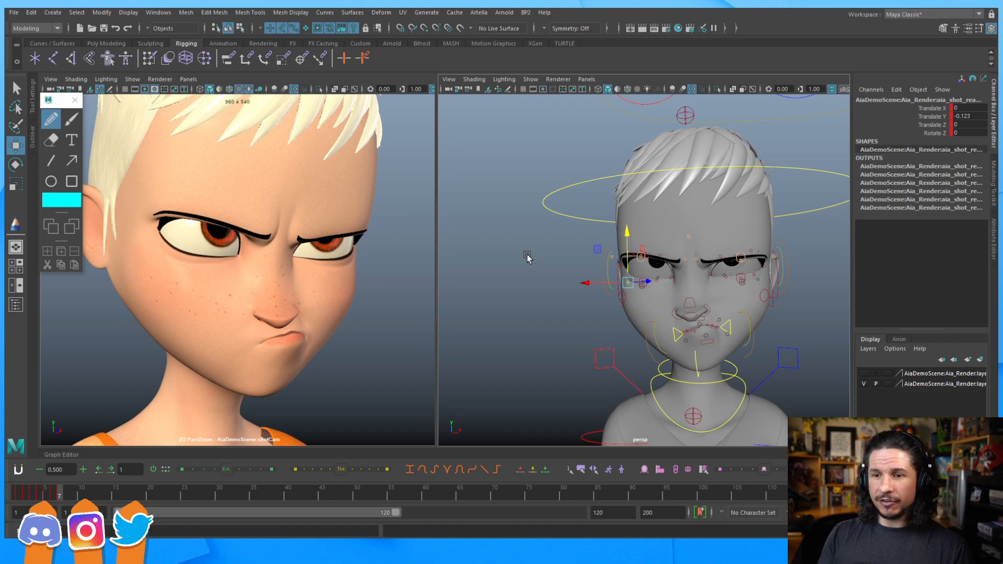
scroll(678, 280, "up", 8)
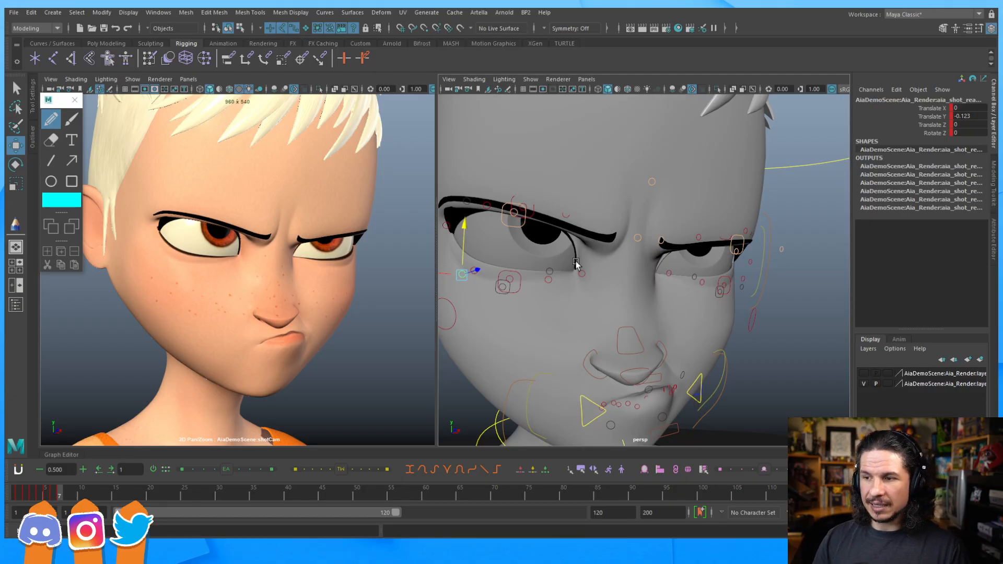
mouse_move(600, 300)
left_mouse_down("alt")
mouse_move(636, 291)
mouse_move(566, 296)
mouse_move(609, 285)
left_mouse_up("alt")
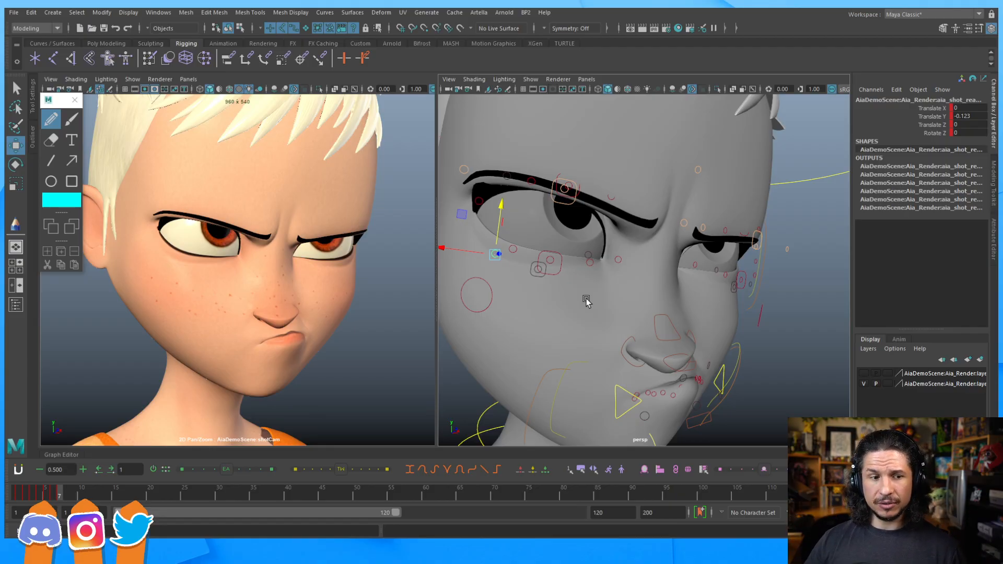
left_click_drag(661, 260, 642, 293, "alt")
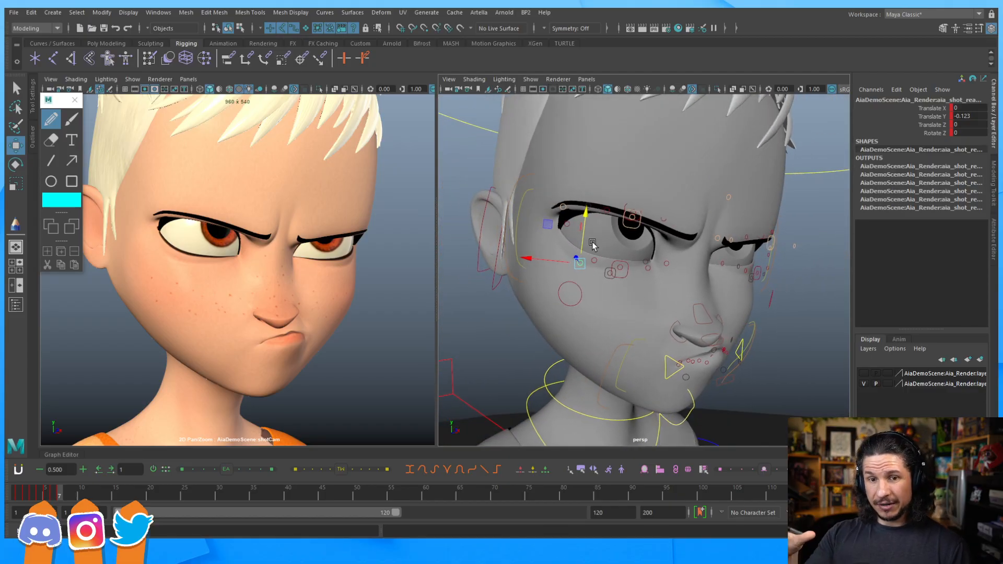
left_click_drag(674, 325, 599, 291, "alt")
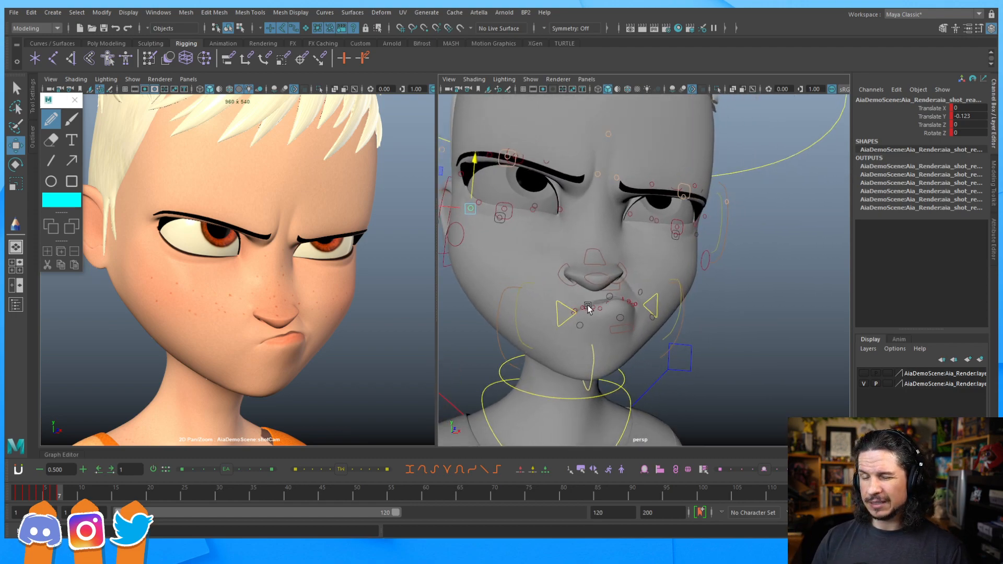
Step: Scale both main eye controls together to about 0.932 in X and Y and key them
left_click(721, 228)
left_click_drag(720, 228, 735, 276, "alt")
left_click(740, 276)
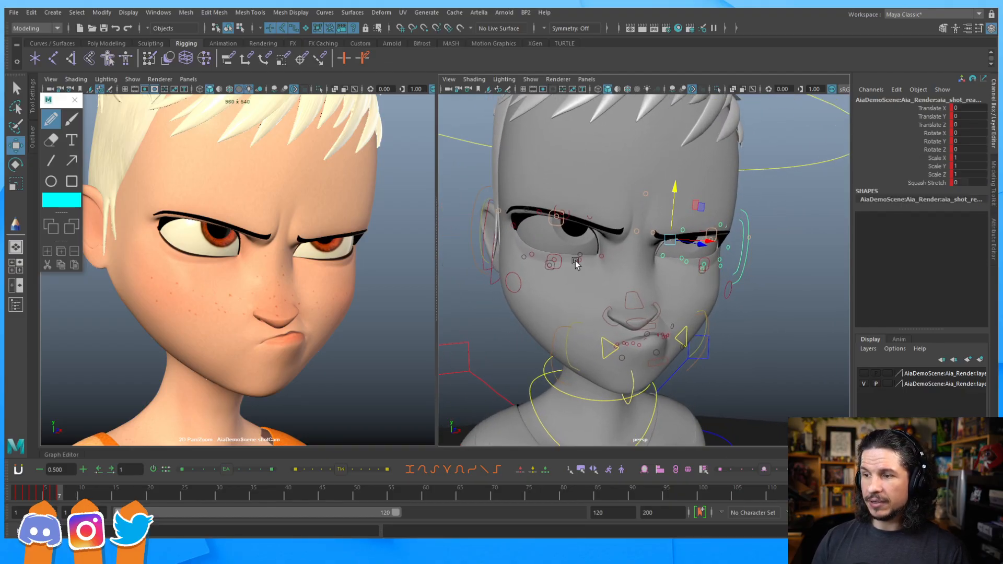
left_click(473, 251)
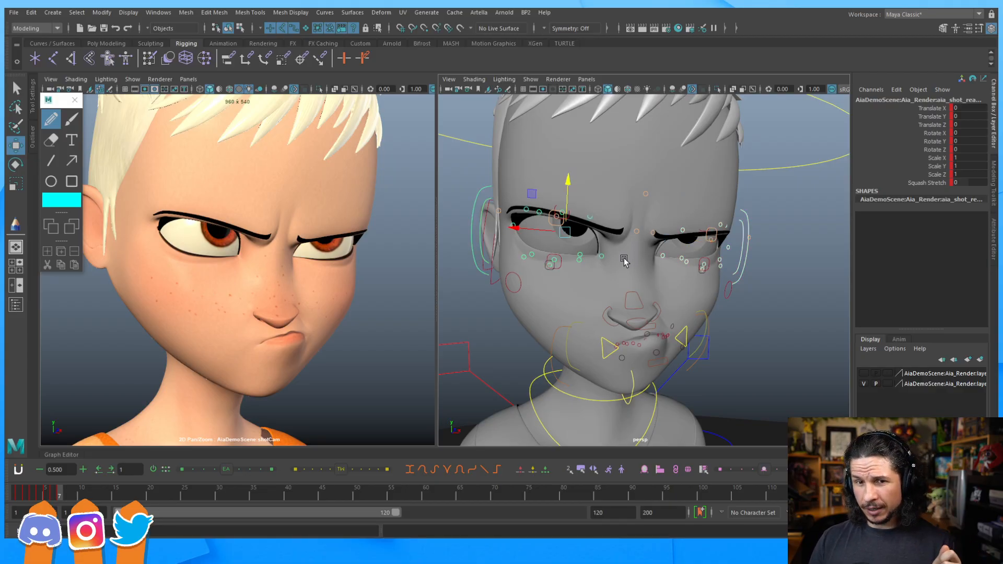
key("t")
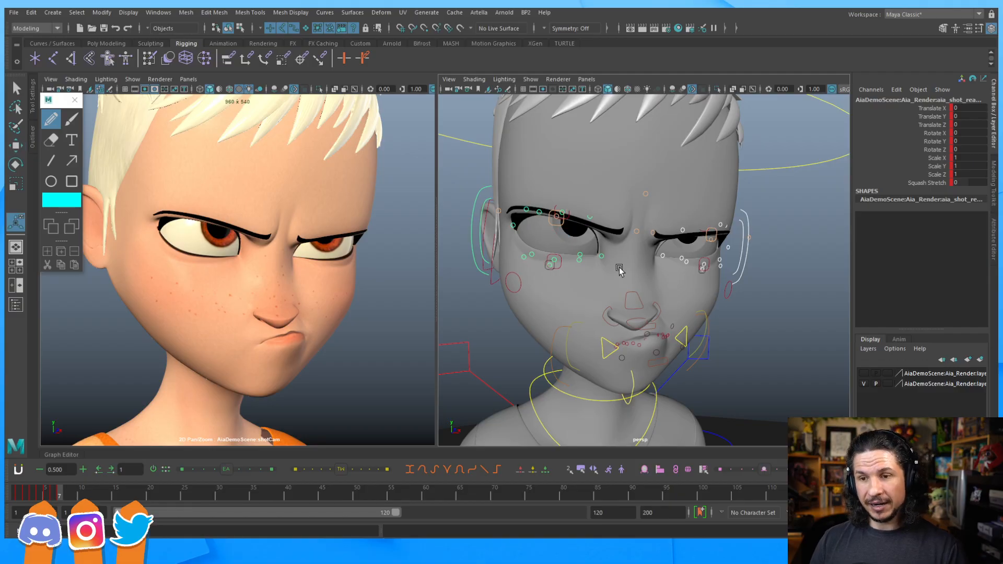
key("r")
left_click_drag(553, 294, 582, 296, "alt")
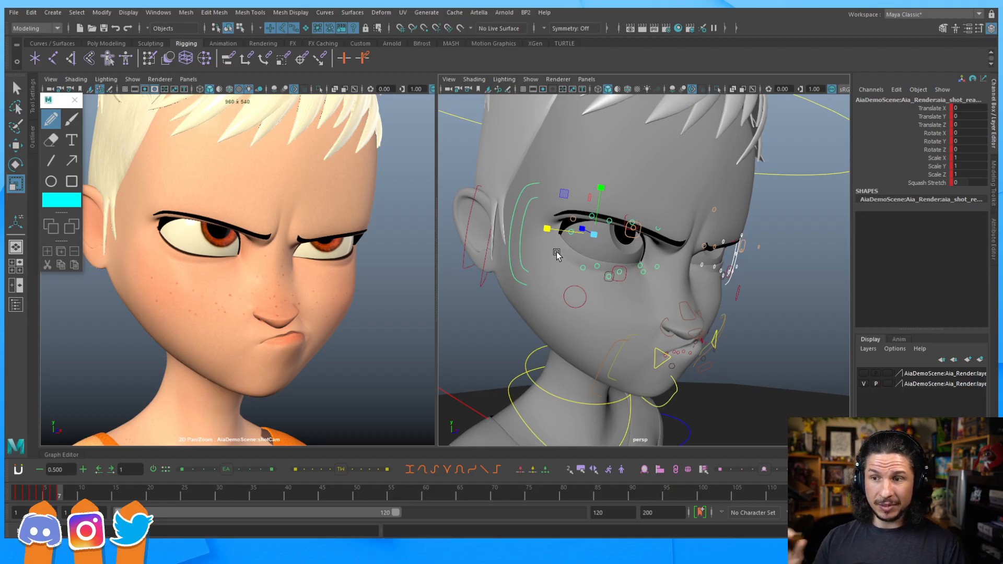
left_click_drag(586, 251, 588, 253, "alt")
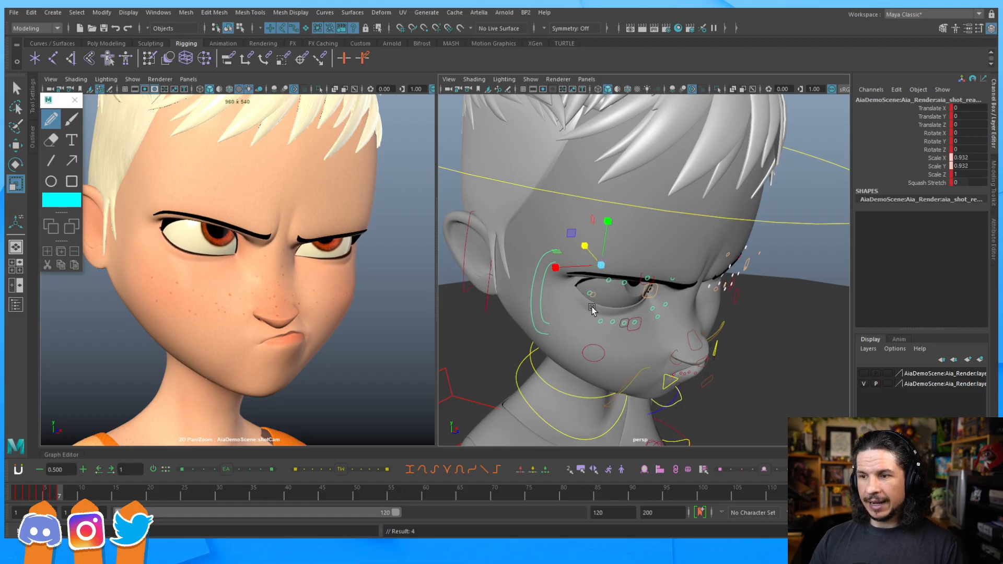
key("s")
Step: Move both main eye controls to about -0.26 in Translate X and key them
key("w")
key("bracketleft")
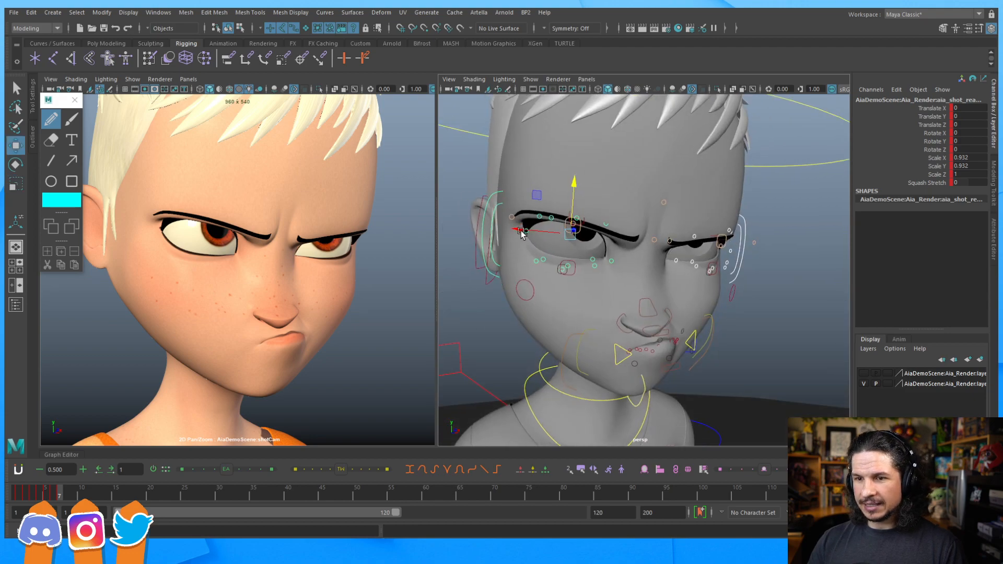
left_click_drag(525, 234, 524, 232)
key("s")
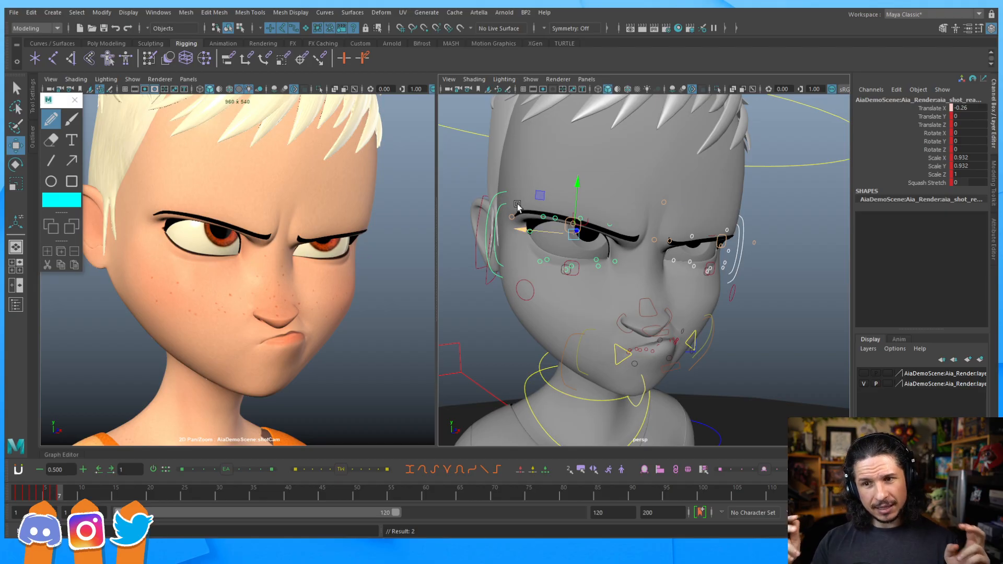
Step: Try to lower both main eye controls to about -1.401 in Translate Y, and undo the move
scroll(573, 269, "down", 5)
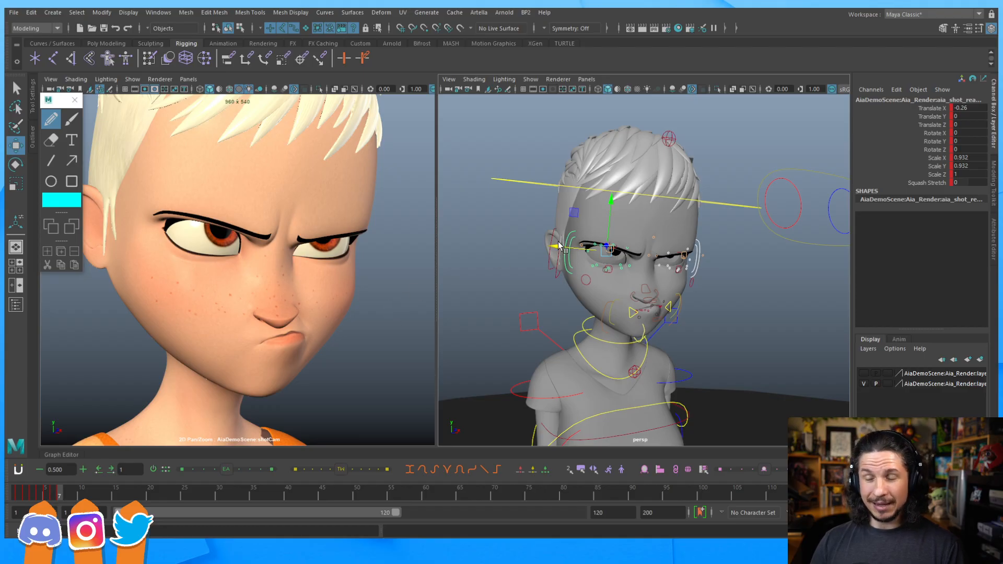
left_click_drag(612, 199, 609, 206)
key("s")
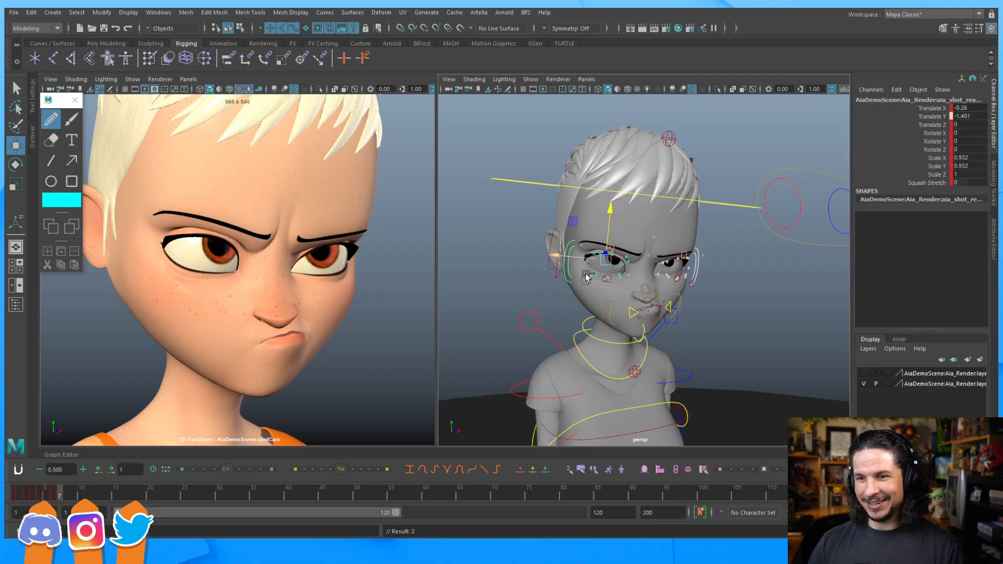
key("ctrl+z")
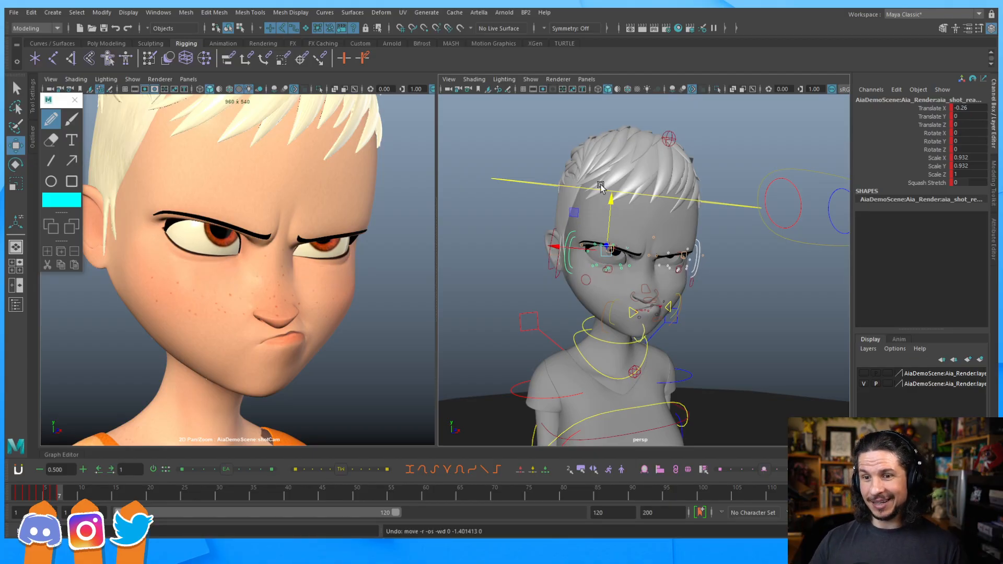
Step: Rotate the nose control to 8.637 in Rotate Z and move it to 0.23 in Translate X and 0.035 in Translate Y
left_click_drag(583, 272, 621, 263, "alt")
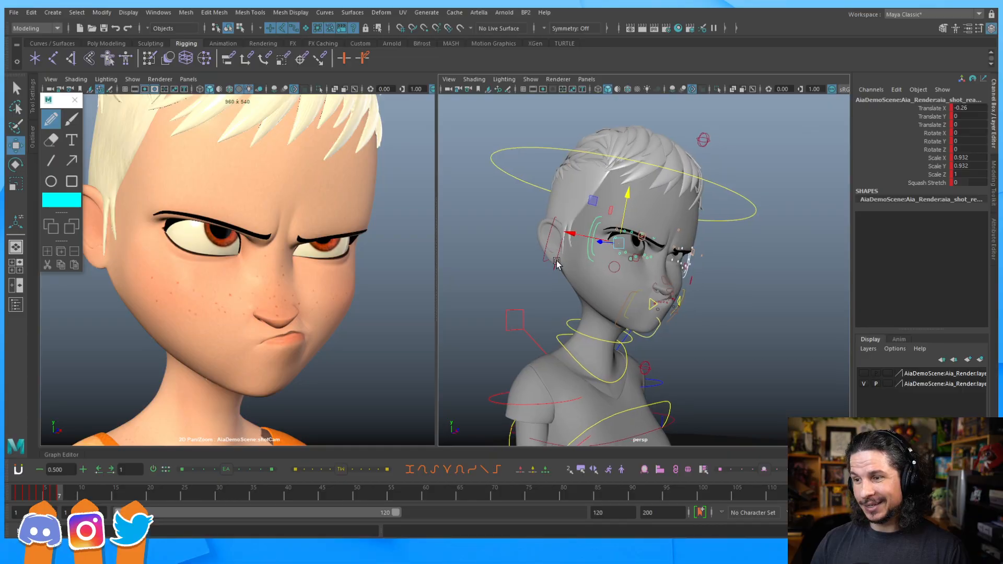
right_click_drag(571, 262, 611, 267, "alt")
middle_click_drag(529, 297, 595, 245, "alt")
right_click_drag(595, 245, 673, 252, "alt")
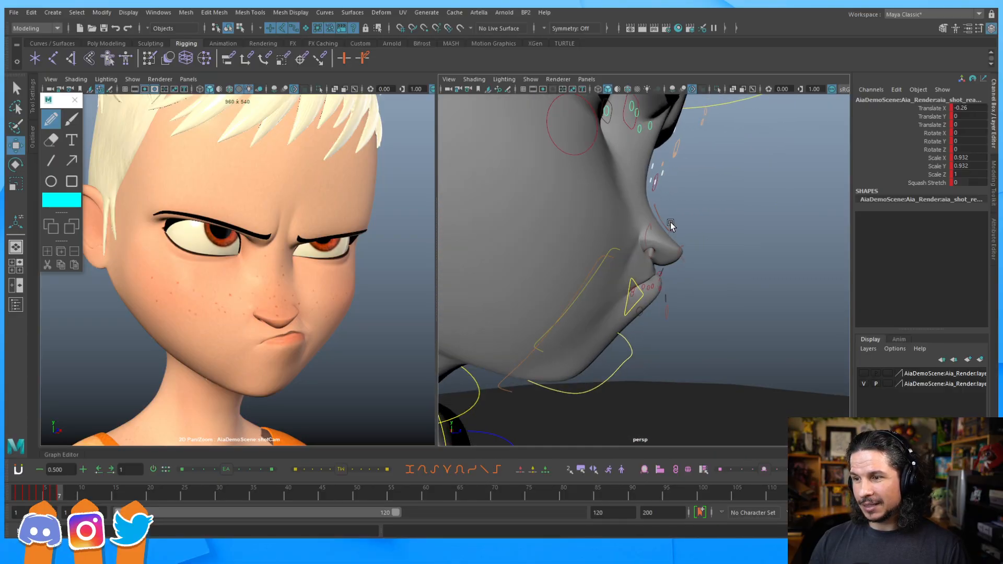
left_click(671, 235)
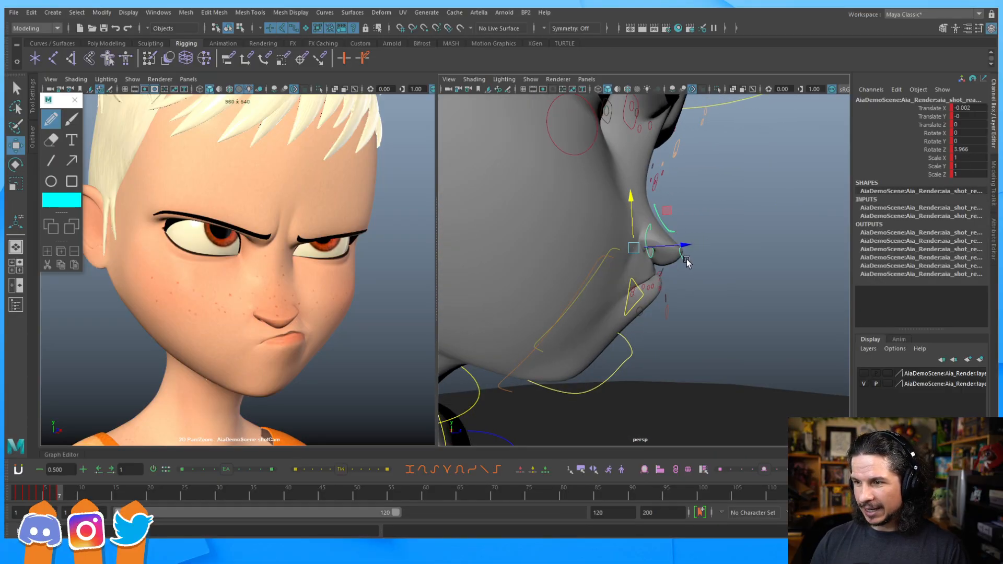
key("e")
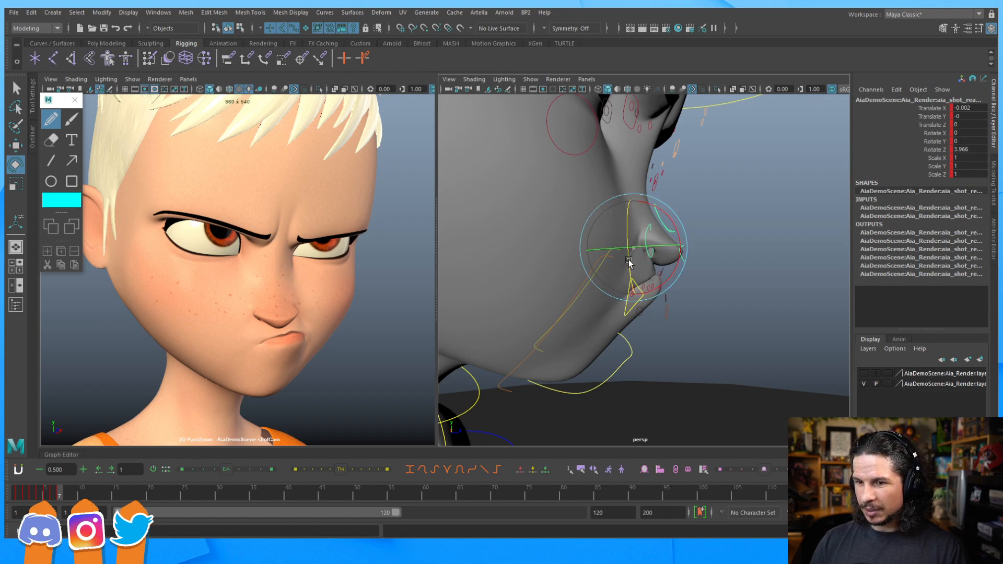
left_click_drag(628, 263, 534, 270)
key("ctrl+z")
key("w")
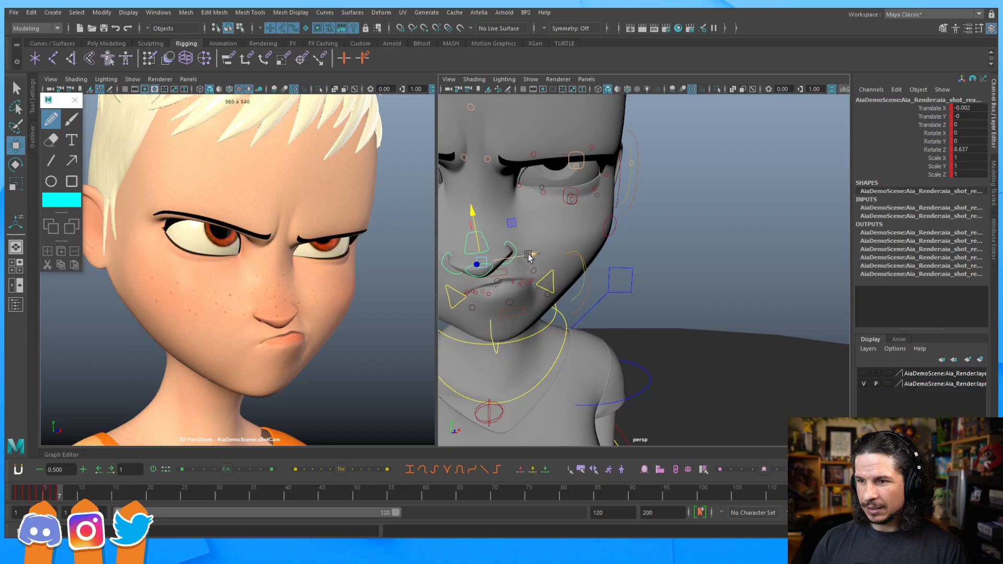
left_click(533, 254)
left_click_drag(534, 254, 533, 254)
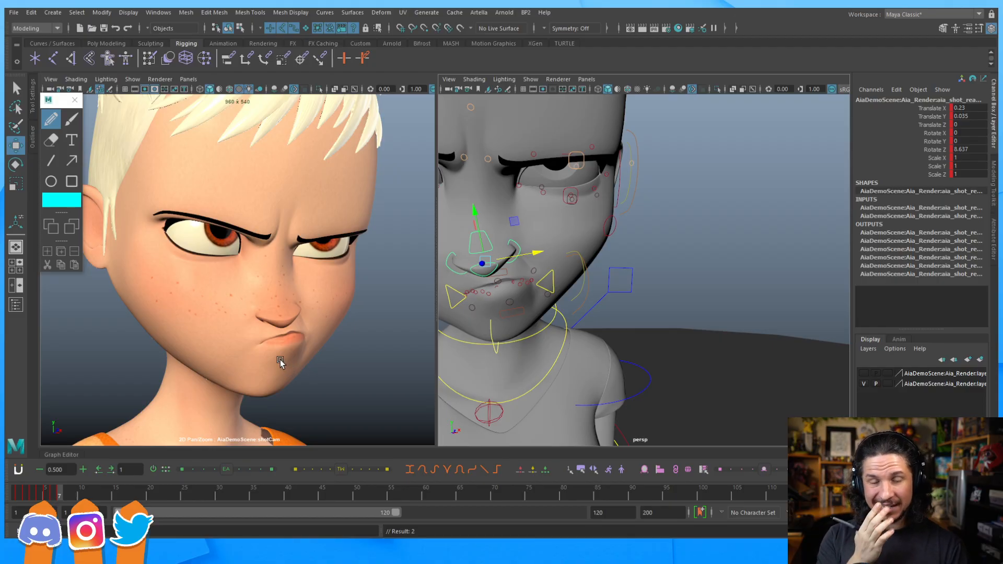
Step: Move the character's right upper eyelid control to -0.069 in Translate Y
left_click_drag(554, 292, 591, 252, "alt")
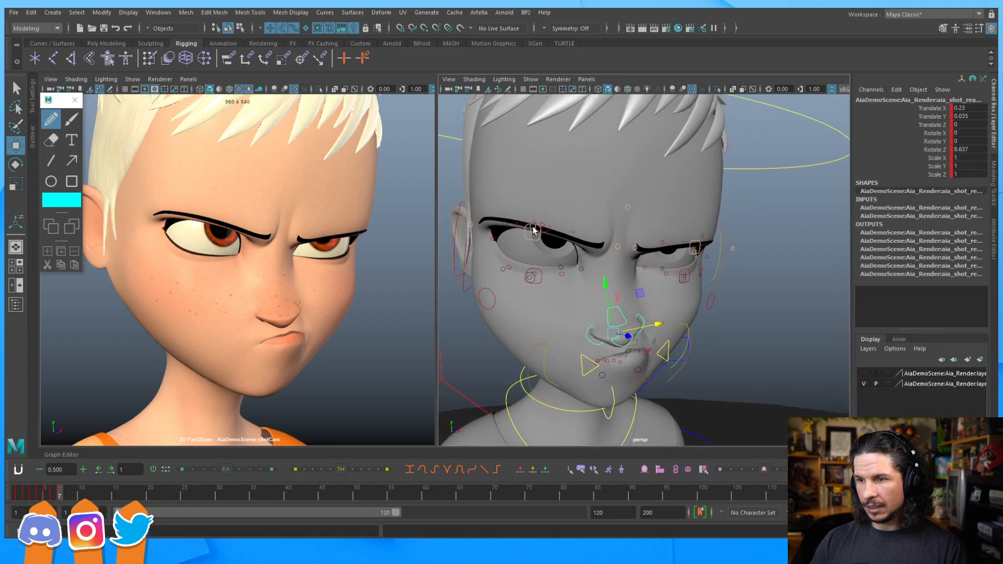
left_click(532, 230)
mouse_move(534, 187)
left_mouse_down()
mouse_move(533, 178)
mouse_move(534, 190)
left_mouse_up()
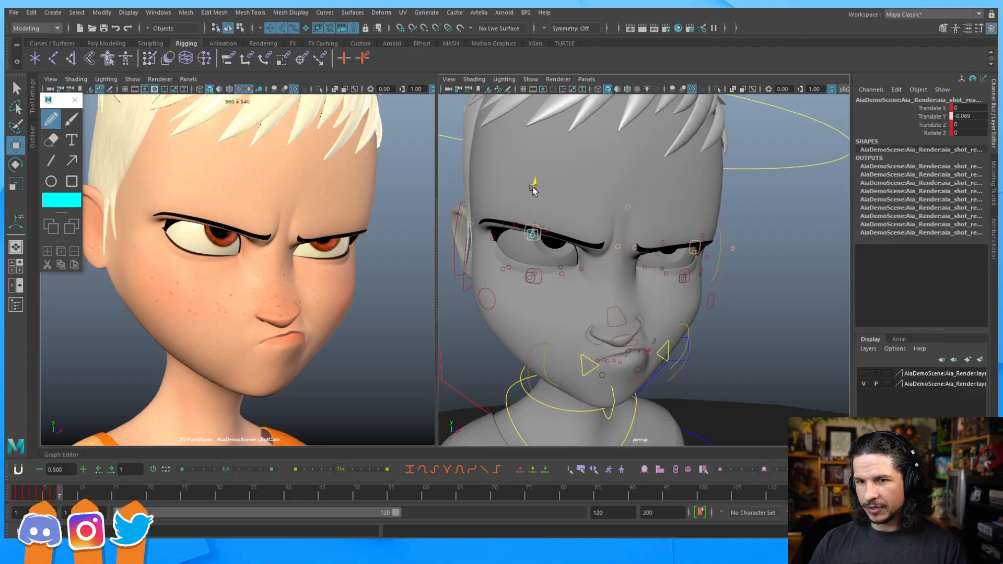
left_click(387, 296)
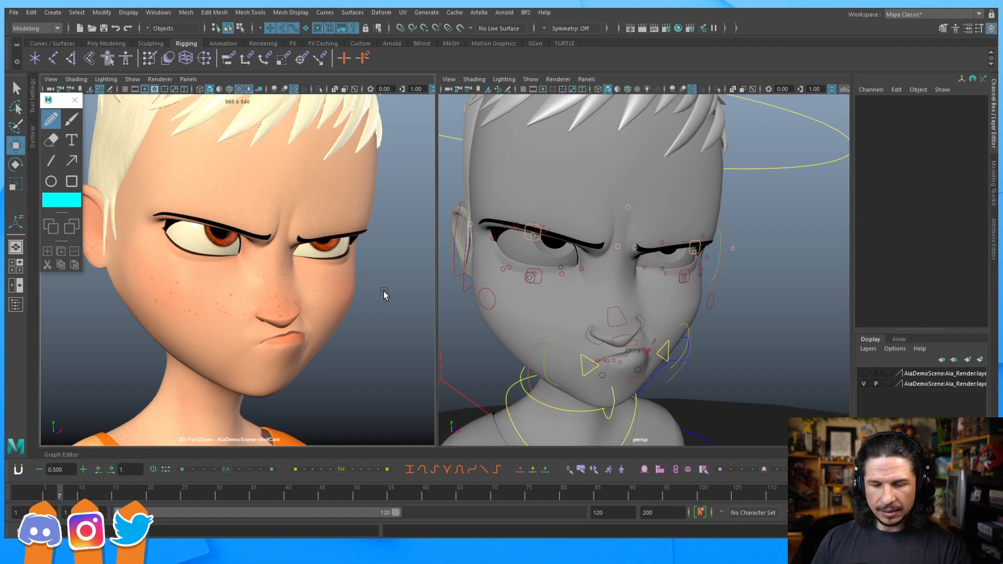
Step: Compare the facial poses on frames 6 and 7 in the full shot framing and the perspective view
key("backslash")
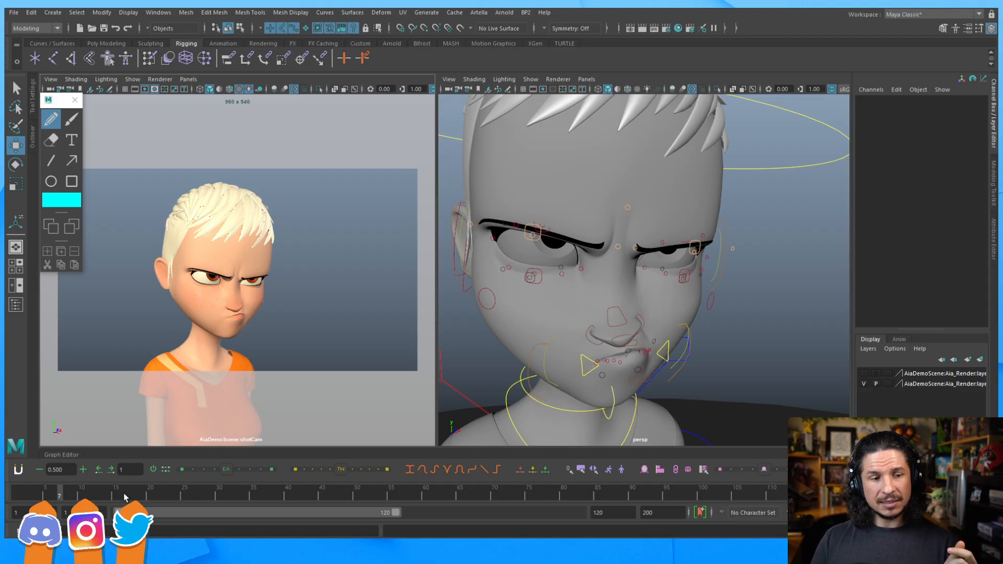
left_click(57, 498)
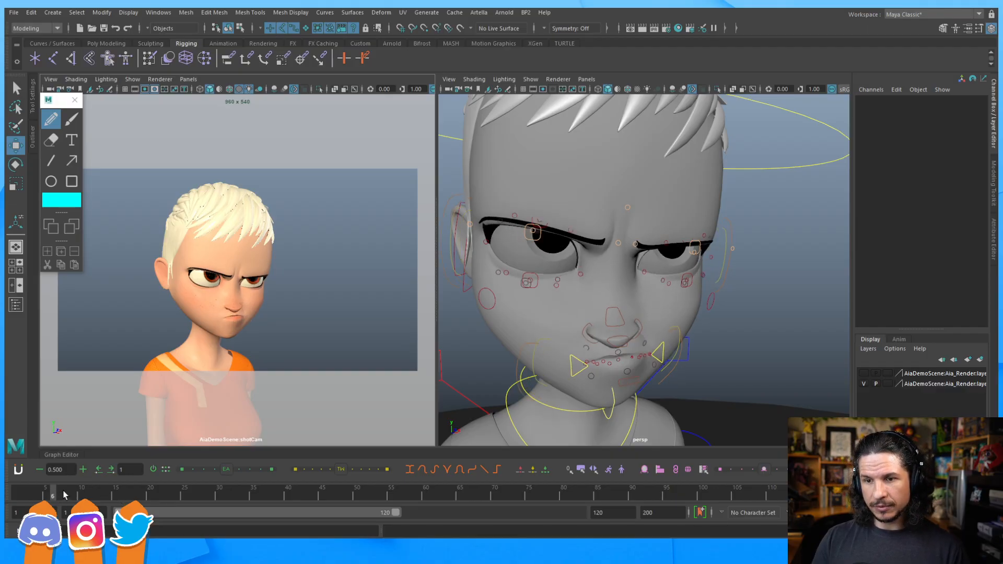
key("alt+period")
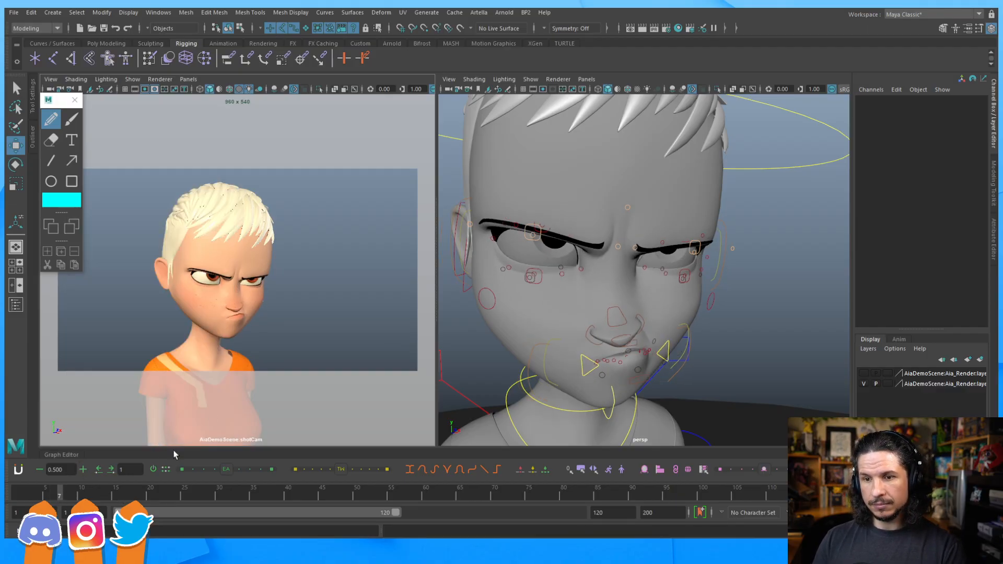
left_click(765, 239)
key("alt+comma")
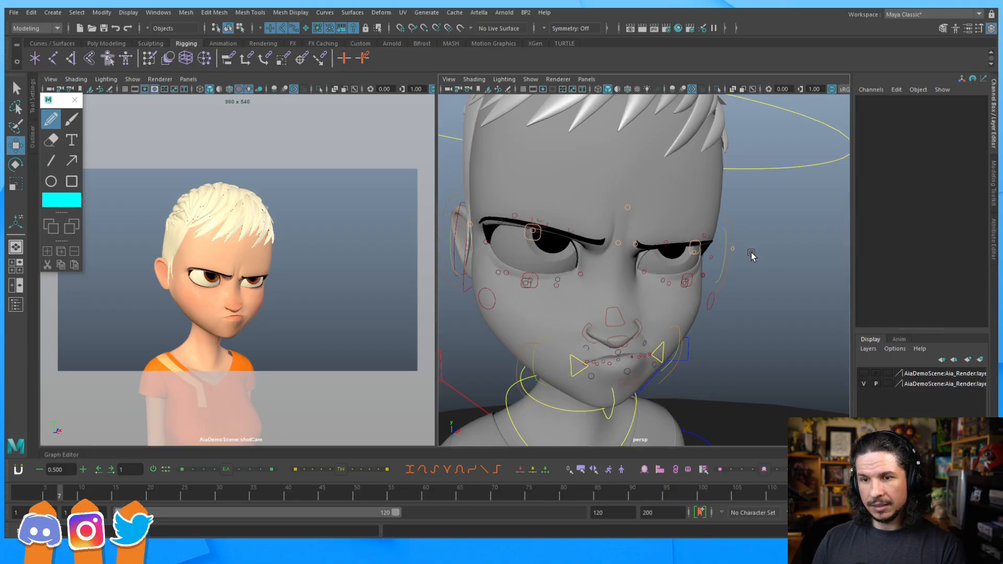
key("alt+period")
key("alt+comma")
key("alt+period")
key("alt+comma")
key("alt+period")
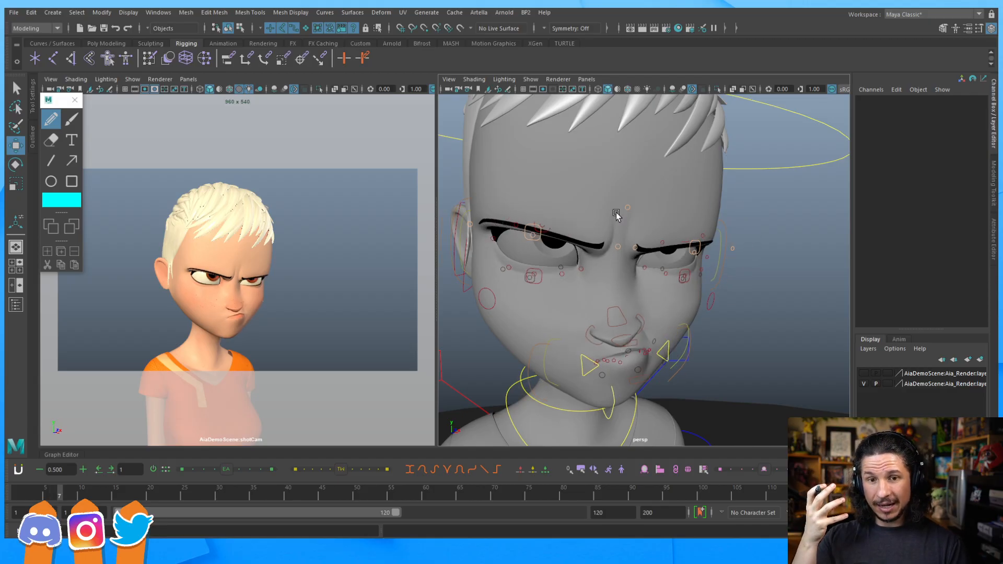
Step: Move the squash control above the head to -0.511 in Translate Y and 0.047 in Translate Z, and key it
right_click_drag(620, 238, 553, 230, "alt")
left_click_drag(554, 230, 625, 212, "alt")
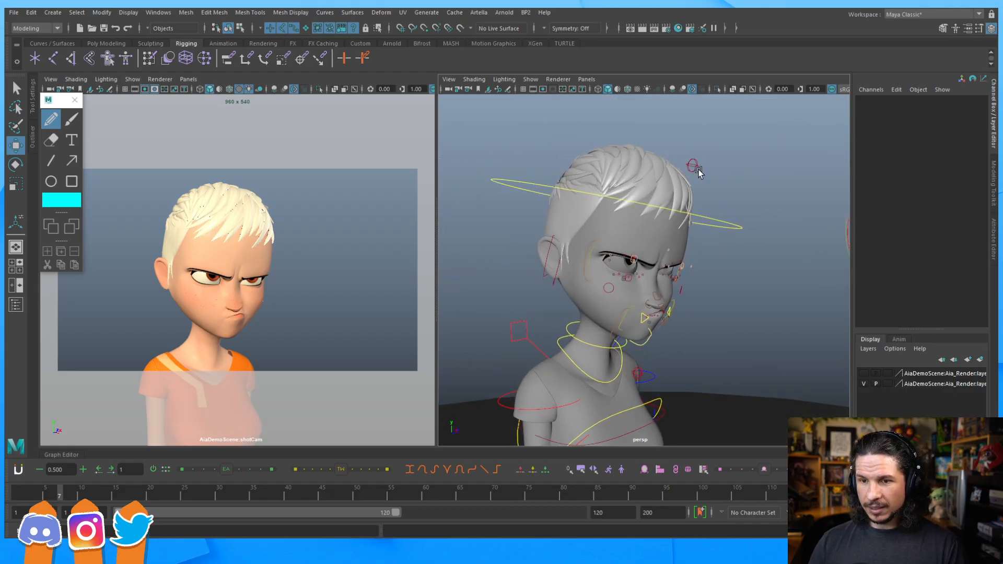
left_click(695, 168)
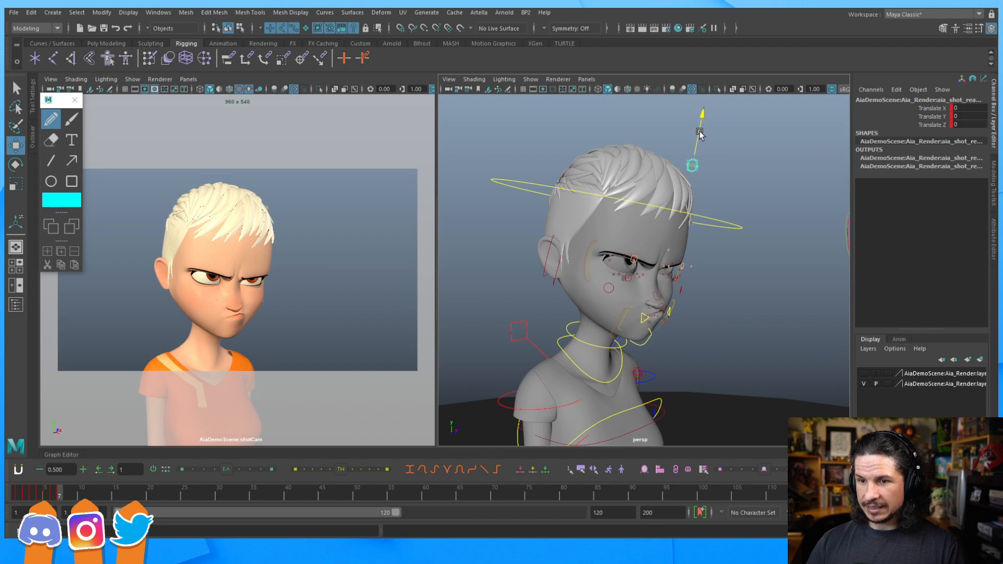
left_click_drag(700, 136, 699, 137)
left_click_drag(732, 176, 729, 180)
key("s")
Step: Move the squash control below the chin to 0.404, 0.596 and 0.375 in Translate X, Y and Z
left_click(645, 323)
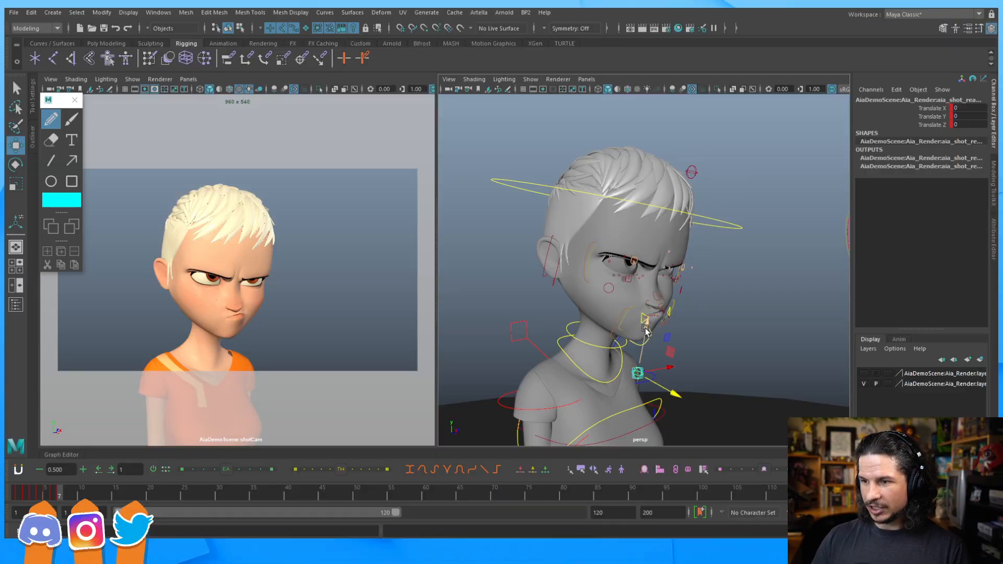
middle_click_drag(649, 324, 686, 372)
left_click_drag(679, 389, 684, 392)
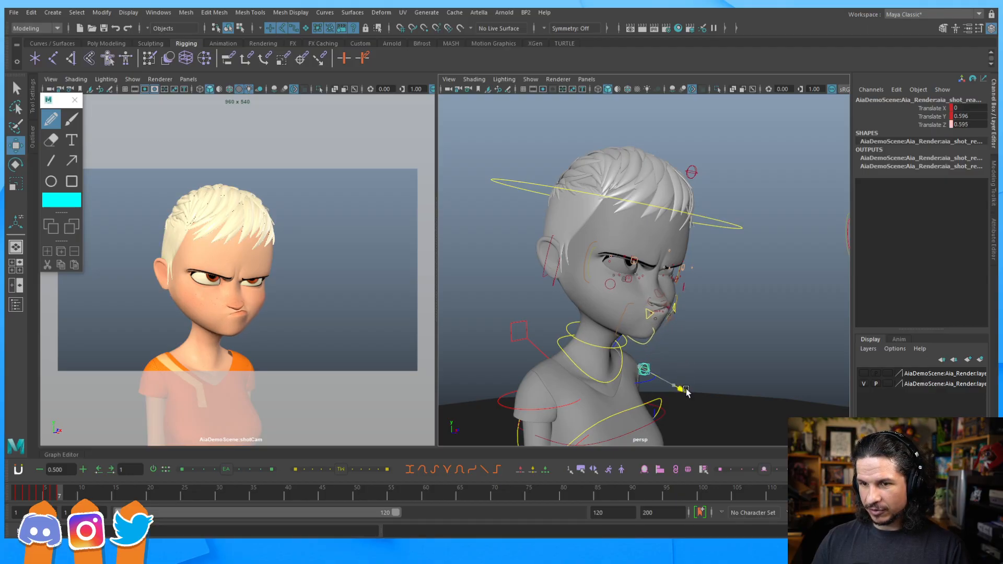
left_click_drag(683, 391, 678, 367)
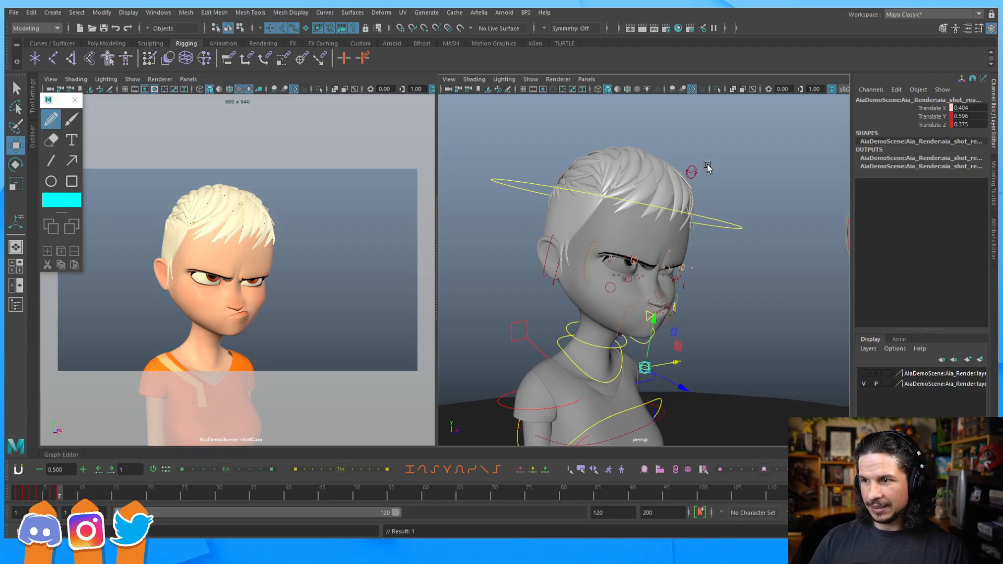
Step: Move the squash control above the head to 0.068 in Translate X and compare the head shape on frames 6 and 7
left_click(695, 176)
left_click_drag(720, 184, 719, 175)
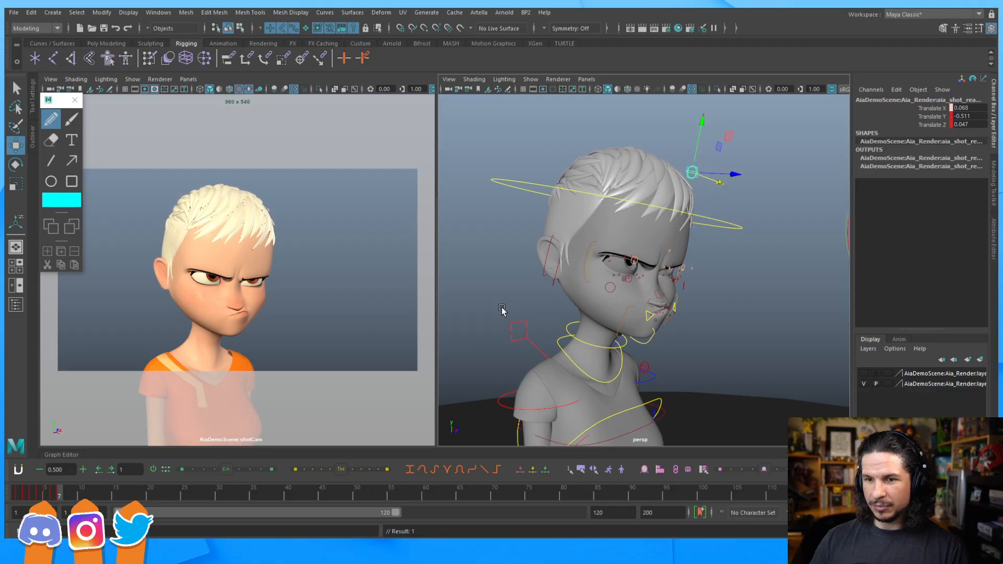
left_click(54, 498)
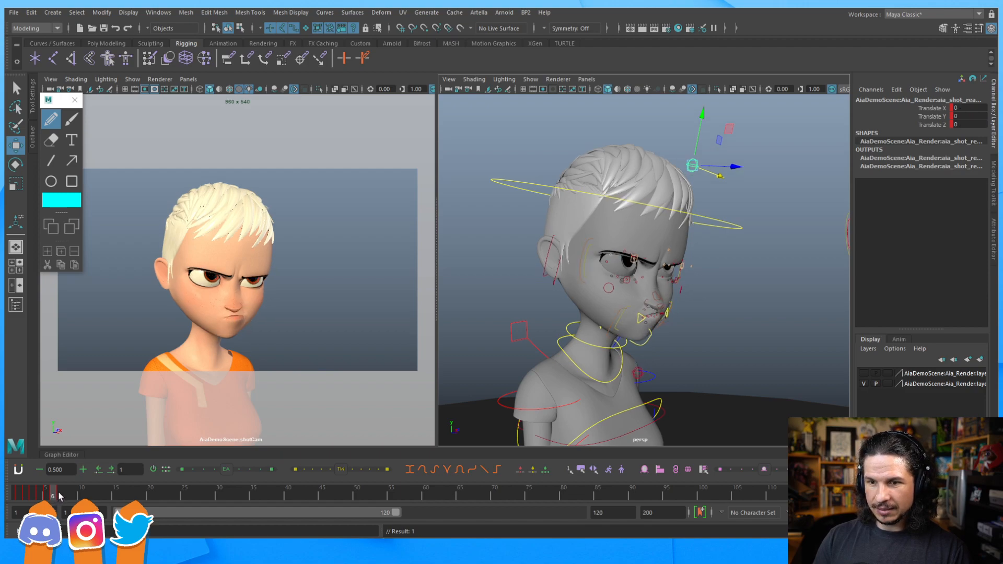
left_click(60, 497)
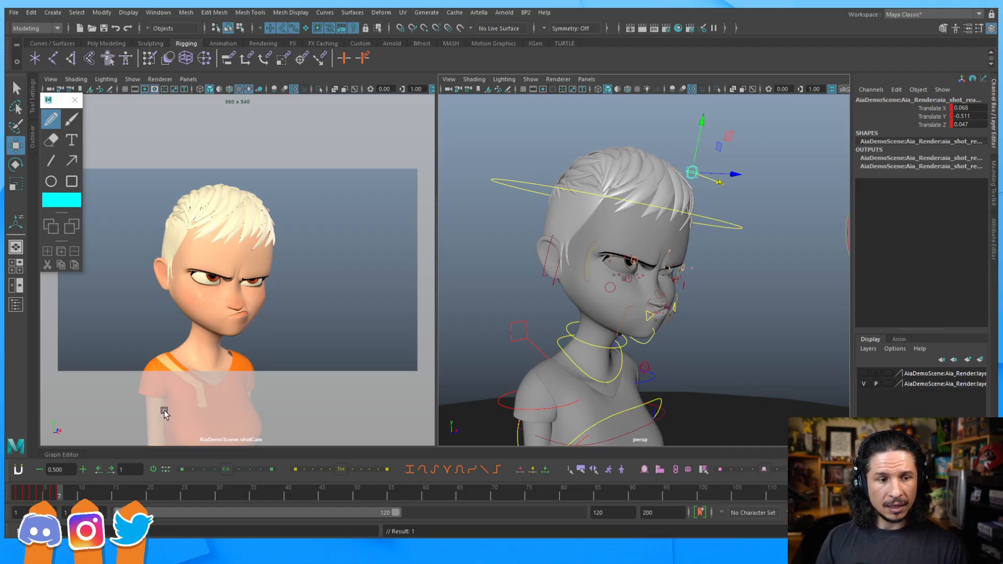
Step: Examine the deformed head from several angles and in both the close-up and full shot framings
left_click_drag(690, 269, 673, 222, "alt")
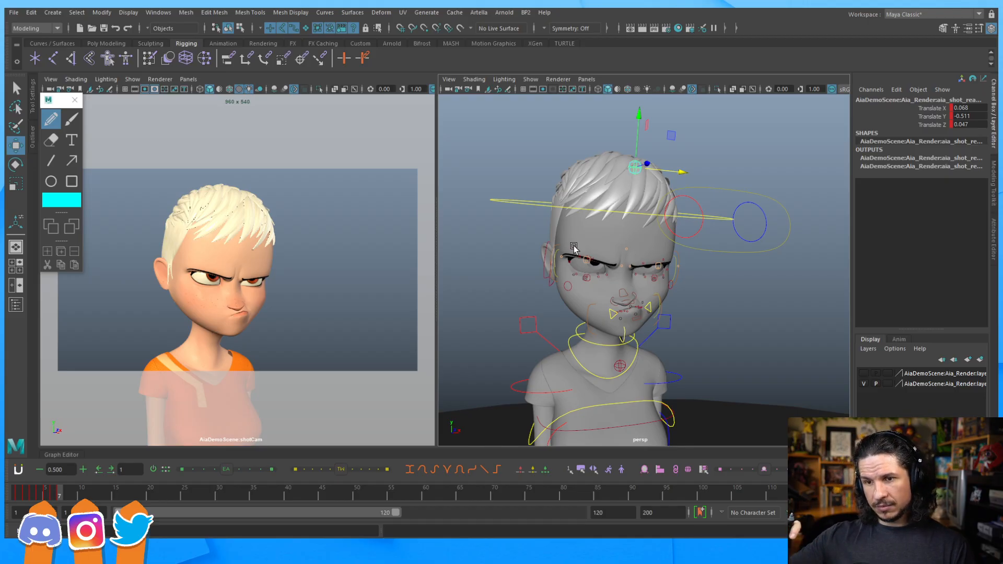
left_click_drag(668, 284, 687, 270, "alt")
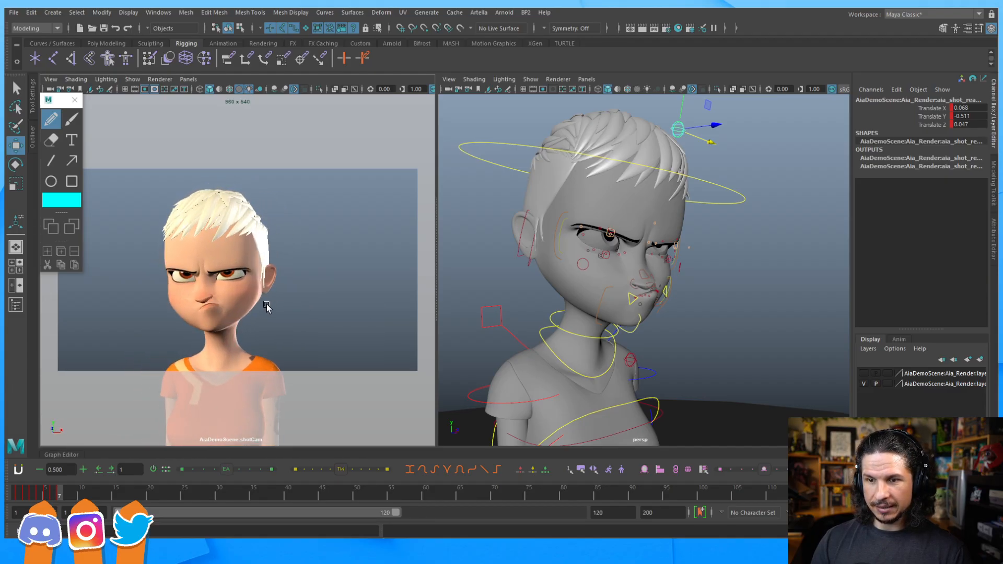
left_click(310, 318)
key("backslash")
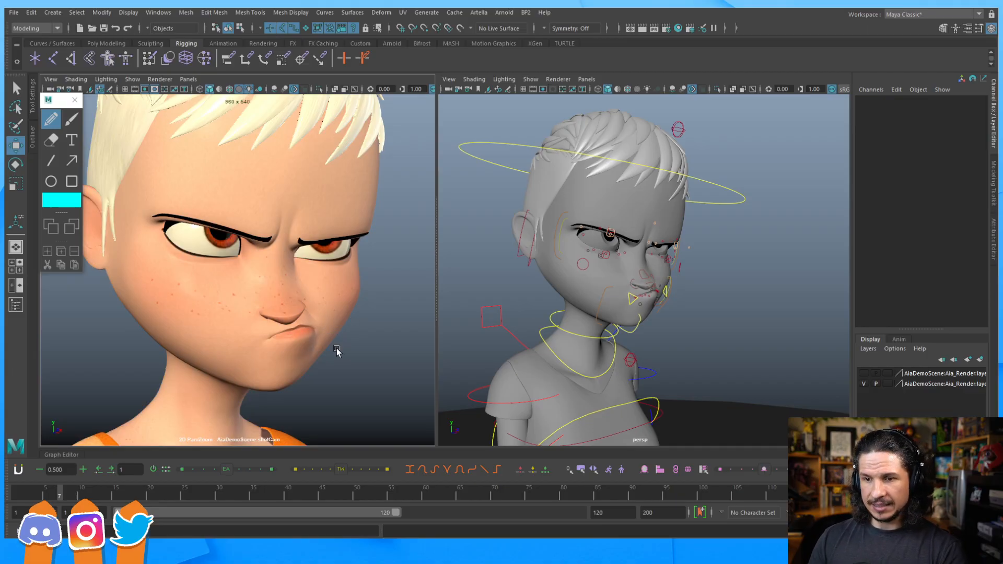
key("backslash")
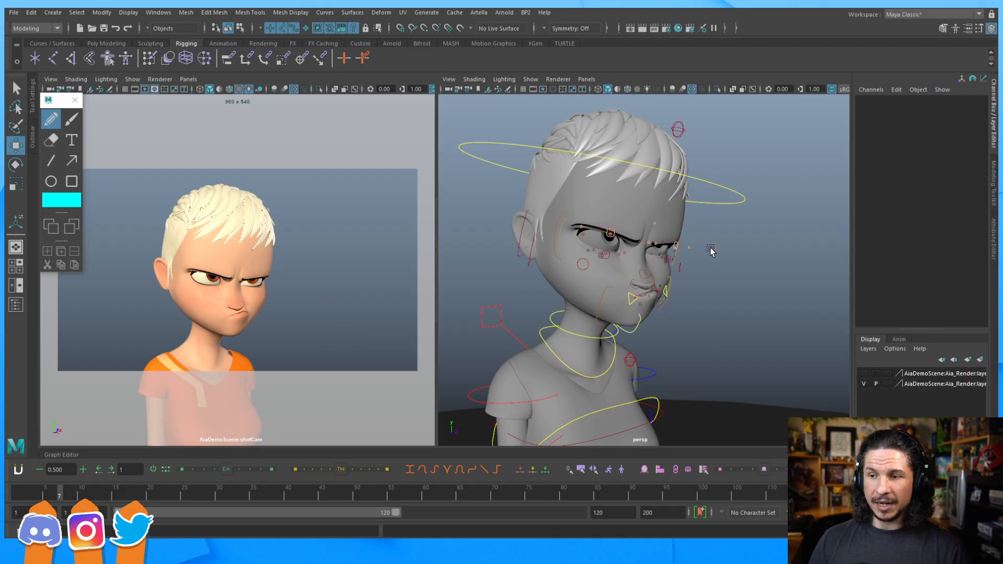
Step: Set the master control's Body Resolution to Low and Body Texture to Anim, and switch the shot camera view to plain smooth shading
right_click_drag(728, 246, 634, 331, "alt")
middle_click_drag(635, 397, 638, 314, "alt")
left_click_drag(638, 251, 692, 309, "alt")
left_click(740, 295)
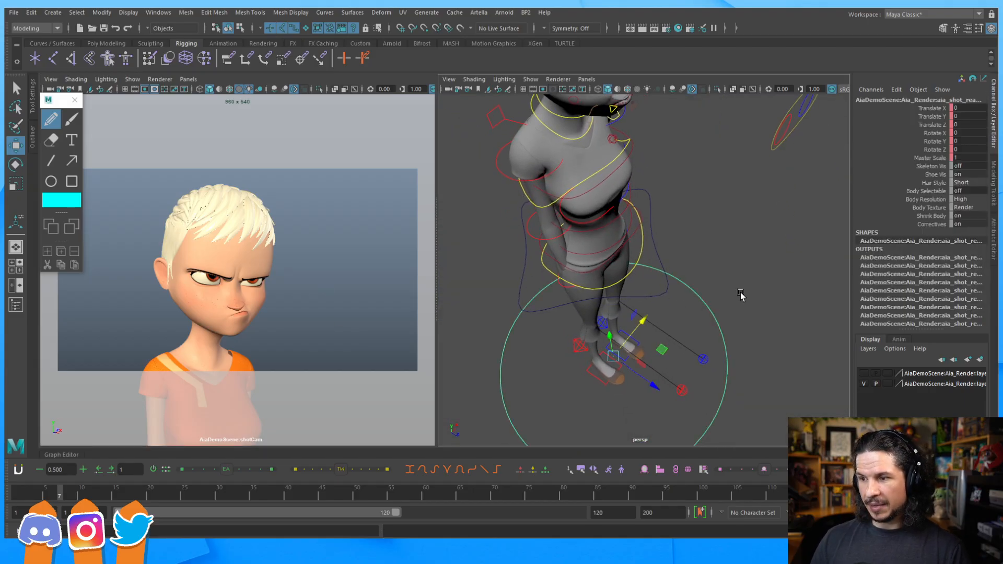
left_click(964, 199)
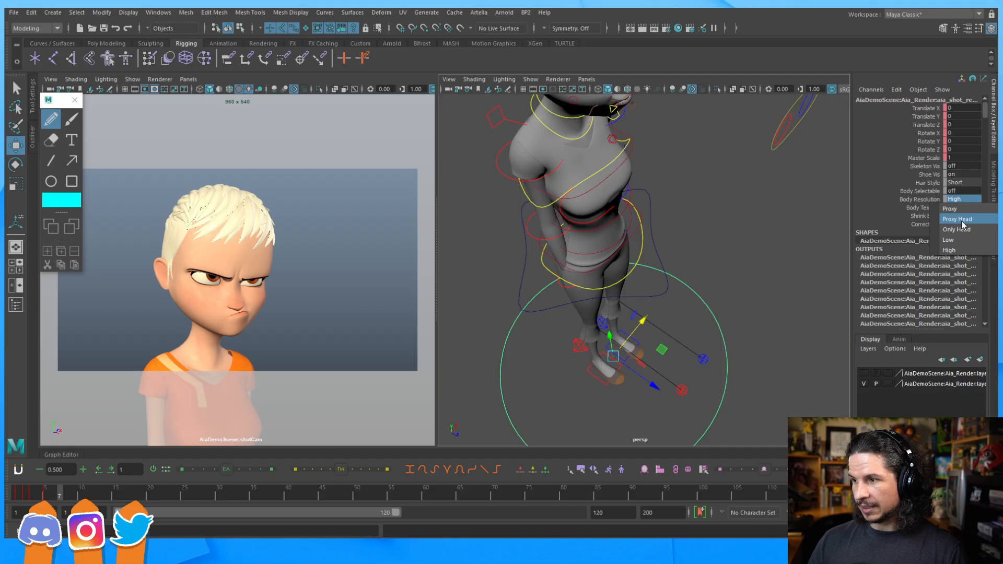
left_click(957, 239)
left_click(964, 207)
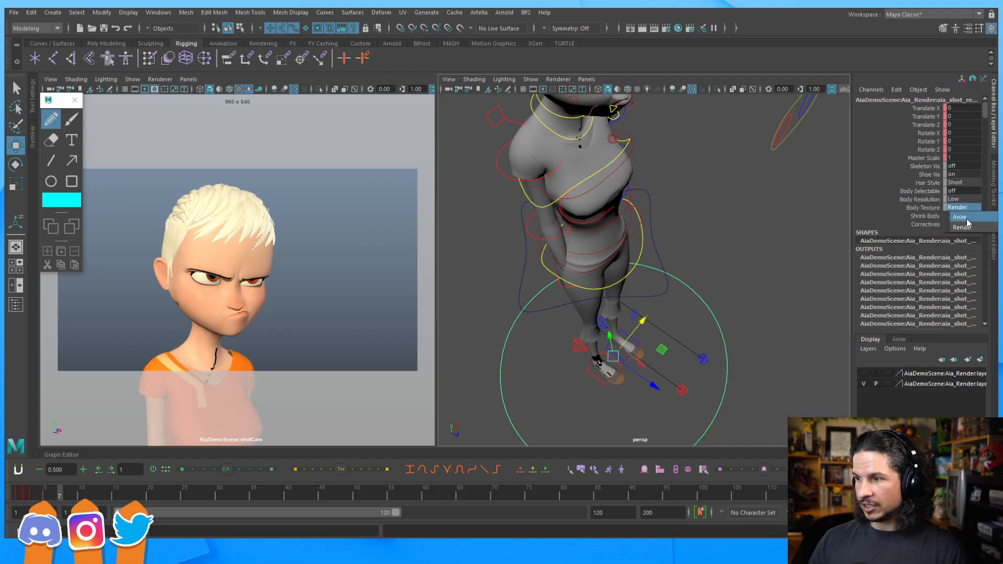
left_click(963, 219)
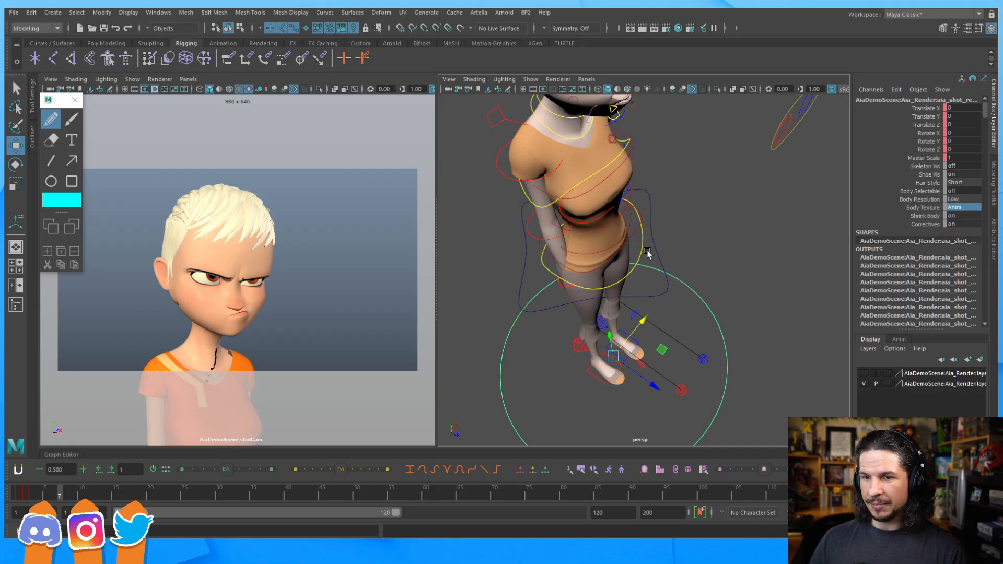
left_click(310, 295)
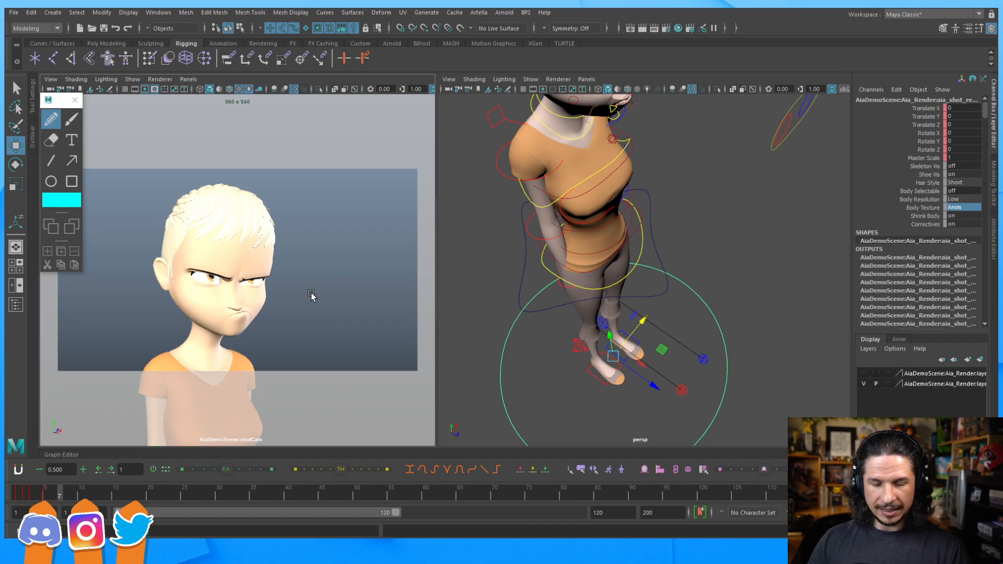
key("5")
Step: Try to move the character's right mouth corner control by about 1.322 in X and -1.255 in Y, and undo the move
left_click_drag(659, 244, 634, 200, "alt")
middle_click_drag(634, 200, 634, 268, "alt")
right_click_drag(633, 269, 660, 293, "alt")
left_click_drag(669, 254, 695, 277, "alt")
right_click_drag(696, 277, 660, 253, "alt")
left_click_drag(674, 240, 657, 277, "alt")
right_click_drag(657, 278, 777, 257, "alt")
mouse_move(700, 289)
left_mouse_down("alt")
mouse_move(683, 269)
mouse_move(694, 287)
left_mouse_up("alt")
right_click_drag(694, 288, 736, 272, "alt")
middle_click_drag(697, 295, 735, 245, "alt")
left_click_drag(734, 245, 722, 248, "alt")
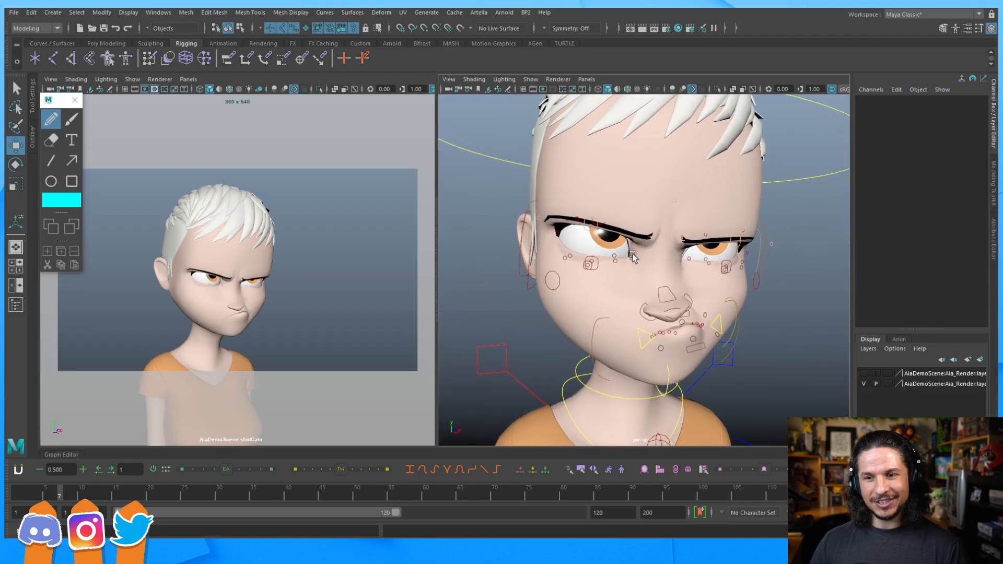
left_click(640, 329)
middle_click_drag(604, 310, 601, 332)
key("ctrl+z")
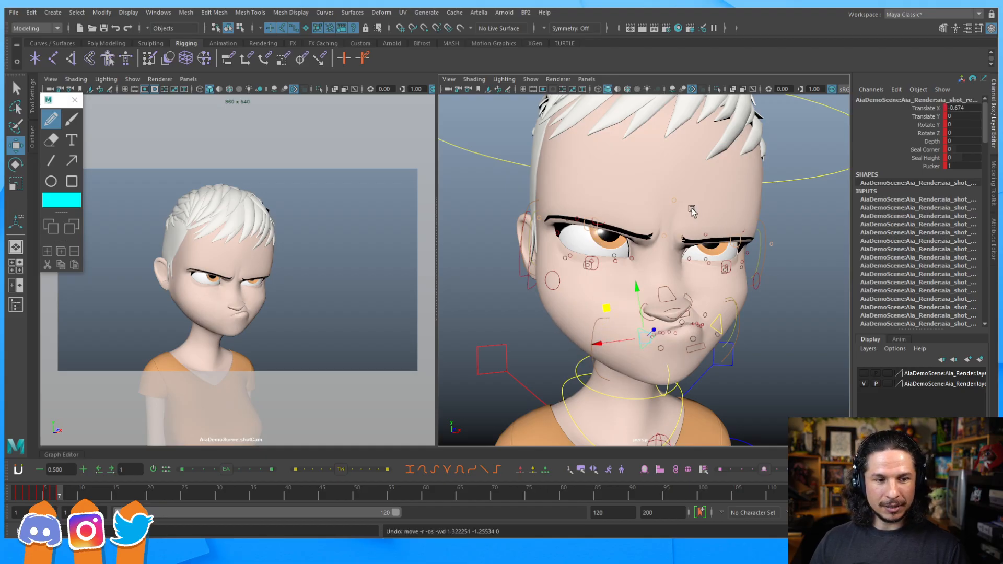
right_click_drag(778, 217, 659, 219, "alt")
left_click_drag(631, 205, 692, 242, "alt")
right_click_drag(692, 242, 635, 336, "alt")
middle_click_drag(635, 336, 601, 250, "alt")
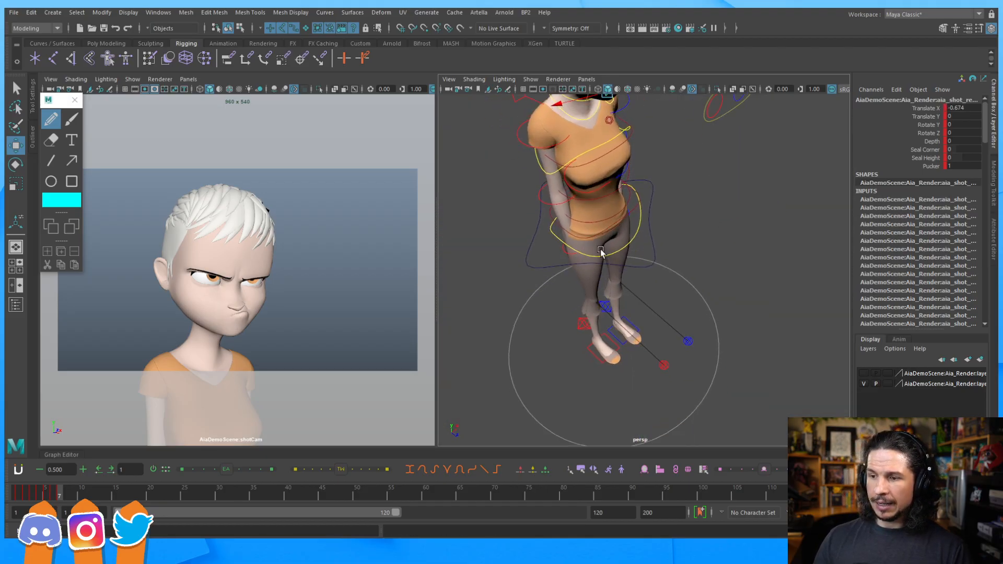
left_click_drag(601, 251, 620, 289, "alt")
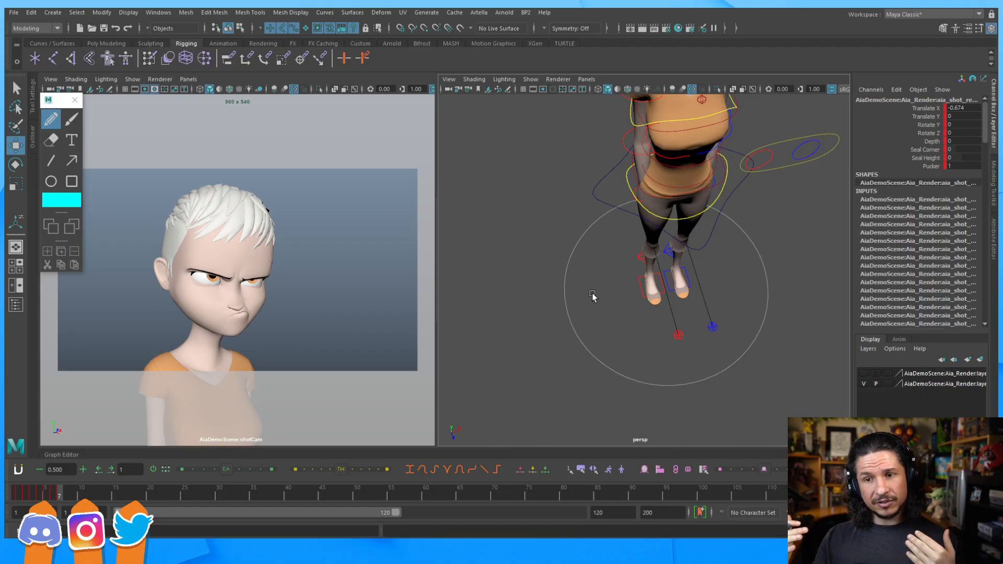
Step: Set the master control's Body Resolution to High and Body Texture to Render, and display the shot camera view with textures and all lights
left_click(761, 280)
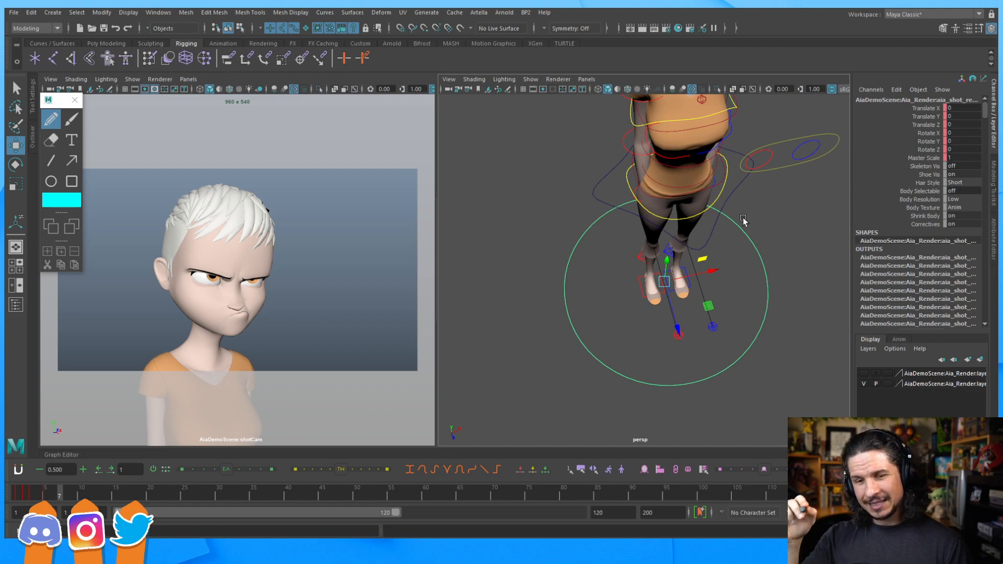
left_click(957, 200)
left_click(955, 249)
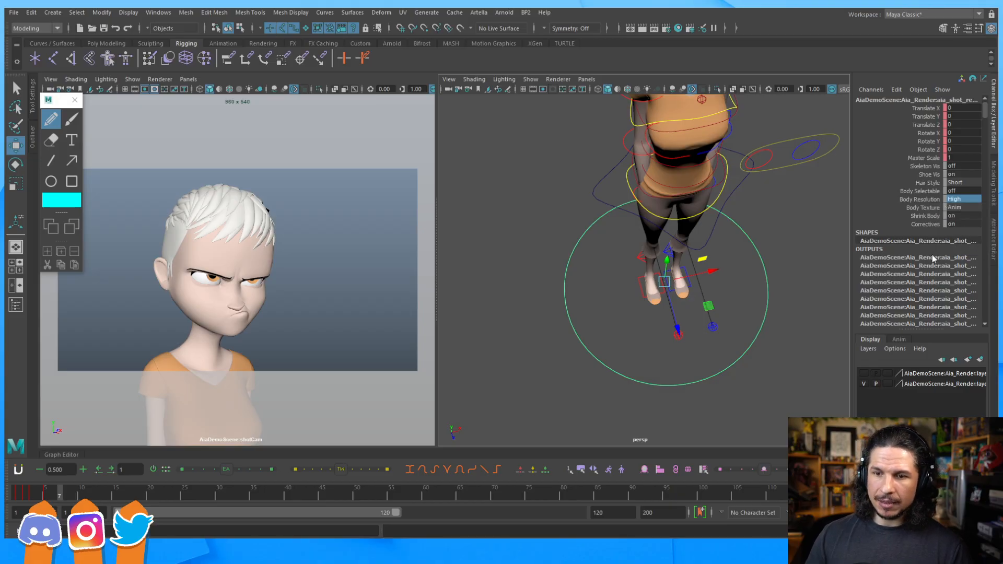
left_click(957, 208)
left_click(963, 226)
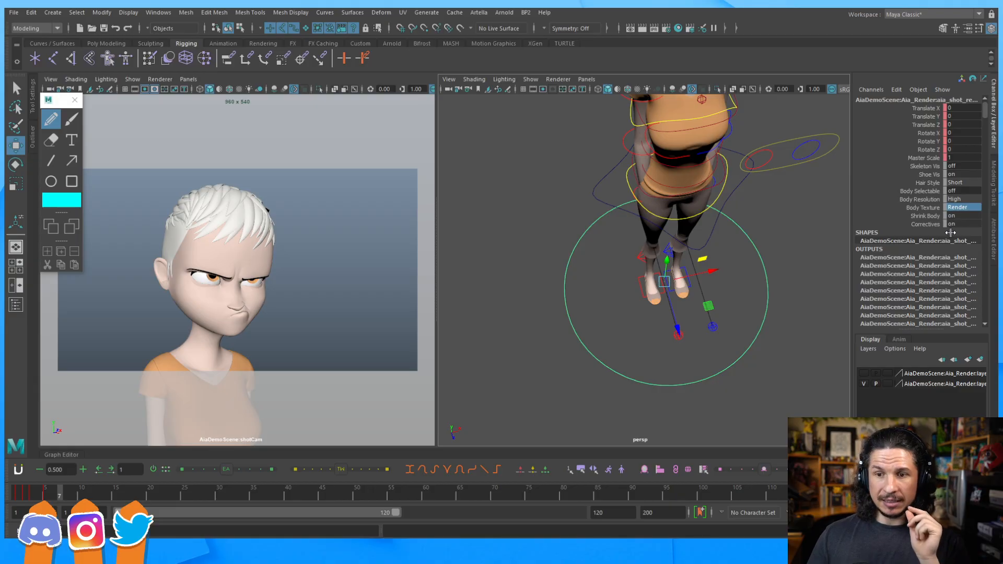
left_click(298, 306)
key("7")
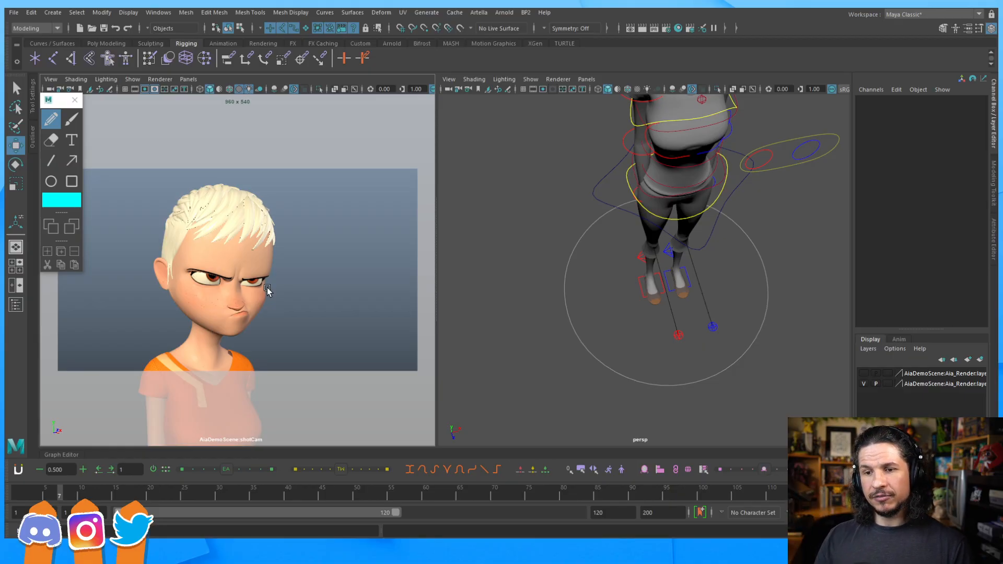
Step: Switch the master control's Body Resolution to Low
left_click_drag(699, 181, 664, 254, "alt")
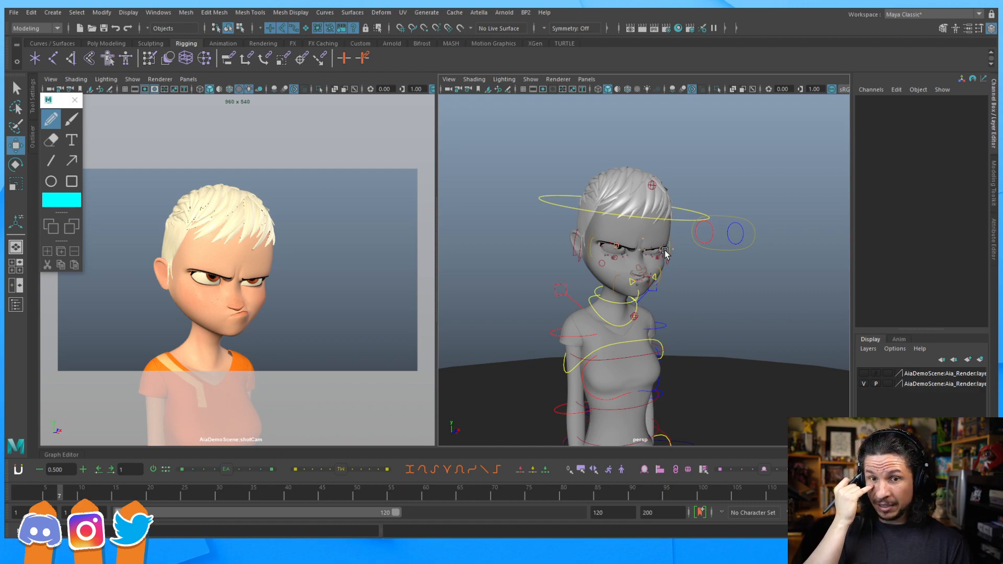
left_click_drag(609, 283, 620, 338, "alt")
middle_click_drag(620, 338, 681, 321, "alt")
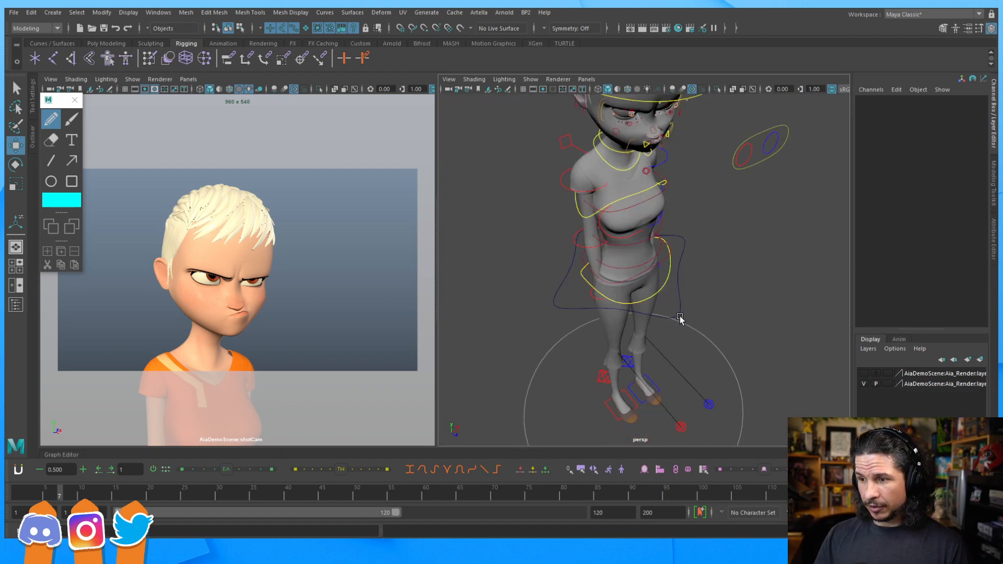
left_click(698, 338)
left_click(961, 199)
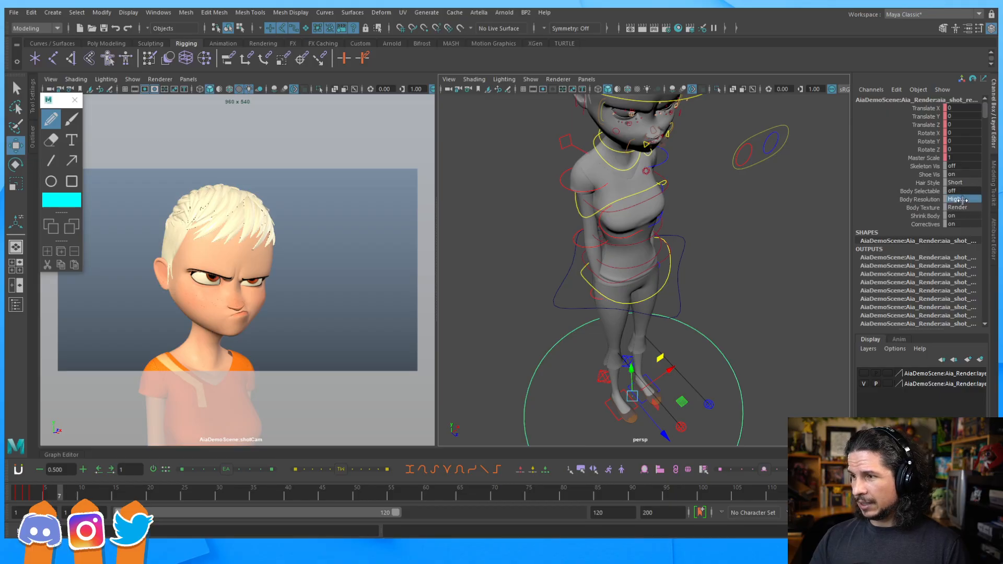
left_click(961, 237)
Step: Raise the character's right upper eyelid control to -0.45 in Translate Y on the low-resolution mesh
middle_click_drag(620, 175, 626, 348, "alt")
left_click_drag(625, 348, 619, 276, "alt")
right_click_drag(619, 277, 695, 333, "alt")
left_click_drag(696, 333, 715, 312, "alt")
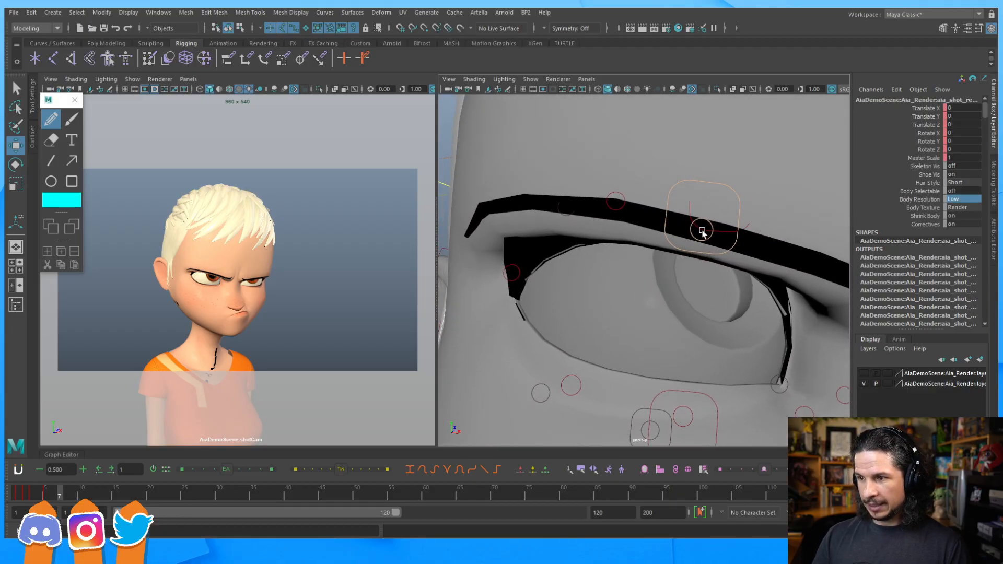
left_click(737, 195)
left_click_drag(711, 166, 719, 103)
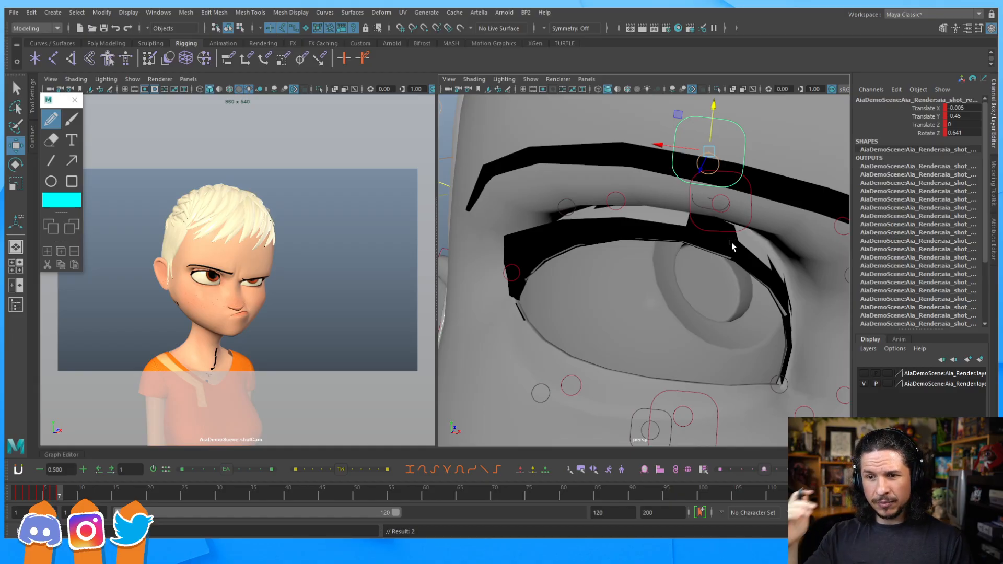
Step: Return the master control's Body Resolution to High
right_click_drag(757, 242, 579, 259, "alt")
right_click_drag(648, 266, 594, 268, "alt")
left_click_drag(594, 268, 598, 391, "alt")
left_click(587, 369)
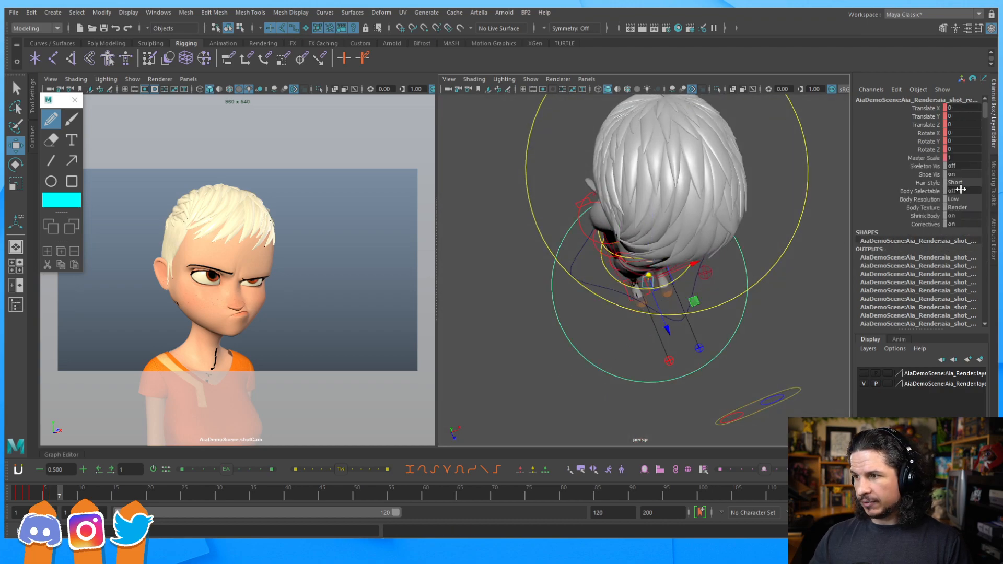
left_click(965, 199)
left_click(957, 251)
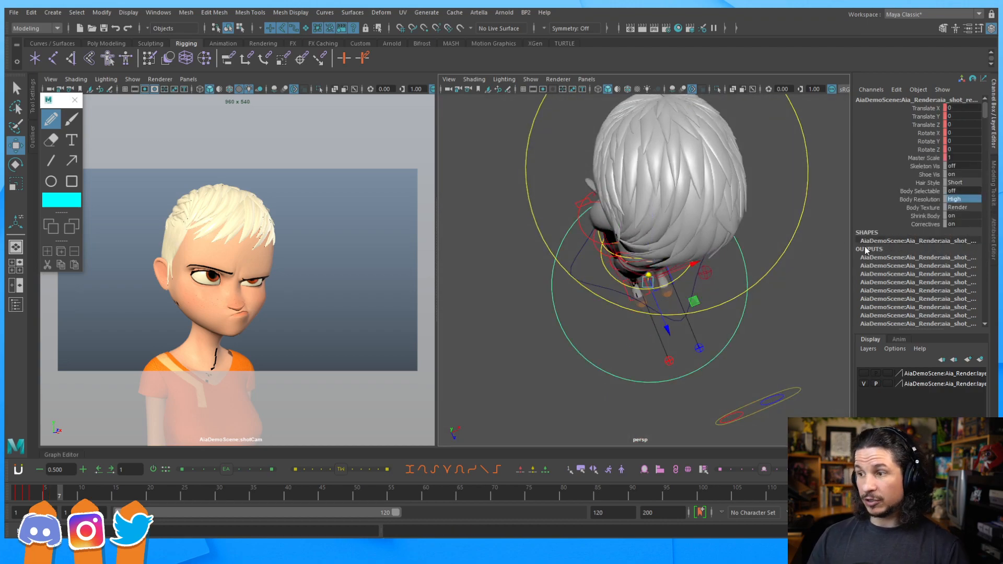
Step: Examine the character's right eye and eyelid on the high-resolution mesh up close and from the side
left_click_drag(608, 276, 579, 244, "alt")
right_click_drag(579, 244, 746, 280, "alt")
middle_click_drag(745, 280, 674, 343, "alt")
right_click_drag(579, 295, 663, 295, "alt")
middle_click_drag(663, 295, 721, 277, "alt")
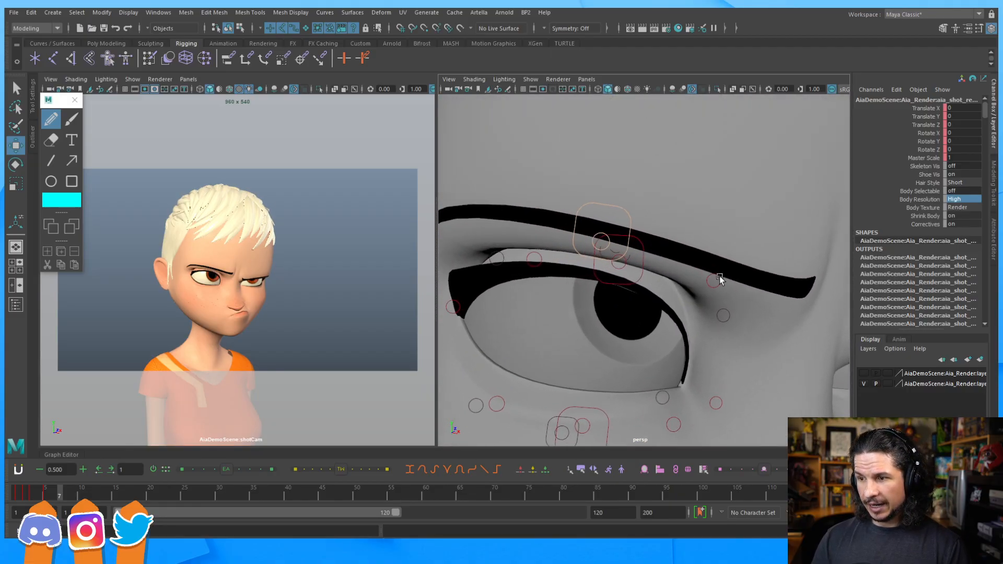
right_click_drag(721, 277, 783, 288, "alt")
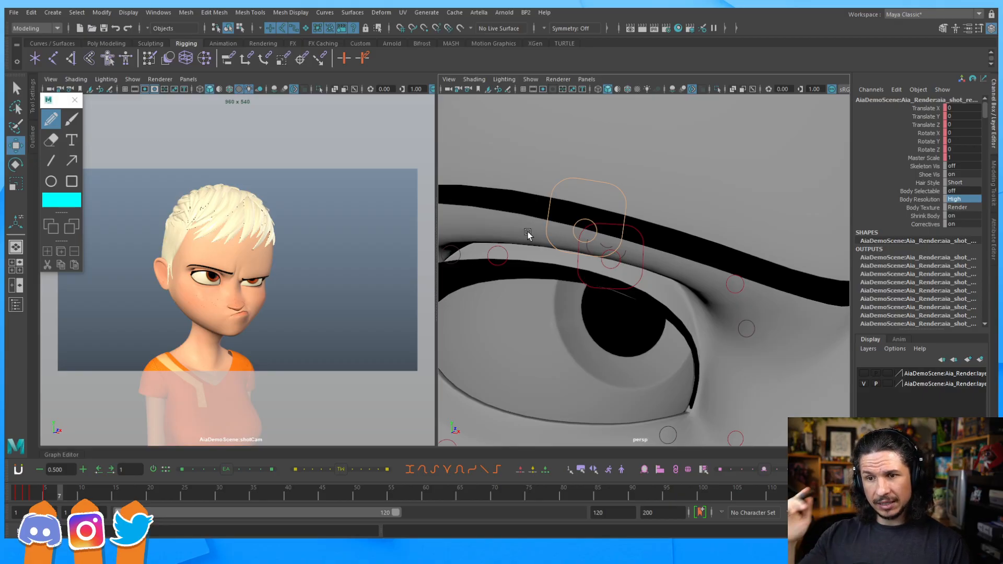
right_click_drag(775, 221, 667, 262, "alt")
right_click_drag(734, 241, 694, 274, "alt")
left_click_drag(695, 274, 766, 290, "alt")
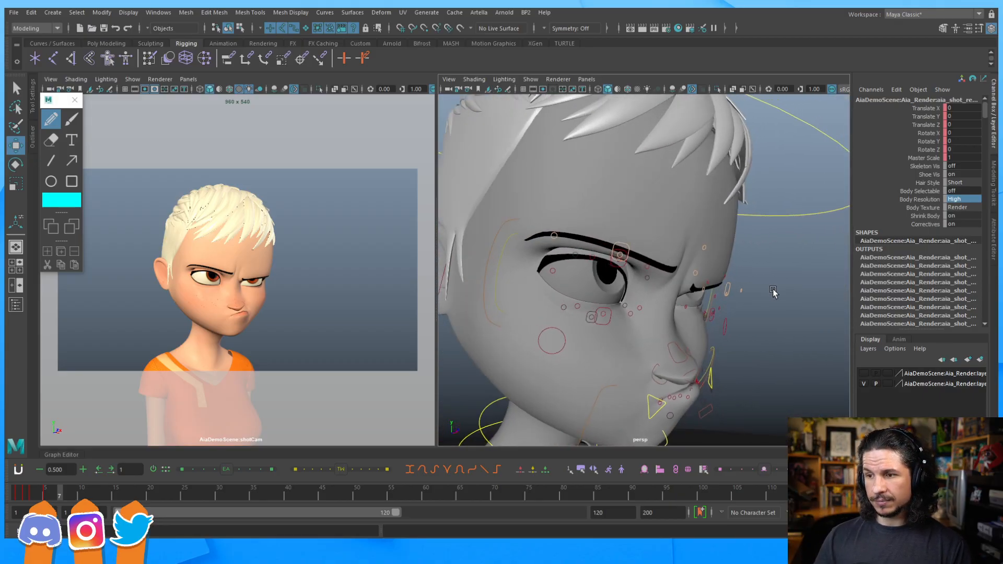
Step: Undo the eyelid move and the test switches of the body resolution
left_click(783, 289)
key("ctrl+z")
key("ctrl+z")
key("ctrl+z")
key("ctrl+z")
key("ctrl+z")
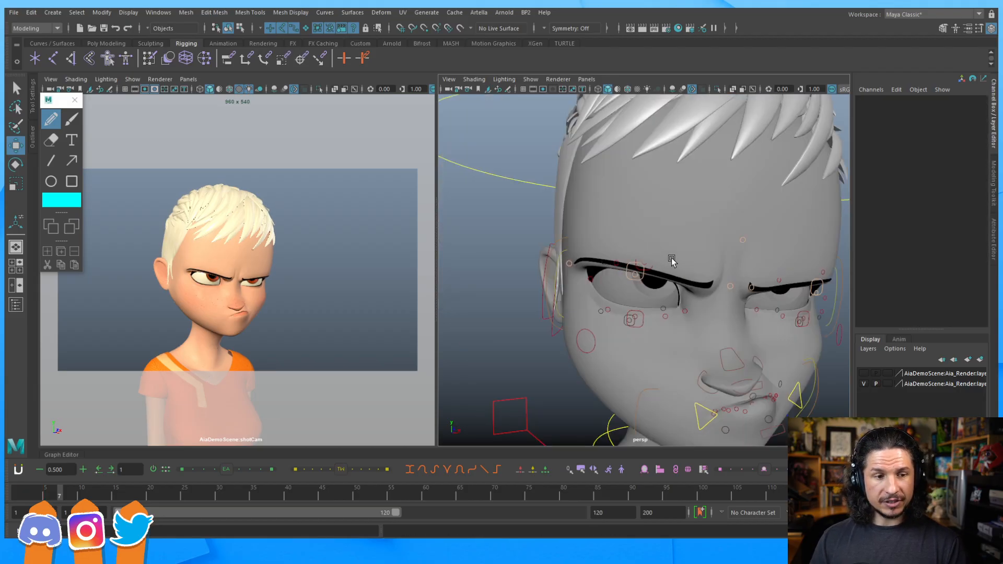
Step: Switch the perspective view to Flat Shade All and check the faceted head from several angles
mouse_move(672, 263)
left_mouse_down("alt")
mouse_move(741, 238)
mouse_move(640, 263)
mouse_move(523, 219)
mouse_move(486, 157)
left_mouse_up("alt")
left_click(474, 79)
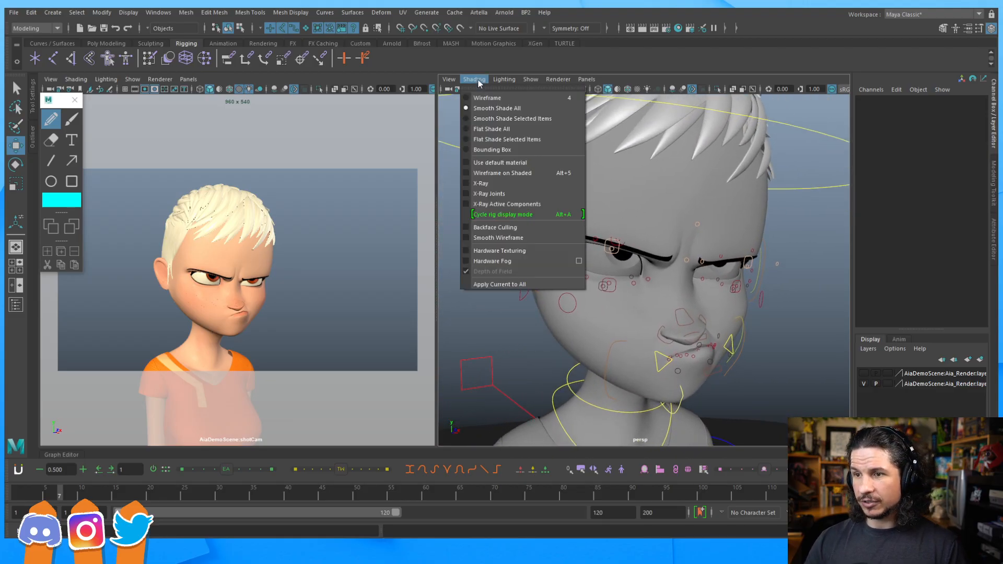
left_click(499, 129)
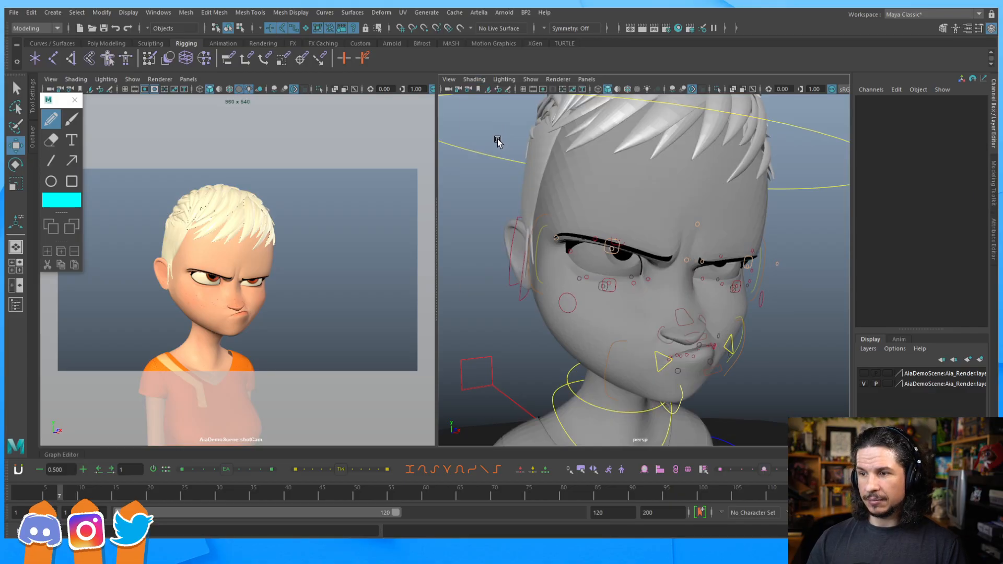
left_click(475, 79)
mouse_move(788, 219)
left_mouse_down("alt")
mouse_move(656, 235)
mouse_move(649, 200)
mouse_move(678, 202)
left_mouse_up("alt")
left_click_drag(574, 254, 700, 224, "alt")
right_click_drag(700, 225, 576, 245, "alt")
left_click_drag(576, 245, 570, 235, "alt")
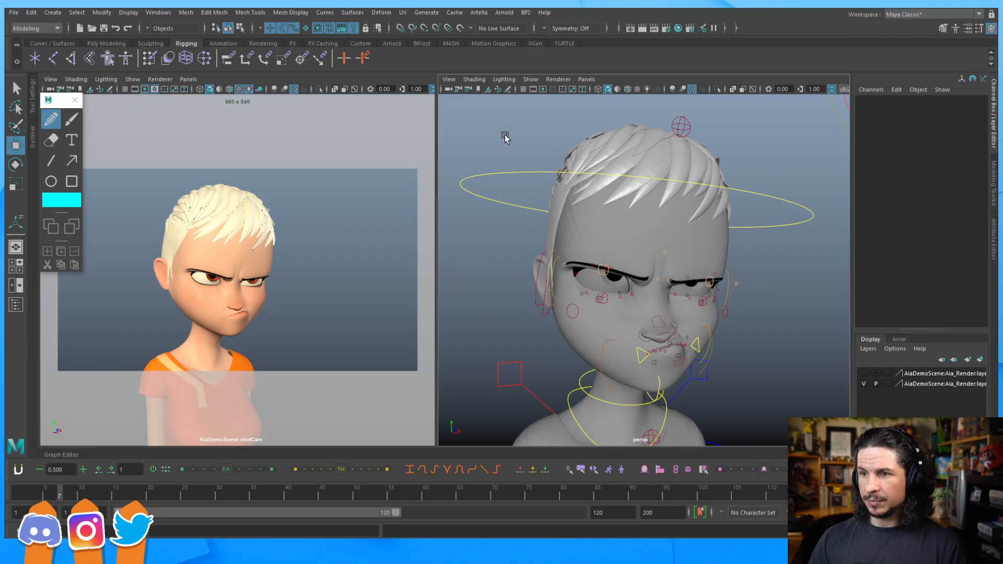
Step: Switch the shot camera view to Flat Shade All as well
left_click(473, 81)
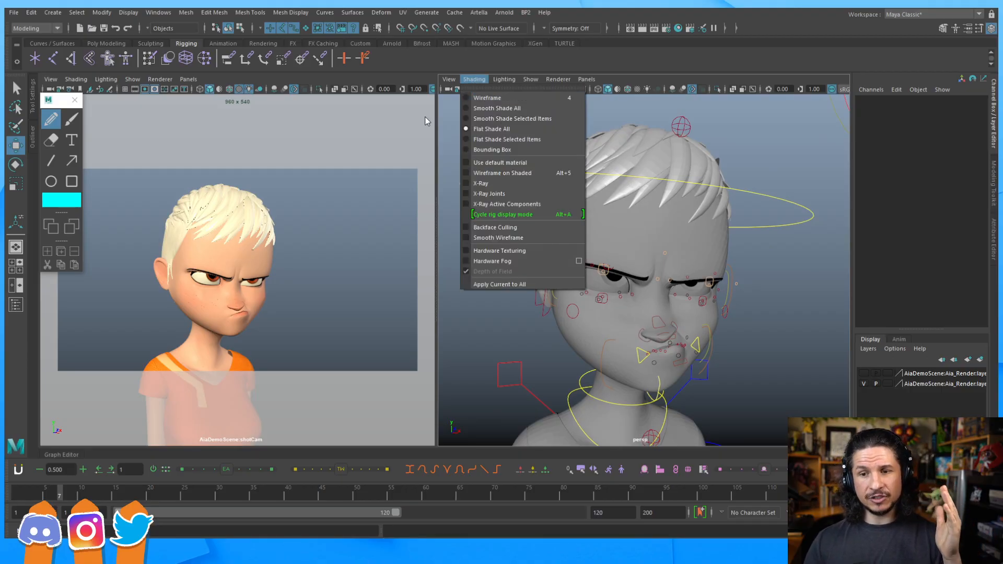
left_click(76, 79)
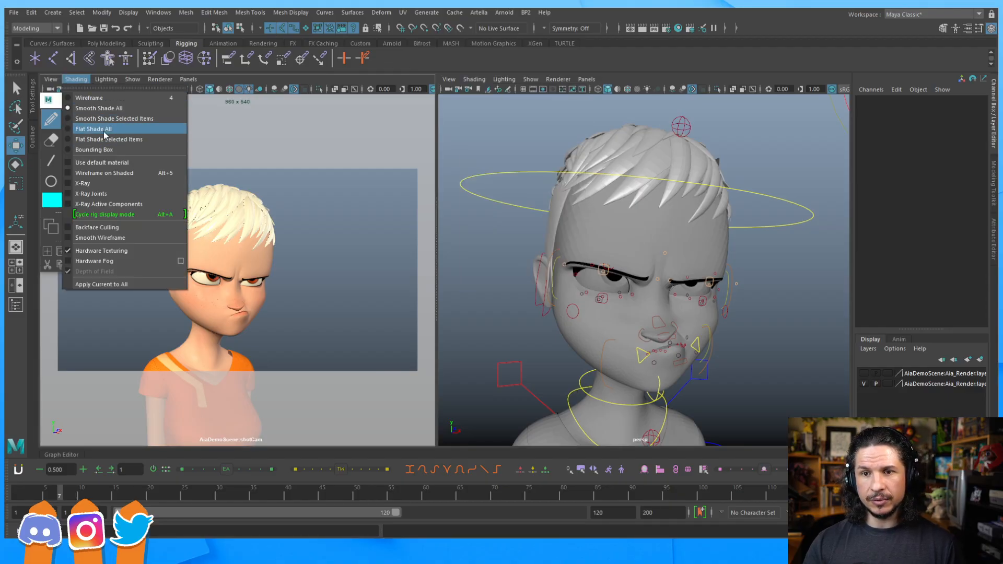
left_click(107, 129)
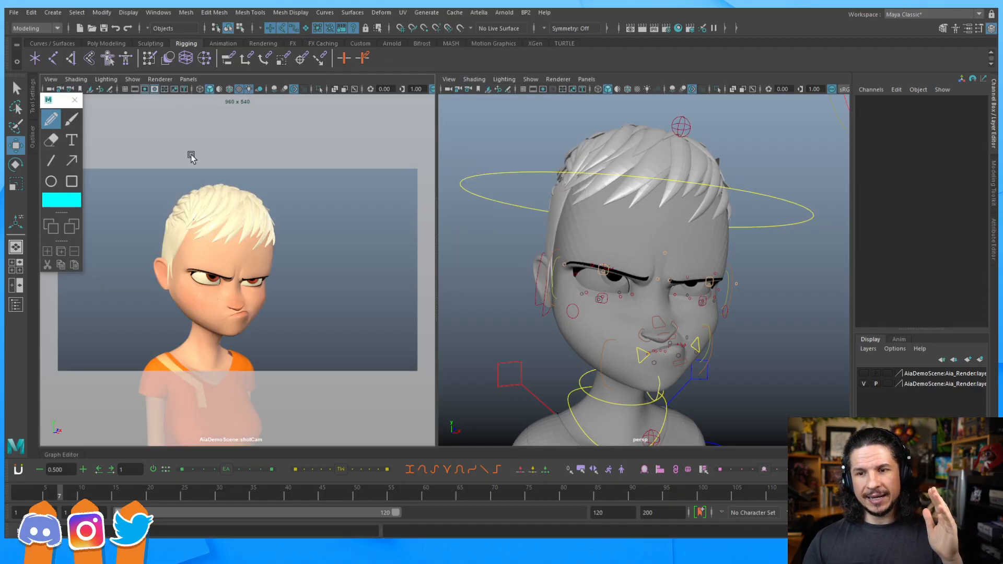
Step: Try to move the character's right upper eyelid control by about 0.168 in X and 0.164 in Y, and undo the move
left_click(605, 266)
scroll(677, 210, "up", 3)
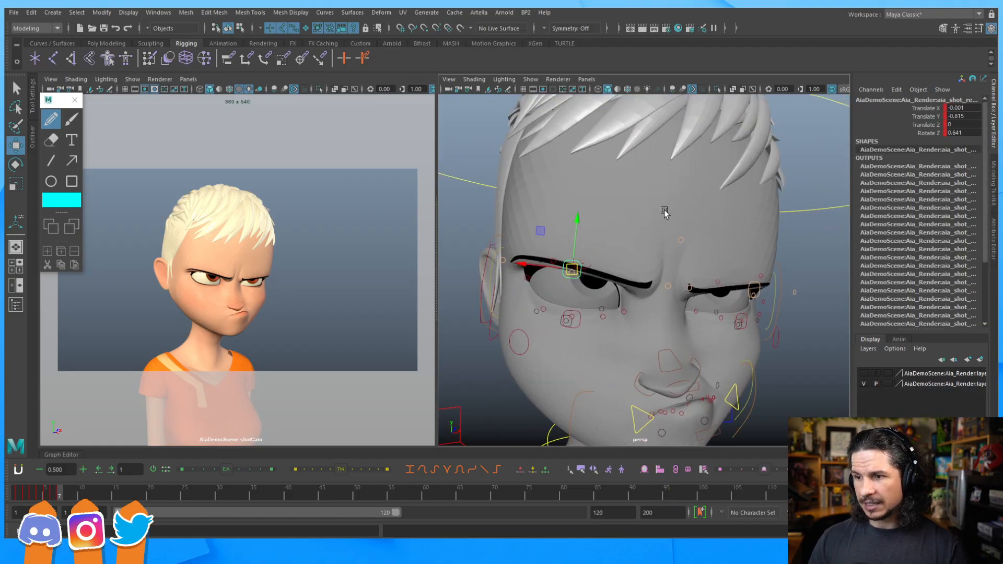
mouse_move(542, 231)
left_mouse_down()
mouse_move(544, 216)
mouse_move(536, 224)
left_mouse_up()
key("ctrl+z")
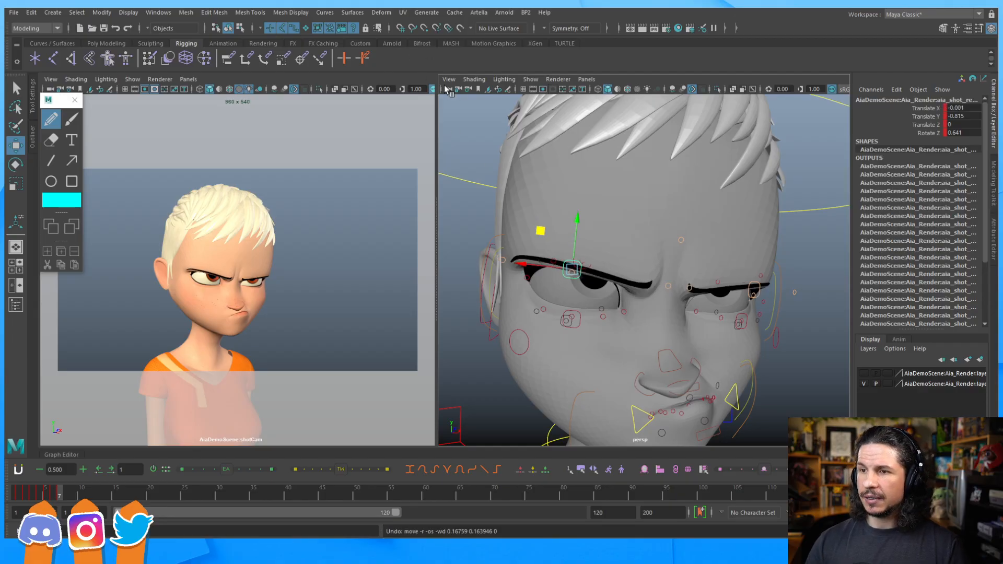
Step: Try flat lighting in the perspective view, look over the head and torso, and return the view to default lighting
left_click(474, 79)
mouse_move(505, 79)
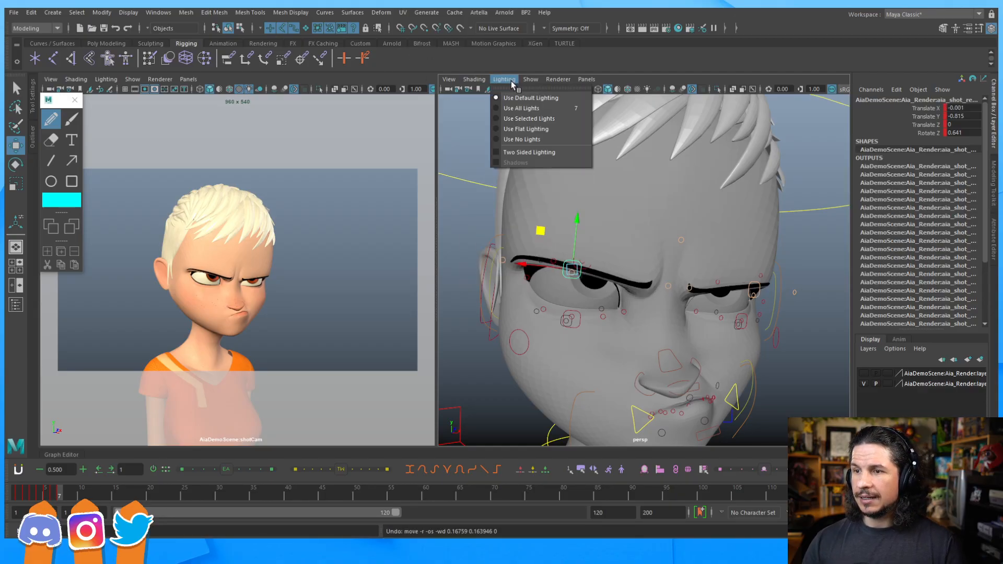
left_click(517, 130)
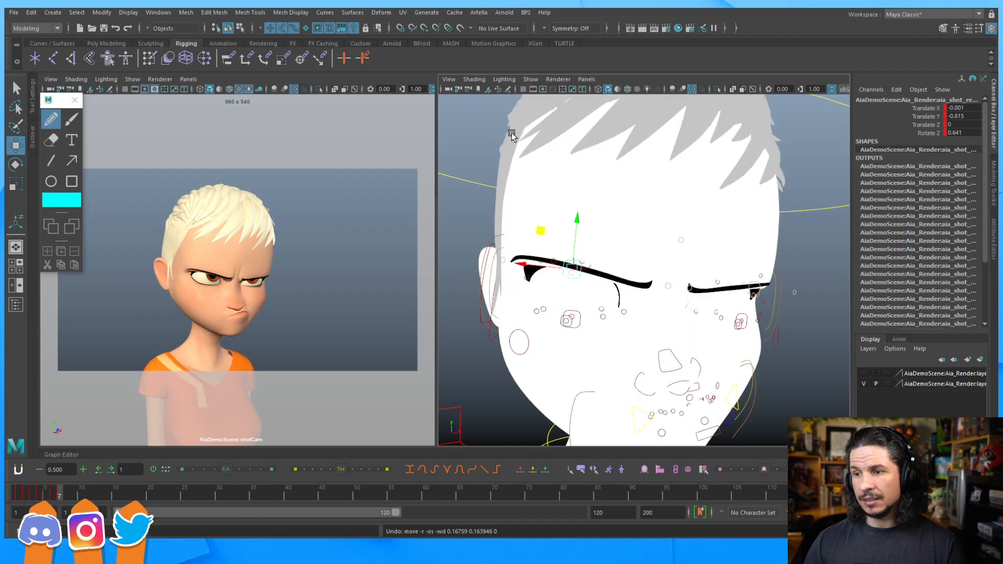
right_click_drag(703, 221, 577, 268, "alt")
middle_click_drag(606, 307, 608, 202, "alt")
left_click_drag(608, 230, 635, 254, "alt")
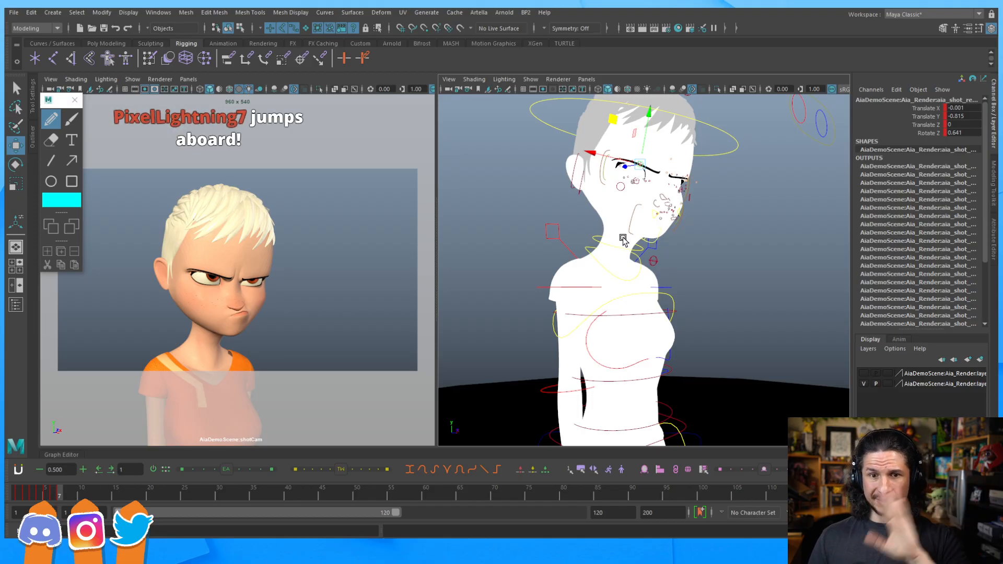
left_click(504, 79)
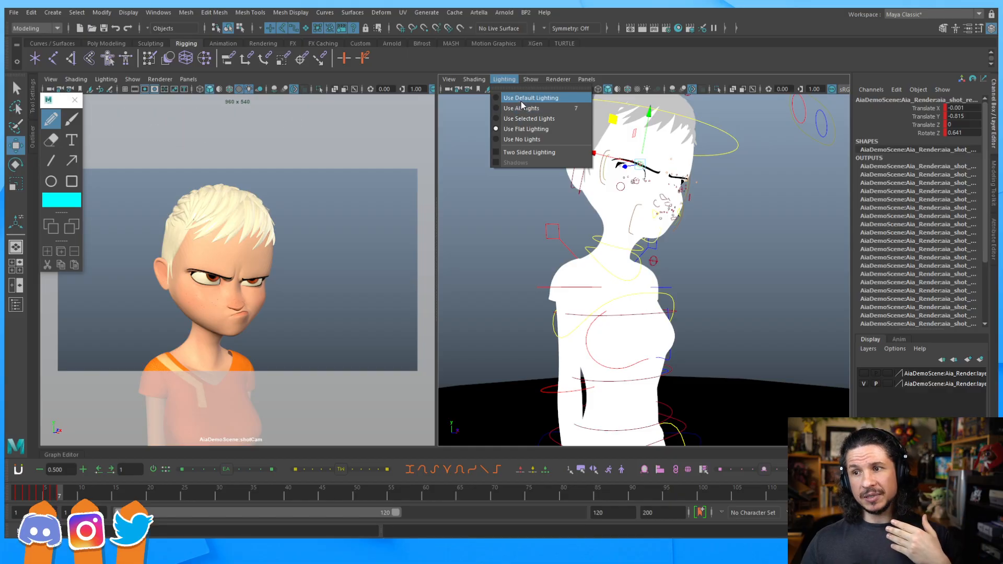
left_click(522, 98)
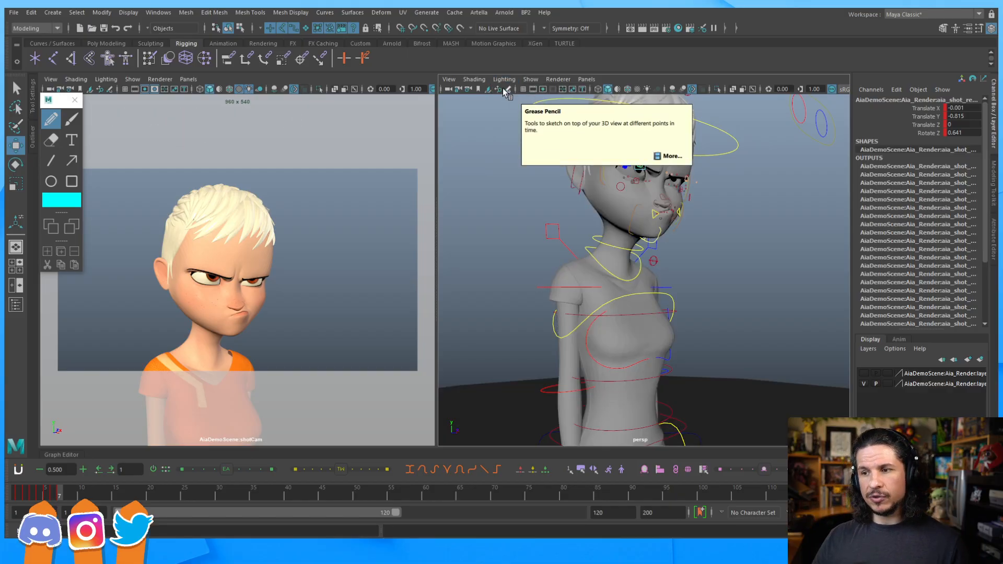
Step: Raise both shoulder controls together to 2.082, -4.35 and 25.524 in Rotate X, Y and Z, and key them on frame 7
left_click(529, 260)
left_click_drag(667, 268, 627, 264, "alt")
right_click_drag(650, 253, 687, 244, "alt")
middle_click_drag(687, 209, 694, 236, "alt")
left_click_drag(693, 237, 712, 228, "alt")
middle_click_drag(712, 229, 664, 261, "alt")
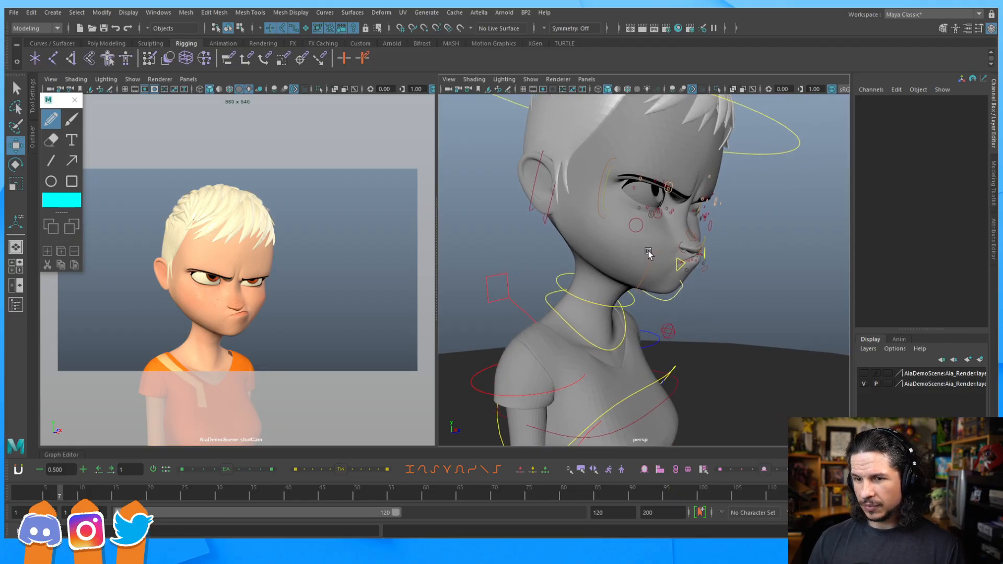
left_click_drag(647, 254, 571, 233, "alt")
left_click(571, 221)
key("e")
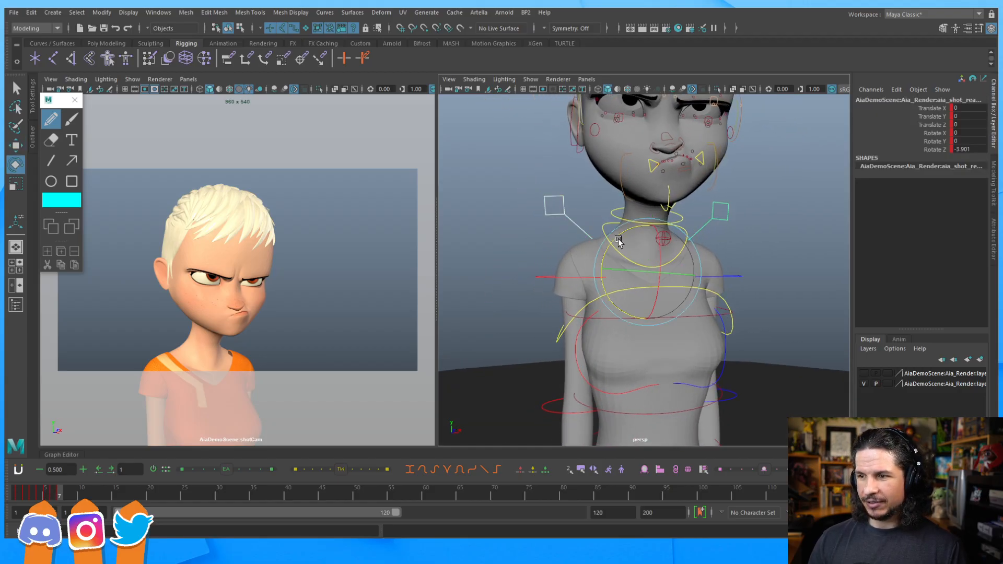
left_click_drag(622, 230, 625, 277)
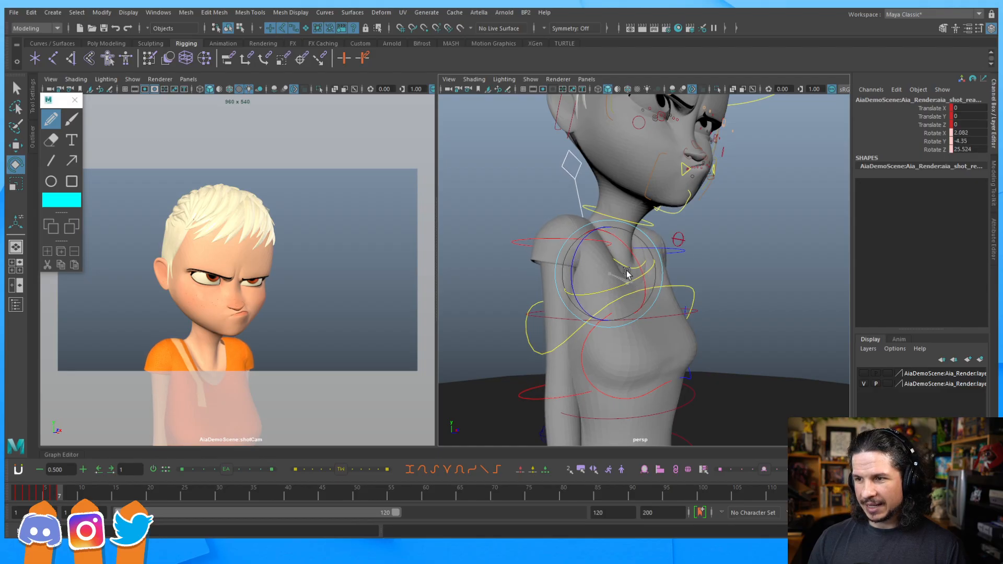
left_click_drag(671, 212, 721, 161, "alt")
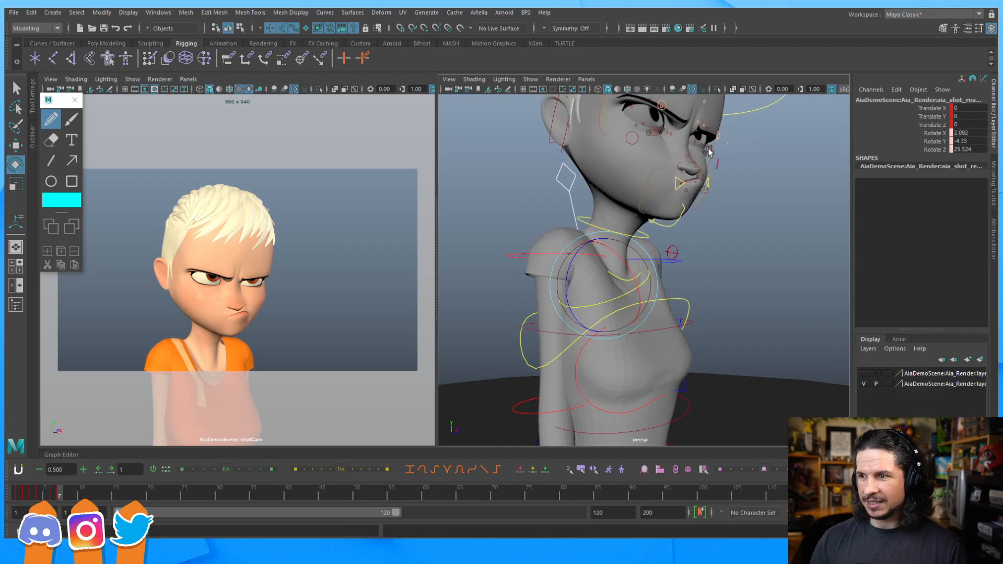
key("s")
Step: Try to lower the head control to about -4.981 in Translate Y with its translation keyed, and undo both changes
left_click(724, 114)
key("w")
scroll(697, 208, "down", 4)
left_click_drag(632, 177, 628, 196)
key("shift+w")
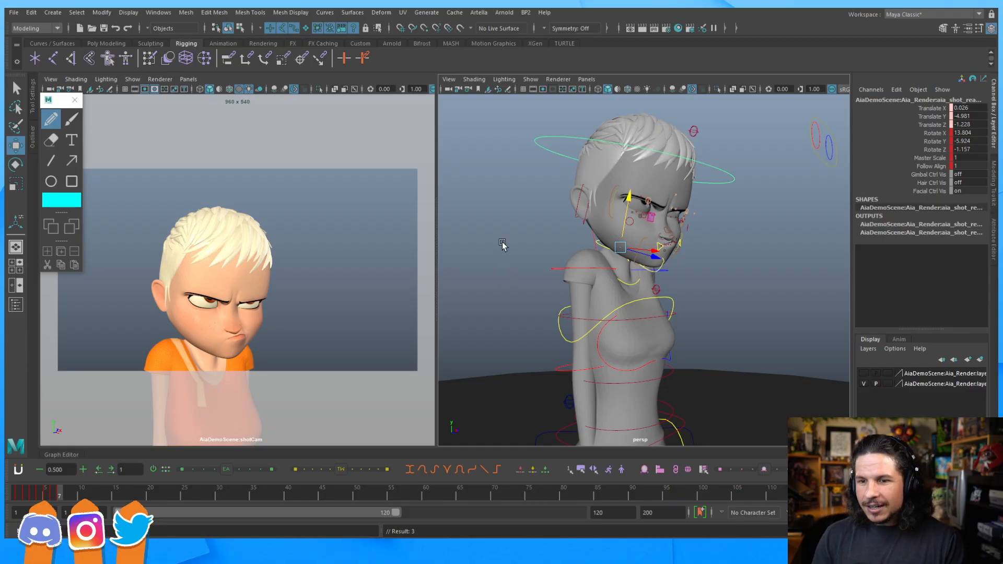
key("ctrl+z")
key("ctrl+z")
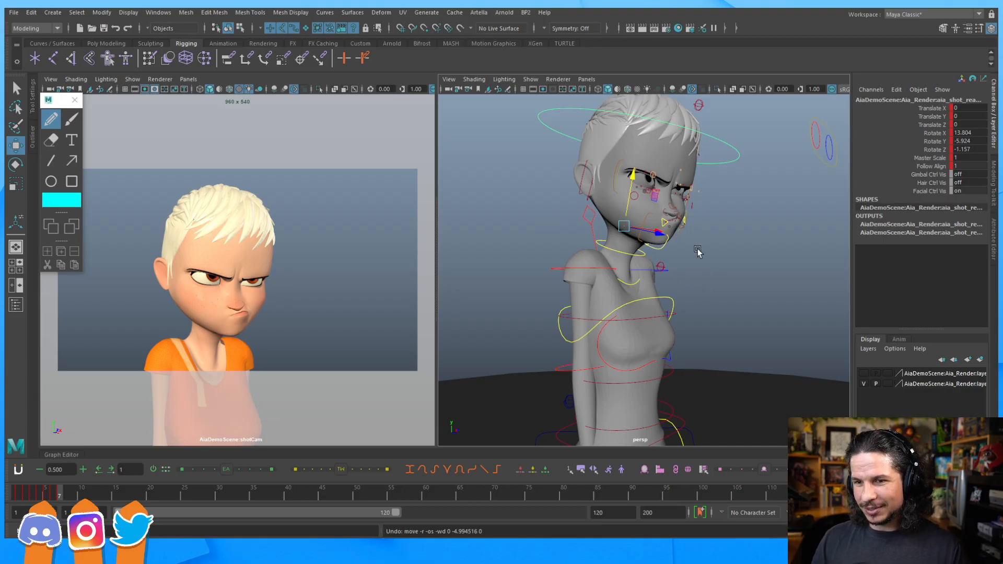
Step: Compare the character's angry pose on frame 7 with the poses on frames 5 and 6
key("alt+comma")
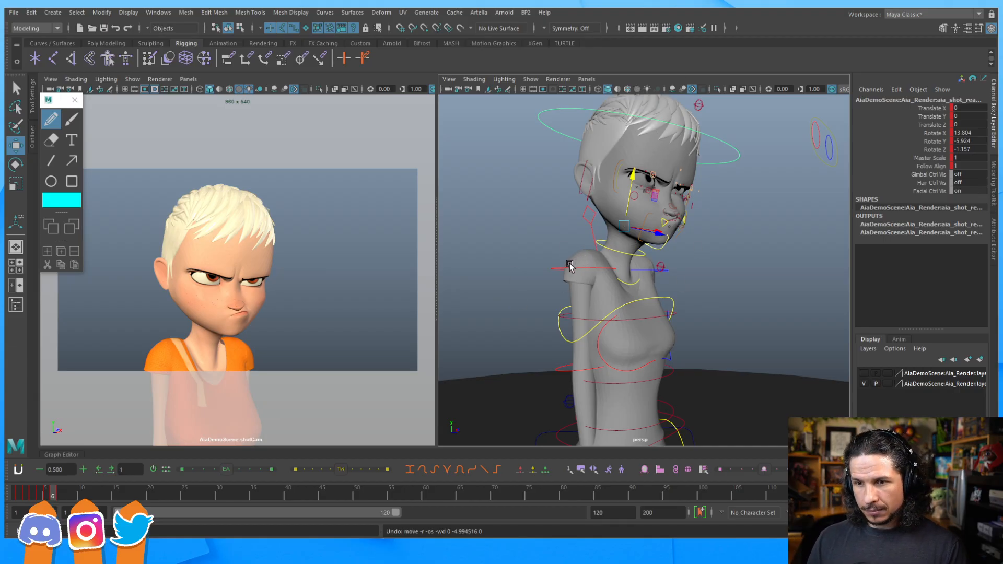
key("alt+comma")
key("alt+period")
key("alt+period")
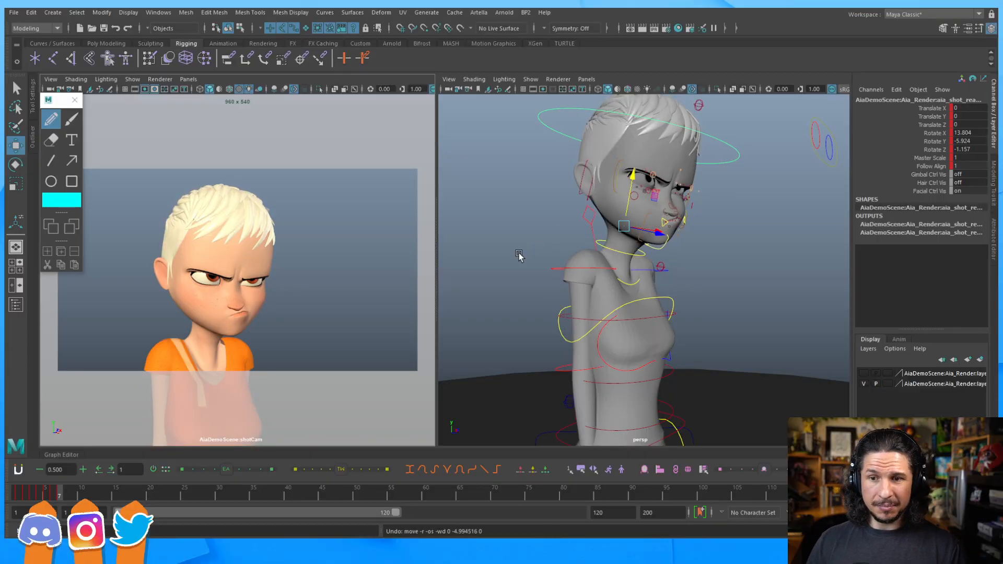
Step: Clear the control selection in the perspective view and shorten the playback range to end at frame 21
right_click_drag(753, 197, 603, 235, "alt")
left_click_drag(602, 235, 676, 242, "alt")
left_click(675, 256)
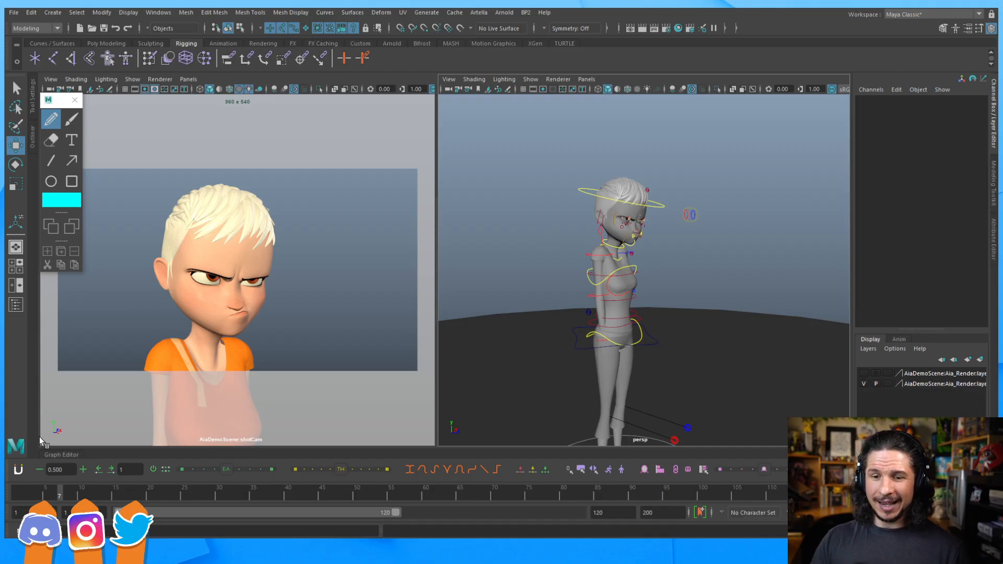
left_click_drag(395, 513, 164, 515)
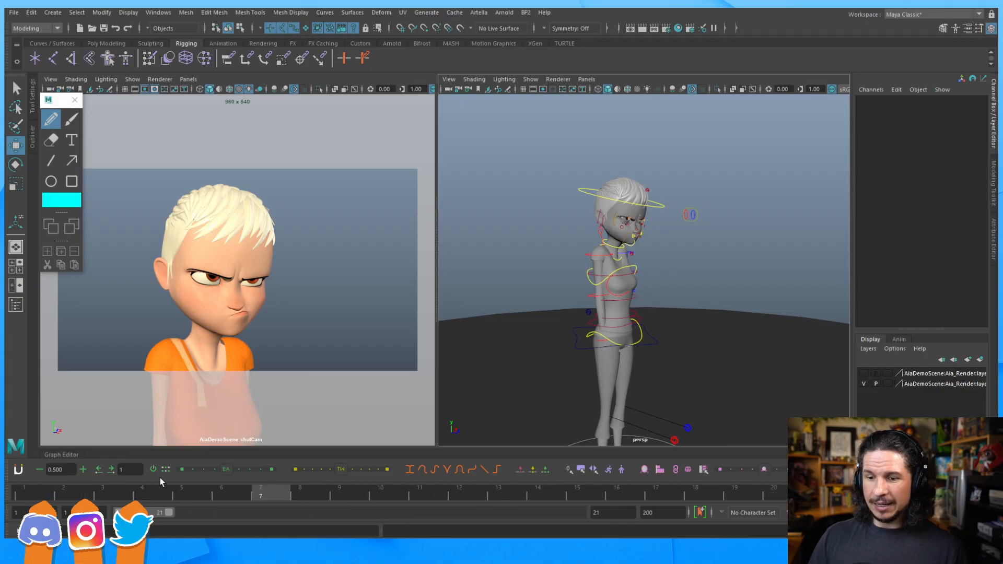
Step: Examine the facial and head poses from frame 2 through frame 7 one after another
left_click(77, 494)
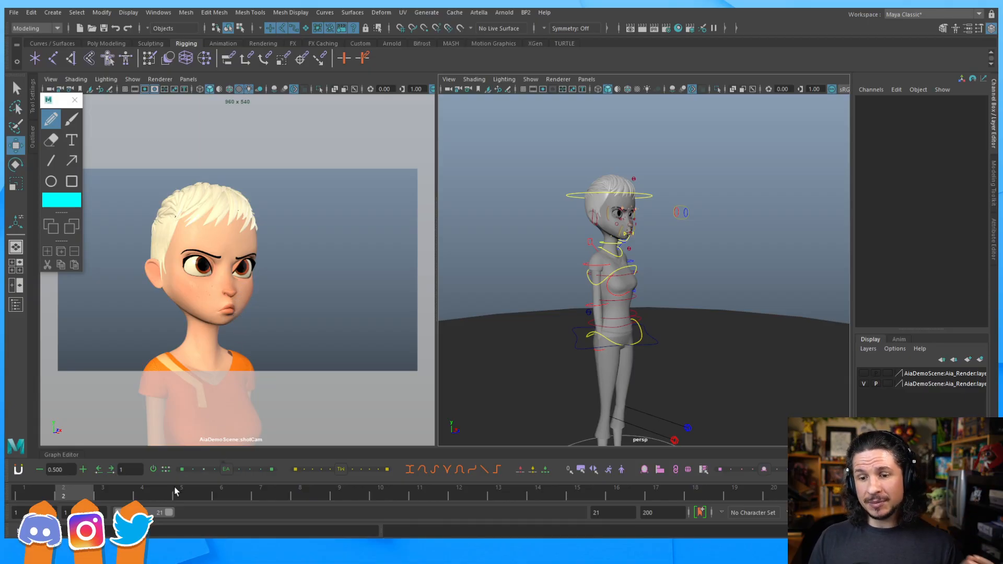
left_click(271, 494)
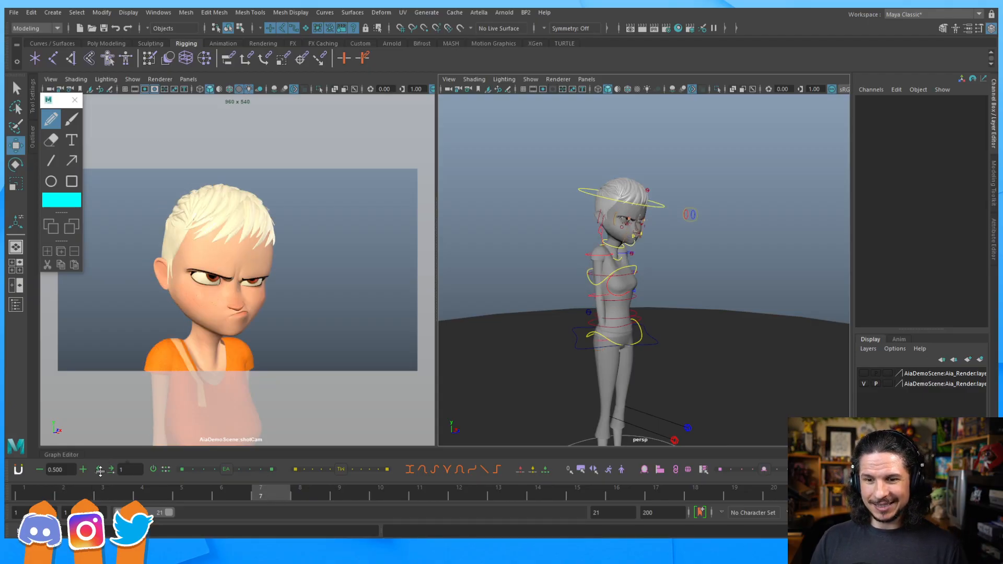
left_click(78, 493)
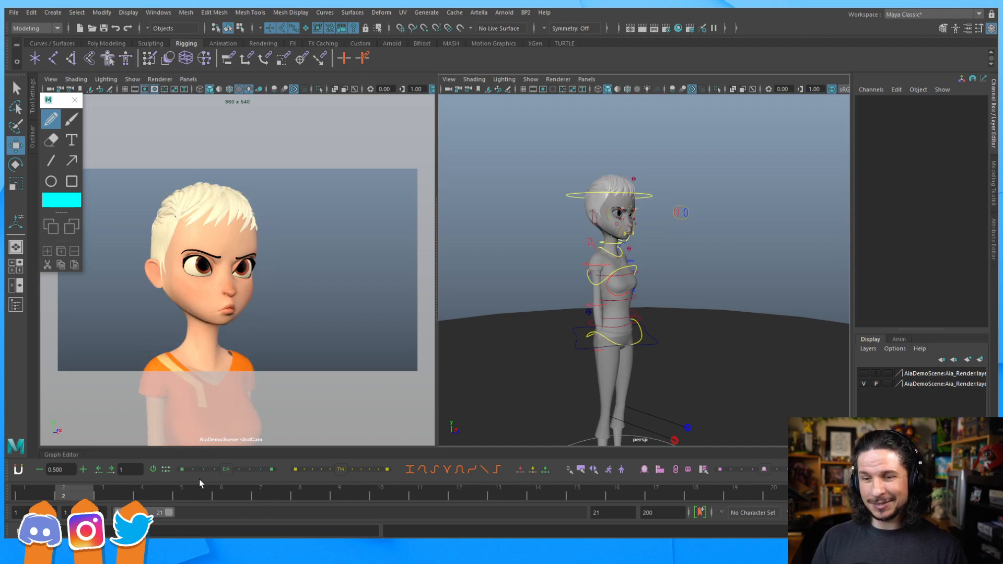
key("period")
left_click(117, 490)
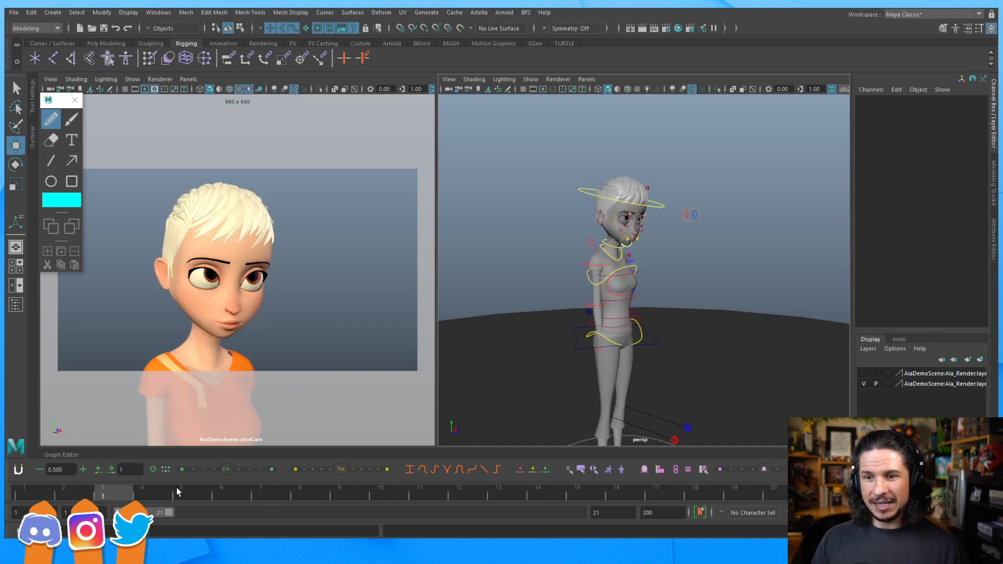
key("period")
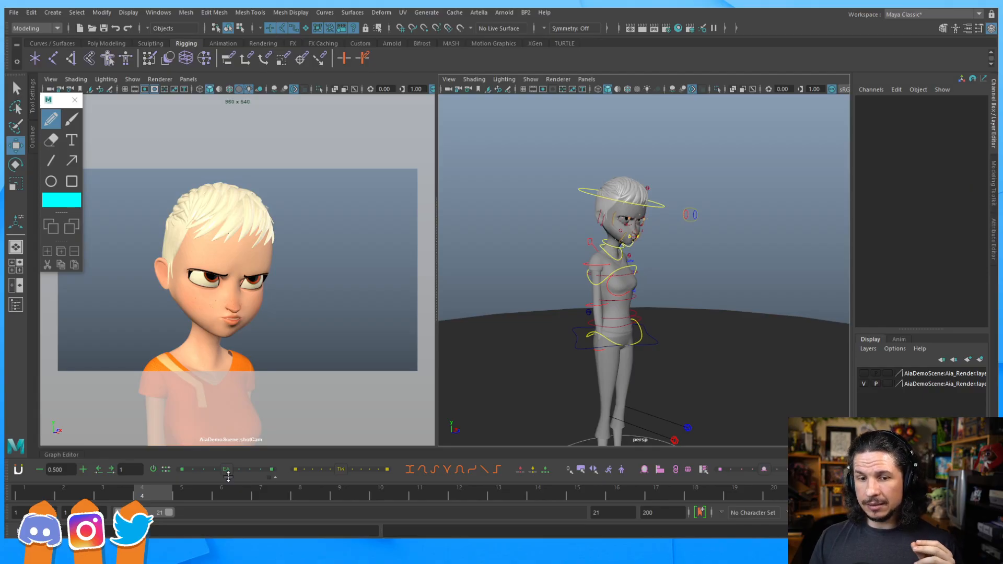
left_click(196, 493)
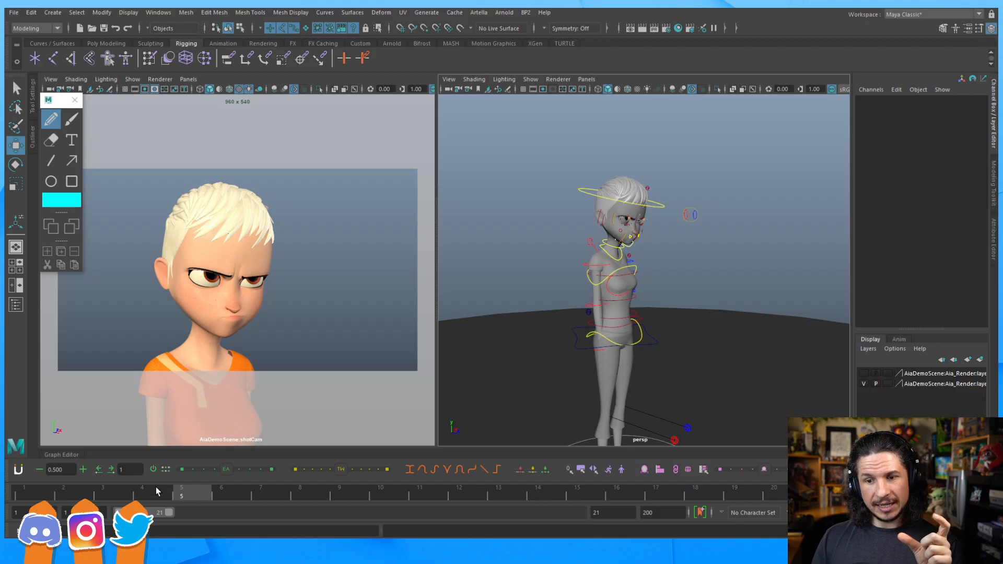
key("alt+comma")
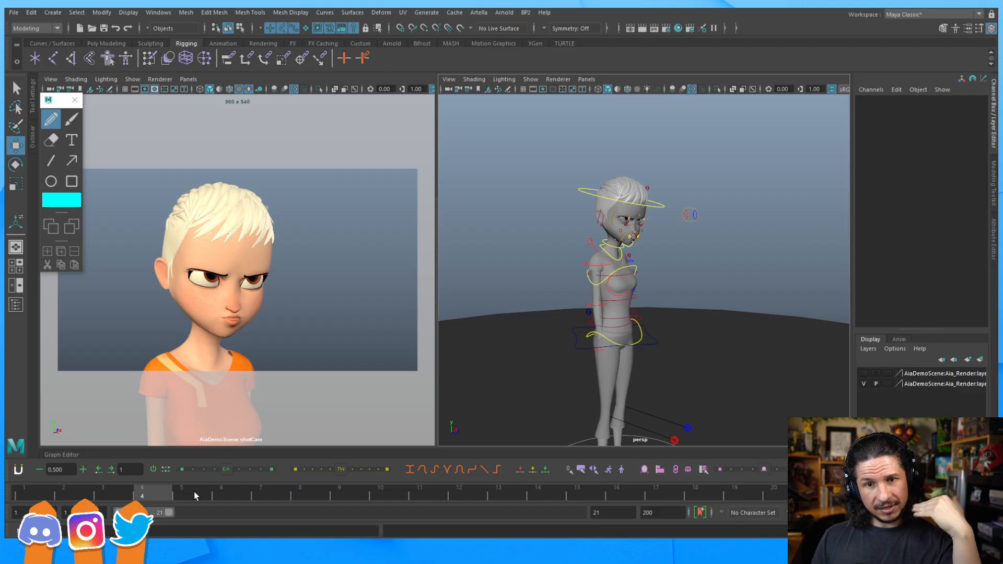
left_click(199, 494)
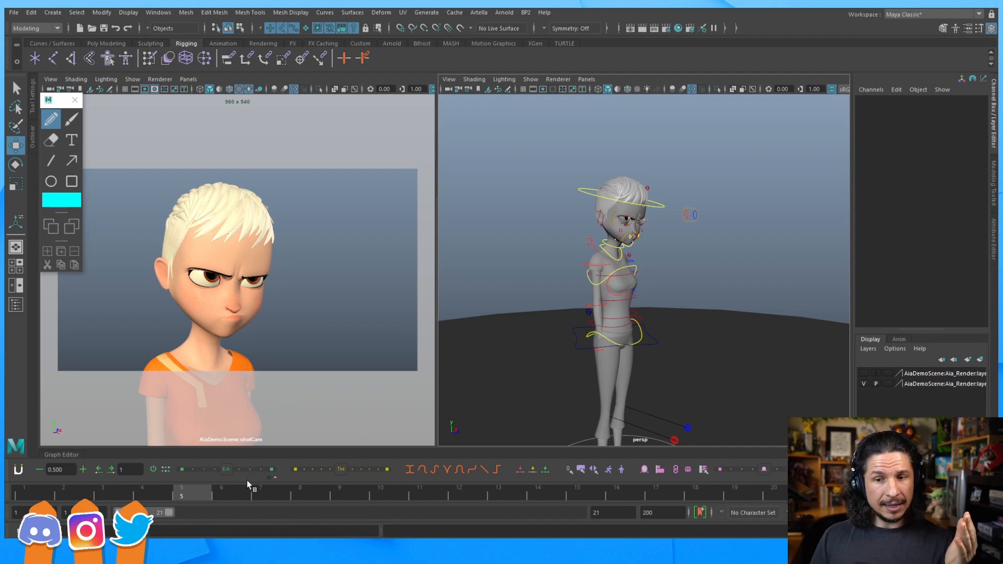
key("alt+period")
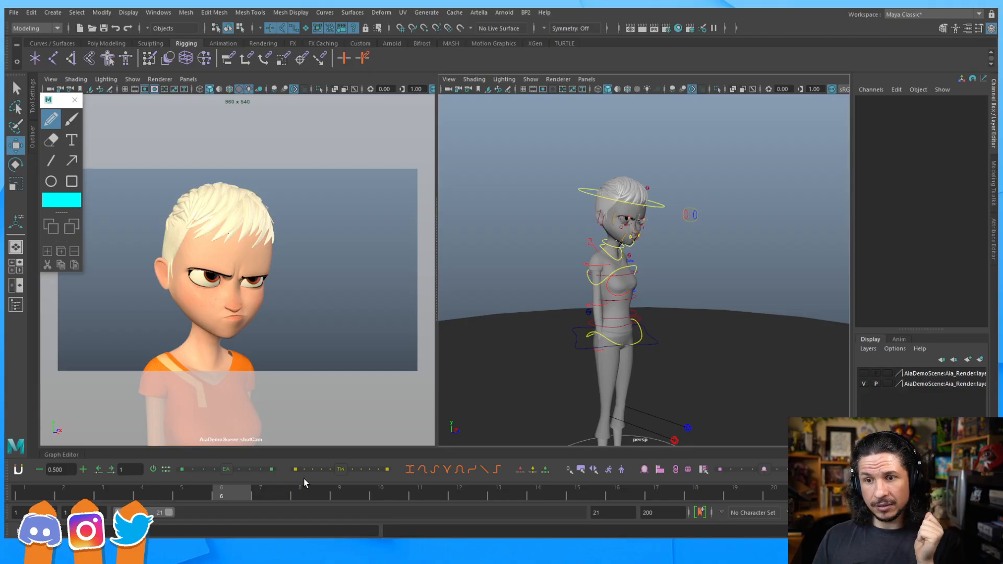
key("alt+period")
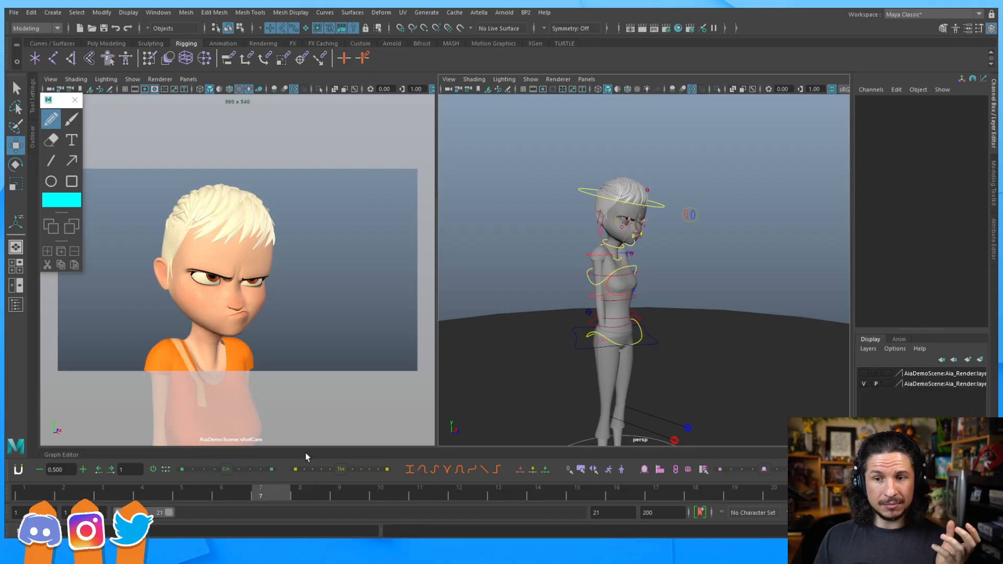
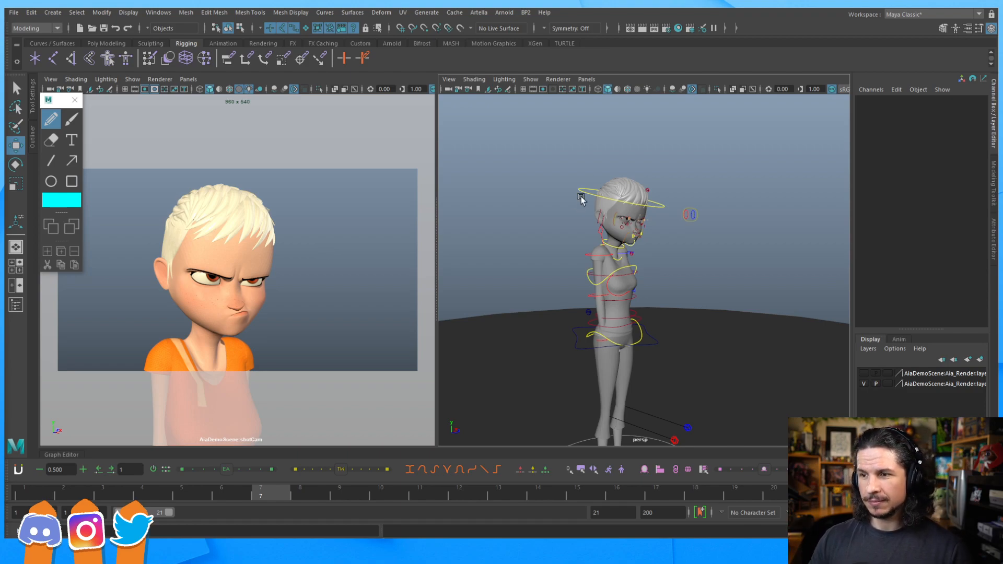
Step: Rotate the head control to 14.272, -9.905 and -2.131, key it on frame 7, and compare the pose with frame 6
left_click(605, 216)
key("e")
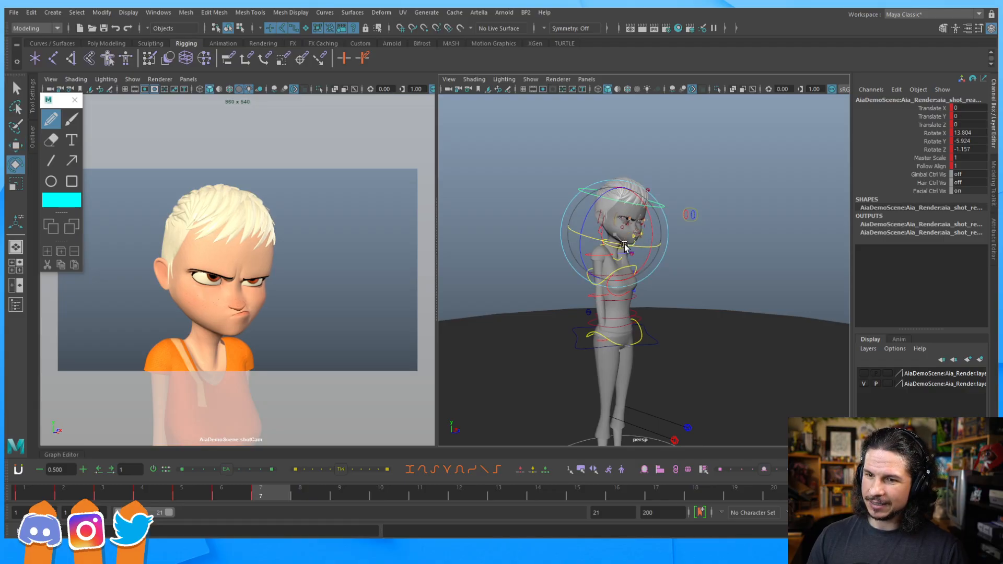
left_click_drag(624, 247, 648, 236)
key("s")
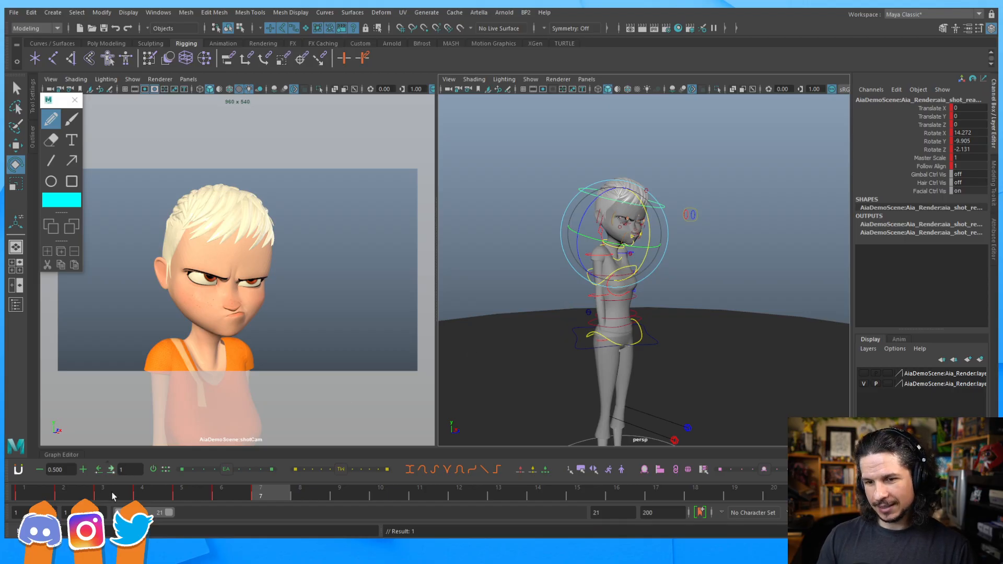
key("comma")
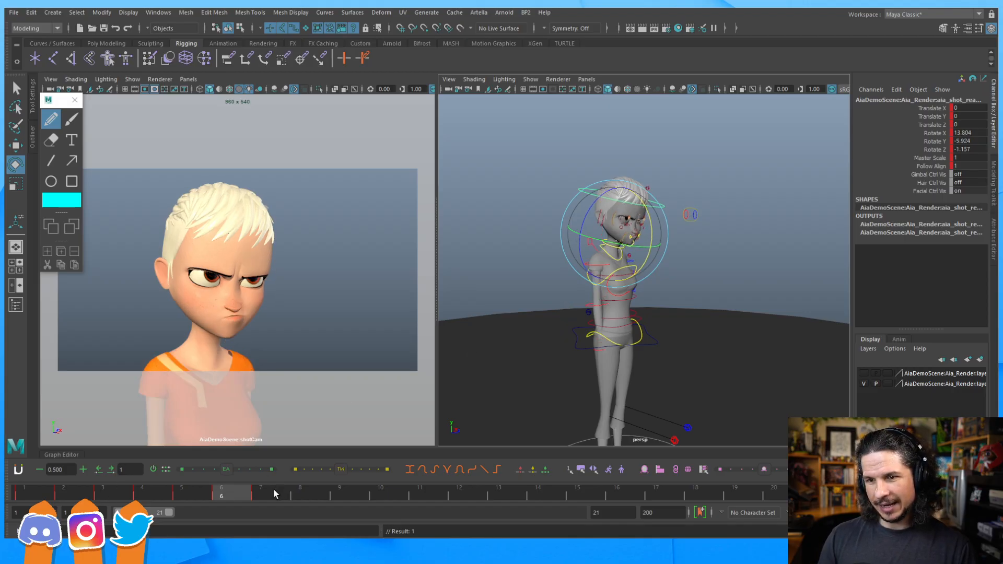
key("period")
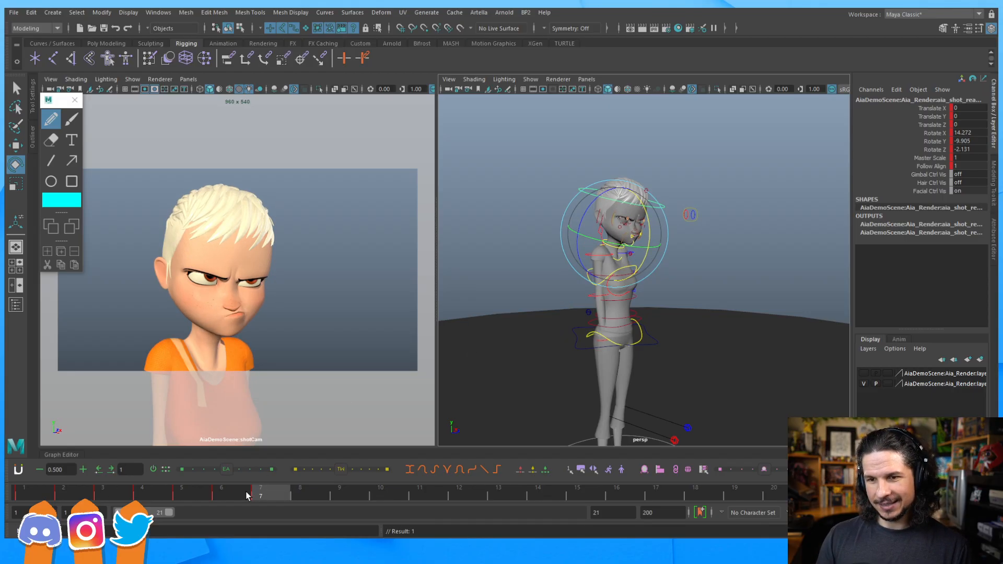
key("comma")
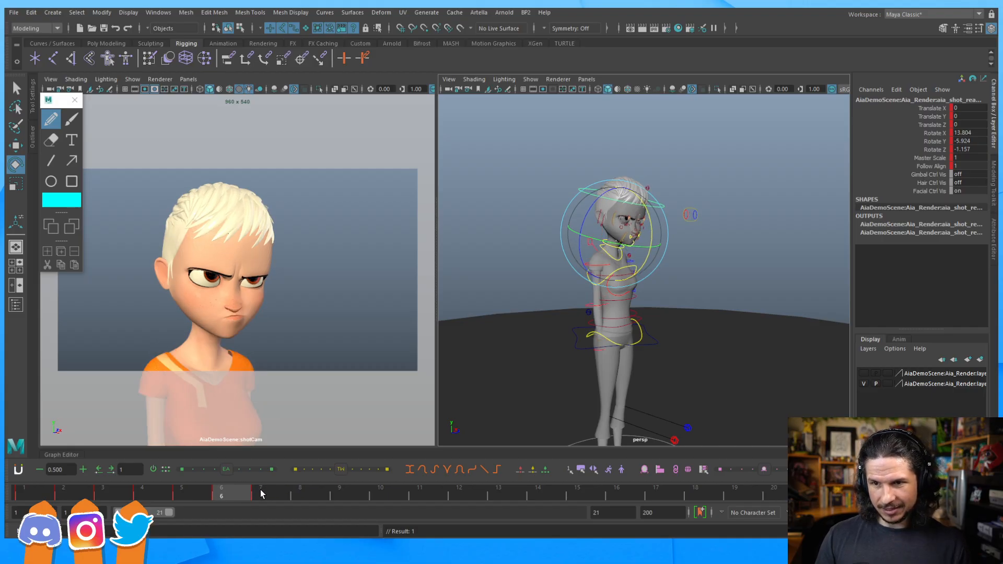
key("period")
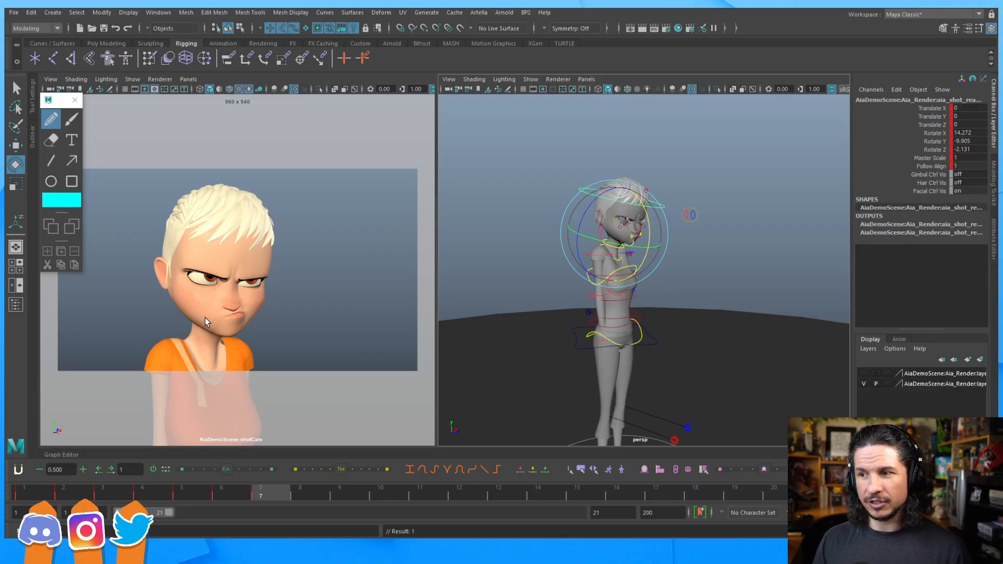
Step: Lower the main eye aim control to -2.967 in Translate Y on frame 7
scroll(683, 200, "up", 5)
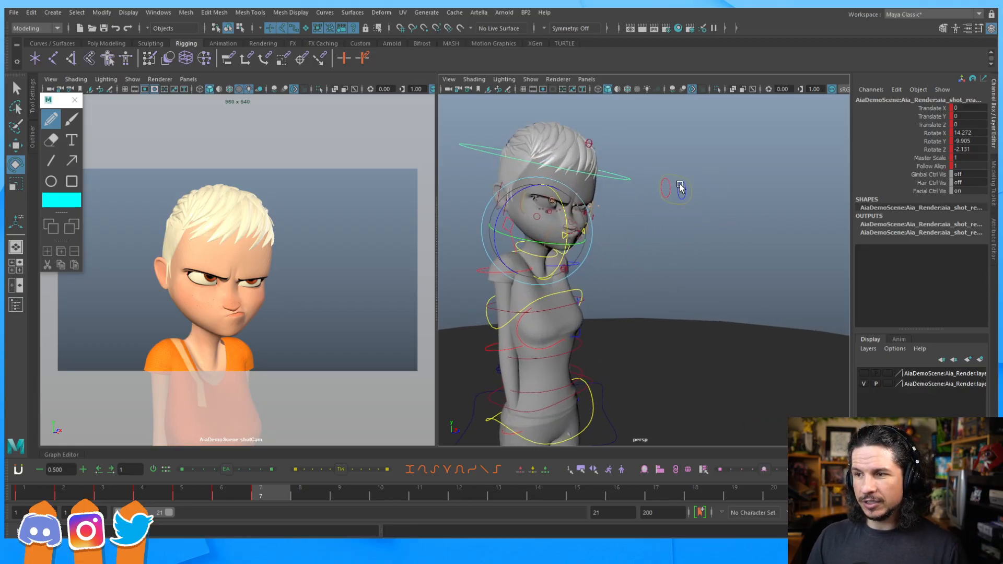
left_click(676, 193)
key("w")
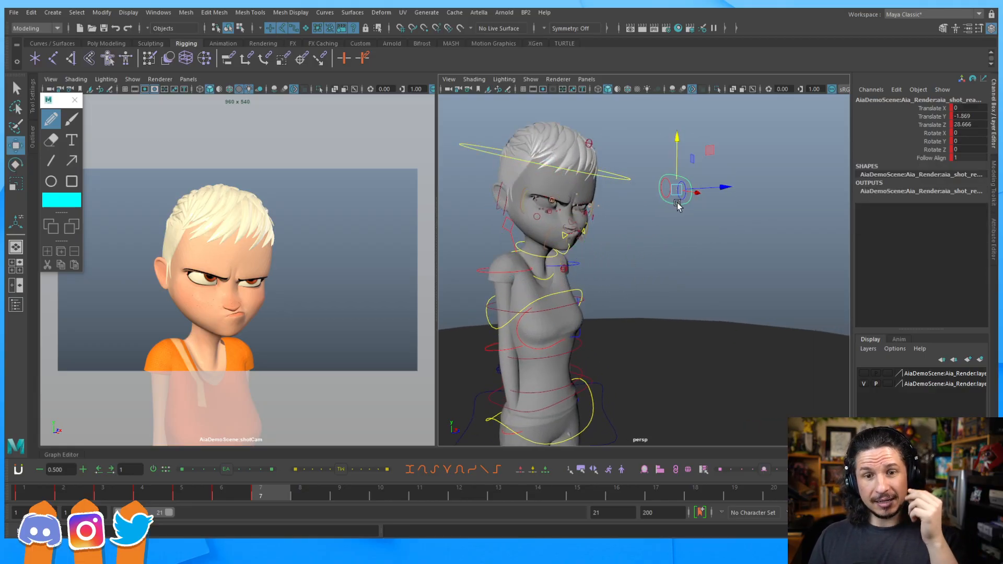
left_click_drag(678, 150, 694, 107)
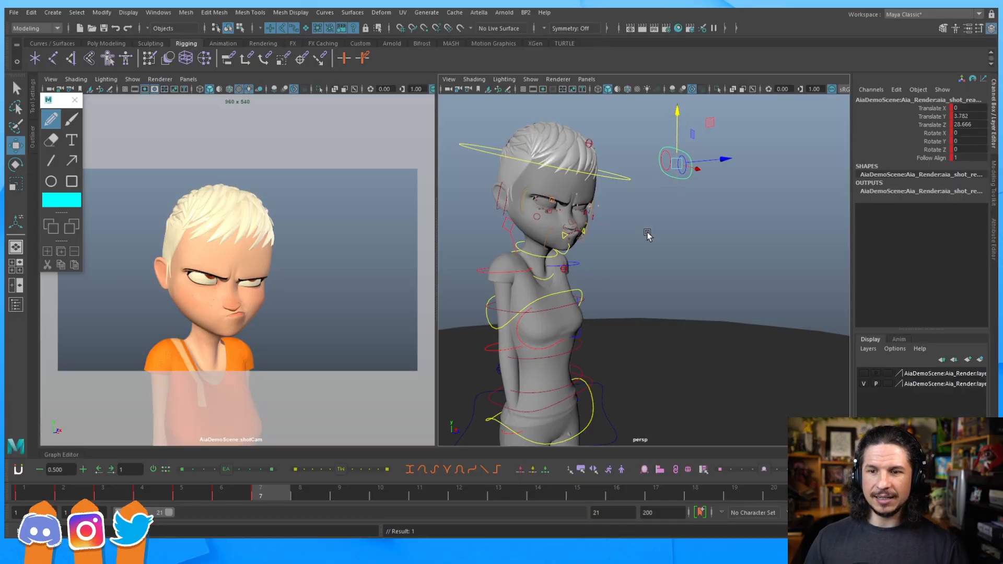
key("ctrl+z")
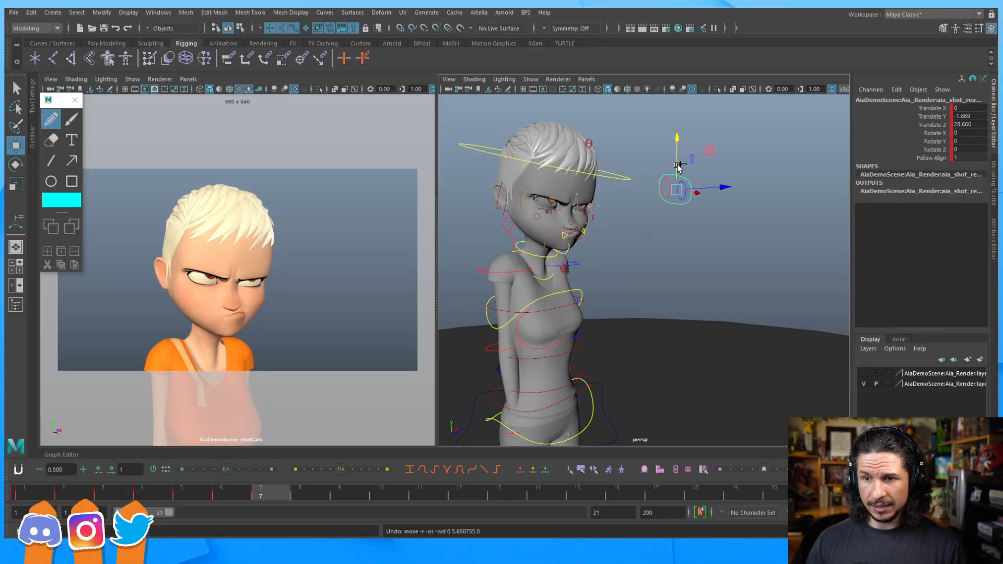
left_click_drag(676, 147, 674, 149)
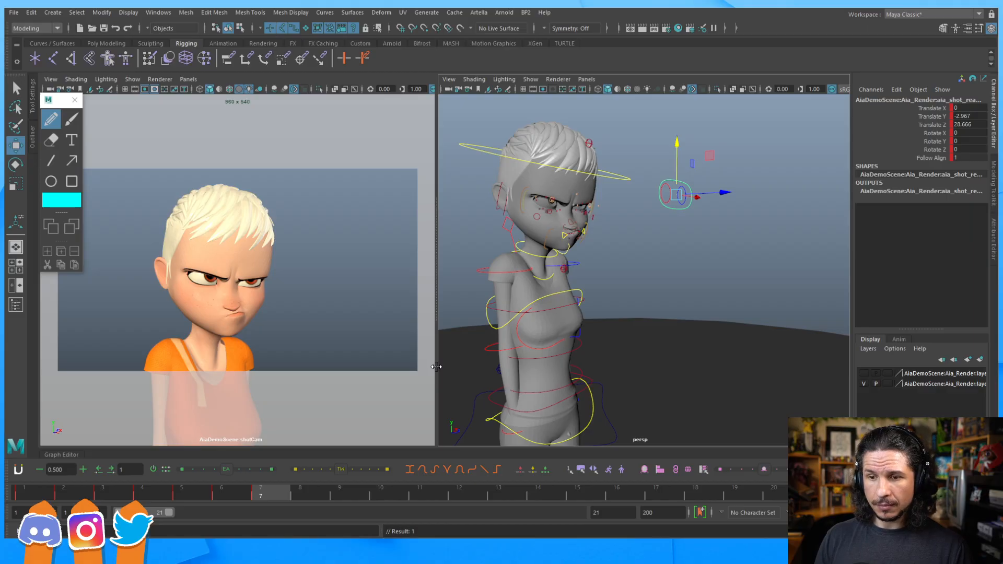
Step: Move the character's left shoulder control to about 0.169, 1.286 and 0.154 in Translate X, Y and Z, and key its translation
left_click_drag(517, 291, 598, 263, "alt")
left_click(610, 242)
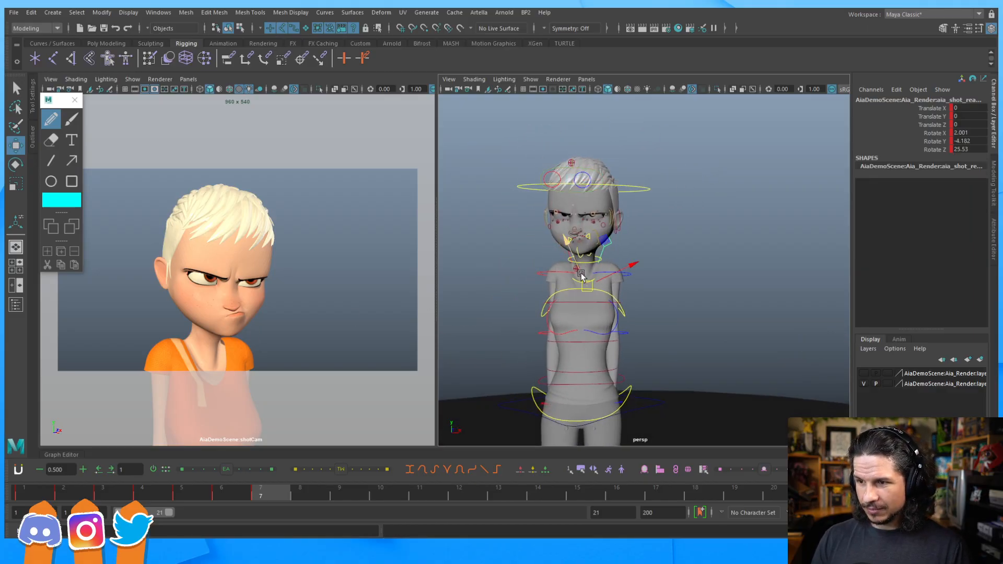
left_click_drag(581, 275, 588, 283)
key("shift+w")
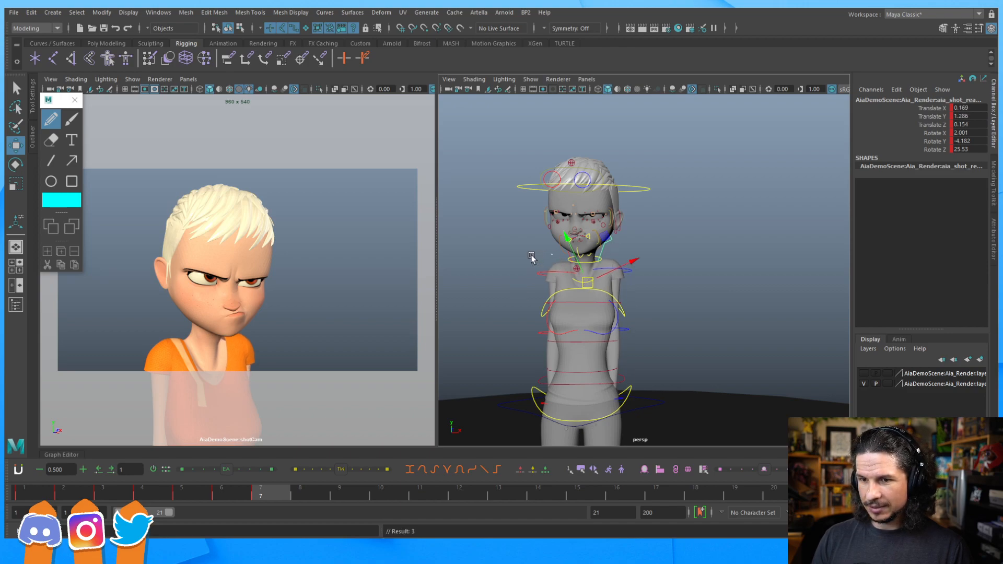
Step: Move the character's right shoulder control to about -0.023, -1.618 and -0.058 in Translate X, Y and Z
left_click(534, 255)
scroll(547, 259, "up", 3)
left_click(542, 267)
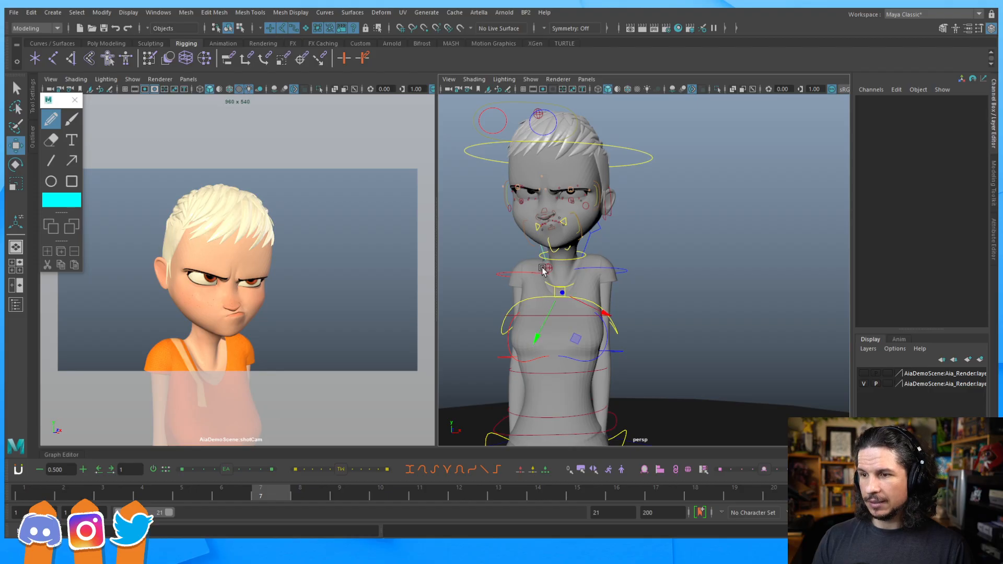
left_click_drag(574, 343, 575, 337)
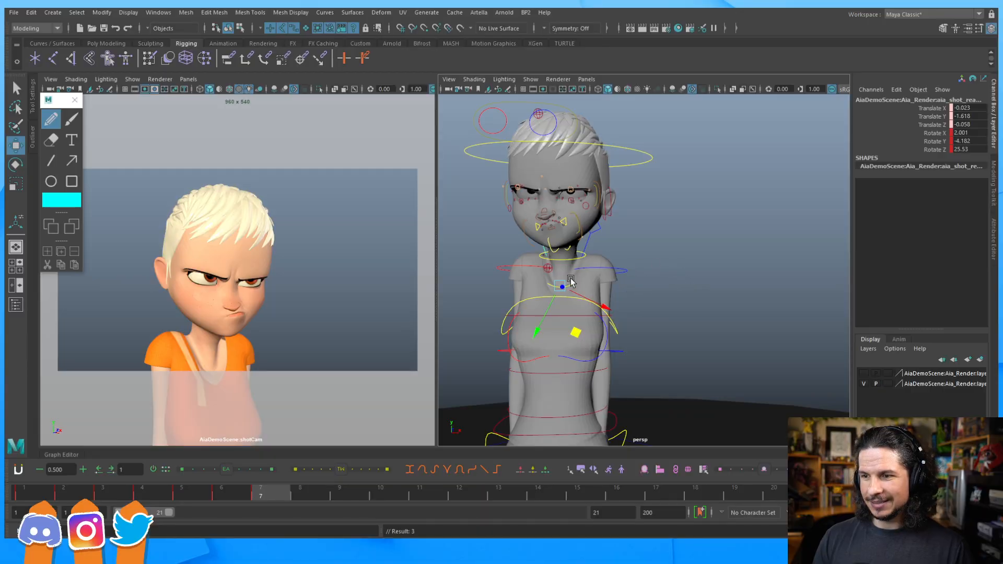
Step: Select all the character's head, face, shoulder and upper-chest controls together in the perspective view
key("f")
left_click(645, 253)
left_click_drag(645, 253, 273, 318, "alt")
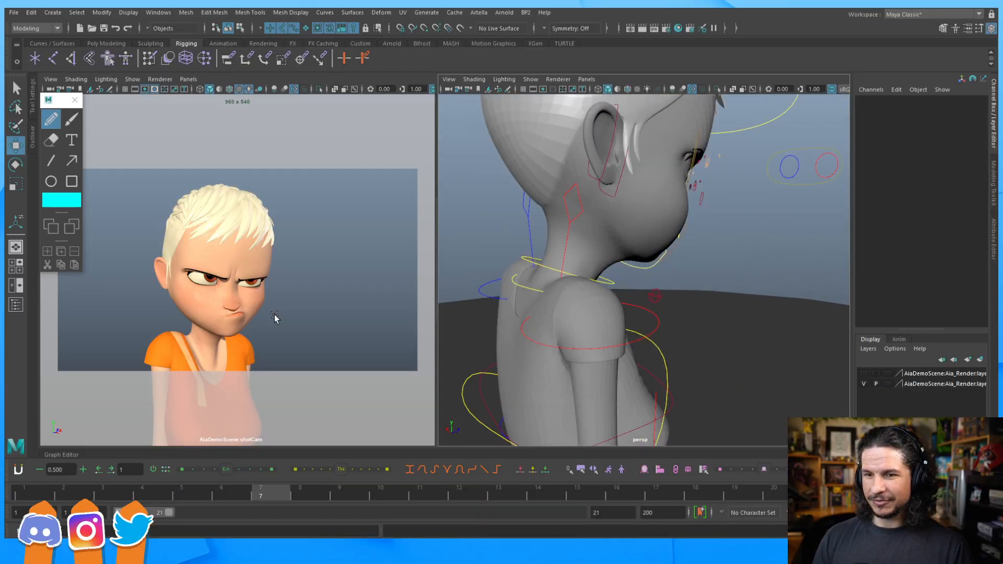
scroll(612, 258, "down", 5)
mouse_move(611, 259)
left_mouse_down("alt")
mouse_move(630, 270)
mouse_move(600, 272)
left_mouse_up("alt")
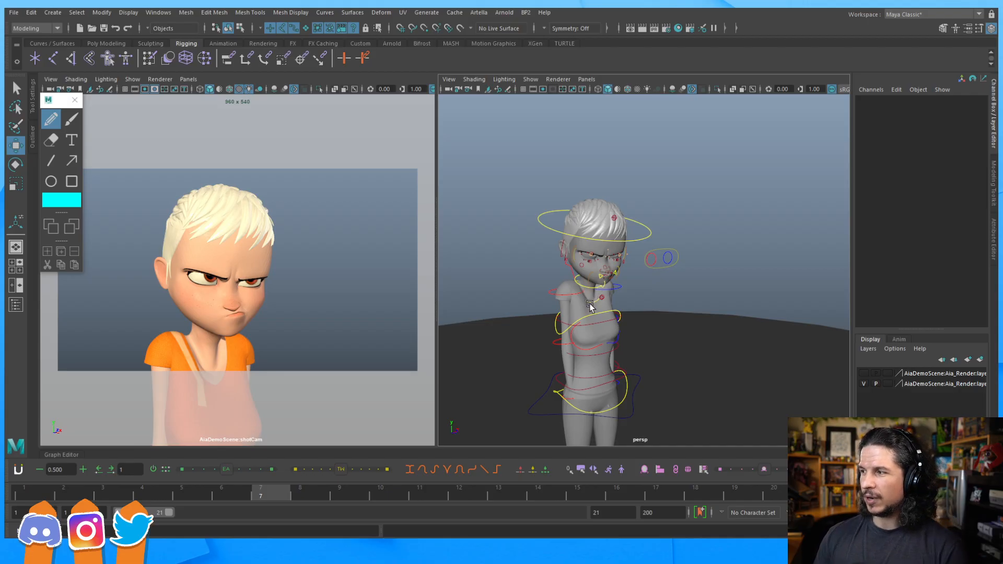
left_click_drag(708, 176, 563, 291)
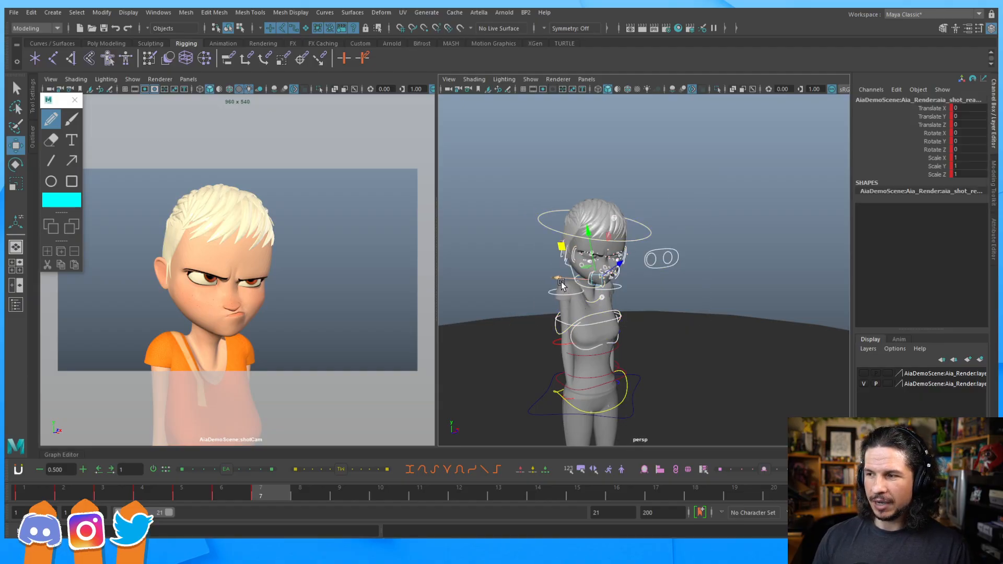
left_click_drag(623, 304, 459, 347, "alt")
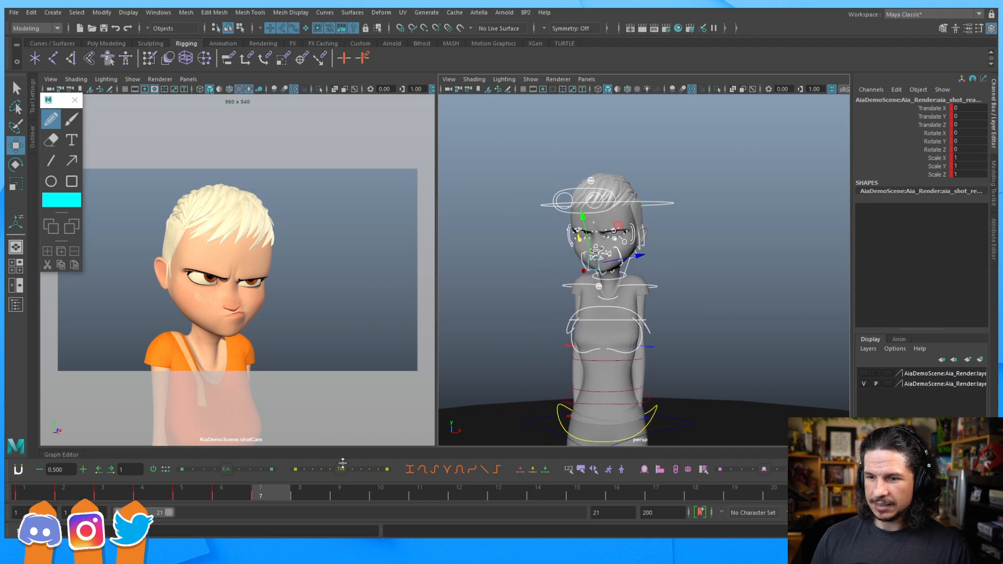
Step: Copy the default pose from frame 1 onto frame 9, key it there, and compare it with the pose on frame 7
key("alt+period")
key("alt+period")
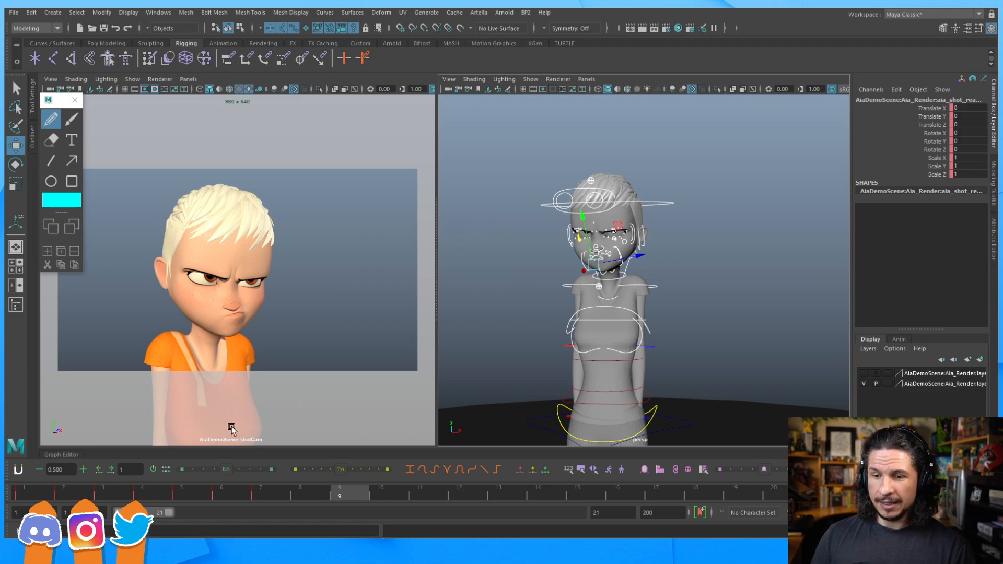
left_click(39, 494)
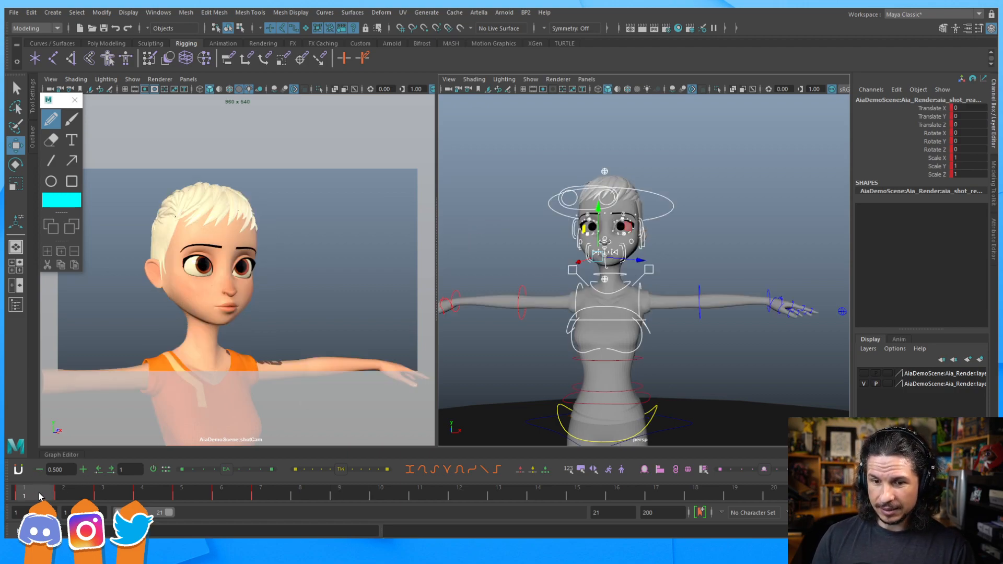
left_click_drag(72, 490, 338, 491)
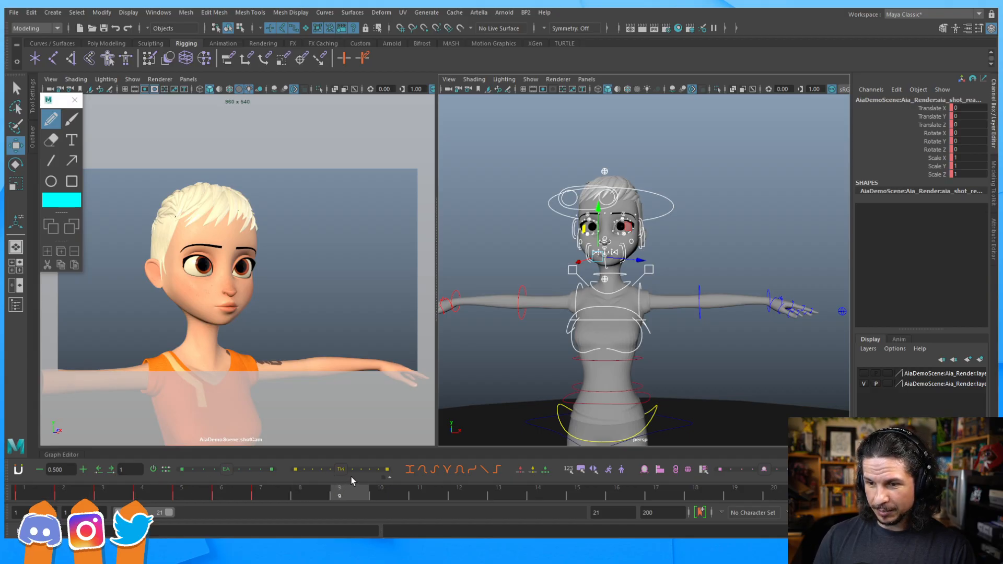
left_click(387, 493)
left_click_drag(360, 494, 305, 495)
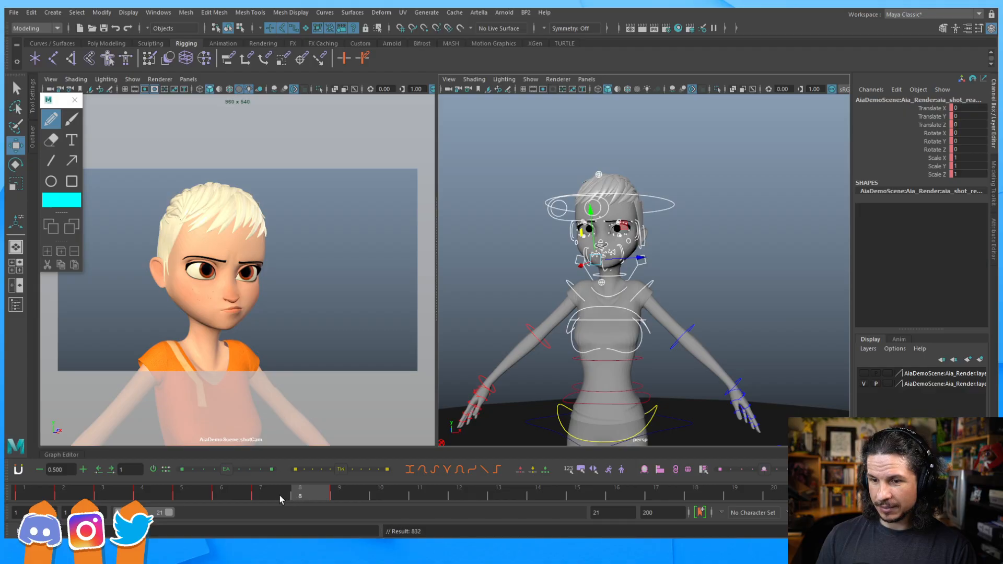
left_click(287, 491)
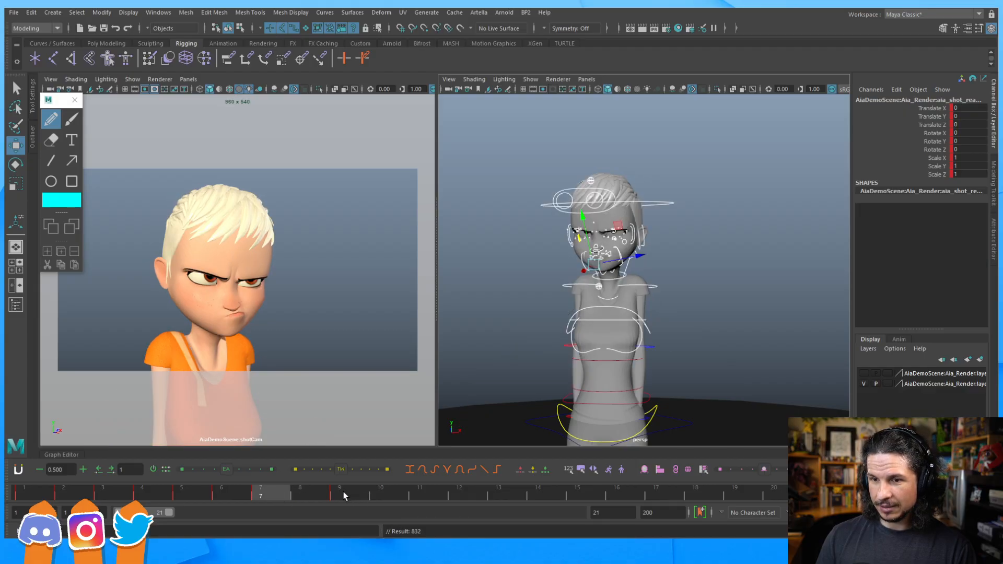
left_click(343, 495)
Step: Rotate both arm controls down to -82.442 in Rotate Z on frame 9, and set the perspective view to Smooth Shade All
scroll(643, 312, "up", 5)
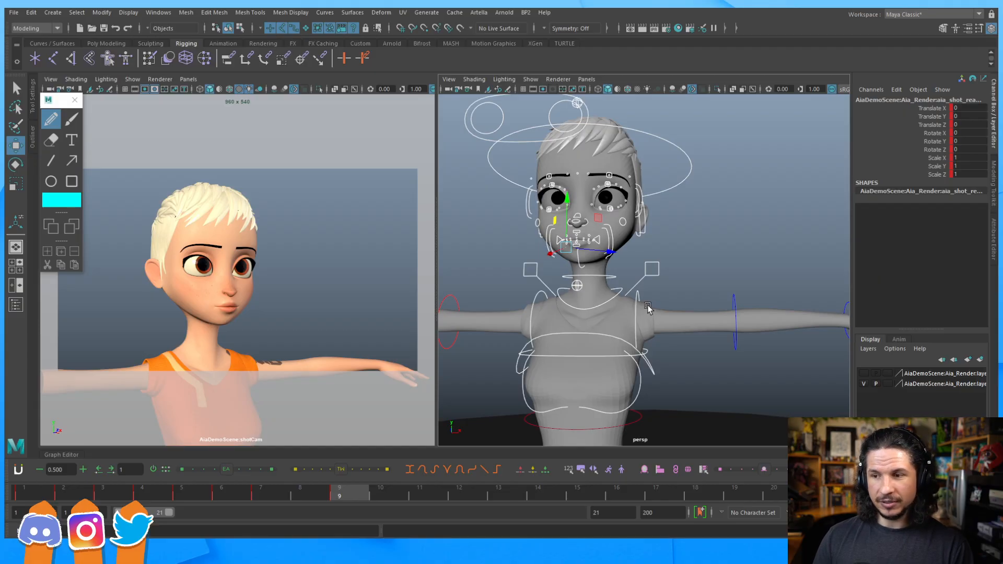
left_click(637, 296)
left_click(543, 292, "shift")
key("e")
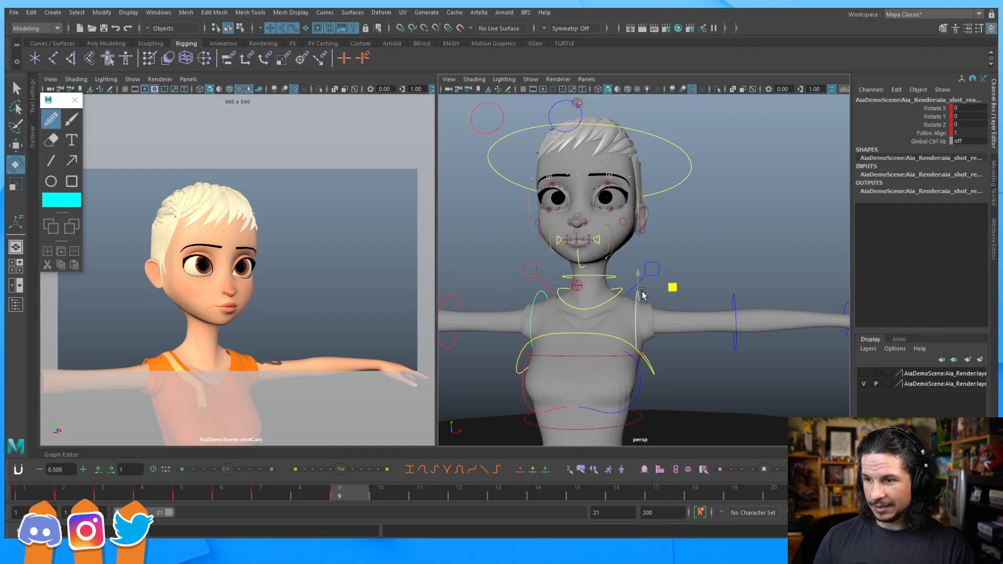
mouse_move(574, 290)
left_mouse_down()
mouse_move(525, 248)
mouse_move(495, 244)
mouse_move(479, 214)
left_mouse_up()
left_click(473, 79)
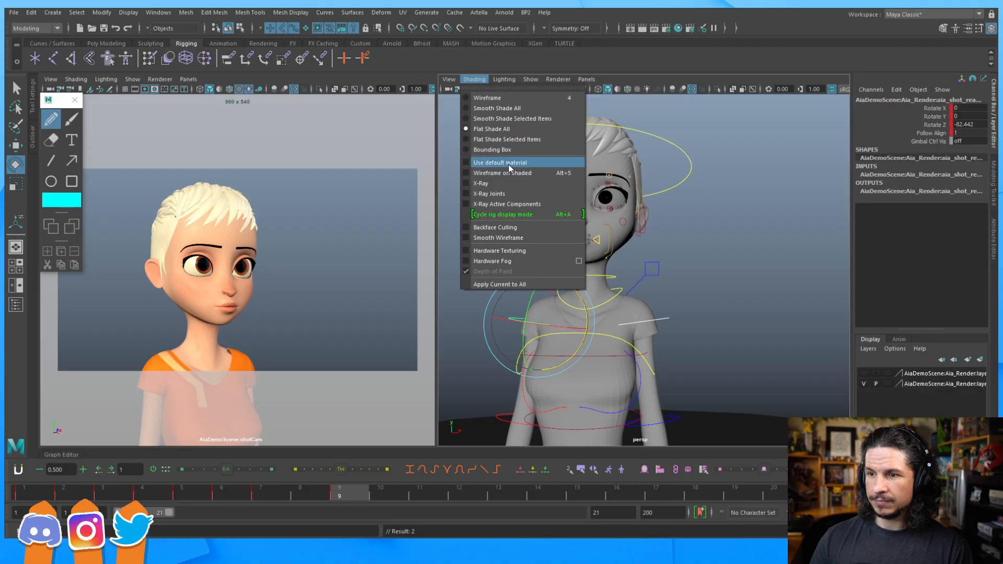
left_click(509, 108)
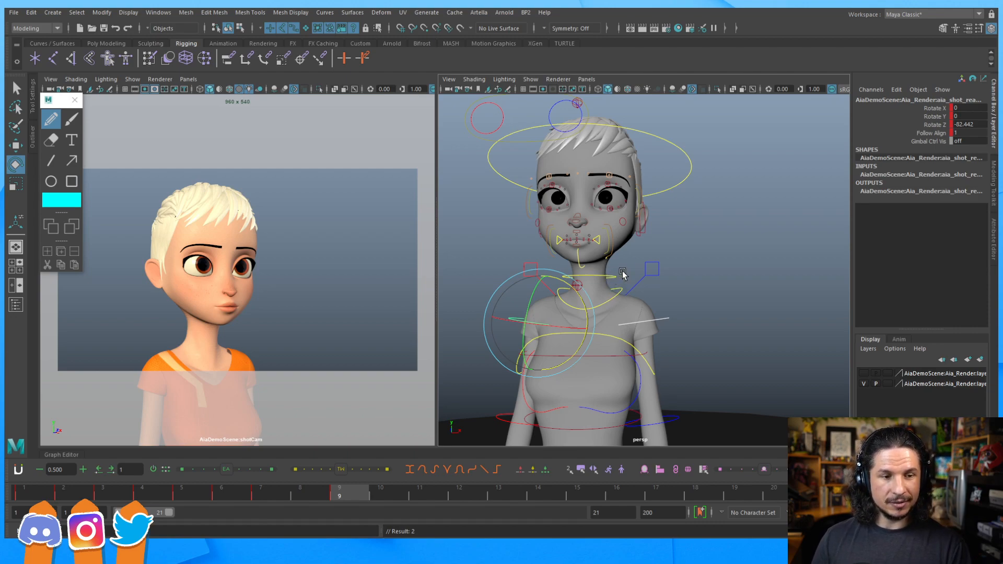
Step: Lower both arms further against the body by rotating their controls to -89.297 in Rotate Z
scroll(612, 297, "down", 2)
left_click_drag(612, 295, 582, 265, "alt")
scroll(582, 265, "up", 2)
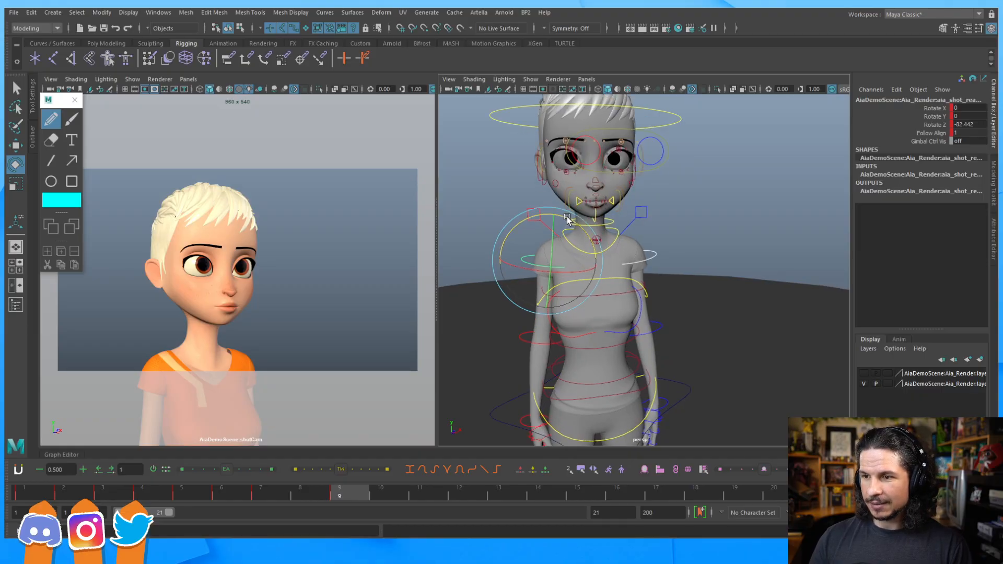
left_click_drag(565, 217, 561, 210)
key("ctrl+z")
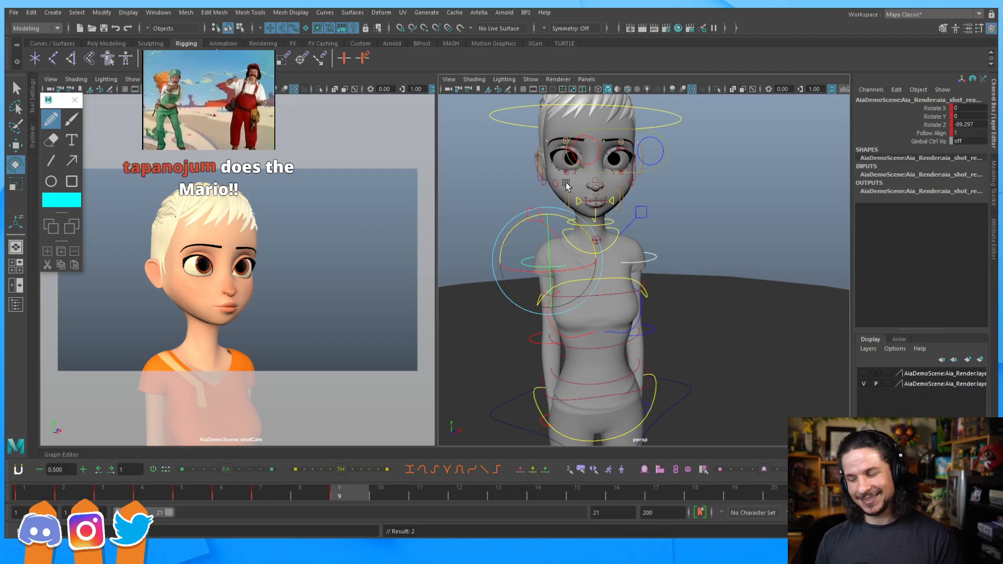
Step: Try turning the head control about 16 degrees in Rotate Y on frame 9, and undo the rotation
left_click_drag(566, 184, 508, 226, "alt")
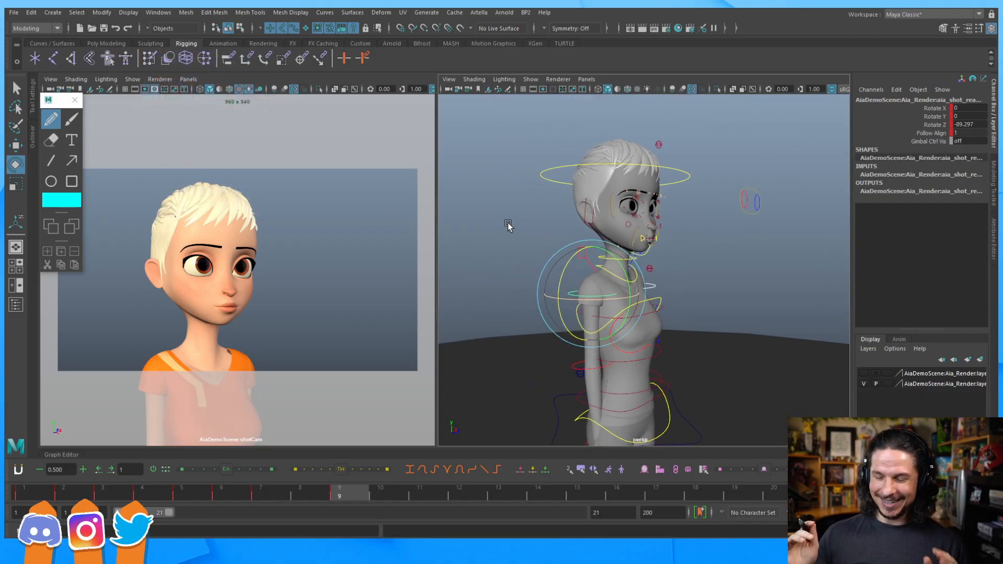
left_click_drag(641, 290, 694, 283, "alt")
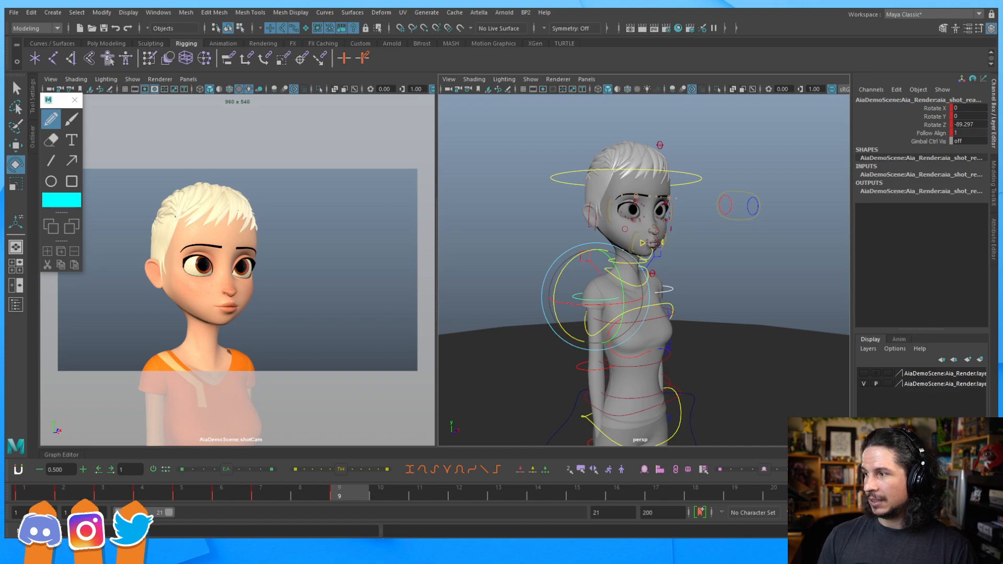
left_click_drag(617, 256, 666, 251, "alt")
right_click_drag(666, 251, 729, 240, "alt")
left_click_drag(732, 244, 710, 230, "alt")
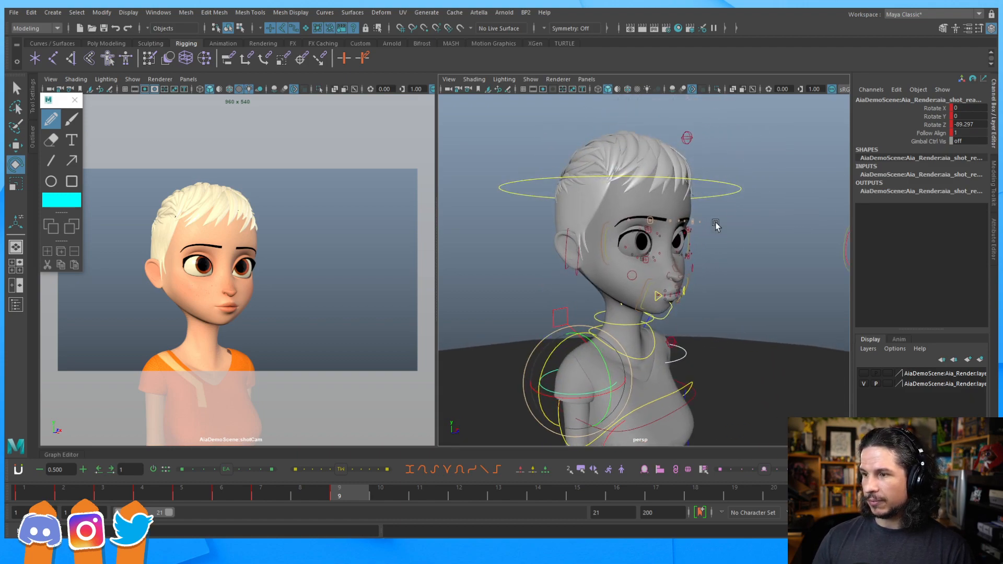
left_click(700, 205)
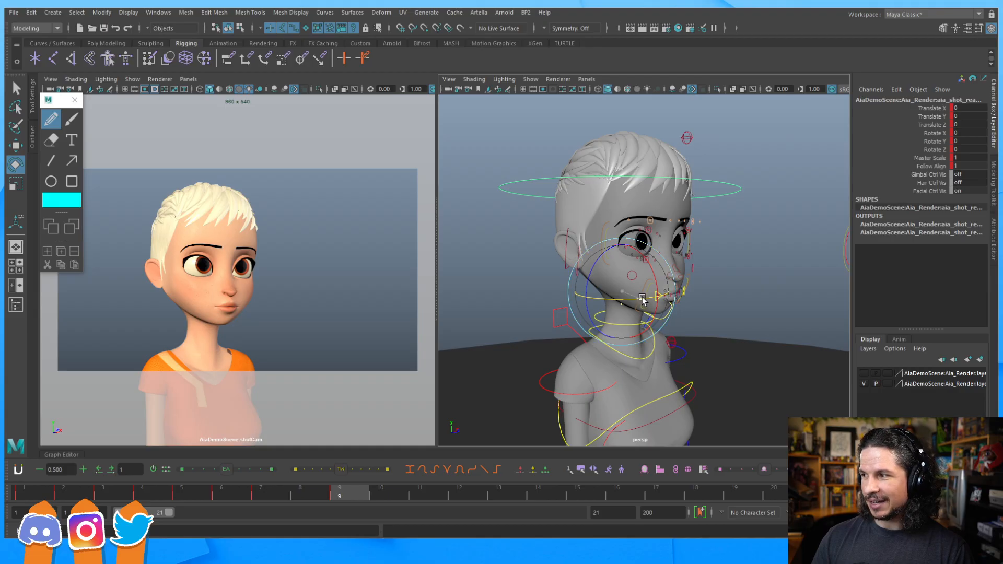
left_click_drag(644, 297, 552, 280)
key("ctrl+z")
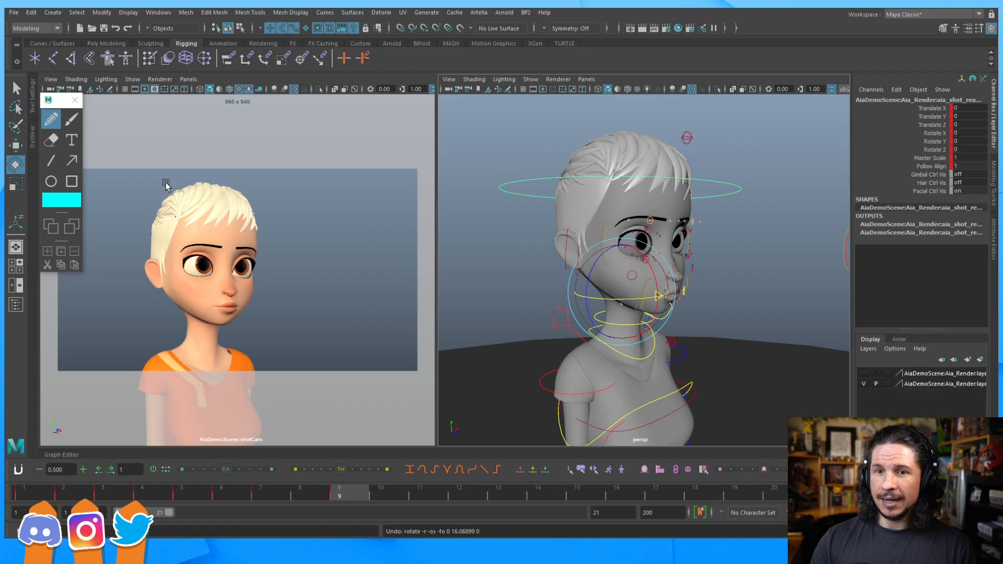
Step: Select the shot camera and key its current view on frames 9 and 7
left_click_drag(55, 102, 55, 120)
left_click(89, 90)
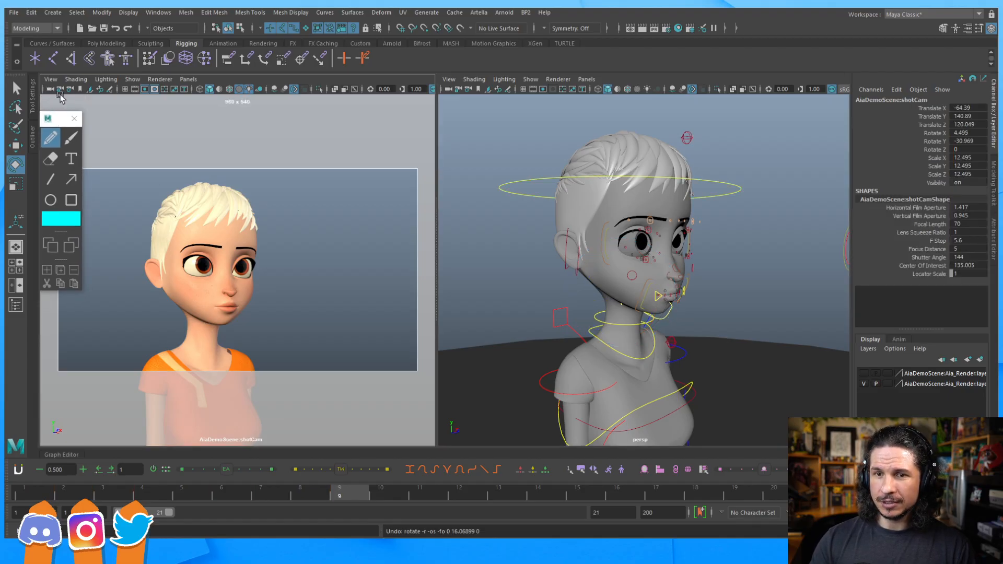
key("s")
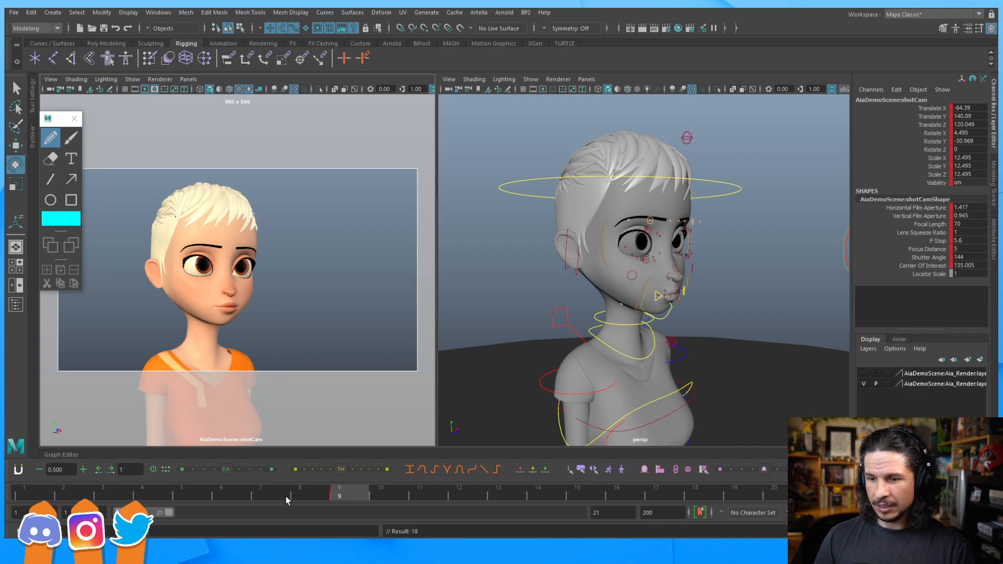
left_click(285, 497)
left_click(341, 492)
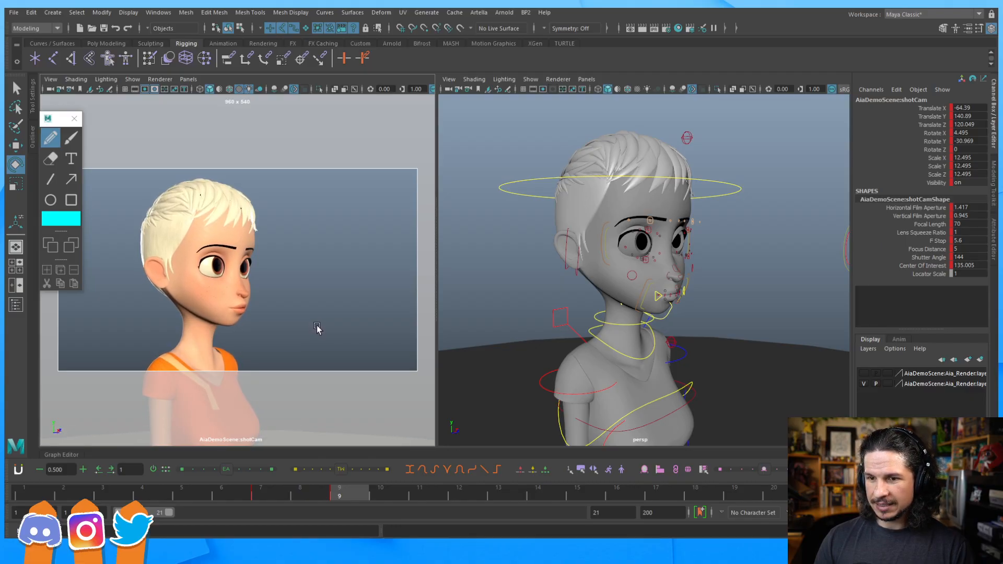
Step: Reframe the shot camera toward the character's side on frame 9, at translation -121.546, 144.03, 78.662 and rotation 2.695, -58.969, 0, and key it
key("s")
left_click_drag(237, 302, 308, 304, "alt")
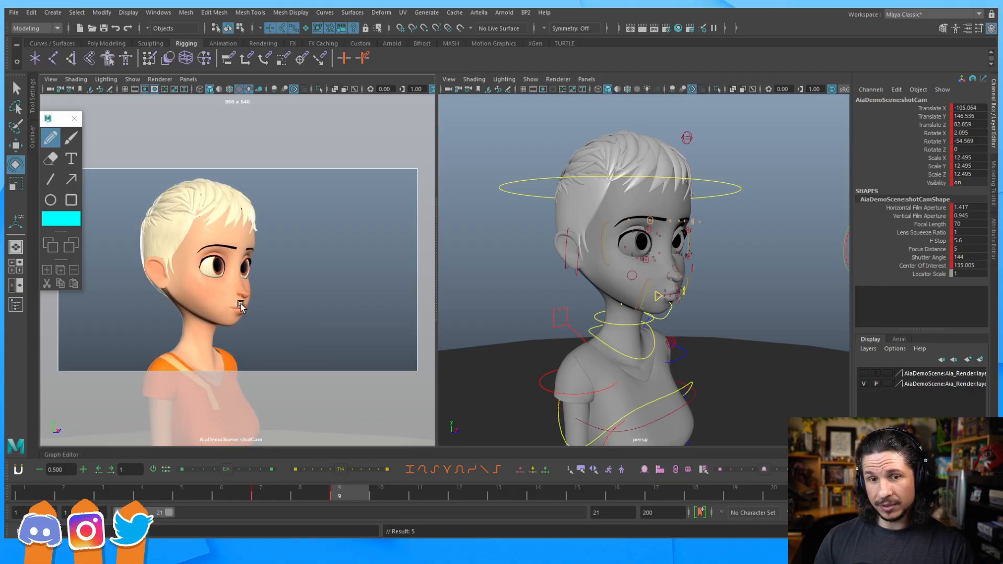
middle_click_drag(320, 297, 315, 294, "alt")
key("s")
right_click_drag(315, 293, 285, 301, "alt")
key("s")
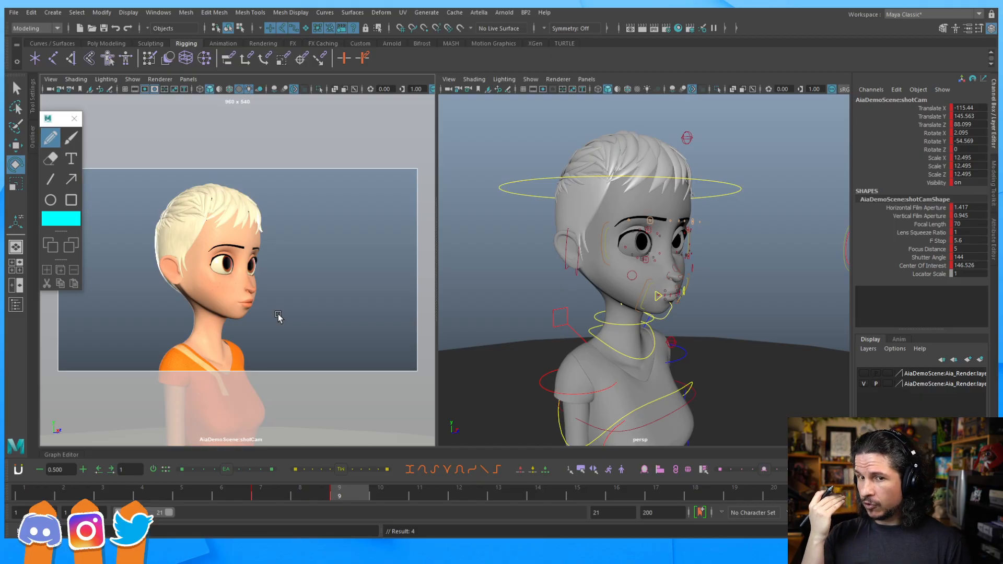
left_click_drag(283, 328, 291, 311, "alt")
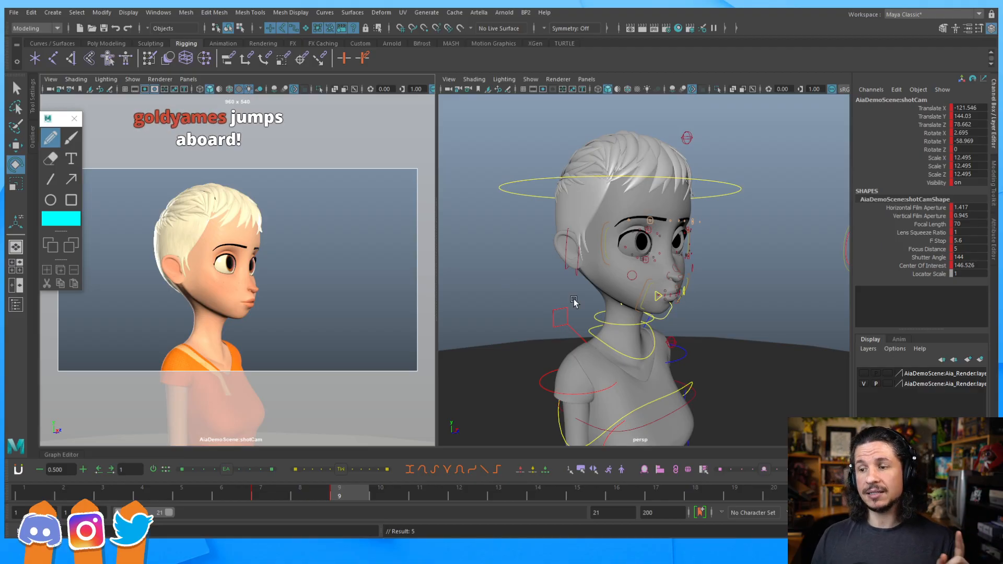
Step: Examine the shoulders of the frame 7 pose from the front and compare them with frame 9
left_click(737, 187)
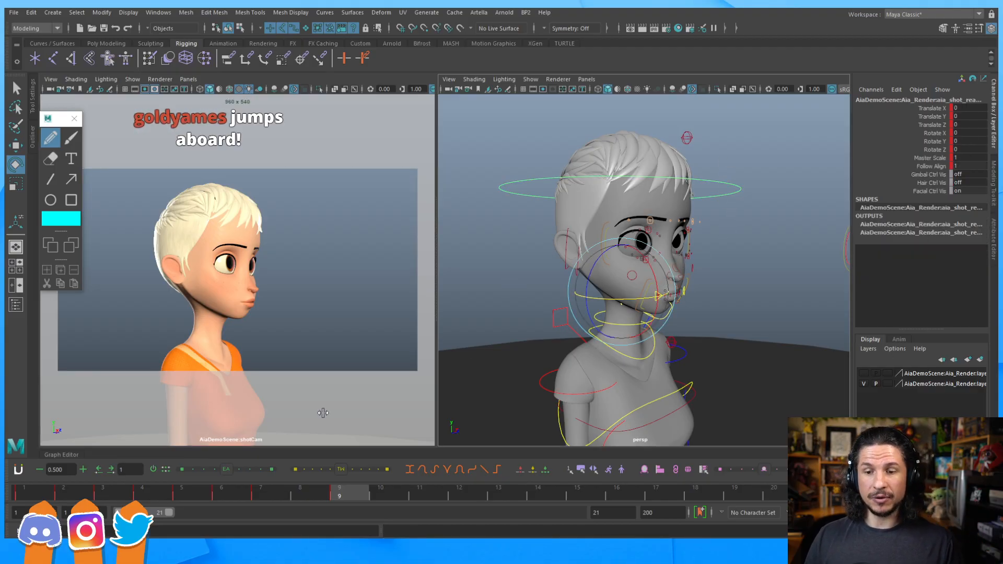
key("comma")
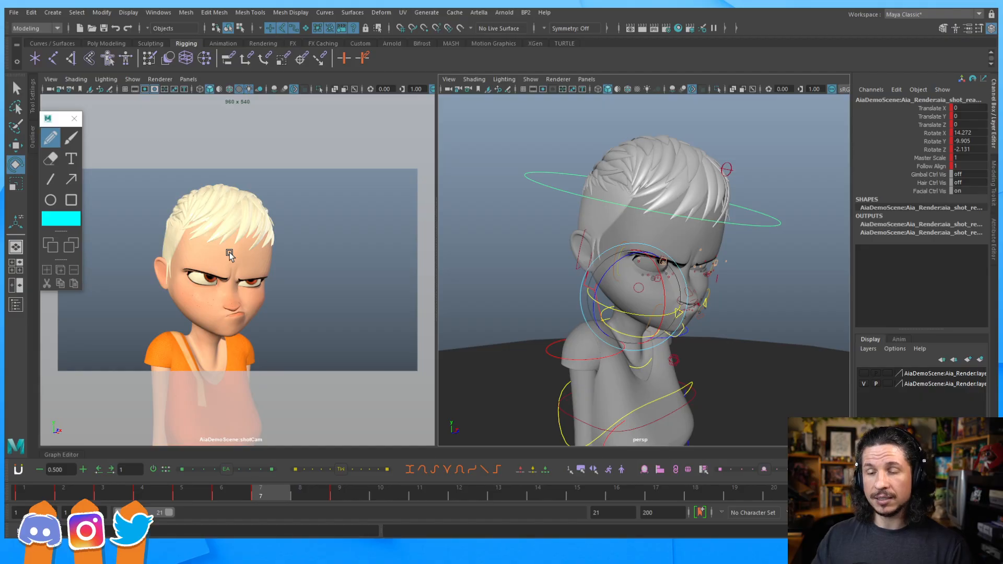
left_click_drag(731, 296, 633, 105, "alt")
right_click_drag(633, 104, 594, 286, "alt")
left_click_drag(594, 285, 564, 282, "alt")
right_click_drag(565, 282, 726, 254, "alt")
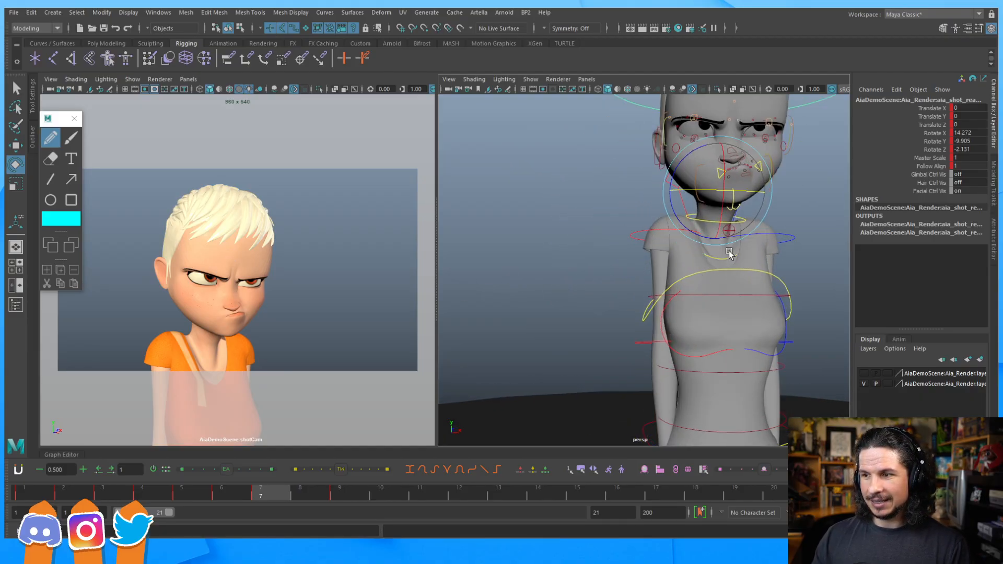
middle_click_drag(726, 254, 650, 265, "alt")
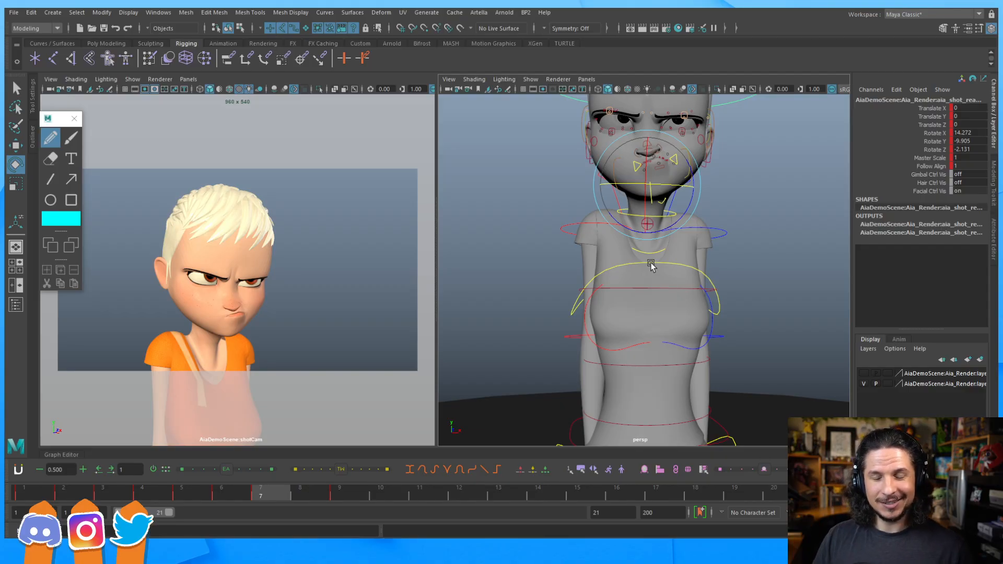
left_click(344, 493)
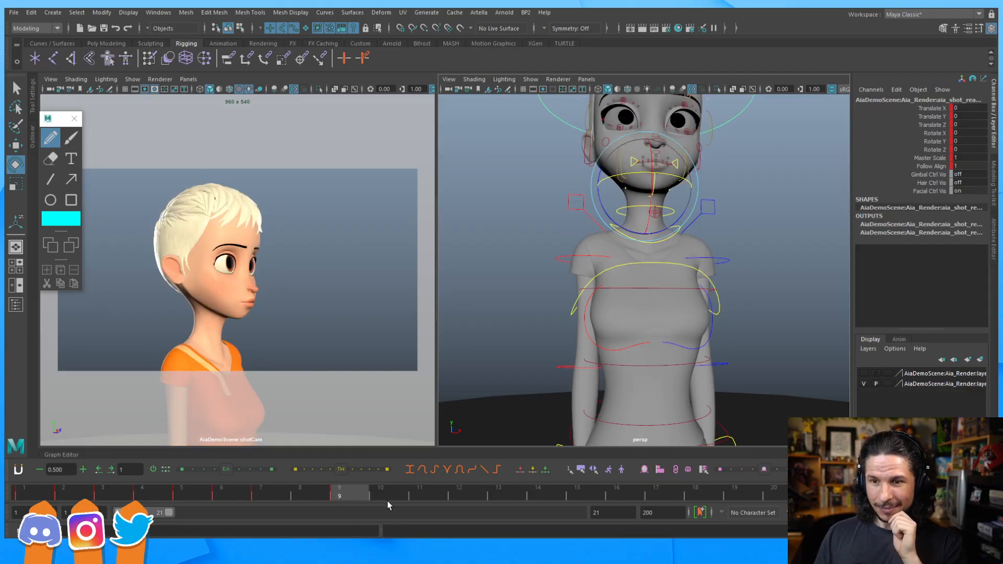
Step: Rotate both shoulder controls together on frame 10 to about 0.72, 5.515 and -7.98 in Rotate X, Y and Z
left_click(388, 495)
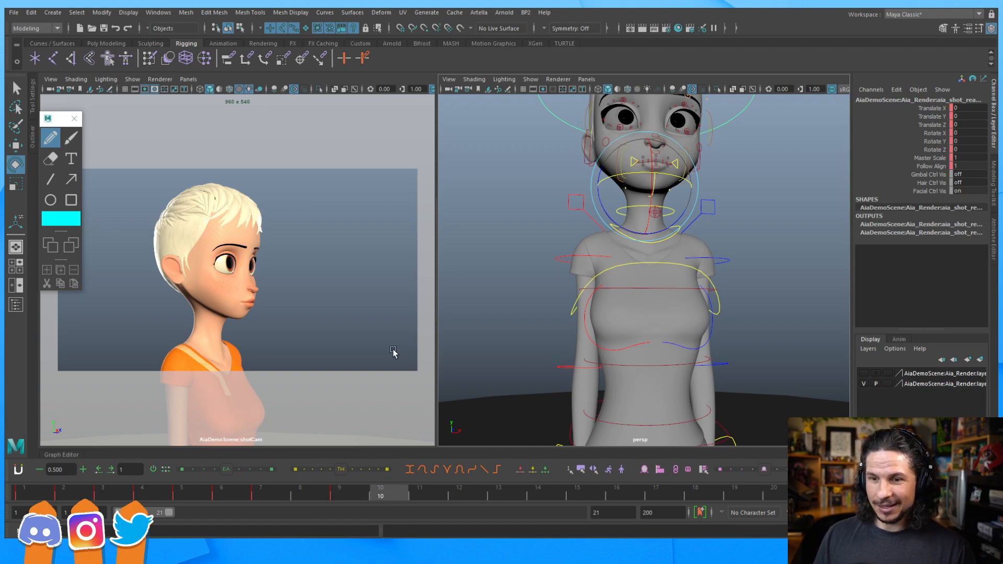
left_click_drag(651, 209, 579, 275, "alt")
left_click(557, 205)
left_click(711, 204, "shift")
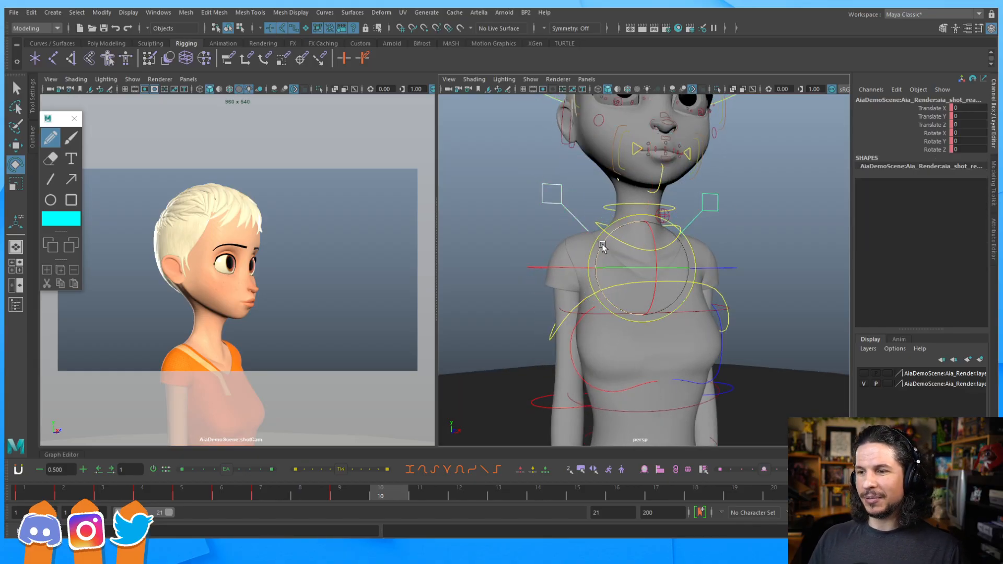
left_click_drag(601, 247, 605, 232)
left_click_drag(640, 266, 661, 232)
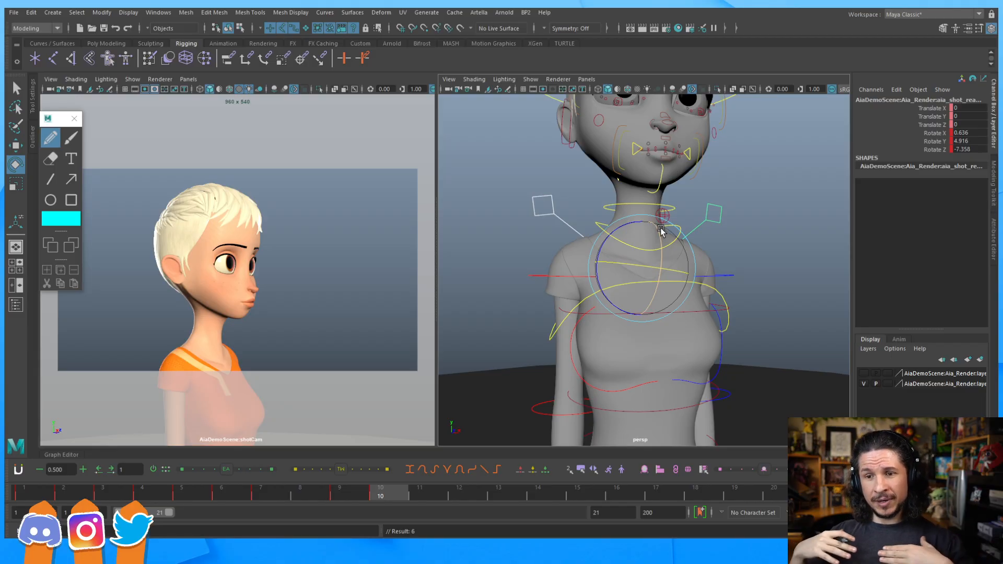
left_click_drag(612, 236, 639, 236)
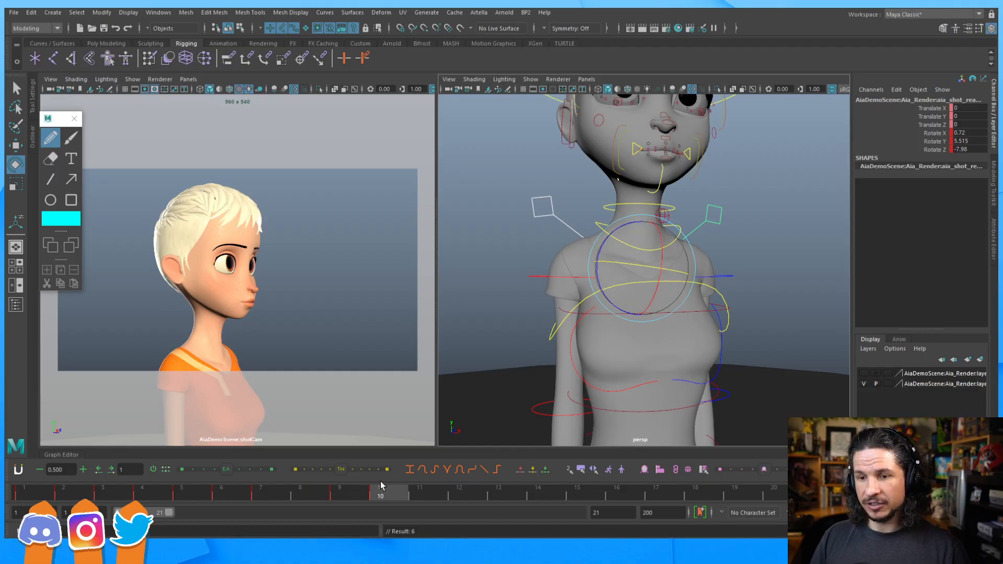
Step: Move the shared eye aim control on frame 10 toward the character's right, to about -45.017 in Translate X and 17.882 in Translate Z
key("comma")
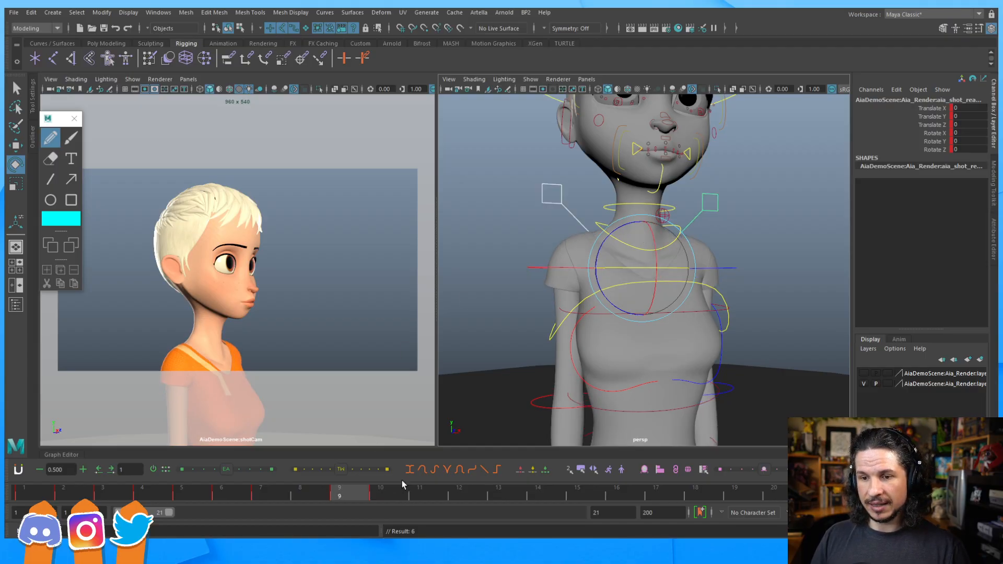
key("period")
middle_click_drag(679, 178, 661, 295, "alt")
left_click_drag(663, 219, 718, 213, "alt")
scroll(725, 216, "down", 3)
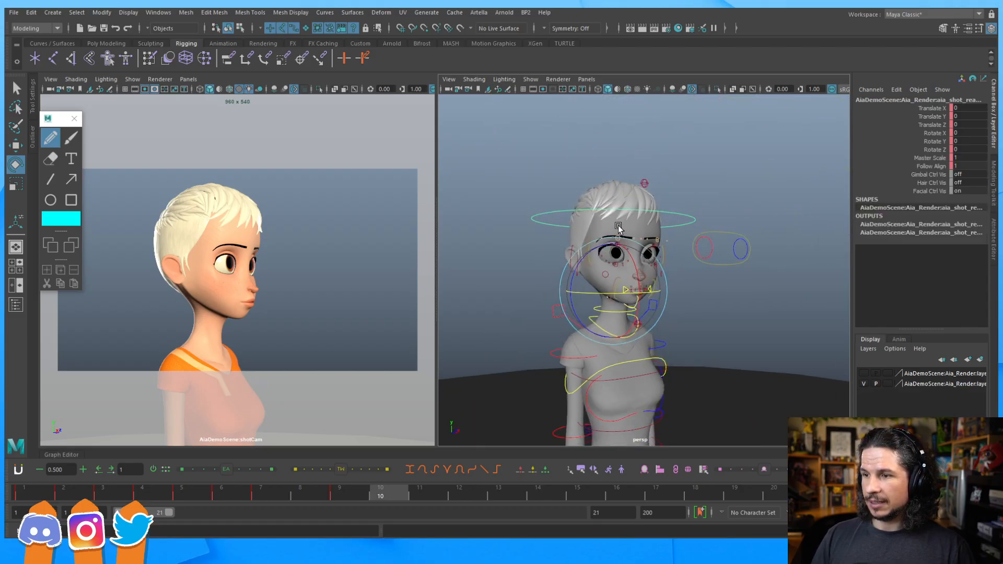
left_click(734, 271)
key("w")
left_click_drag(735, 270, 683, 301, "alt")
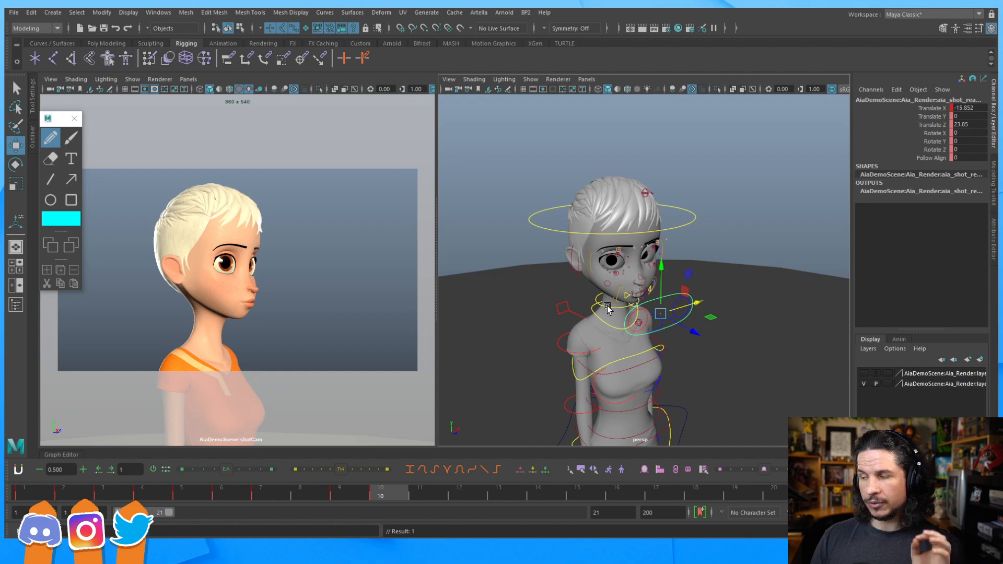
left_click_drag(695, 332, 734, 368)
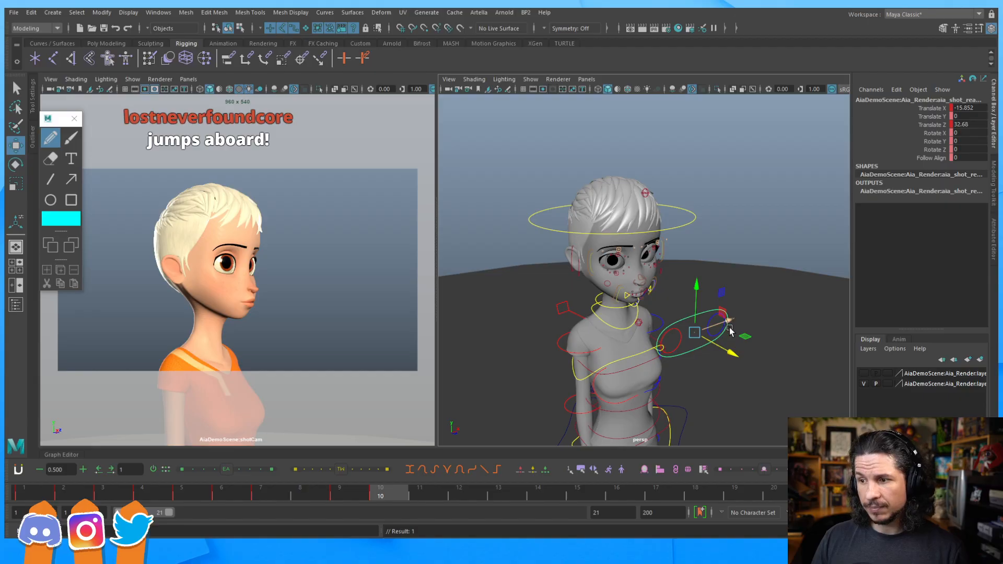
left_click_drag(742, 339, 519, 356)
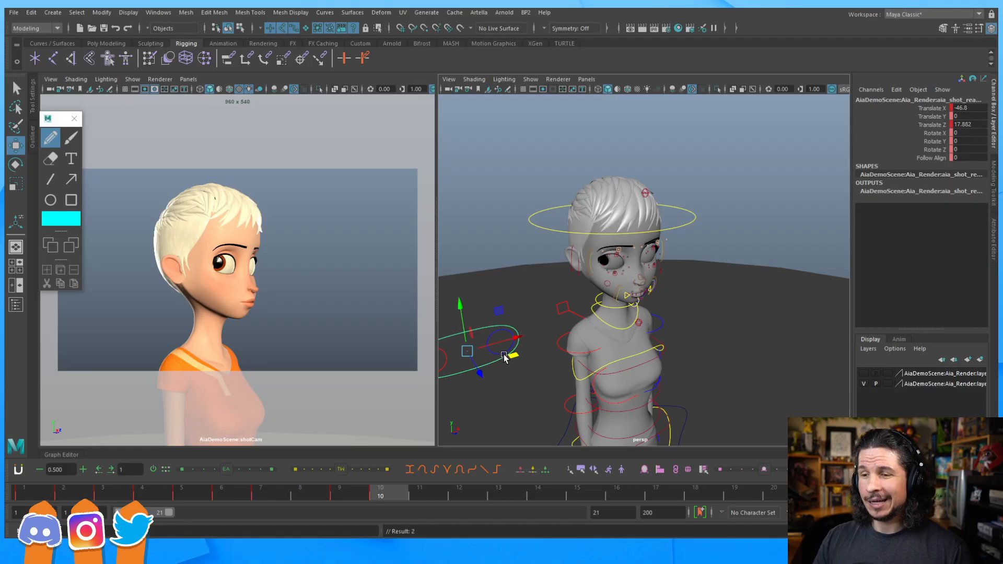
left_click_drag(517, 338, 529, 335)
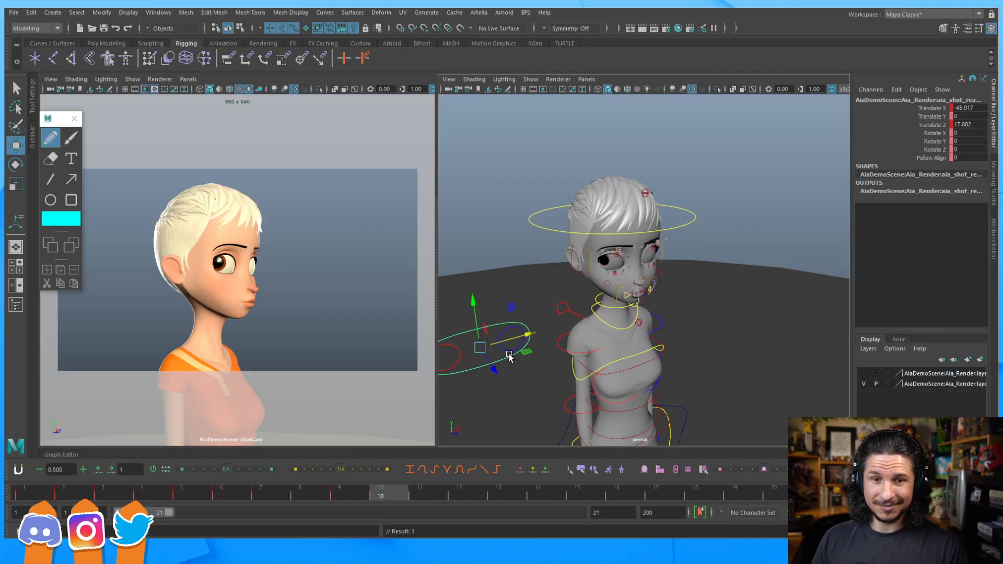
Step: Rotate the shared eye aim control to about -31.061 in Rotate Y
key("e")
left_click_drag(511, 362, 484, 370)
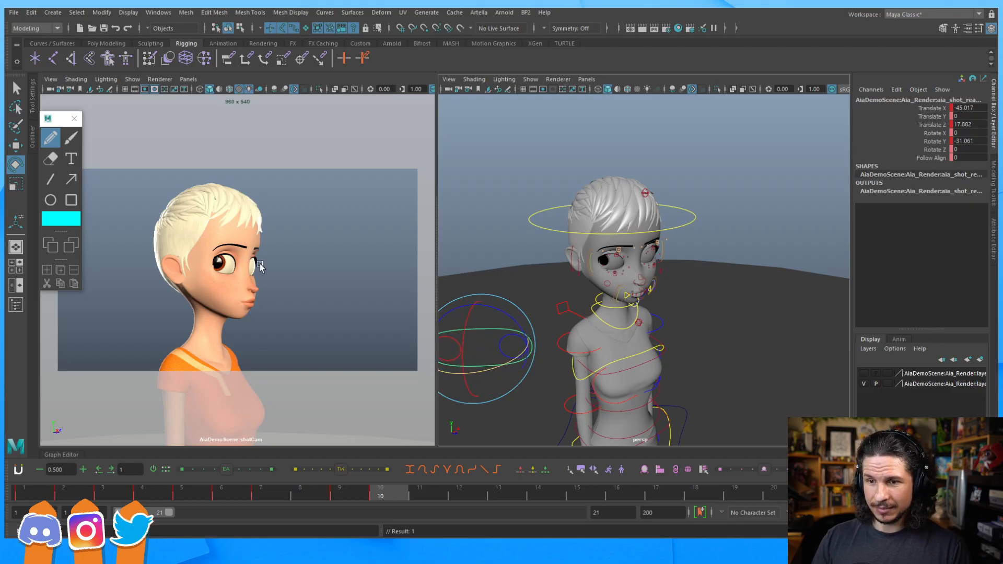
left_click(485, 233)
Step: Nudge the shared eye aim control up to about -46.354, 1.221, 17.076 in Translate X, Y and Z
key("w")
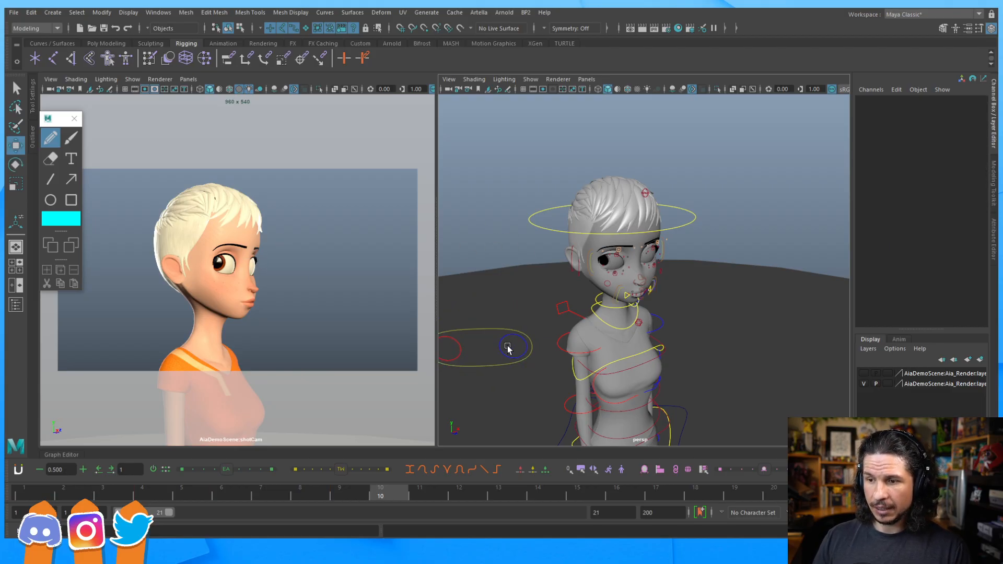
left_click(507, 347)
mouse_move(596, 291)
left_mouse_down("alt")
mouse_move(695, 282)
mouse_move(595, 297)
left_mouse_up("alt")
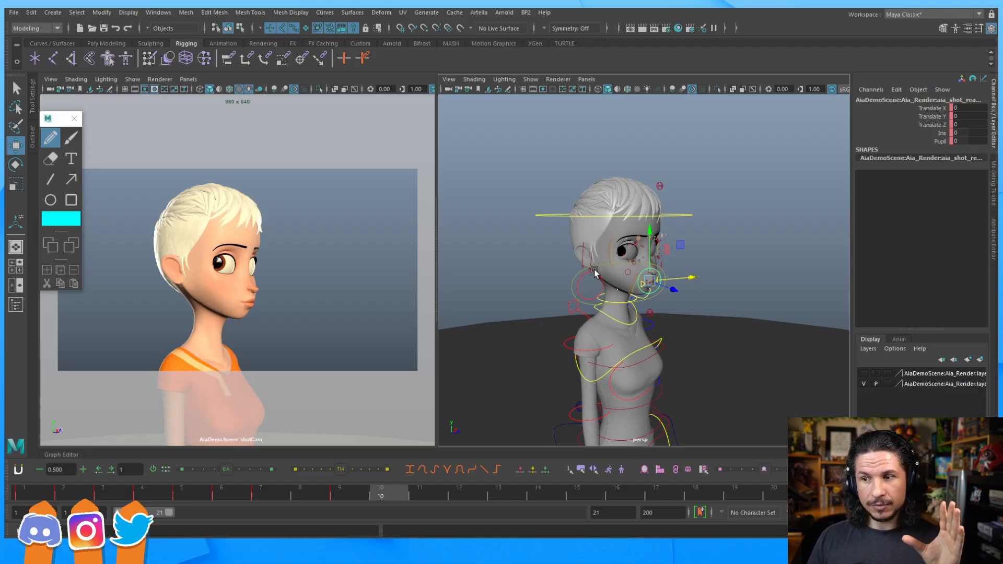
left_click(574, 280)
mouse_move(652, 251)
left_mouse_down()
mouse_move(648, 234)
mouse_move(644, 249)
left_mouse_up()
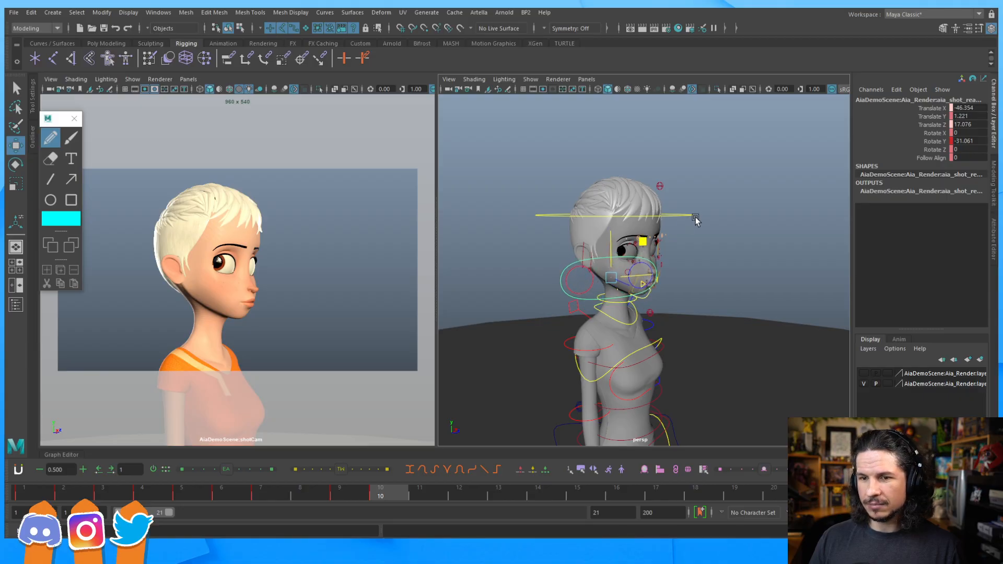
left_click(678, 265)
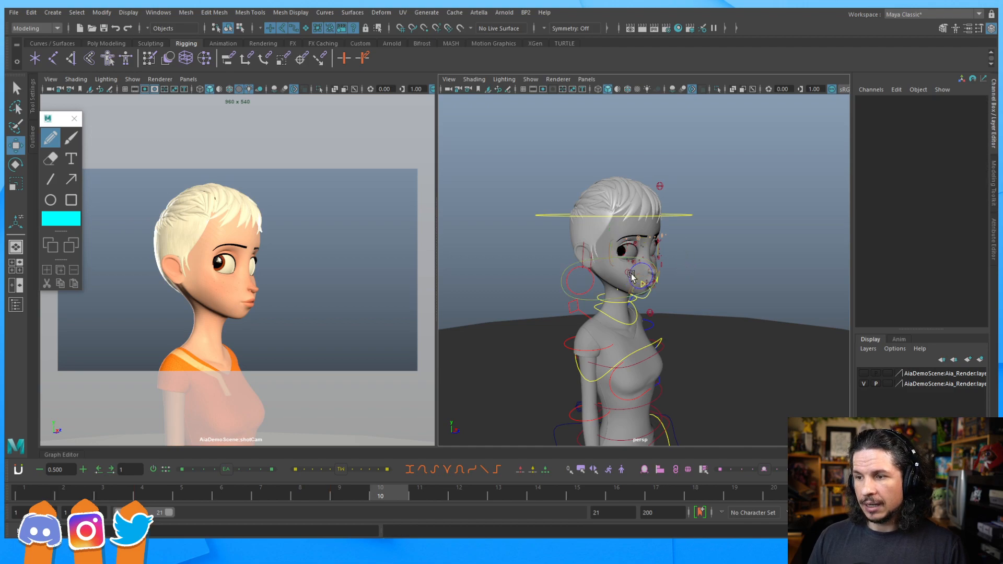
Step: Move the character's left eye target away from the shared aim control, to about 34.446 in Translate X and 0.678 in Translate Y
left_click(640, 278)
left_click_drag(671, 240, 759, 229)
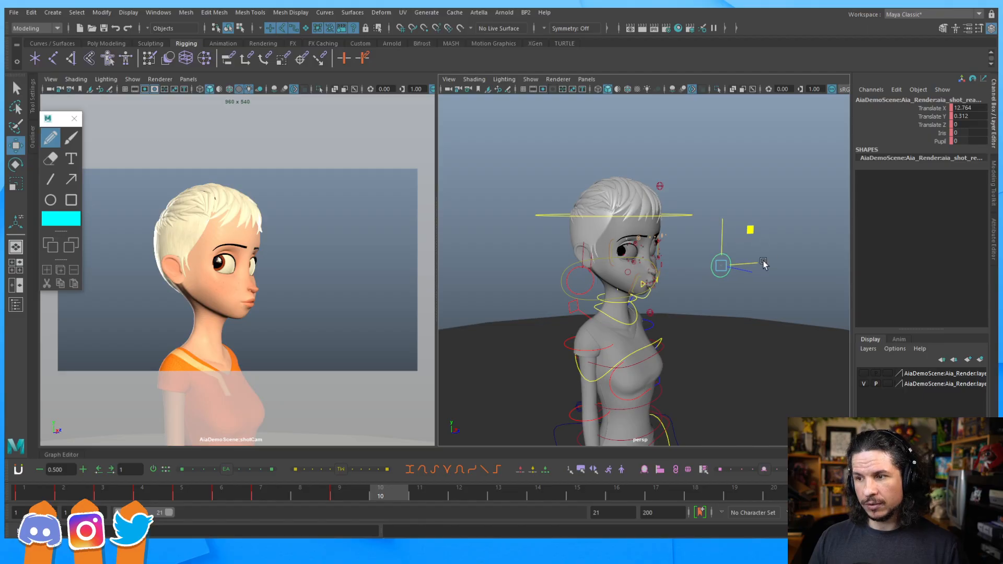
scroll(704, 239, "down", 3)
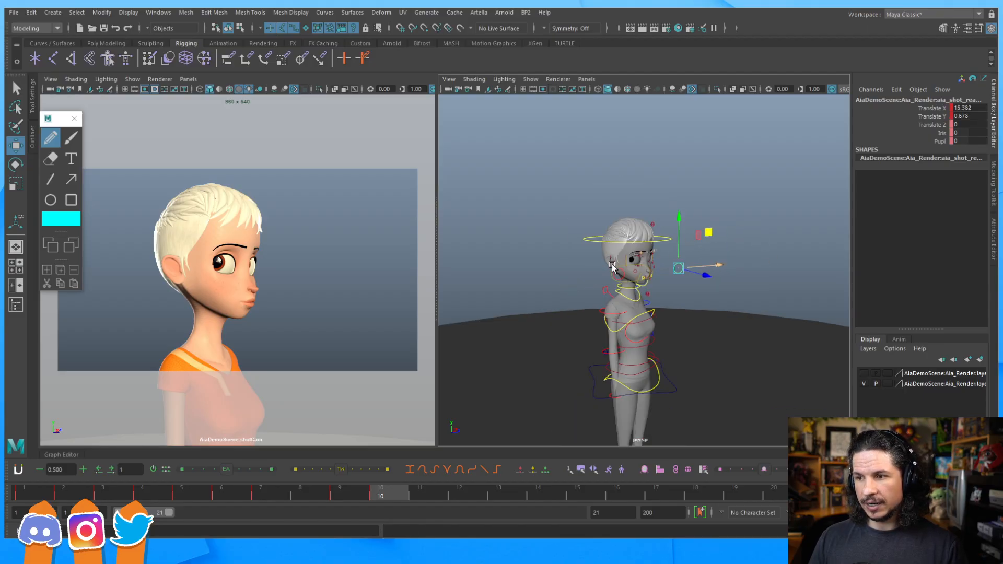
mouse_move(686, 272)
left_mouse_down("alt")
mouse_move(655, 284)
mouse_move(714, 278)
mouse_move(687, 280)
left_mouse_up("alt")
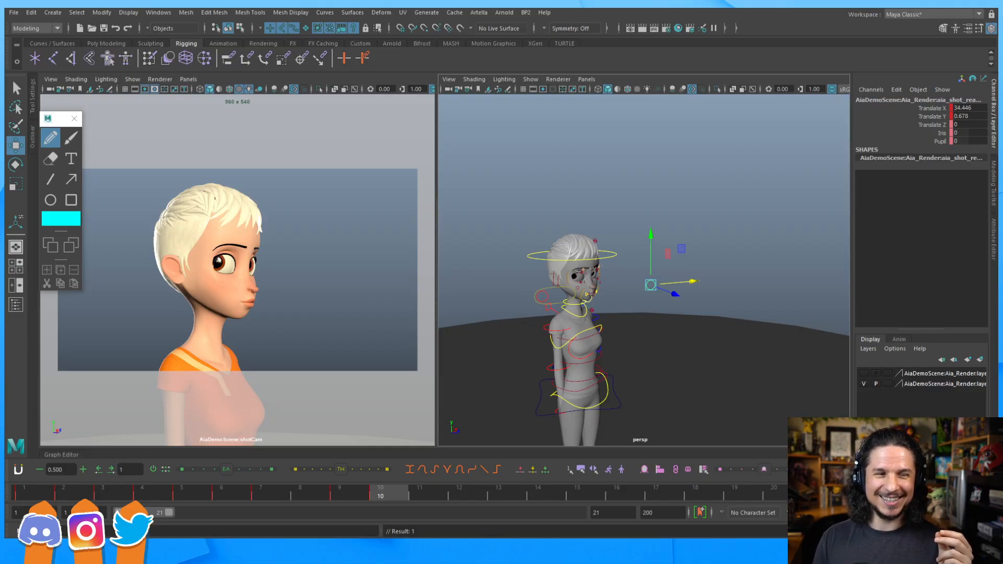
Step: Examine the monkey puppet side-eye reference image in the browser beside the character's pose
left_click_drag(336, 159, 661, 62)
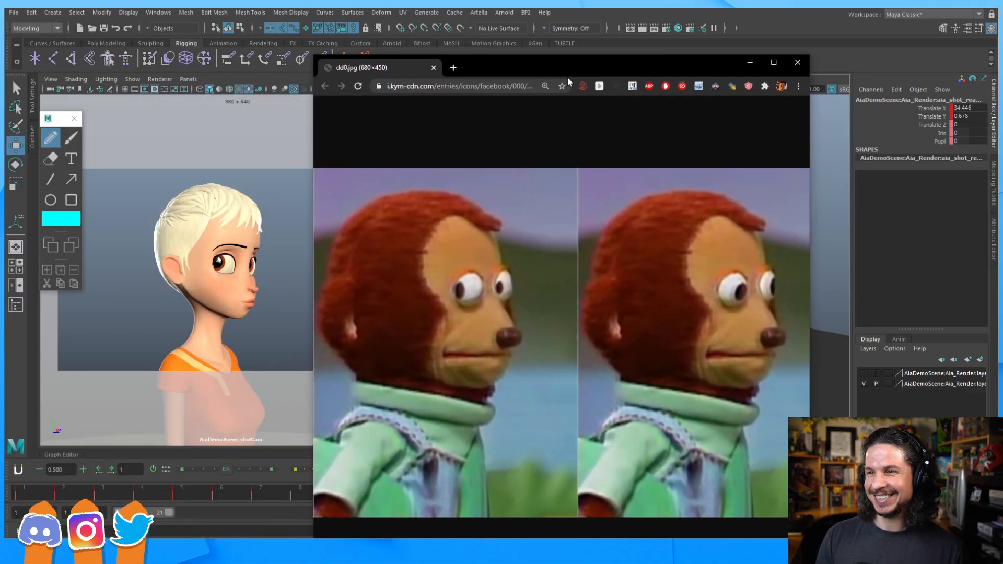
left_click_drag(506, 64, 0, 64)
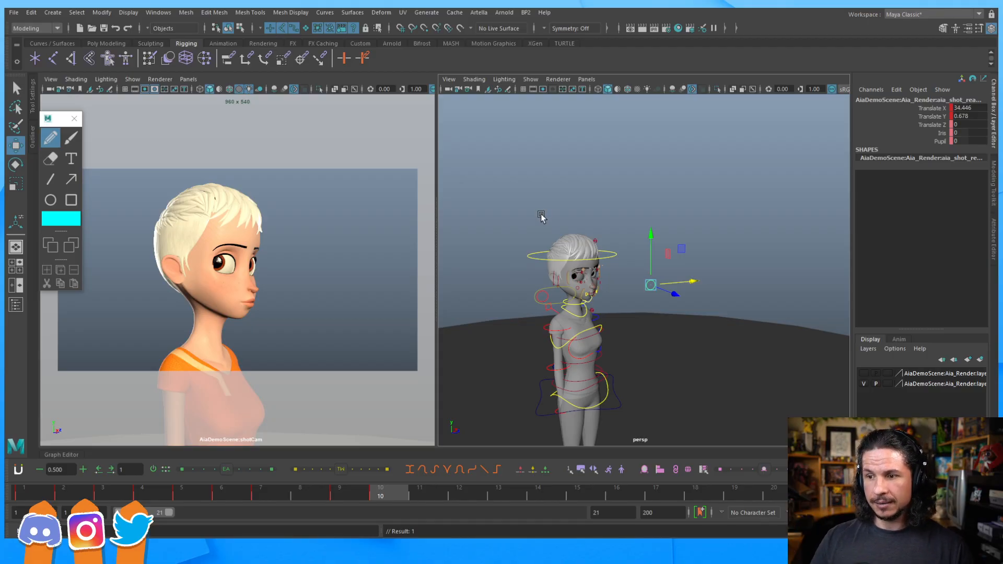
Step: Try shifting the character's right eye target to about -10.424 in Translate X, and undo it
left_click(542, 295)
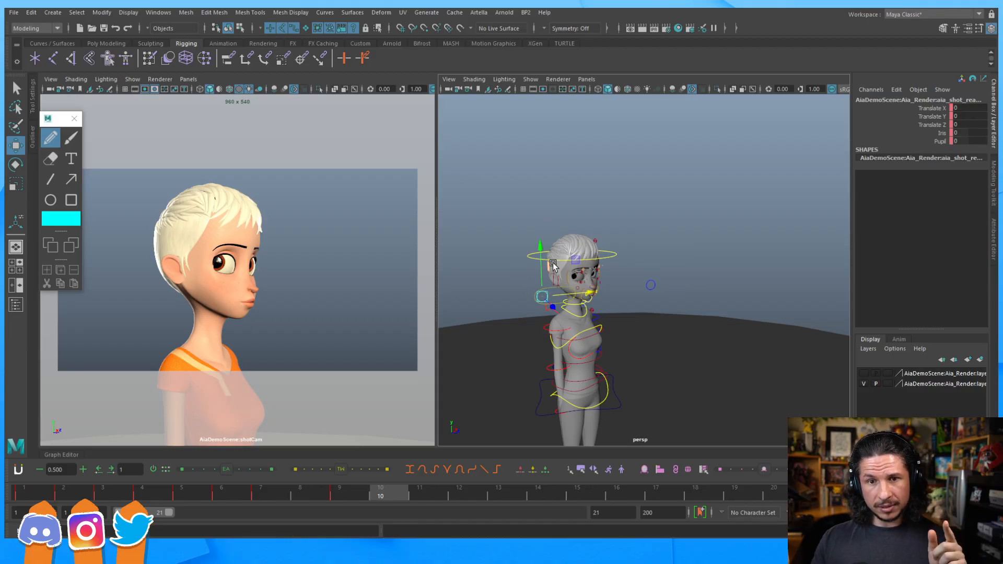
left_click_drag(590, 293, 561, 296)
left_click_drag(673, 293, 650, 278, "alt")
left_click_drag(529, 298, 561, 233, "alt")
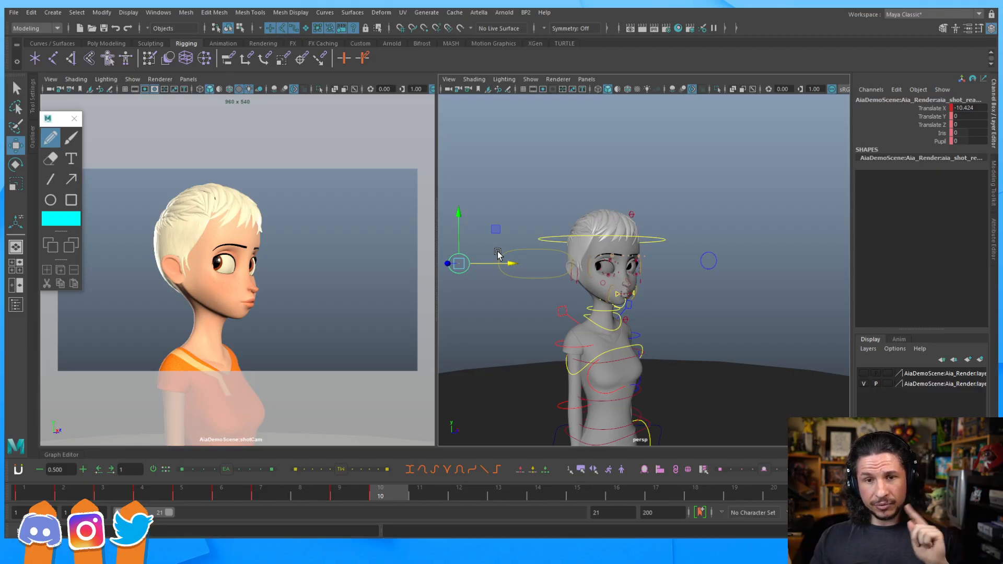
left_click(529, 268)
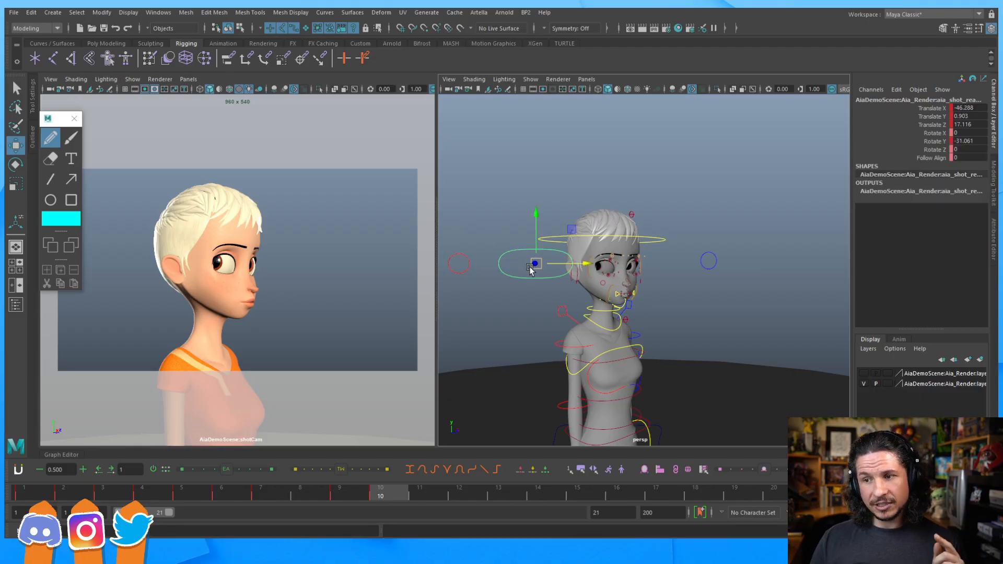
left_click(467, 268)
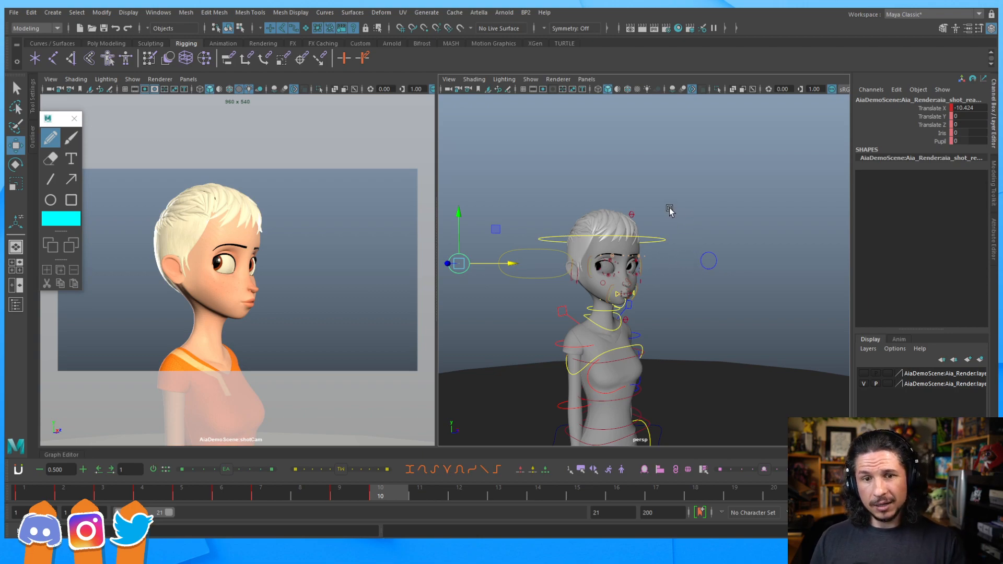
key("ctrl+z")
key("ctrl+z")
key("ctrl+z")
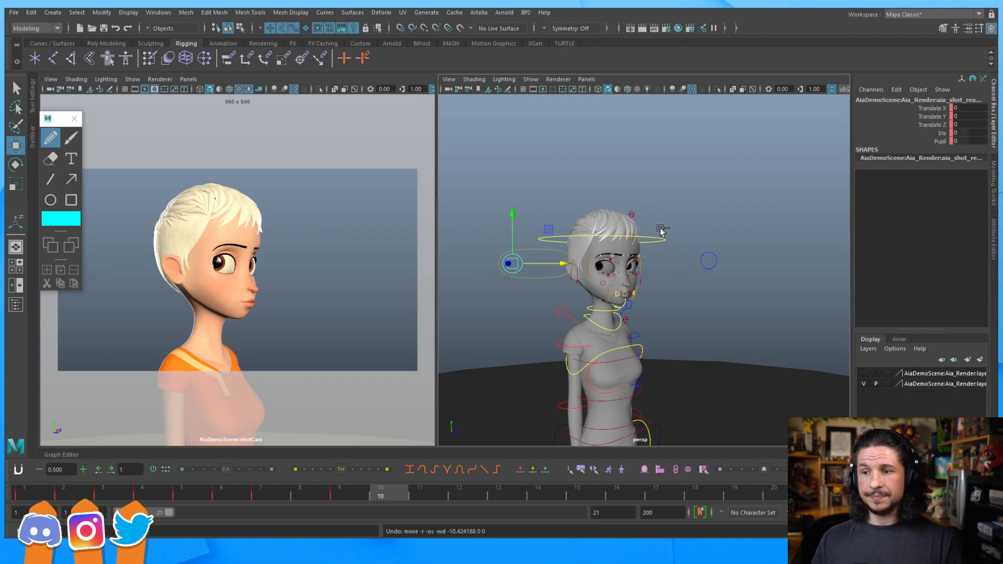
Step: Refine the gaze with the shared eye aim control at about -45.924, -3.499, 17.335 and the left eye target at 34.722 in Translate X
left_click(545, 276)
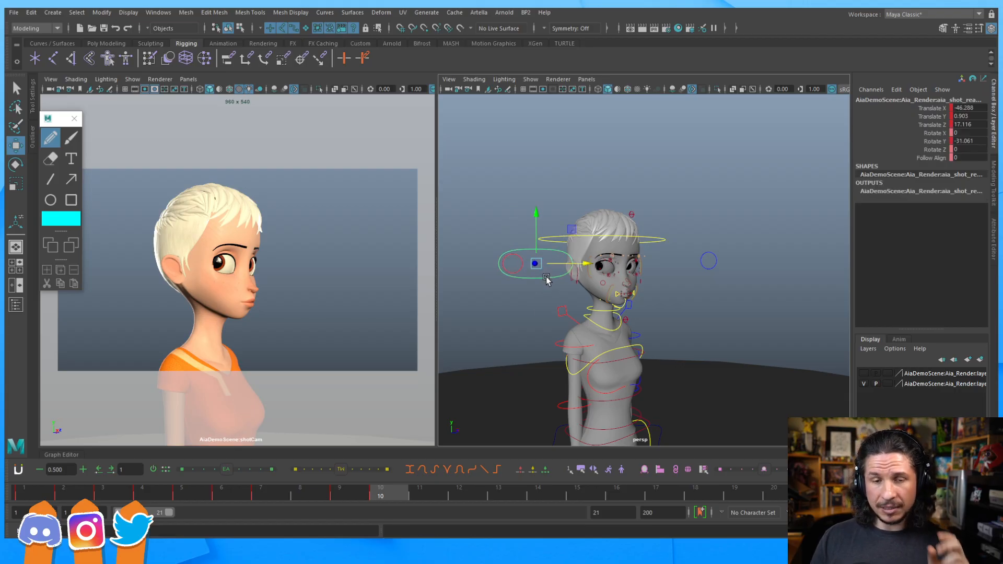
left_click_drag(571, 229, 570, 238)
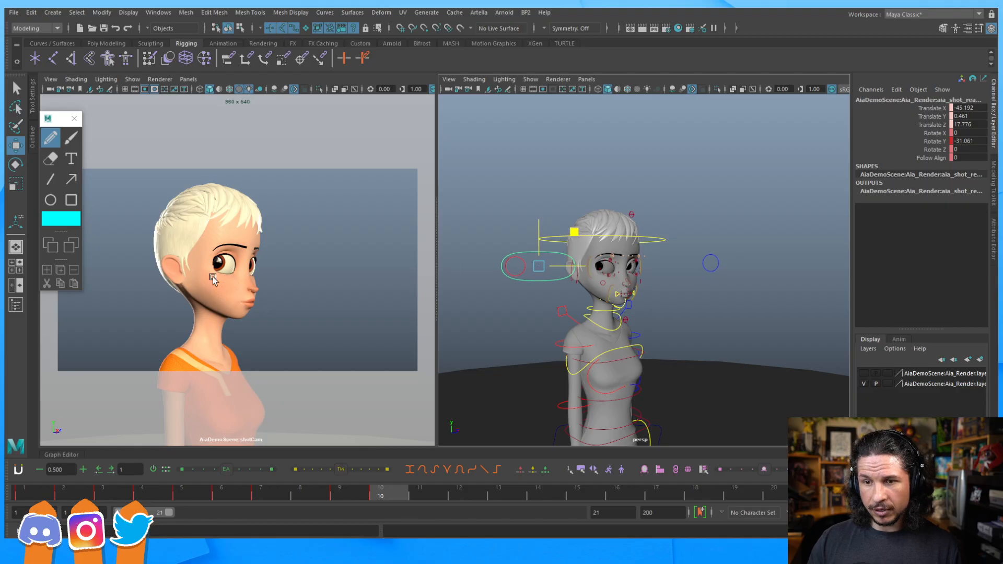
left_click(711, 263)
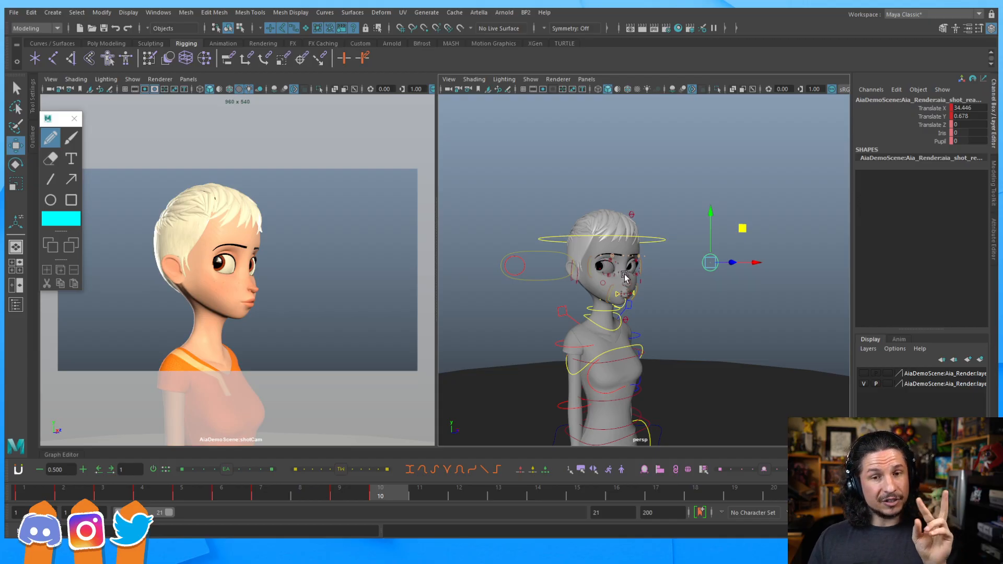
left_click_drag(759, 262, 757, 261)
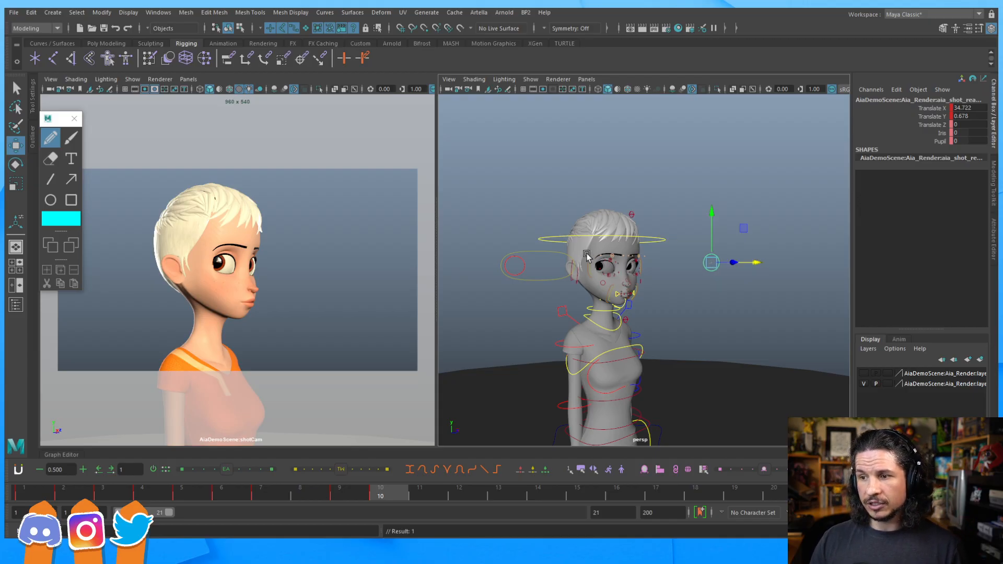
left_click(543, 280)
left_click_drag(541, 219, 538, 240)
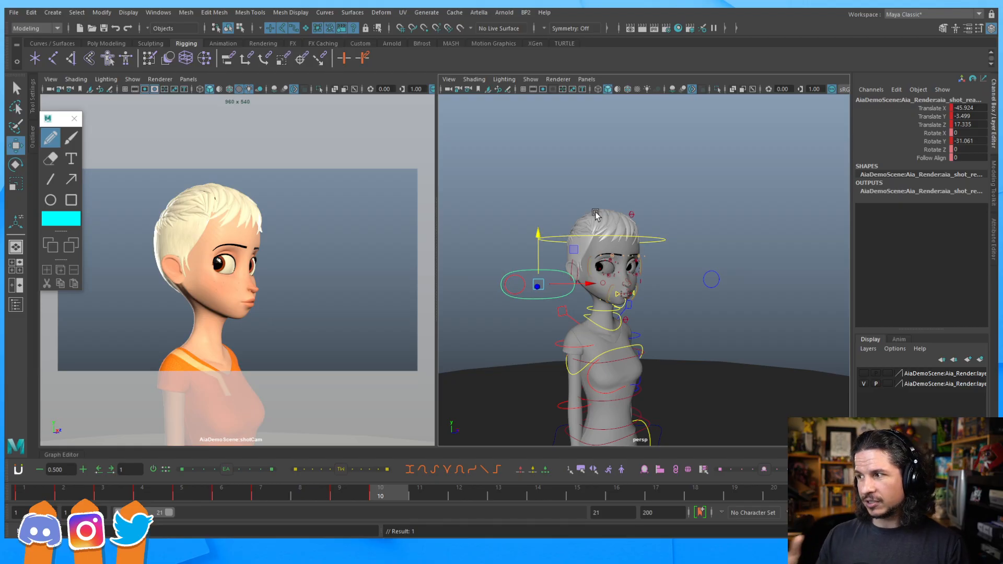
Step: Tilt the head control to about -7.9, -1.101 and -3.648 in Rotate X, Y and Z
right_click_drag(594, 271, 619, 260, "alt")
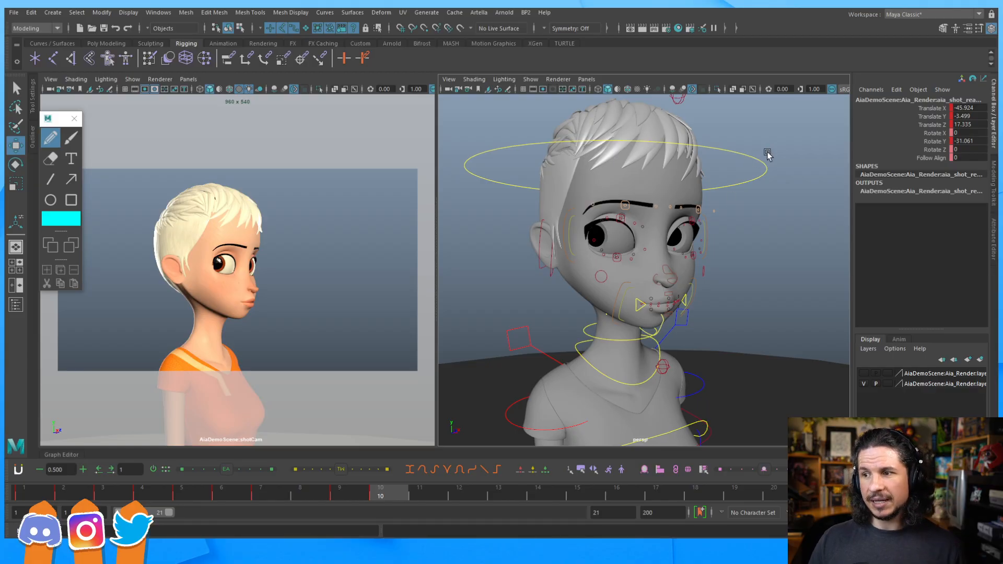
left_click(711, 229)
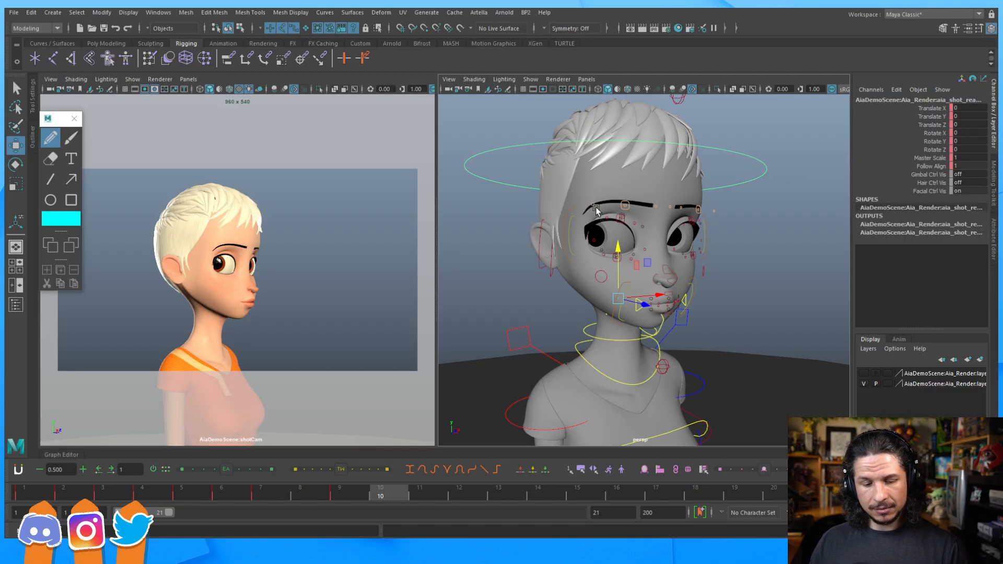
key("e")
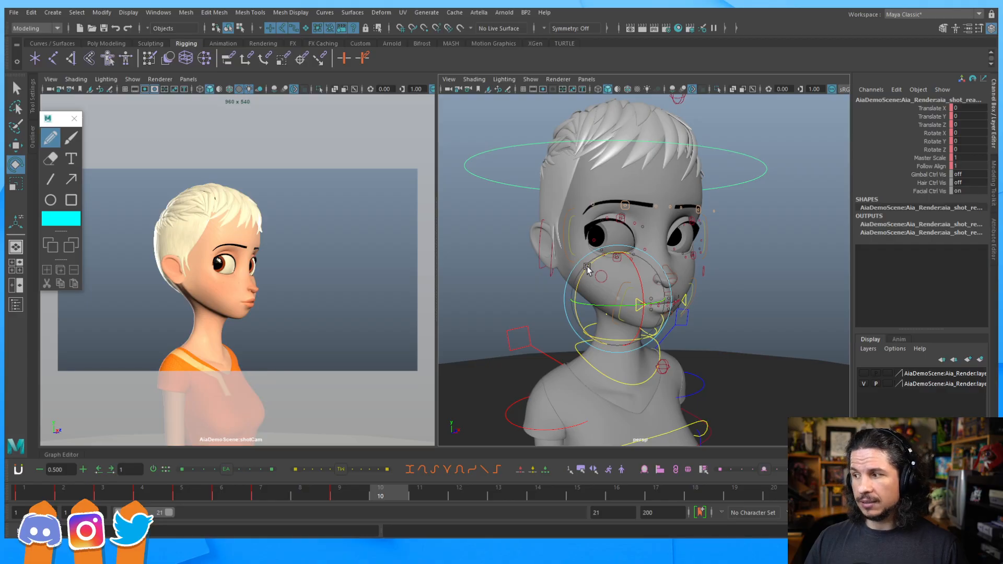
left_click_drag(587, 266, 582, 261)
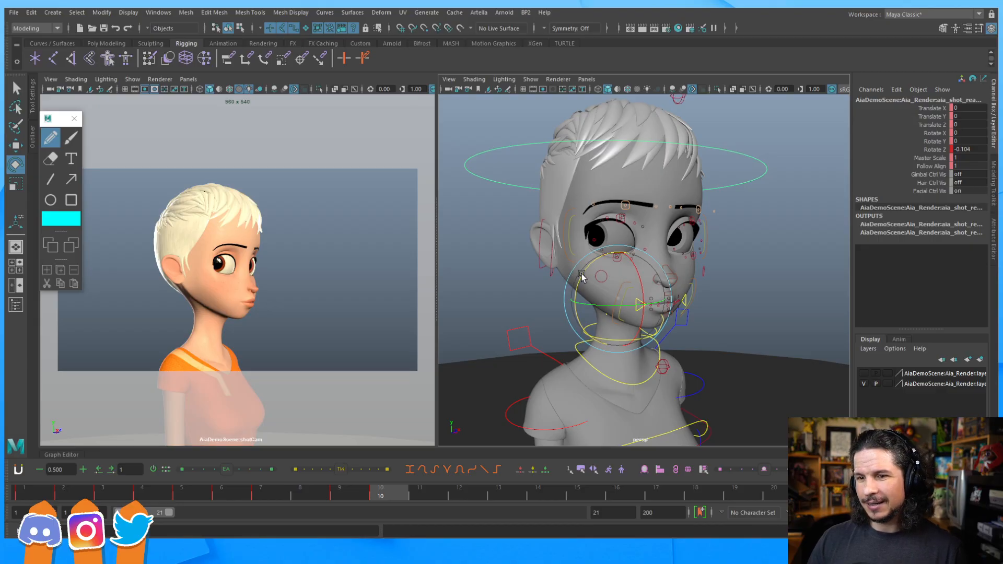
left_click_drag(583, 273, 582, 271)
left_click_drag(644, 275, 622, 249)
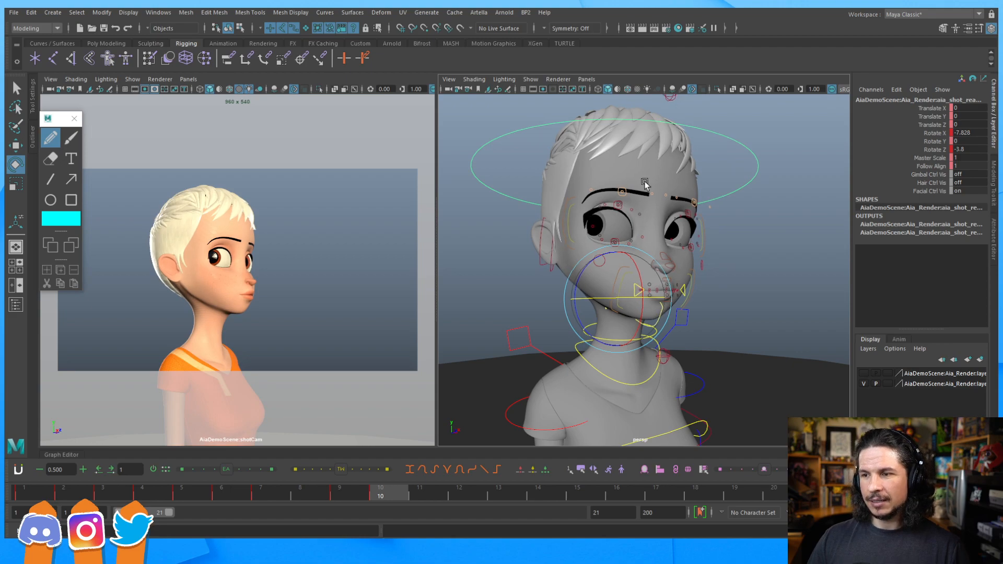
scroll(658, 210, "down", 4)
middle_click_drag(663, 226, 658, 204, "alt")
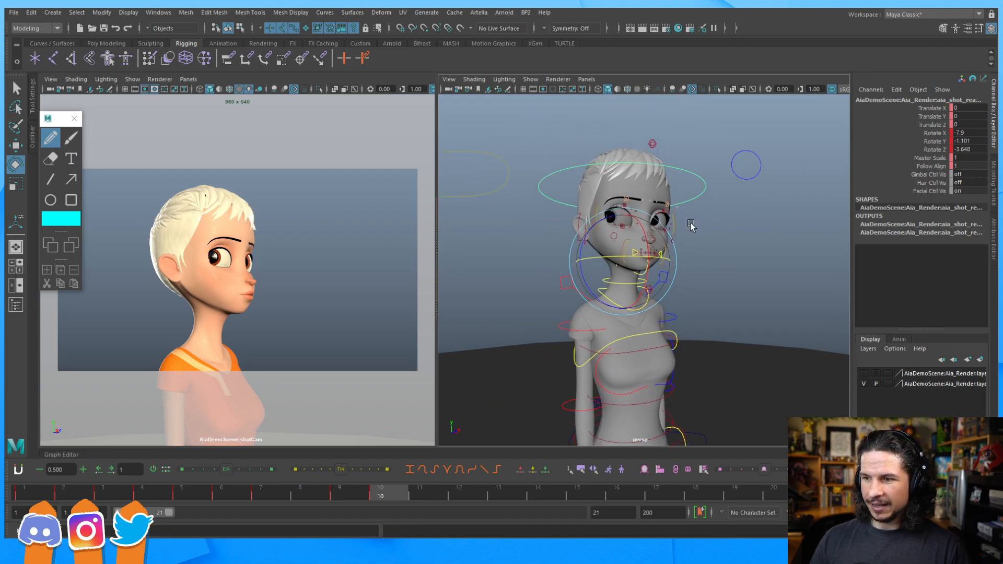
Step: Lower the shared eye aim control to about -4.838 in Translate Y
right_click_drag(758, 149, 617, 202, "alt")
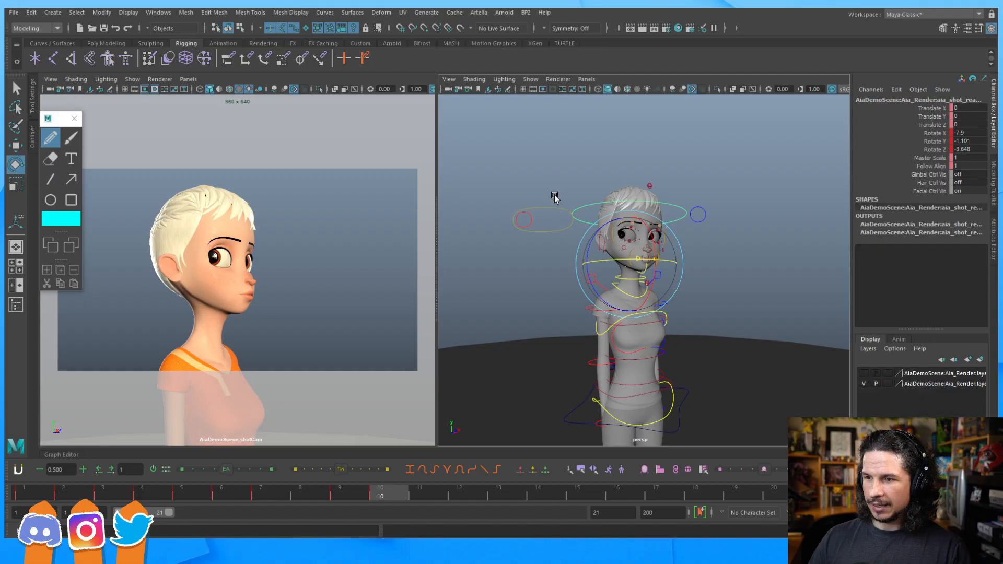
left_click(543, 208)
key("w")
left_click_drag(543, 183, 543, 190)
Step: Examine the character's right eye up close and select its Fleshy Eyes control
middle_click_drag(627, 230, 686, 264, "alt")
right_click_drag(686, 264, 807, 261, "alt")
middle_click_drag(807, 262, 686, 252, "alt")
left_click_drag(686, 254, 601, 295, "alt")
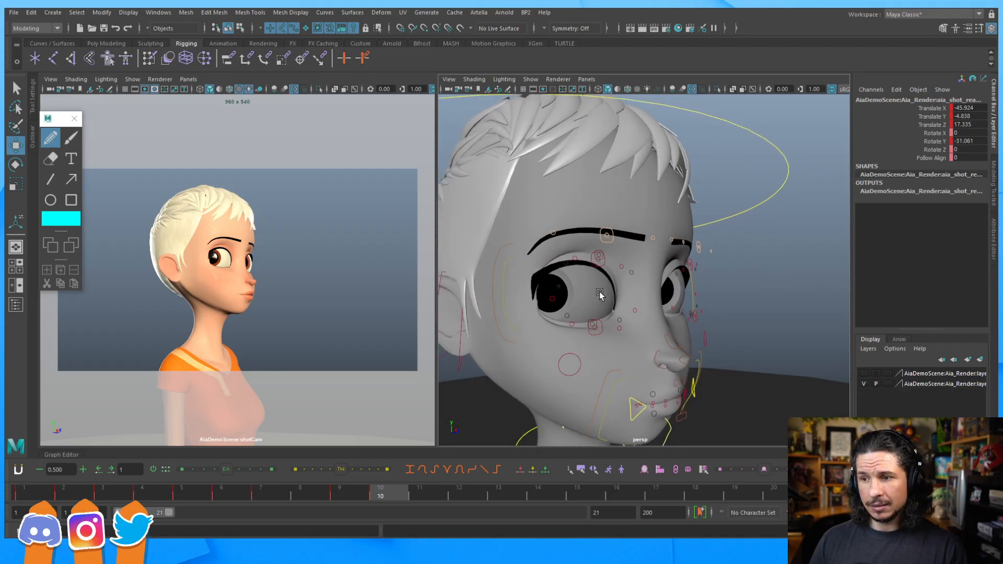
left_click(501, 286)
left_click(503, 294)
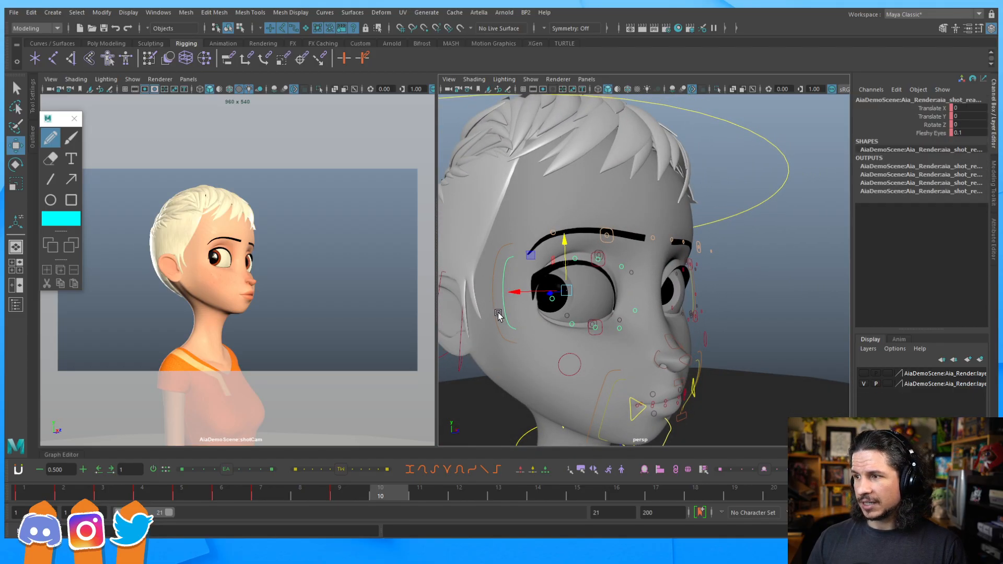
Step: Select all of the character's rig controls, from head to feet, and key the pose on frame 10
right_click_drag(740, 226, 515, 253, "alt")
left_click_drag(515, 253, 646, 282, "alt")
right_click_drag(645, 282, 577, 286, "alt")
left_click_drag(679, 266, 626, 256, "alt")
middle_click_drag(627, 256, 610, 219, "alt")
left_click_drag(610, 222, 591, 256, "alt")
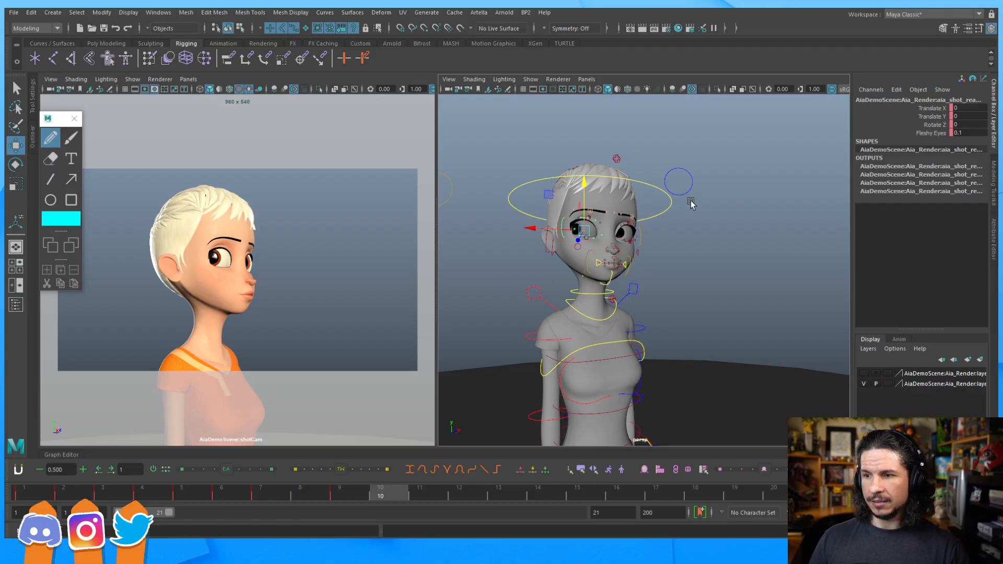
left_click_drag(757, 145, 463, 382)
scroll(507, 279, "down", 6)
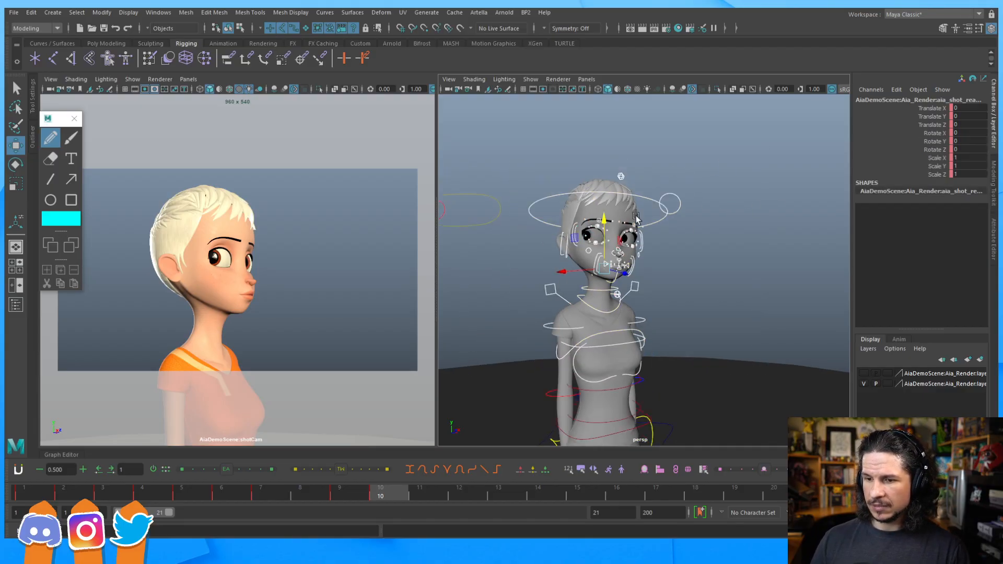
left_click_drag(771, 193, 586, 340)
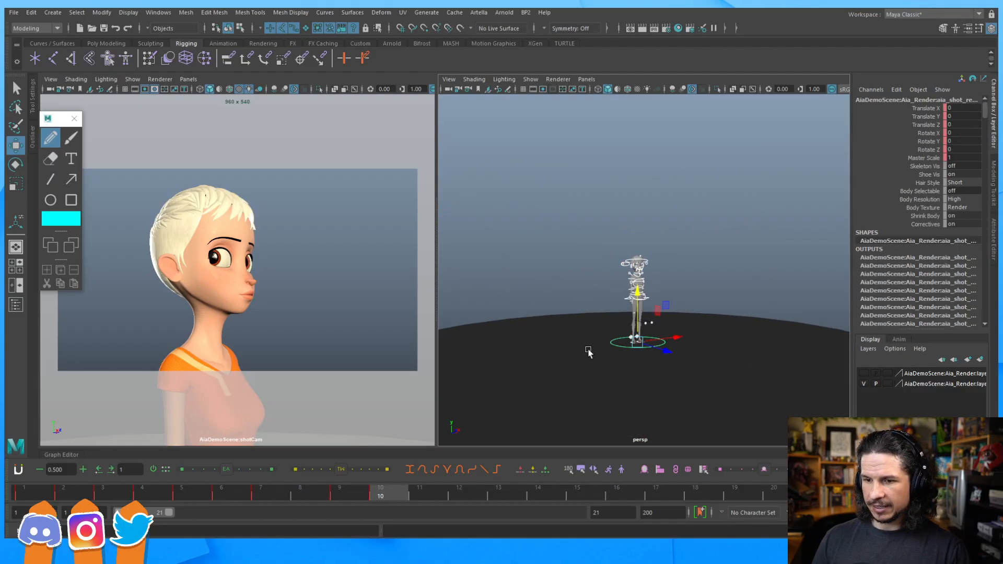
scroll(551, 272, "up", 4)
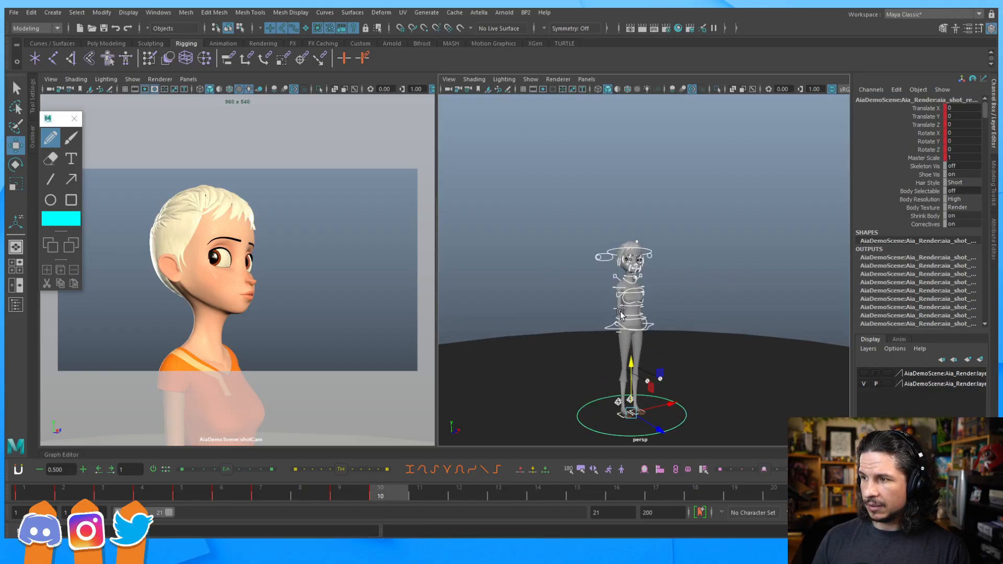
Step: Lower the main upper eyelid controls of both eyes to about 0.242 in Translate Y
scroll(601, 309, "up", 8)
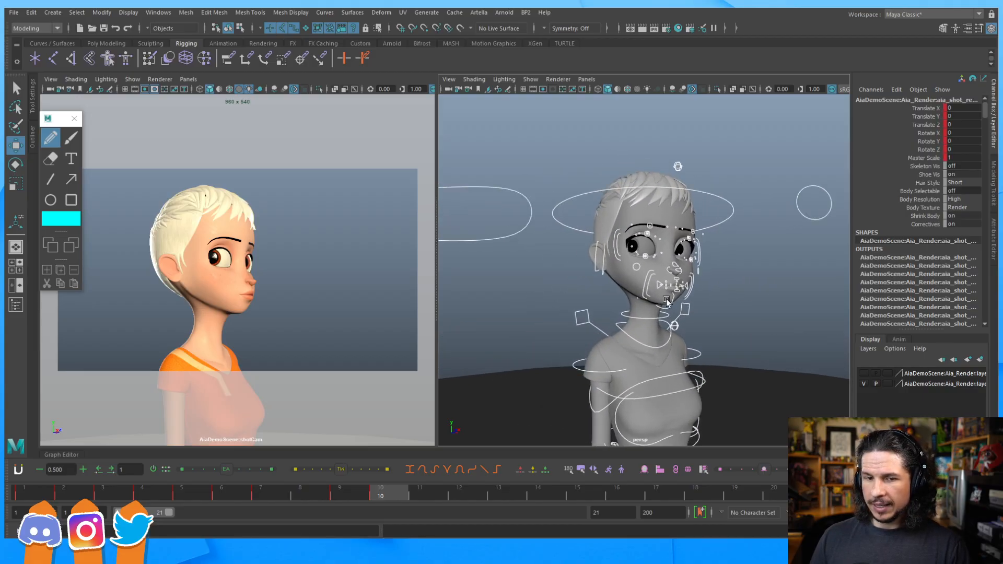
scroll(612, 311, "up", 3)
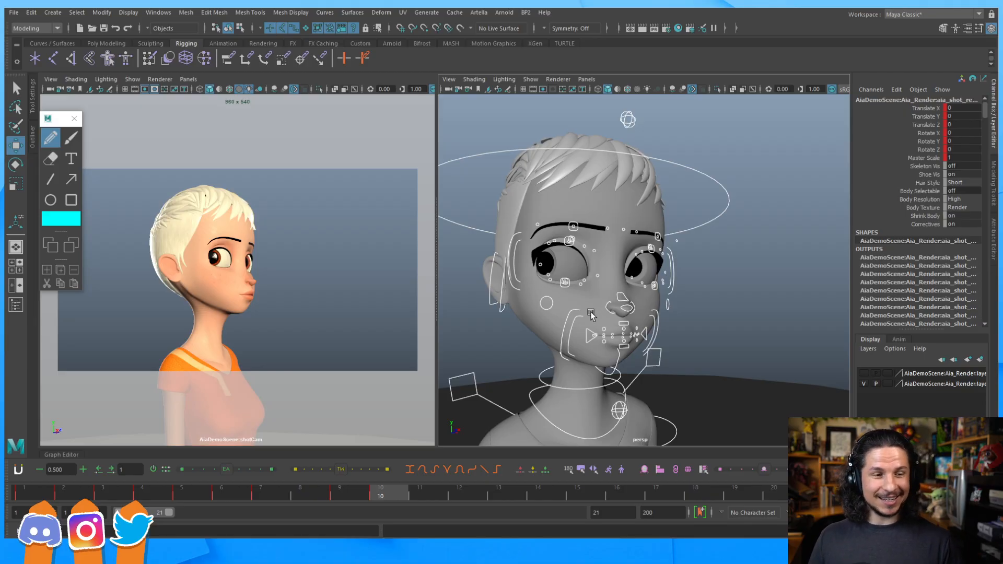
left_click_drag(627, 294, 701, 270, "alt")
right_click_drag(700, 270, 687, 287, "alt")
left_click_drag(688, 287, 615, 254, "alt")
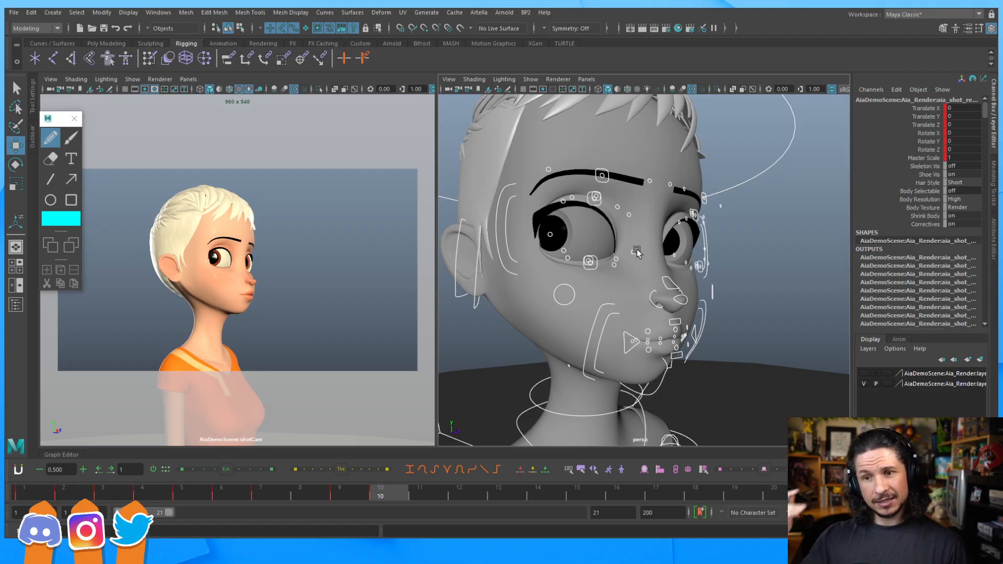
left_click(600, 206)
left_click_drag(688, 186, 773, 167, "alt")
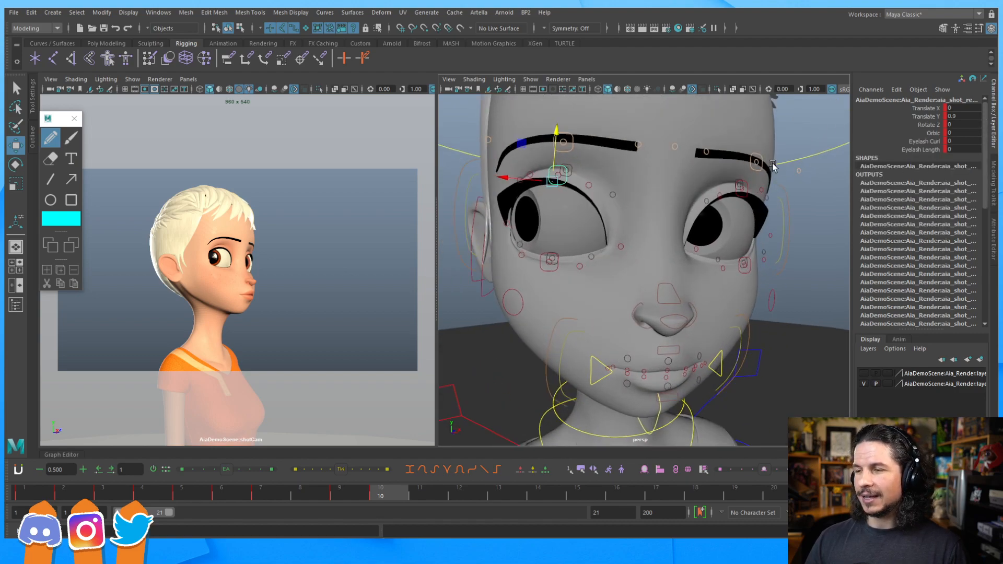
left_click(740, 193, "shift")
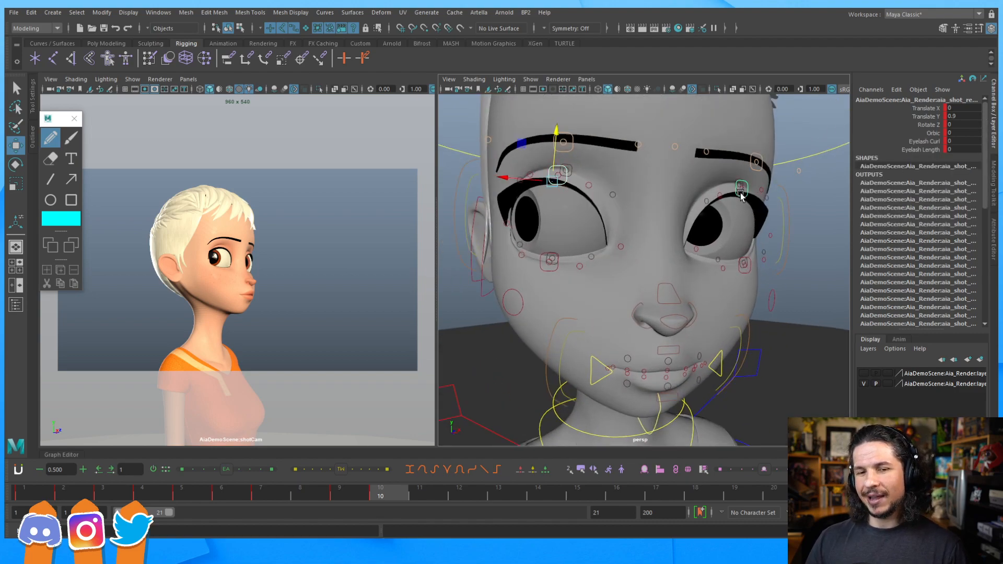
left_click_drag(565, 141, 554, 165)
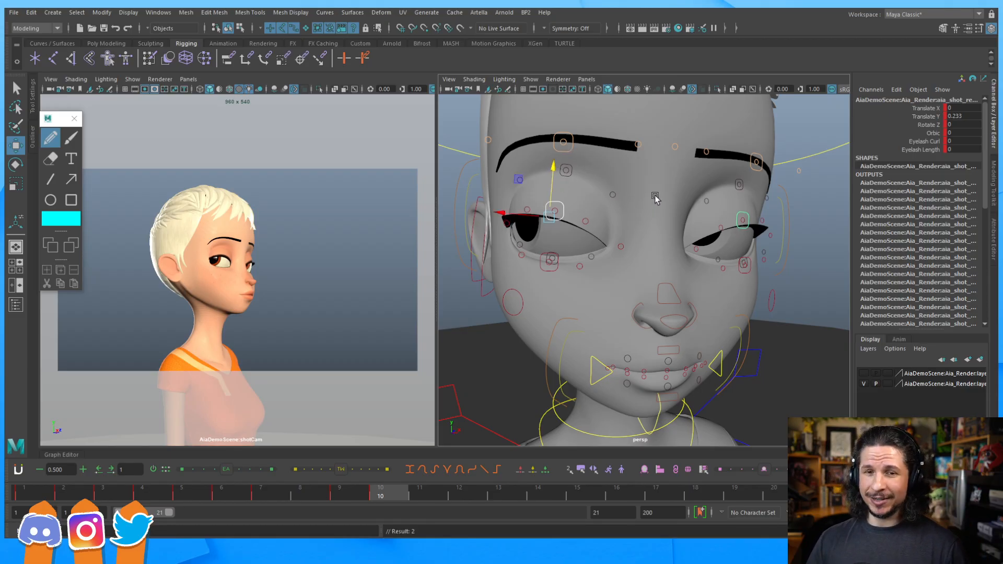
left_click_drag(554, 173, 554, 170)
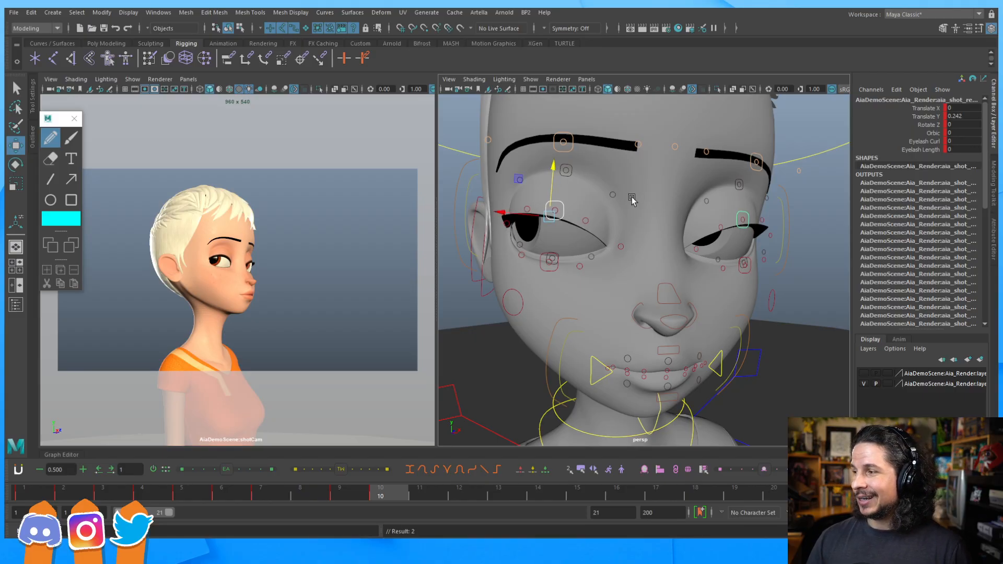
Step: Lower both main eyebrow controls together to about -0.297 in Translate Y
left_click(570, 149)
left_click(758, 169)
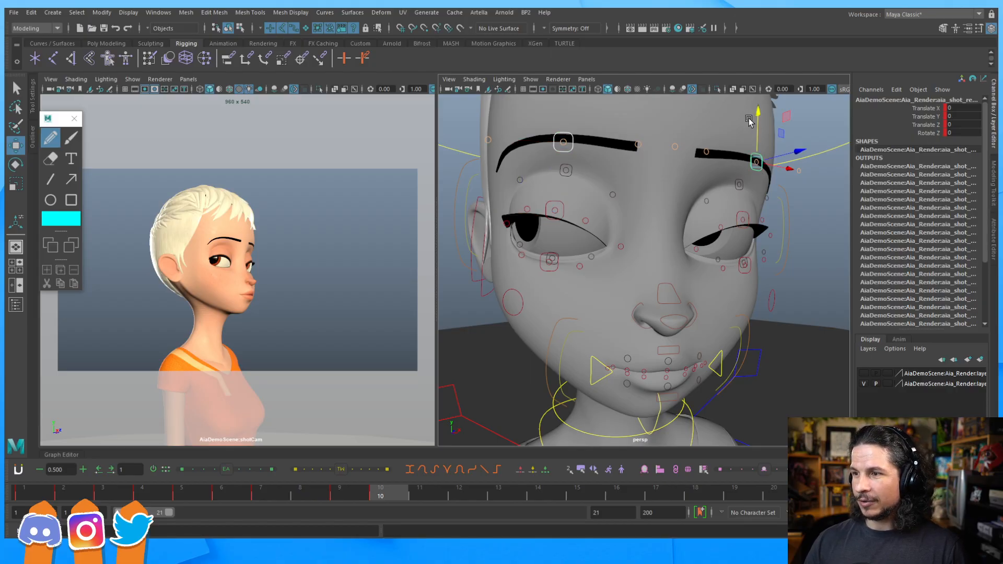
mouse_move(757, 112)
left_mouse_down()
mouse_move(759, 130)
mouse_move(763, 94)
mouse_move(752, 126)
left_mouse_up()
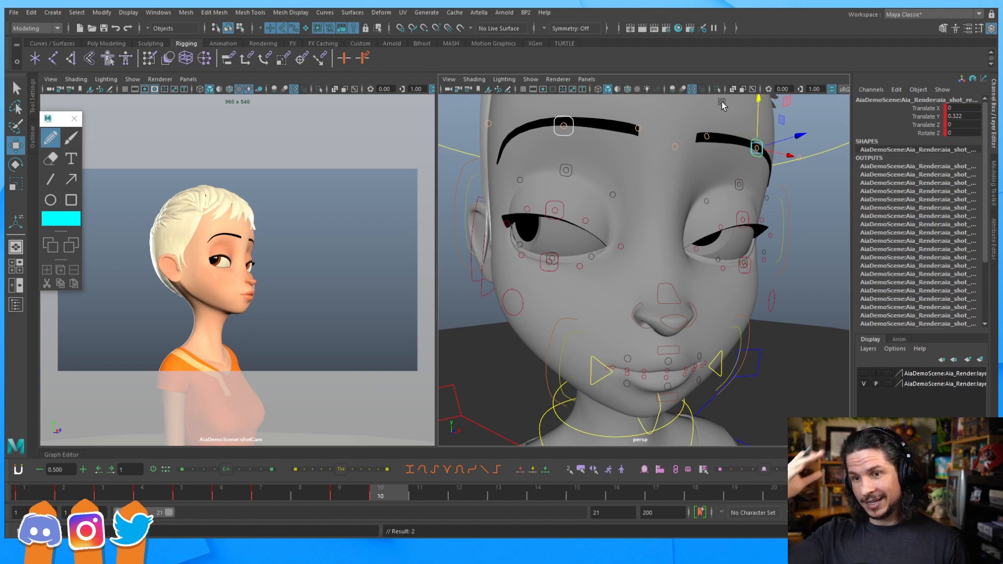
key("ctrl+z")
left_click_drag(757, 125, 760, 127)
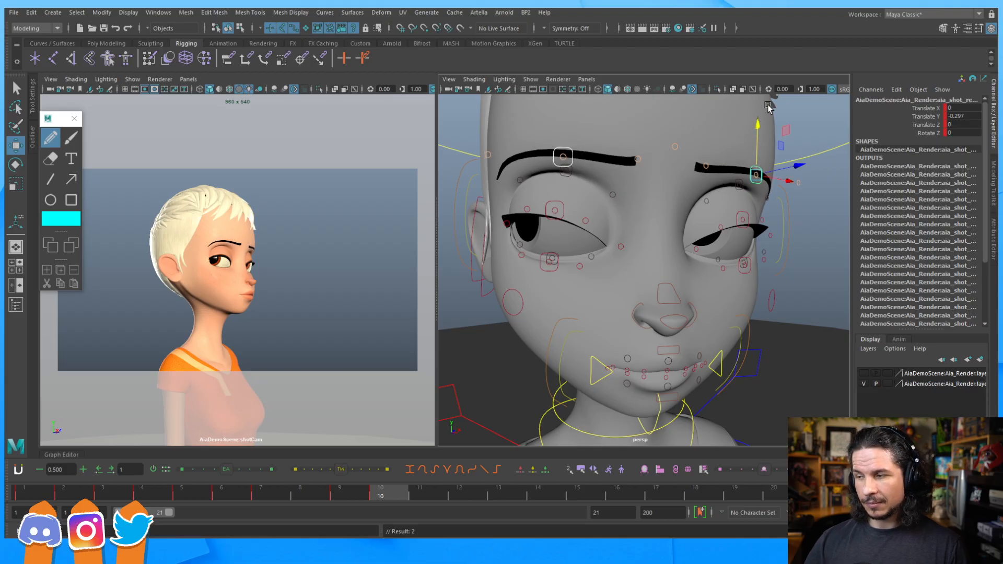
Step: Pull the character's right mouth corner into a smile at about 1.811 in Translate X and 0.903 in Translate Y
middle_click_drag(716, 252, 698, 216, "alt")
left_click_drag(627, 266, 671, 265, "alt")
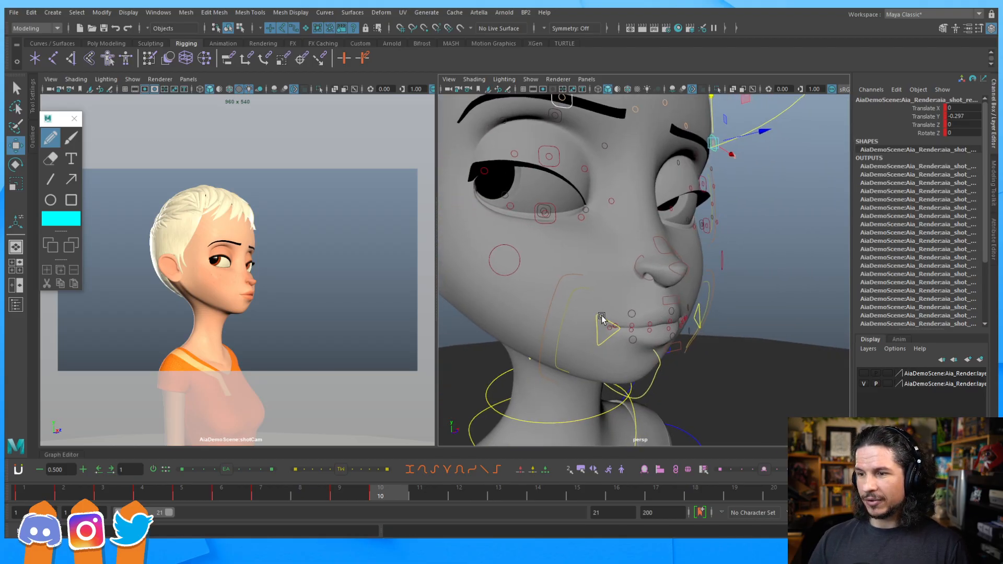
left_click(599, 316)
middle_click_drag(649, 259, 677, 259, "alt")
left_click_drag(677, 257, 598, 267, "alt")
key("shift+w")
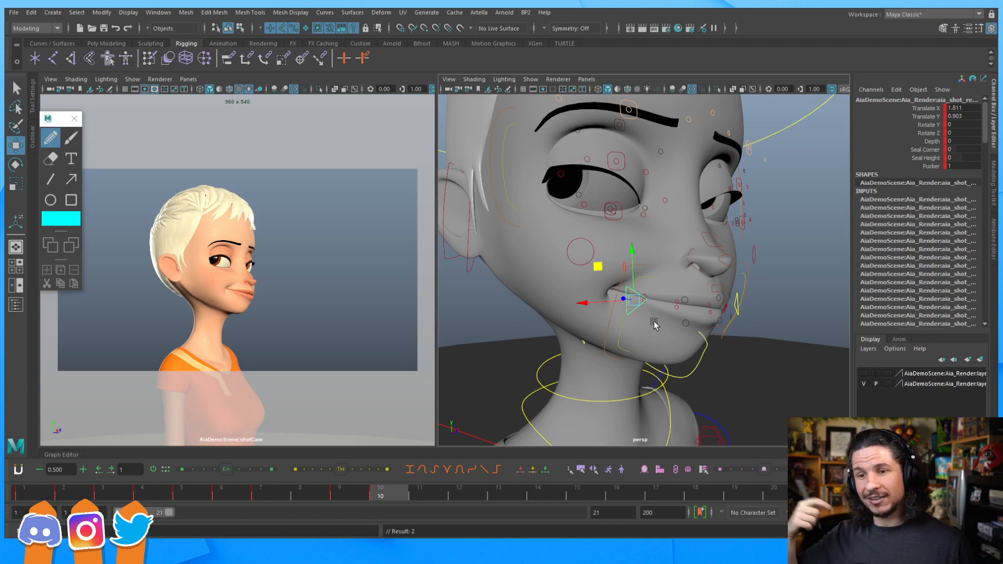
Step: Raise the character's left mouth corner to about 0.706 in Translate X and 0.777 in Translate Y
left_click_drag(722, 278, 720, 302, "alt")
left_click(727, 312)
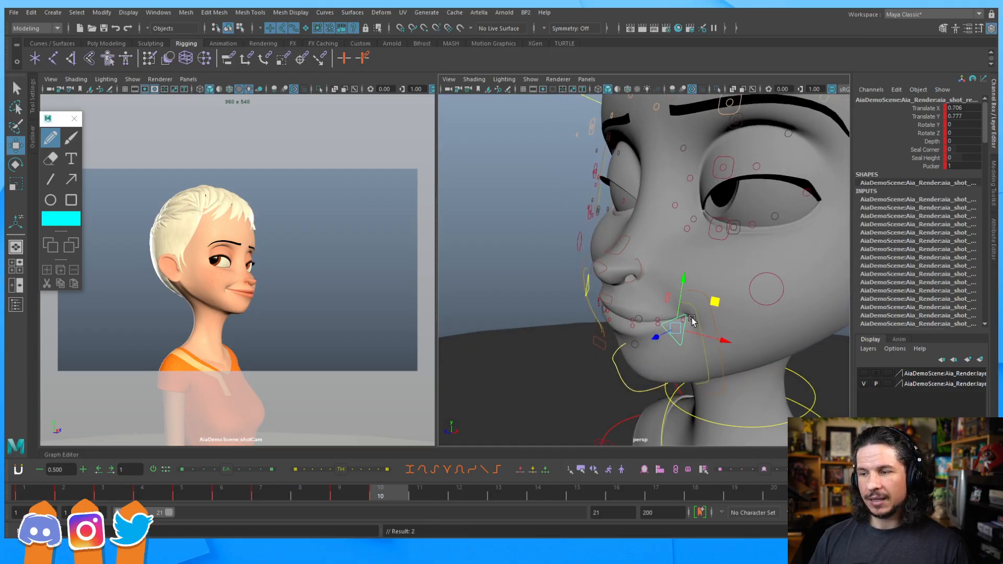
left_click_drag(732, 238, 683, 273, "alt")
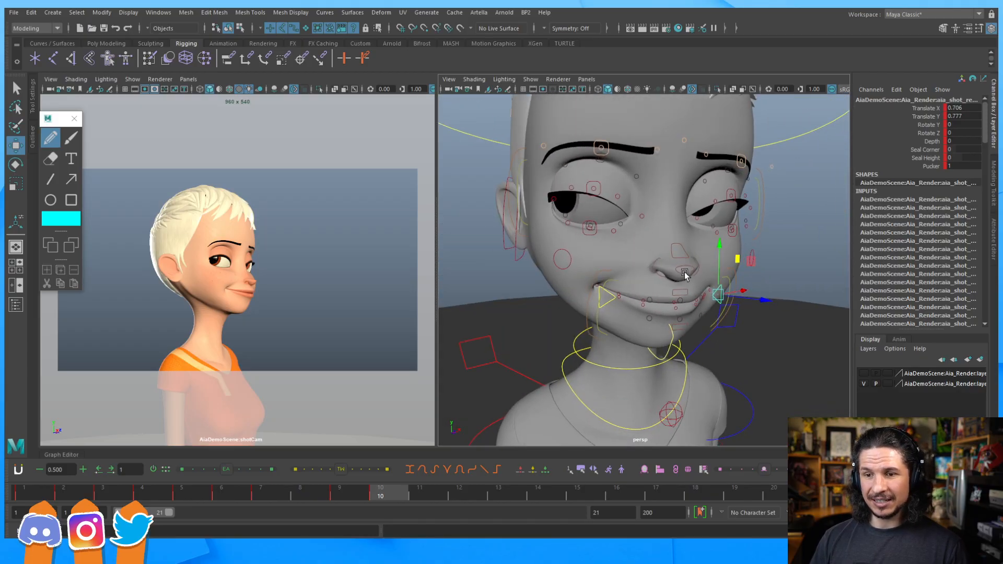
Step: Try rotating the inner mouth control about its Y axis, and undo the rotation
right_click_drag(683, 273, 713, 285, "alt")
left_click_drag(713, 286, 654, 328, "alt")
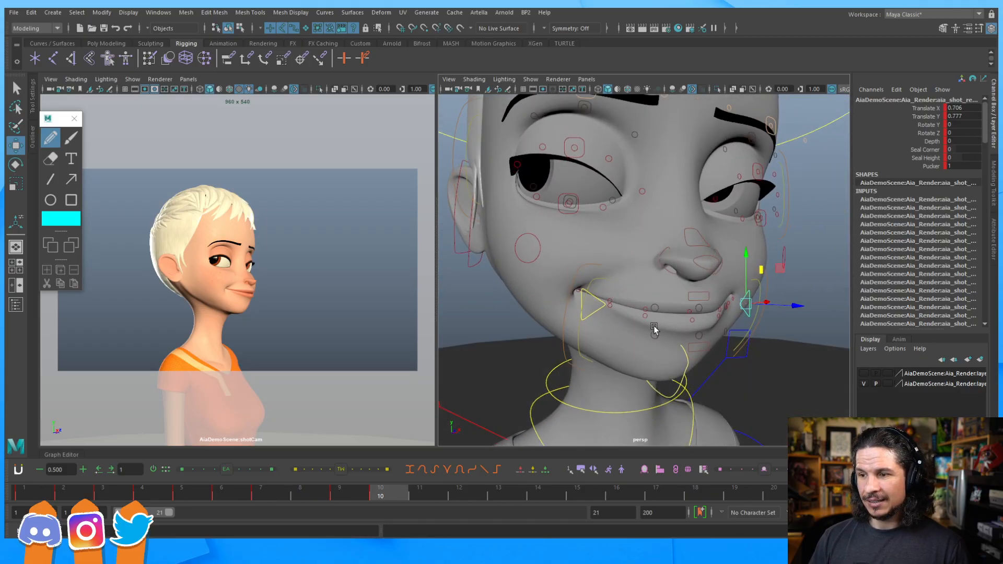
left_click(597, 276)
key("e")
left_click_drag(653, 309, 664, 333, "alt")
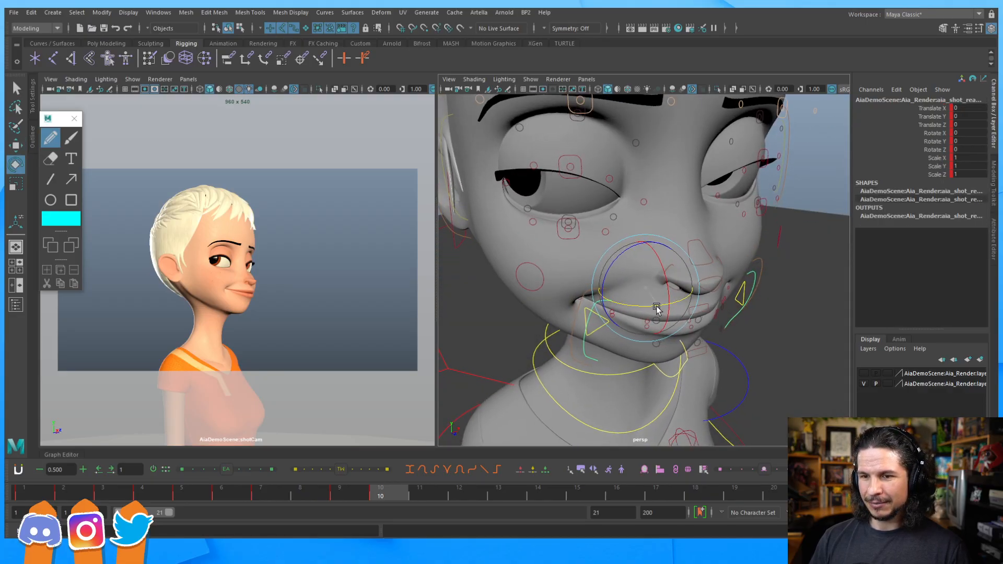
left_click_drag(657, 308, 589, 288)
key("ctrl+z")
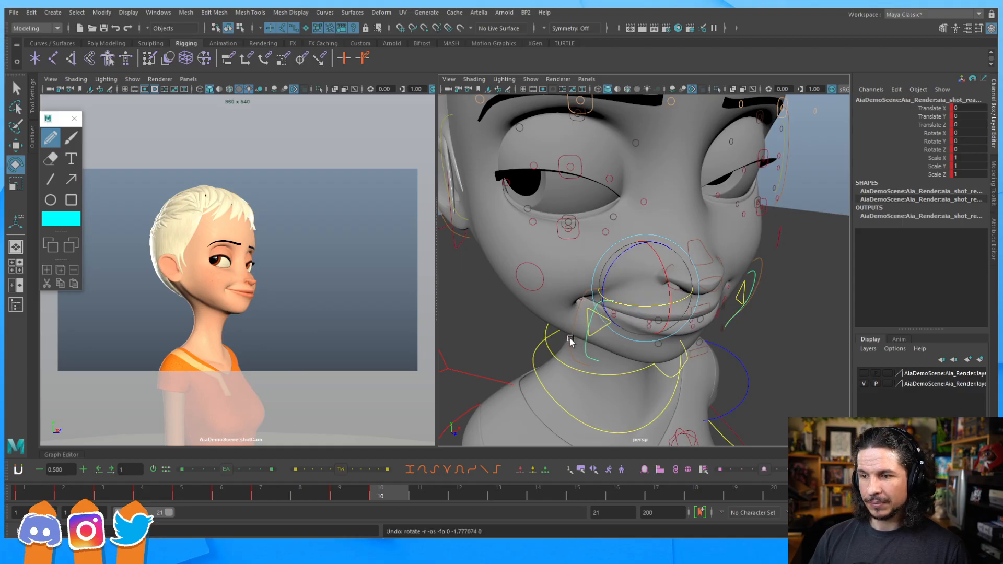
Step: Add the outer mouth control to the selection and rotate the mouth to about -7.929 in Rotate Y
left_click(652, 307)
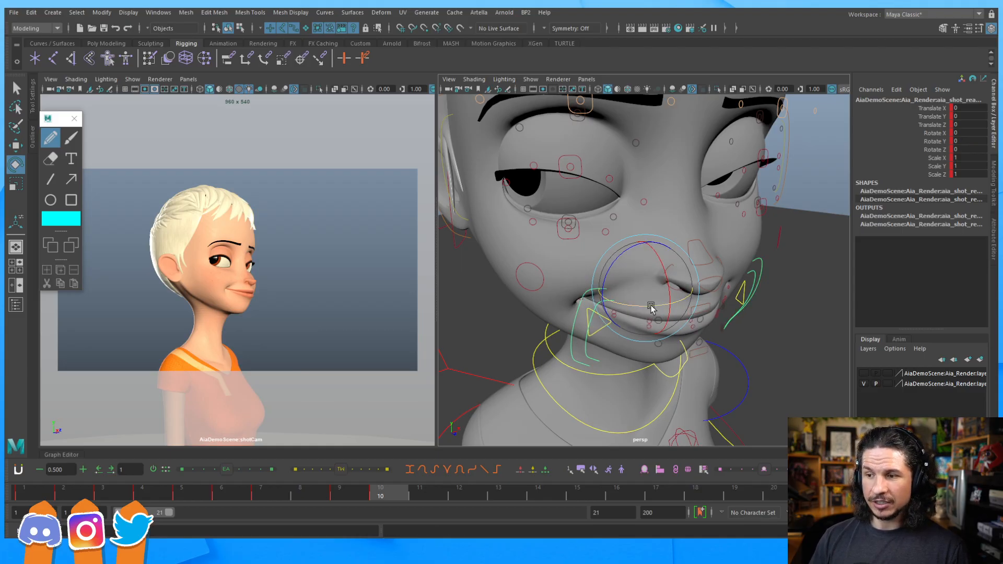
left_click_drag(649, 306, 636, 335)
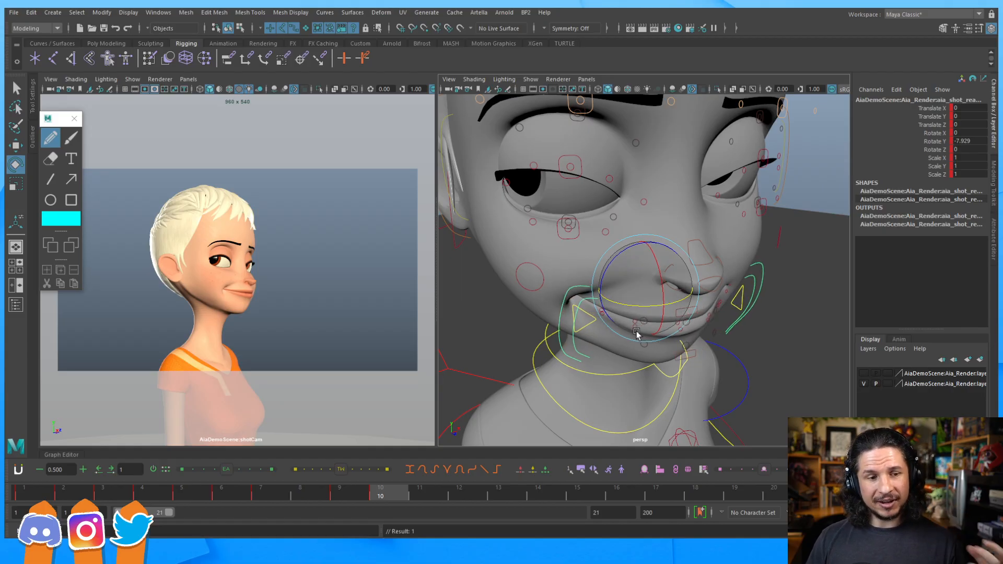
left_click_drag(662, 277, 635, 327, "alt")
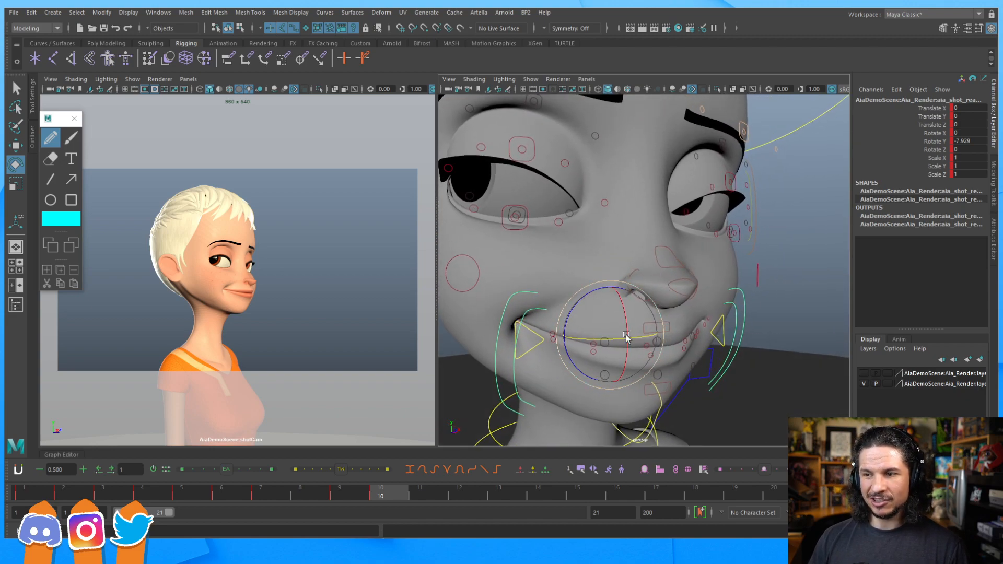
Step: Refine the right mouth corner to about 1.879 in Translate X and 1.196 in Translate Y
left_click(620, 306)
left_click(535, 334)
key("w")
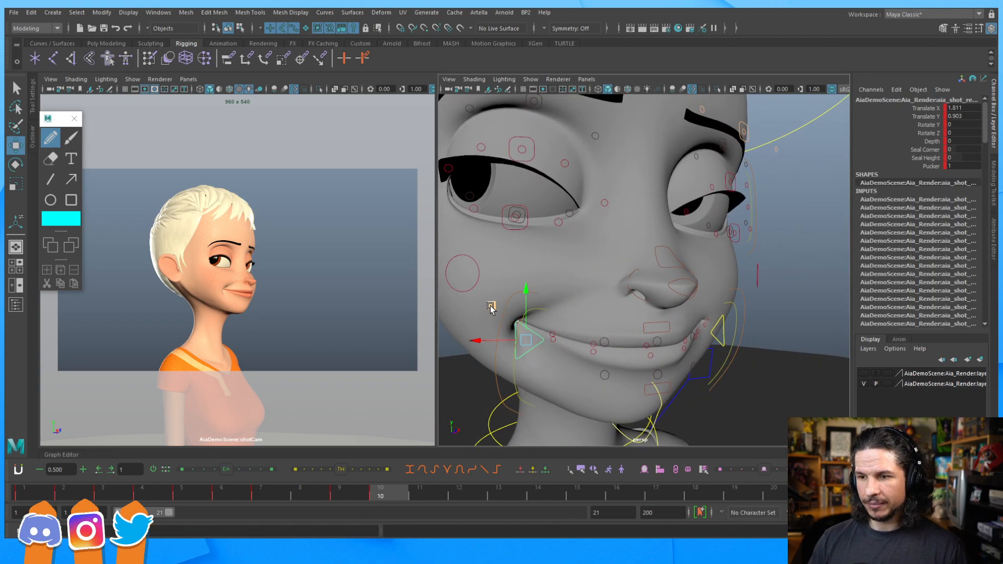
left_click_drag(489, 302, 516, 299)
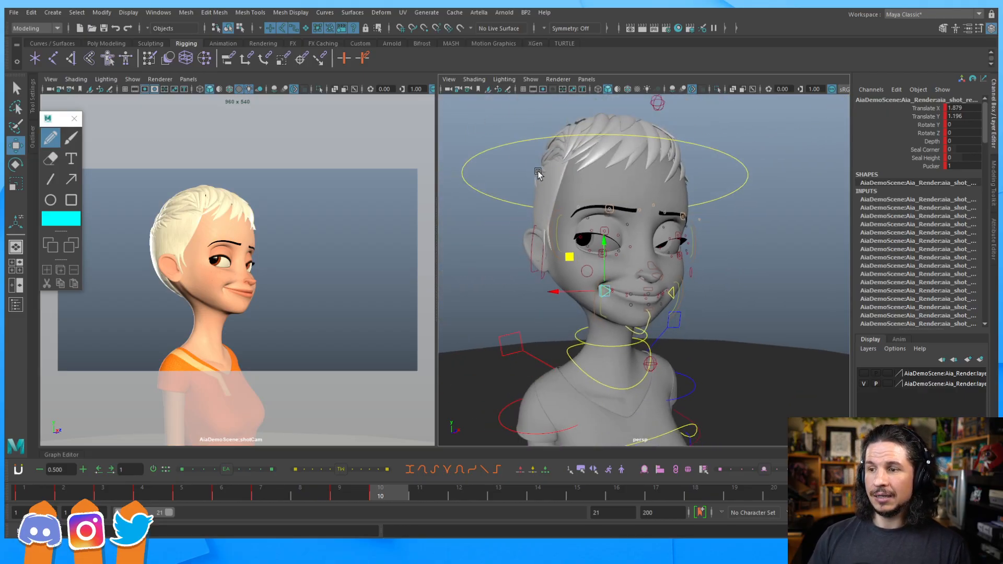
Step: Select all of the character's rig controls and key the smiling pose on frame 11
scroll(760, 135, "down", 5)
left_click_drag(762, 116, 493, 304)
scroll(782, 144, "down", 5)
left_click_drag(782, 144, 404, 465)
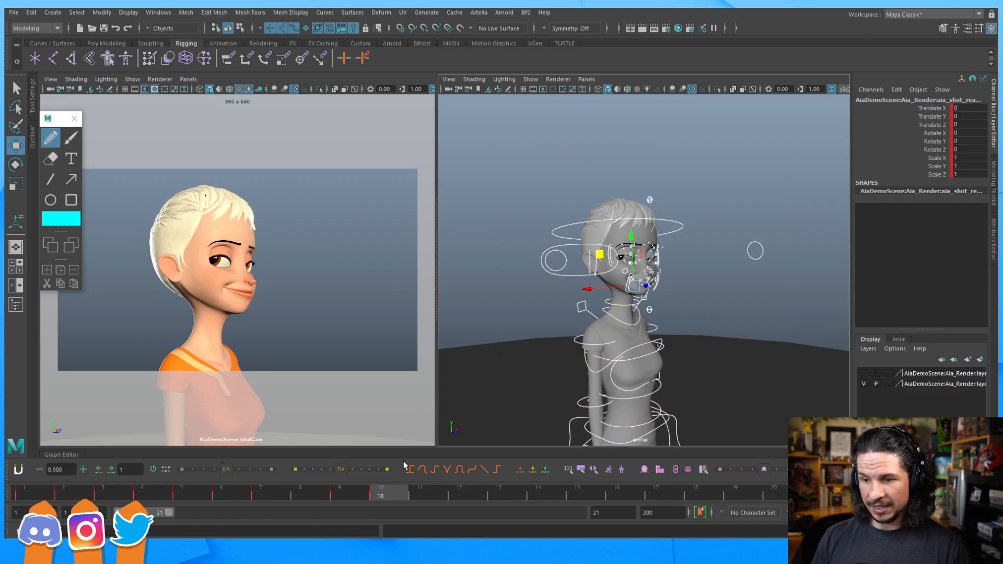
left_click(424, 495)
key("s")
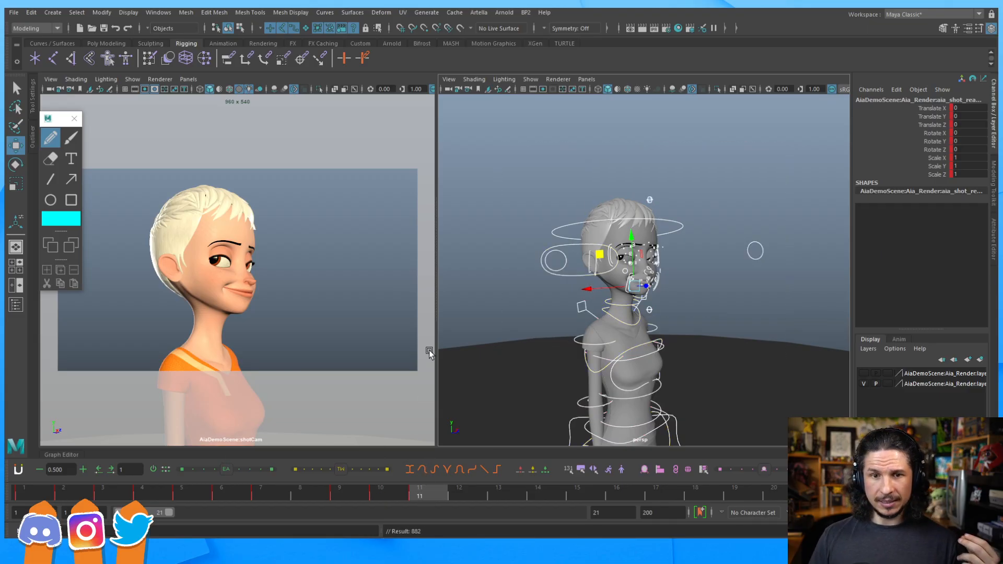
Step: Raise the inner and outer corner controls of the right eye to about 0.138 in Translate Y
right_click_drag(575, 253, 705, 255, "alt")
middle_click_drag(680, 204, 772, 252, "alt")
left_click_drag(685, 280, 635, 286, "alt")
right_click_drag(636, 286, 685, 293, "alt")
middle_click_drag(685, 293, 622, 329, "alt")
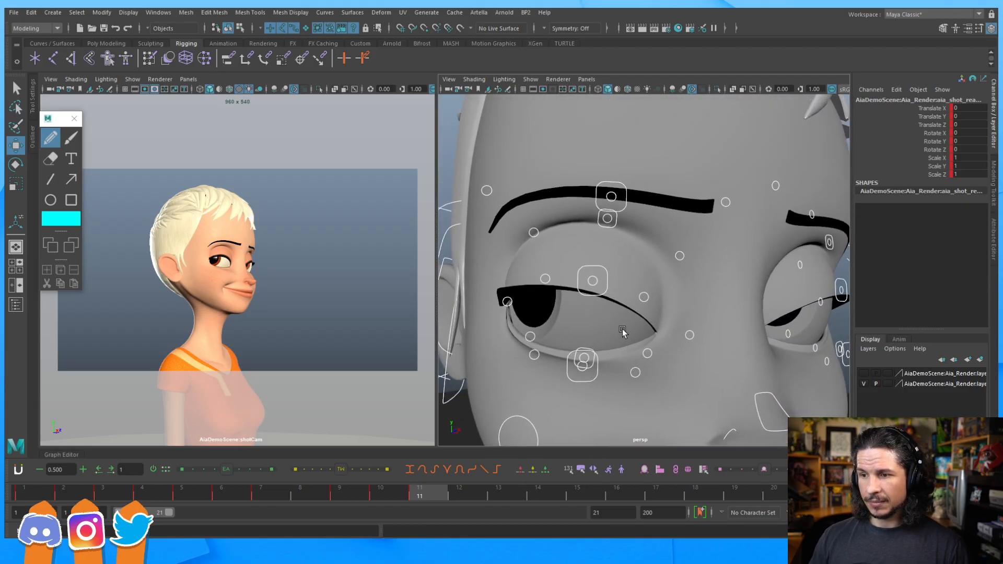
left_click_drag(622, 329, 639, 312, "alt")
left_click(700, 330)
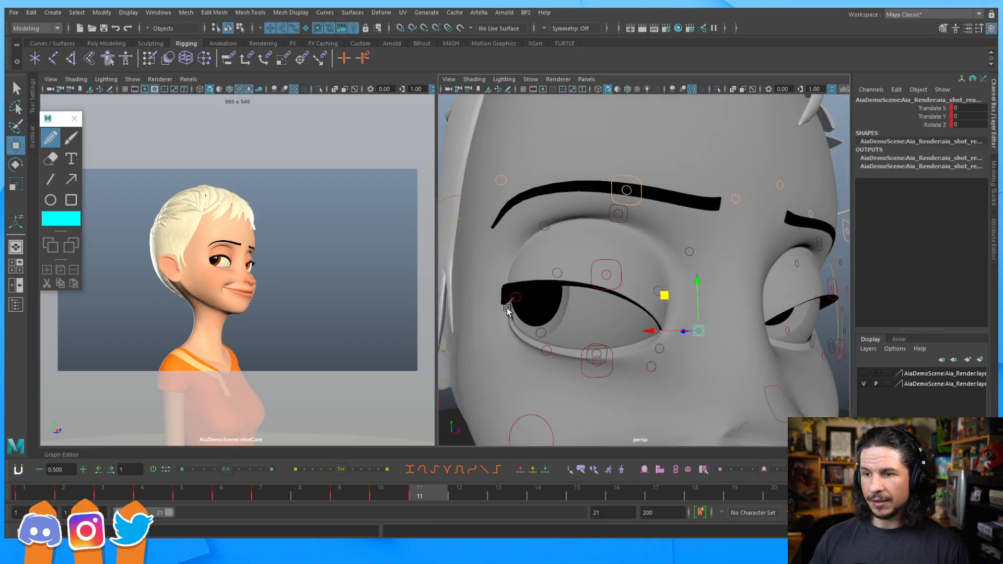
left_click(516, 296, "shift")
mouse_move(699, 282)
left_mouse_down()
mouse_move(701, 268)
mouse_move(687, 279)
left_mouse_up()
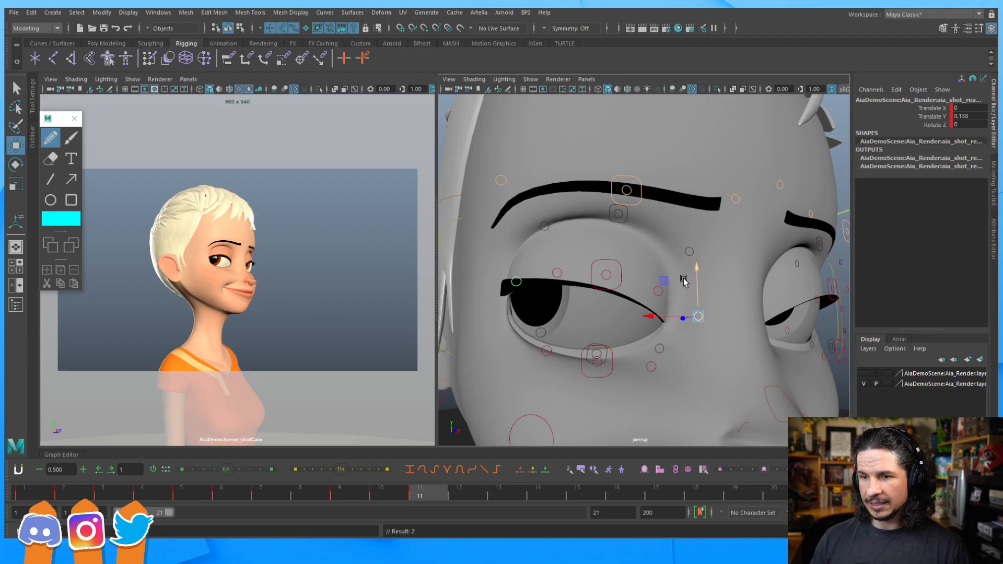
Step: Raise the right eye's inner corner control further, to about 0.286 in Translate Y
left_click(659, 294)
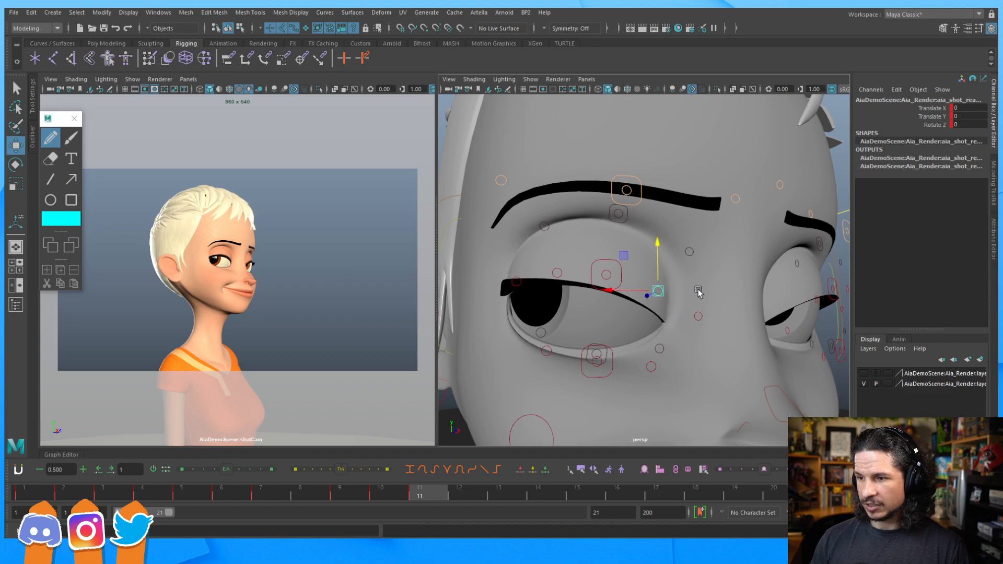
left_click(697, 314)
left_click_drag(697, 273, 699, 260)
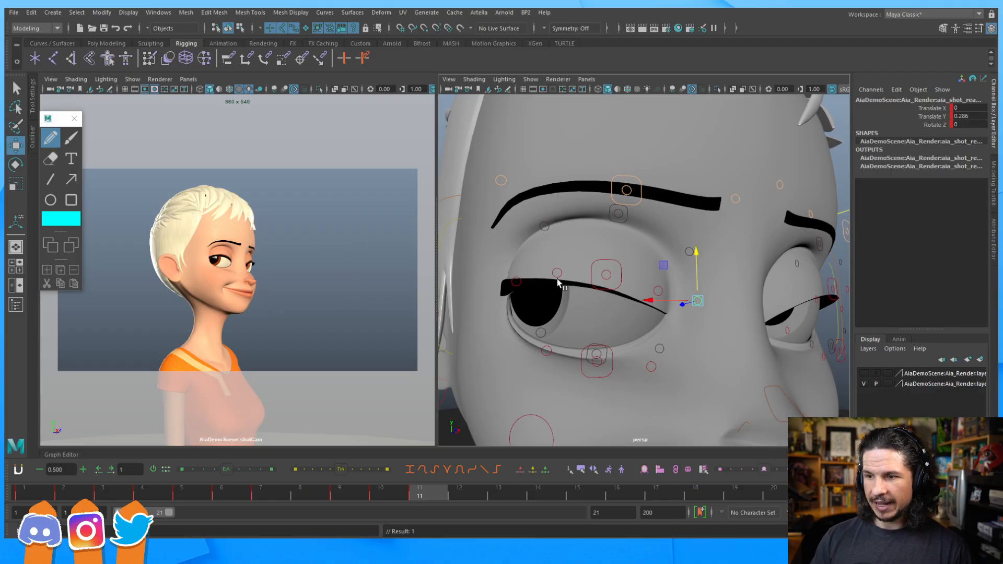
Step: Raise the right eye's upper outer corner control to about 0.235 and lower the main upper eyelid control to about 0.187 in Translate Y
left_click(517, 280)
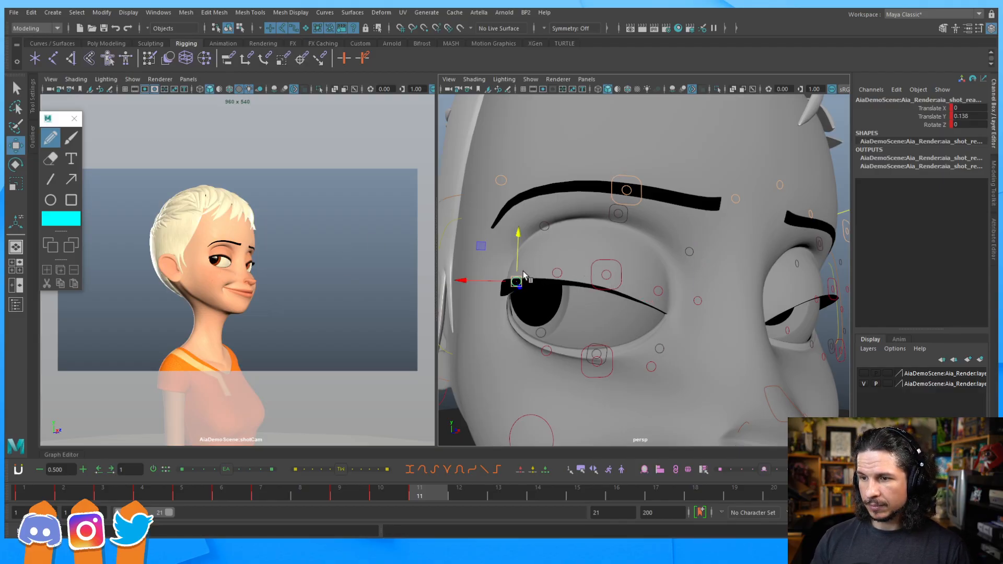
left_click_drag(519, 234, 520, 224)
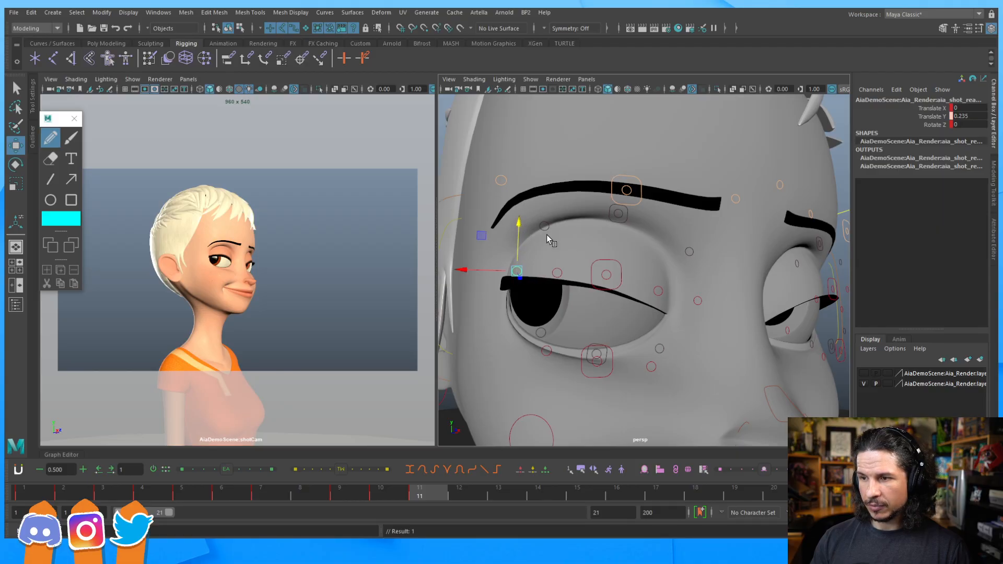
left_click(618, 263)
key("e")
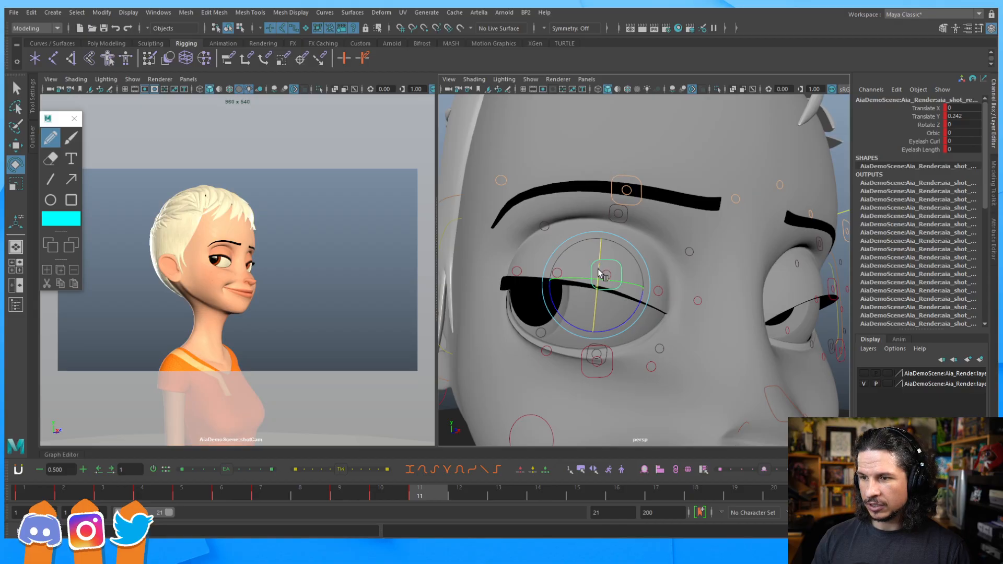
key("ctrl+z")
key("w")
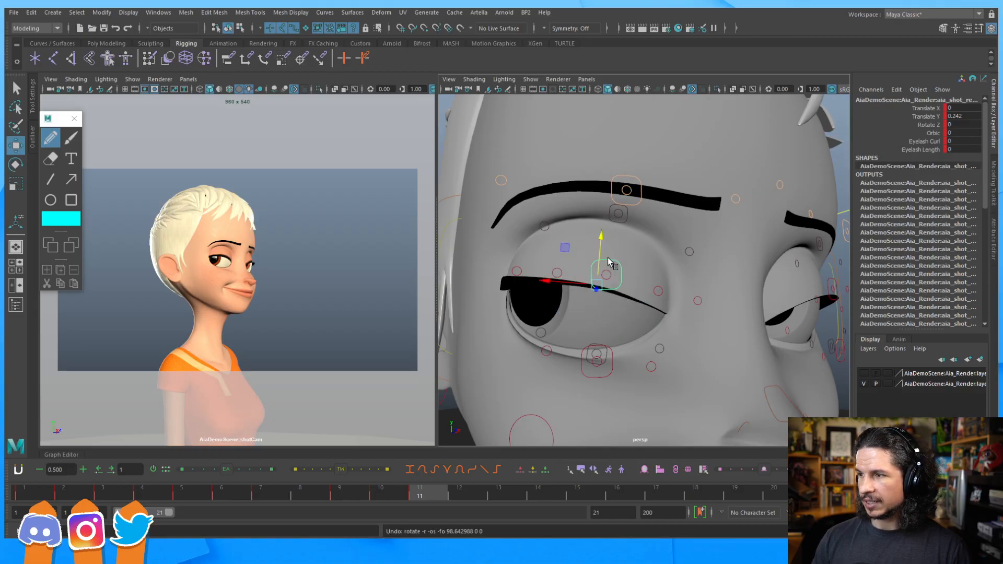
left_click_drag(601, 236, 599, 235)
Step: Raise the left eye's upper inner corner control to about 0.221 in Translate Y
left_click_drag(737, 272, 609, 217, "alt")
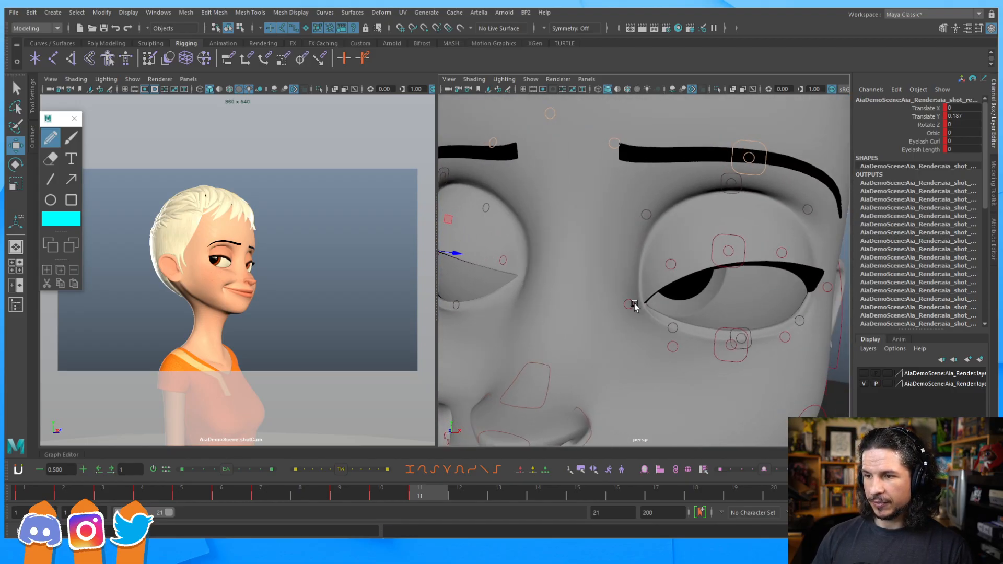
left_click(742, 267)
left_click_drag(742, 268, 689, 289, "alt")
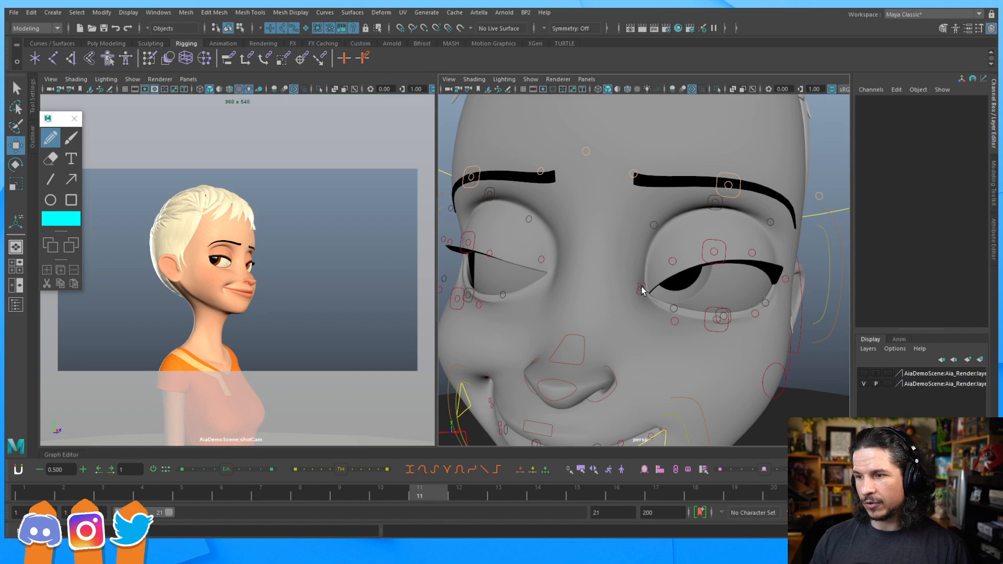
left_click(641, 289)
left_click_drag(647, 246, 648, 219)
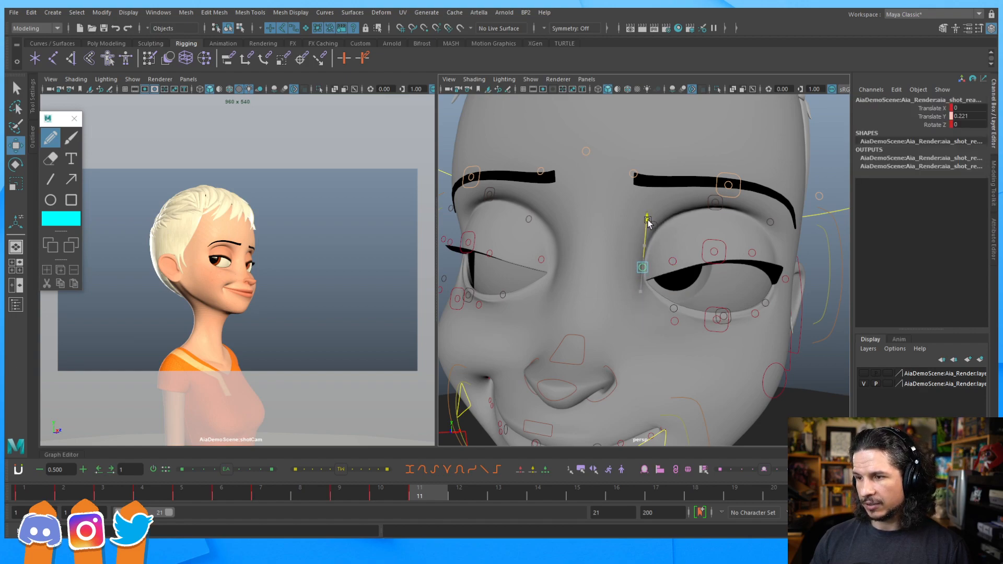
Step: Move the left upper eyelid's inner control to about -0.098 in X and 0.239 in Y, and compare frames 10 and 11
left_click(674, 272)
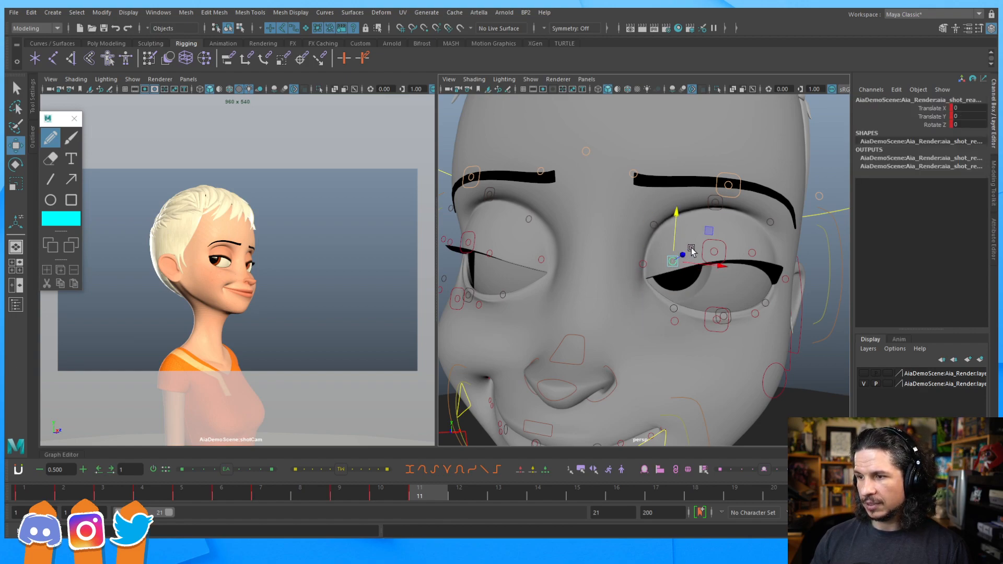
mouse_move(695, 225)
left_mouse_down()
mouse_move(707, 220)
mouse_move(706, 228)
left_mouse_up()
left_click_drag(242, 272, 250, 268)
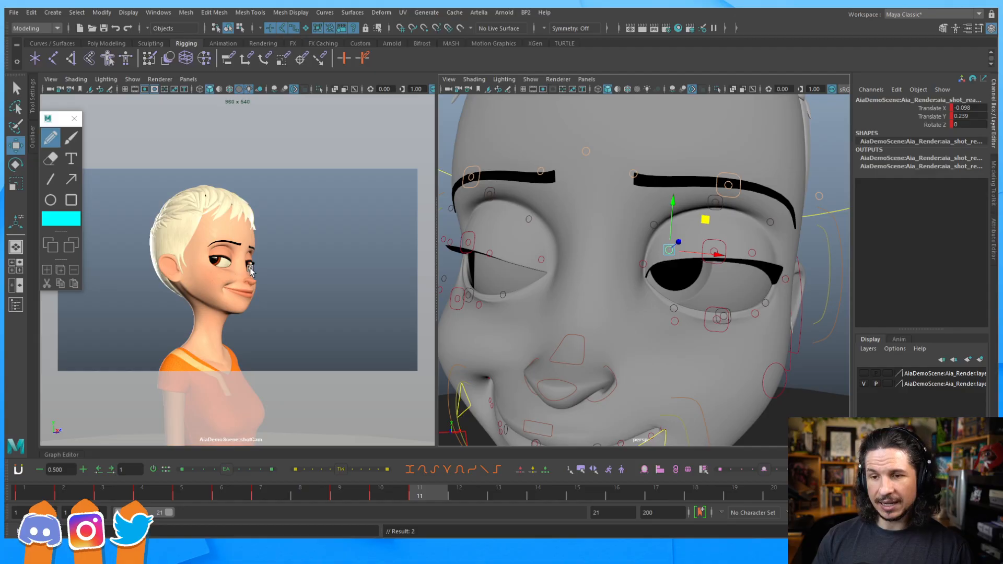
key("alt+comma")
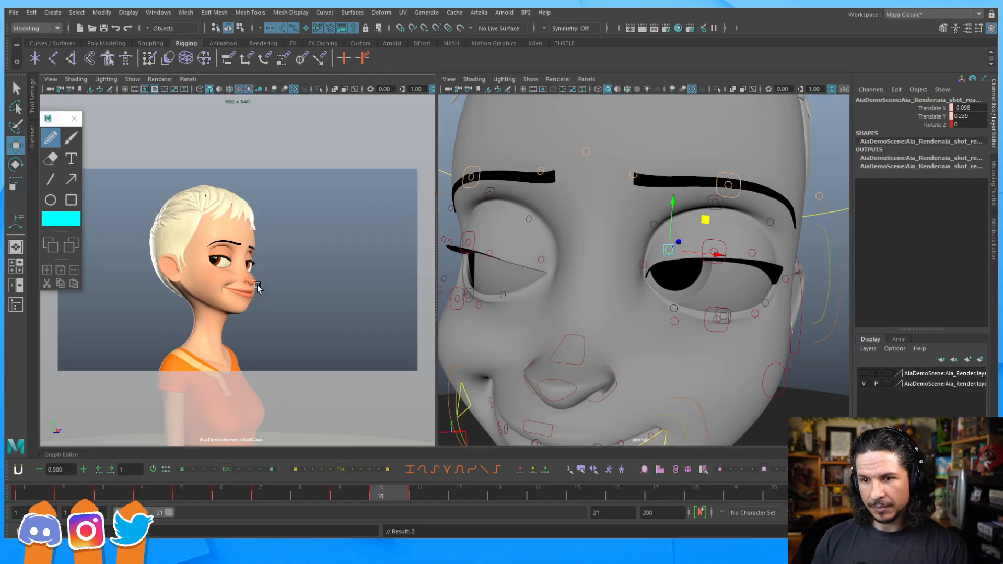
key("alt+period")
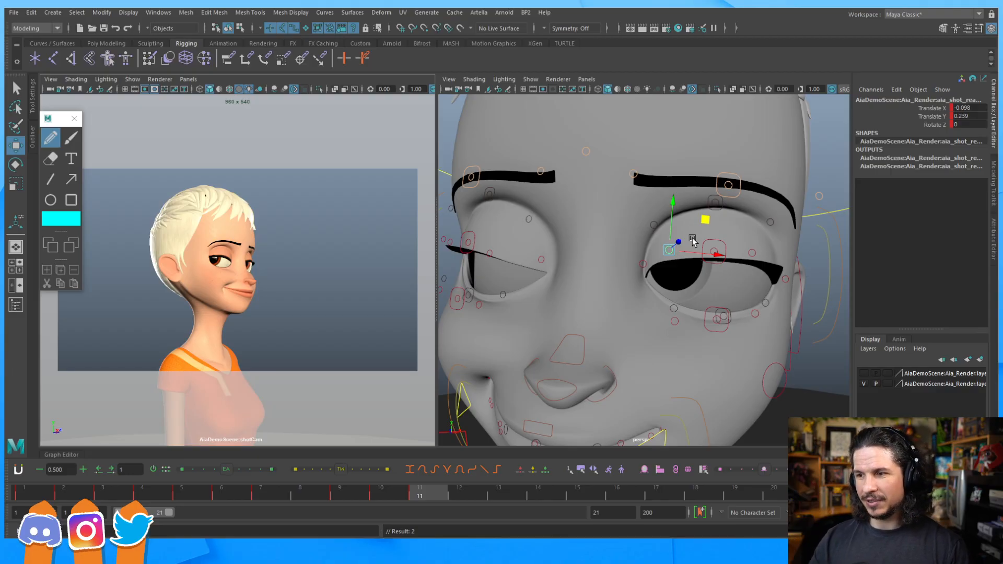
Step: Rotate the left main upper eyelid control to about -5.765 in Z and move it to about -0.006 in X and 0.18 in Y
left_click(718, 248)
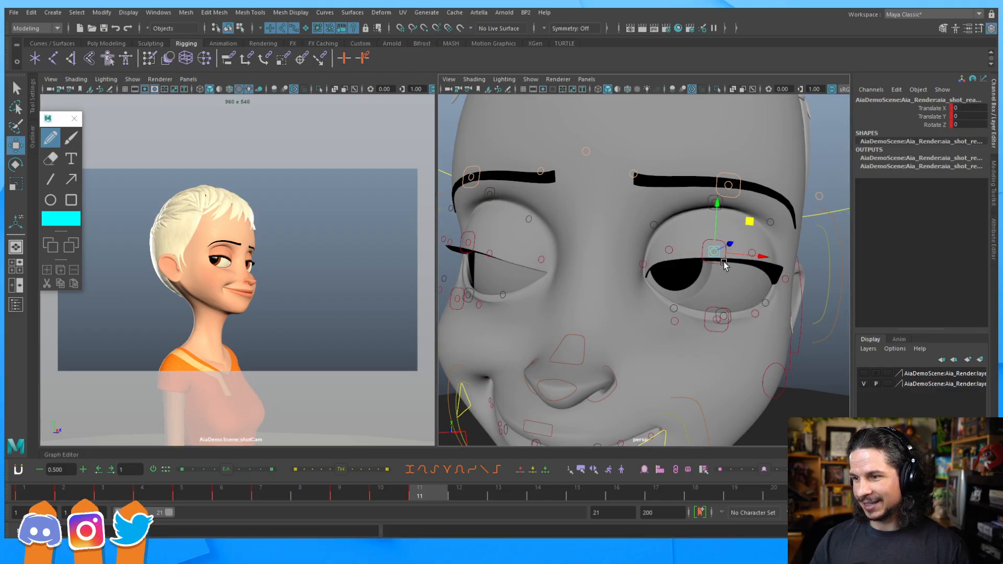
key("e")
left_click(729, 276)
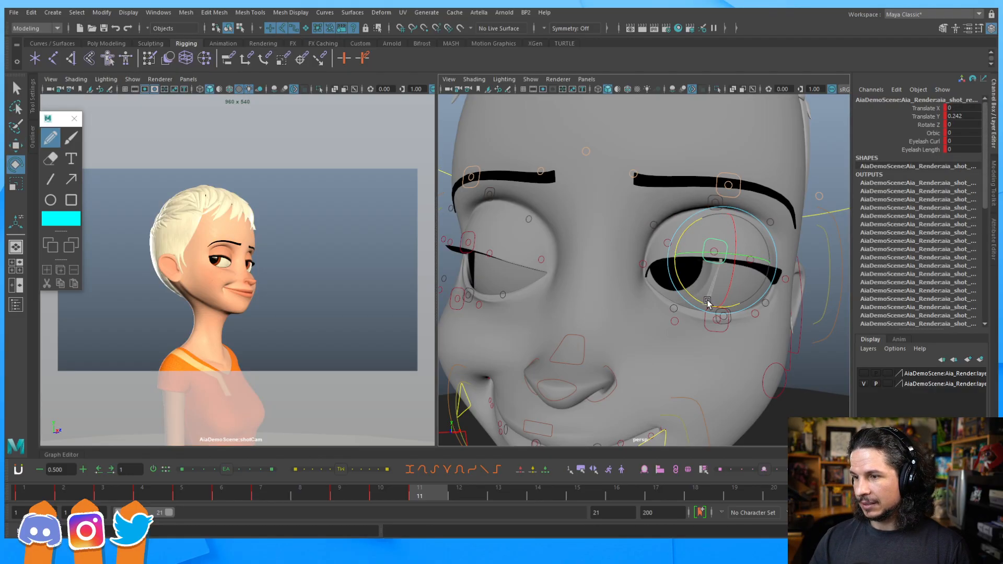
left_click_drag(708, 302, 722, 281)
key("w")
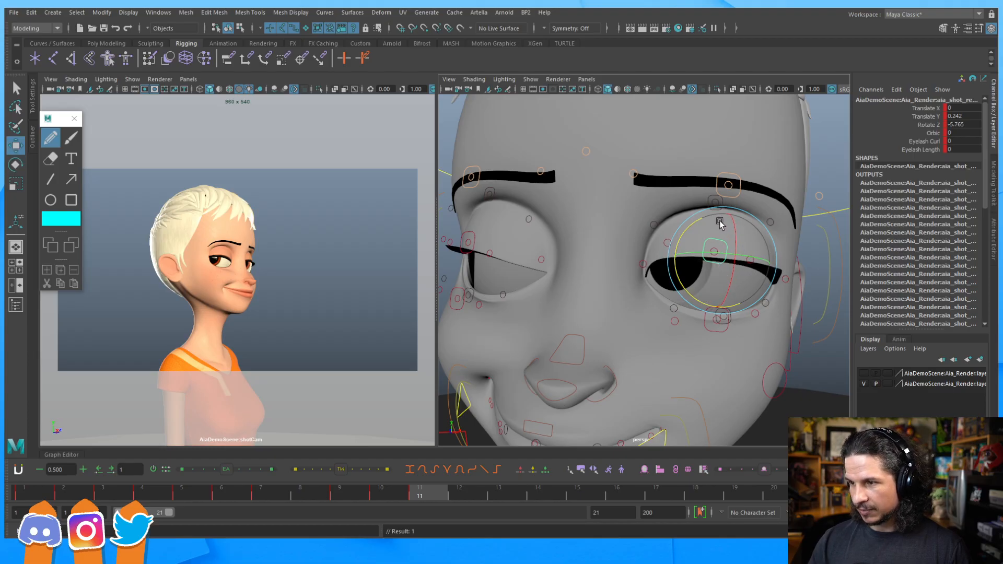
left_click_drag(724, 220, 685, 290)
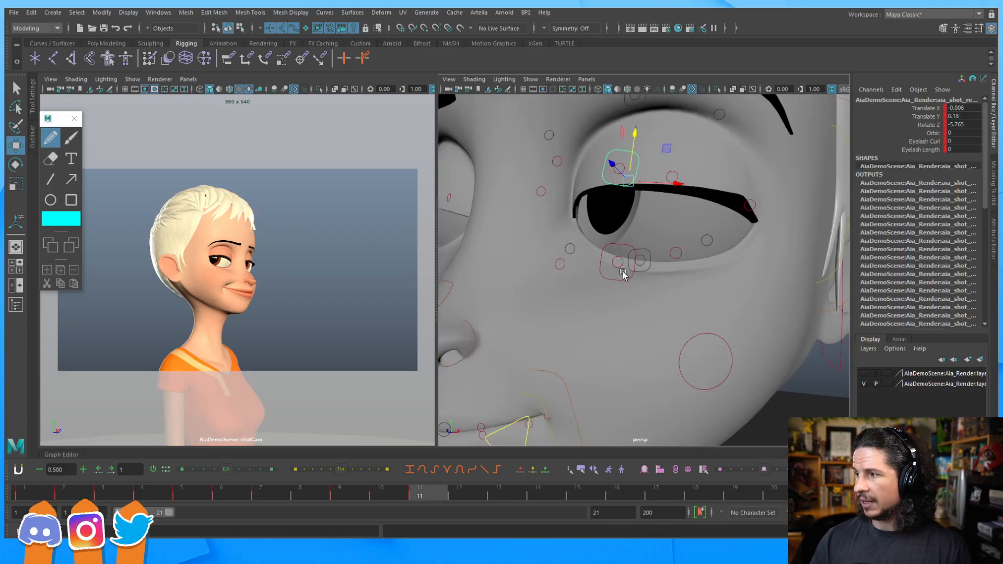
Step: Rotate the left main lower eyelid control to about 5.17 in Z and raise it to about -0.404 in Y, with X about -0.009
left_click(622, 273)
key("e")
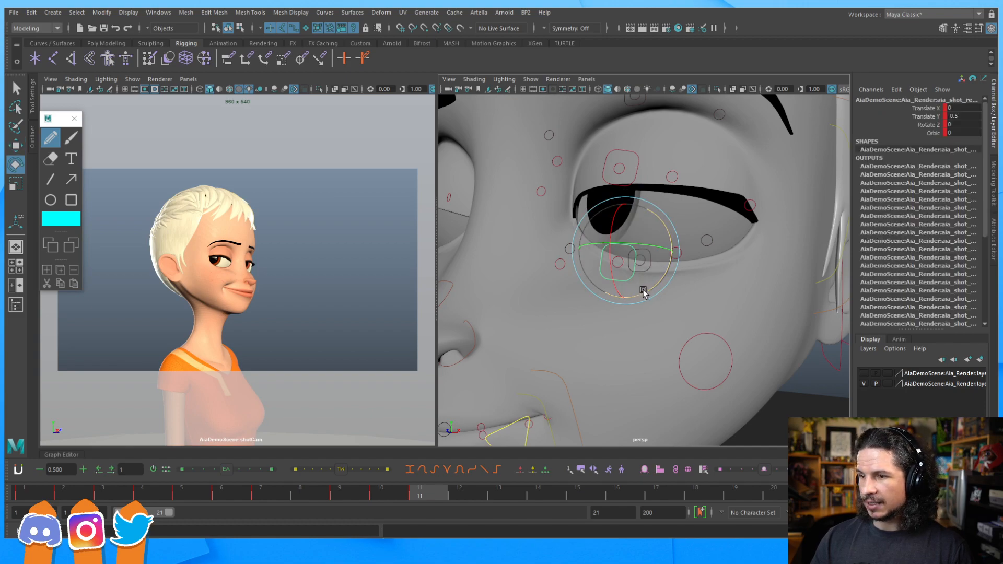
left_click_drag(652, 290, 632, 222)
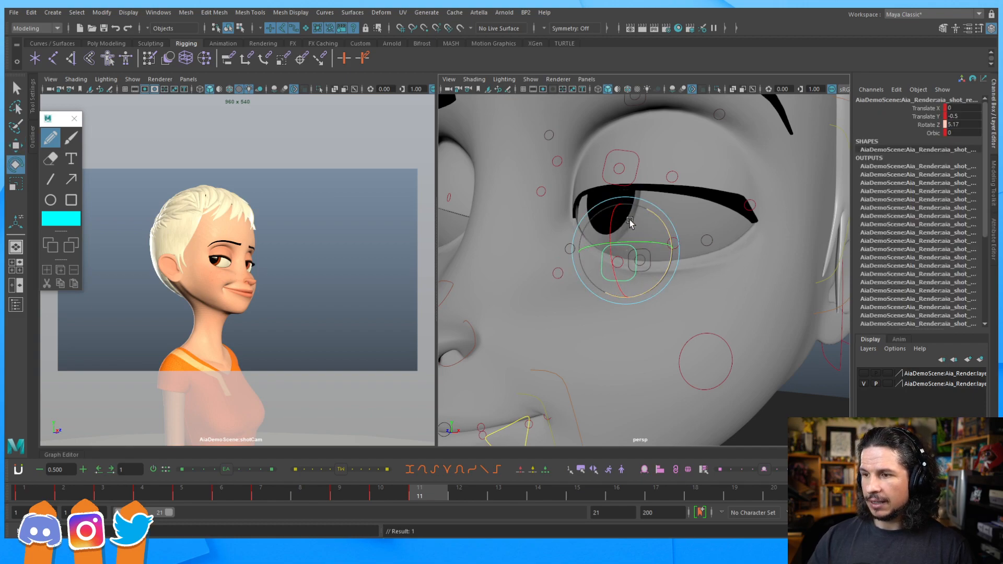
key("w")
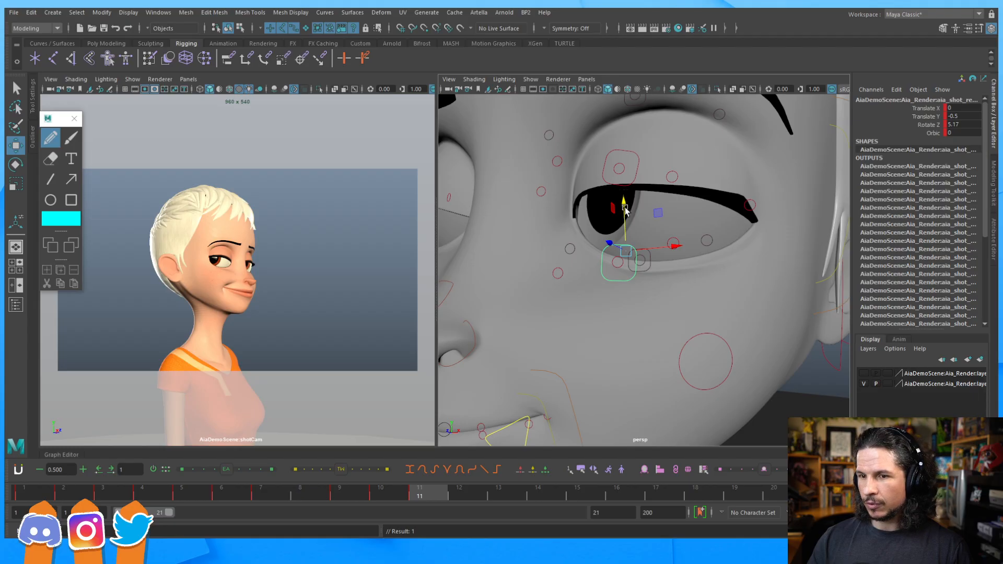
left_click_drag(626, 209, 628, 208)
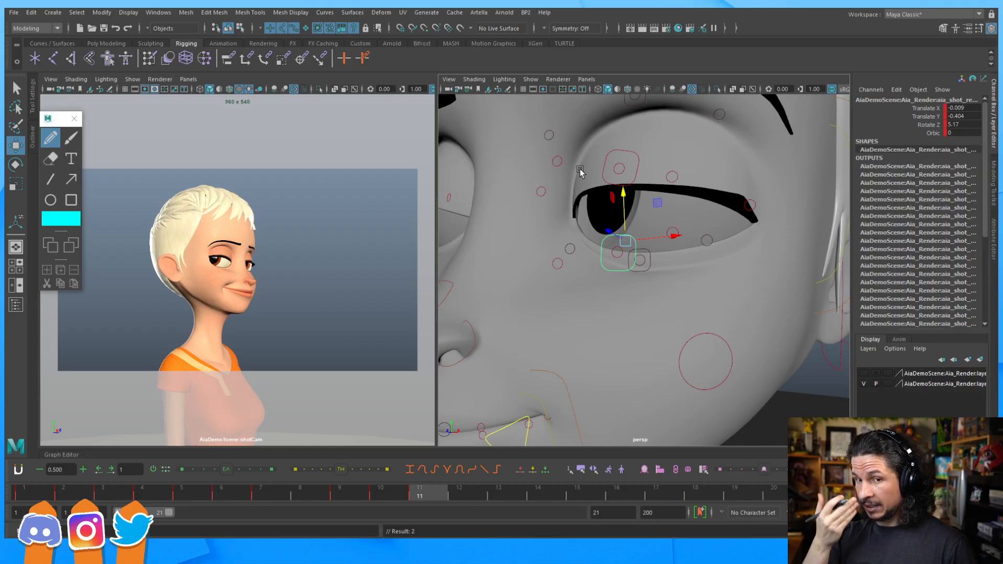
Step: Rotate the right main lower eyelid control to about -0.794 in Rotate Z
left_click_drag(594, 275, 708, 269, "alt")
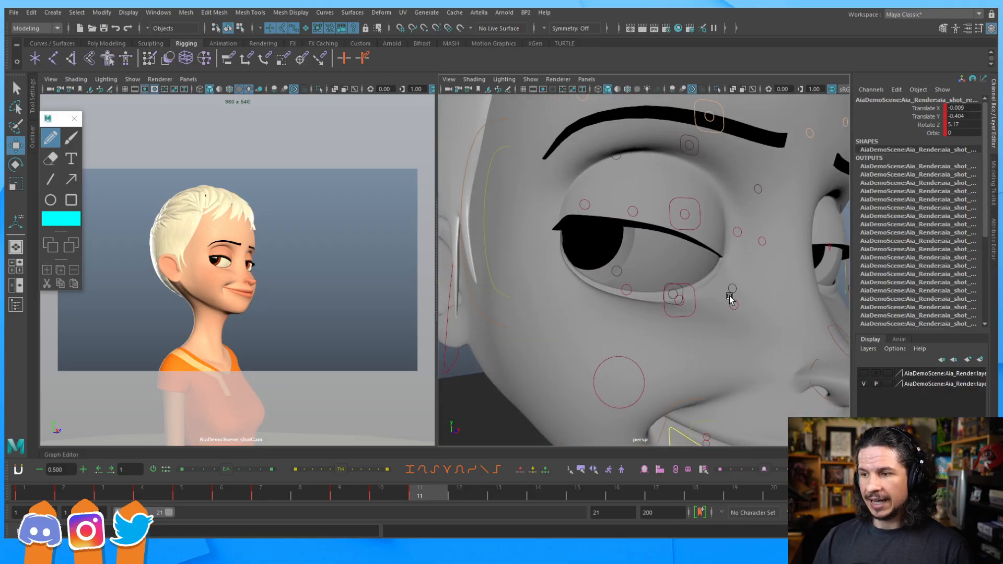
left_click(686, 313)
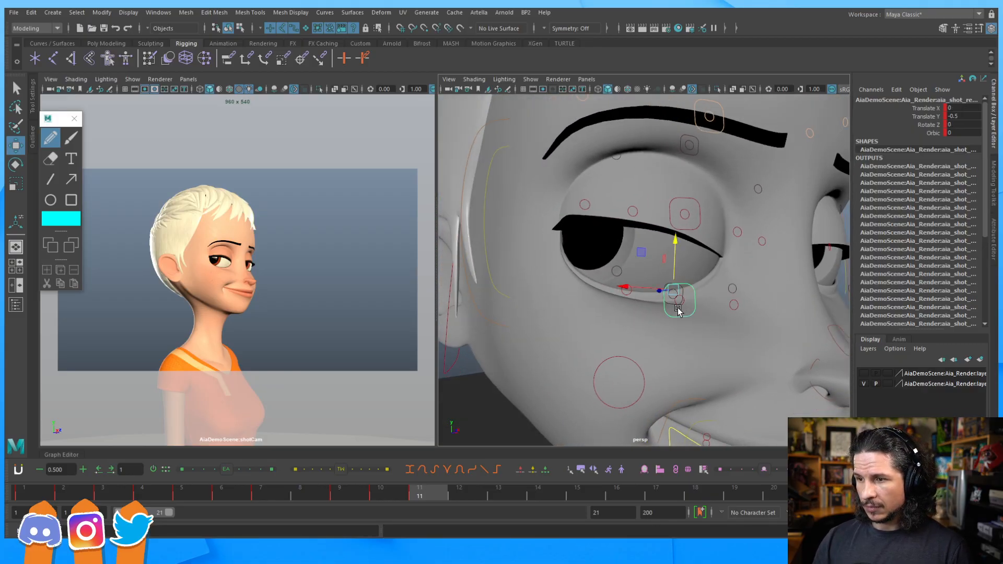
key("e")
left_click_drag(656, 337, 657, 337)
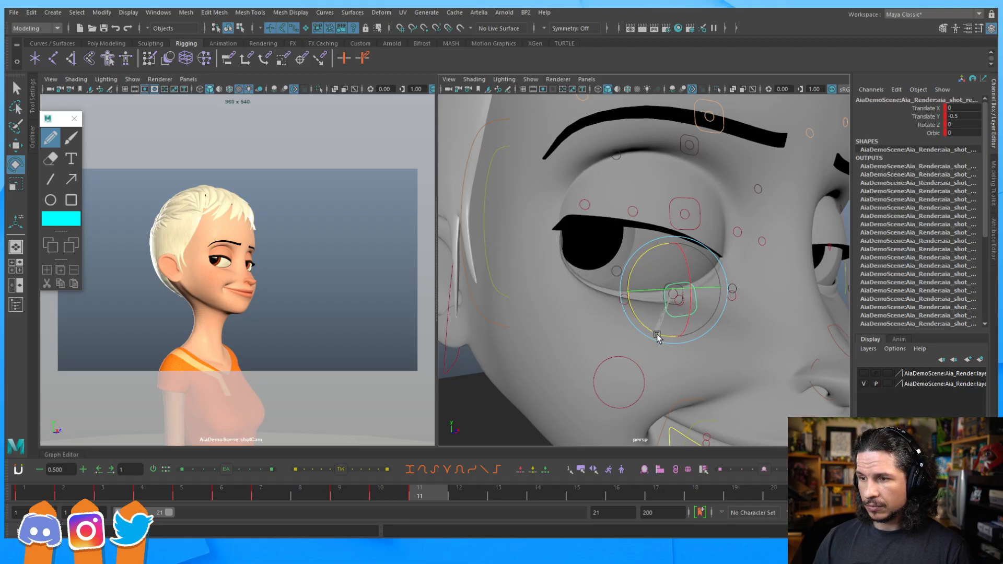
left_click_drag(656, 335, 652, 330)
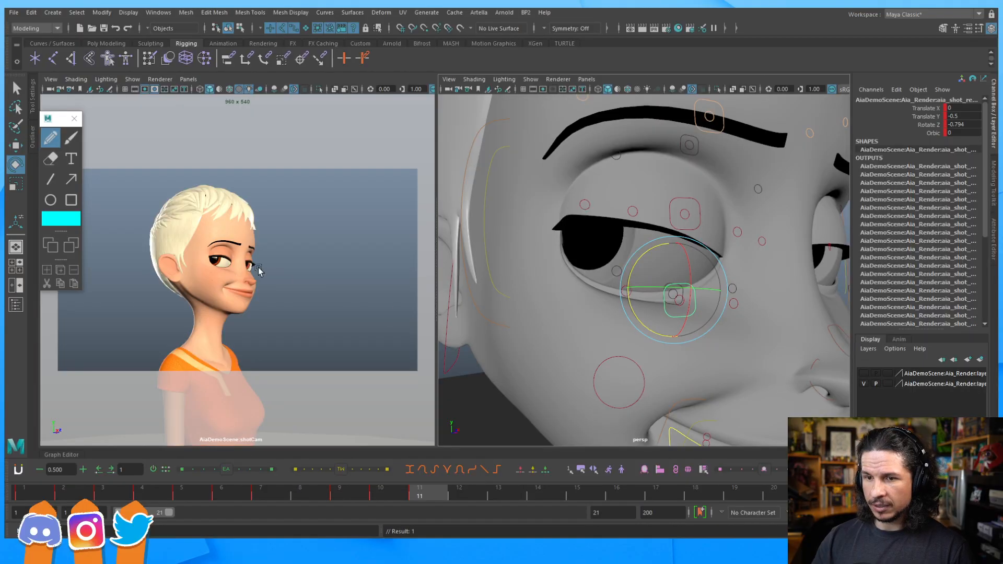
key("w")
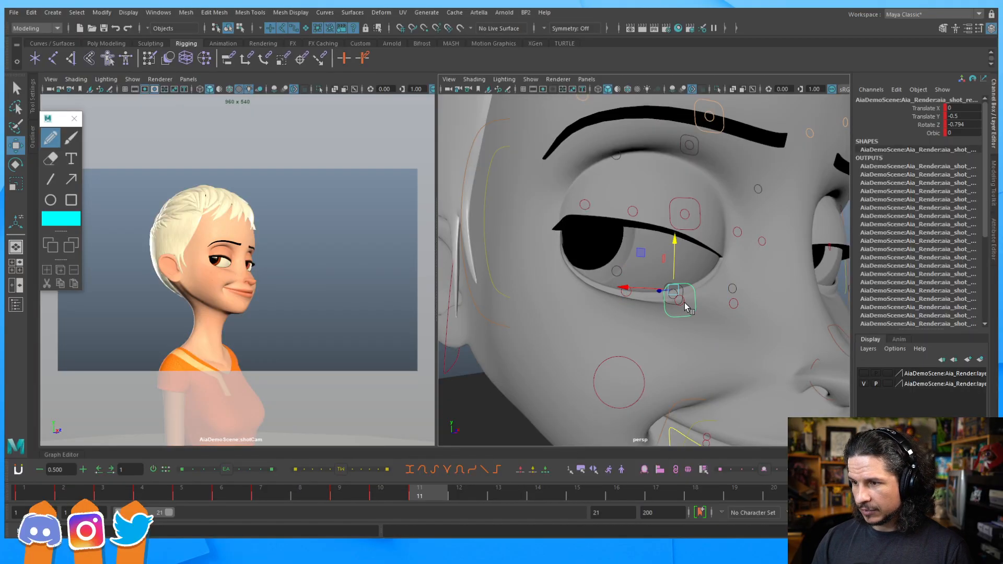
Step: Raise the right lower eyelid's inner corner control to about 0.118 in Translate Y and compare the eye shapes on frames 10 and 11
left_click(734, 304)
left_click_drag(731, 252, 732, 246)
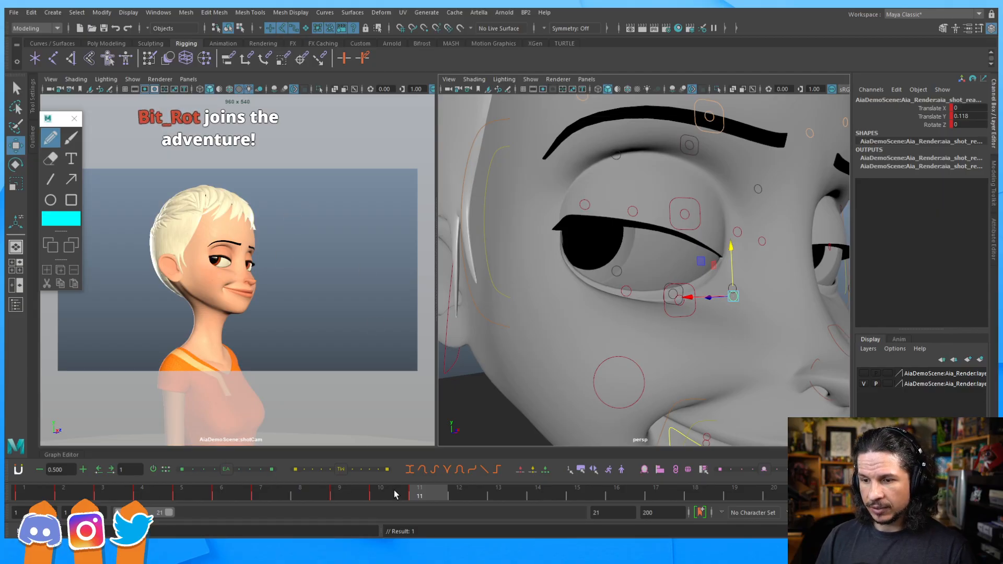
key("comma")
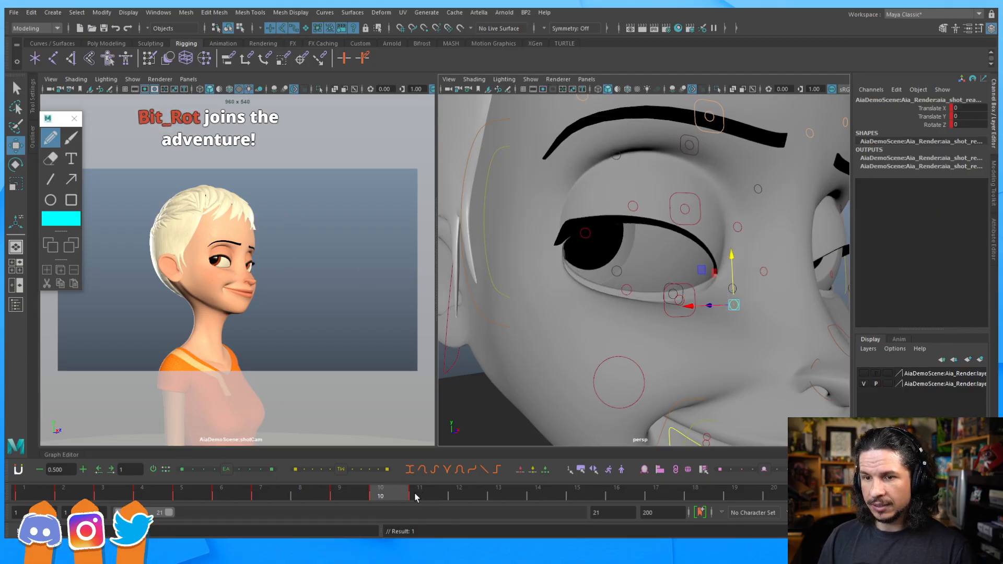
key("period")
key("comma")
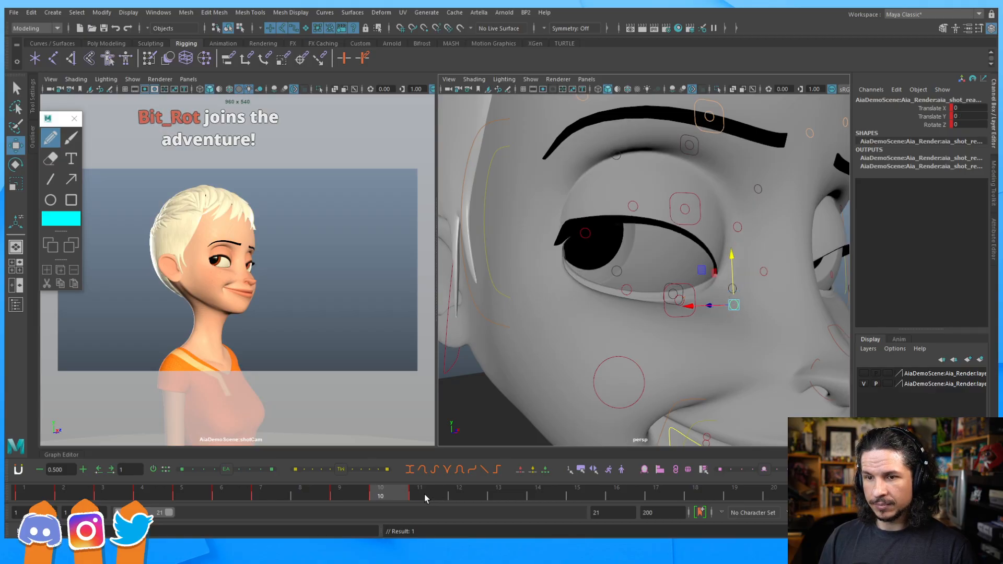
key("period")
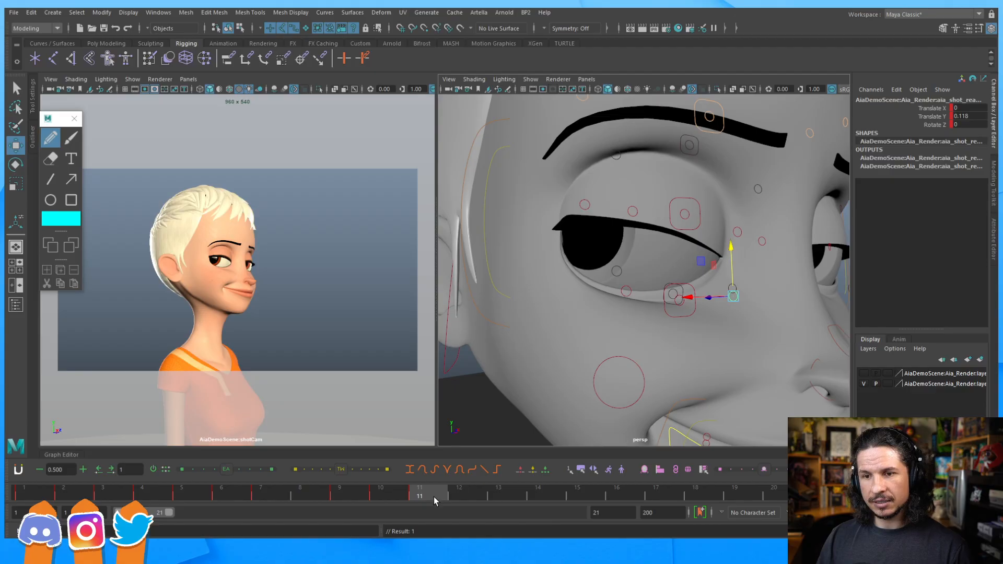
key("comma")
key("period")
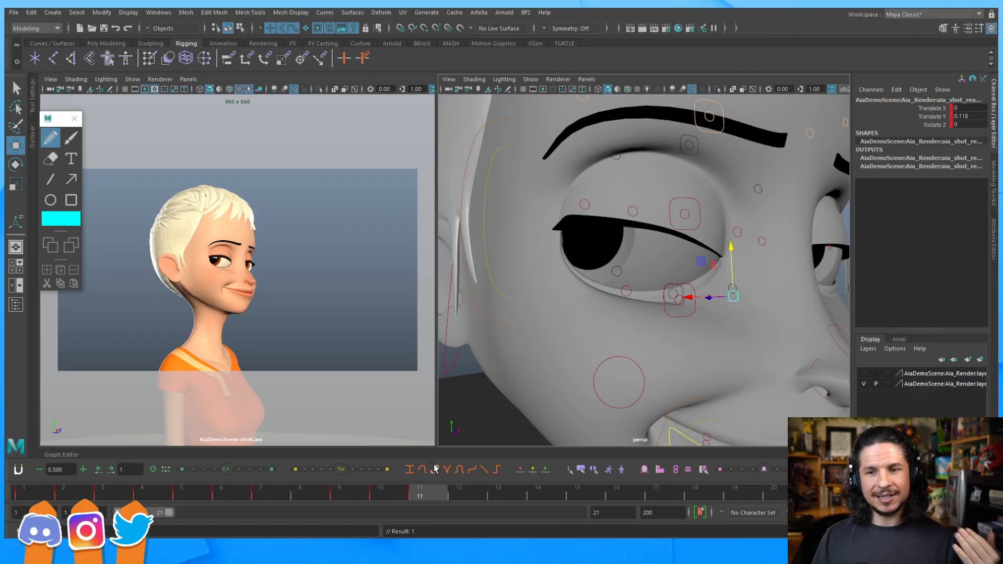
Step: Lower the right upper eyelid's small middle control to about -0.052 in Translate Y and compare the eyelids on frames 10 and 11
left_click(686, 217)
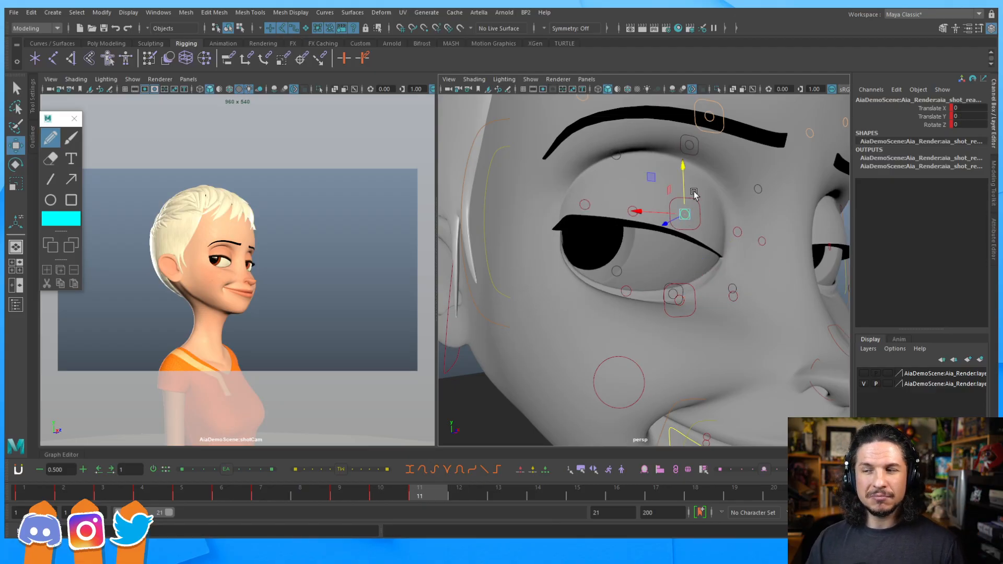
left_click_drag(682, 176, 701, 170)
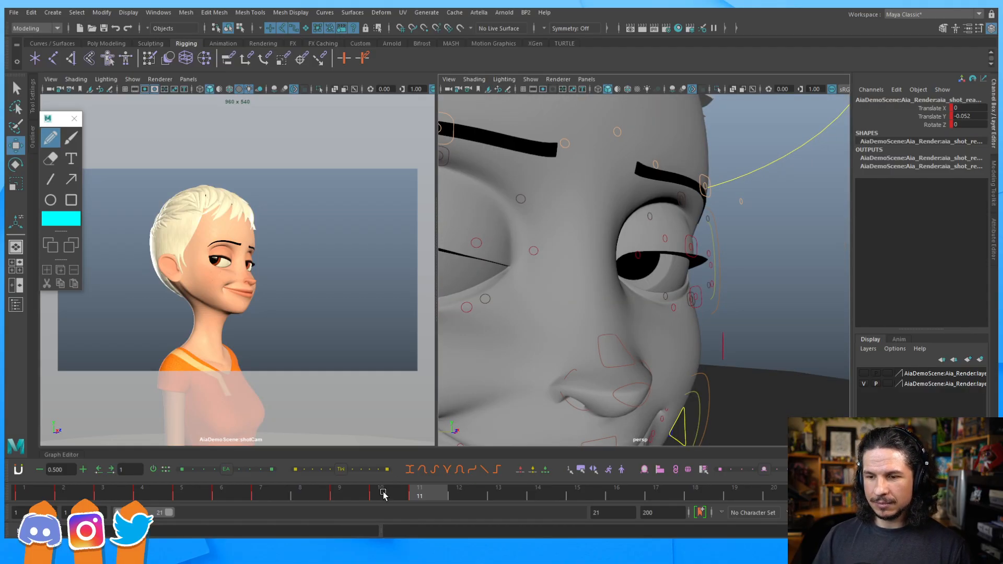
left_click(405, 498)
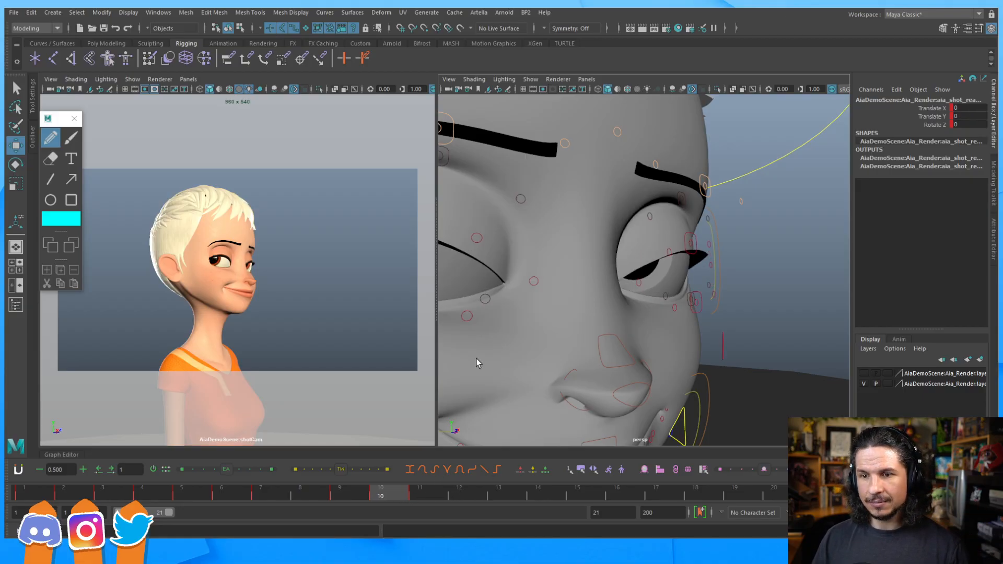
key("alt+period")
Step: Raise the left main upper eyelid control slightly and bring the right main upper eyelid control to about 0.244 in Translate Y
left_click(694, 237)
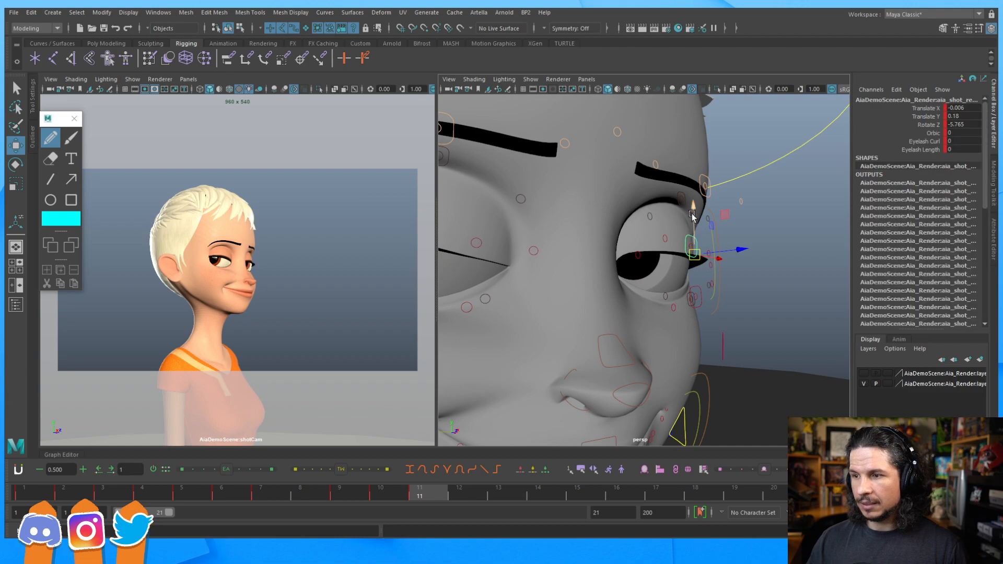
left_click_drag(691, 213, 692, 209)
left_click_drag(643, 245, 692, 263, "alt")
left_click(710, 240)
left_click_drag(701, 218, 654, 235)
middle_click_drag(679, 235, 647, 273, "alt")
left_click_drag(647, 275, 617, 261, "alt")
right_click_drag(638, 236, 603, 220, "alt")
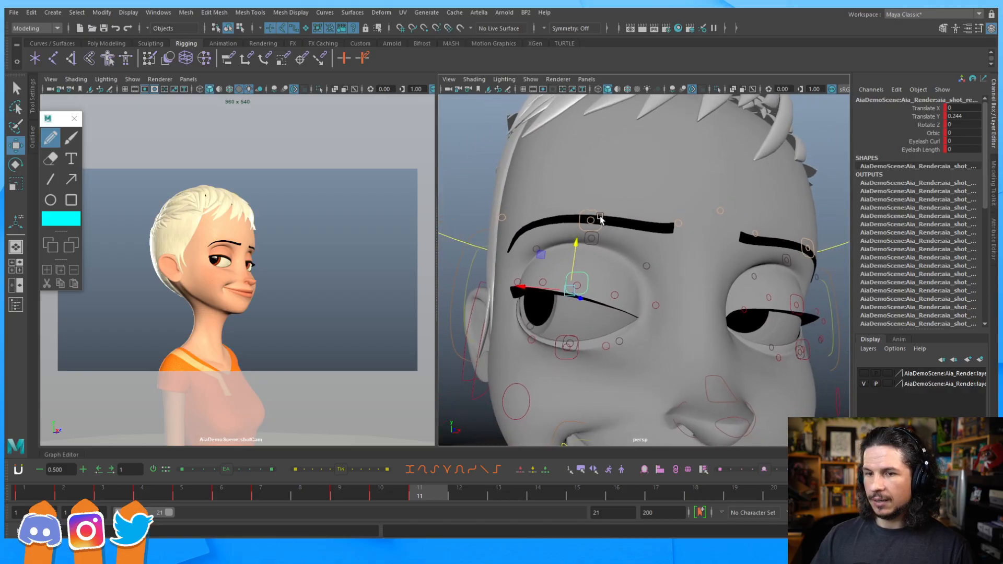
Step: Move the right eyebrow's inner control sideways toward the center of the forehead
middle_click_drag(627, 220, 611, 244, "alt")
right_click_drag(611, 244, 670, 247, "alt")
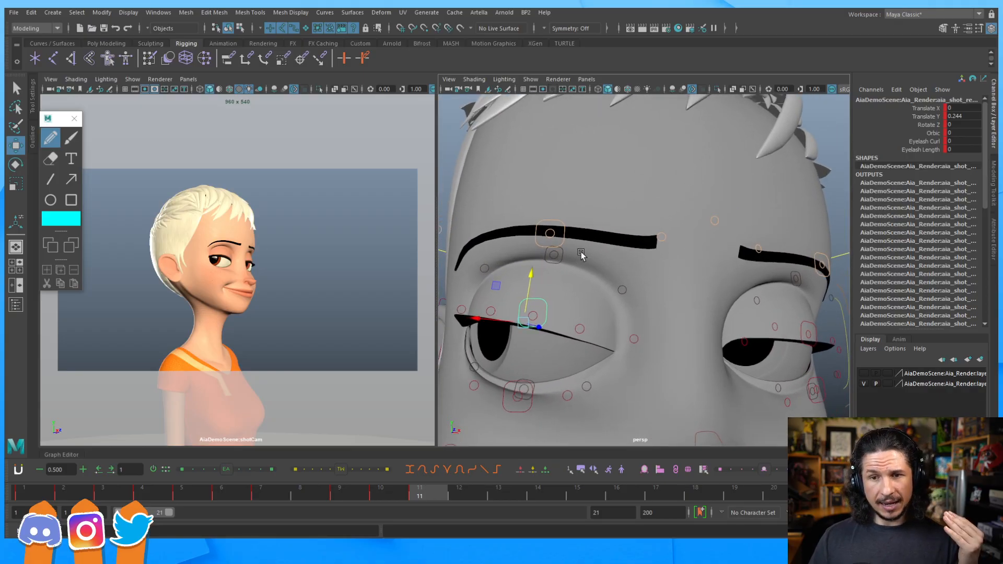
left_click(662, 237)
middle_click_drag(650, 205, 686, 209)
Step: Move the left eyebrow's inner control to about -0.235 in Translate X and 0.065 in Translate Y, and key it on frame 11
left_click(757, 247)
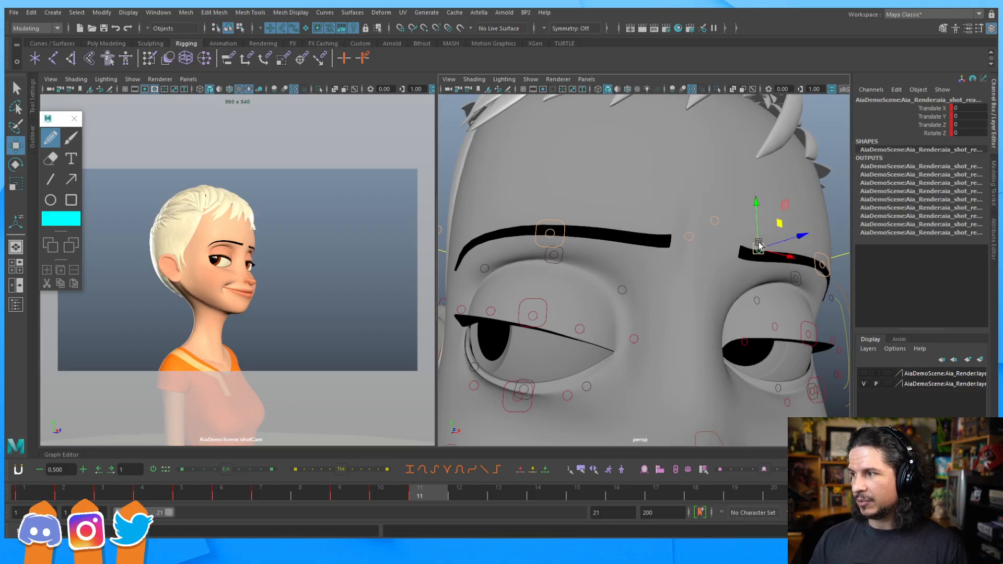
left_click_drag(742, 249, 733, 250, "alt")
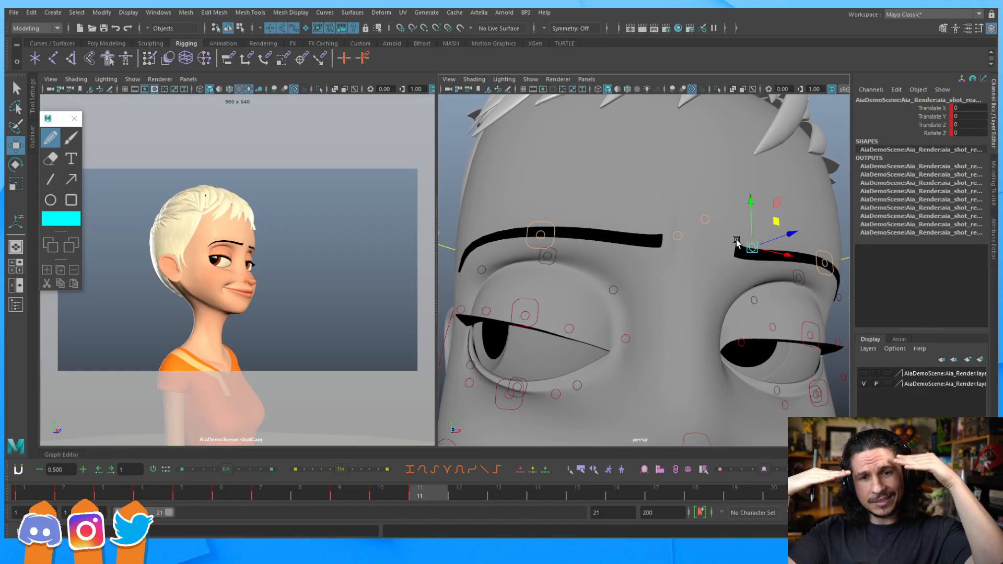
left_click_drag(771, 225, 765, 219)
key("s")
right_click_drag(831, 191, 642, 245, "alt")
middle_click_drag(642, 245, 660, 246, "alt")
left_click_drag(660, 246, 651, 253, "alt")
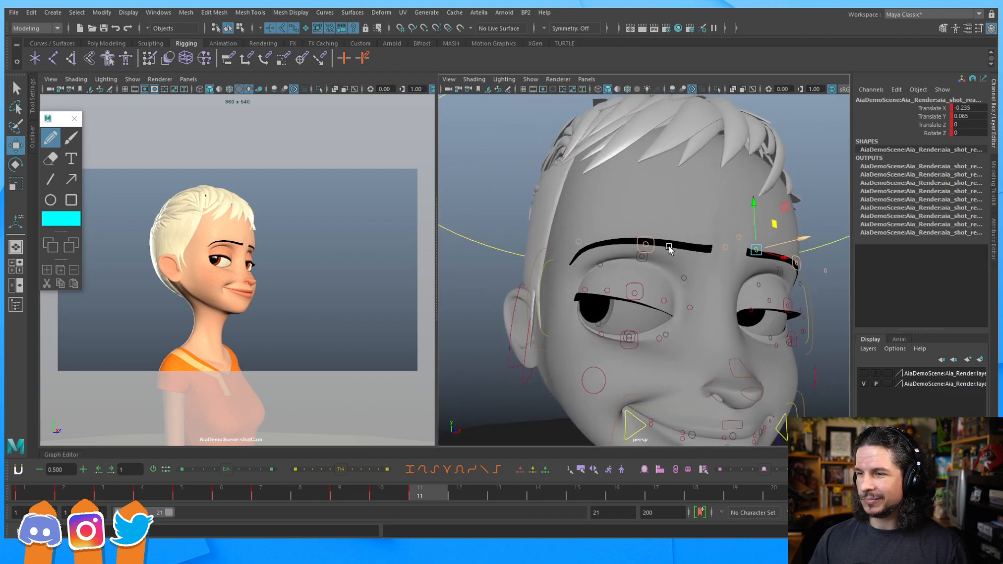
Step: Select the inner controls of both eyebrows together
left_click(645, 243)
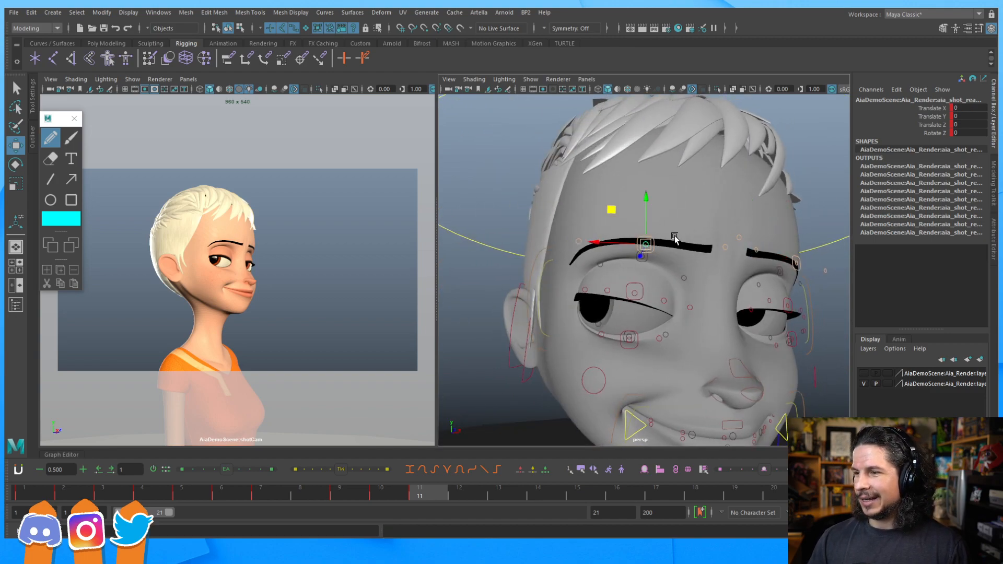
left_click(757, 246, "shift")
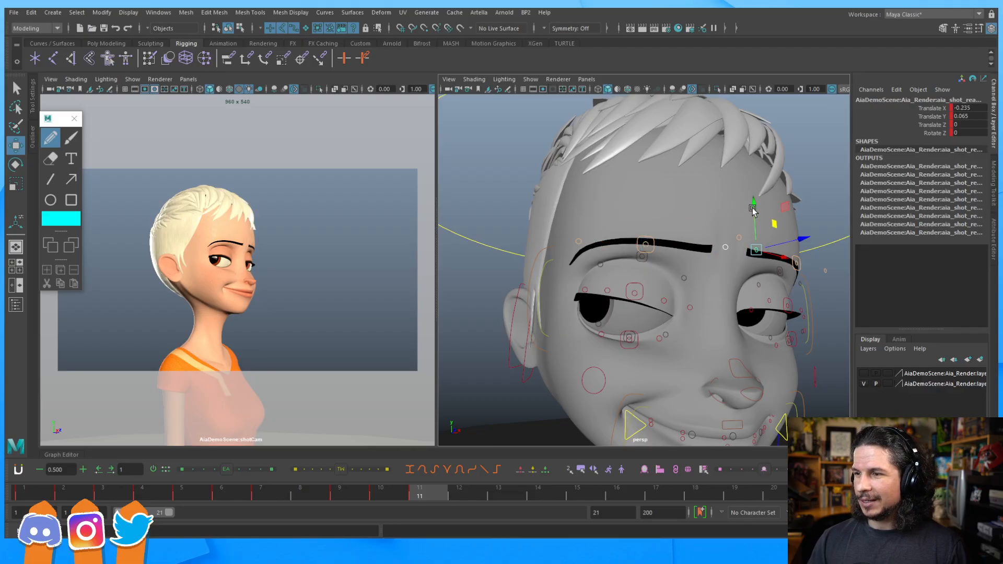
Step: Raise and key the left eyebrow's inner control to about Translate Y 0.307, and nudge the right eyebrow's main control vertically
mouse_move(754, 207)
left_mouse_down()
mouse_move(754, 193)
mouse_move(755, 202)
left_mouse_up()
key("s")
left_click(647, 244)
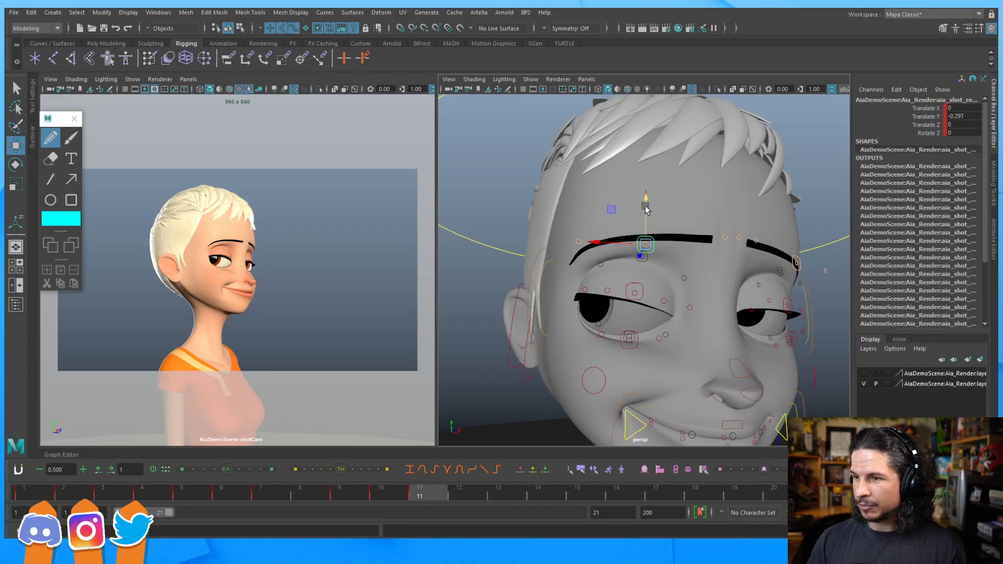
left_click_drag(647, 207, 648, 208)
Step: Fine-tune the height of the left eyebrow's outer control and key it at frame 11
left_click(796, 263)
mouse_move(794, 224)
left_mouse_down()
mouse_move(794, 233)
mouse_move(794, 224)
left_mouse_up()
key("s")
left_click(824, 210)
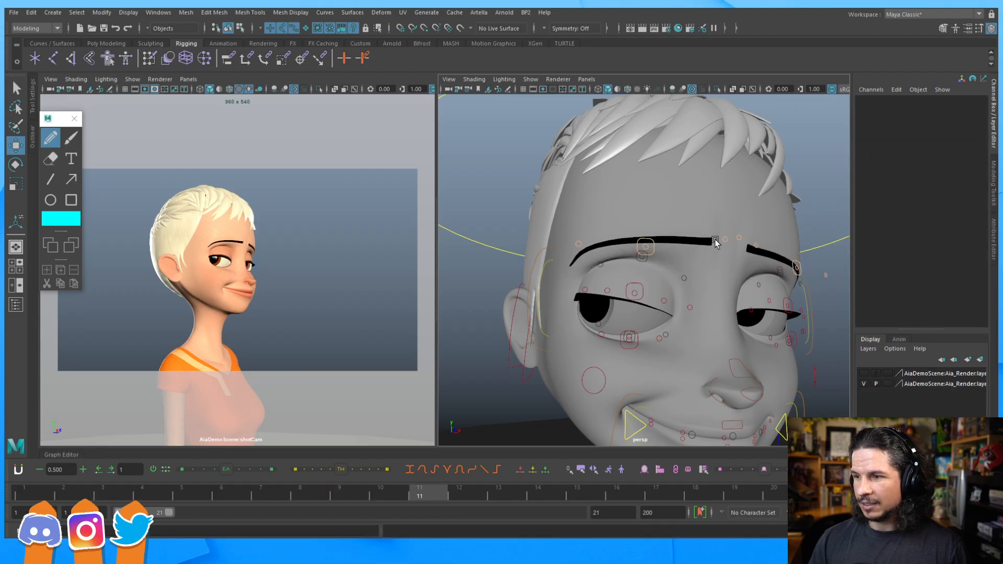
Step: Raise the main control of the character's right eyebrow to lift the whole brow arch
left_click(647, 245)
left_click_drag(647, 222, 648, 218)
right_click_drag(660, 220, 714, 224, "alt")
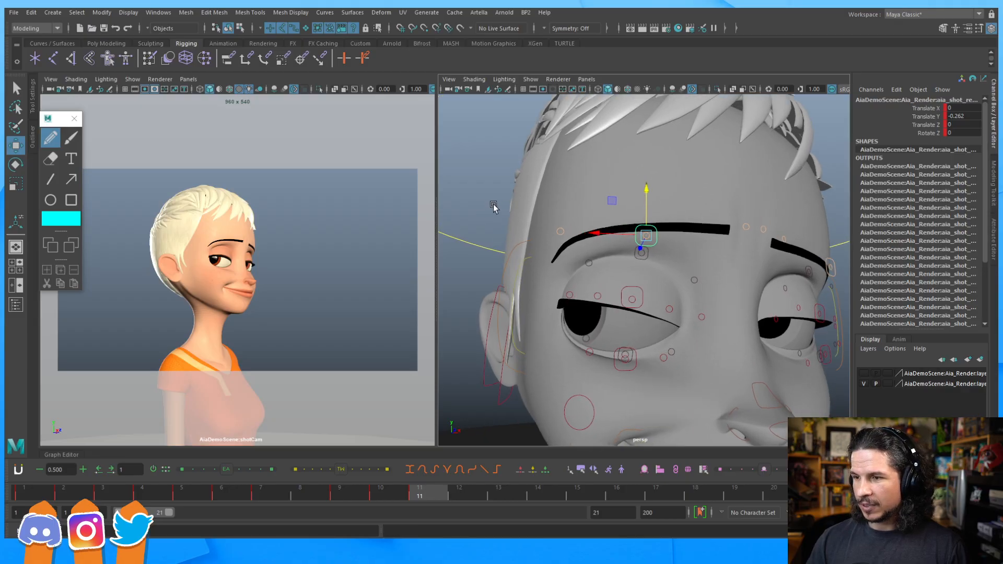
left_click(482, 206)
left_click(649, 232)
left_click_drag(649, 203, 646, 182)
Step: Shift the right eyebrow's inner control to about Translate X -0.293, adjust the left inner control, and key the left outer control
left_click(746, 226)
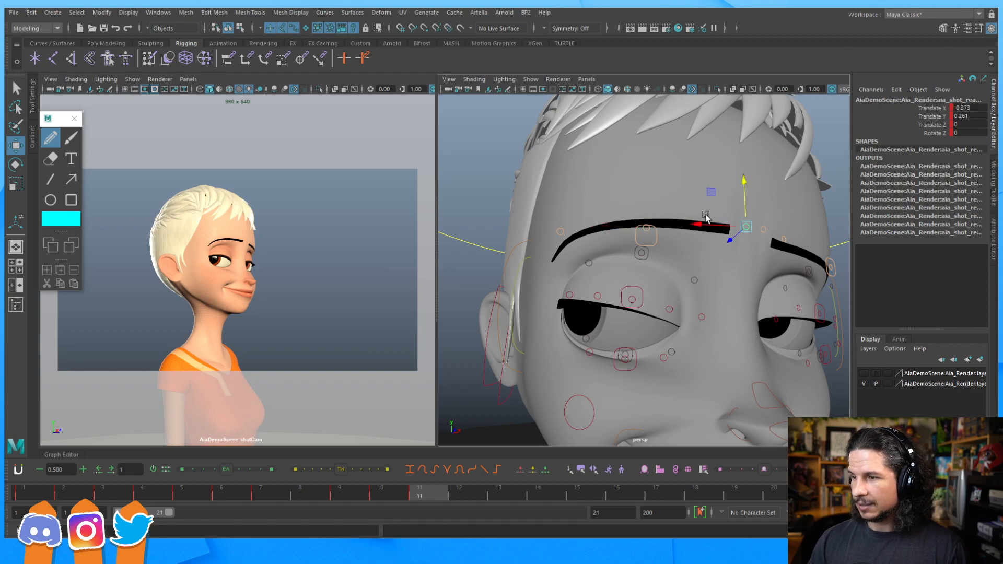
left_click_drag(702, 223, 691, 223)
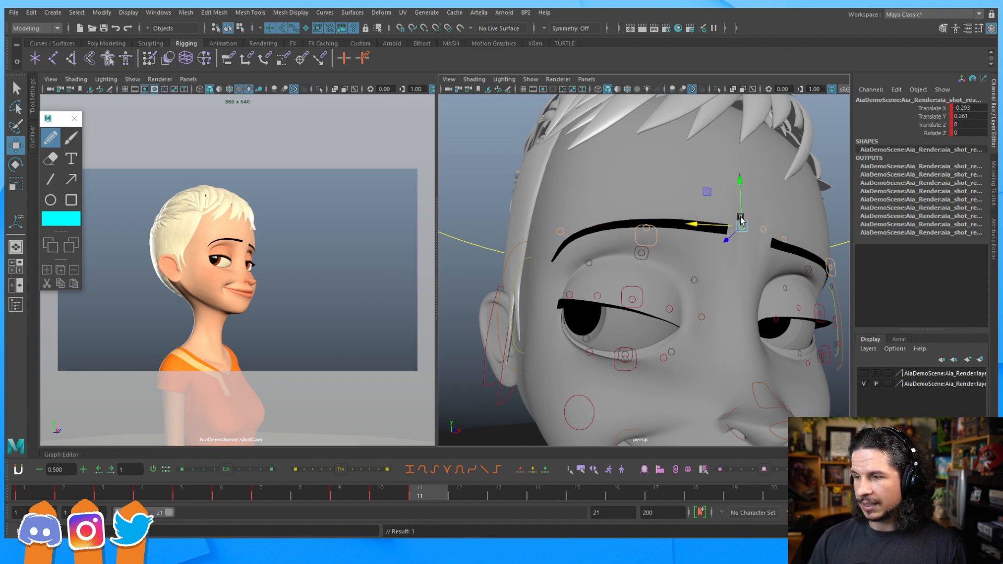
left_click(765, 230)
left_click(783, 242)
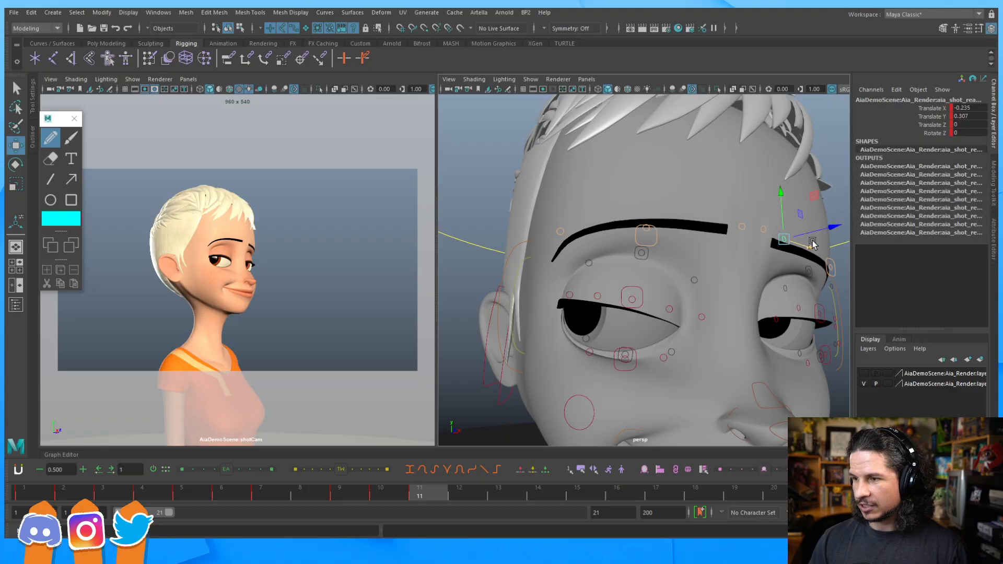
left_click_drag(810, 248, 828, 240)
left_click(831, 268)
key("s")
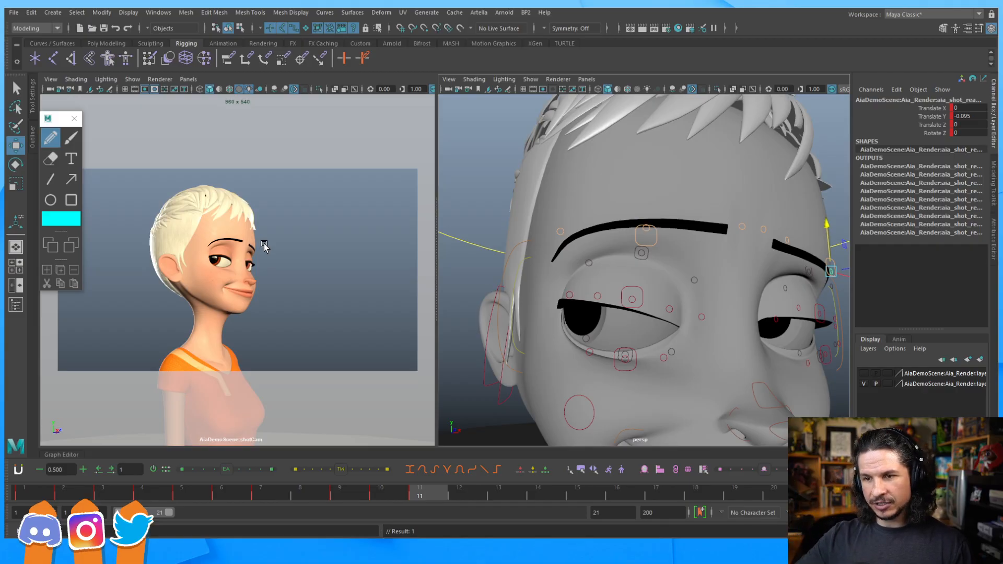
Step: Lower both controls just beneath the eyebrows together to about Translate Y -0.355
middle_click_drag(748, 259, 673, 210, "alt")
right_click_drag(673, 210, 697, 263, "alt")
left_click_drag(697, 262, 759, 262, "alt")
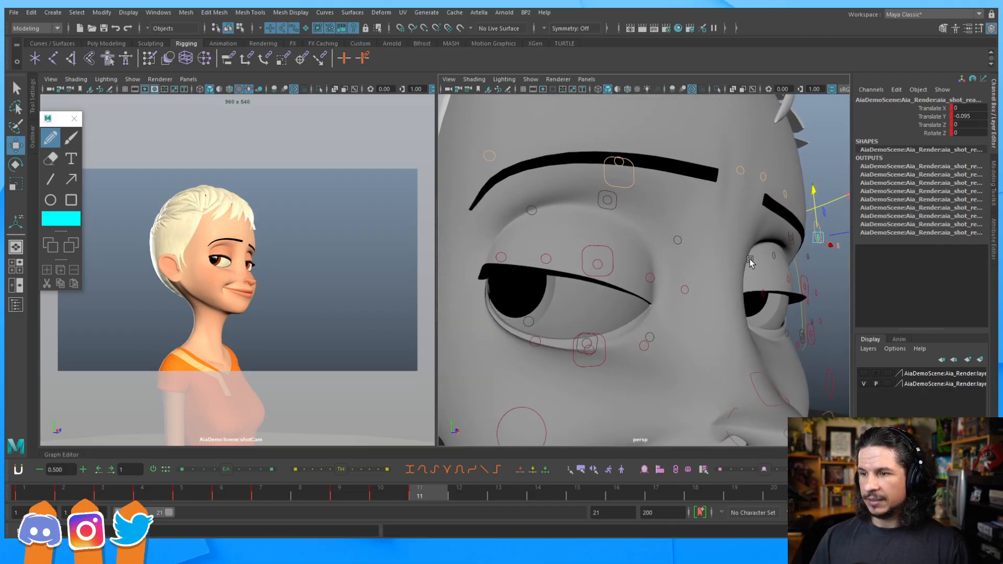
right_click_drag(759, 262, 695, 267, "alt")
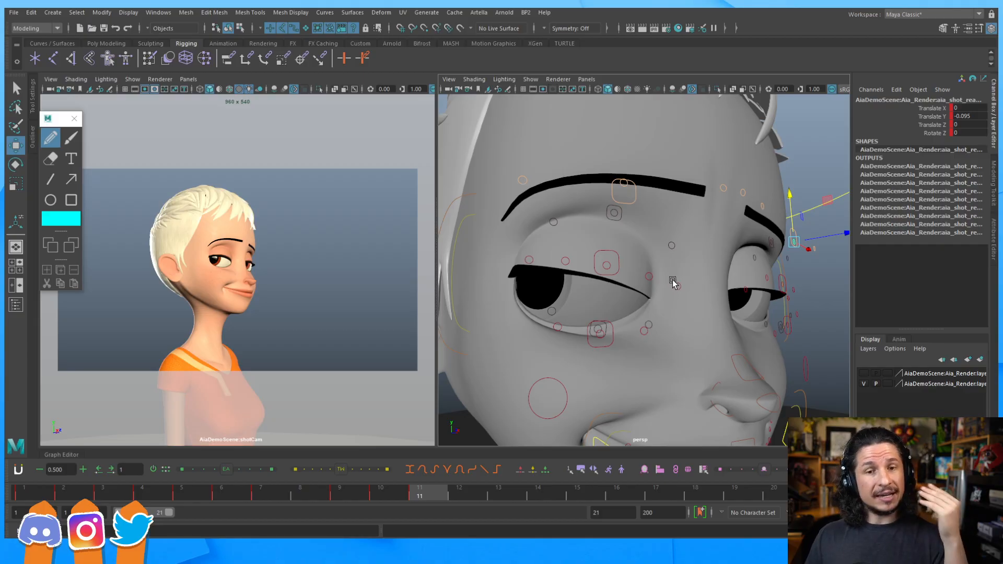
left_click(614, 214)
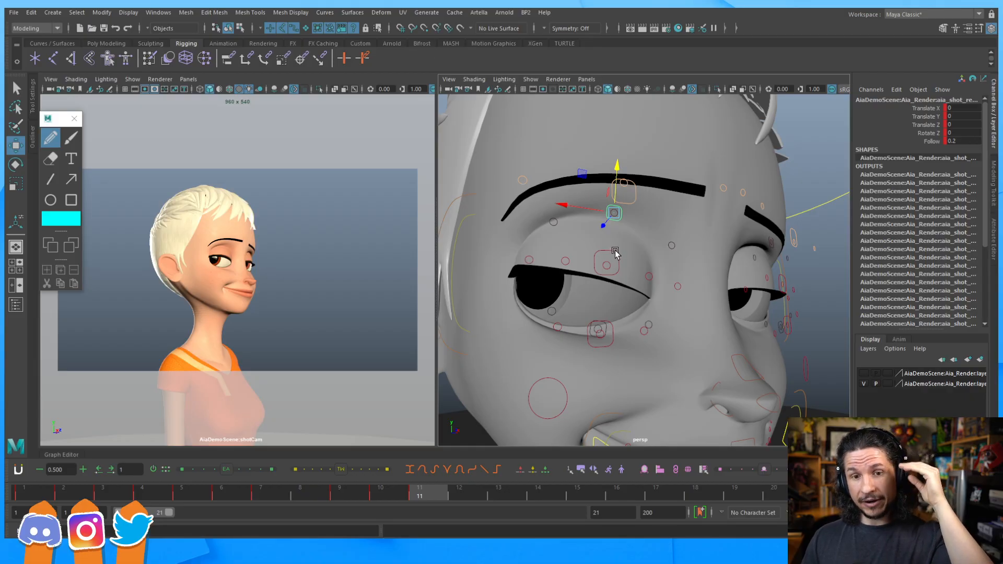
left_click(772, 244)
left_click_drag(766, 194, 767, 199)
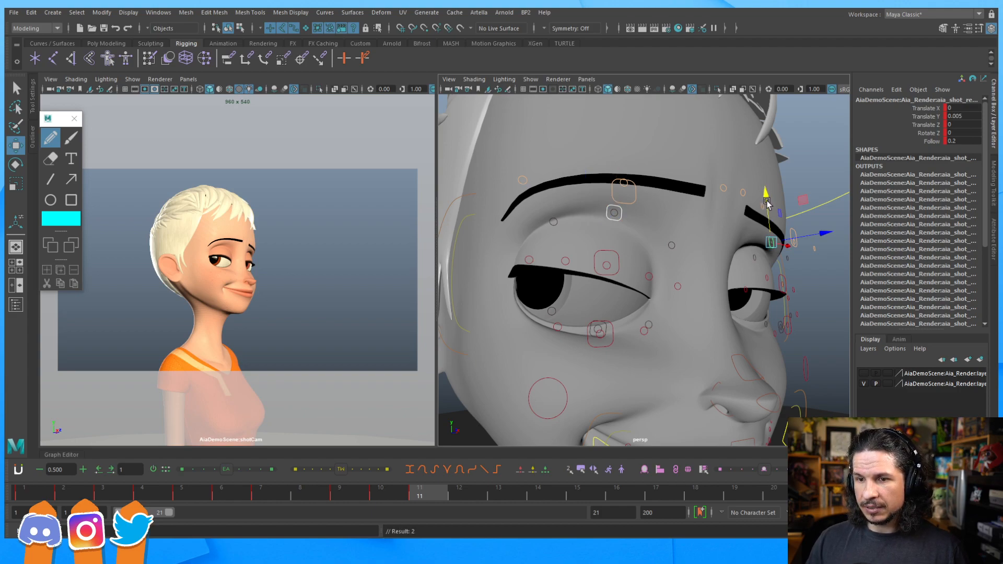
left_click_drag(770, 201, 768, 216)
key("ctrl+z")
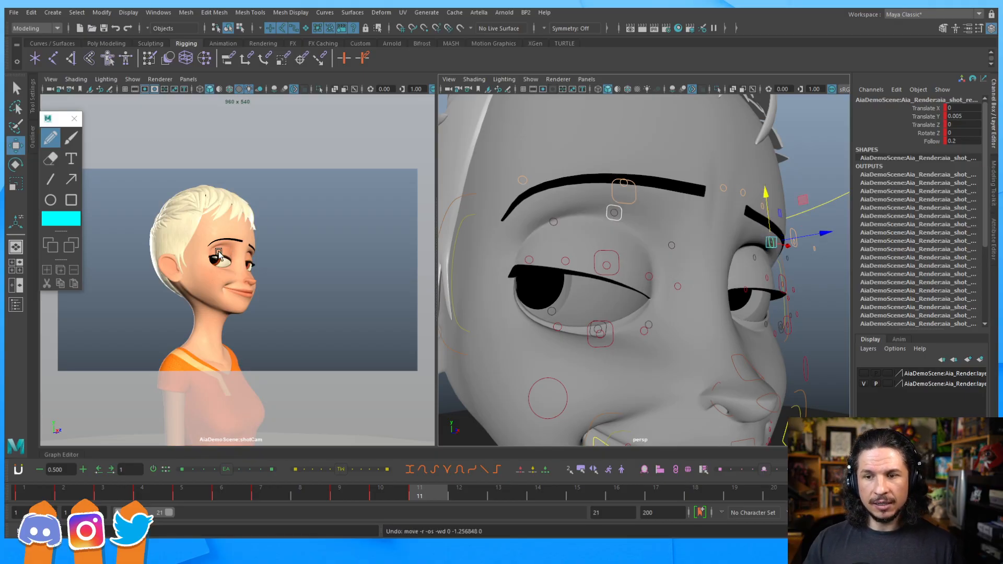
left_click(766, 195)
left_click_drag(766, 197, 768, 213)
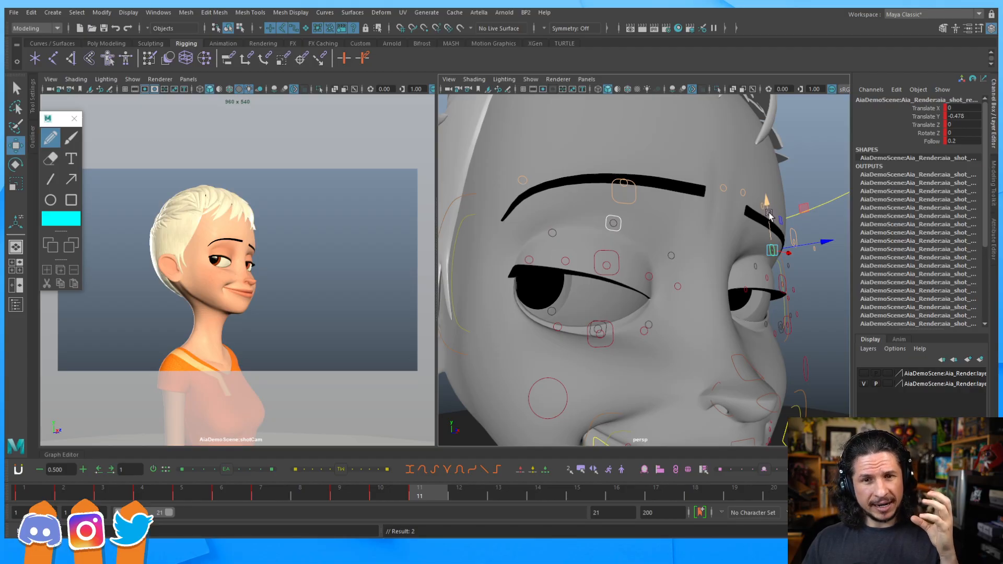
left_click_drag(769, 214, 769, 204)
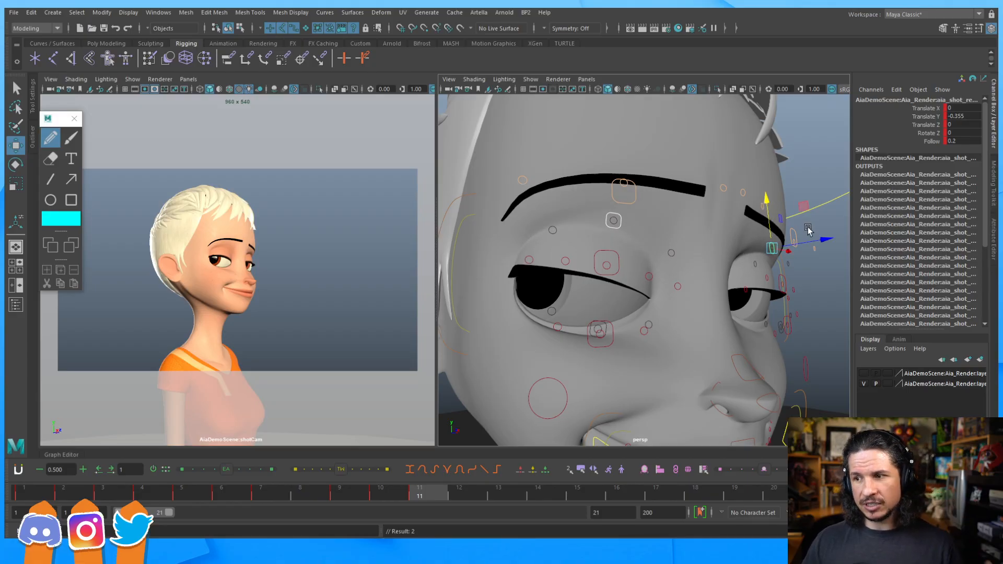
Step: Examine the brow and eye pose from several angles and compare frame 11 with the preceding pose on the timeline
left_click(787, 259)
left_click(776, 248)
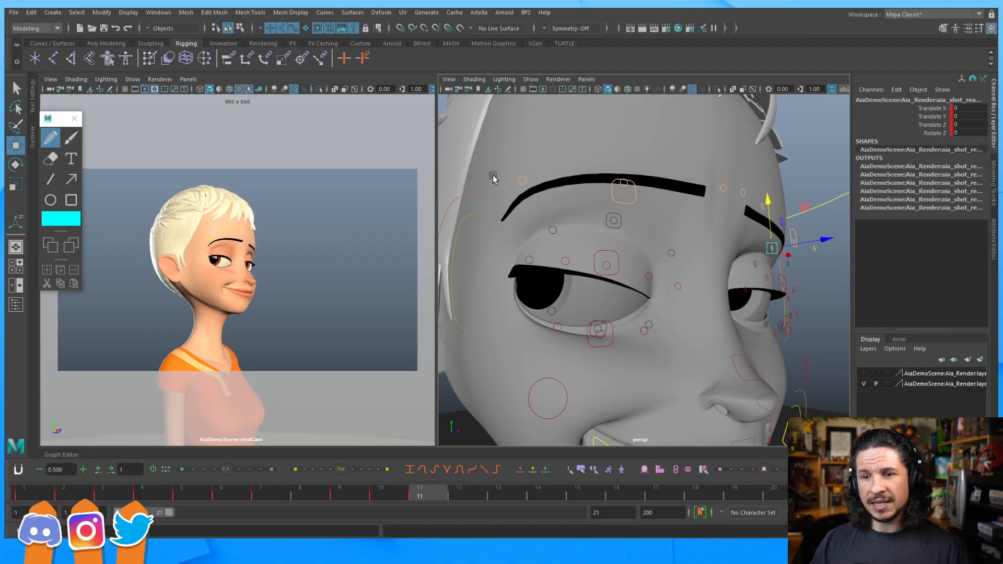
left_click_drag(543, 297, 578, 264, "alt")
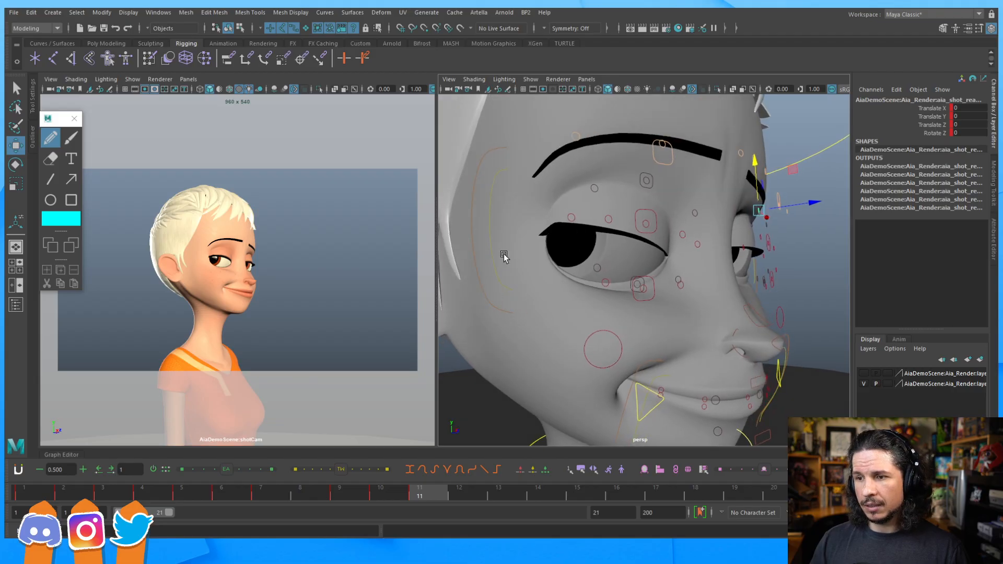
left_click_drag(506, 266, 522, 251, "alt")
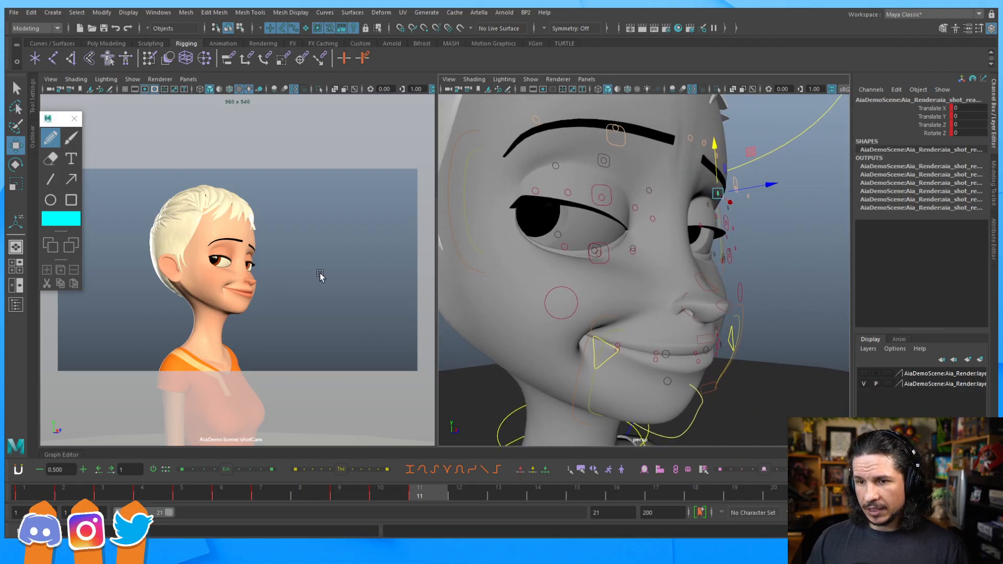
left_click_drag(694, 240, 560, 177, "alt")
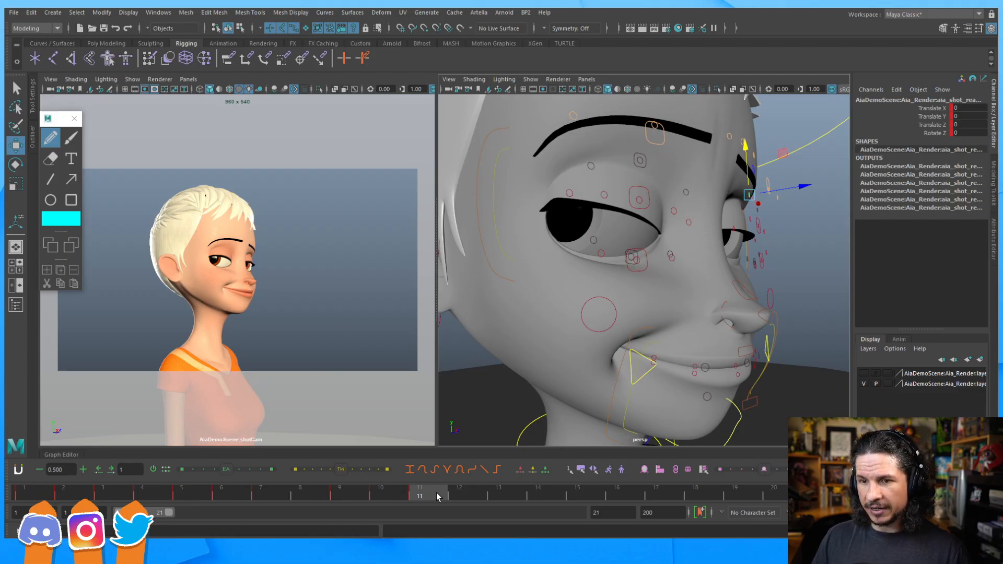
key("comma")
key("period")
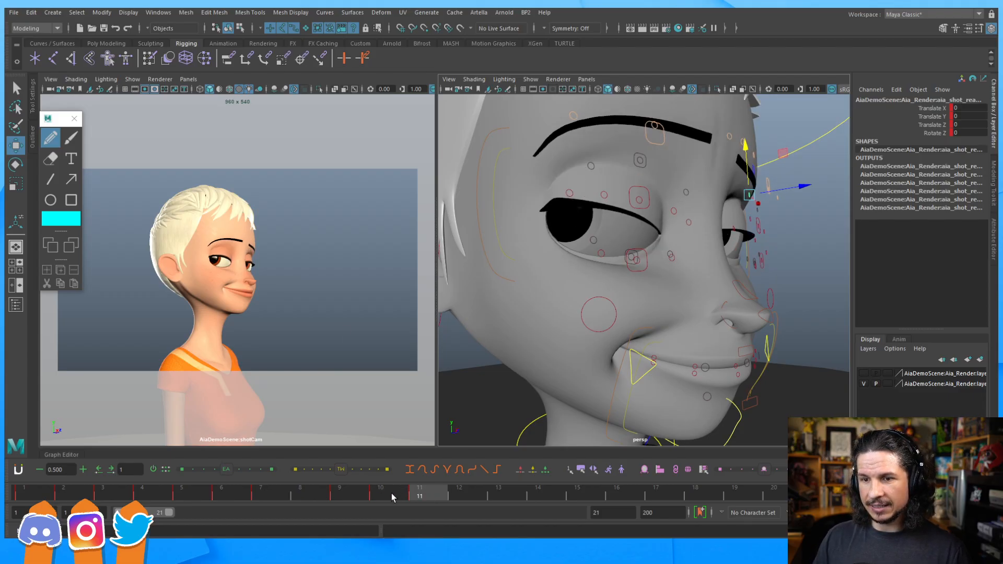
key("comma")
key("period")
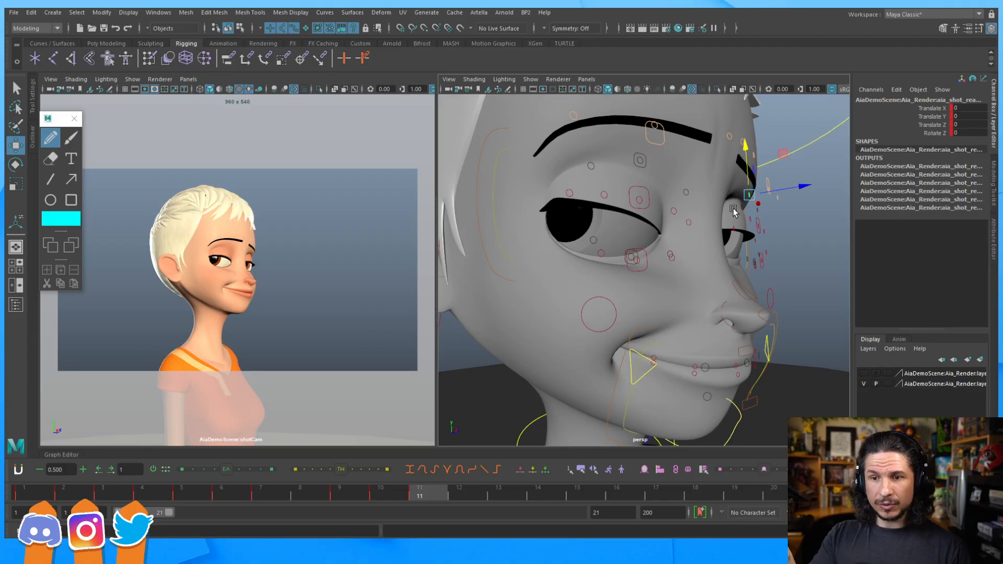
Step: Adjust the right mouth corner control to about Translate X 1.999 and Translate Y 1.382, and key its translation
left_click(647, 370)
middle_click_drag(588, 333, 585, 336)
key("shift+w")
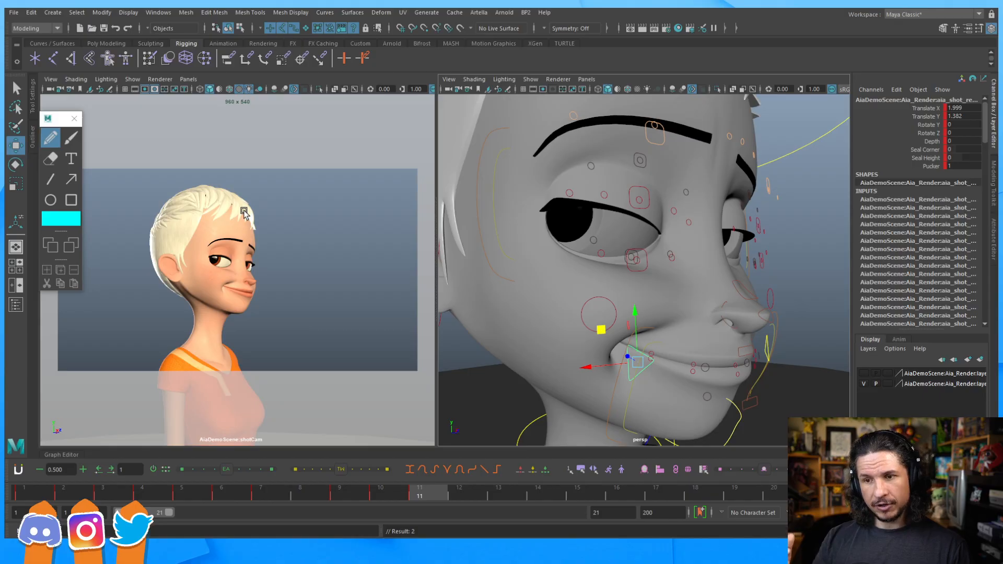
Step: Examine the mouth shape and lip profile from several angles, comparing frame 11 with frame 9
left_click_drag(715, 355, 674, 277, "alt")
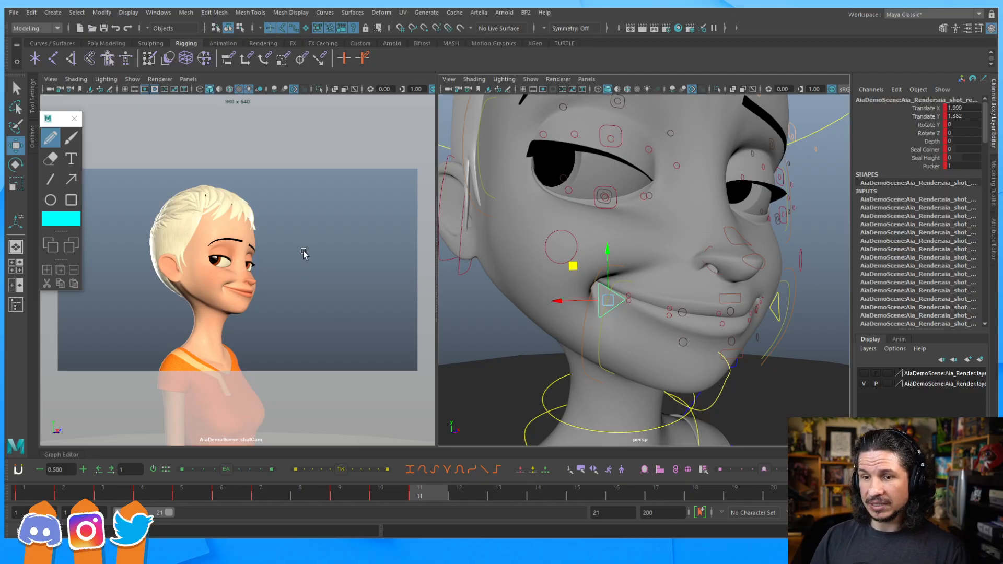
left_click_drag(752, 184, 627, 212, "alt")
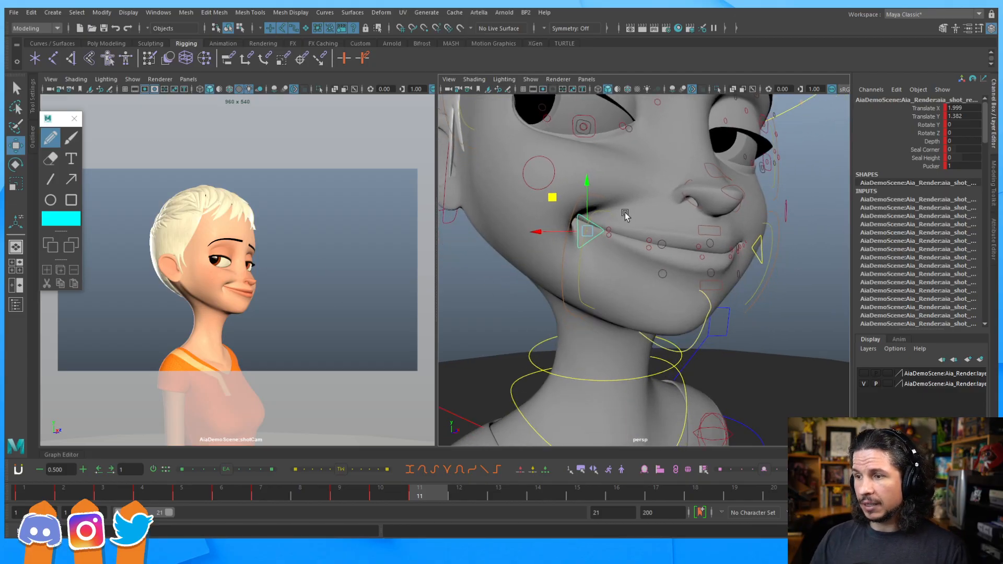
right_click_drag(627, 212, 680, 228, "alt")
left_click_drag(626, 280, 668, 292, "alt")
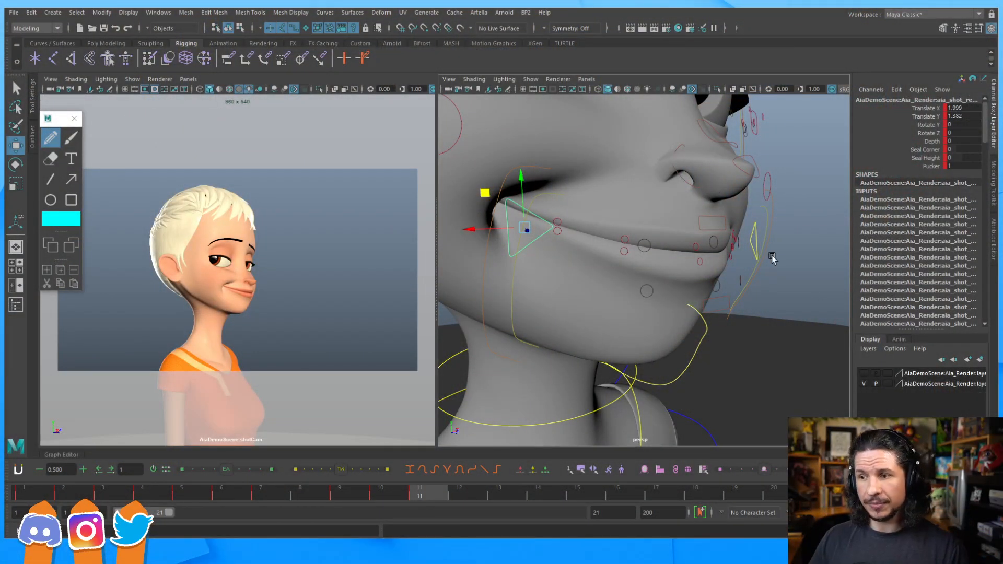
left_click_drag(752, 266, 368, 422, "alt")
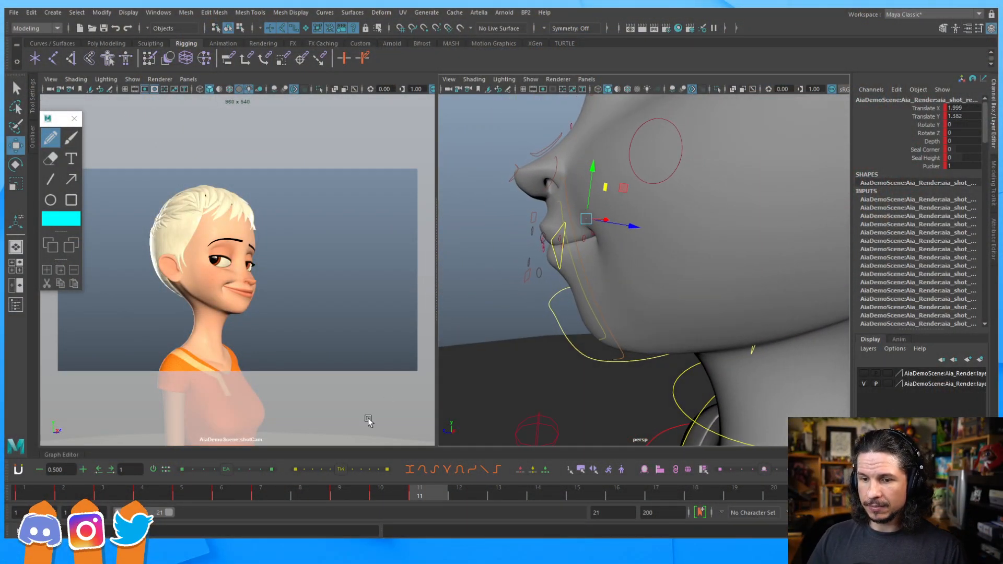
left_click(360, 491)
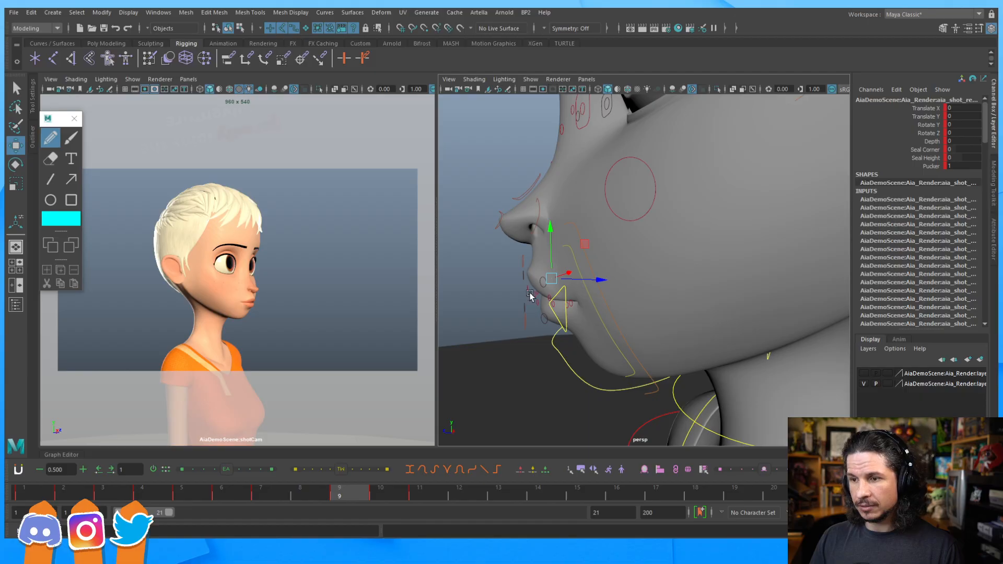
left_click(414, 495)
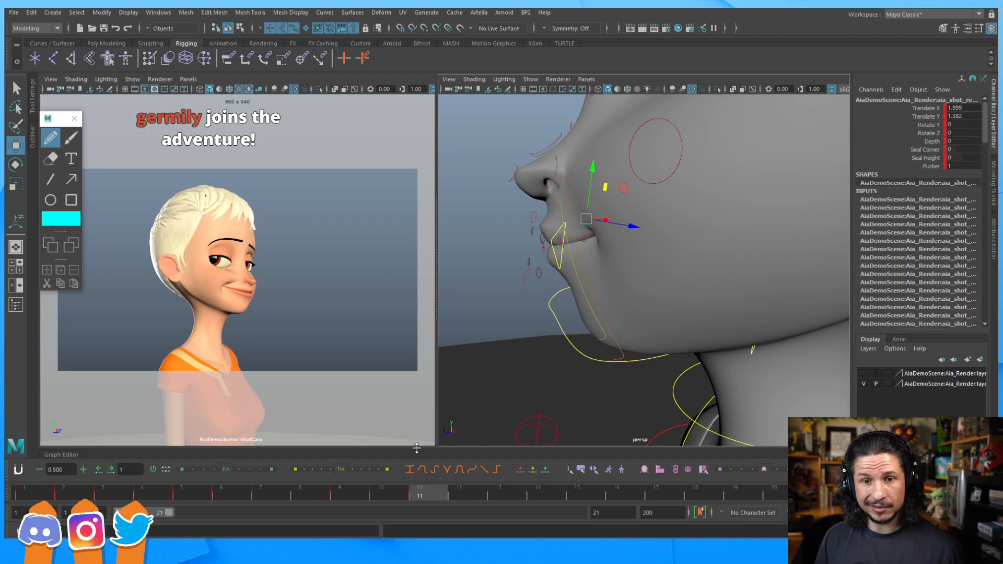
Step: Push the upper and lower lip controls back together to about Translate Z -0.182
left_click_drag(560, 280, 758, 245, "alt")
left_click(761, 249)
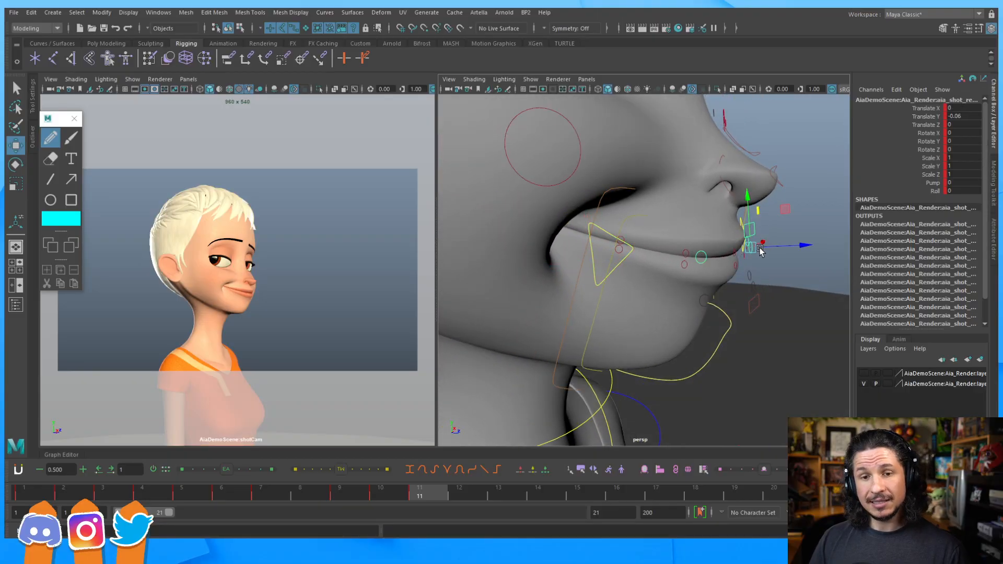
left_click(757, 300)
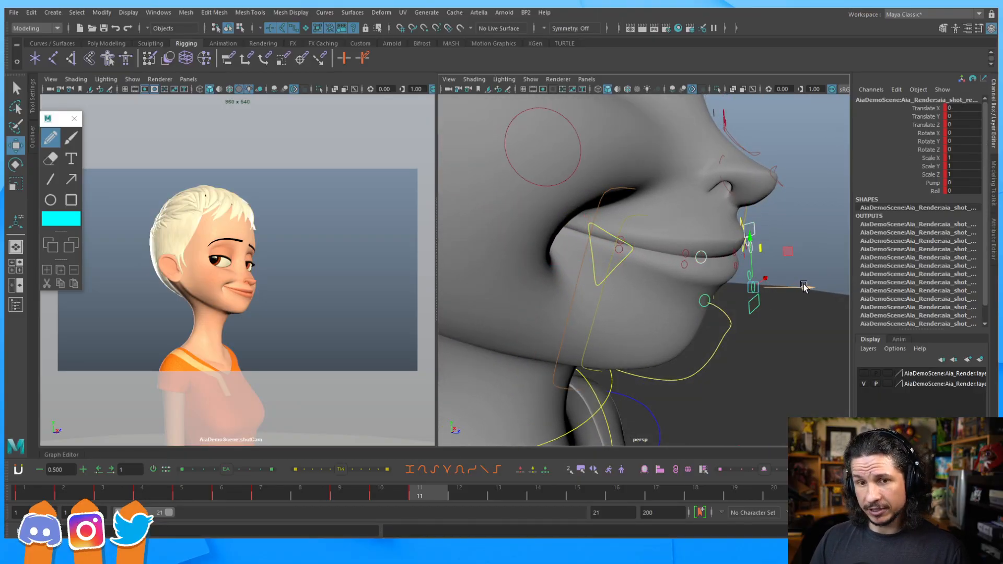
left_click_drag(803, 287, 800, 285)
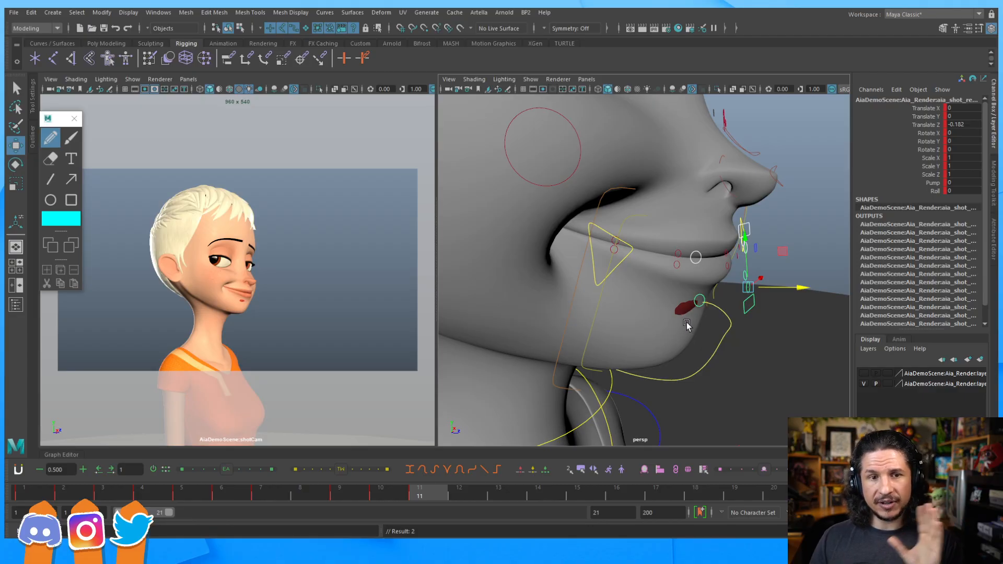
left_click_drag(796, 288, 796, 287)
left_click(761, 246)
Step: Rotate the upper and lower lip controls together to about 4.284 in Rotate X
left_click_drag(757, 245, 708, 251, "alt")
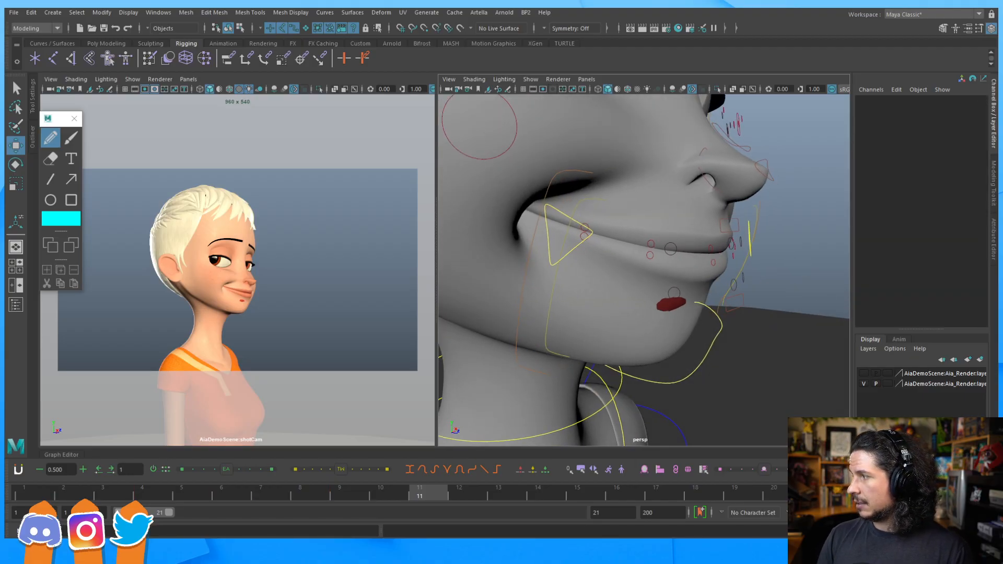
left_click_drag(682, 238, 678, 251, "alt")
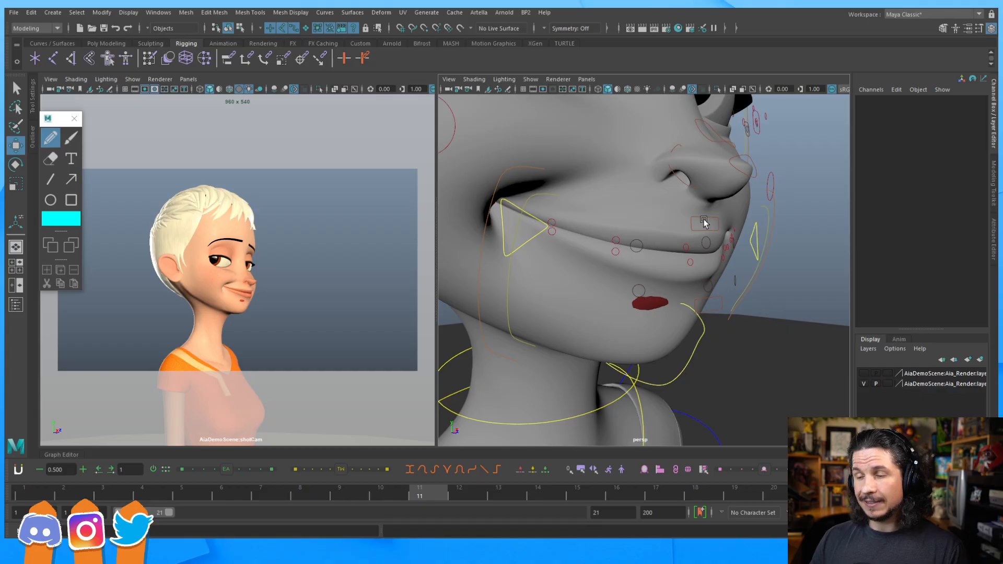
left_click(717, 294)
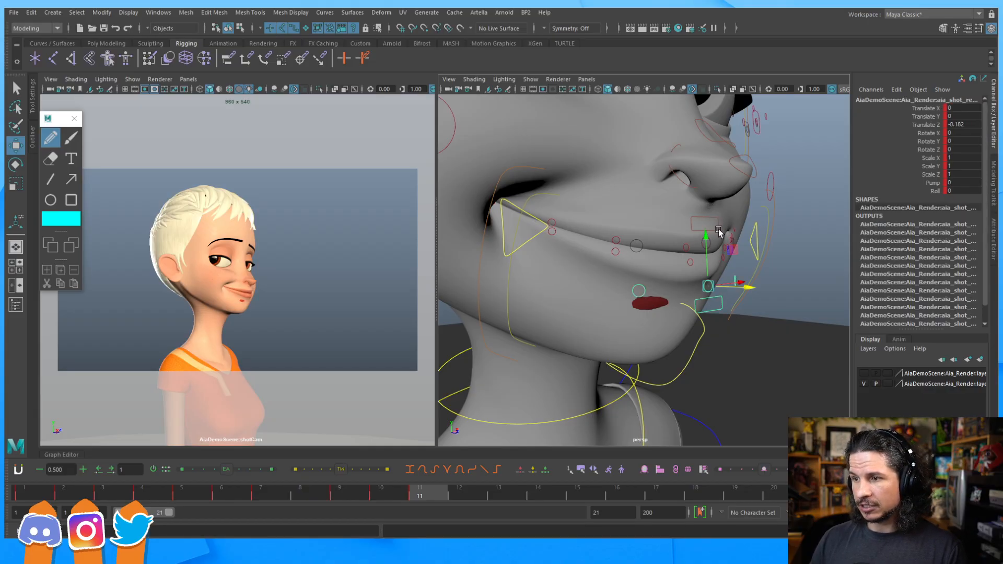
left_click(719, 231)
key("e")
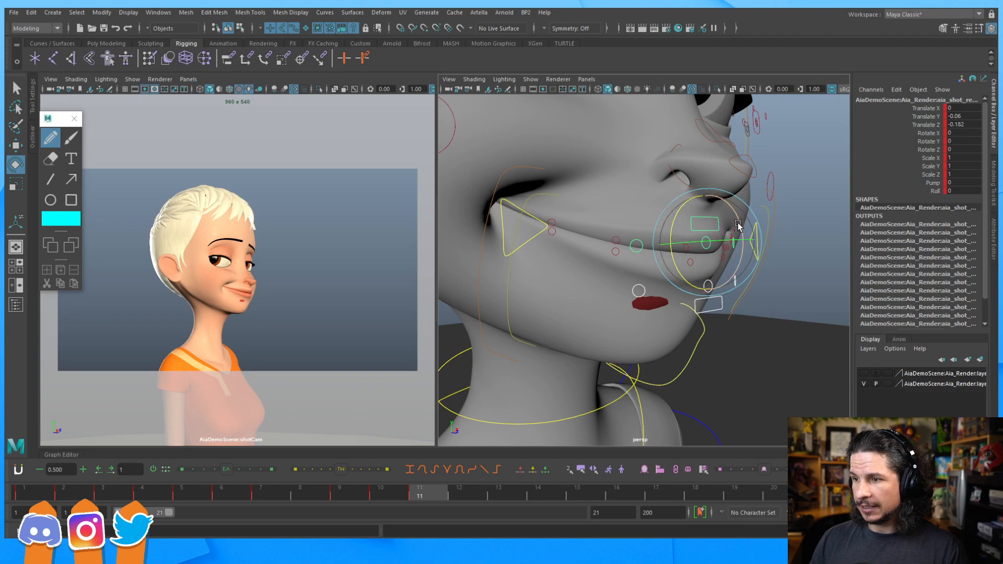
left_click_drag(739, 228, 741, 230)
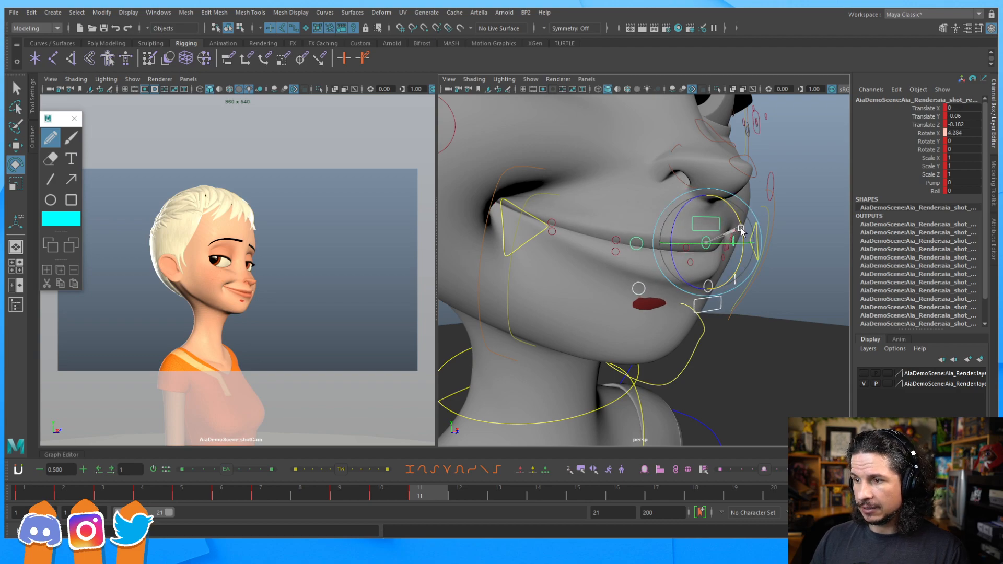
Step: Rotate the lower lip control on its own to about -7.45 in Rotate X
left_click(726, 285)
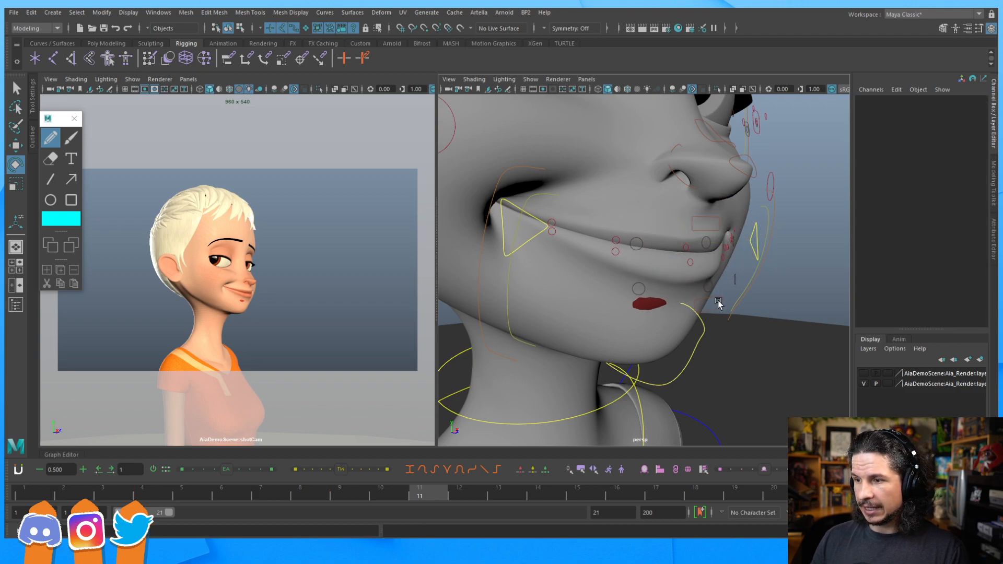
left_click(722, 297)
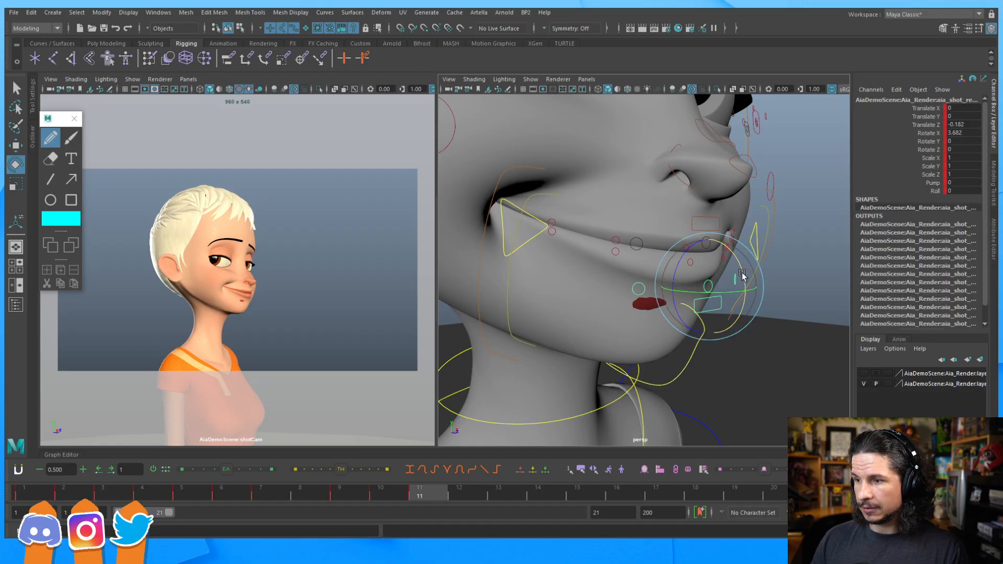
left_click_drag(742, 268, 741, 265)
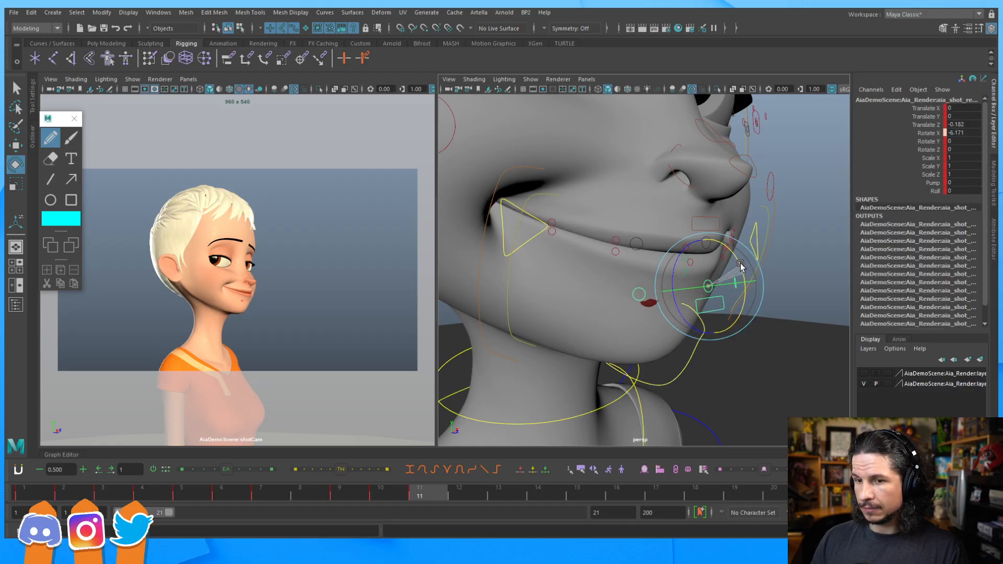
Step: Undo the lower lip's upward move and raise both lip controls slightly, the upper one to about Translate Y 0.031 and Translate Z -0.174
key("w")
left_click_drag(701, 236, 701, 230)
key("ctrl+z")
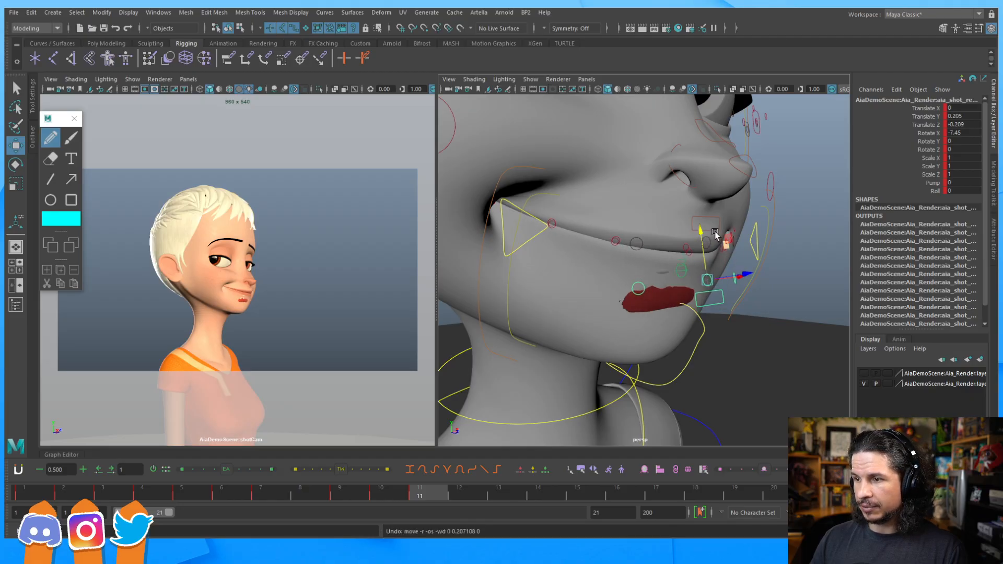
key("ctrl+z")
key("ctrl+z")
left_click_drag(717, 221, 773, 199, "alt")
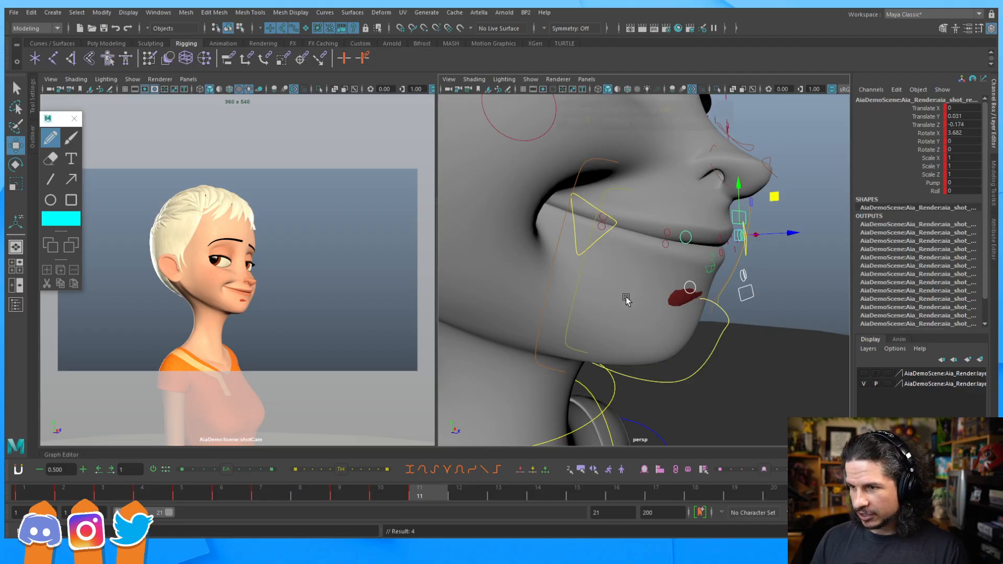
Step: Find the lower teeth control in wireframe display and push it back to about Translate Z -0.354 to clear the lip, restoring shaded display
key("4")
left_click_drag(637, 306, 666, 252, "alt")
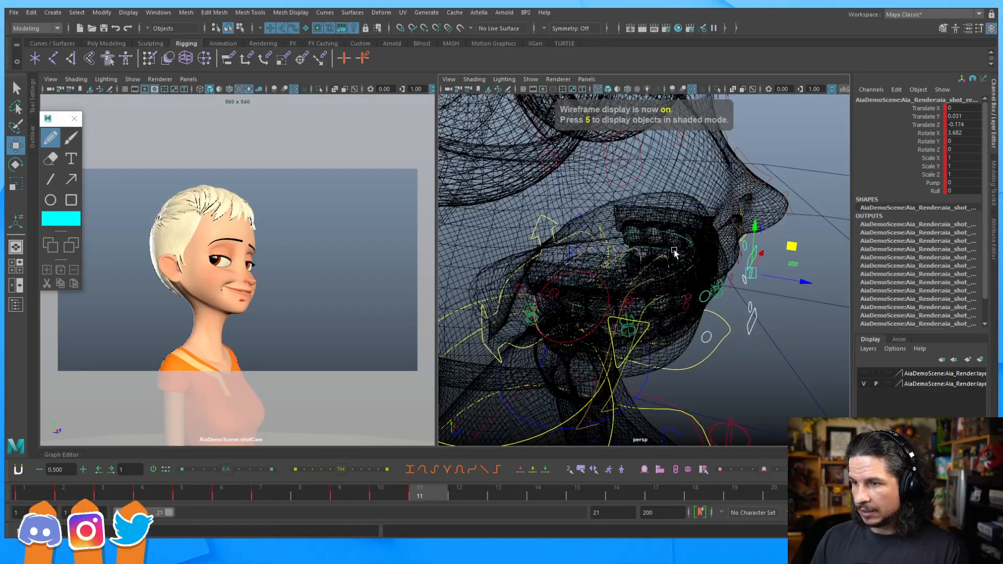
left_click(675, 252)
left_click_drag(682, 304, 669, 304)
left_click_drag(747, 322, 734, 271, "alt")
key("5")
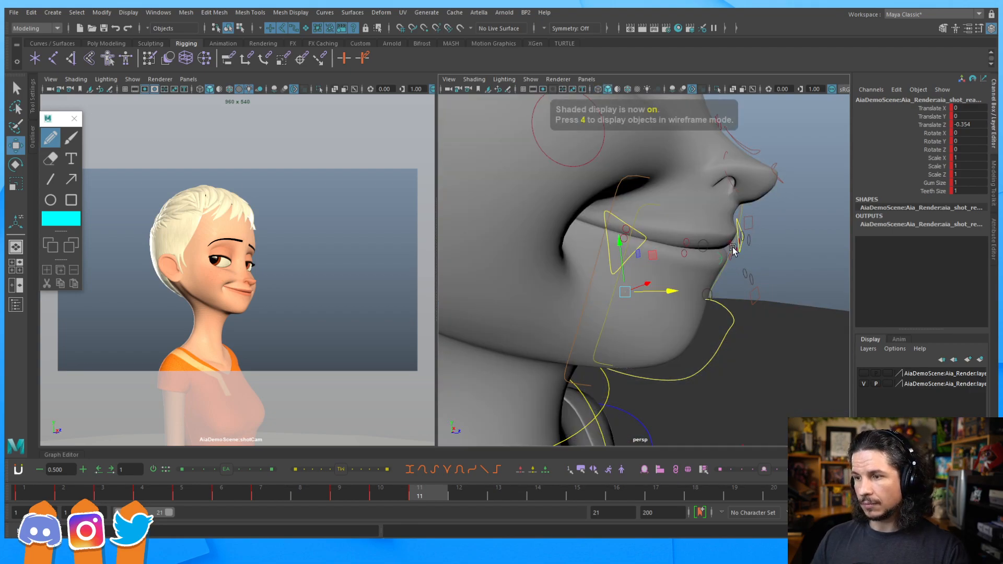
Step: Nudge the lower lip control up to about Translate Y 0.122 and Translate Z -0.188 in the profile view
mouse_move(719, 271)
left_mouse_down("alt")
mouse_move(753, 276)
mouse_move(725, 296)
mouse_move(789, 263)
left_mouse_up("alt")
left_click(728, 293)
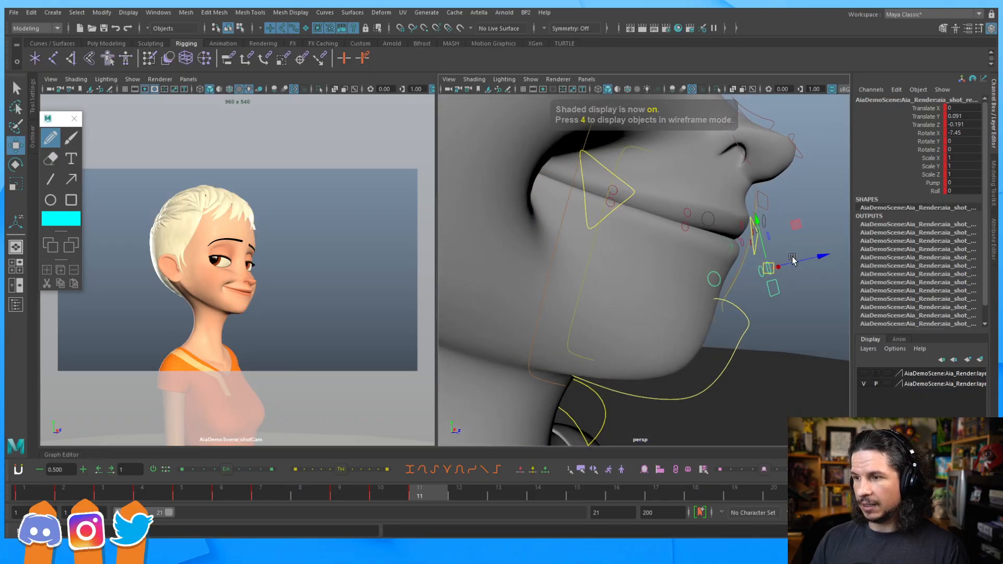
left_click_drag(793, 226, 795, 224)
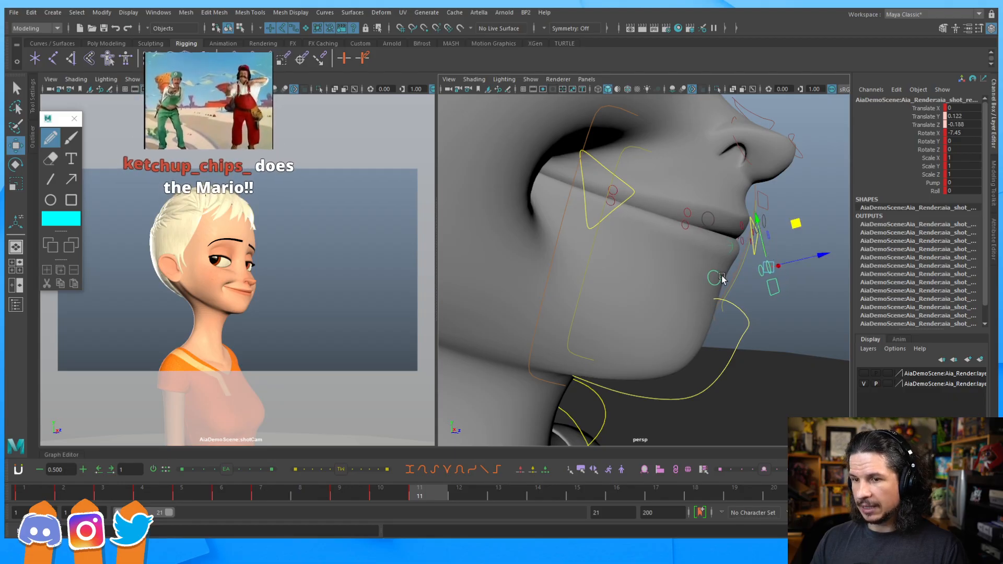
Step: Rotate the upper lip control to about 6.717 in Rotate X and key it at frame 11
key("e")
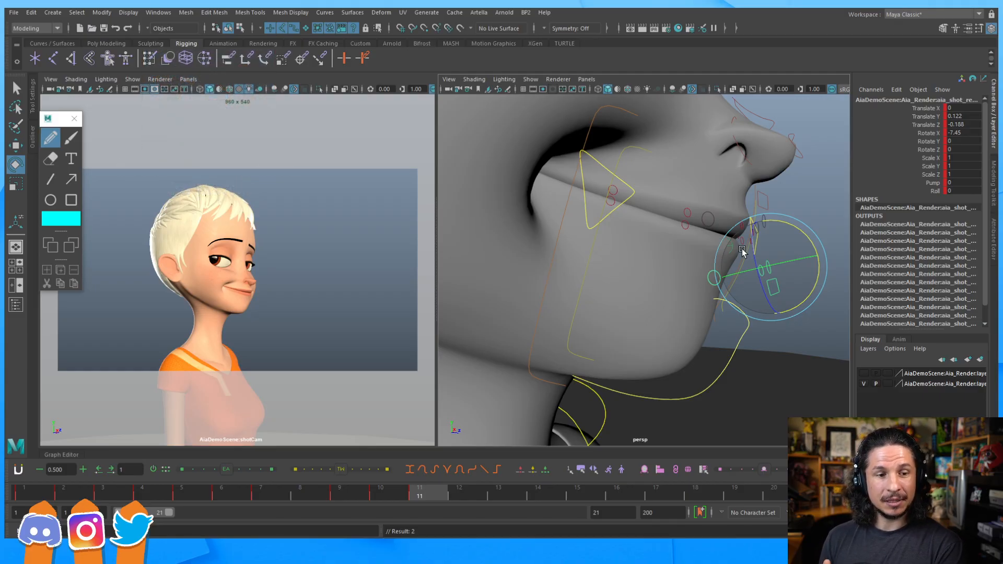
left_click_drag(743, 251, 811, 211)
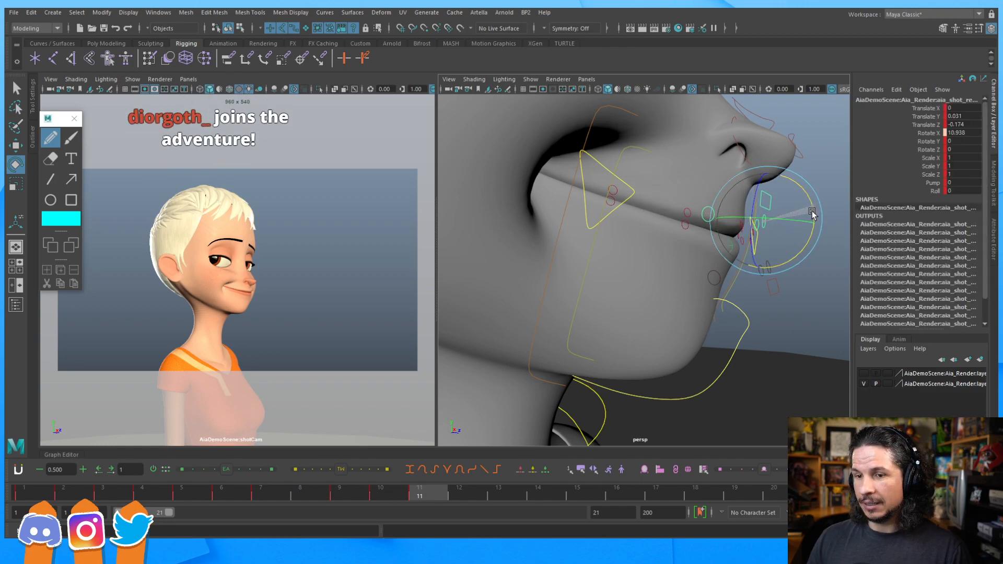
key("w")
left_click_drag(811, 213, 731, 244, "alt")
key("e")
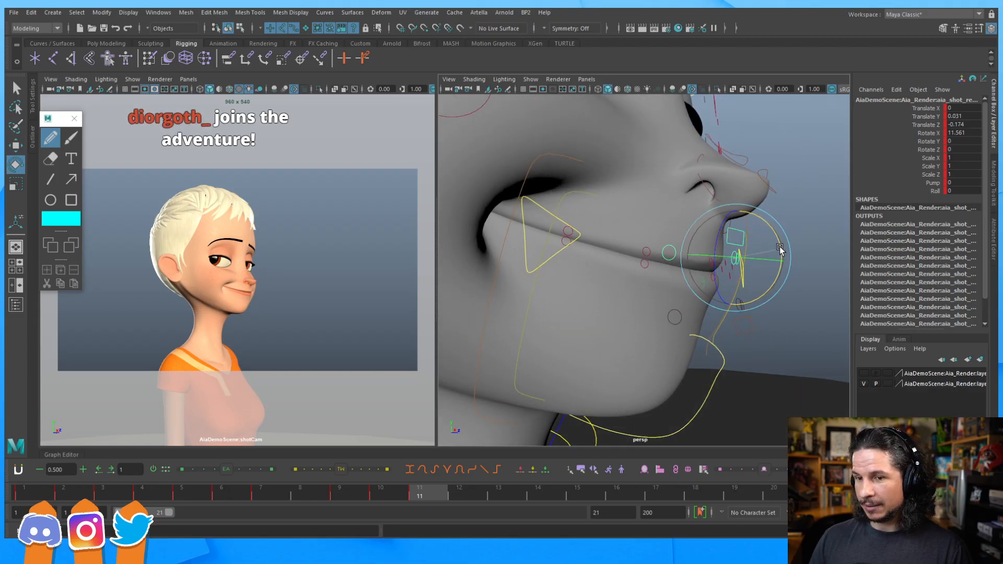
left_click_drag(778, 245, 575, 275)
key("s")
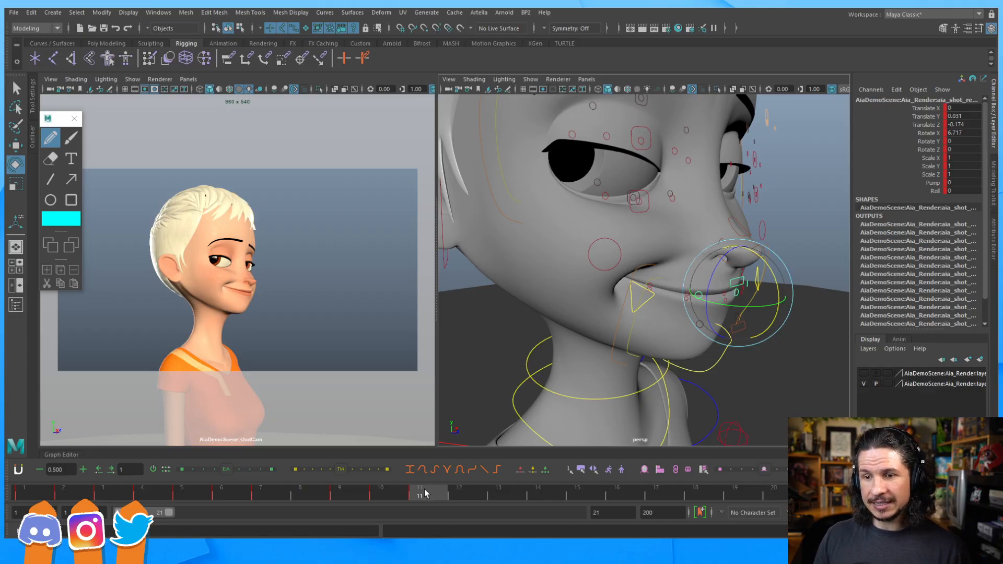
Step: Compare the smile and lip shapes between frames 10 and 11 from a three-quarter view and close up
key("comma")
key("period")
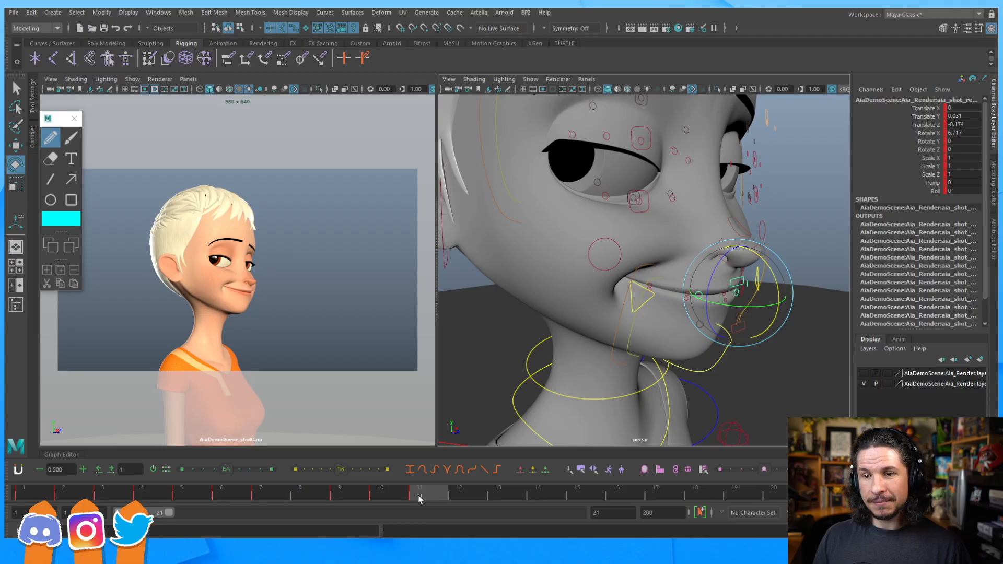
key("comma")
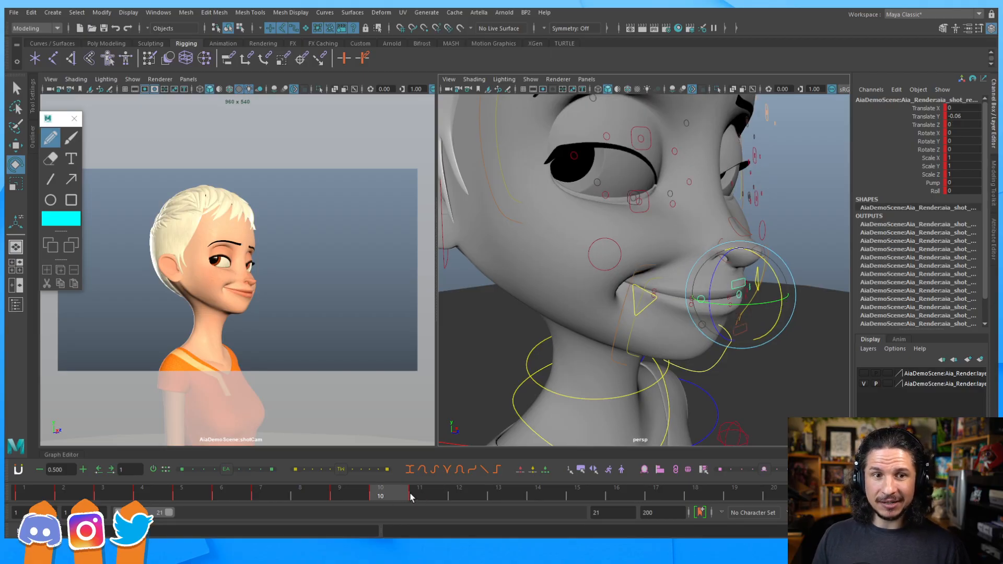
key("period")
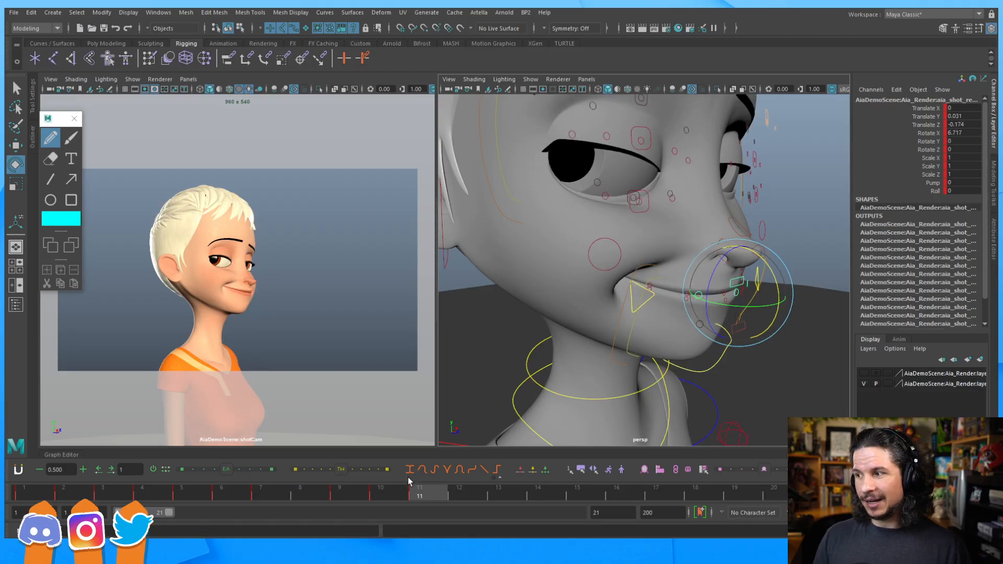
left_click_drag(721, 308, 703, 277, "alt")
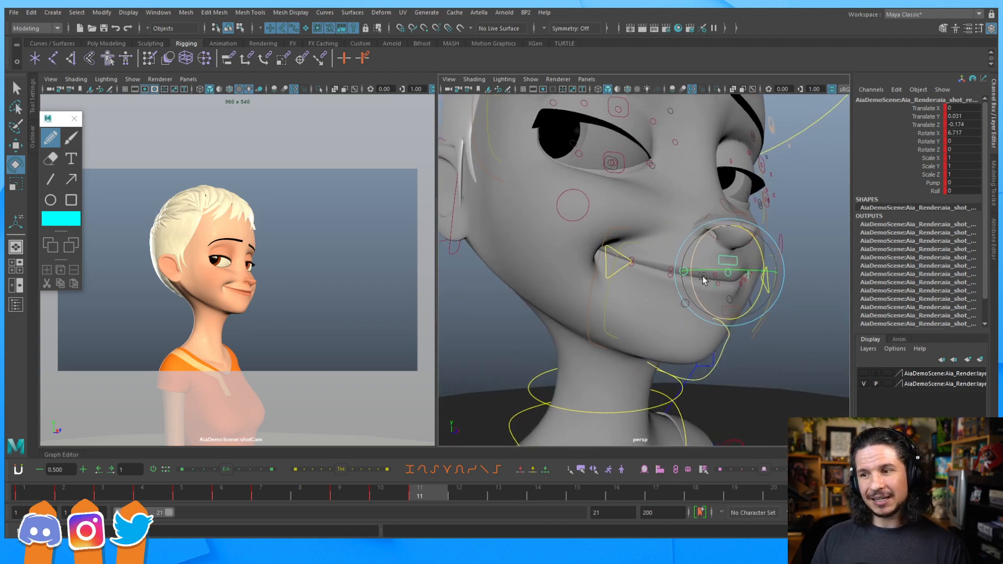
right_click_drag(704, 277, 739, 281, "alt")
middle_click_drag(739, 281, 685, 287, "alt")
right_click_drag(717, 290, 739, 293, "alt")
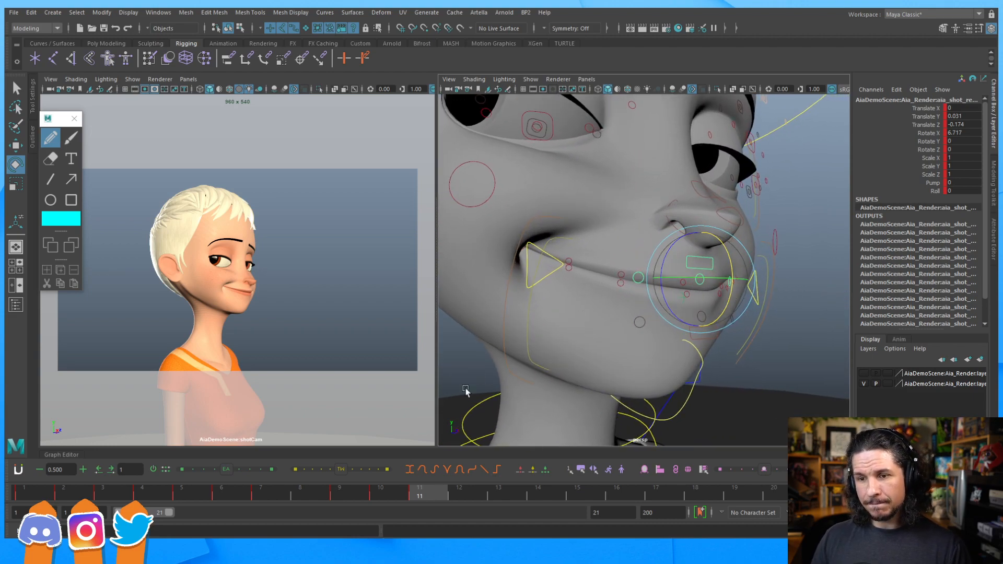
key("comma")
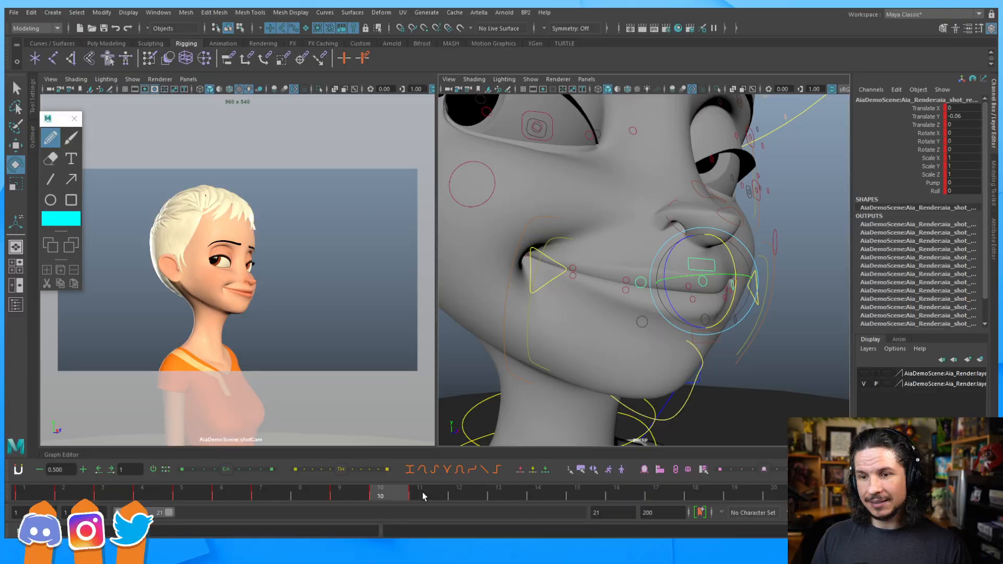
key("period")
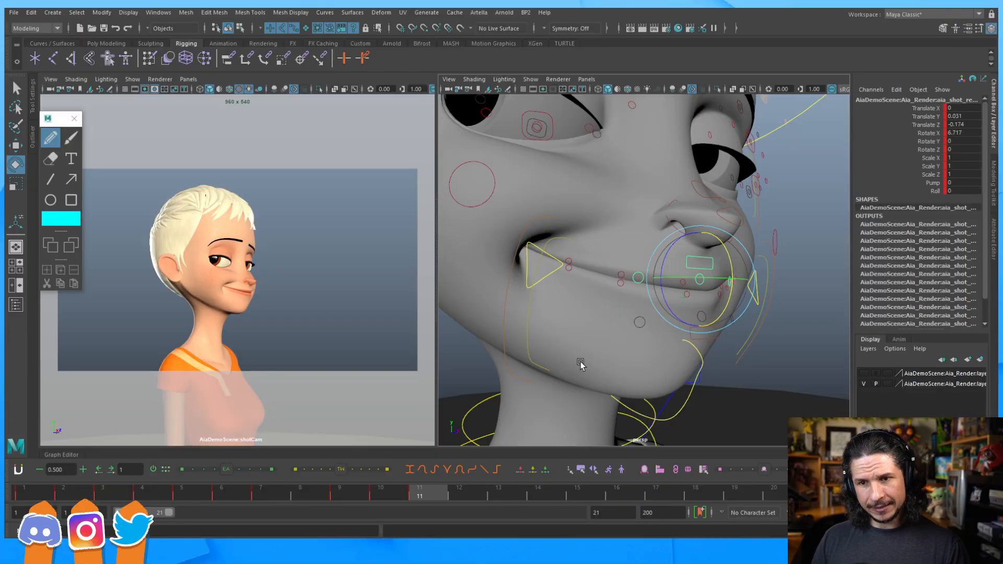
Step: Inspect the lip profile from the side, checking frame 11 against frame 10
left_click(715, 337)
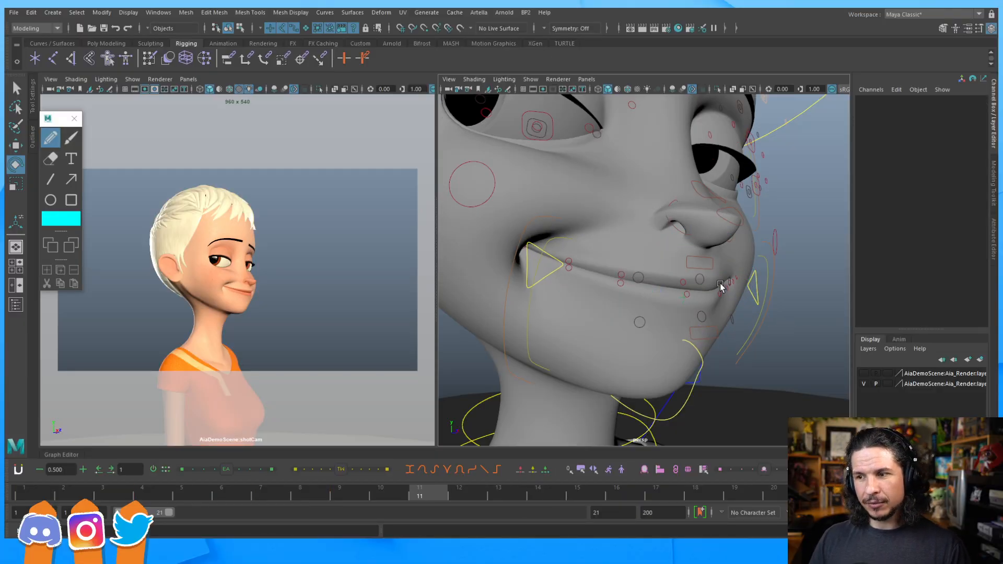
left_click(700, 279)
left_click_drag(712, 324, 799, 300, "alt")
left_click(781, 341)
left_click(732, 339)
key("w")
left_click(804, 340)
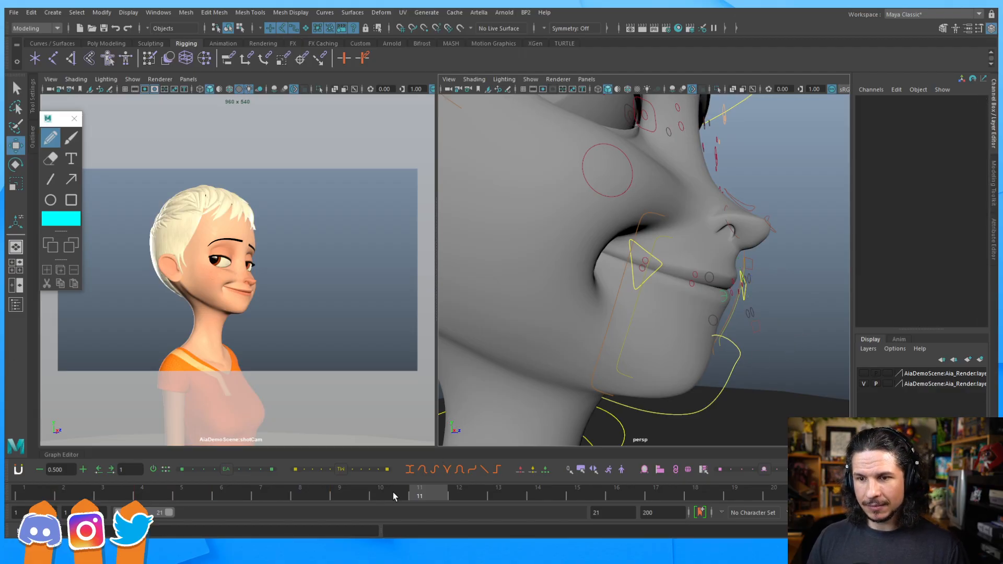
key("alt+comma")
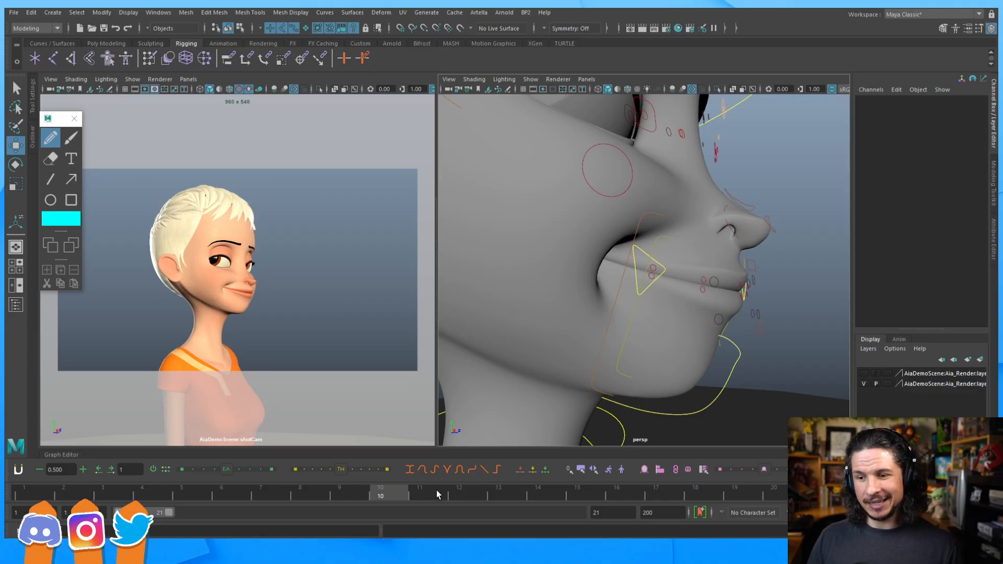
left_click(429, 491)
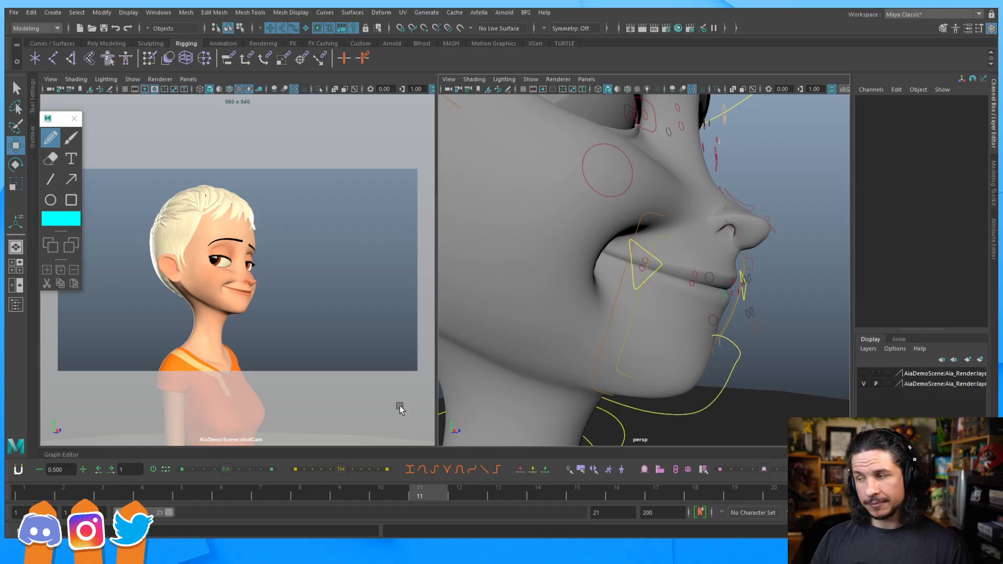
mouse_move(670, 270)
left_mouse_down("alt")
mouse_move(617, 272)
mouse_move(656, 281)
mouse_move(679, 272)
left_mouse_up("alt")
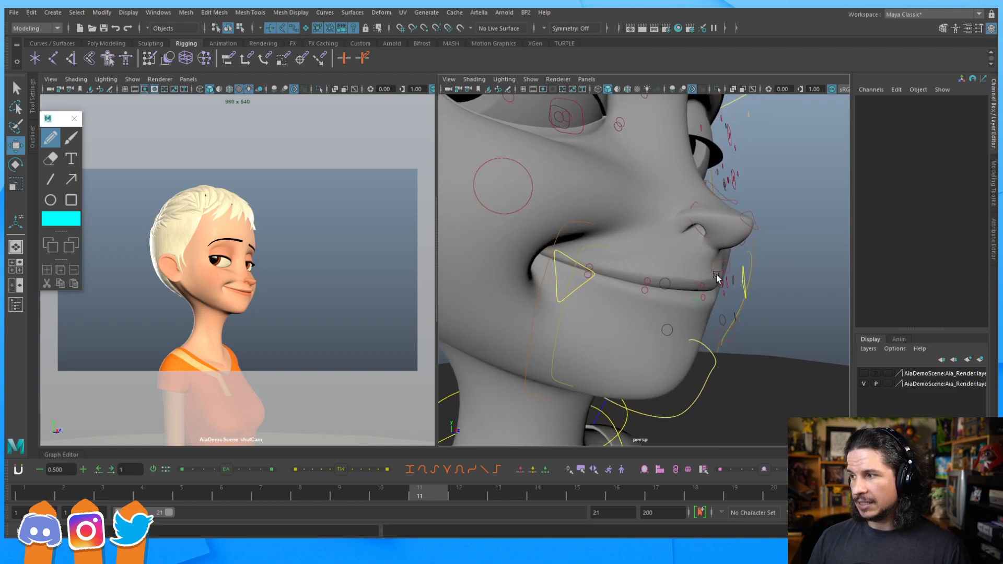
Step: Open the jaw at frame 11 by rotating the jaw control to about 2.687 in Rotate X
left_click(730, 272)
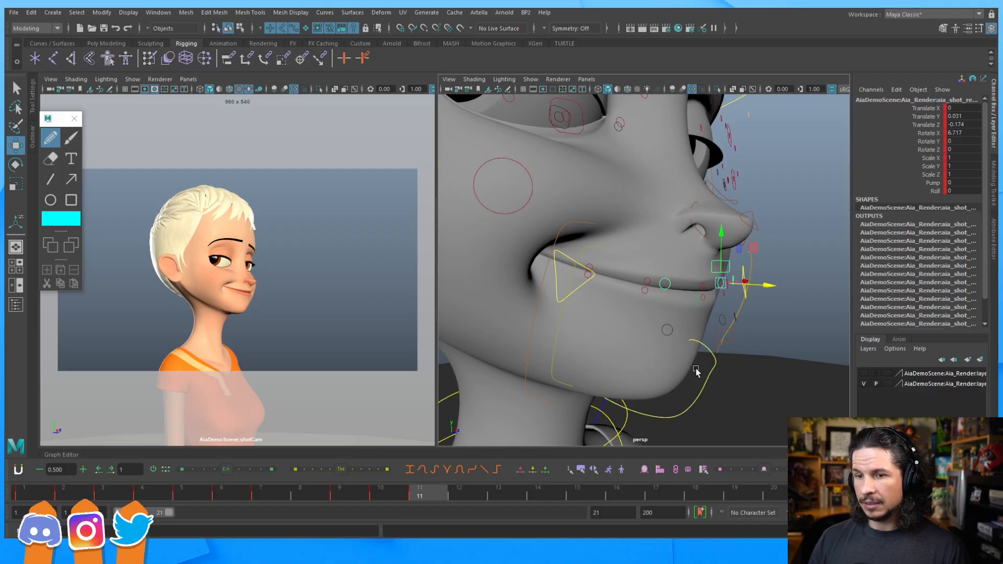
left_click(708, 361)
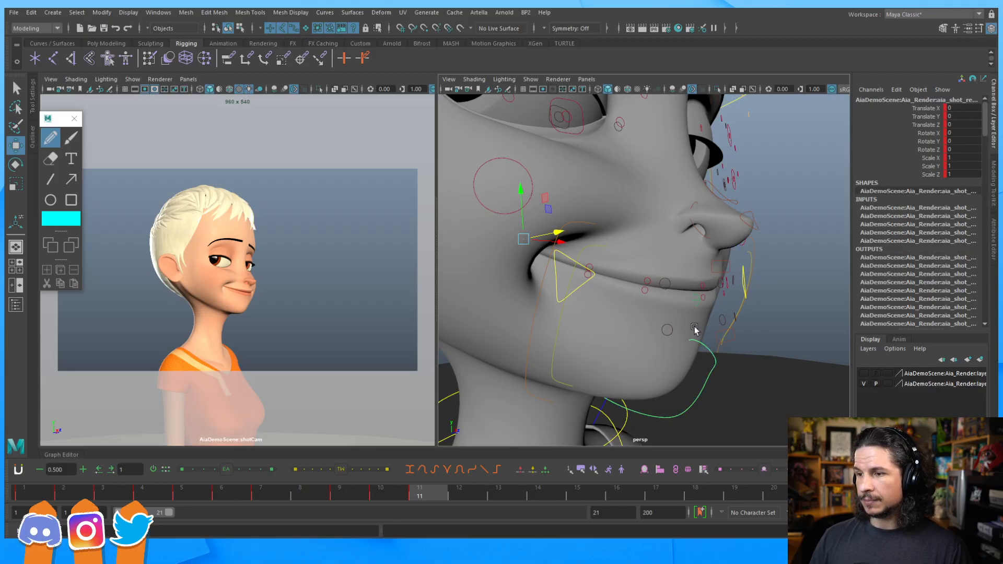
key("e")
left_click_drag(552, 261, 552, 261)
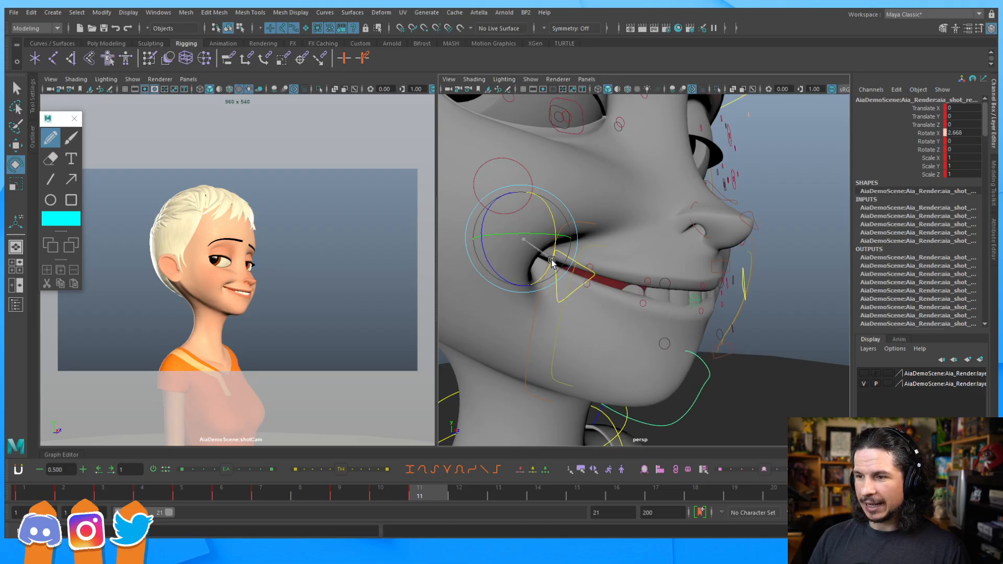
left_click_drag(551, 261, 551, 262)
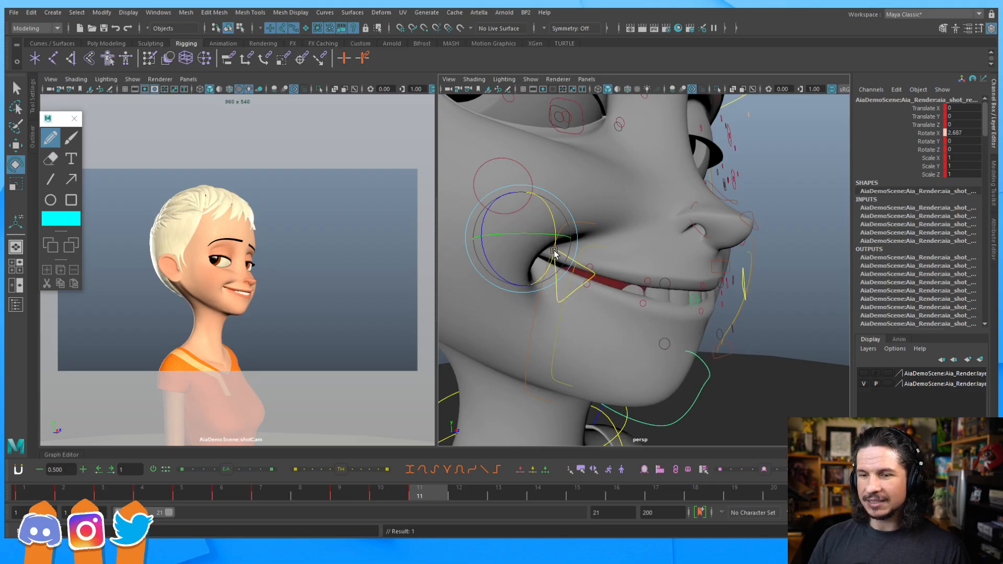
Step: Locate the upper teeth control in wireframe display and rotate it to about 13.924 in Rotate X, viewing the result shaded
left_click_drag(694, 320, 660, 290, "alt")
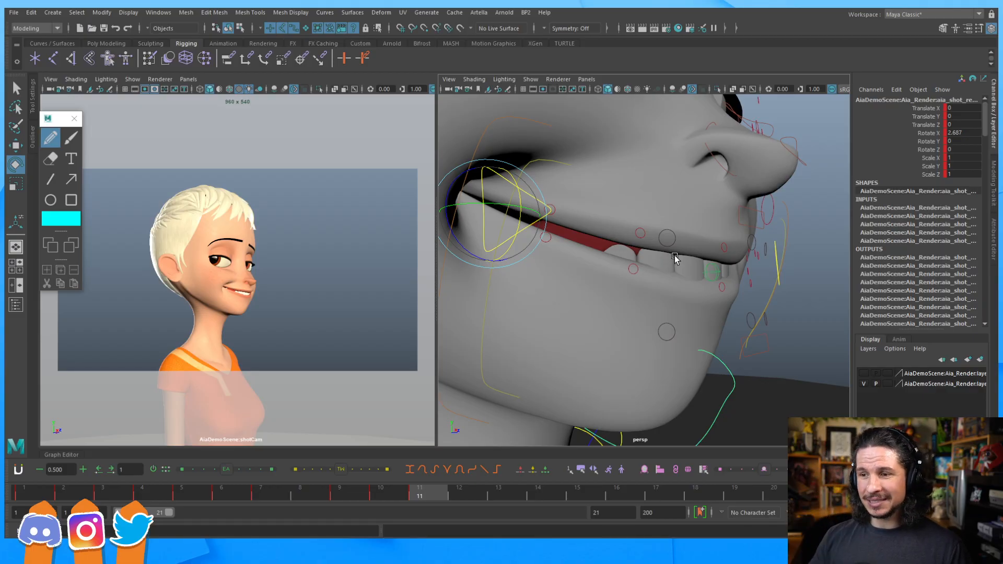
key("4")
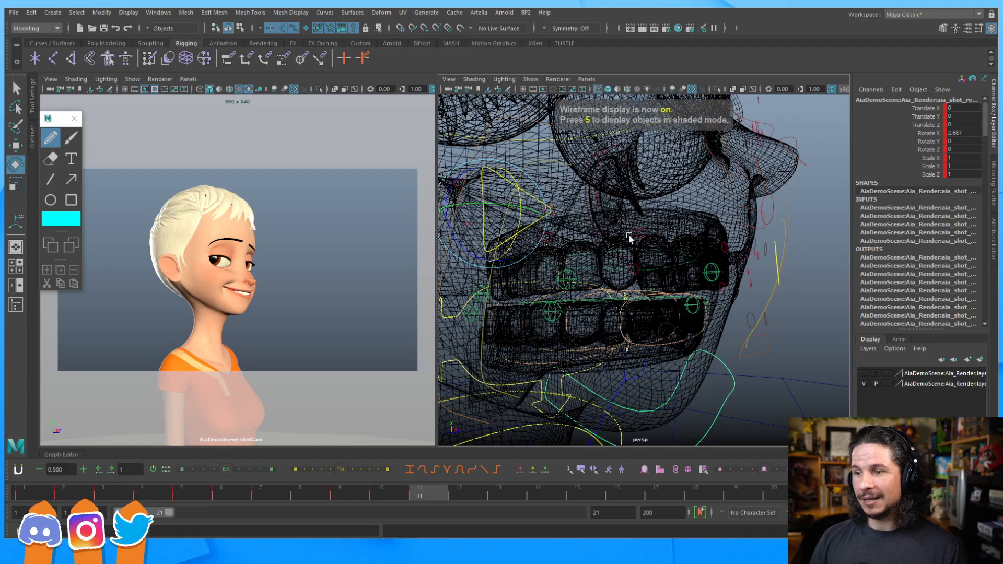
left_click(679, 265)
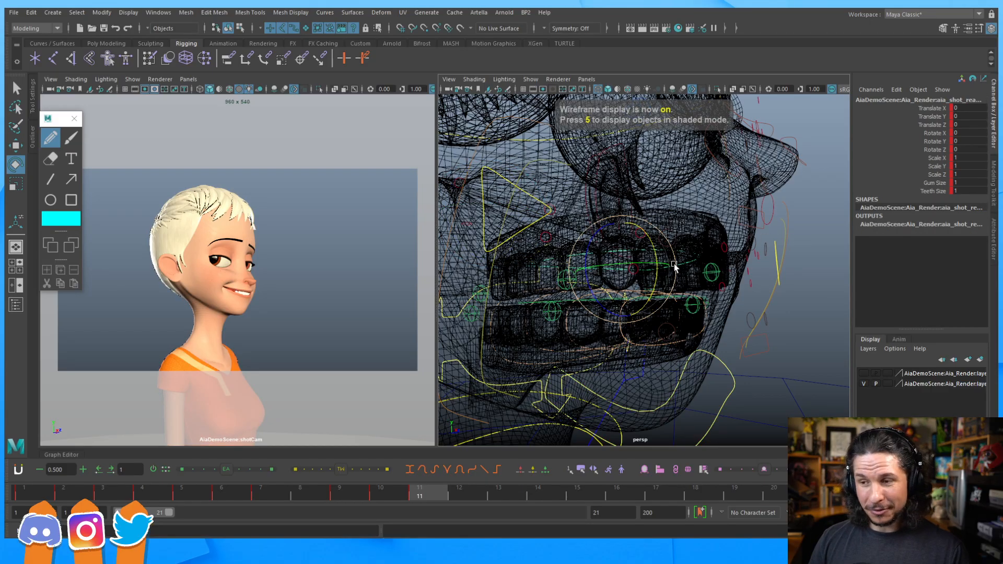
key("5")
left_click_drag(655, 257, 655, 268)
Step: Raise the upper teeth control to about Translate Y 0.662 and Translate Z -0.073 so the teeth follow the lip line
key("w")
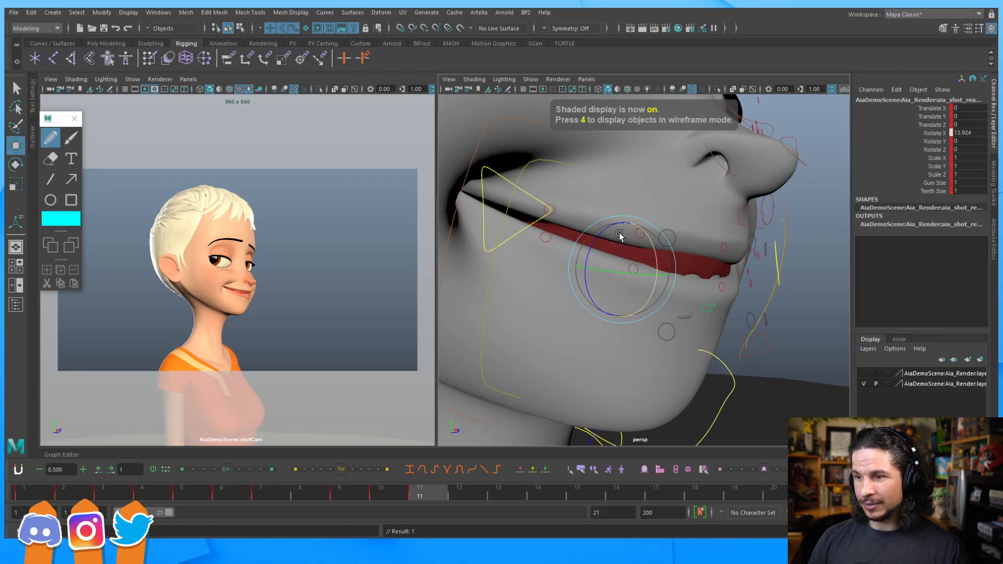
left_click_drag(650, 237, 647, 203)
key("e")
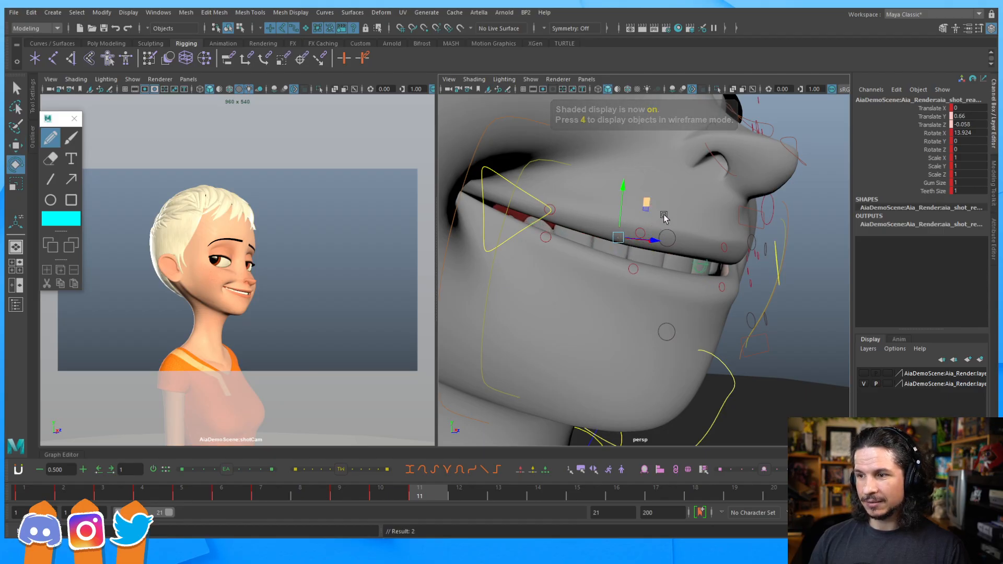
key("w")
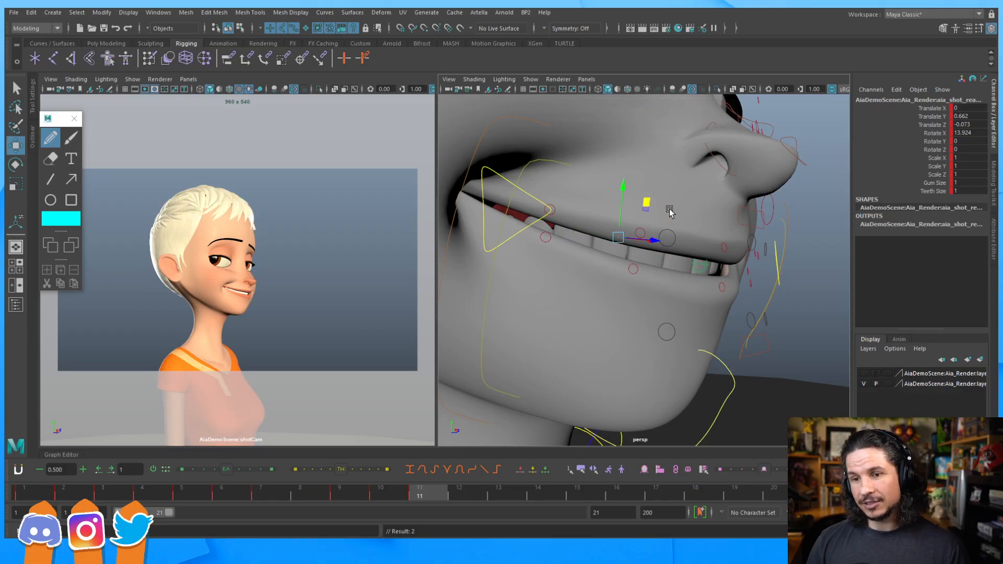
Step: Move the upper teeth control to about Translate Y 0.621 and Translate Z 0.093, key it at frame 11 and check the mouth
left_click_drag(677, 222, 626, 207, "alt")
key("s")
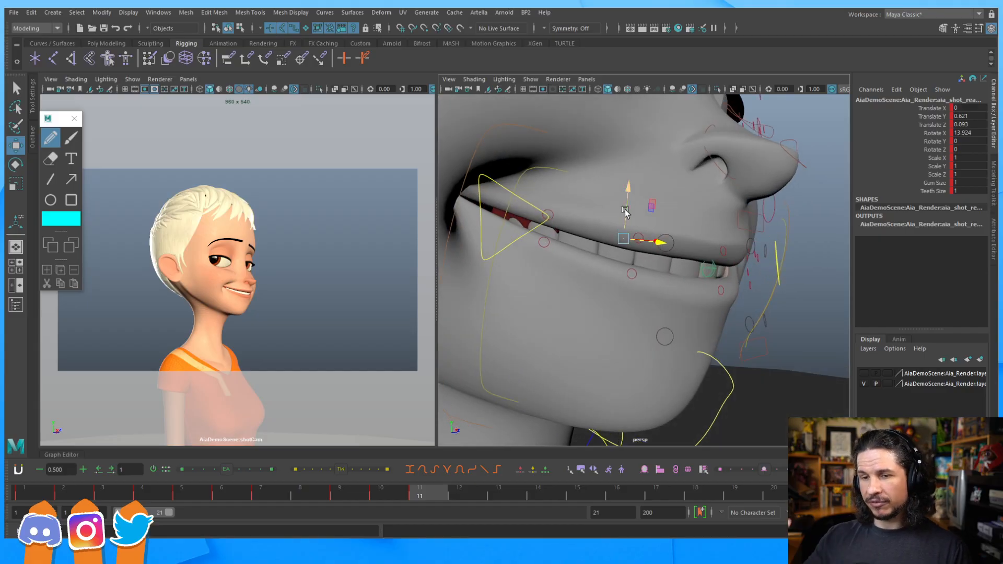
left_click_drag(672, 279, 644, 239, "alt")
right_click_drag(645, 240, 683, 259, "alt")
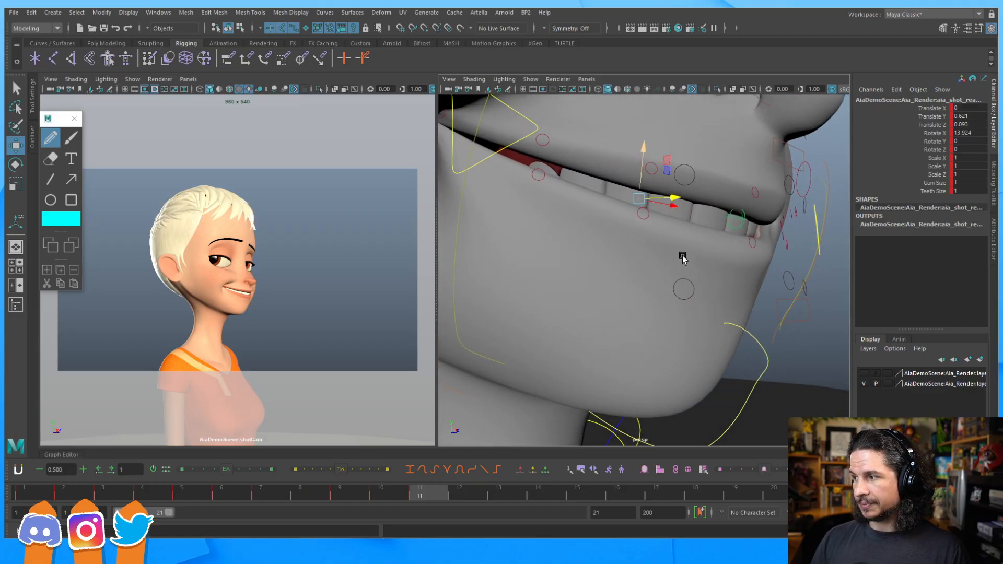
middle_click_drag(683, 260, 686, 275, "alt")
left_click_drag(686, 276, 616, 287, "alt")
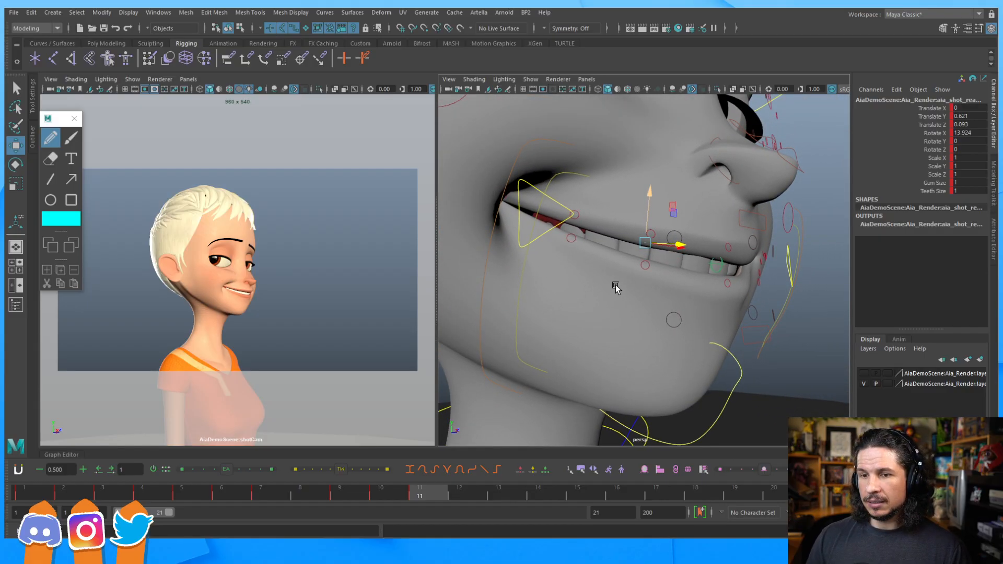
left_click(390, 493)
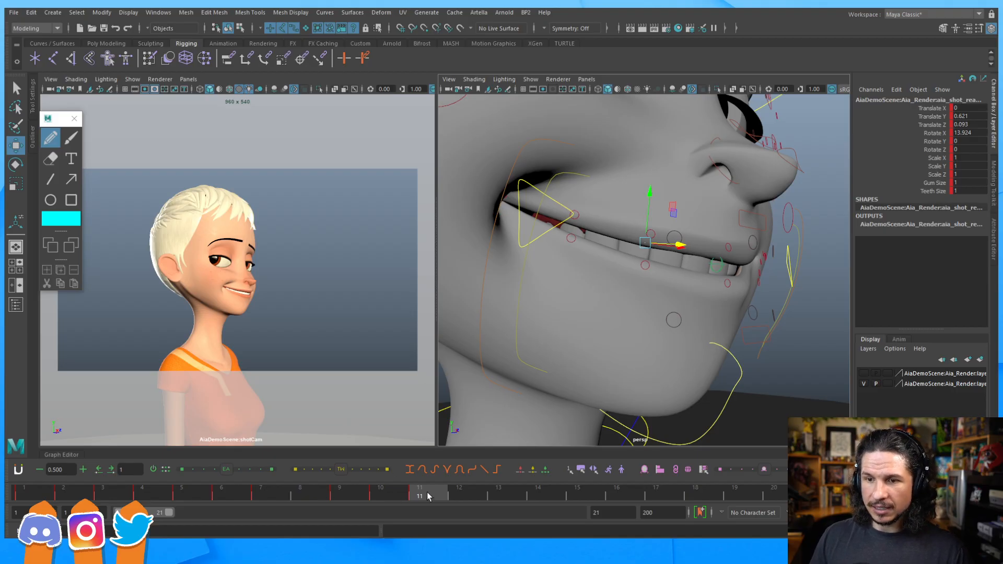
left_click(433, 491)
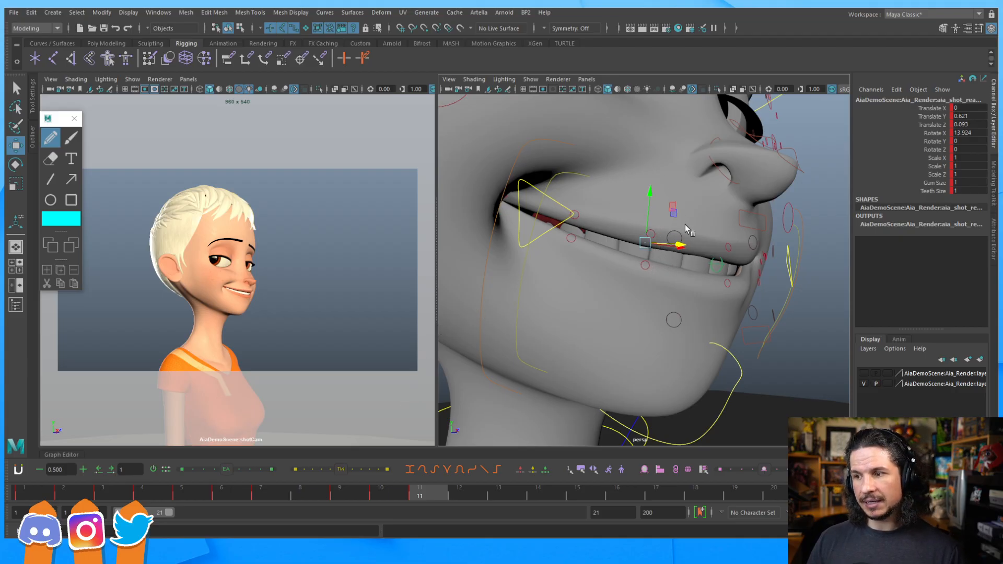
Step: Raise the lower lip controls toward the upper lip, the middle one to about Translate Y 0.398 and the outer one to 0.43
left_click(647, 264)
left_click_drag(644, 217, 646, 204)
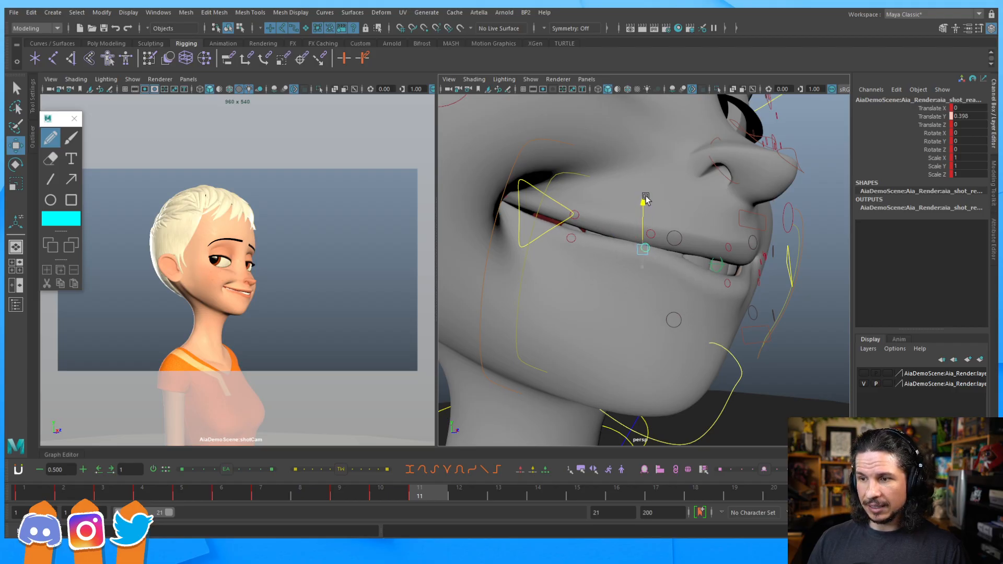
left_click(572, 239)
left_click_drag(574, 196, 577, 181)
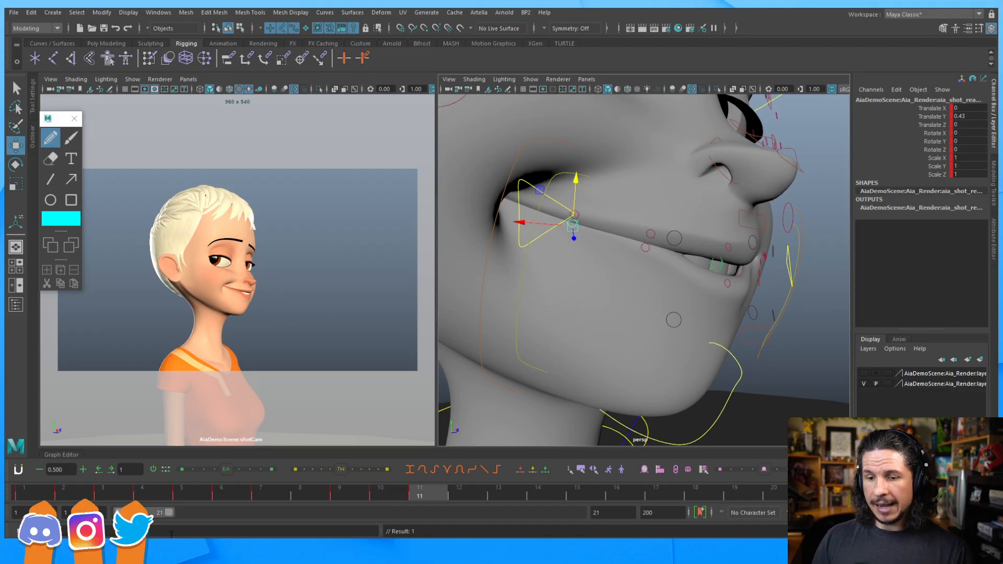
Step: Switch to the drawing program and sketch a closed smile curve with a rounded open mouth beside it
key("alt+Tab")
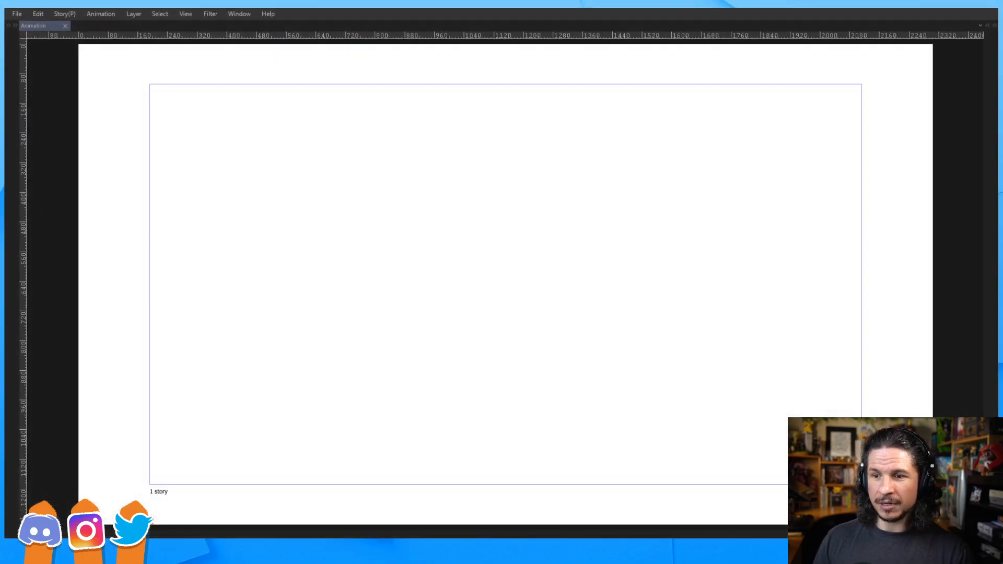
mouse_move(210, 264)
left_mouse_down()
mouse_move(226, 286)
mouse_move(264, 289)
left_mouse_up()
key("ctrl+z")
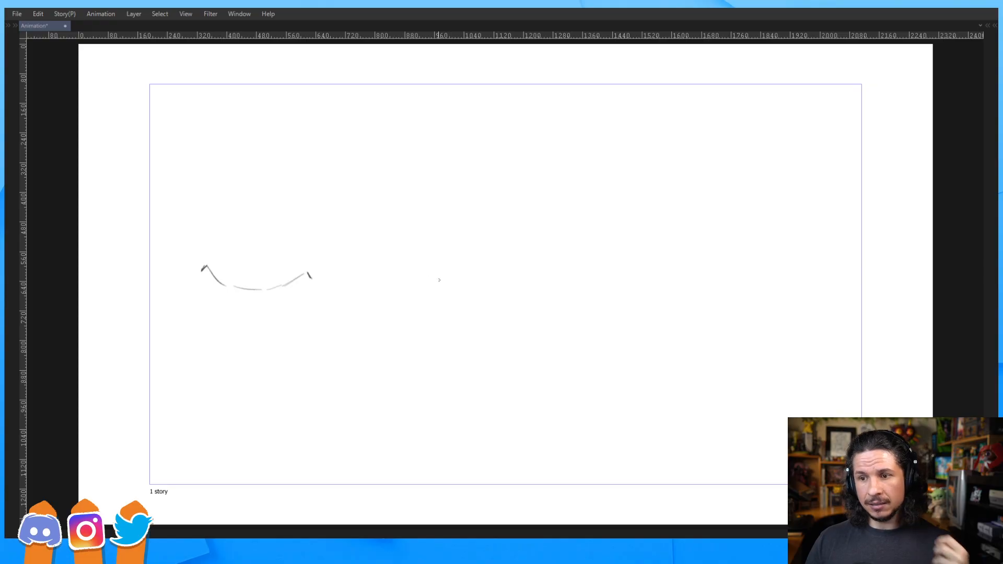
mouse_move(391, 286)
left_mouse_down()
mouse_move(452, 245)
mouse_move(468, 291)
mouse_move(444, 314)
mouse_move(458, 294)
left_mouse_up()
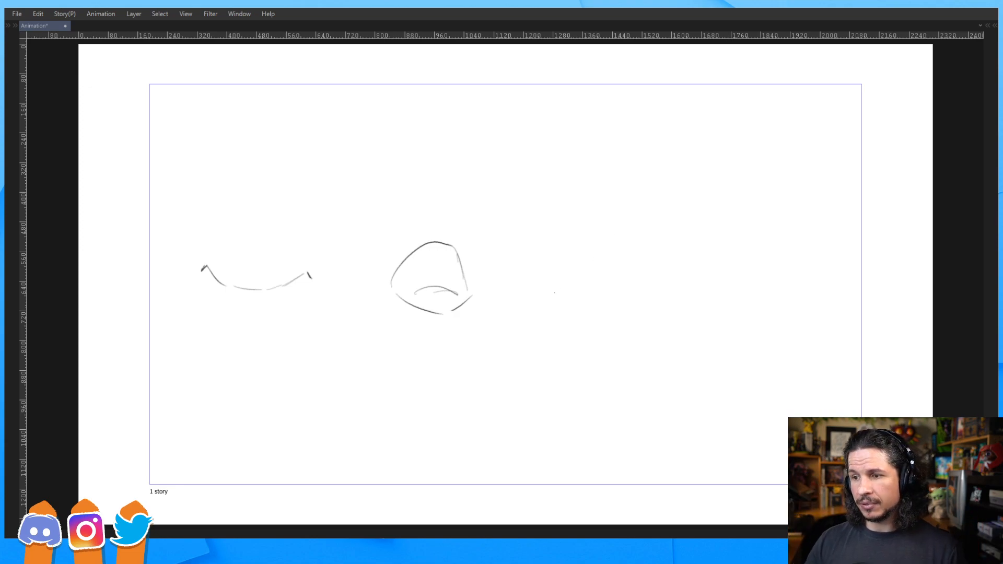
Step: Sketch a second open mouth with two upper-lip peaks, a curved lower edge and a tongue line, undoing the last stray mark
left_click_drag(535, 299, 573, 238)
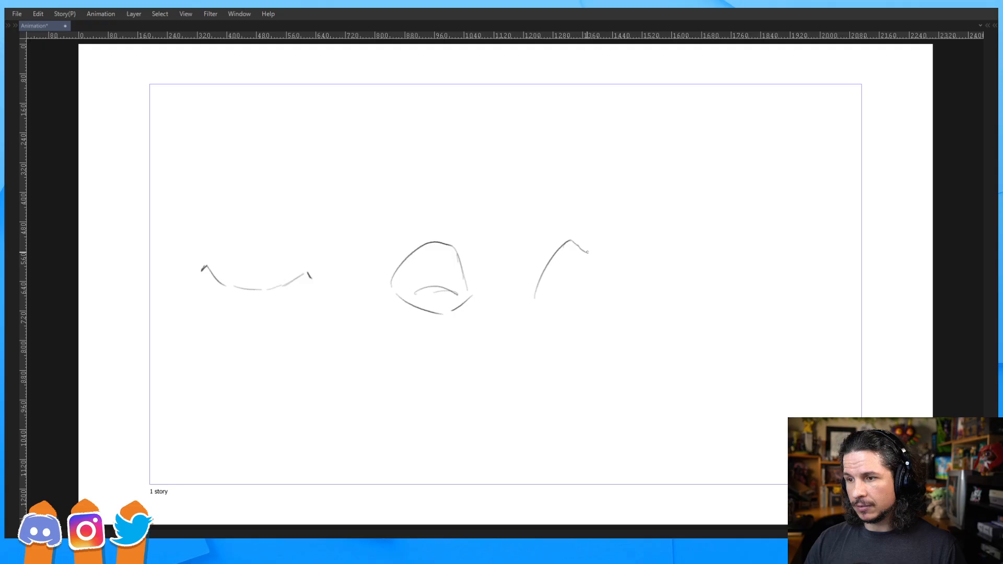
left_click_drag(608, 250, 623, 285)
mouse_move(540, 302)
left_mouse_down()
mouse_move(588, 321)
mouse_move(626, 294)
mouse_move(602, 296)
left_mouse_up()
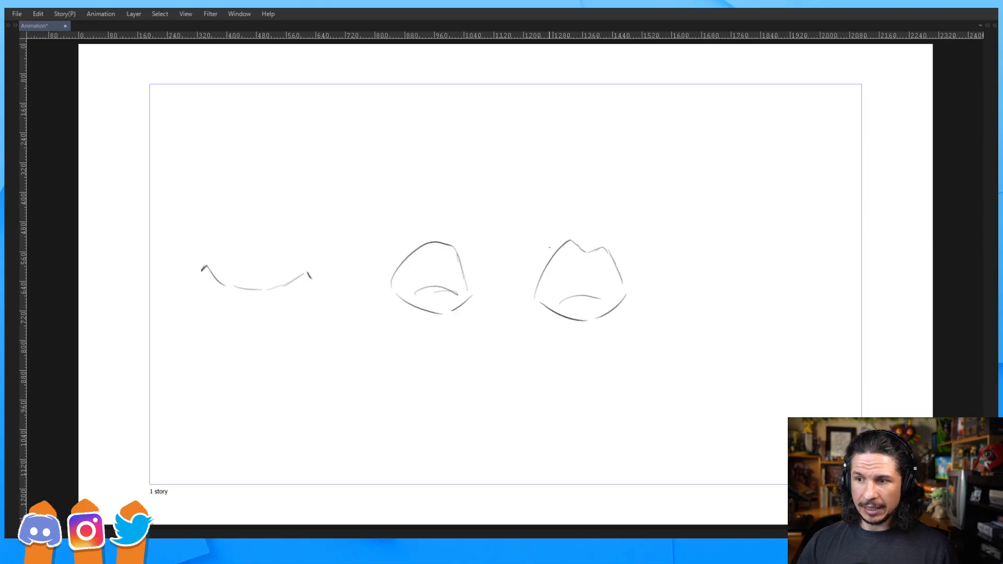
key("ctrl+z")
Step: Draw guide lines rising above both peaks of the two-peaked mouth, and undo the small triangle drawn between them
left_click_drag(566, 192, 557, 247)
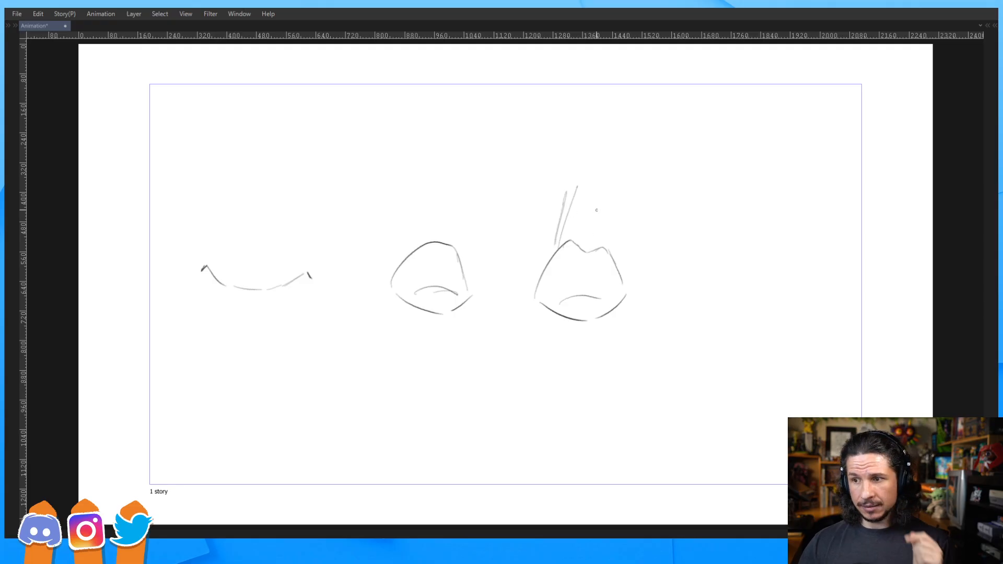
left_click_drag(608, 186, 615, 260)
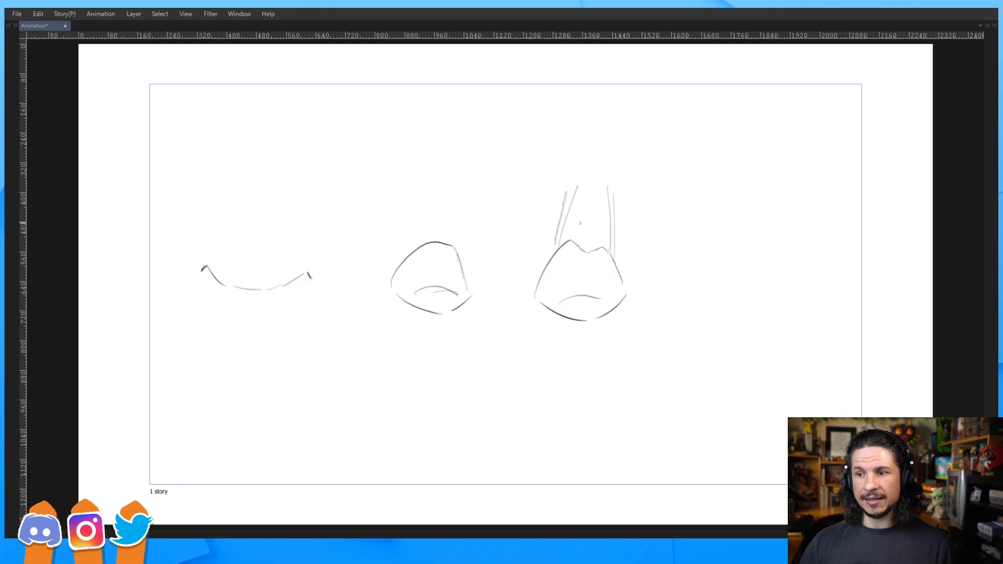
mouse_move(573, 222)
left_mouse_down()
mouse_move(611, 221)
mouse_move(587, 200)
left_mouse_up()
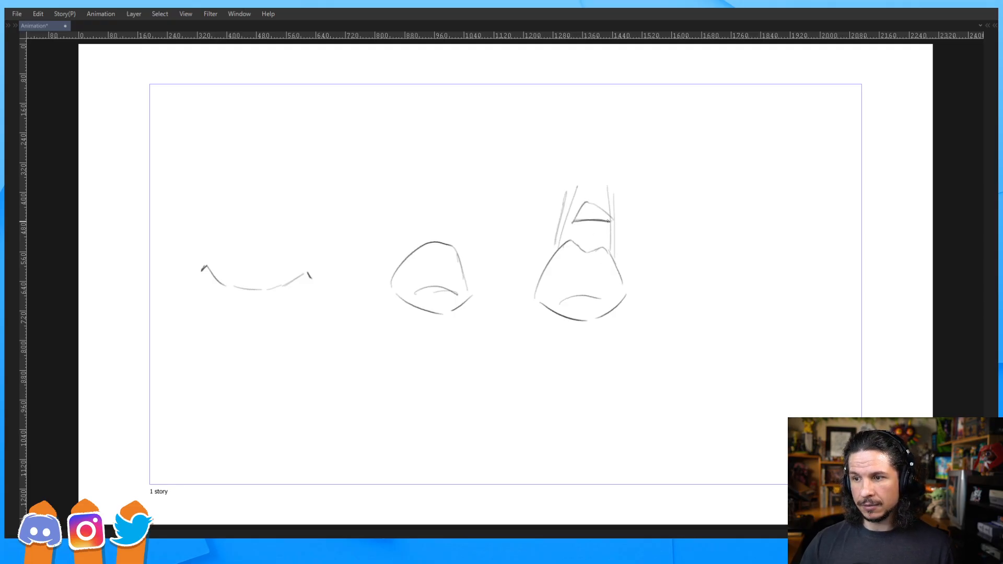
key("ctrl+z")
key("ctrl+z")
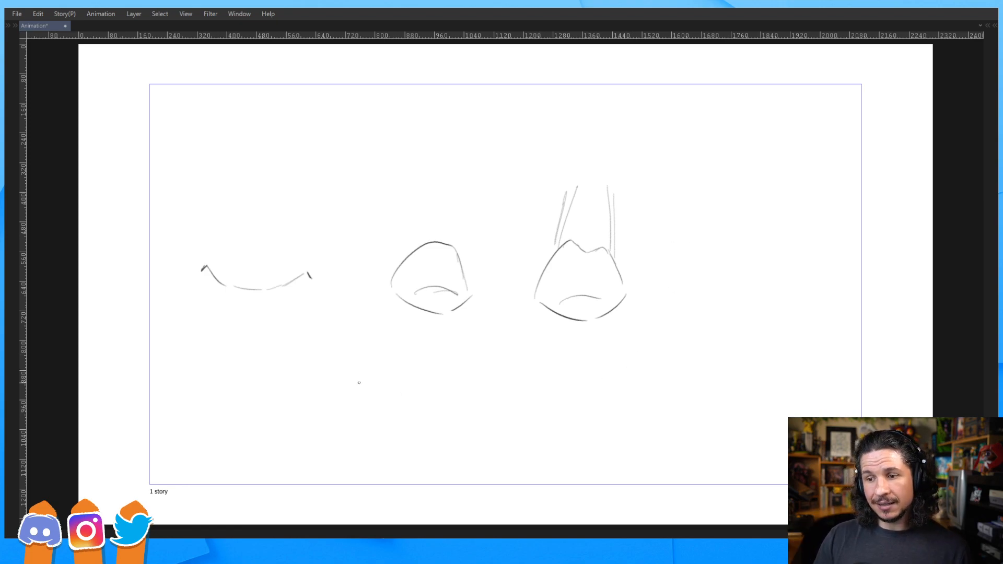
Step: Sketch two smirk lines below the open mouths, one smoothly curved and one bending sharply near the corner with a lower lip
left_click_drag(337, 388, 419, 407)
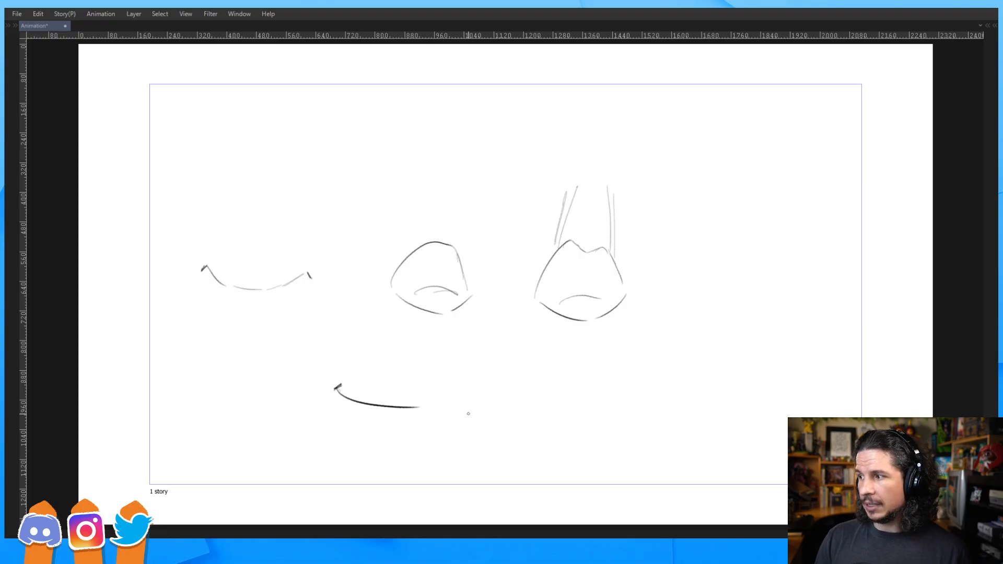
left_click_drag(483, 398, 491, 421)
key("ctrl+z")
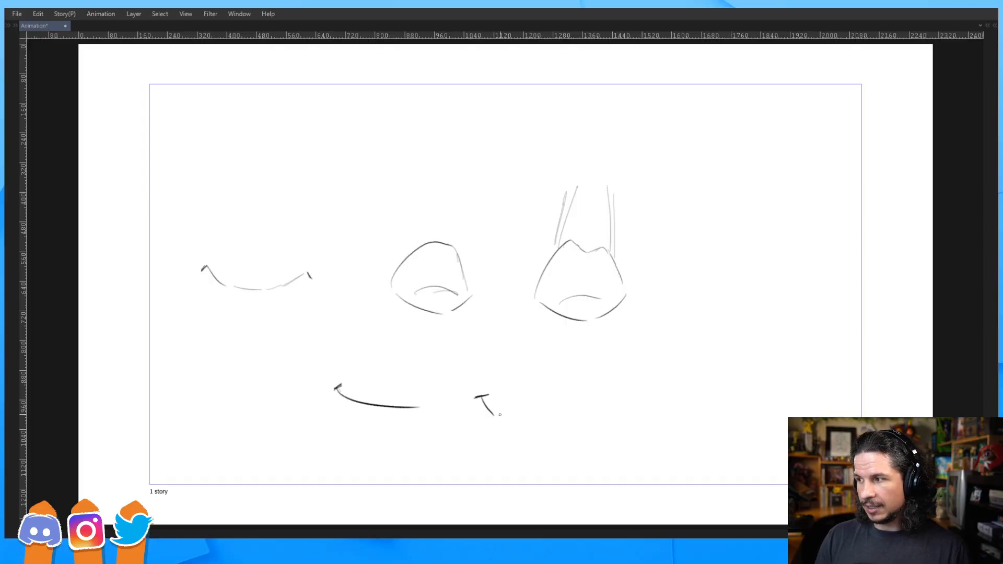
left_click_drag(511, 419, 528, 421)
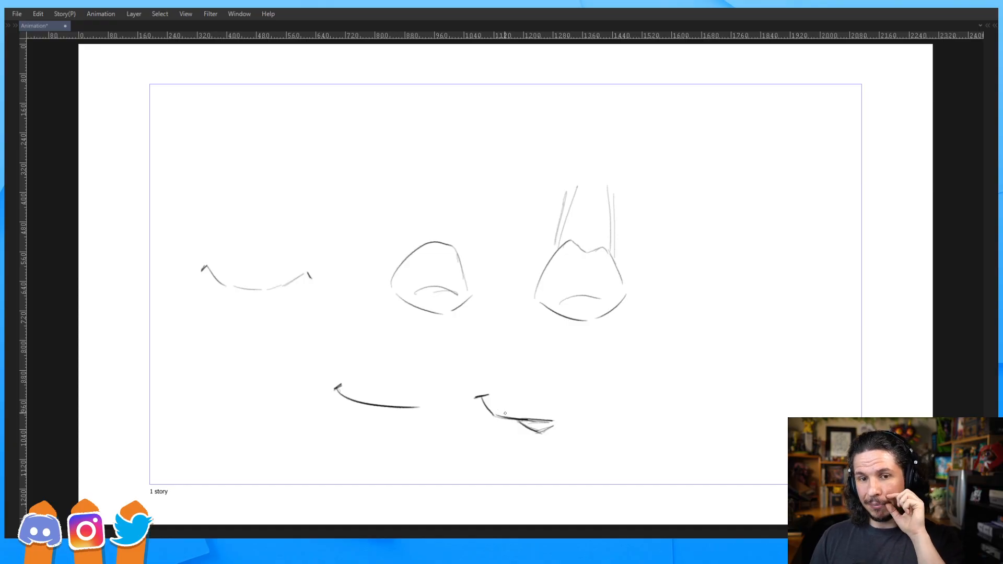
Step: Sketch a curly cat-like mouth beside the two smirk lines and add whiskers on both sides
left_click_drag(631, 398, 692, 398)
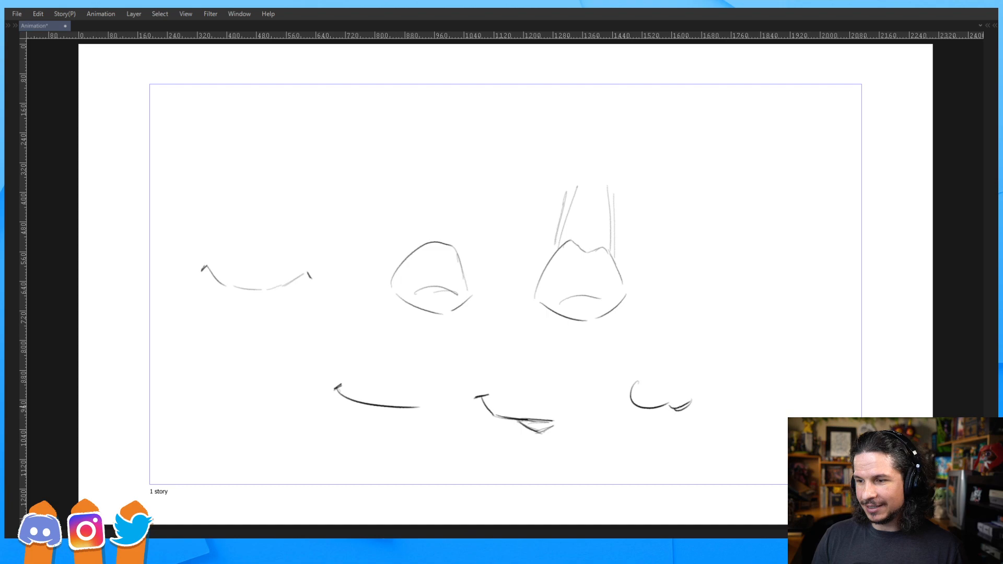
mouse_move(668, 405)
left_mouse_down()
mouse_move(690, 396)
mouse_move(616, 364)
mouse_move(609, 382)
left_mouse_up()
left_click_drag(641, 392, 604, 404)
left_click_drag(682, 401, 717, 390)
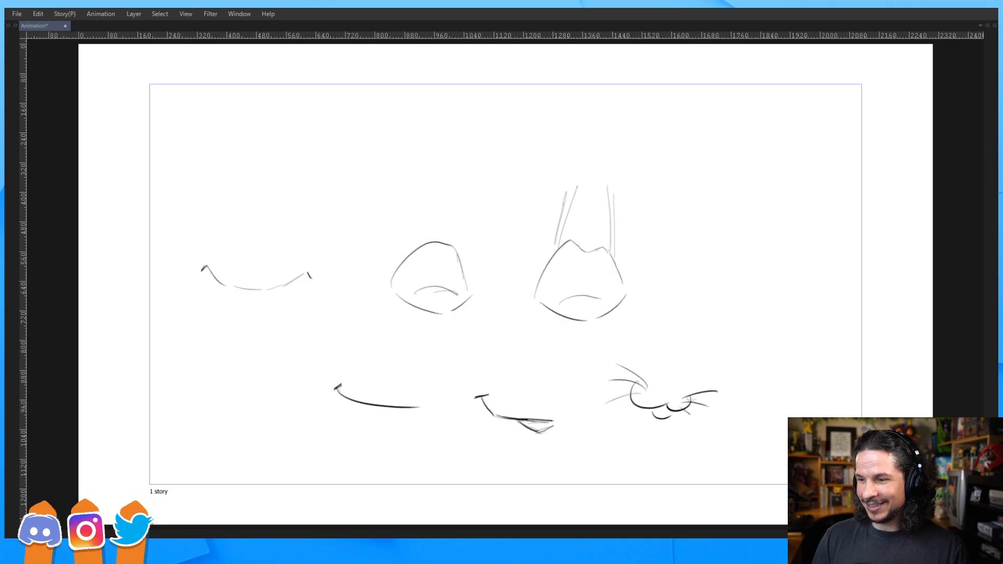
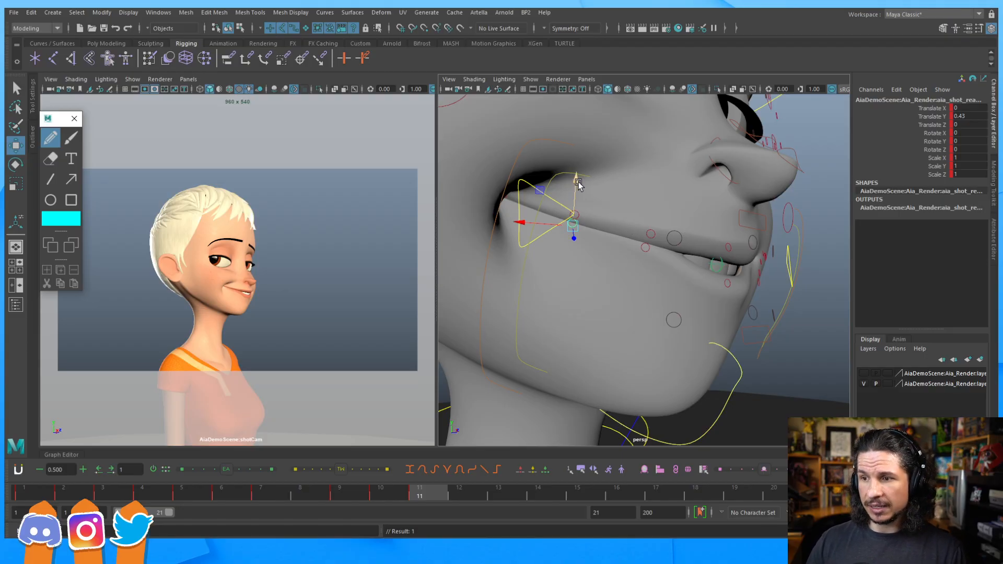
Step: Return to Maya and rotate the near-side mouth corner control to about 16.741 in Rotate Z
left_click(577, 212, "shift")
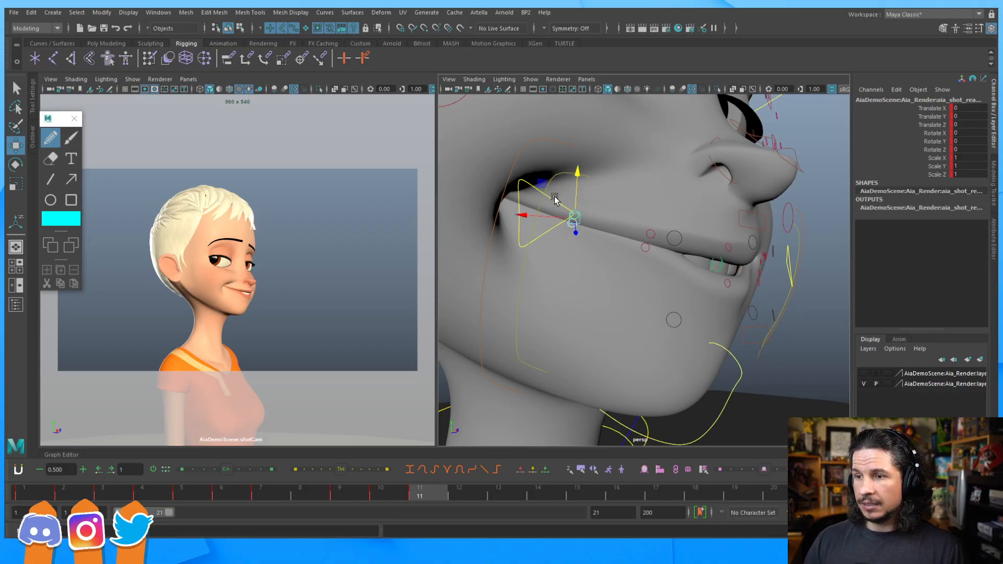
left_click(575, 222)
key("e")
left_click(579, 223)
mouse_move(579, 224)
left_mouse_down()
mouse_move(561, 249)
mouse_move(575, 242)
mouse_move(568, 247)
mouse_move(555, 230)
mouse_move(591, 224)
left_mouse_up()
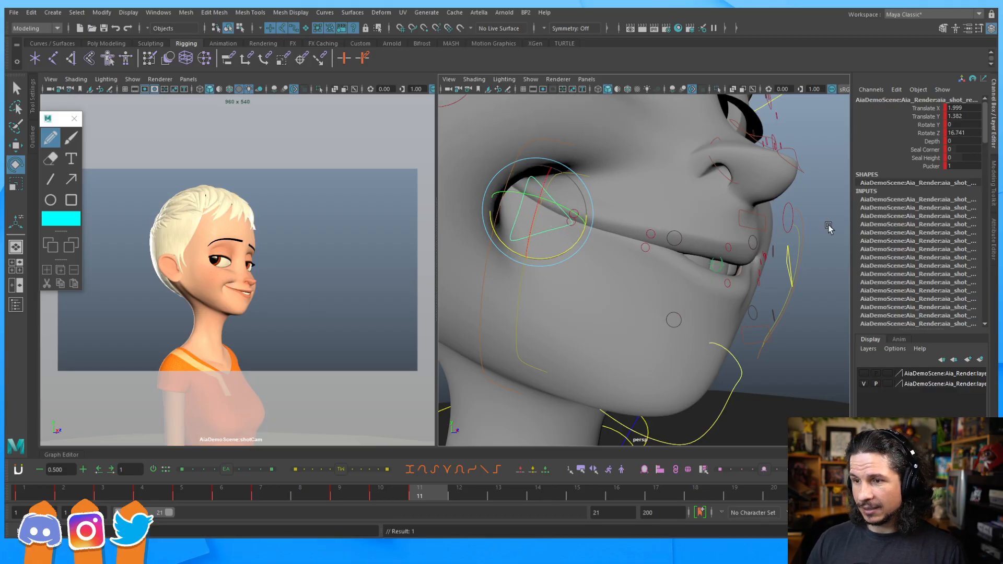
Step: Lower the lip control pair beside the mouth corner, the upper to about Translate Y -0.627 and the lower to -0.197
key("q")
left_click(578, 215)
left_click(574, 224)
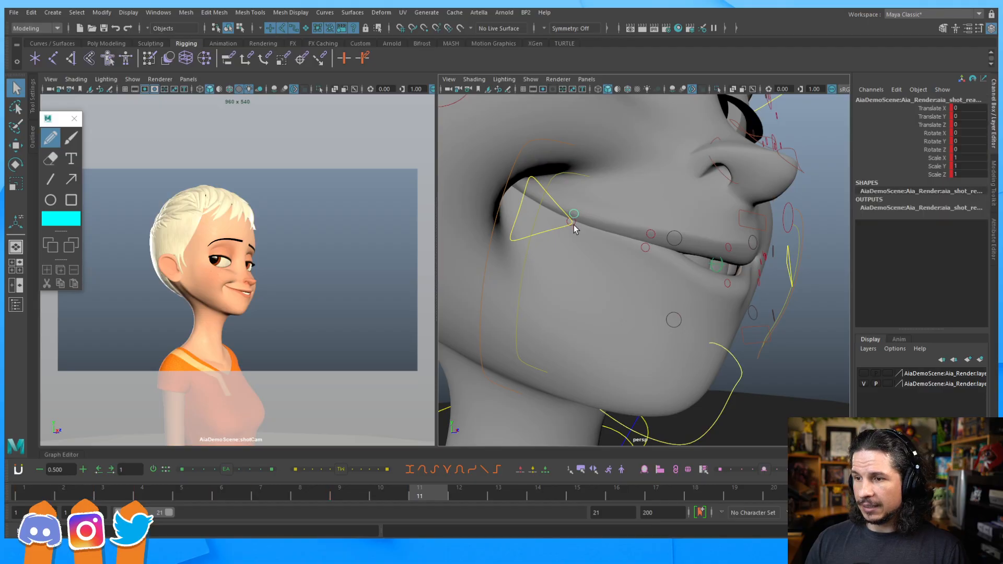
key("w")
left_click_drag(580, 182, 568, 203)
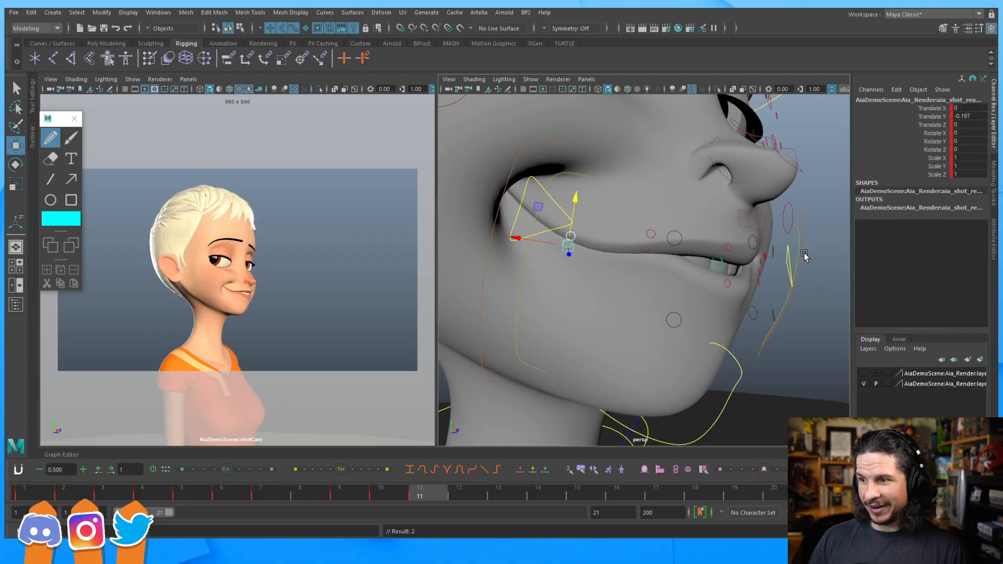
Step: Lower the main upper and lower lip controls slightly together and key them at frame 11
left_click(758, 233)
left_click(758, 325)
left_click_drag(775, 275, 774, 277)
key("s")
Step: Nudge the lip control pair beside the mouth corner slightly in Translate Y, undoing a trial sideways shift
left_click(566, 246)
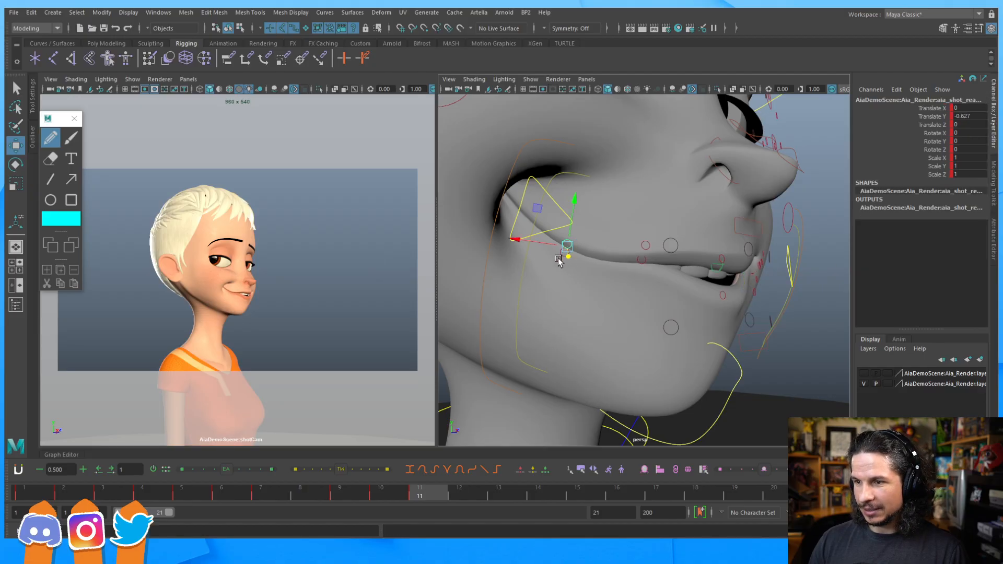
key("q")
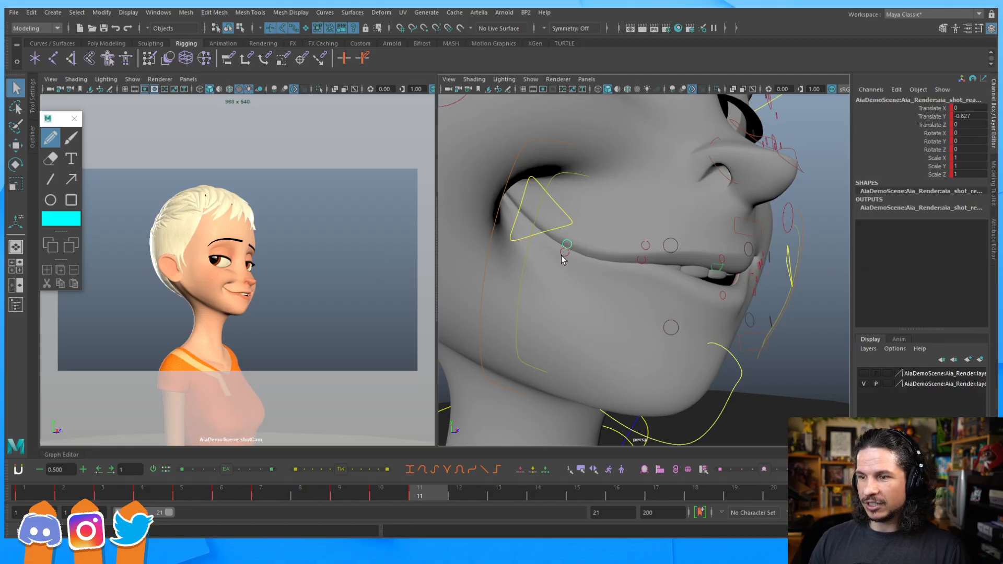
key("w")
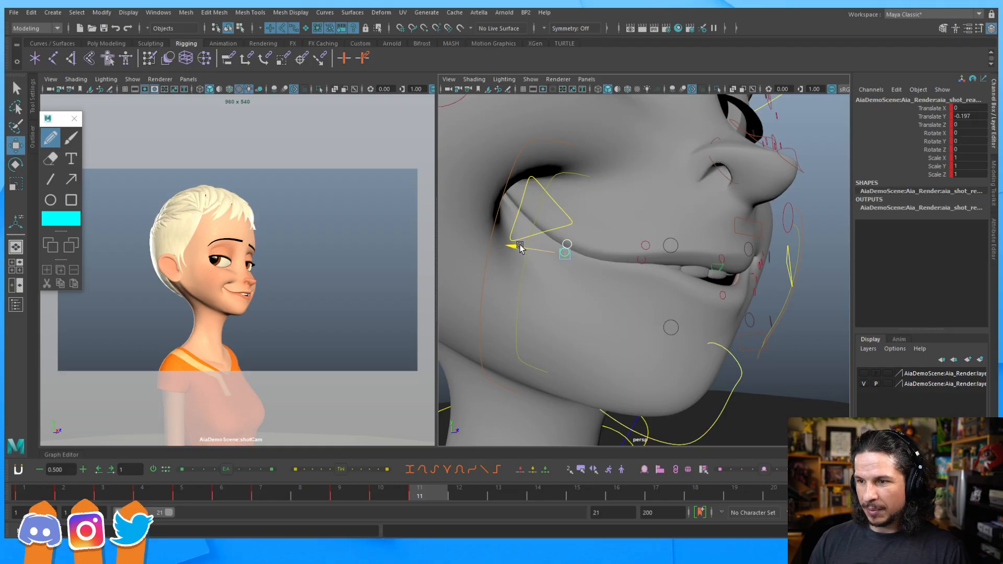
left_click_drag(519, 246, 530, 242)
key("ctrl+z")
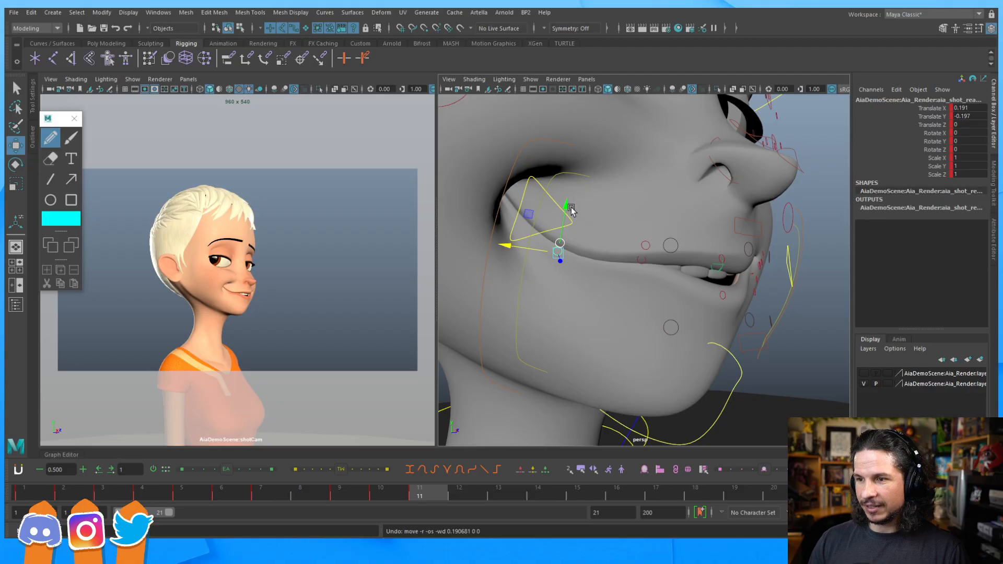
left_click_drag(573, 207, 574, 201)
Step: Lower the middle pair of near-side lip controls slightly, bringing the lower one to about Translate Y 0.289
left_click(648, 246)
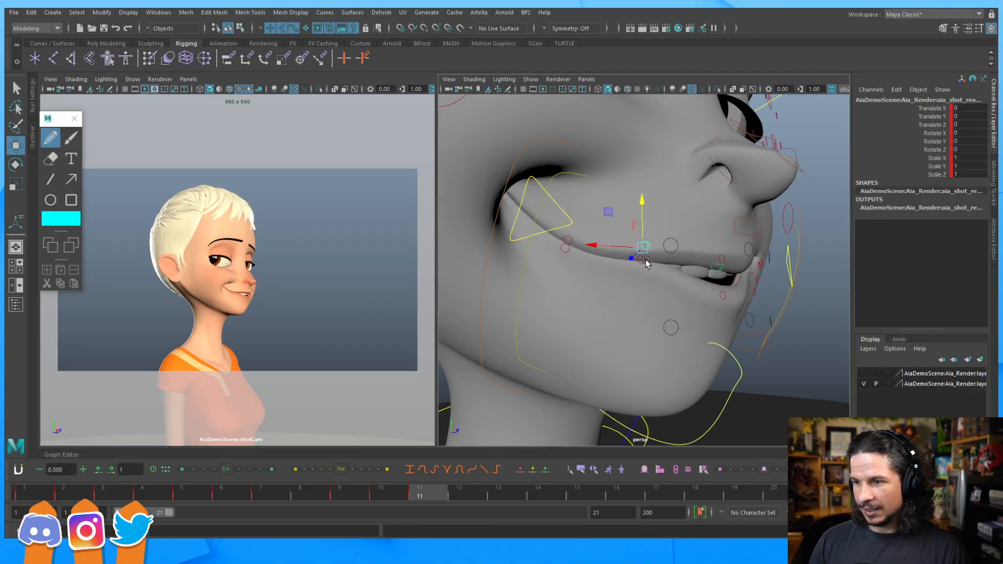
left_click(642, 259, "shift")
left_click_drag(640, 216, 639, 222)
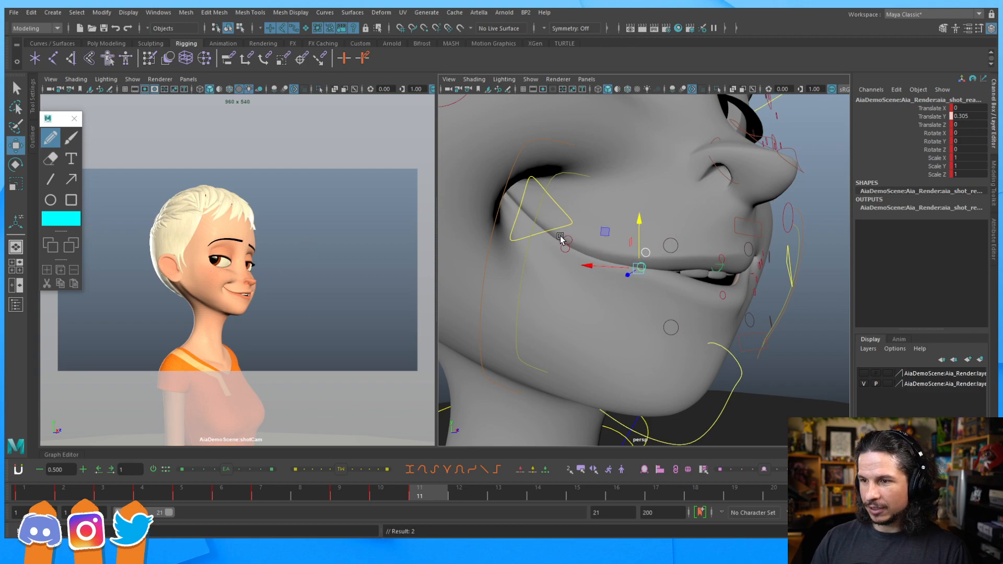
Step: Using wireframe display, move the small lip control hidden inside the near-side mouth corner to about Translate X -0.731 and restore shaded display
left_click_drag(505, 196, 507, 199, "alt")
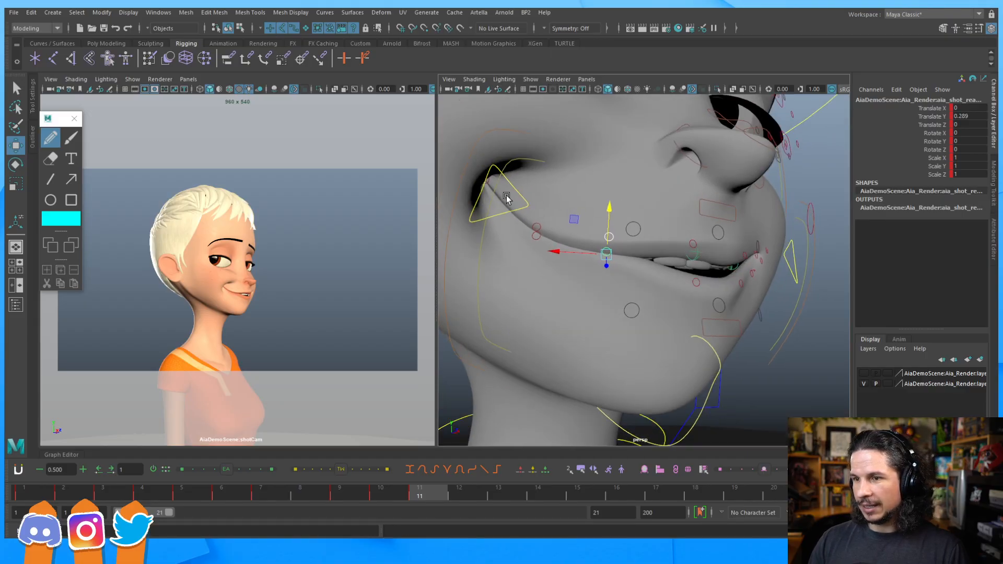
key("4")
left_click_drag(496, 198, 521, 200, "alt")
left_click(521, 199)
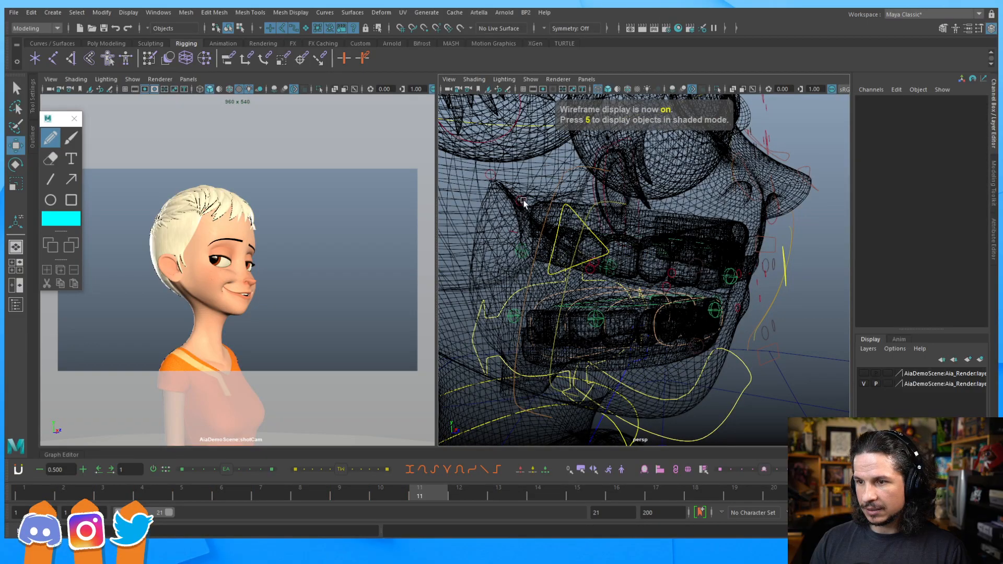
left_click(523, 201)
left_click_drag(514, 234, 562, 263, "alt")
key("s")
key("ctrl+z")
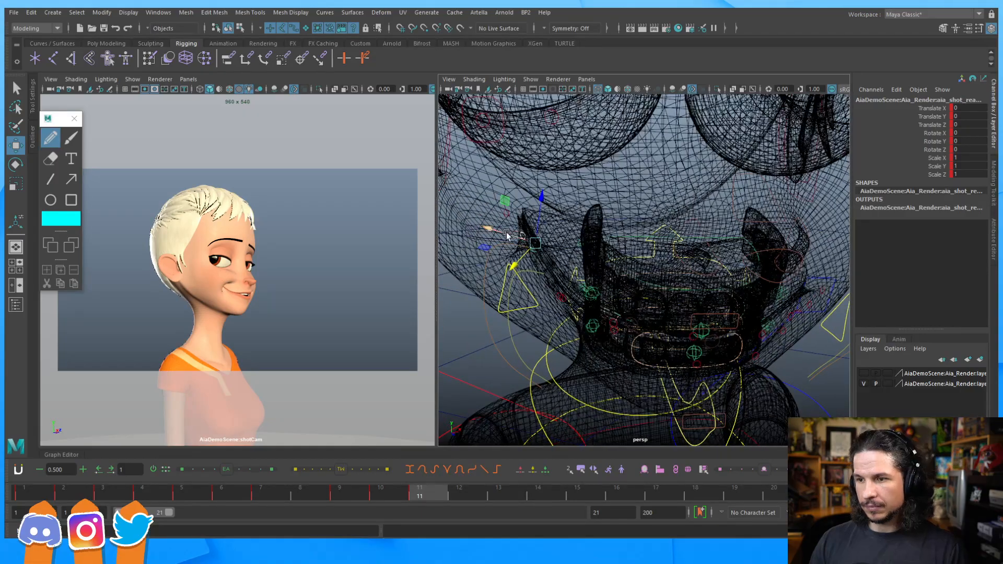
left_click_drag(506, 238, 534, 255)
mouse_move(650, 270)
left_mouse_down("alt")
mouse_move(661, 272)
mouse_move(657, 256)
left_mouse_up("alt")
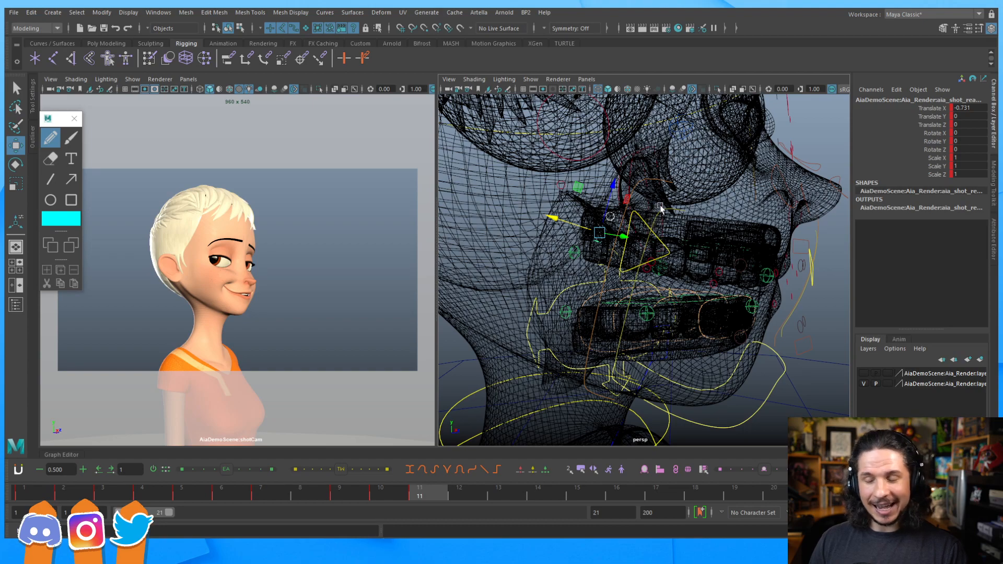
key("5")
mouse_move(665, 230)
left_mouse_down("alt")
mouse_move(650, 266)
mouse_move(650, 244)
left_mouse_up("alt")
Step: Rotate the near-side triangular mouth corner control slightly, key it at frame 11 and clear the selection
left_click(647, 255)
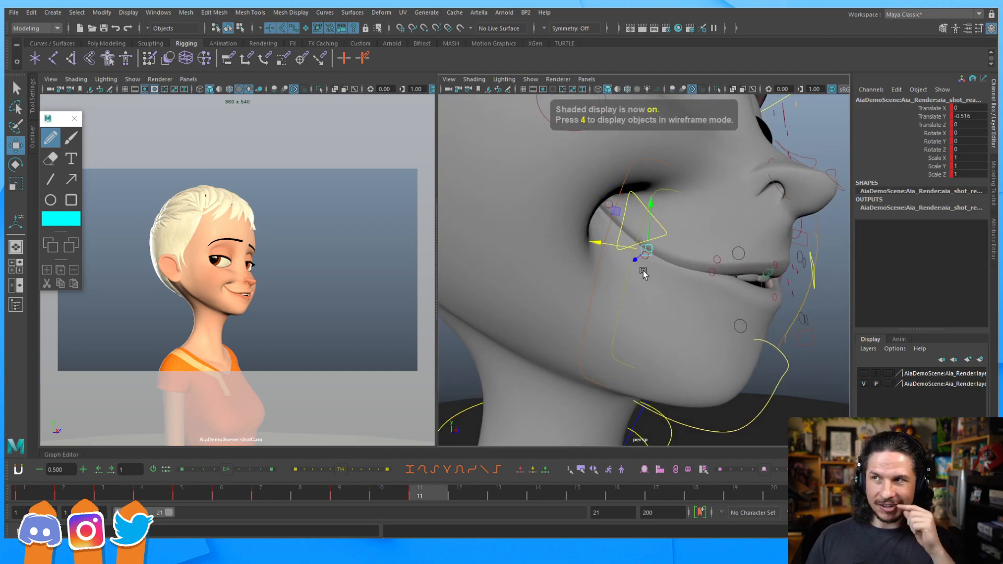
left_click(665, 234)
key("e")
mouse_move(651, 268)
left_mouse_down()
mouse_move(628, 273)
mouse_move(638, 271)
left_mouse_up()
key("s")
left_click_drag(745, 238, 708, 256, "alt")
left_click(481, 321)
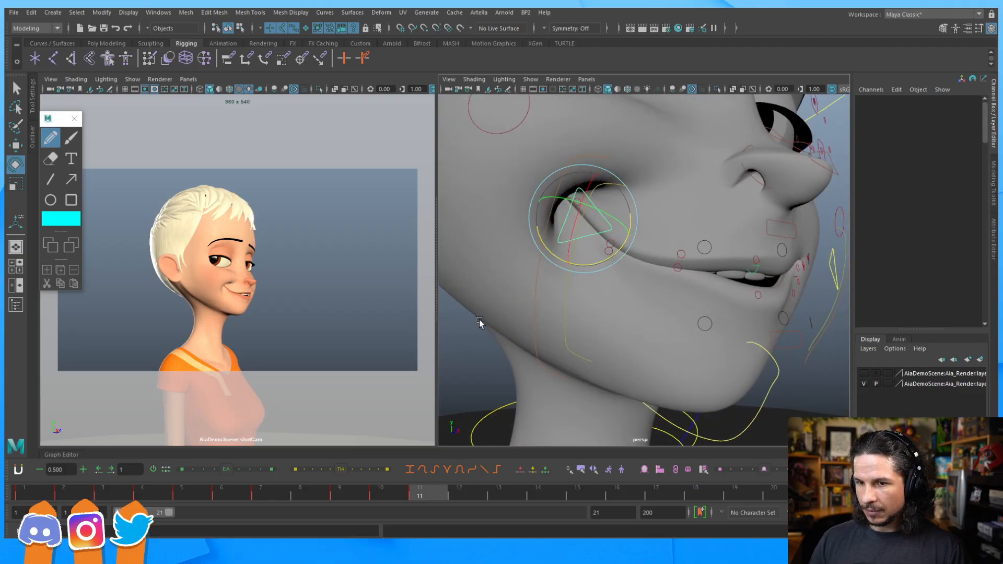
Step: Move the lower lip control beside the near-side mouth corner outward and up, to about Translate X 0.444 and Translate Y 0.061
left_click(613, 251)
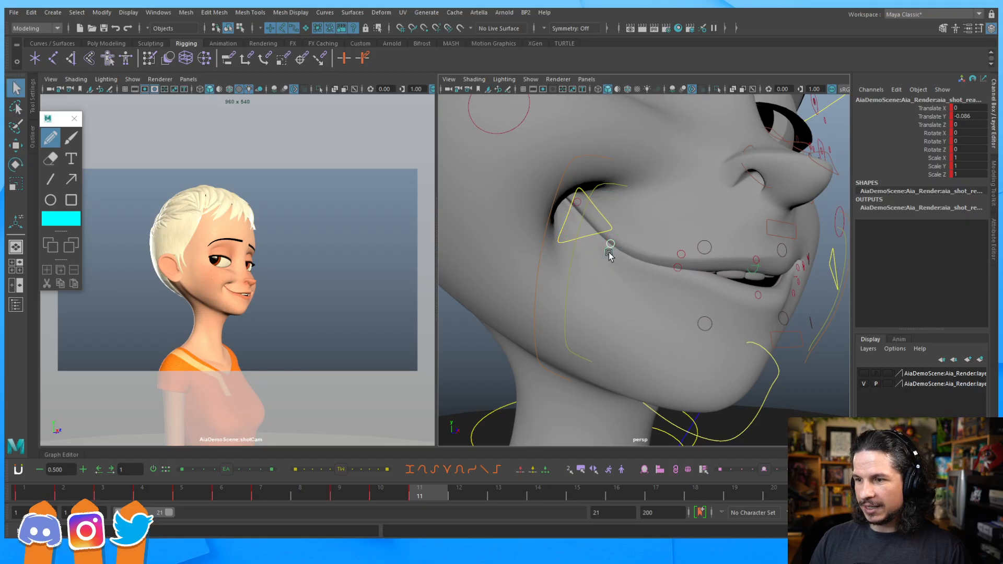
key("w")
left_click_drag(592, 249, 603, 211)
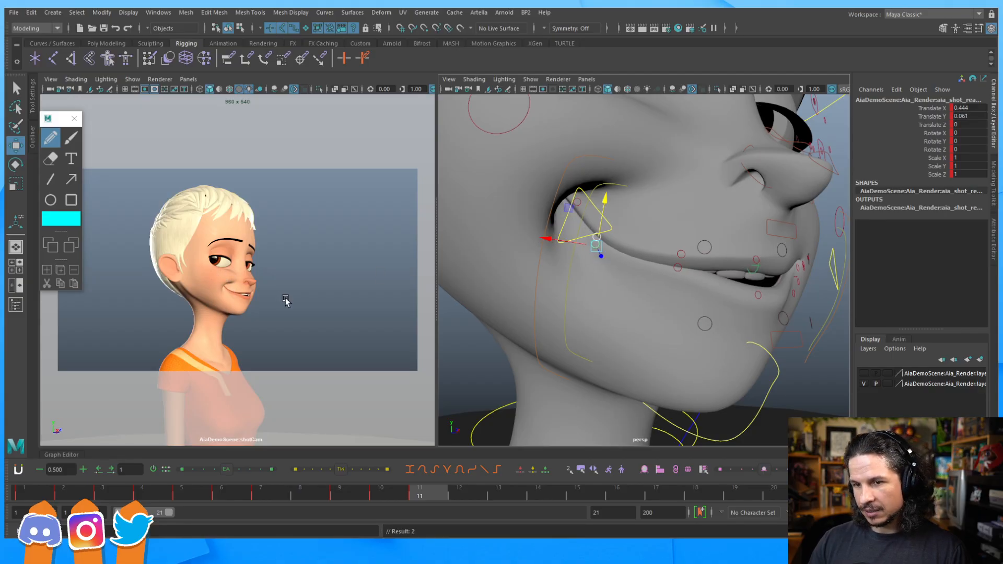
left_click_drag(711, 243, 691, 234, "alt")
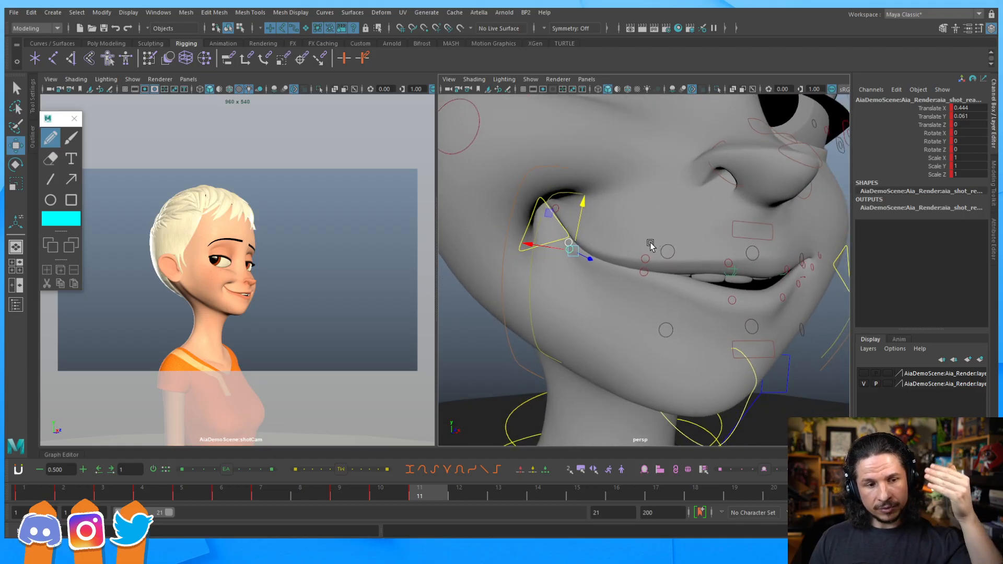
Step: Lower the centre upper lip control slightly, to about Translate Y -0.025
left_click_drag(703, 251, 637, 250, "alt")
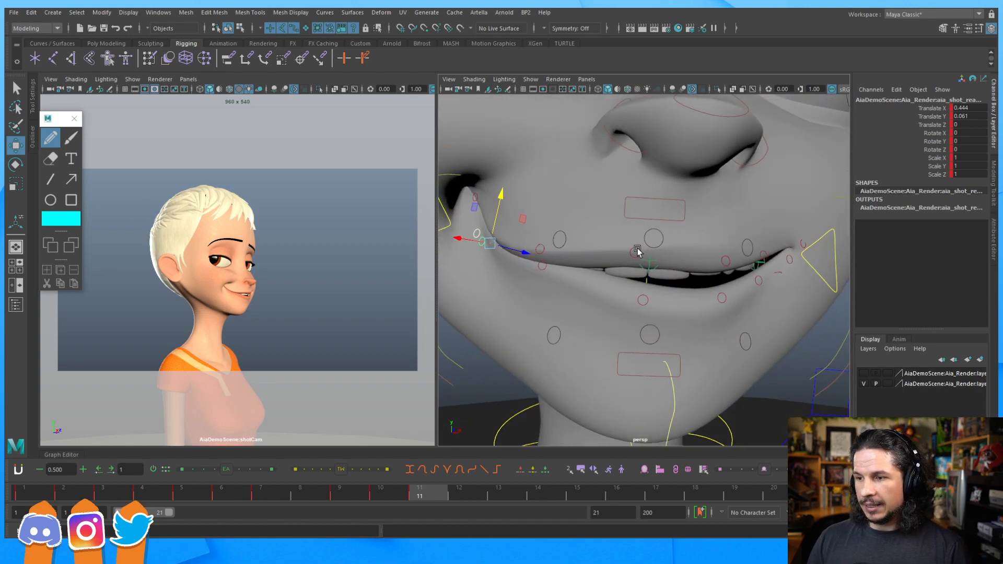
left_click(636, 252)
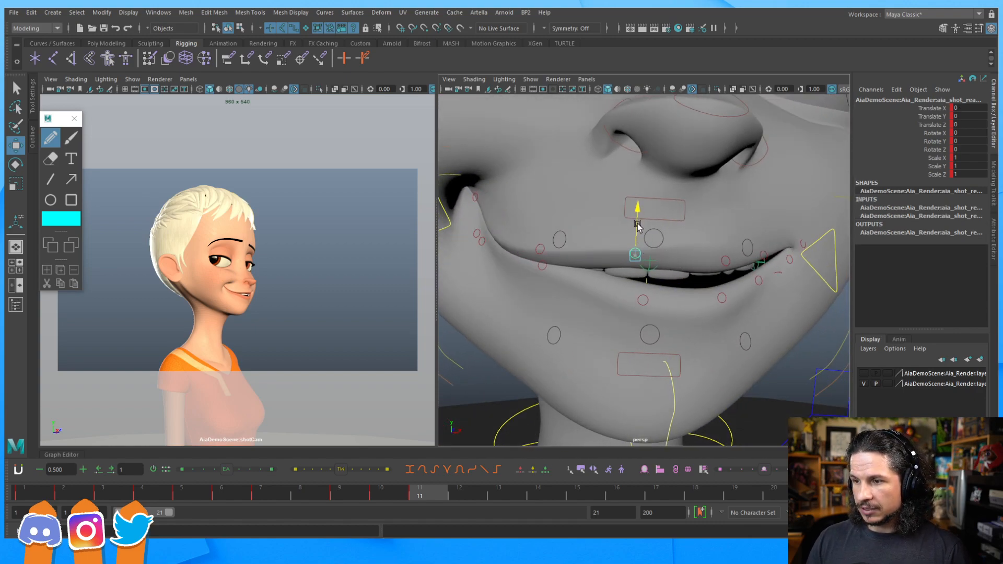
left_click_drag(638, 224, 638, 211)
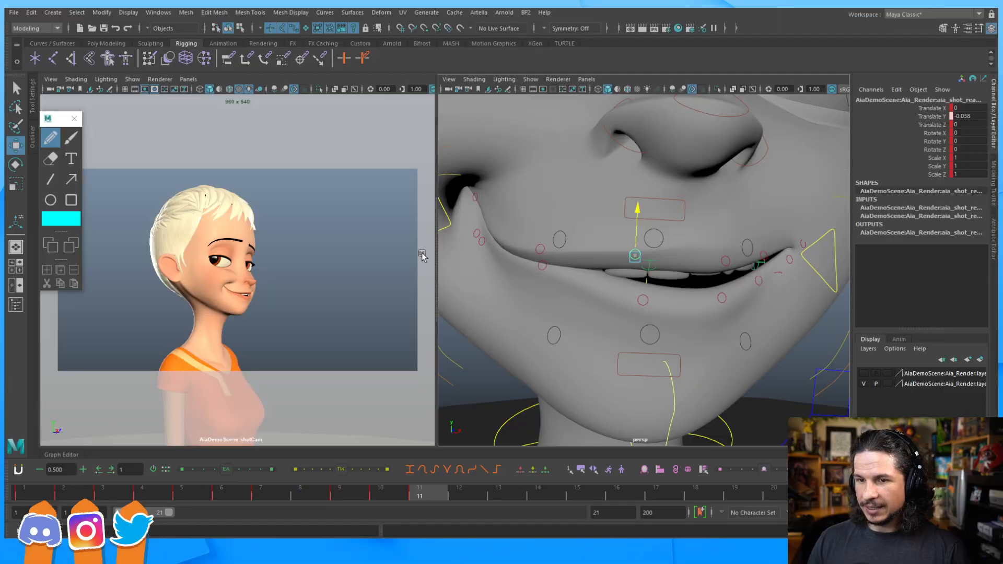
Step: Raise the middle near-side lower lip control slightly and the one beside the mouth corner to about Translate Y 0.154
left_click_drag(557, 264, 621, 250, "alt")
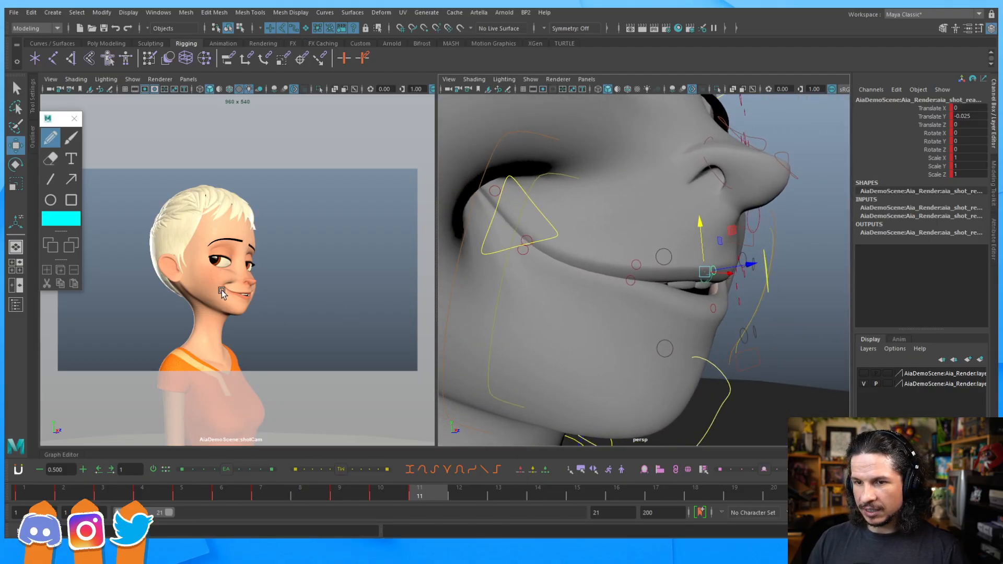
left_click(629, 281)
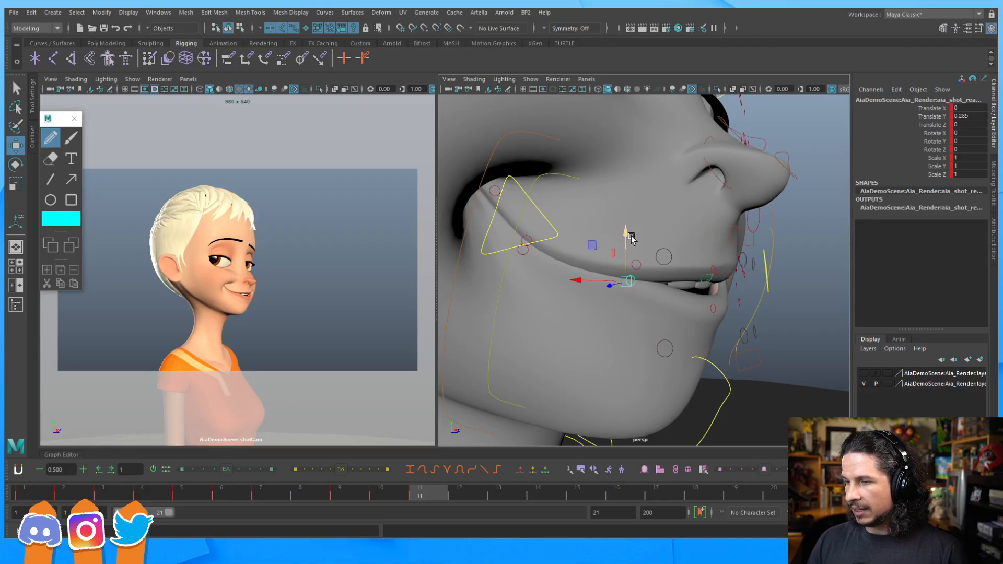
left_click_drag(625, 233, 629, 227)
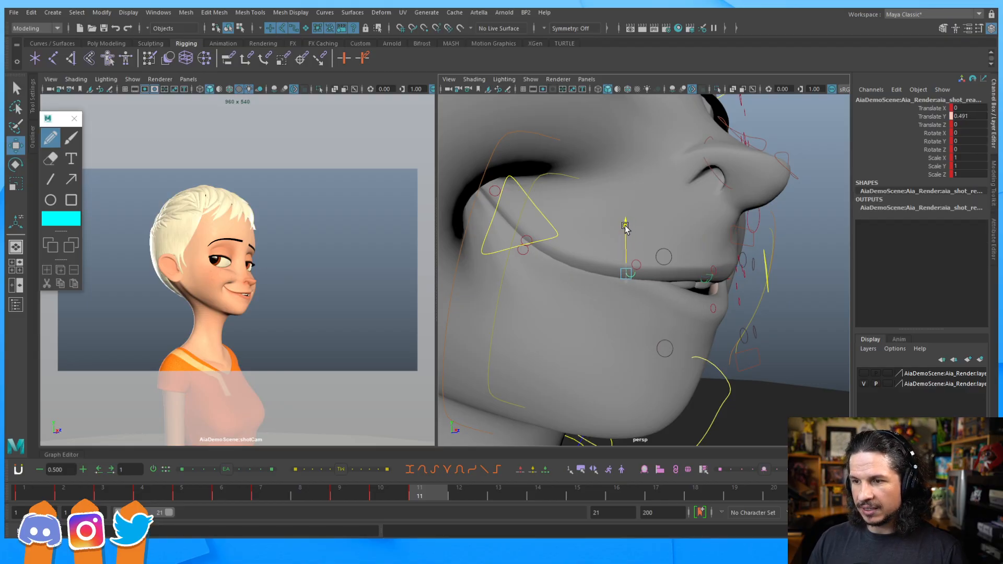
left_click(523, 250)
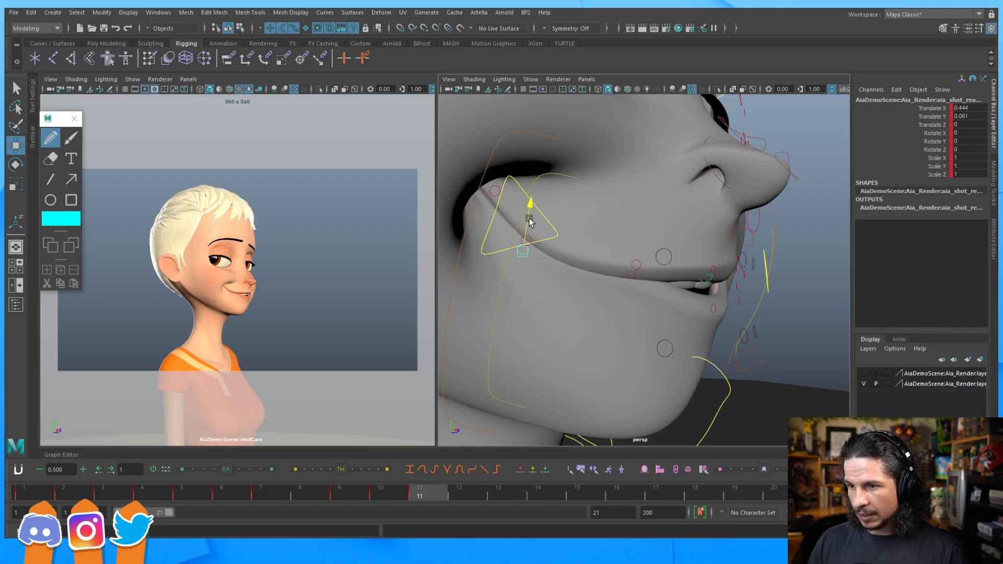
left_click_drag(530, 219, 528, 223)
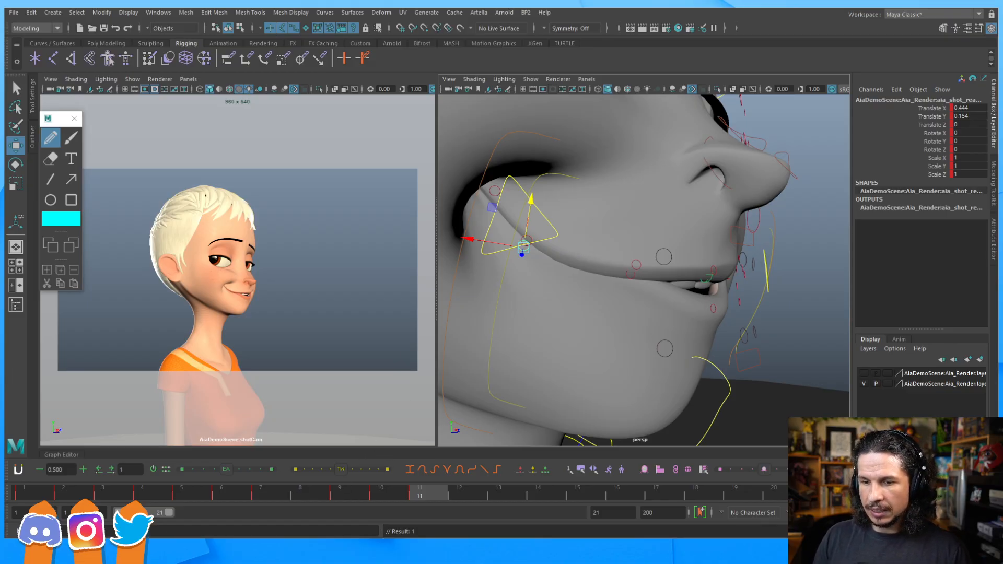
Step: Switch to the drawing app and sketch a slightly open mouth with a cupid's bow and a line of teeth above the existing smile sketch
mouse_move(149, 537)
left_click(187, 501)
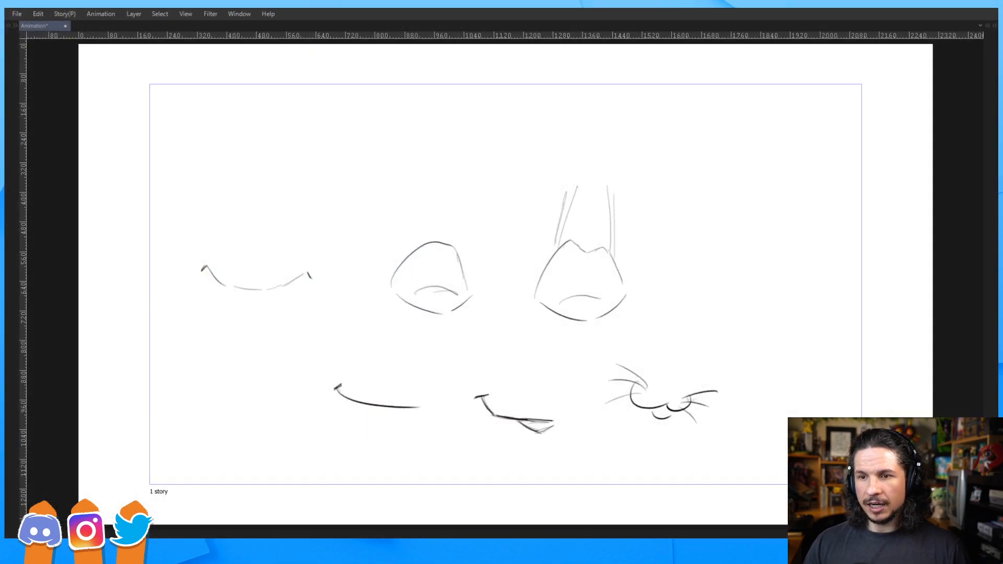
left_click_drag(223, 167, 282, 140)
key("ctrl+z")
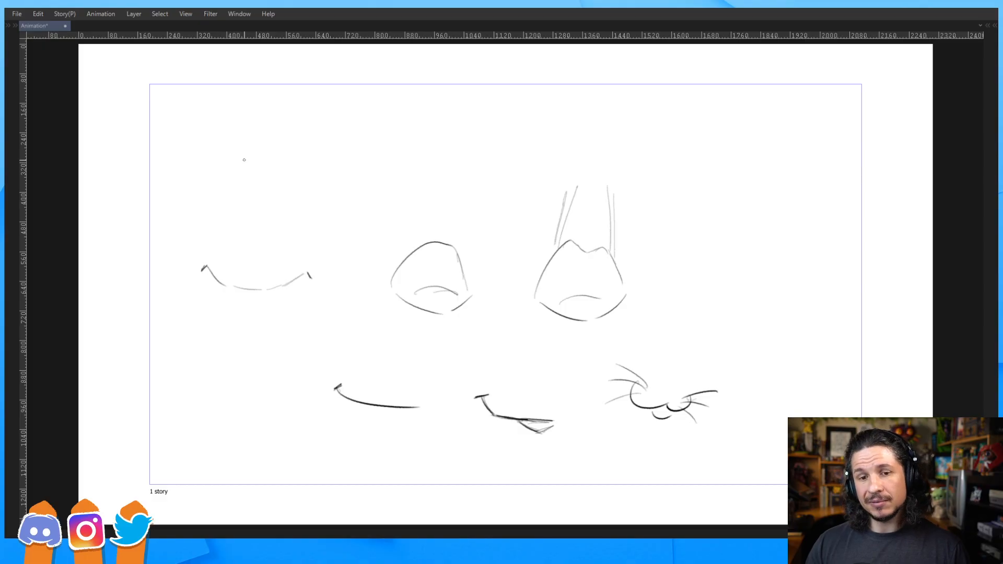
left_click_drag(225, 166, 294, 137)
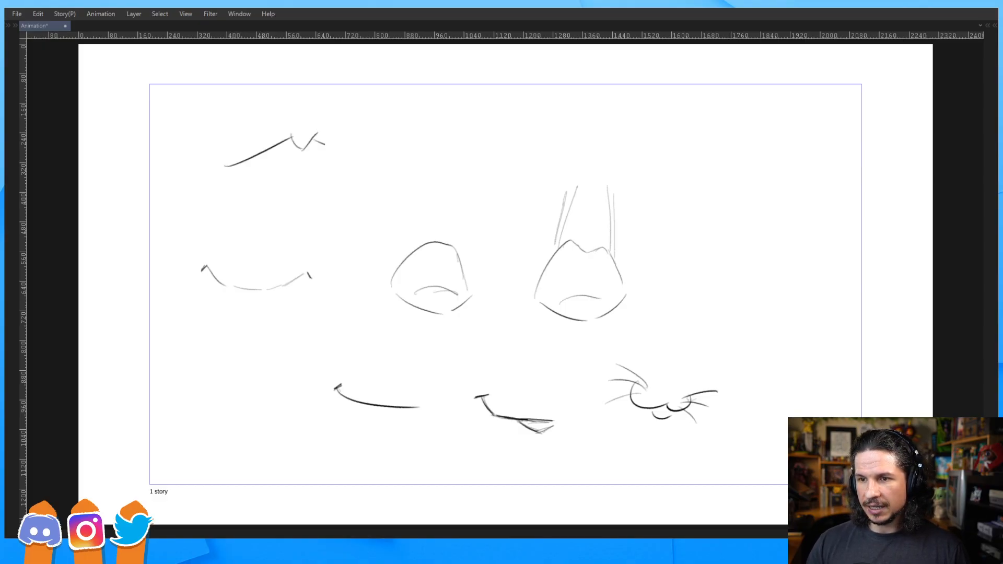
left_click_drag(234, 167, 350, 159)
key("ctrl+z")
left_click_drag(240, 164, 360, 155)
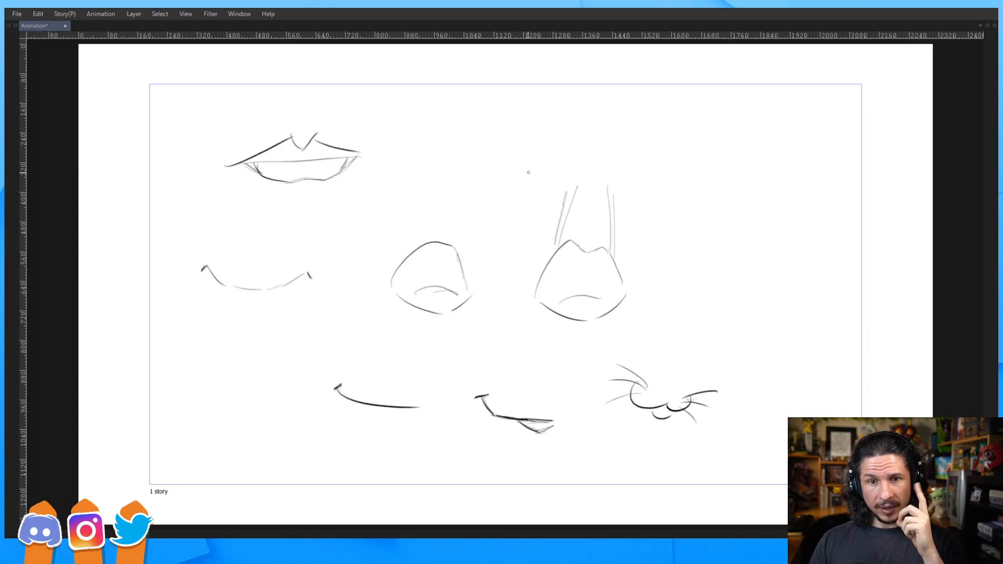
Step: Return to Maya, frame the shot camera's 2D pan/zoom view on the face and set its shading to Smooth Shade All
left_click(978, 10)
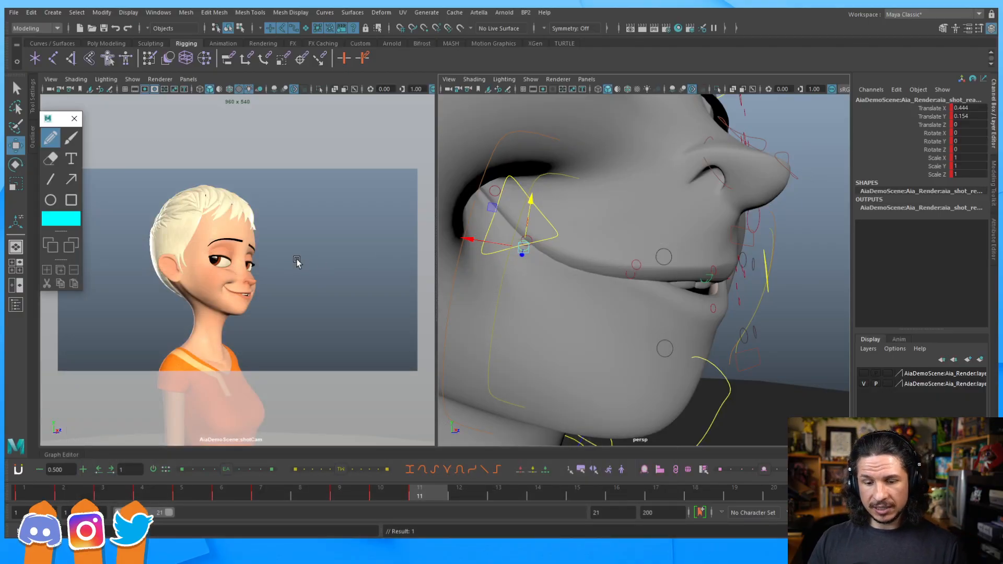
key("backslash")
middle_click_drag(214, 290, 174, 296)
right_click_drag(174, 295, 255, 325)
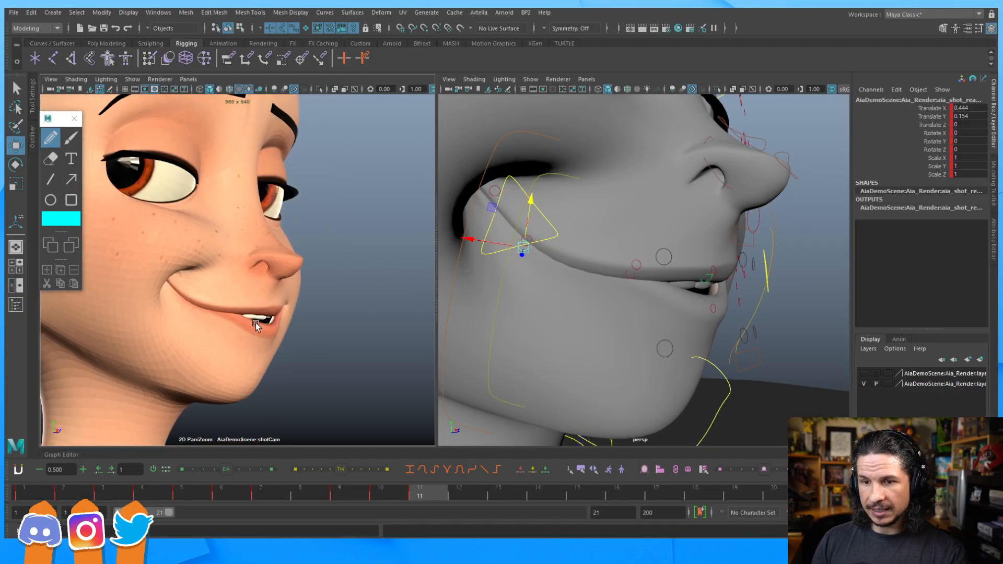
left_click(76, 79)
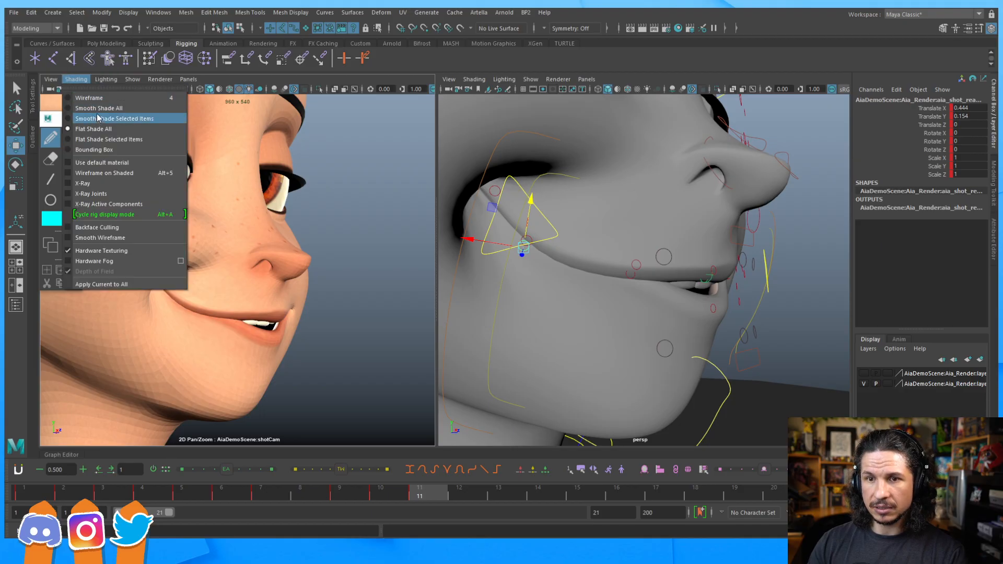
left_click(99, 109)
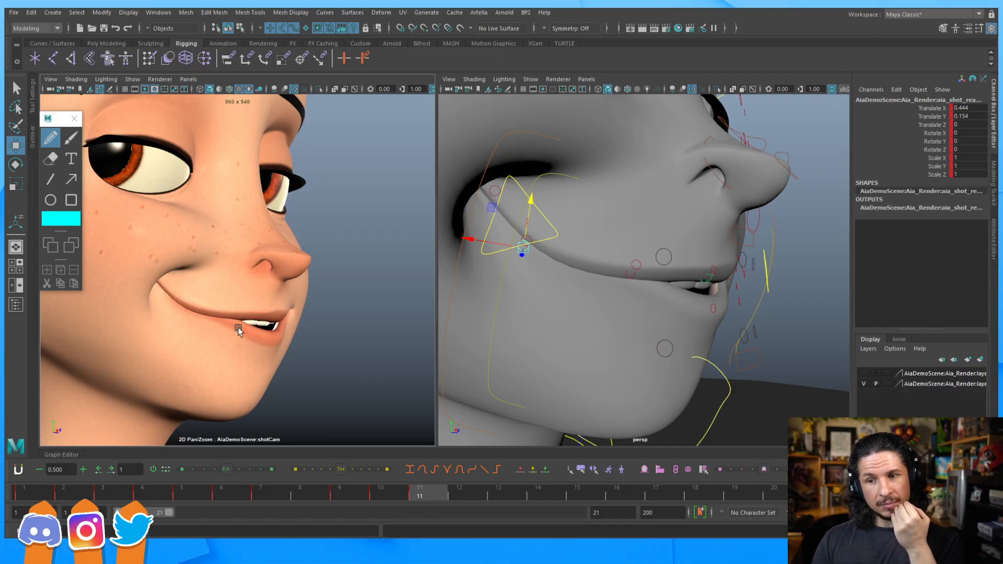
right_click_drag(368, 241, 267, 232)
middle_click_drag(274, 231, 266, 258)
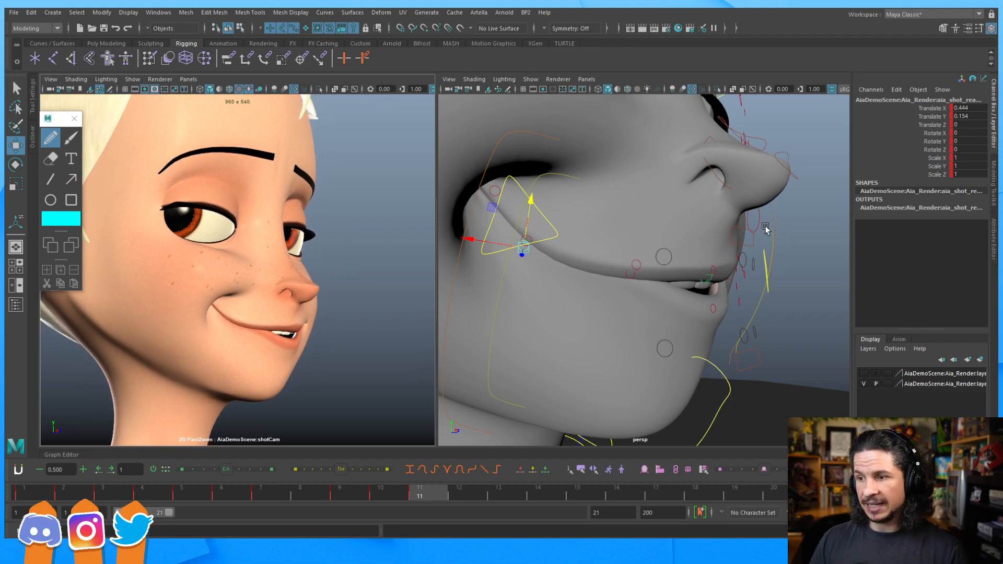
Step: Raise the two lower lip controls near the far-side mouth corner, bringing the inner one to about Translate Y 0.206
left_click_drag(744, 268, 625, 295, "alt")
left_click(619, 292)
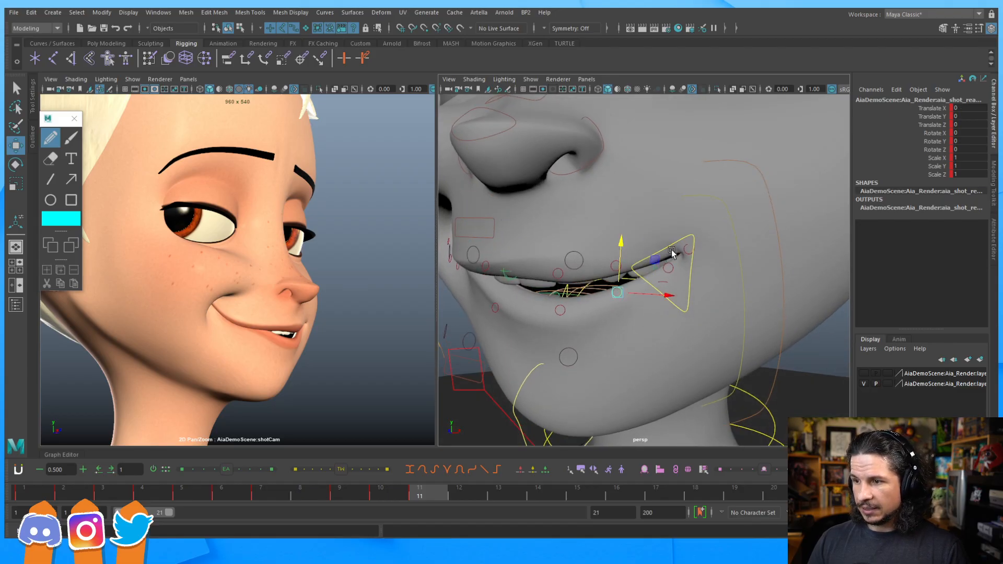
left_click(671, 268)
left_click_drag(670, 236, 670, 224)
left_click(615, 272)
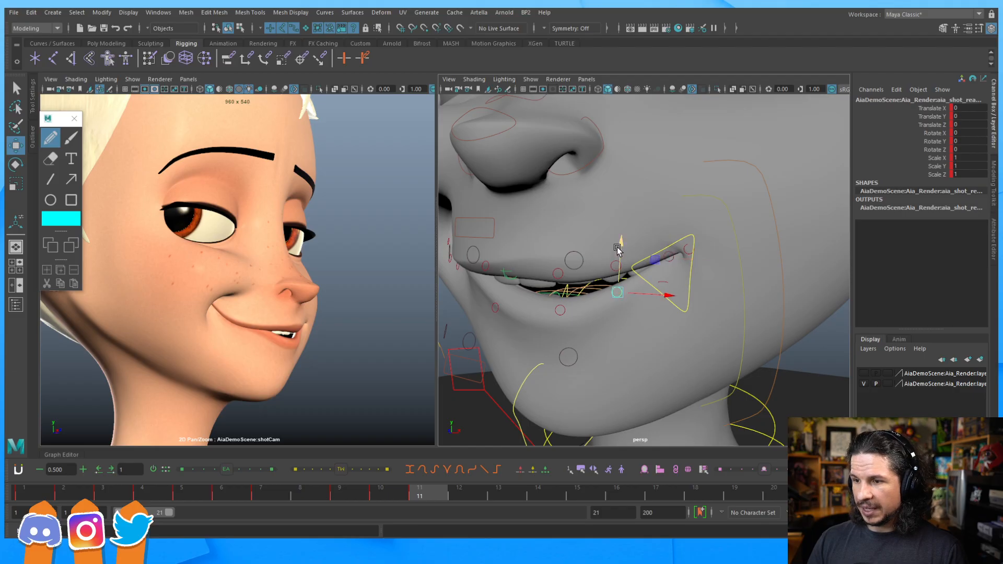
mouse_move(297, 333)
middle_mouse_down()
mouse_move(296, 324)
mouse_move(311, 326)
middle_mouse_up()
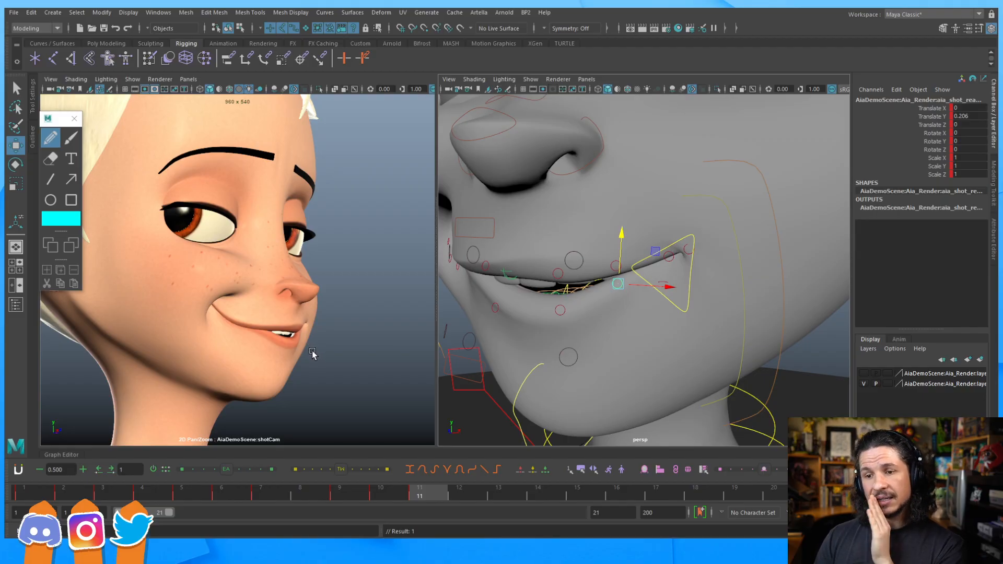
Step: Try reducing the far-side mouth corner control's Depth to about -0.43
left_click(689, 302)
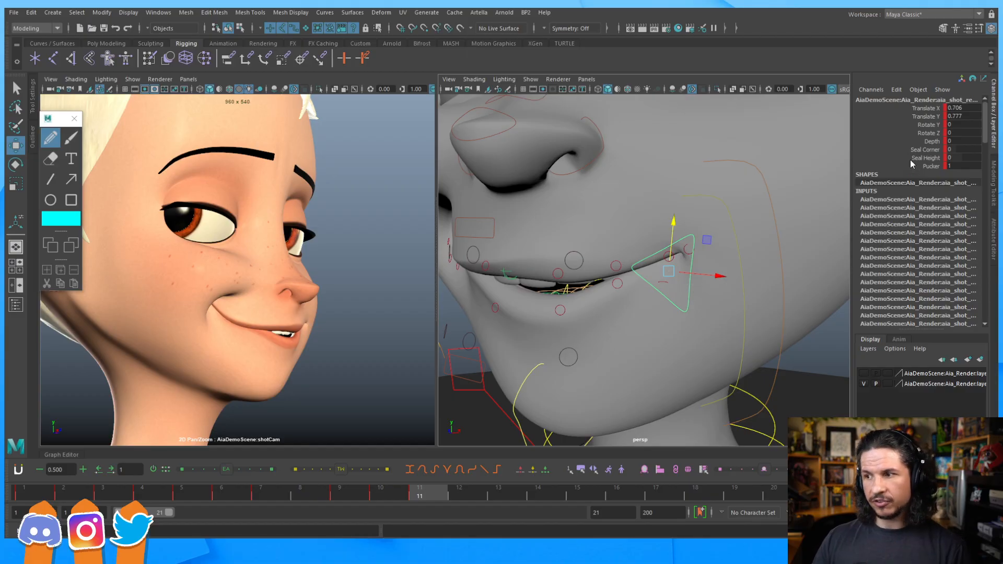
left_click(930, 141)
mouse_move(736, 251)
middle_mouse_down()
mouse_move(700, 256)
mouse_move(734, 254)
middle_mouse_up()
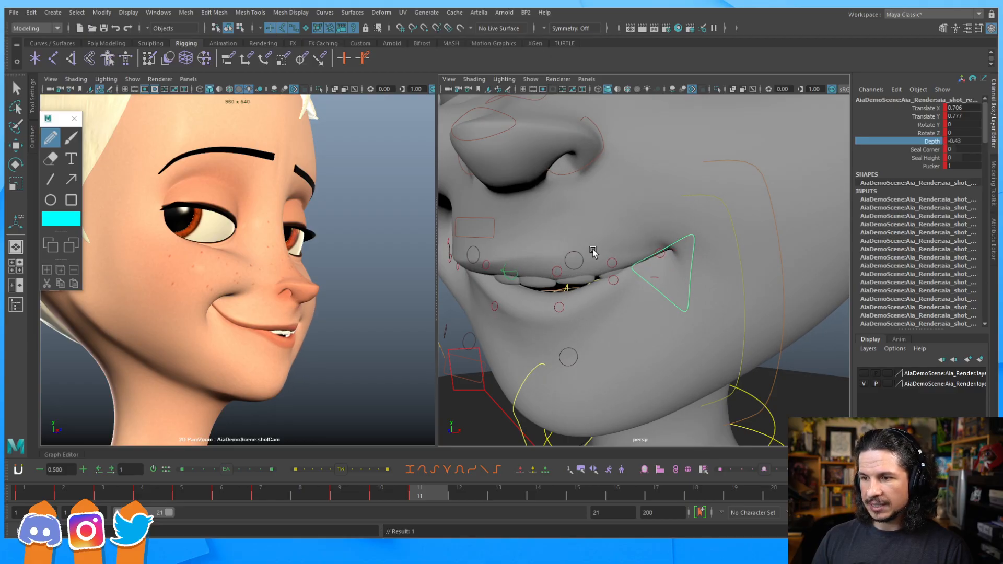
Step: Try pushing the far-side round controls above and below the lips forward to about Translate Z 0.314, comparing frames 10 and 11
left_click(575, 258)
key("w")
left_click_drag(578, 351, 660, 363, "alt")
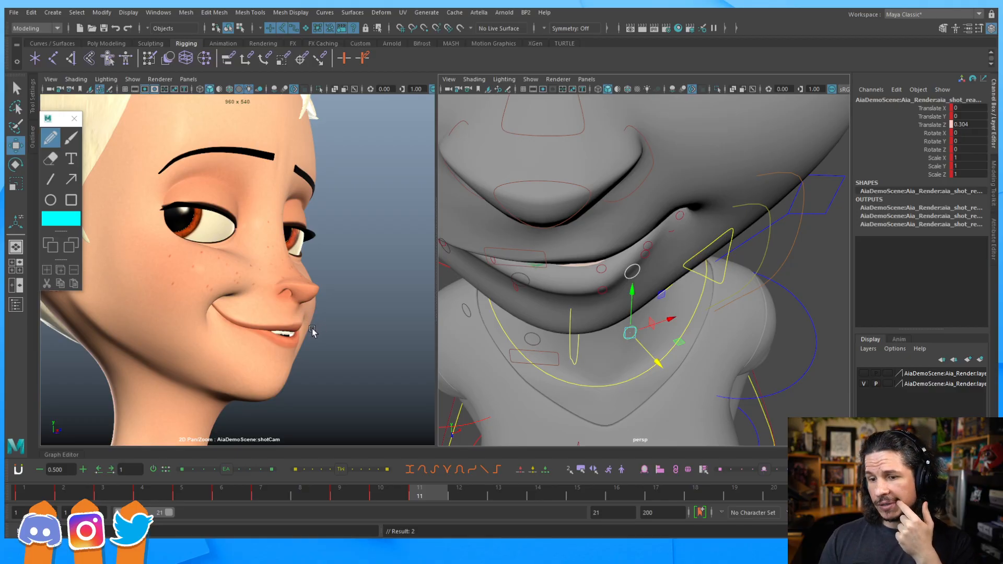
left_click(402, 494)
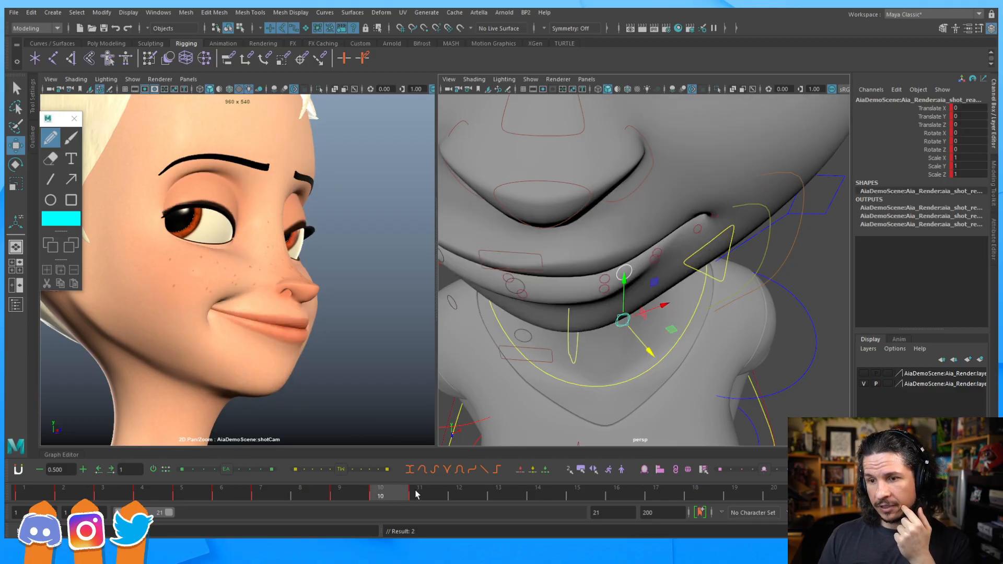
left_click(420, 494)
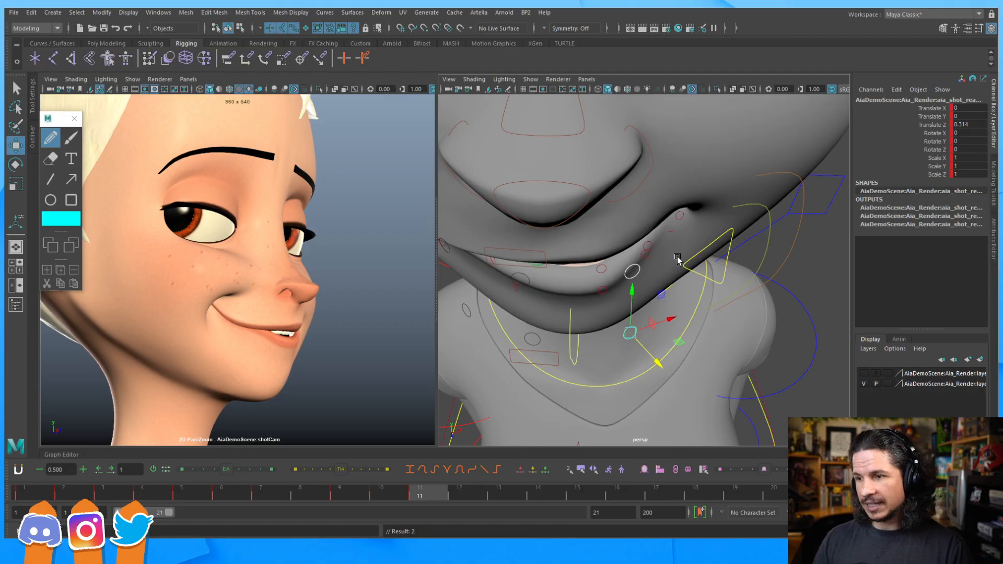
Step: Undo the trial Translate Z and Depth changes on the far-side mouth controls
right_click_drag(708, 256, 627, 280, "alt")
left_click_drag(627, 280, 653, 262, "alt")
key("ctrl+z")
key("ctrl+z")
key("ctrl+z")
key("ctrl+z")
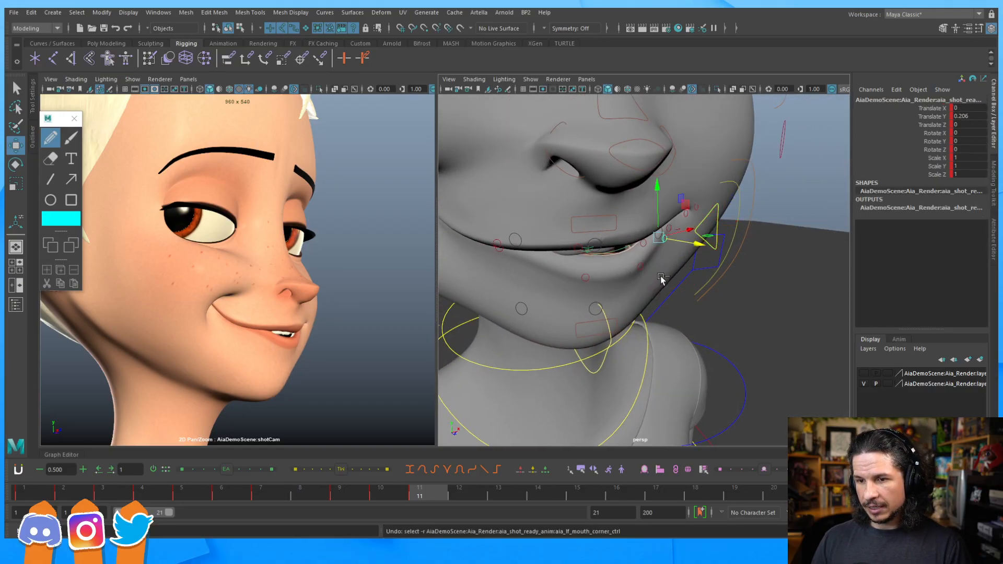
Step: Undo the raises of the two lower lip controls near the far-side mouth corner
right_click_drag(753, 241, 467, 247, "alt")
right_click_drag(679, 248, 573, 261, "alt")
left_click_drag(573, 262, 695, 231, "alt")
right_click_drag(690, 253, 679, 276, "alt")
key("ctrl+z")
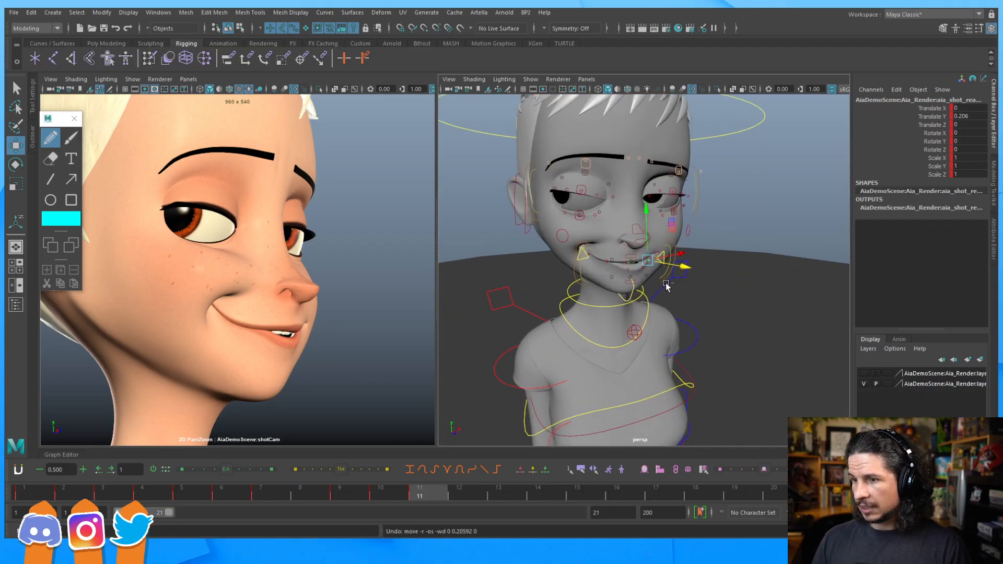
key("ctrl+z")
key("ctrl+z")
key("ctrl+z")
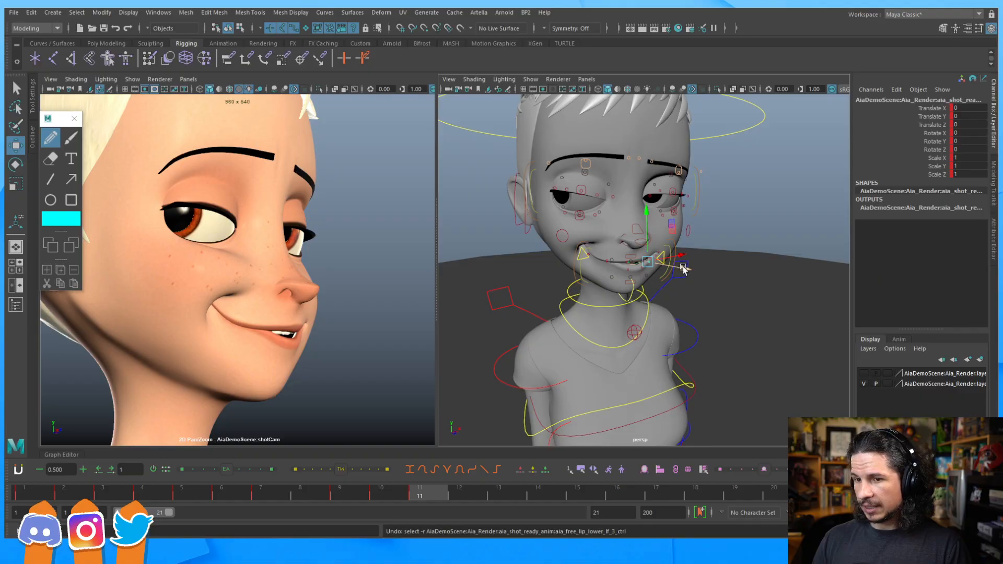
right_click_drag(740, 227, 690, 192, "alt")
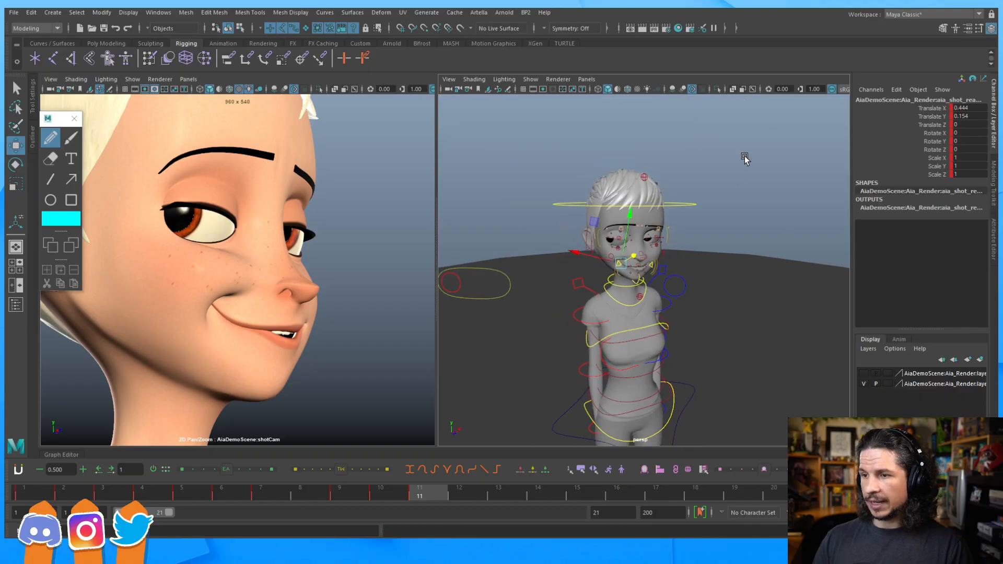
Step: Select all of the character's rig controls and key the current pose at frame 12
mouse_move(745, 157)
left_mouse_down()
mouse_move(514, 381)
mouse_move(503, 435)
left_mouse_up()
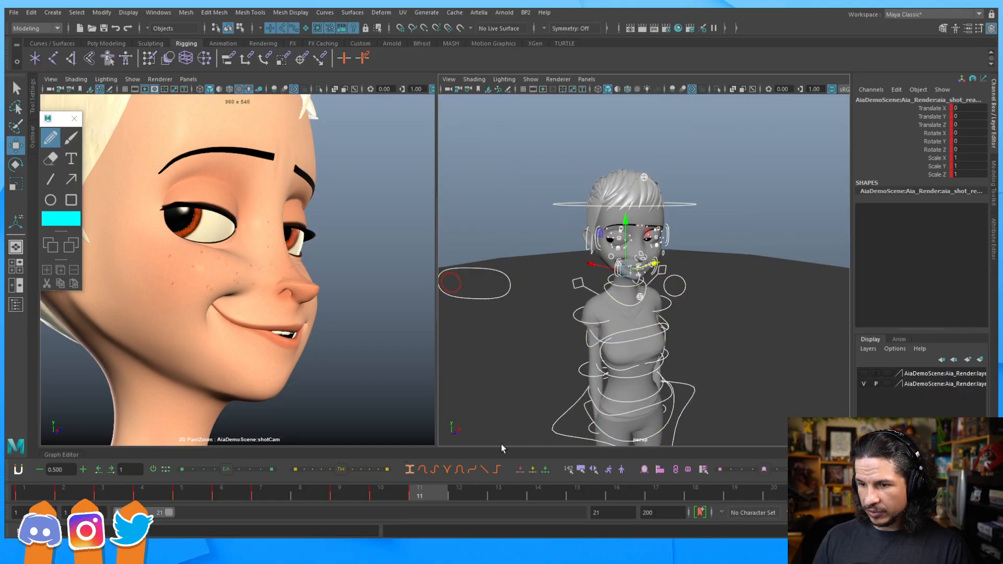
right_click_drag(686, 291, 616, 252, "alt")
left_click_drag(734, 190, 549, 346)
right_click_drag(550, 347, 724, 326, "alt")
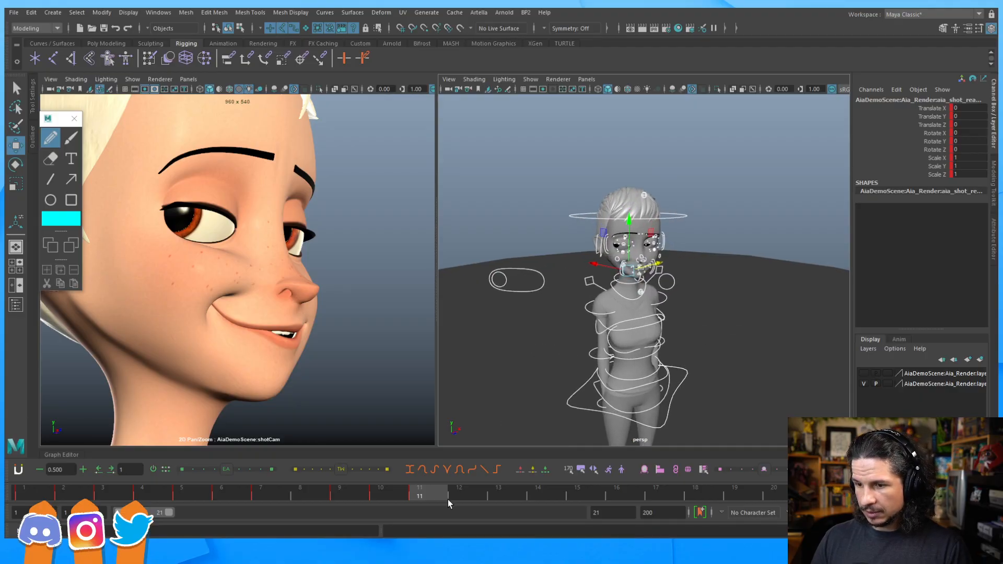
left_click(469, 493)
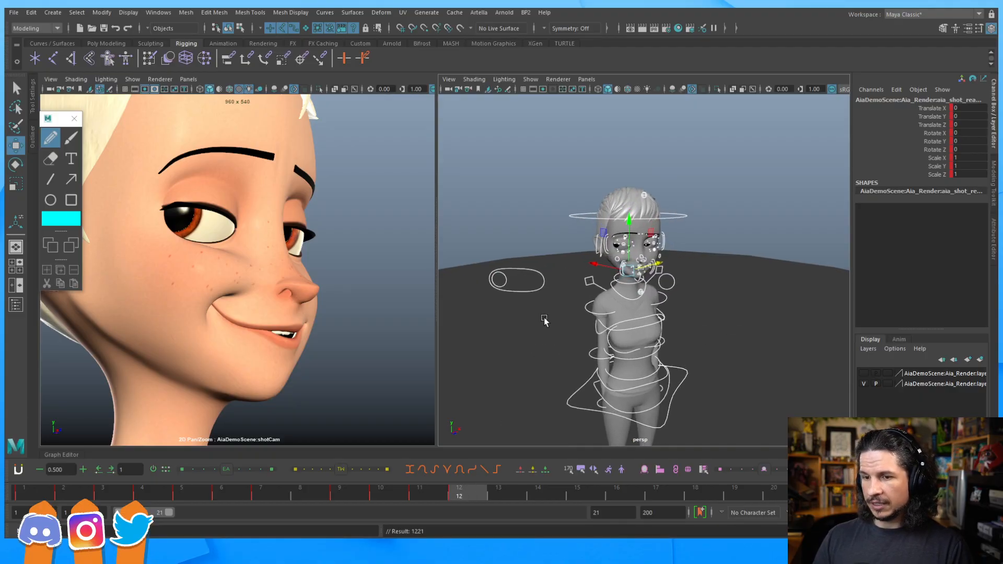
Step: Set the far-side mouth corner control's Depth to about -0.29 and key it at frame 12
key("f")
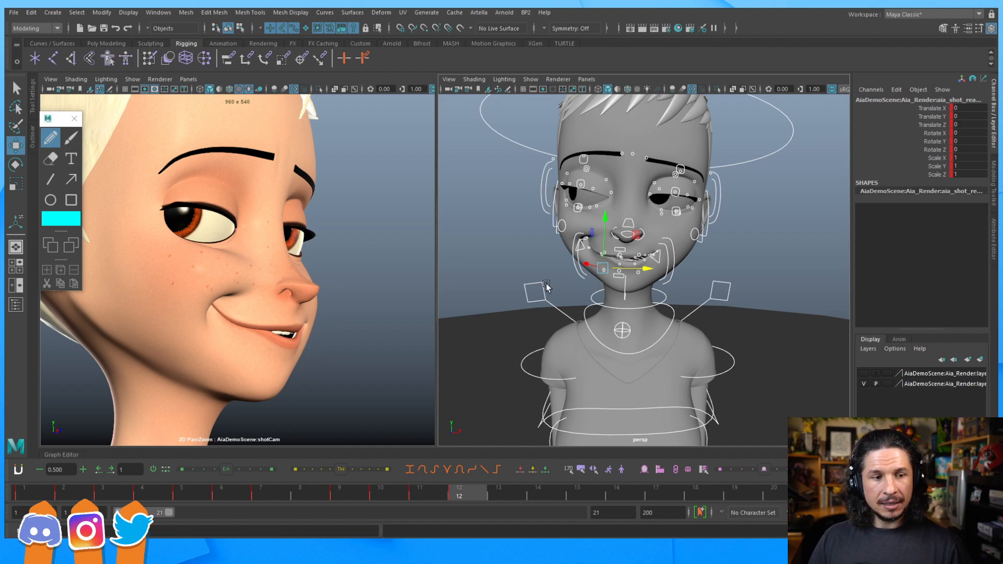
mouse_move(573, 293)
left_mouse_down("alt")
mouse_move(596, 306)
mouse_move(562, 302)
left_mouse_up("alt")
right_click_drag(562, 303, 653, 300, "alt")
left_click_drag(654, 300, 617, 325, "alt")
scroll(659, 306, "up", 2)
left_click(460, 285)
left_click(681, 286)
left_click_drag(674, 289, 699, 298, "alt")
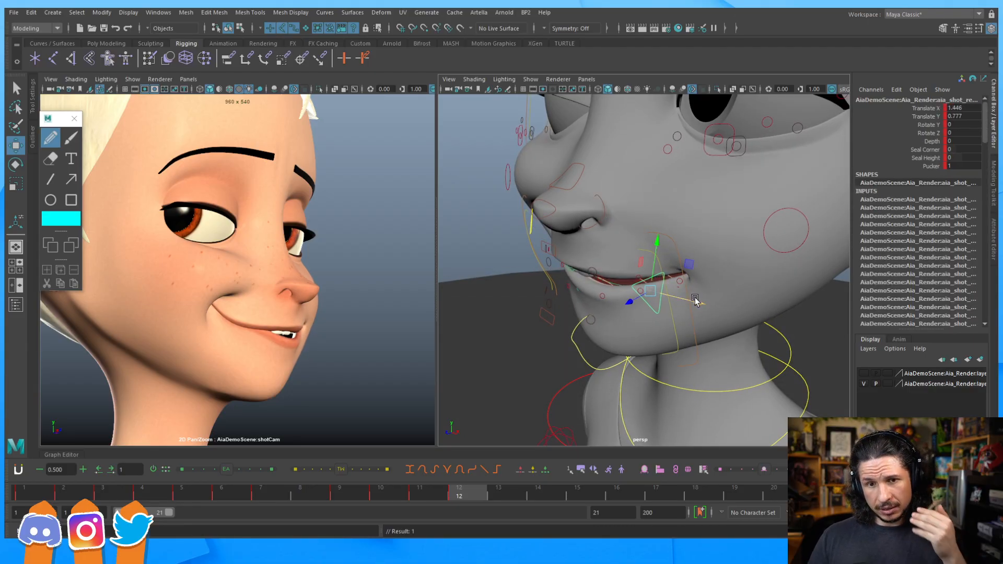
left_click(932, 141)
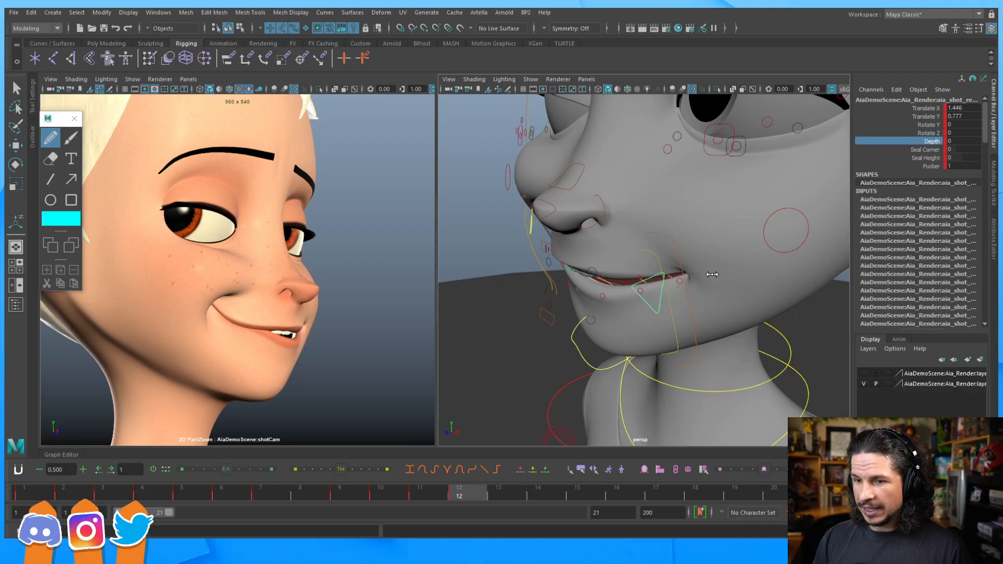
middle_click_drag(709, 274, 512, 295)
key("s")
Step: Raise the two lower lip controls near the far-side mouth corner, bringing the outer one to about Translate Y 0.209
left_click_drag(663, 282, 742, 294, "alt")
right_click_drag(655, 279, 700, 287, "alt")
mouse_move(700, 287)
left_mouse_down("alt")
mouse_move(670, 285)
mouse_move(689, 278)
left_mouse_up("alt")
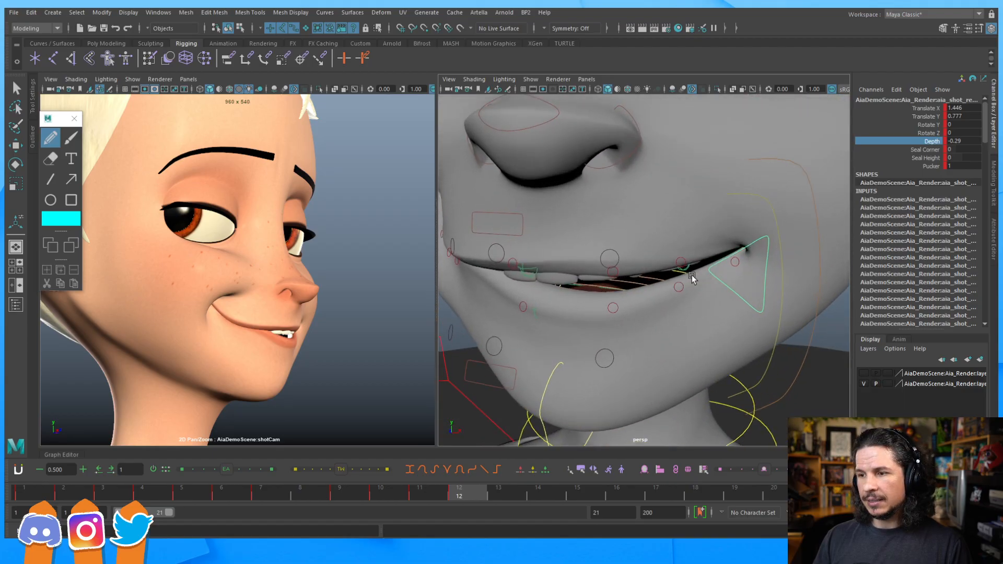
left_click(679, 284)
key("w")
left_click_drag(677, 237, 679, 235)
left_click(734, 262)
left_click_drag(730, 222, 731, 214)
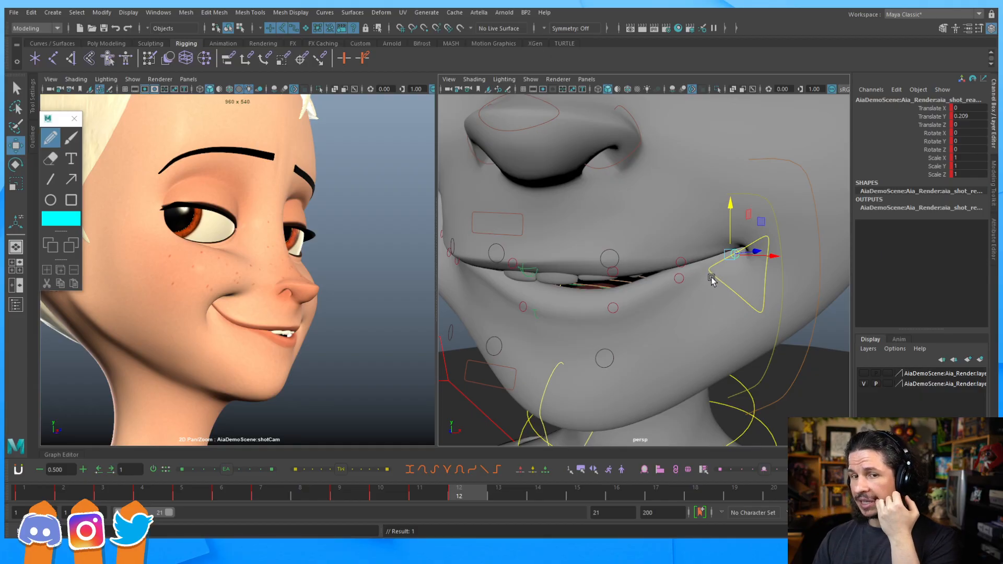
Step: Push the far-side round controls above and below the lips forward to about Translate Z 0.192, comparing frames 11 and 12
left_click(611, 259)
left_click_drag(613, 355, 668, 343, "alt")
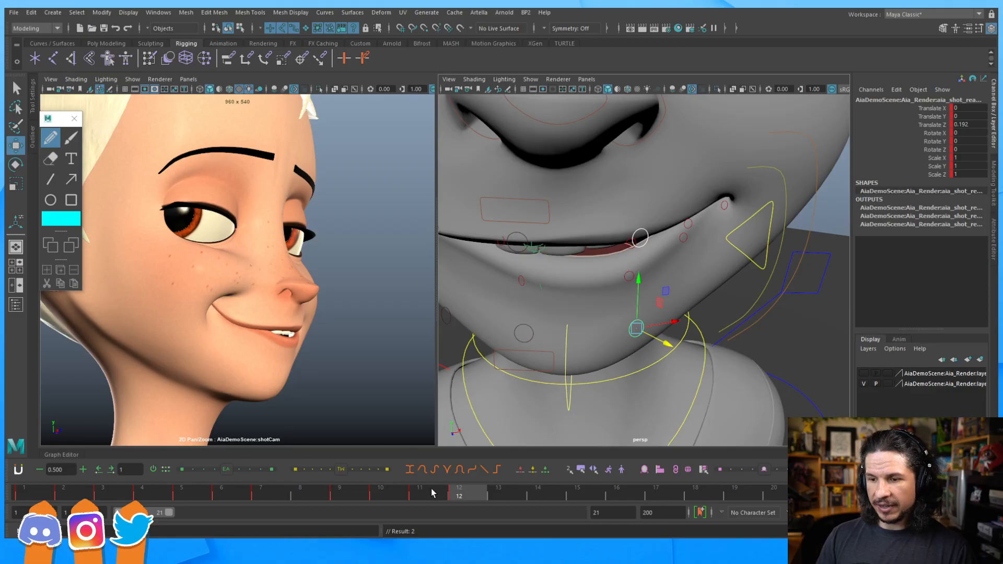
key("alt+comma")
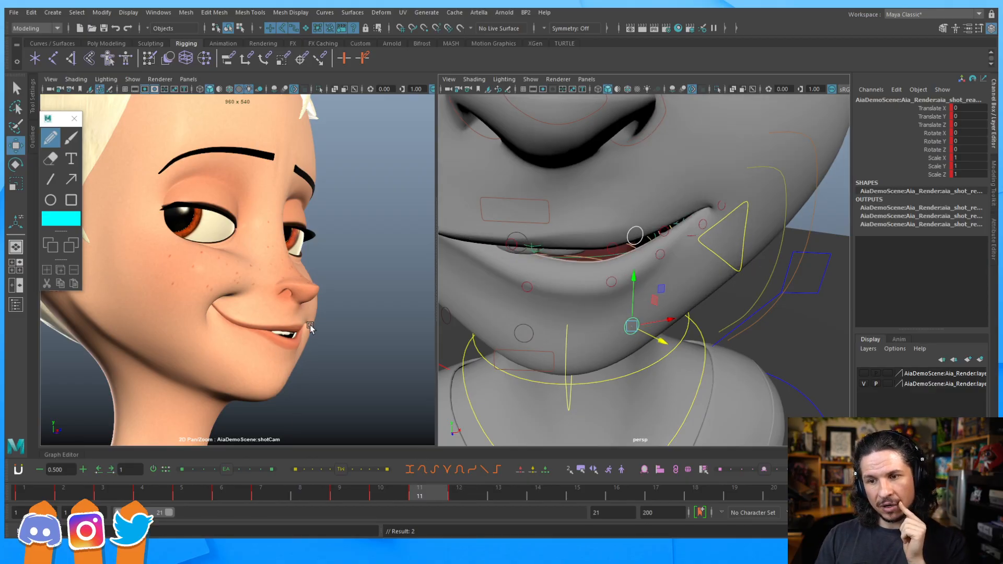
left_click(472, 492)
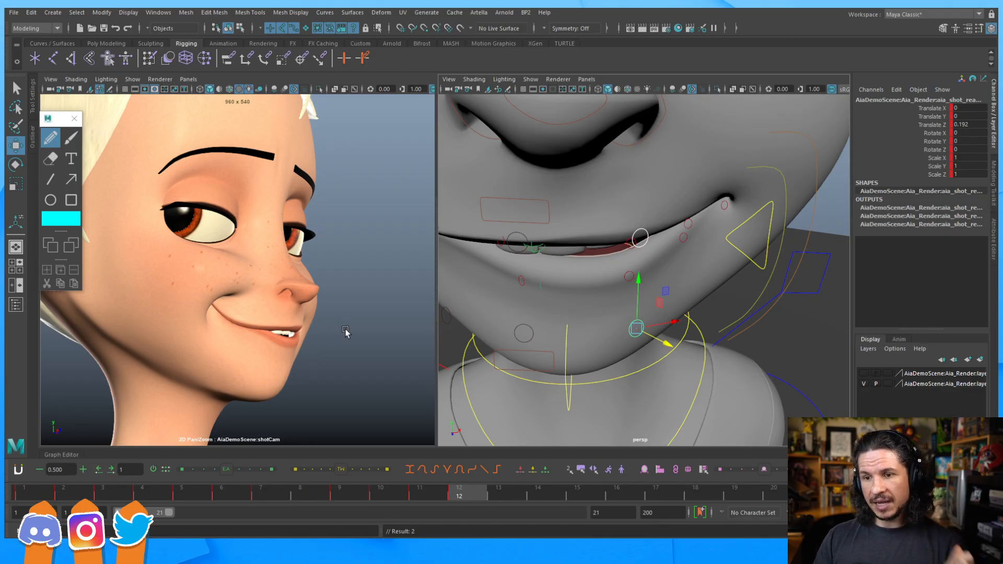
Step: Push the centre round controls forward, the one above the lips to about Translate Z 0.254 and the one below to about 0.081
left_click_drag(634, 281, 574, 155, "alt")
left_click(593, 187)
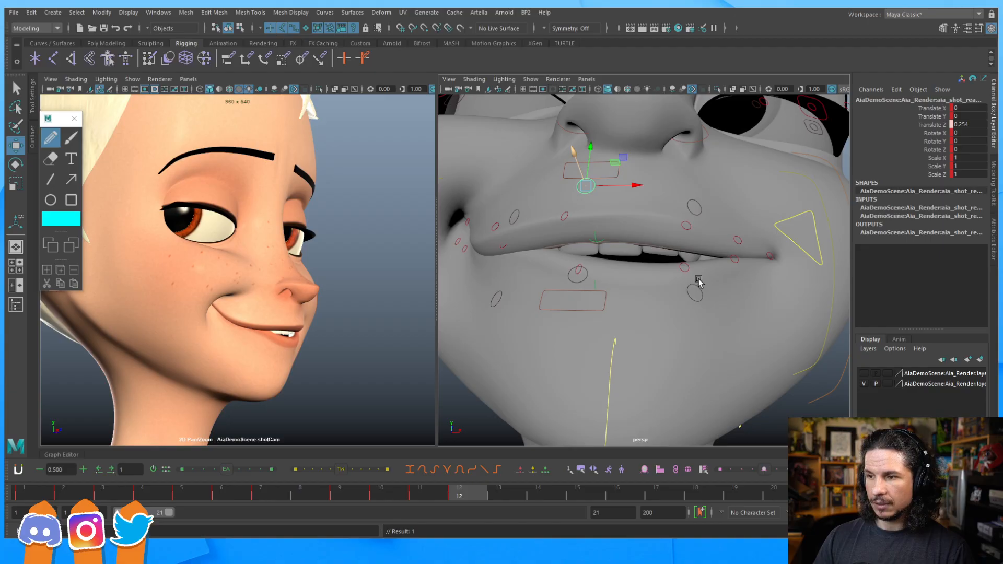
left_click_drag(725, 289, 691, 280, "alt")
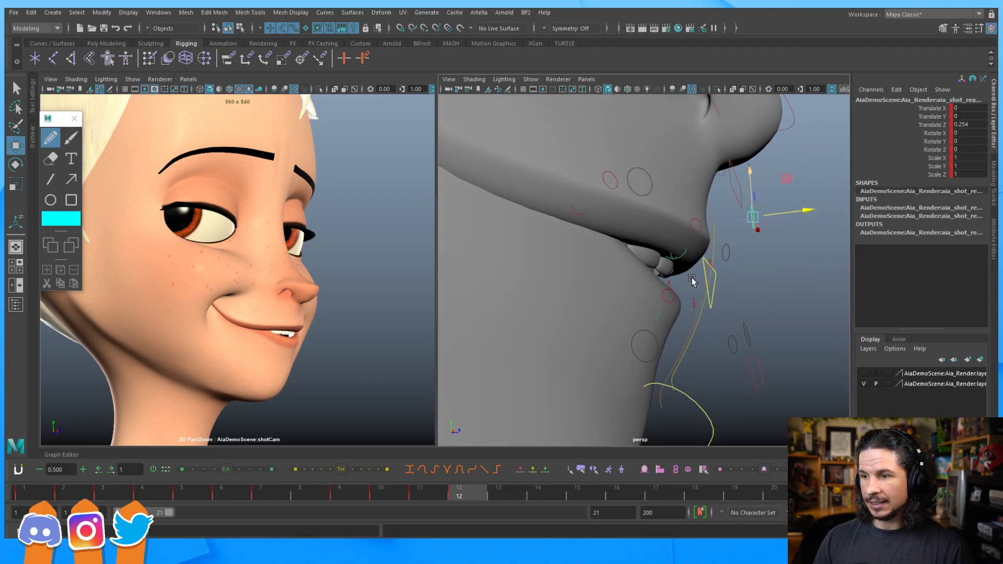
left_click(755, 353)
left_click(751, 325)
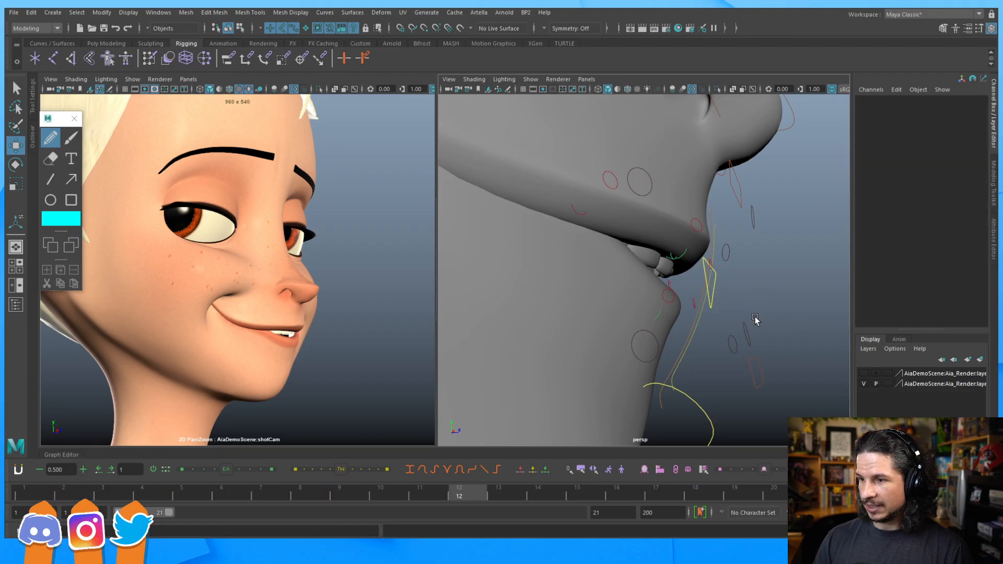
left_click_drag(799, 322, 800, 323)
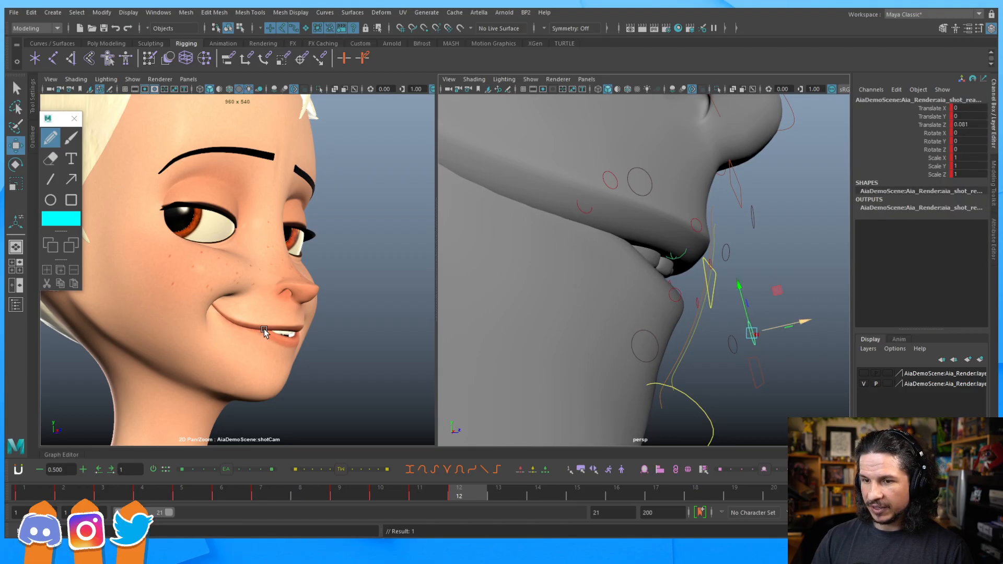
Step: Pull the far-side round control below the lips back to about Translate Z 0.043
left_click_drag(661, 209, 694, 300, "alt")
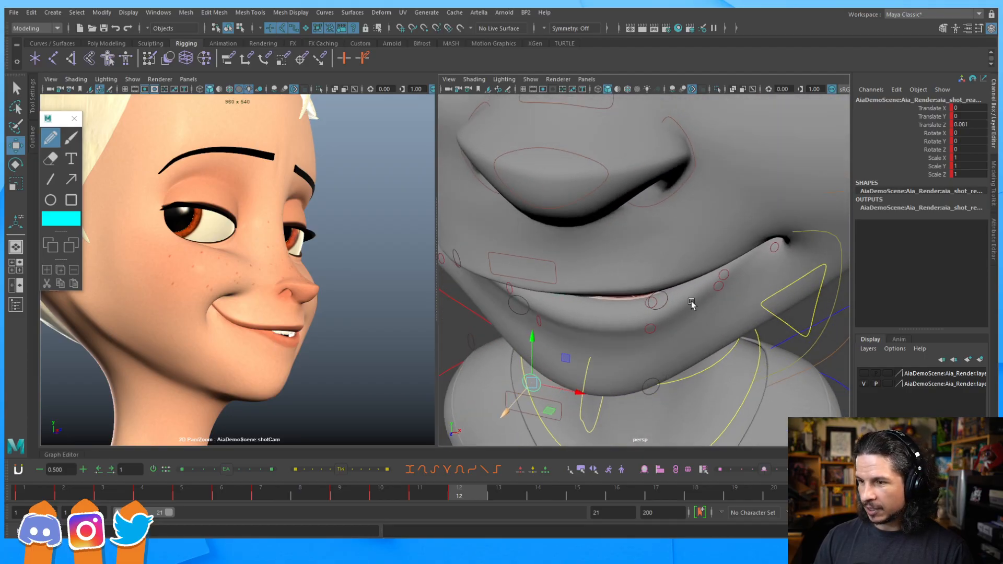
left_click(653, 383)
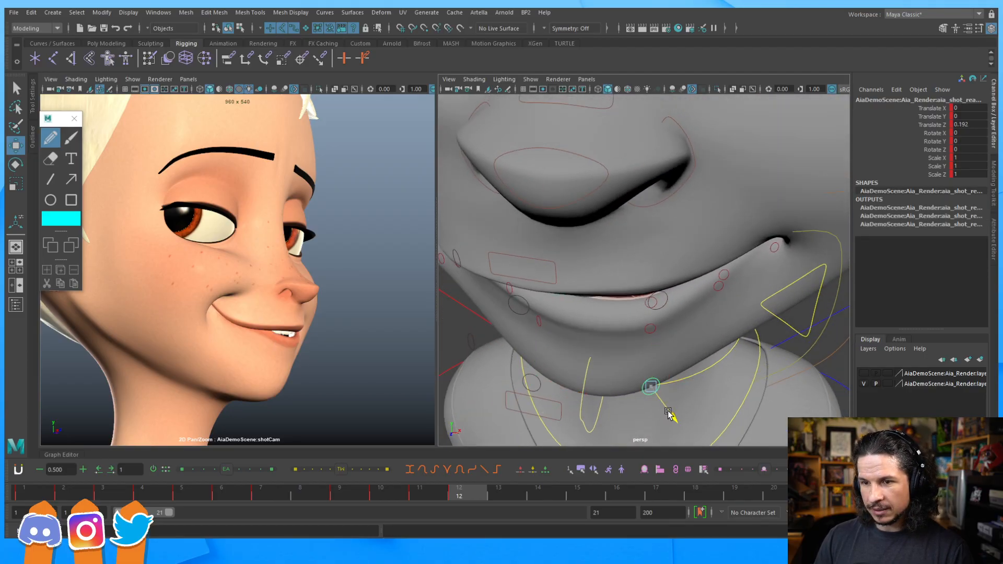
left_click_drag(667, 413, 667, 408)
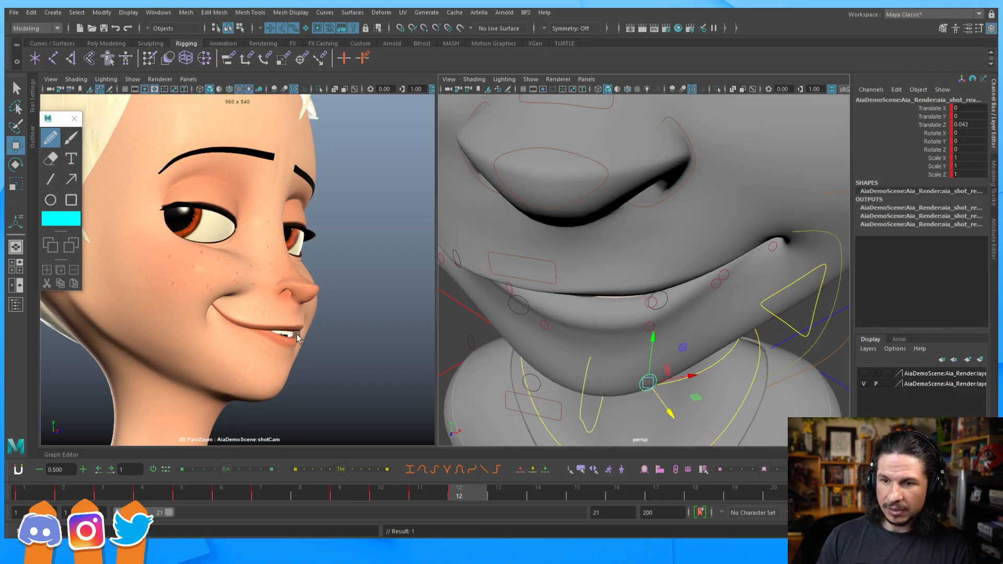
Step: Lower the small near-side lower lip control and raise its far-side counterpart to about Translate Y 0.269
left_click_drag(596, 319, 633, 283, "alt")
left_click(547, 253)
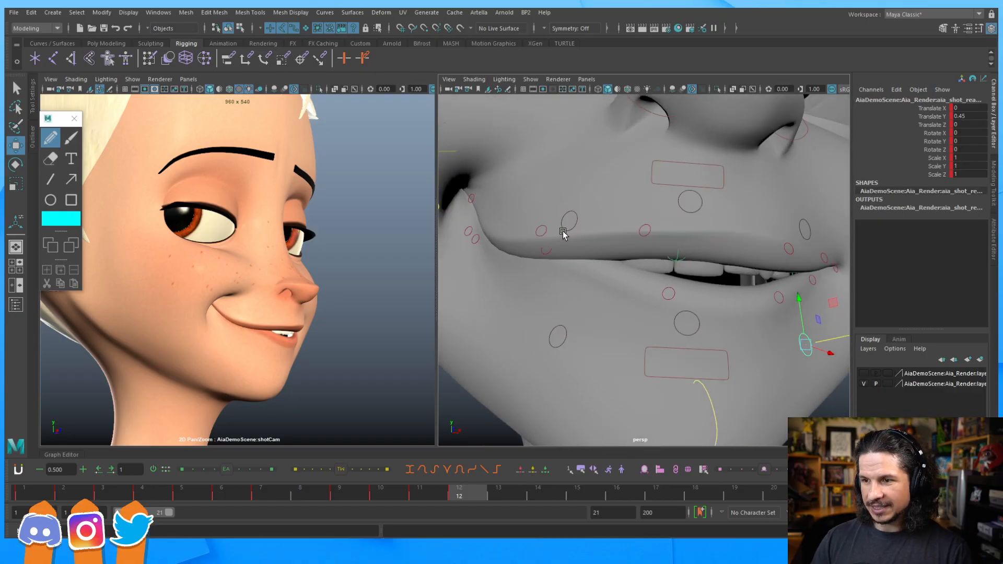
left_click_drag(562, 217, 557, 229)
left_click(785, 280)
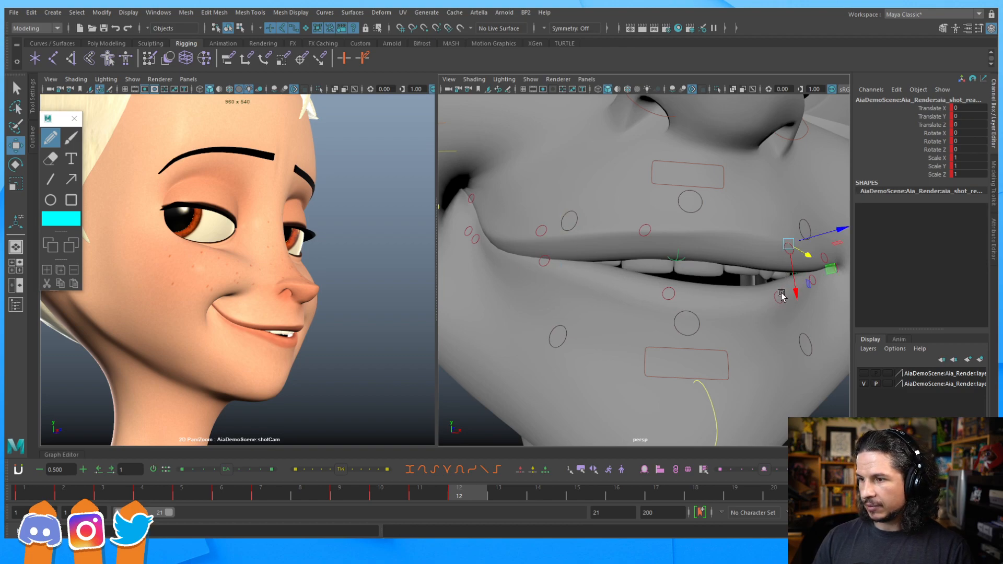
left_click(780, 296)
left_click_drag(767, 263, 766, 261)
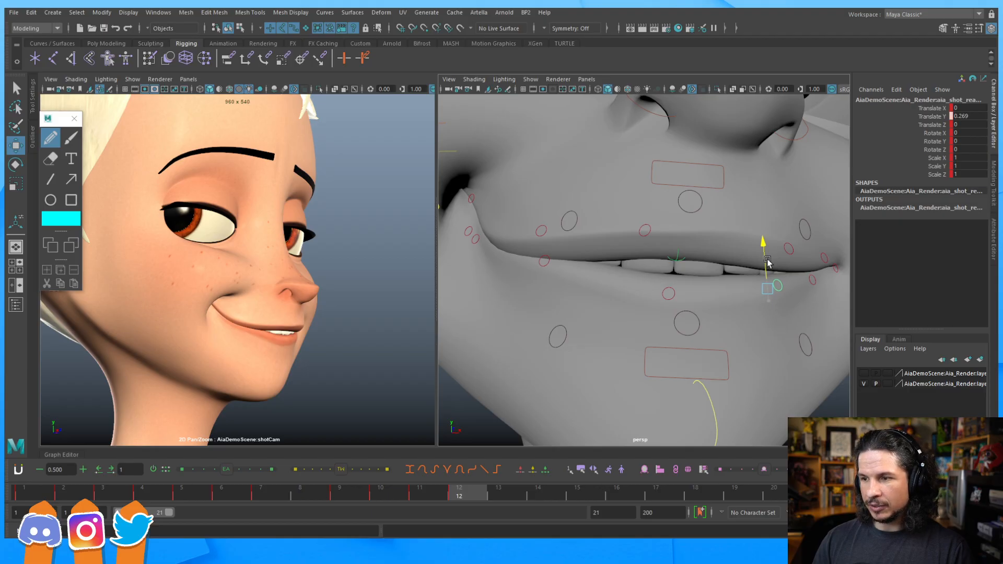
Step: Lower the centre round control below the lips to about Translate Y -0.157 and bring the small centre lower lip control to about 0.117
left_click(671, 296)
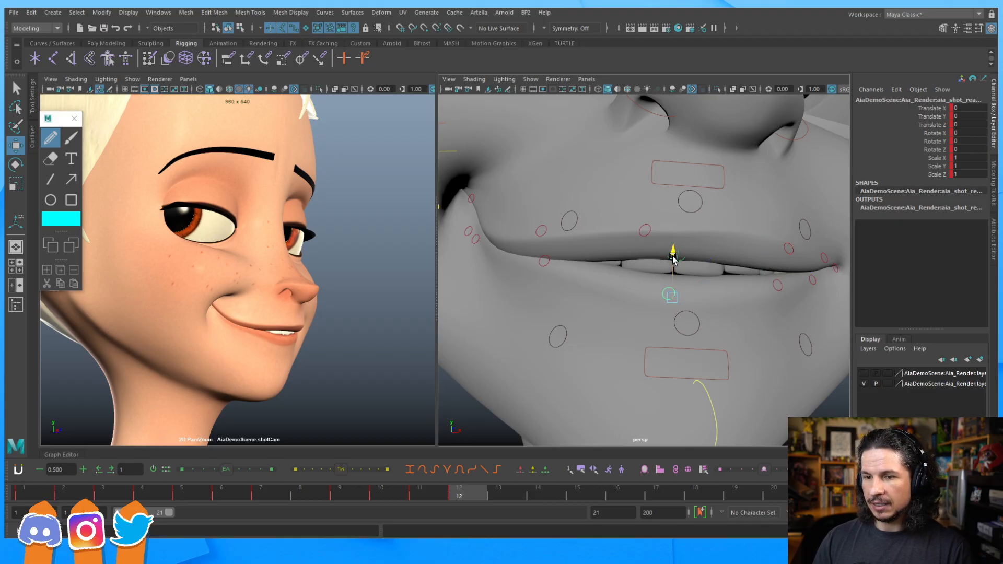
left_click_drag(673, 259, 683, 289)
left_click(695, 319)
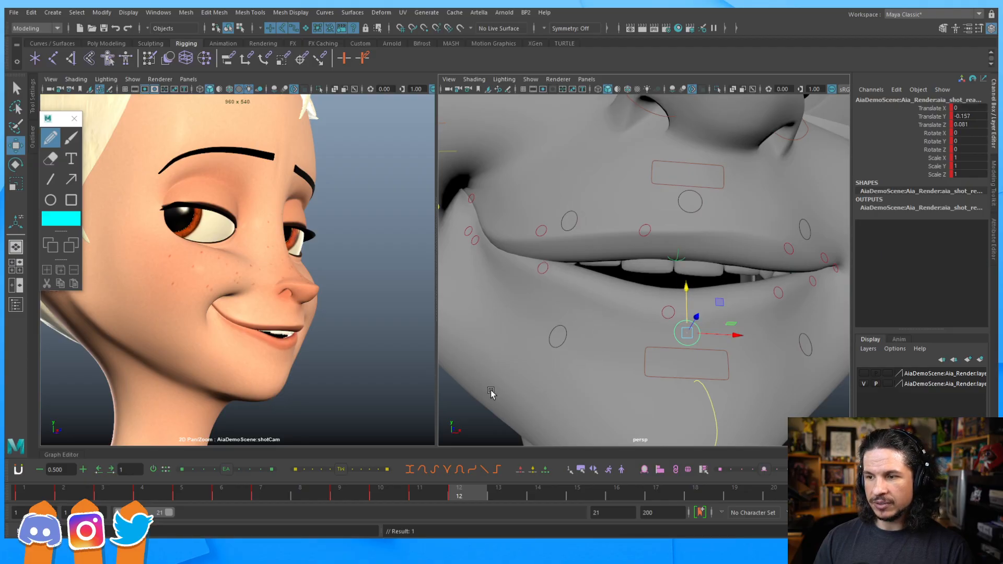
left_click(678, 309)
left_click(674, 310)
left_click(674, 269)
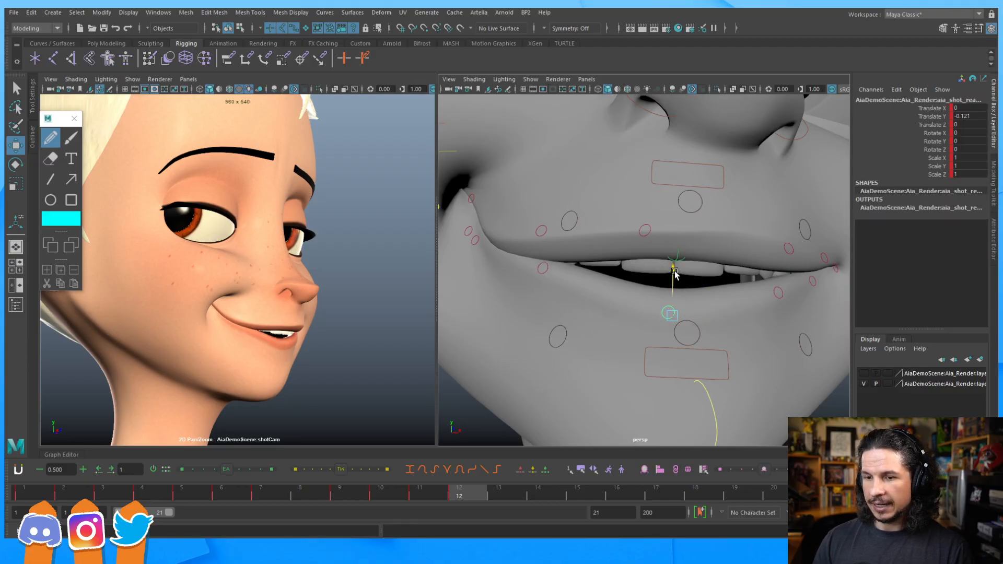
left_click_drag(678, 264, 678, 266)
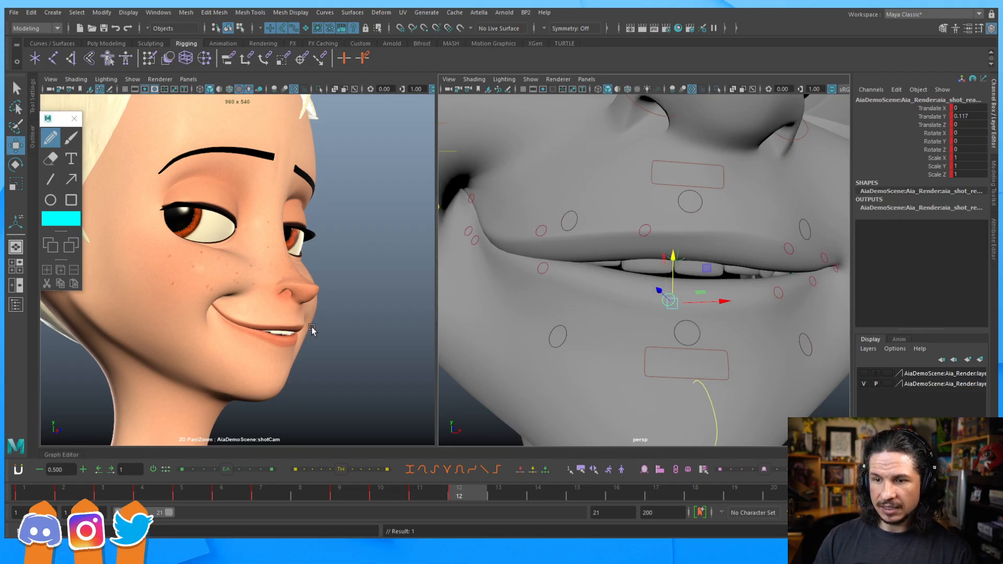
Step: Raise the whole mouth with its bracket-shaped side control to about Translate Y 0.288 and key it
left_click_drag(671, 225, 754, 273, "alt")
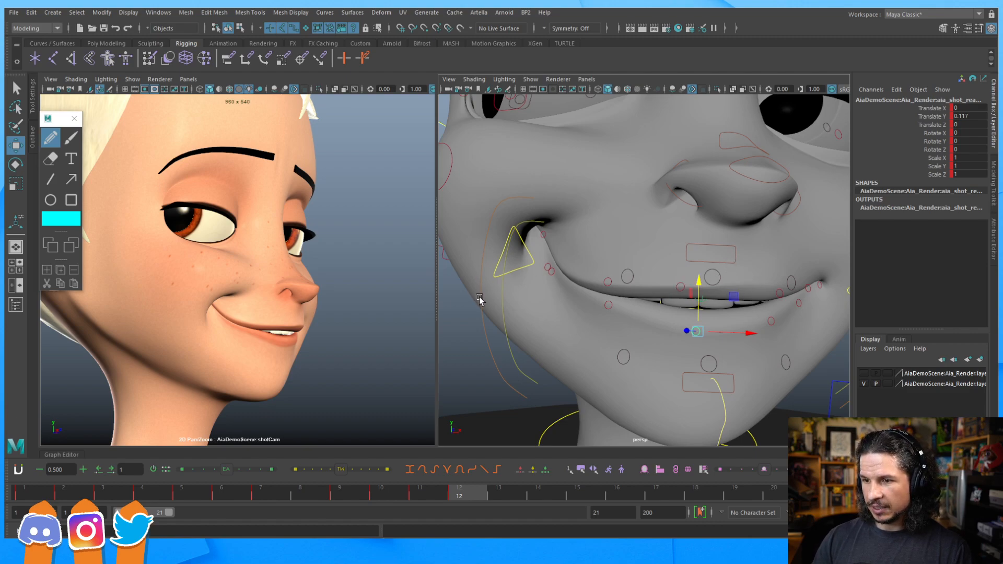
left_click(502, 278)
left_click_drag(680, 259, 680, 249)
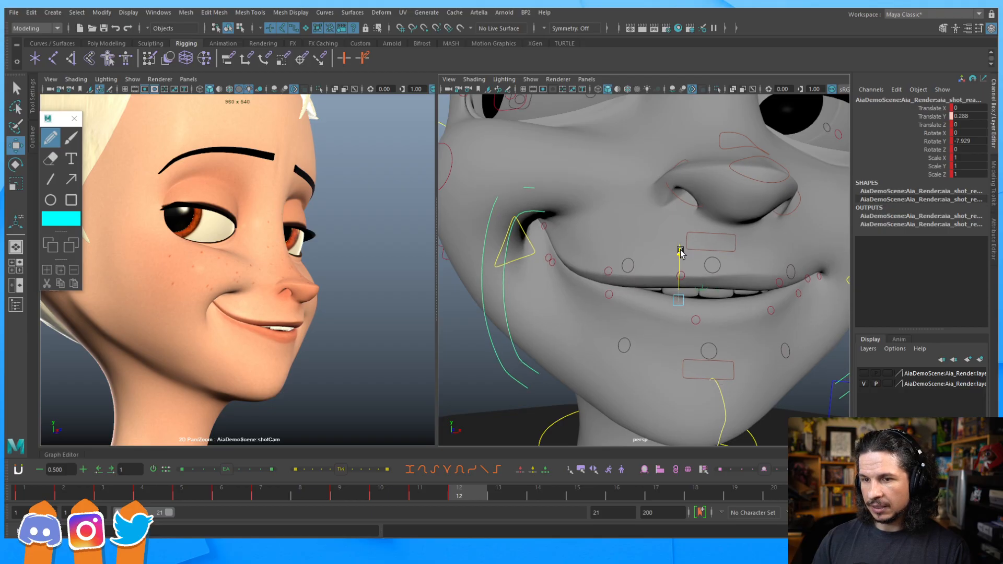
key("s")
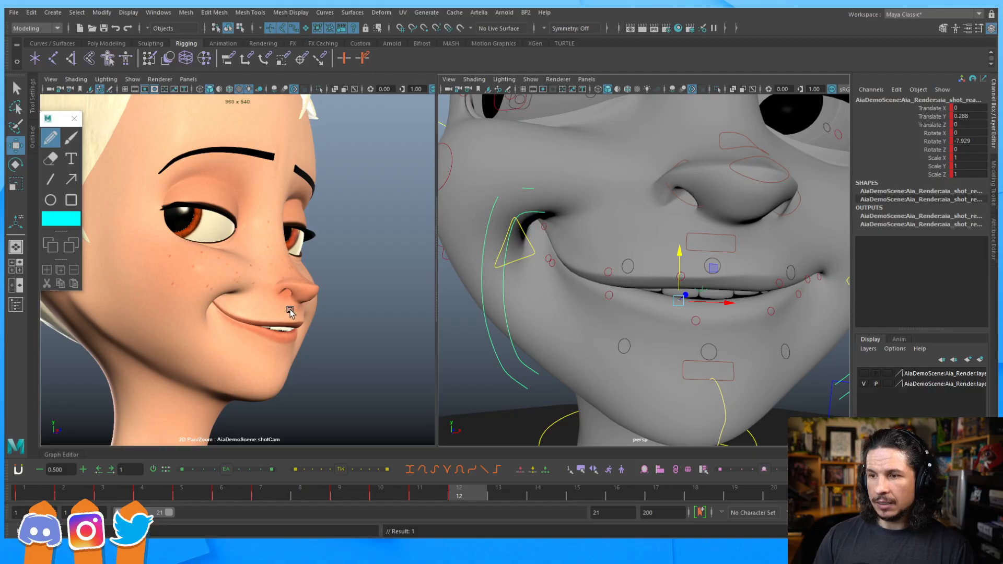
Step: Check the smirk from several angles and adjust the whole-mouth control's rotation to about Rotate Y -9.227
scroll(605, 283, "down", 6)
left_click_drag(624, 264, 617, 264, "alt")
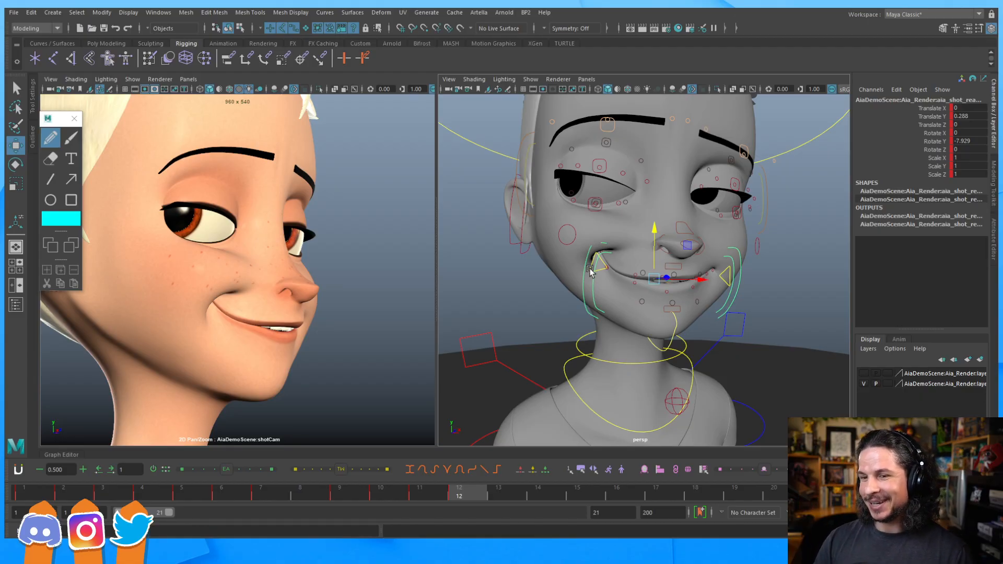
left_click_drag(631, 305, 652, 290, "alt")
right_click_drag(687, 297, 711, 297, "alt")
left_click_drag(711, 296, 683, 287, "alt")
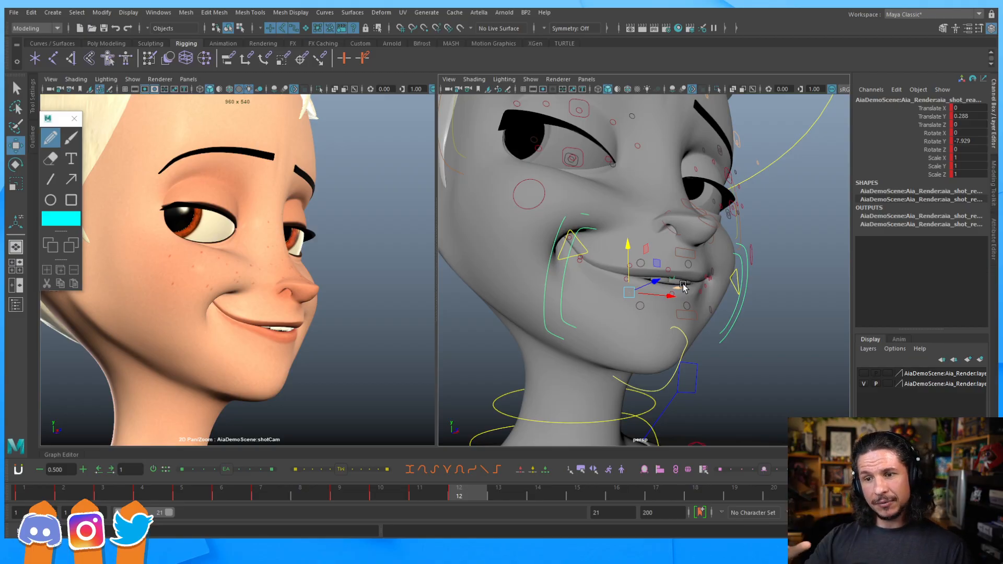
left_click_drag(595, 238, 596, 260, "alt")
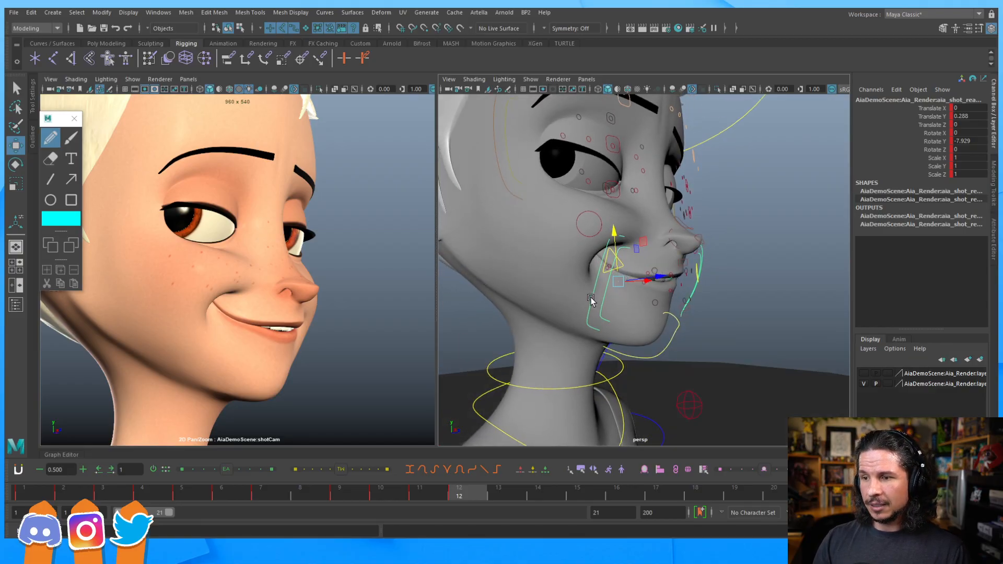
key("e")
mouse_move(634, 280)
left_mouse_down()
mouse_move(620, 287)
mouse_move(636, 275)
left_mouse_up()
key("ctrl+z")
scroll(618, 230, "down", 1)
left_click_drag(618, 230, 673, 294, "alt")
key("w")
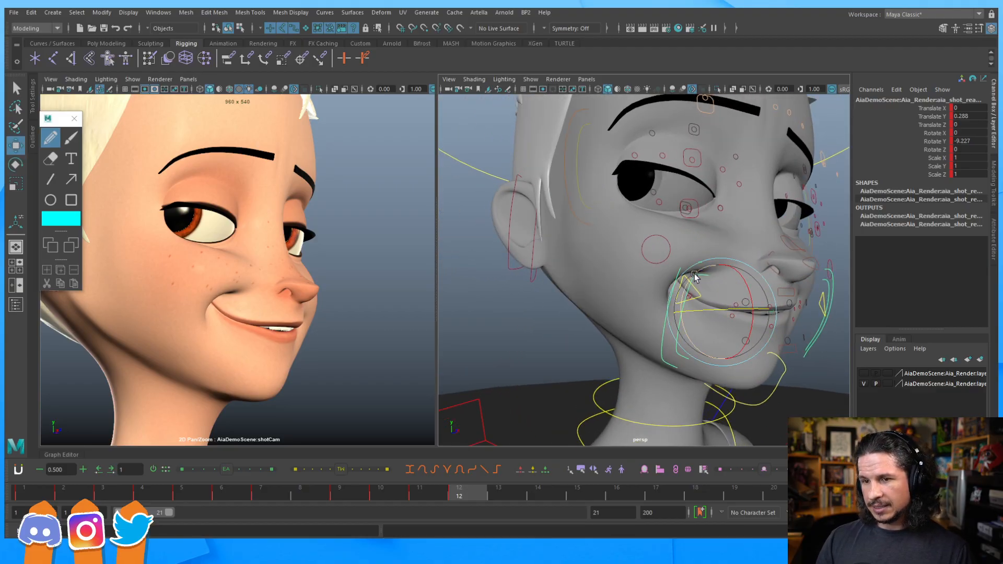
Step: Try to pull the near-side mouth corner control outward and undo the move
left_click(696, 296)
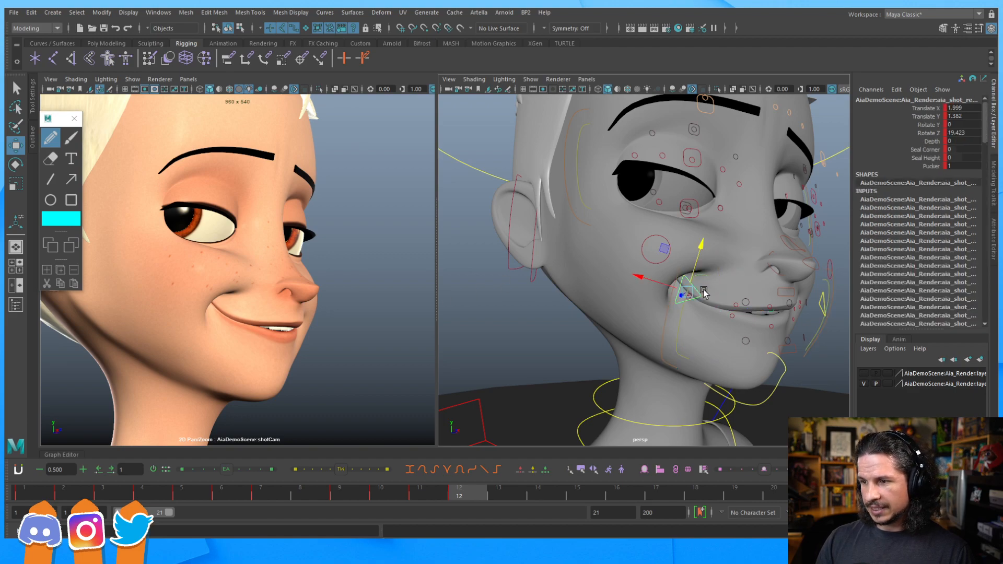
left_click_drag(662, 251, 626, 263)
key("ctrl+z")
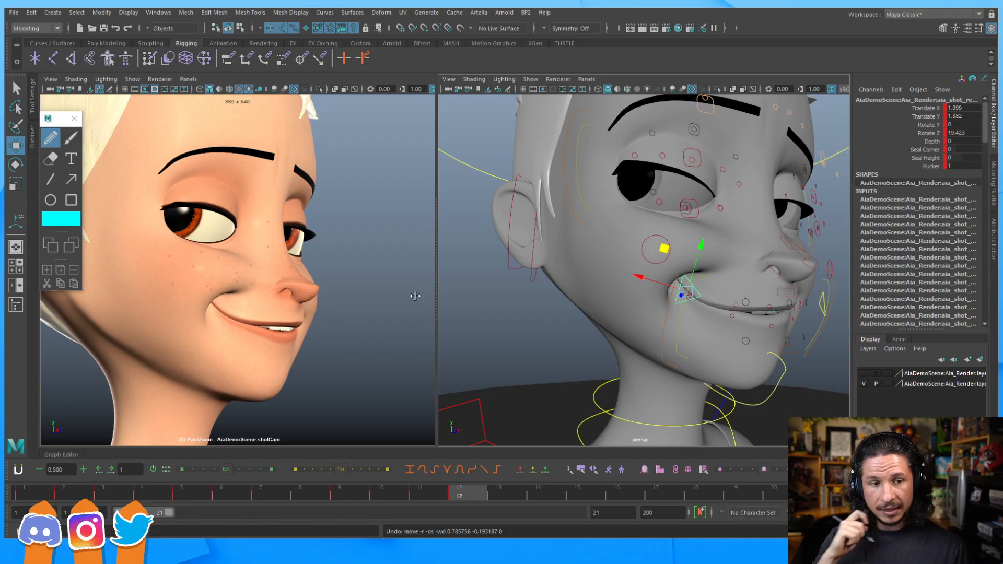
Step: Reframe the shot camera view with 2D pan/zoom so it shows the character's whole head and shoulders
left_click(370, 290)
key("backslash")
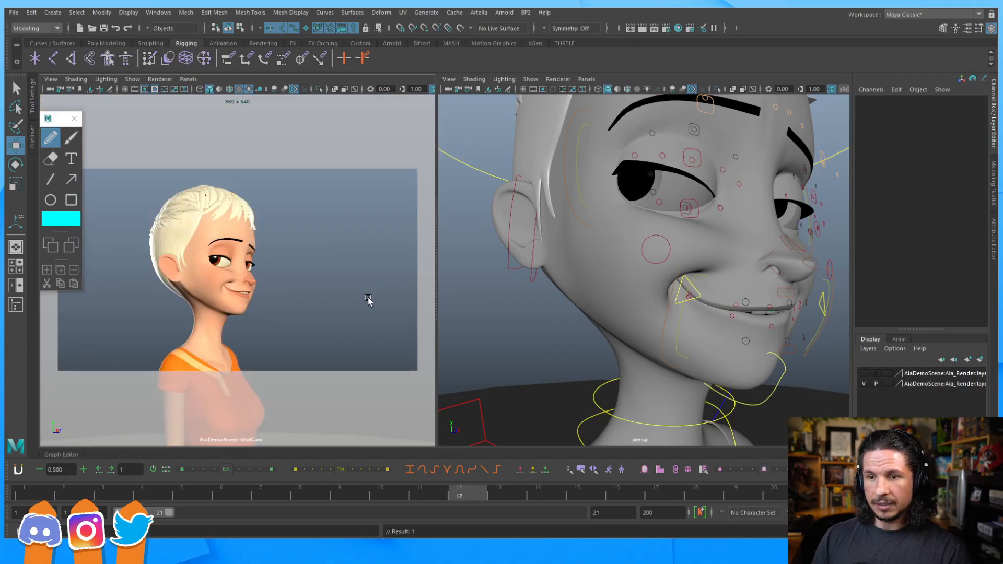
key("backslash")
right_click_drag(240, 285, 146, 306)
right_click_drag(309, 276, 157, 281)
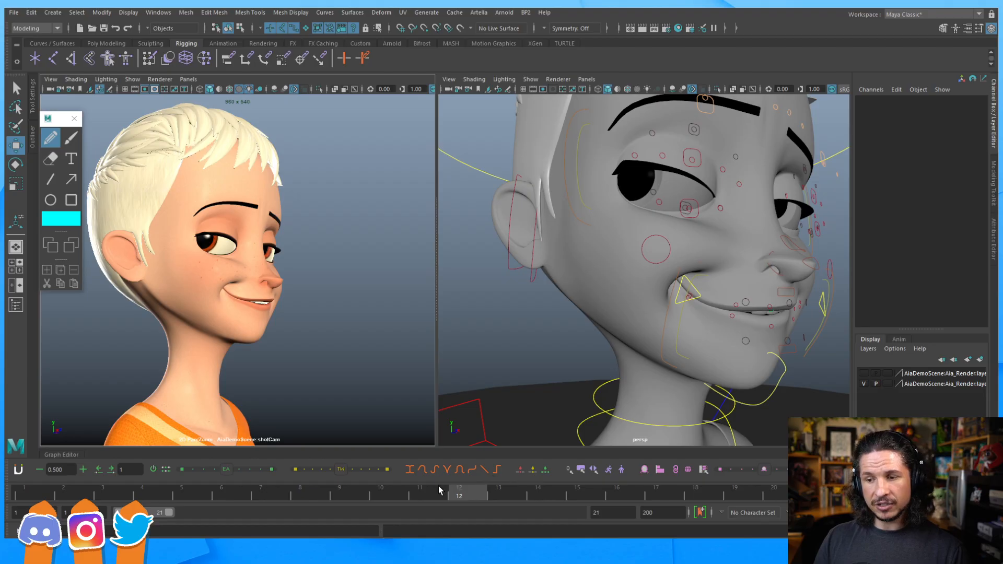
left_click(523, 256)
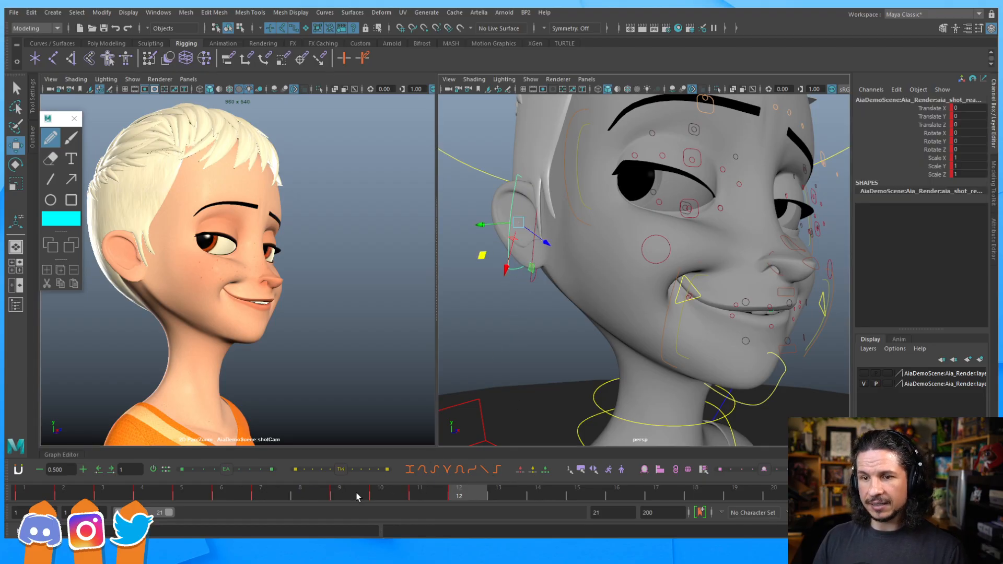
Step: Reveal the upper teeth control in wireframe, restore shaded display and lower the control to about Translate Y 0.566
mouse_move(734, 309)
left_mouse_down("alt")
mouse_move(597, 299)
mouse_move(745, 318)
mouse_move(729, 307)
left_mouse_up("alt")
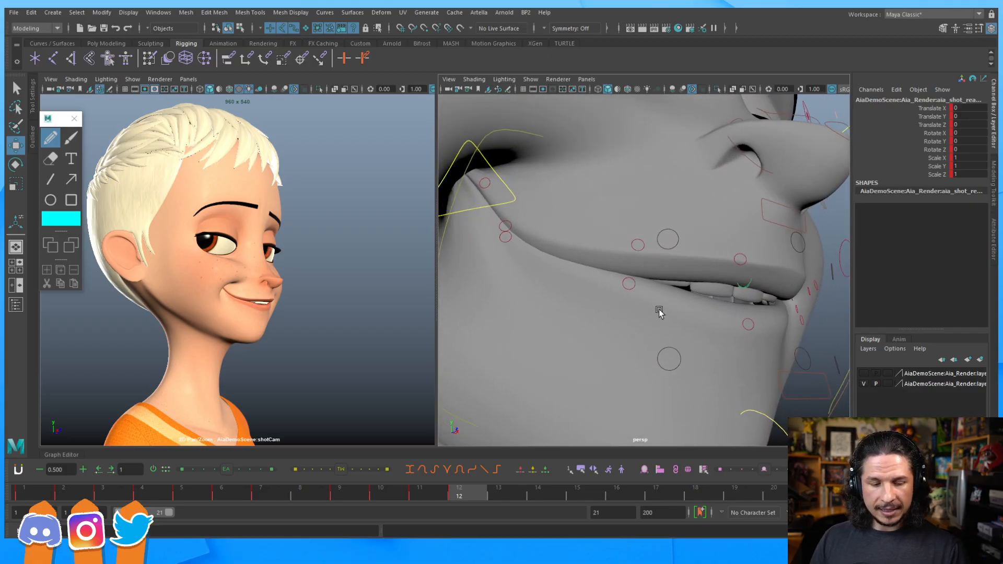
key("4")
left_click(618, 237)
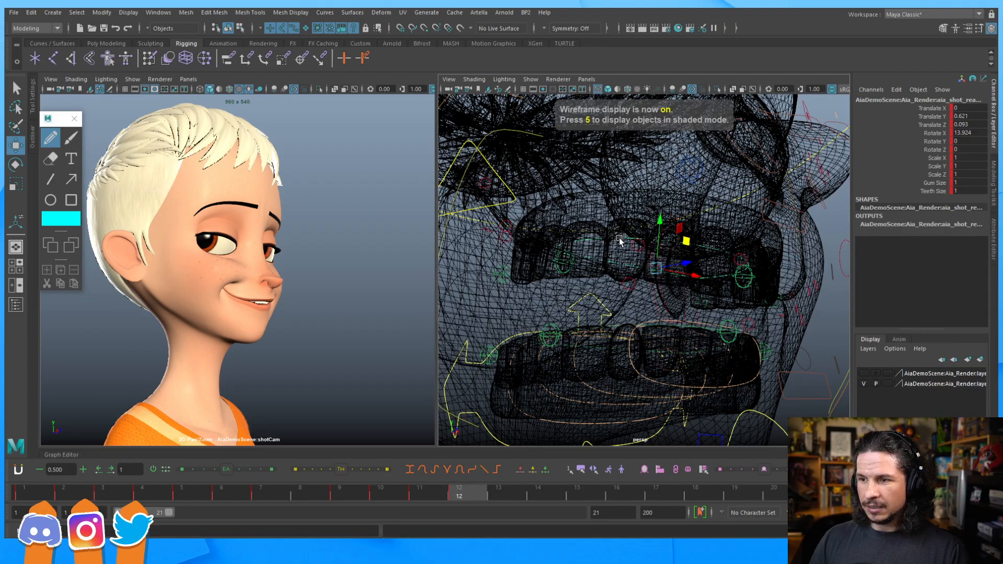
key("5")
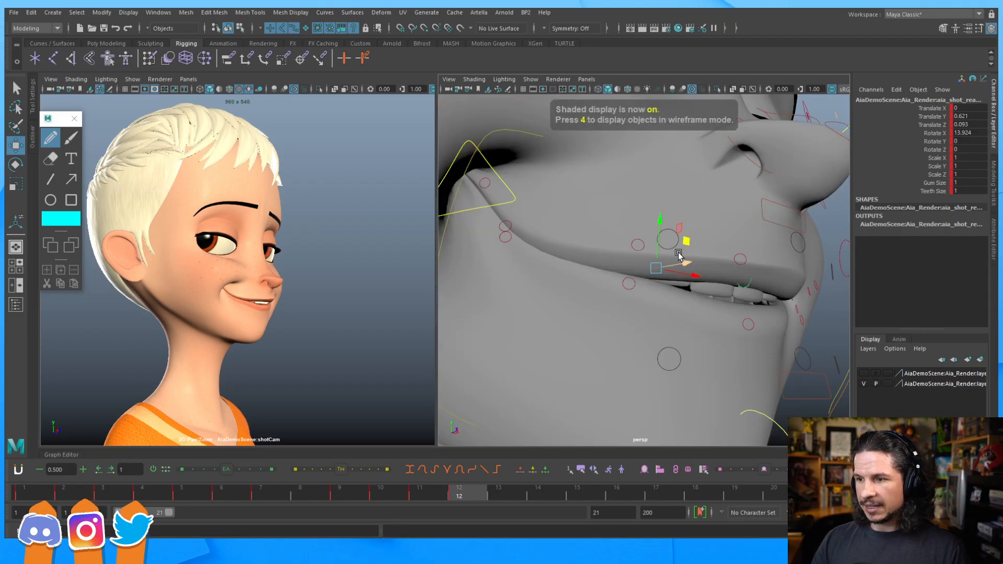
left_click_drag(661, 224, 660, 228)
Step: Compare the mouth and teeth across frames 10, 11 and 12, ending on frame 12
left_click(375, 494)
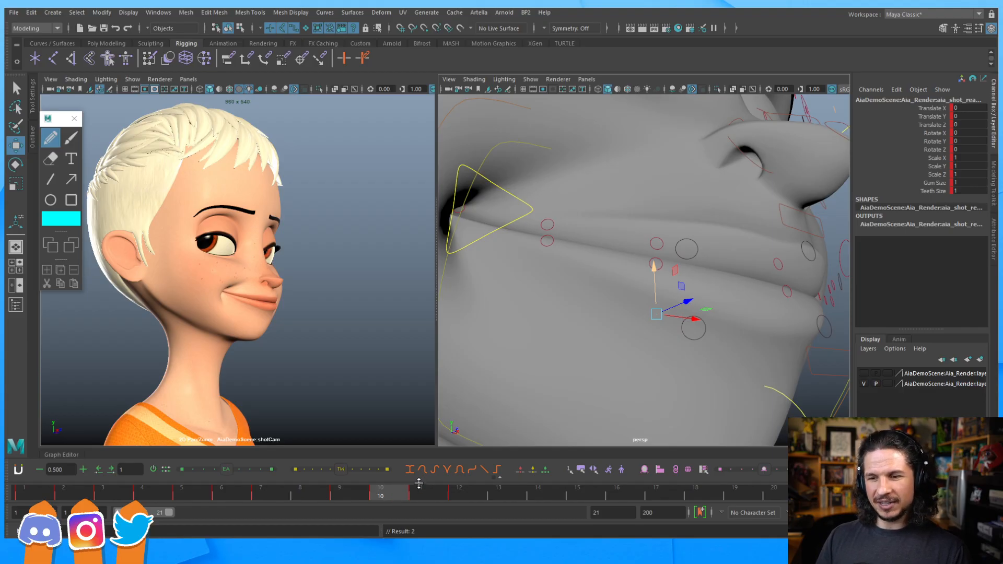
left_click(444, 491)
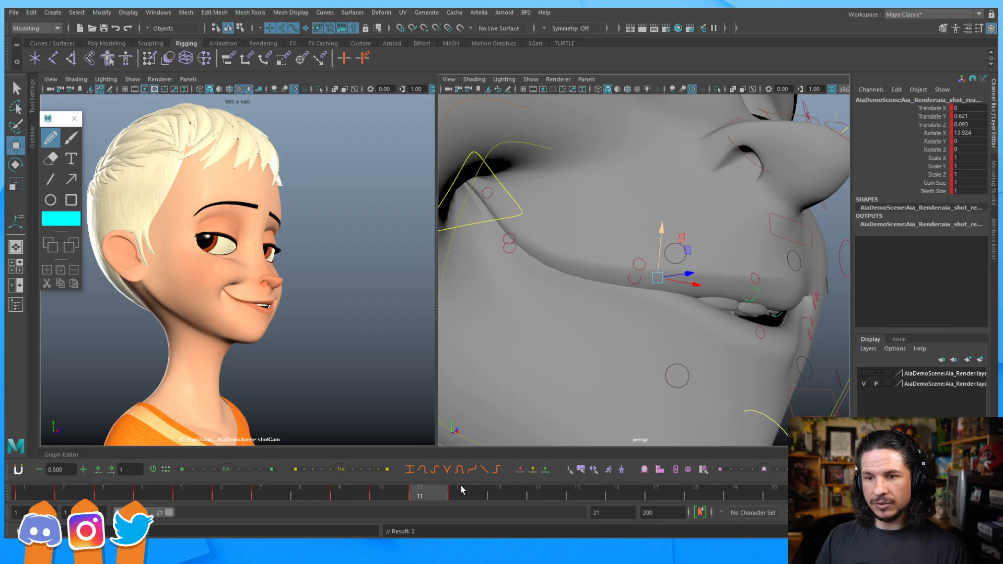
left_click(460, 491)
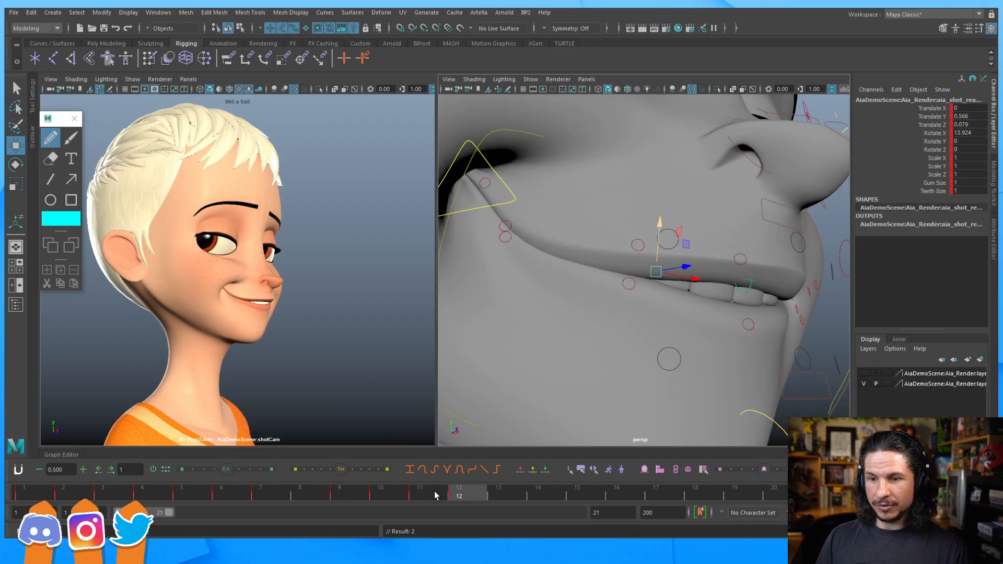
key("alt+comma")
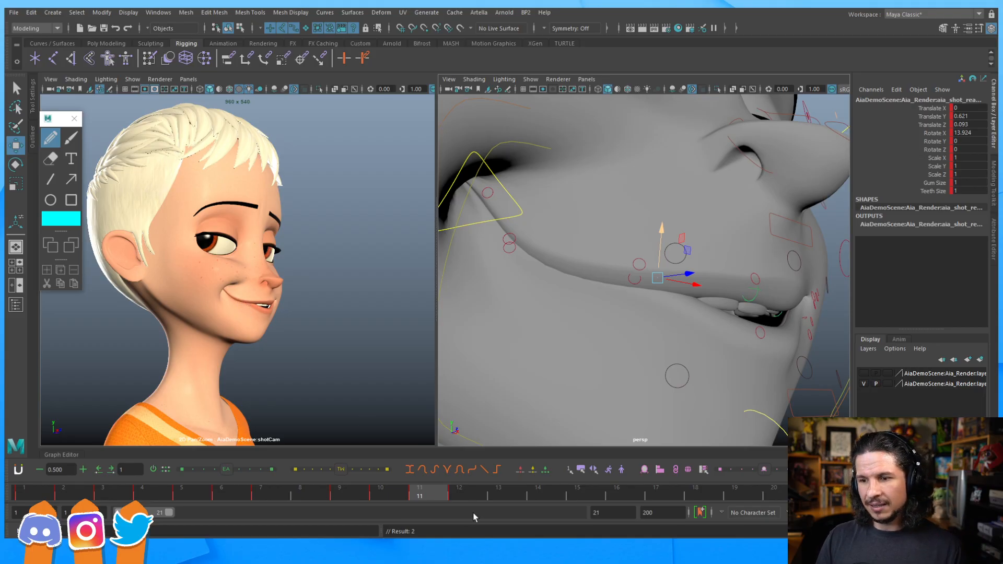
key("alt+period")
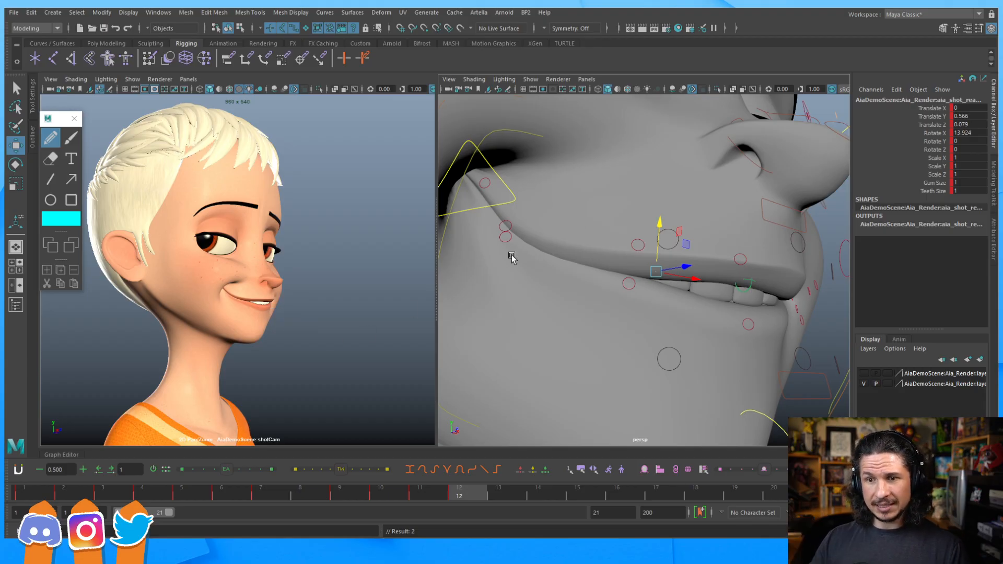
Step: Examine the whole face and smirk from side, three-quarter and front angles
right_click_drag(739, 220, 589, 230, "alt")
left_click_drag(588, 230, 665, 253, "alt")
right_click_drag(665, 253, 608, 267, "alt")
middle_click_drag(608, 268, 608, 301, "alt")
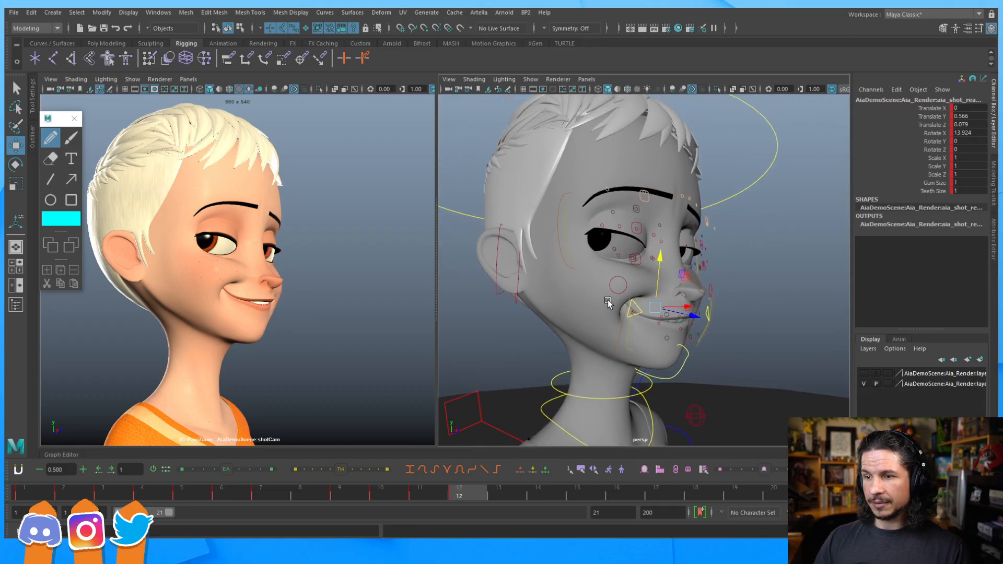
left_click_drag(609, 301, 591, 303, "alt")
middle_click_drag(591, 303, 583, 298, "alt")
right_click_drag(583, 298, 627, 294, "alt")
left_click_drag(627, 293, 648, 300, "alt")
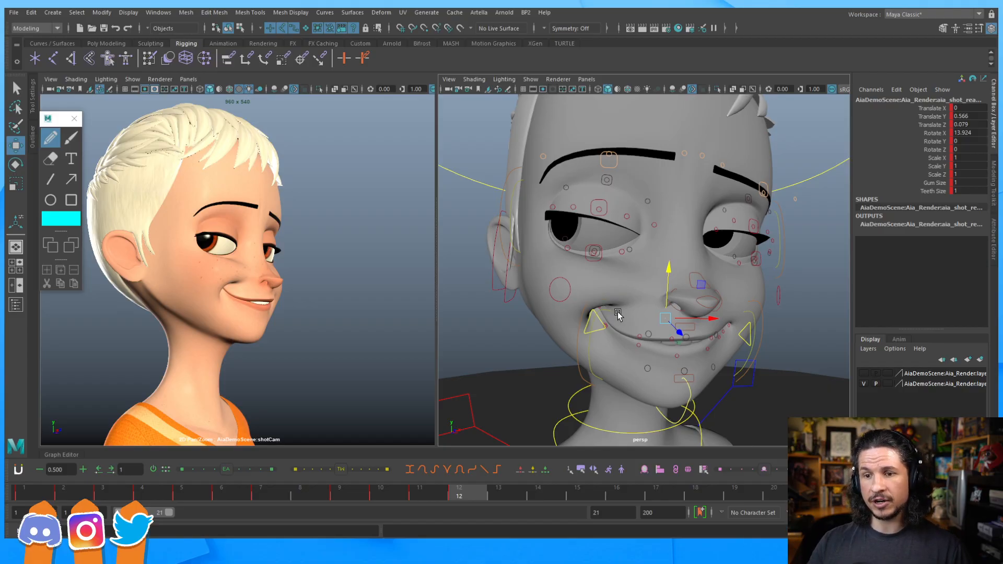
left_click_drag(679, 340, 669, 314, "alt")
left_click_drag(644, 252, 641, 274, "alt")
left_click_drag(678, 311, 643, 308, "alt")
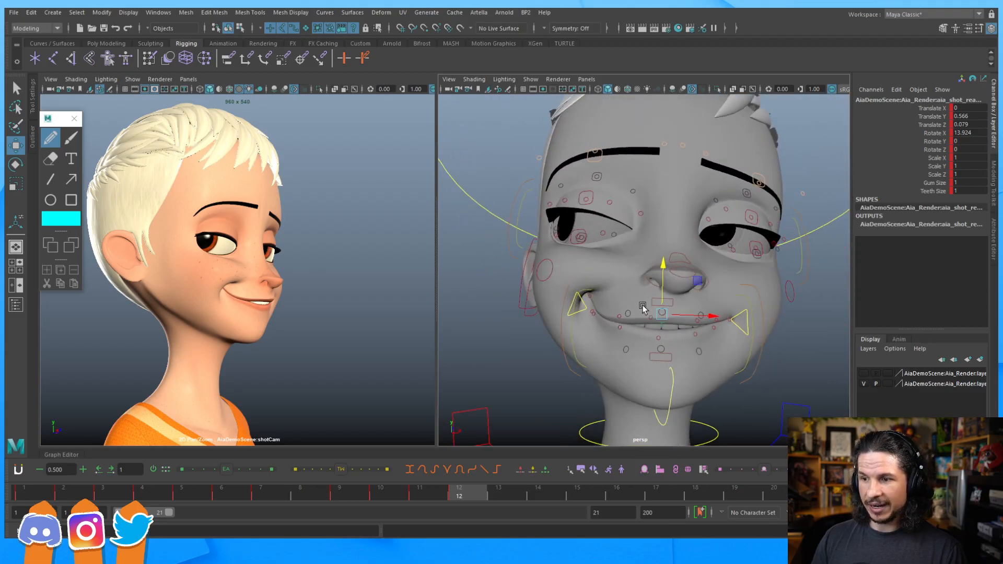
right_click_drag(665, 316, 625, 287, "alt")
middle_click_drag(639, 324, 620, 329, "alt")
left_click_drag(620, 329, 591, 284, "alt")
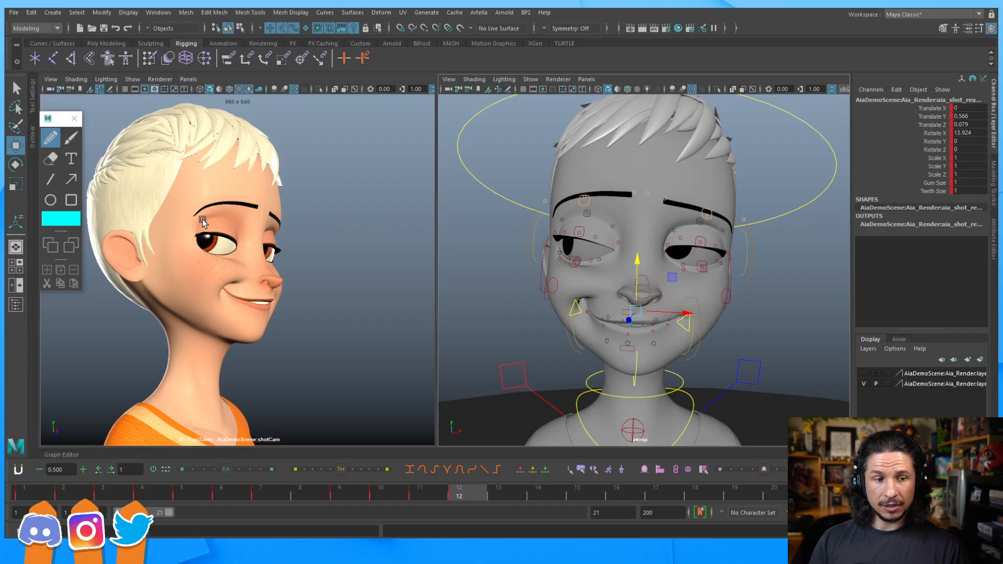
Step: Raise the near-side control beside the inner eye corner to about Translate Y 0.399 and bring the inner lower lid control to about 0.201
left_click_drag(602, 264, 689, 282, "alt")
right_click_drag(690, 282, 768, 290, "alt")
middle_click_drag(768, 290, 741, 264, "alt")
left_click(696, 231)
left_click(754, 233)
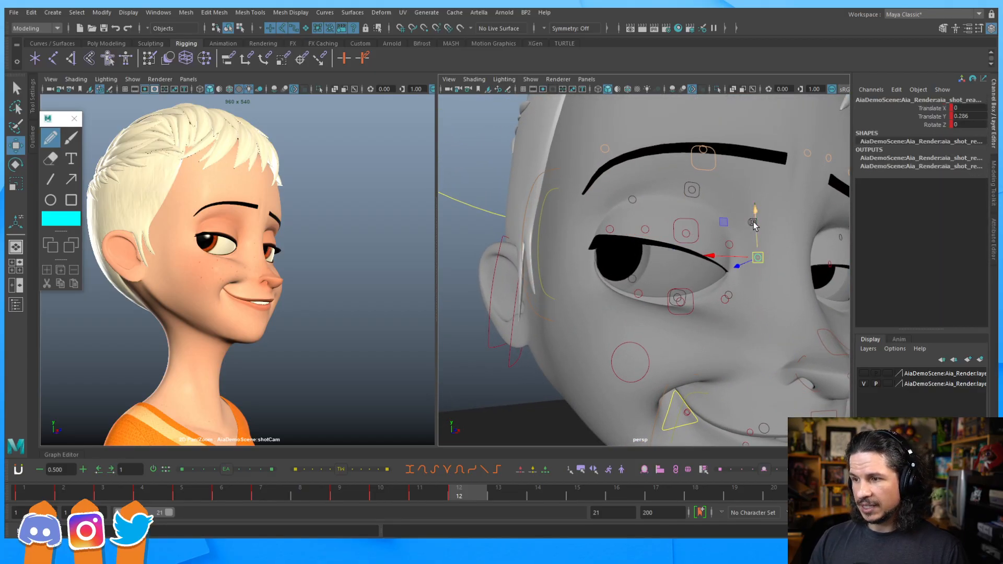
left_click_drag(756, 222, 758, 210)
key("ctrl+z")
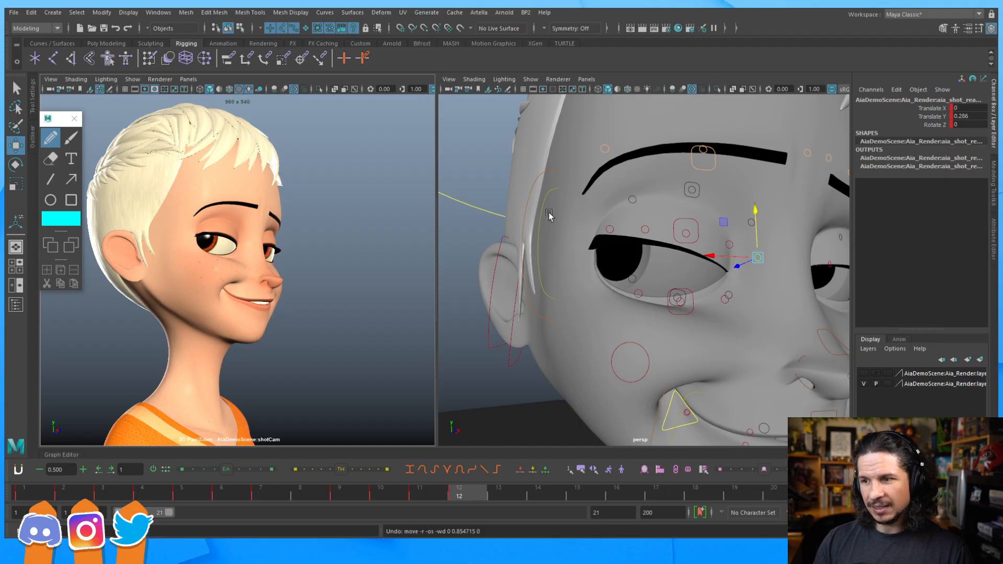
left_click_drag(755, 207, 755, 199)
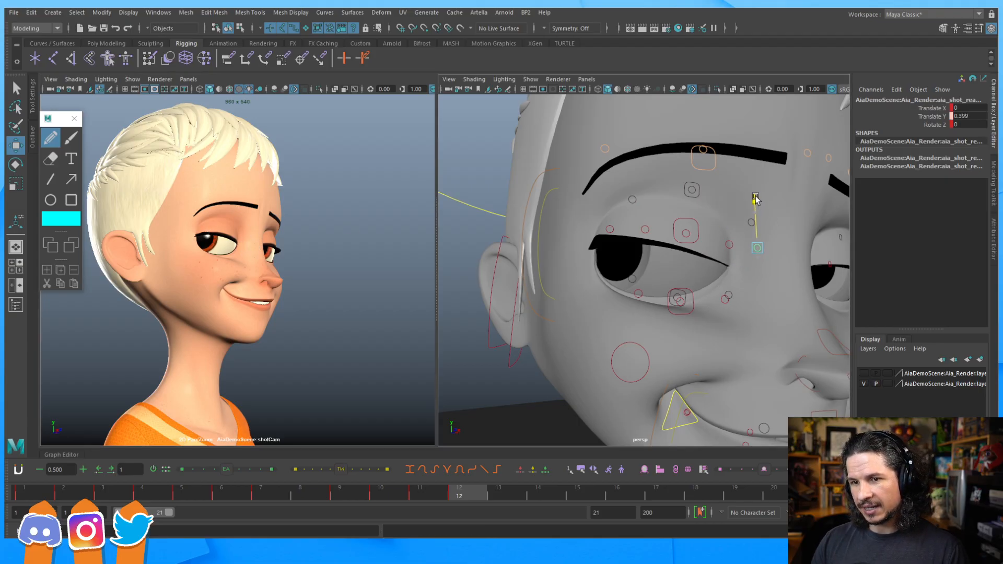
left_click(728, 295)
left_click_drag(721, 267, 725, 257)
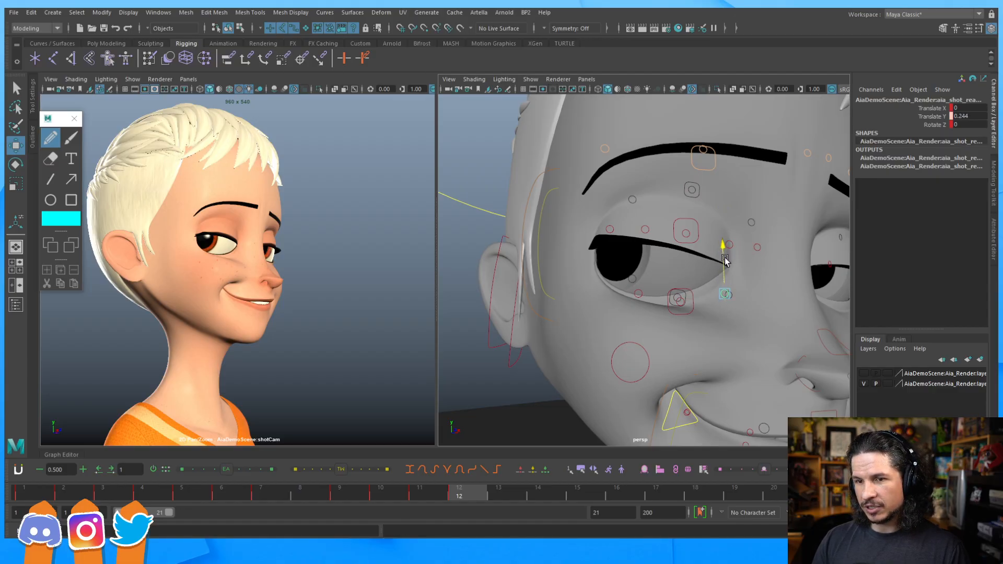
Step: Raise the near-side small mid-brow control to about Translate Y 0.323 and rotate the inner brow control to about Rotate Z -16.841
right_click_drag(754, 179, 691, 183, "alt")
middle_click_drag(691, 183, 660, 228, "alt")
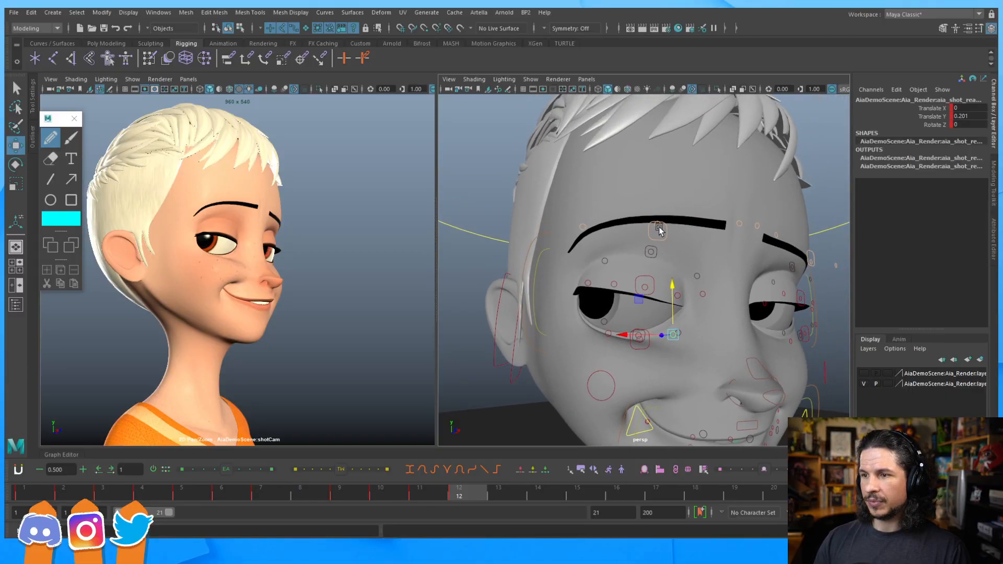
left_click(657, 229)
mouse_move(656, 173)
left_mouse_down()
mouse_move(657, 162)
mouse_move(657, 170)
left_mouse_up()
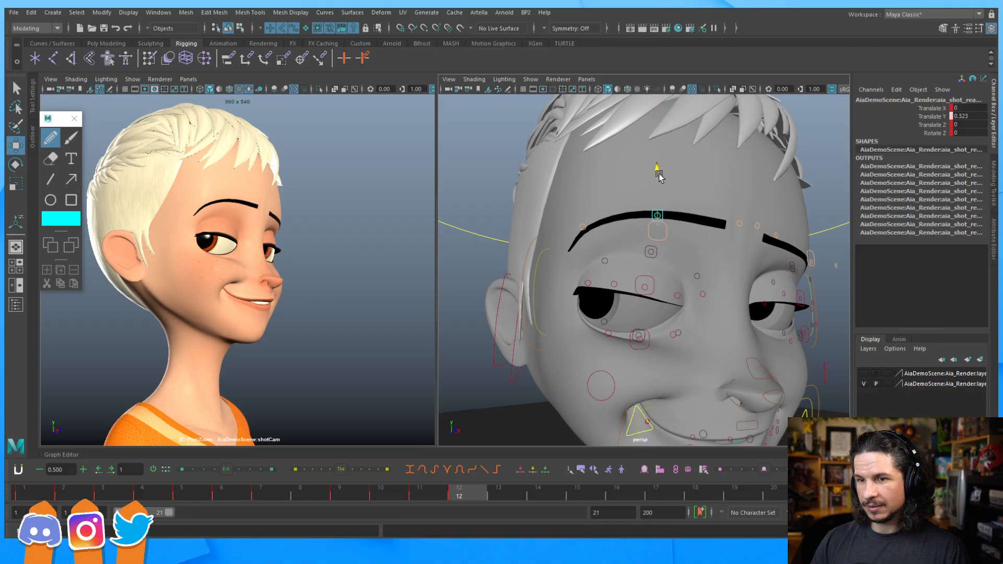
left_click(739, 224)
key("e")
mouse_move(734, 247)
left_mouse_down()
mouse_move(717, 260)
mouse_move(725, 265)
left_mouse_up()
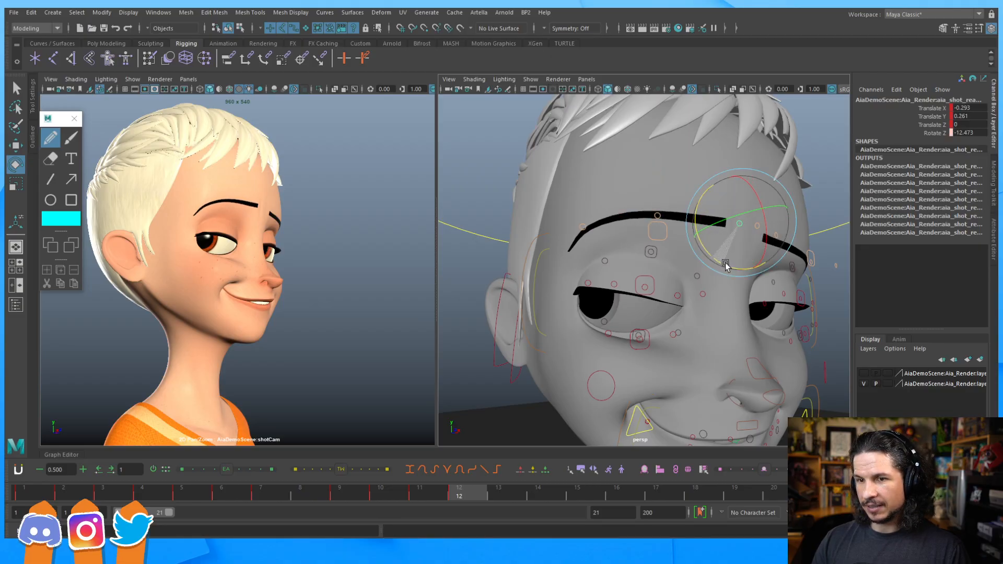
Step: Rotate the far-side inner brow control to about Rotate Z -17.356 and raise it to about Translate Y 0.335
left_click(776, 237)
left_click(761, 278)
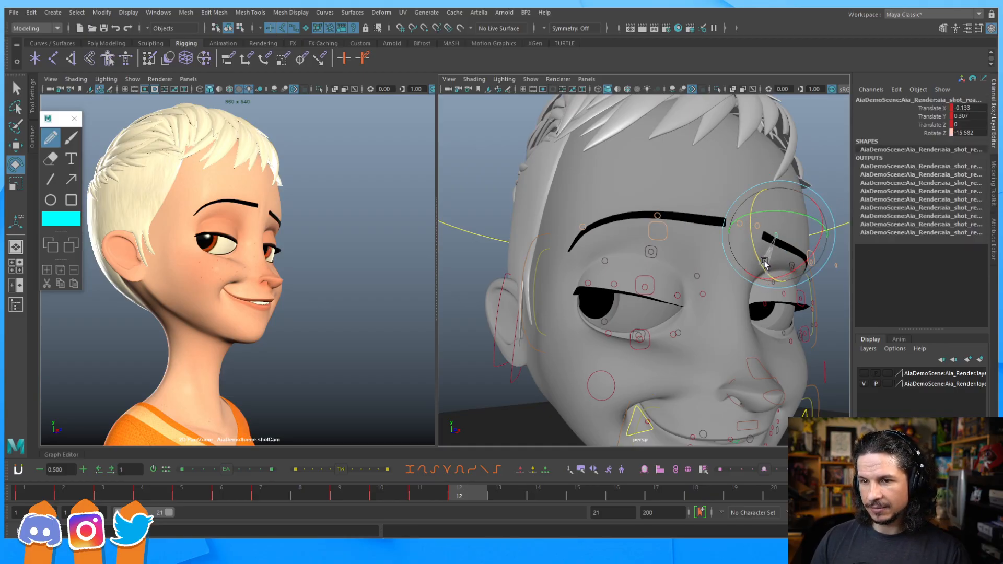
left_click_drag(764, 263, 766, 266)
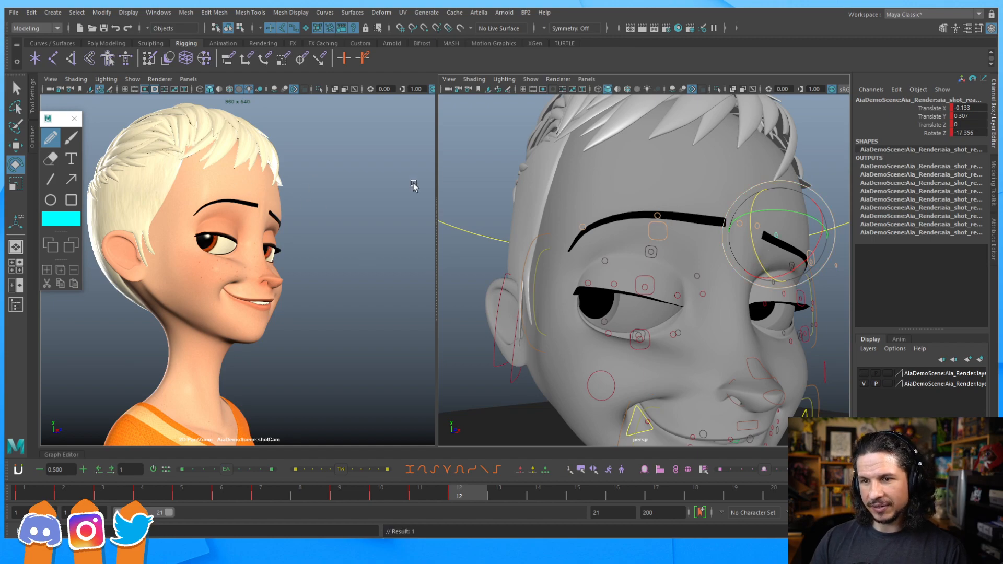
key("w")
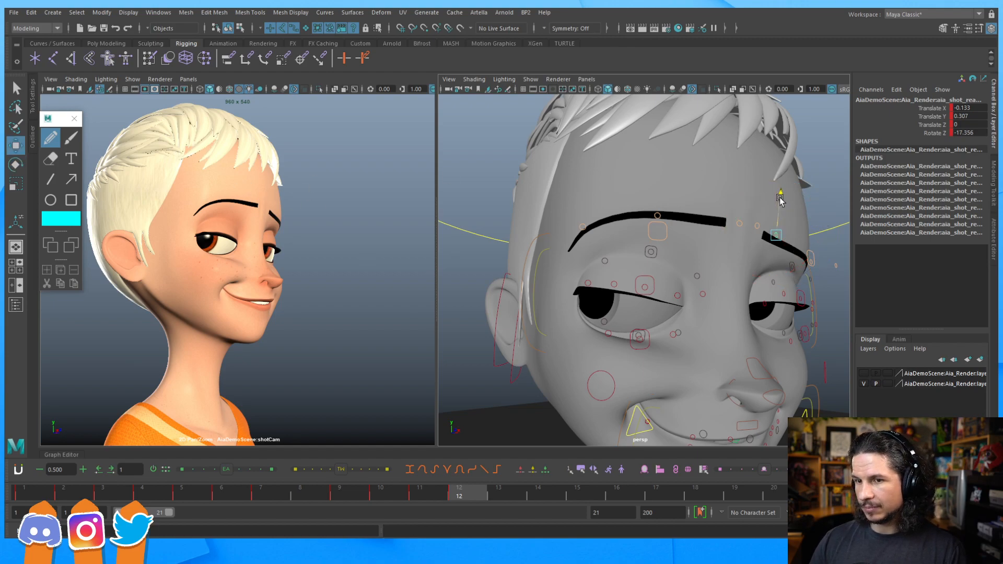
left_click_drag(779, 196, 780, 192)
left_click_drag(750, 223, 692, 203, "alt")
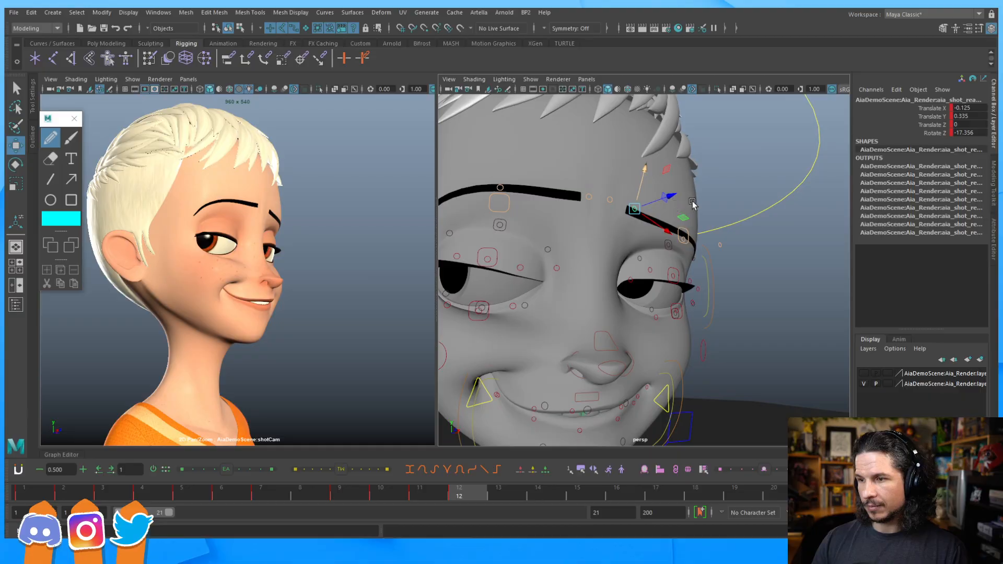
Step: Adjust the far-side brow control near its outer end and shift the near-side inner brow control to about Translate X -0.395, Translate Y 0.292
left_click(689, 234)
left_click_drag(684, 216, 679, 183)
left_click(722, 194)
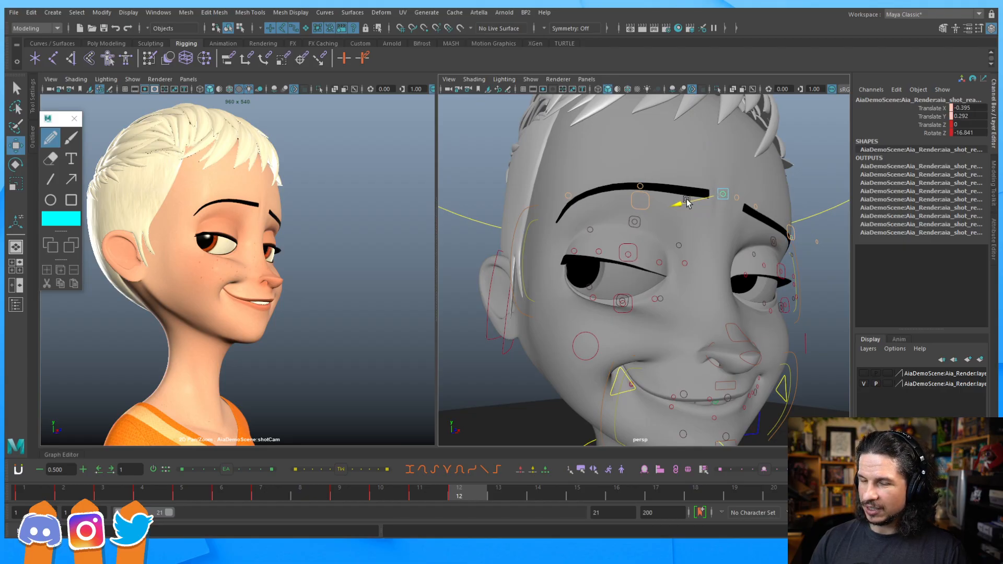
Step: Pull the near-side outer brow control back along the head to about Translate Z -0.576
left_click(571, 202)
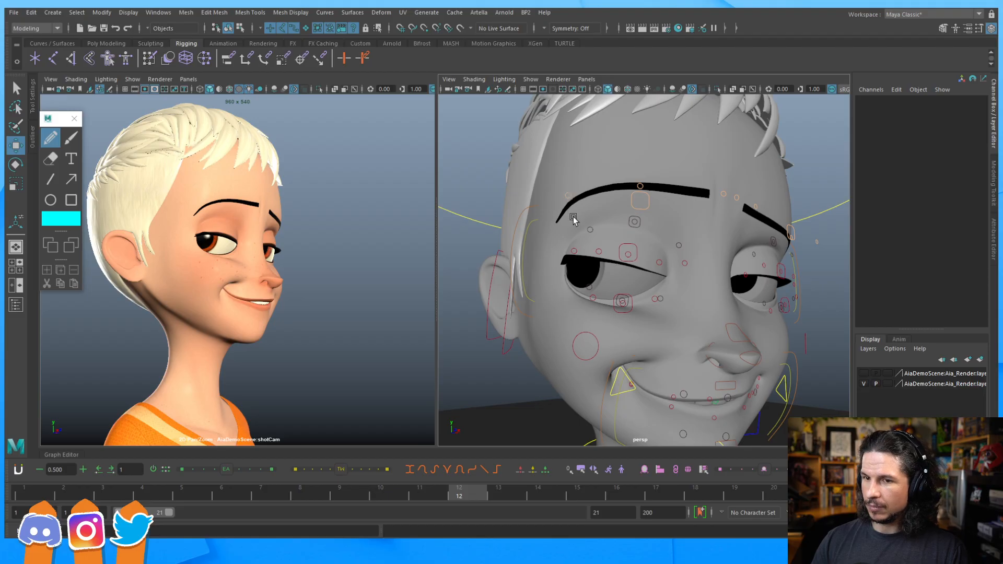
left_click(574, 219)
left_click_drag(526, 197, 528, 198)
mouse_move(631, 246)
left_mouse_down("alt")
mouse_move(661, 247)
mouse_move(626, 252)
left_mouse_up("alt")
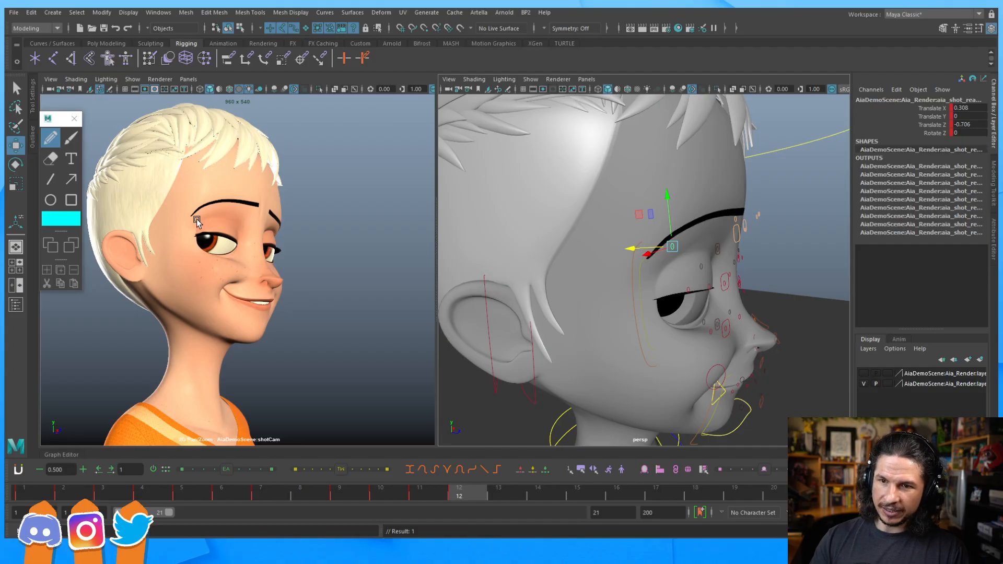
key("ctrl+z")
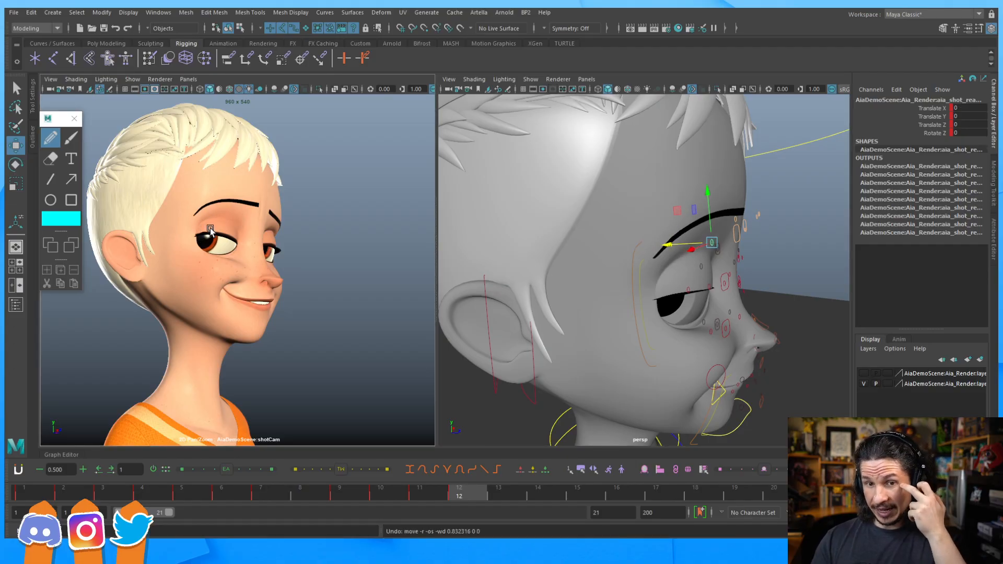
left_click_drag(667, 252, 638, 251)
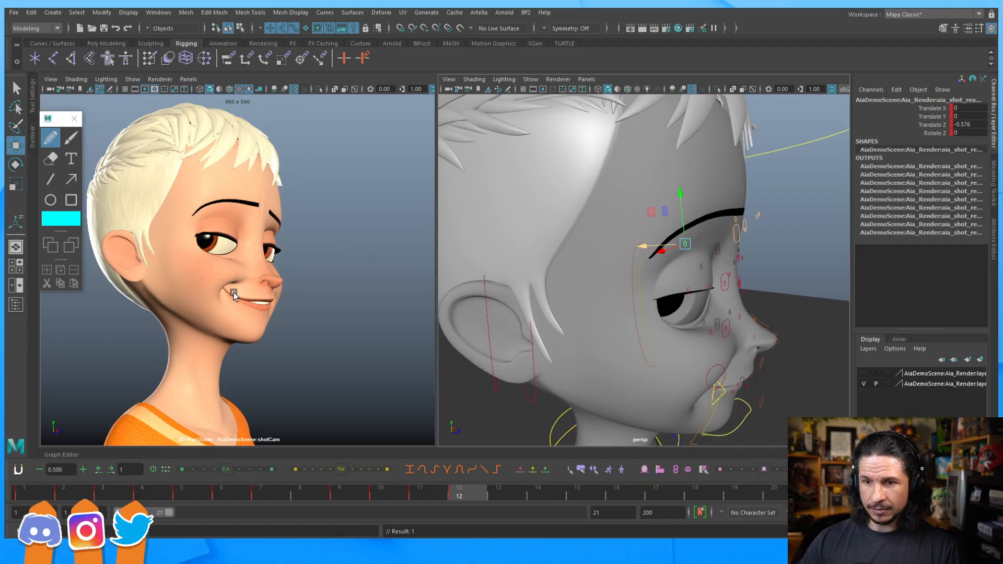
Step: Nudge the small control under the near-side eye's lower lid to about Translate X -0.099, Translate Y 0.046
mouse_move(708, 292)
left_mouse_down("alt")
mouse_move(681, 322)
mouse_move(694, 293)
left_mouse_up("alt")
right_click_drag(694, 293, 657, 312, "alt")
left_click(642, 322)
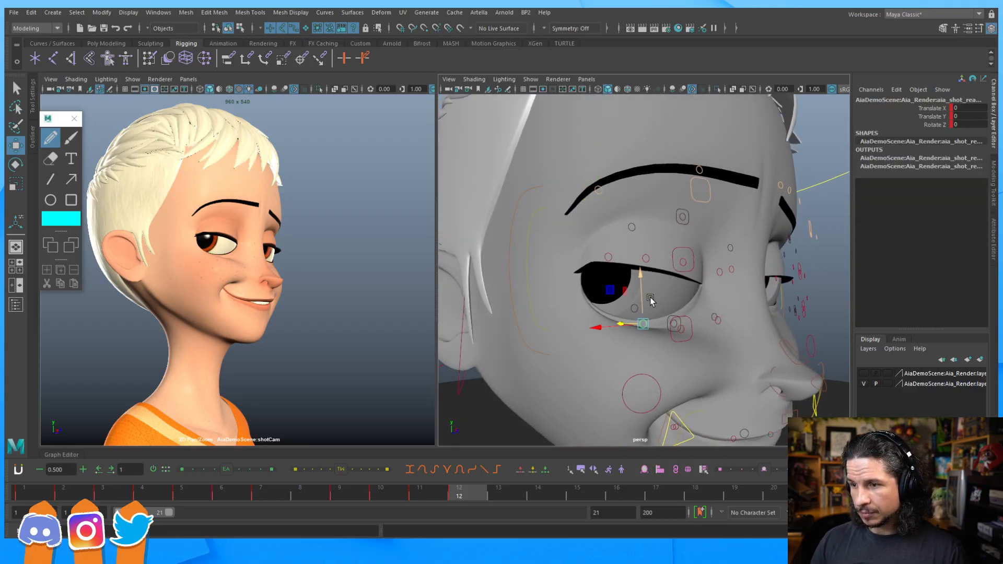
left_click_drag(643, 324, 648, 321)
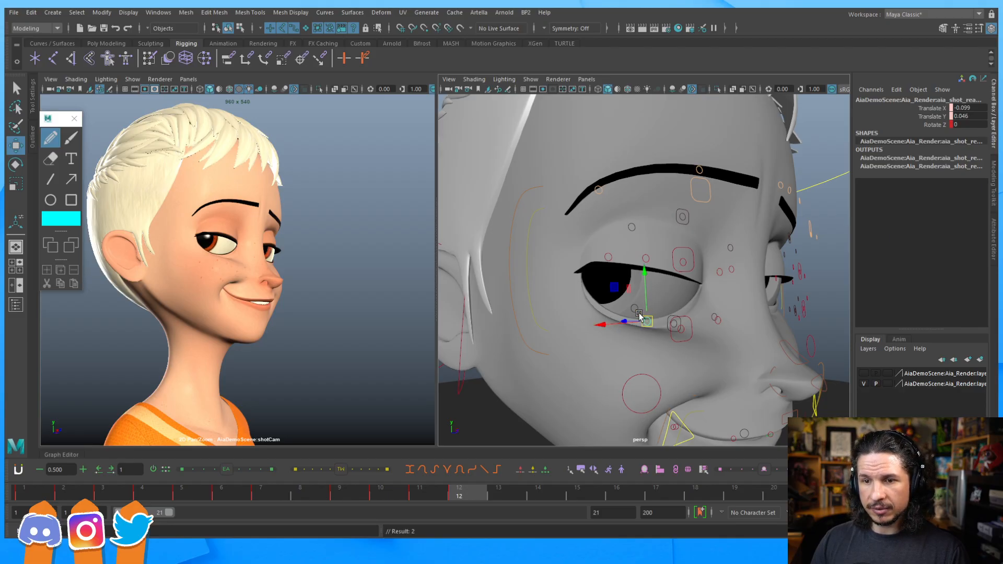
Step: Undo the last lower-lid nudge and move the small control just above that lid to about Translate X -0.044, Y -0.037, Z 0.022
key("ctrl+z")
middle_click(251, 257)
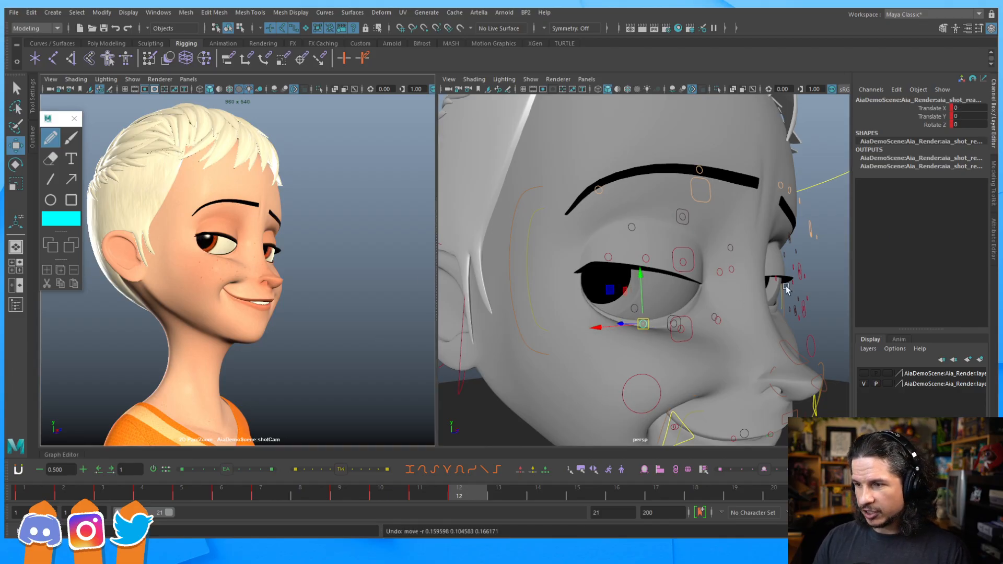
left_click(660, 325)
left_click(635, 309)
mouse_move(635, 308)
left_mouse_down()
mouse_move(625, 312)
mouse_move(636, 311)
left_mouse_up()
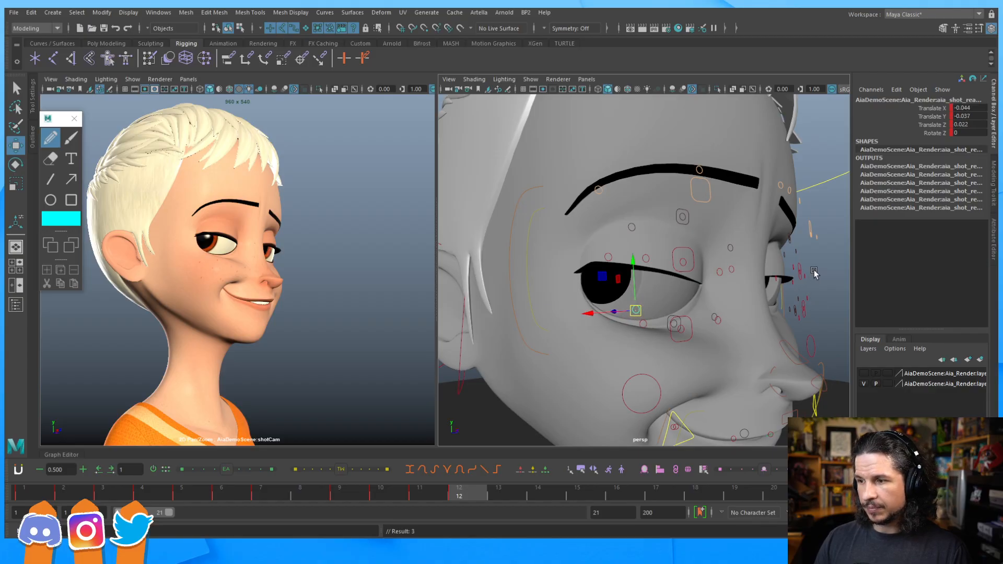
Step: Tilt the main nose control sideways to about Rotate Z -3.609
left_click_drag(625, 270, 596, 281, "alt")
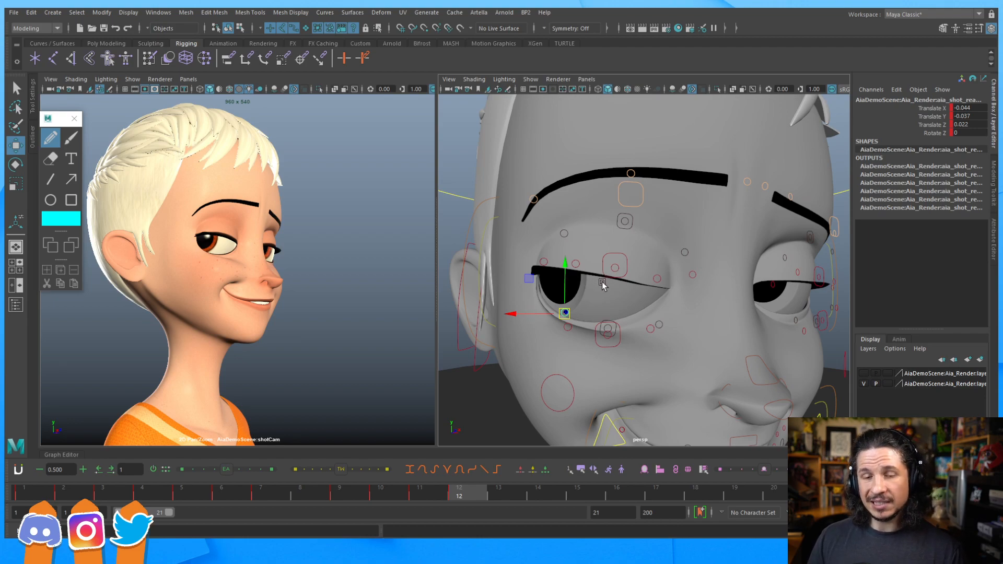
left_click_drag(701, 298, 605, 289, "alt")
left_click(643, 233)
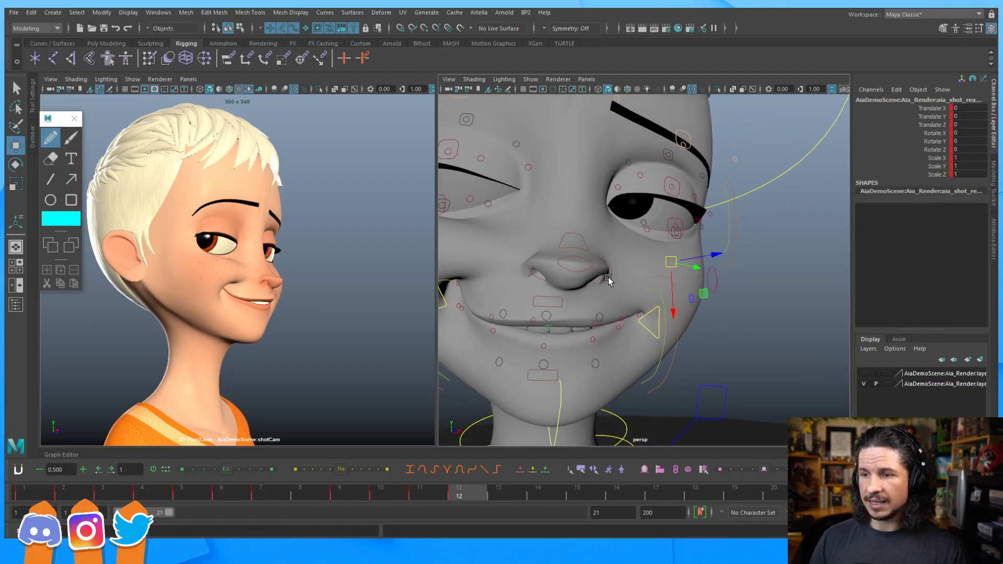
left_click(587, 255)
key("e")
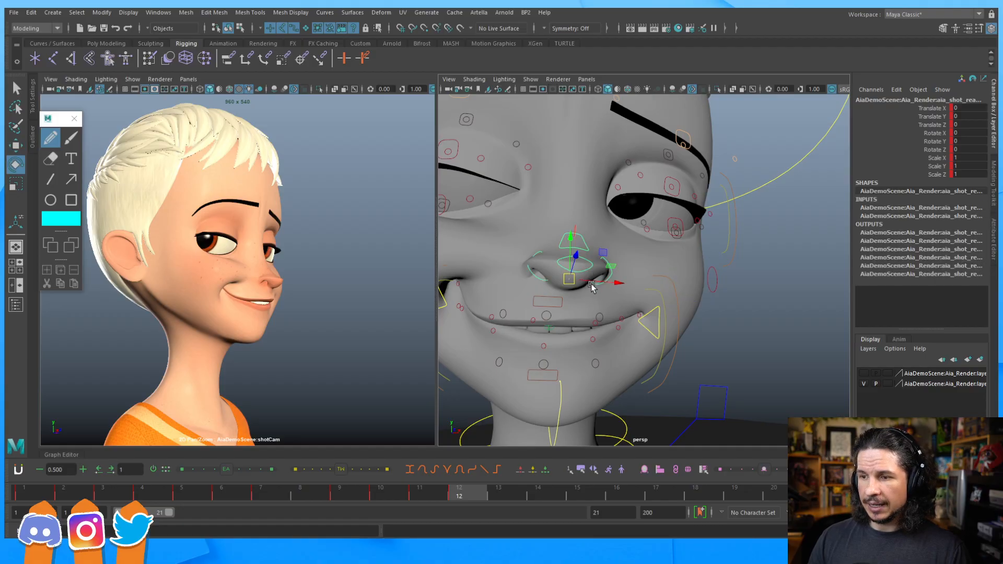
left_click_drag(594, 316, 596, 312)
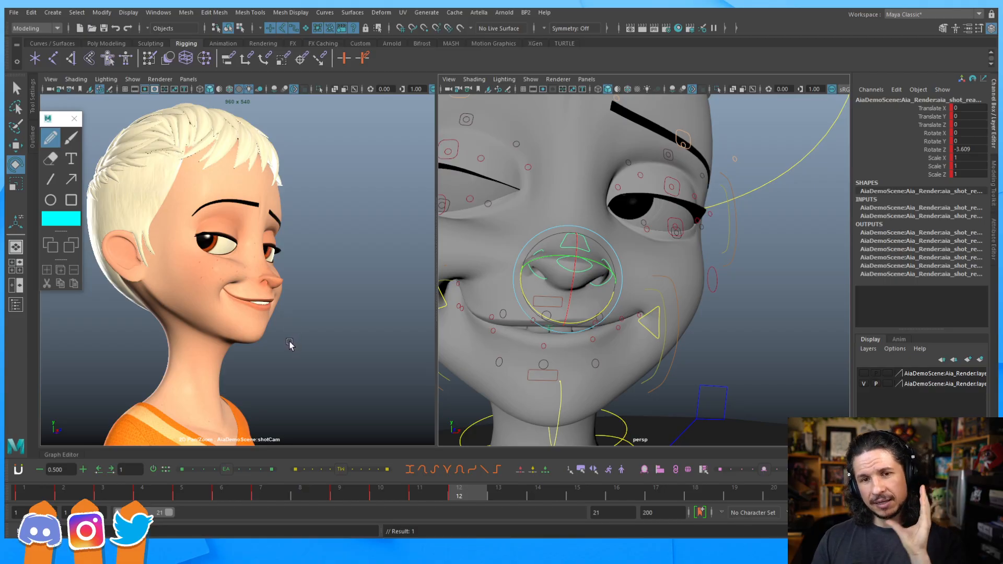
Step: Raise the nose control to about Translate X 0.013, Translate Y 0.206 and pitch it to about Rotate X -6.747
left_click(603, 282)
key("w")
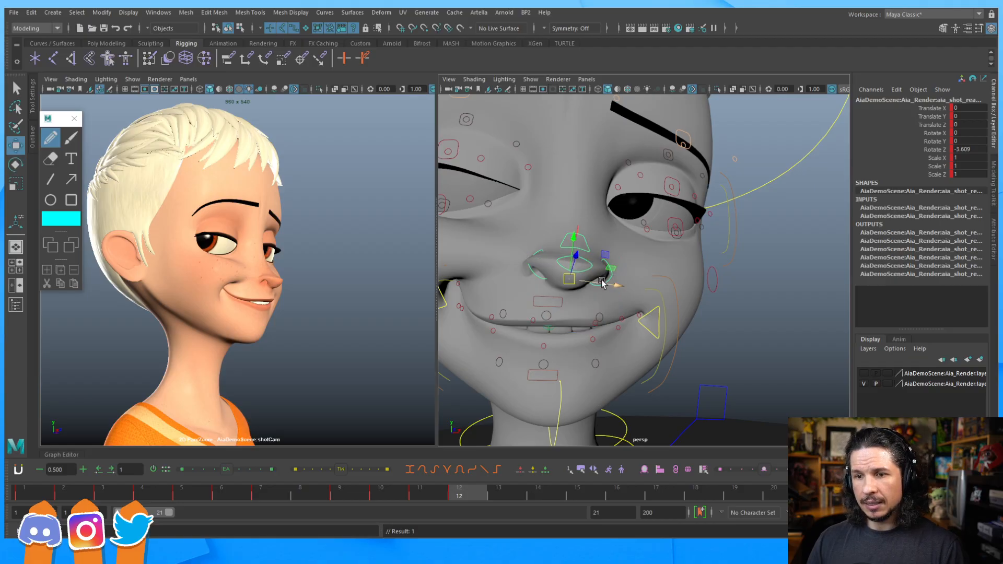
left_click_drag(575, 238, 653, 240, "alt")
key("e")
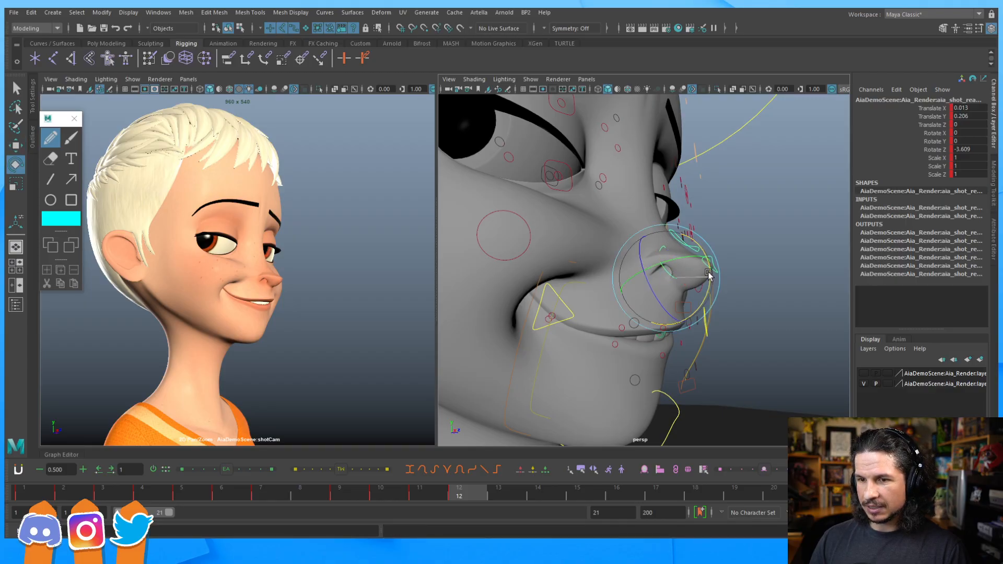
left_click_drag(709, 272, 710, 271)
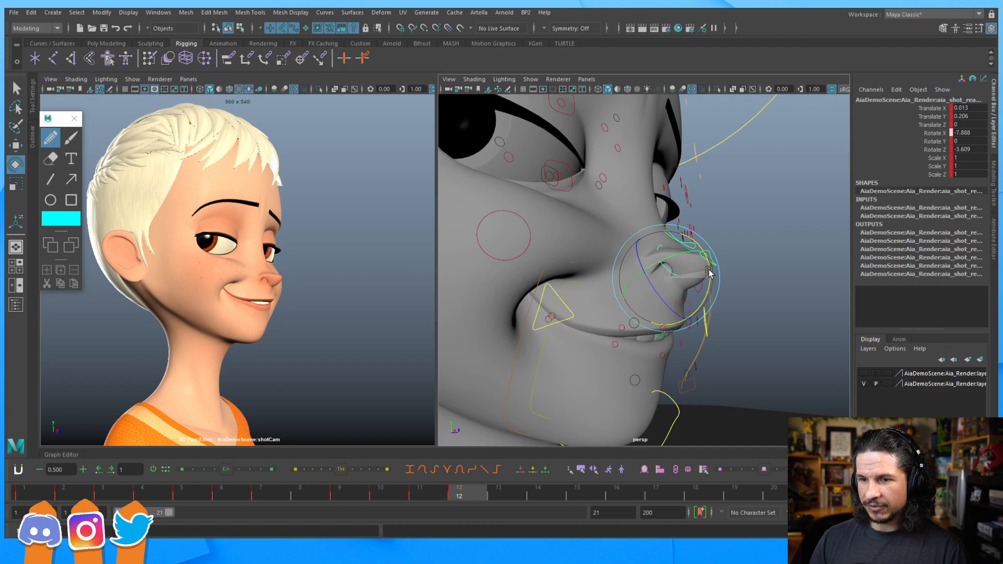
left_click_drag(712, 263, 683, 288)
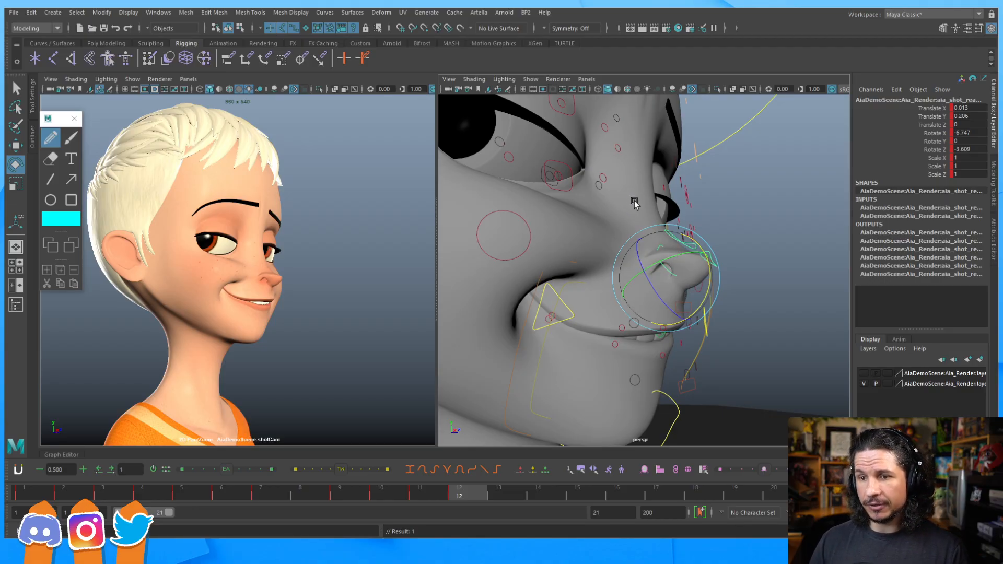
Step: Select the eye controls in front of the character's face and target their Iris attribute
left_click_drag(650, 196, 667, 179, "alt")
right_click_drag(667, 179, 632, 223, "alt")
left_click_drag(633, 222, 744, 220, "alt")
right_click_drag(743, 219, 641, 241, "alt")
left_click_drag(641, 241, 748, 251, "alt")
left_click(747, 252)
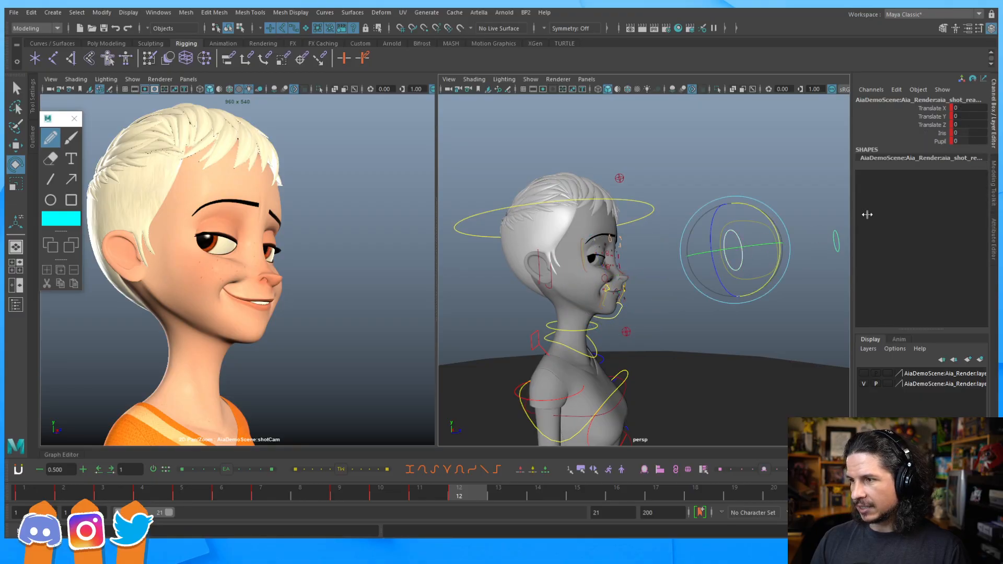
left_click(940, 132)
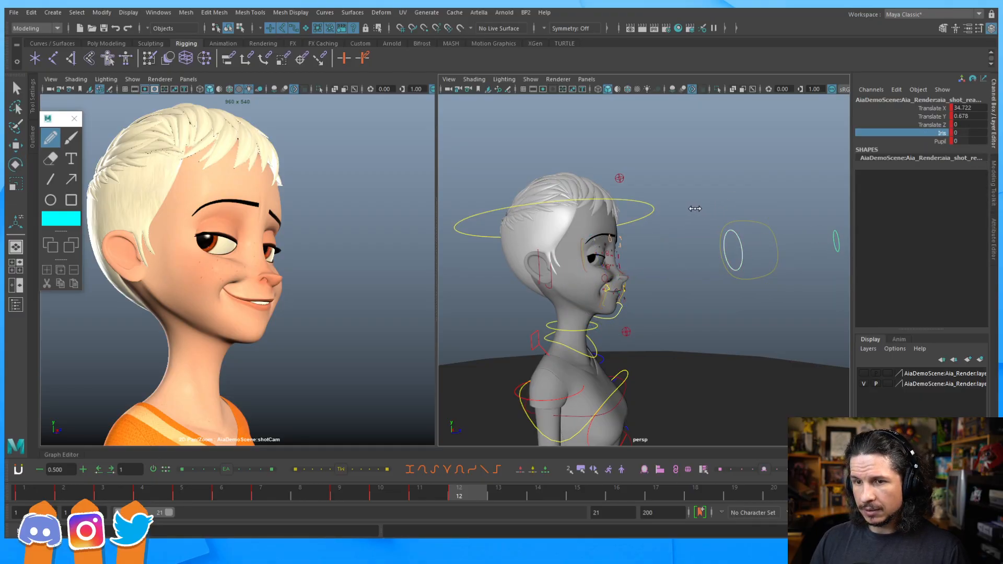
Step: Try out different iris sizes on the eye controls and reset Iris to 0
middle_click_drag(671, 211, 534, 237)
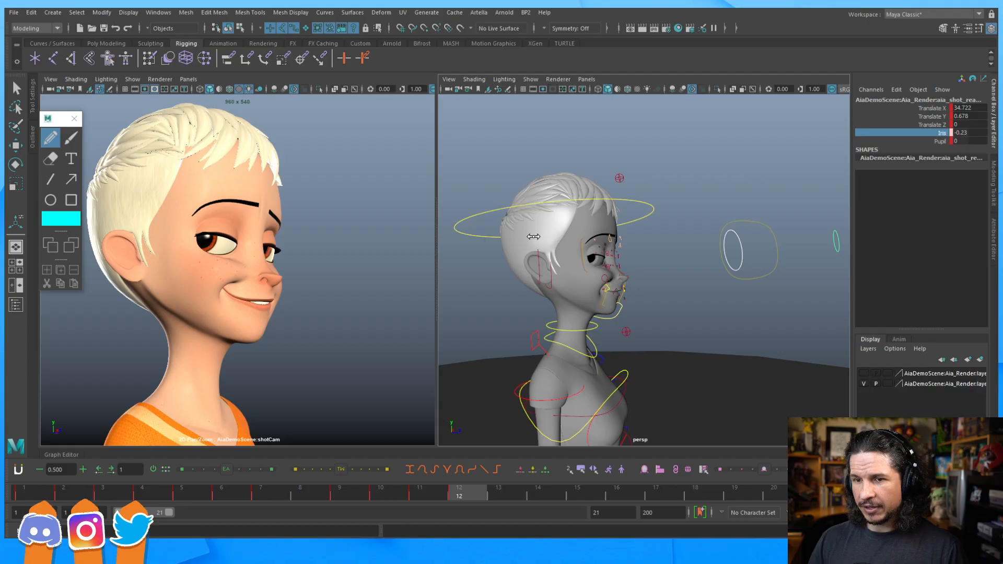
middle_click_drag(614, 216, 699, 207)
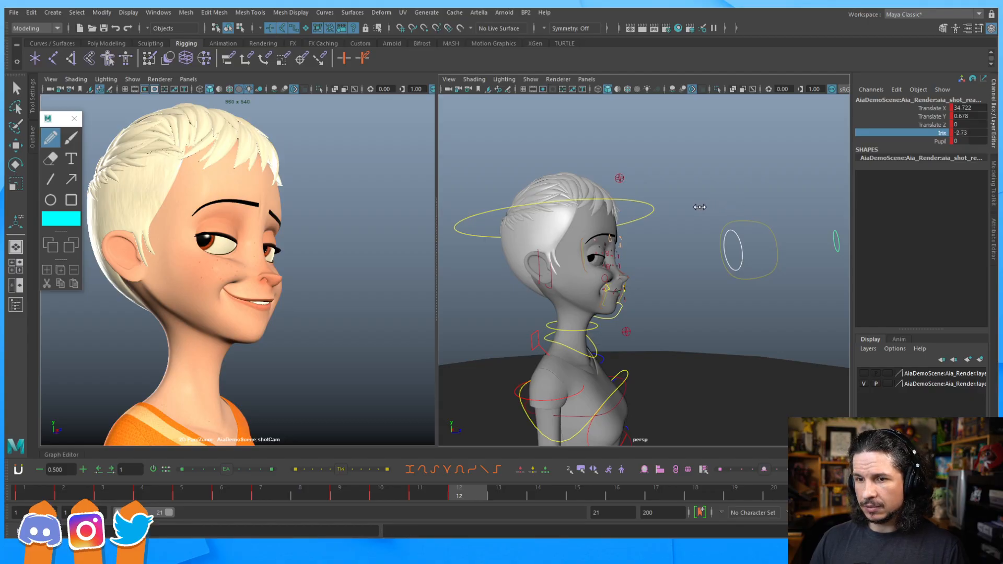
key("ctrl+z")
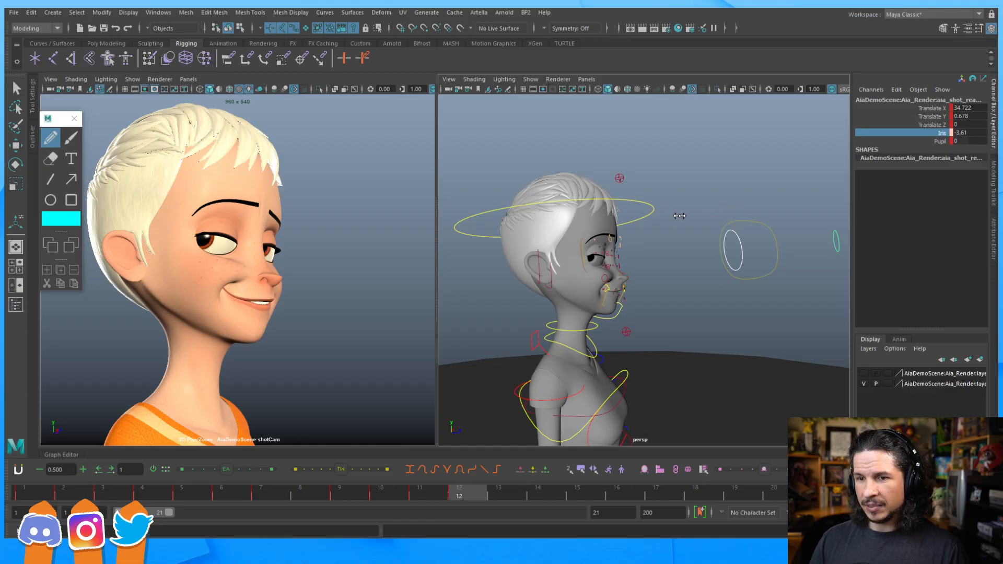
double_click(966, 133)
type("0")
key("Return")
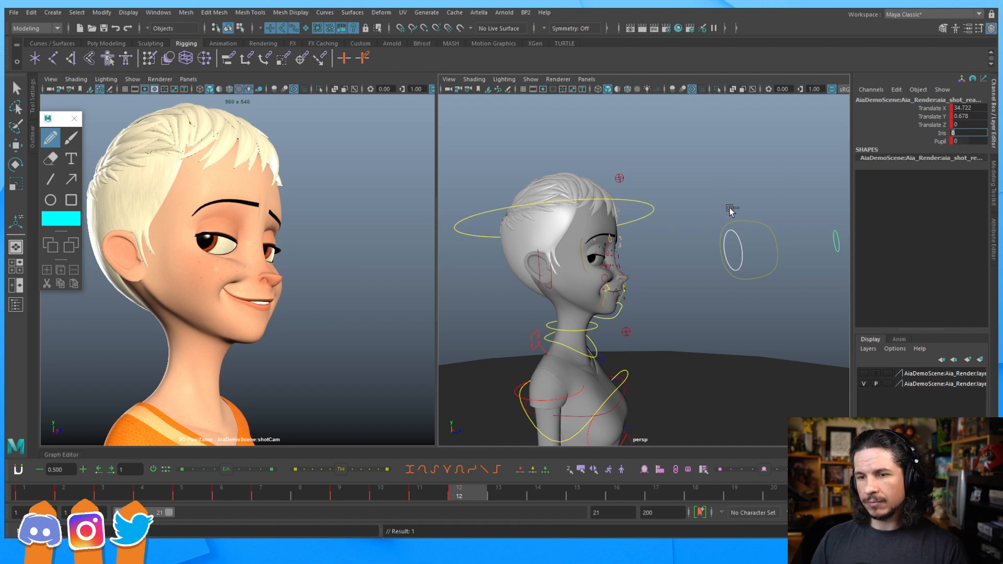
Step: Shrink the eyes' Iris to about -2.11 with a keyframe and reduce Pupil to about -1.11
middle_click_drag(687, 214, 655, 216)
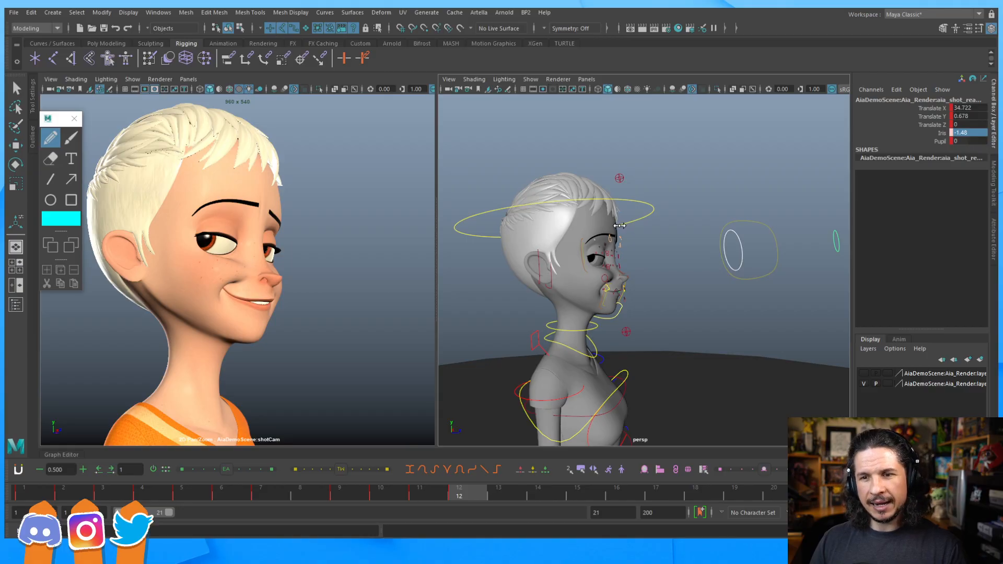
middle_click_drag(624, 224, 623, 224)
key("s")
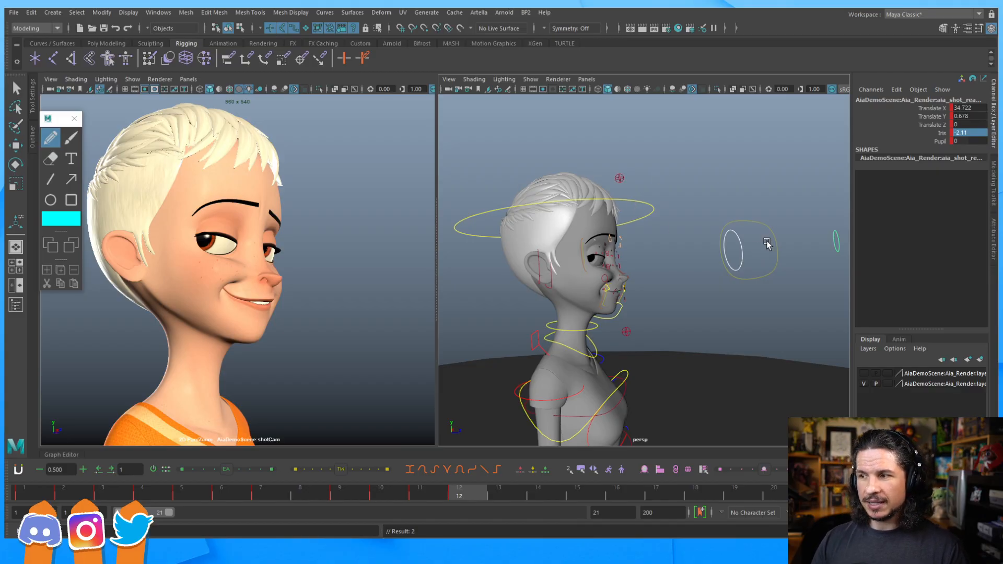
left_click(935, 141)
middle_click_drag(733, 205, 687, 204)
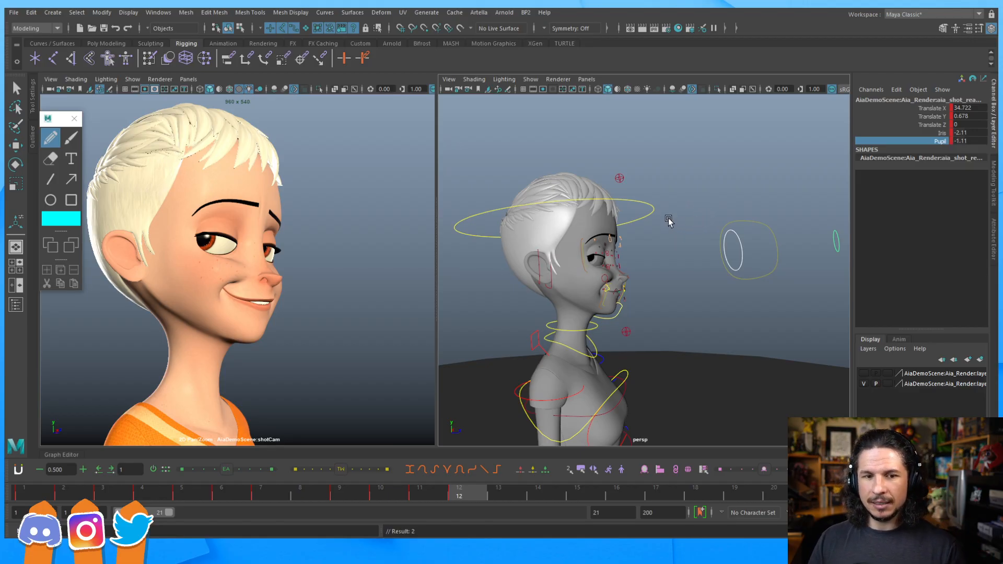
Step: Examine the near-side eye up close and select the small control under its lower lid
left_click_drag(719, 271, 700, 265, "alt")
middle_click_drag(679, 261, 714, 250, "alt")
scroll(715, 256, "up", 7)
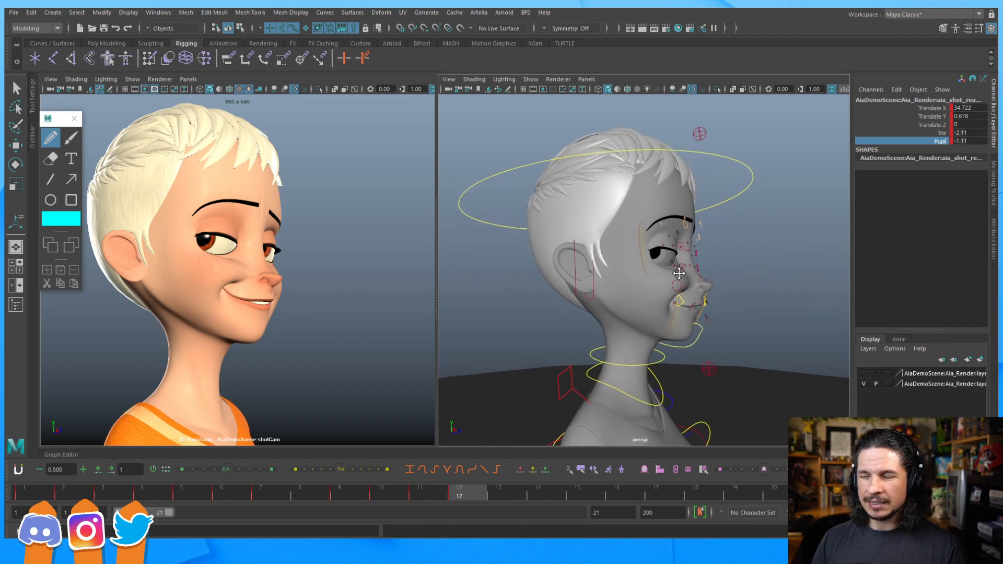
scroll(653, 277, "up", 8)
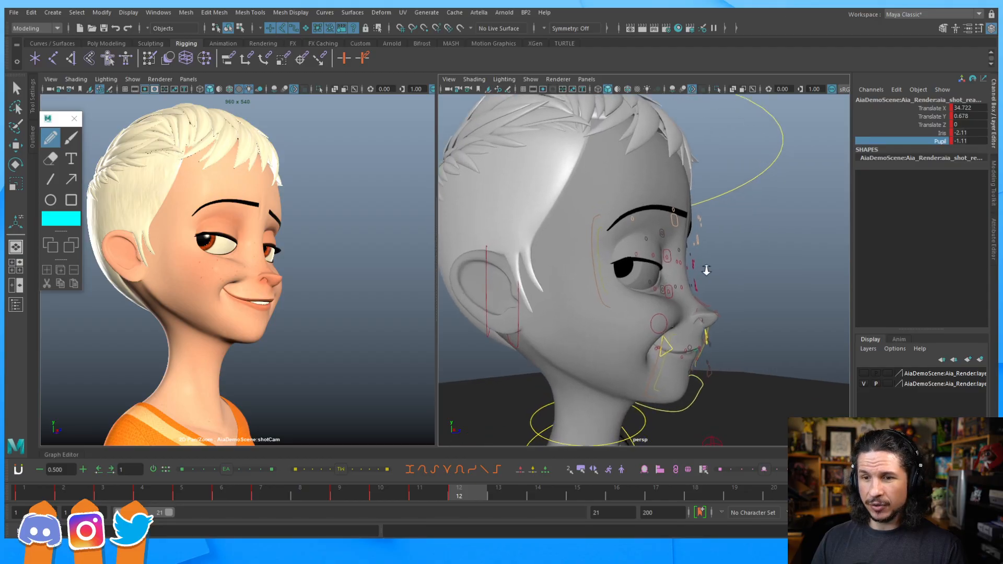
left_click(598, 328)
key("w")
left_click_drag(580, 340, 517, 318, "alt")
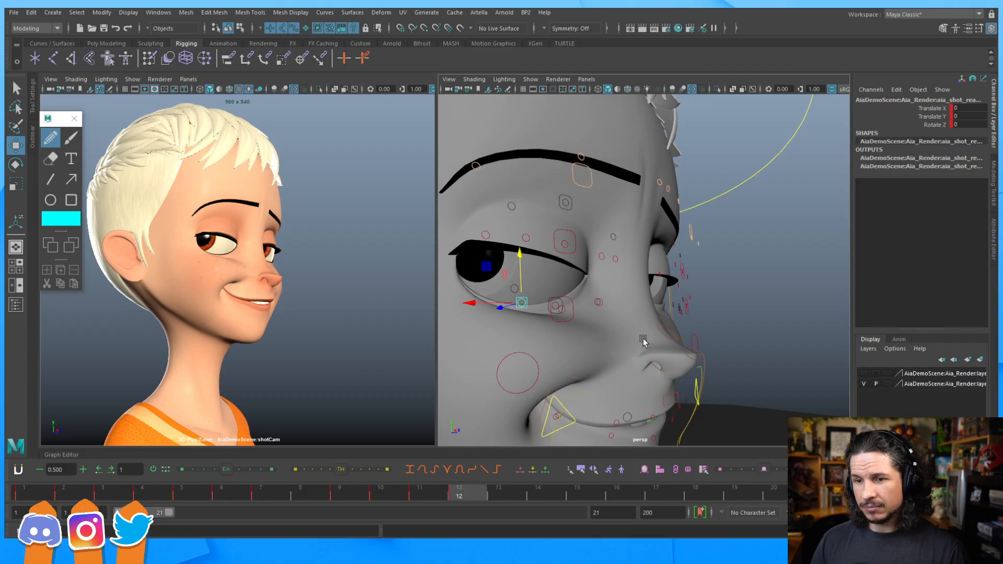
Step: Raise the upper lip control to about Translate Y 0.002, Z -0.321 and the lower lip control to about Translate Y -0.04, Z -0.362
middle_click_drag(645, 339, 662, 265, "alt")
left_click_drag(663, 265, 636, 289, "alt")
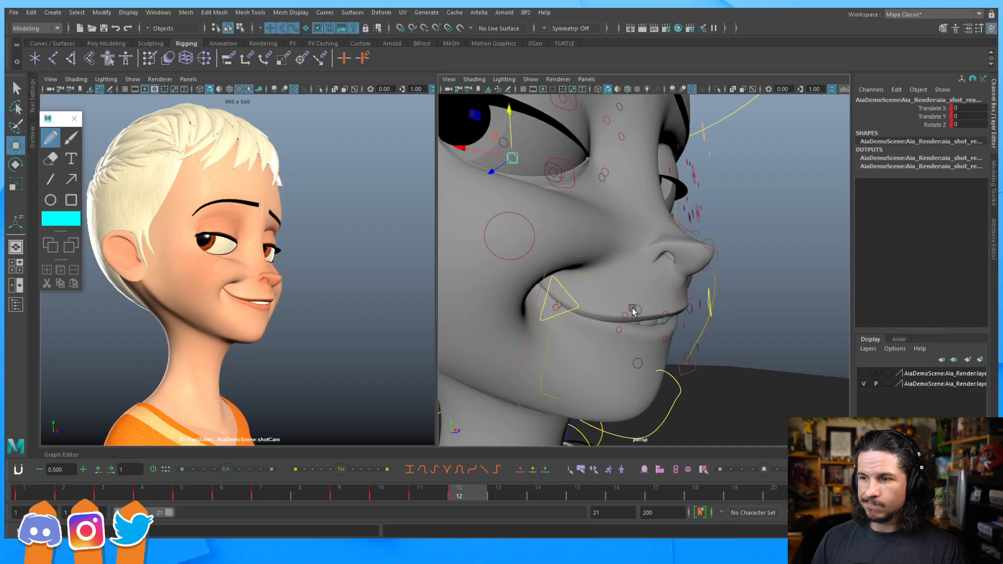
left_click(694, 296)
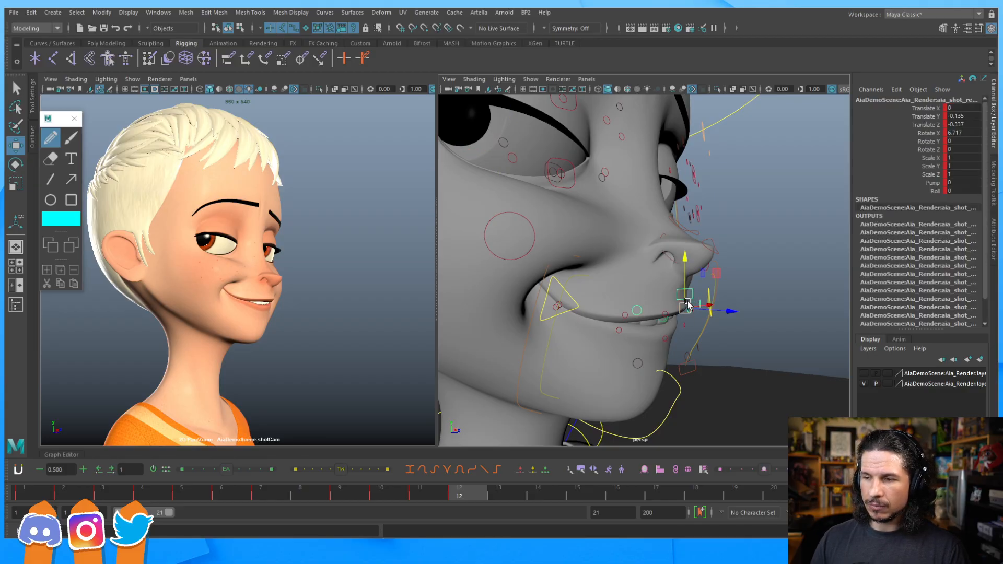
left_click_drag(685, 255, 689, 254)
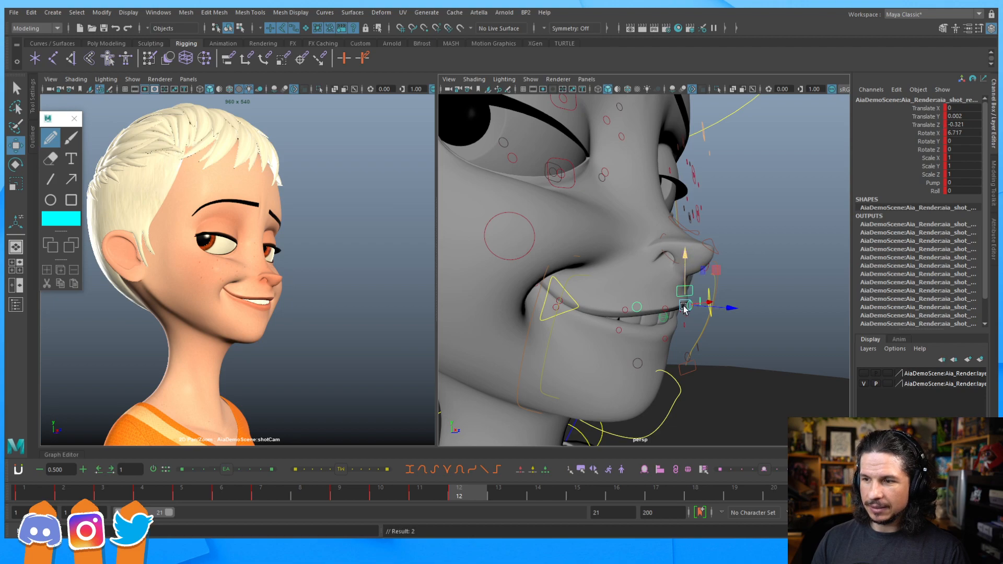
left_click(686, 354)
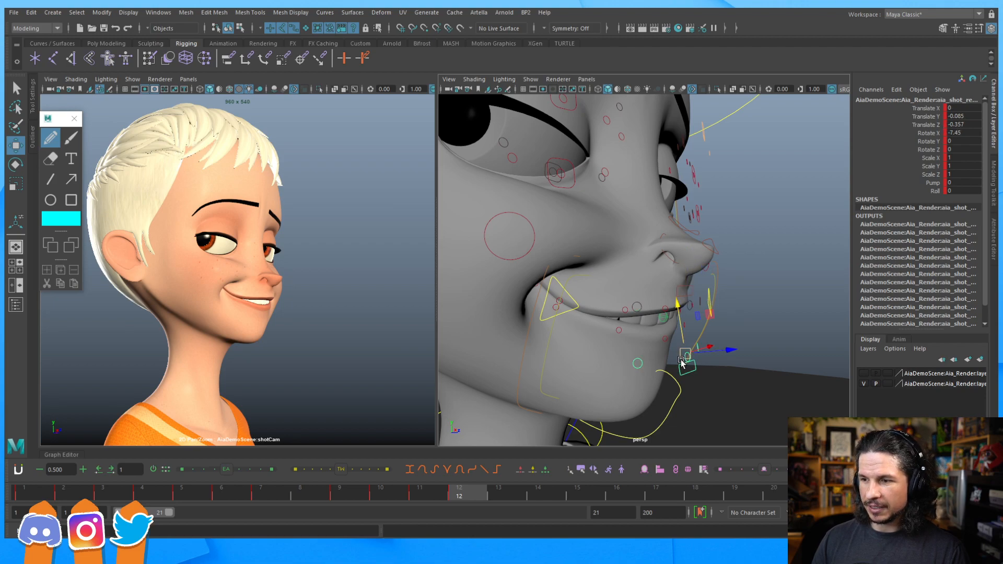
left_click(680, 325)
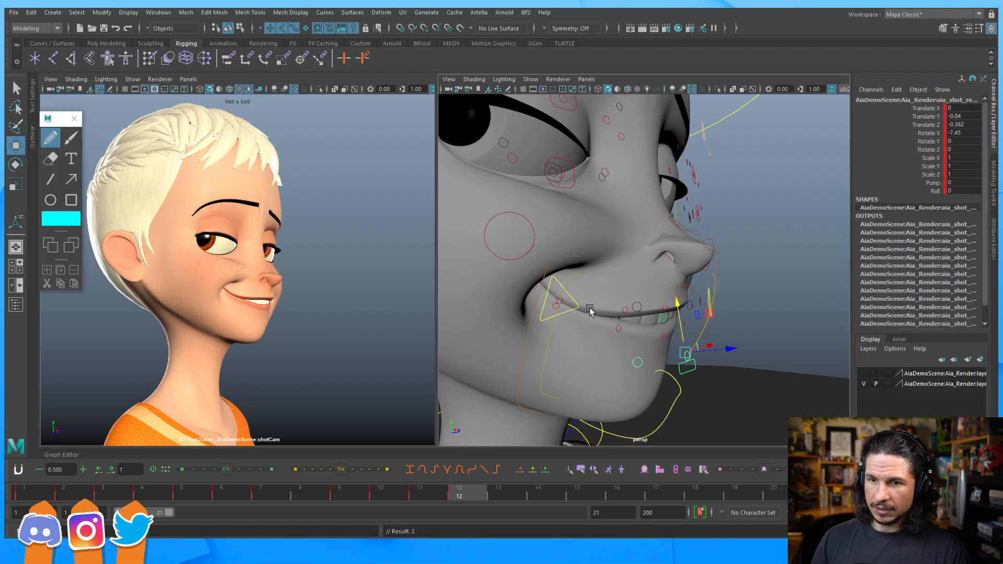
Step: Tilt the head control back to about Rotate X -11.626, Rotate Y -1.101, Rotate Z -3.648
right_click_drag(799, 163, 708, 160, "alt")
middle_click_drag(708, 160, 736, 168, "alt")
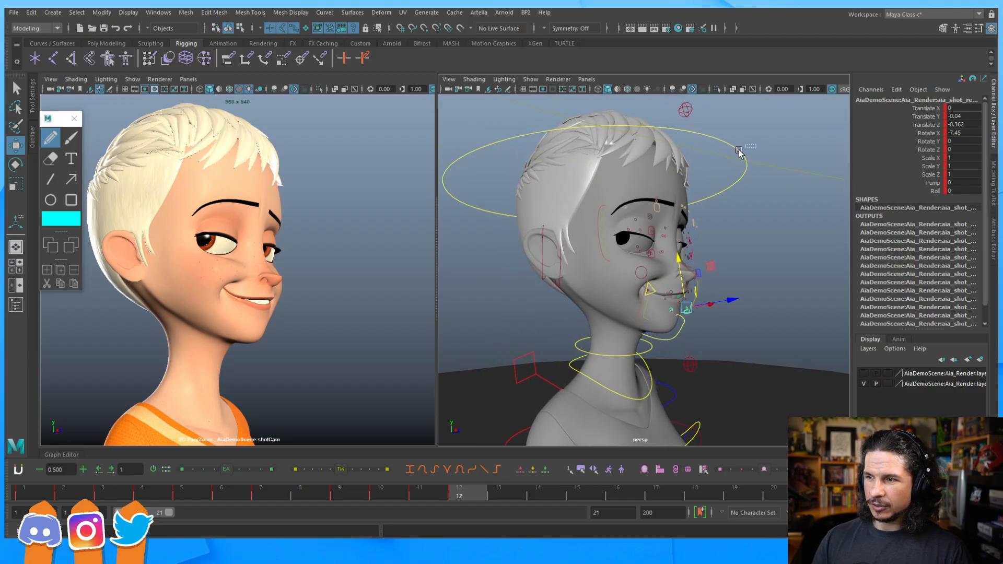
left_click(740, 153)
key("e")
left_click_drag(649, 297, 649, 297)
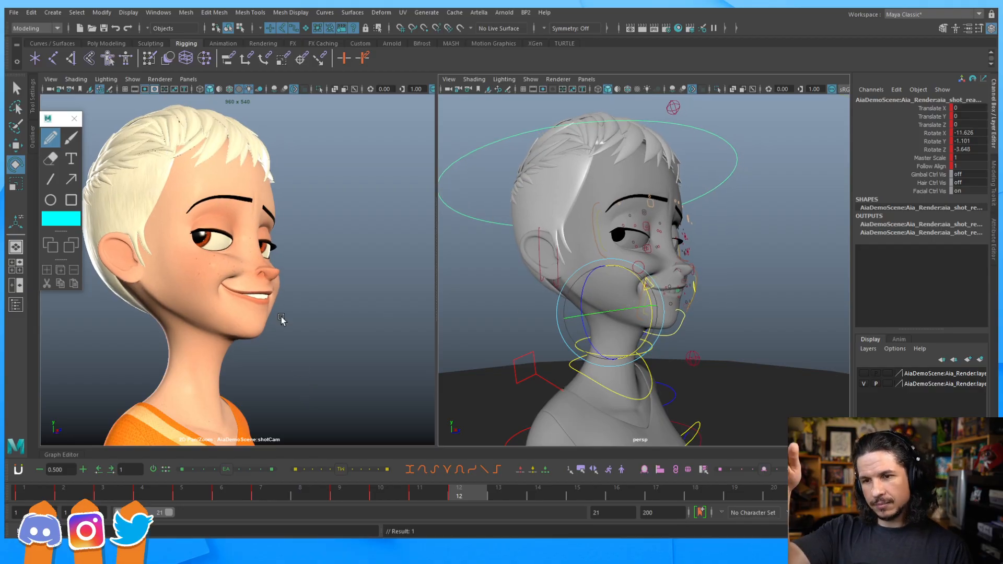
Step: Lower the main eye aim control to about Translate Y -8.175 to adjust the gaze direction
right_click_drag(720, 224, 574, 242, "alt")
middle_click_drag(574, 242, 609, 211, "alt")
right_click_drag(609, 212, 534, 257, "alt")
left_click_drag(558, 264, 528, 267, "alt")
right_click_drag(546, 265, 641, 256, "alt")
left_click(531, 272)
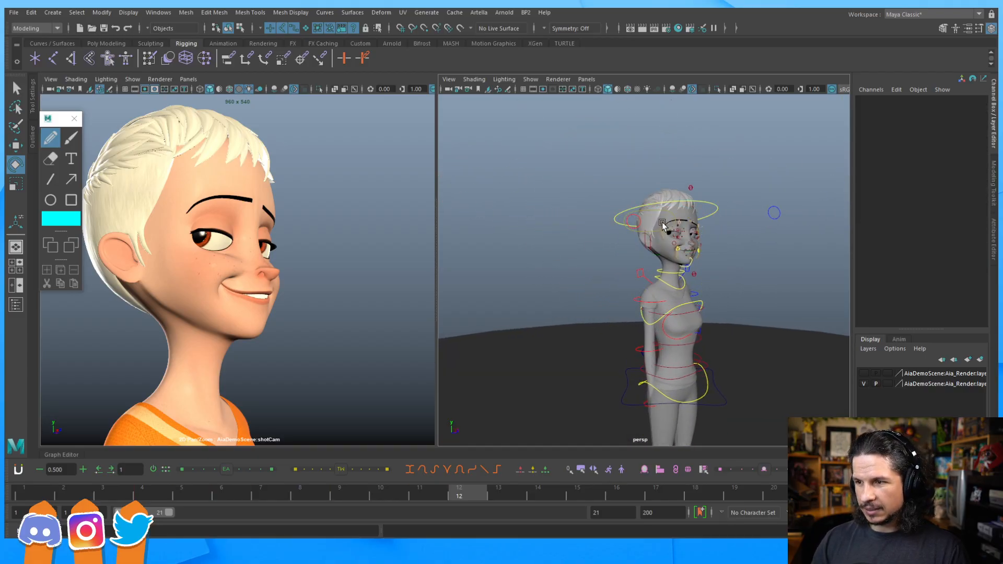
left_click(656, 230)
key("w")
left_click_drag(646, 177, 646, 188)
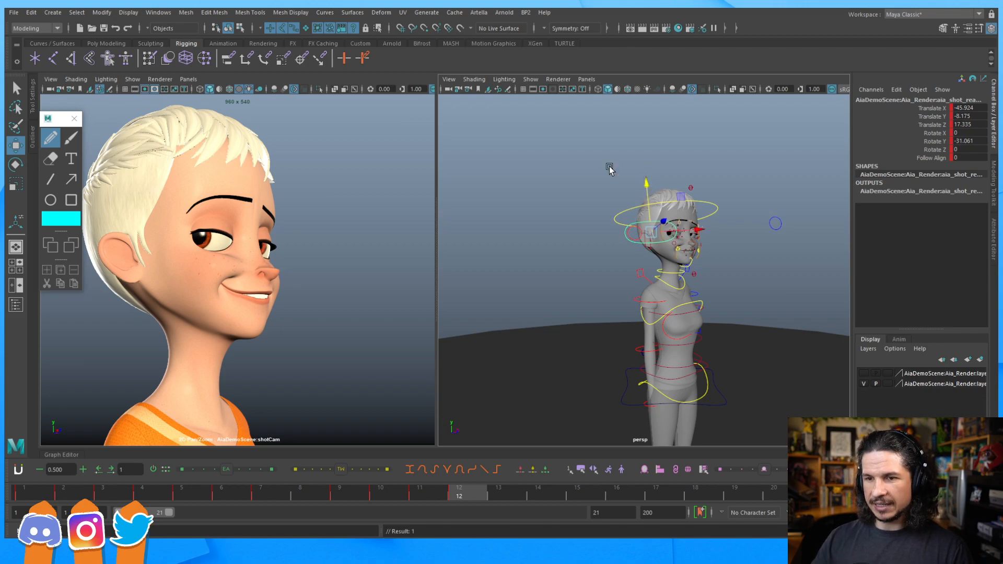
Step: Rotate the head control to about Rotate X -11.601, Rotate Y -0.895, Rotate Z -5.416 and key its rotation
right_click_drag(596, 292, 625, 282, "alt")
middle_click_drag(625, 282, 655, 287, "alt")
left_click_drag(654, 286, 681, 273, "alt")
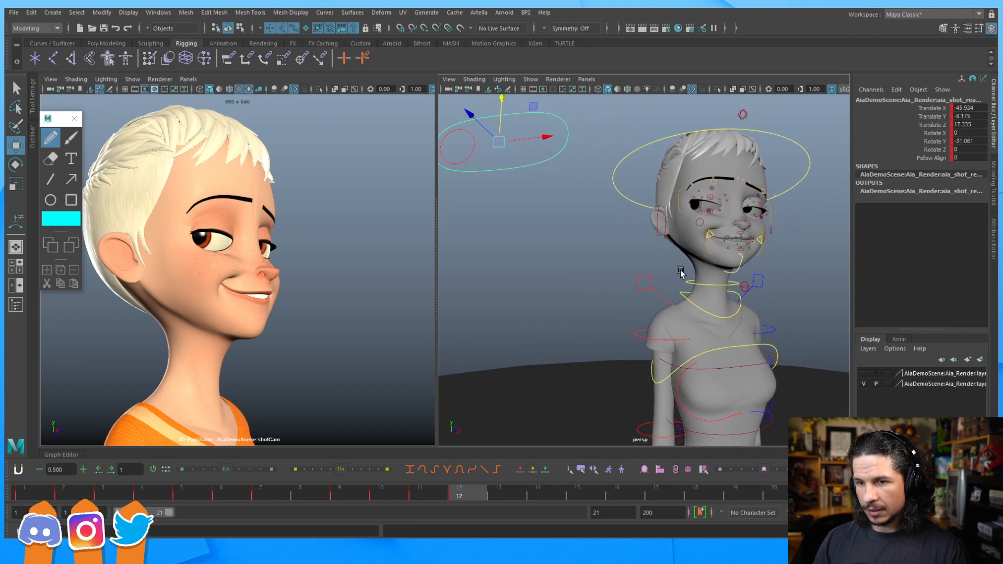
right_click_drag(680, 273, 698, 270, "alt")
key("e")
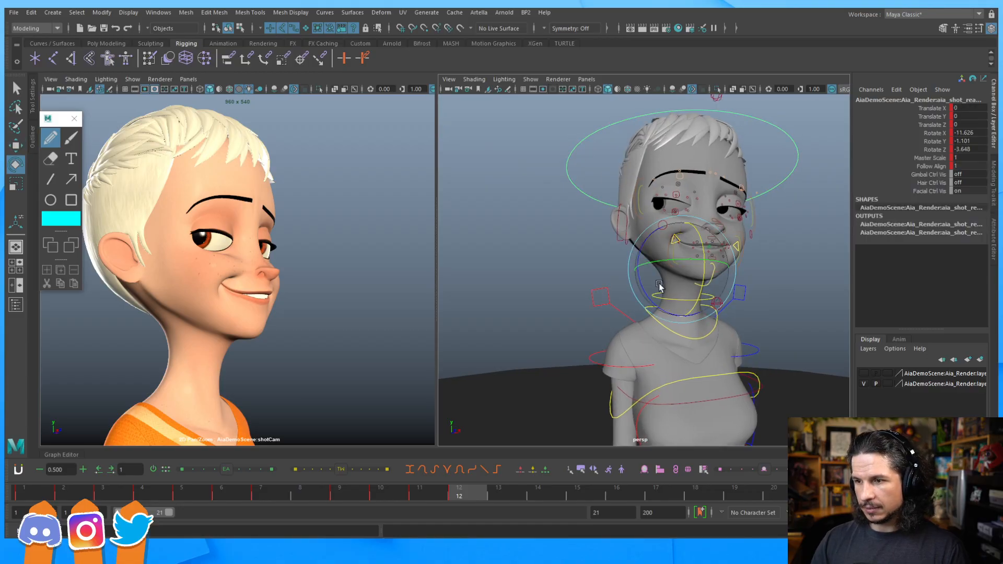
left_click_drag(648, 292, 650, 294)
key("shift+e")
left_click_drag(681, 259, 680, 258)
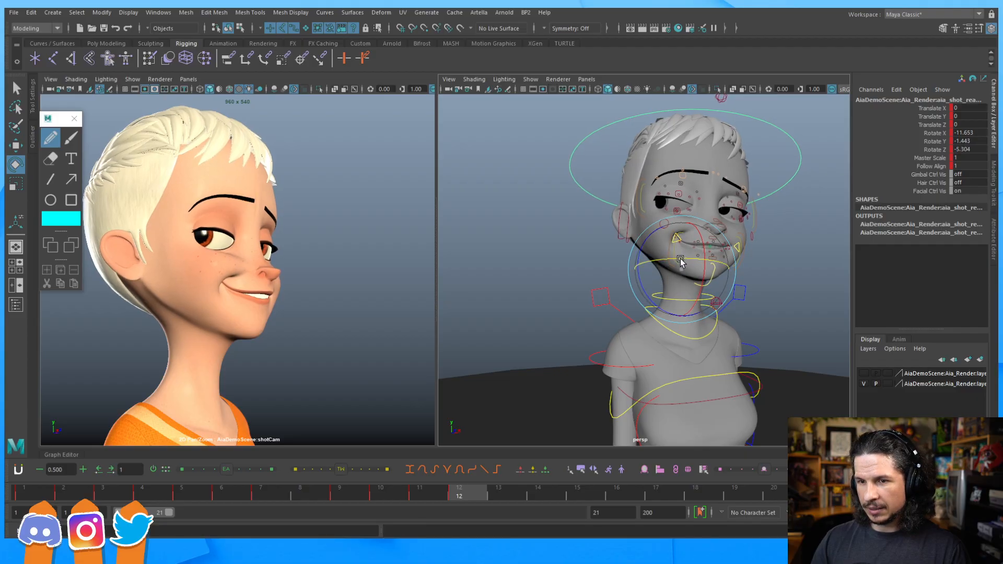
left_click_drag(656, 272, 643, 286)
key("shift+e")
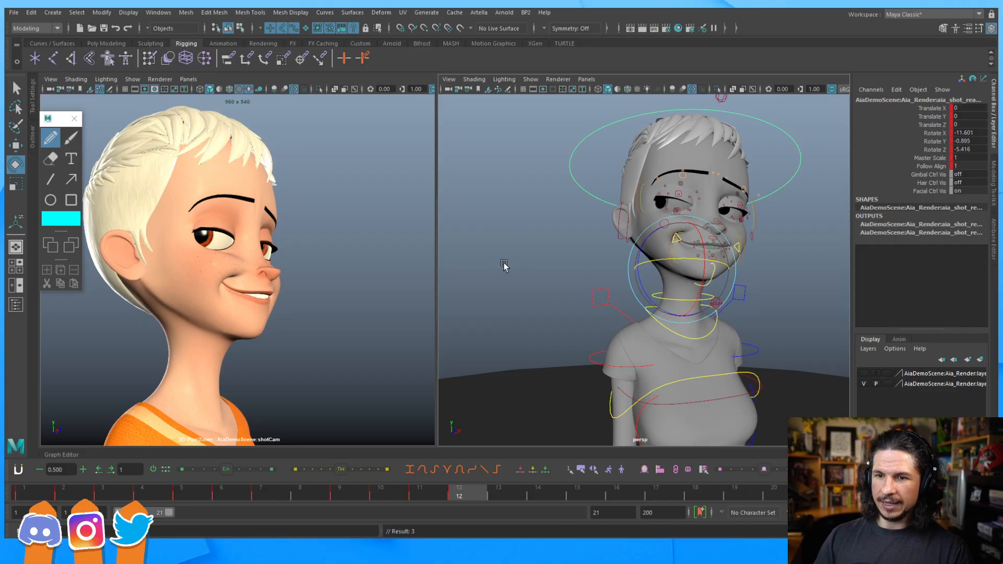
Step: Compare the frame 12 pose with frame 11 and examine the face around the cheeks up close
key("comma")
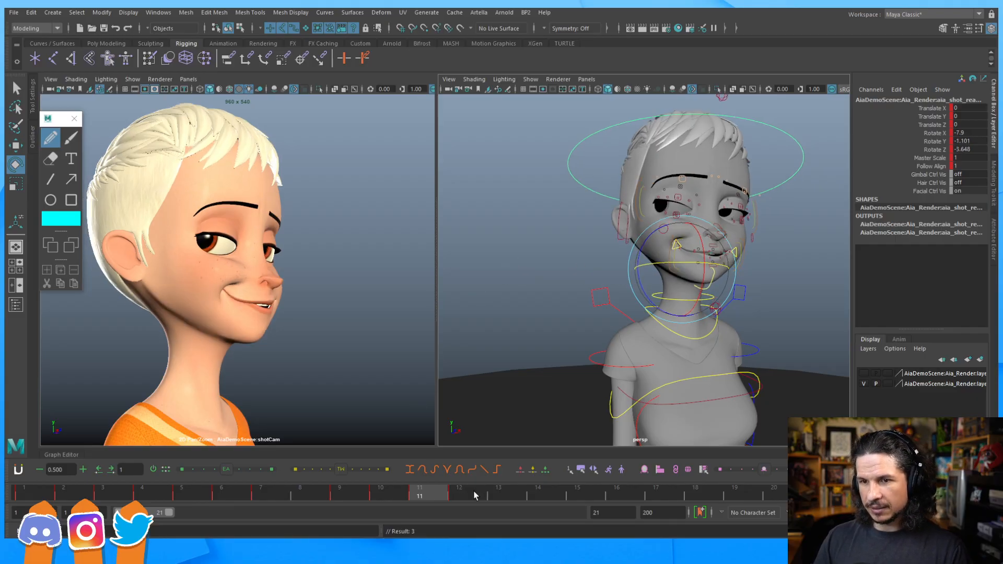
key("period")
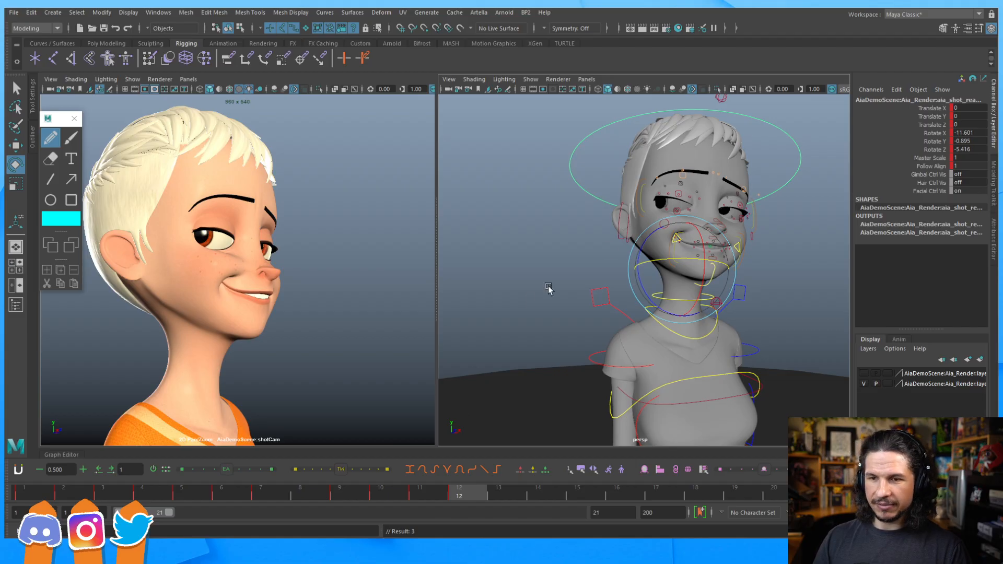
right_click_drag(645, 264, 718, 294, "alt")
middle_click_drag(719, 293, 684, 316, "alt")
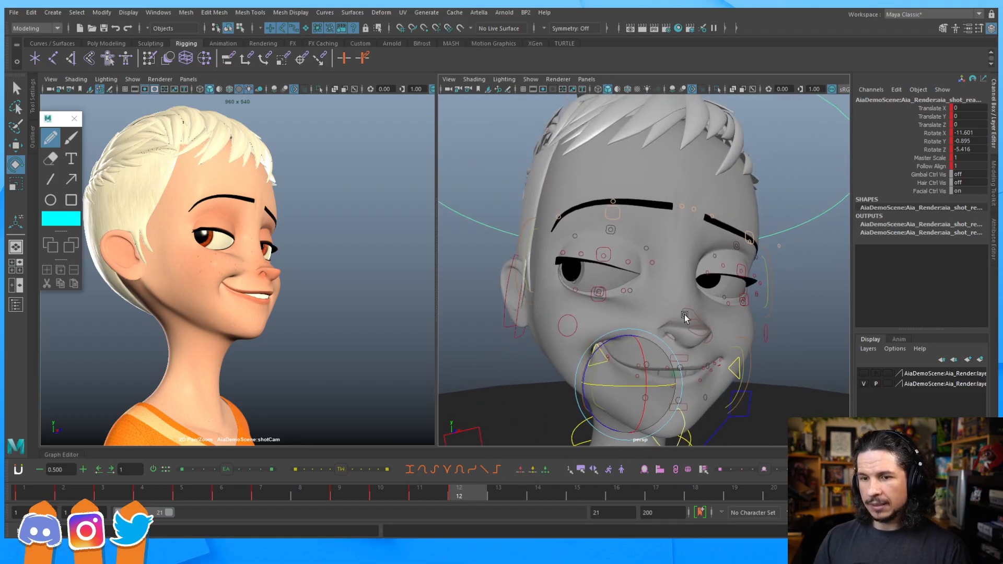
right_click_drag(685, 316, 646, 324, "alt")
left_click_drag(646, 324, 672, 336, "alt")
mouse_move(672, 336)
middle_mouse_down("alt")
mouse_move(641, 287)
mouse_move(654, 344)
middle_mouse_up("alt")
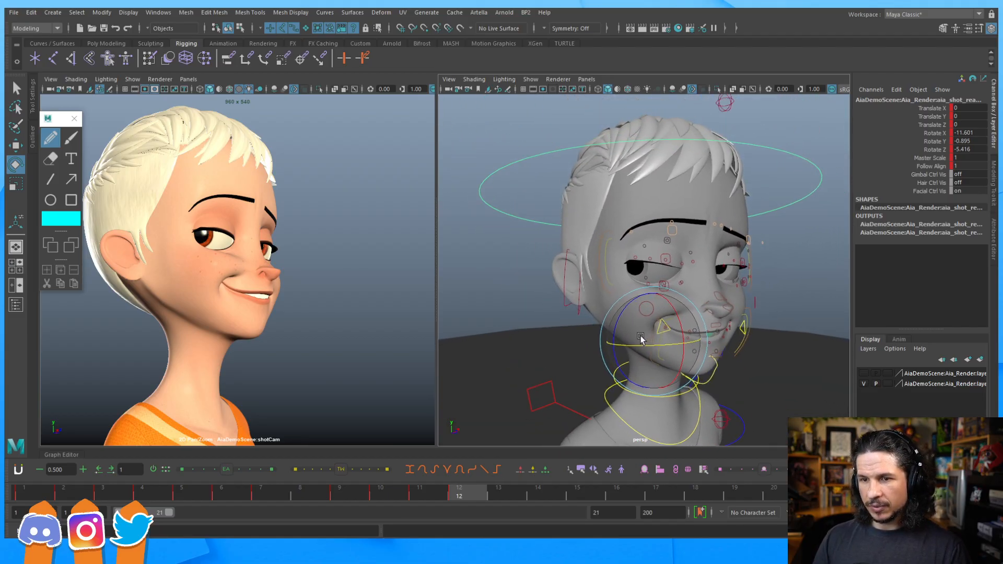
Step: Move the character's right cheek control to about Translate X 1.245, Translate Y 1.264, Translate Z 0.649
left_click(652, 307)
left_click(653, 308)
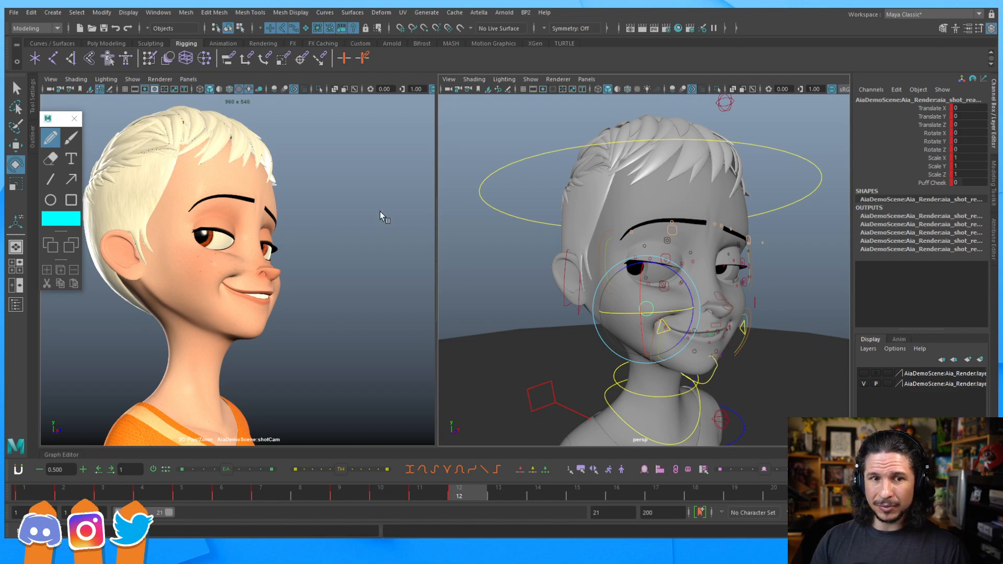
scroll(720, 261, "up", 3)
left_click_drag(720, 262, 692, 293, "alt")
middle_click_drag(659, 340, 702, 304, "alt")
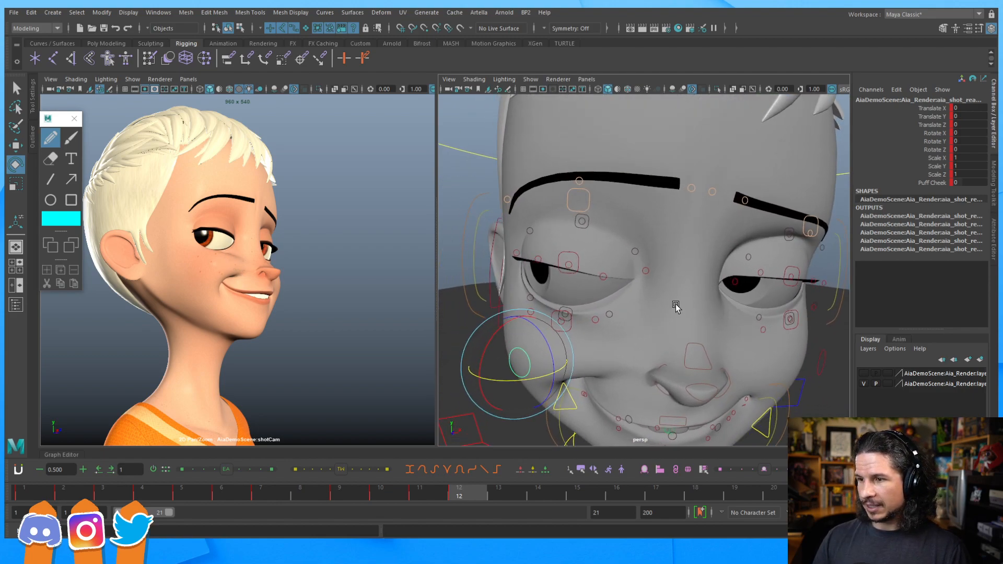
left_click_drag(591, 368, 562, 276, "alt")
key("w")
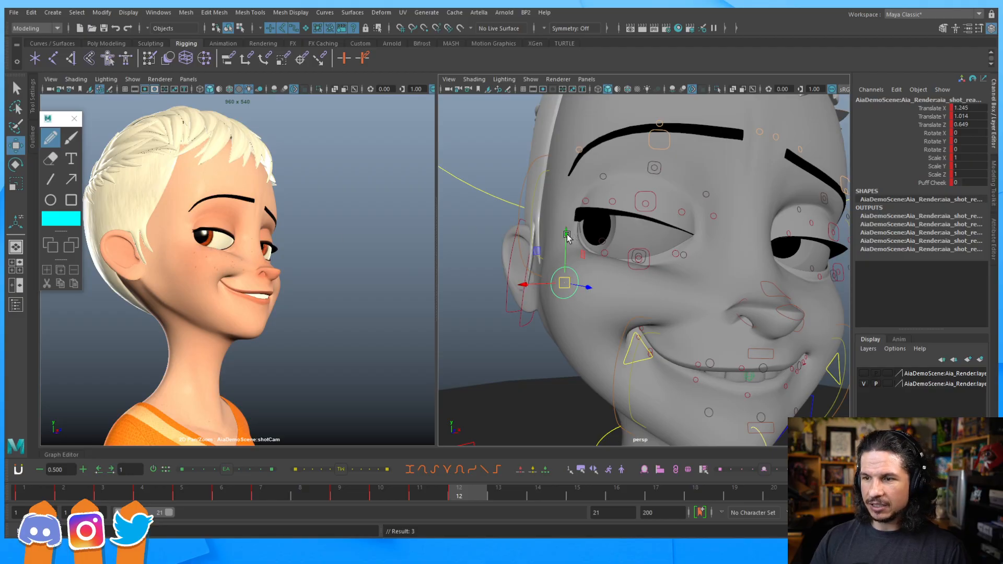
left_click_drag(566, 234, 566, 225)
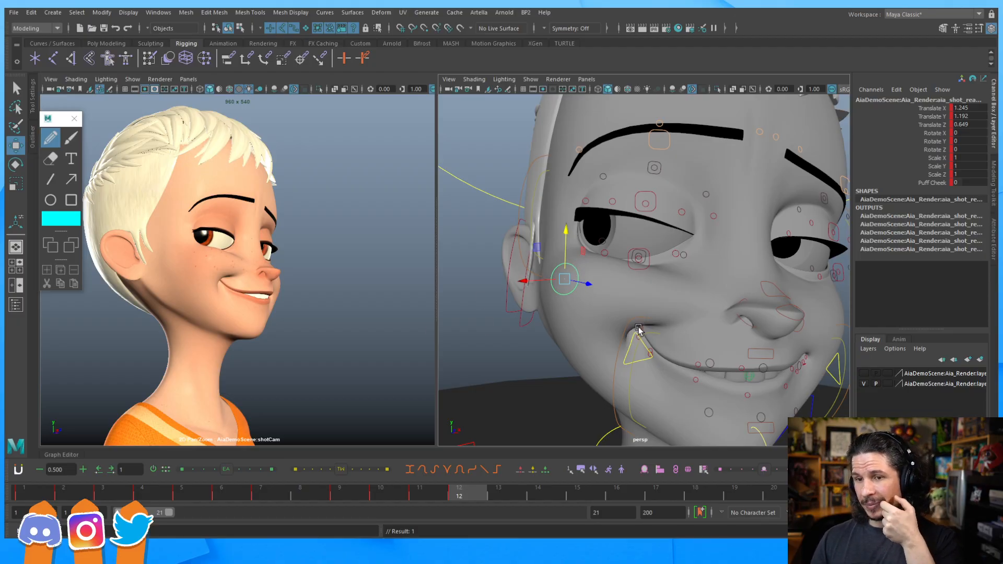
left_click_drag(566, 232, 566, 225)
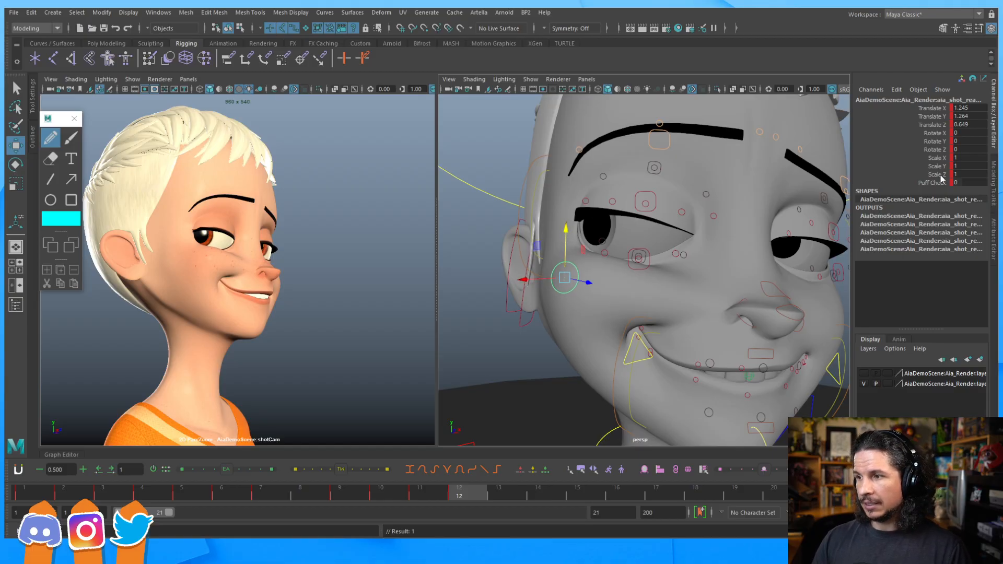
Step: Set the right cheek control's Puff Cheek to about 0.91
left_click(933, 182)
middle_click_drag(593, 229, 593, 229)
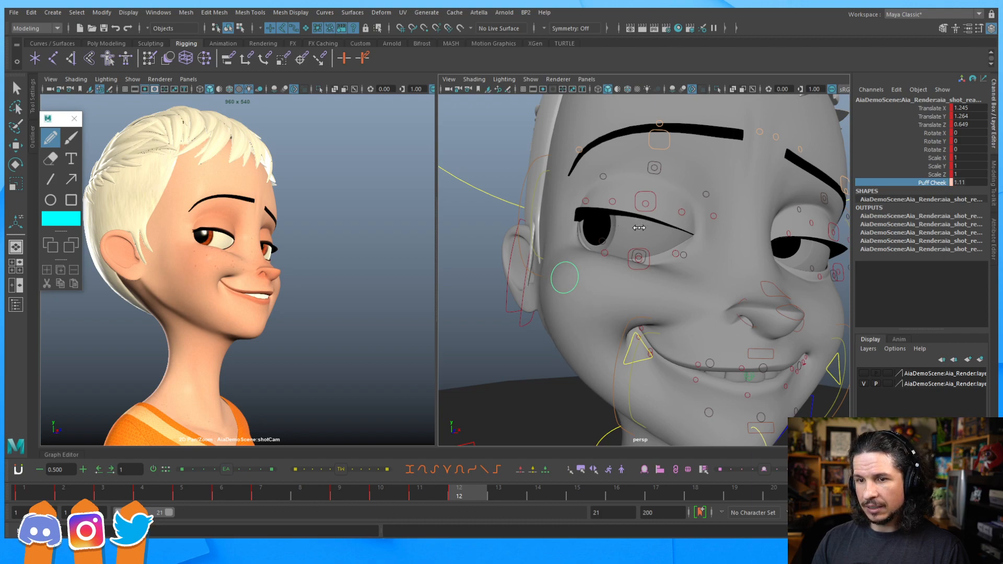
middle_click_drag(367, 278, 172, 258)
key("w")
Step: Scale the right cheek control to about Scale X 0.932 and Scale Y 0.98
left_click_drag(619, 250, 674, 257, "alt")
key("r")
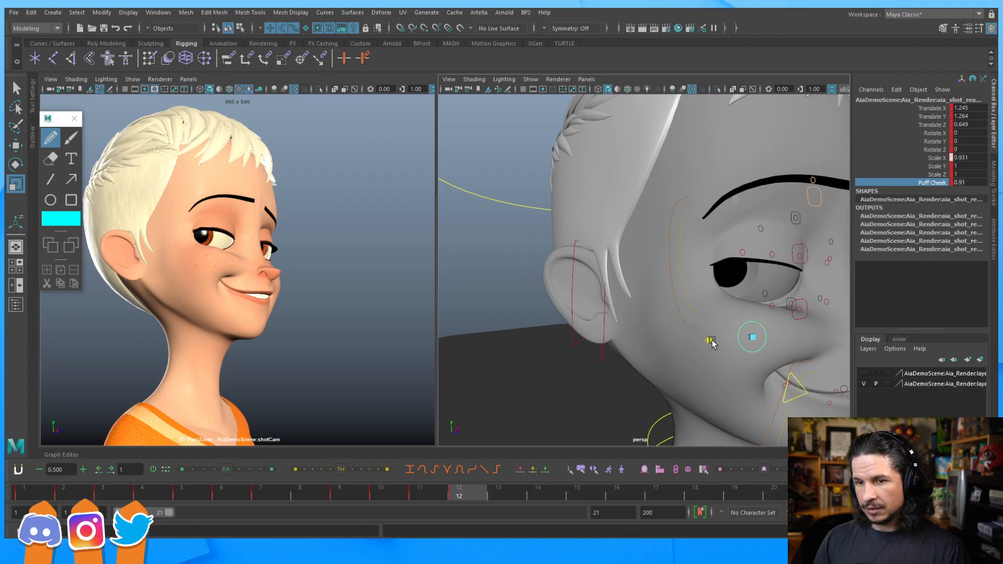
left_click_drag(710, 342, 707, 341)
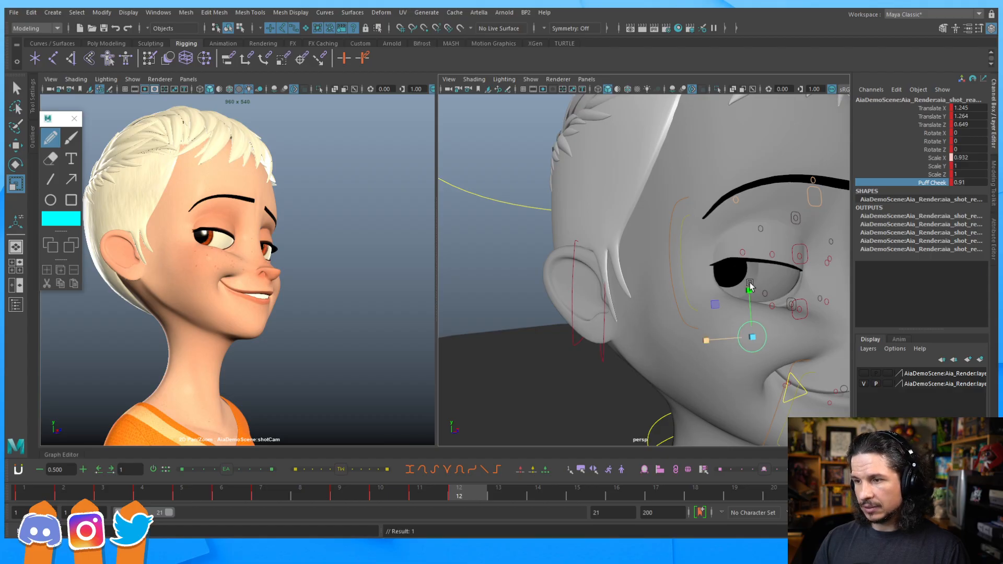
left_click_drag(749, 287, 750, 286)
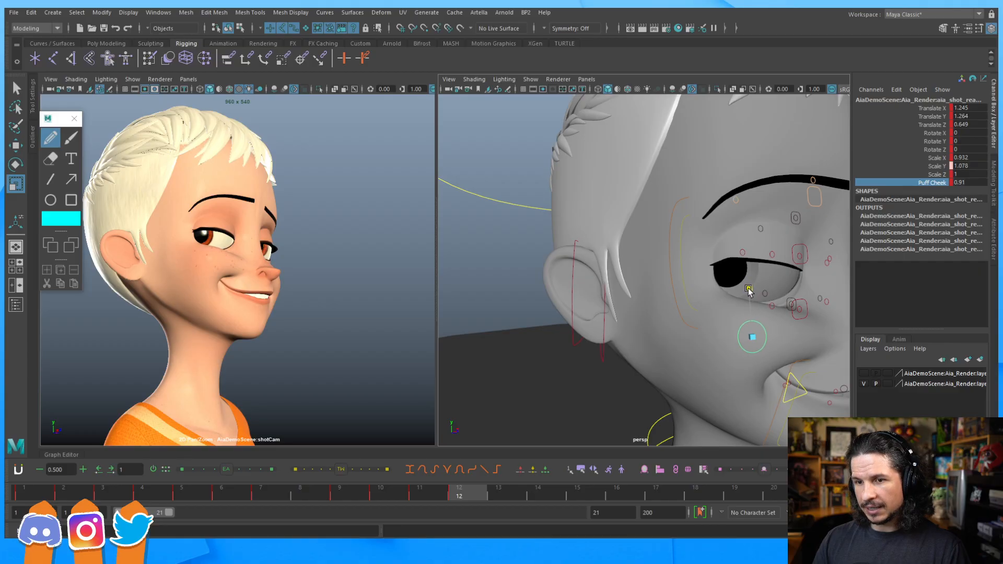
left_click_drag(748, 291, 728, 298)
key("w")
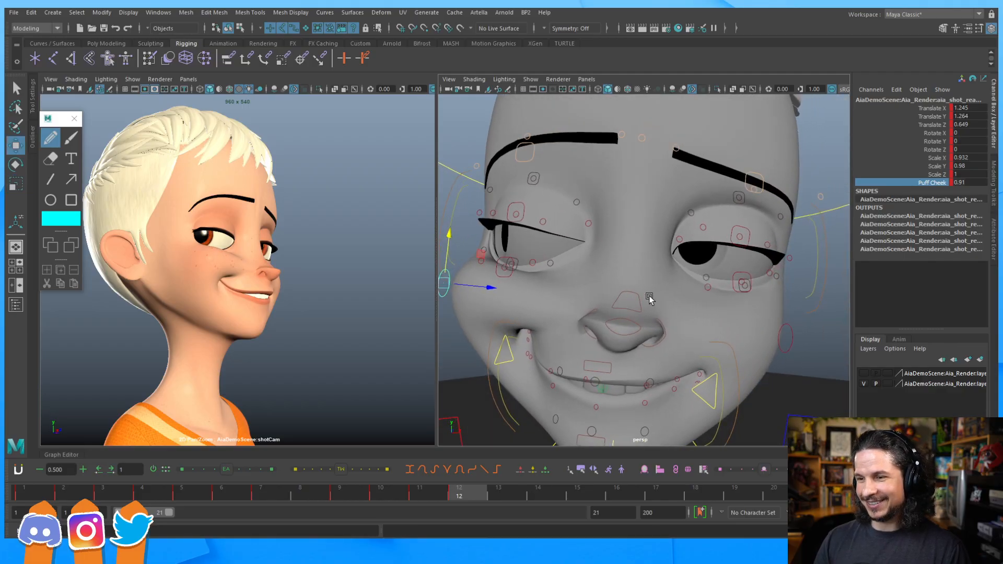
Step: Reduce the right cheek control's Puff Cheek to about 0.15 and key it
left_click_drag(649, 298, 664, 283, "alt")
left_click_drag(762, 243, 648, 257, "alt")
key("q")
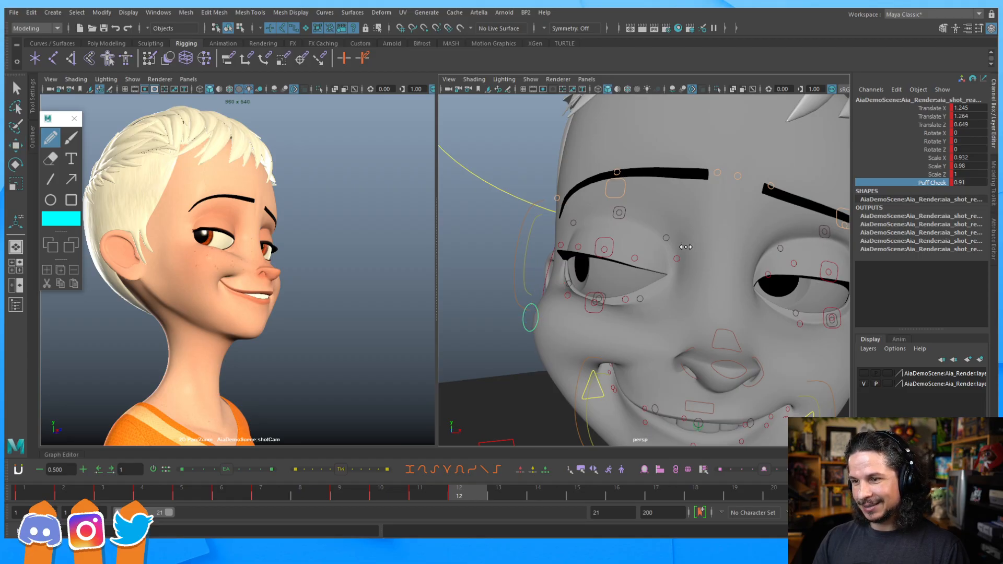
middle_click_drag(672, 250, 664, 251)
key("s")
Step: Push the right cheek control in to about Translate Z -0.475, rotate it to about Rotate Z -6.329, and key it
key("w")
left_click_drag(526, 338, 552, 323, "alt")
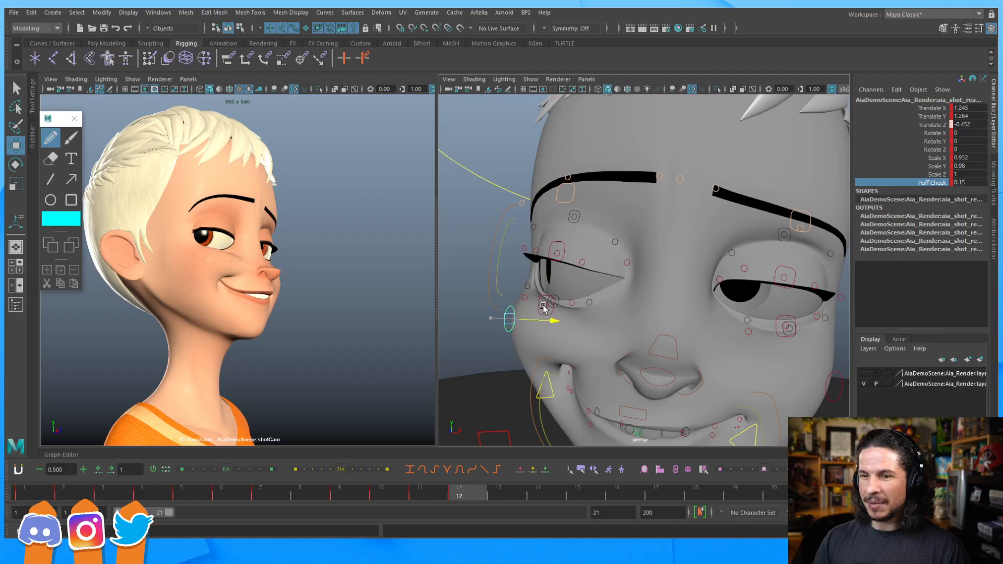
left_click_drag(552, 345, 494, 311, "alt")
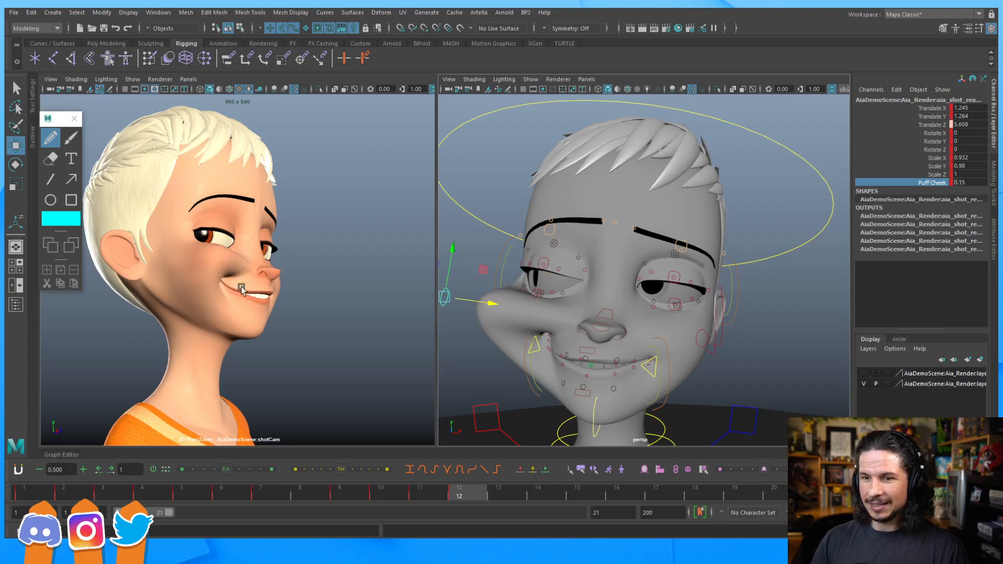
key("ctrl+z")
middle_click_drag(510, 346, 538, 339, "alt")
right_click_drag(538, 339, 609, 313, "alt")
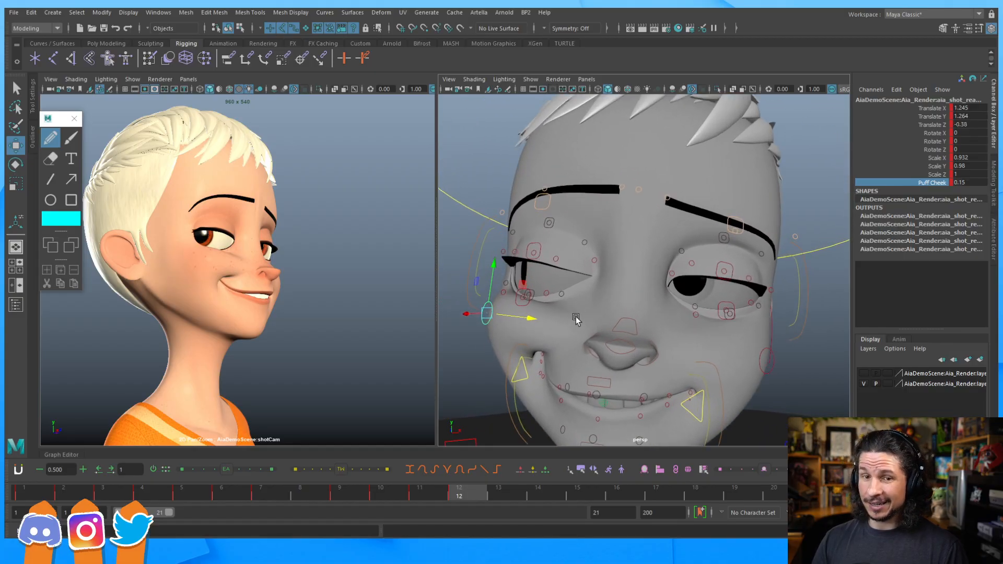
left_click_drag(563, 324, 595, 309, "alt")
key("e")
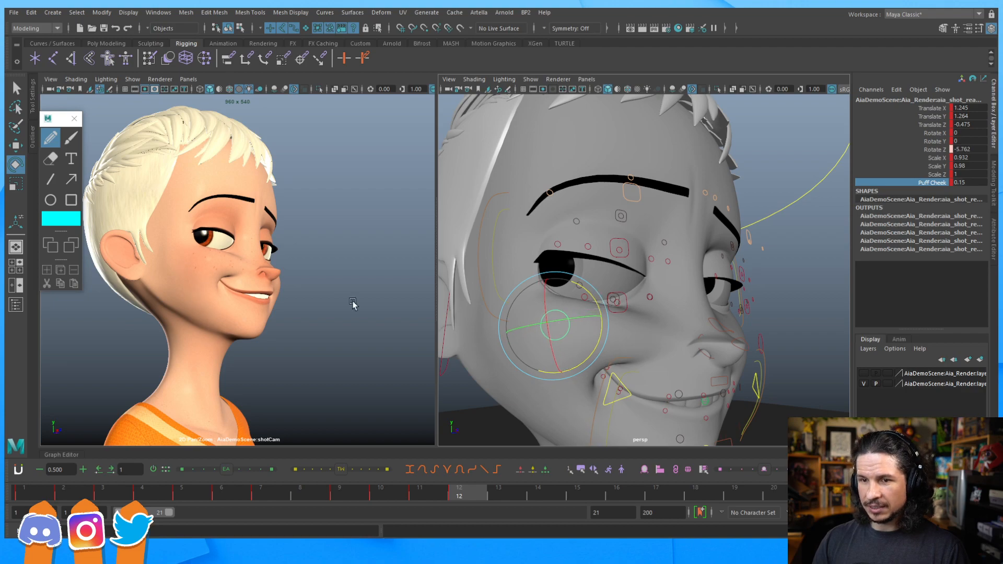
key("s")
Step: Raise the character's left cheek control to about Translate Y 1.621 and scale it uniformly to 1.3
left_click_drag(723, 270, 632, 248, "alt")
left_click_drag(759, 306, 656, 331, "alt")
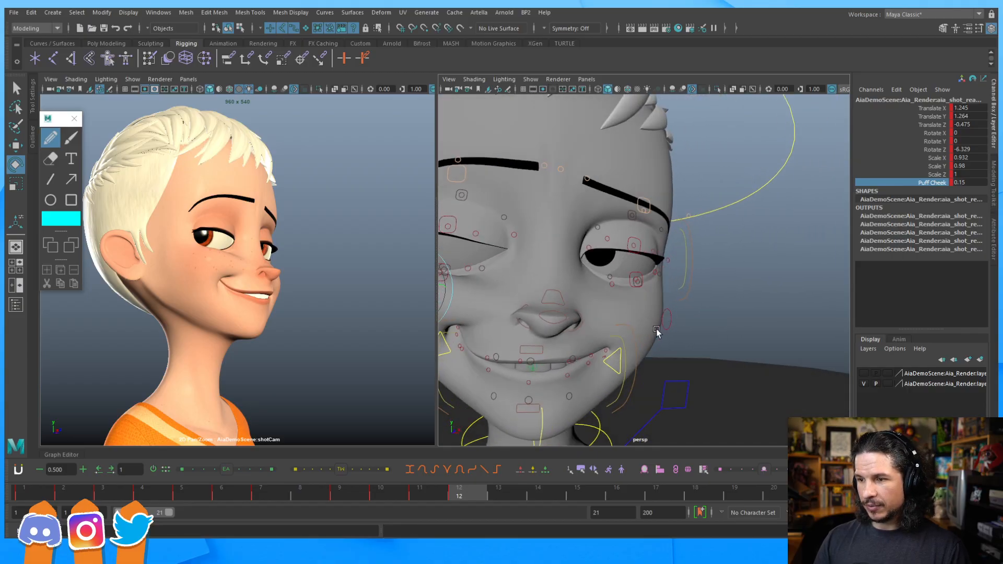
left_click(676, 320)
left_click(669, 319)
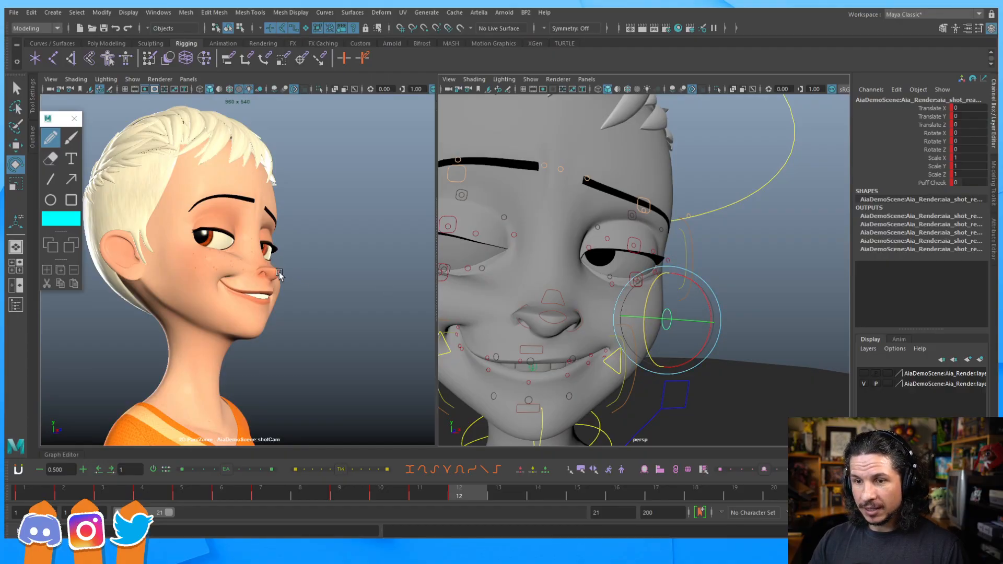
key("w")
left_click_drag(708, 266, 677, 249, "alt")
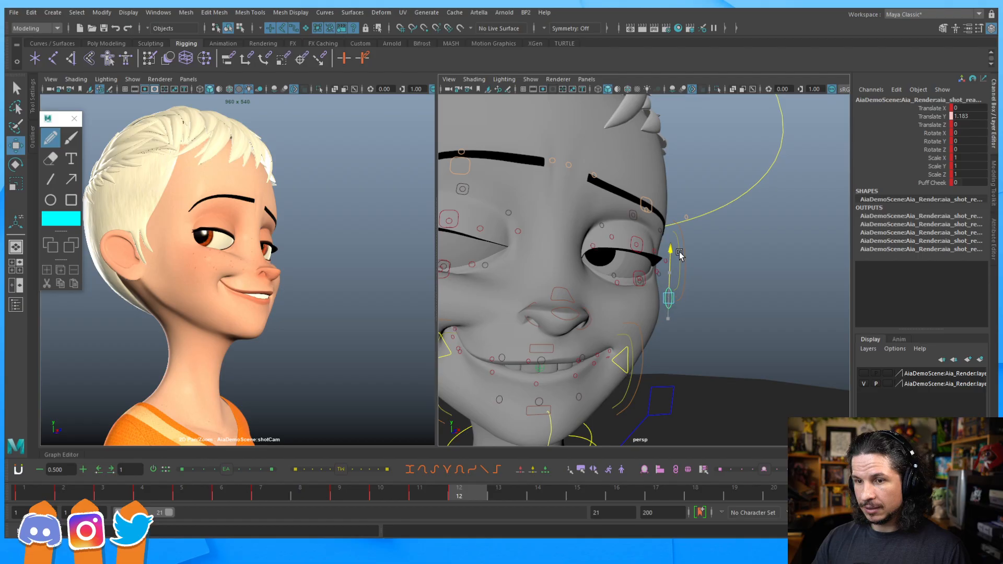
middle_click_drag(734, 309, 721, 298)
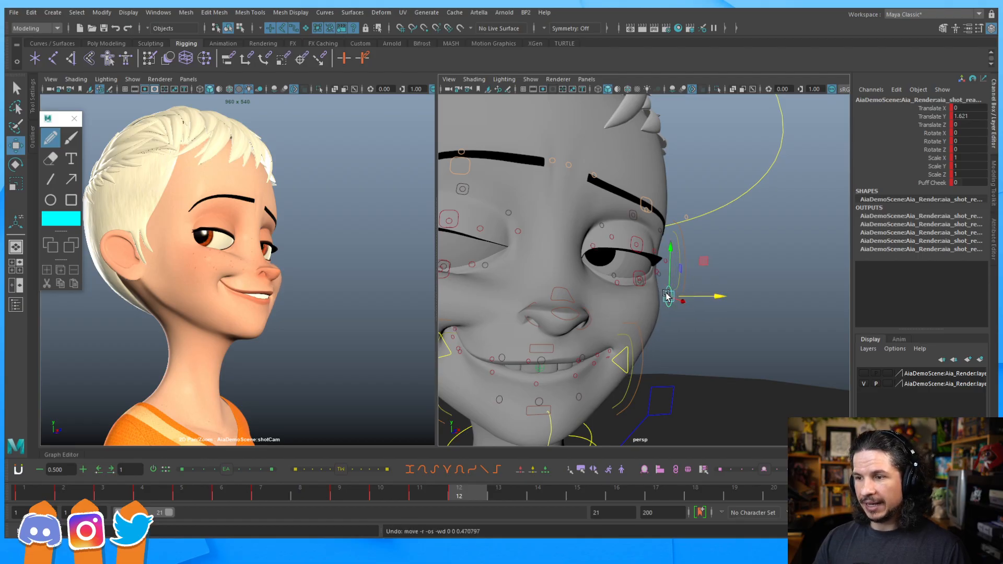
key("ctrl+z")
key("r")
left_click_drag(671, 296, 649, 297)
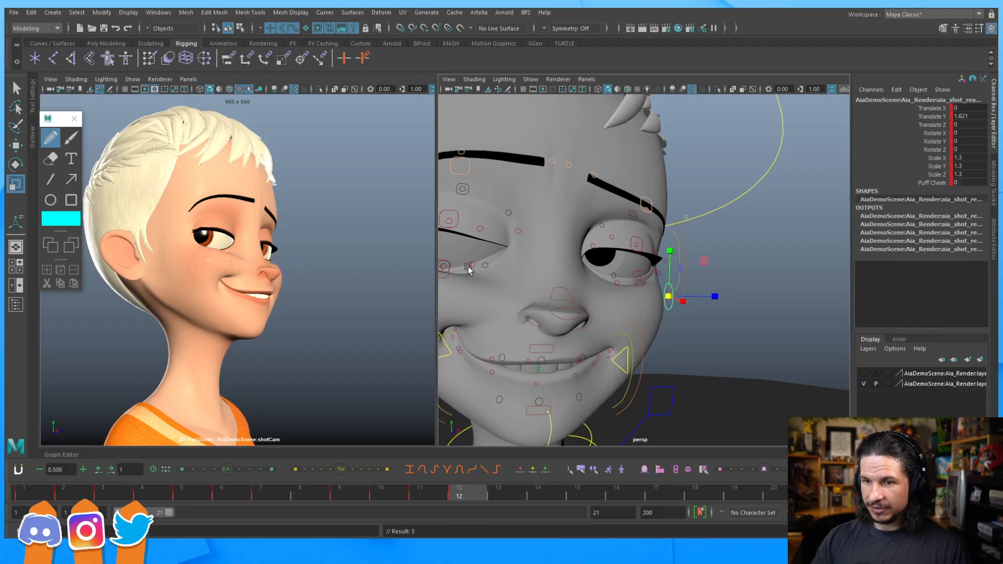
Step: Adjust the left cheek control to about Translate Y 0.908, Translate Z -0.476 and Rotate X 8.13
key("w")
left_click_drag(714, 299, 664, 254)
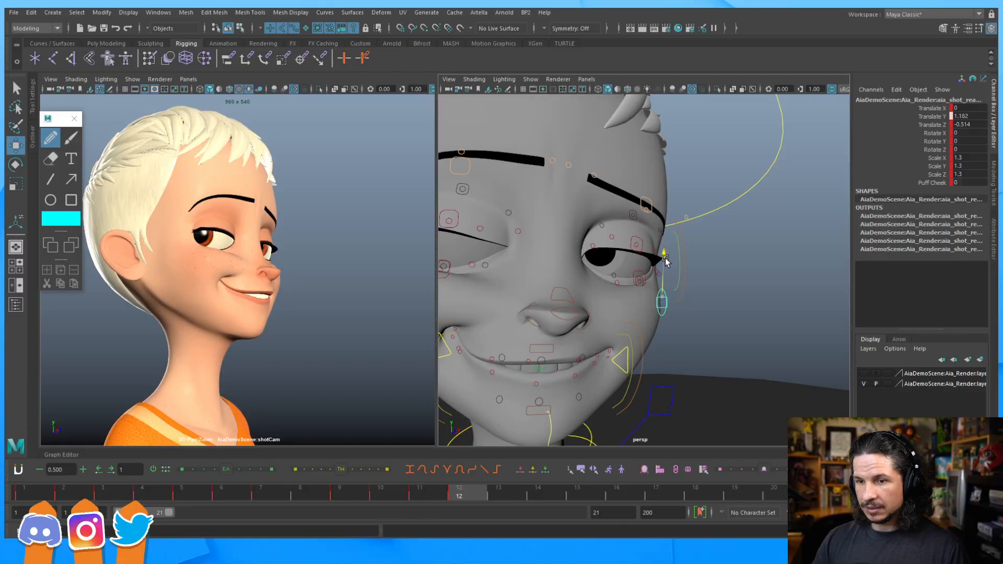
left_click_drag(666, 258, 665, 260)
left_click_drag(579, 277, 283, 287)
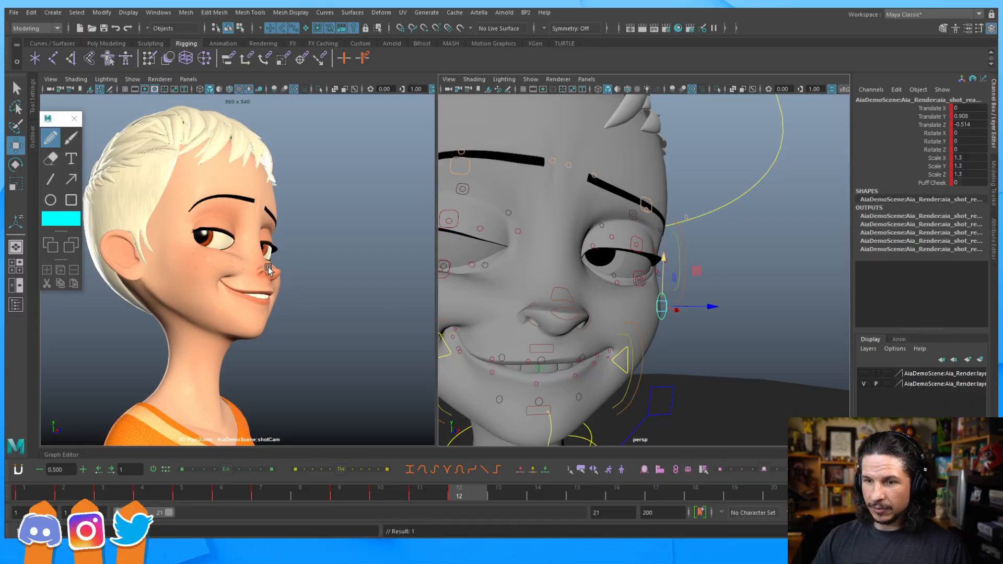
left_click_drag(706, 306, 695, 336)
key("e")
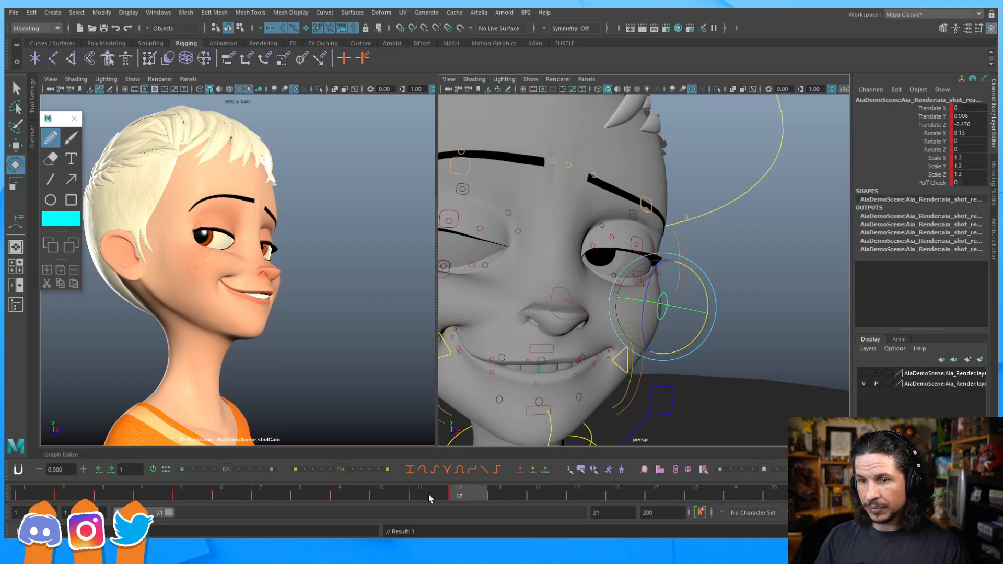
Step: Check the new cheek shapes by flipping between frames 11 and 12, and clear the selection
key("alt+comma")
left_click(461, 496)
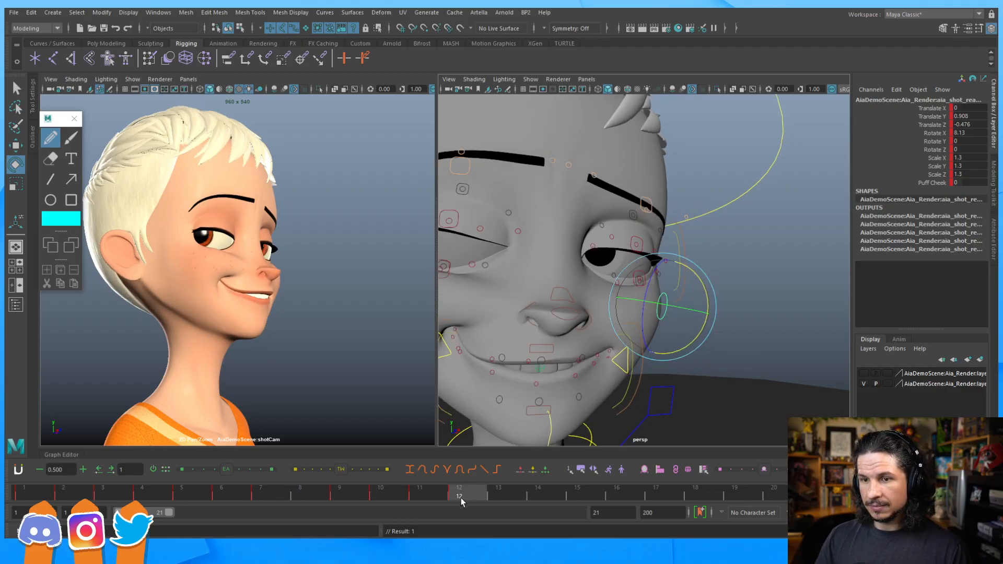
key("comma")
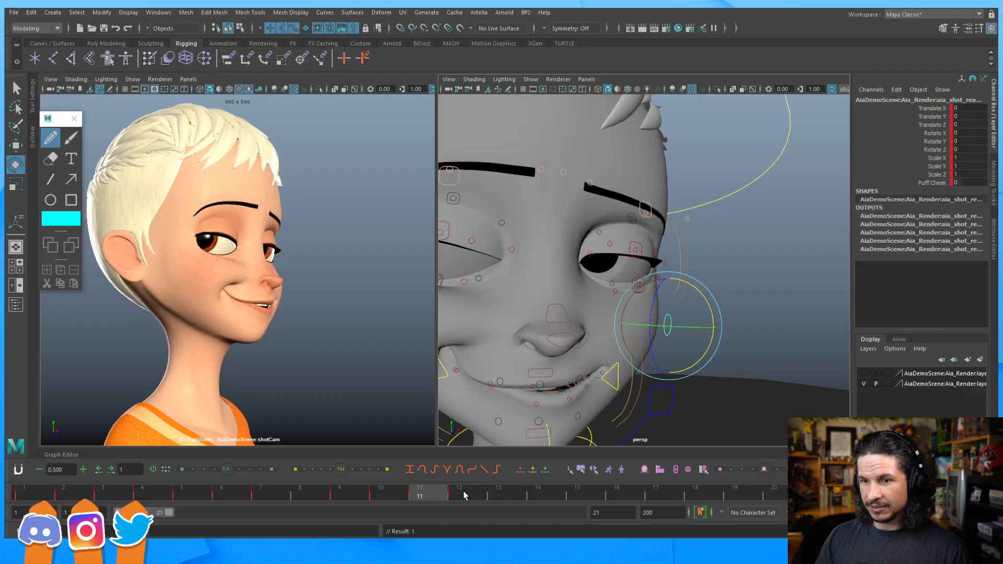
key("period")
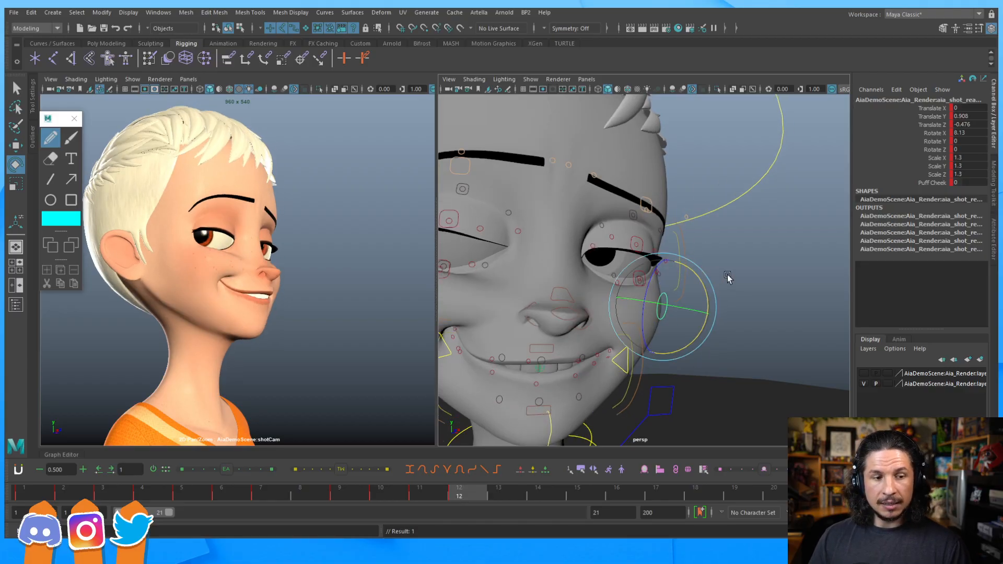
left_click(754, 268)
Step: Adjust the character's left lower eyelid control to about Translate X -0.014, Translate Y -0.348 and Rotate Z 12.8
key("w")
middle_click_drag(630, 284, 717, 274, "alt")
left_click_drag(719, 276, 663, 289, "alt")
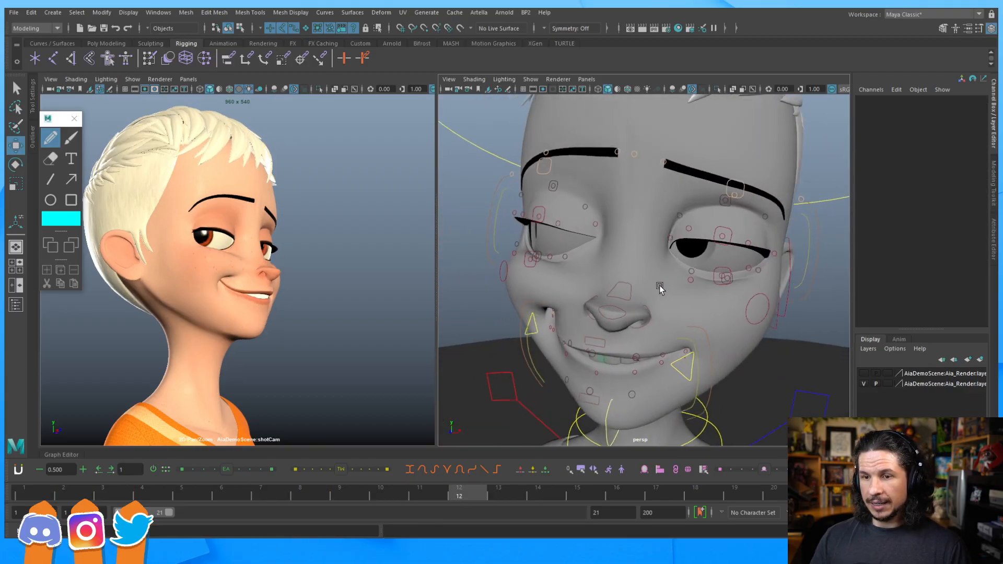
right_click_drag(663, 289, 725, 287, "alt")
middle_click_drag(725, 286, 683, 286, "alt")
left_click(684, 281)
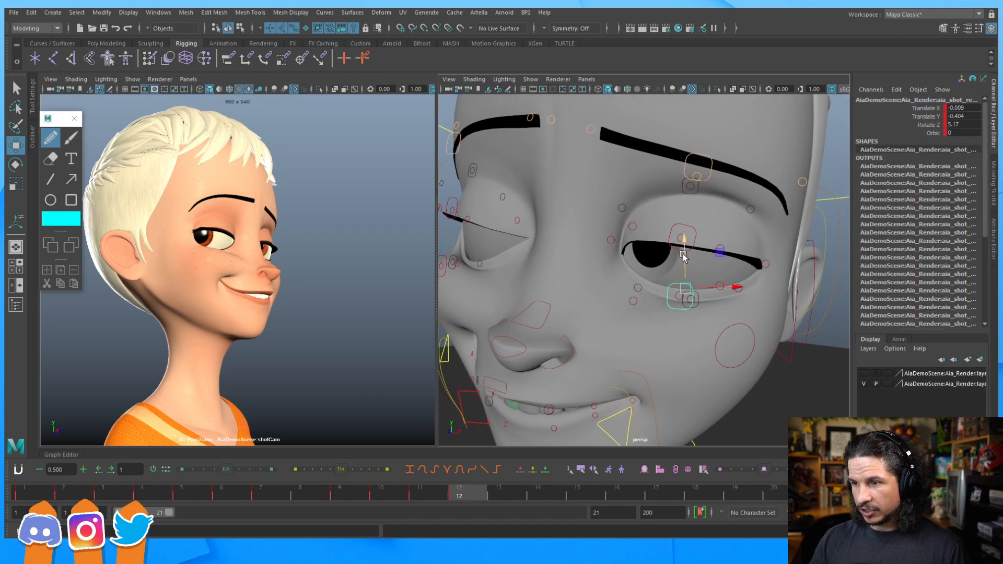
left_click_drag(684, 251, 685, 252)
key("e")
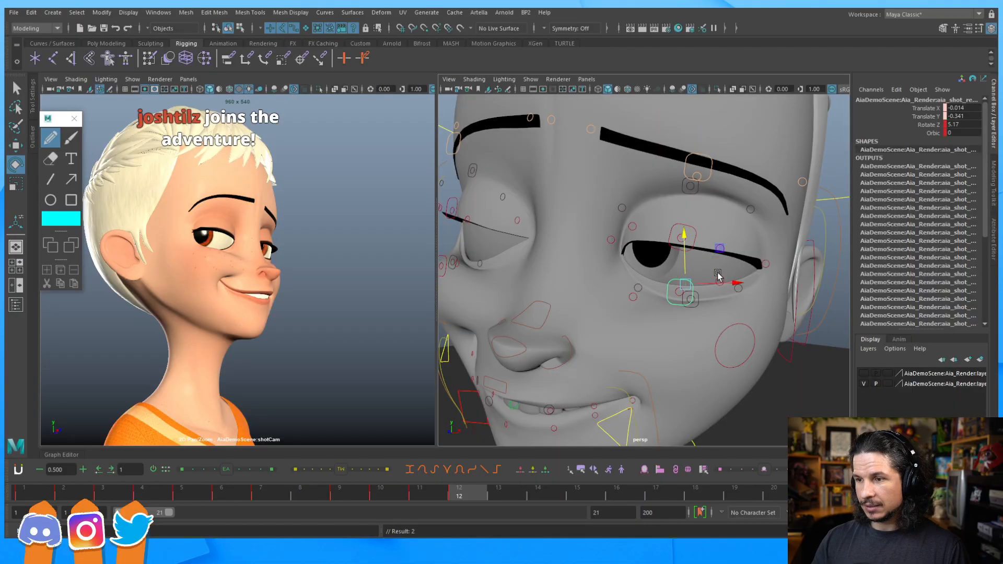
left_click_drag(648, 316, 649, 317)
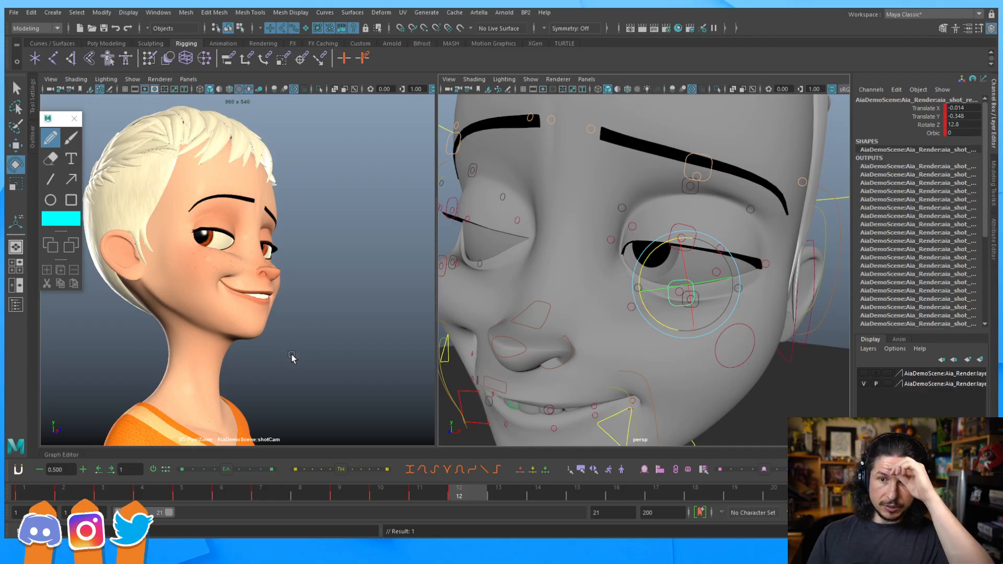
Step: Select all of the character's controls, key the whole pose on frame 13 and clear the selection
right_click_drag(734, 197, 627, 183, "alt")
left_click_drag(772, 144, 510, 421)
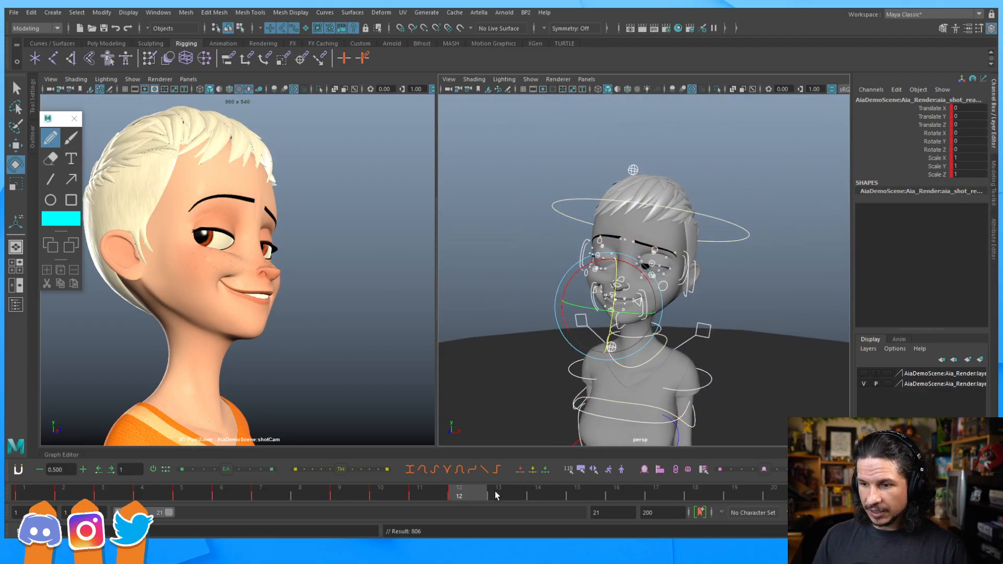
left_click(509, 488)
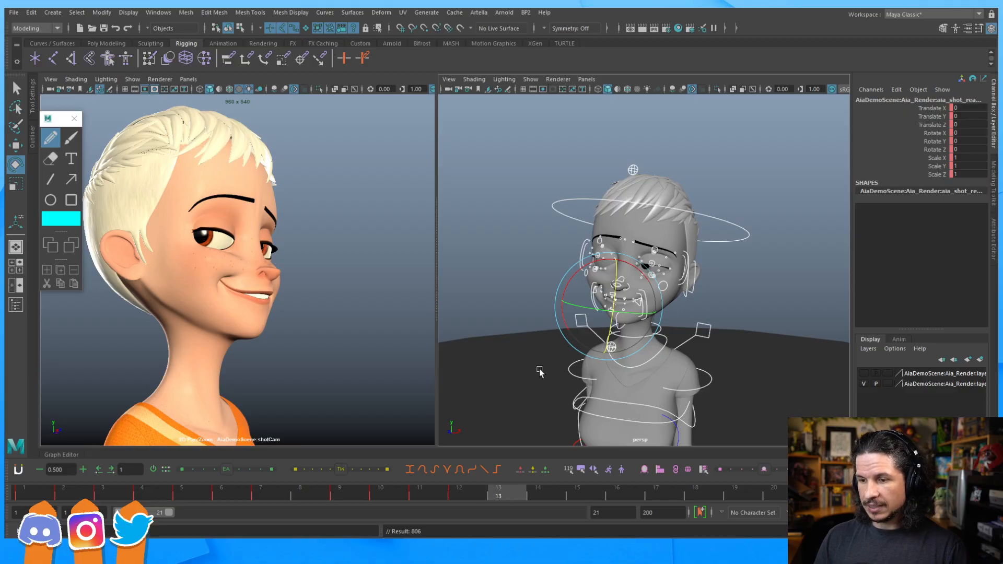
left_click_drag(540, 273, 575, 275, "alt")
right_click_drag(574, 274, 804, 273, "alt")
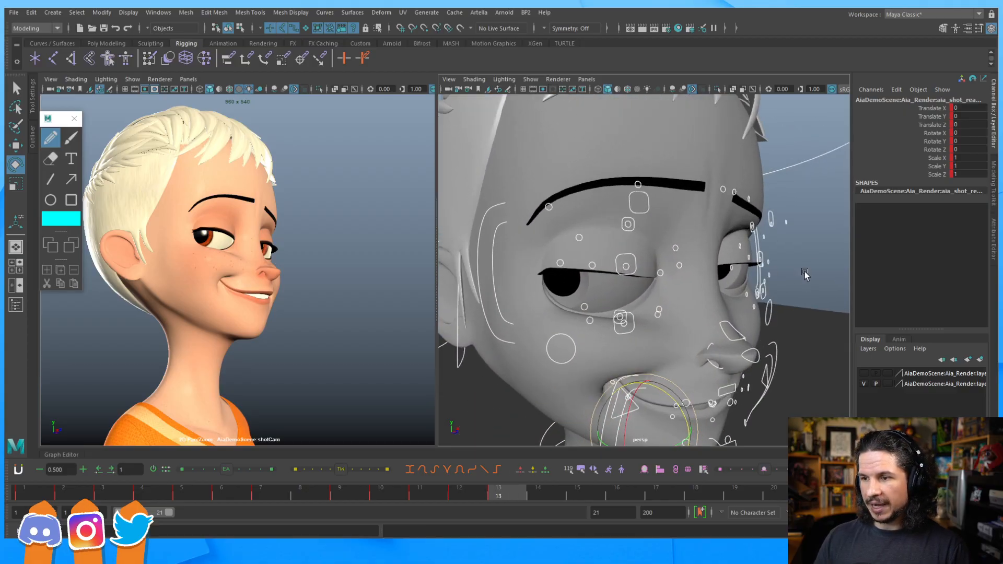
left_click(809, 256)
Step: Raise the inner point control of the character's right upper eyelid to about Translate Y 0.067 and key it
left_click_drag(669, 309, 663, 297, "alt")
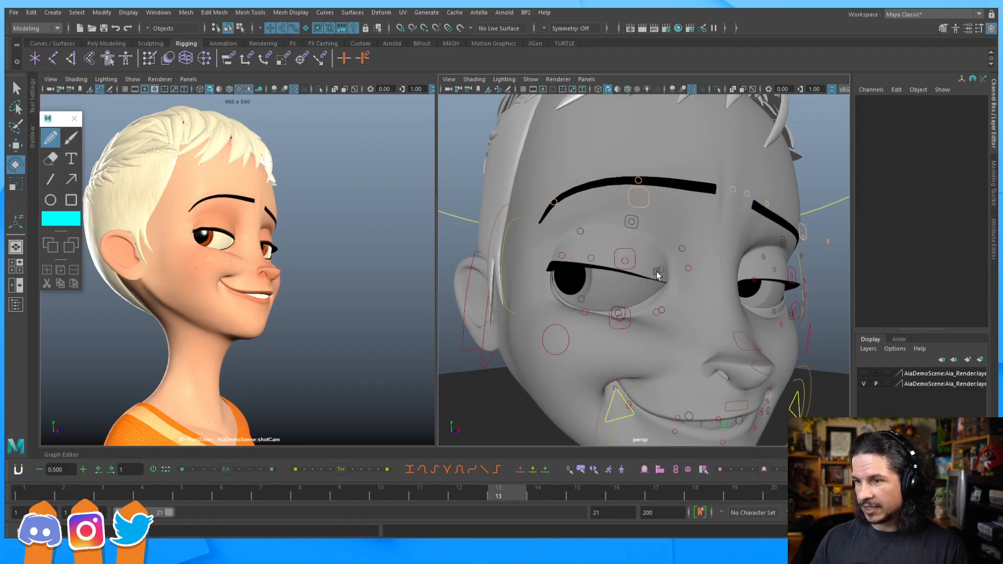
left_click(659, 272)
key("w")
left_click_drag(658, 241, 660, 238)
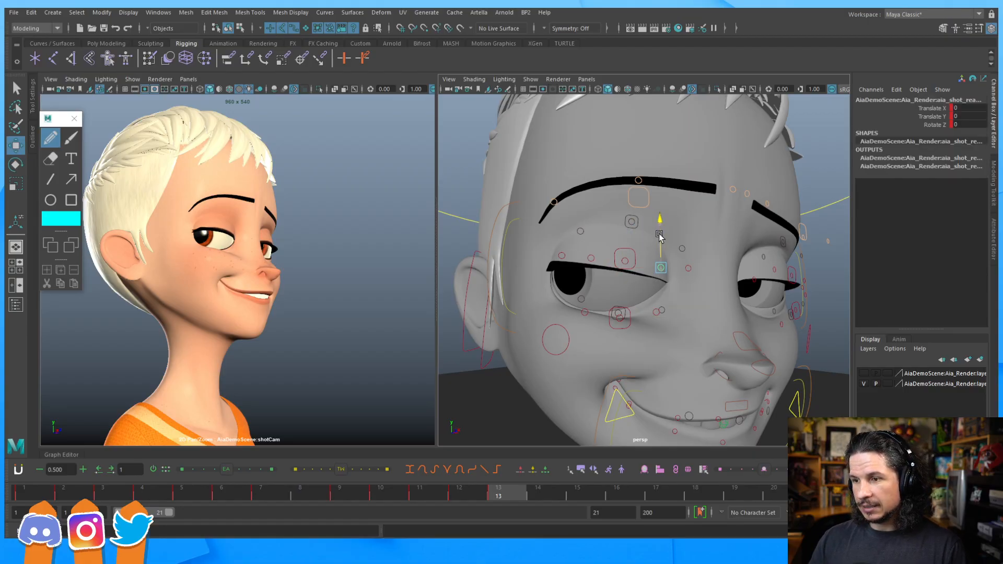
key("s")
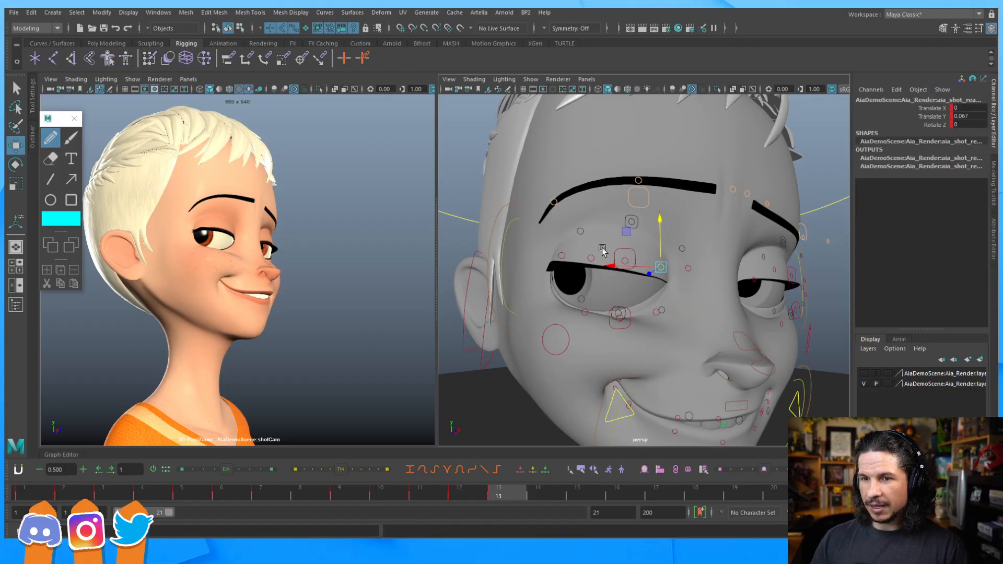
Step: Key the main upper eyelid controls at about Translate Y 0.182 for the right eye and Translate X -0.014, Translate Y 0.099 for the left
left_click(625, 257)
left_click_drag(622, 219, 623, 218)
key("s")
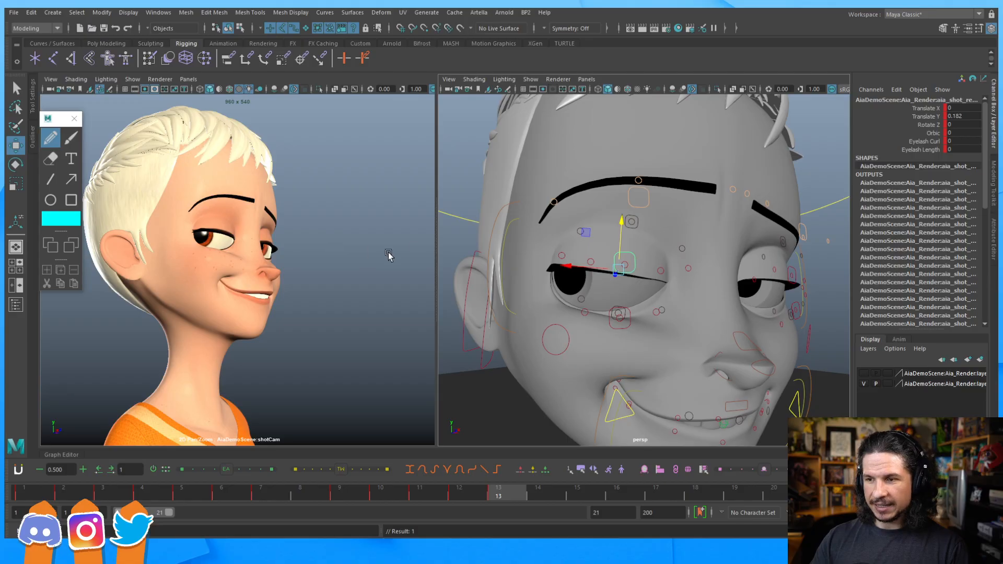
left_click(790, 266)
left_click_drag(792, 234, 792, 239)
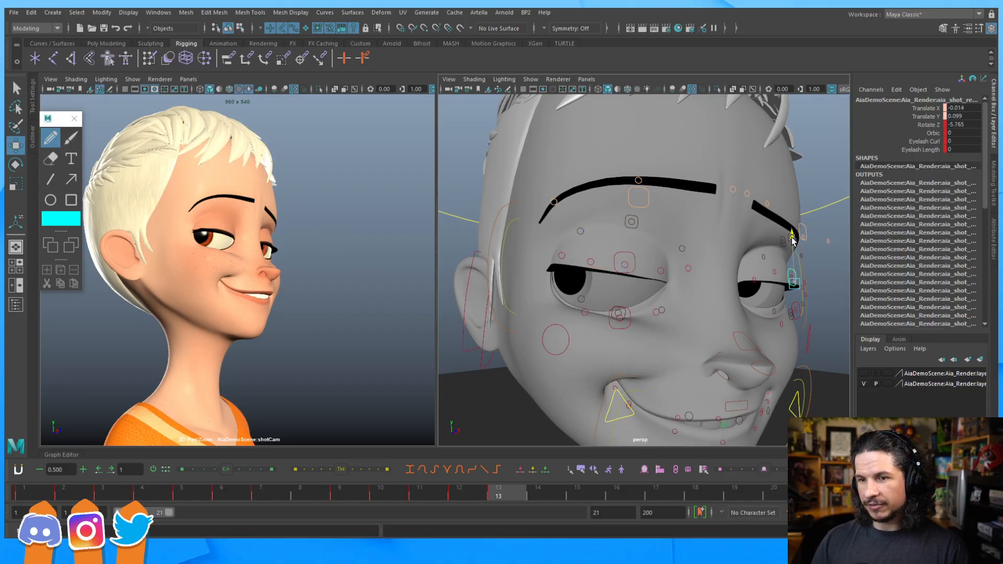
key("s")
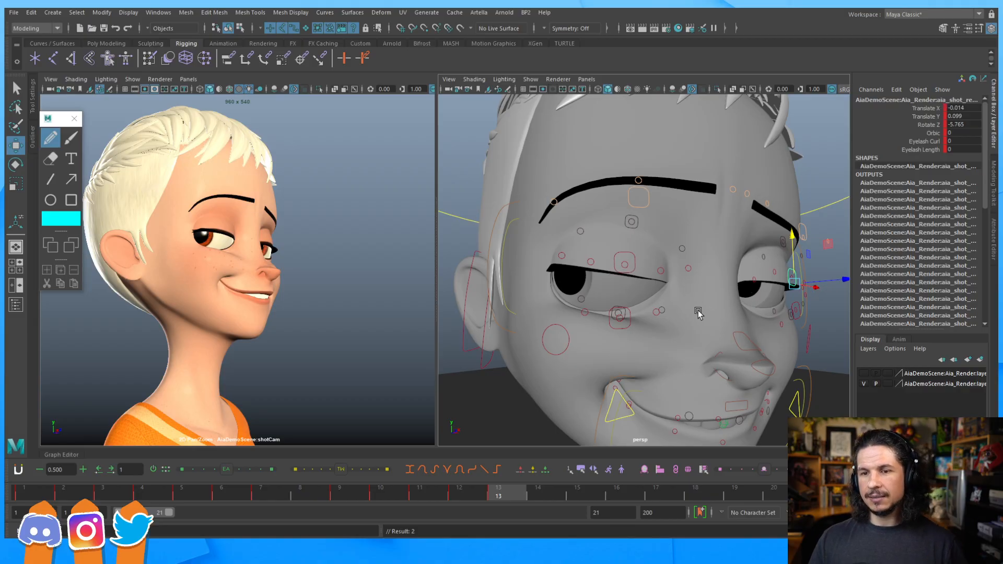
Step: Set the right mid-brow point control to about Translate Y 0.568 and the main left brow control to about Translate Y -0.48, keyed
left_click(638, 178)
left_click_drag(637, 152, 638, 142)
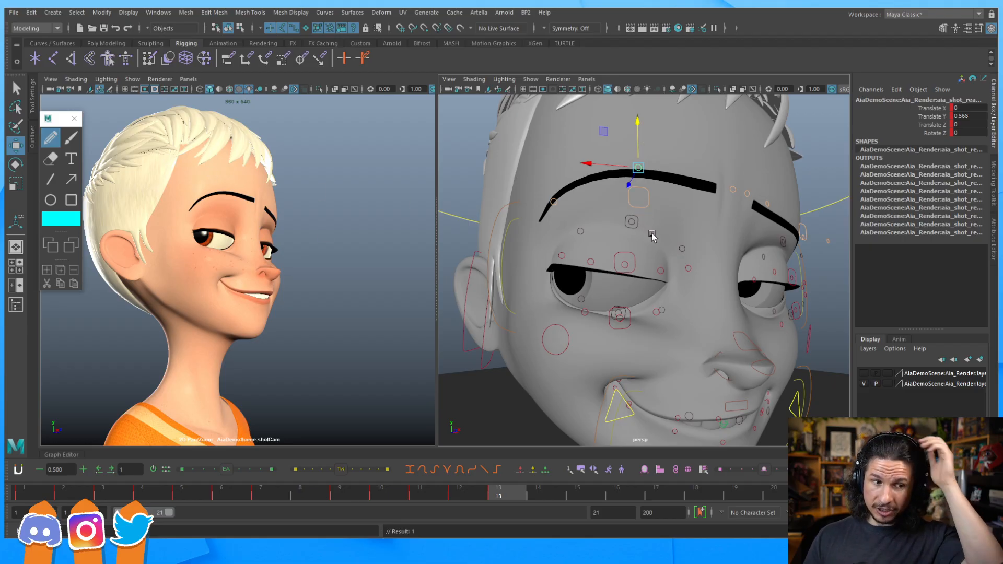
left_click(801, 221)
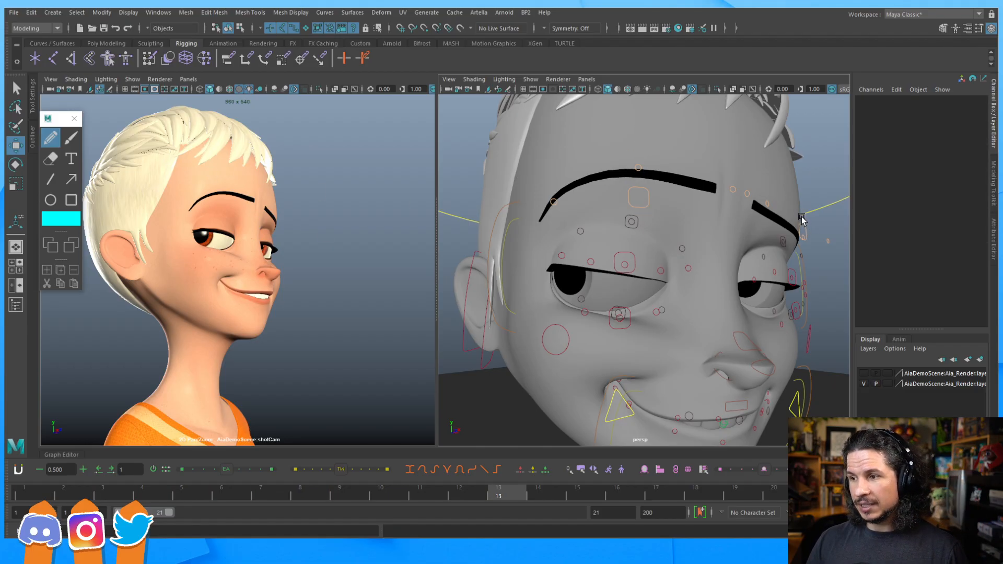
left_click(801, 220)
left_click_drag(801, 218, 801, 209)
key("s")
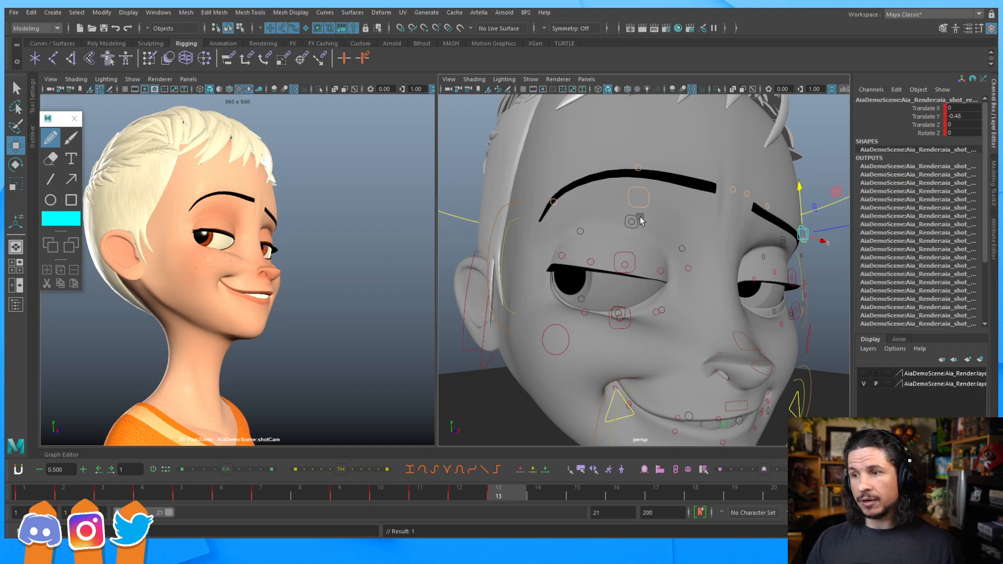
Step: Shift the right mid-brow point control to about Translate X 0.253, Translate Y 0.616 and key it
left_click(635, 168)
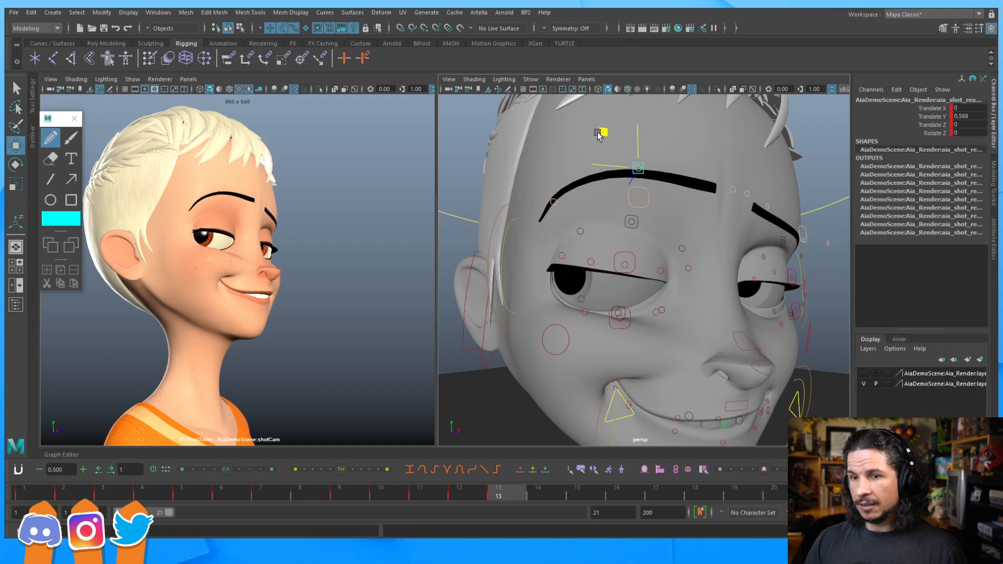
middle_click_drag(594, 133, 586, 130)
key("s")
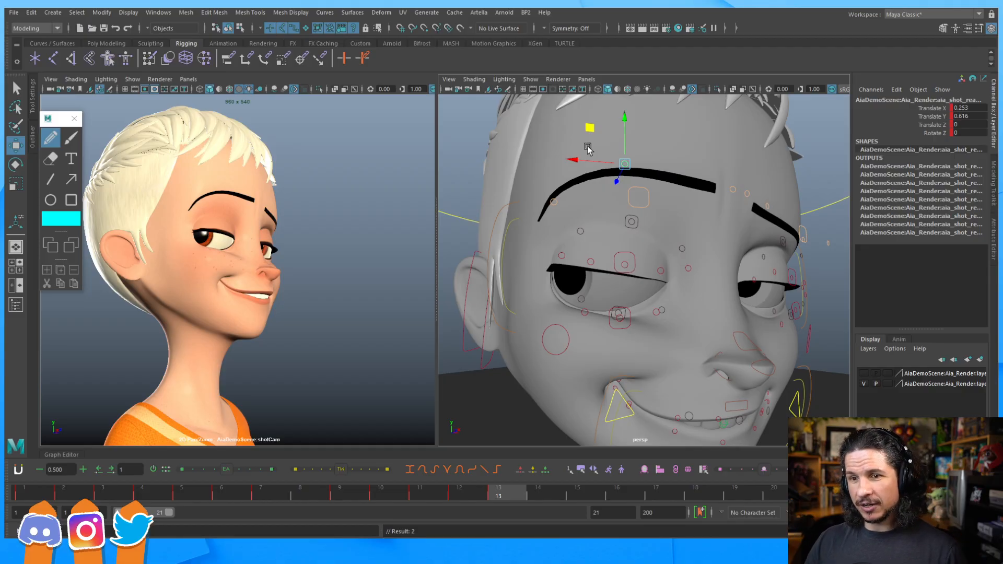
Step: Lower the main upper eyelids to about Translate Y 0.103 (right) and Translate X -0.022, Translate Y 0.02 (left), and compare frames 12 and 13
left_click(632, 278)
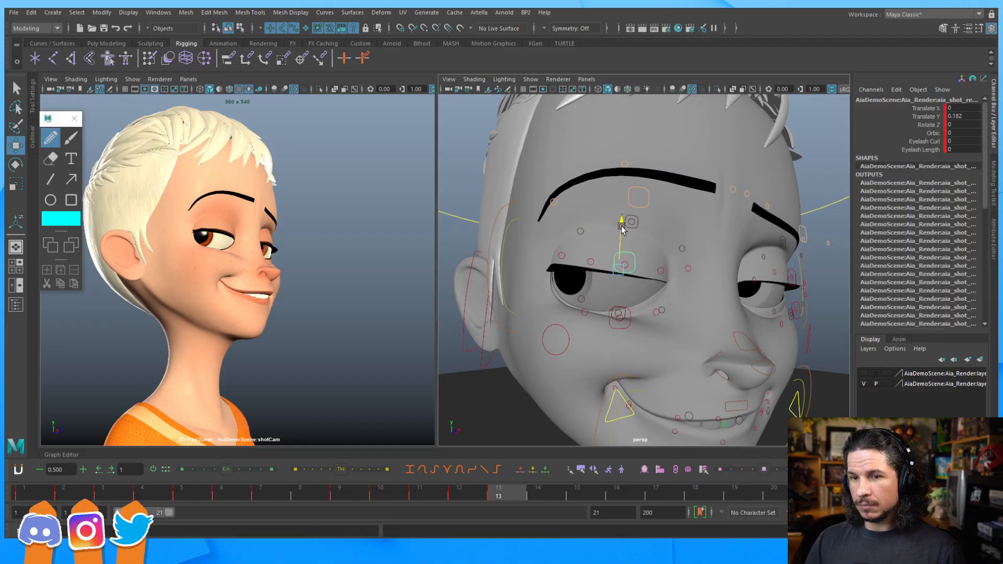
left_click_drag(621, 227, 622, 228)
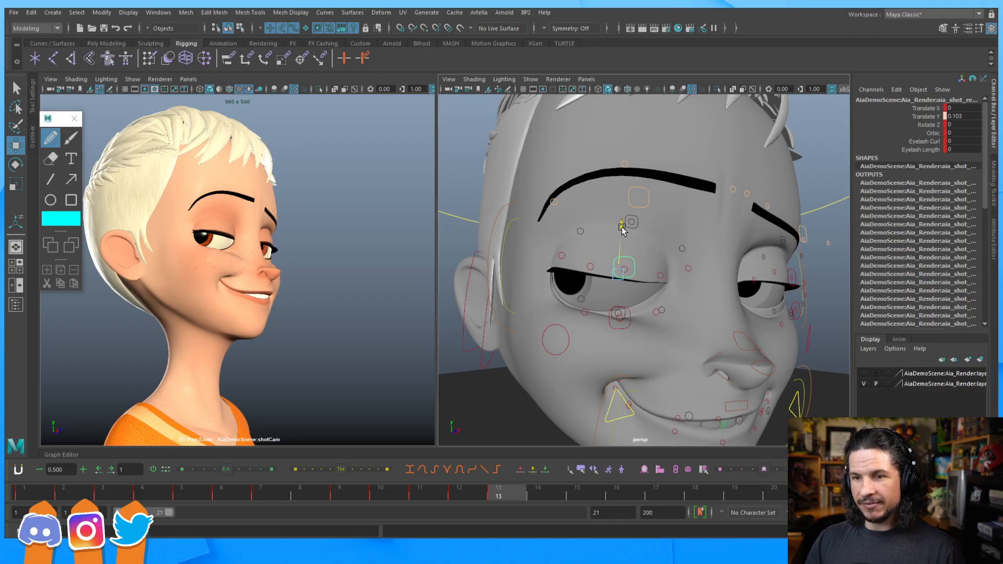
left_click(793, 272)
left_click_drag(793, 244, 793, 255)
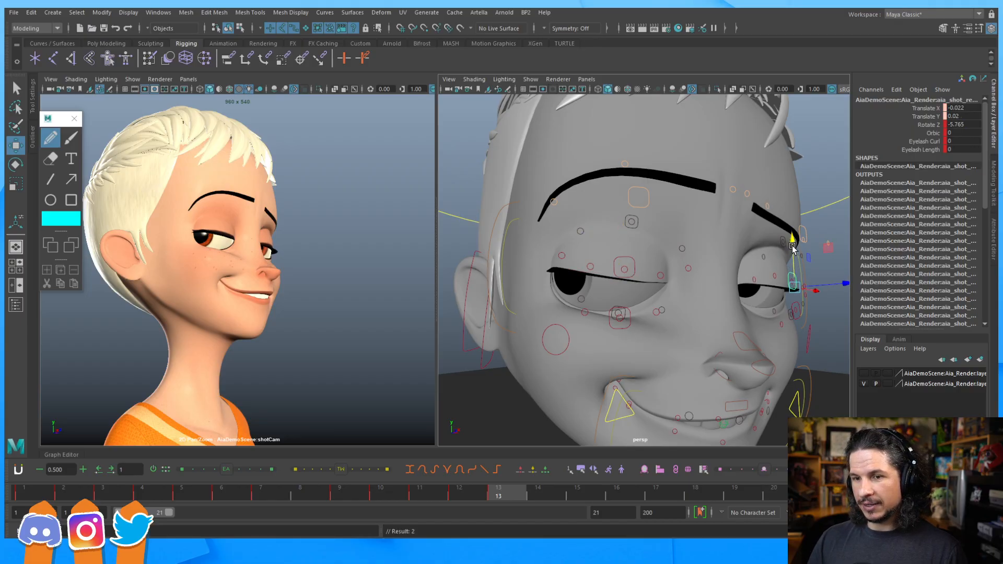
key("comma")
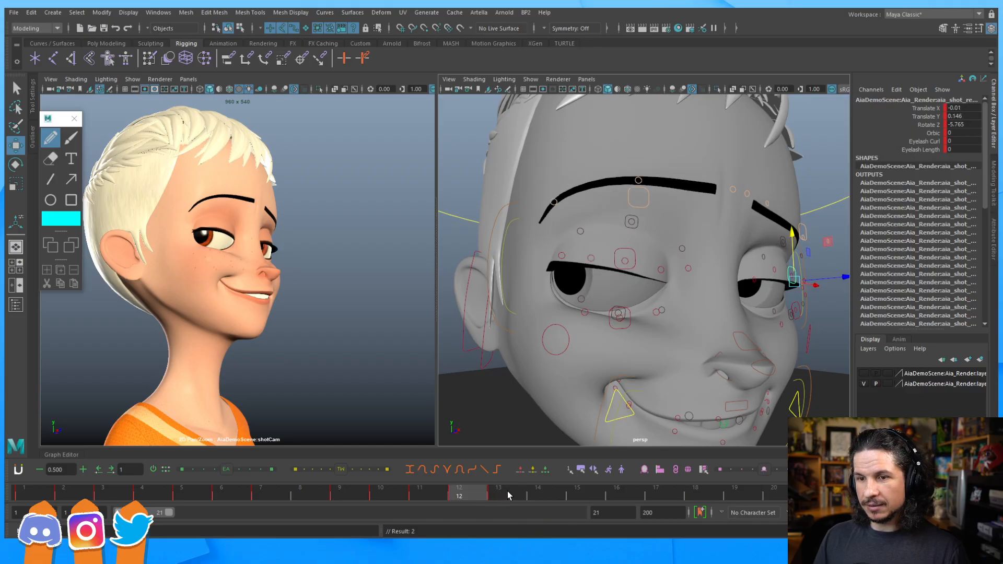
key("period")
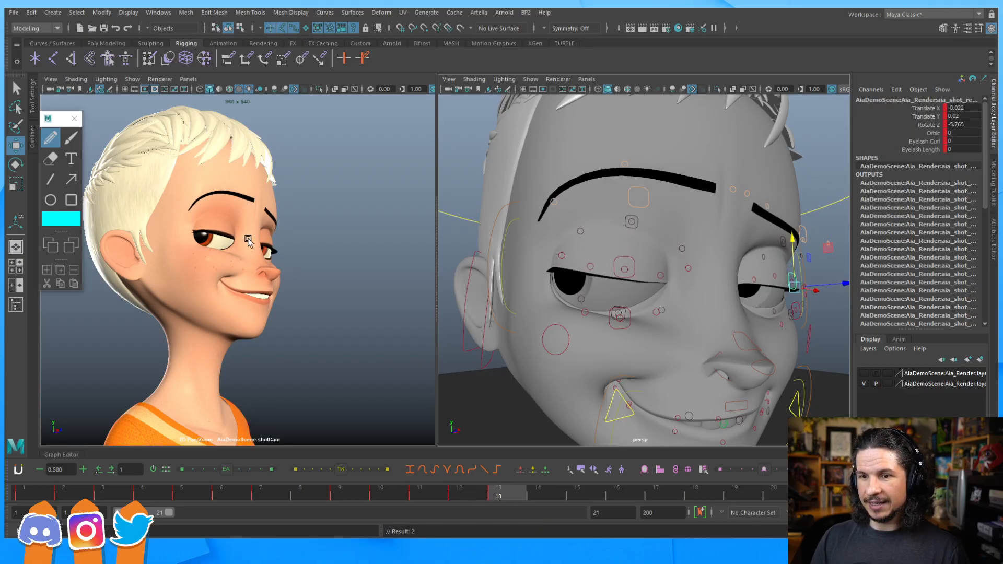
Step: Adjust the left upper eyelid's inner point control to about Translate Y 0.175 and its middle one to about Translate Y 0.065, and key
left_click(771, 245)
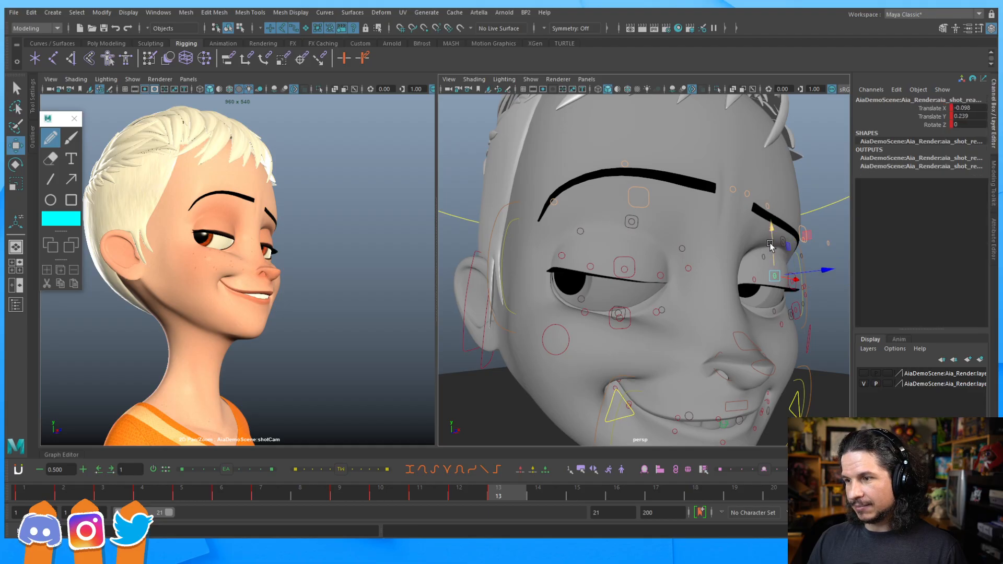
left_click_drag(771, 245, 771, 246)
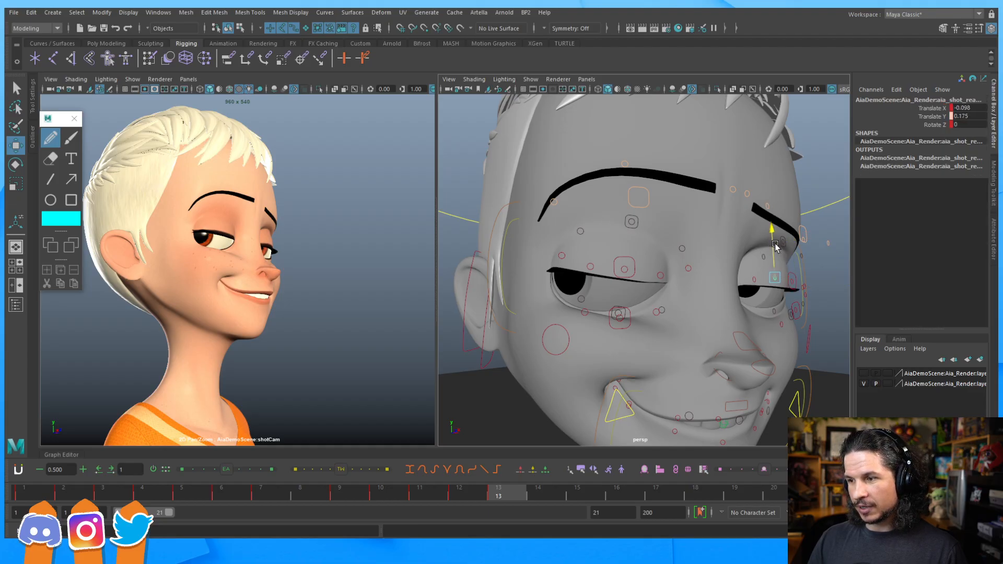
left_click(793, 279)
left_click(793, 276)
left_click_drag(791, 262, 791, 257)
key("s")
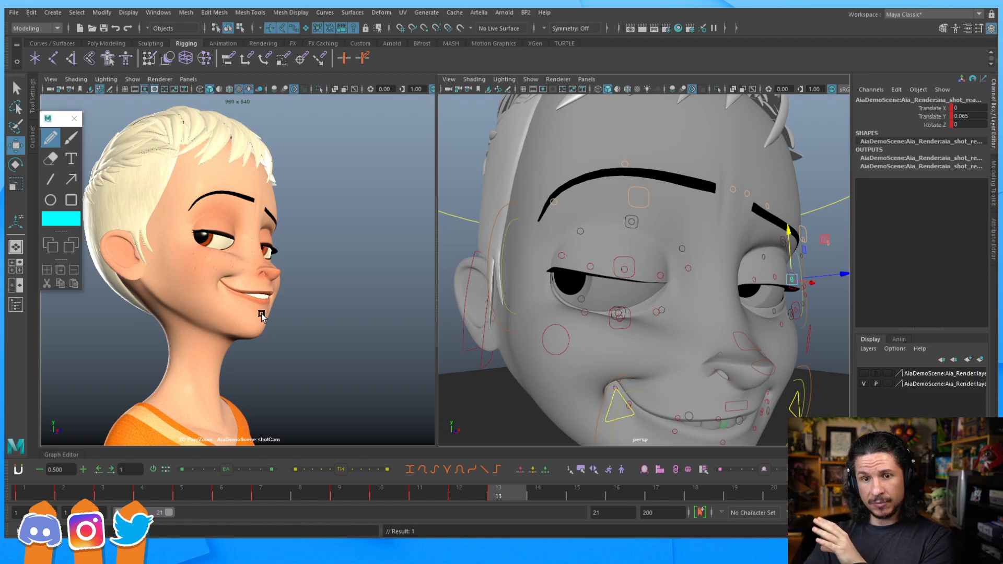
Step: Nudge the right upper eyelid's middle point control and rotate its inner point control to about Rotate Z 7.017
left_click(624, 269)
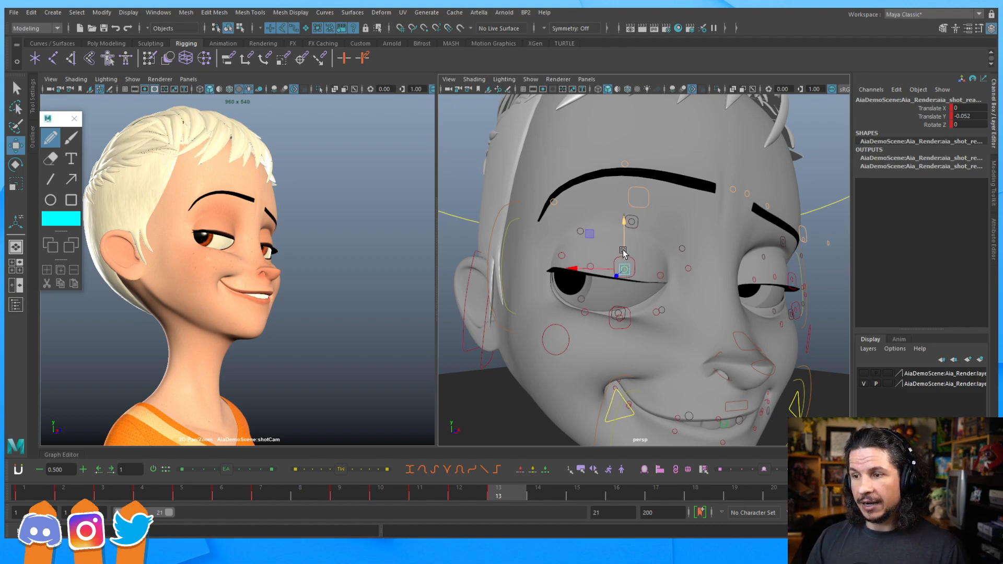
left_click_drag(625, 246, 601, 275)
left_click(660, 275)
key("e")
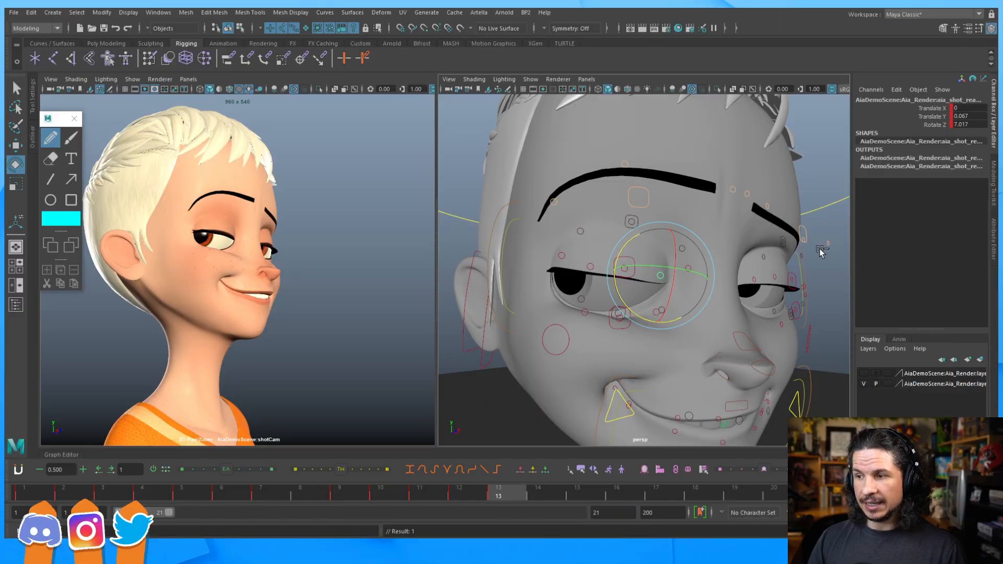
Step: Adjust the right eye's inner corner control to about Translate X 0.017, Translate Y 0.331 and Rotate Z 10.165
left_click(690, 270)
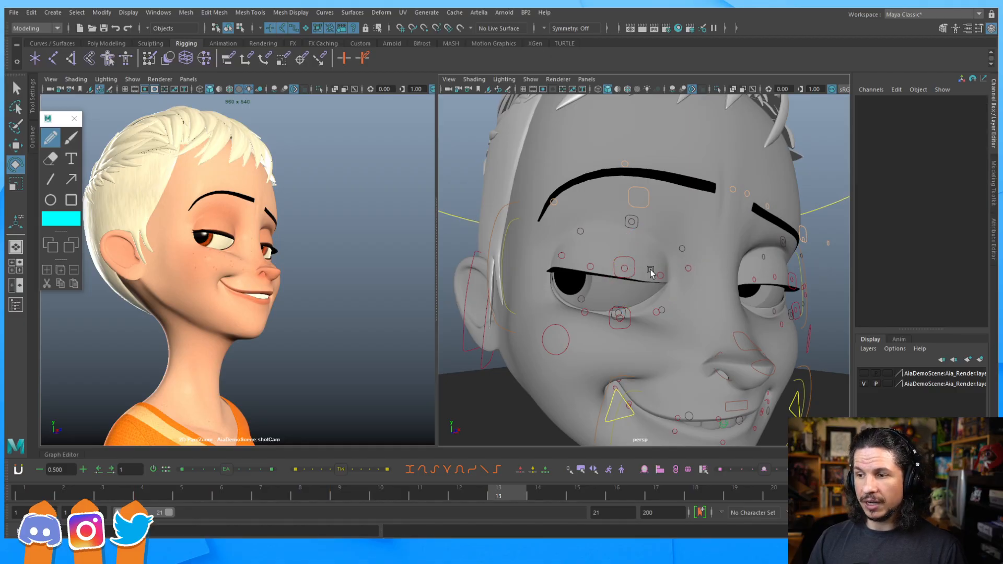
left_click(664, 275)
left_click_drag(652, 291, 657, 275)
key("w")
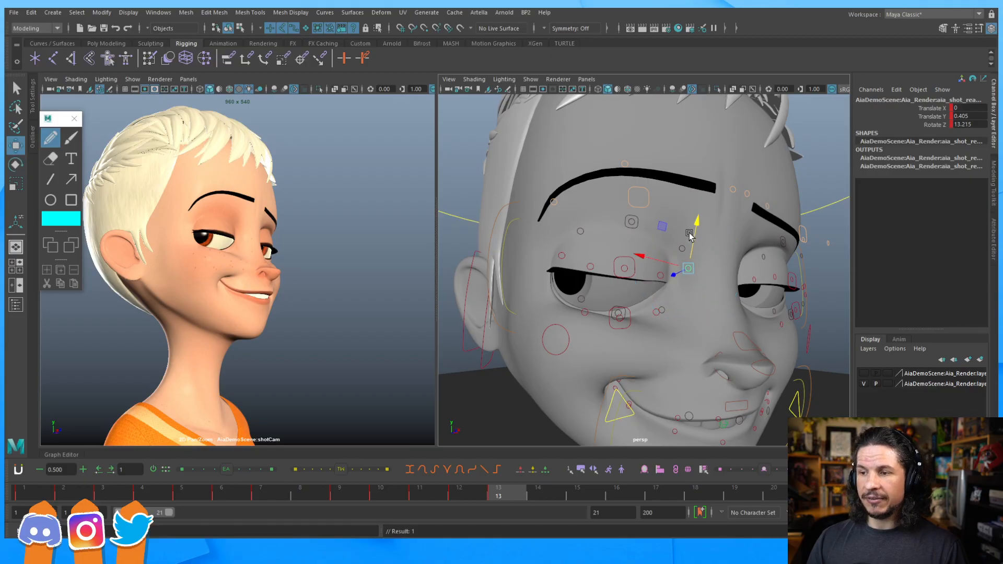
left_click_drag(693, 233, 685, 254)
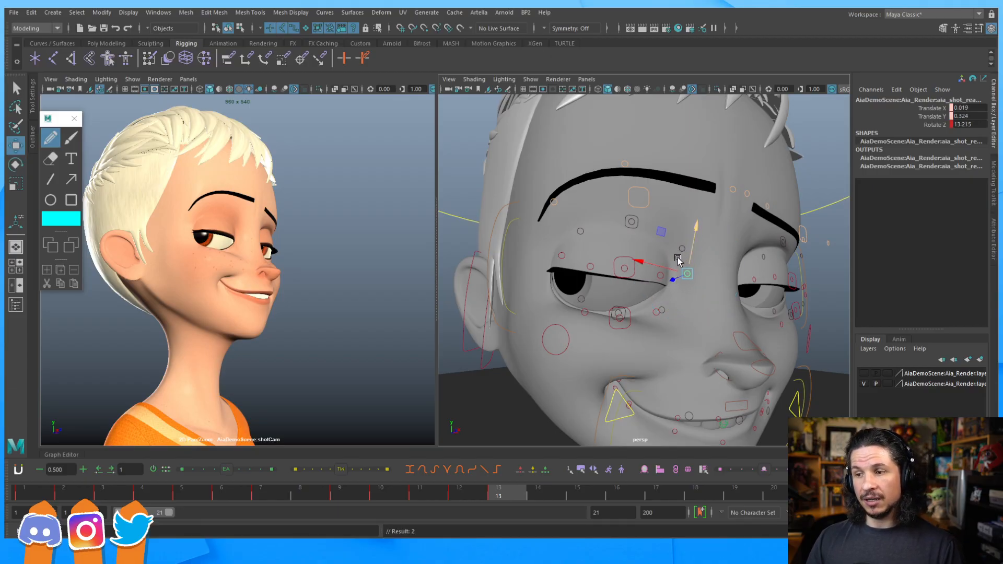
key("e")
mouse_move(632, 315)
left_mouse_down()
mouse_move(657, 307)
mouse_move(617, 319)
left_mouse_up()
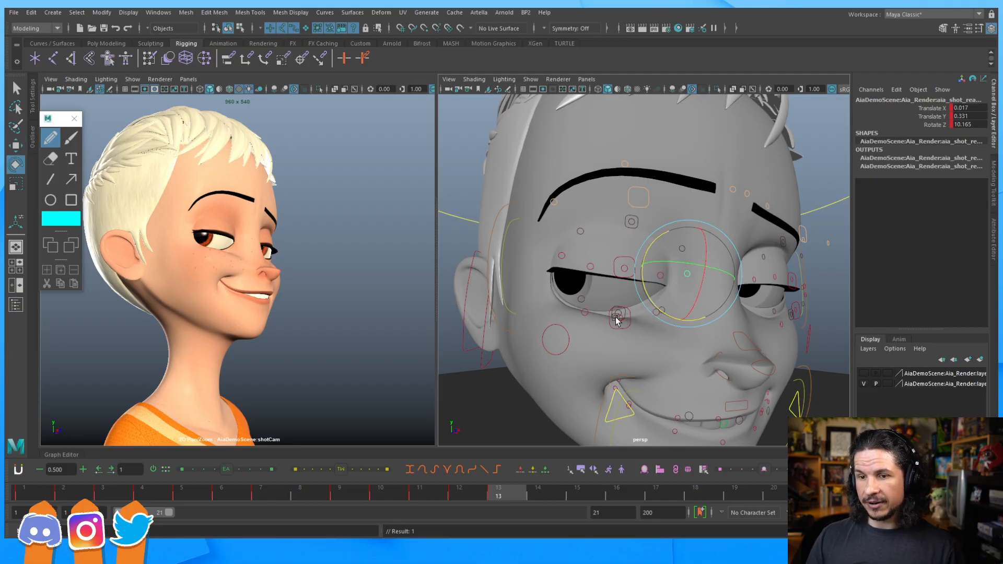
Step: Move the right lower eyelid's inner point control to about Translate X -0.079, Translate Y 0.087
left_click(463, 359)
left_click(655, 314)
left_click_drag(637, 306, 594, 258, "alt")
key("w")
left_click(620, 282)
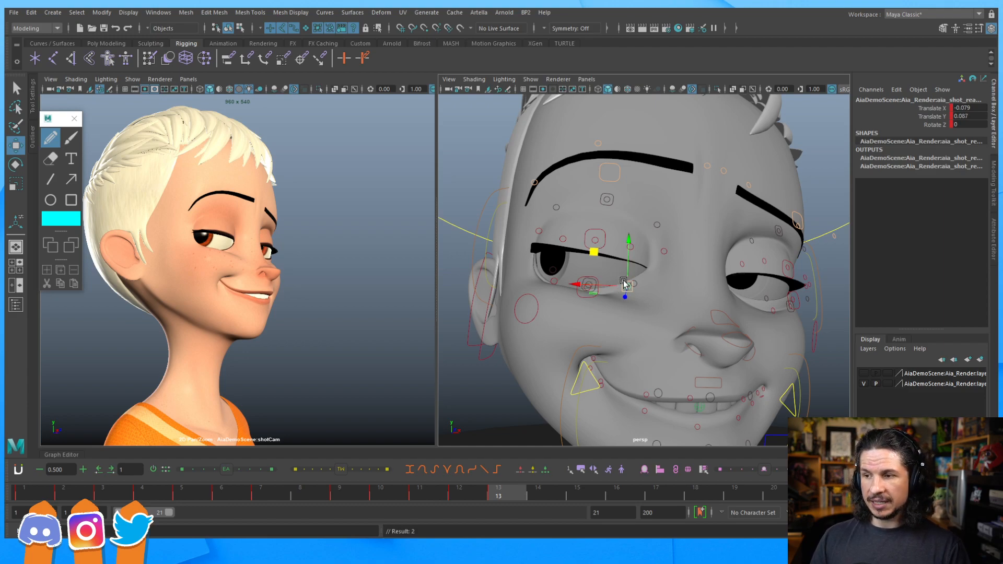
Step: Move the right lower eyelid's outer point control to about Translate X -0.043, Translate Y 0.081 and the outer corner control to about Translate Y 0.174
scroll(626, 287, "down", 5)
left_click_drag(643, 289, 697, 254, "alt")
left_click_drag(757, 269, 655, 271, "alt")
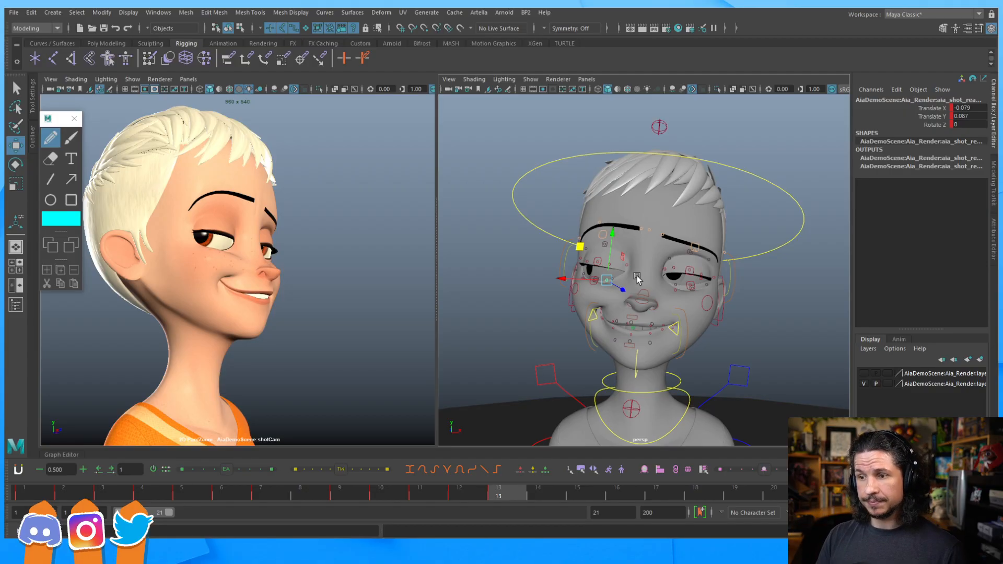
left_click_drag(562, 290, 632, 282, "alt")
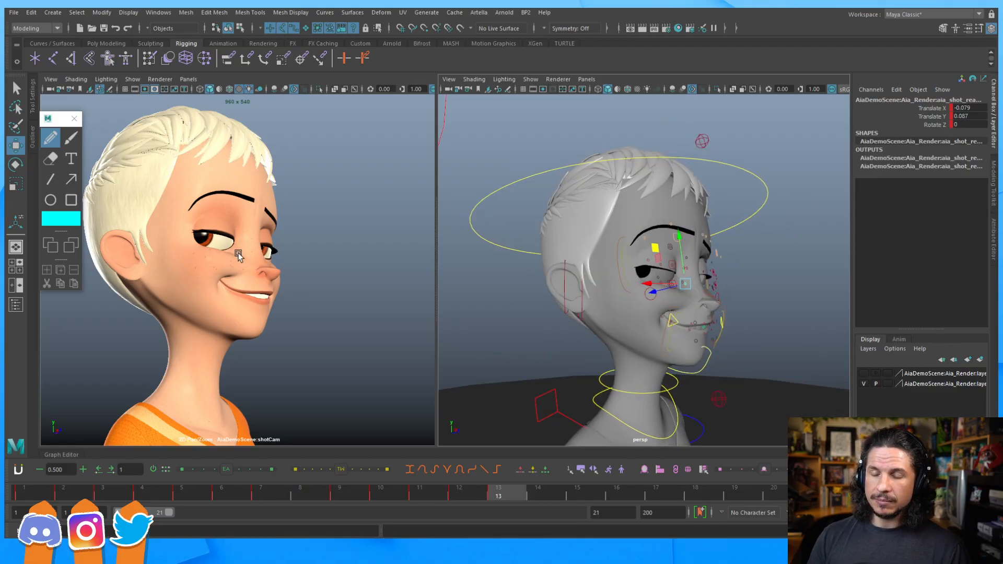
left_click_drag(599, 318, 634, 301, "alt")
scroll(630, 308, "up", 8)
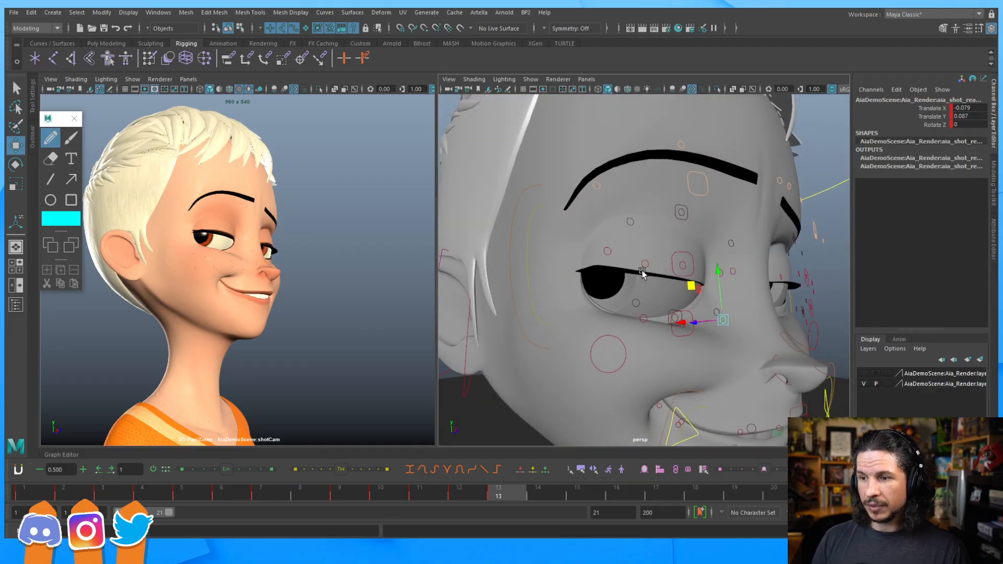
left_click(634, 302)
left_click(643, 317)
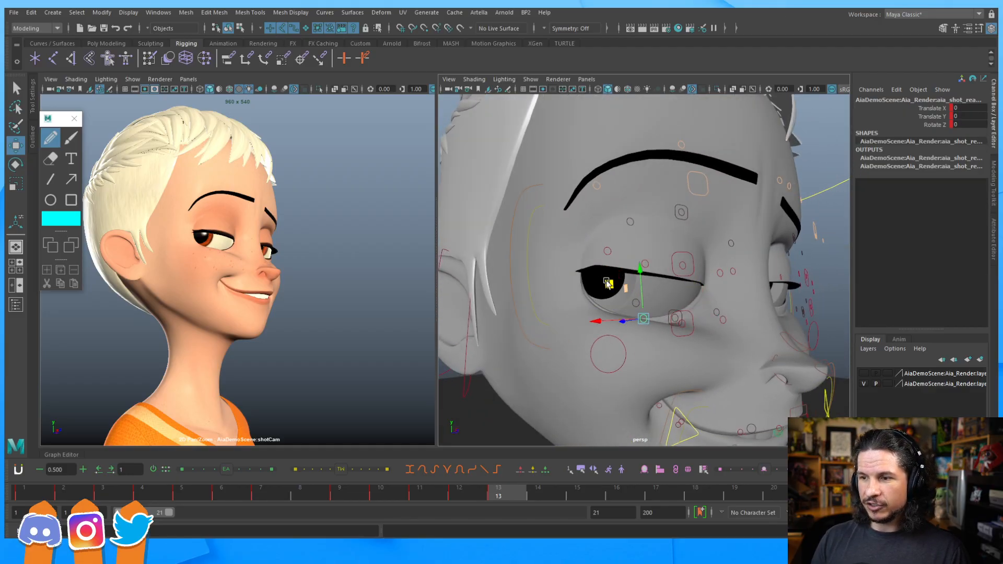
mouse_move(612, 282)
left_mouse_down()
mouse_move(602, 278)
mouse_move(610, 280)
left_mouse_up()
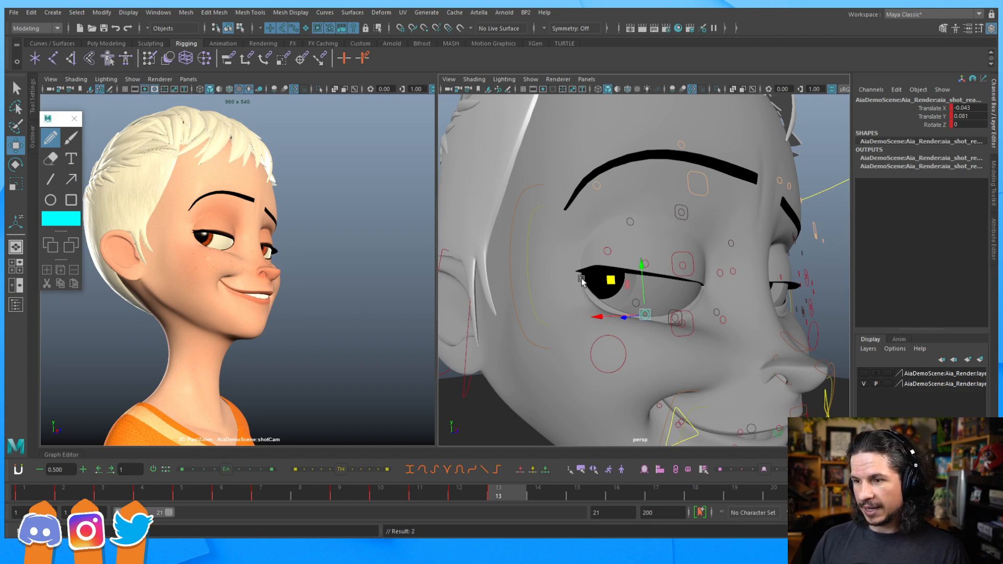
left_click(607, 251)
left_click_drag(606, 230, 604, 210)
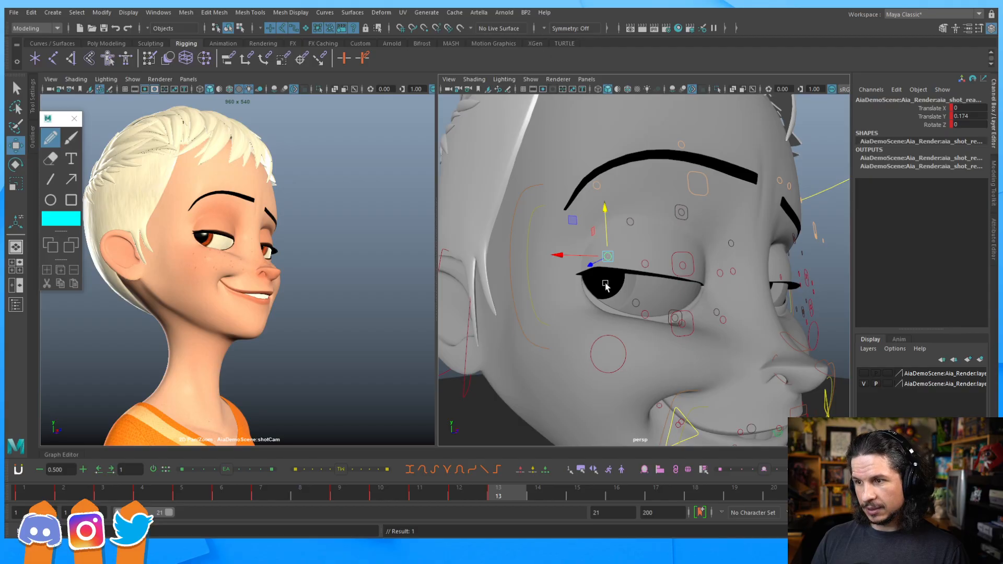
Step: Move the inner socket control above the right eye to about Translate X -0.064, Translate Y 0.371
left_click(636, 224)
left_click_drag(636, 224, 621, 261, "alt")
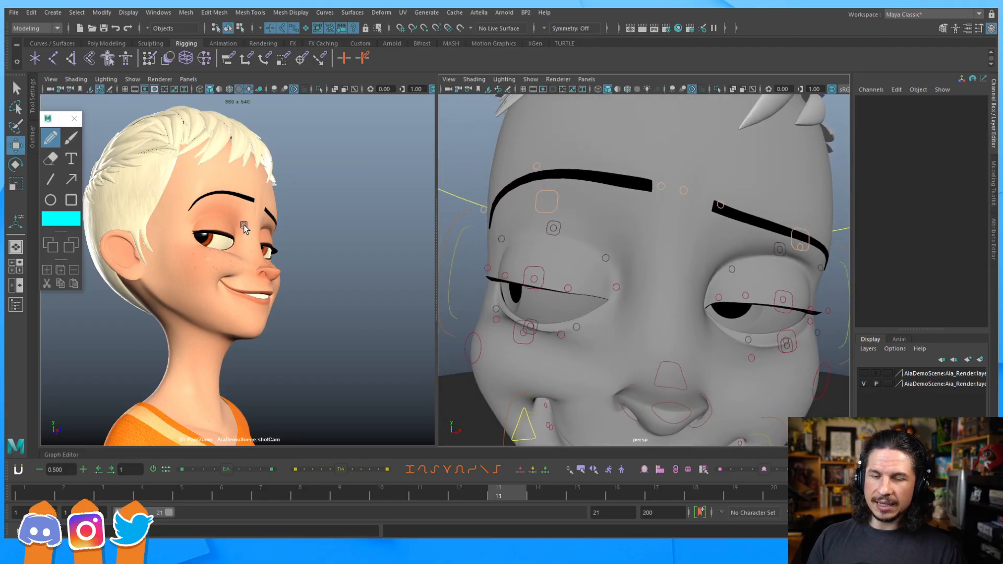
left_click(606, 258)
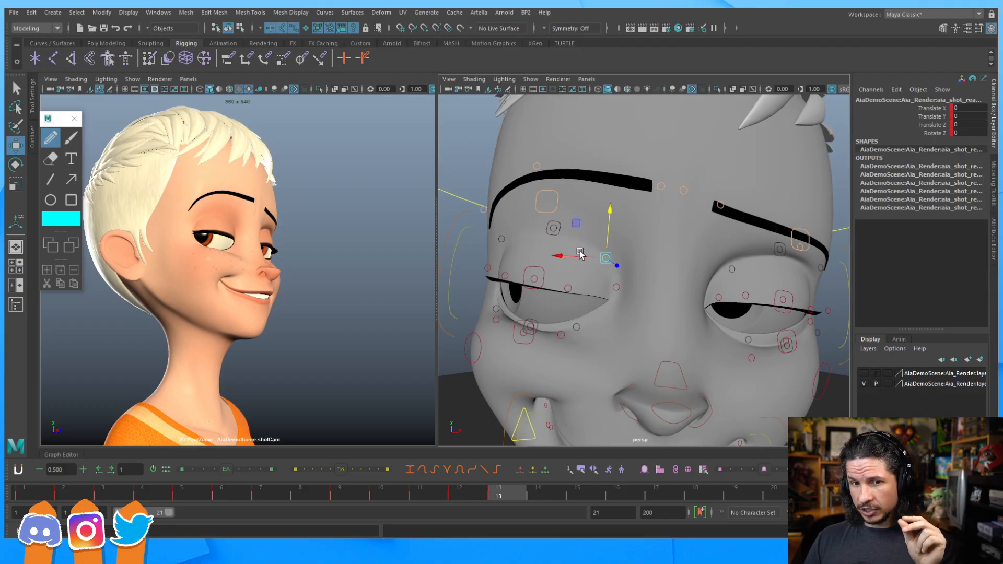
left_click_drag(574, 222, 598, 233)
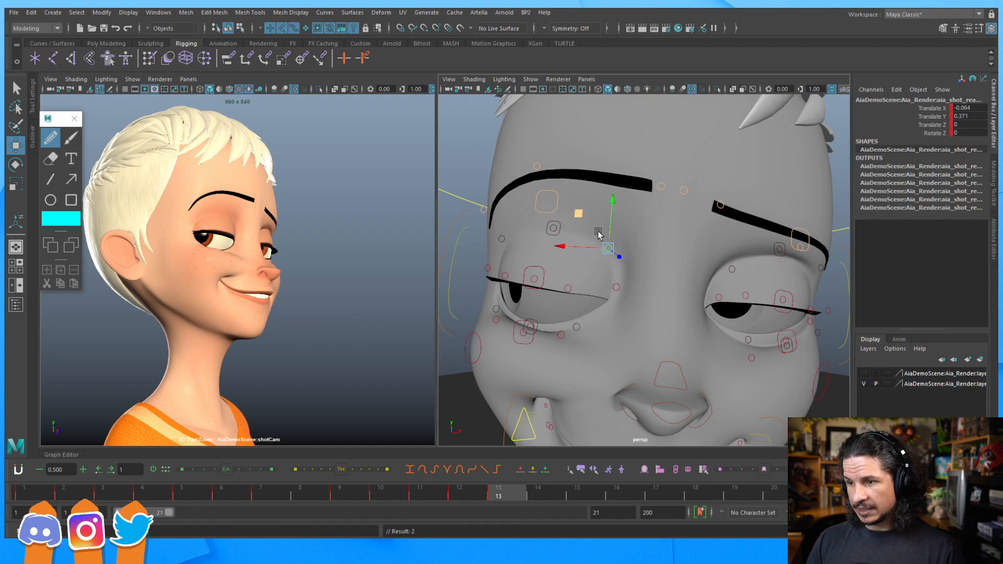
Step: Lower the right eye socket's outer control slightly and move its middle control under the brow to about Translate X 0.115
left_click(508, 207)
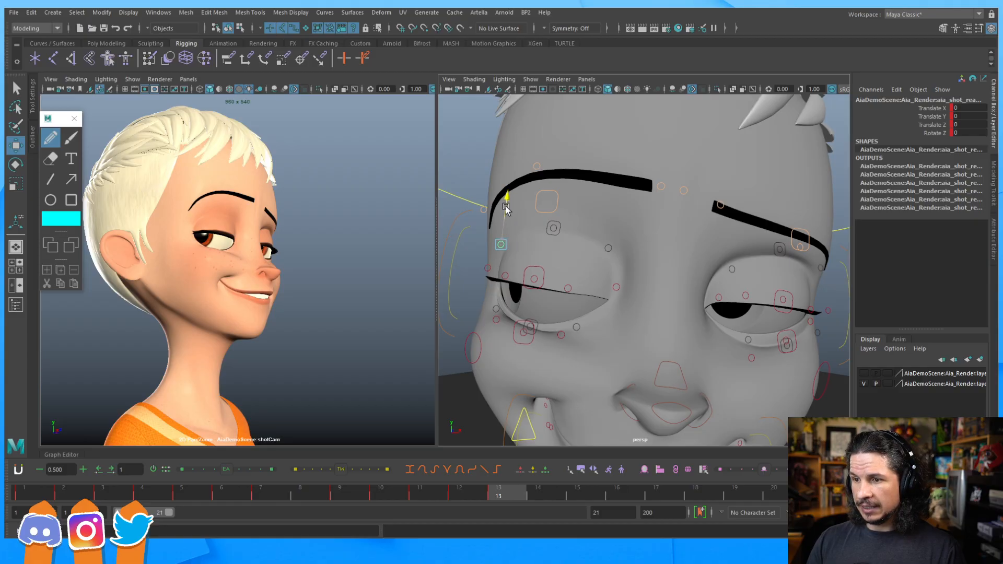
left_click_drag(642, 262, 643, 241, "alt")
left_click(586, 214)
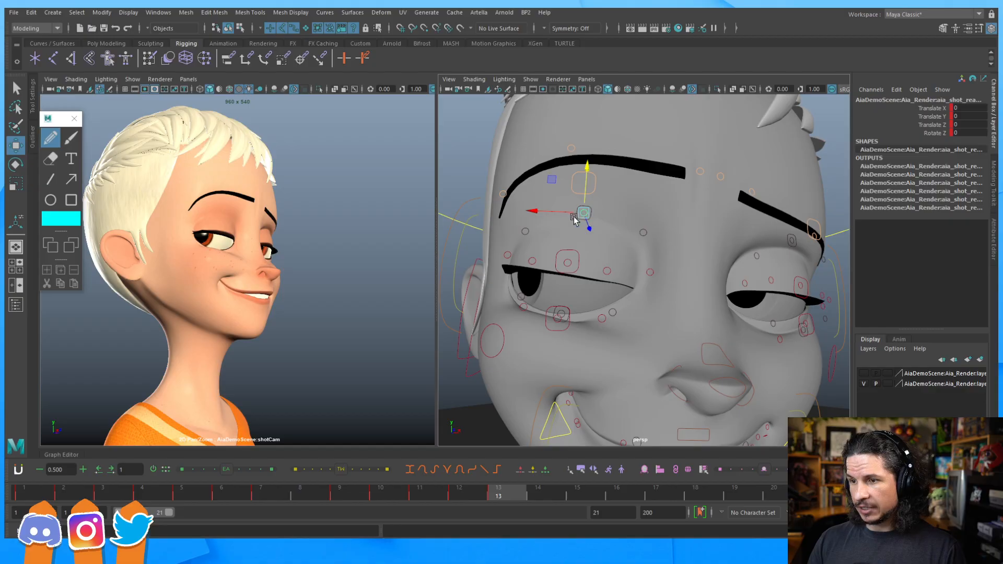
left_click_drag(549, 211, 582, 214)
mouse_move(629, 254)
left_mouse_down("alt")
mouse_move(647, 278)
mouse_move(622, 262)
left_mouse_up("alt")
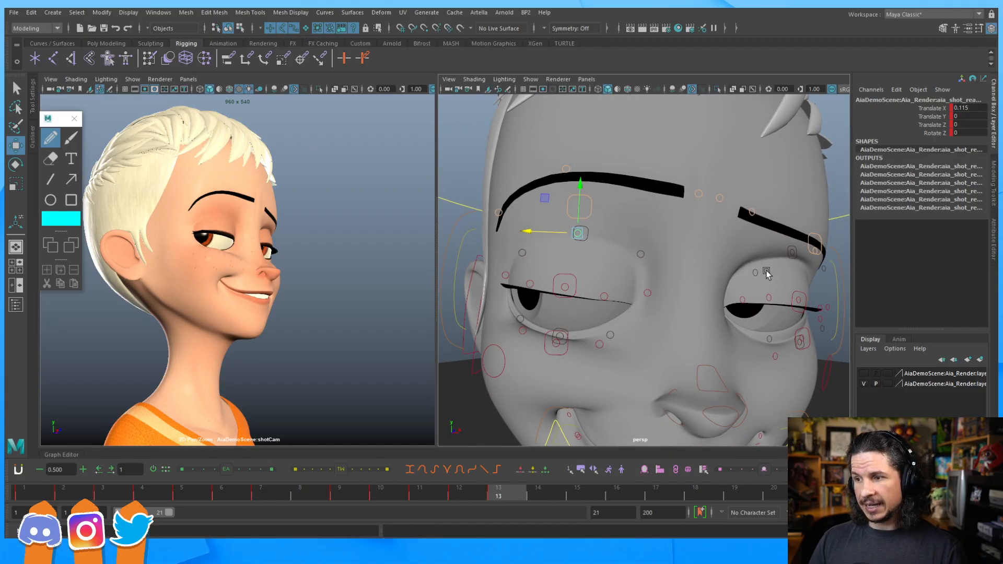
Step: Raise the inner socket control above the left eye to about Translate Y 0.379
left_click_drag(760, 272, 700, 253, "alt")
left_click(696, 243)
left_click_drag(695, 218, 695, 210)
key("ctrl+z")
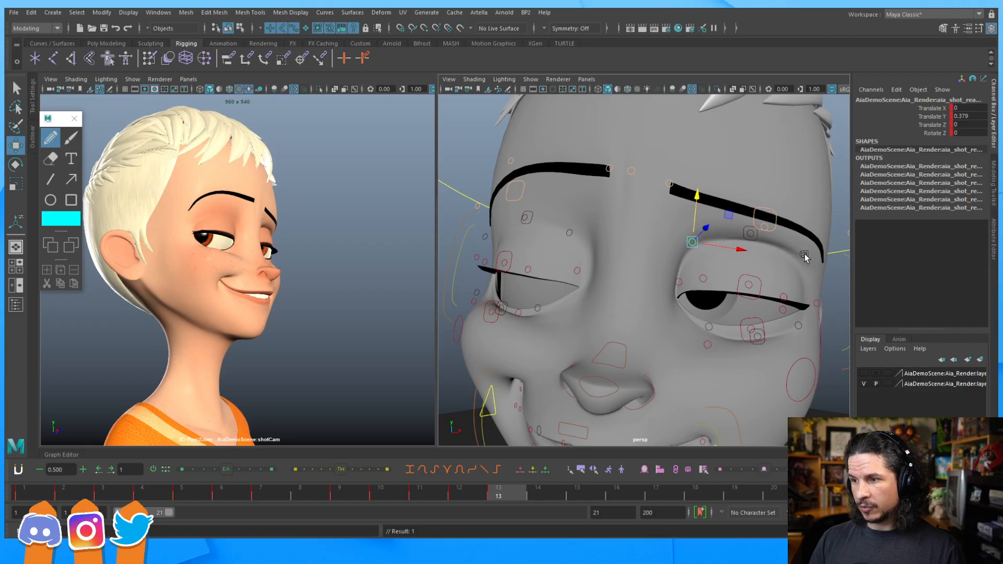
Step: Lower the left eye socket's outer control and move its middle control under the brow to about Translate Y -0.083
left_click(803, 219)
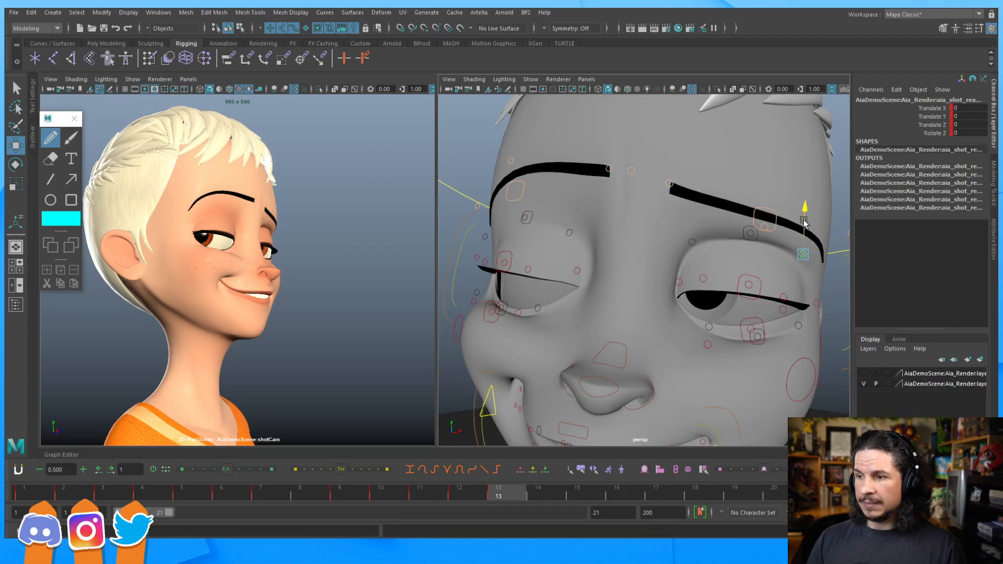
left_click_drag(803, 228, 763, 236)
left_click(753, 208)
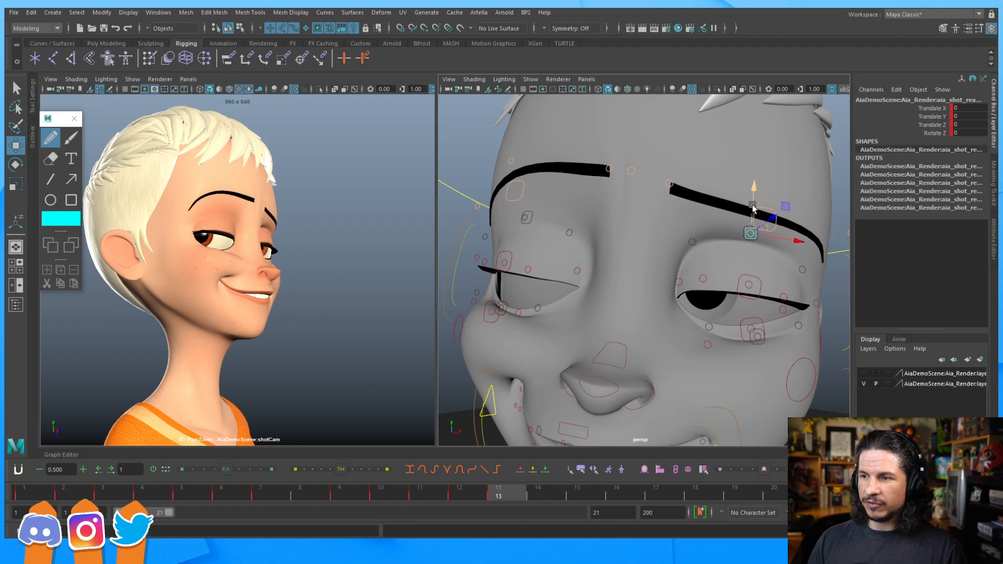
left_click_drag(753, 209, 754, 208)
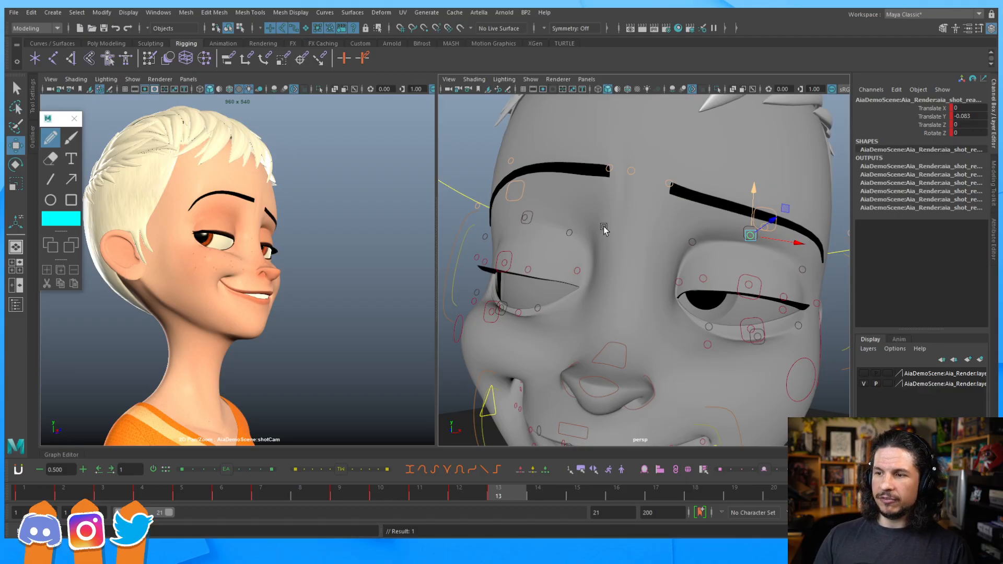
Step: Examine the whole face from several angles and compare the frame 13 pose with its neighbouring frame
scroll(599, 208, "down", 5)
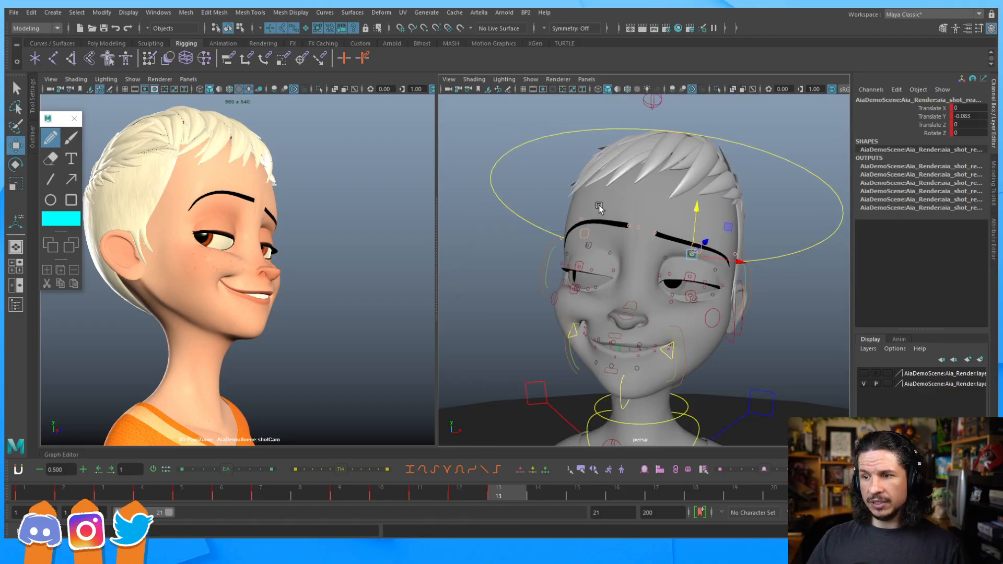
left_click_drag(618, 286, 527, 275, "alt")
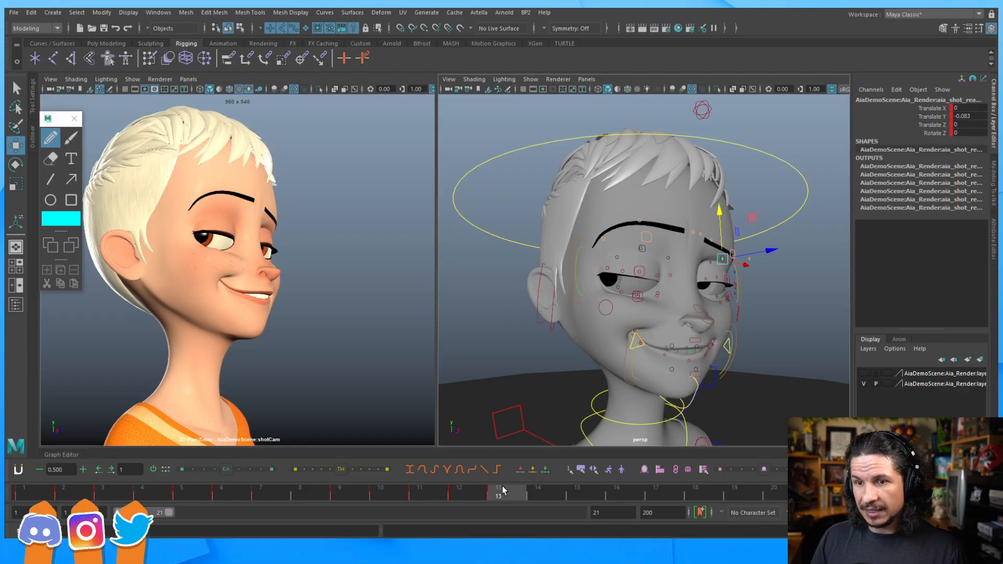
key("comma")
key("period")
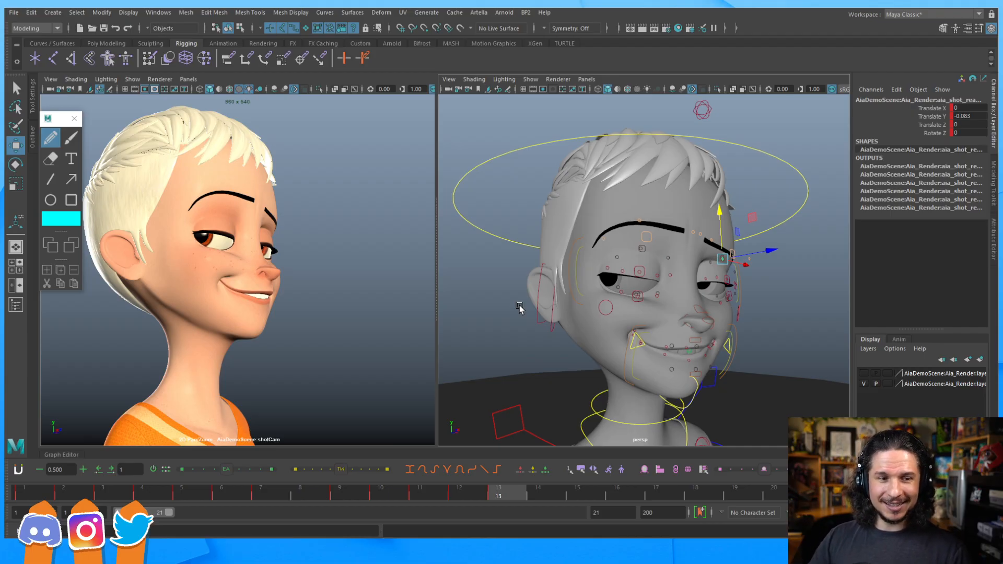
scroll(634, 277, "up", 4)
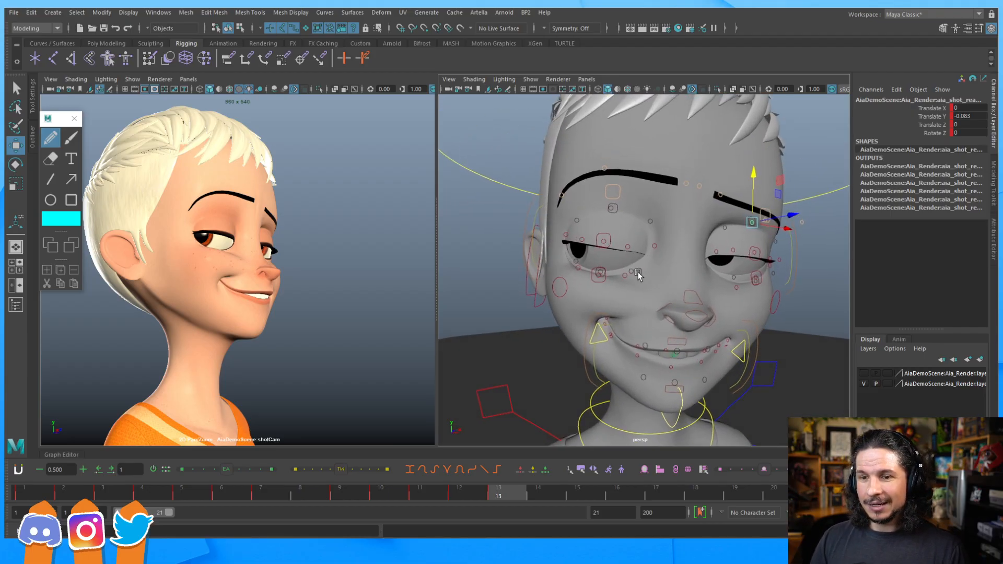
scroll(635, 269, "up", 2)
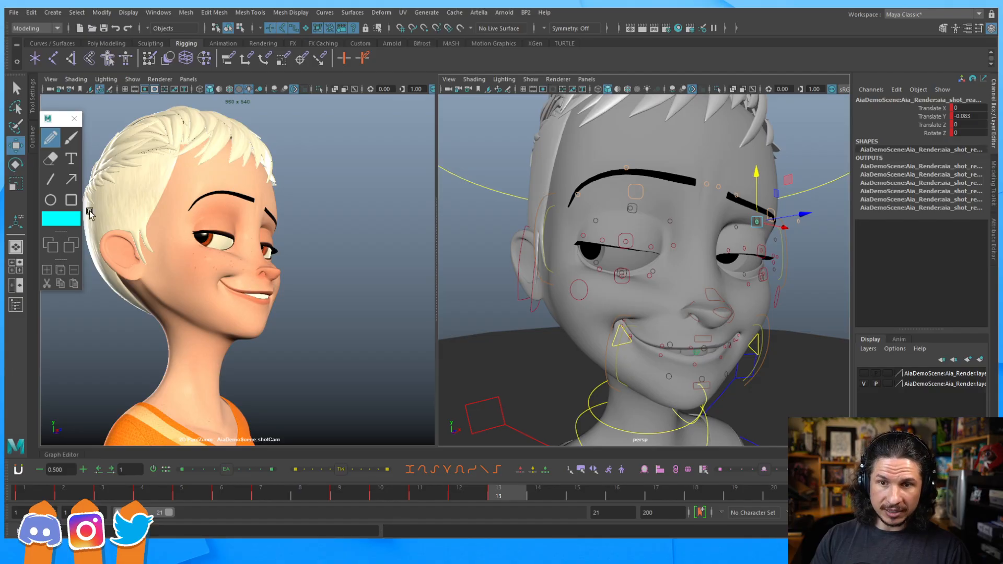
Step: Move the floating drawing toolbar off the character's hair and reframe the shot camera on the full head with 2D Pan/Zoom
left_click_drag(60, 119, 58, 86)
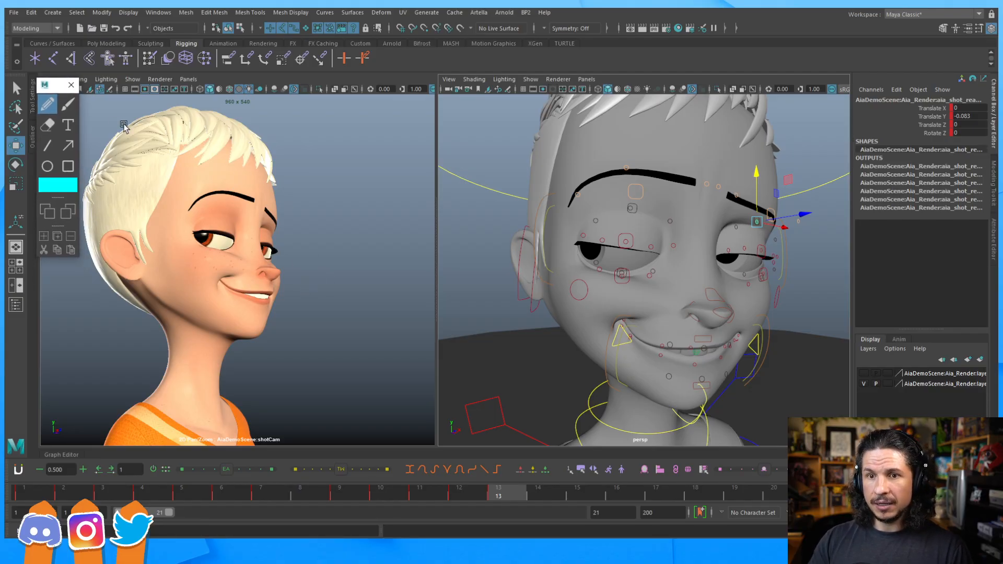
left_click_drag(47, 87, 39, 181)
left_click_drag(348, 254, 154, 219, "alt")
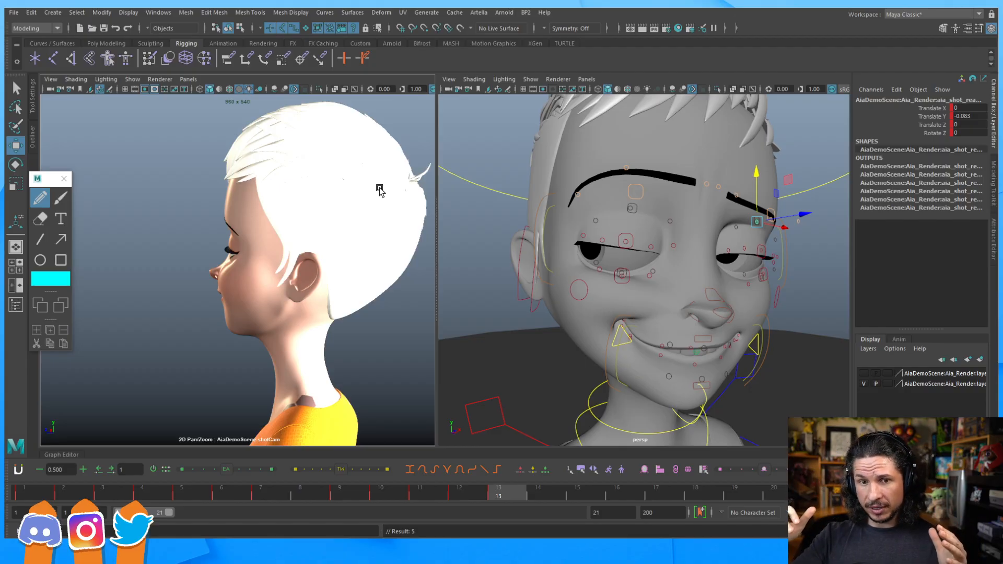
left_click(268, 355)
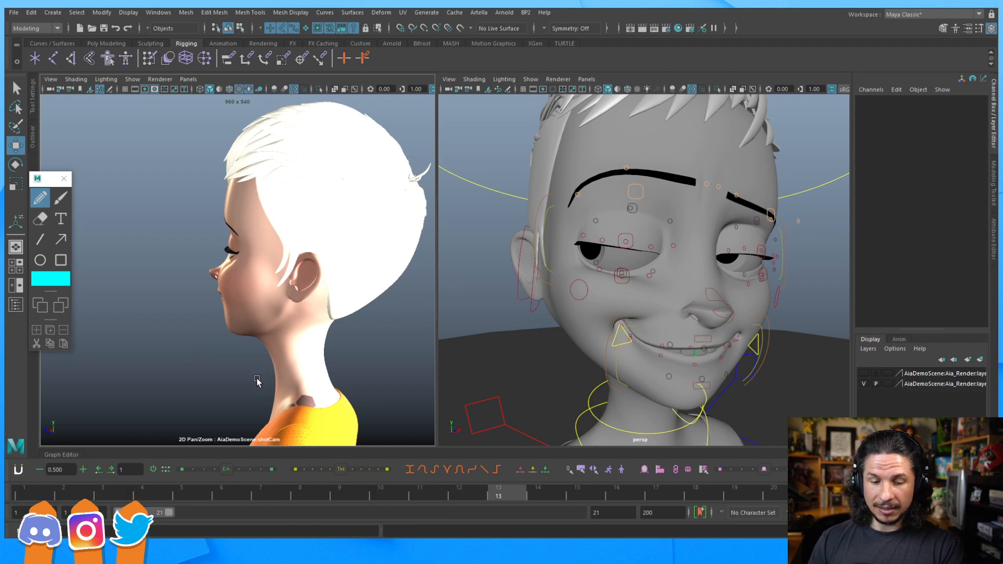
key("2")
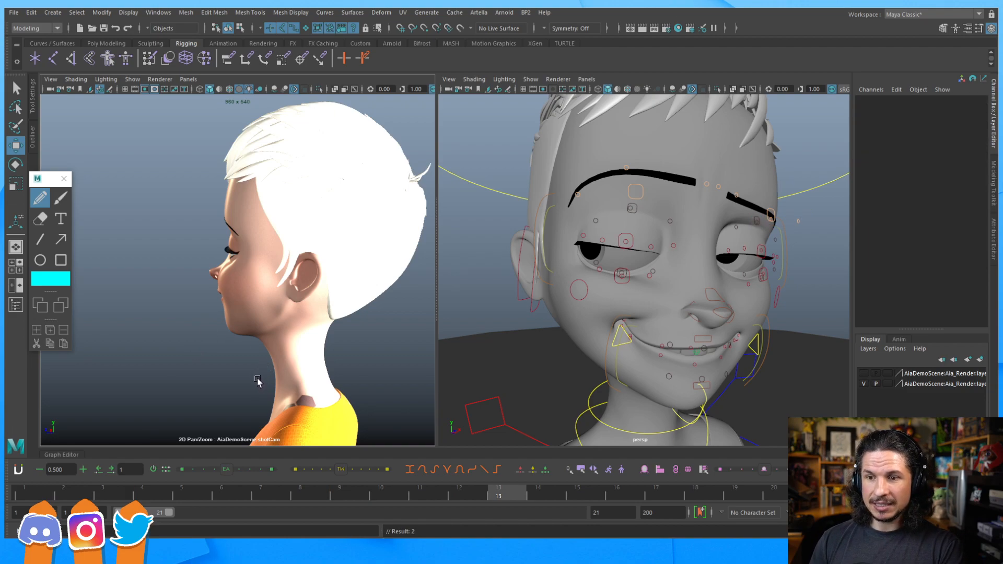
key("bracketleft")
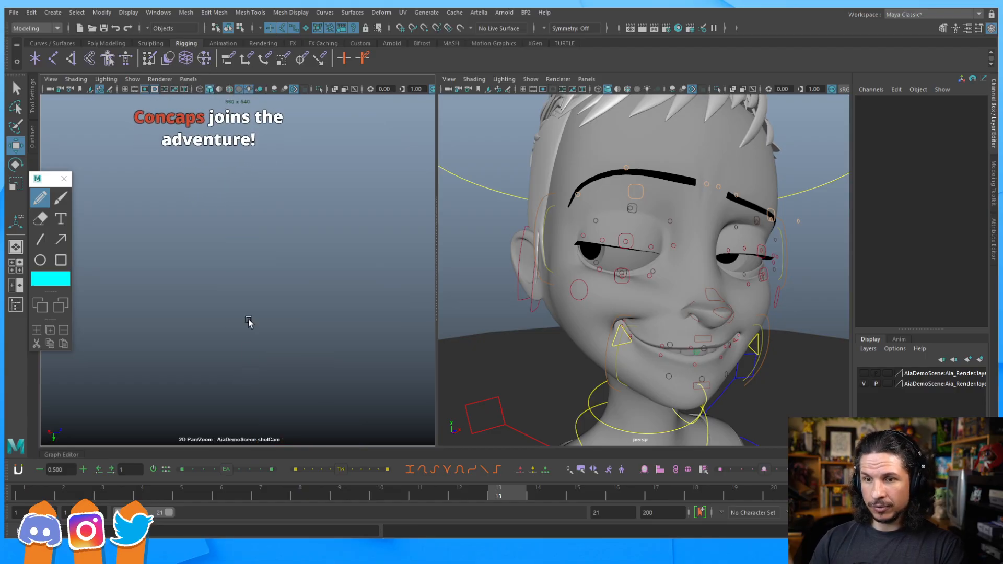
key("backslash")
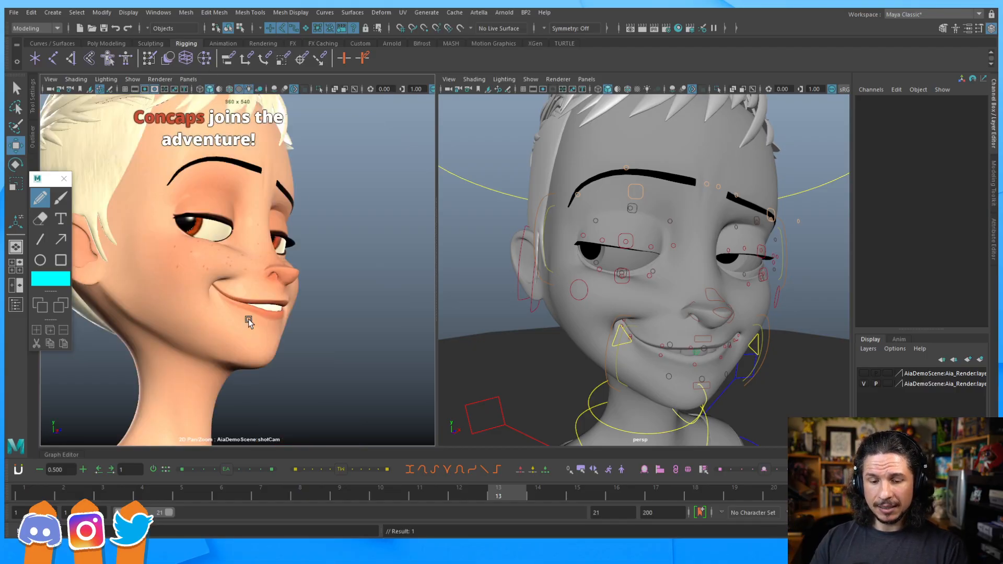
right_click_drag(249, 320, 303, 263)
middle_click_drag(304, 263, 318, 274)
right_click_drag(318, 274, 369, 302)
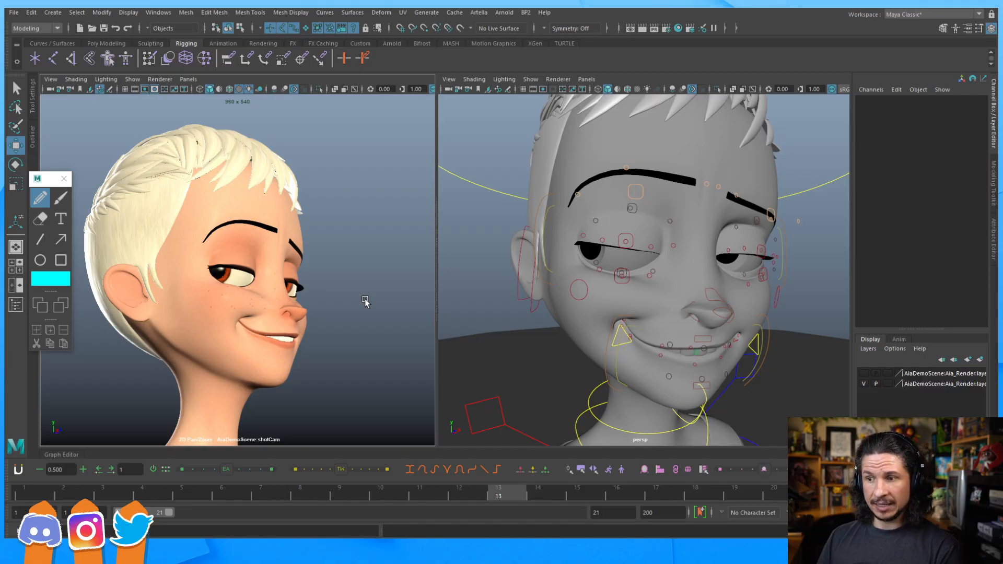
Step: Raise the lower lip's point control on the right side of the mouth to about Translate Y 0.321
left_click_drag(643, 342, 674, 337, "alt")
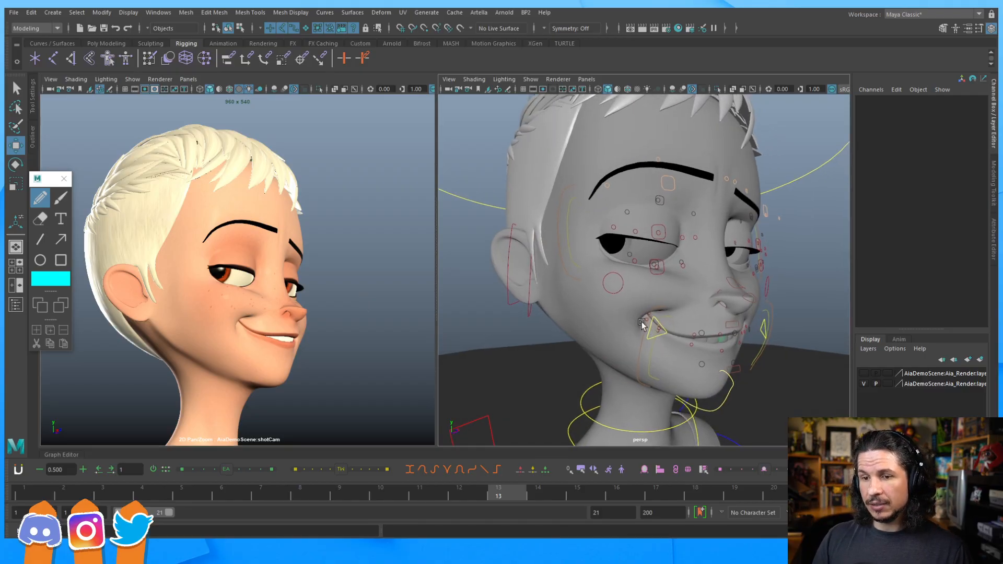
right_click_drag(674, 337, 766, 397, "alt")
middle_click_drag(765, 397, 601, 323, "alt")
left_click_drag(601, 323, 614, 325, "alt")
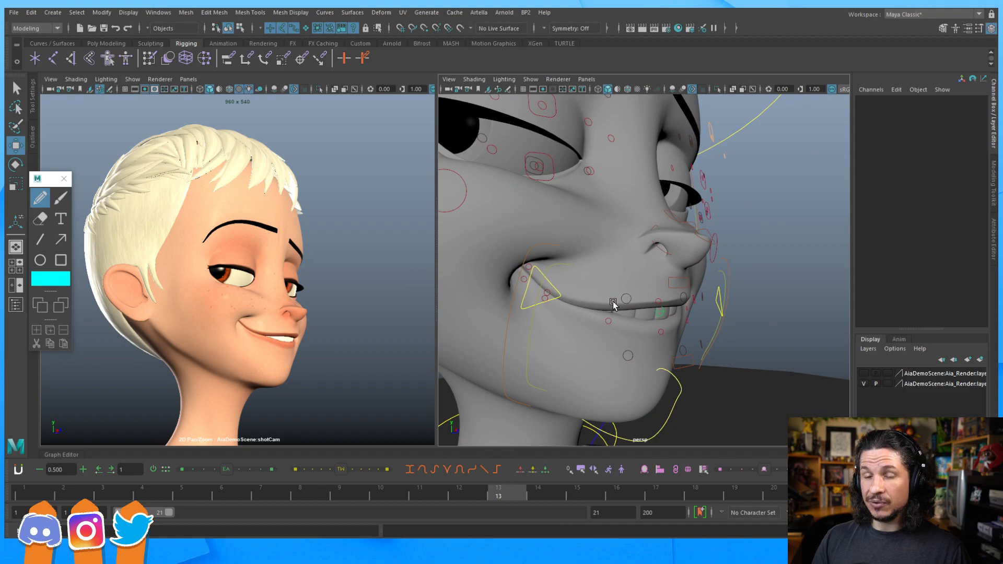
left_click(614, 304)
left_click(614, 325)
left_click_drag(626, 358, 661, 312, "alt")
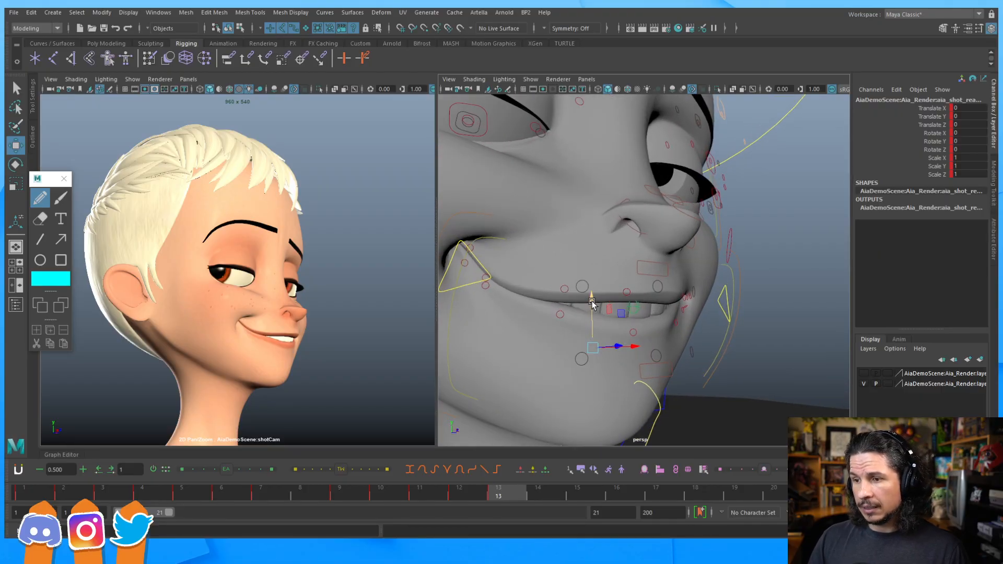
left_click(561, 313)
left_click_drag(564, 291, 563, 277)
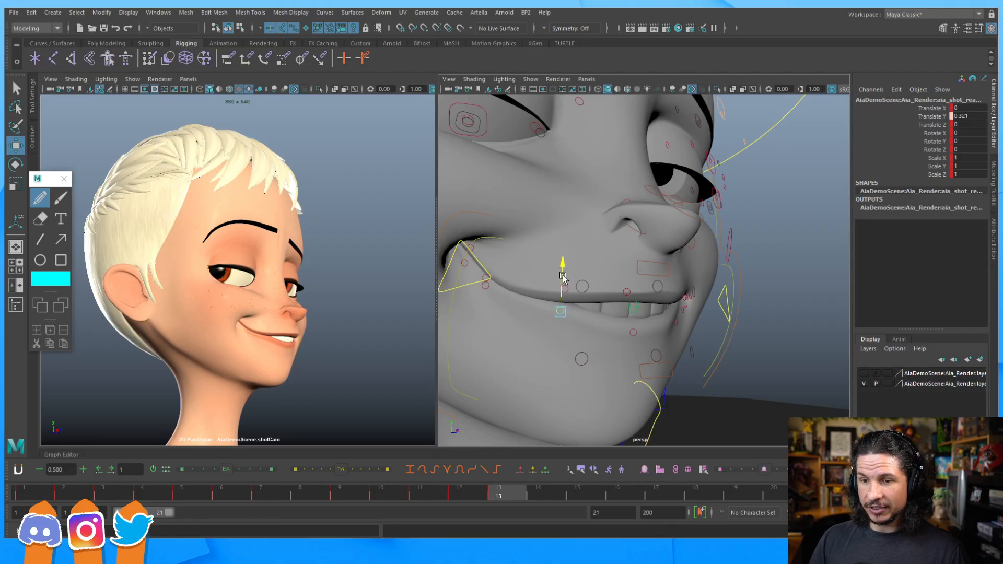
Step: Raise the lower lip control beside the right mouth corner to about Translate Y 0.454
left_click(486, 285)
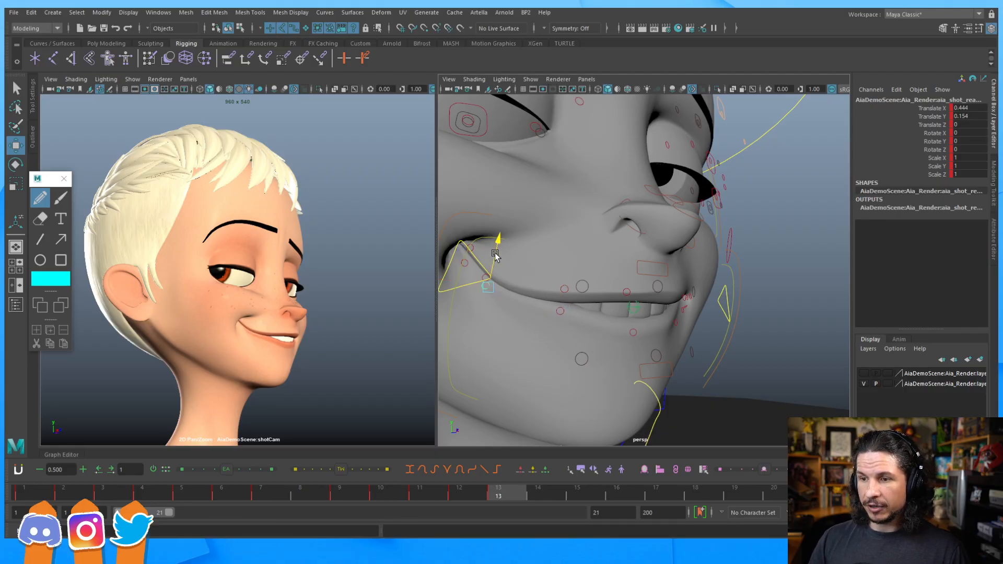
left_click_drag(495, 253, 498, 251)
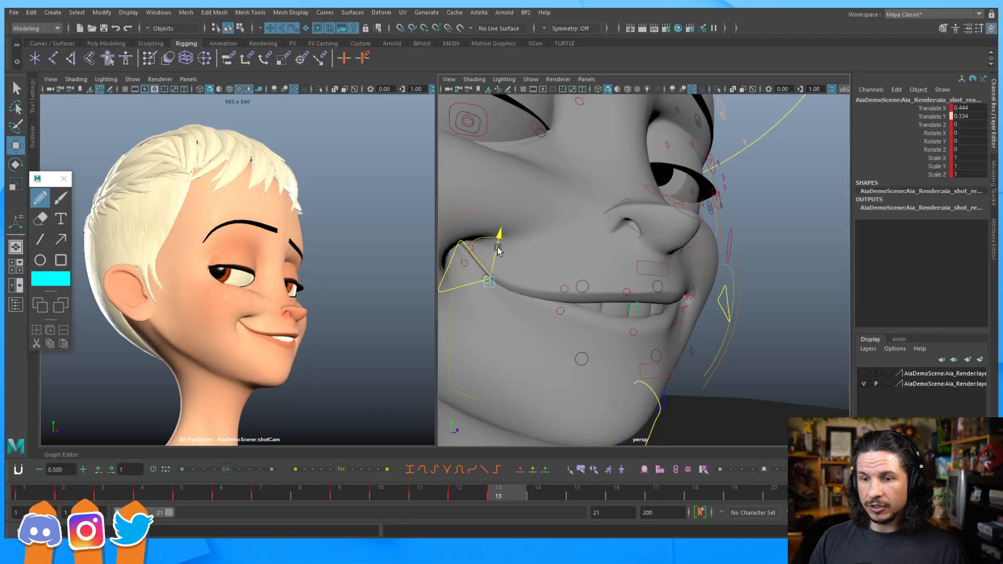
left_click_drag(497, 247, 498, 248)
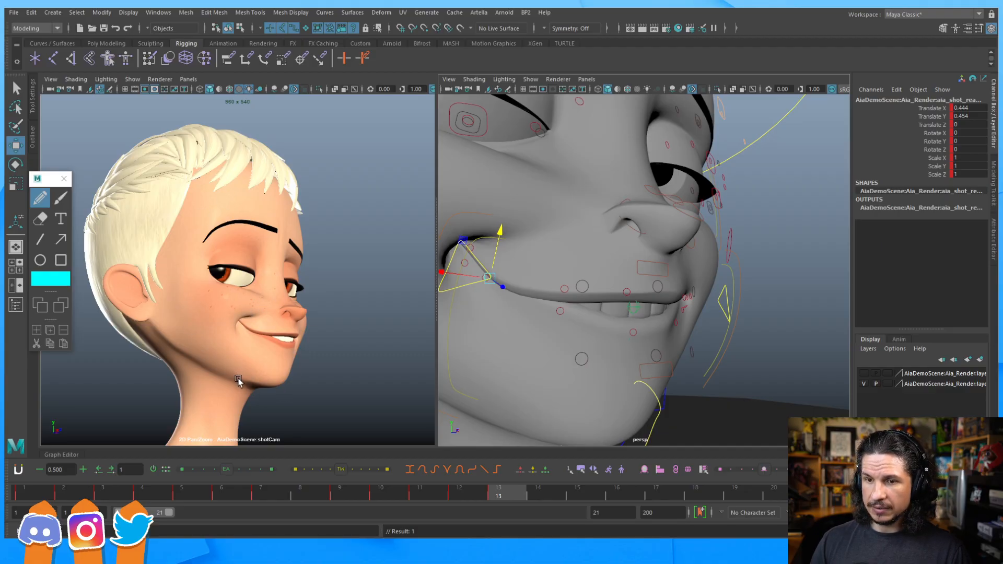
Step: Go back to frame 12 with the whole head in view to compare it with the frame 13 pose
left_click(799, 283)
left_click_drag(761, 253, 600, 267, "alt")
scroll(619, 249, "down", 5)
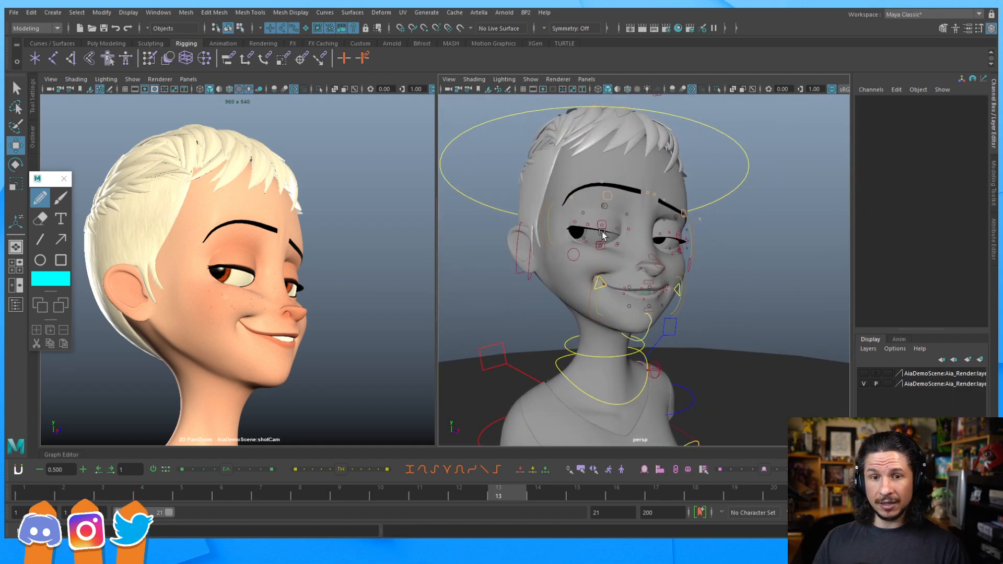
left_click(429, 492)
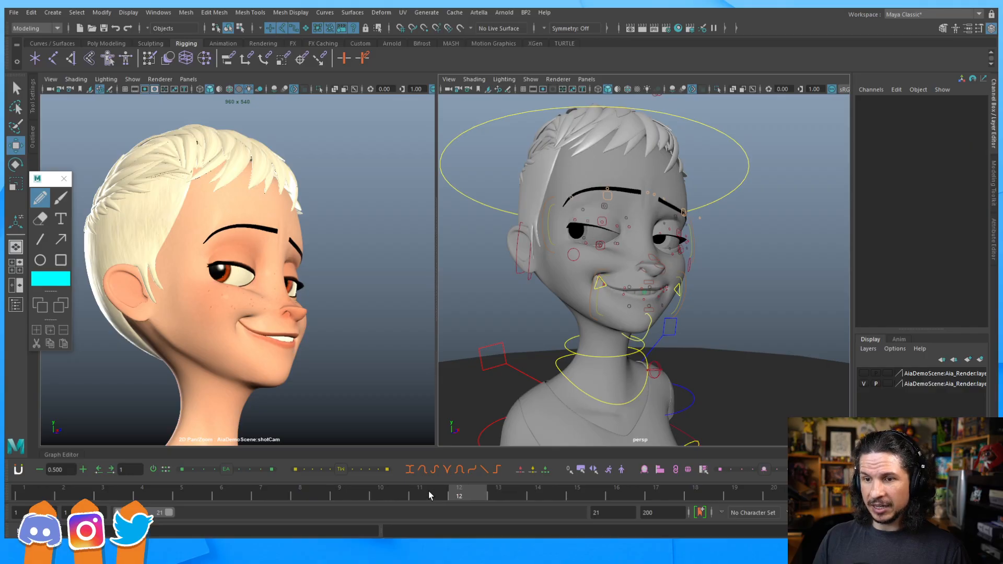
Step: Compare the character's facial poses at frames 10 and 9 with the head control selected, ending at frame 13
left_click(408, 496)
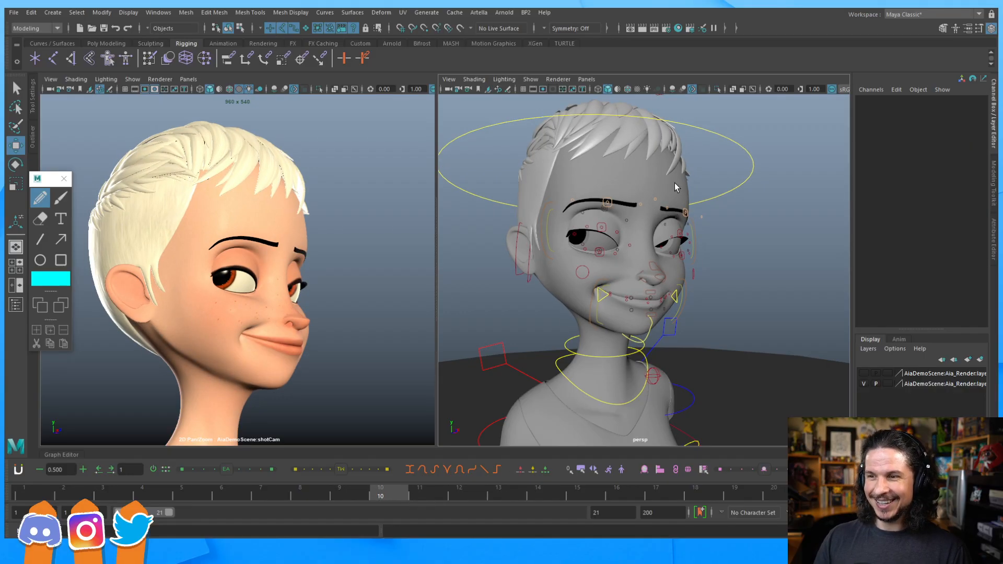
left_click(600, 306)
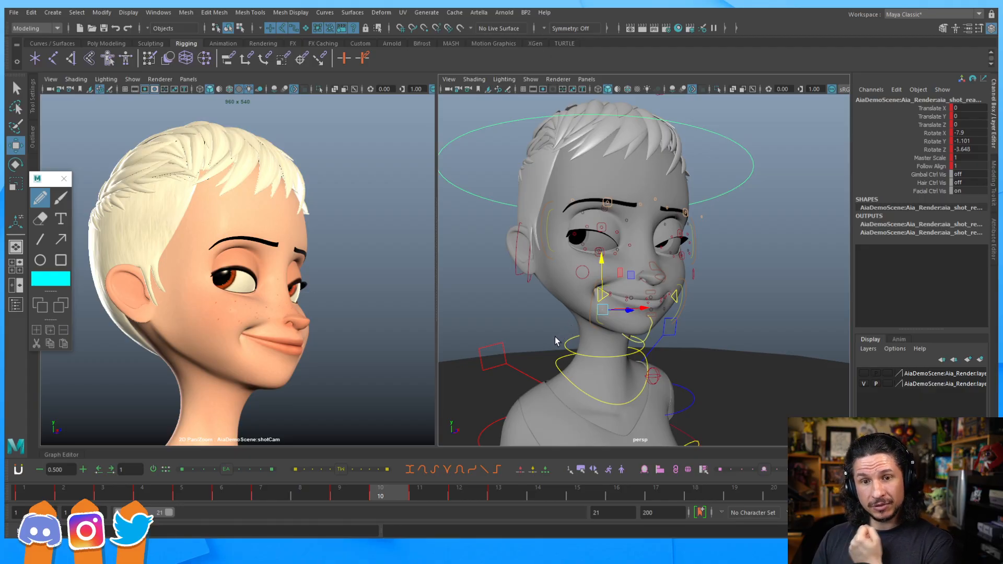
key("comma")
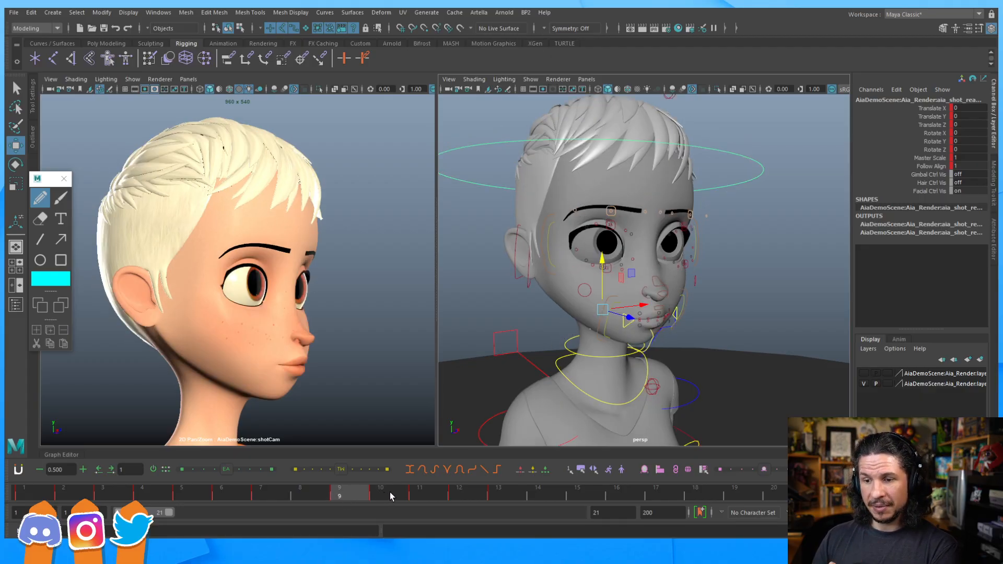
key("period")
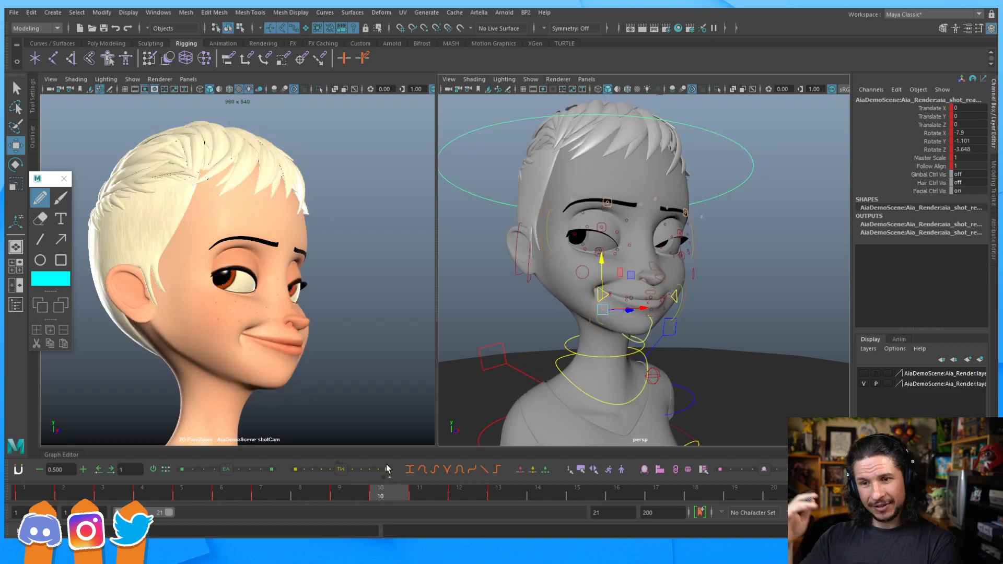
mouse_move(387, 464)
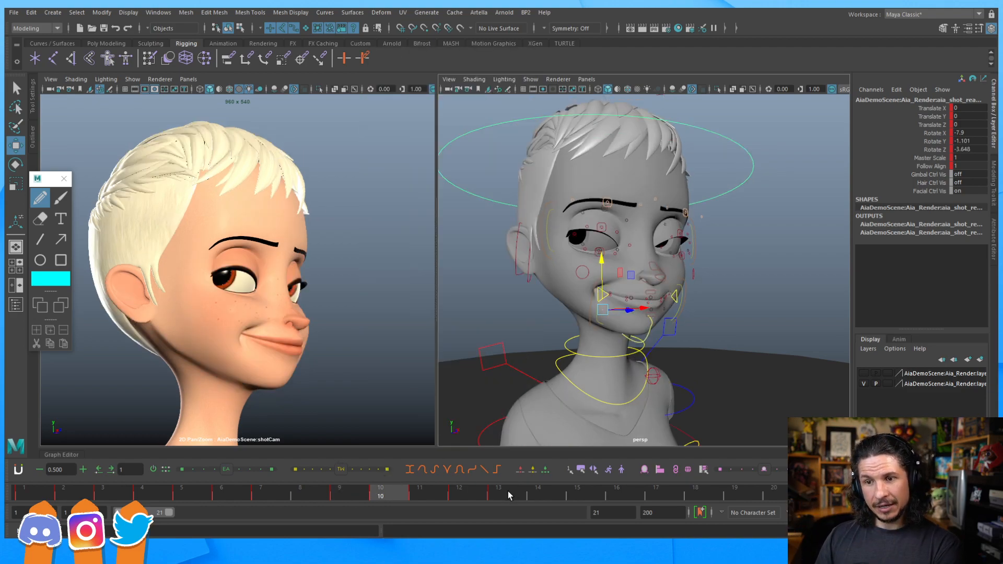
left_click(507, 491)
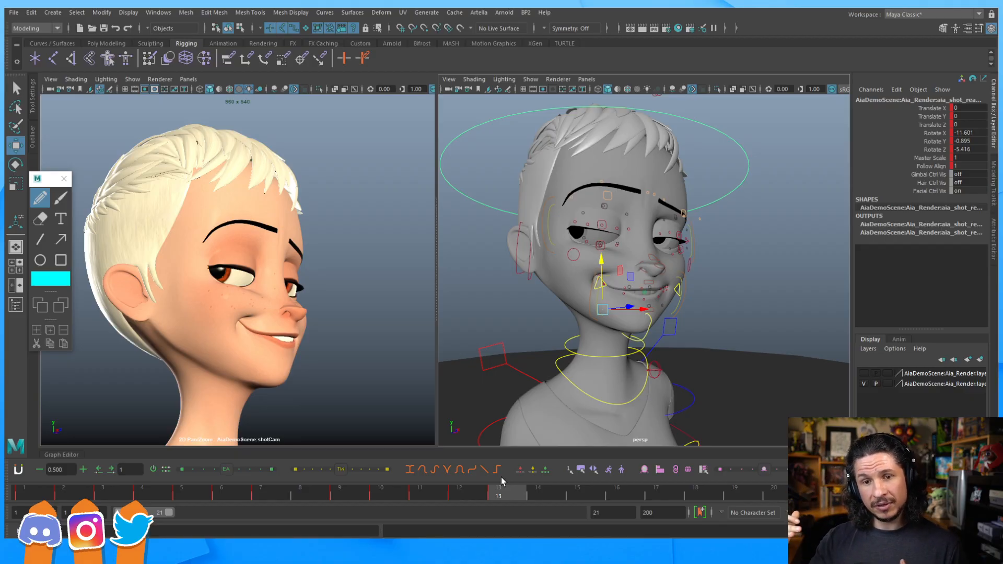
Step: Turn on Body Selectable for the character's main control around the feet
right_click_drag(617, 283, 702, 314, "alt")
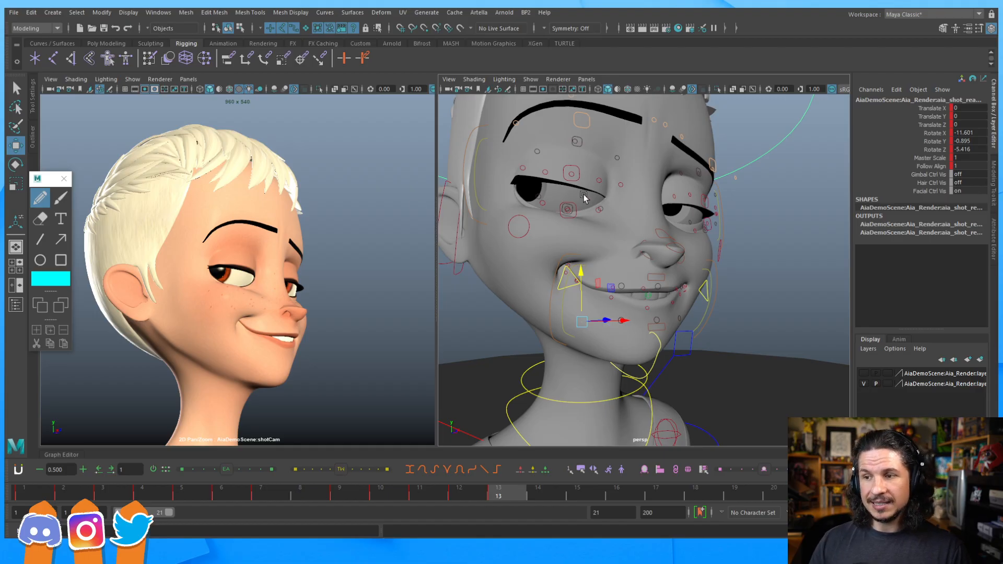
right_click_drag(721, 235, 563, 275, "alt")
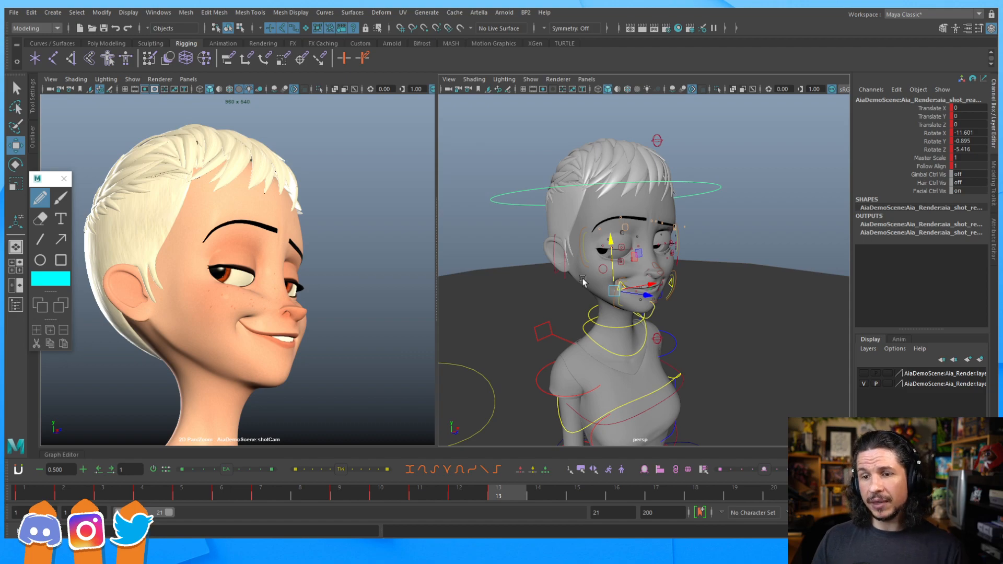
right_click_drag(664, 288, 601, 295, "alt")
left_click_drag(601, 295, 696, 363, "alt")
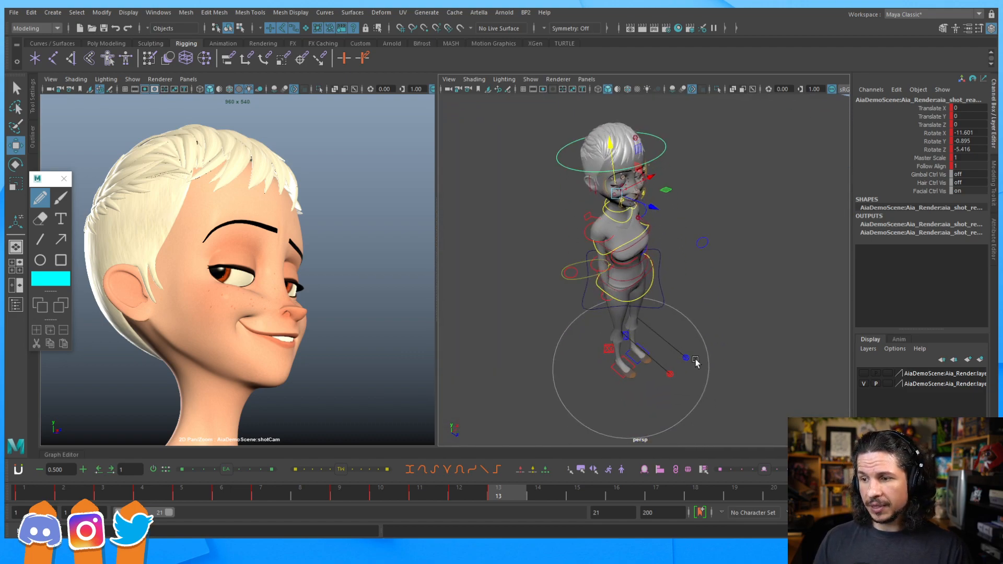
left_click(706, 349)
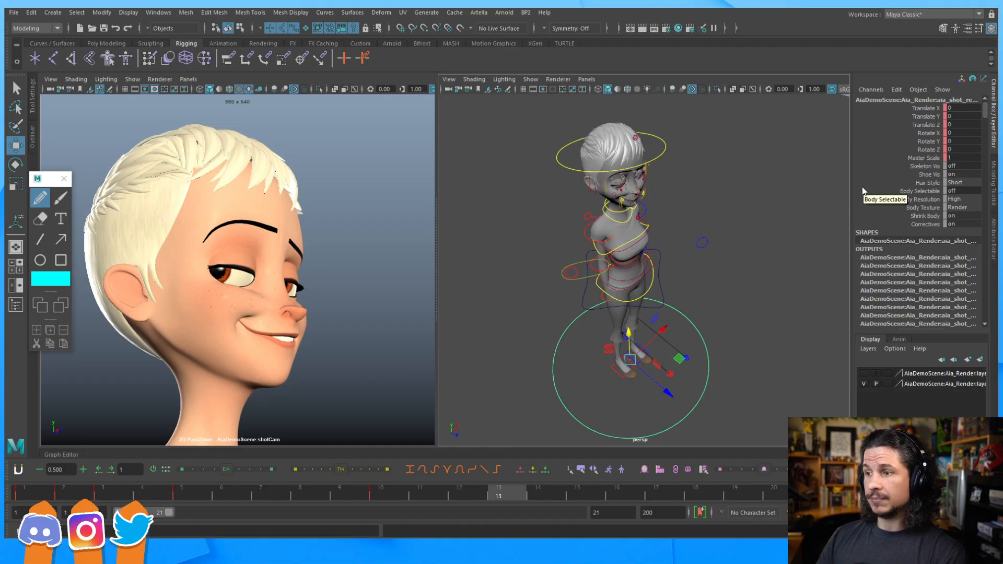
left_click(965, 190)
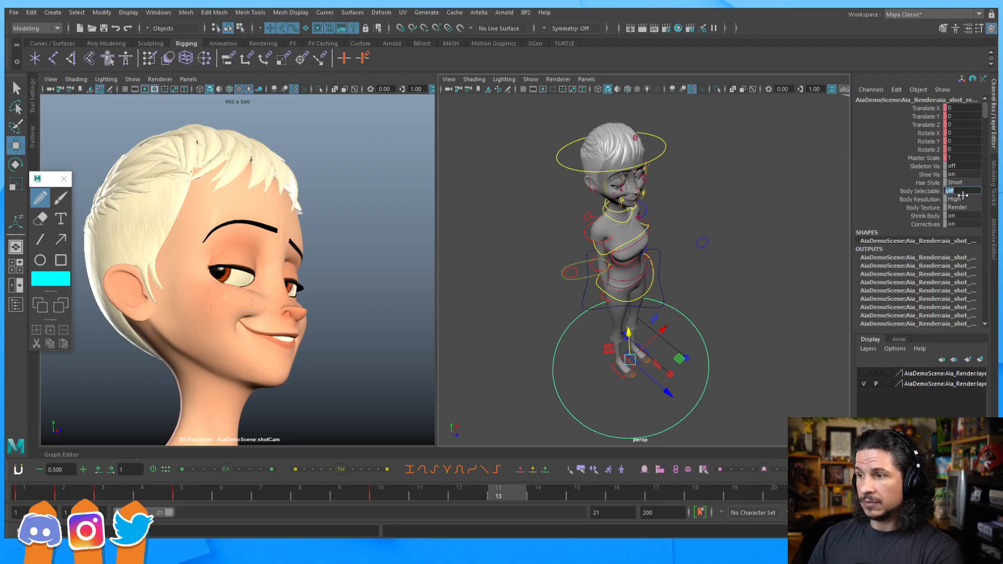
Step: Select the character's body mesh on the face in the perspective view
left_click_drag(630, 260, 698, 187, "alt")
right_click_drag(698, 187, 854, 242, "alt")
middle_click_drag(689, 246, 690, 299, "alt")
scroll(674, 277, "up", 3)
left_click(655, 221)
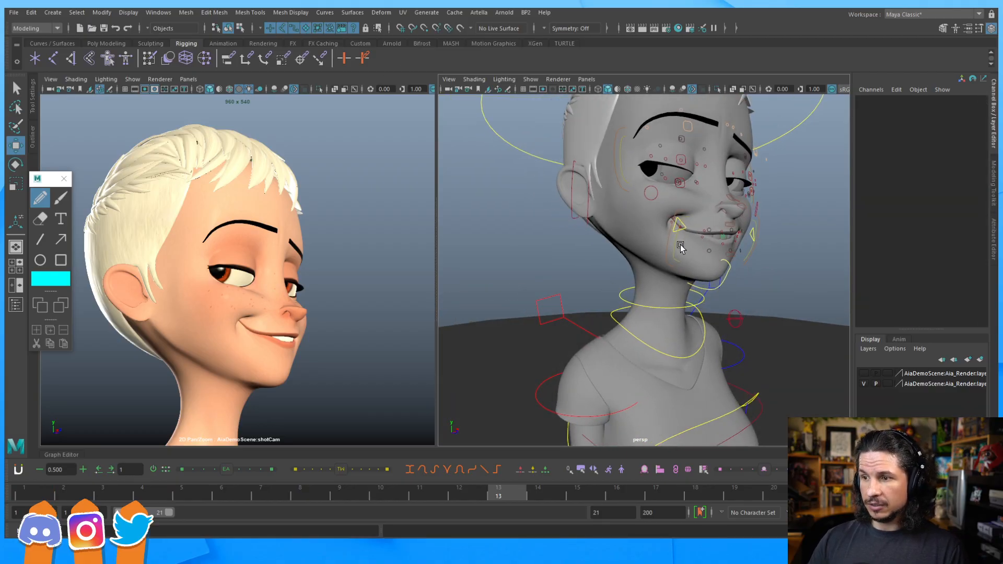
left_click(604, 244)
left_click(627, 230)
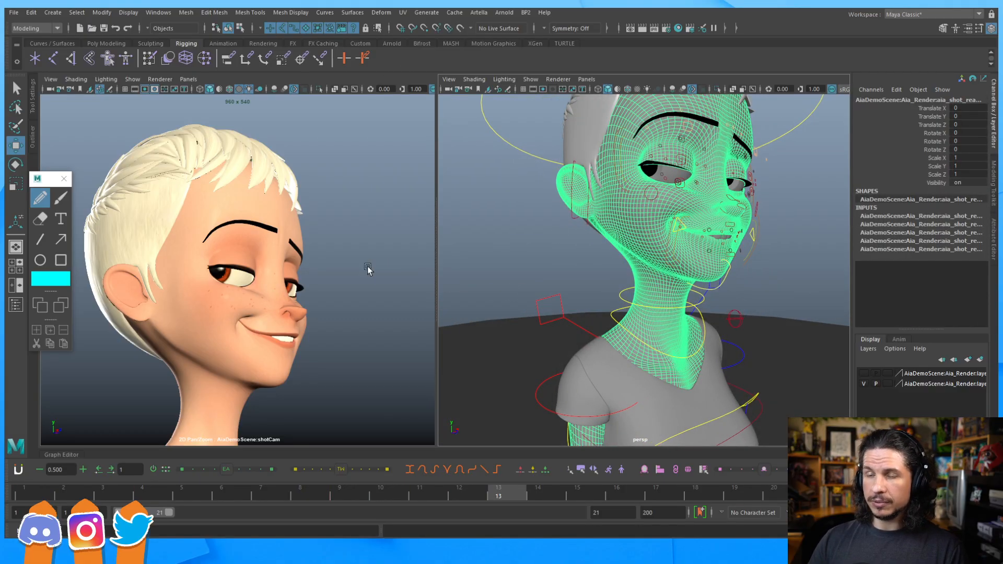
Step: Open the Shape Editor, collapse the rig's existing blend shape group, and shrink the editor clear of the face
left_click(159, 12)
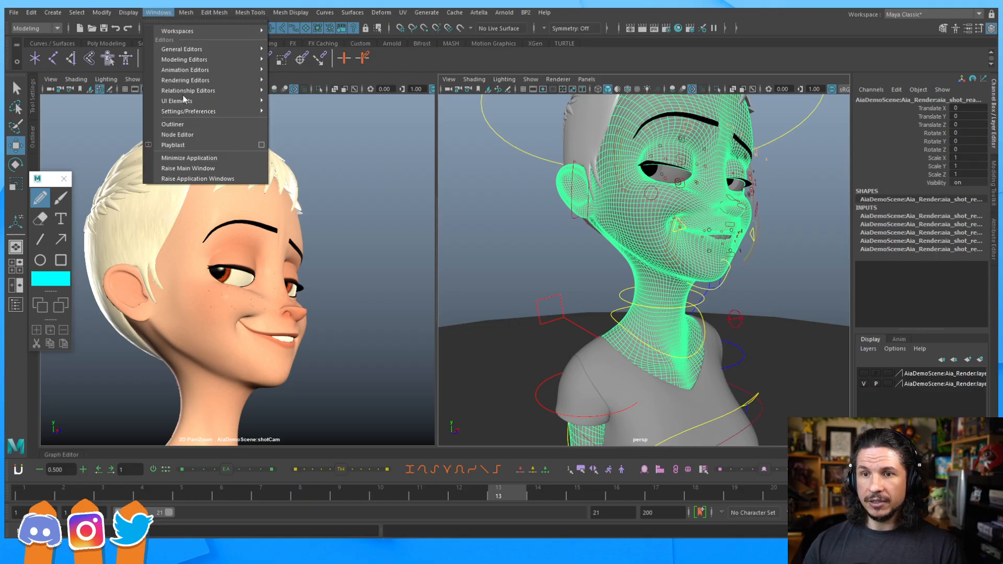
mouse_move(191, 70)
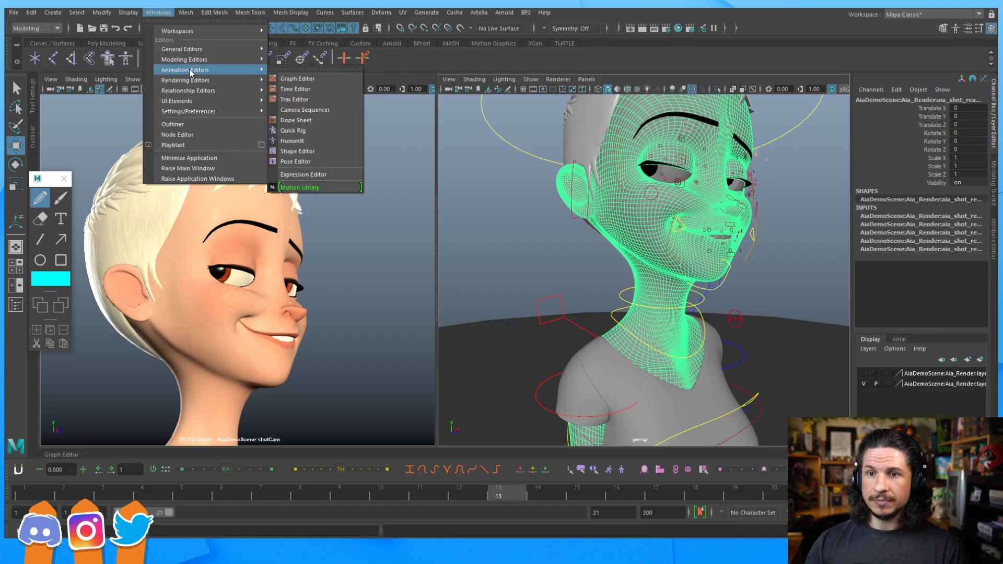
left_click(314, 152)
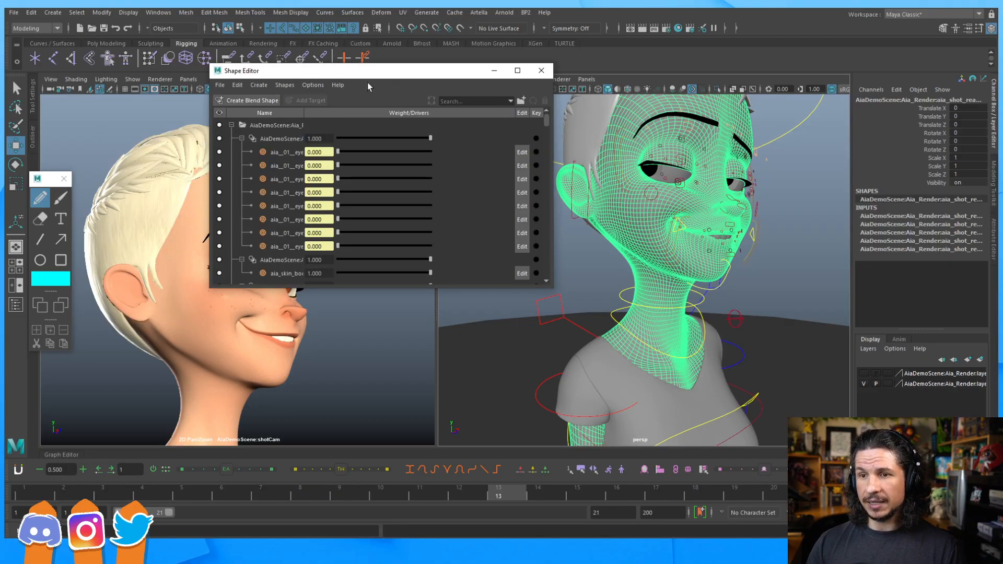
left_click(231, 125)
left_click_drag(395, 79, 431, 44)
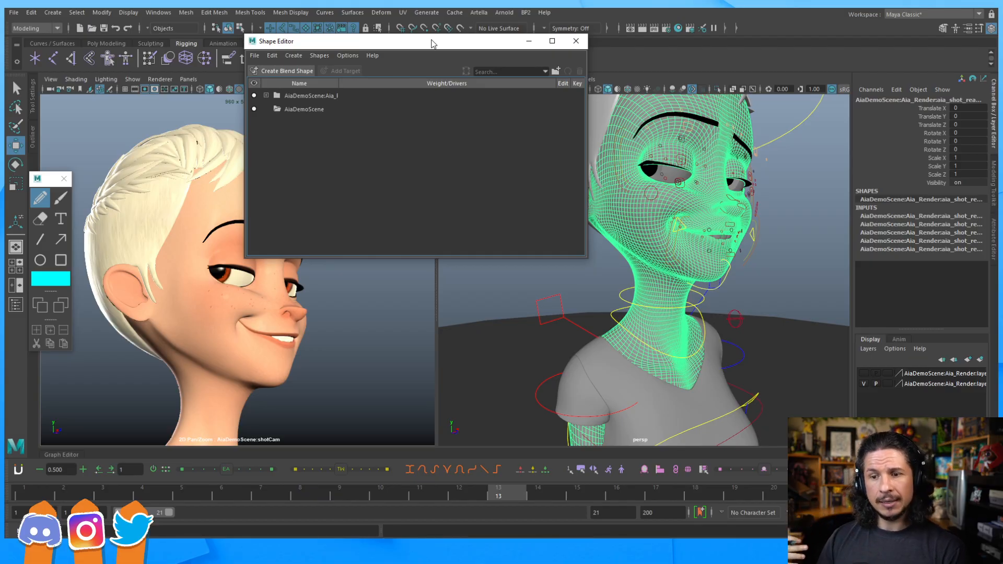
left_click_drag(441, 46, 426, 11)
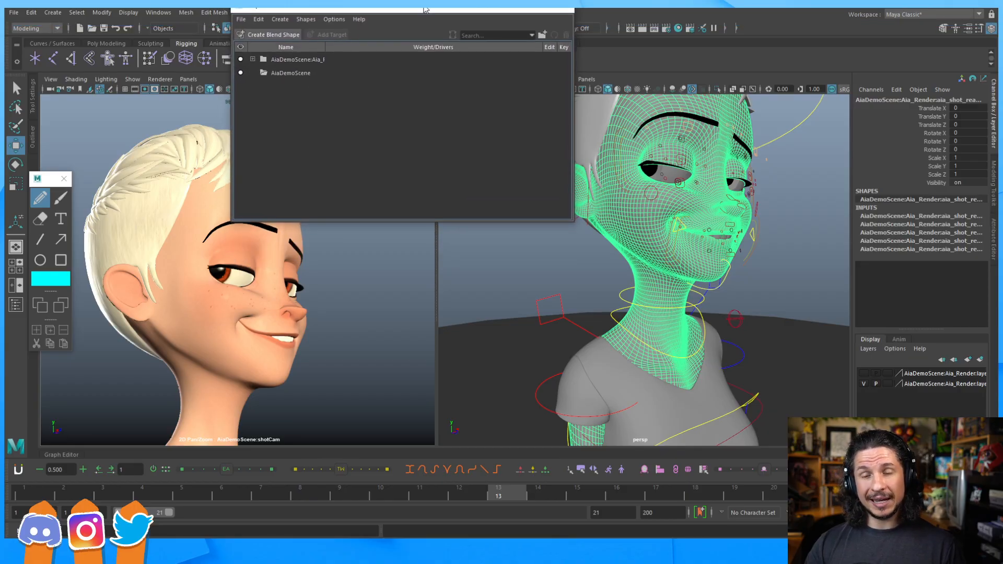
left_click_drag(411, 222, 412, 179)
Step: Create a blend shape on the selected body mesh and name it Dimple
left_click(280, 35)
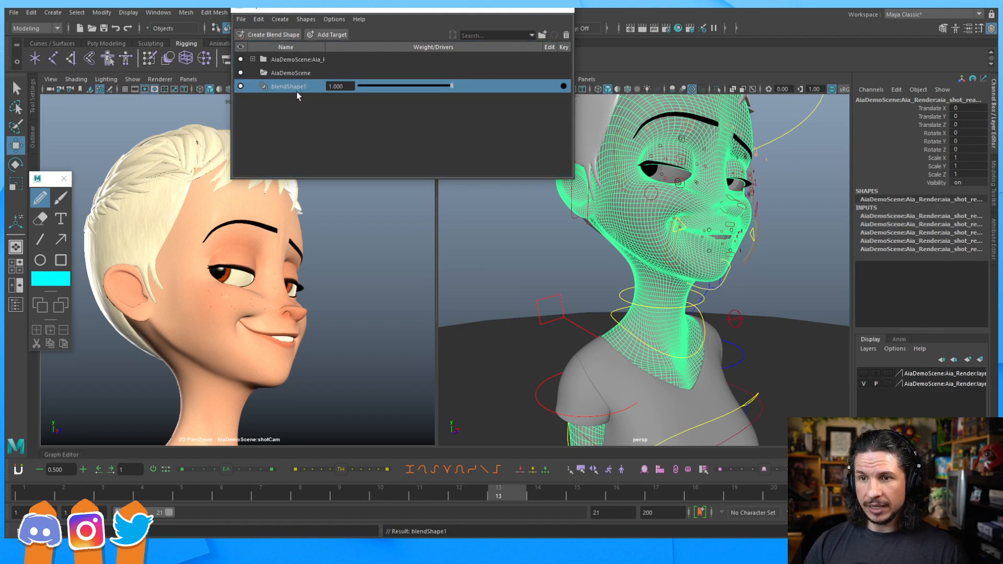
double_click(298, 88)
type("Di")
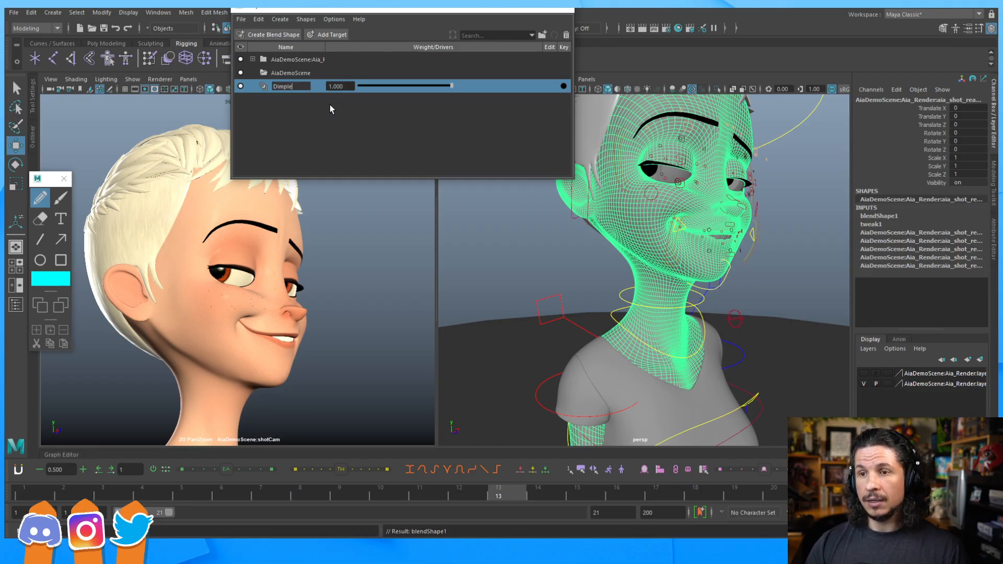
type("mple")
key("Return")
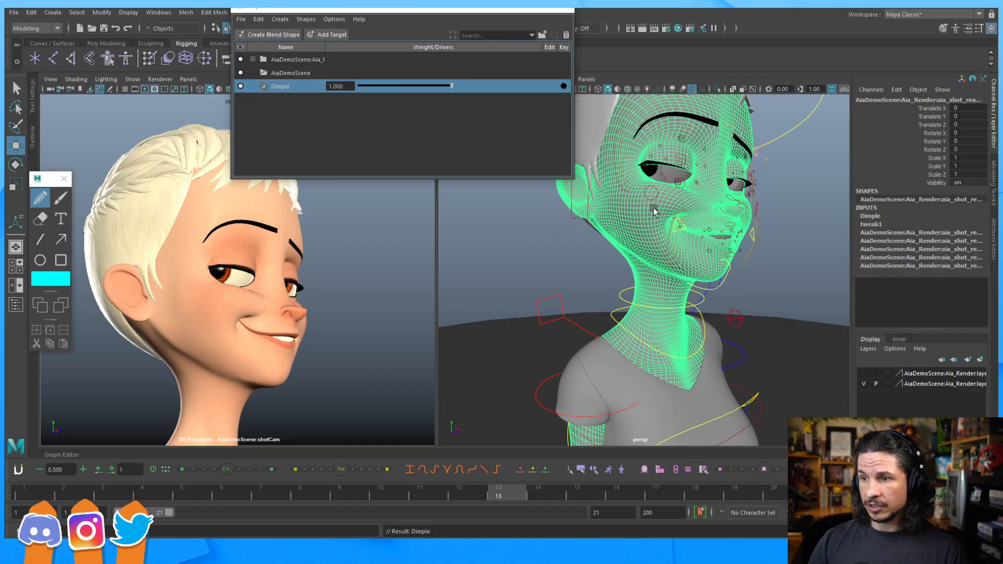
Step: Add a target to the Dimple blend shape and frame the character's cheek closely for editing
left_click(327, 35)
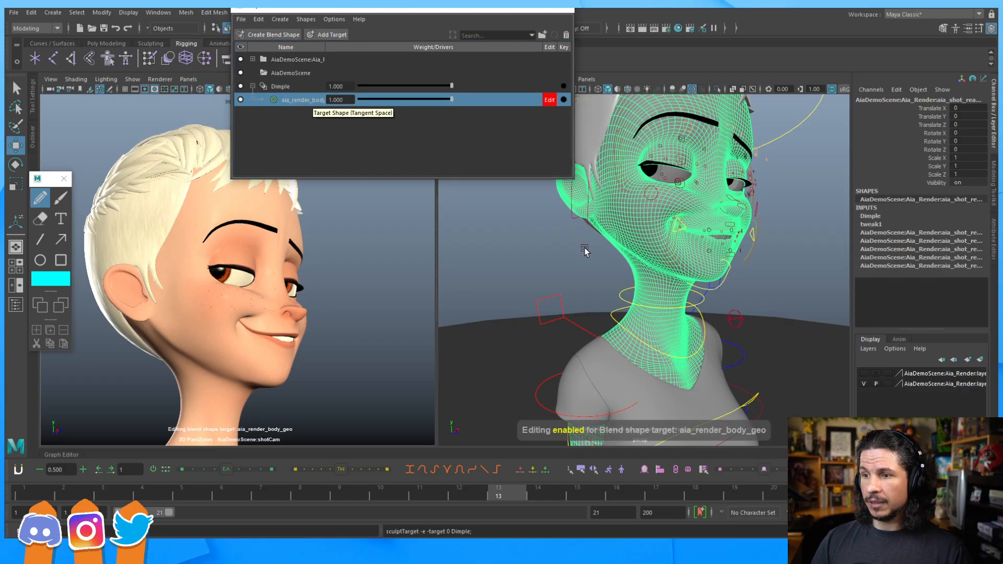
right_click_drag(582, 250, 680, 246, "alt")
middle_click_drag(681, 245, 689, 310, "alt")
right_click_drag(601, 300, 758, 265, "alt")
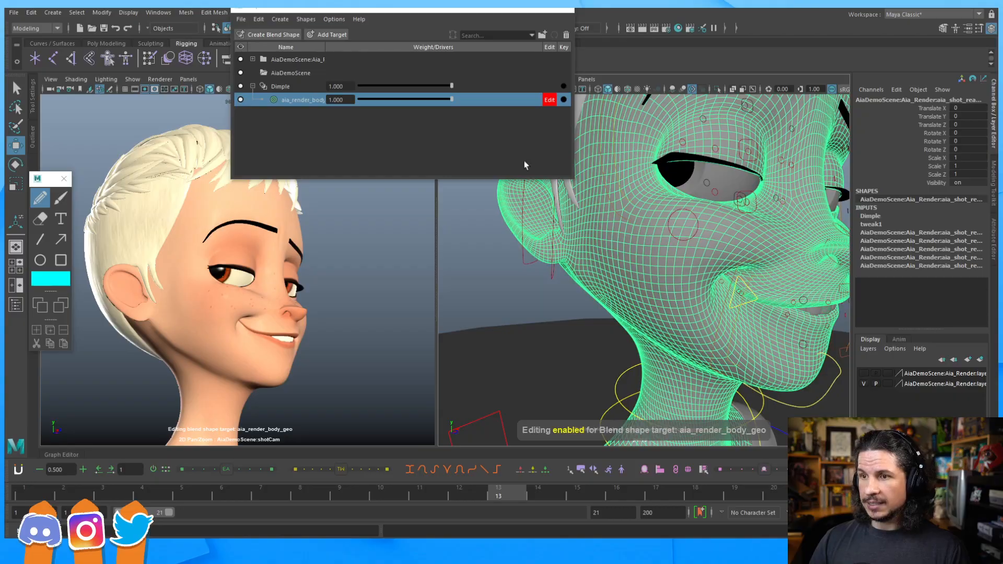
left_click_drag(474, 7, 481, 60)
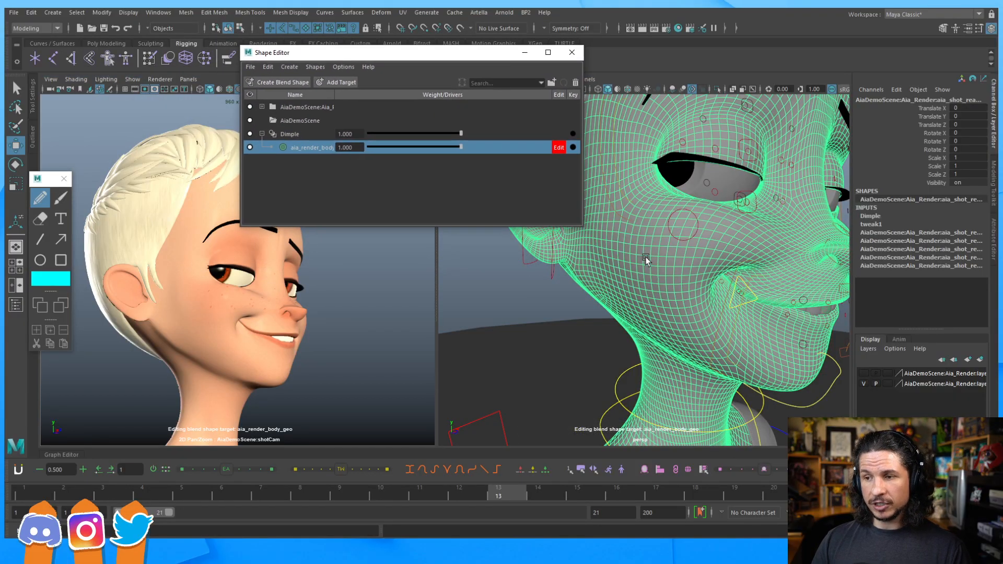
Step: Save the scene to the Desktop as a Maya ASCII file named Aia Facial Poses
left_click(9, 13)
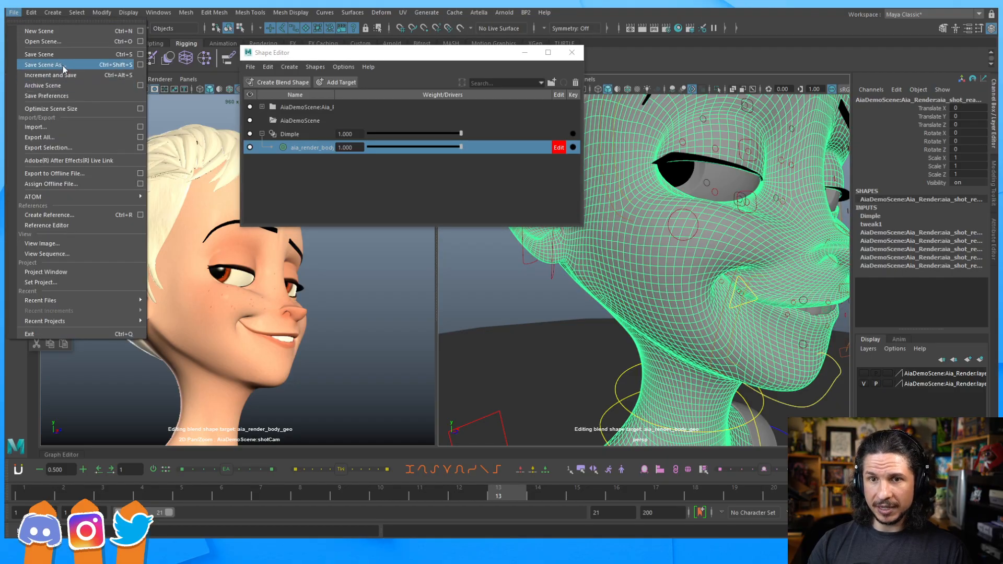
left_click(63, 65)
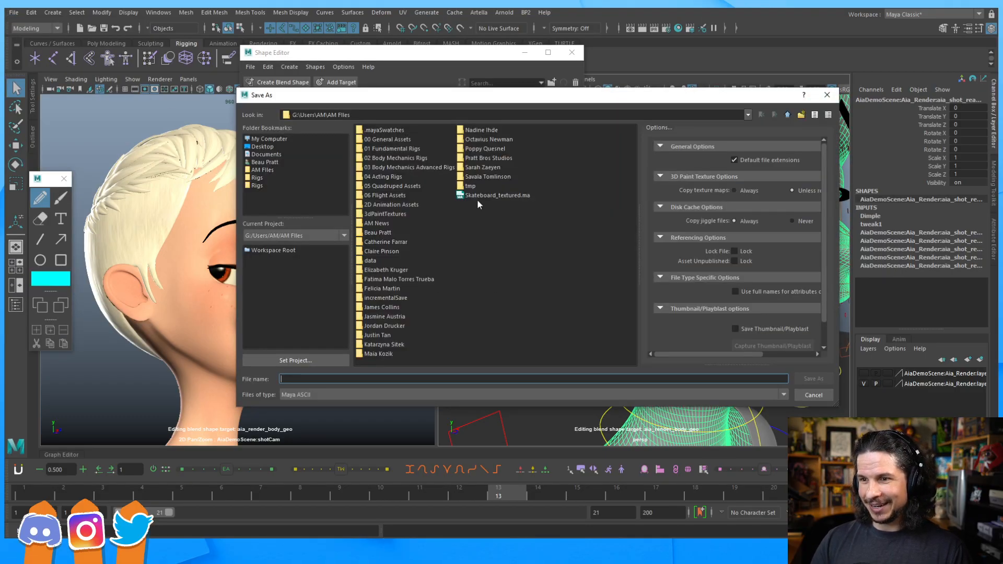
left_click(262, 146)
left_click(351, 377)
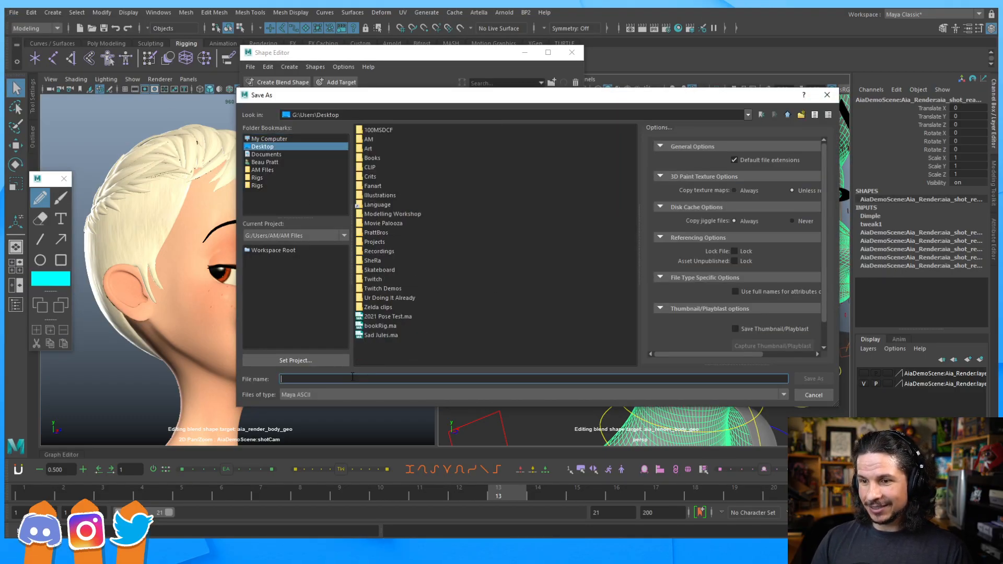
type("Aia")
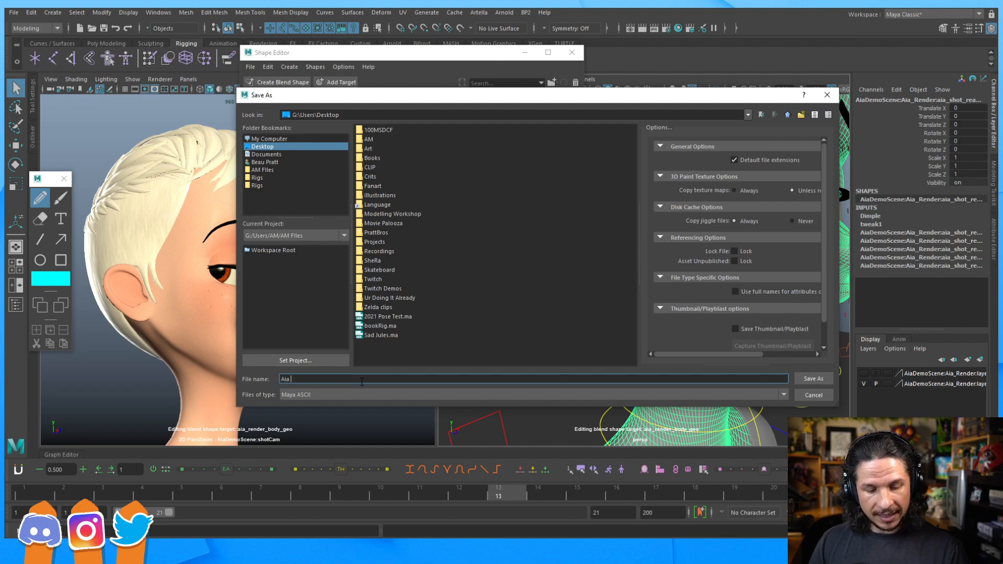
type(" Faci")
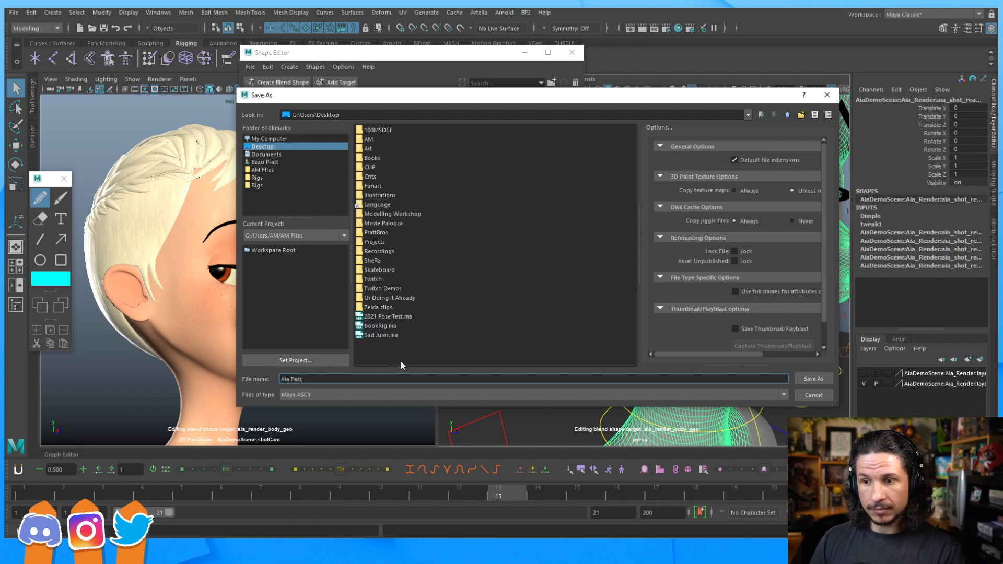
type("al")
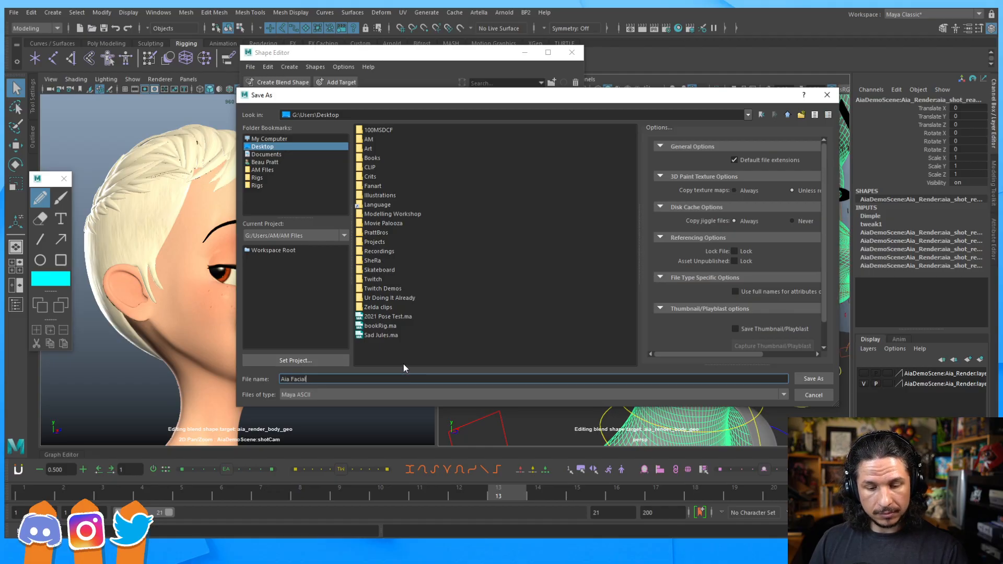
type(" Poses")
key("Return")
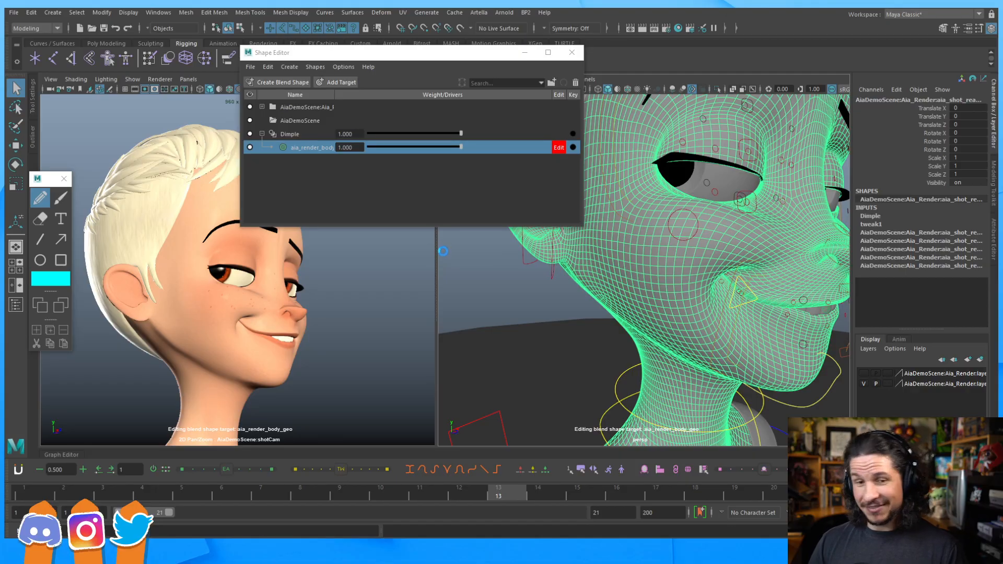
Step: Switch the body mesh to vertex selection for editing the Dimple target on the cheek
left_click(474, 281)
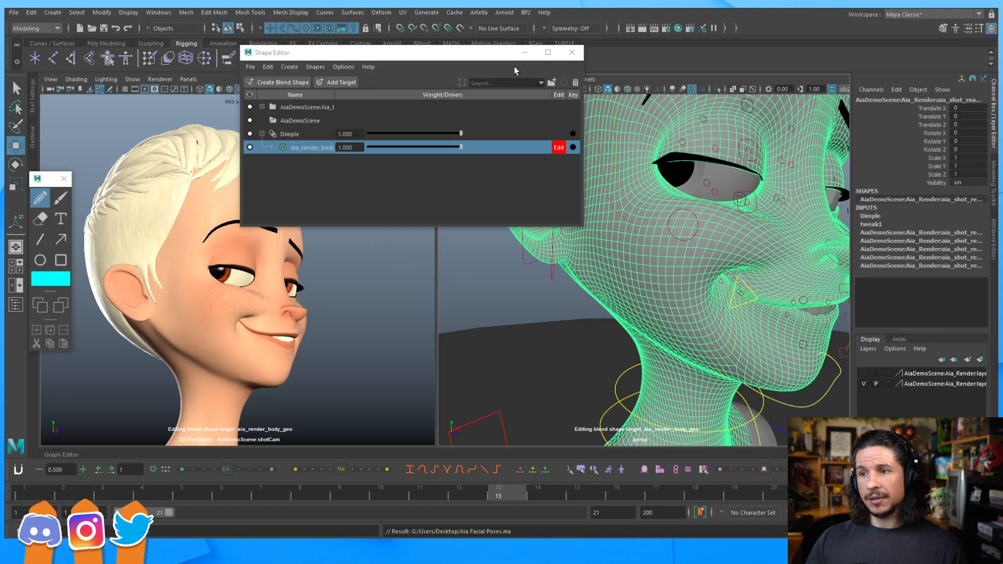
left_click_drag(490, 62, 513, 68)
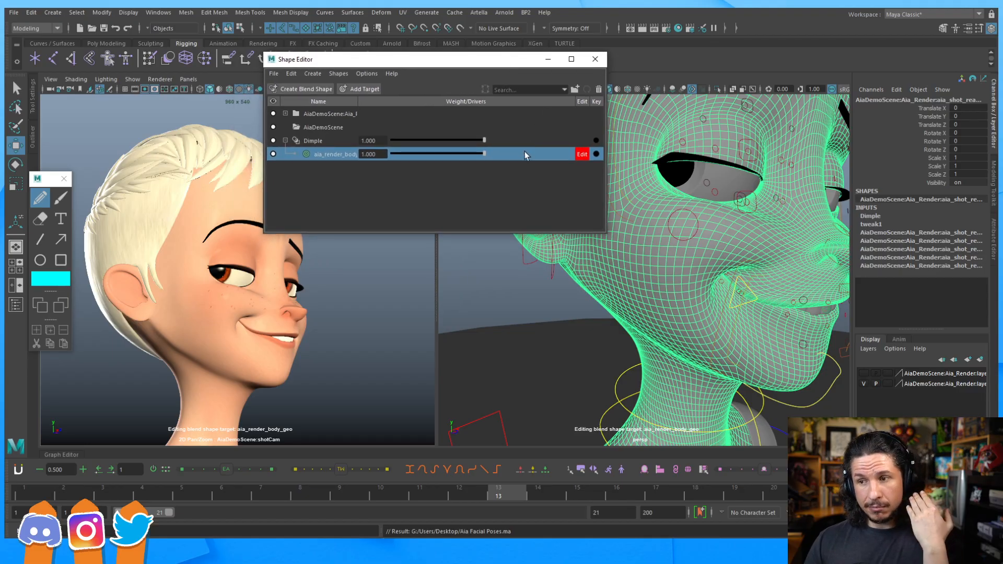
left_click(636, 276)
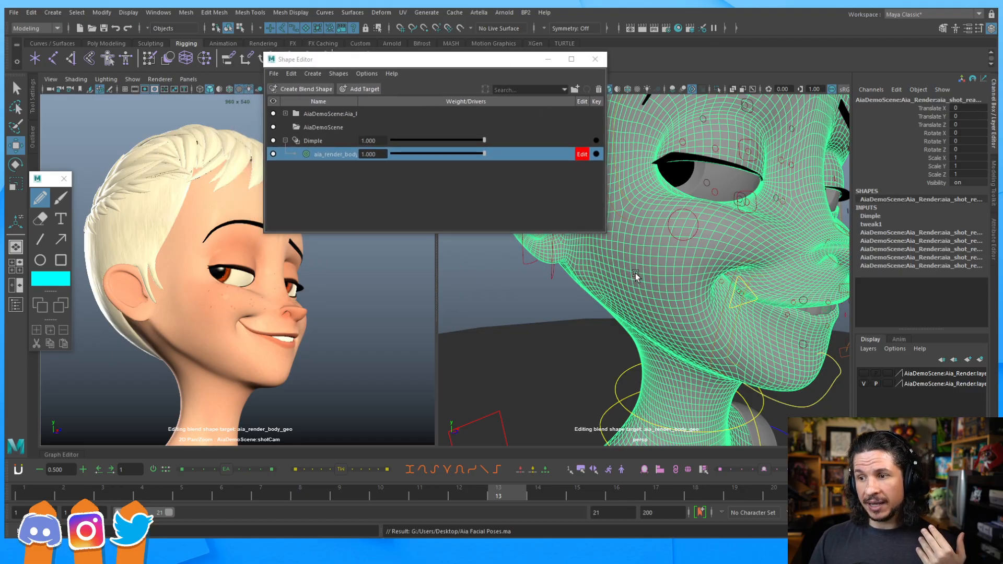
mouse_move(636, 248)
right_mouse_down()
mouse_move(614, 247)
mouse_move(624, 253)
right_mouse_up()
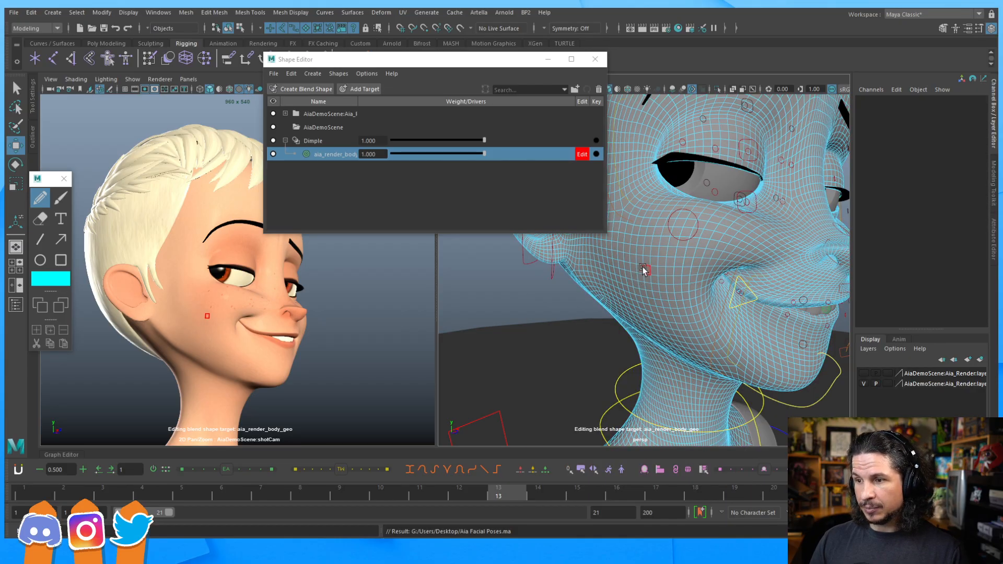
Step: Try to dent the cheek on the Dimple target by moving a vertex with soft selection
left_click(641, 277)
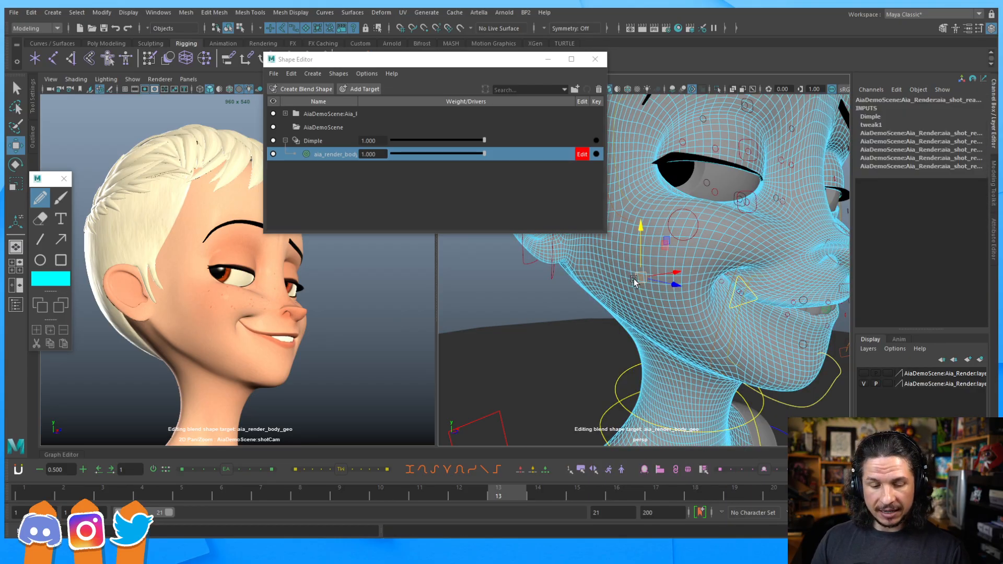
key("b")
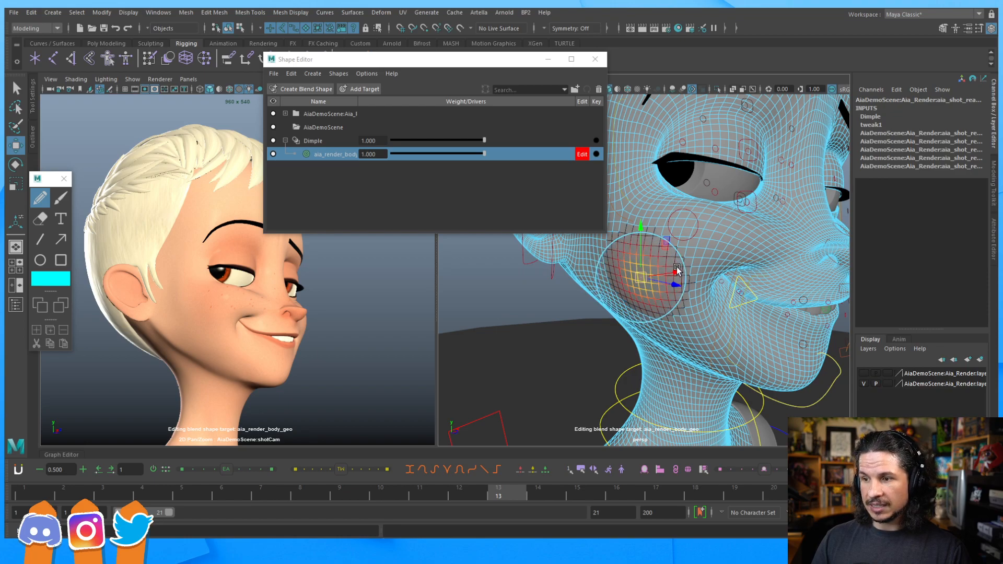
left_click_drag(676, 277, 687, 273)
left_click(391, 338)
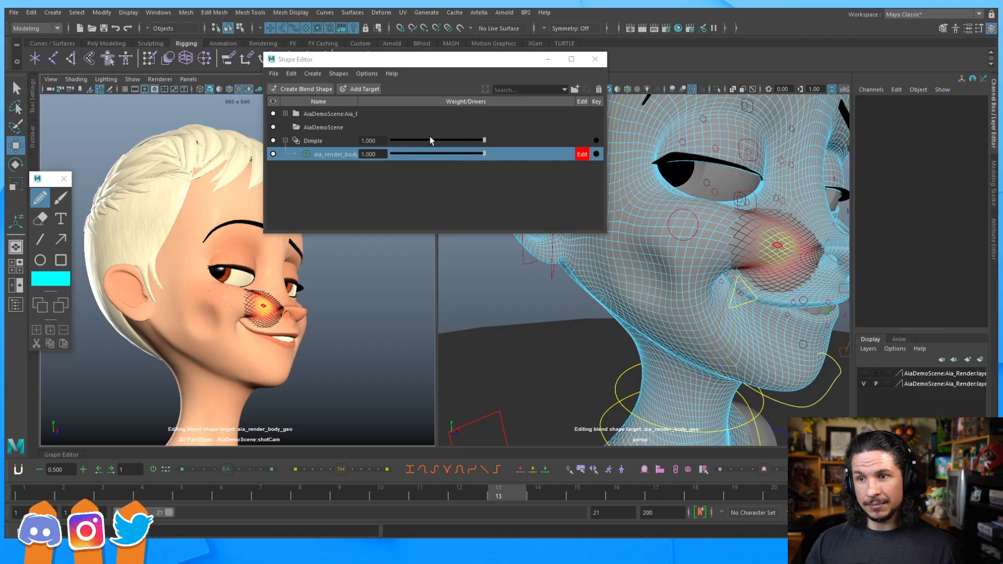
left_click_drag(472, 141, 547, 175)
key("ctrl+z")
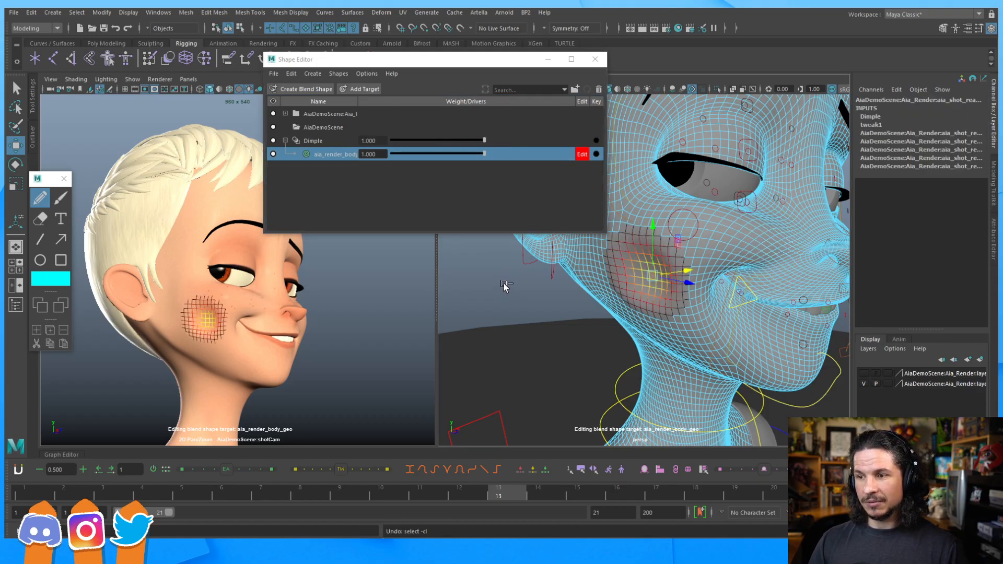
right_click_drag(649, 280, 699, 272, "alt")
middle_click_drag(644, 299, 632, 311, "alt")
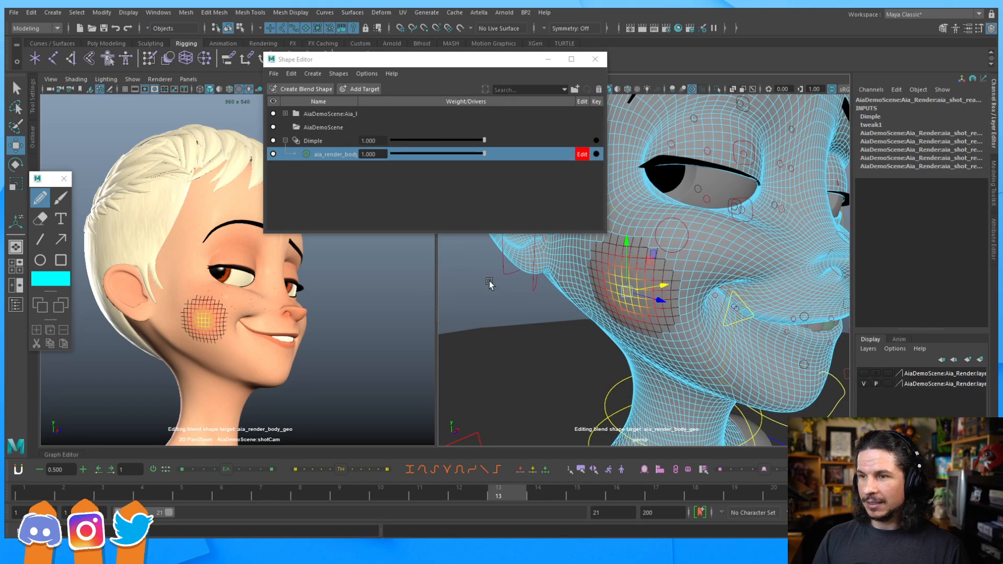
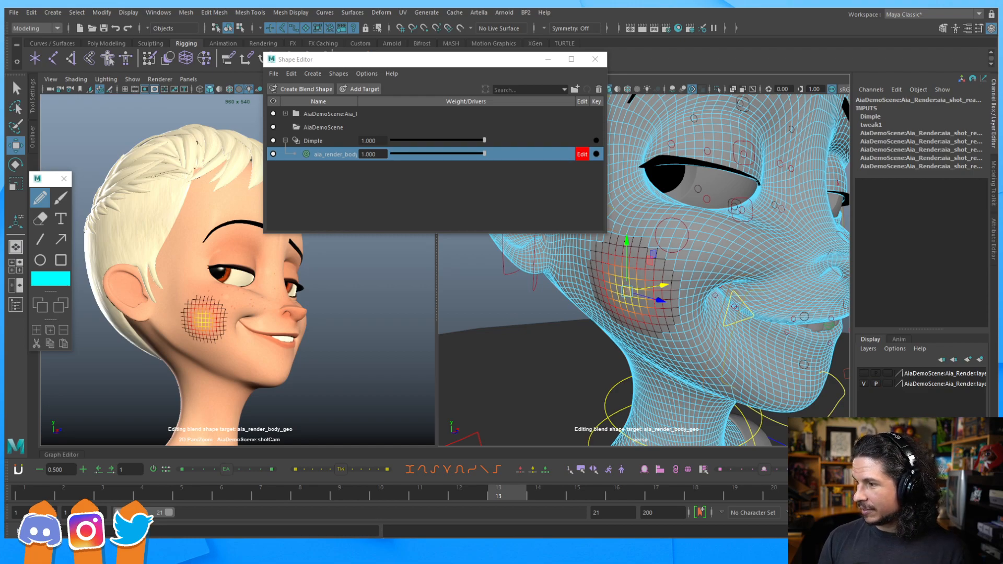
Step: Switch to the browser and examine the dimple image results for the position and shape of cheek dimples
left_click_drag(1002, 183, 450, 44)
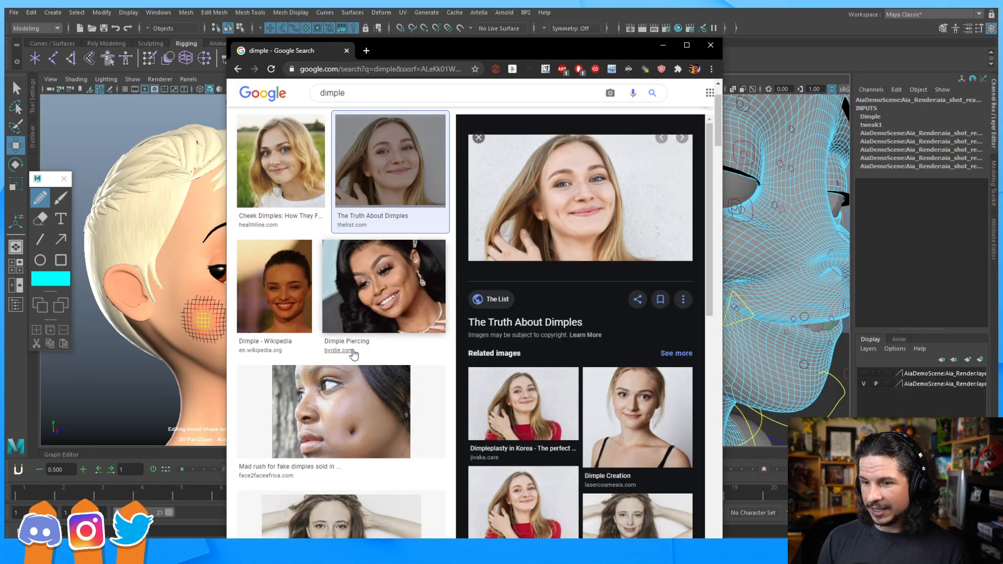
scroll(356, 383, "down", 10)
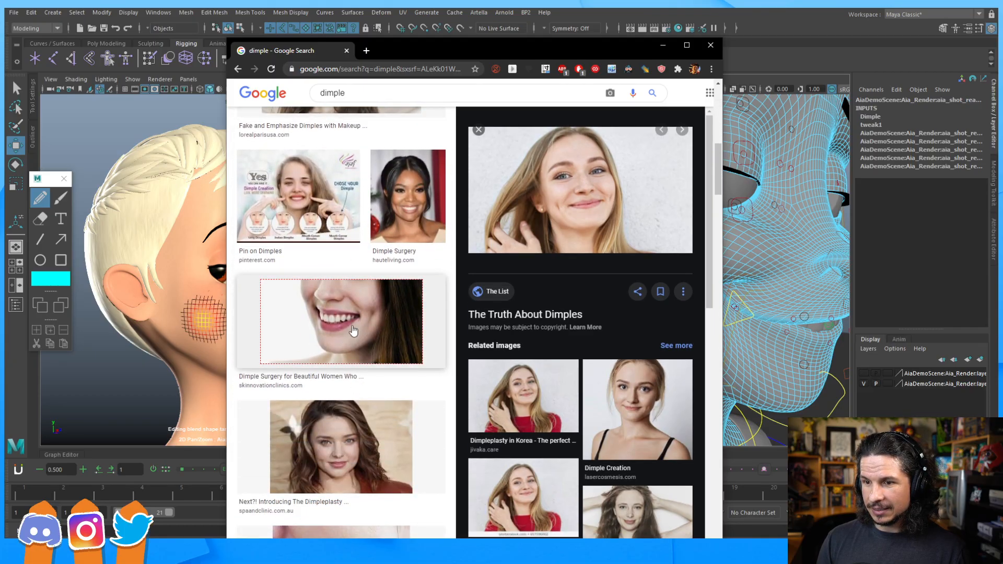
mouse_move(353, 331)
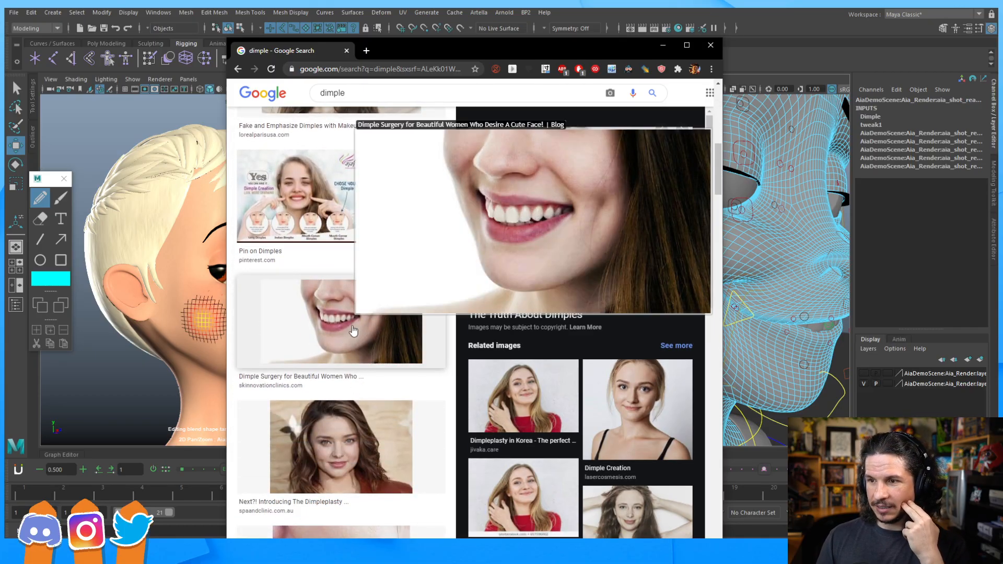
scroll(353, 331, "down", 4)
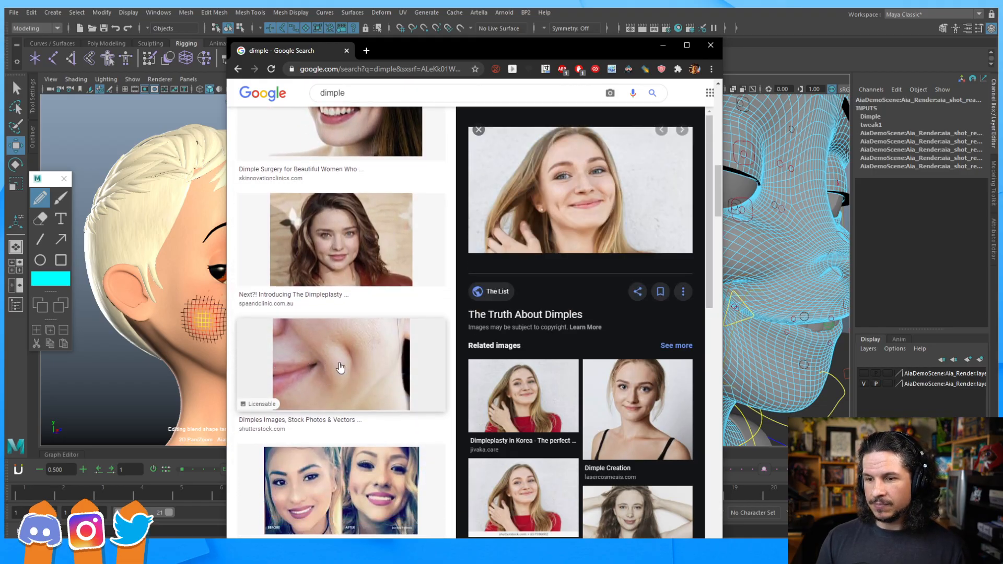
scroll(329, 343, "up", 2)
left_click_drag(470, 54, 1002, 54)
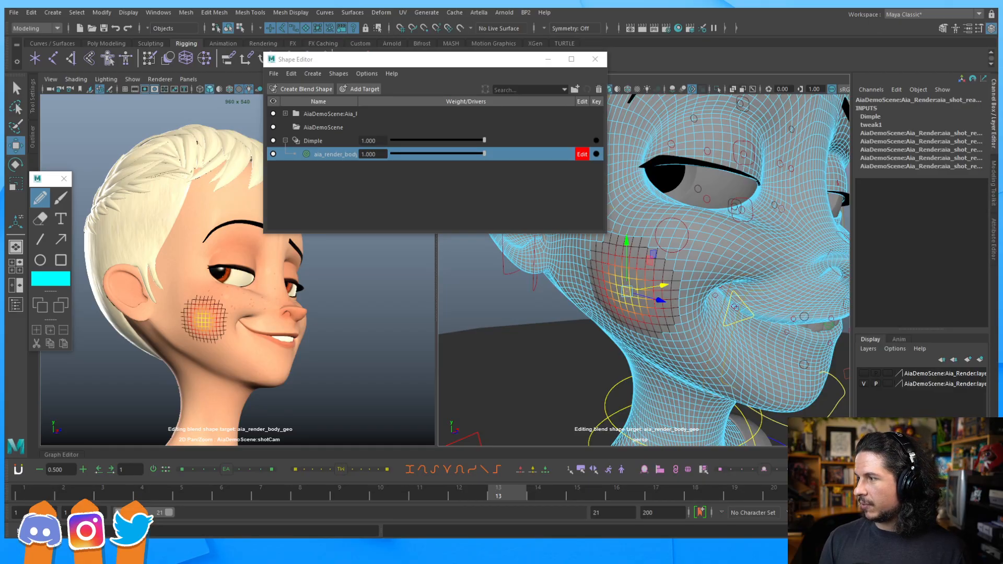
Step: Move the Shape Editor aside, clear the vertex selection and return the body mesh to object selection
left_click(560, 62)
left_click_drag(560, 61, 643, 56)
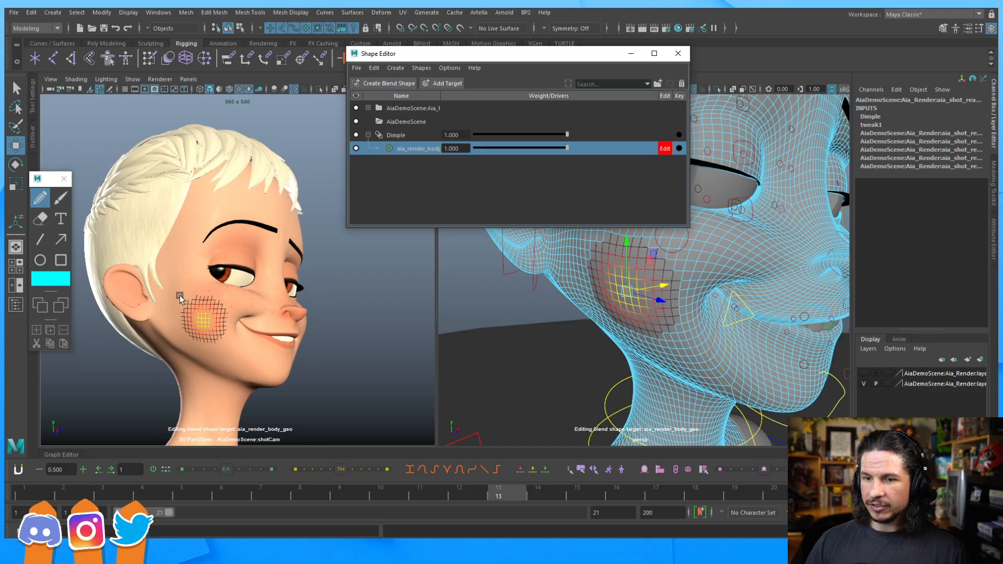
left_click(361, 266)
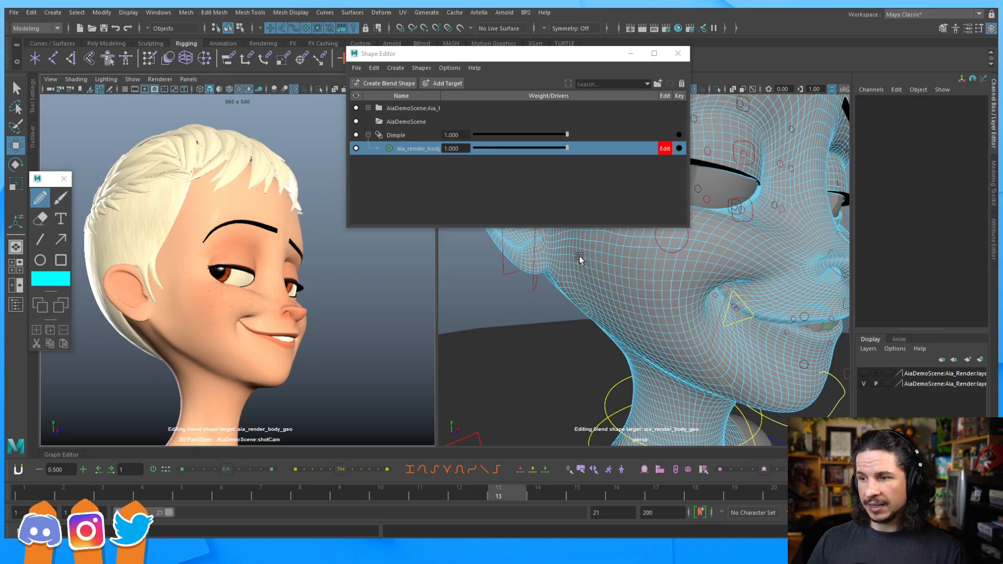
left_click(600, 274)
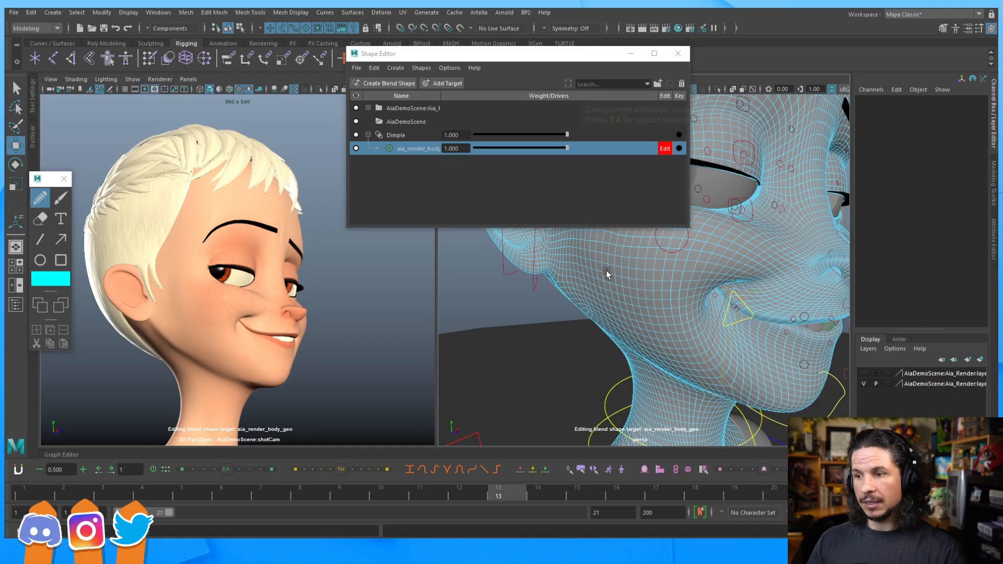
key("F8")
key("F8")
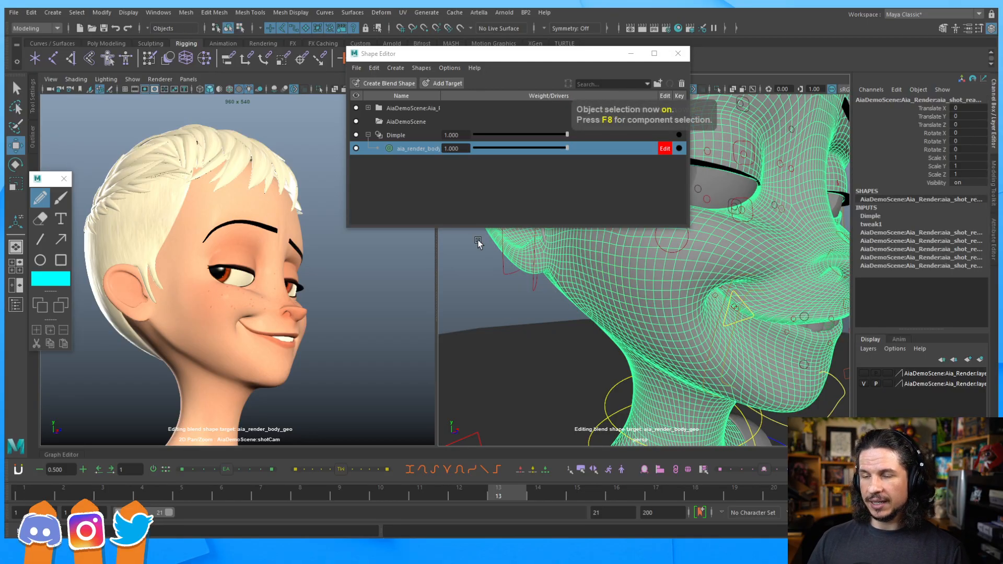
Step: Open the mesh sculpting tools as a floating list beside the character
left_click(255, 13)
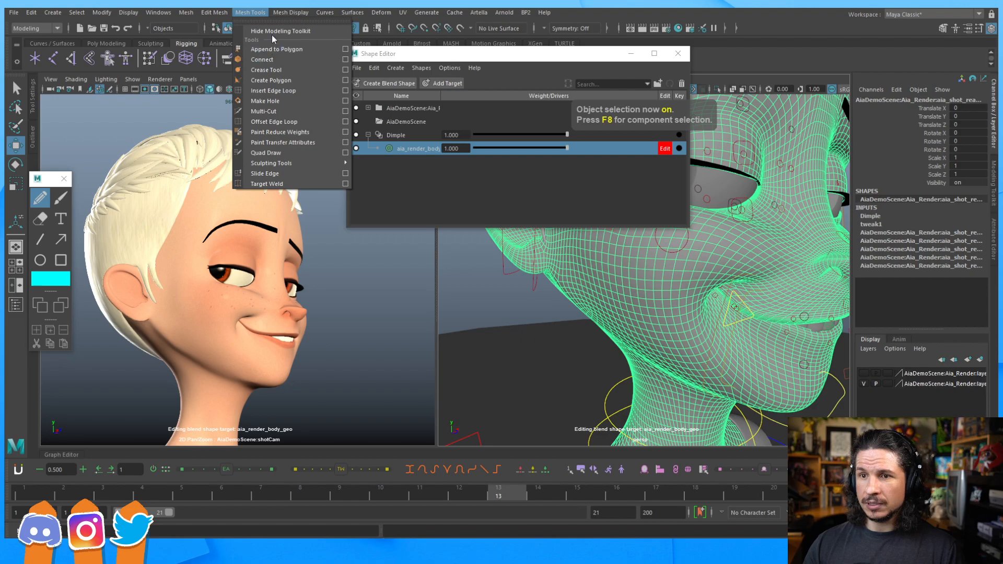
mouse_move(292, 164)
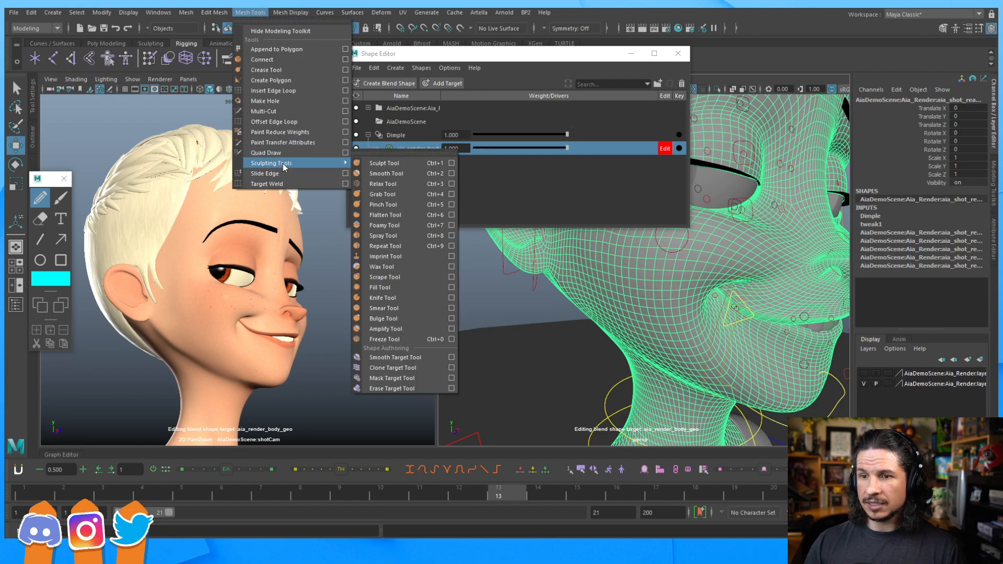
left_click(369, 155)
left_click_drag(391, 144, 392, 194)
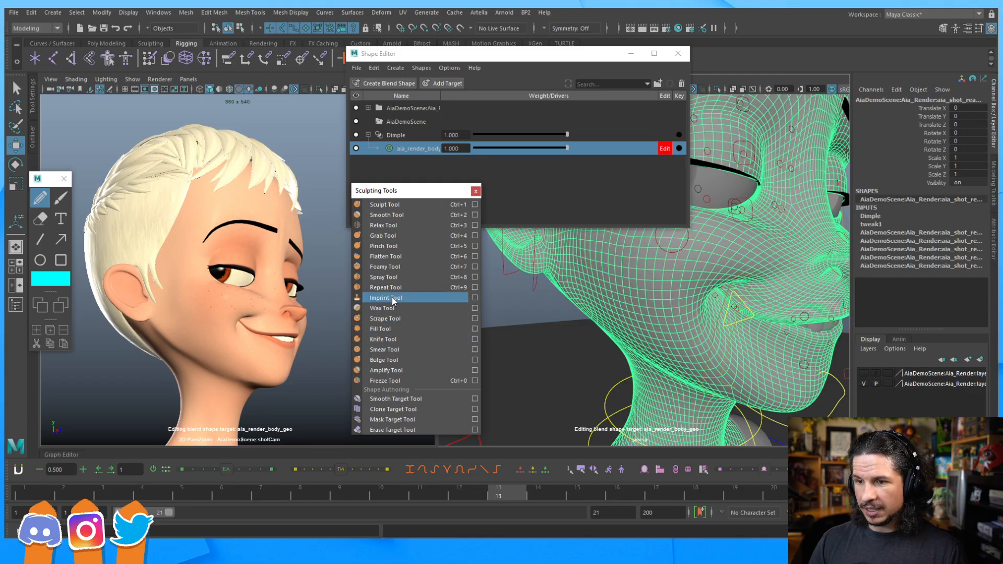
Step: Activate the Sculpt Tool on the body mesh and set its brush strength to 14.097
left_click(396, 204)
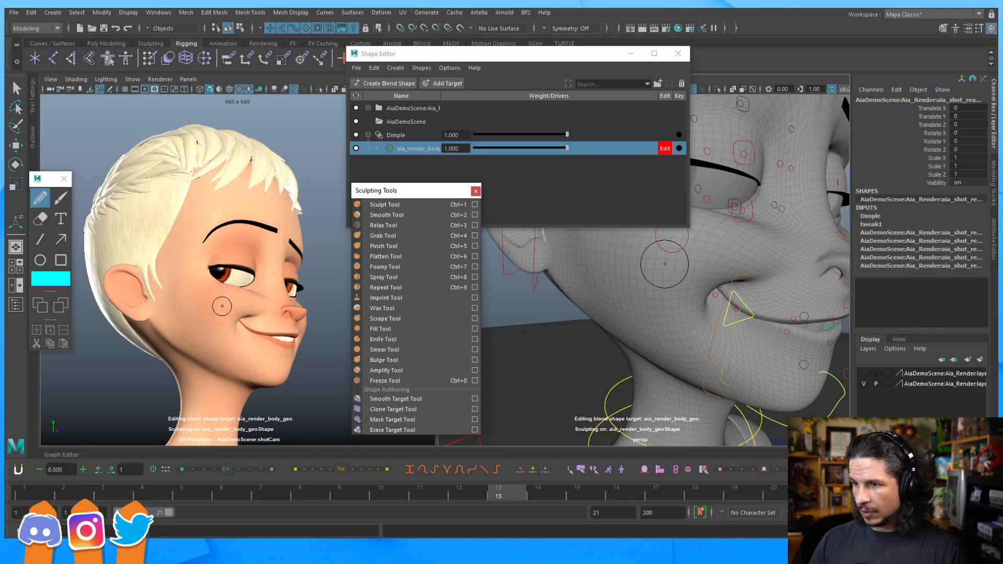
left_click_drag(665, 264, 662, 269)
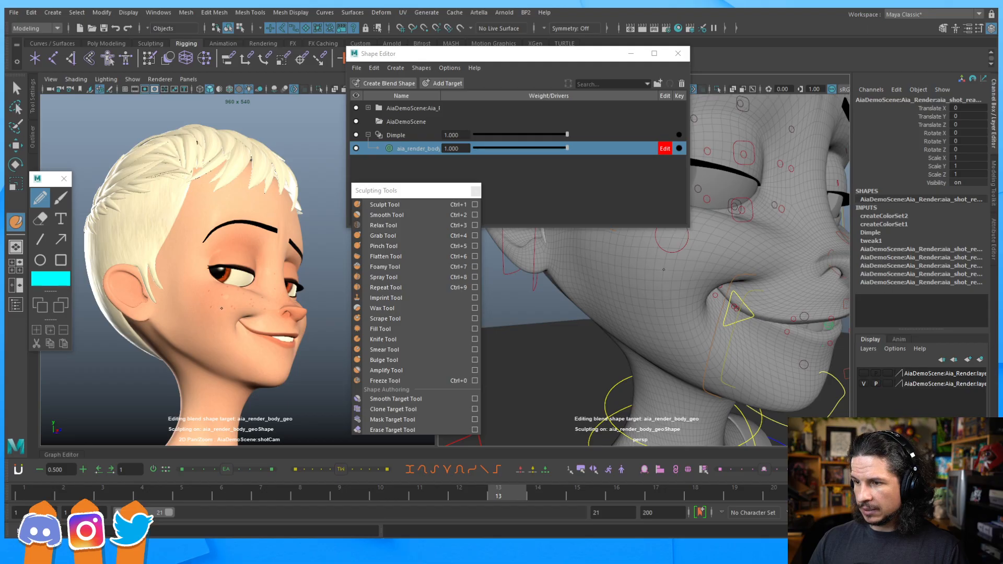
key("w")
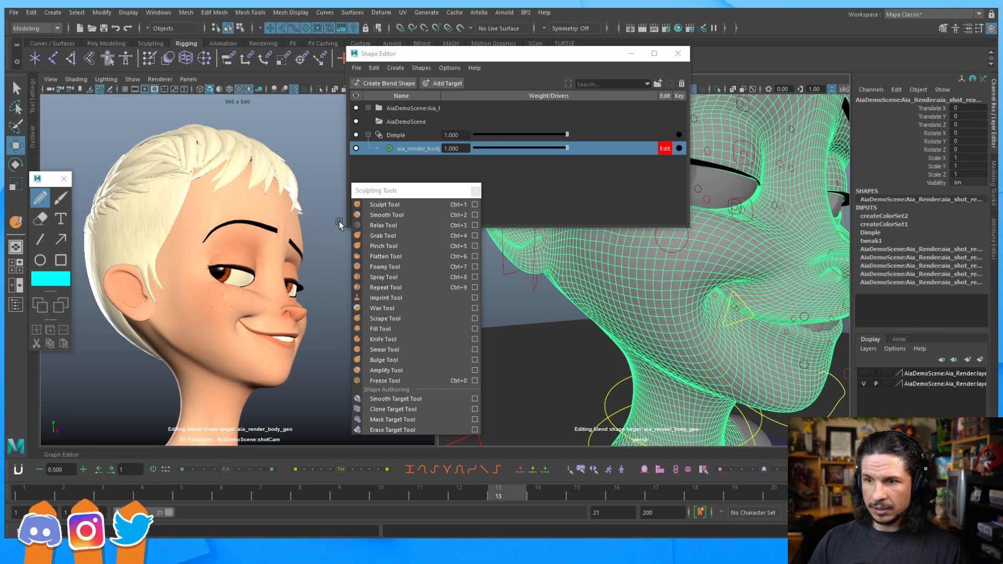
left_click(385, 205)
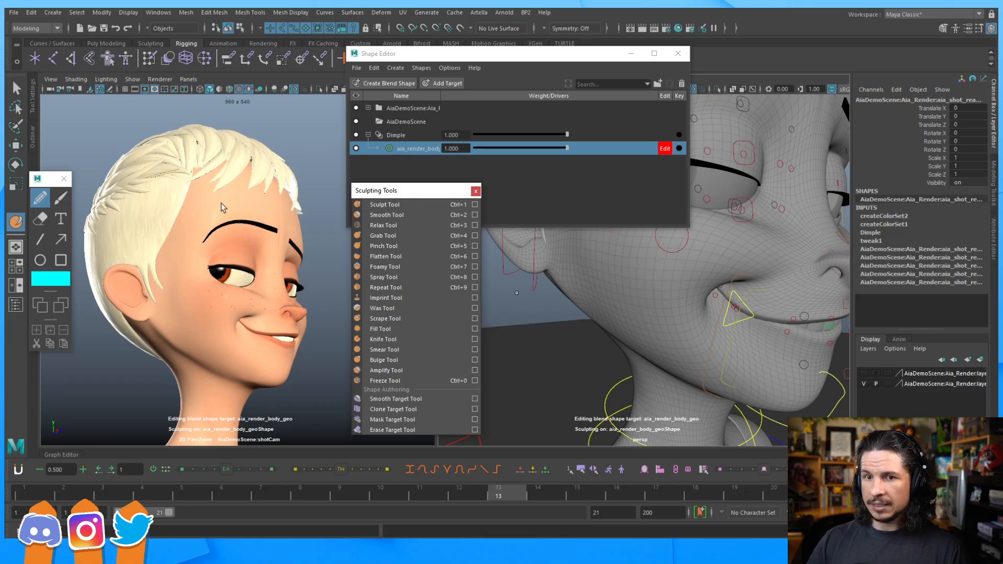
left_click(34, 100)
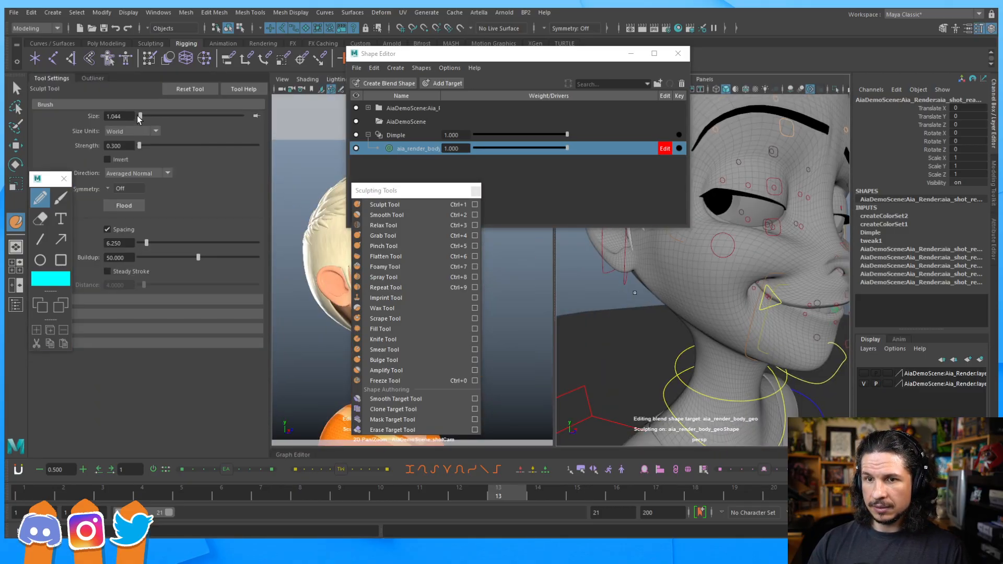
left_click_drag(139, 146, 157, 149)
Step: Try sculpting a dimple into the cheek beside the mouth corner with short brush strokes, and undo them
mouse_move(721, 287)
left_mouse_down()
mouse_move(684, 285)
mouse_move(712, 285)
mouse_move(712, 263)
left_mouse_up()
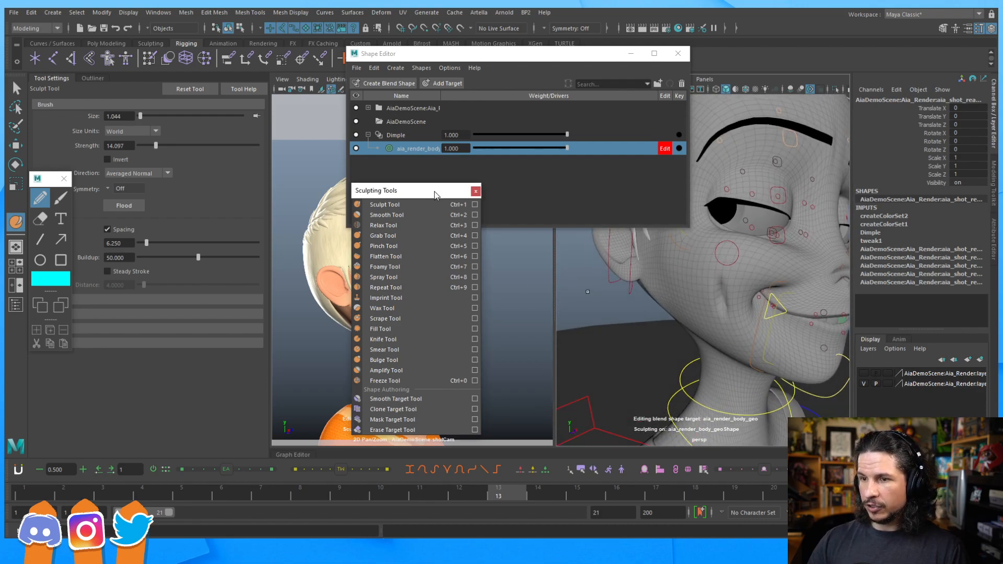
left_click_drag(435, 189, 516, 215)
key("ctrl+z")
left_click_drag(723, 279, 724, 282)
key("ctrl+z")
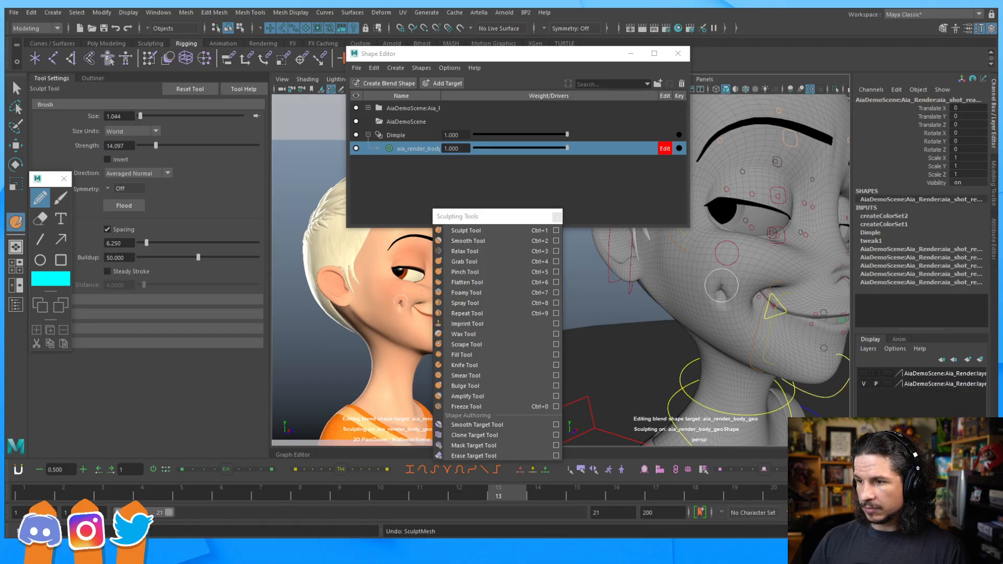
mouse_move(725, 279)
left_mouse_down()
mouse_move(720, 301)
mouse_move(723, 292)
left_mouse_up()
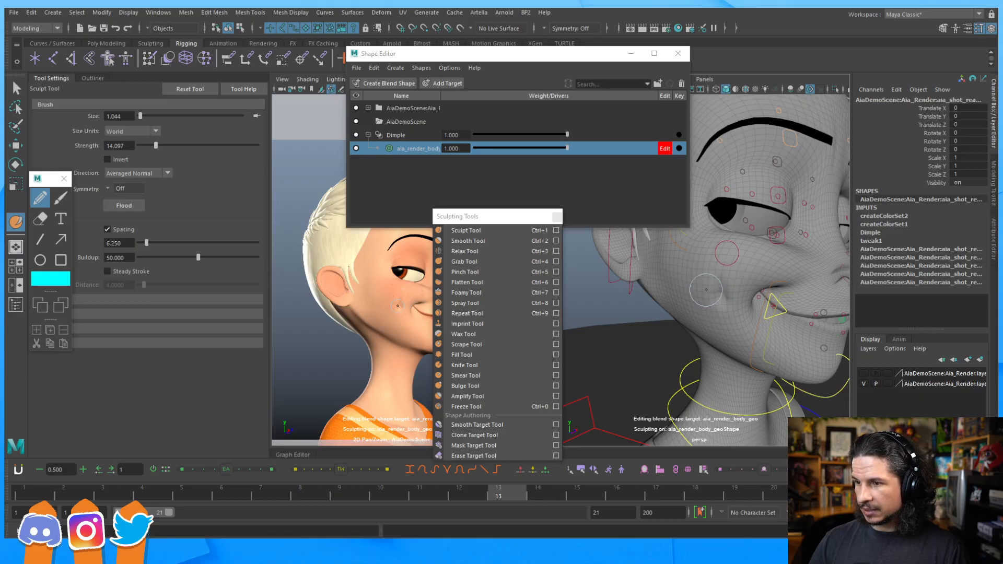
left_click_drag(712, 293, 724, 277)
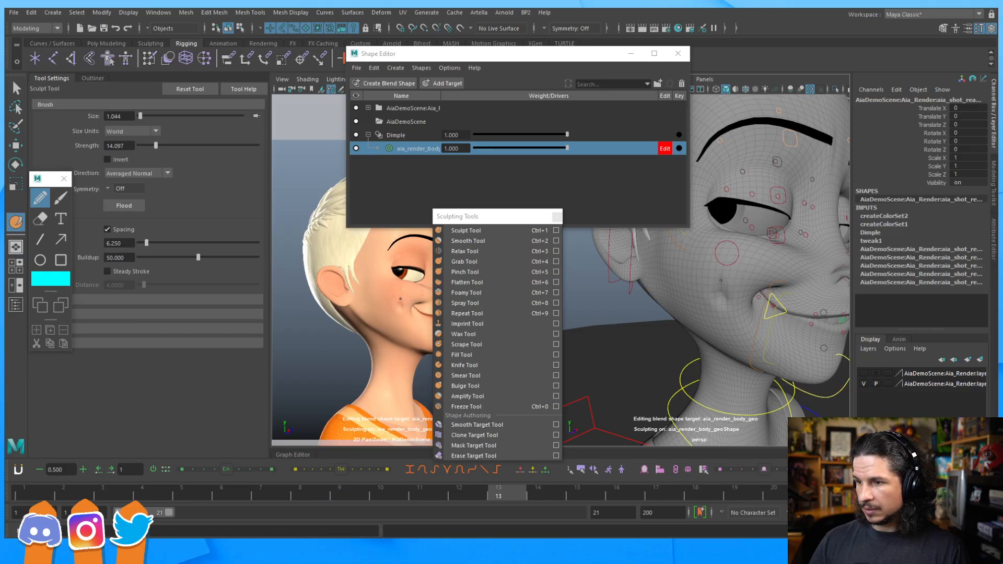
left_click_drag(709, 294, 713, 288)
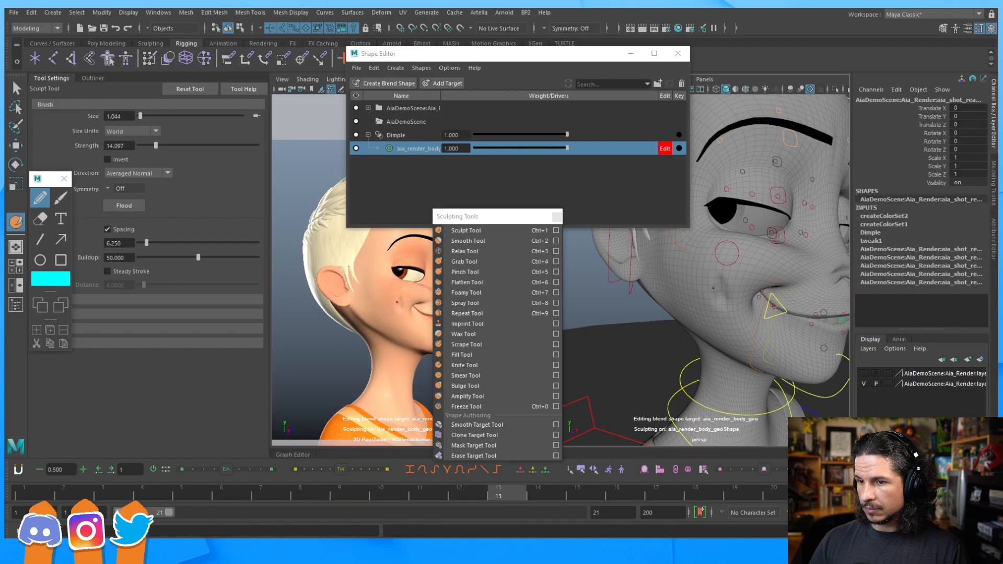
mouse_move(503, 217)
left_mouse_down()
mouse_move(536, 296)
mouse_move(530, 310)
left_mouse_up()
mouse_move(731, 273)
left_mouse_down()
mouse_move(719, 295)
mouse_move(718, 282)
left_mouse_up()
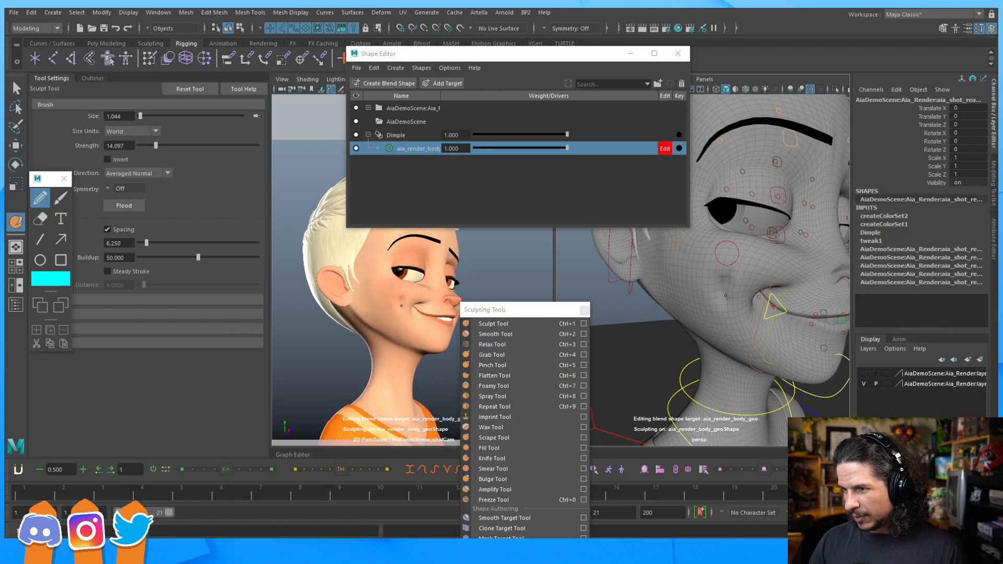
key("ctrl+z")
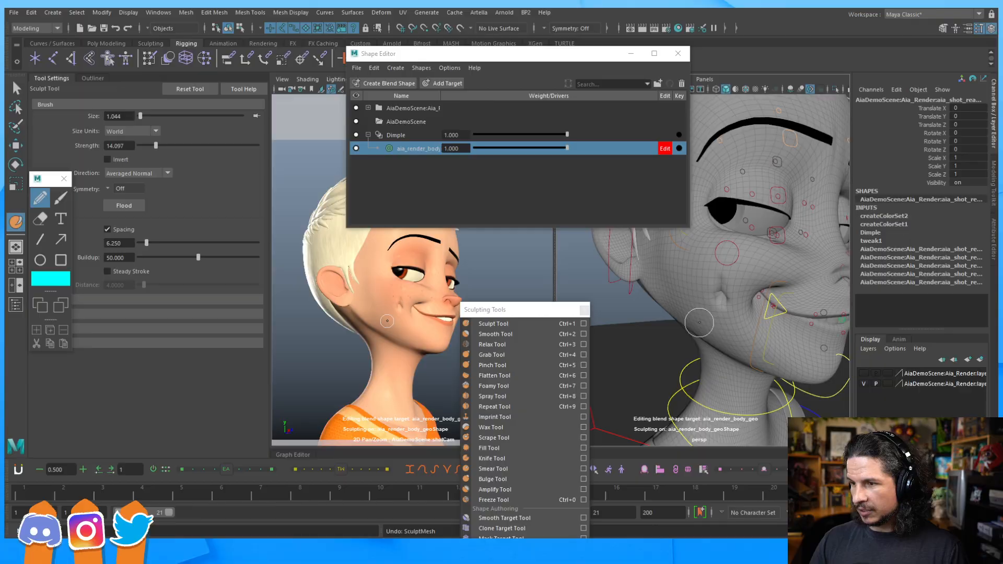
key("ctrl+z")
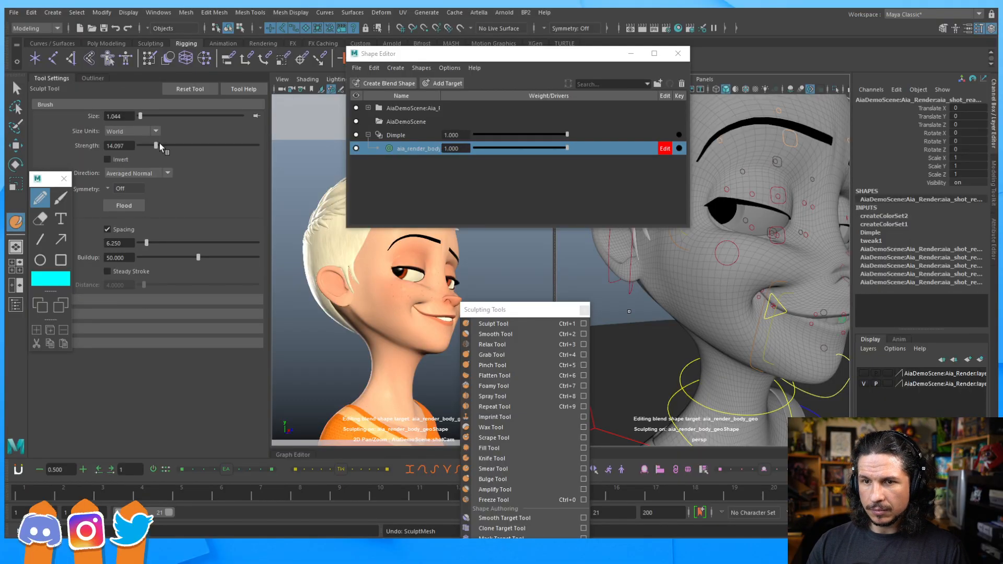
Step: Set the Sculpt Tool strength to 7.930 and sculpt a small dimple into the cheek beside the mouth corner
left_click_drag(162, 149, 149, 149)
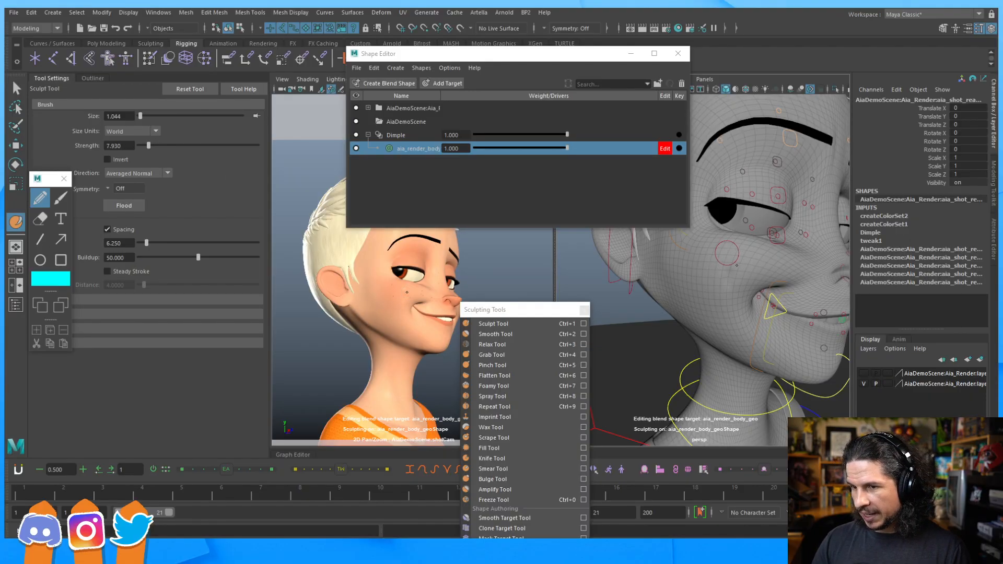
left_click_drag(712, 291, 706, 291)
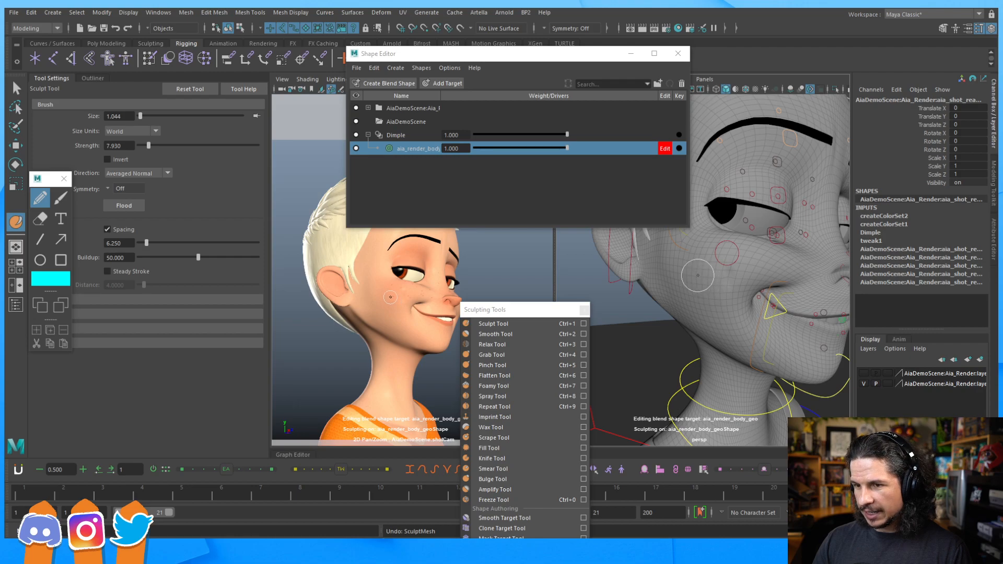
left_click_drag(697, 275, 705, 275)
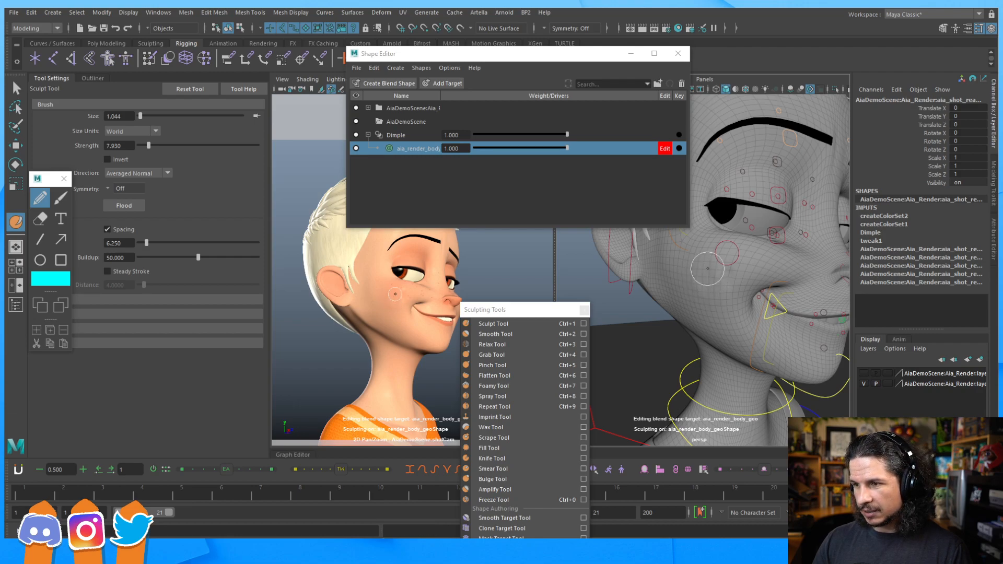
left_click_drag(702, 281, 706, 278)
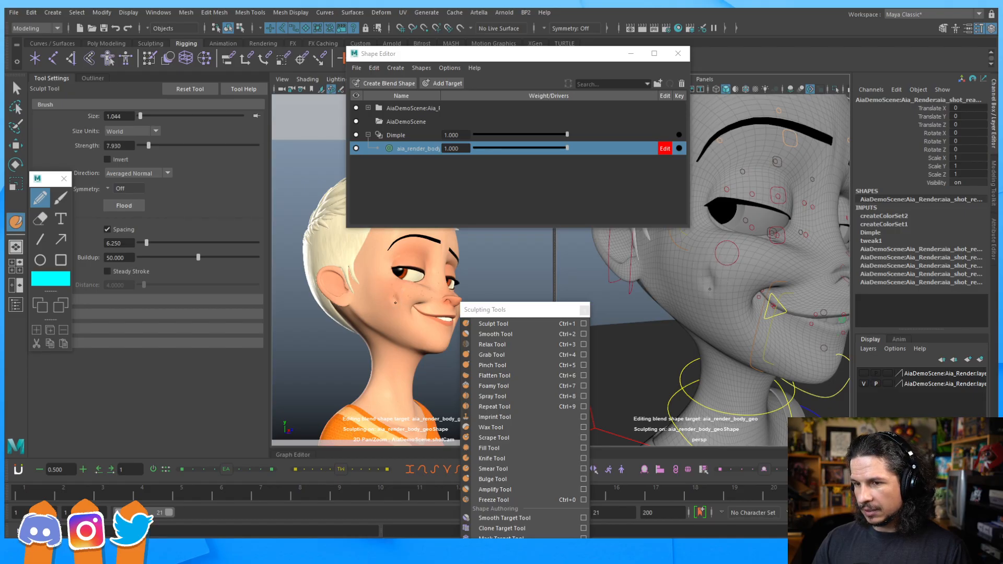
Step: Extend the cheek dimple with another downward Sculpt Tool stroke, and vary the Dimple weight briefly before restoring it to 1.000
left_click_drag(712, 273, 713, 301)
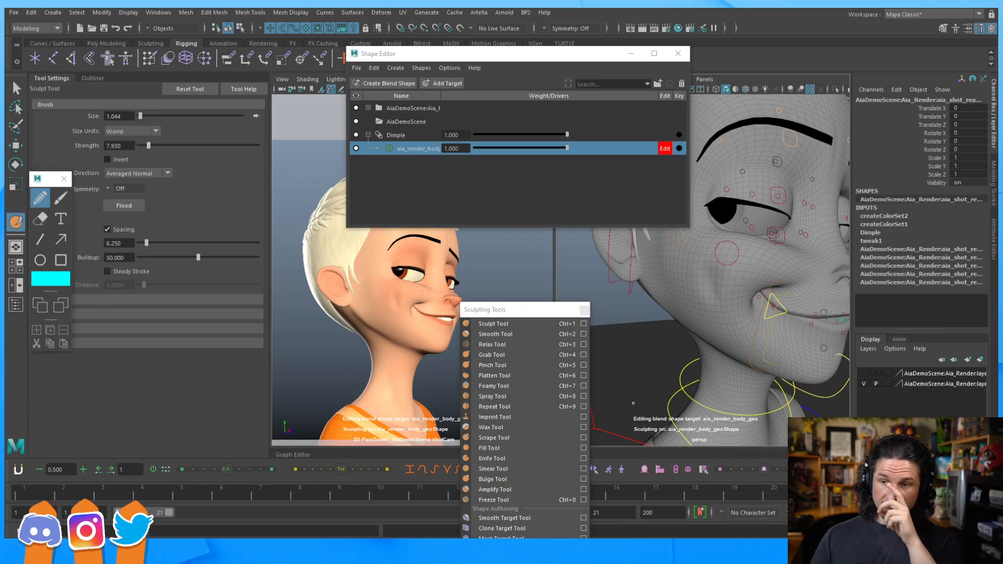
mouse_move(567, 134)
left_mouse_down()
mouse_move(507, 136)
mouse_move(606, 138)
mouse_move(503, 145)
mouse_move(552, 141)
left_mouse_up()
left_click_drag(553, 138, 565, 137)
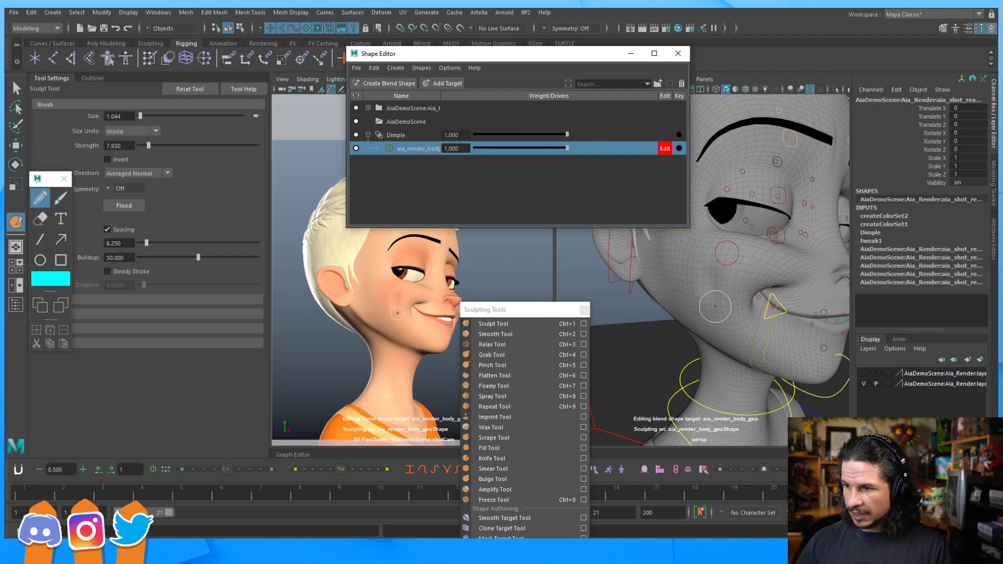
Step: Try extending the dimple down toward the jaw with more Sculpt Tool strokes, and undo them
left_click_drag(711, 302, 717, 325)
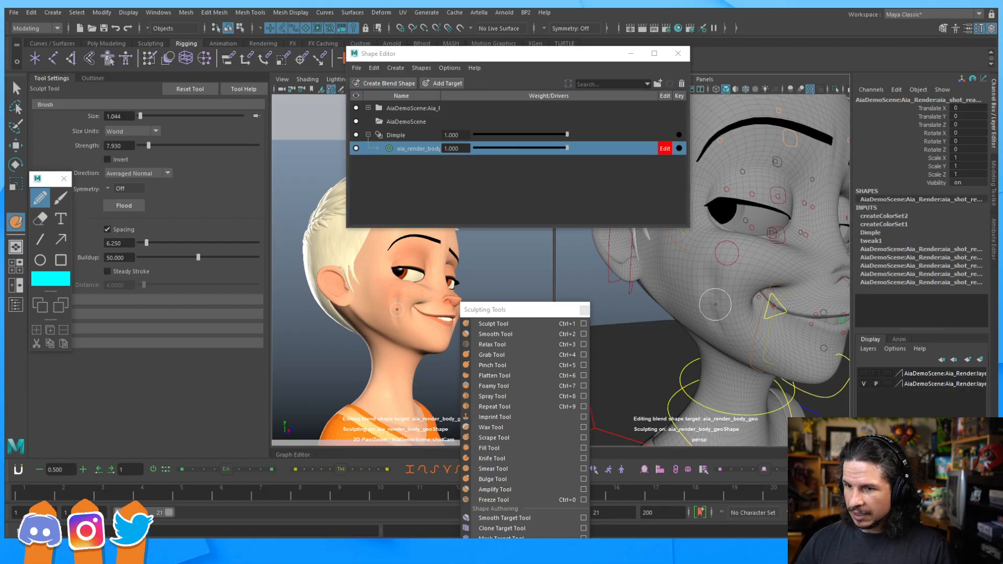
key("ctrl+z")
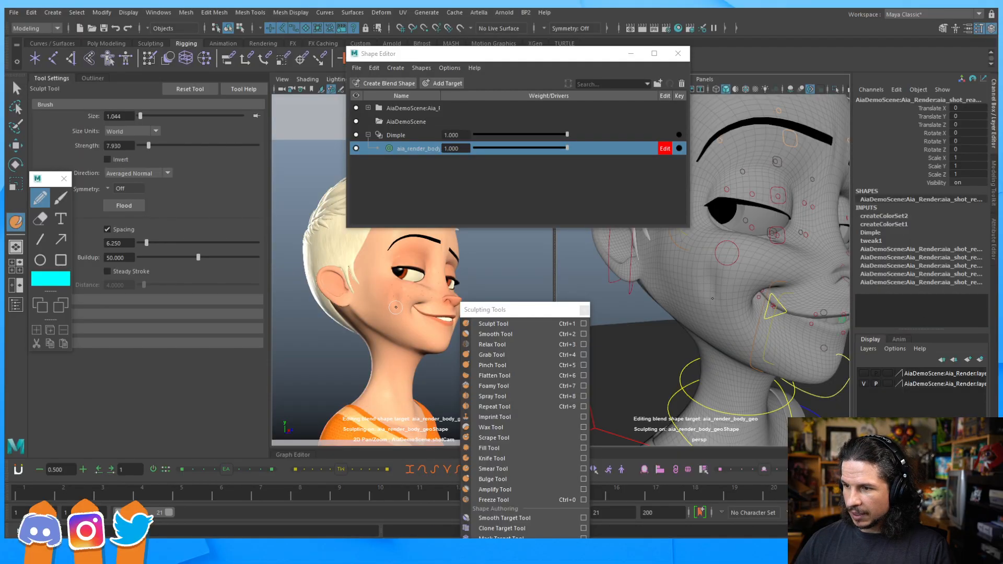
key("ctrl+z")
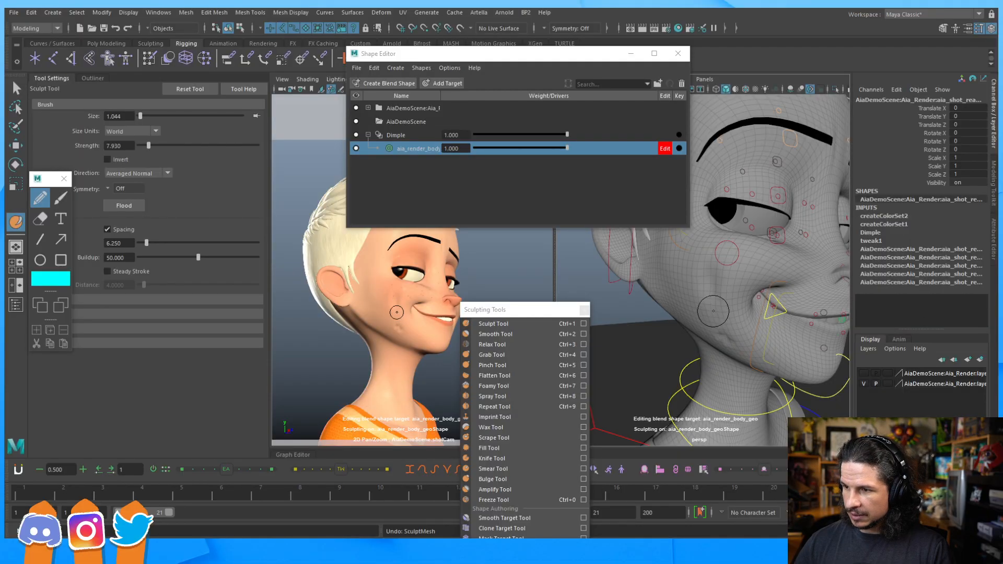
left_click_drag(723, 336, 723, 335)
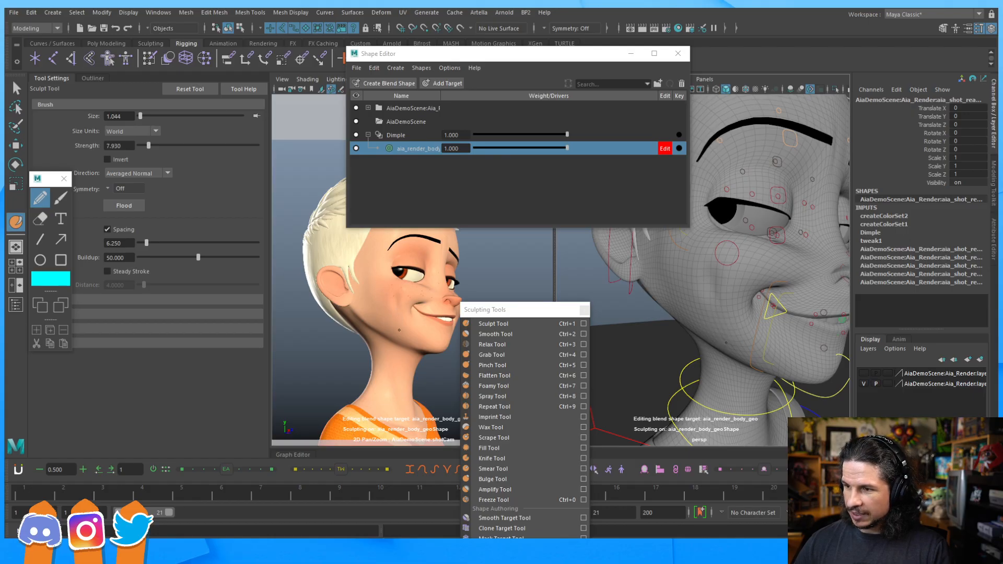
left_click_drag(728, 345, 729, 358)
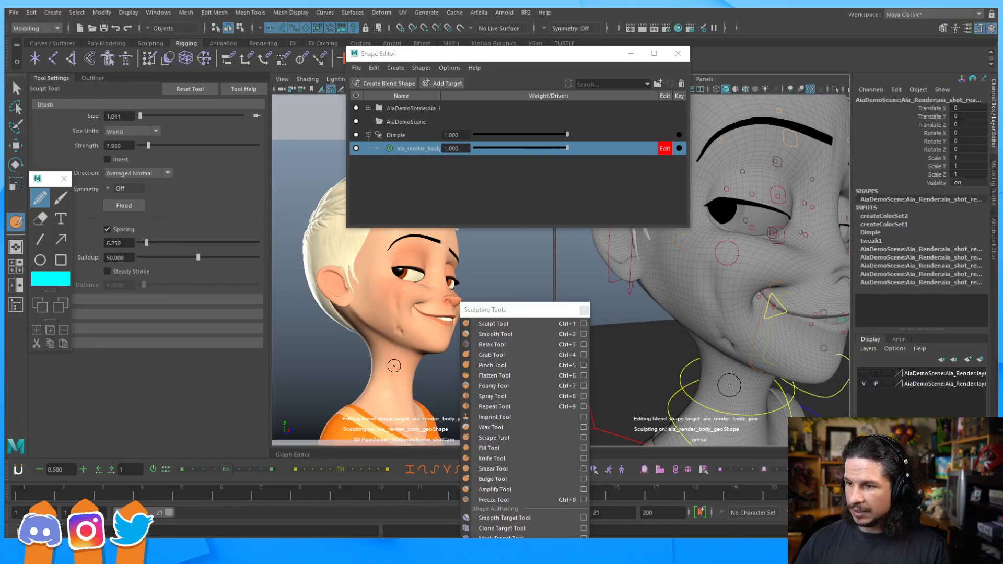
key("ctrl+z")
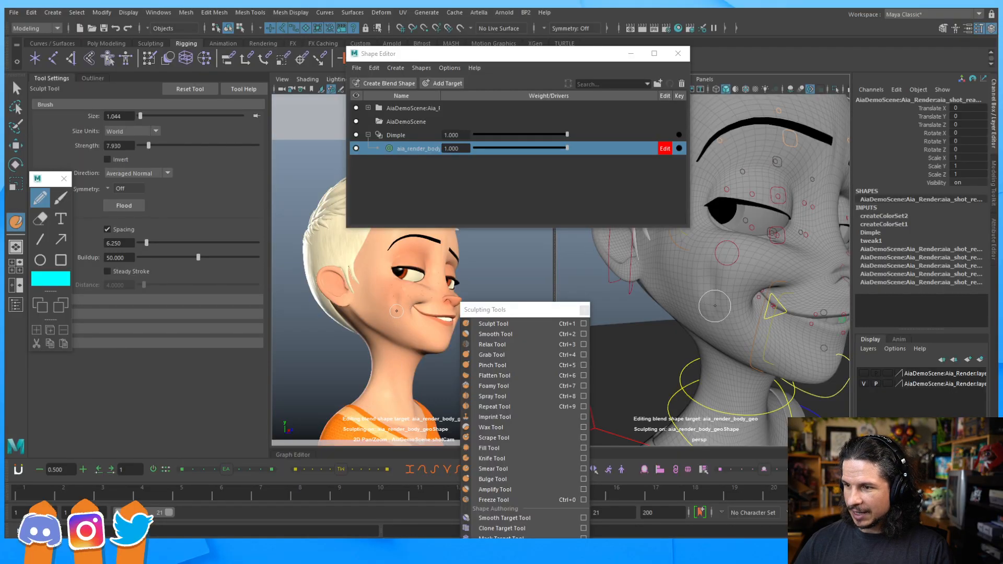
Step: Add a short sculpting stroke at the lower end of the cheek dimple and reduce the Dimple blend shape weight to 0.704
left_click_drag(719, 317, 726, 321)
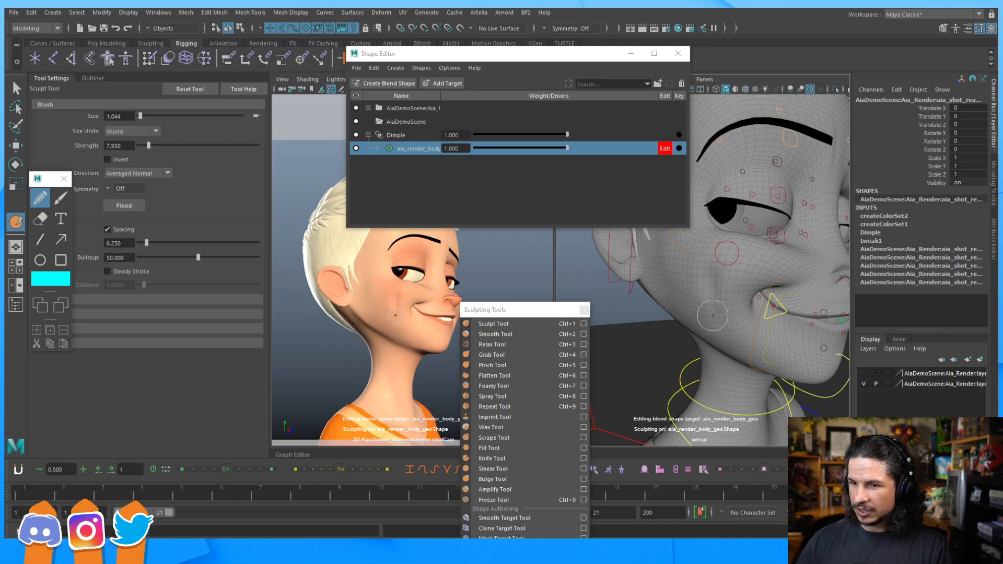
left_click(538, 135)
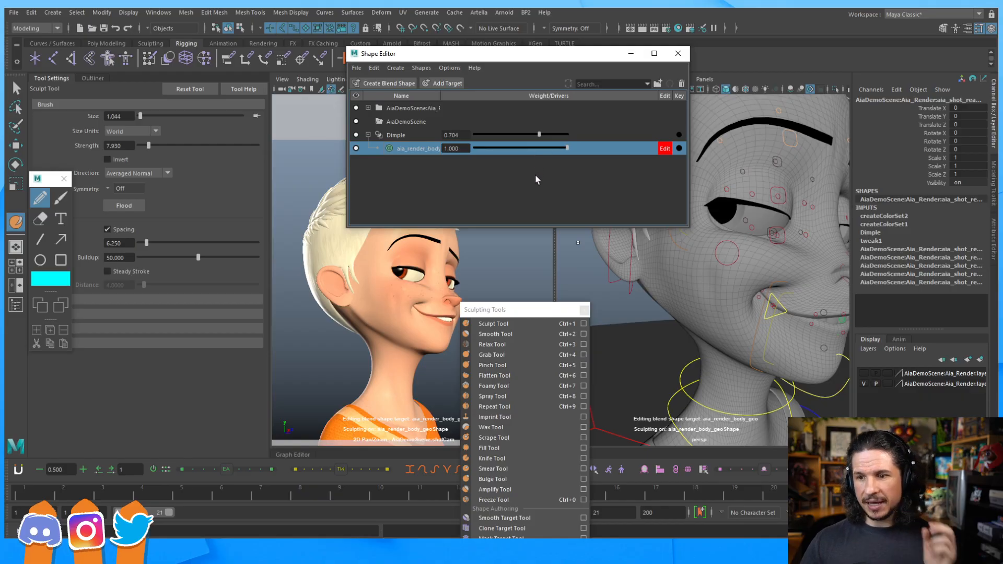
Step: Create a second blend shape deformer on the body mesh and add a target to it, ready for editing
left_click_drag(577, 54, 511, 74)
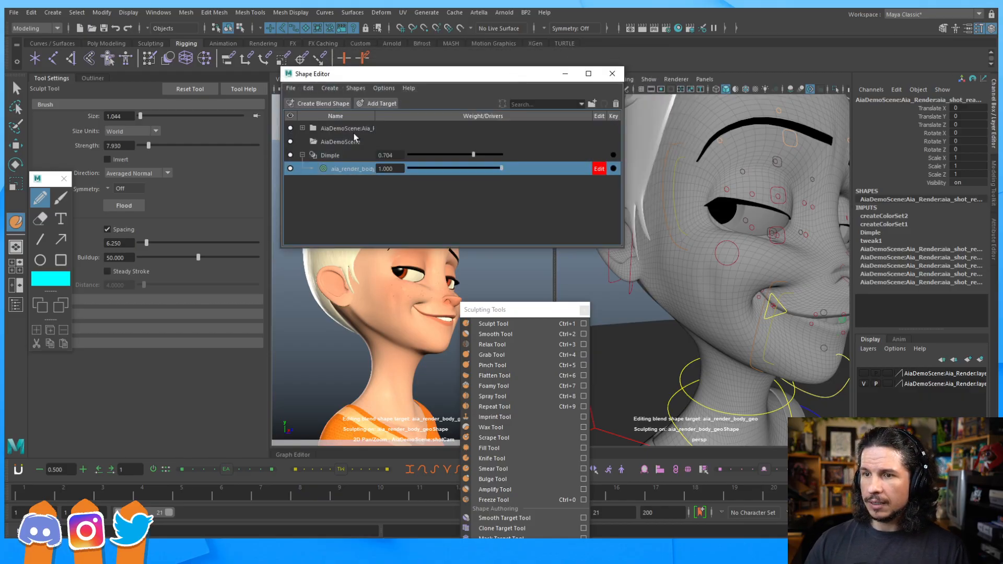
left_click(388, 214)
left_click(312, 102)
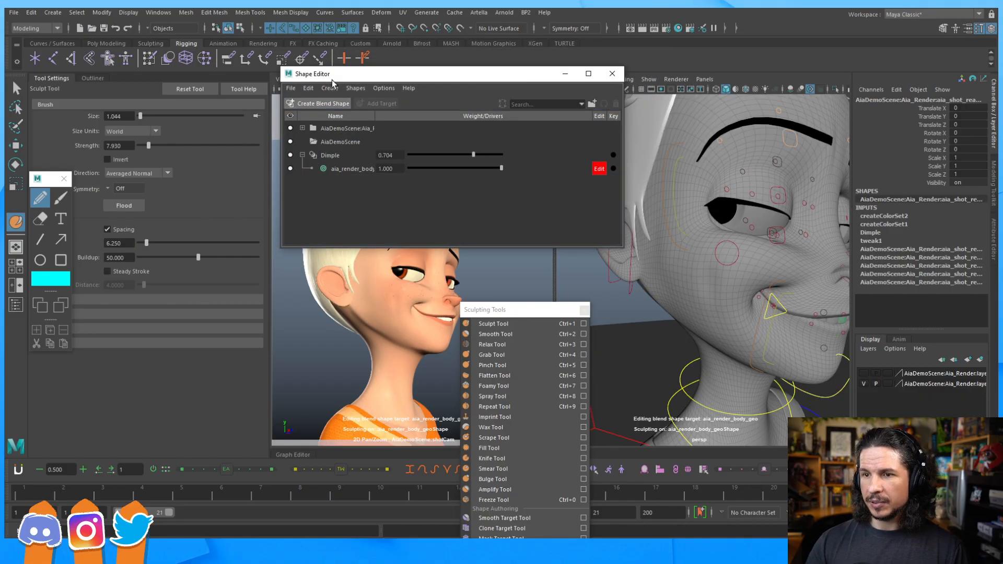
left_click(347, 183)
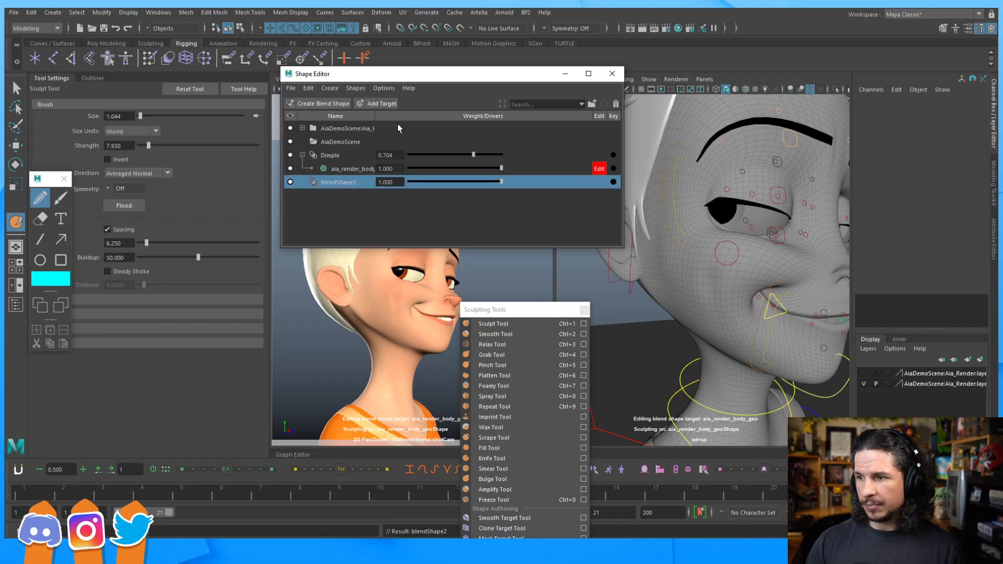
left_click(613, 309)
key("w")
key("F8")
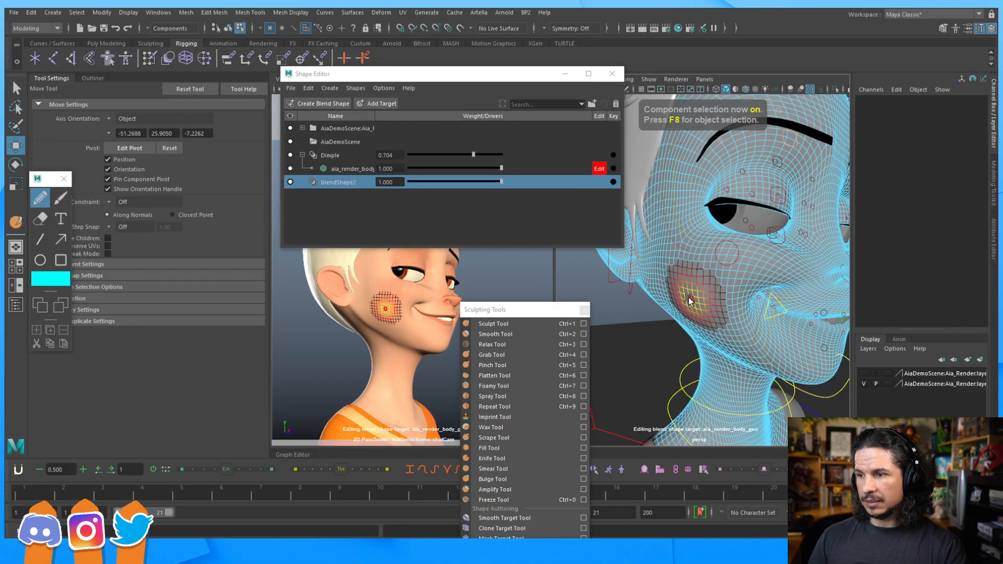
key("F8")
left_click(371, 104)
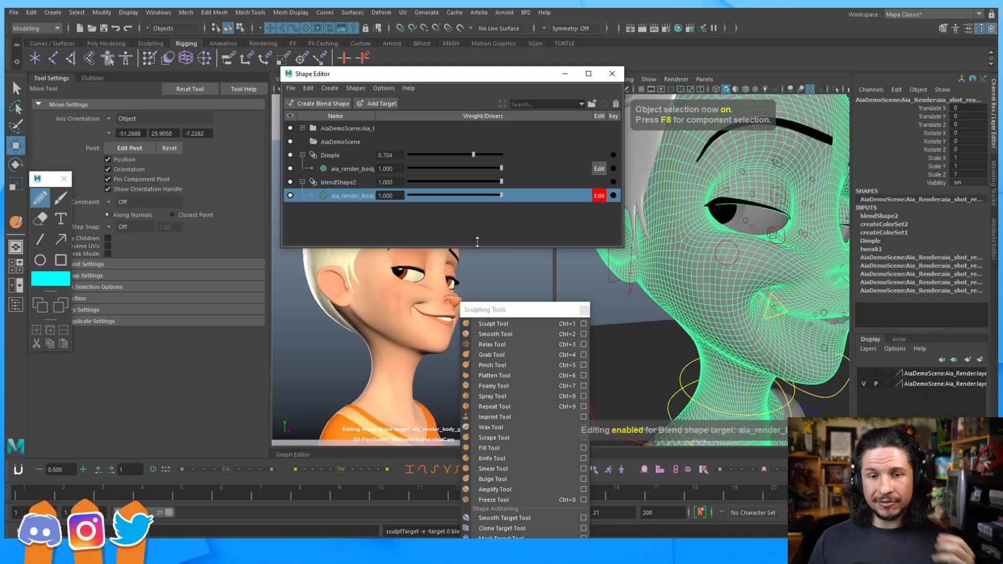
Step: Move the Shape Editor and sculpting tools list clear of the character's face, and activate the Grab Tool on the new target
left_click_drag(549, 73, 483, 42)
left_click_drag(543, 314, 643, 379)
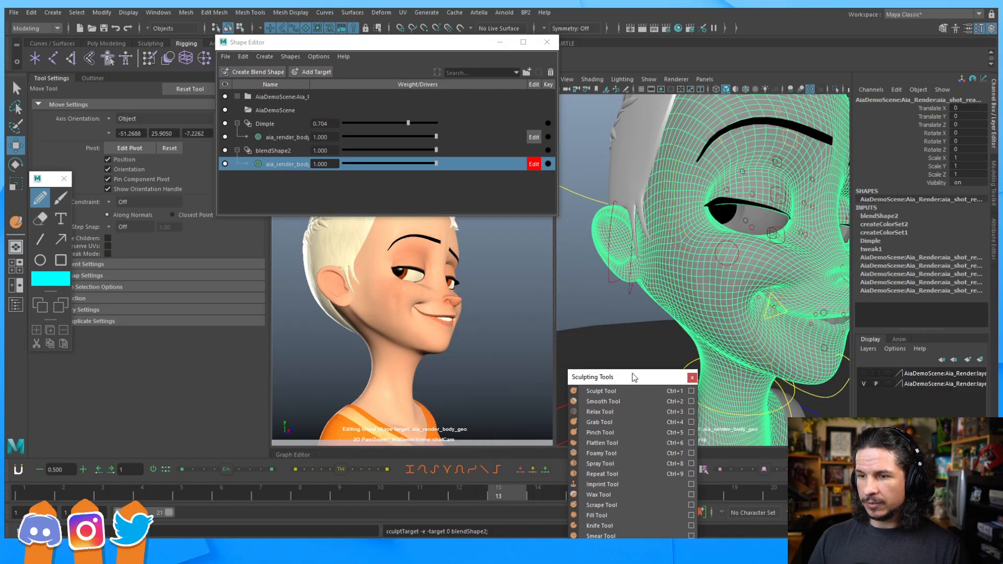
middle_click_drag(436, 299, 406, 350)
right_click_drag(406, 350, 483, 347)
mouse_move(483, 347)
middle_mouse_down()
mouse_move(473, 304)
mouse_move(503, 317)
middle_mouse_up()
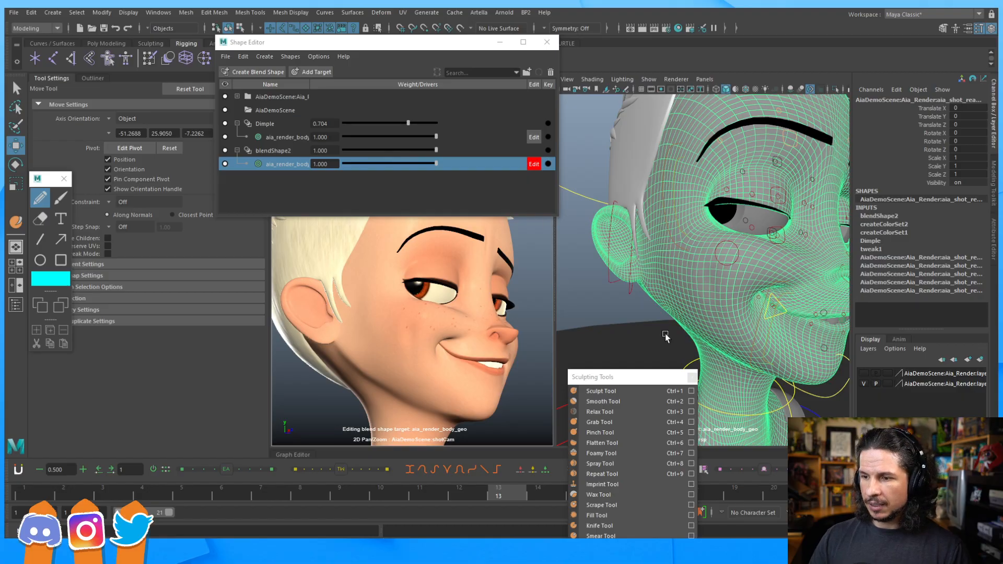
left_click(599, 422)
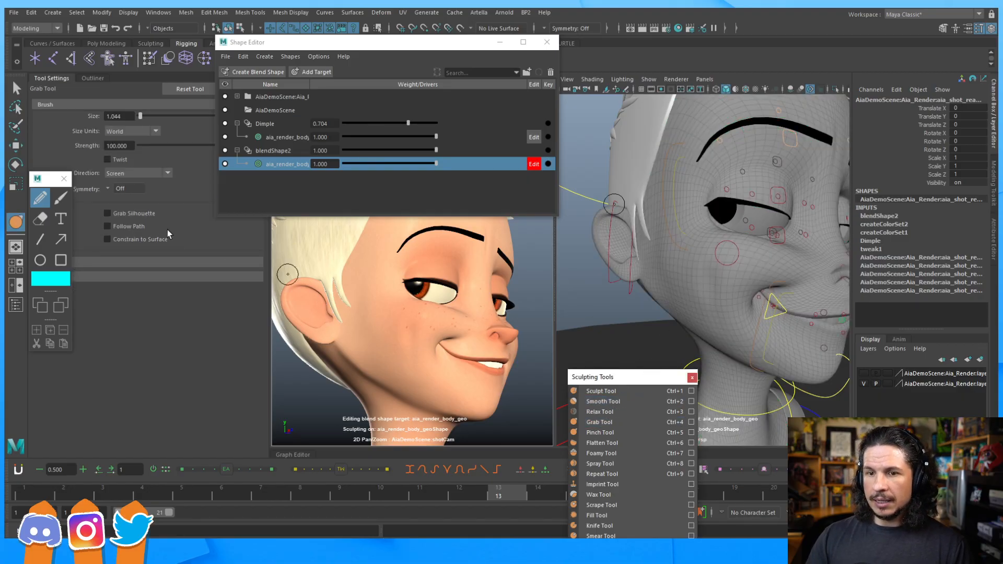
Step: Set the Grab Tool size to 1.045 and pull the corner of the smiling mouth up and outward into the cheek
key("b")
mouse_move(749, 305)
left_mouse_down()
mouse_move(774, 306)
mouse_move(763, 306)
left_mouse_up()
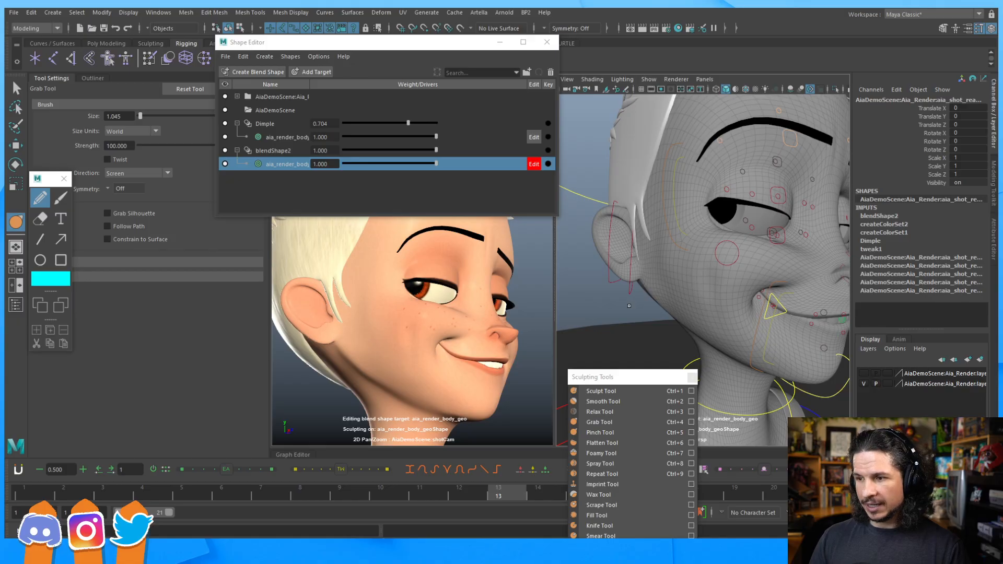
left_click_drag(629, 306, 613, 298, "alt")
right_click_drag(613, 298, 830, 306, "alt")
mouse_move(677, 282)
right_mouse_down("alt")
mouse_move(660, 271)
mouse_move(799, 301)
right_mouse_up("alt")
left_click_drag(757, 311, 737, 289)
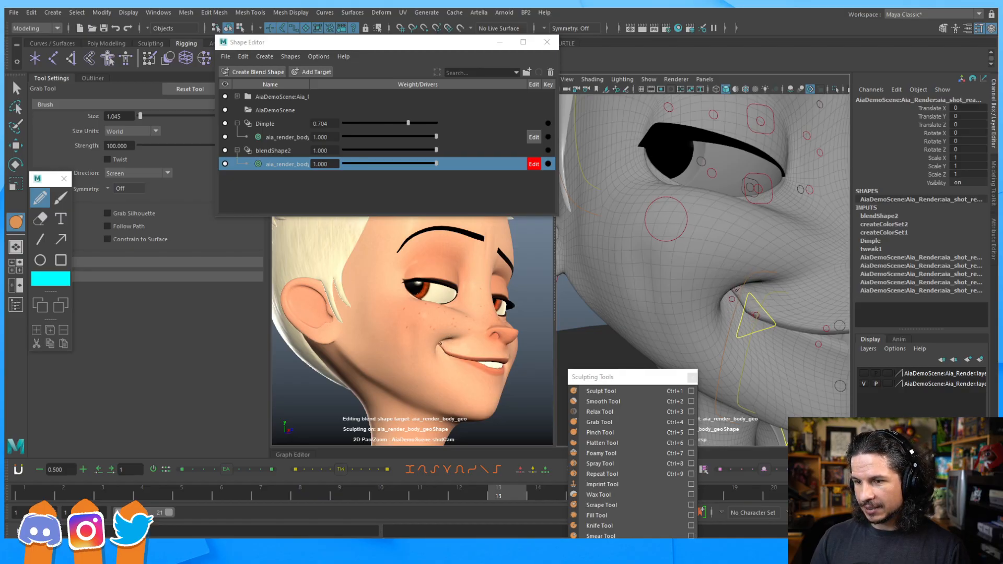
left_click_drag(746, 305, 738, 303)
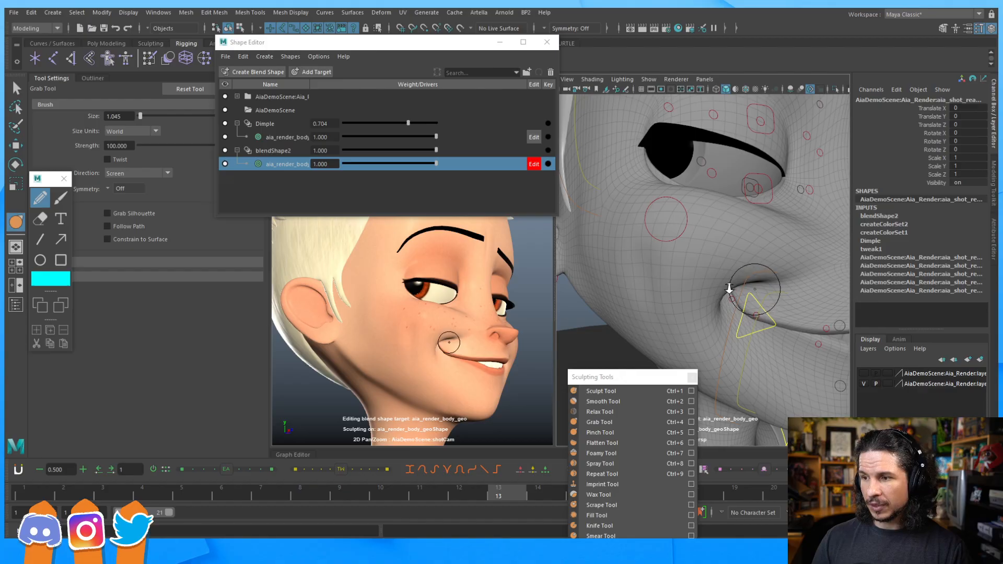
right_click_drag(755, 289, 696, 293, "alt")
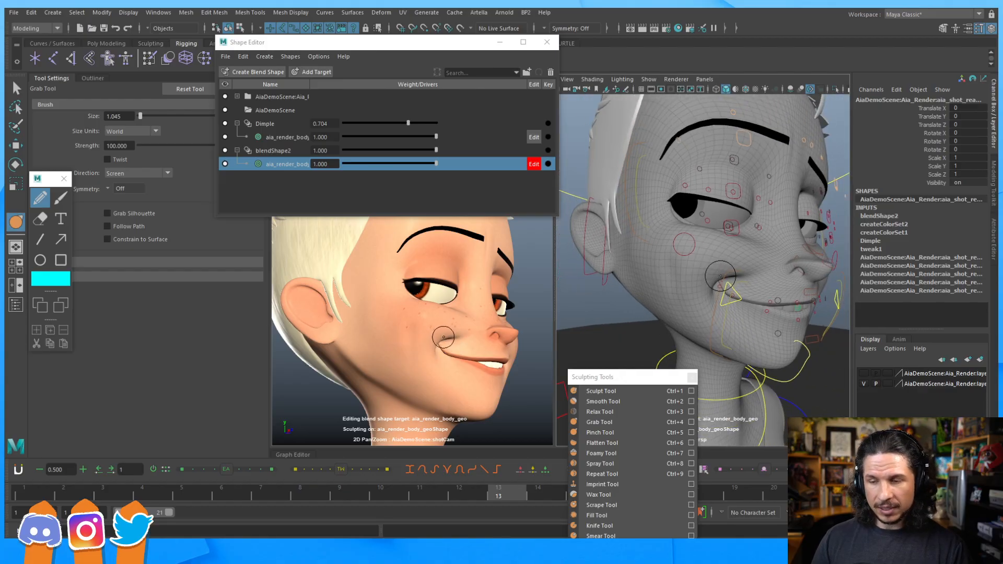
Step: Enlarge the Grab Tool to size 2.811 and pull the mouth corner slightly back toward the ear
key("b")
mouse_move(718, 278)
left_mouse_down()
mouse_move(756, 278)
mouse_move(716, 280)
left_mouse_up()
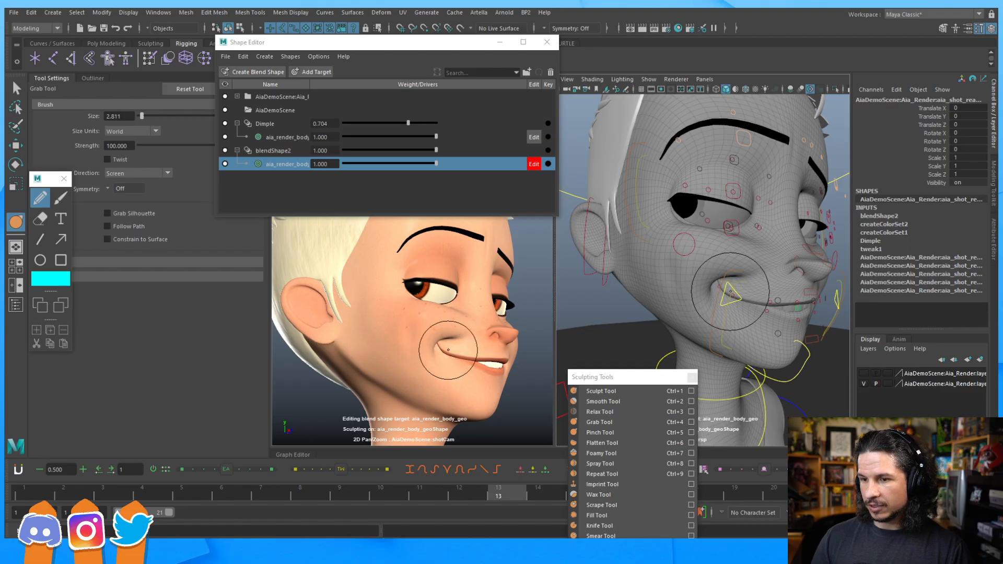
left_click_drag(448, 349, 443, 349)
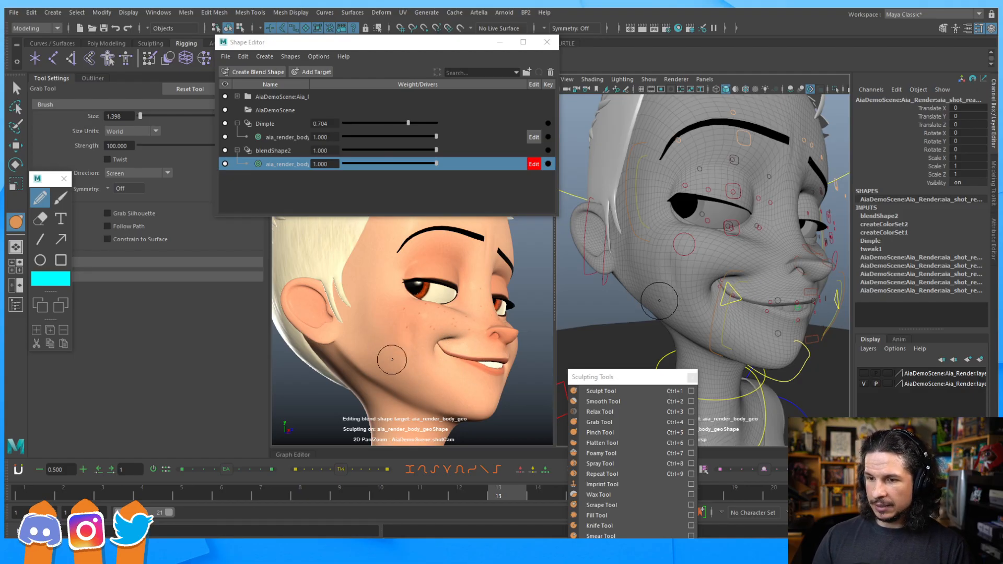
Step: Try pulling the upper cheek below the eye outward with the Grab Tool at size 1.737, and undo it
left_click_drag(419, 313, 409, 304)
left_click_drag(407, 303, 405, 303)
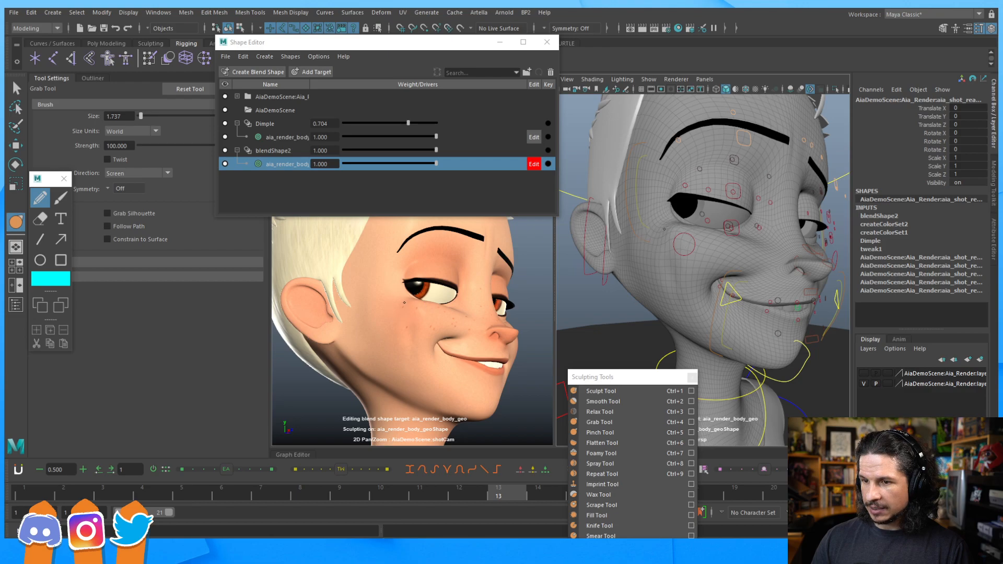
key("ctrl+z")
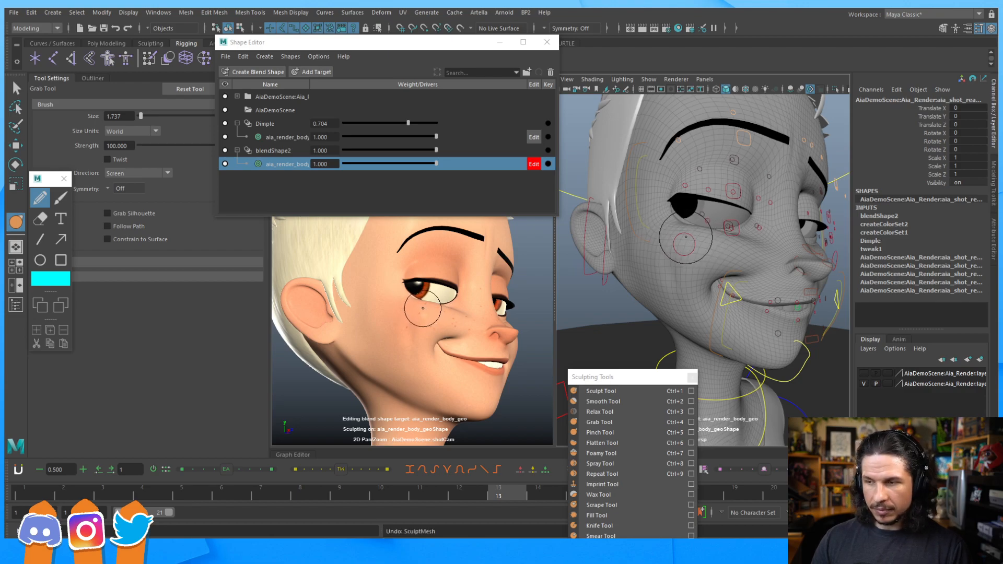
Step: Try pulling the cheek below the inner eye corner sideways with the Grab Tool at size 1.295, and undo it
key("b")
left_click_drag(424, 308, 456, 310)
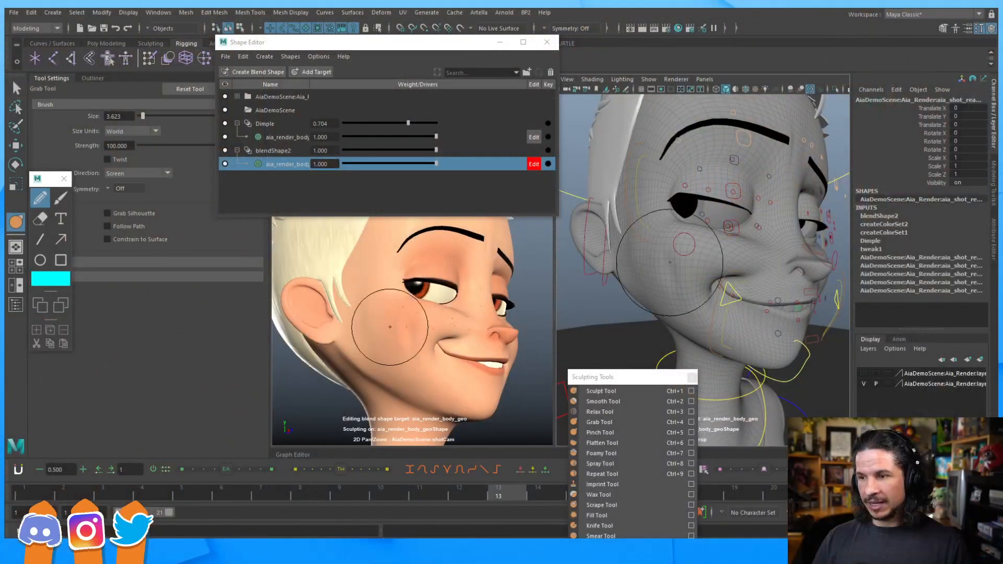
middle_click_drag(746, 246, 767, 178, "alt")
left_click_drag(742, 198, 612, 313, "alt")
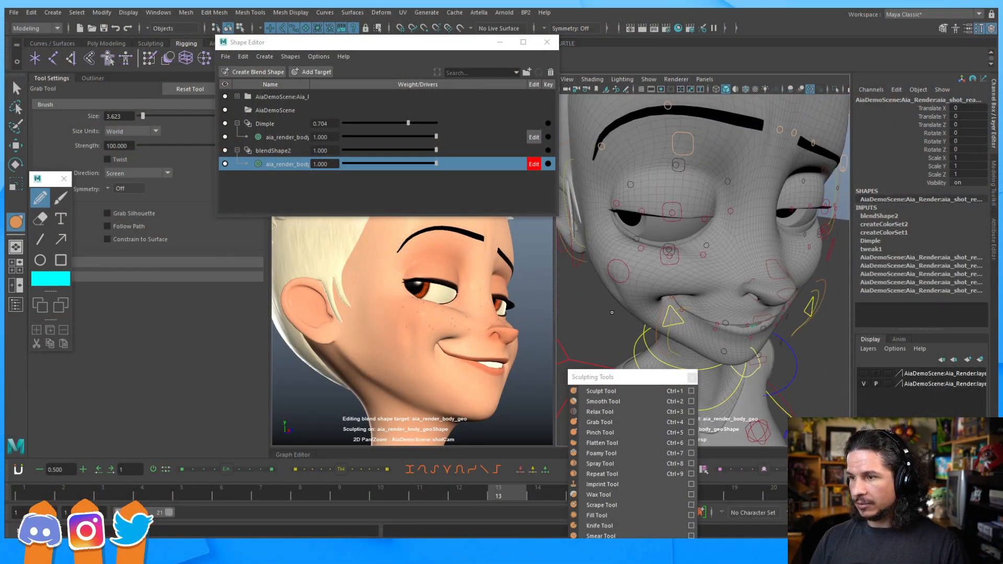
right_click_drag(612, 313, 840, 253, "alt")
key("b")
mouse_move(696, 240)
left_mouse_down()
mouse_move(609, 240)
mouse_move(636, 240)
left_mouse_up()
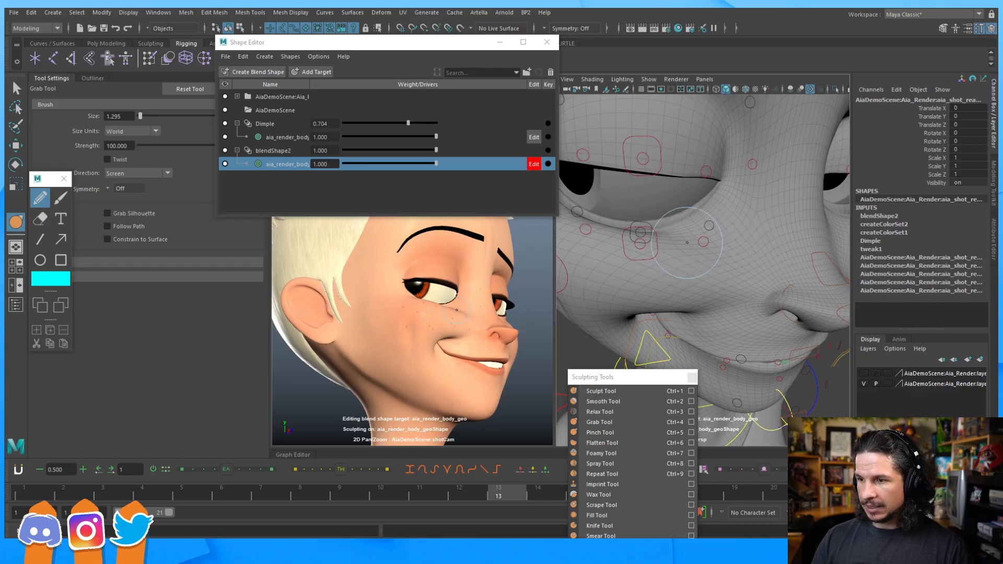
mouse_move(694, 255)
left_mouse_down()
mouse_move(646, 255)
mouse_move(666, 260)
left_mouse_up()
Step: Set the Grab Tool size to 1.699 and pull the area below the inner eye corner downward, undoing the last small adjustment
key("b")
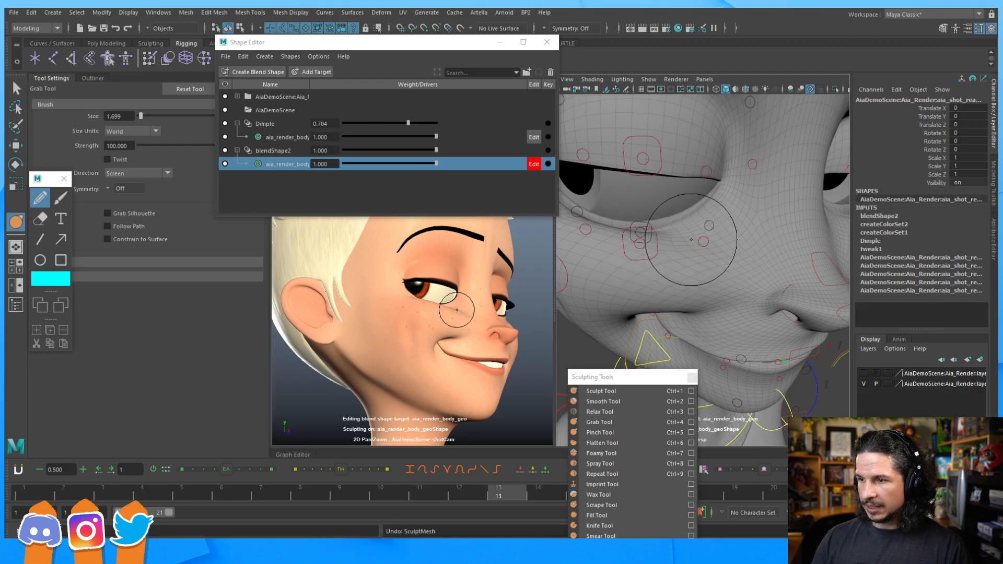
left_click_drag(687, 230, 677, 234, "alt")
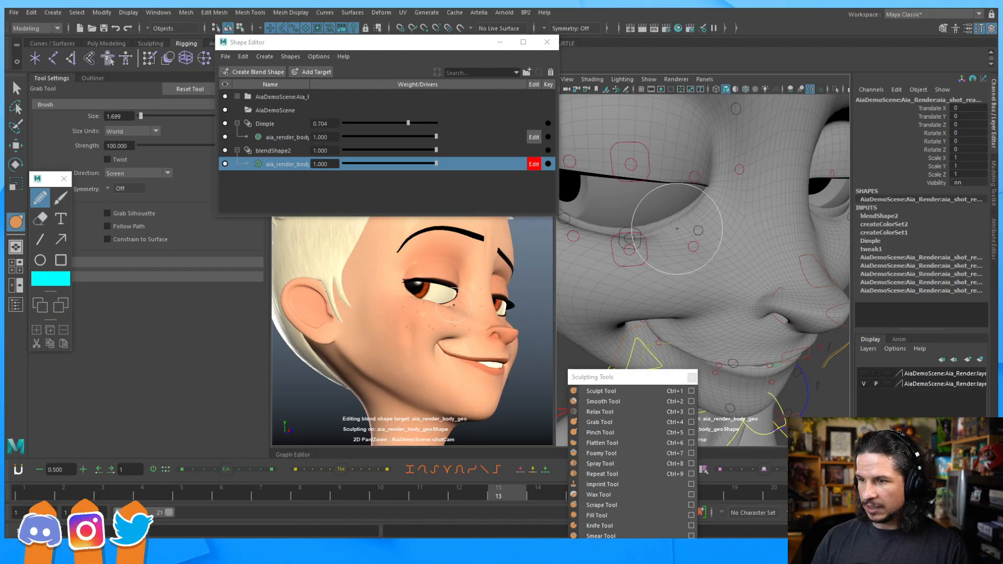
left_click_drag(657, 233, 663, 247)
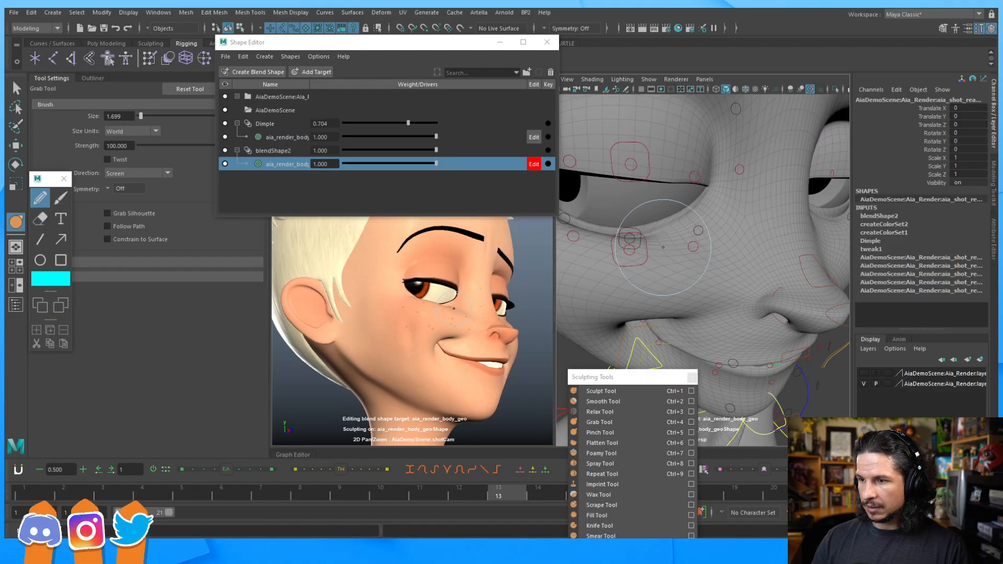
mouse_move(688, 264)
left_mouse_down()
mouse_move(700, 254)
mouse_move(685, 261)
left_mouse_up()
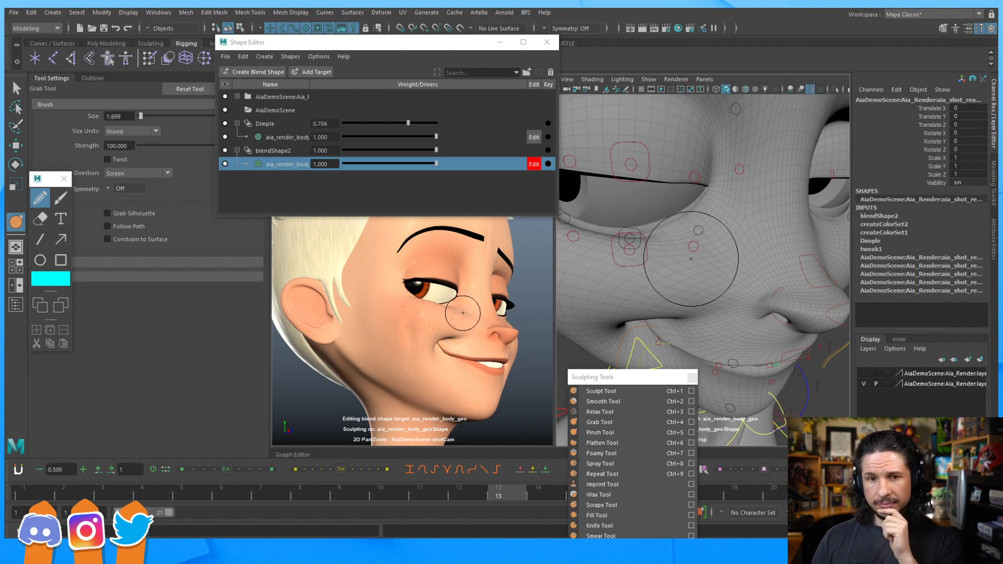
key("ctrl+z")
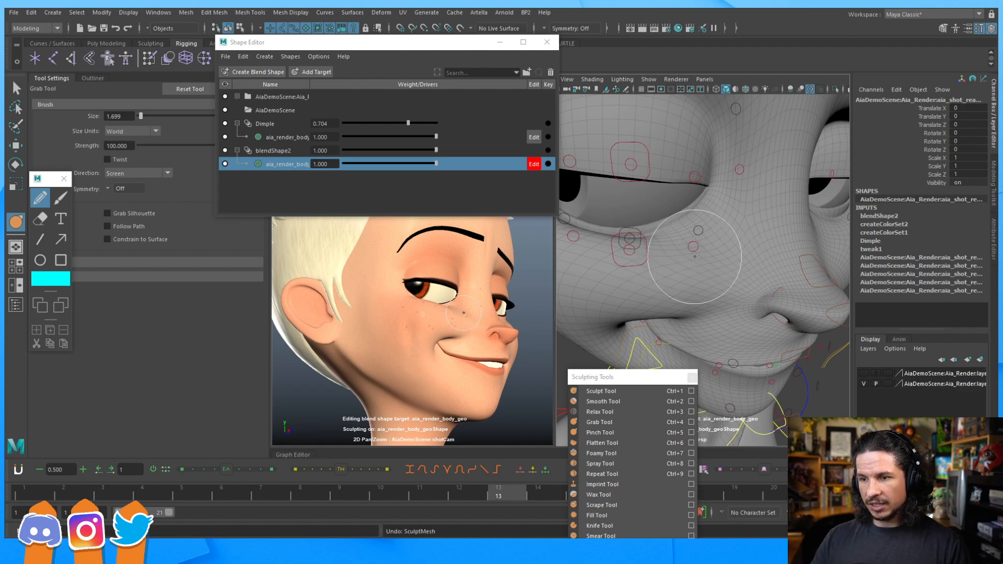
middle_click_drag(790, 286, 811, 361, "alt")
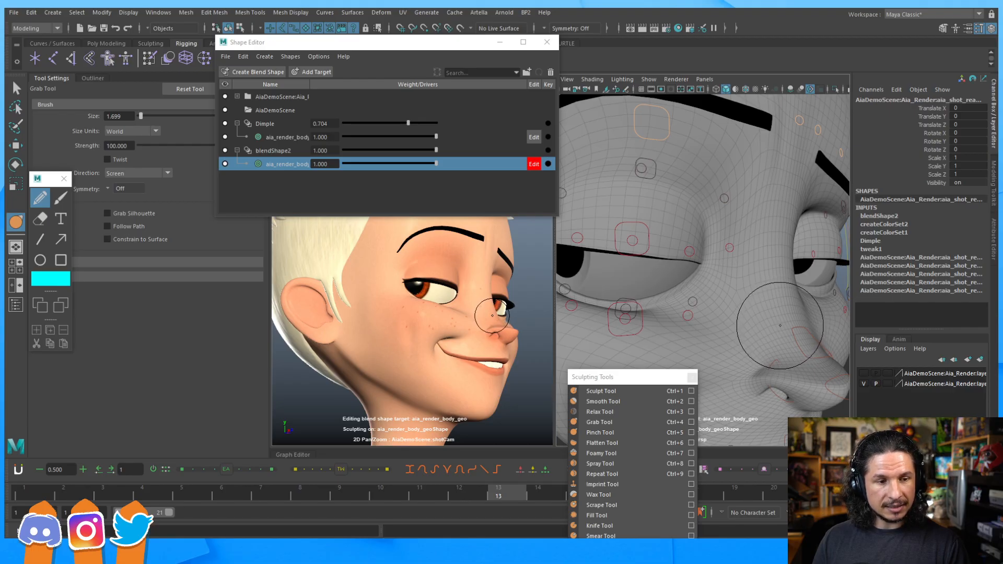
Step: Outline the side of the face in front of the ear with a cyan pencil annotation, and clear it
middle_click_drag(705, 300, 738, 277, "alt")
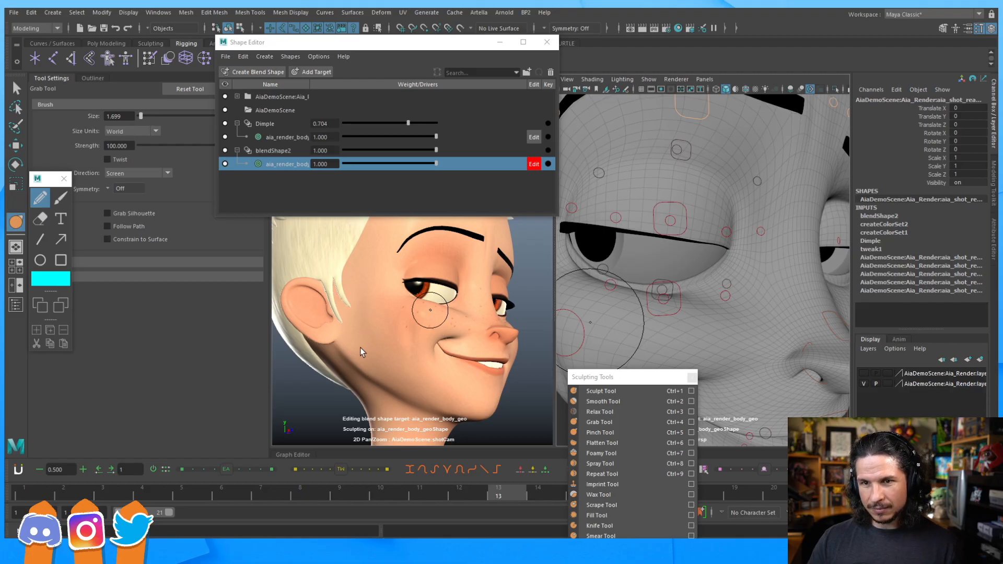
left_click(41, 201)
mouse_move(333, 293)
left_mouse_down()
mouse_move(356, 287)
mouse_move(358, 320)
left_mouse_up()
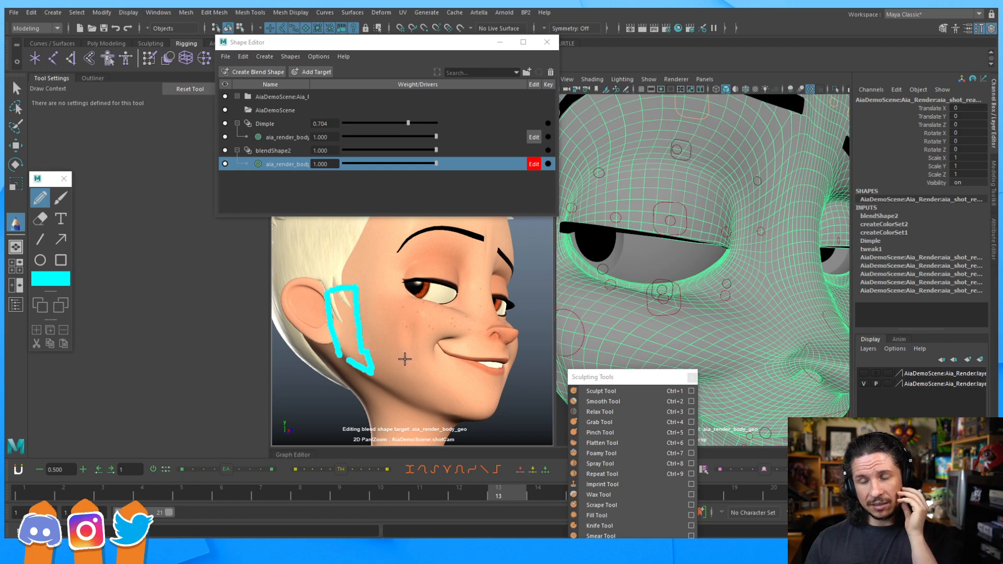
left_click(67, 331)
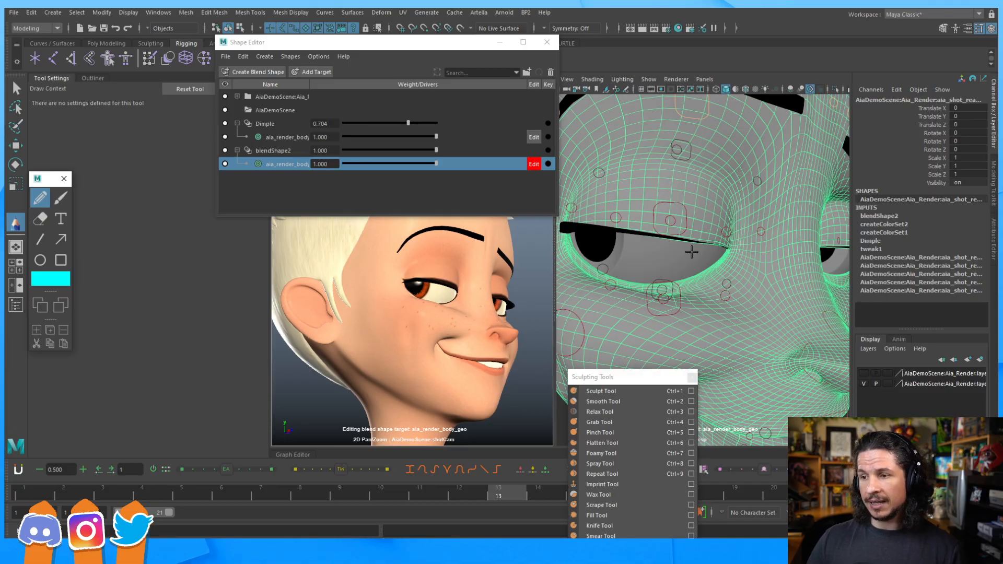
Step: Choose the Bulge Tool and enlarge its brush to size 4.659 over the side of the face near the ear
right_click_drag(680, 264, 635, 259, "alt")
left_click_drag(721, 248, 776, 248, "alt")
middle_click_drag(776, 248, 916, 224, "alt")
left_click_drag(654, 282, 626, 259, "alt")
left_click_drag(613, 380, 623, 343)
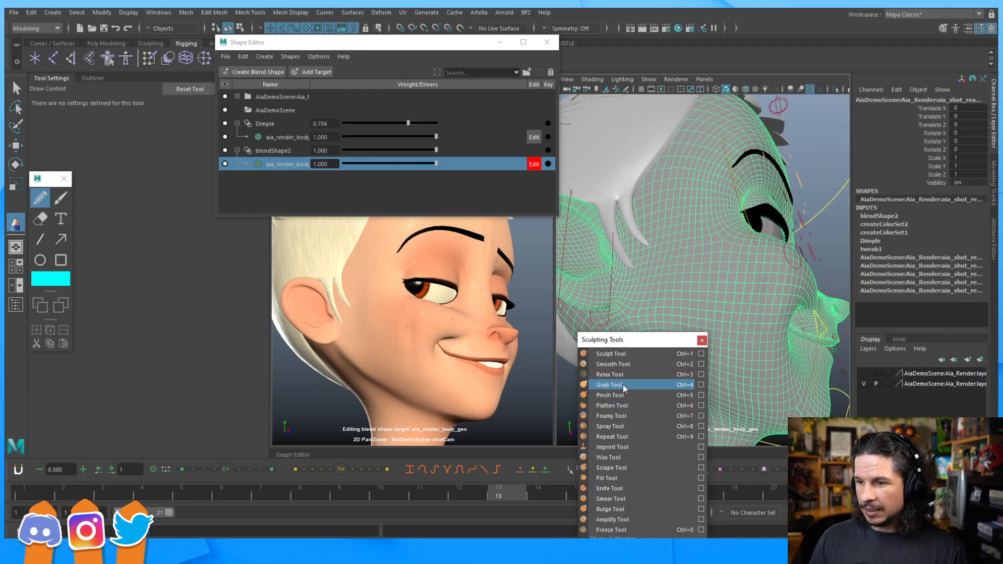
left_click(624, 508)
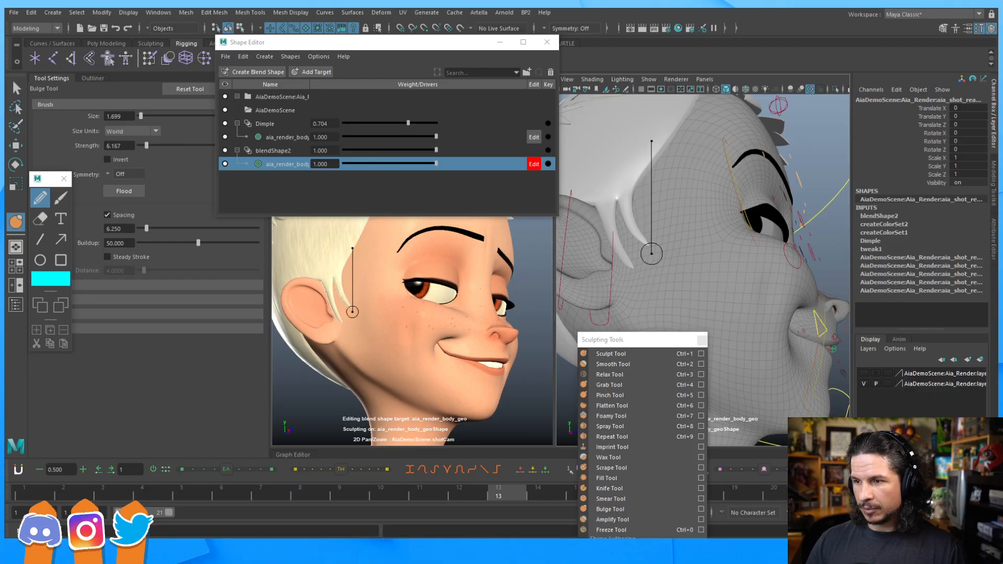
key("b")
mouse_move(634, 222)
left_mouse_down()
mouse_move(634, 244)
mouse_move(673, 237)
left_mouse_up()
key("m")
key("b")
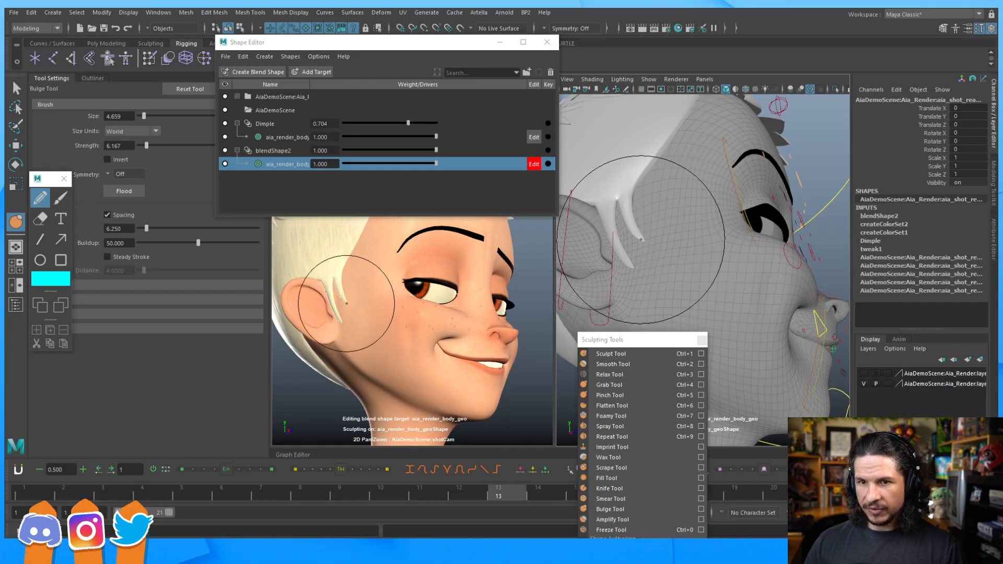
Step: Set the stylus Min Brush Size to 47.059 and Min Brush Strength to 0.000, undoing the test bulge strokes
mouse_move(46, 179)
left_mouse_down()
mouse_move(51, 355)
mouse_move(42, 407)
left_mouse_up()
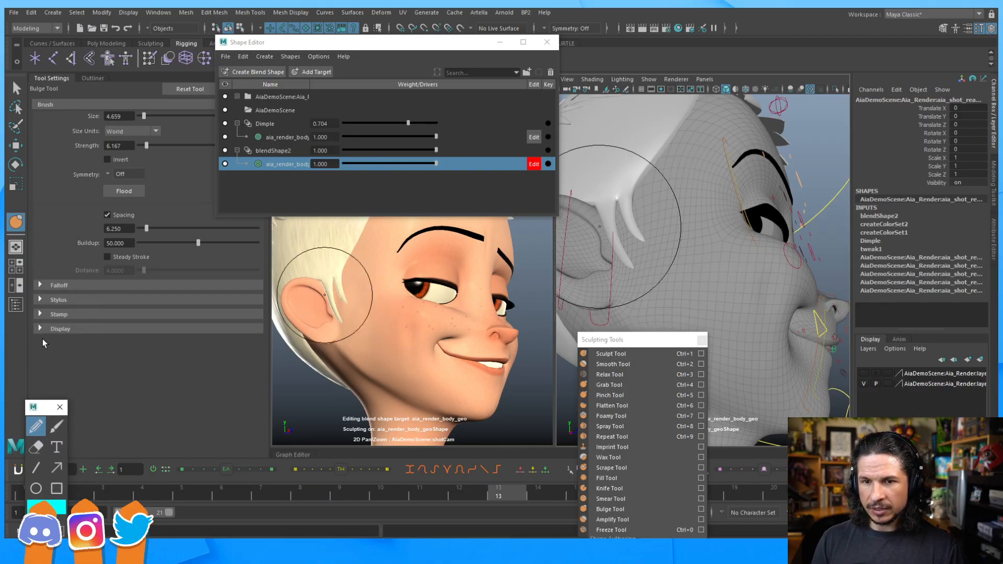
left_click(39, 299)
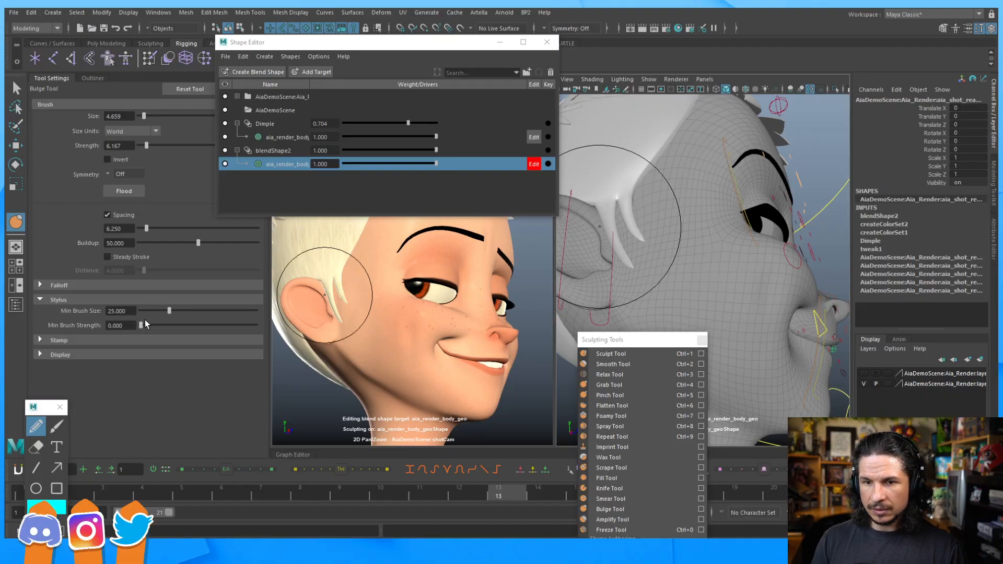
left_click_drag(148, 323, 155, 325)
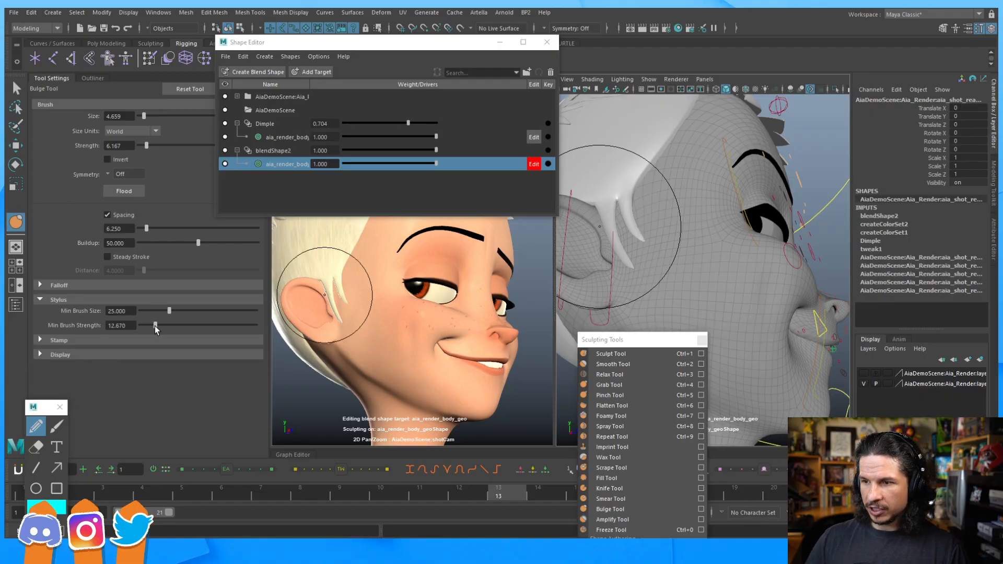
key("ctrl+z")
key("ctrl+z")
key("ctrl+z")
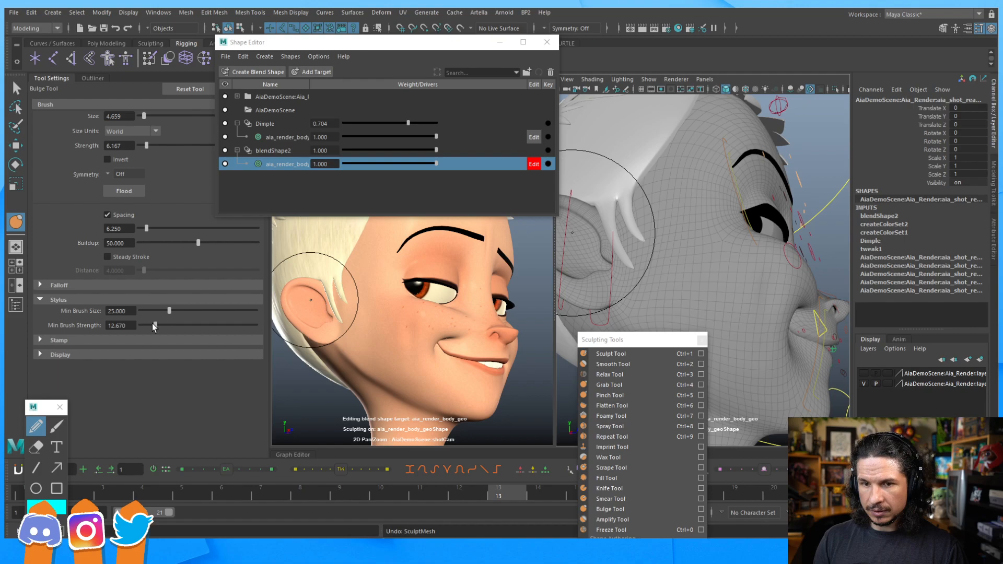
left_click_drag(154, 325, 177, 311)
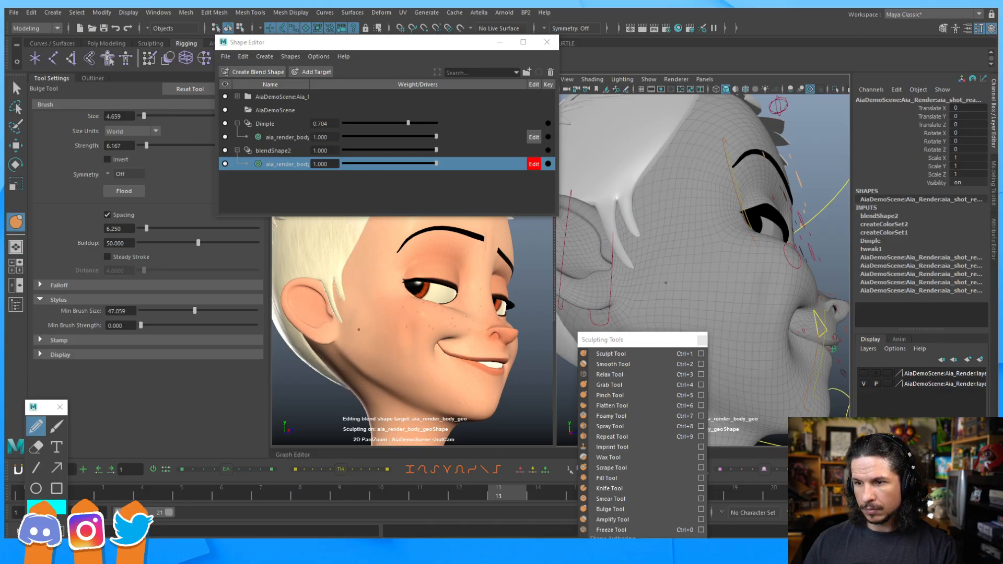
Step: Try bulging the chin below the lower lip with the Bulge Tool at size 2.950, and undo it
mouse_move(841, 233)
left_mouse_down("alt")
mouse_move(730, 257)
mouse_move(768, 232)
mouse_move(742, 209)
mouse_move(674, 229)
mouse_move(656, 253)
mouse_move(719, 215)
mouse_move(684, 290)
left_mouse_up("alt")
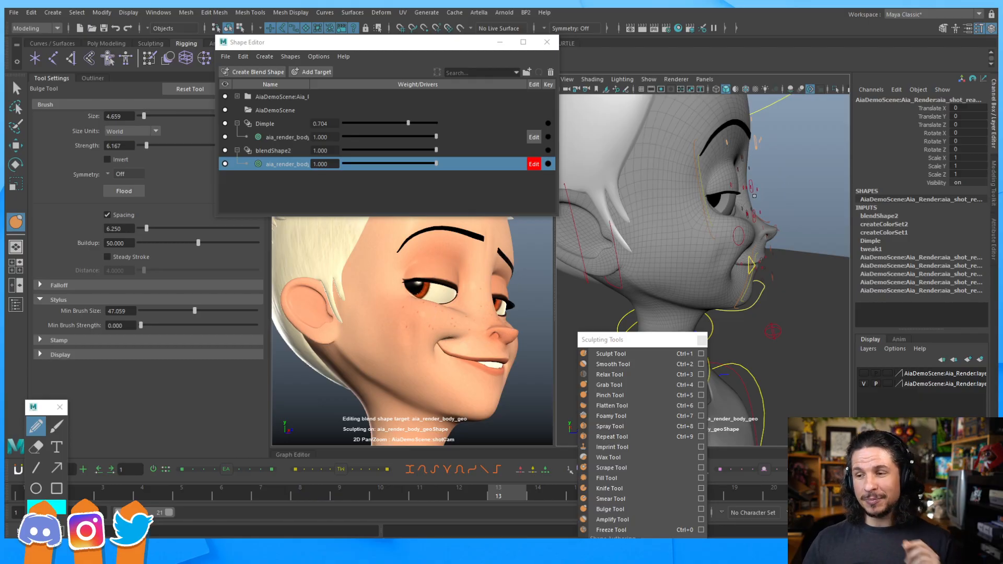
mouse_move(782, 207)
left_mouse_down("alt")
mouse_move(773, 191)
mouse_move(757, 196)
left_mouse_up("alt")
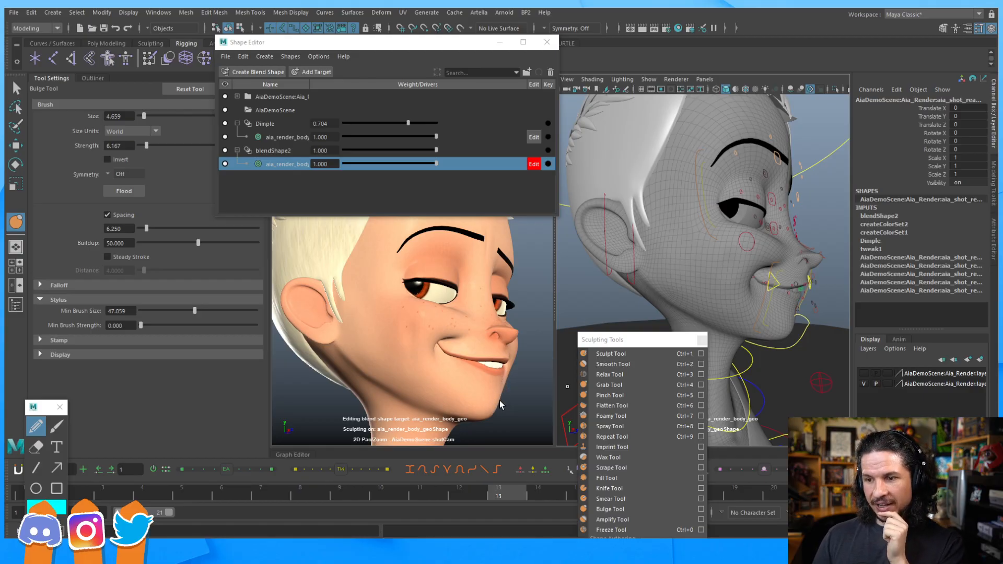
left_click_drag(765, 256, 558, 227, "alt")
right_click_drag(622, 304, 682, 265, "alt")
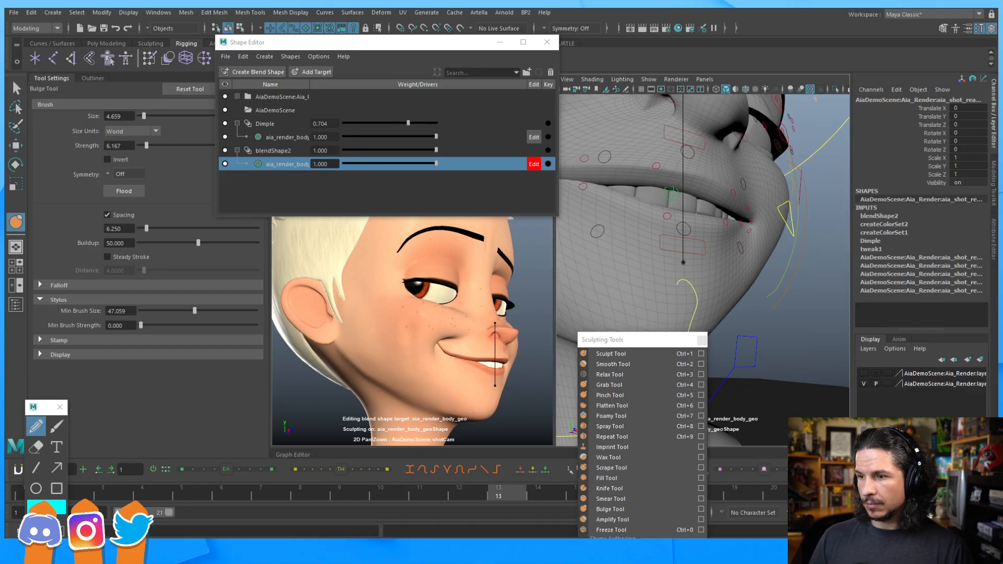
left_click_drag(627, 253, 602, 250, "alt")
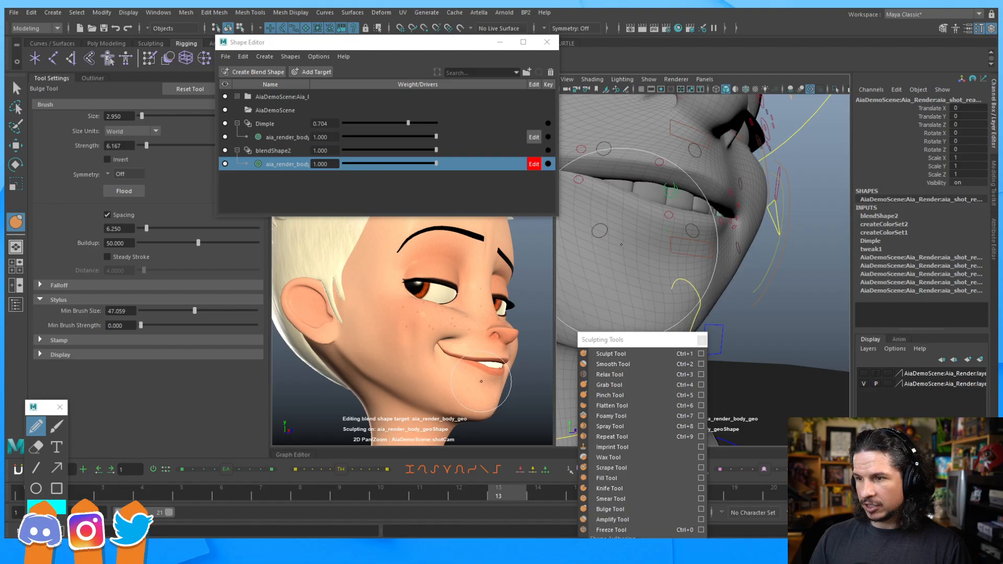
left_click_drag(687, 265, 667, 252)
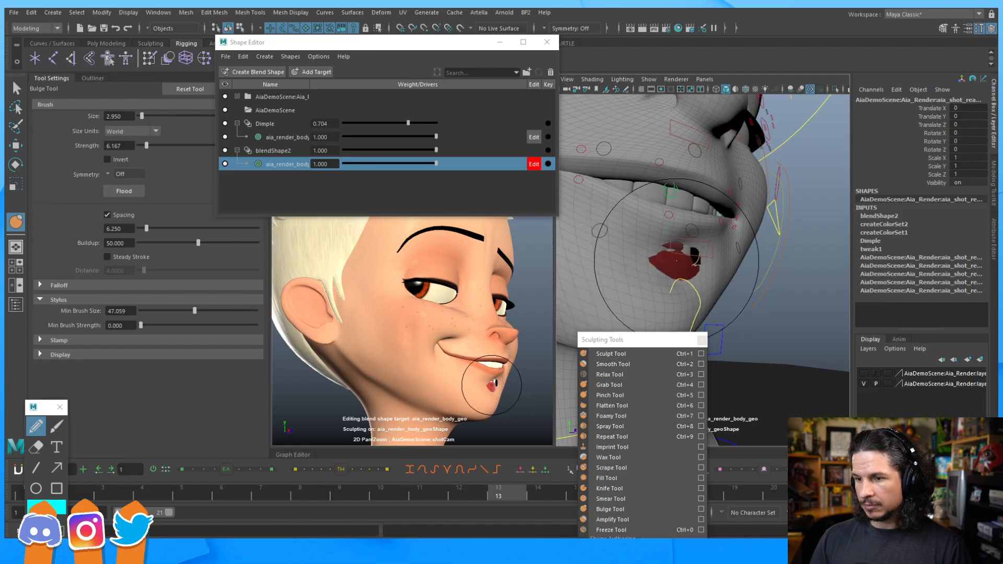
key("ctrl+z")
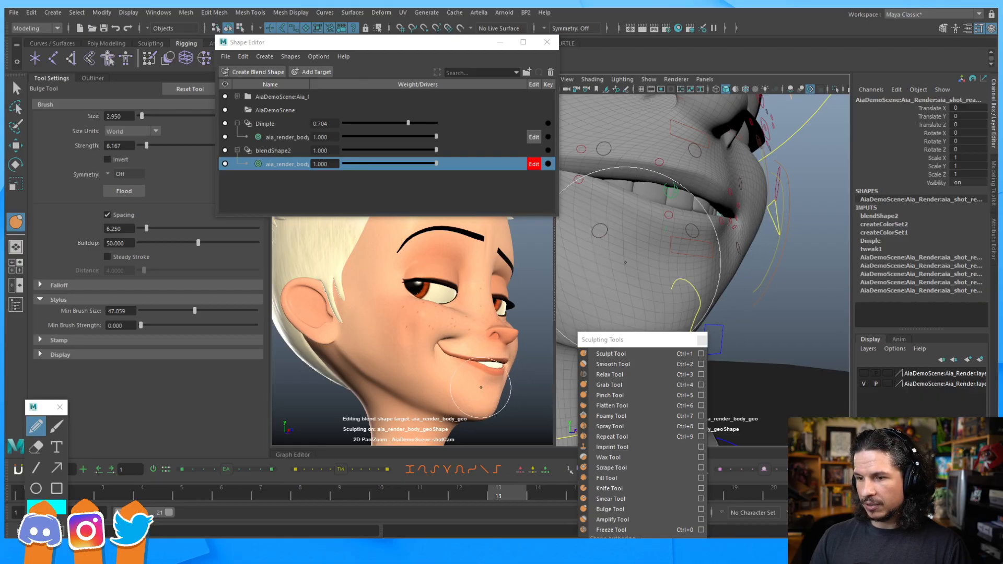
Step: Try bulging the outer cheek beside the eye with the Bulge Tool at size 4.353, and undo both strokes
left_click_drag(643, 251, 807, 215, "alt")
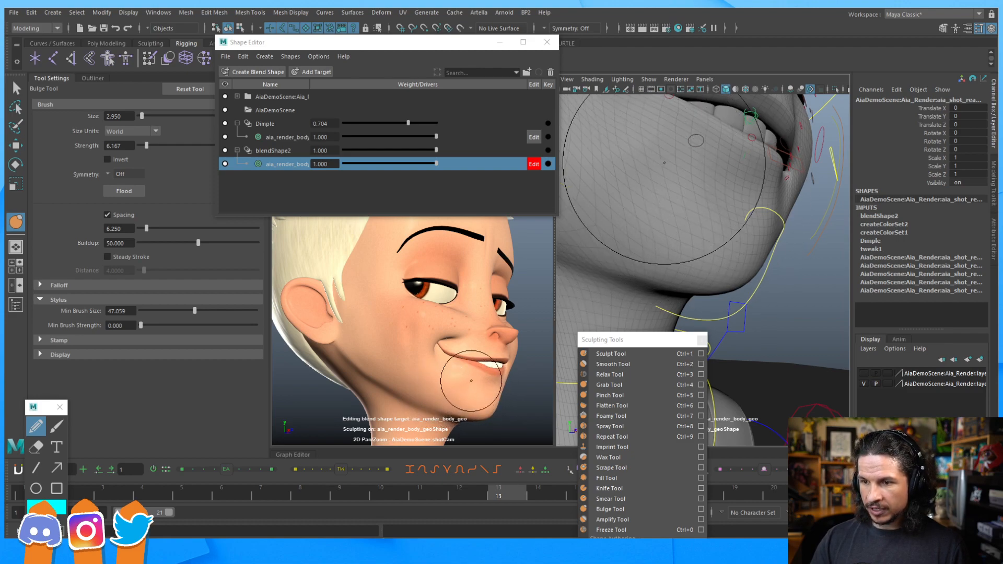
left_click_drag(781, 217, 679, 259, "alt")
left_click_drag(697, 248, 679, 235, "alt")
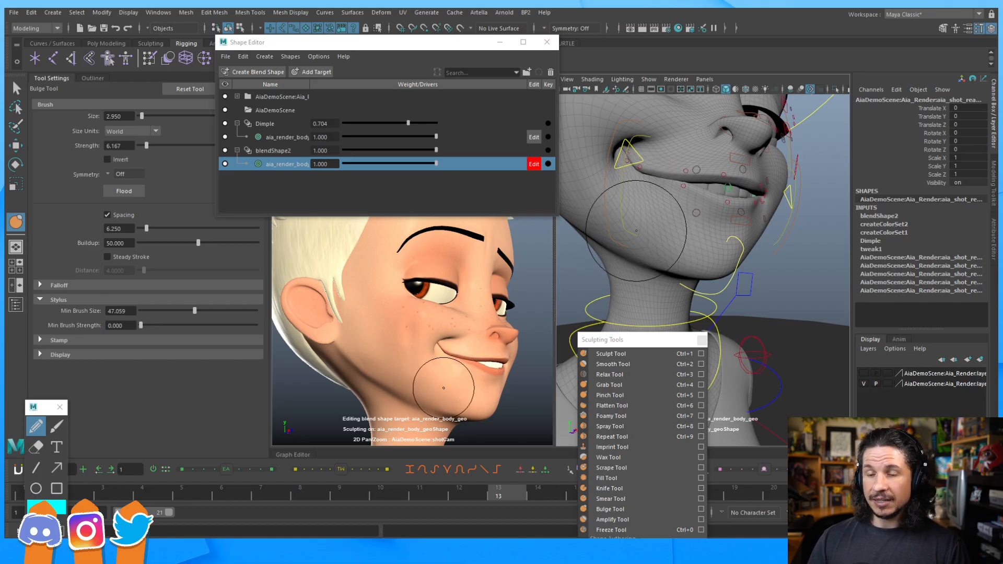
left_click_drag(692, 143, 760, 227, "alt")
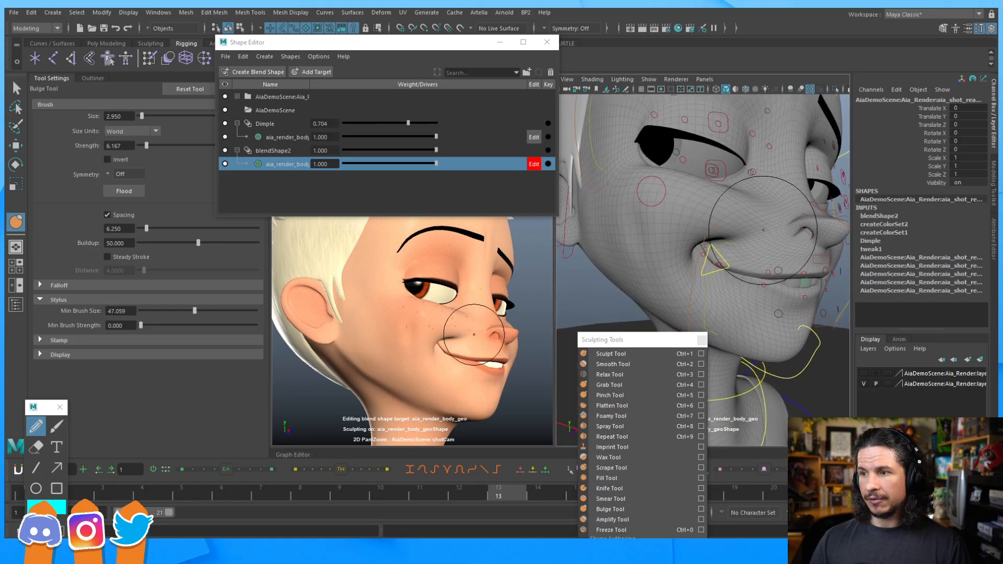
left_click_drag(693, 211, 721, 229, "alt")
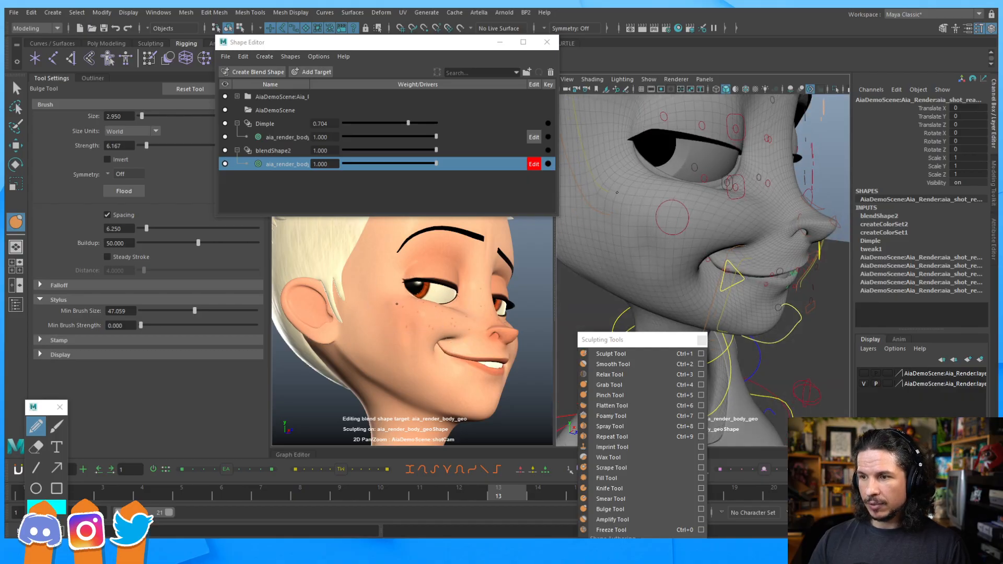
key("b")
mouse_move(623, 207)
left_mouse_down()
mouse_move(579, 208)
mouse_move(662, 207)
left_mouse_up()
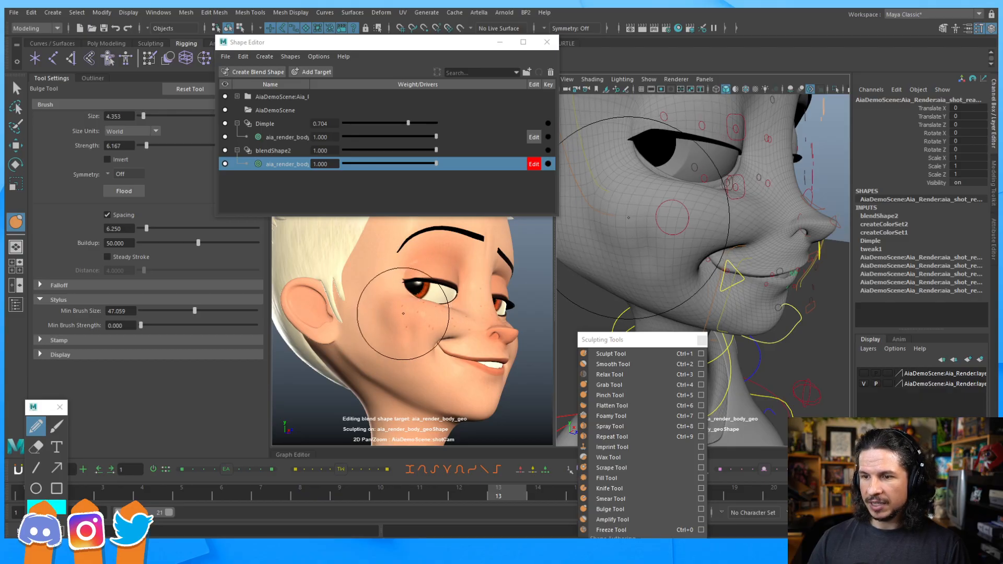
mouse_move(630, 179)
left_mouse_down()
mouse_move(612, 216)
mouse_move(620, 213)
left_mouse_up()
key("ctrl+z")
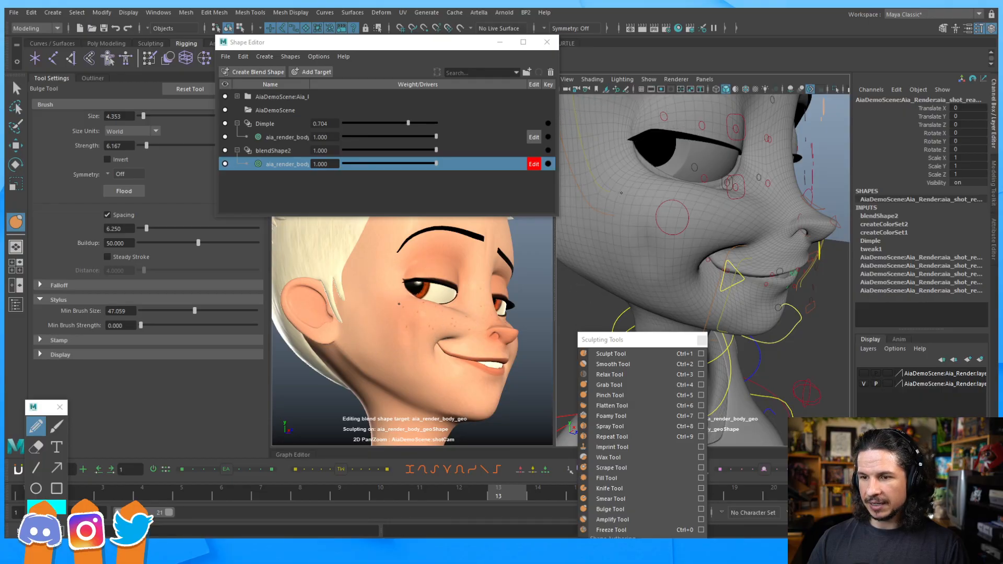
mouse_move(617, 192)
left_mouse_down()
mouse_move(597, 222)
mouse_move(599, 243)
left_mouse_up()
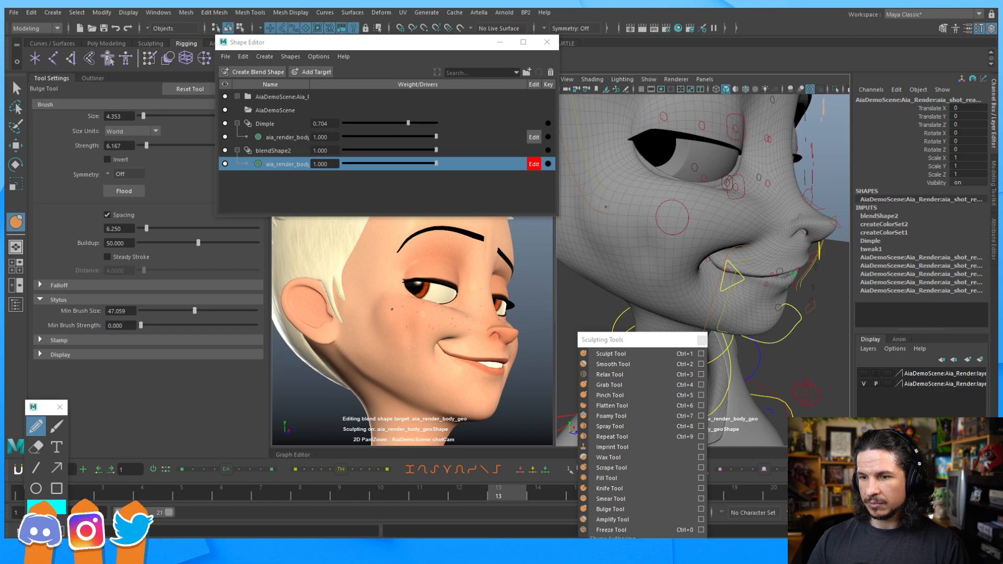
key("ctrl+z")
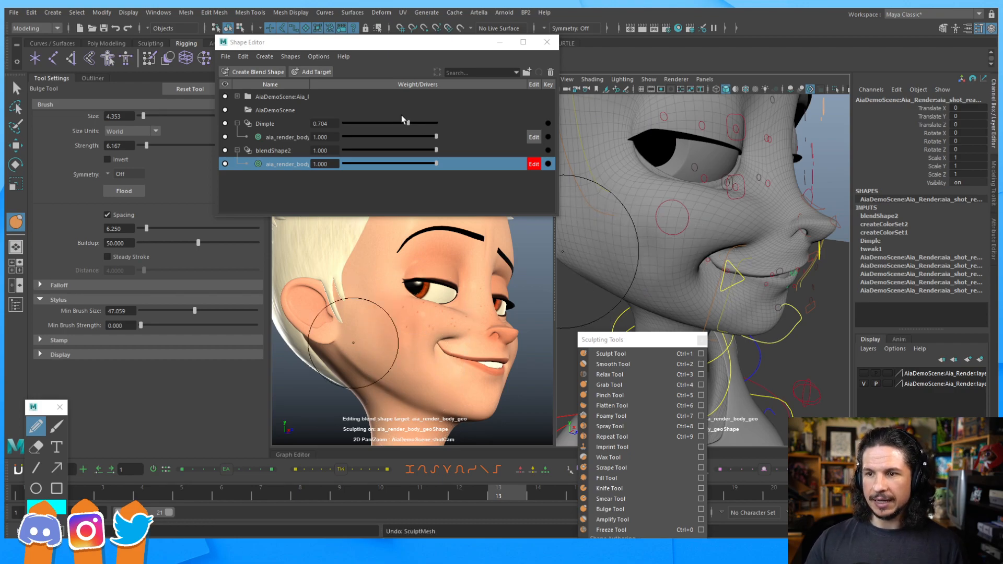
left_click_drag(435, 151, 459, 178)
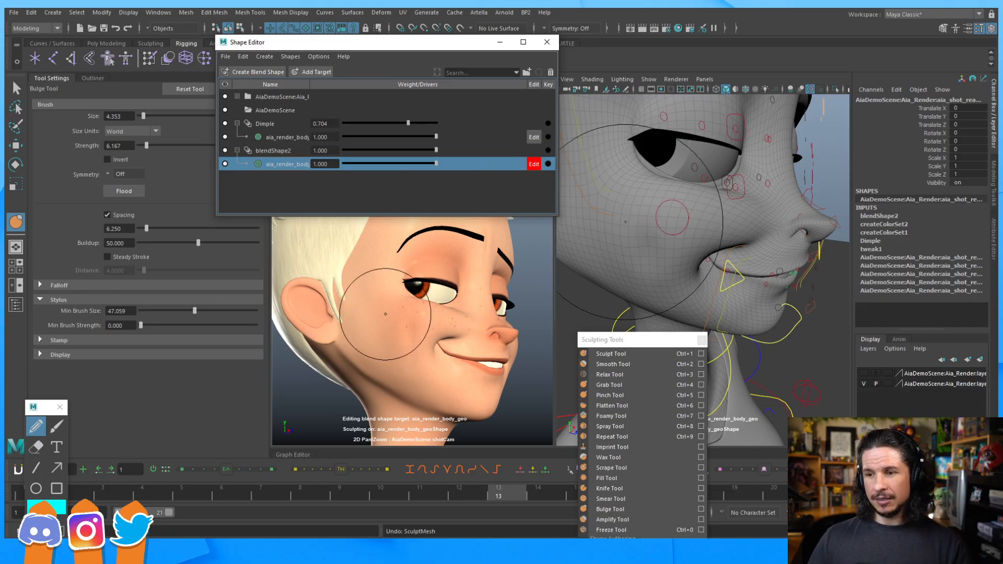
Step: Switch to the Grab Tool with size 2.388 and set a key on the body mesh at frame 13
left_click_drag(764, 259, 724, 243, "alt")
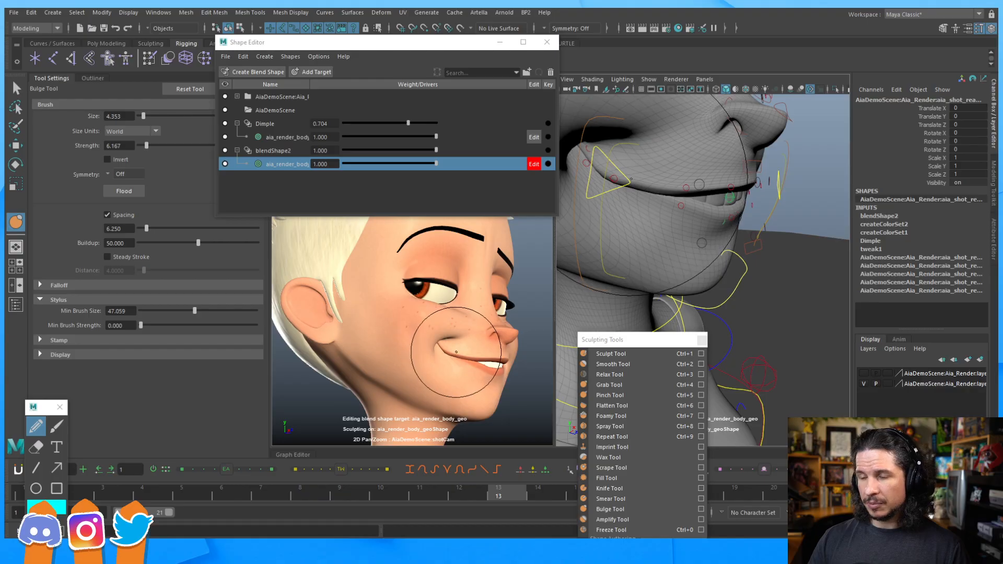
left_click(633, 386)
middle_click_drag(634, 186, 755, 220, "alt")
right_click_drag(755, 220, 794, 220, "alt")
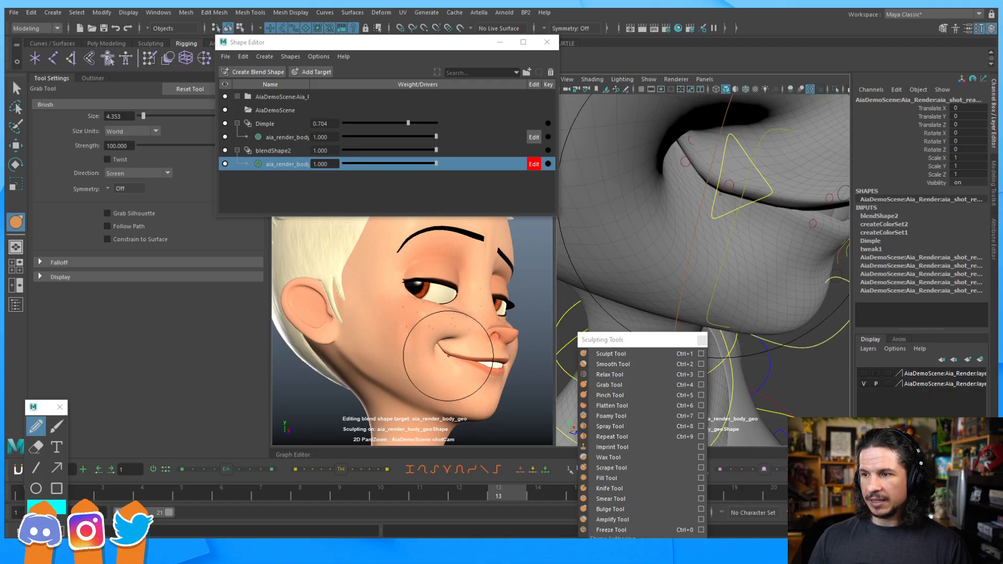
key("s")
key("b")
mouse_move(723, 191)
left_mouse_down()
mouse_move(561, 191)
mouse_move(623, 191)
left_mouse_up()
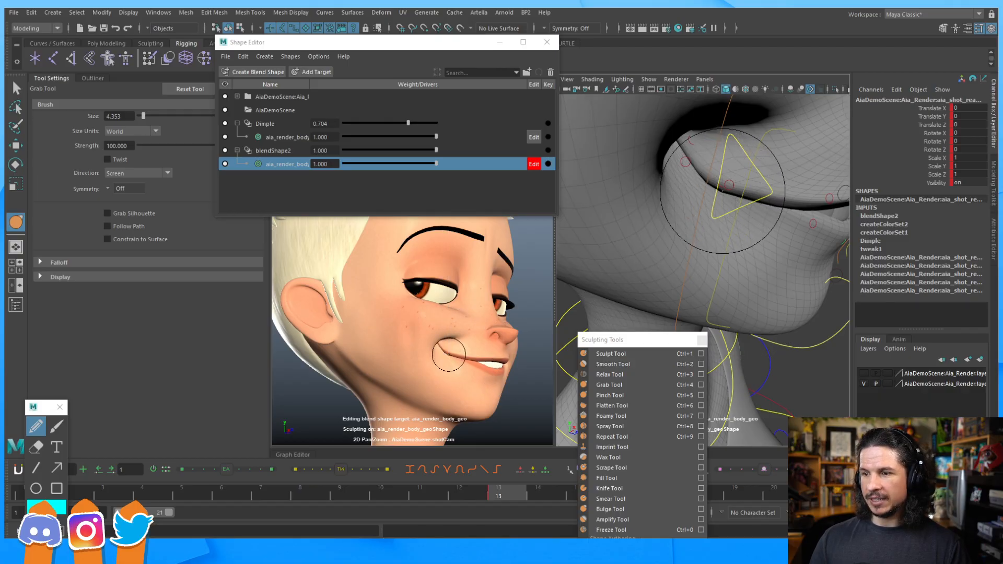
Step: Nudge the mouth corner slightly forward and up with the Grab Tool, undoing the larger trial pull on the lips
right_click_drag(723, 191, 704, 203, "alt")
mouse_move(705, 203)
left_mouse_down("alt")
mouse_move(674, 246)
mouse_move(706, 239)
mouse_move(619, 238)
mouse_move(752, 237)
mouse_move(708, 235)
mouse_move(714, 240)
left_mouse_up("alt")
key("b")
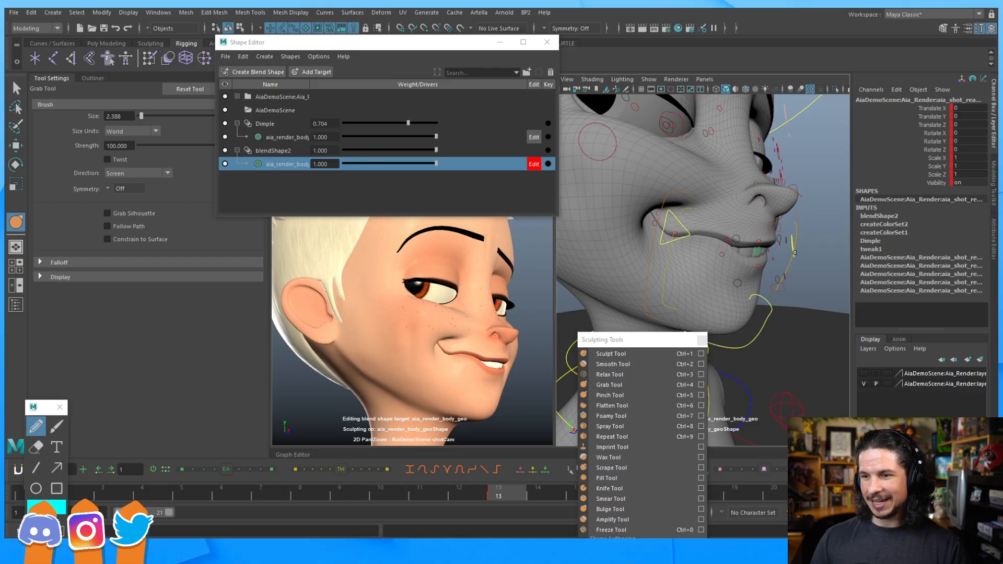
left_click_drag(757, 241, 771, 241)
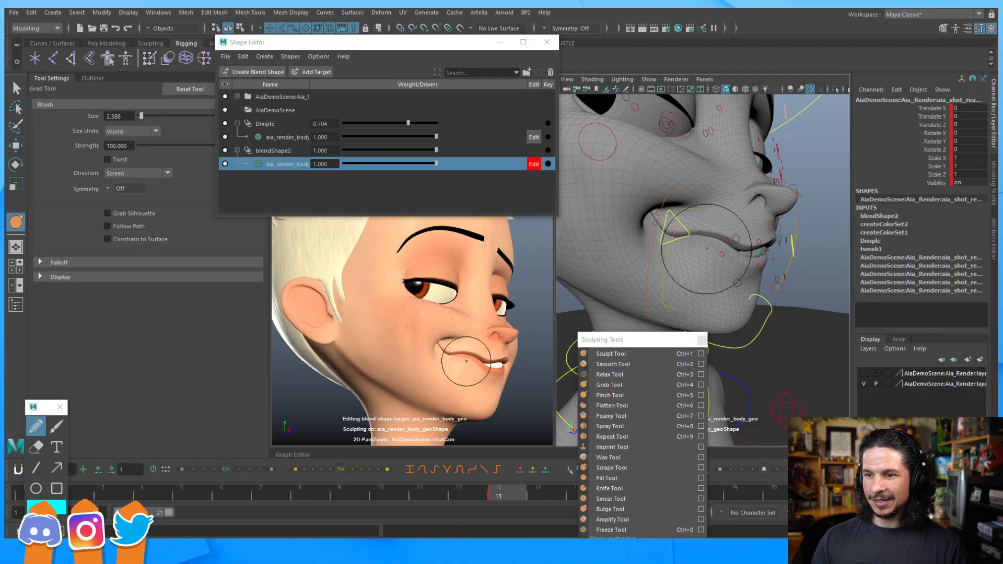
key("ctrl+z")
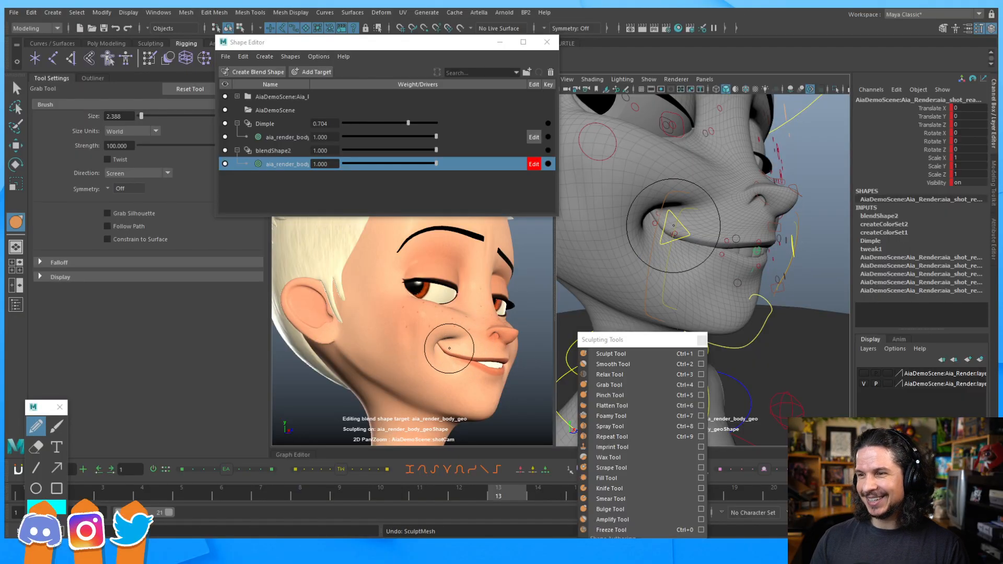
left_click_drag(665, 234, 671, 230)
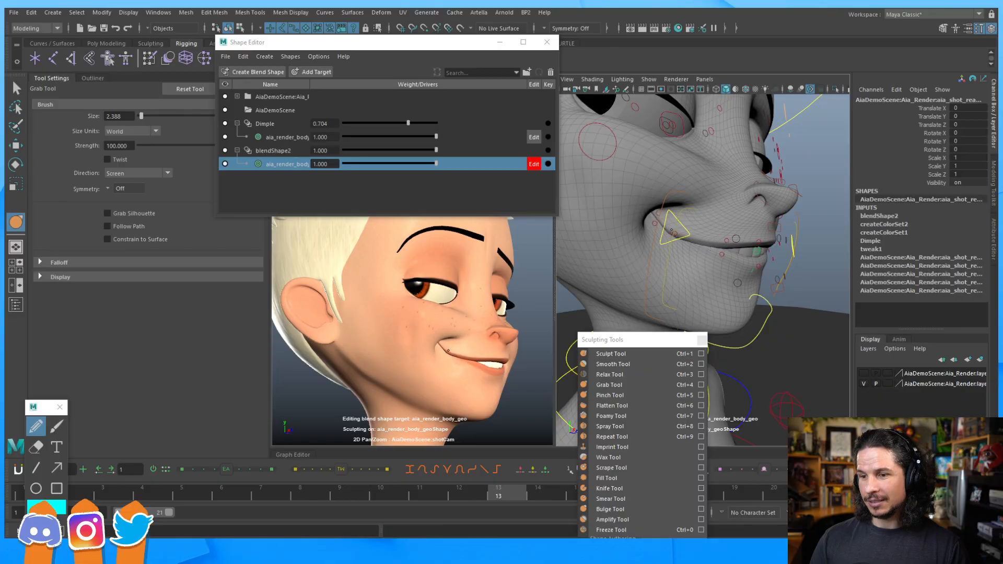
Step: Activate the Move Tool, select the curve control beside the mouth, and turn off editing of the blendShape2 target
key("w")
left_click(793, 242)
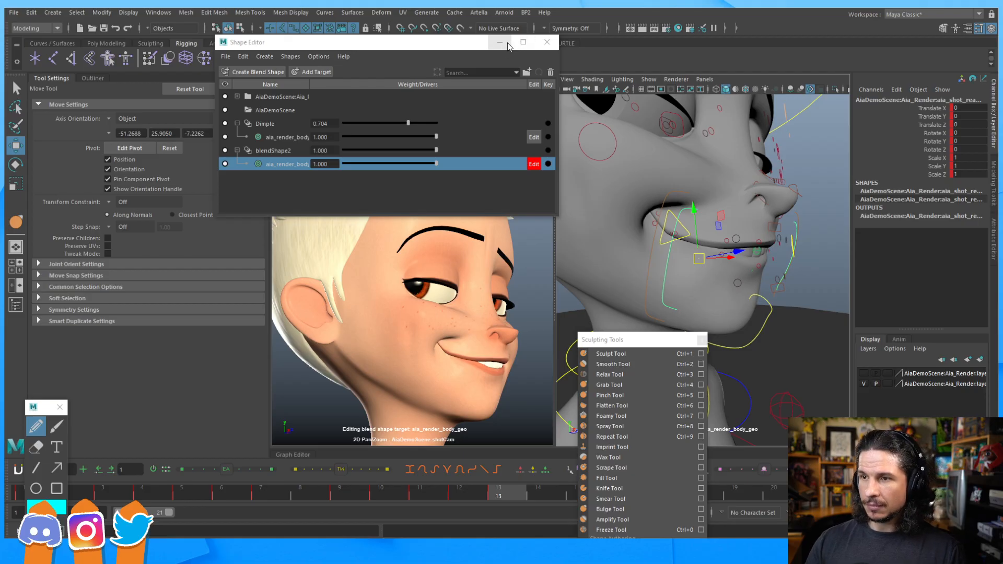
left_click(534, 164)
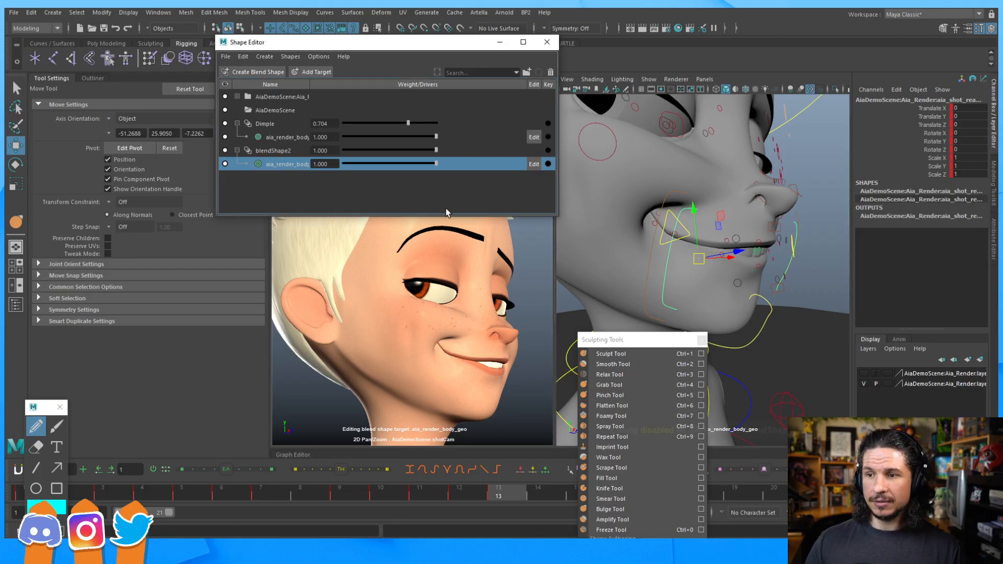
Step: Clear the workspace by minimizing the Shape Editor, closing the Sculpting Tools list, and collapsing the Tool Settings
left_click(500, 46)
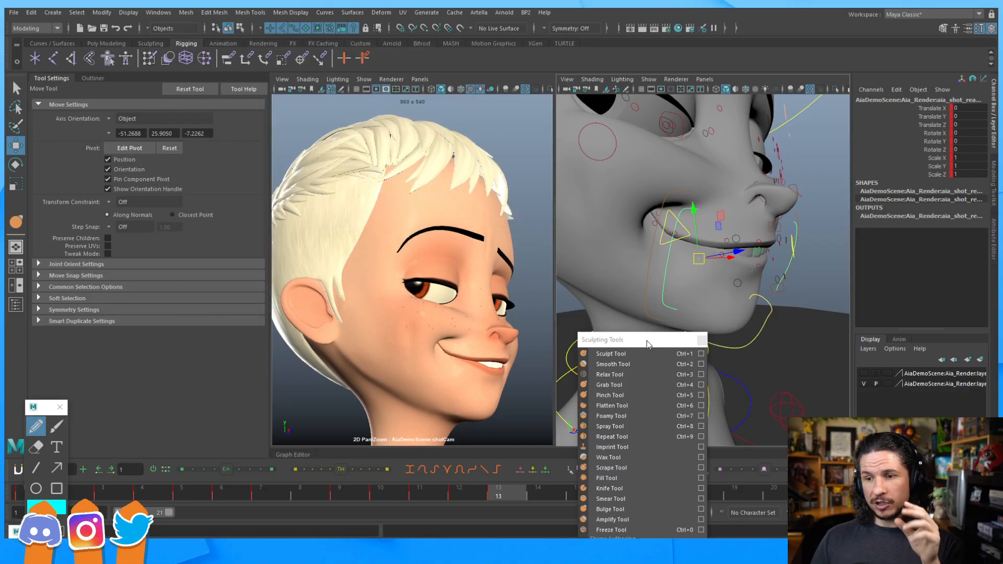
left_click_drag(651, 342, 630, 289)
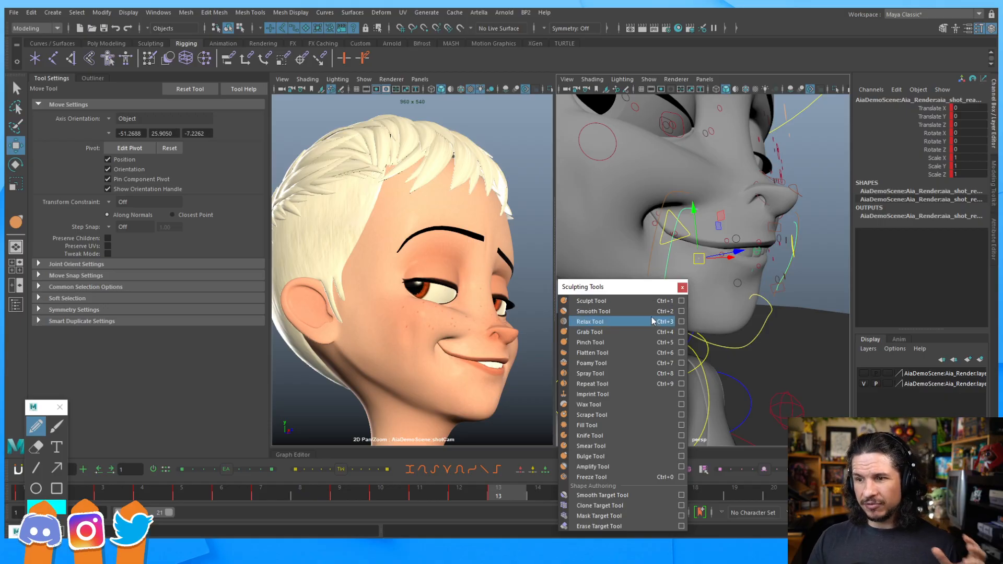
mouse_move(641, 291)
left_mouse_down()
mouse_move(589, 279)
mouse_move(610, 265)
left_mouse_up()
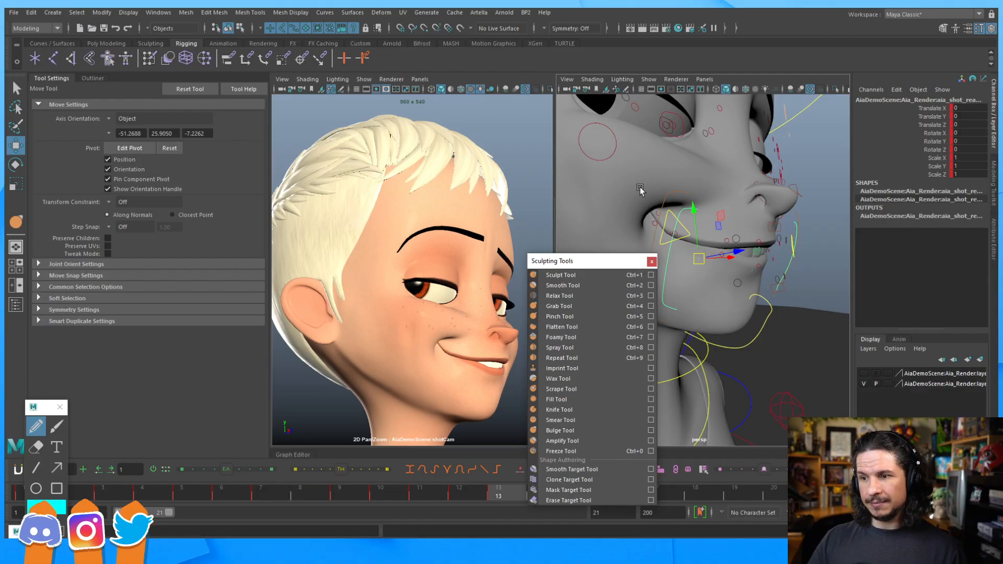
left_click(651, 261)
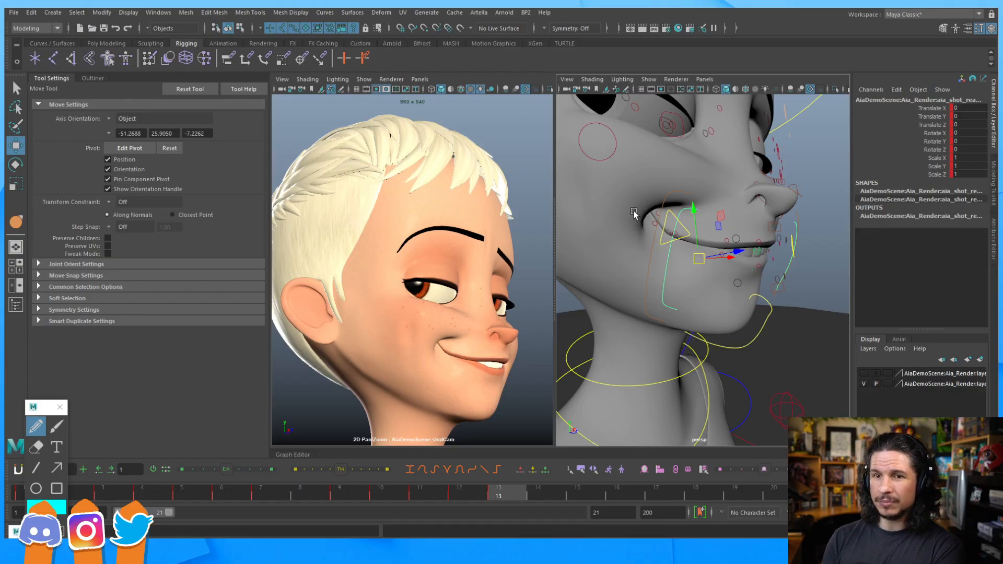
left_click(52, 80)
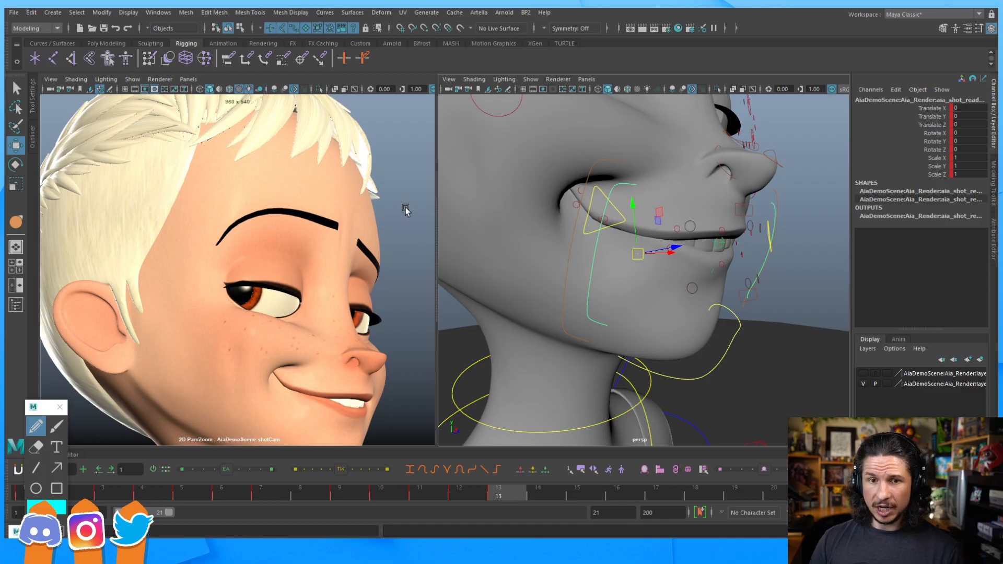
Step: Select the round control below the chin and move it to Translate X 0.141, Y 0.299, and Z 0.029
left_click(408, 256)
right_click_drag(408, 256, 278, 291)
middle_click_drag(278, 290, 292, 278)
right_click_drag(292, 278, 336, 281)
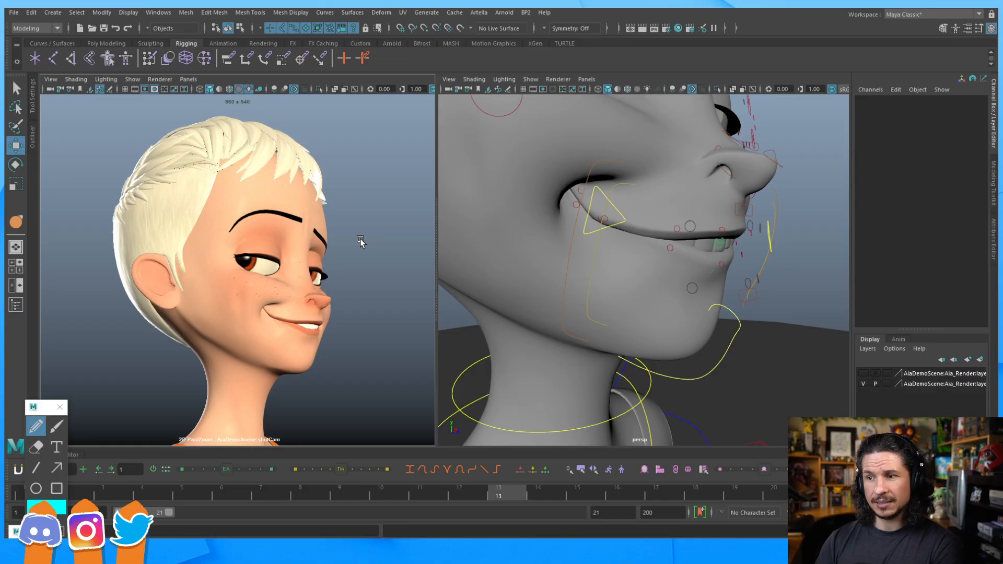
left_click_drag(756, 217, 638, 256, "alt")
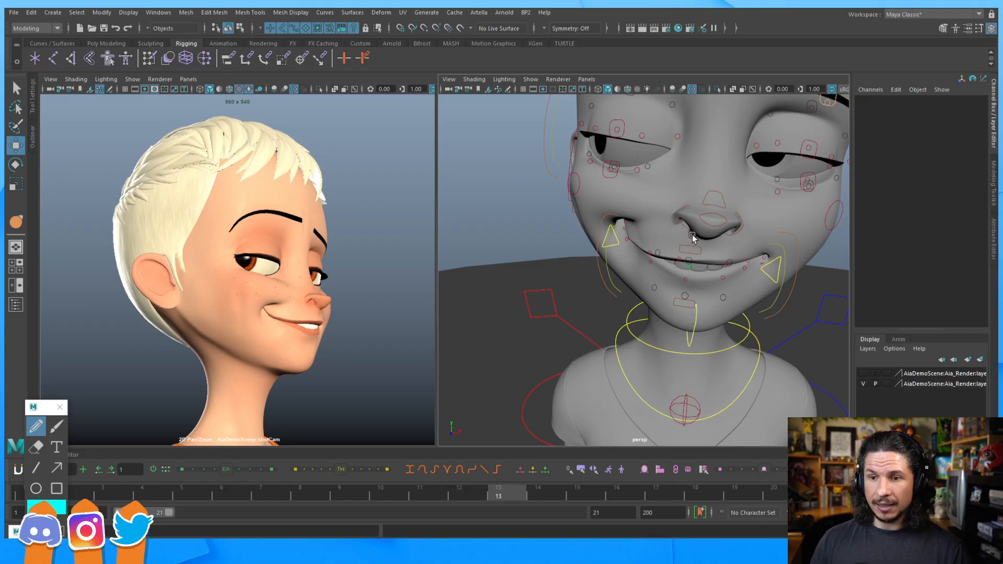
right_click_drag(727, 230, 631, 265, "alt")
left_click_drag(631, 266, 706, 291, "alt")
left_click(688, 340)
left_click_drag(687, 340, 674, 319, "alt")
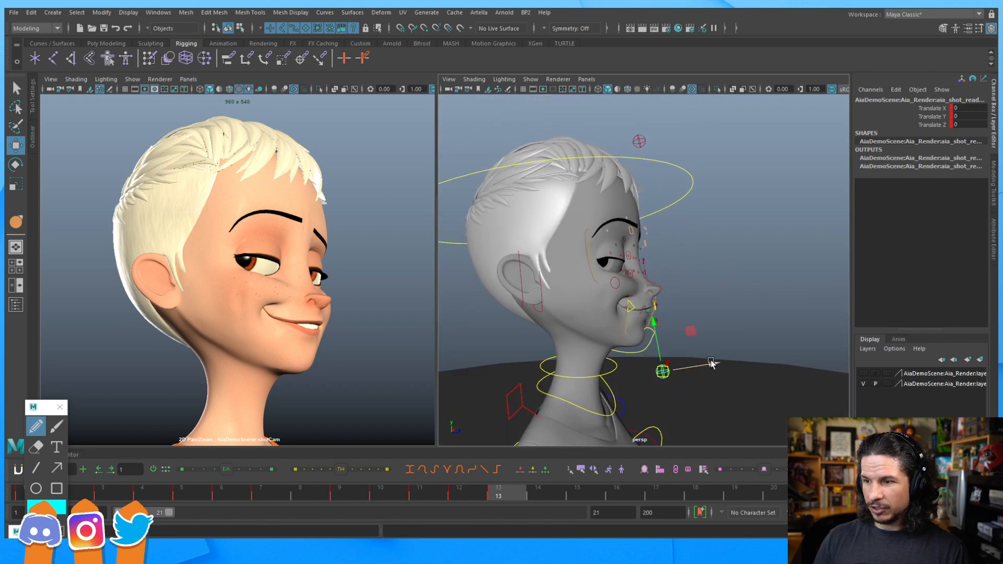
left_click_drag(714, 363, 712, 360)
key("ctrl+z")
mouse_move(653, 322)
left_mouse_down()
mouse_move(655, 331)
mouse_move(655, 320)
mouse_move(690, 330)
mouse_move(711, 362)
left_mouse_up()
left_click_drag(609, 369, 697, 367, "alt")
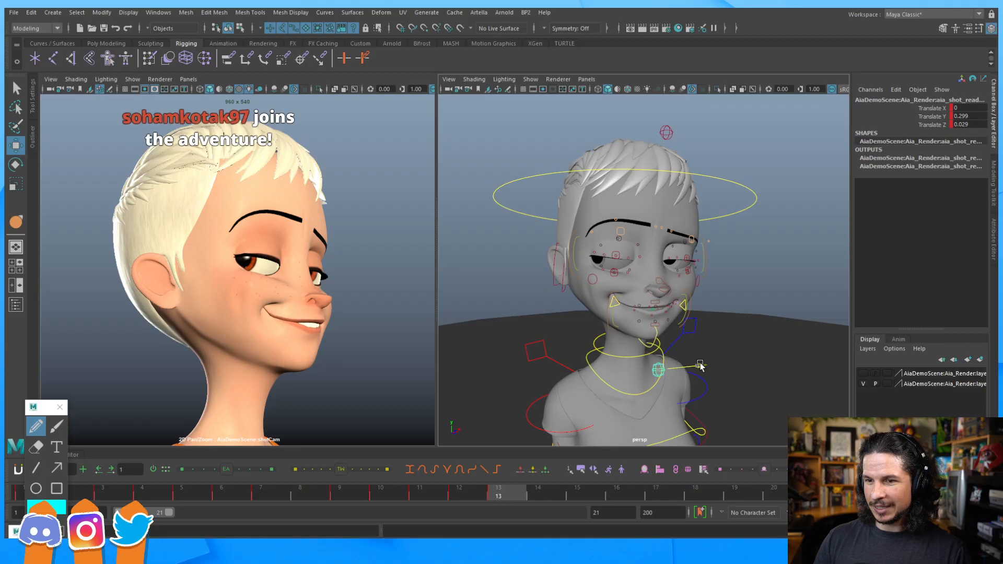
left_click_drag(700, 366, 703, 366)
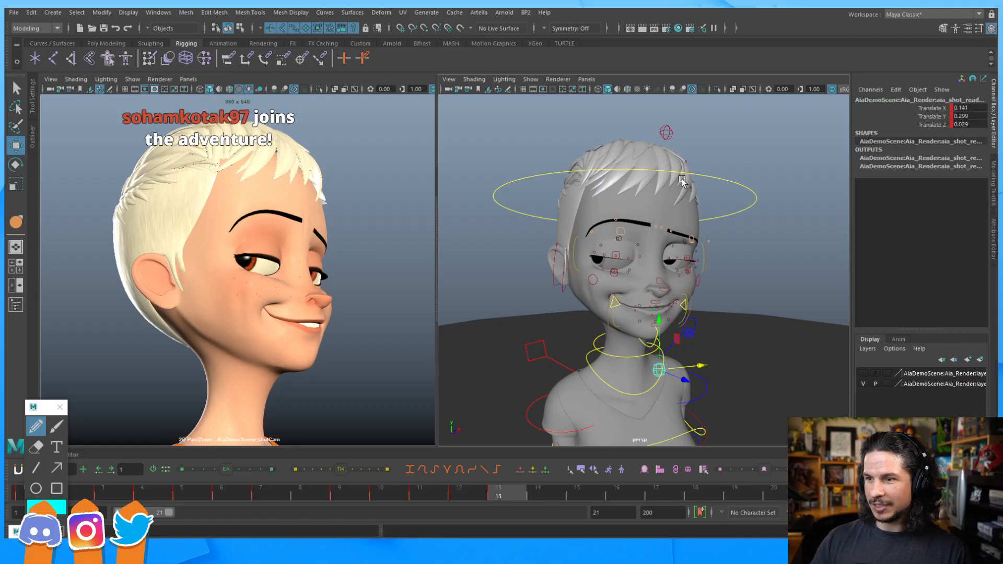
Step: Move the round control above the head to Translate X 0.186 and Y 0.091, and compare frames 12 and 13
left_click(666, 132)
left_click_drag(710, 139, 704, 137)
right_click_drag(698, 146, 589, 179, "alt")
left_click_drag(603, 206, 642, 154, "alt")
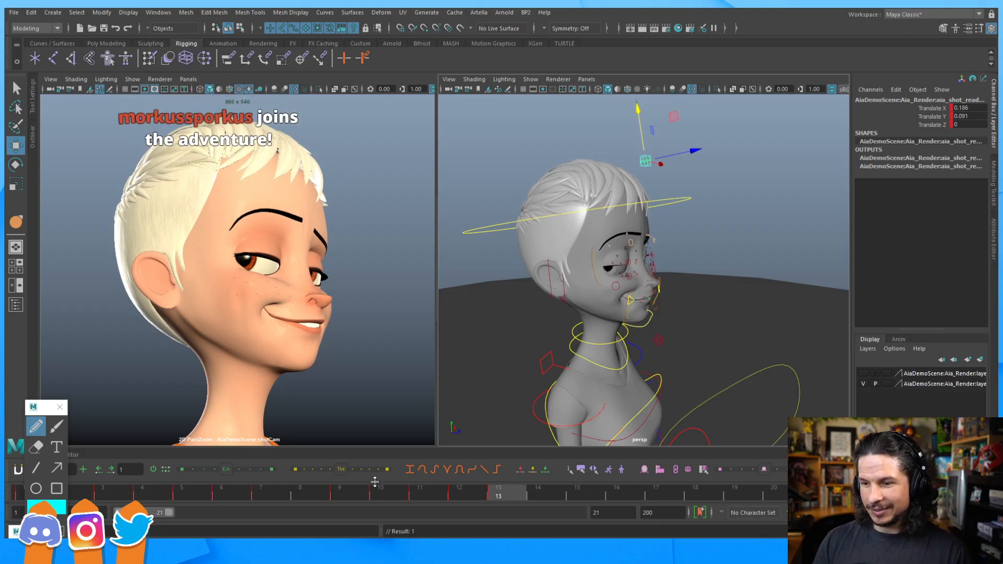
key("alt+comma")
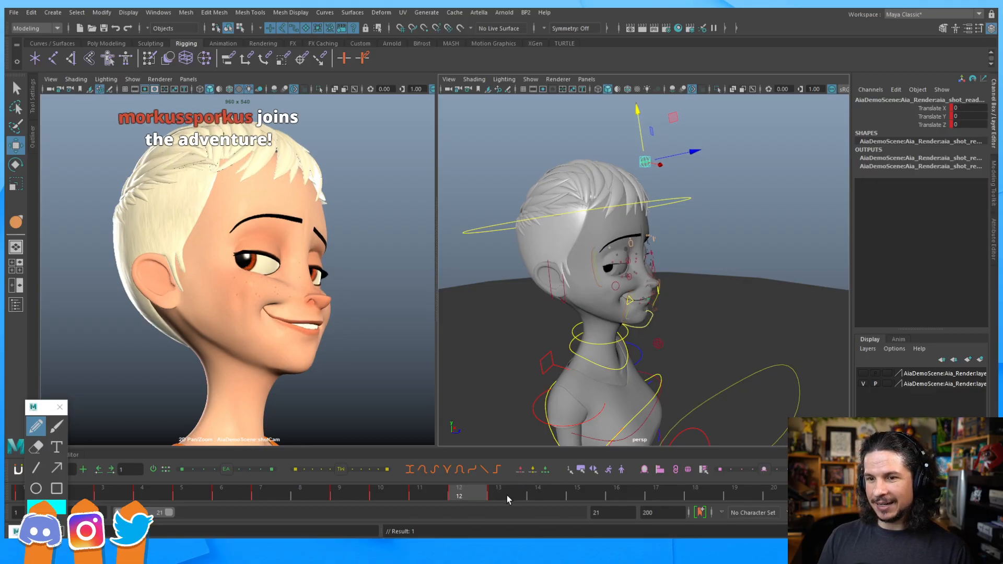
left_click(506, 497)
key("alt+comma")
left_click(506, 494)
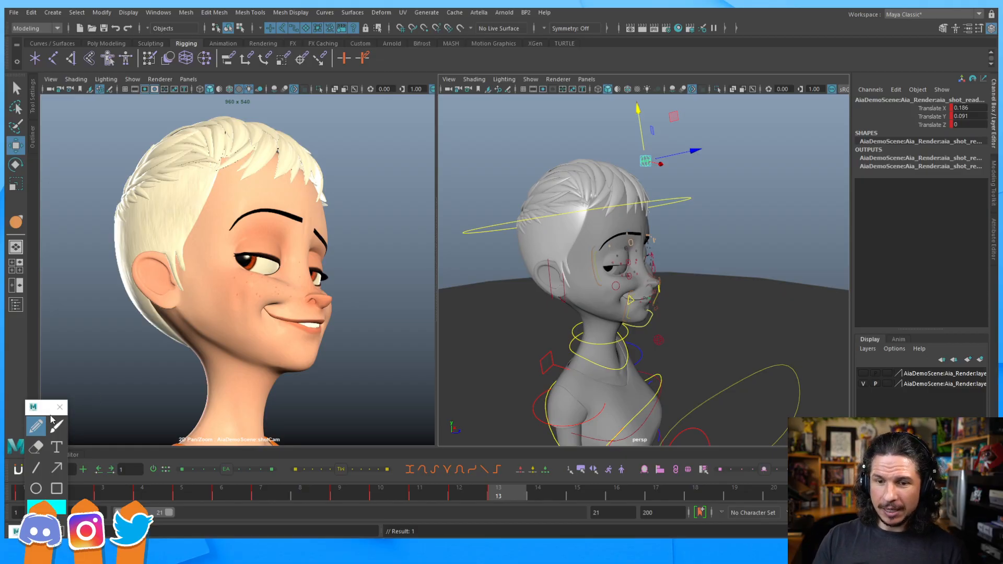
Step: Close the floating drawing palette and briefly view the monkey puppet image in the browser window
mouse_move(53, 407)
left_mouse_down()
mouse_move(100, 91)
mouse_move(77, 97)
left_mouse_up()
left_click(84, 98)
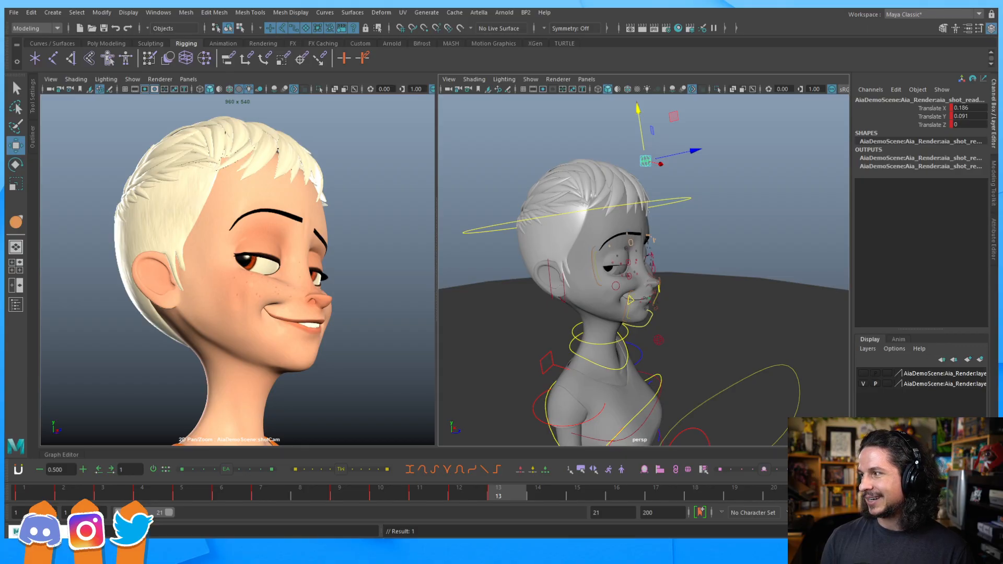
left_click_drag(998, 23, 739, 24)
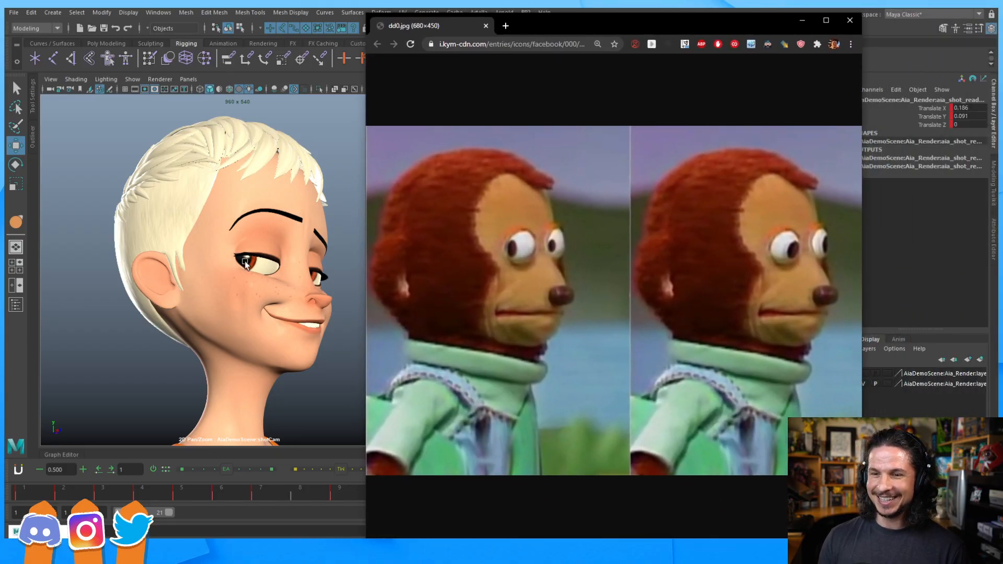
left_click_drag(589, 23, 1002, 23)
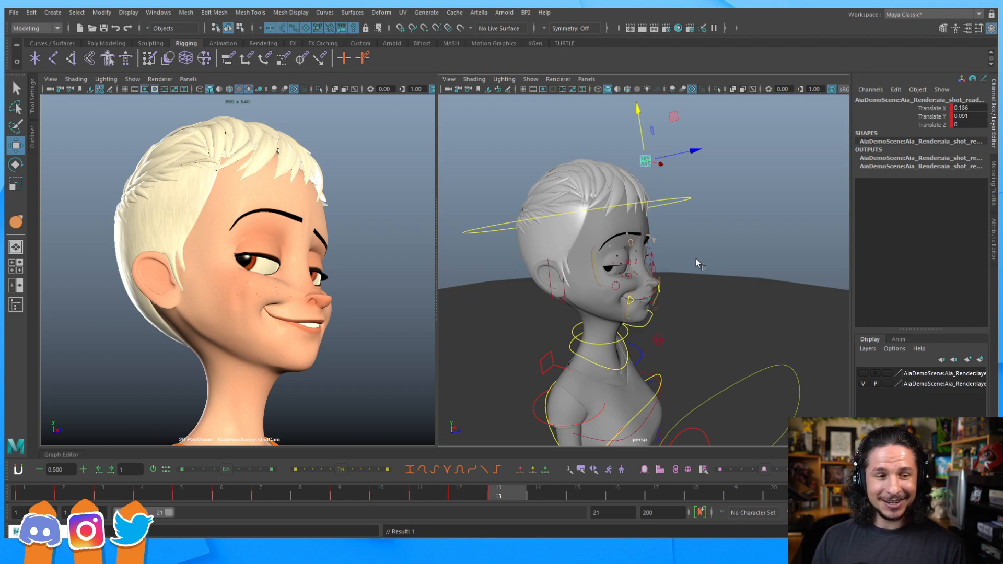
Step: Select all of the character's rig controls and set a key on them at frame 15
scroll(679, 282, "down", 3)
scroll(642, 302, "down", 3)
left_click_drag(643, 302, 560, 241, "alt")
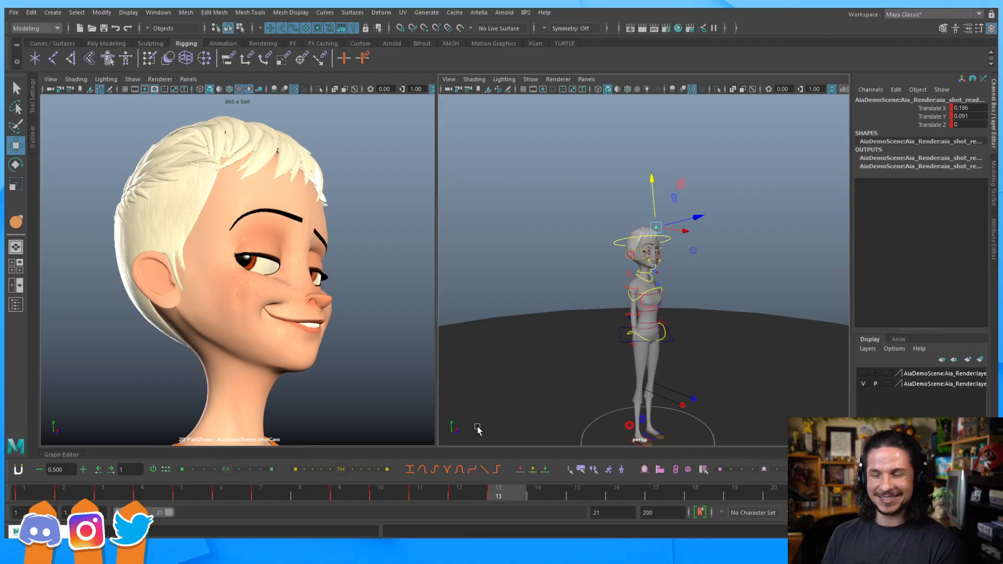
left_click_drag(568, 205, 733, 390)
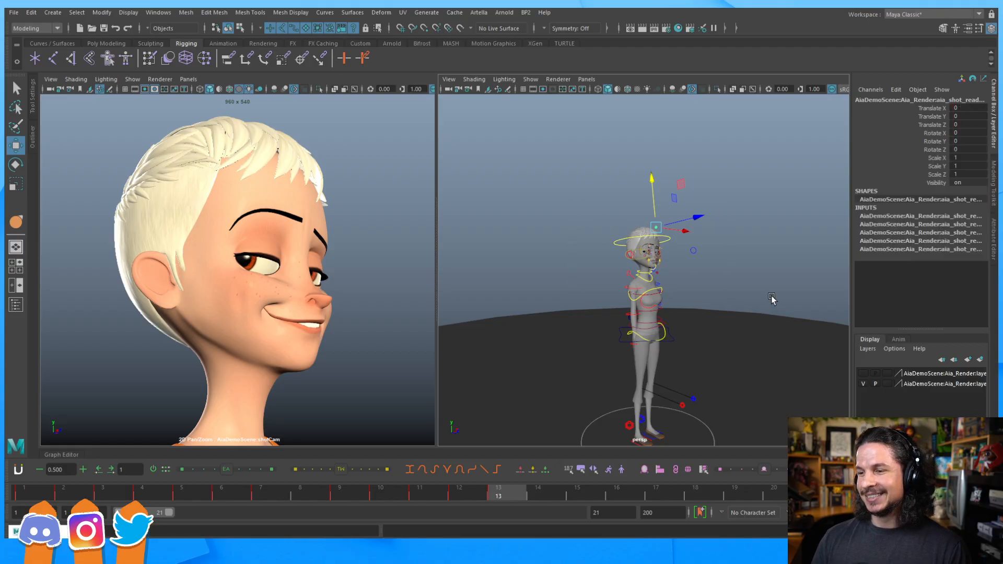
right_click_drag(733, 390, 620, 322, "alt")
middle_click_drag(621, 322, 520, 218, "alt")
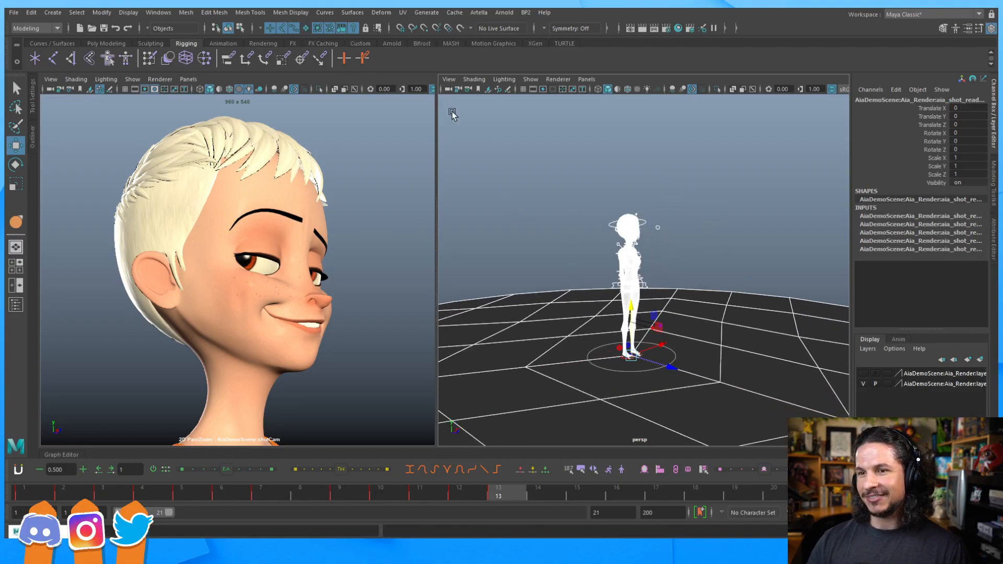
left_click(576, 203)
left_click_drag(576, 202, 649, 291)
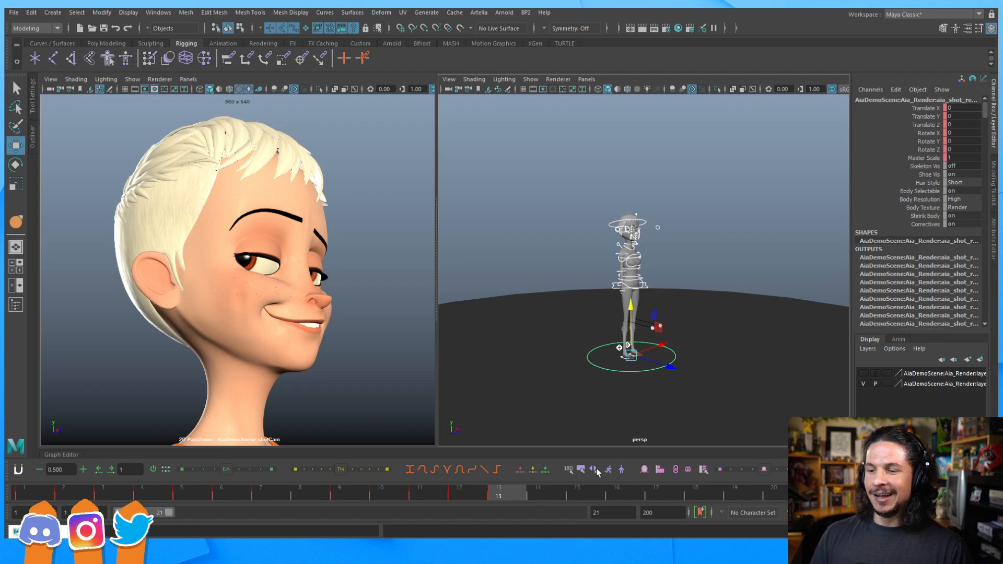
key("alt+period")
key("alt+period")
key("s")
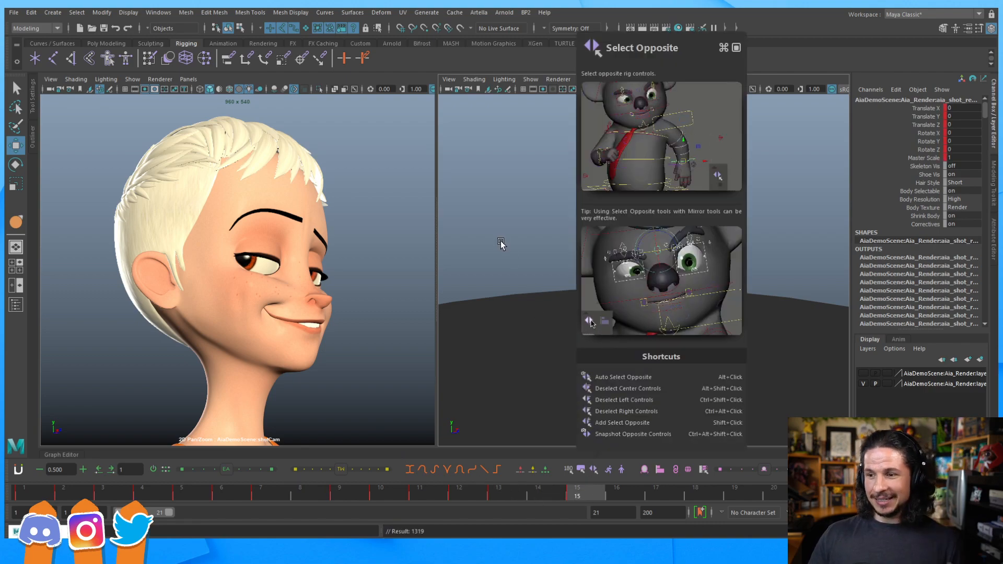
Step: Select the head, face and upper-body controls and copy their frame 10 pose to frame 15
left_click(502, 238)
right_click_drag(551, 242, 665, 277, "alt")
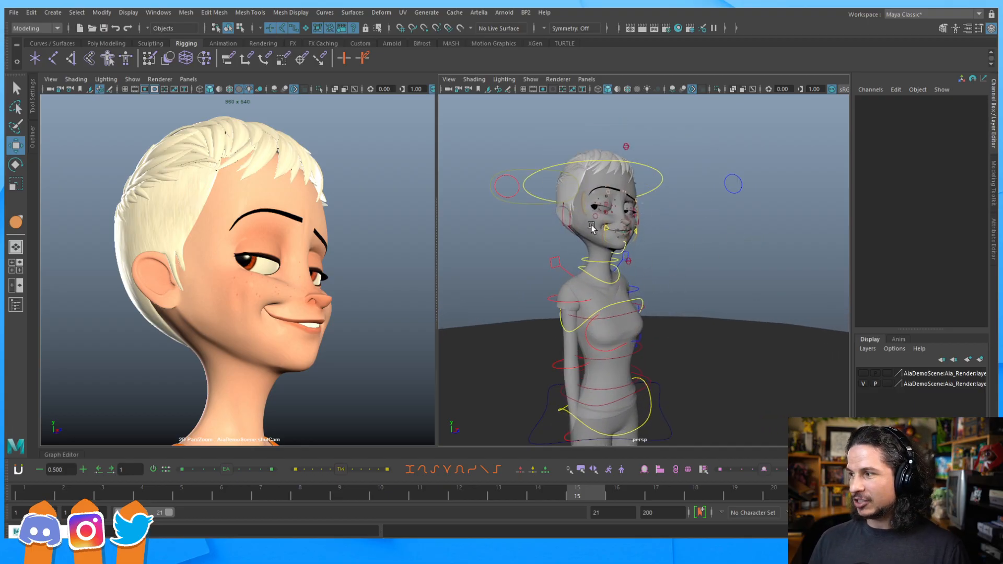
left_click_drag(579, 267, 659, 271, "alt")
right_click_drag(642, 271, 670, 276, "alt")
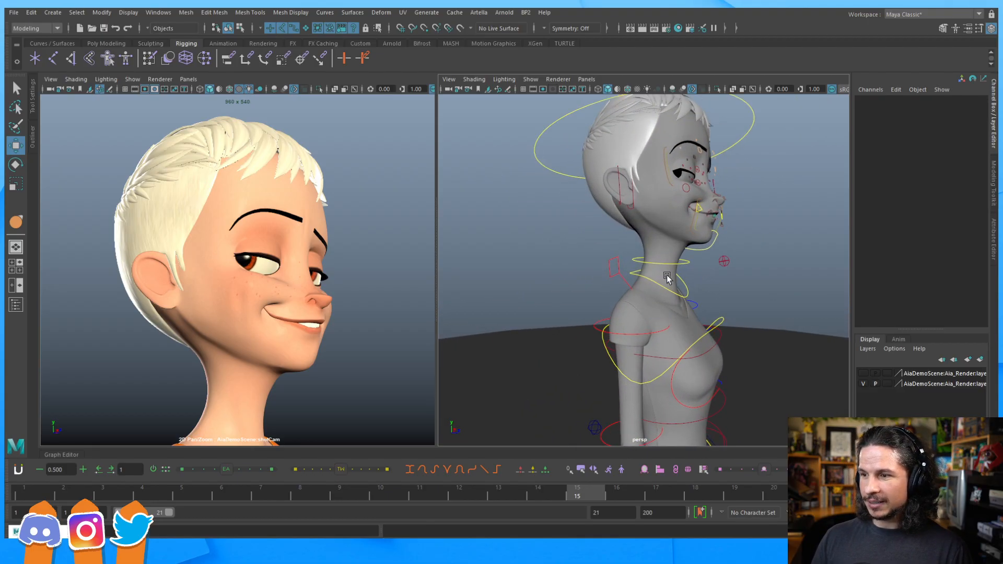
left_click(543, 163)
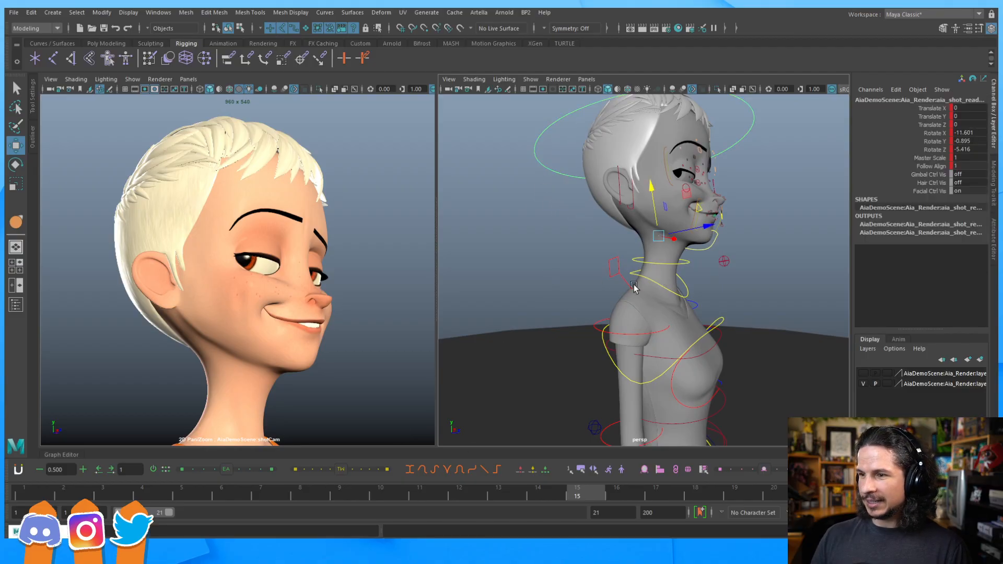
left_click(403, 493)
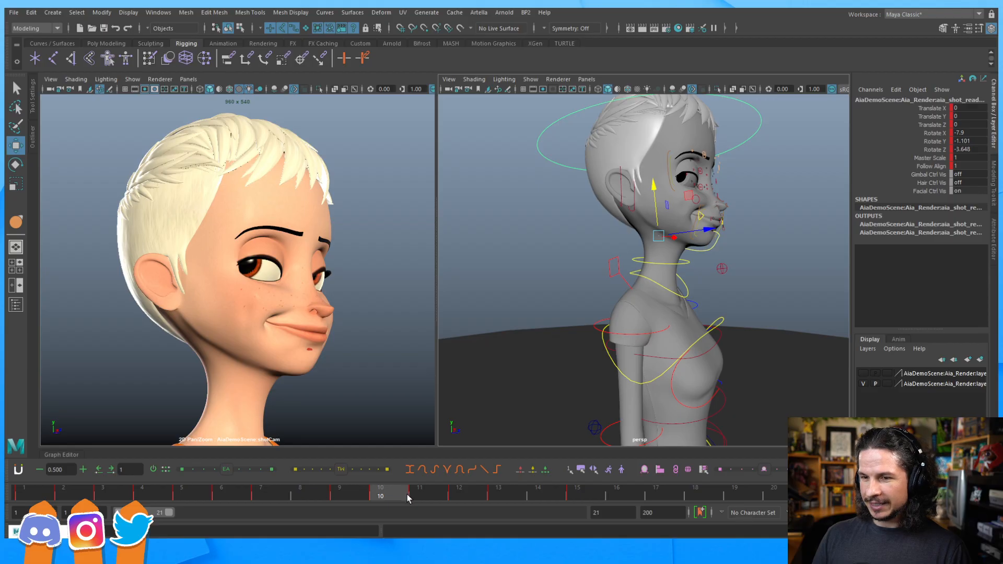
key(".")
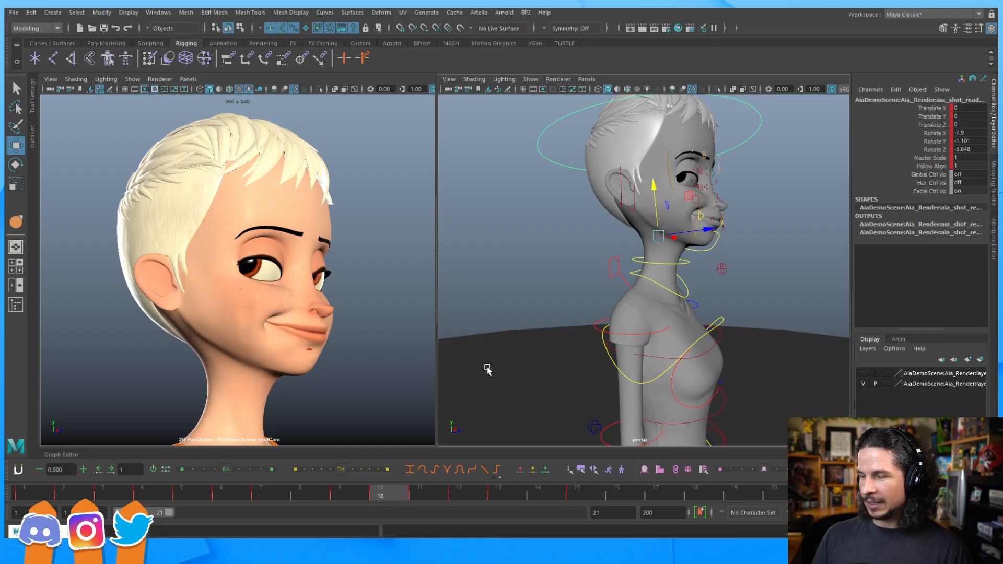
scroll(549, 206, "down", 8)
left_click_drag(573, 162, 777, 323)
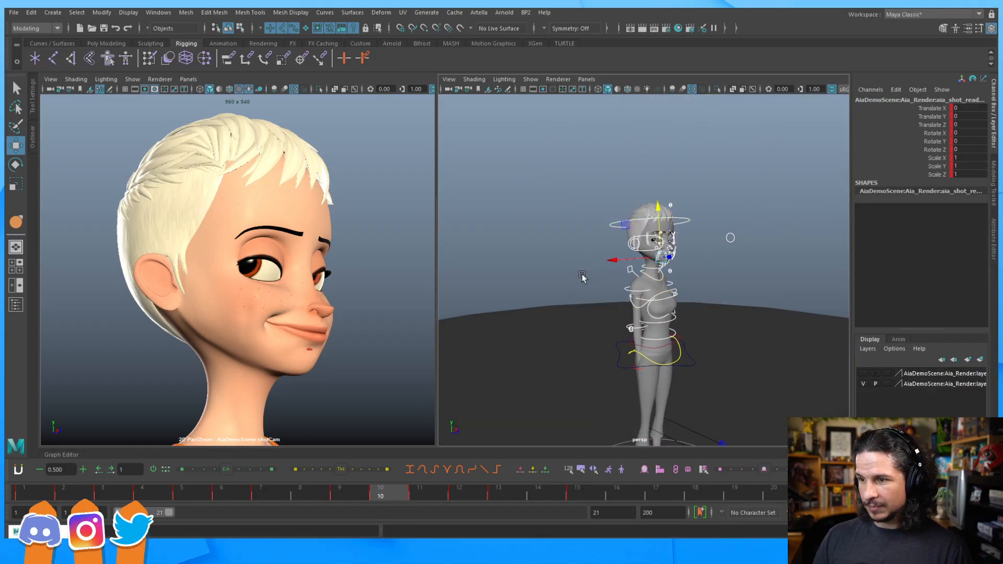
key("f")
left_click_drag(394, 499, 574, 492)
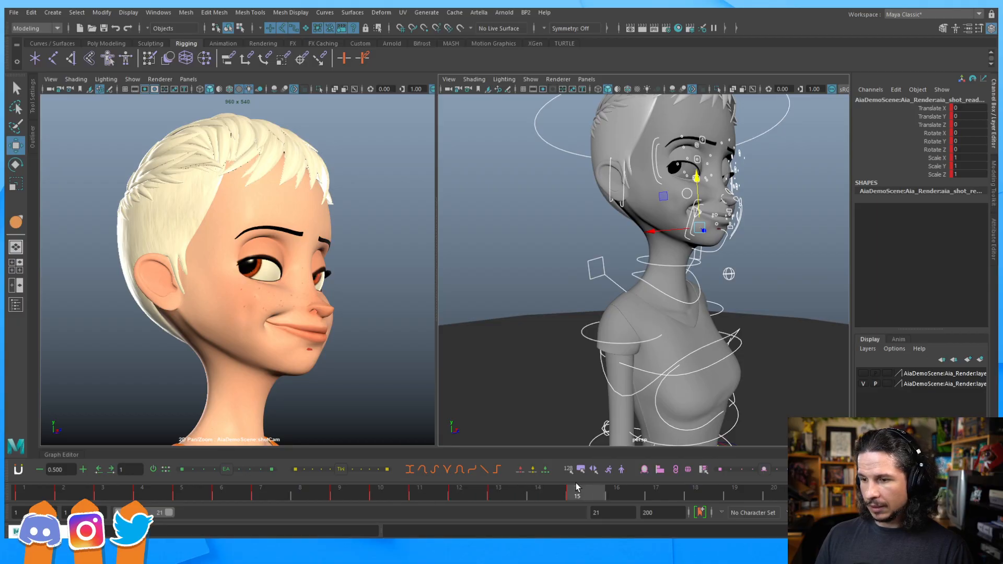
Step: At frame 13, restore the Shape Editor and key the Dimple weight at 0.704 and blendShape2 at 1.000
left_click(498, 495)
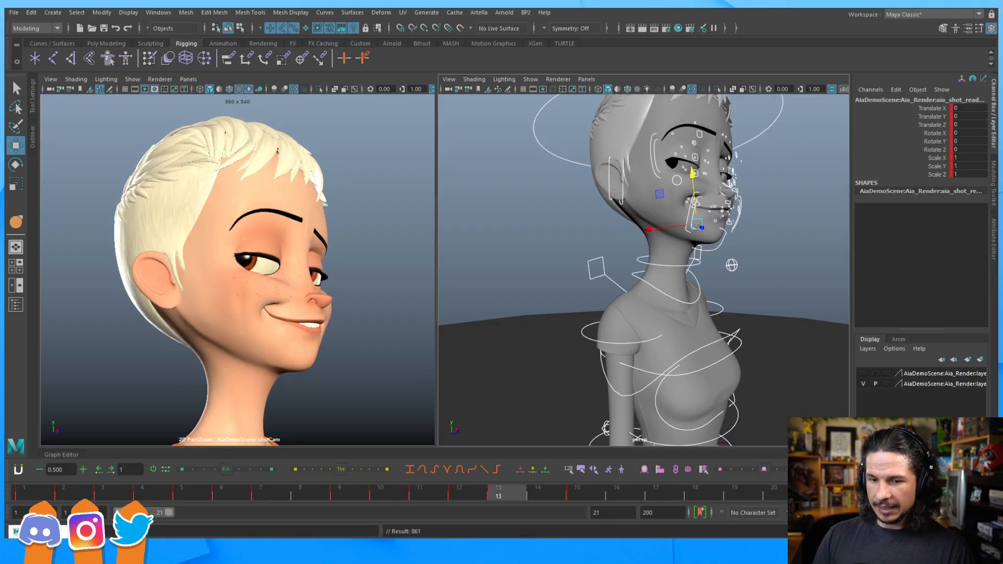
left_click(55, 532)
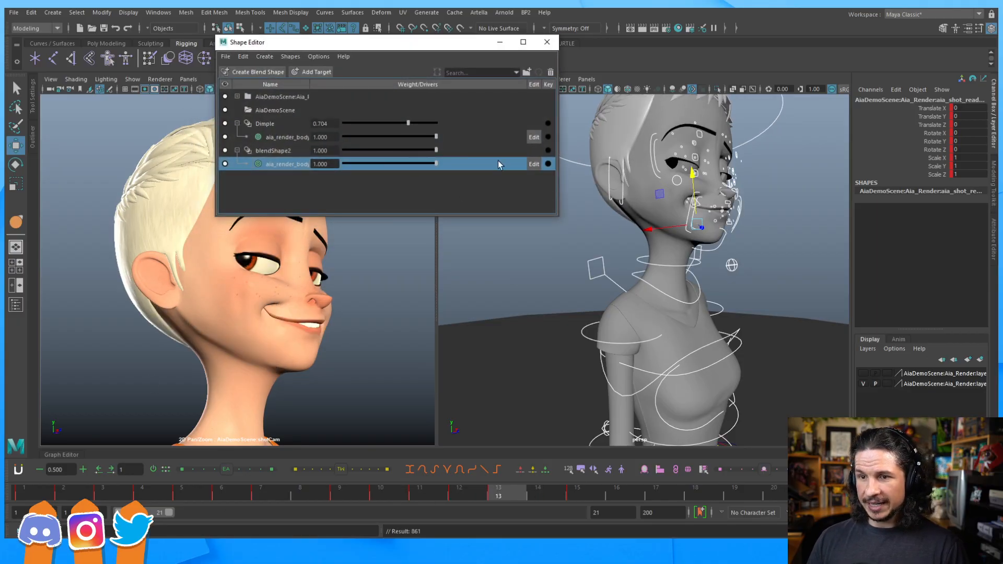
left_click(548, 150)
left_click(548, 124)
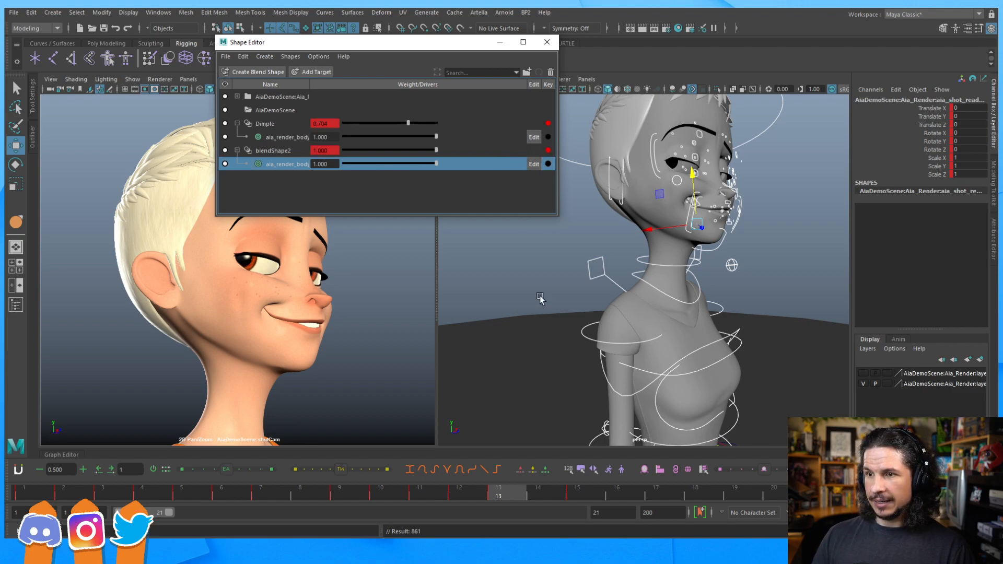
Step: Key the Dimple and blendShape2 weights at 0 on frame 15, and close the Shape Editor
left_click(581, 494)
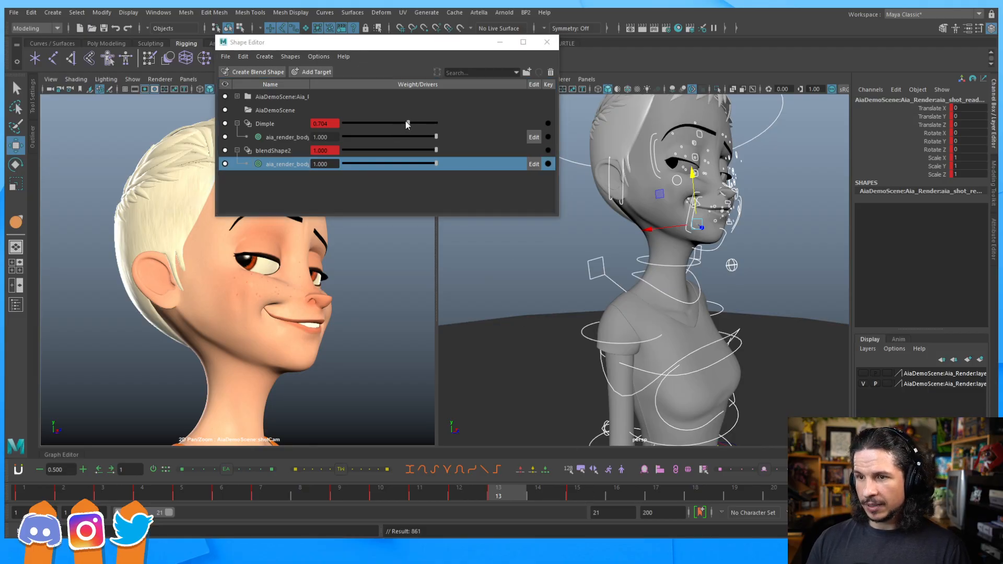
key(".")
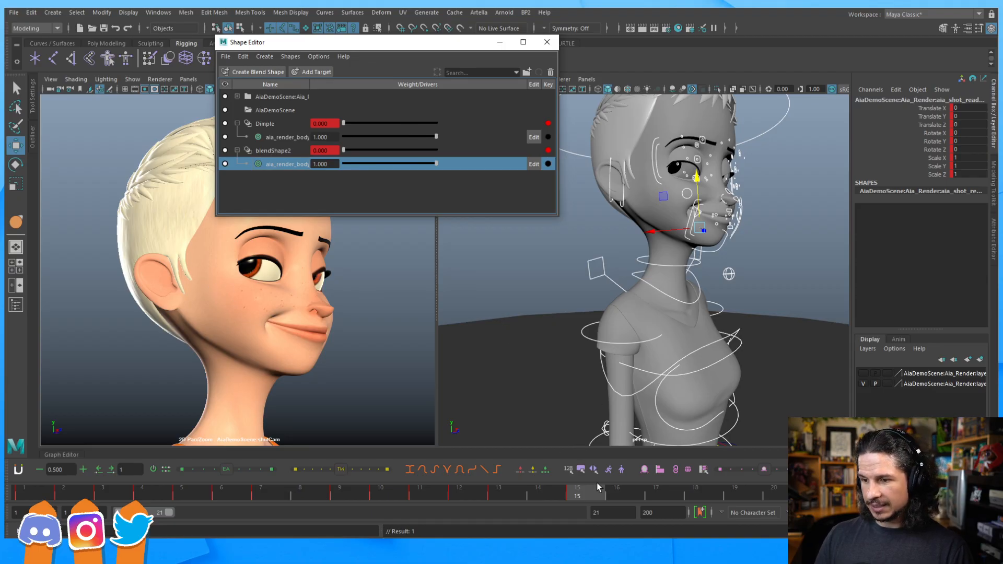
left_click(547, 43)
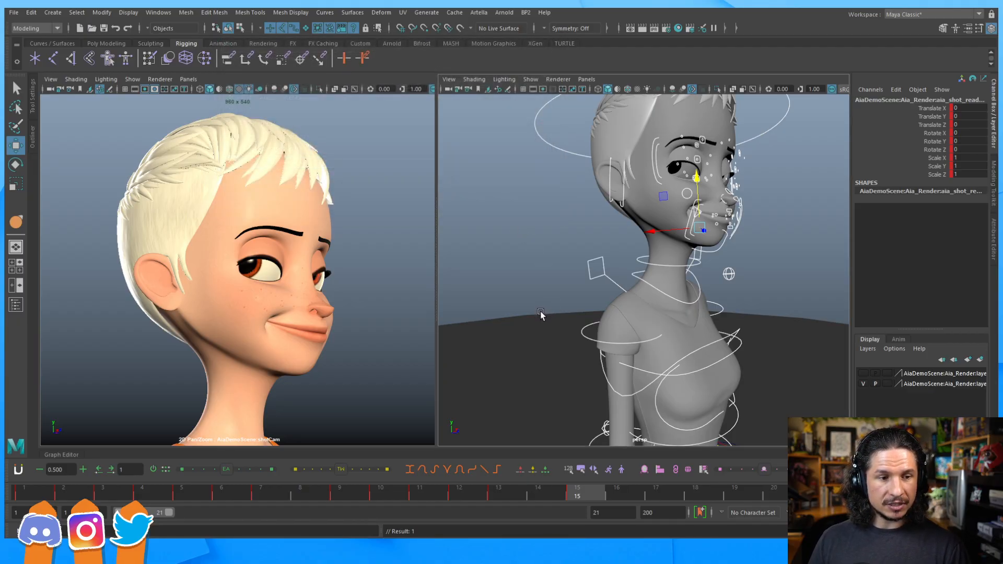
Step: At frame 15, rotate the head control to about -6.67 on X and key it
left_click(552, 250)
middle_click_drag(665, 194, 563, 301, "alt")
left_click(663, 209)
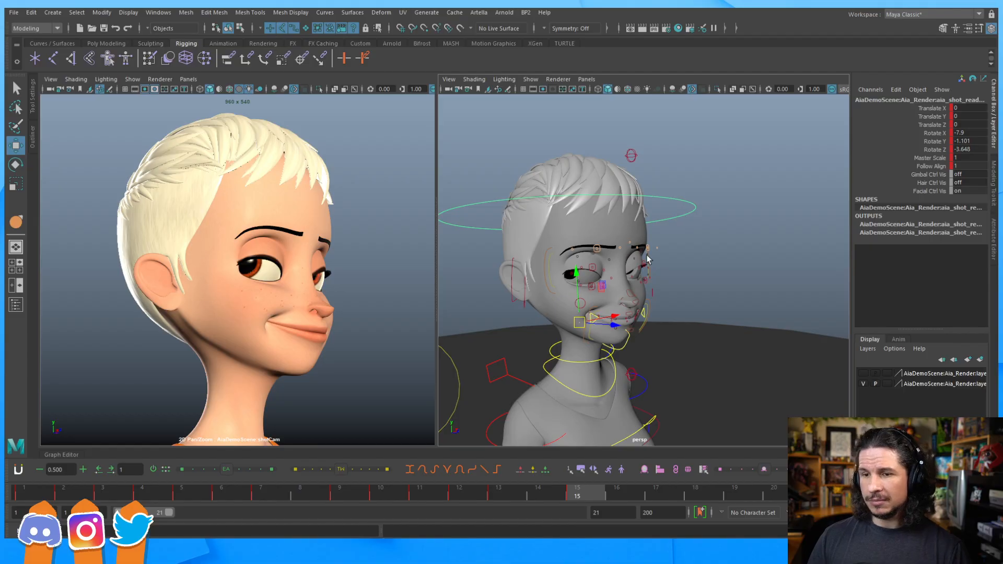
left_click_drag(611, 298, 633, 286, "alt")
key("e")
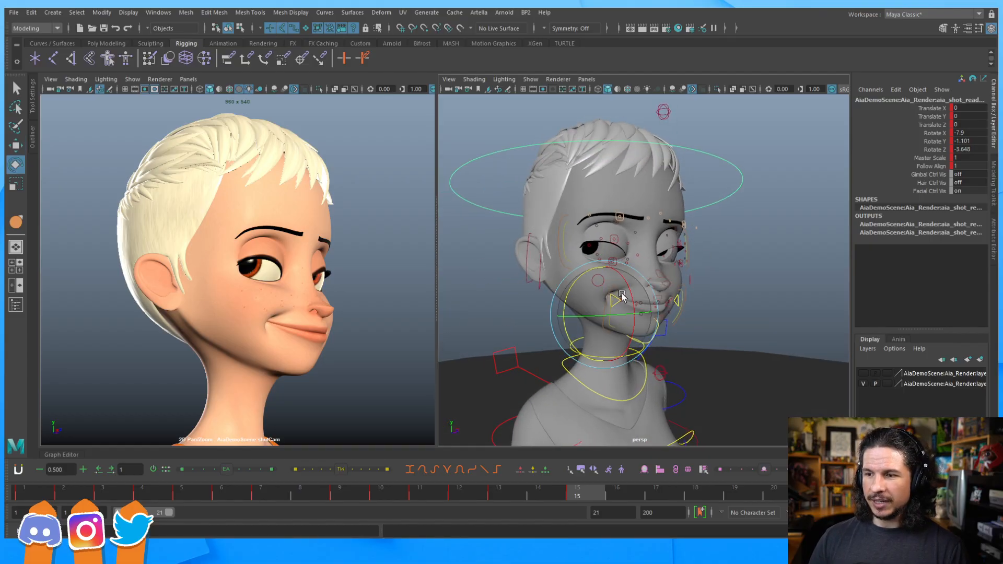
left_click_drag(633, 300, 624, 304)
key("s")
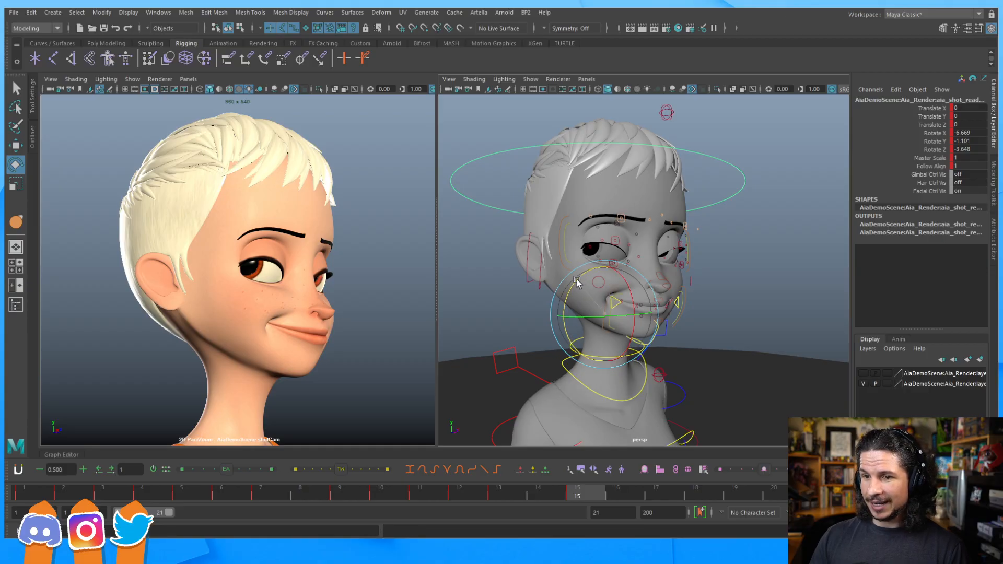
Step: Tilt the head control sideways to Rotate Z 2.067 and Rotate Y -0.434
left_click_drag(575, 281, 575, 282)
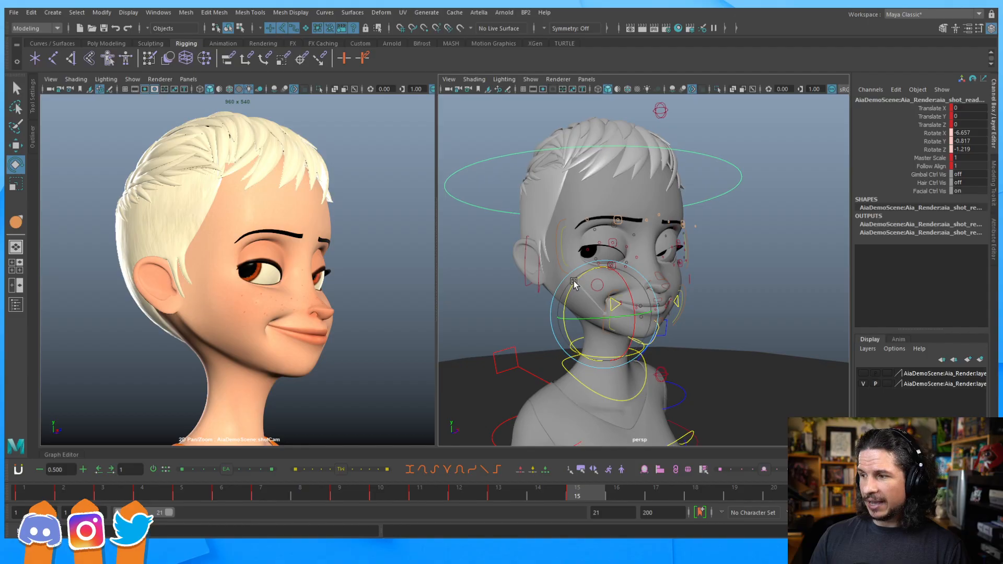
left_click_drag(595, 323, 583, 311)
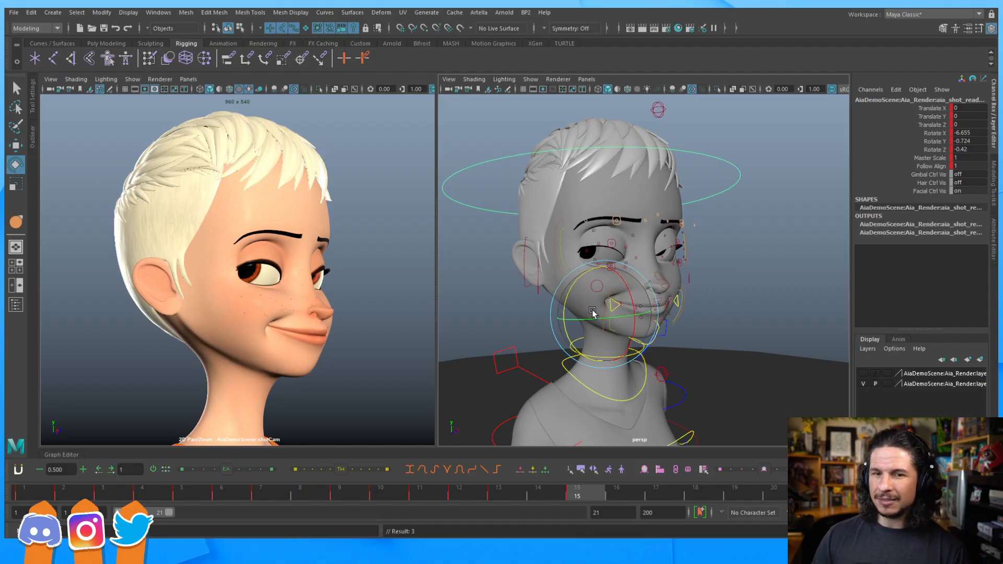
left_click_drag(567, 305, 573, 307)
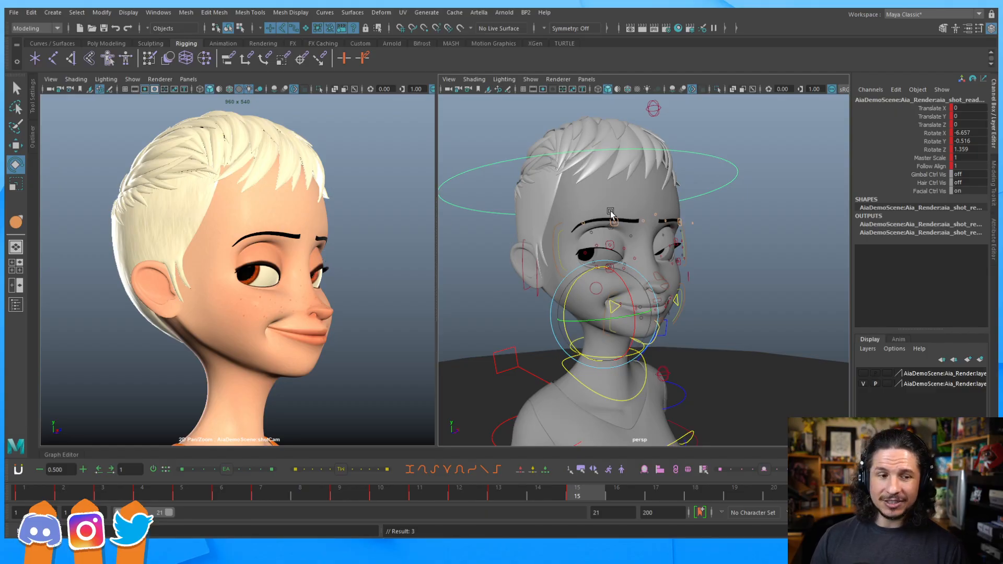
left_click_drag(568, 290, 560, 244)
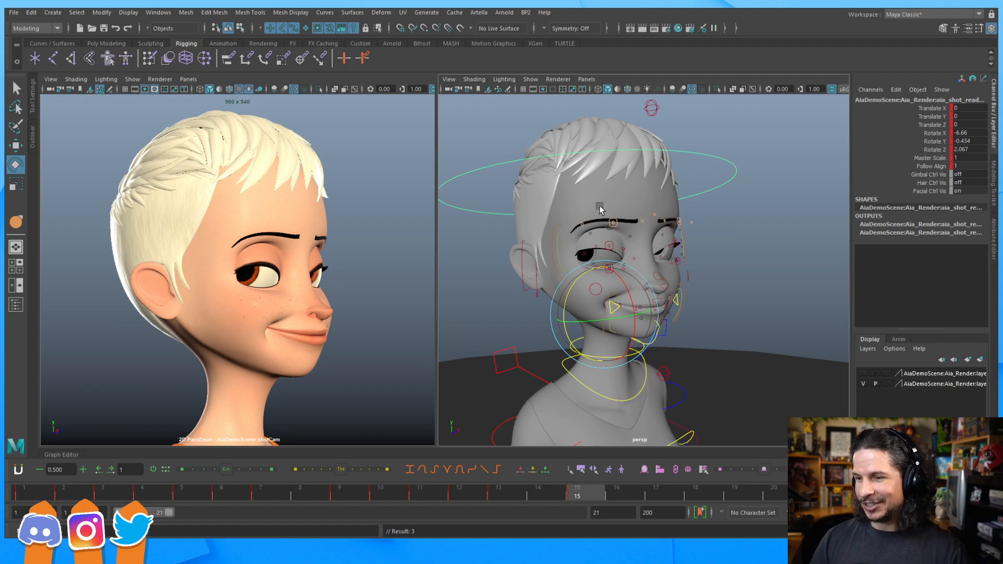
Step: Move the near-side mouth corner control to Translate X 1.986 and Translate Y 0.516
middle_click_drag(638, 297, 663, 275, "alt")
right_click_drag(662, 274, 721, 277, "alt")
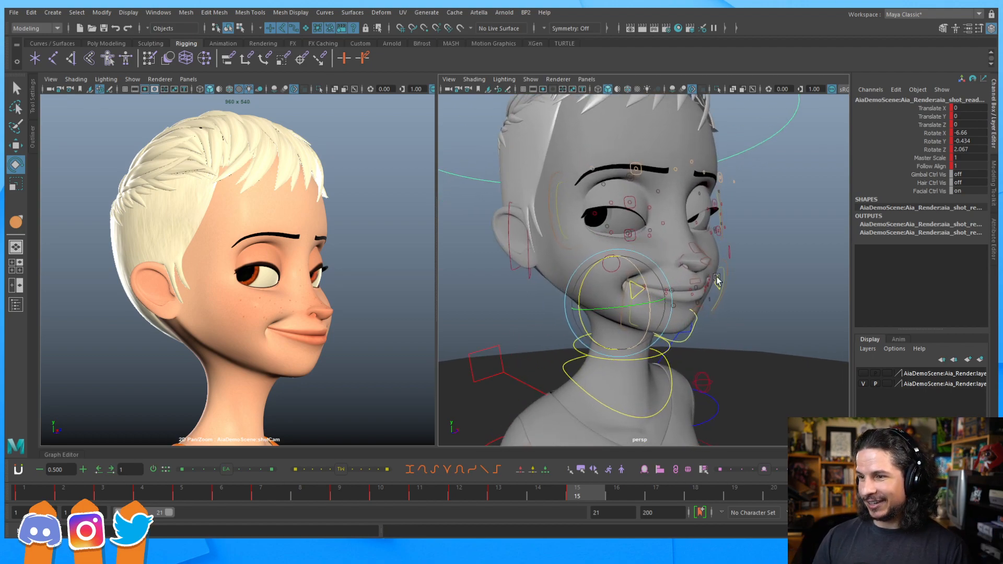
left_click_drag(721, 277, 743, 274, "alt")
right_click_drag(672, 262, 755, 276, "alt")
middle_click_drag(755, 275, 723, 282, "alt")
left_click(706, 273)
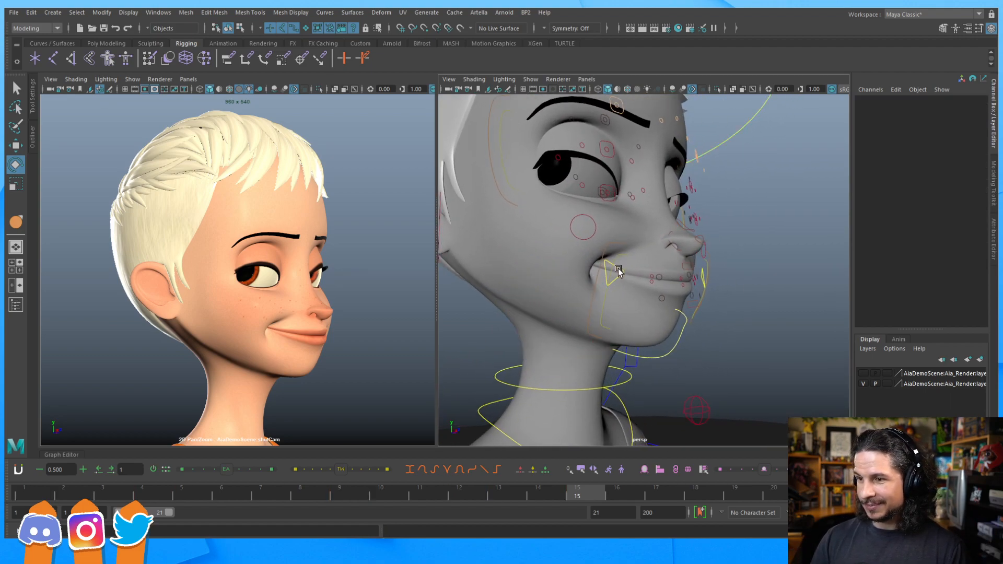
left_click(617, 282)
key("w")
left_click_drag(606, 259, 565, 251)
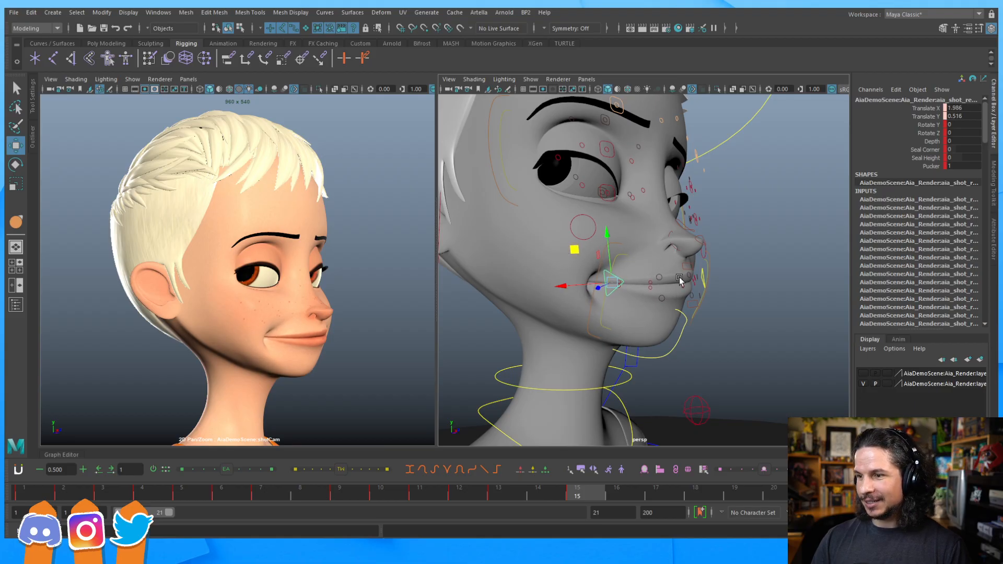
Step: Select the large mouth control that brackets the lips and raise it to Translate Y 0.043
left_click(707, 264)
left_click(713, 253)
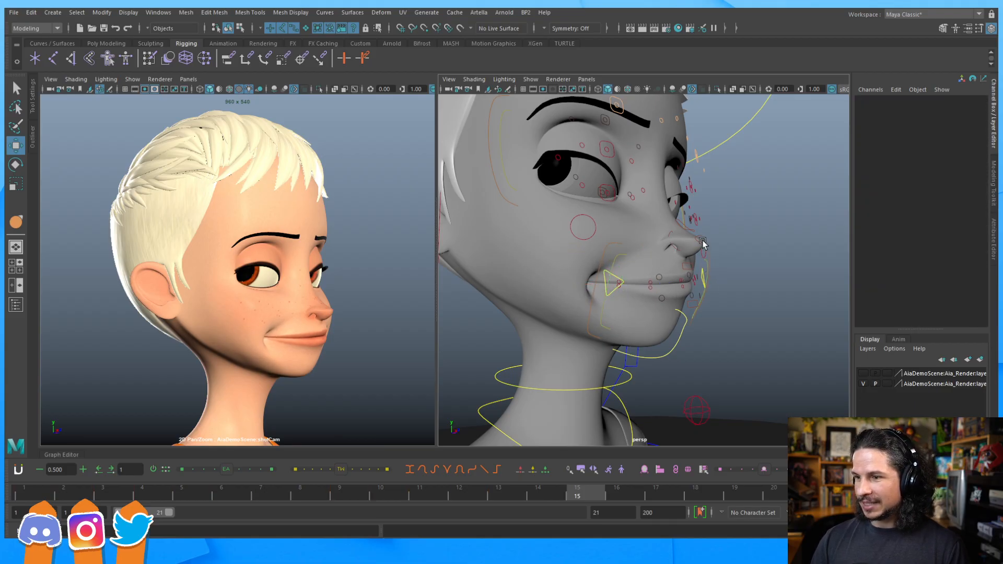
left_click(708, 254)
left_click_drag(618, 243, 618, 240)
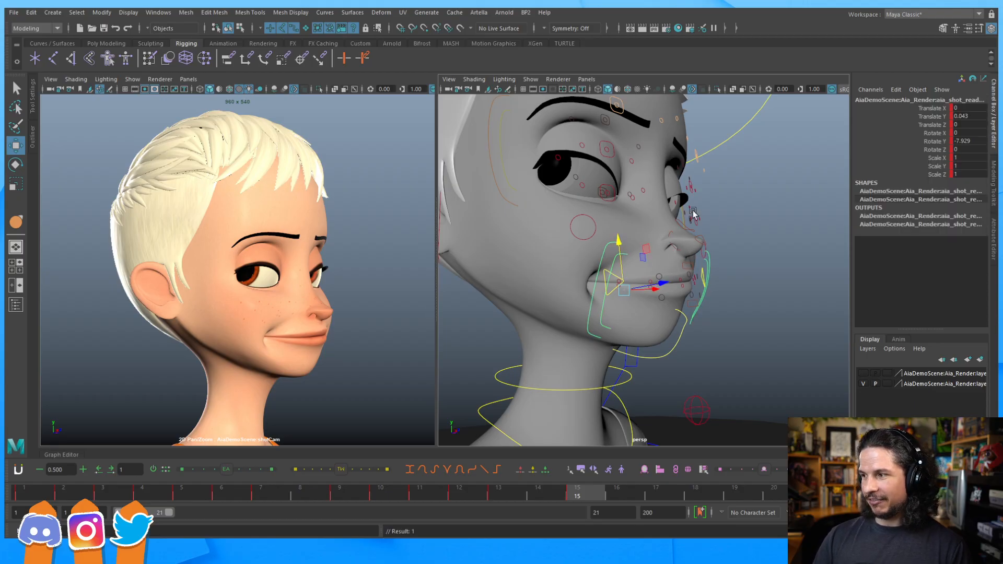
Step: Open the eyes wider by raising the upper eyelid controls to Translate Y 0.858
middle_click_drag(654, 261, 724, 291, "alt")
left_click_drag(723, 291, 569, 279, "alt")
left_click(576, 290)
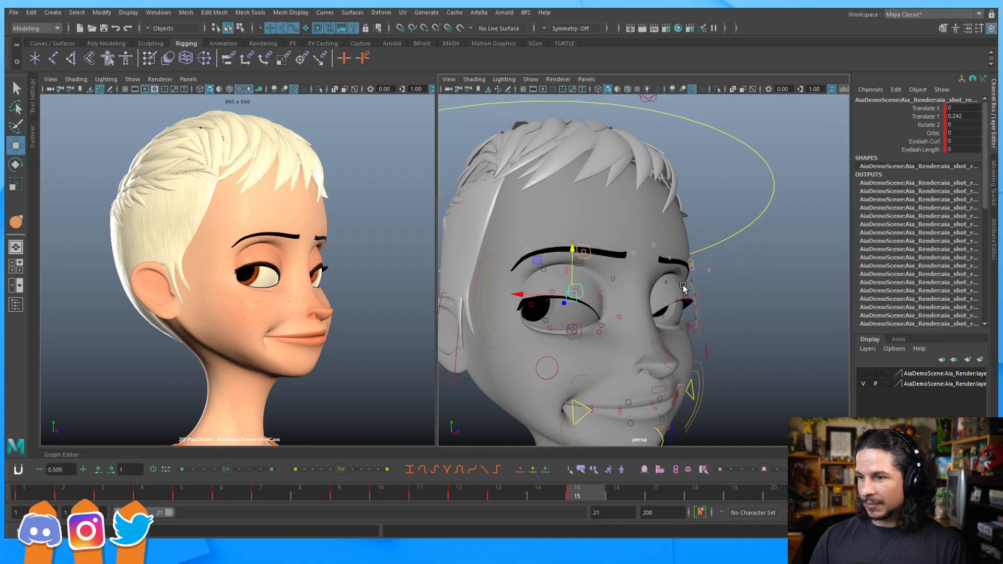
left_click_drag(573, 254, 580, 227)
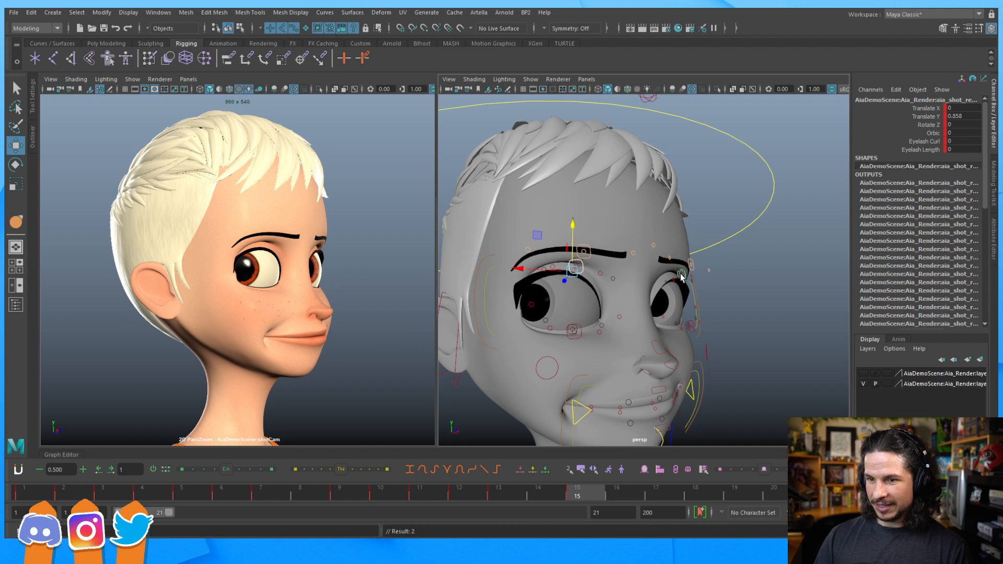
Step: Raise the main eyebrow controls to Translate Y -0.052 and rotate them to Rotate Z -0.912
left_click_drag(625, 317, 621, 276, "alt")
middle_click_drag(620, 275, 599, 311, "alt")
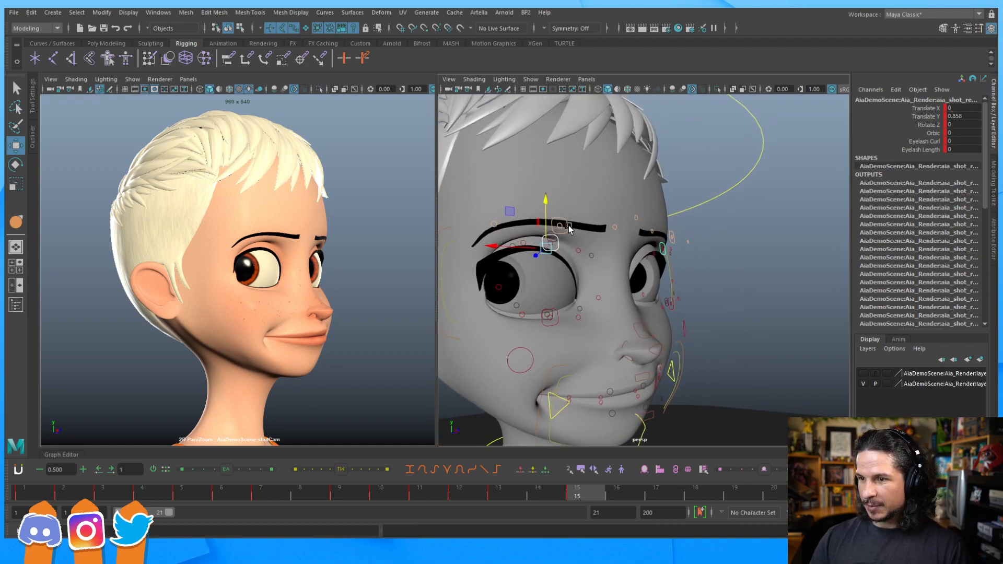
left_click(673, 238)
left_click_drag(667, 194, 667, 188)
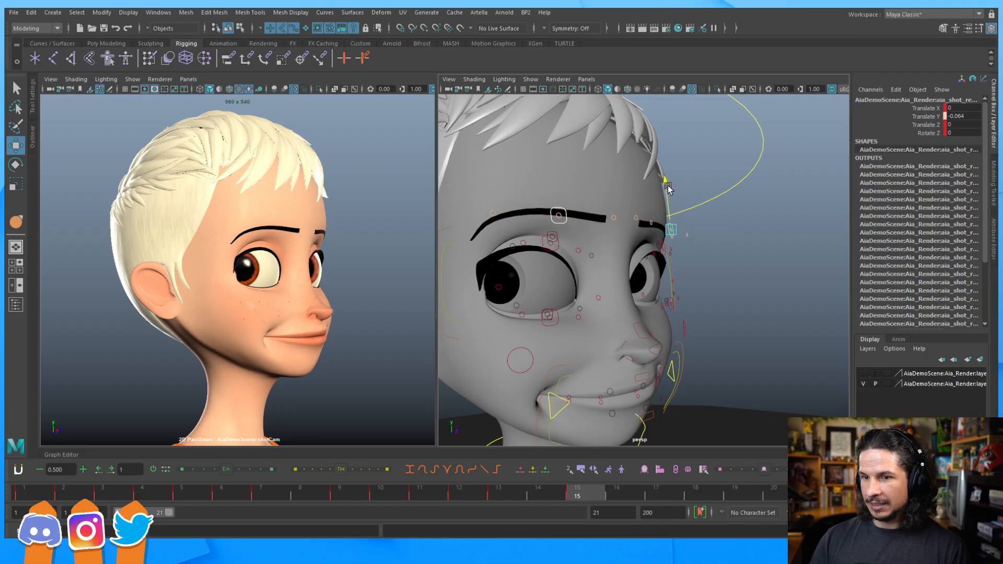
key("e")
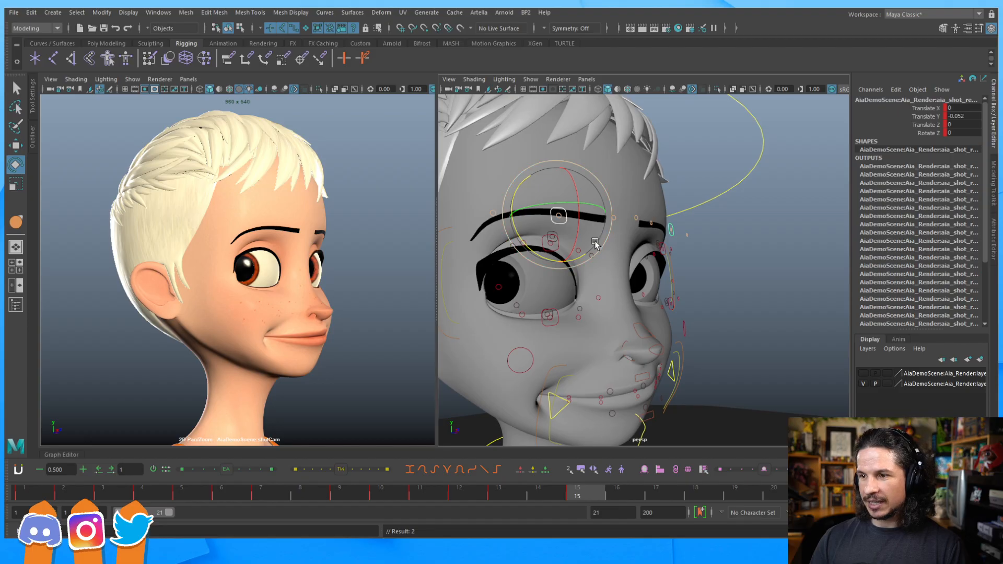
left_click_drag(576, 258, 576, 259)
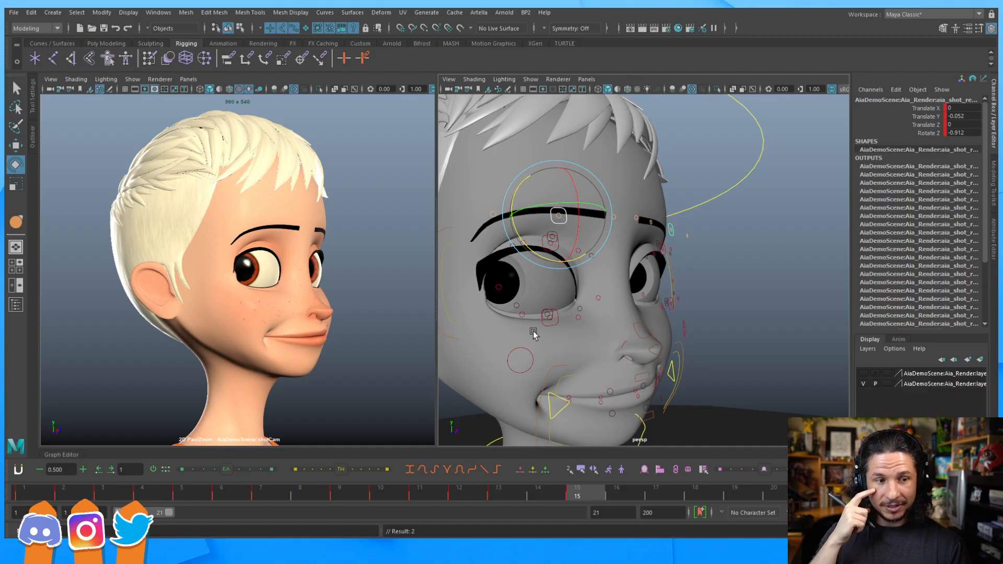
Step: Select the character's head, face, eye and upper-body controls and set a key on them at frame 16
mouse_move(670, 260)
right_mouse_down("alt")
mouse_move(604, 303)
mouse_move(632, 262)
mouse_move(681, 277)
right_mouse_up("alt")
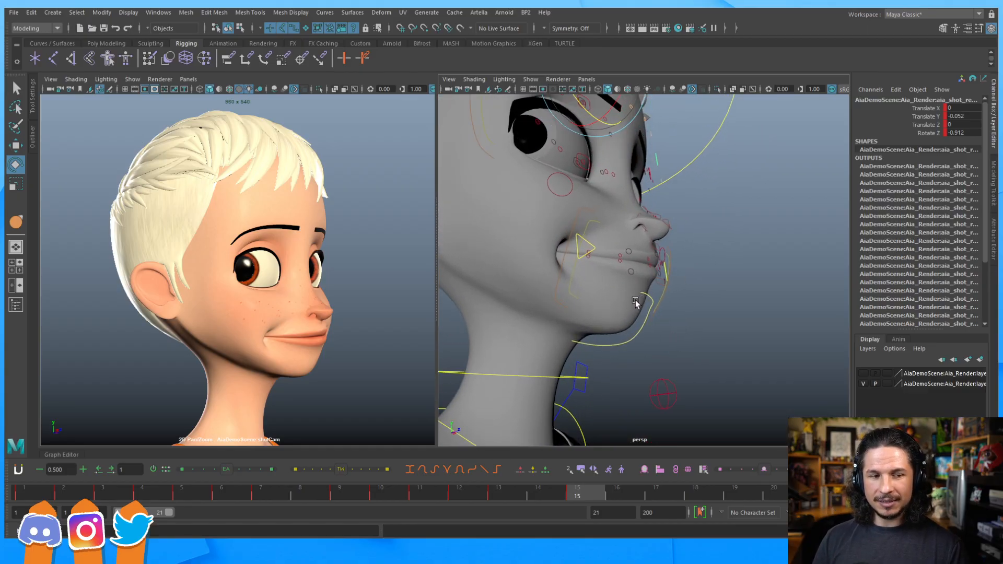
right_click_drag(682, 281, 590, 279, "alt")
left_click_drag(590, 280, 519, 342)
left_click_drag(835, 168, 514, 342)
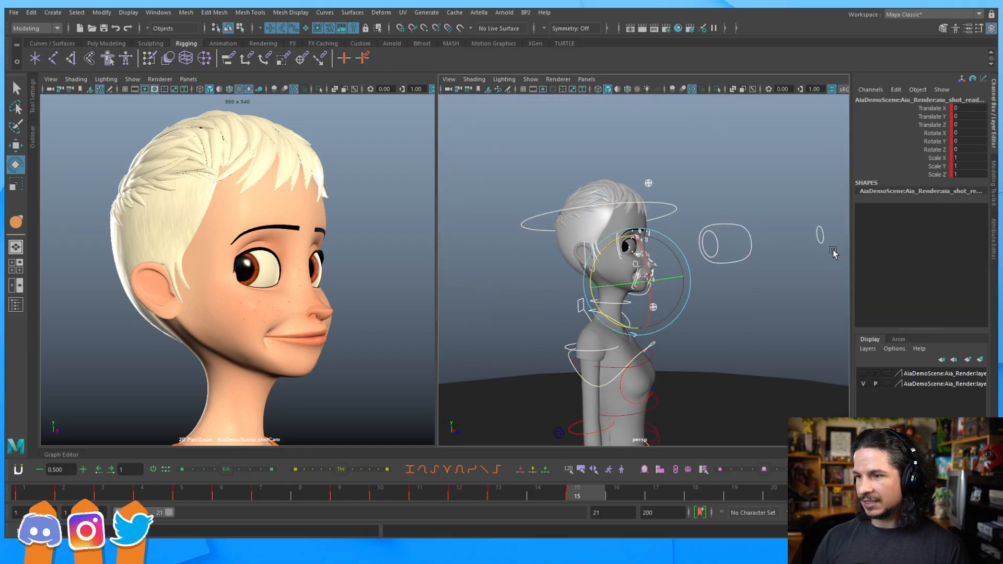
left_click(721, 236)
left_click_drag(721, 237, 519, 354)
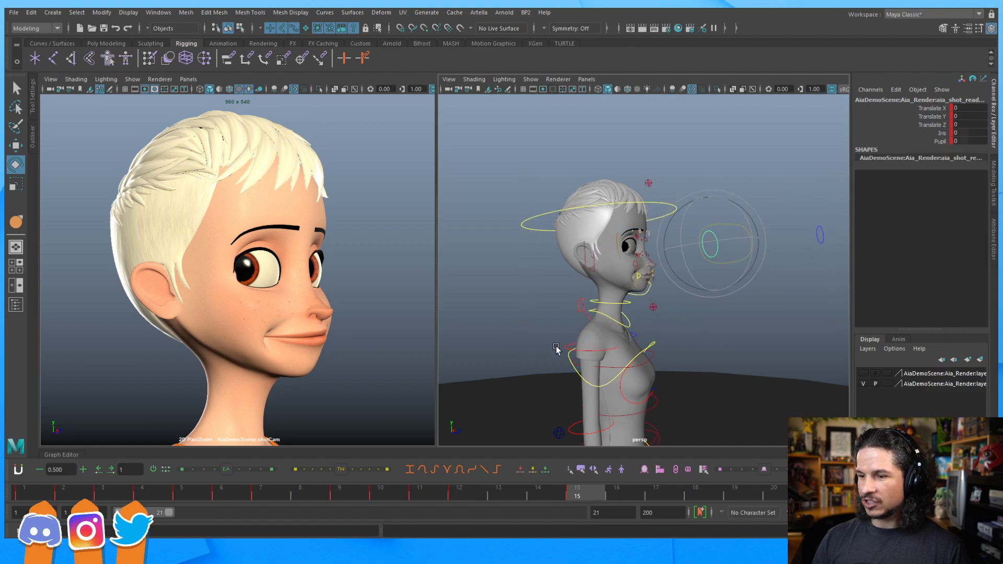
left_click(616, 489)
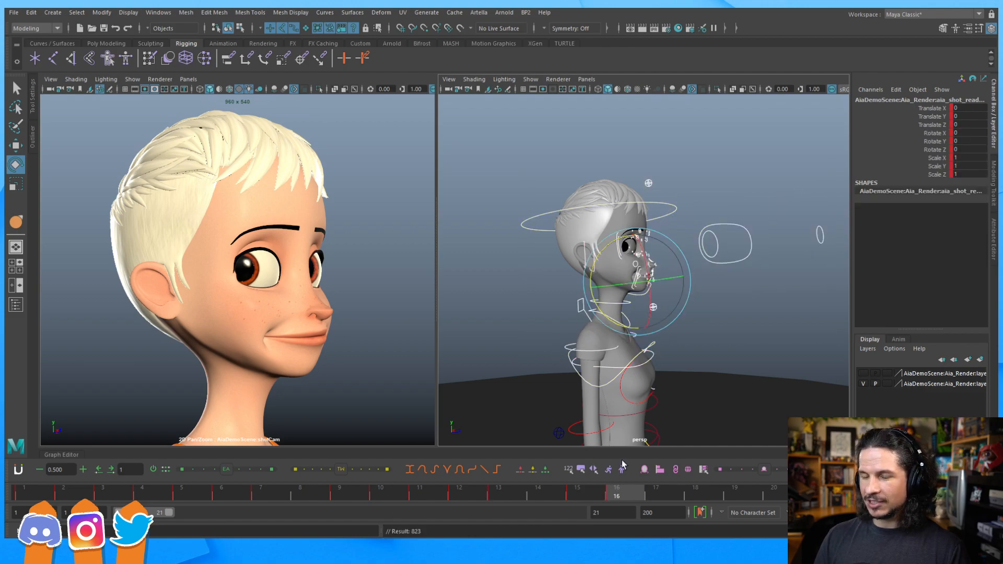
Step: Select both eye target controls in front of the face and set their Iris attribute to -3.91
key("f")
left_click_drag(701, 297, 716, 282, "alt")
left_click_drag(644, 251, 606, 265)
left_click_drag(606, 264, 670, 250, "alt")
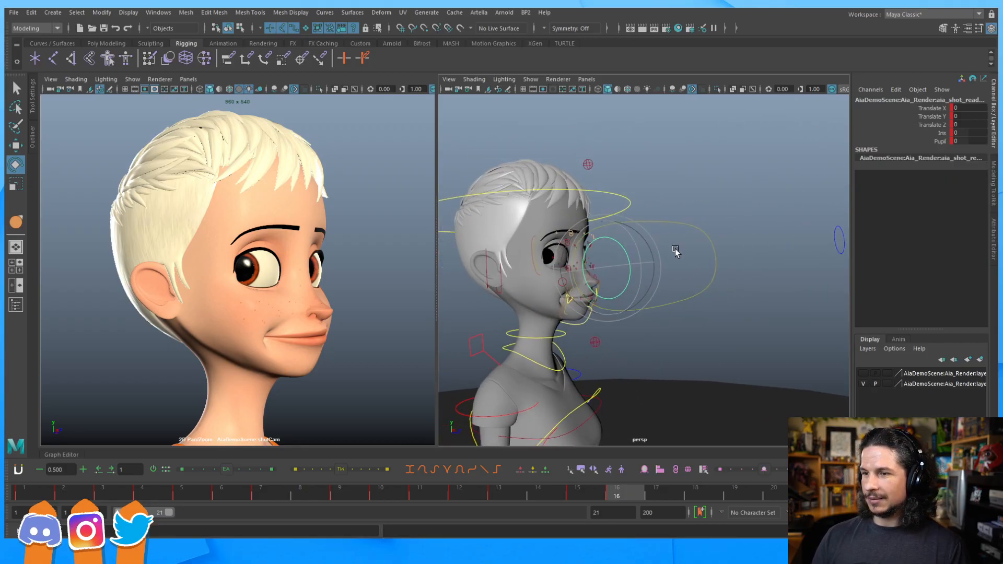
left_click(836, 241)
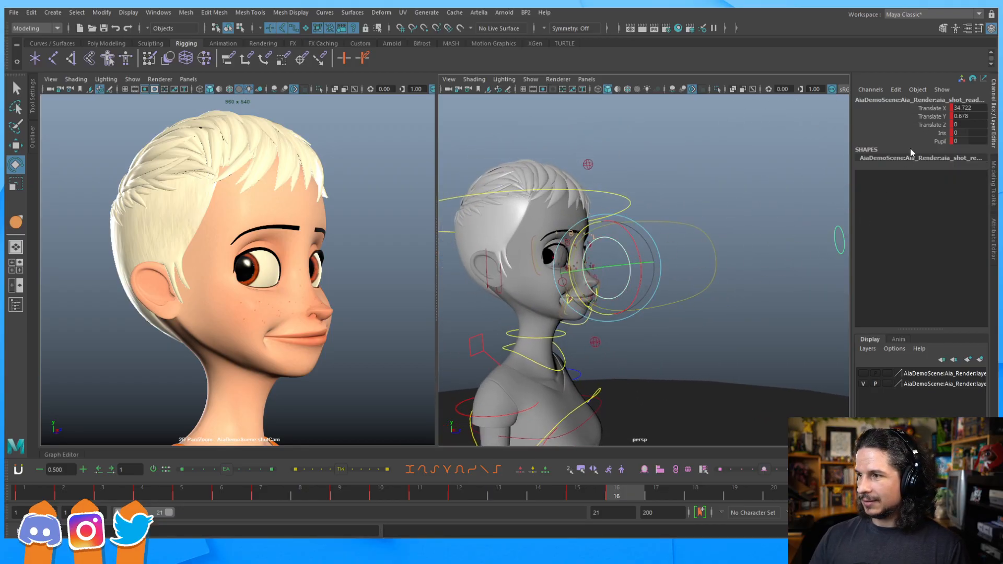
left_click(941, 133)
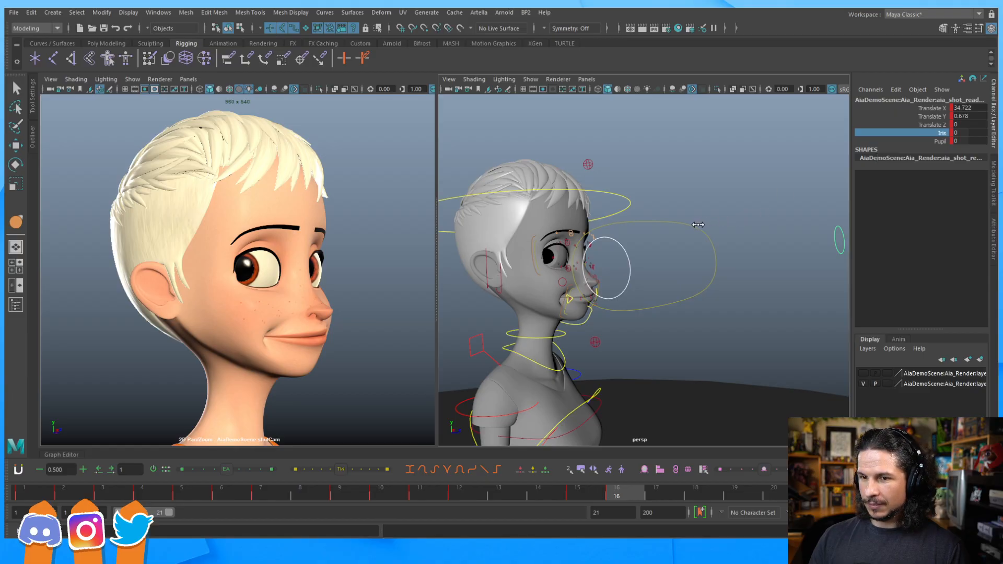
middle_click_drag(697, 225, 671, 225)
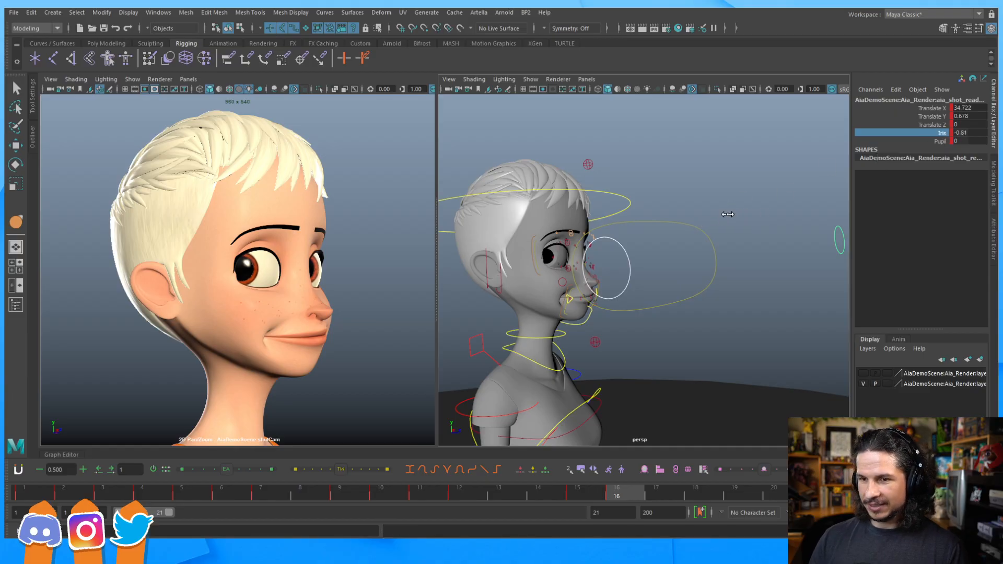
mouse_move(714, 218)
middle_mouse_down()
mouse_move(702, 221)
mouse_move(712, 219)
middle_mouse_up()
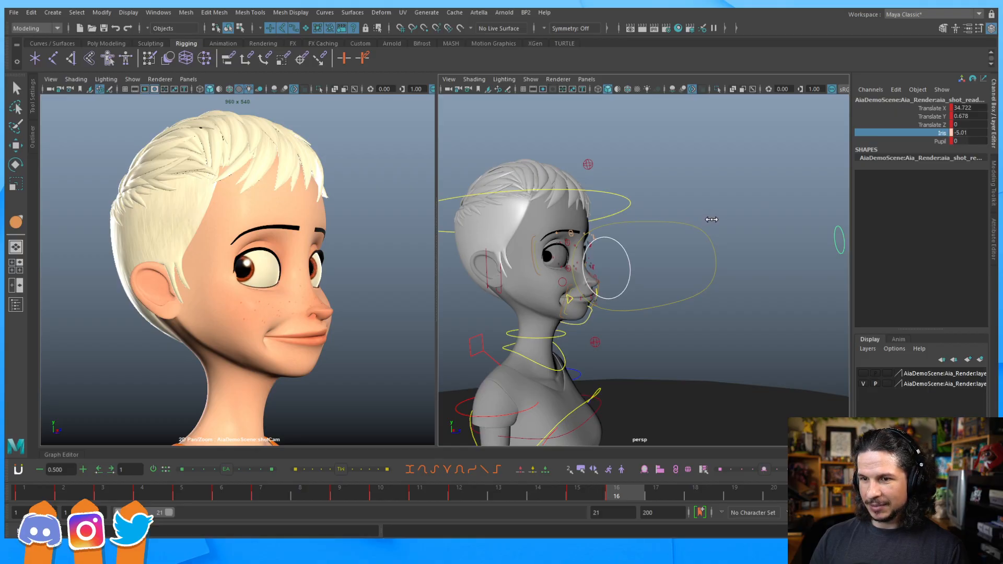
Step: Enlarge the pupils by setting the Pupil attribute of the eye controls to 10
left_click(938, 141)
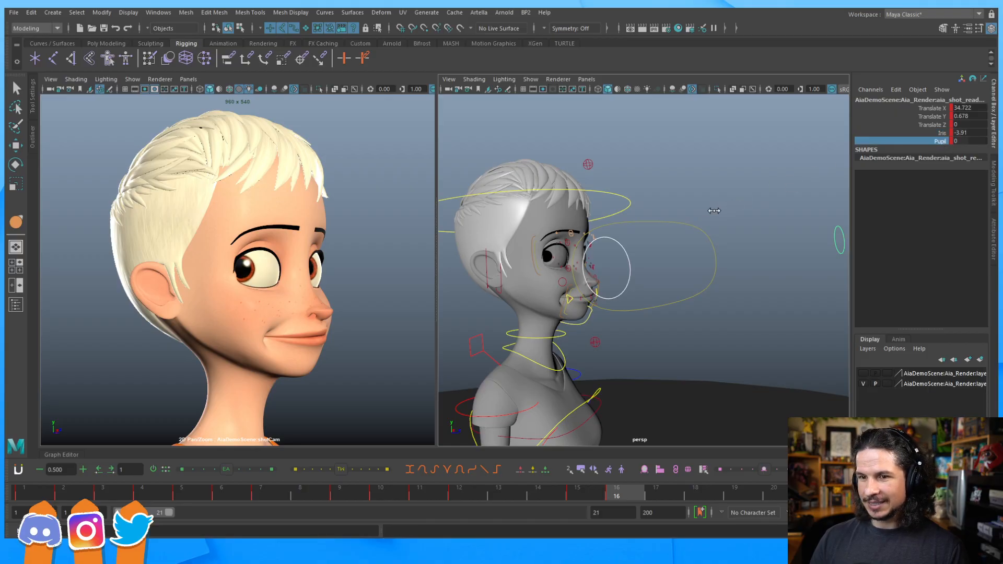
middle_click_drag(628, 237, 678, 235)
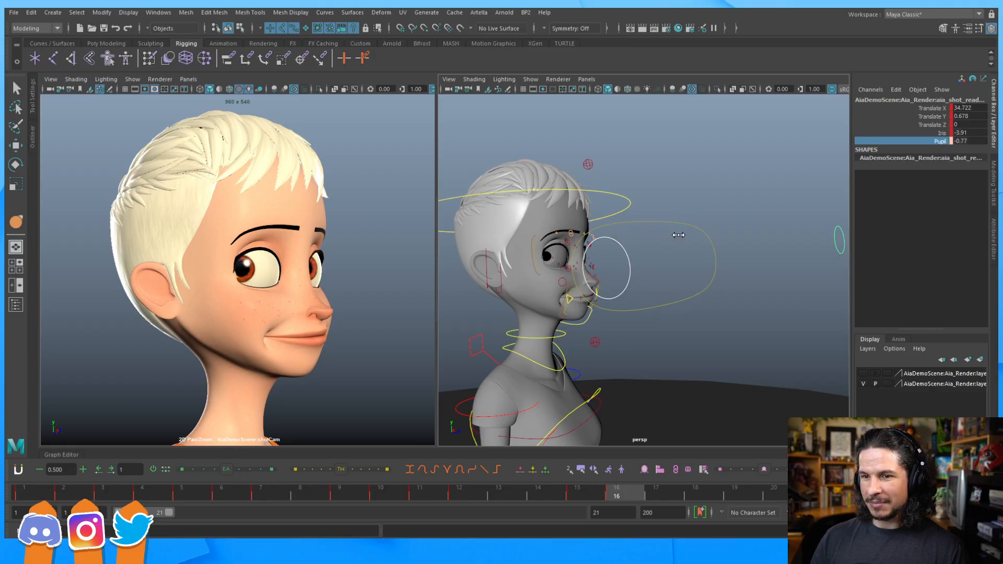
middle_click_drag(595, 257, 539, 271)
middle_click_drag(719, 240, 747, 237)
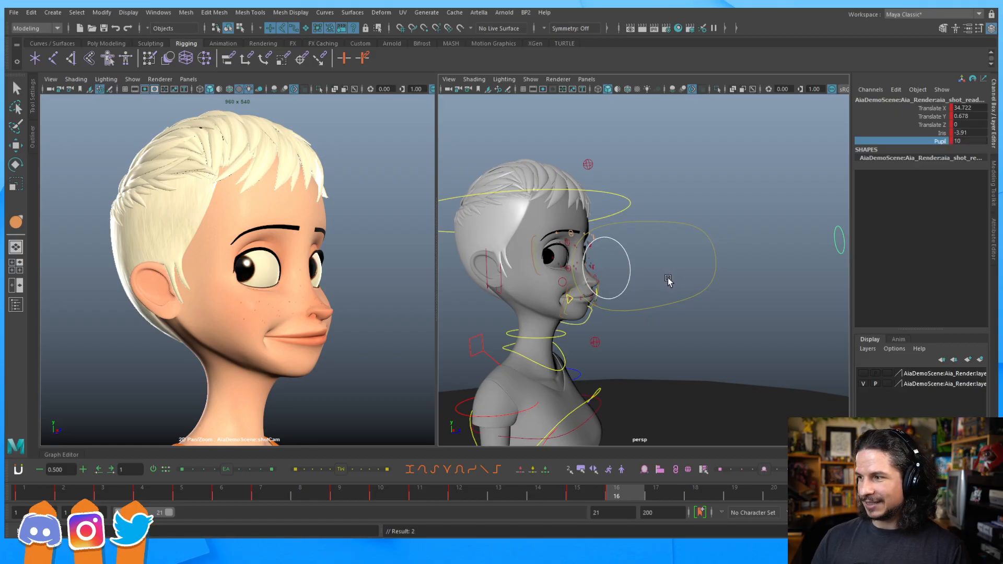
Step: Rotate the near eye's upper eyelid control to Rotate Z -3.232
middle_click_drag(590, 283, 716, 262, "alt")
right_click_drag(606, 261, 773, 242, "alt")
middle_click_drag(773, 243, 721, 259, "alt")
left_click_drag(722, 260, 682, 282, "alt")
mouse_move(694, 264)
right_mouse_down("alt")
mouse_move(653, 268)
mouse_move(689, 264)
right_mouse_up("alt")
middle_click_drag(675, 271, 660, 285, "alt")
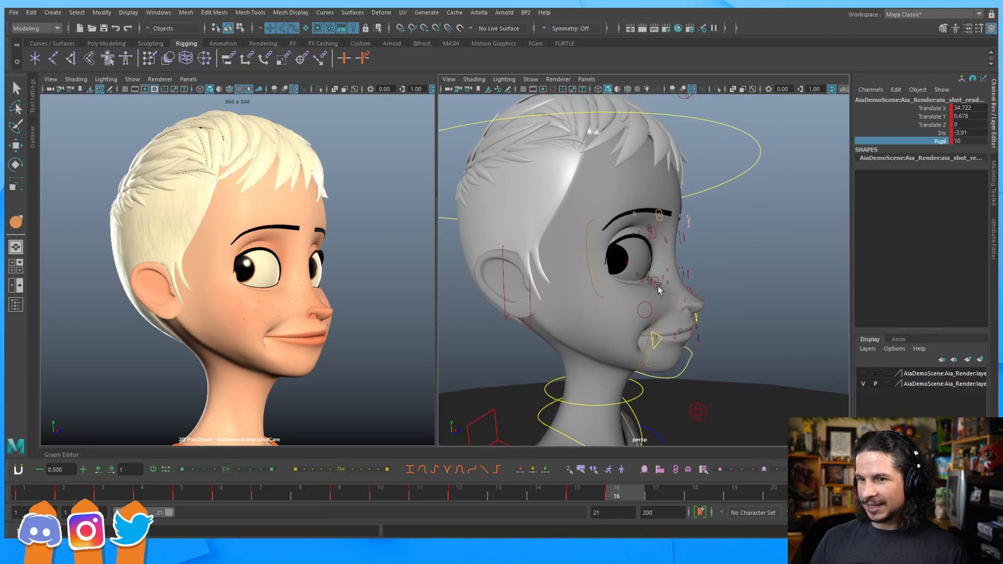
left_click_drag(660, 286, 634, 282, "alt")
right_click_drag(652, 268, 669, 265, "alt")
middle_click_drag(650, 281, 652, 292, "alt")
left_click_drag(637, 294, 634, 291, "alt")
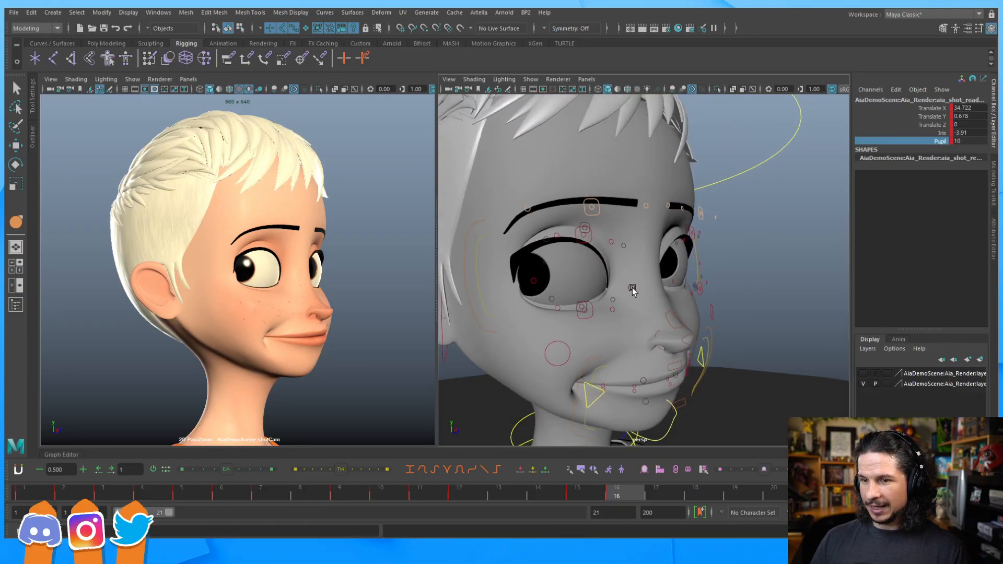
right_click_drag(634, 291, 698, 273, "alt")
left_click_drag(698, 273, 610, 278, "alt")
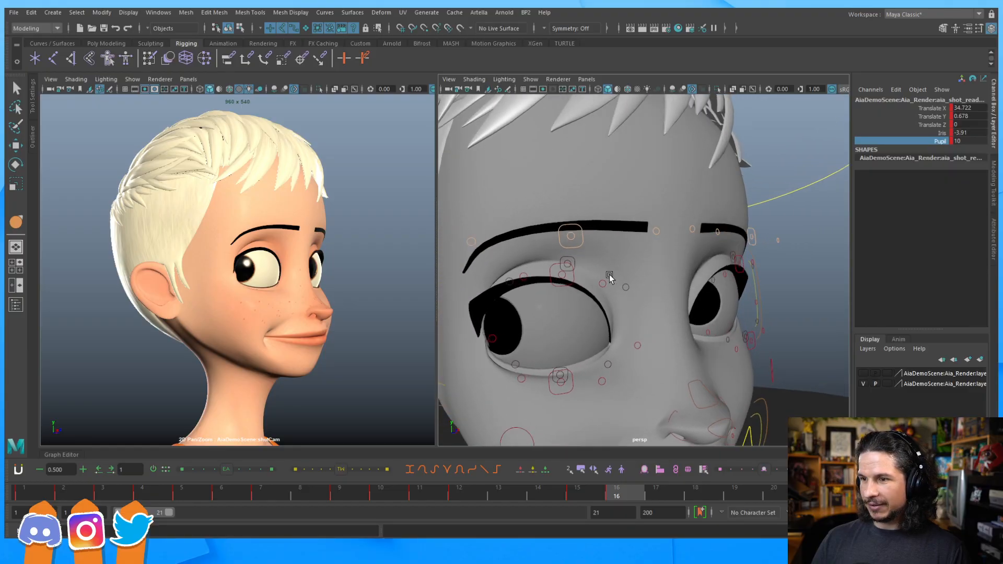
left_click(584, 278)
key("e")
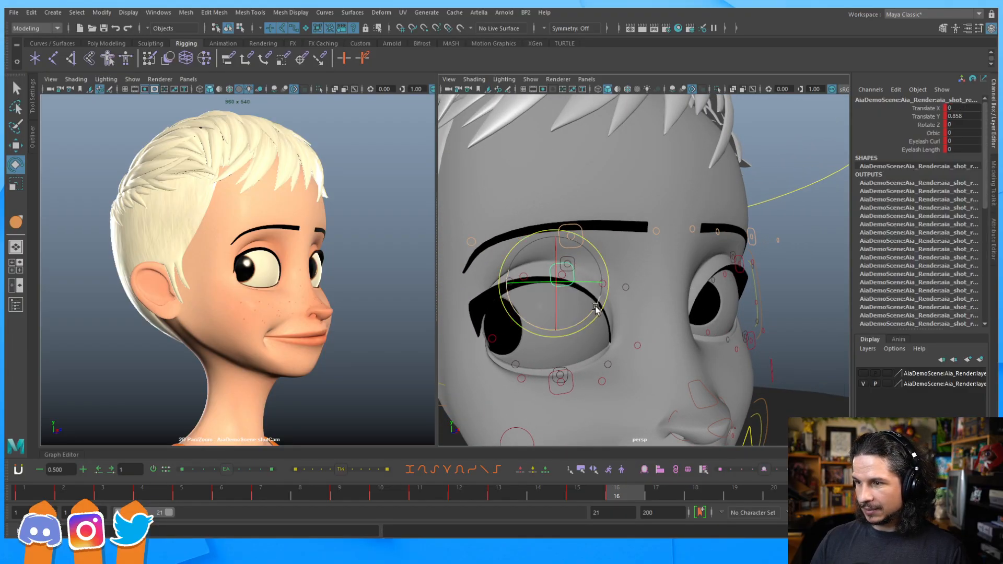
left_click_drag(594, 311, 595, 309)
key("w")
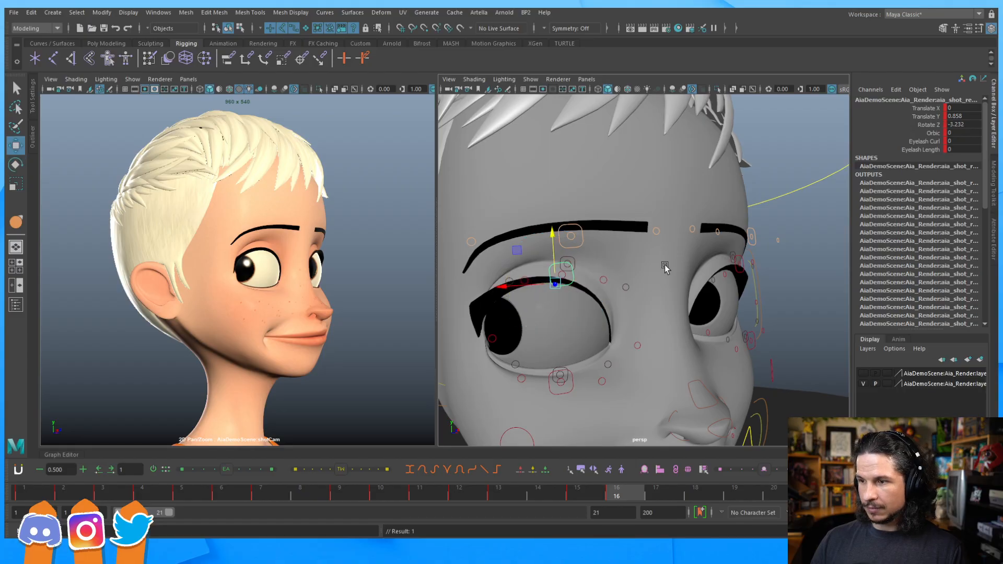
Step: Move the inner upper-lid shaping control of the far eye to Translate X -0.048, Translate Y 0.216 and key it
left_click(741, 271)
left_click_drag(704, 302, 635, 297, "alt")
left_click(776, 249)
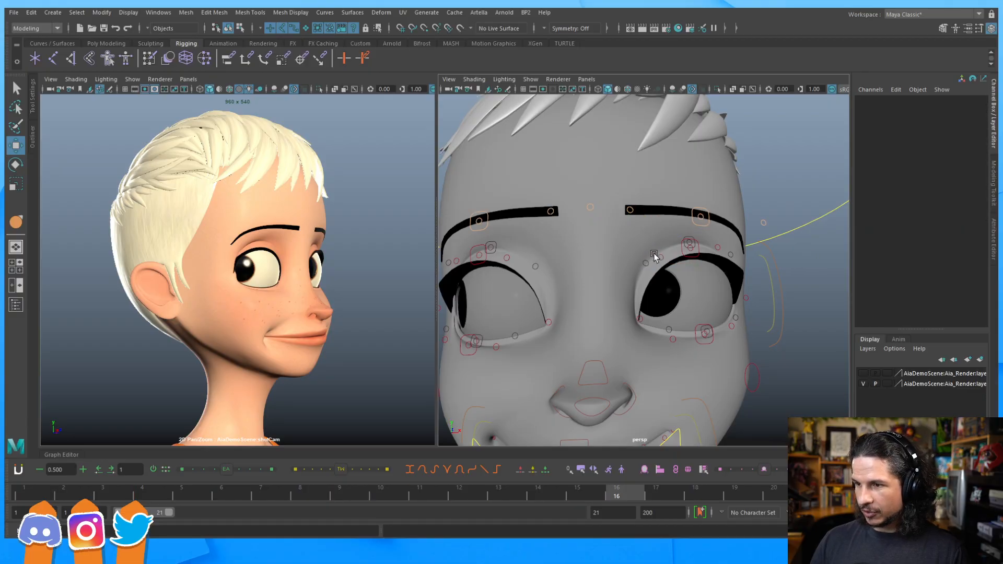
left_click(654, 255)
left_click_drag(690, 230, 685, 219)
key("s")
left_click_drag(736, 287, 698, 254, "alt")
right_click_drag(698, 254, 735, 237, "alt")
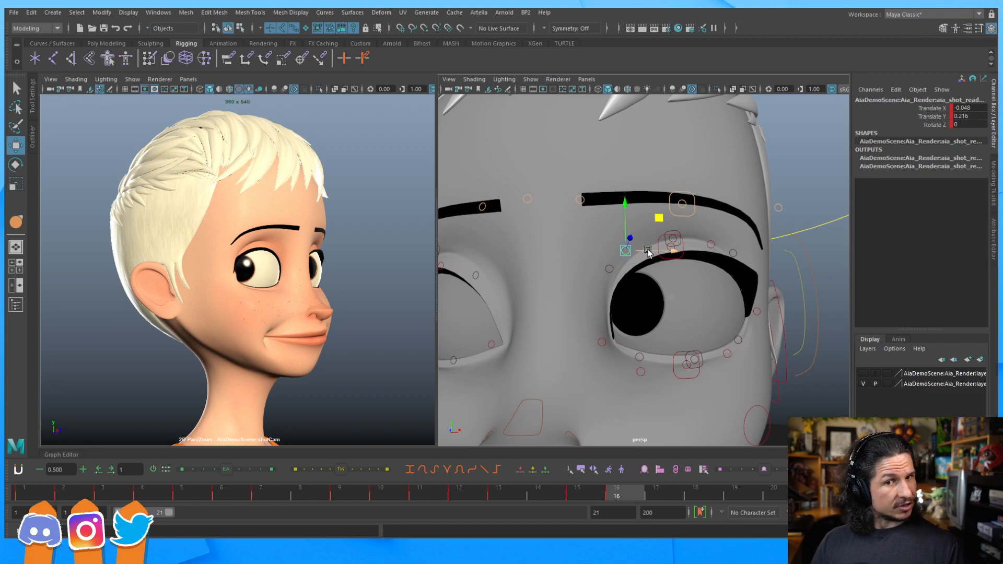
Step: Adjust the far eye's main upper eyelid control to Translate Y 0.806 and Rotate Z -3.604
left_click(712, 245)
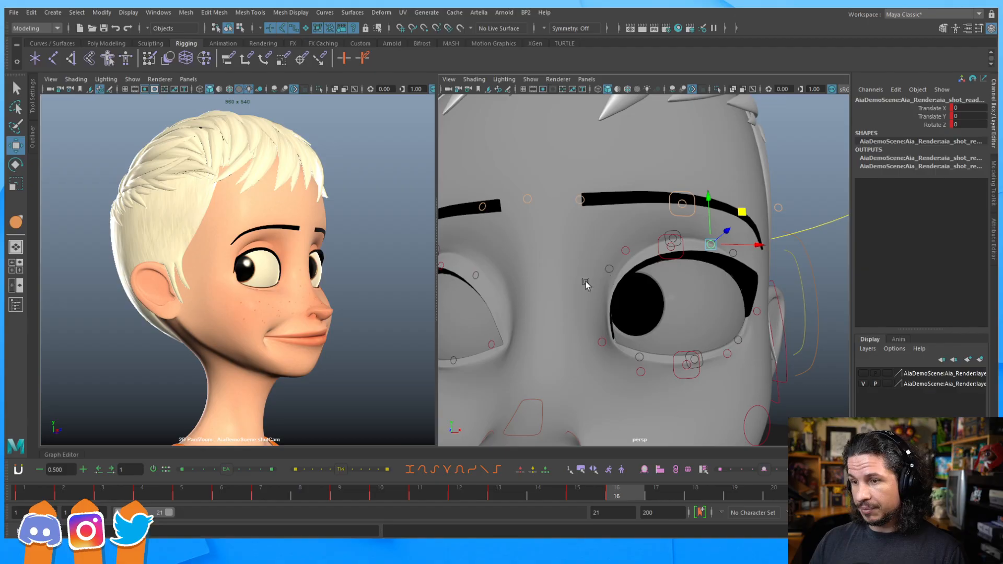
right_click_drag(725, 224, 697, 234, "alt")
middle_click_drag(697, 234, 746, 235, "alt")
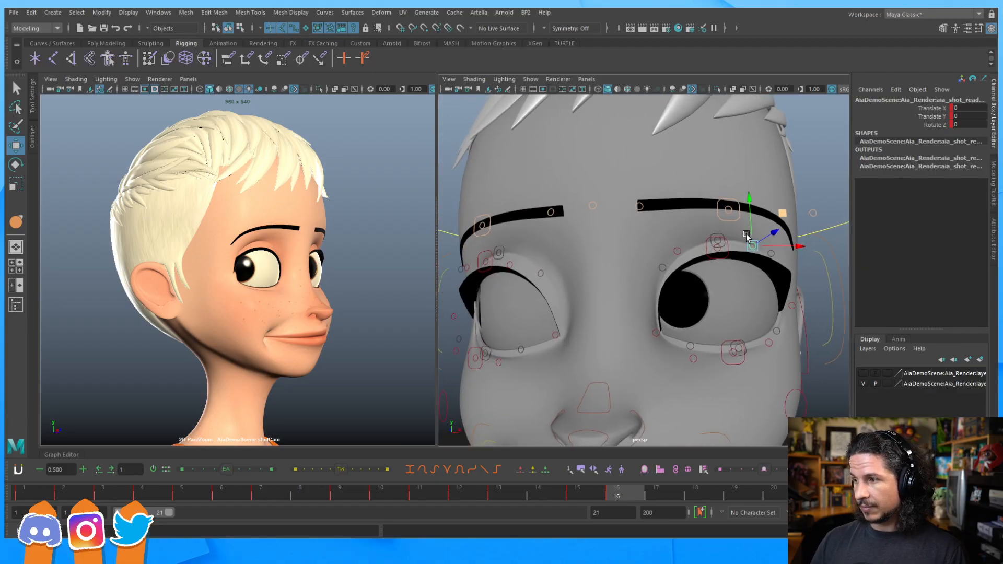
left_click(728, 258)
left_click_drag(718, 210, 718, 218)
key("e")
left_click_drag(693, 291, 692, 288)
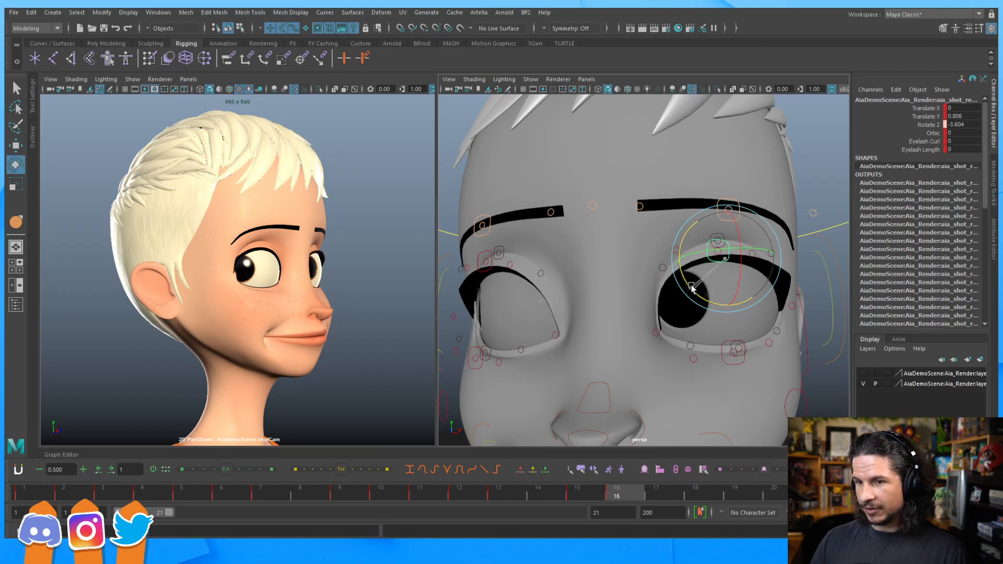
Step: Nudge the near eye's main upper eyelid control vertically
middle_click_drag(539, 253, 610, 246, "alt")
left_click(614, 275)
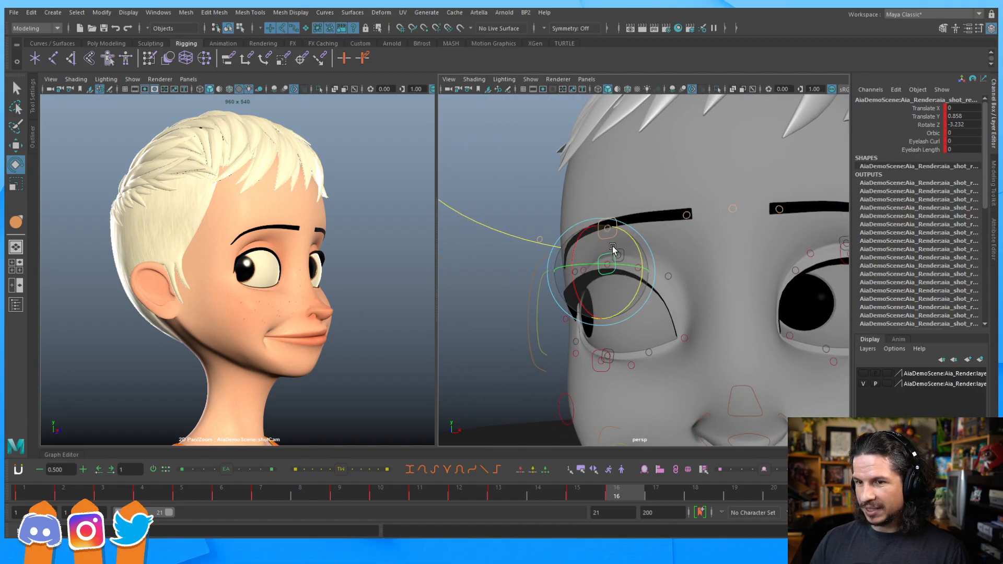
key("w")
left_click_drag(602, 237, 695, 286)
Step: Try small shifts of the near eye's outer-corner control, undoing each one
left_click(695, 285)
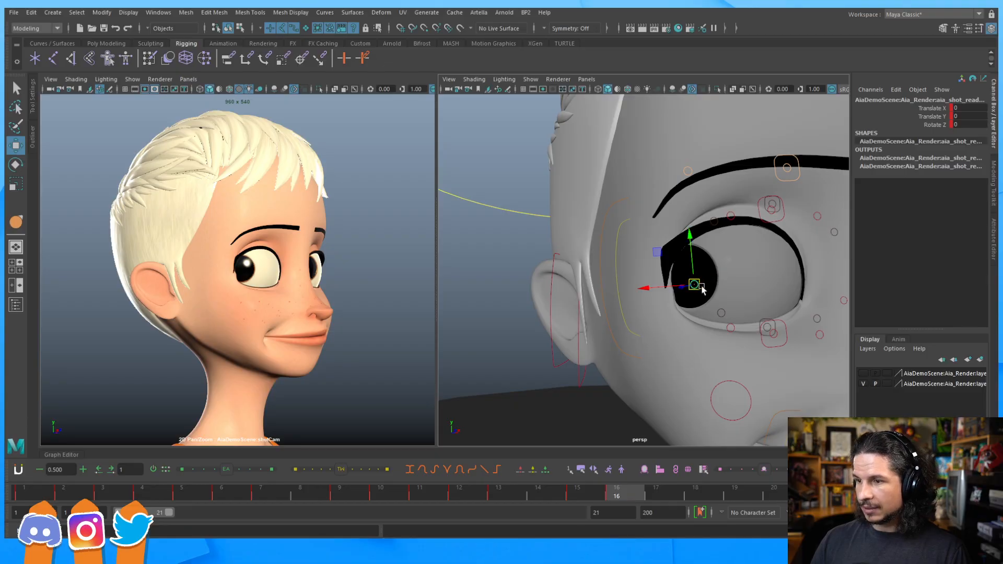
middle_click_drag(656, 253, 663, 247)
key("ctrl+z")
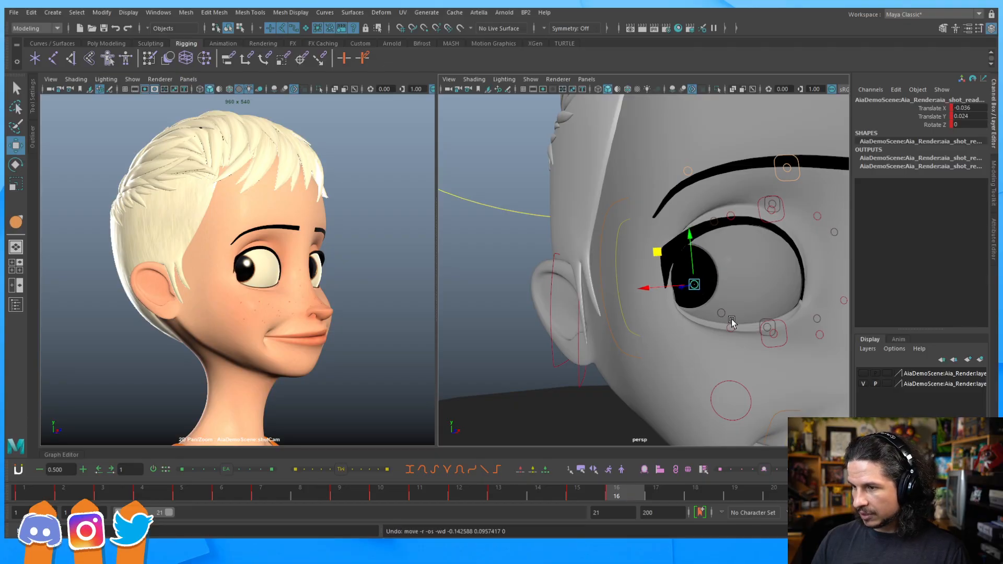
key("ctrl+z")
middle_click_drag(698, 295, 697, 293)
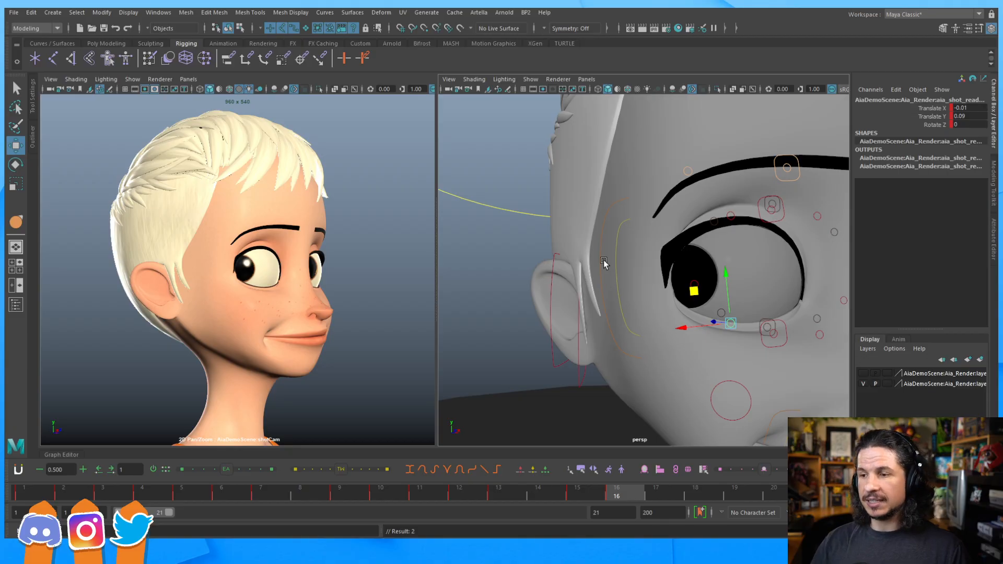
middle_click_drag(698, 277, 698, 278)
key("ctrl+z")
Step: Move the near eye's outer-corner control down and outward to Translate X 0.116, Translate Y -0.162
key("q")
left_click(696, 284)
key("w")
left_click_drag(691, 245, 691, 257)
left_click_drag(672, 302, 639, 309)
key("ctrl+z")
left_click_drag(656, 305, 640, 306)
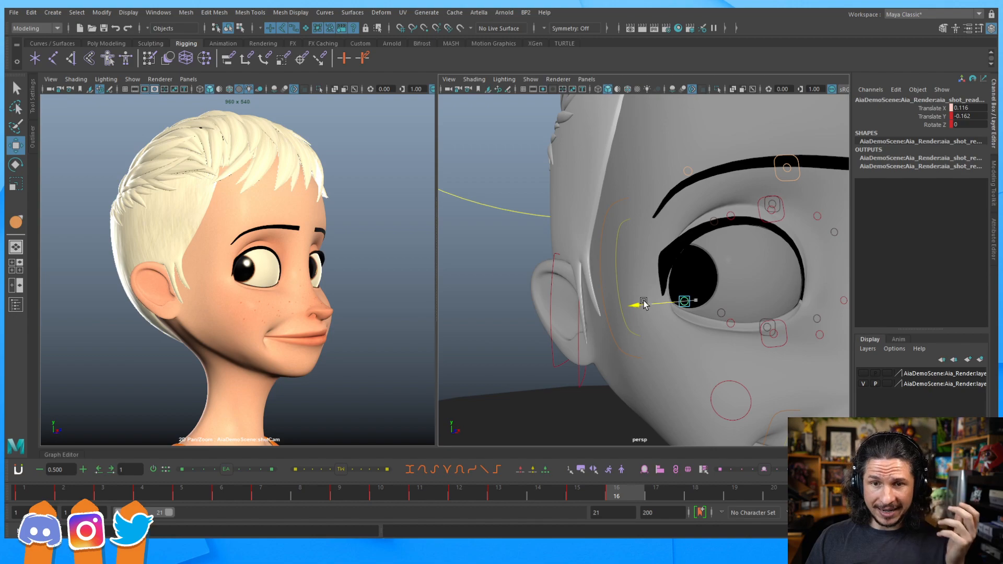
Step: Lower the near eye's main lower eyelid control to Translate Y -0.522
left_click_drag(804, 256, 669, 269, "alt")
left_click(775, 291)
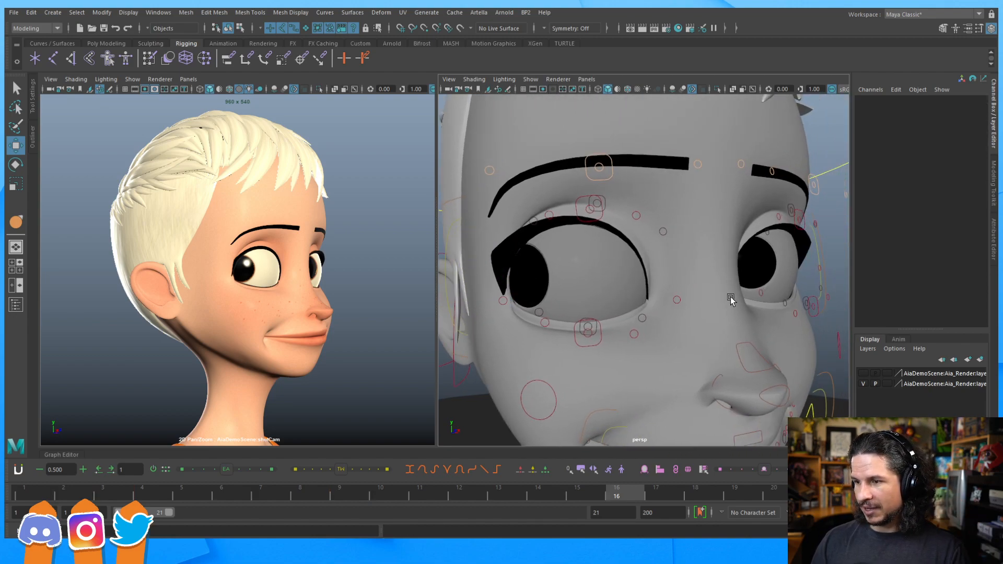
left_click(677, 300)
left_click_drag(672, 253, 638, 256)
left_click(666, 279)
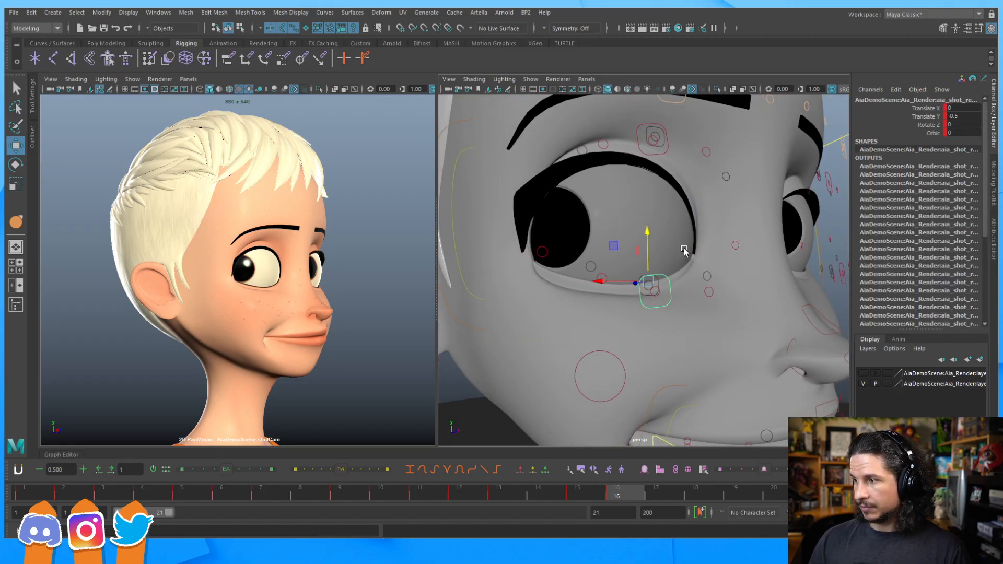
left_click_drag(647, 243, 647, 246)
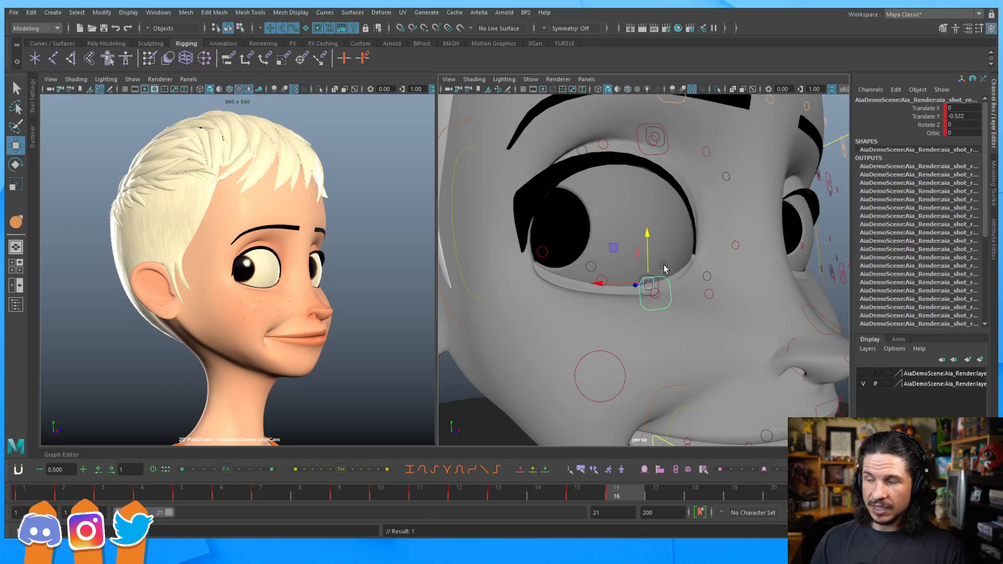
Step: Adjust the far eye's main lower eyelid control to Translate Y -0.449
left_click_drag(756, 240, 640, 276, "alt")
middle_click_drag(686, 268, 629, 274, "alt")
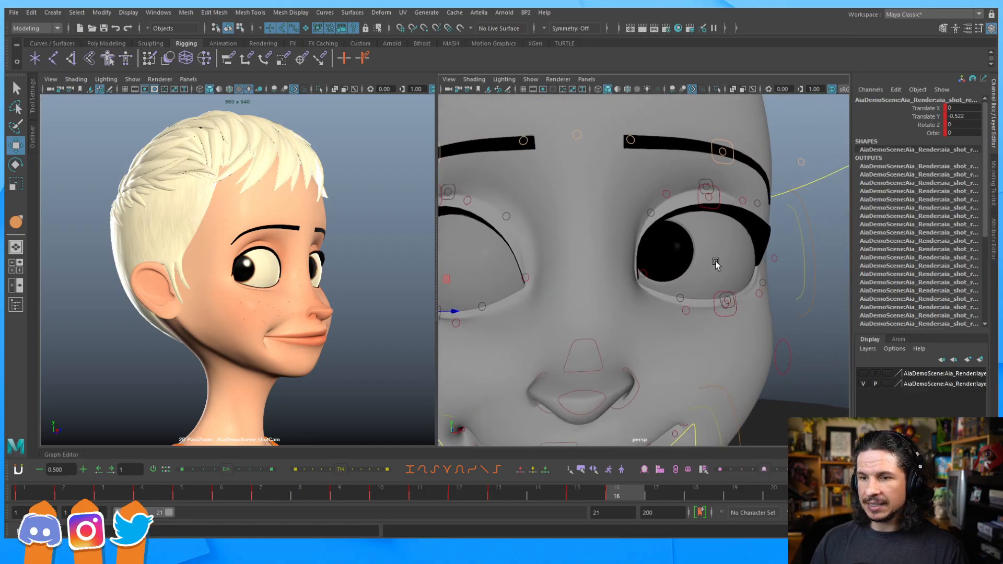
left_click(737, 304)
left_click_drag(729, 275, 728, 272)
Step: Lower the far eye's target control to Translate Y -1.046 and nudge it slightly inward along X
right_click_drag(768, 201, 616, 240, "alt")
left_click_drag(616, 239, 675, 228, "alt")
middle_click_drag(654, 232, 723, 228, "alt")
right_click_drag(723, 228, 629, 228, "alt")
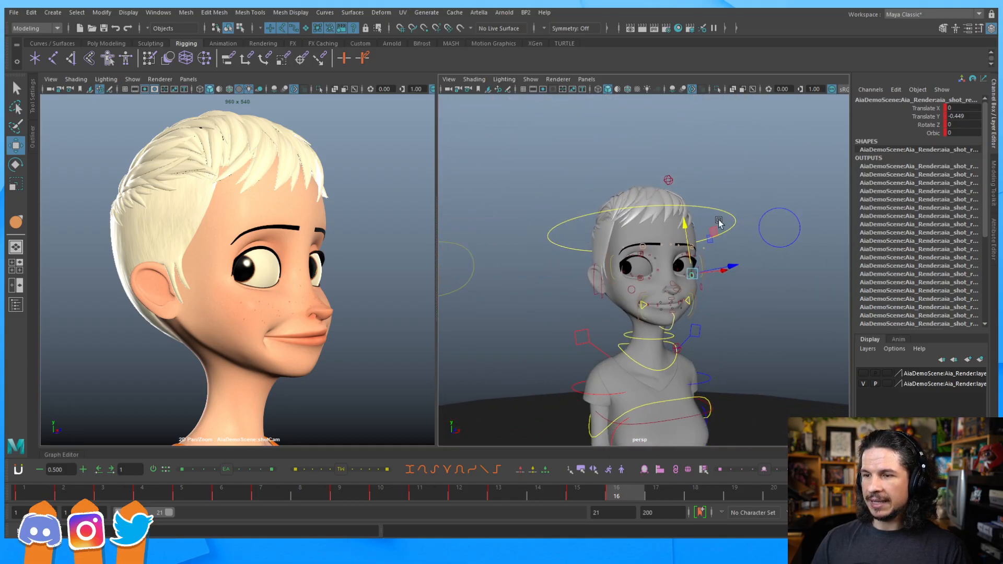
left_click(786, 241)
left_click_drag(773, 187, 774, 205)
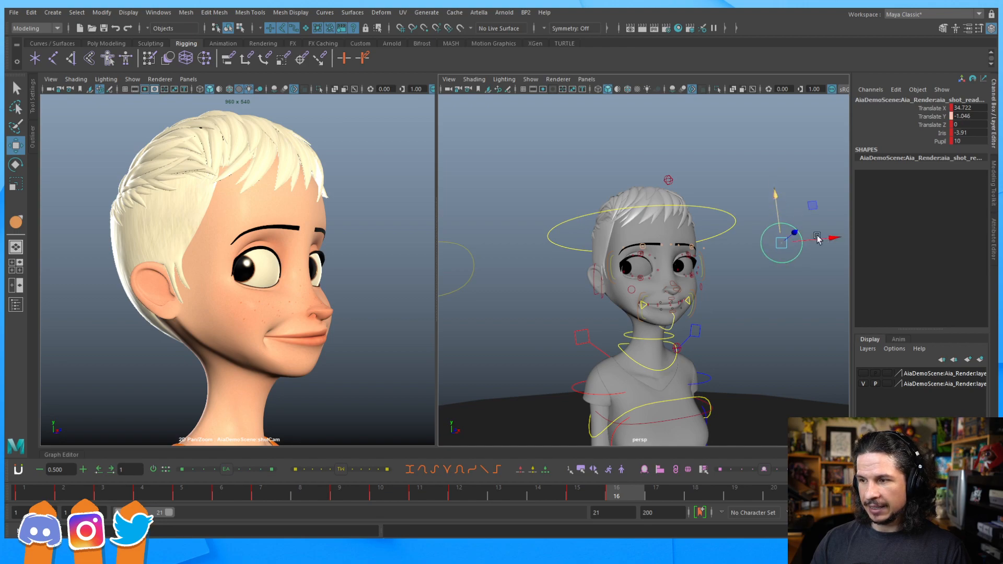
left_click_drag(832, 239, 829, 238)
Step: Set the far eye's outer-corner control to Translate Y 0.087 and key it
left_click_drag(698, 232, 669, 261, "alt")
right_click_drag(668, 262, 704, 264, "alt")
middle_click_drag(703, 264, 663, 285, "alt")
left_click_drag(663, 284, 635, 284, "alt")
right_click_drag(634, 284, 739, 284, "alt")
left_click(756, 299)
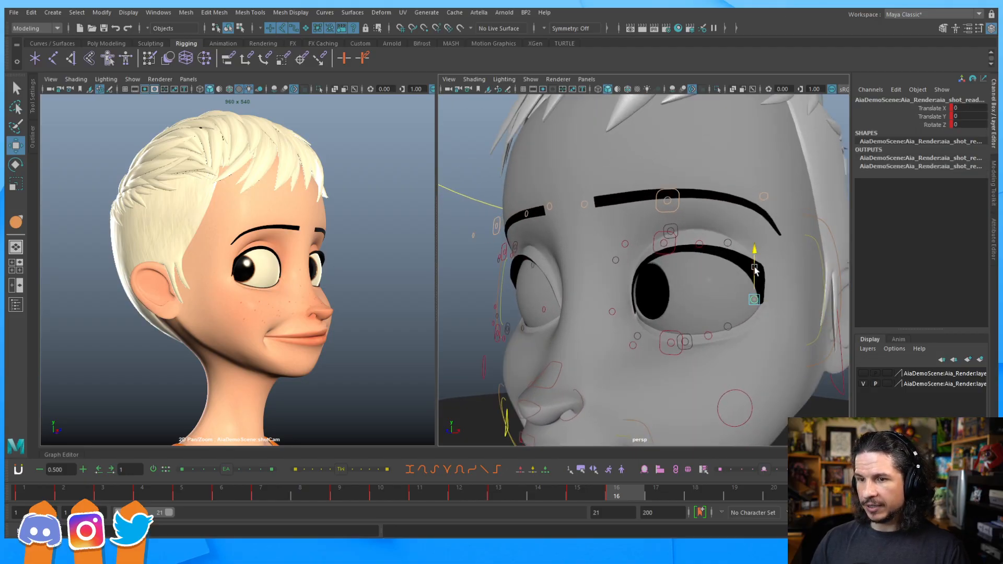
left_click_drag(756, 265, 757, 267)
key("s")
Step: Rotate the lower-lip control to Rotate X -10.459, judging the mouth from a close side view
left_click_drag(672, 242, 694, 267, "alt")
right_click_drag(694, 266, 649, 293, "alt")
left_click_drag(649, 293, 710, 284, "alt")
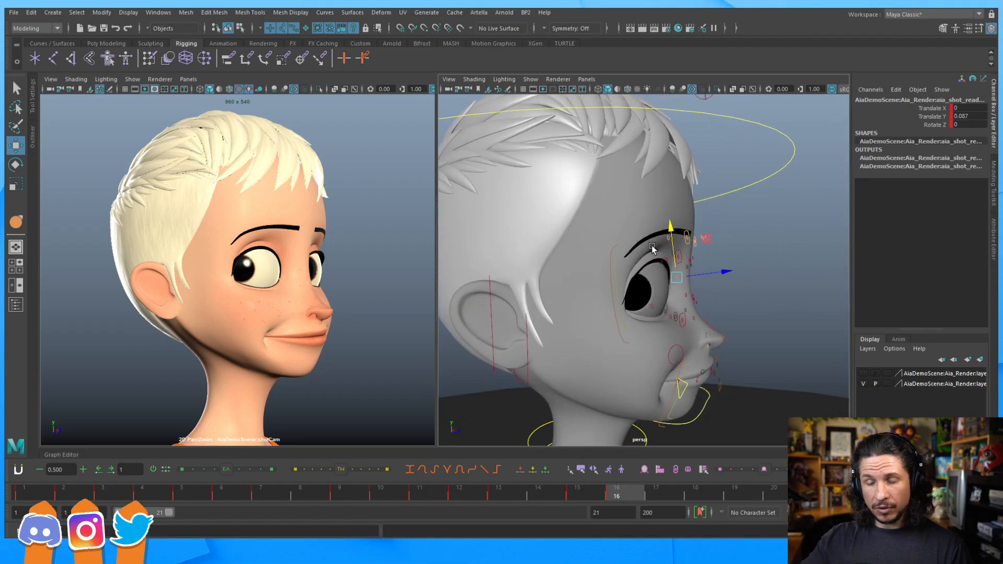
left_click_drag(651, 245, 606, 277, "alt")
middle_click_drag(606, 277, 617, 280, "alt")
right_click_drag(617, 280, 693, 311, "alt")
middle_click_drag(624, 230, 645, 253, "alt")
right_click_drag(645, 253, 668, 279, "alt")
middle_click_drag(704, 329, 713, 289, "alt")
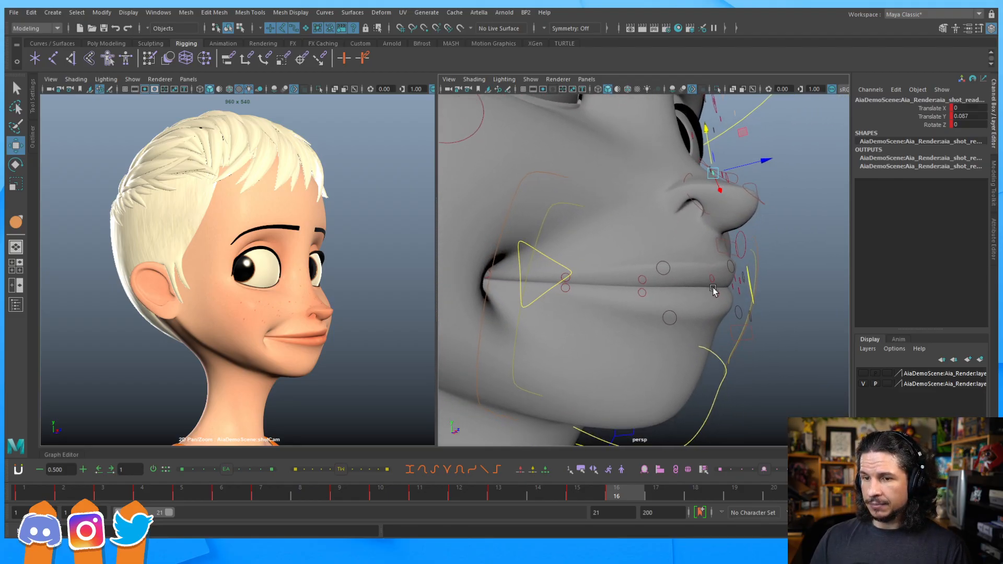
left_click_drag(713, 288, 687, 313, "alt")
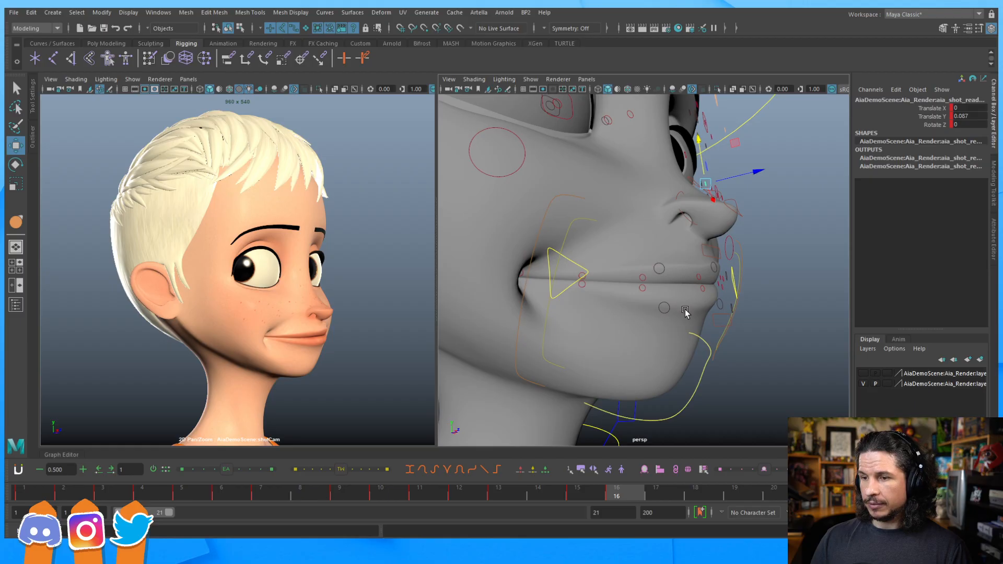
left_click(716, 317)
key("e")
left_click_drag(756, 313, 762, 307)
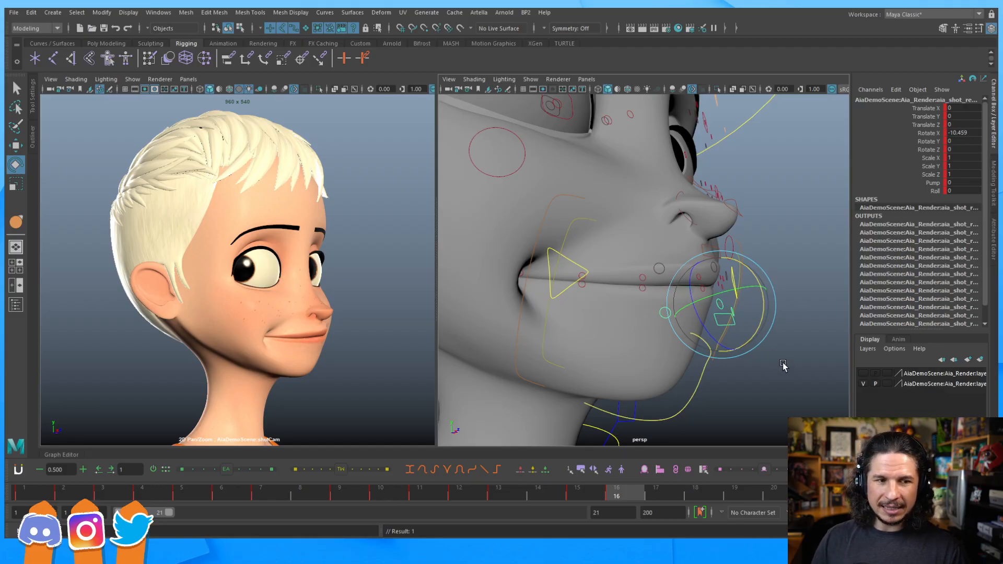
left_click(781, 362)
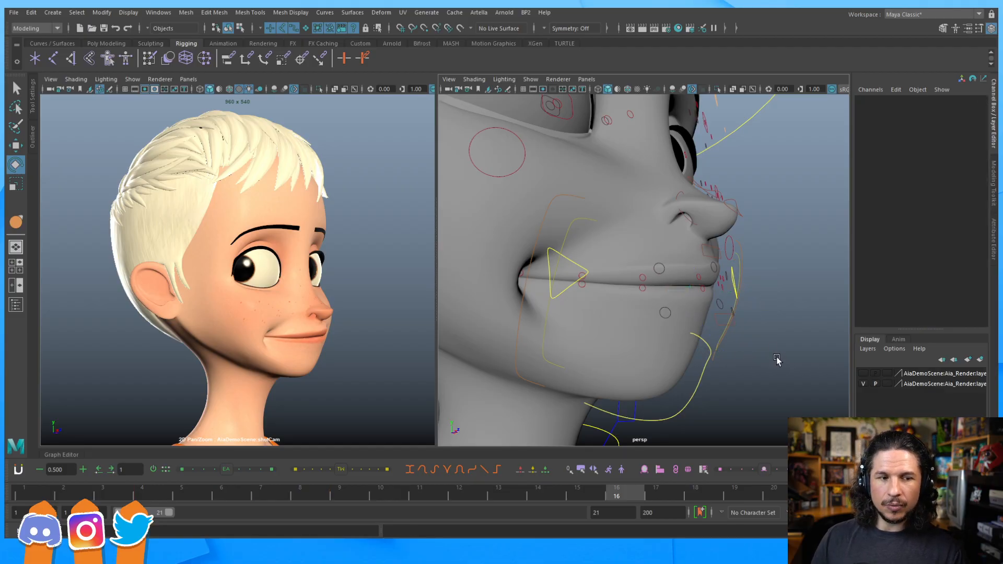
Step: Adjust the upper-lip control to Translate Y -0.12, Translate Z -0.015 and Rotate X 11.811
left_click(709, 260)
left_click_drag(754, 280, 753, 283)
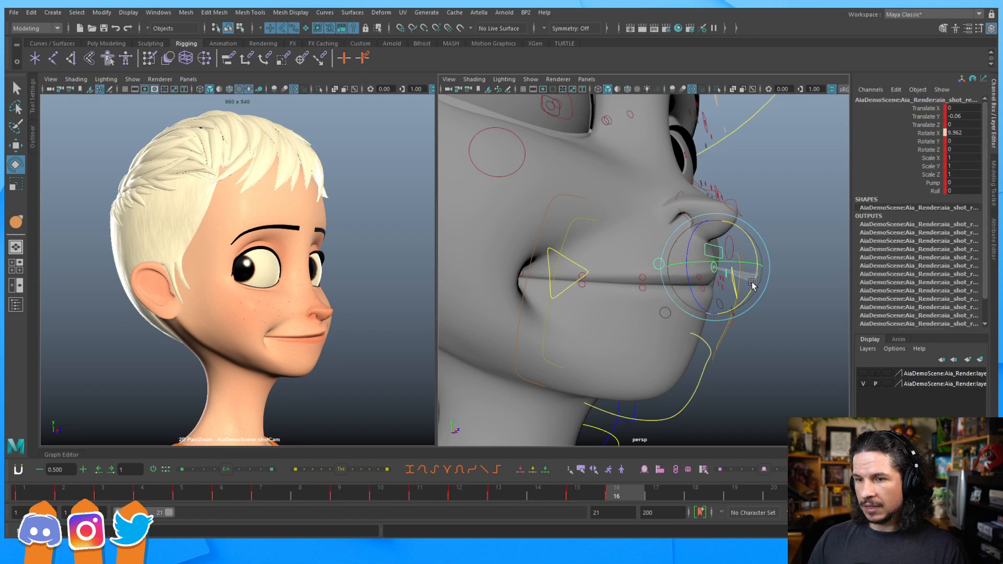
left_click_drag(751, 287, 750, 287)
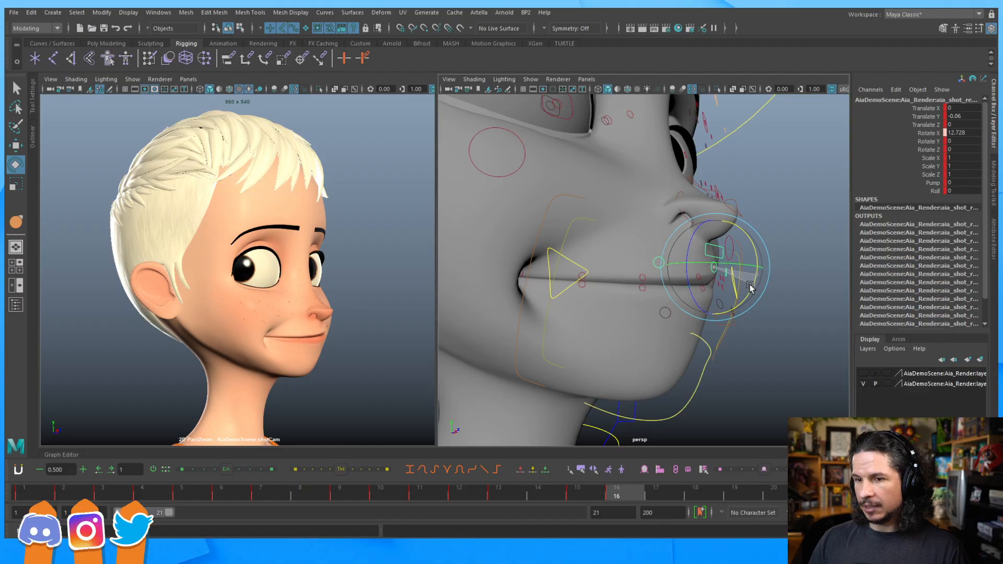
key("w")
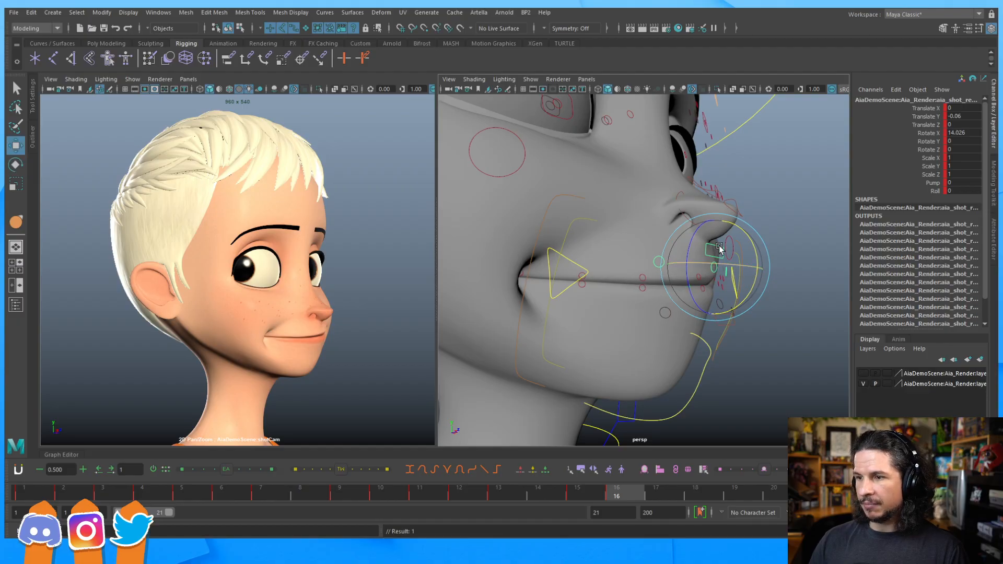
left_click_drag(715, 228, 715, 224)
key("e")
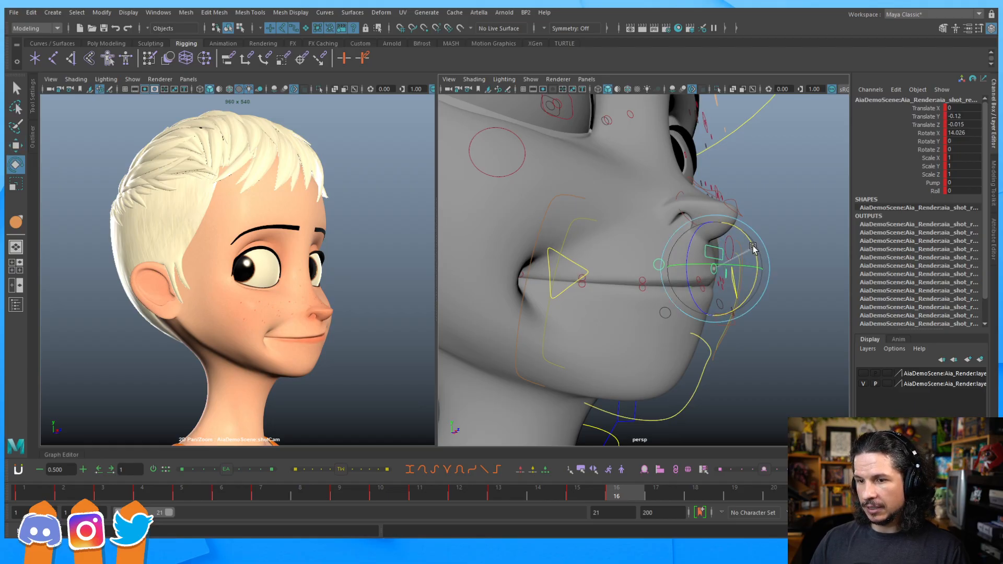
left_click(761, 329)
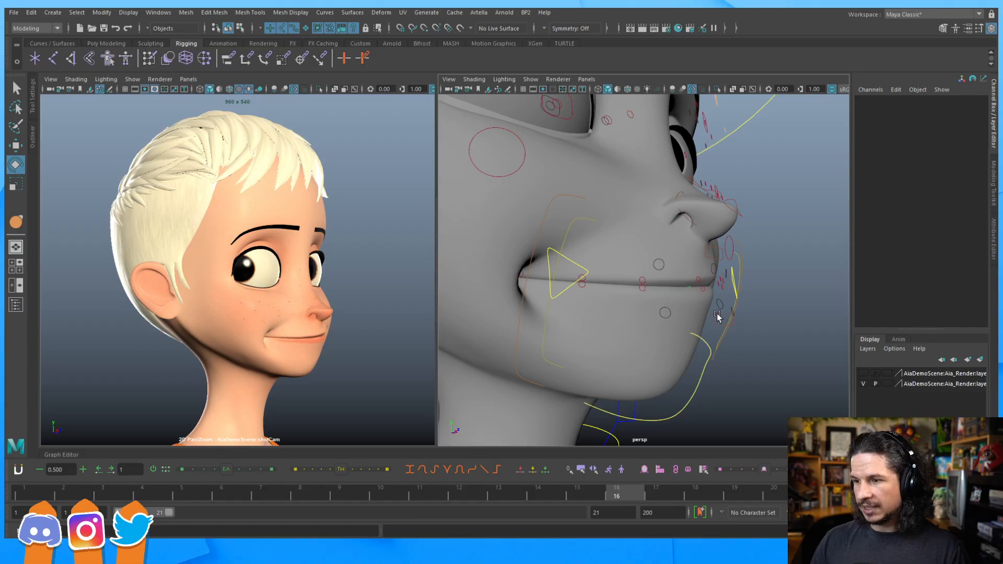
Step: Rotate the lower-lip control further to Rotate X -15.883 and key it
left_click(743, 300)
left_click_drag(763, 302, 762, 297)
key("s")
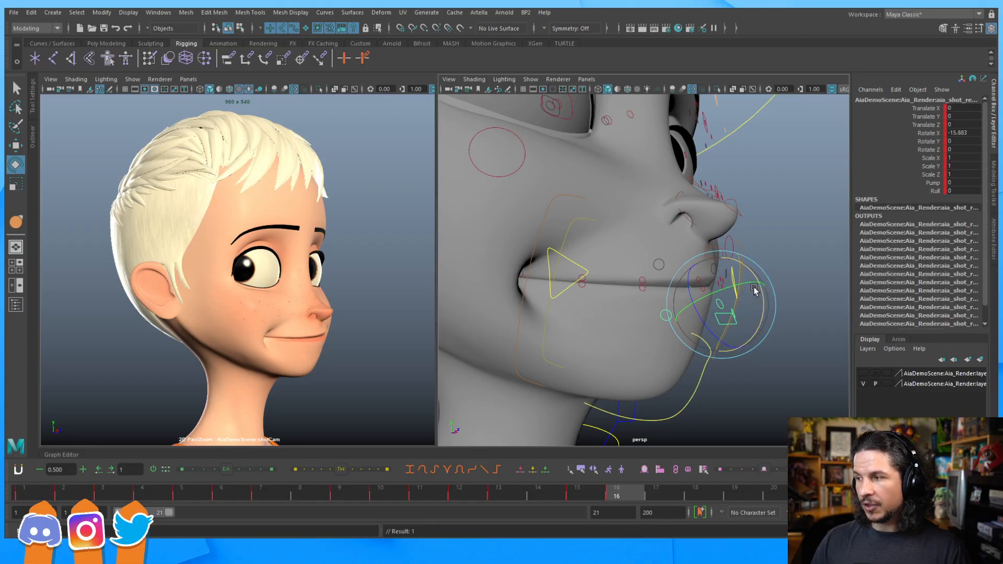
Step: Raise the upper- and lower-lip controls together, bringing the upper lip to Translate Y 0.238 and the lower to 0.358
key("w")
left_click_drag(617, 301, 616, 307, "alt")
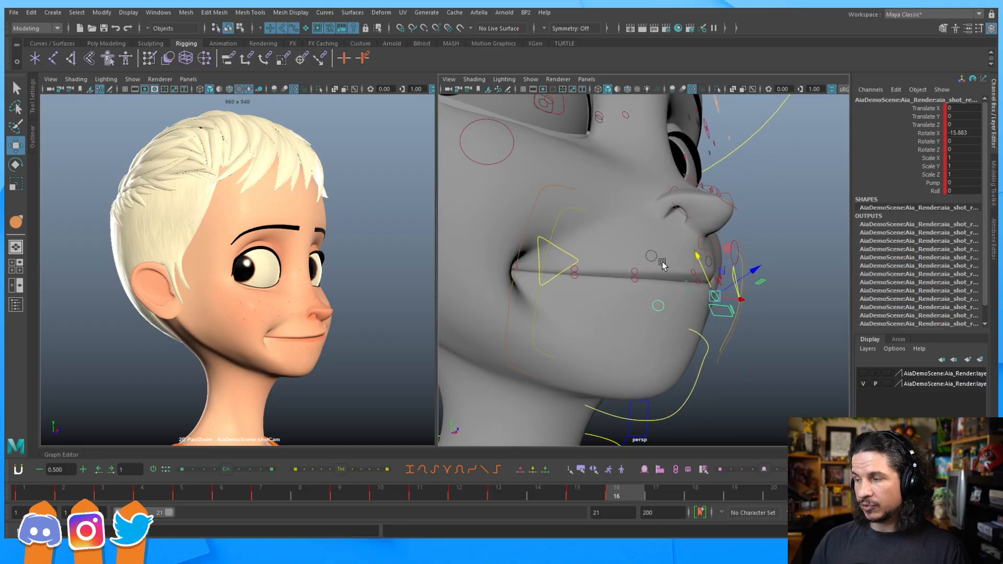
left_click(699, 252)
left_click_drag(705, 260, 676, 251, "alt")
key("w")
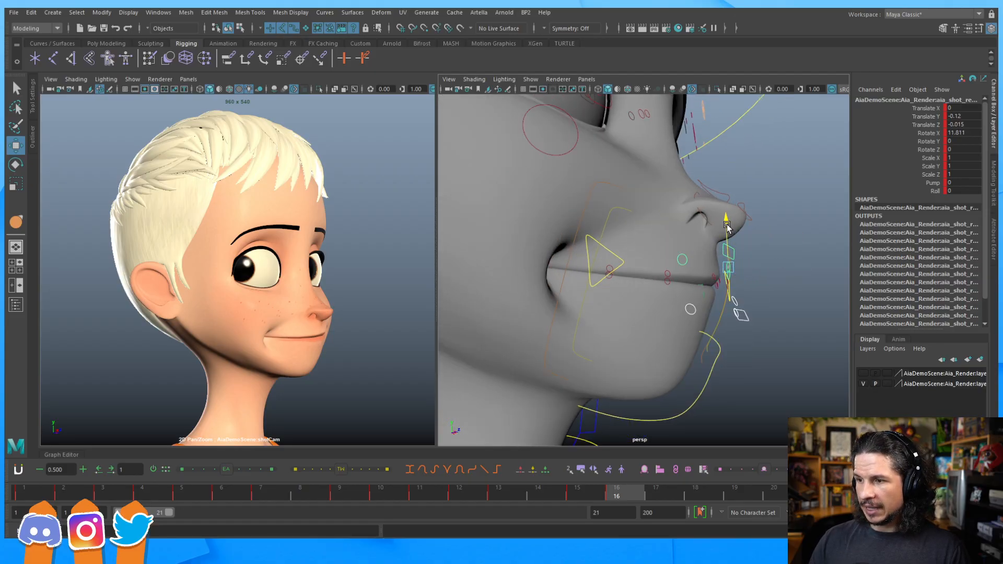
left_click_drag(726, 224, 727, 211)
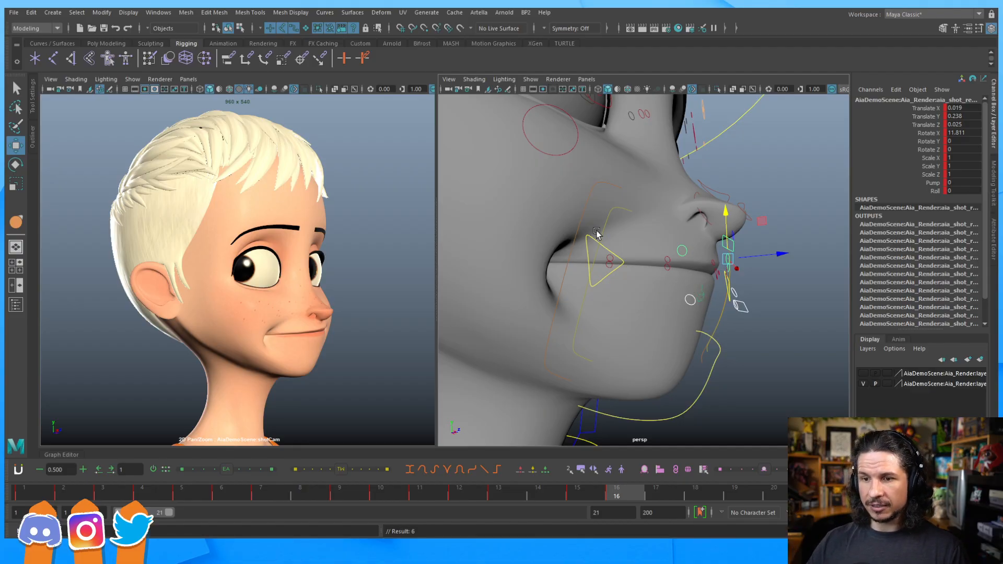
Step: Set the lower-lip control's Pump attribute to 1.33 and key it
left_click_drag(650, 269, 722, 308, "alt")
left_click(706, 291)
left_click(933, 183)
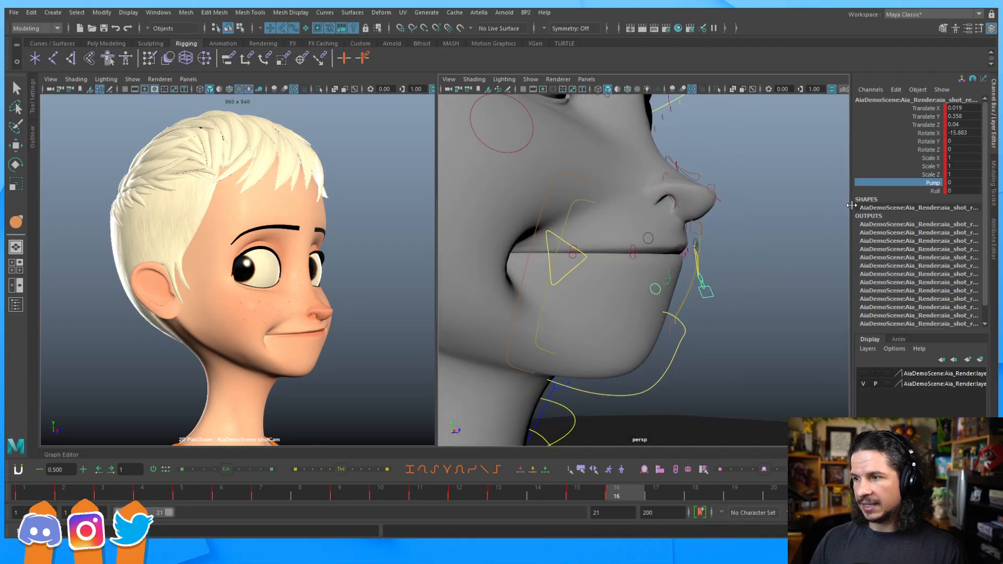
middle_click_drag(762, 252, 734, 263)
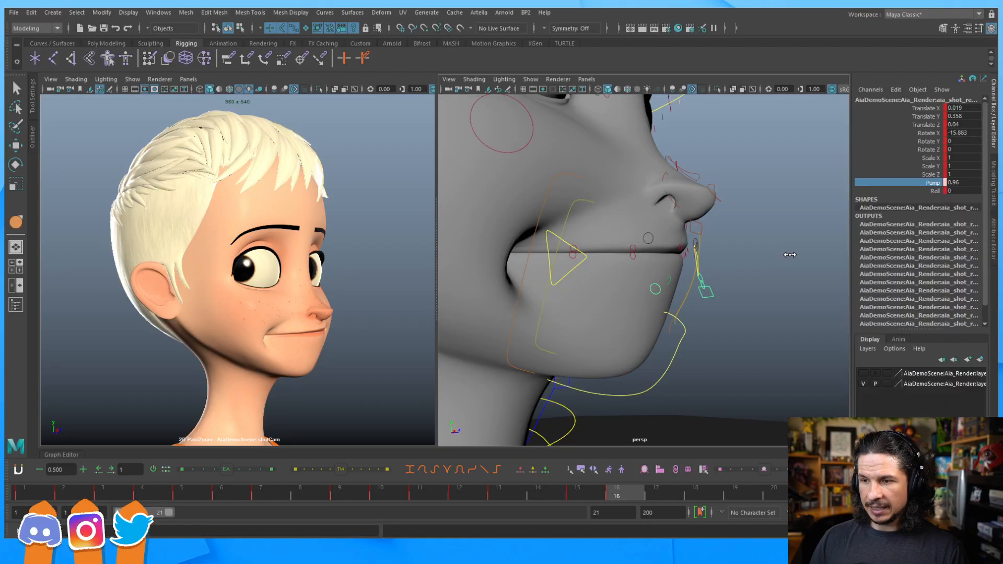
middle_click_drag(794, 256, 788, 256)
key("s")
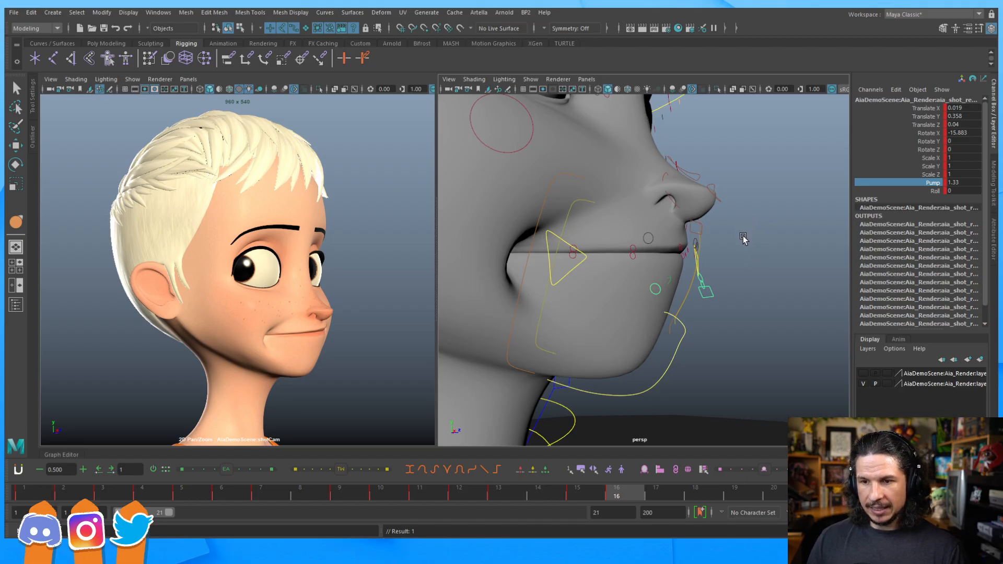
Step: Reposition the mouth-corner control on the far side of the face to Translate X 1.937, Translate Y 0.51
left_click_drag(739, 254, 662, 316, "alt")
left_click(680, 284)
key("w")
left_click_drag(665, 246, 662, 252)
left_click_drag(636, 297, 693, 279, "alt")
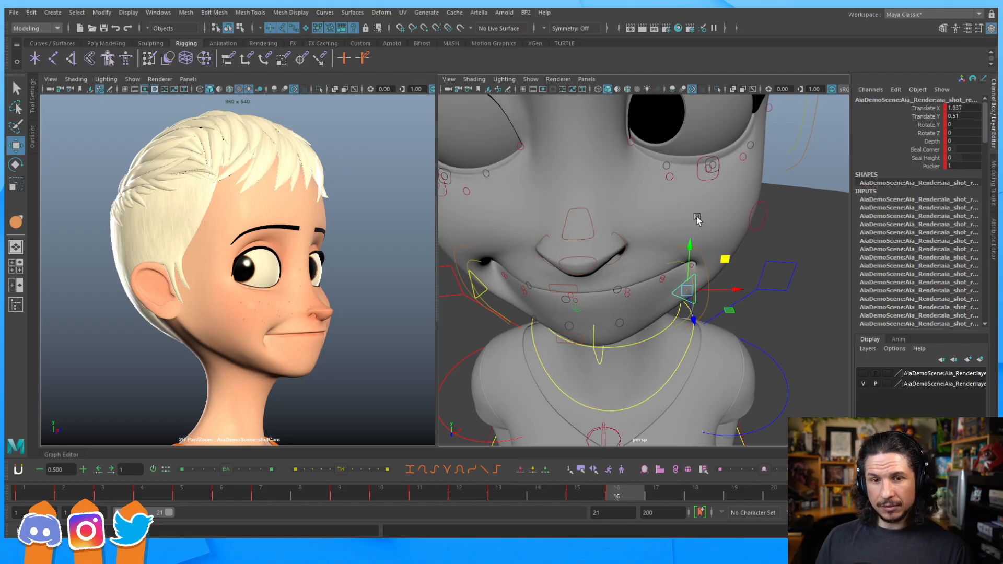
Step: Adjust the Depth attribute of both mouth-corner controls, bringing the near-side one to -0.57
left_click_drag(627, 308, 717, 262, "alt")
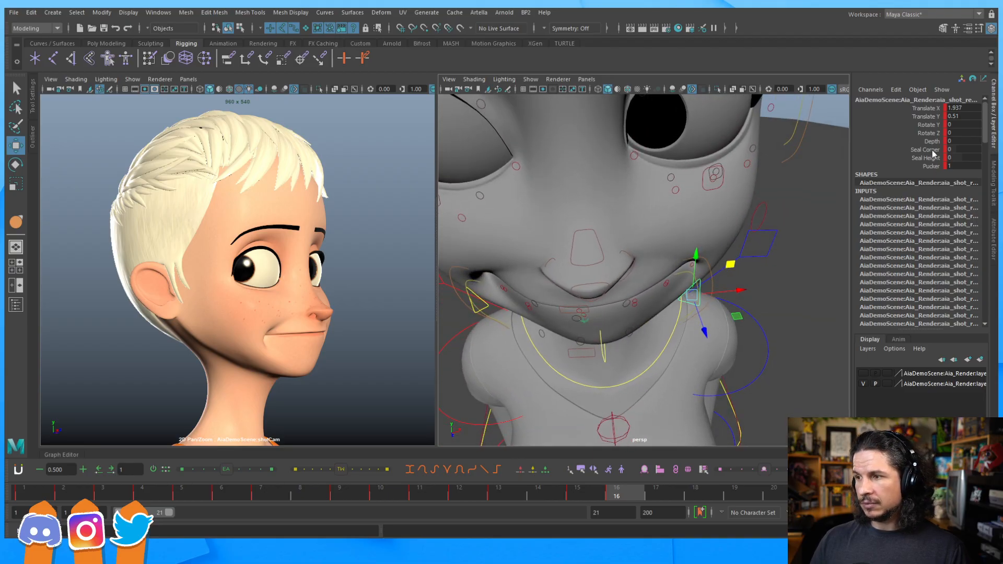
left_click(929, 141)
middle_click_drag(766, 246, 757, 250)
left_click_drag(667, 305, 703, 282, "alt")
middle_click_drag(703, 282, 760, 306, "alt")
left_click(600, 287)
left_click_drag(639, 309, 597, 341, "alt")
left_click(932, 142)
middle_click_drag(755, 254, 736, 257)
left_click_drag(724, 290, 734, 281, "alt")
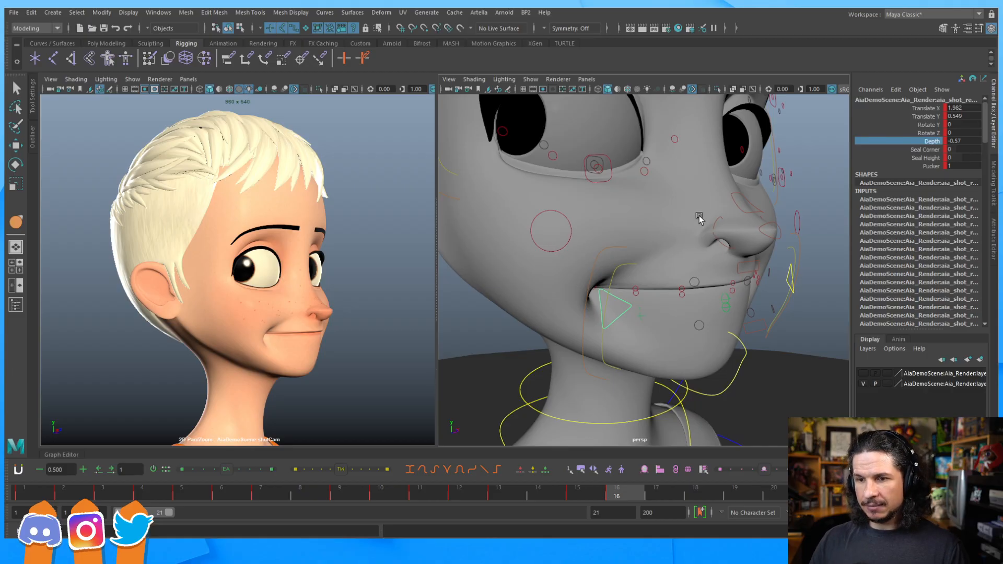
Step: Move the upper and lower lip tweak controls closest to the near mouth corner, with the lower one at Translate Y 0.107
middle_click_drag(683, 310, 656, 293, "alt")
right_click_drag(656, 293, 707, 320, "alt")
middle_click_drag(707, 320, 700, 357, "alt")
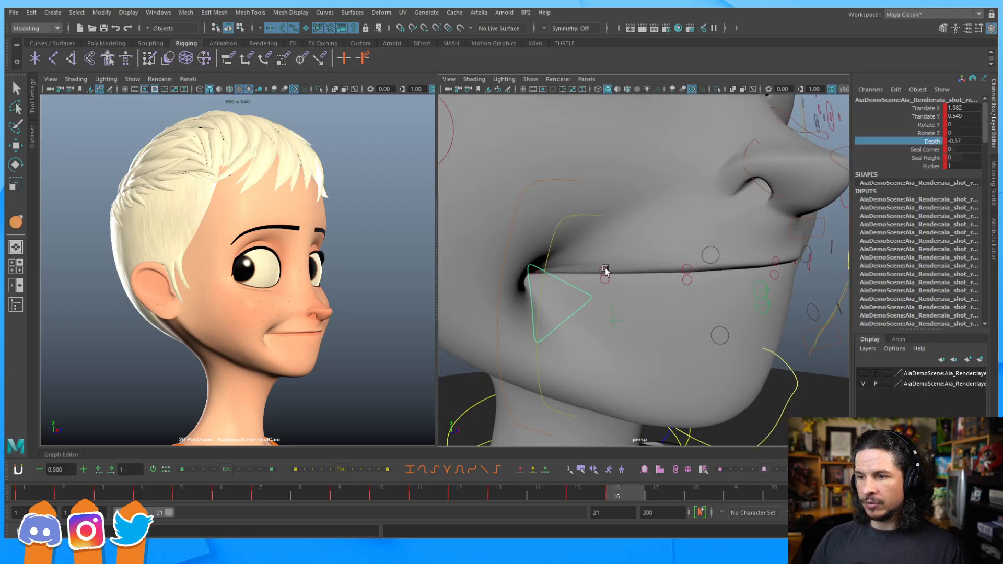
left_click(605, 271)
key("w")
left_click_drag(605, 233, 606, 232)
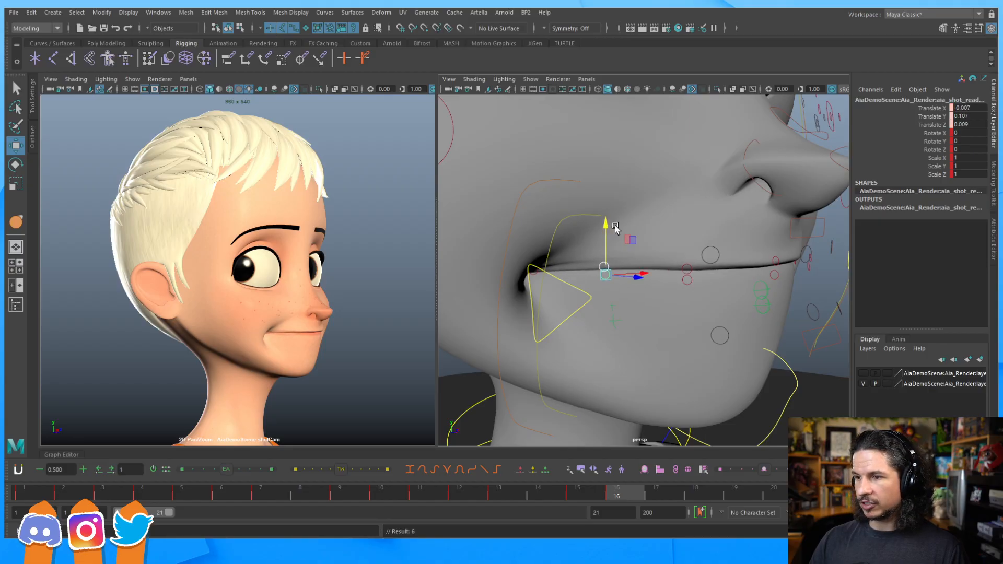
Step: Raise the next pair of lip tweak controls toward the middle of the mouth, with the lower one at Translate Y 0.089, and key them
left_click(689, 285)
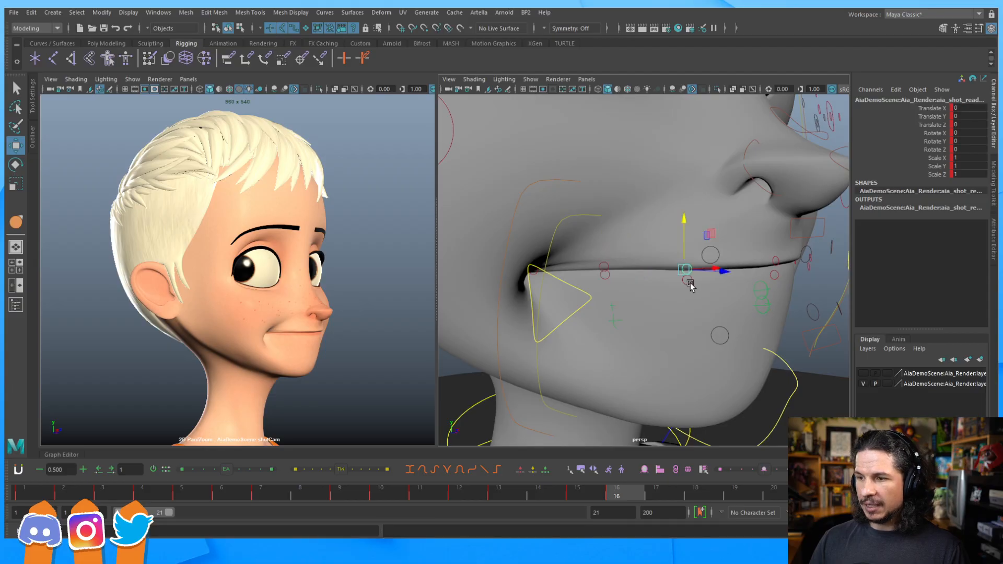
left_click_drag(686, 244, 686, 241)
key("shift+w")
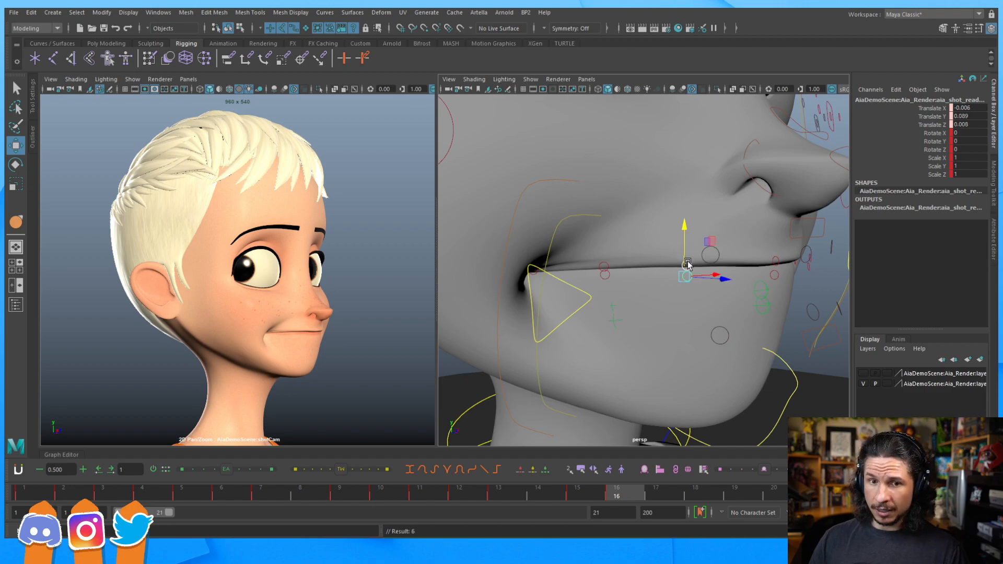
left_click(727, 334)
left_click_drag(726, 265, 637, 279, "alt")
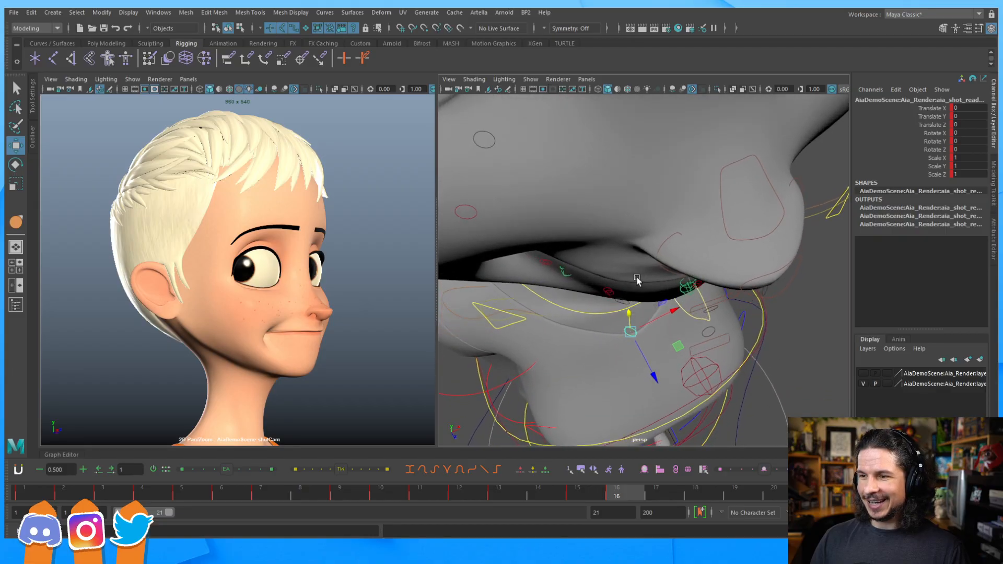
left_click(626, 299)
middle_click_drag(671, 316, 671, 312)
key("ctrl+z")
key("ctrl+z")
Step: Rotate the jaw control very slightly to Rotate X -0.072 and deselect it
left_click_drag(712, 297, 691, 306, "alt")
key("e")
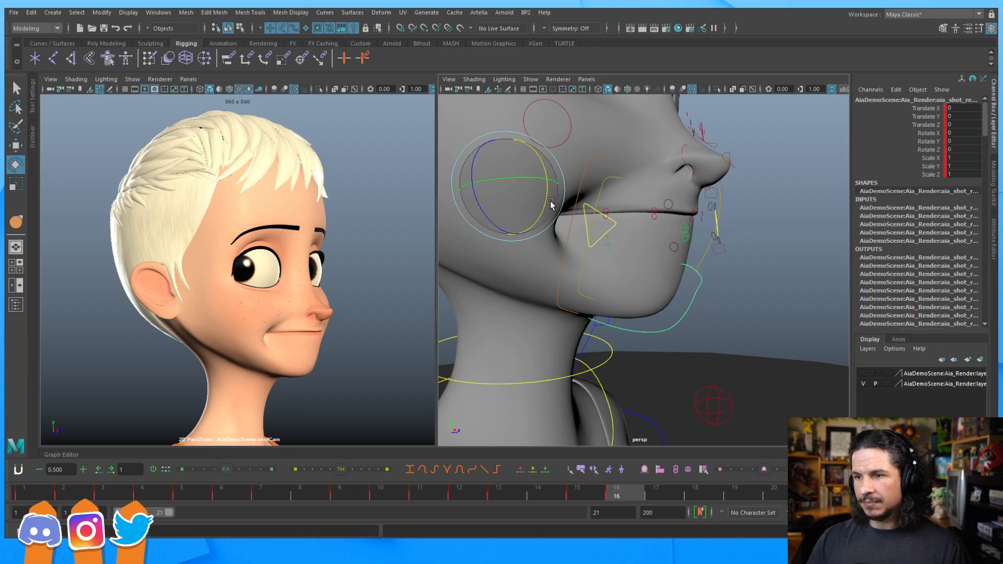
left_click_drag(548, 205, 547, 206)
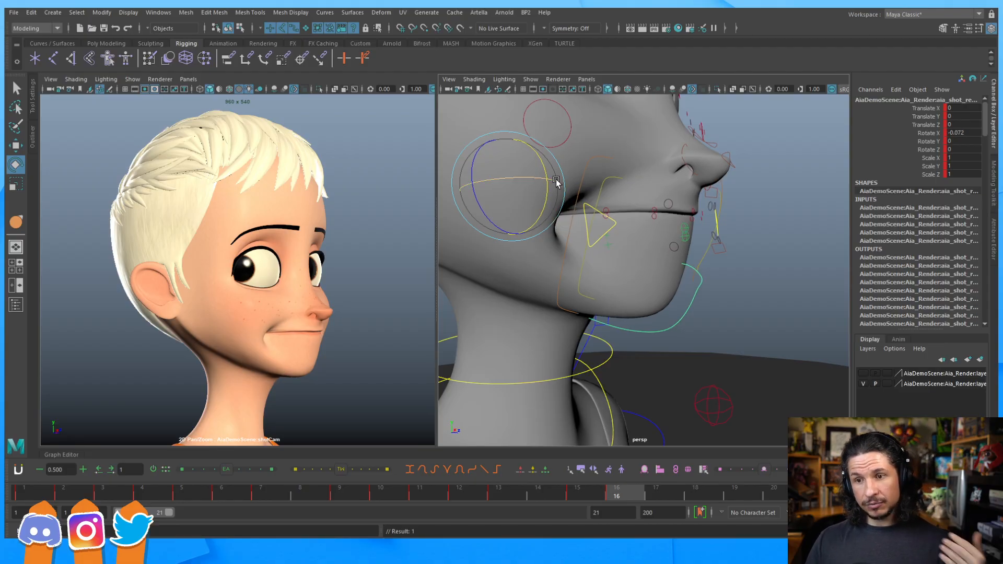
left_click_drag(597, 204, 618, 233, "alt")
left_click(522, 181)
Step: Lower the near-side cheek control to Translate X 0.479, Translate Y -0.523, Translate Z -0.157
middle_click_drag(547, 194, 593, 225, "alt")
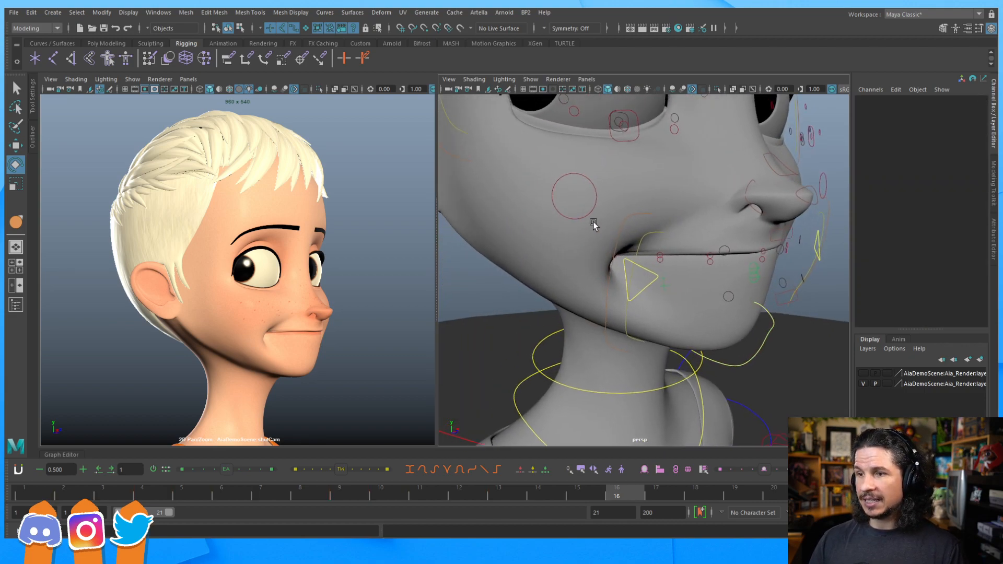
left_click_drag(594, 225, 567, 211, "alt")
left_click(575, 198)
key("w")
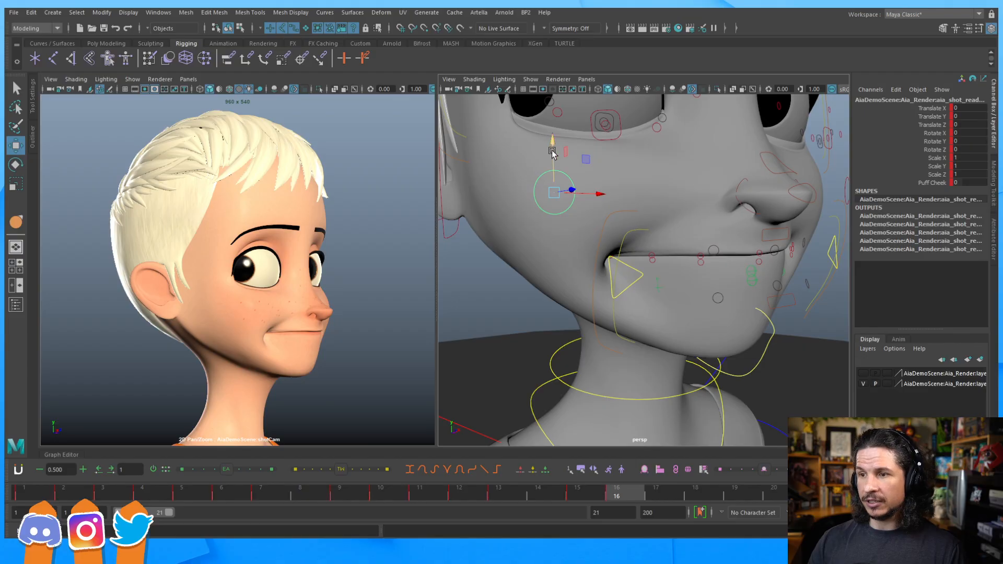
left_click_drag(551, 155, 551, 164)
Step: Scale the near-side cheek control along X to 1.234
left_click_drag(609, 212, 673, 360, "alt")
key("r")
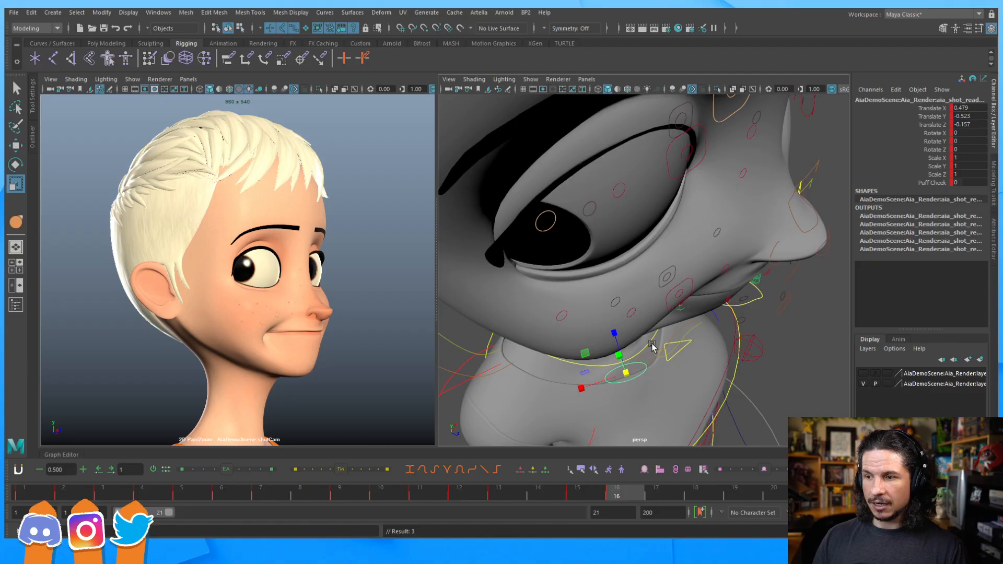
left_click_drag(586, 385, 582, 306)
Step: Move the near-side cheek control along its depth axis to Translate Z -0.34
key("w")
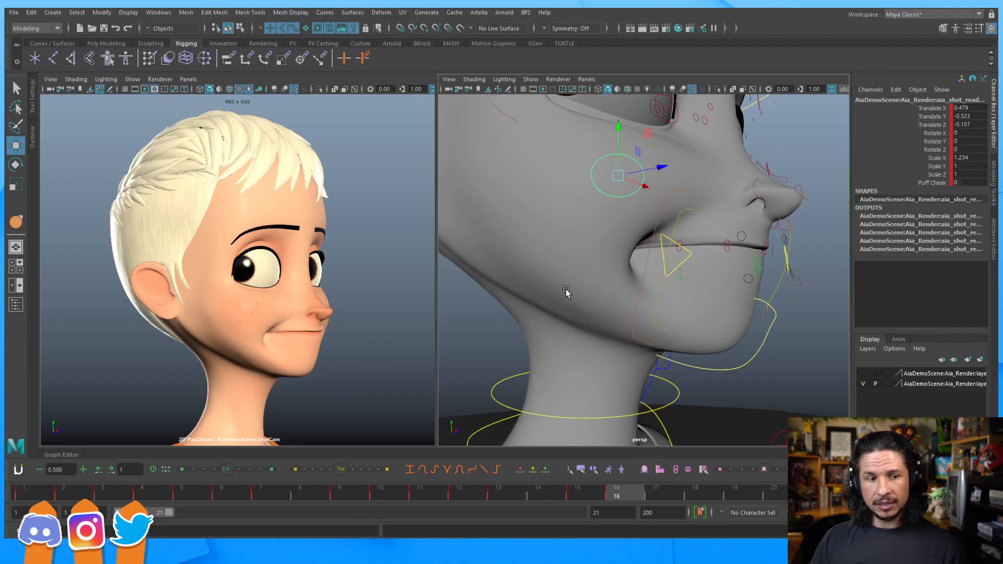
left_click_drag(695, 278, 519, 252, "alt")
left_click_drag(509, 213, 516, 204)
left_click_drag(592, 224, 594, 224)
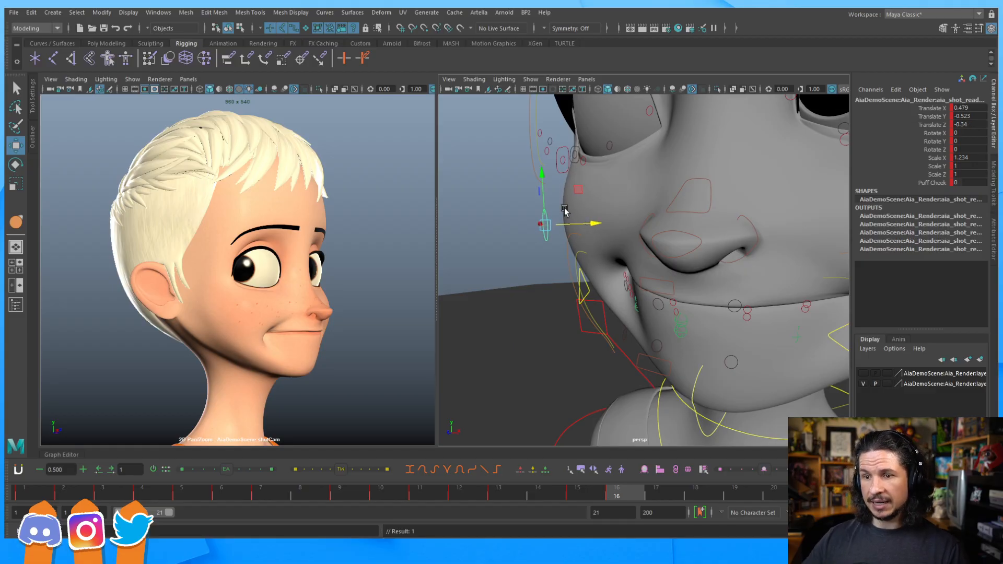
Step: Rotate the far eye's upper-eyelid control to Rotate Z -7.954
middle_click_drag(783, 210, 804, 303, "alt")
right_click_drag(804, 303, 727, 285, "alt")
left_click(727, 276)
key("e")
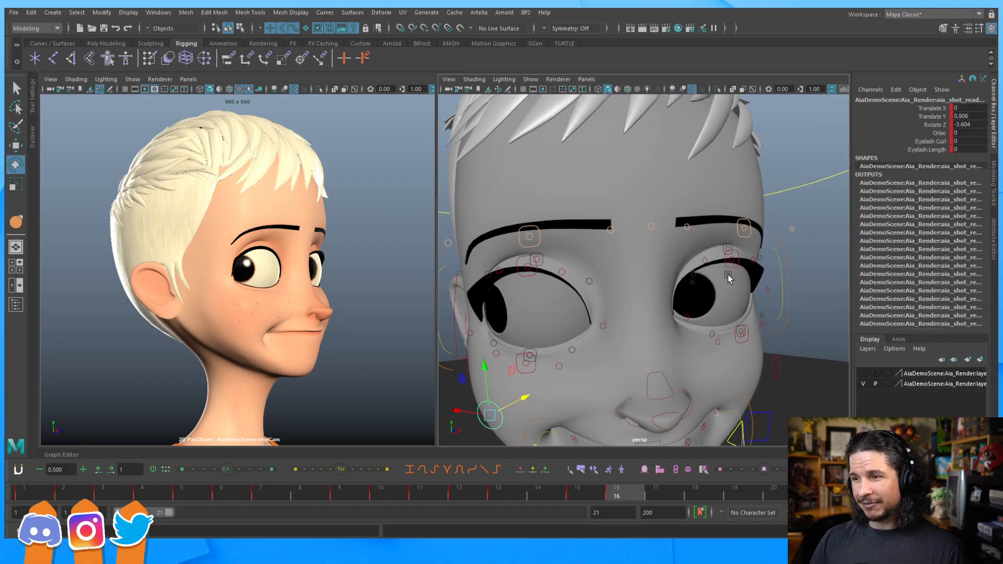
left_click_drag(717, 297, 714, 287)
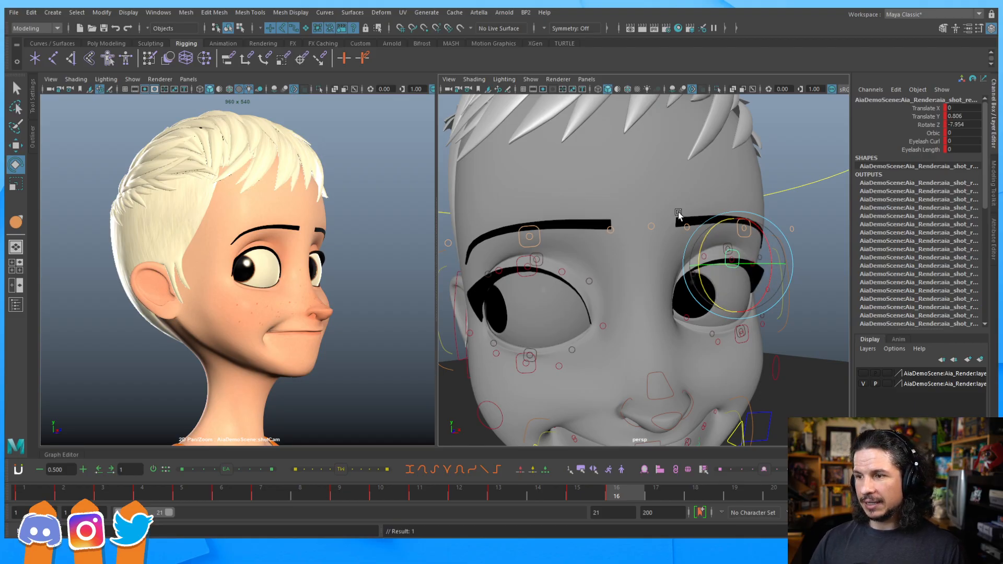
Step: Select the inner brow tweak controls of both eyebrows and lower them slightly
left_click(683, 226)
left_click_drag(679, 244, 664, 255, "alt")
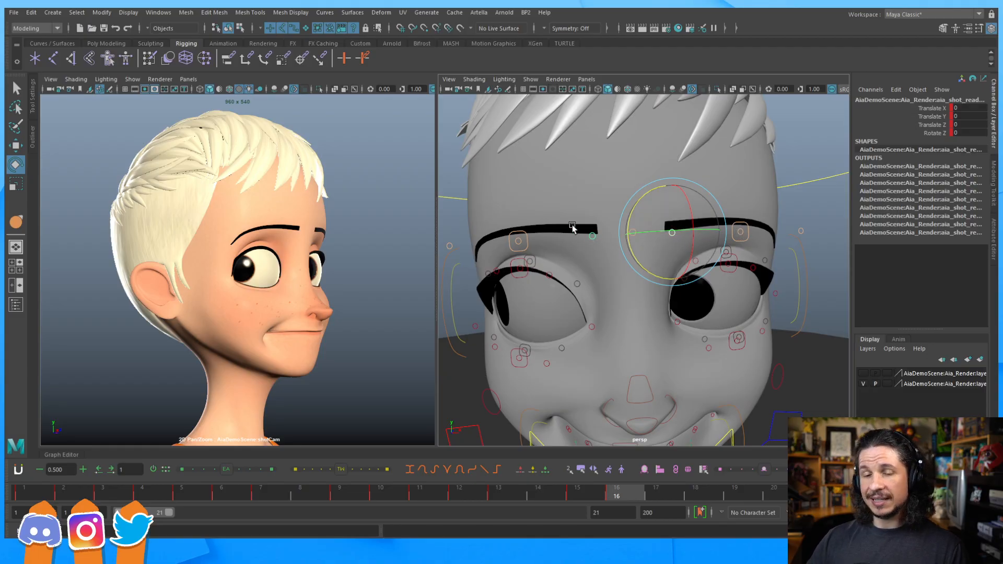
left_click(592, 236)
key("w")
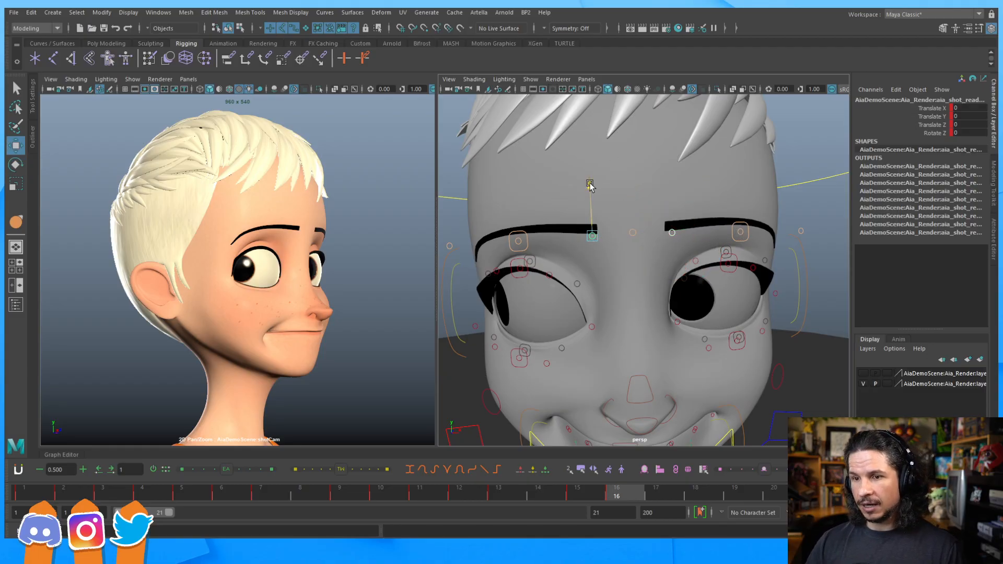
left_click_drag(590, 185, 589, 188)
Step: Lower the small tweak controls inside both main brow controls to Translate Y -0.025
left_click(517, 241)
left_click(740, 231)
mouse_move(738, 184)
left_mouse_down()
mouse_move(739, 197)
mouse_move(741, 188)
left_mouse_up()
left_click_drag(632, 288, 647, 278, "alt")
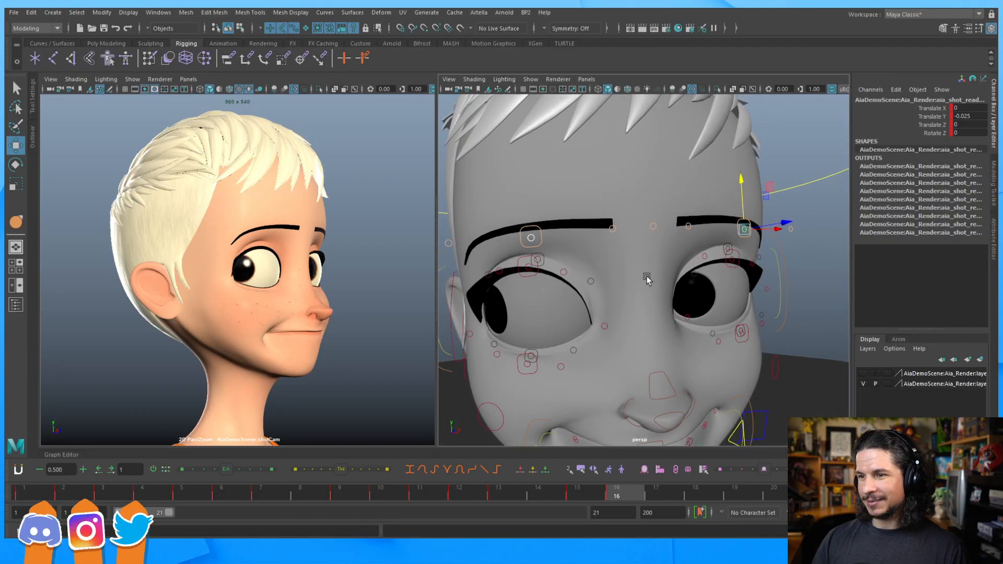
Step: Adjust the eyelid-crease controls above both eyes vertically, bringing the far one to Translate Y -0.137
scroll(638, 277, "up", 2)
left_click(516, 257)
left_click(742, 244)
mouse_move(742, 219)
left_mouse_down()
mouse_move(744, 209)
mouse_move(745, 217)
left_mouse_up()
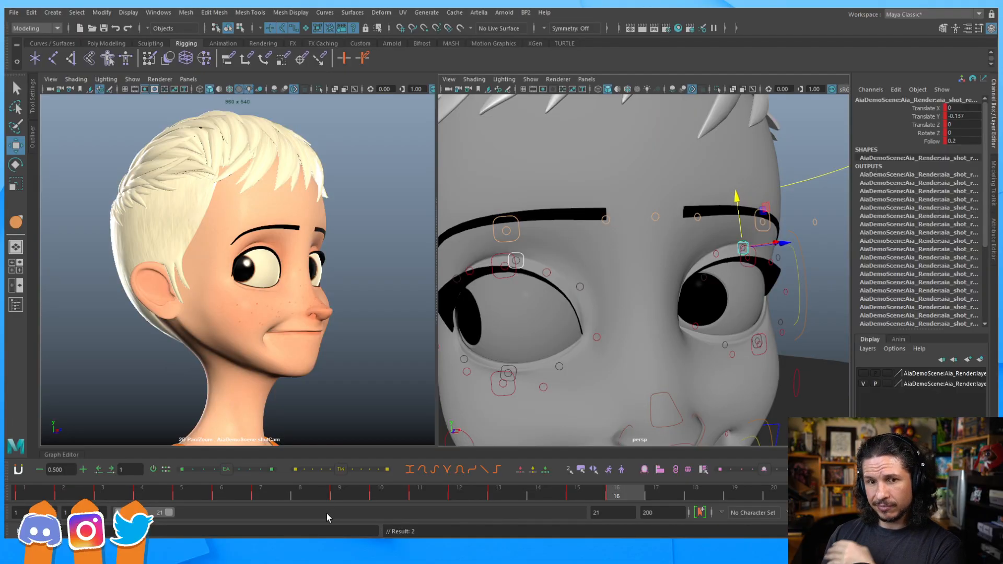
Step: Review the character's poses at frames 9, 10, 2, 7 and 13, and return to frame 16
left_click(353, 499)
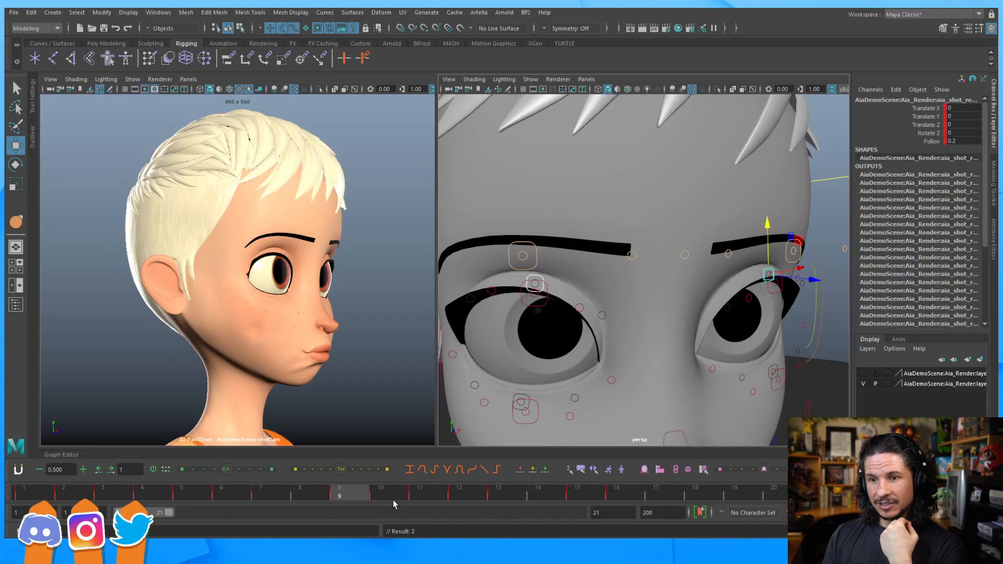
left_click(394, 498)
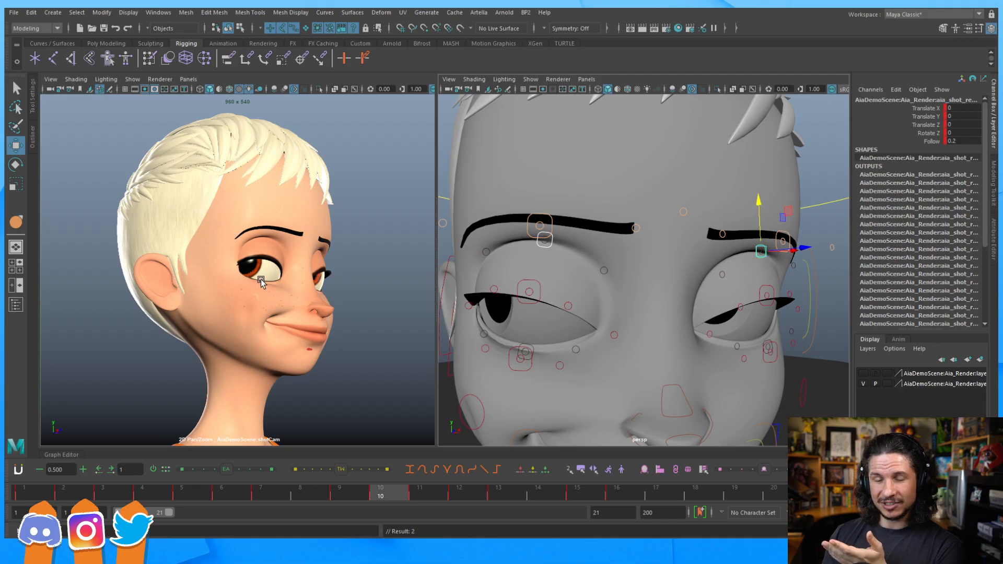
left_click(78, 493)
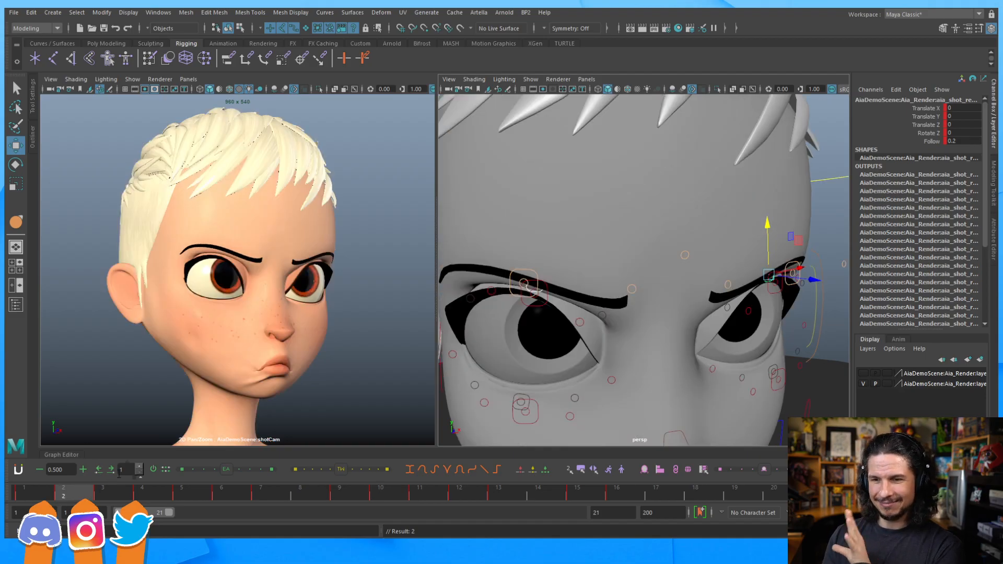
left_click(265, 491)
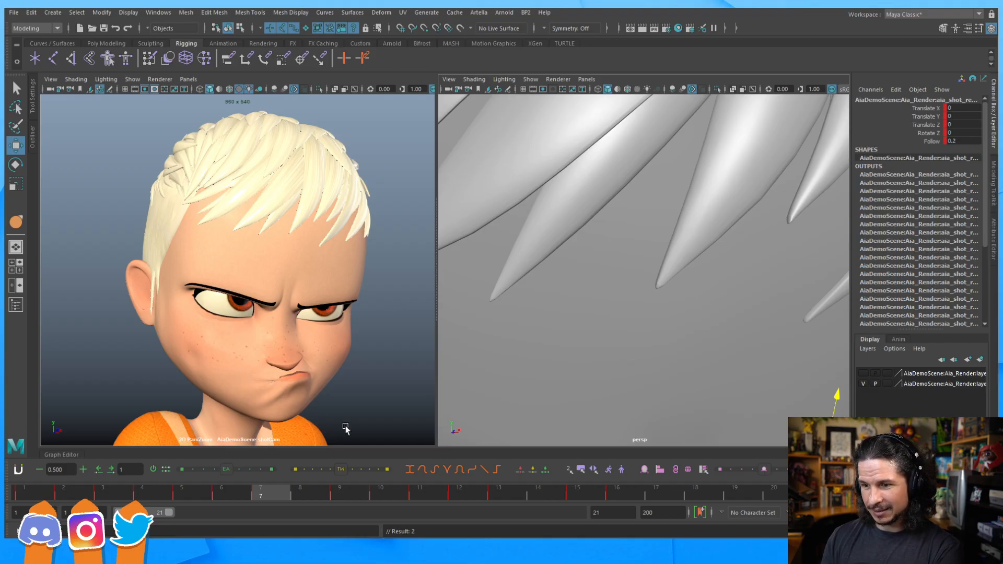
left_click(471, 493)
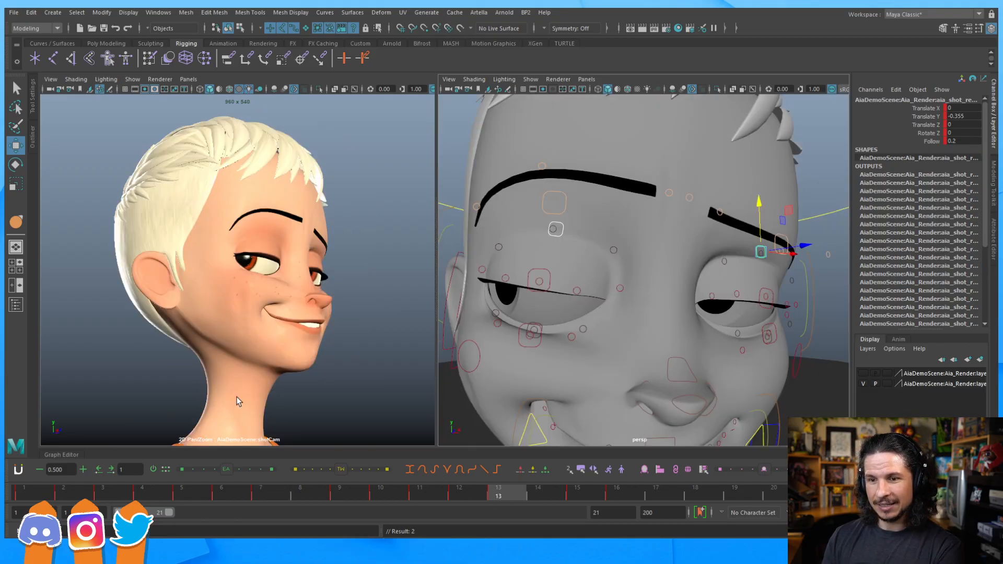
key(".")
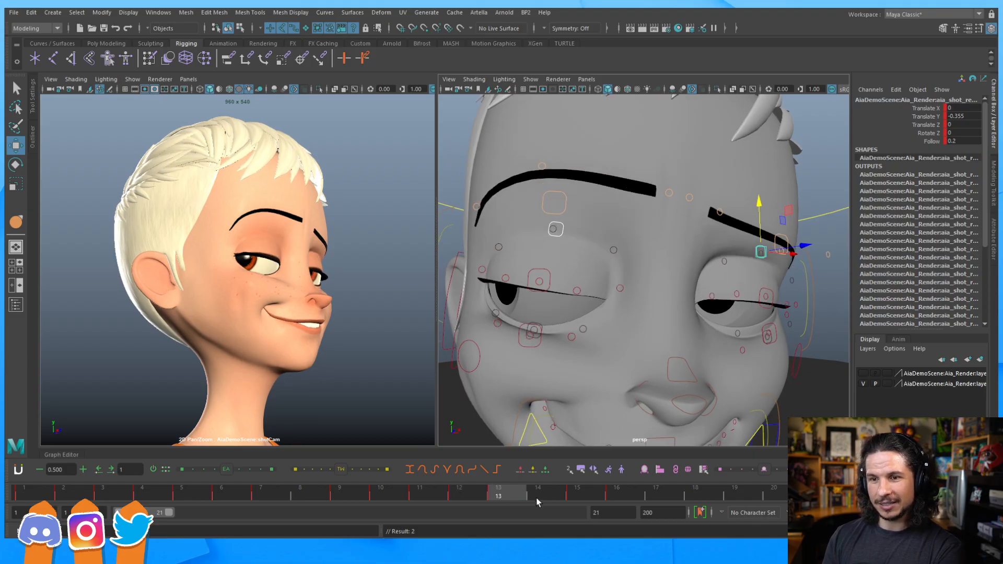
left_click(621, 496)
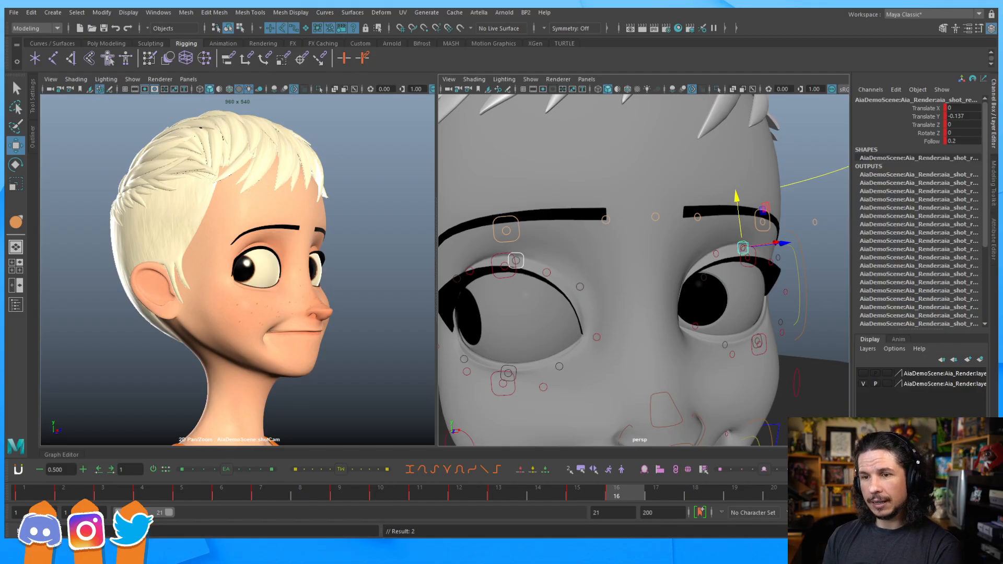
Step: Set Body Selectable to off on the character's master control at the feet
left_click(619, 189)
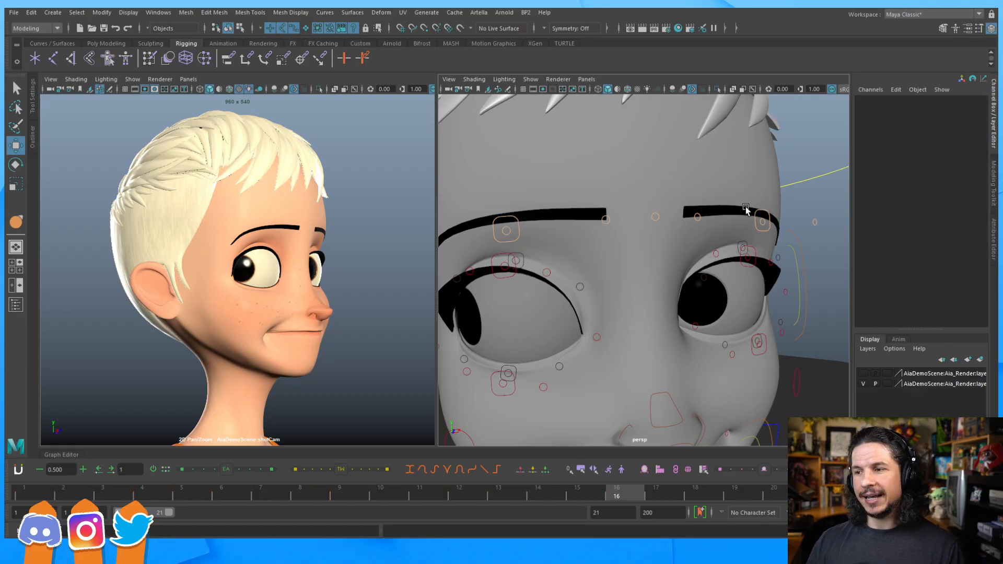
left_click(763, 222)
scroll(592, 204, "down", 4)
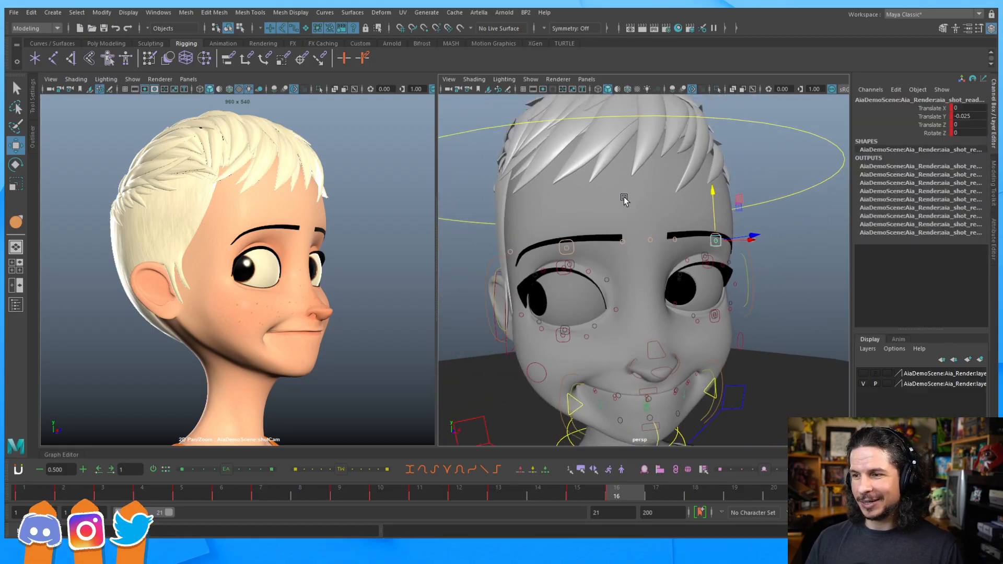
left_click_drag(622, 199, 682, 231, "alt")
left_click(640, 267)
scroll(642, 269, "down", 6)
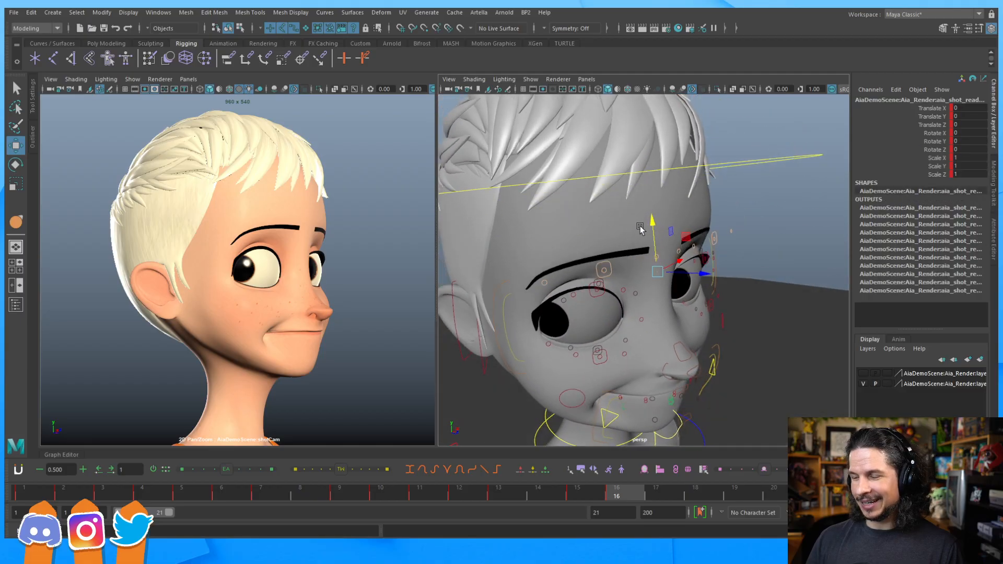
left_click_drag(642, 269, 550, 368, "alt")
left_click(550, 369)
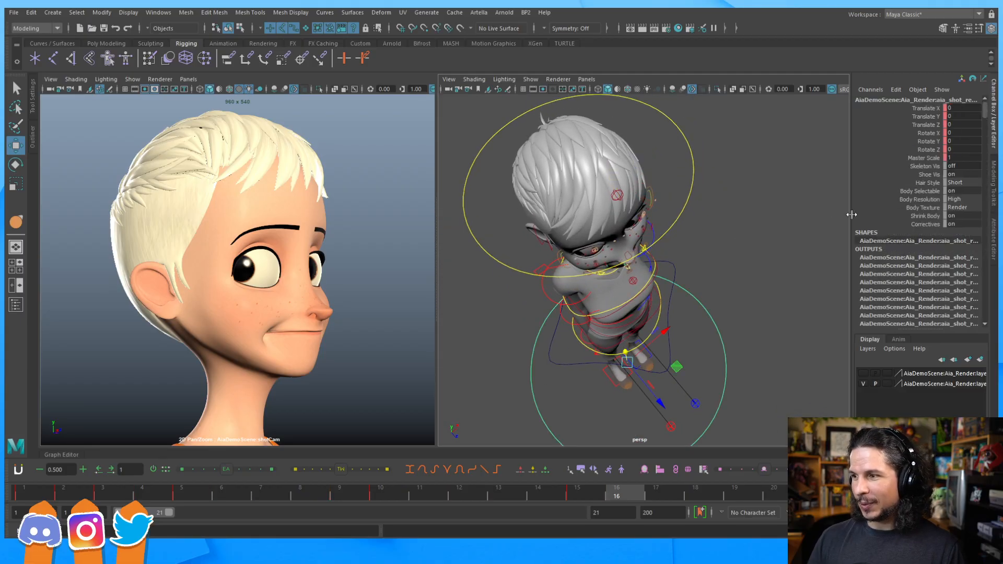
left_click(964, 192)
type("0")
key("Return")
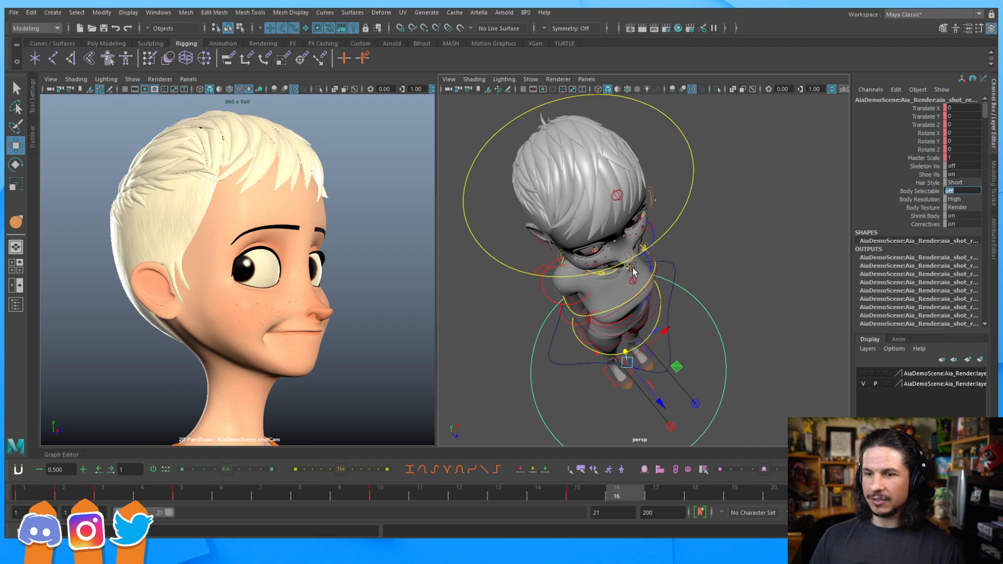
Step: Test whether the far eyebrow's geometry can still be selected in the perspective view
left_click_drag(632, 266, 602, 216, "alt")
right_click_drag(602, 216, 694, 212, "alt")
middle_click_drag(695, 212, 749, 258, "alt")
scroll(749, 258, "up", 1)
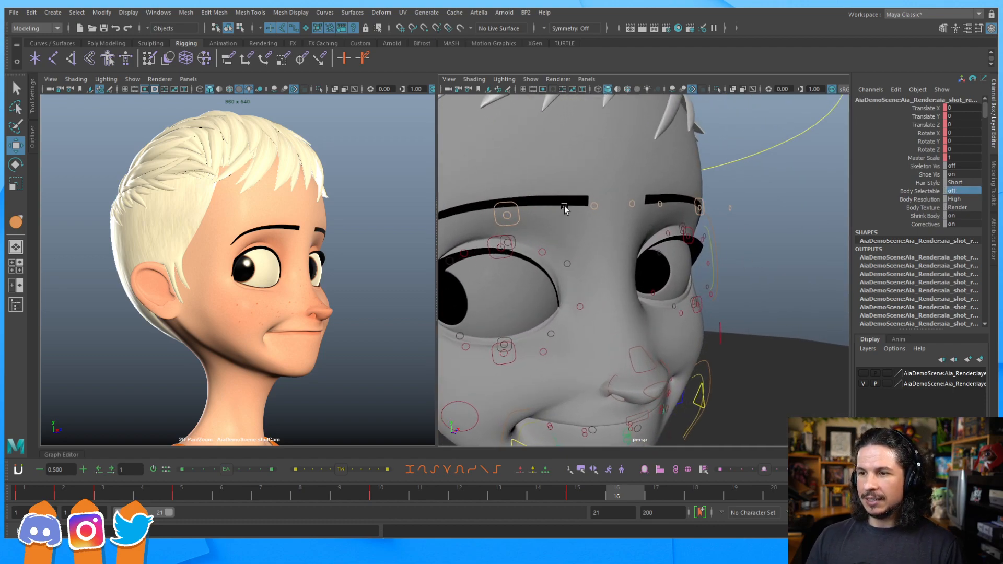
left_click(669, 201)
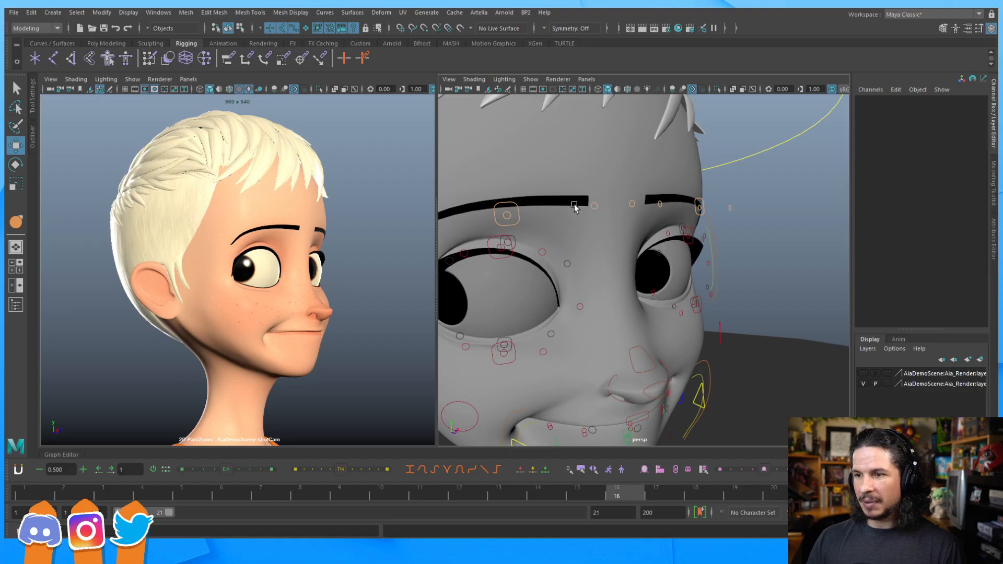
left_click_drag(650, 206, 639, 250, "alt")
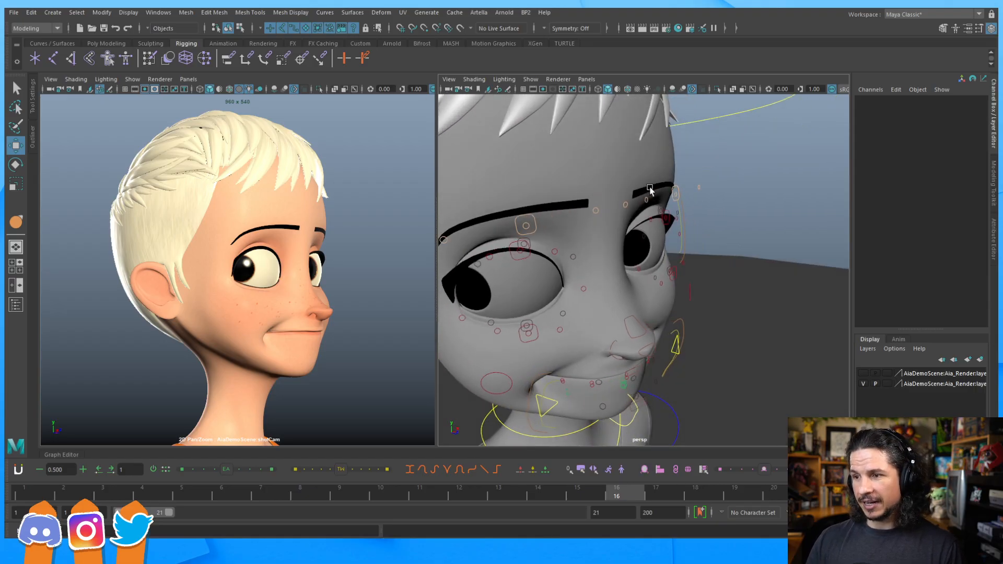
Step: Set Body Selectable to on on the character's master control at the feet
left_click_drag(716, 167, 587, 263, "alt")
left_click(799, 242)
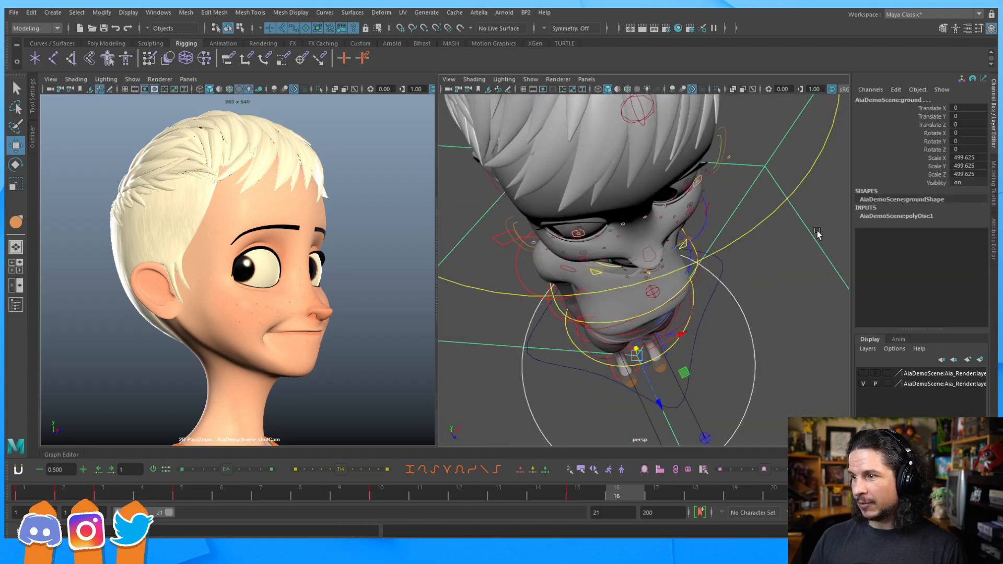
left_click(527, 404)
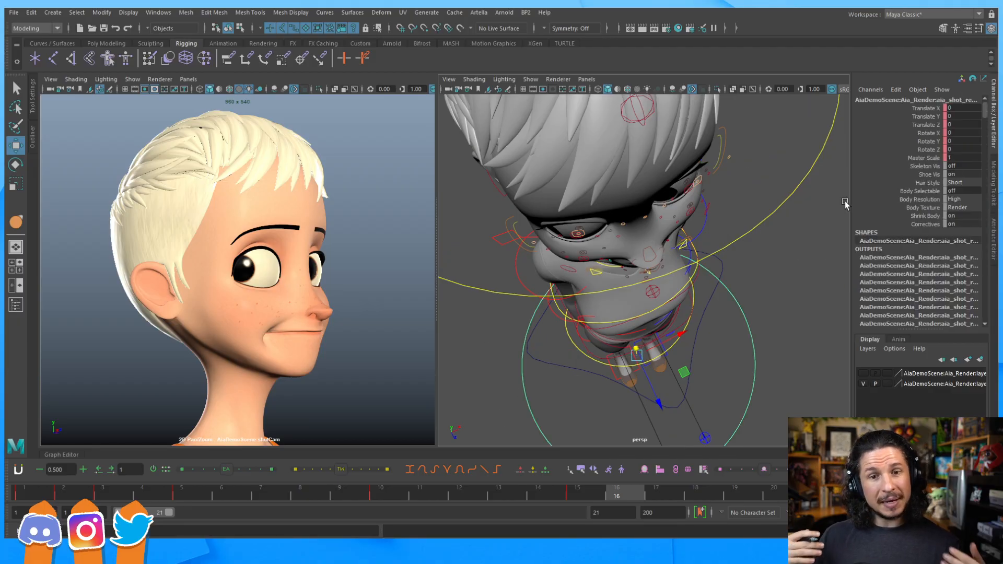
left_click(966, 191)
type("1")
key("Return")
Step: Select the eyebrow geometry and key only its Visibility channel at frame 16
left_click_drag(593, 296, 596, 237, "alt")
right_click_drag(597, 236, 621, 261, "alt")
middle_click_drag(621, 261, 599, 287, "alt")
right_click_drag(599, 287, 643, 249, "alt")
left_click(648, 241)
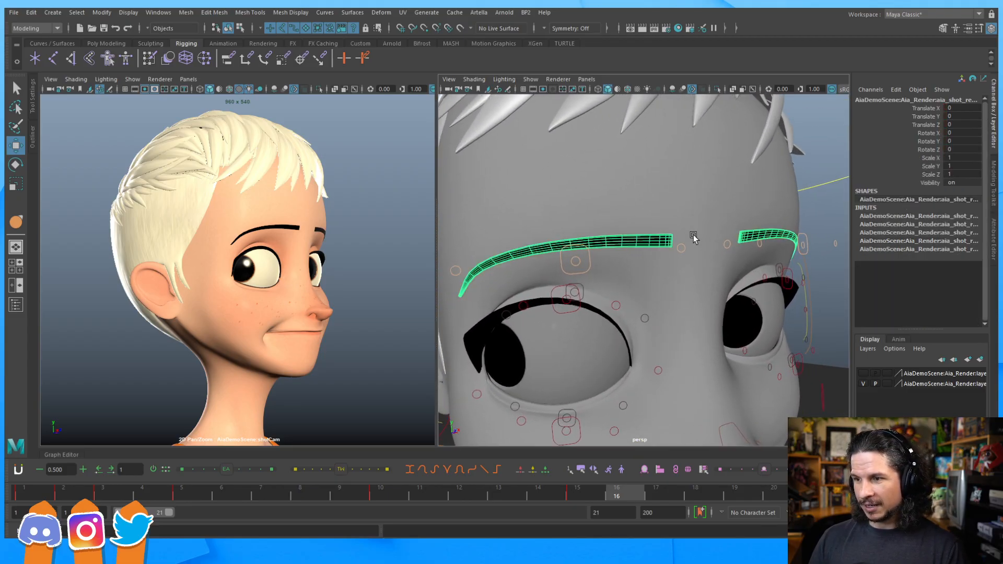
right_click_drag(772, 233, 597, 258, "alt")
middle_click_drag(666, 274, 647, 253, "alt")
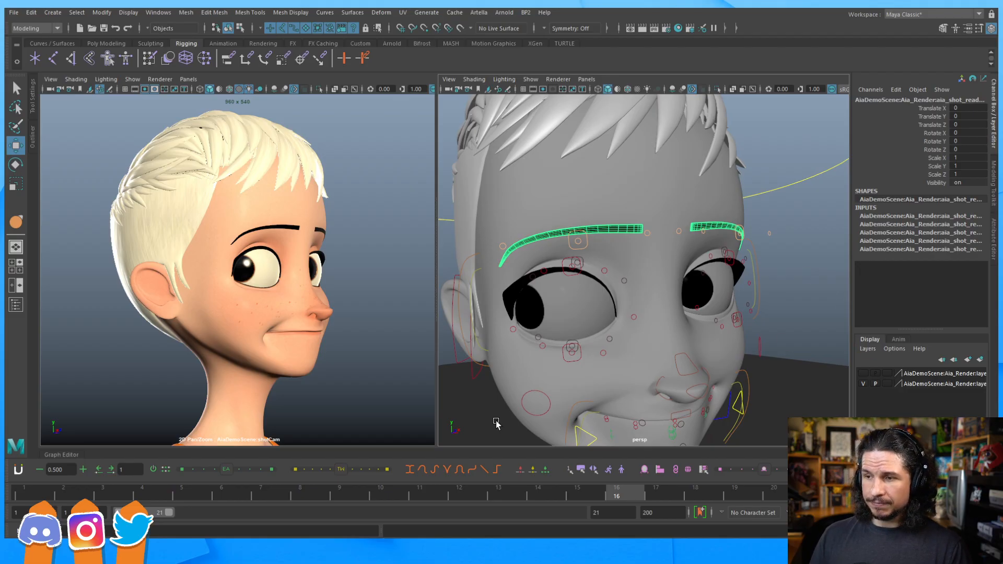
left_click(936, 183)
right_click(936, 182)
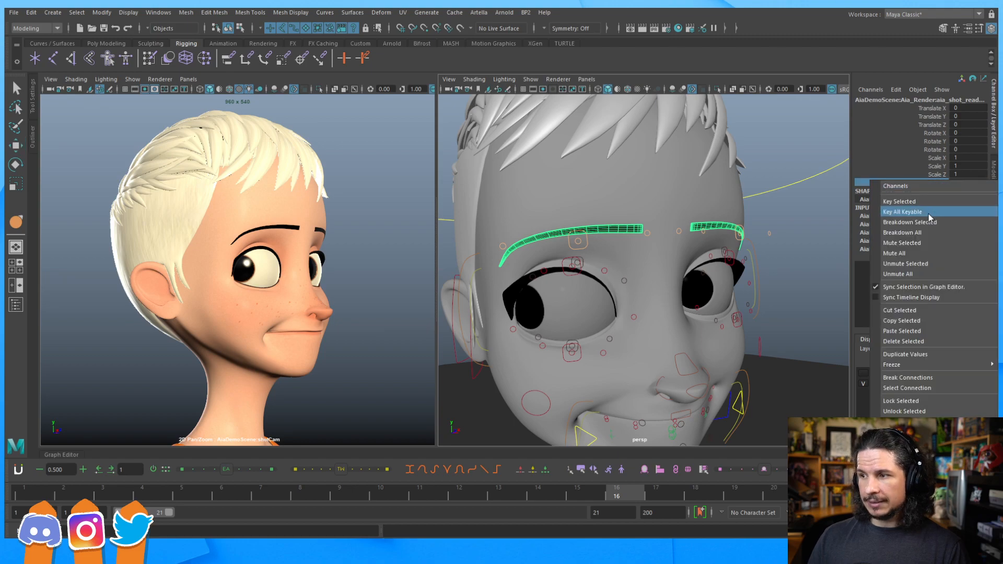
left_click(929, 202)
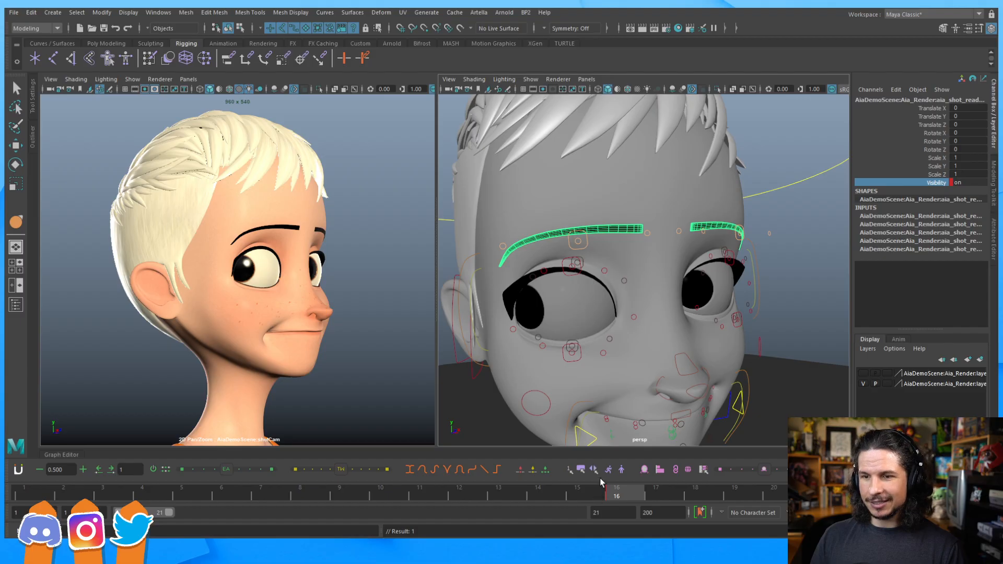
Step: Key the eyebrow geometry's Visibility as on at frame 15 and set it to off at frame 16
left_click(589, 496)
right_click(590, 499)
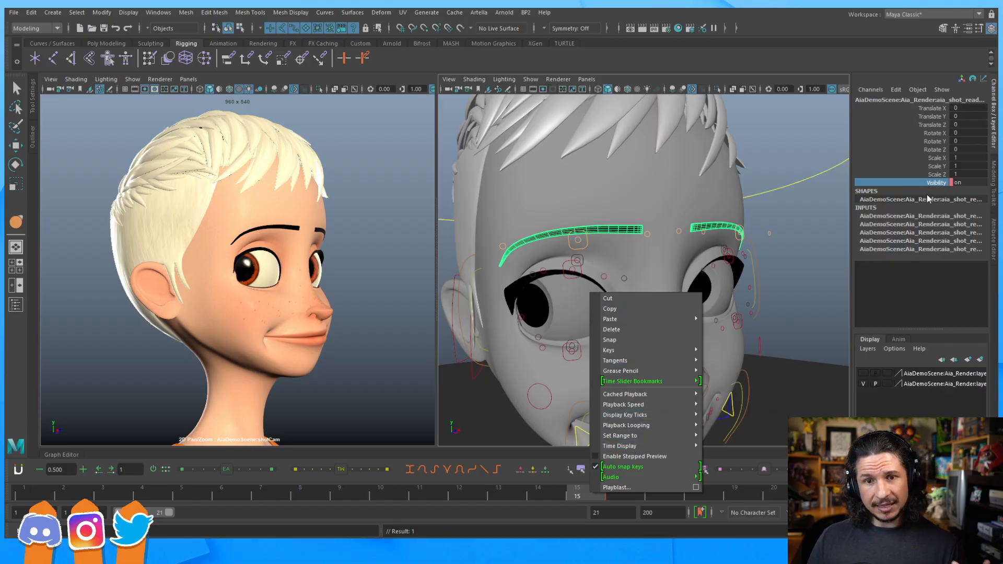
left_click(938, 185)
right_click(939, 185)
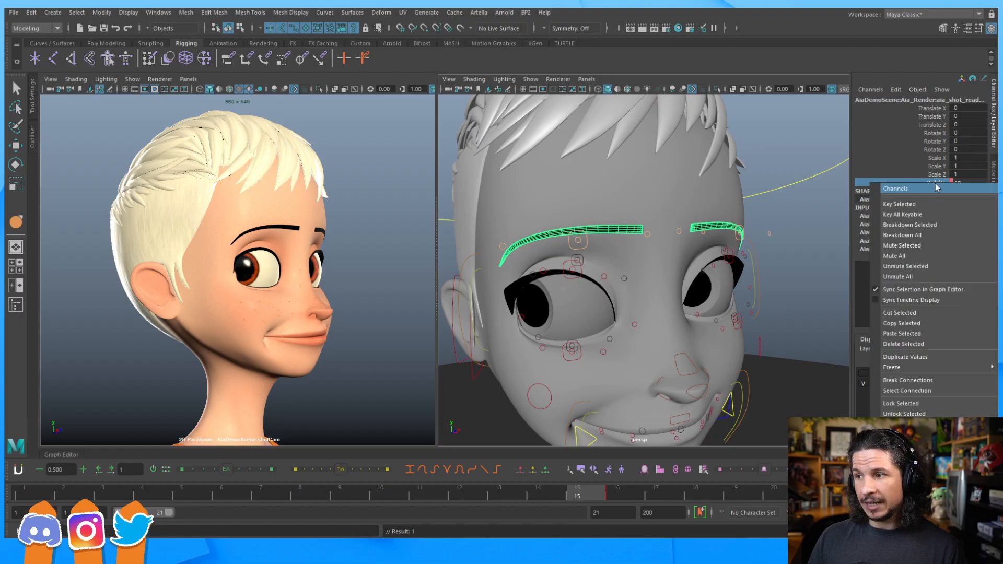
left_click(926, 204)
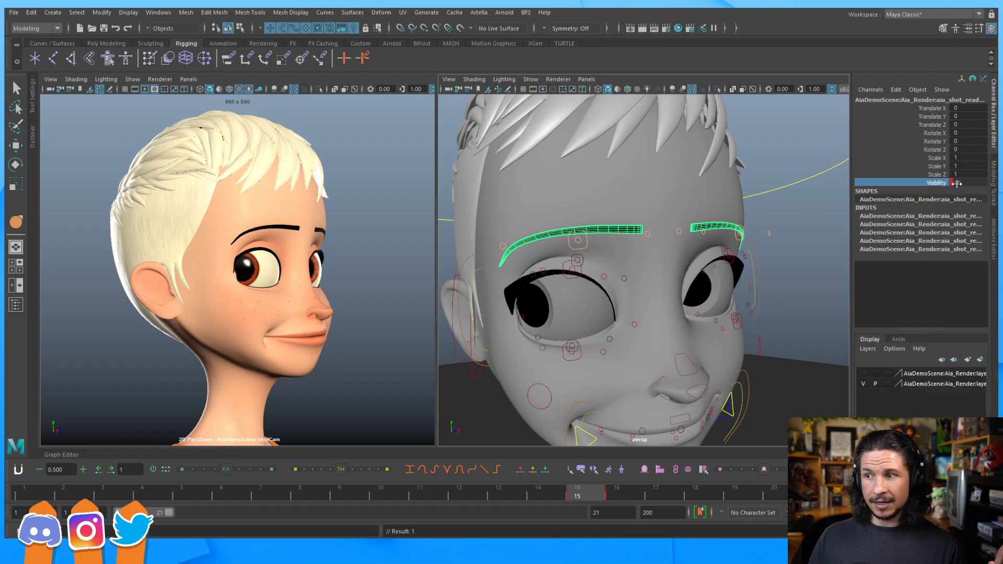
left_click(625, 492)
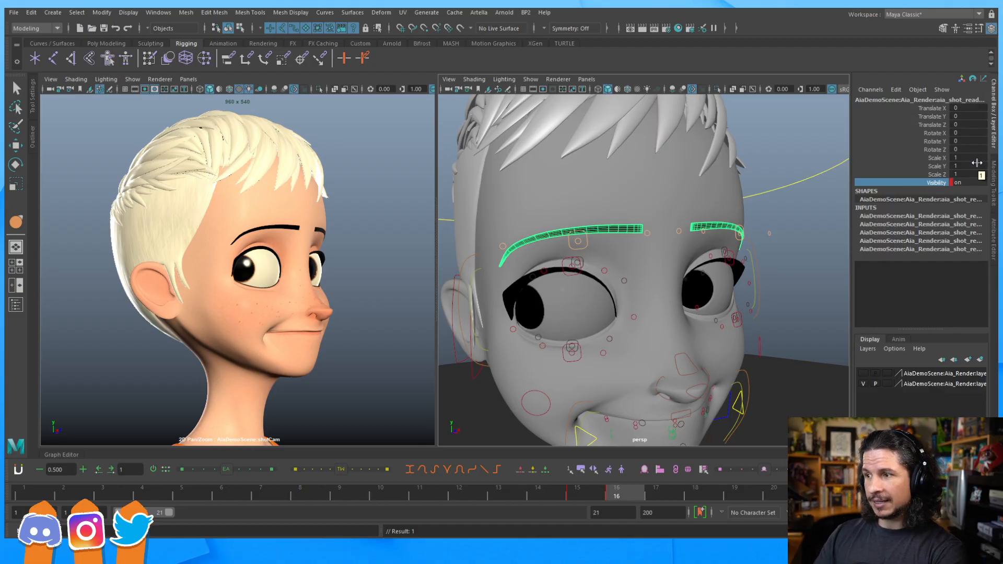
double_click(956, 182)
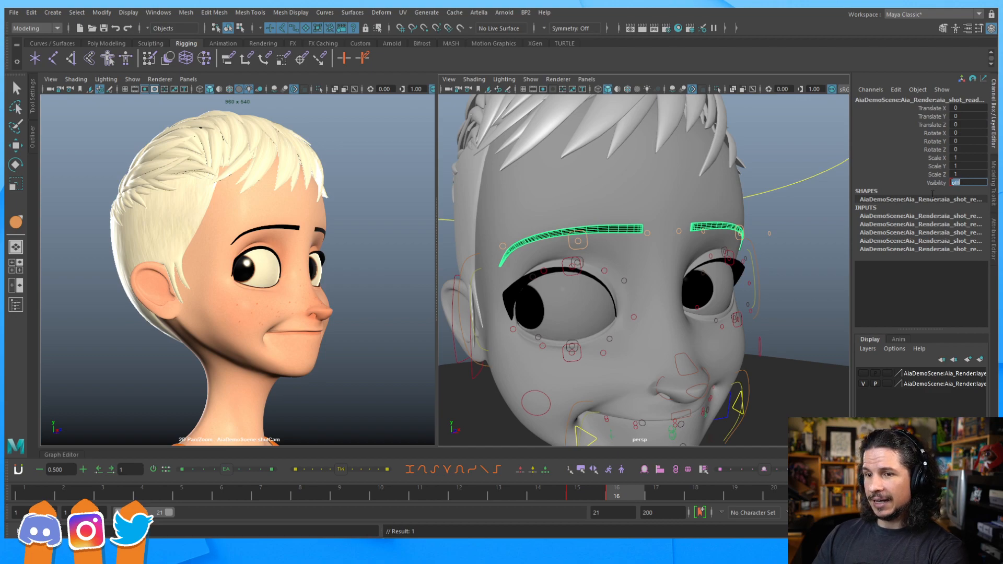
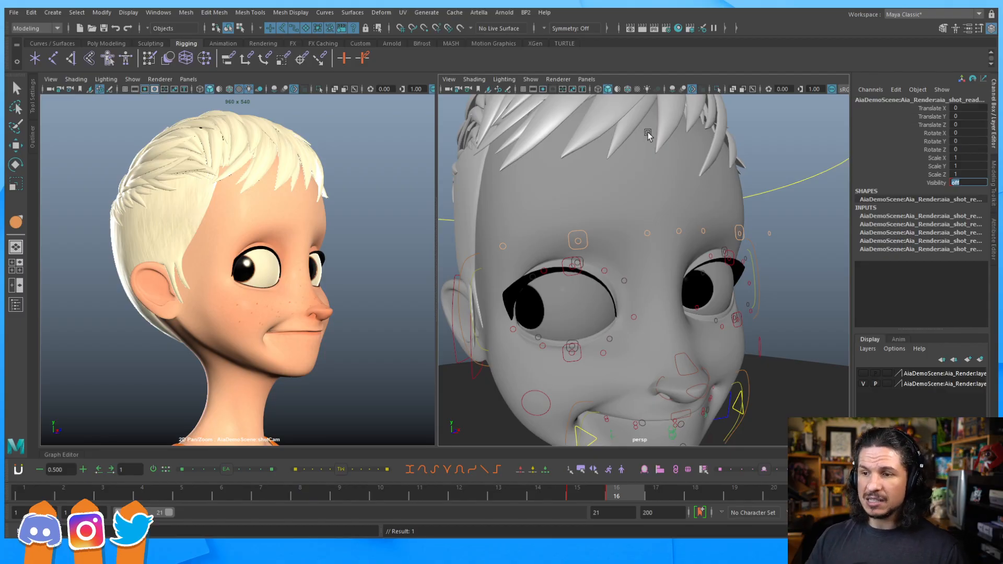
Step: Lower the eyelid-crease control above the far eye to Translate Y -0.716
left_click(579, 260)
key("w")
left_click_drag(641, 263, 624, 265, "alt")
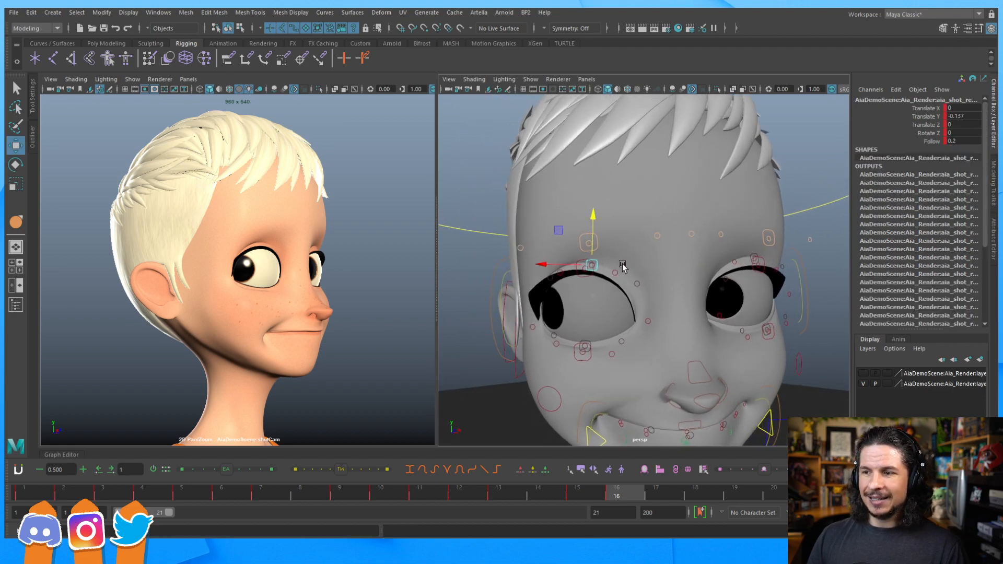
right_click_drag(624, 265, 741, 246, "alt")
middle_click_drag(741, 247, 591, 257, "alt")
left_click(689, 271, "shift")
left_click_drag(689, 271, 660, 300, "alt")
left_click_drag(535, 254, 681, 252, "alt")
left_click_drag(755, 222, 807, 217, "alt")
left_click_drag(742, 211, 738, 244, "alt")
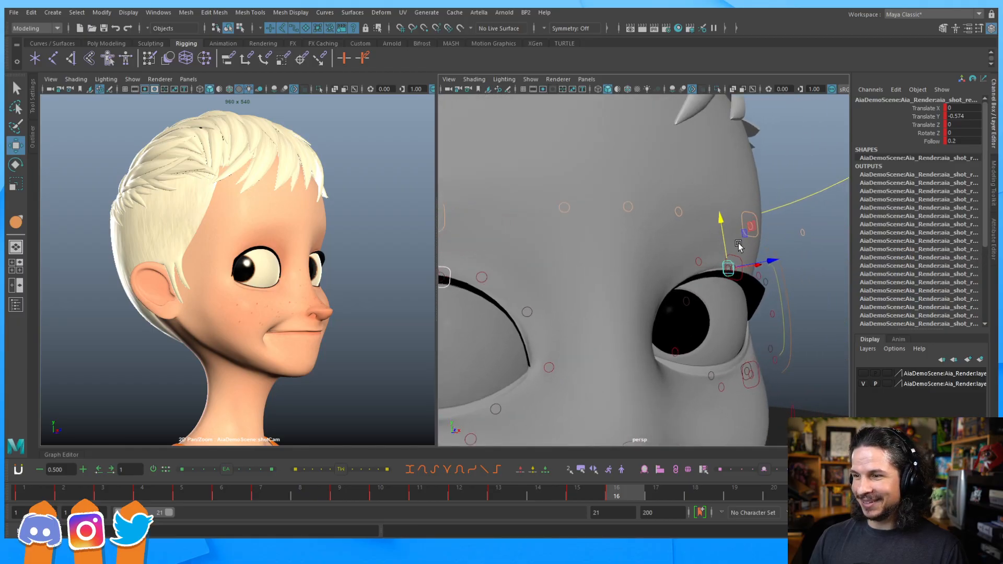
right_click_drag(739, 244, 825, 252, "alt")
left_click(826, 227)
left_click(739, 260)
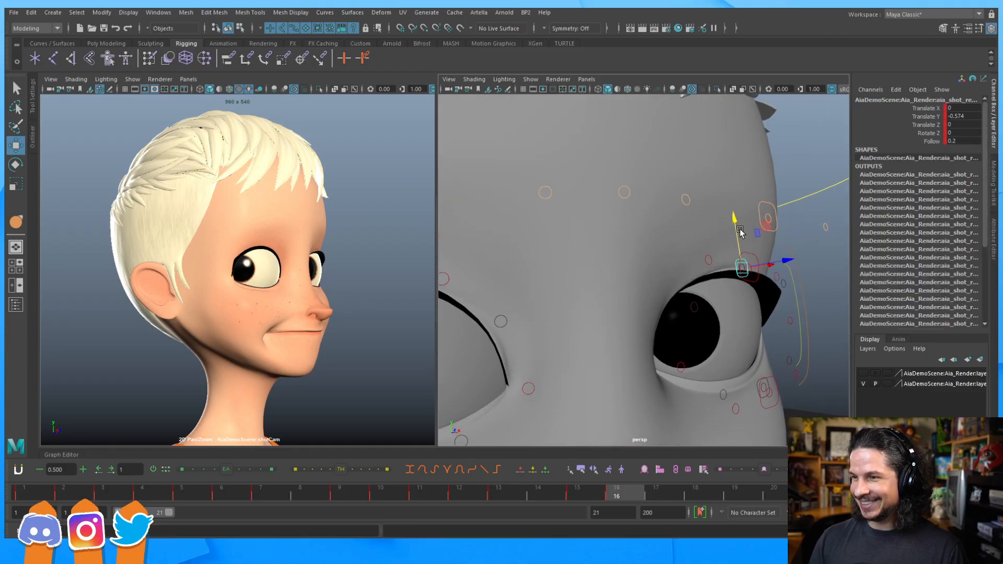
left_click_drag(740, 231, 736, 230)
Step: Tilt the far eye's eyelid-crease control to Rotate Z -9.044
key("e")
left_click_drag(713, 271, 714, 262)
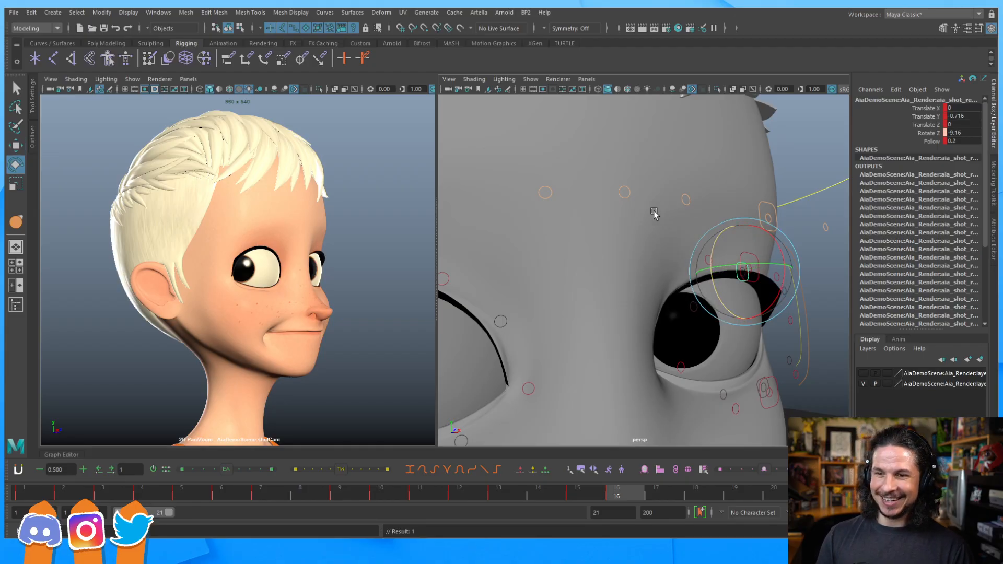
left_click_drag(714, 262, 714, 261)
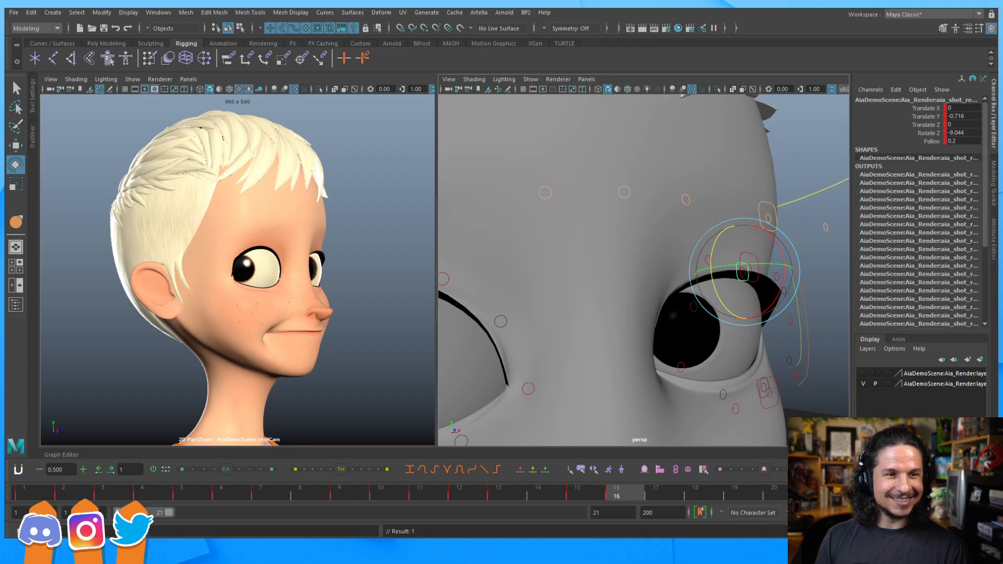
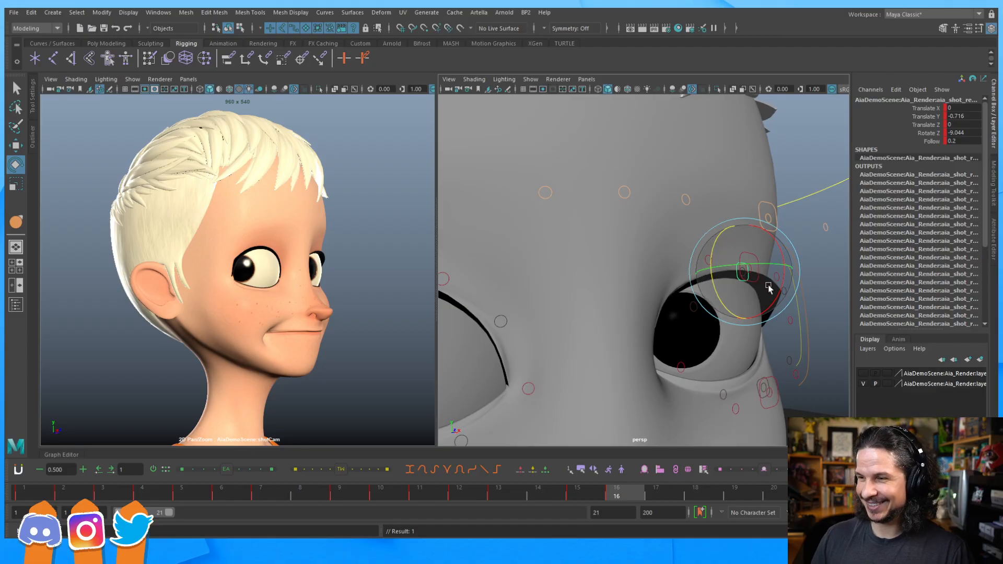
Step: Examine the mouth from the front and pick the controls along the lips
scroll(590, 275, "down", 5)
scroll(590, 275, "down", 3)
left_click_drag(732, 282, 531, 229, "alt")
right_click_drag(531, 229, 690, 273, "alt")
scroll(689, 275, "up", 4)
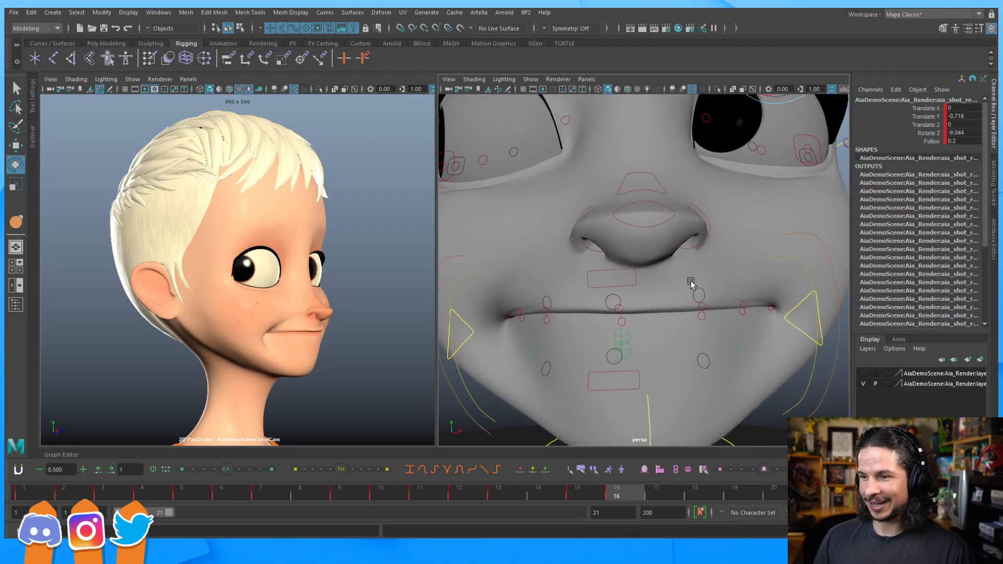
left_click(623, 314)
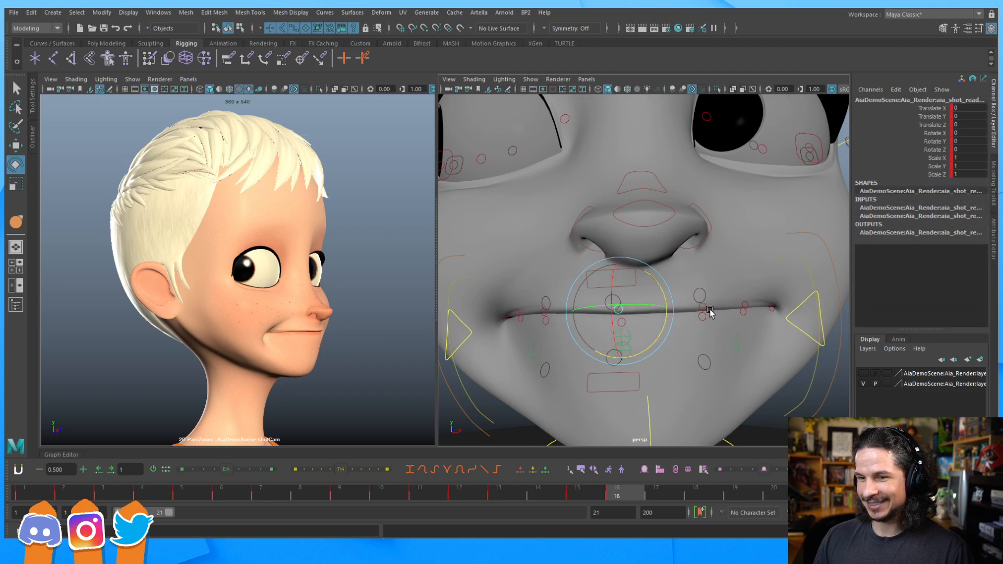
left_click(710, 322)
Step: Turn the master control's Body Selectable attribute off so the body geometry cannot be picked
right_click_drag(755, 244, 652, 244, "alt")
left_click_drag(652, 244, 773, 367, "alt")
right_click_drag(774, 367, 494, 385, "alt")
left_click(684, 312)
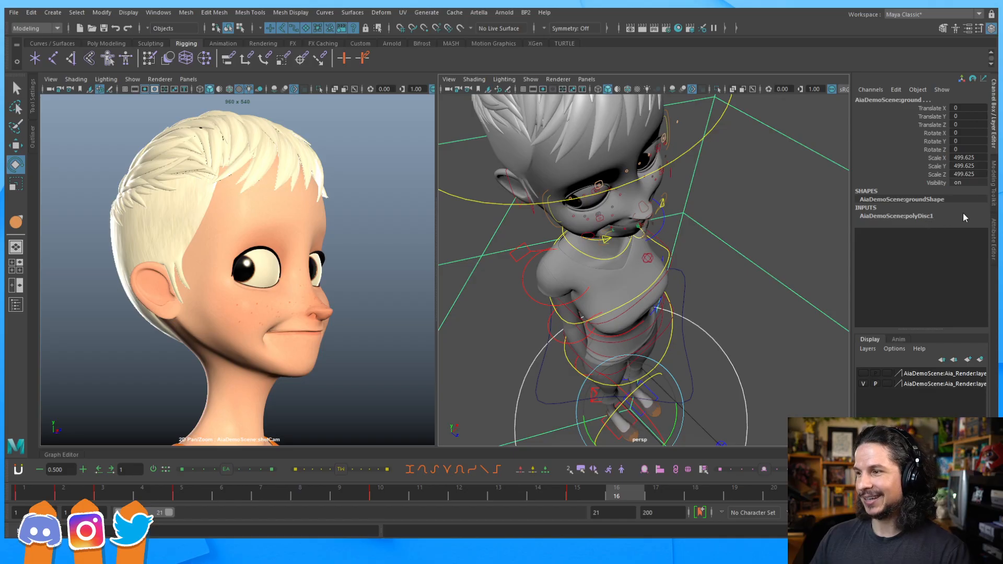
left_click(813, 287, "ctrl")
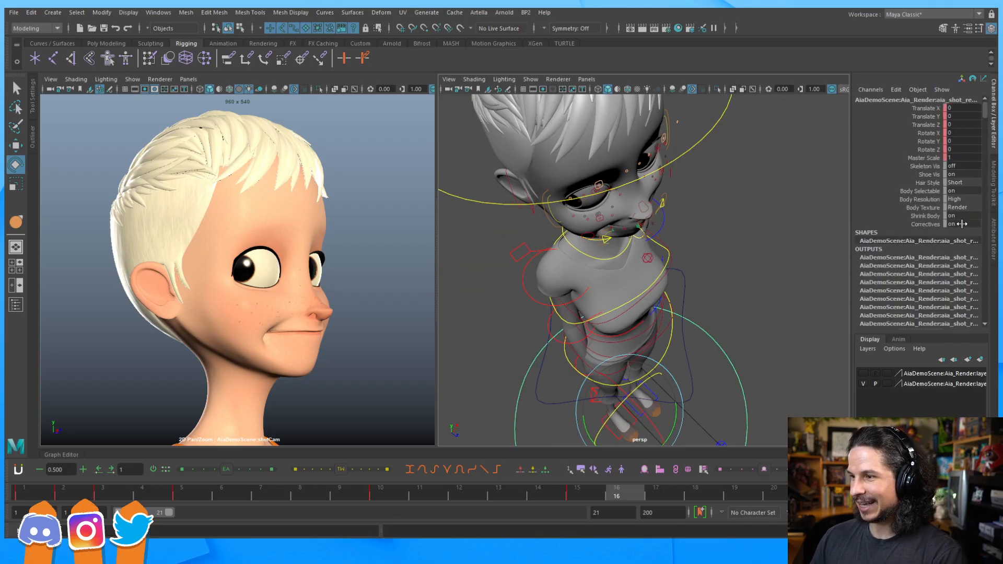
left_click(963, 190)
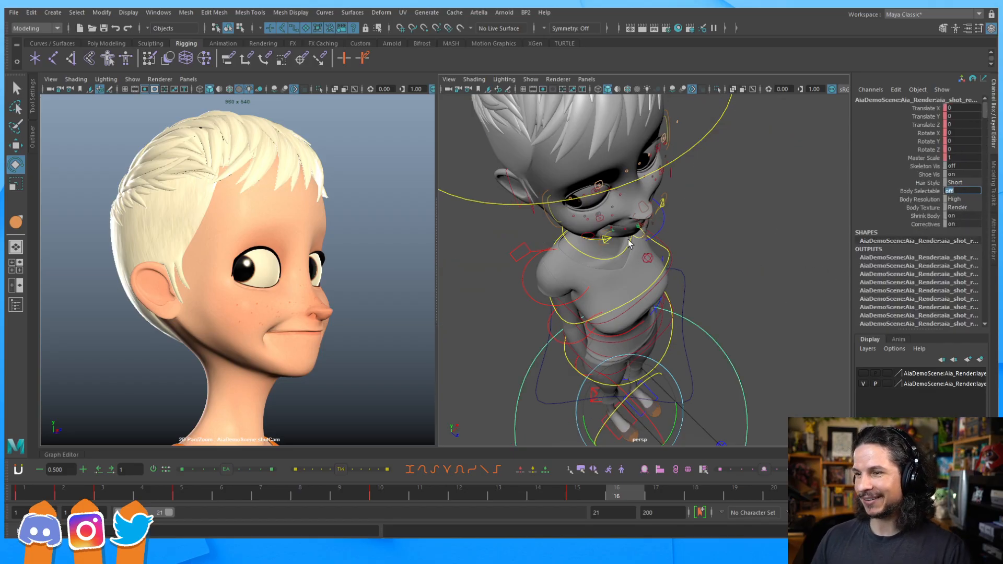
type("0")
key("Return")
Step: Select the main brow controls above both eyes and nudge them vertically
left_click_drag(629, 231, 636, 203, "alt")
right_click_drag(636, 203, 759, 223, "alt")
left_click_drag(760, 223, 633, 235, "alt")
right_click_drag(634, 236, 673, 236, "alt")
left_click_drag(672, 236, 709, 288, "alt")
left_click(629, 201)
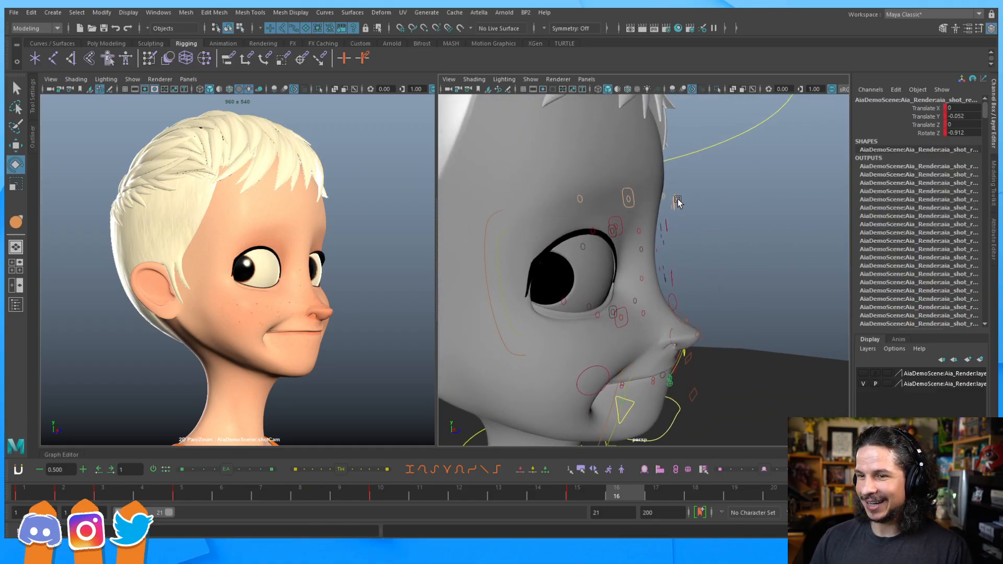
key("q")
left_click_drag(688, 217, 651, 220, "alt")
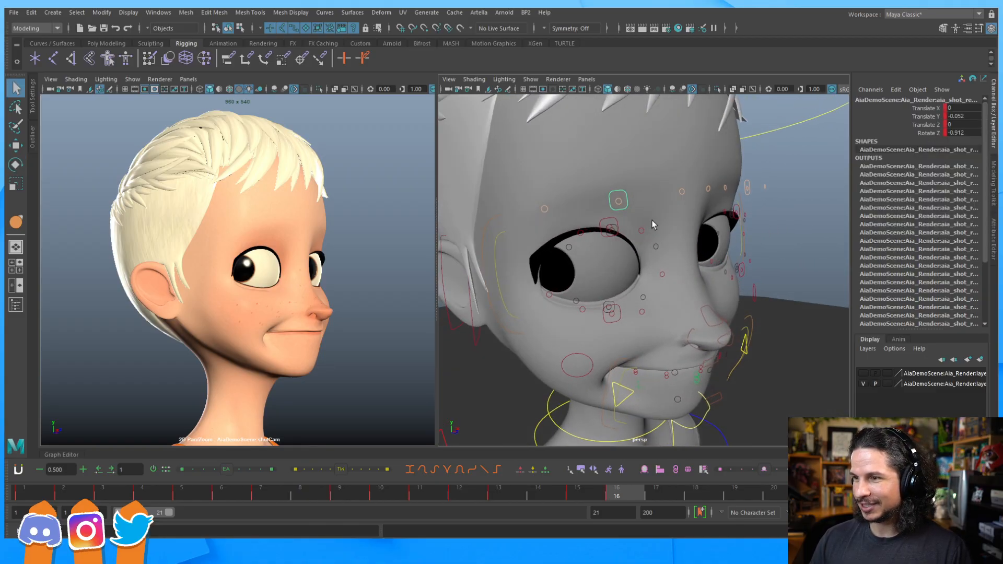
left_click(748, 193, "shift")
left_click(618, 200, "shift")
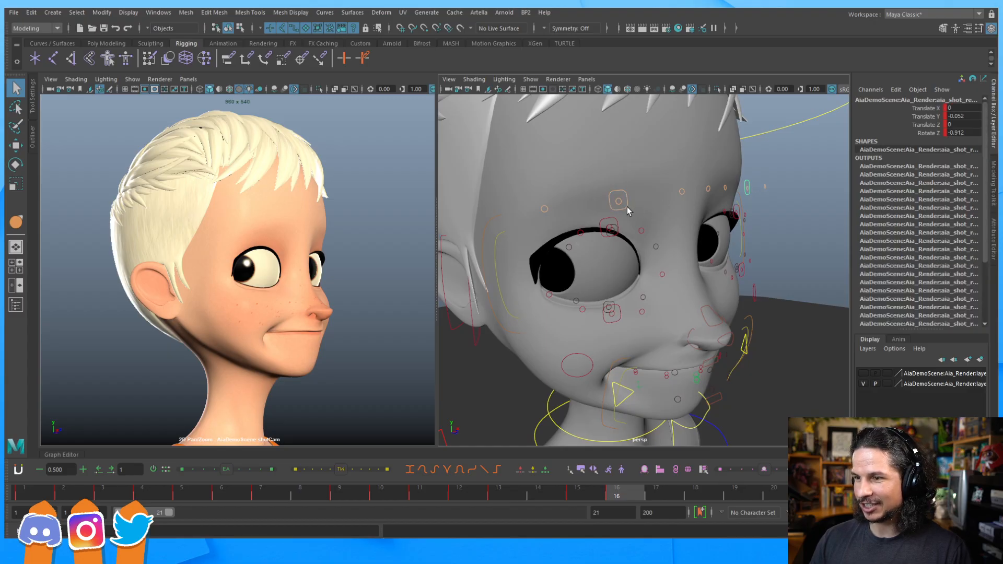
key("w")
mouse_move(612, 150)
left_mouse_down()
mouse_move(612, 161)
mouse_move(612, 151)
left_mouse_up()
Step: Select both eye-target controls in front of the face and lower their Iris value to -2.92
middle_click_drag(627, 287, 647, 260, "alt")
left_click_drag(627, 319, 672, 287, "alt")
right_click_drag(671, 286, 685, 293, "alt")
middle_click_drag(685, 292, 642, 297, "alt")
left_click_drag(638, 308, 650, 298, "alt")
right_click_drag(662, 283, 587, 254, "alt")
right_click_drag(757, 251, 685, 246, "alt")
left_click_drag(705, 261, 719, 297, "alt")
middle_click_drag(718, 297, 699, 273, "alt")
left_click(717, 287)
left_click(808, 249)
left_click_drag(665, 313, 668, 282, "alt")
left_click(672, 255, "shift")
left_click(942, 133)
middle_click_drag(775, 207, 748, 226)
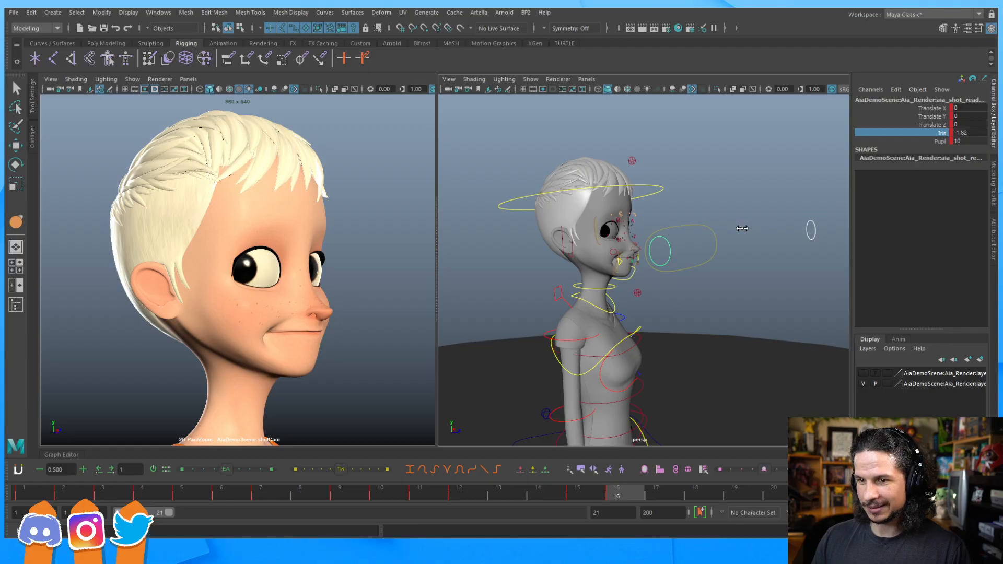
middle_click_drag(742, 228, 739, 229)
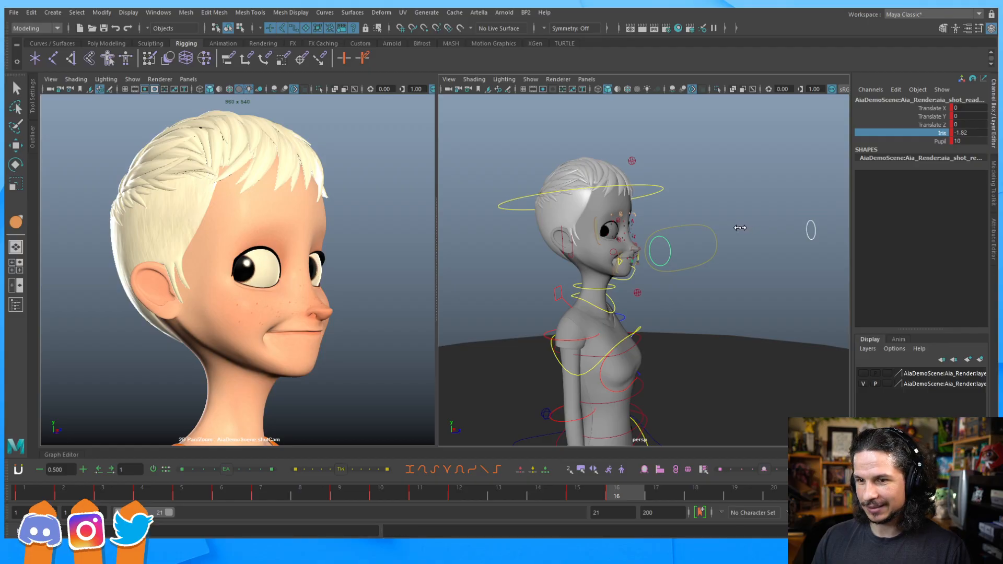
middle_click_drag(743, 226, 744, 228)
left_click_drag(698, 285, 723, 256, "alt")
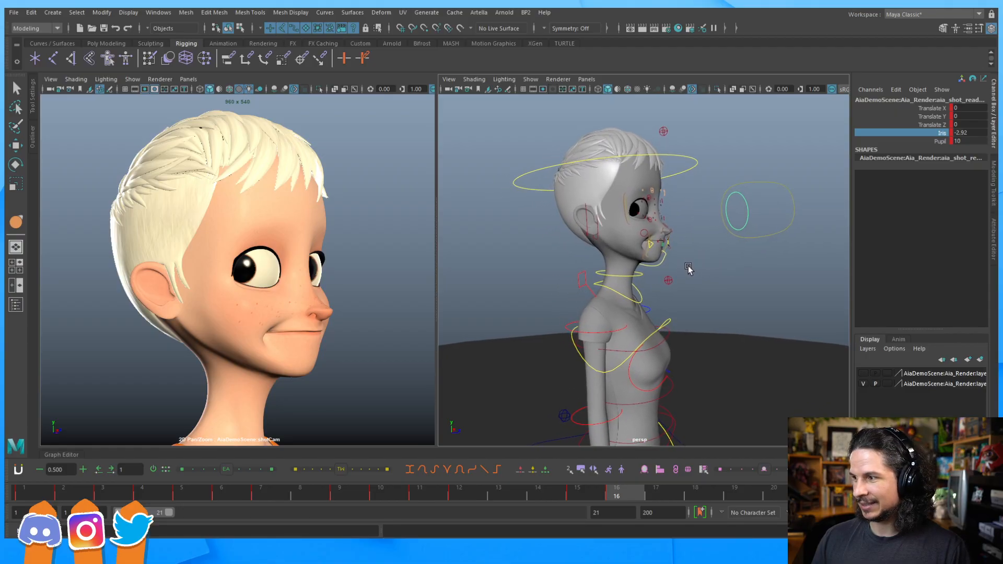
Step: Lower the upper-eyelid controls of both eyes slightly, bringing the far one to Translate Y 0.78
left_click_drag(688, 269, 670, 272, "alt")
right_click_drag(670, 272, 706, 247, "alt")
left_click_drag(706, 246, 630, 263, "alt")
right_click_drag(630, 263, 614, 294, "alt")
left_click_drag(613, 294, 614, 284, "alt")
middle_click_drag(614, 284, 611, 290, "alt")
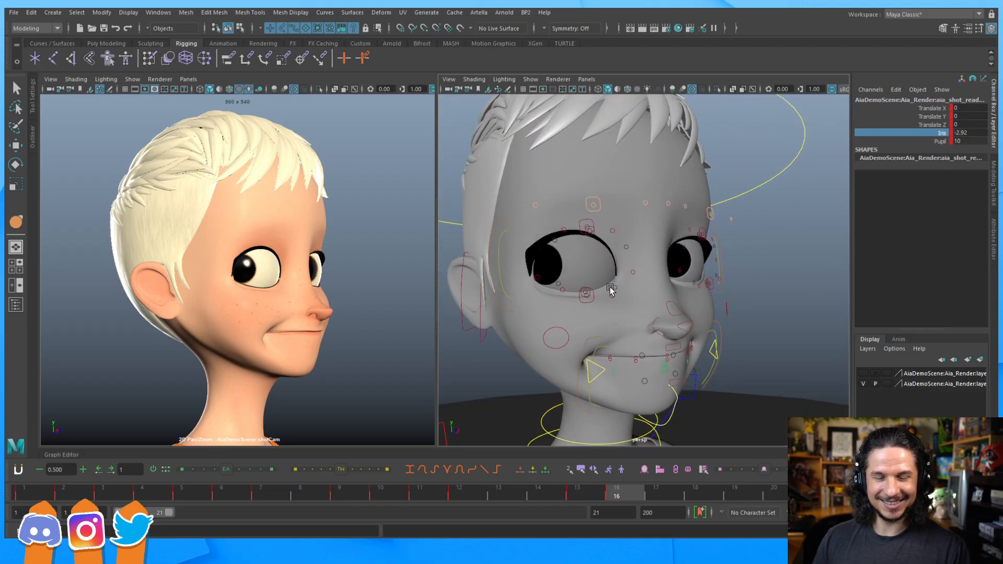
left_click(587, 227)
key("w")
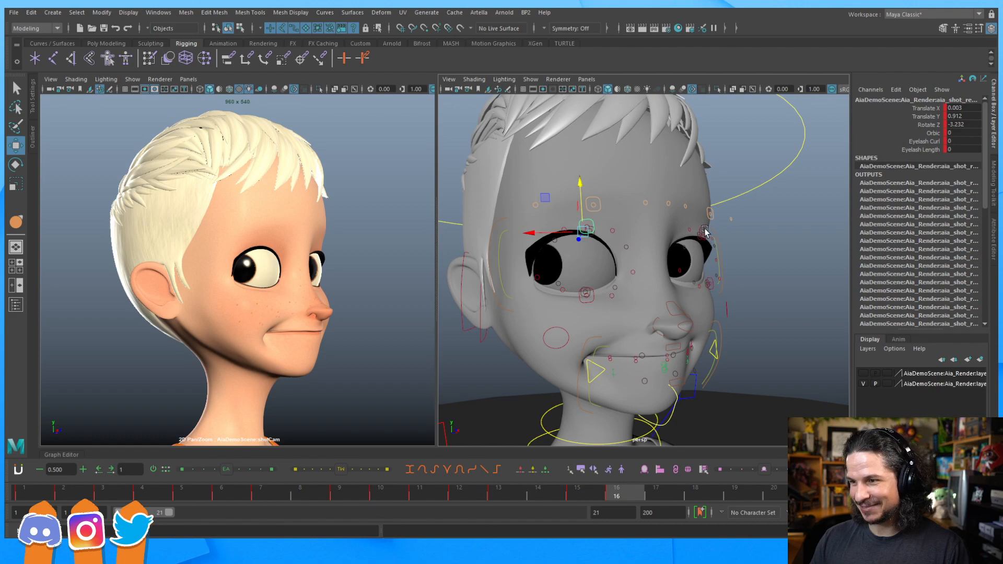
mouse_move(580, 183)
left_mouse_down()
mouse_move(579, 217)
mouse_move(580, 186)
left_mouse_up()
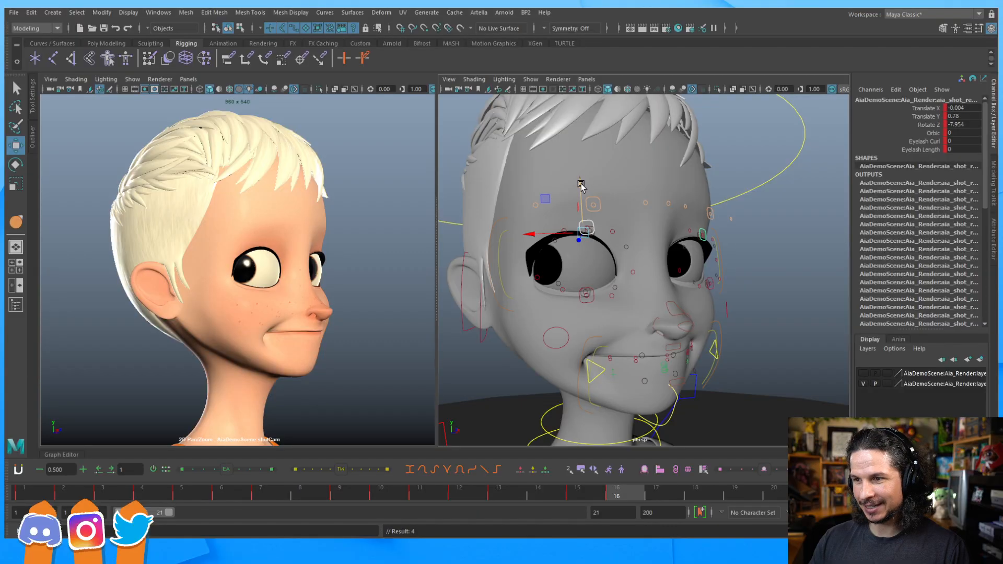
Step: Stretch both eyes vertically with their outer side controls, to Scale Y 1.066 on the near eye
left_click(514, 250)
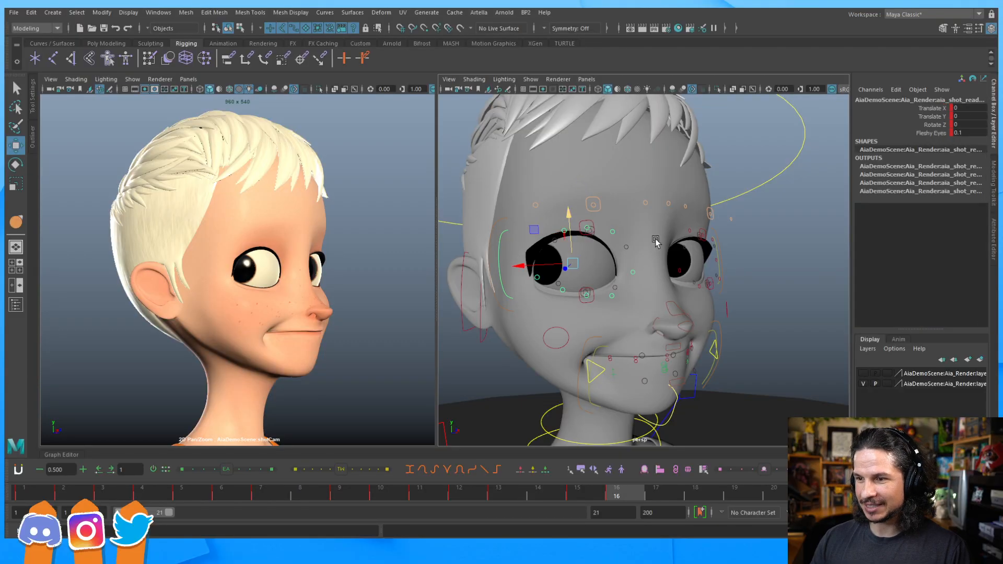
left_click(714, 233)
left_click(499, 220, "shift")
key("r")
left_click_drag(569, 216, 569, 211)
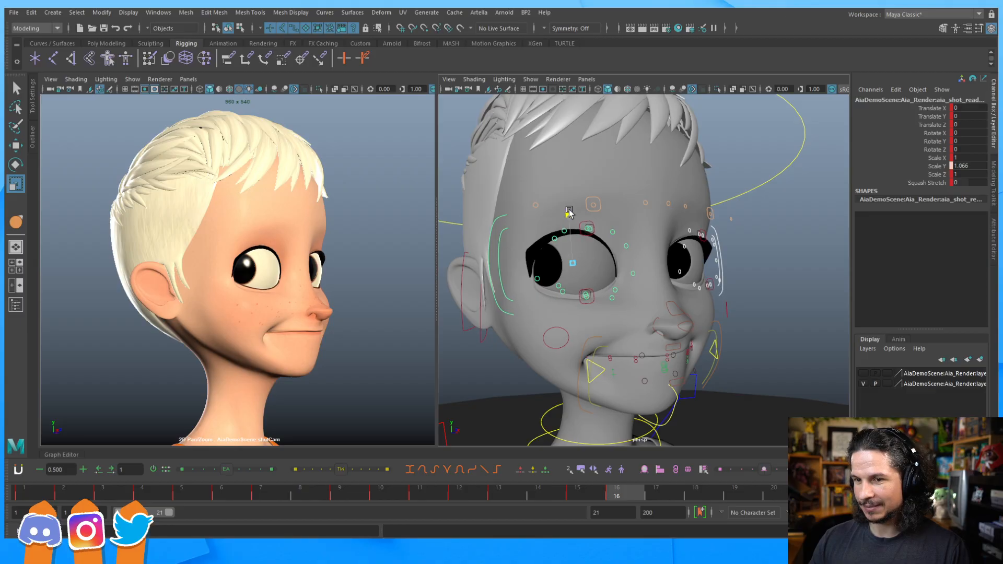
middle_click_drag(645, 282, 673, 278, "alt")
right_click_drag(674, 279, 719, 287, "alt")
left_click_drag(669, 280, 617, 267, "alt")
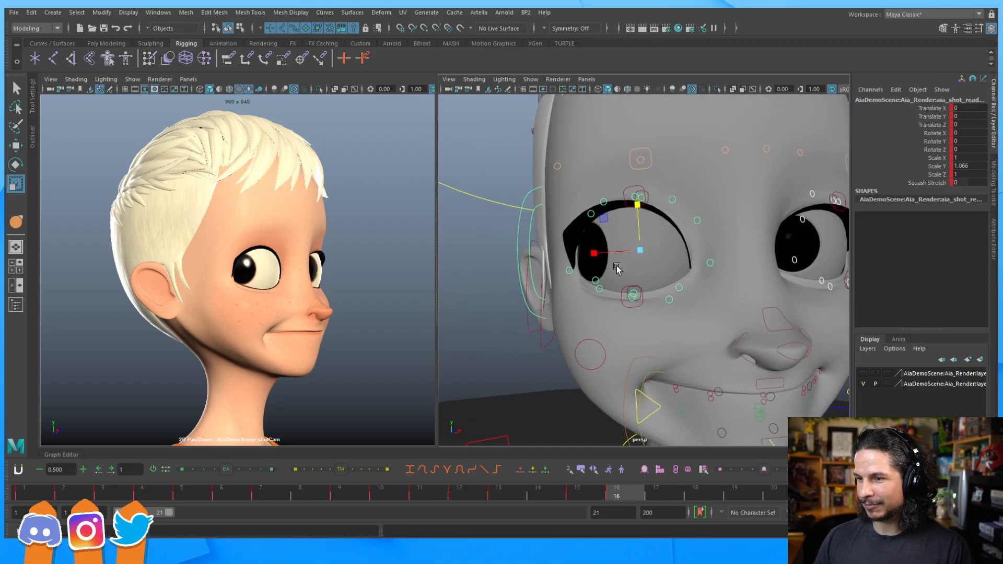
Step: Lower the small lower-eyelid controls of both eyes together to Translate Y -0.296
right_click_drag(617, 267, 605, 291, "alt")
left_click(564, 287)
middle_click_drag(665, 260, 585, 257, "alt")
left_click(810, 275)
key("w")
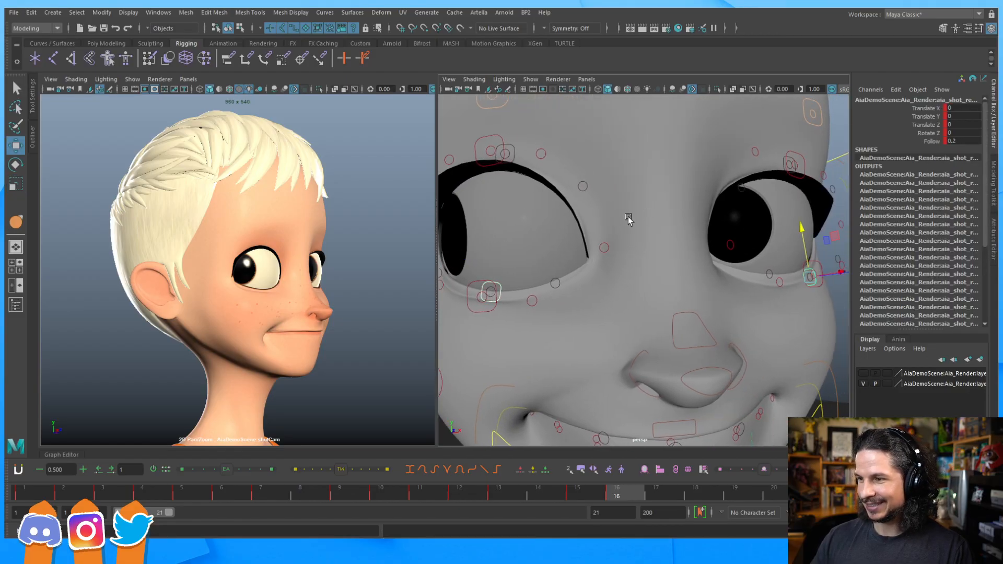
left_click_drag(802, 230, 804, 234)
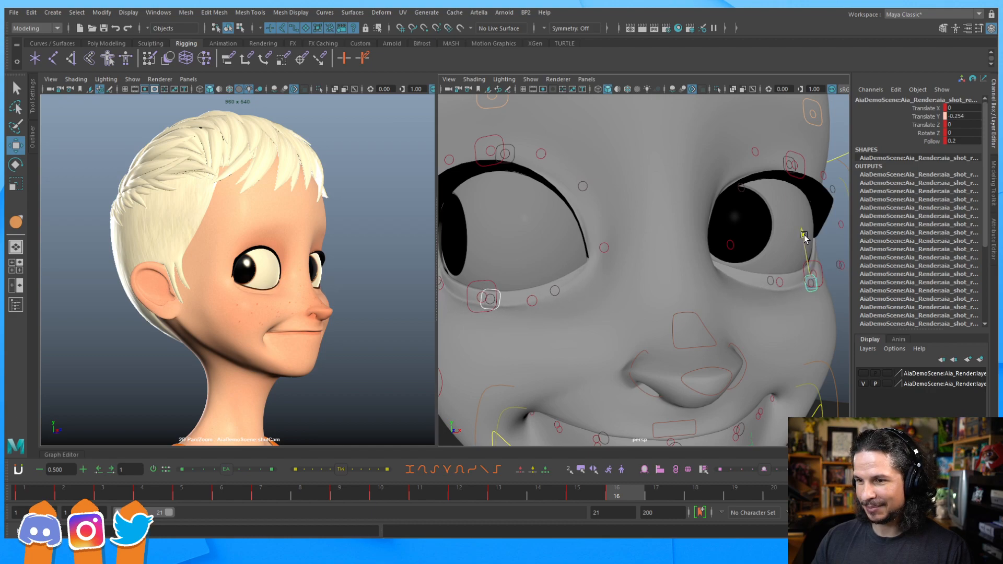
Step: Select both cheek controls and lower them to Translate Y -1.036
right_click_drag(778, 220, 649, 289, "alt")
middle_click_drag(650, 289, 649, 235, "alt")
left_click(834, 291)
right_click_drag(651, 294, 492, 331, "alt")
middle_click_drag(492, 331, 508, 310, "alt")
left_click(525, 292, "shift")
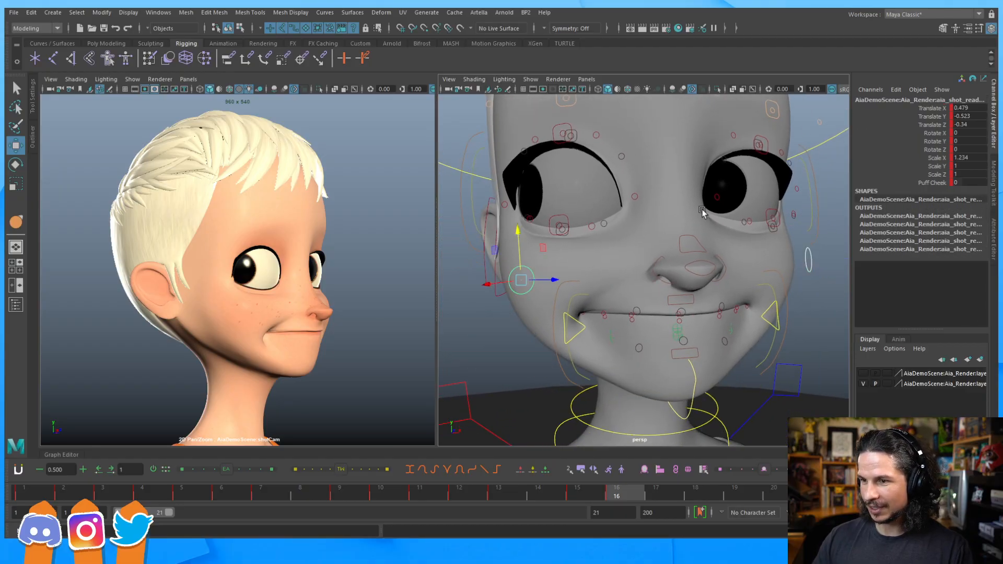
left_click_drag(518, 232, 520, 246)
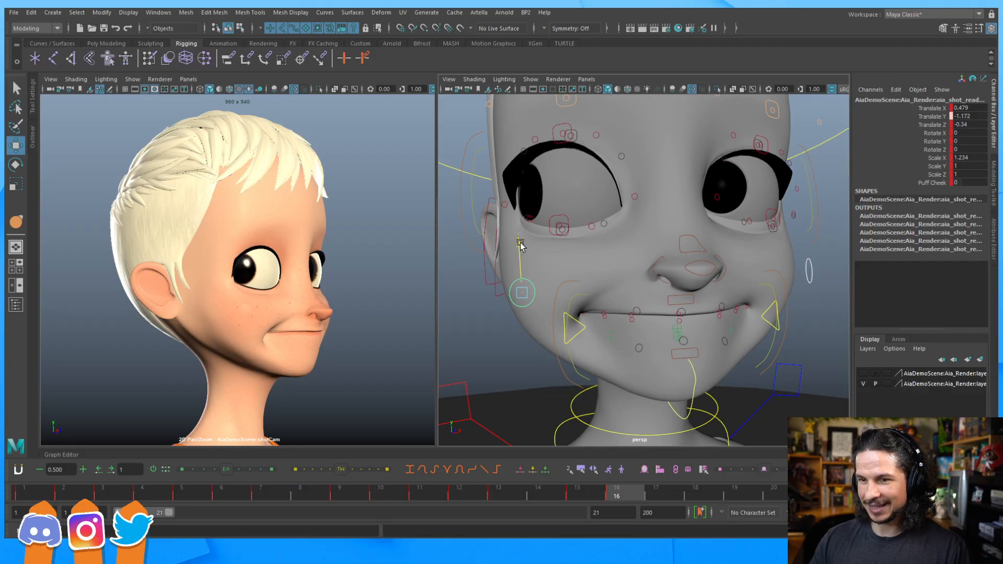
left_click_drag(520, 242, 521, 240)
scroll(610, 221, "up", 1)
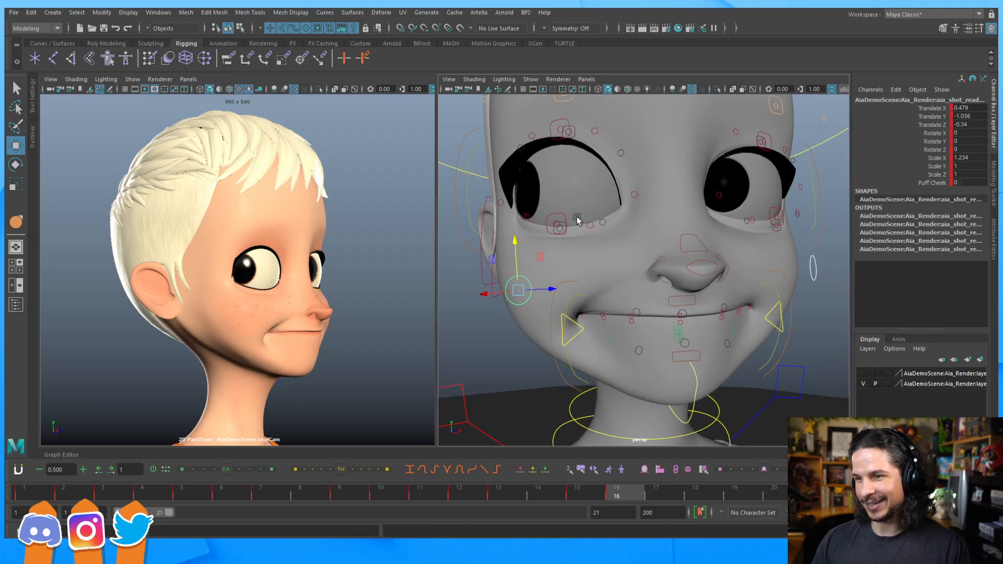
Step: Reselect the small lower-eyelid controls beneath both eyes and raise them very slightly
left_click(556, 231)
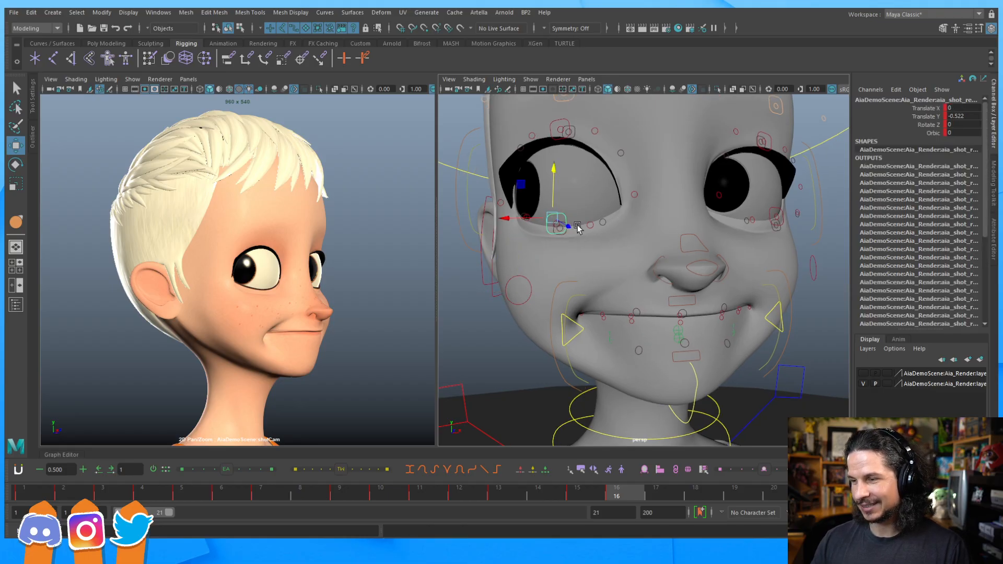
scroll(725, 229, "up", 3)
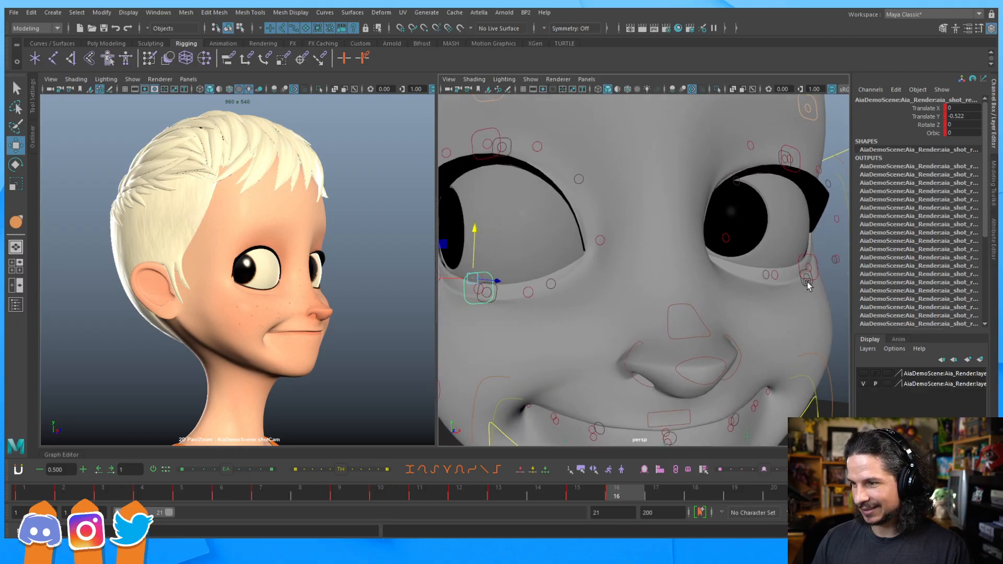
left_click(807, 283)
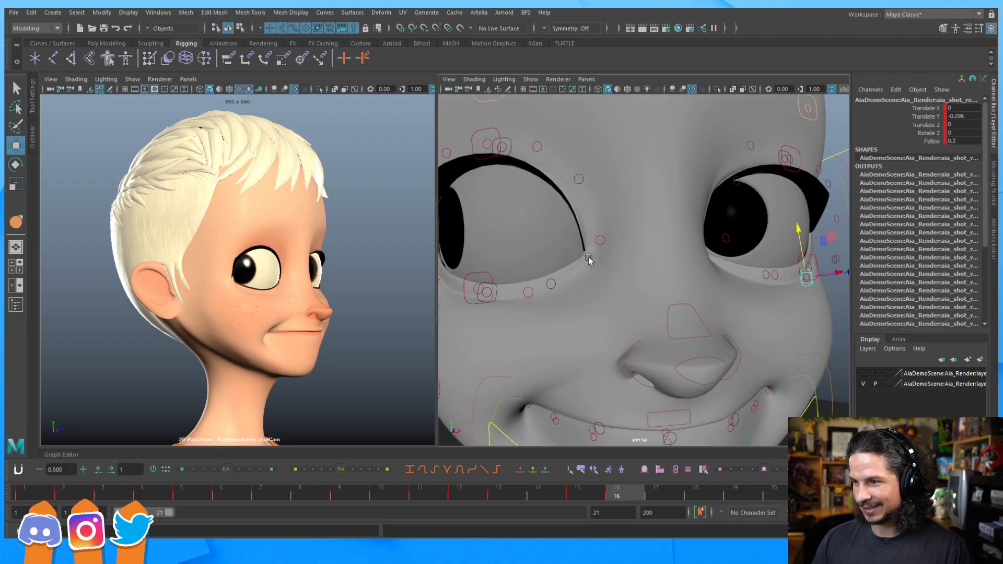
left_click(496, 291)
left_click_drag(491, 243, 491, 239)
Step: Select the main brow controls above both eyes, lower them slightly, and clear the selection
right_click_drag(697, 189, 562, 219, "alt")
left_click_drag(562, 219, 672, 217, "alt")
left_click(645, 197)
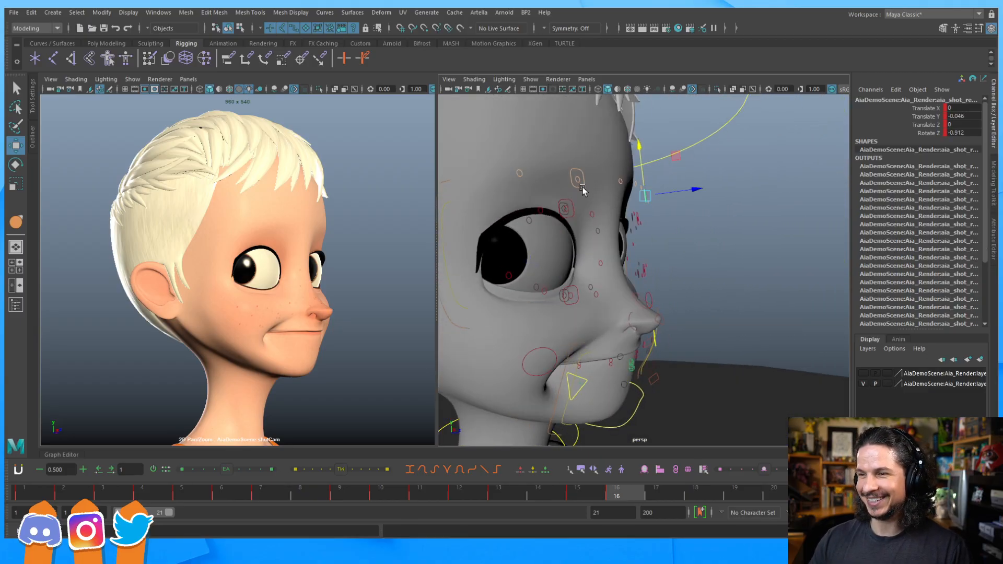
left_click(578, 180)
left_click_drag(570, 138, 574, 139)
left_click(683, 219)
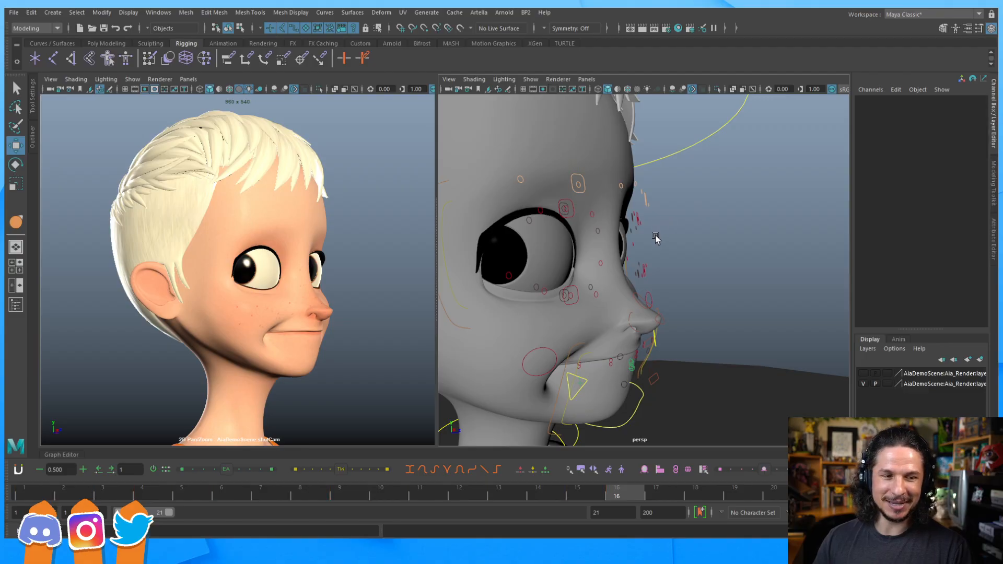
Step: Compare the character's pose with the puppet meme reference image in the browser window, and move that window away
left_click_drag(637, 248, 611, 268, "alt")
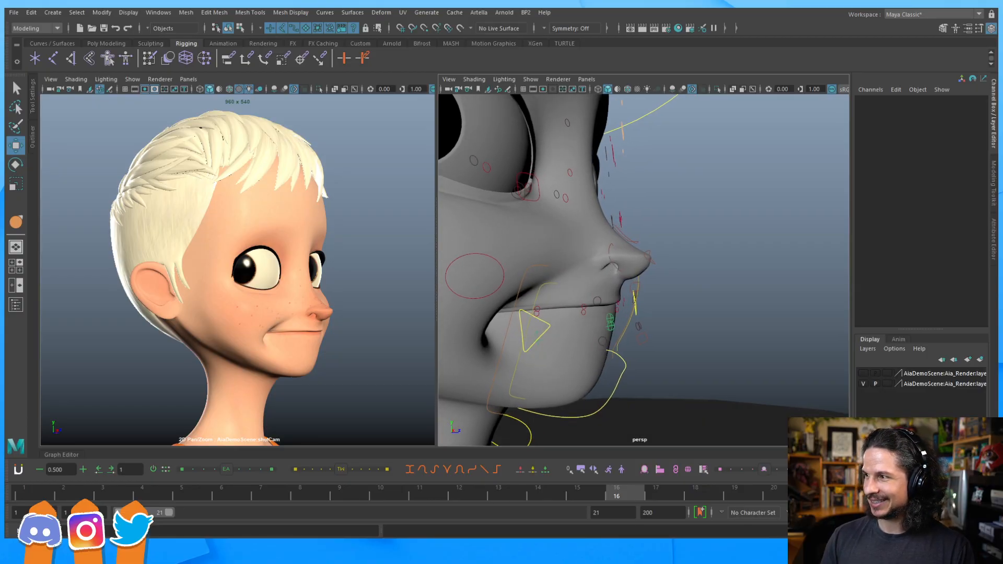
left_click_drag(997, 60, 674, 50)
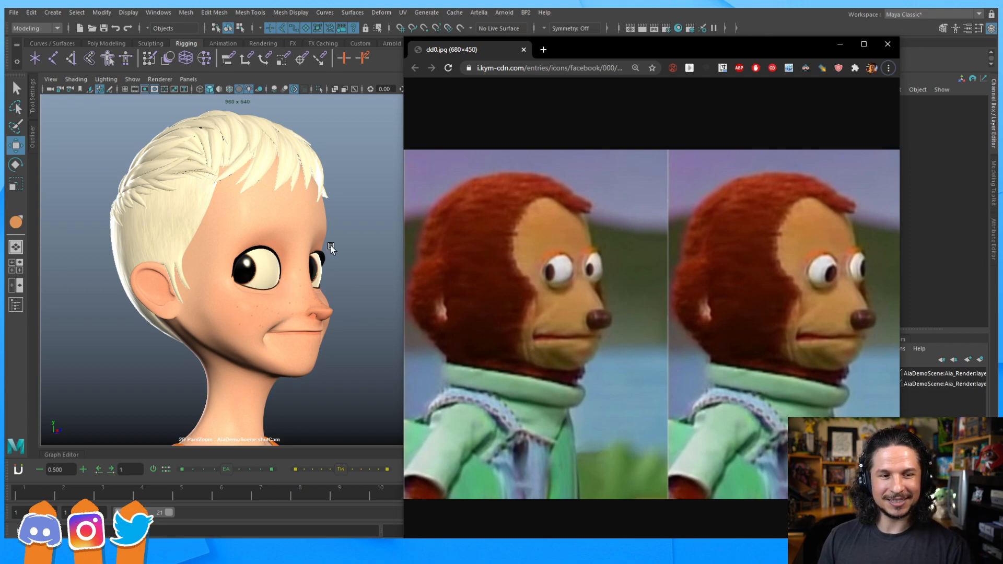
left_click_drag(578, 52, 1002, 53)
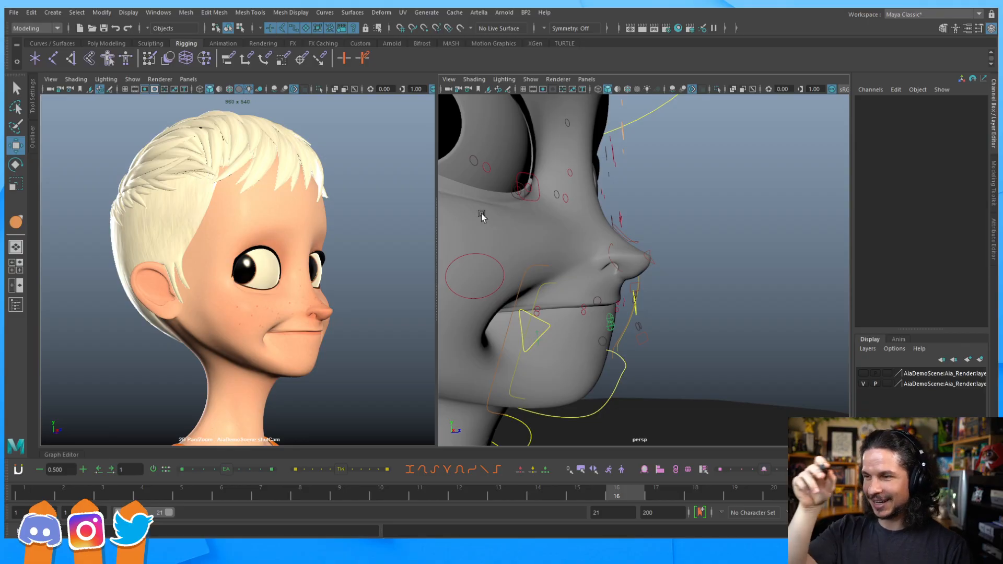
Step: Rotate the head control to Rotate X -6.67, Y -0.228, Z 3.826 and key it at frame 16
left_click_drag(555, 178, 514, 254, "alt")
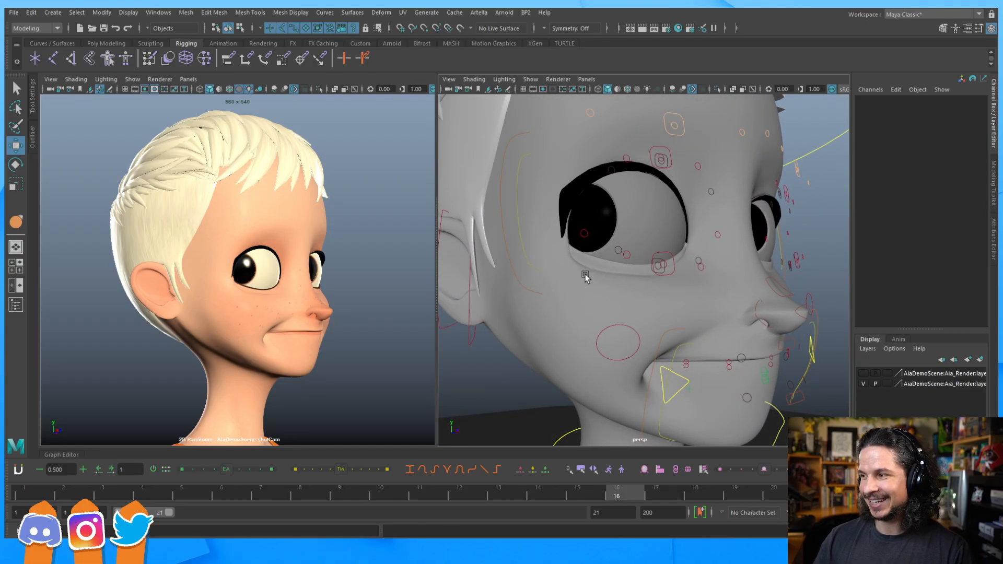
right_click_drag(733, 176, 577, 186, "alt")
left_click_drag(769, 161, 781, 189)
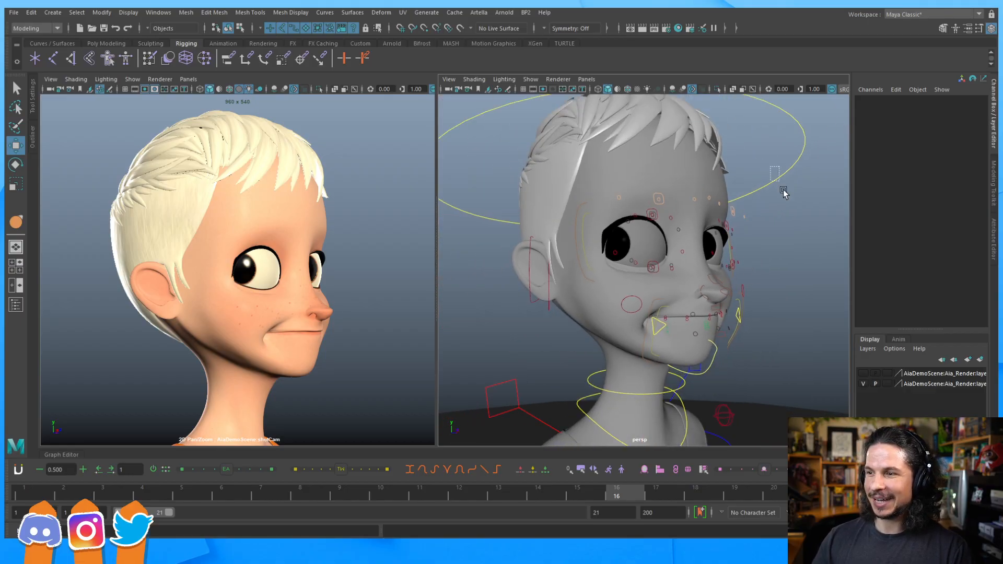
key("e")
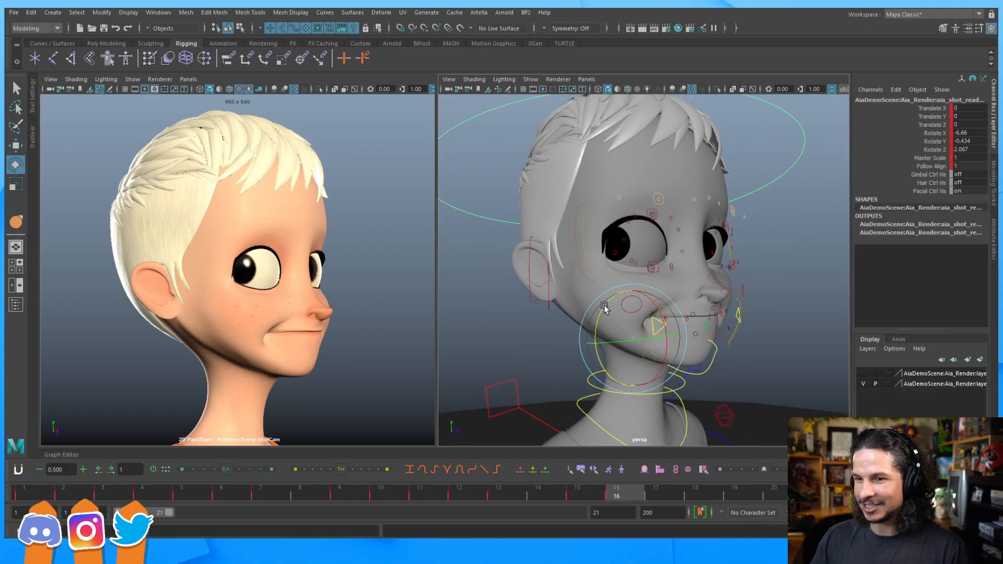
left_click_drag(604, 306, 604, 306)
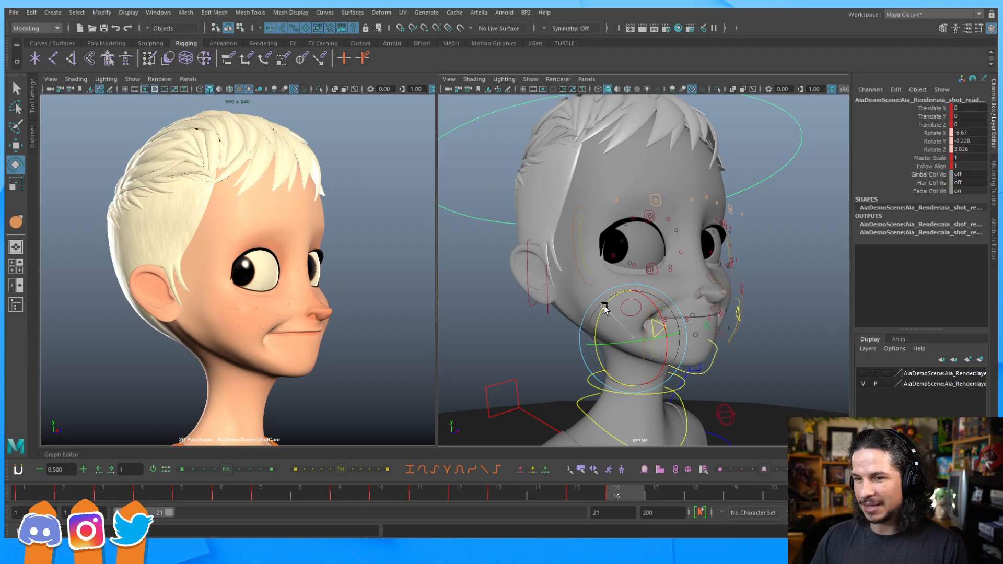
key("s")
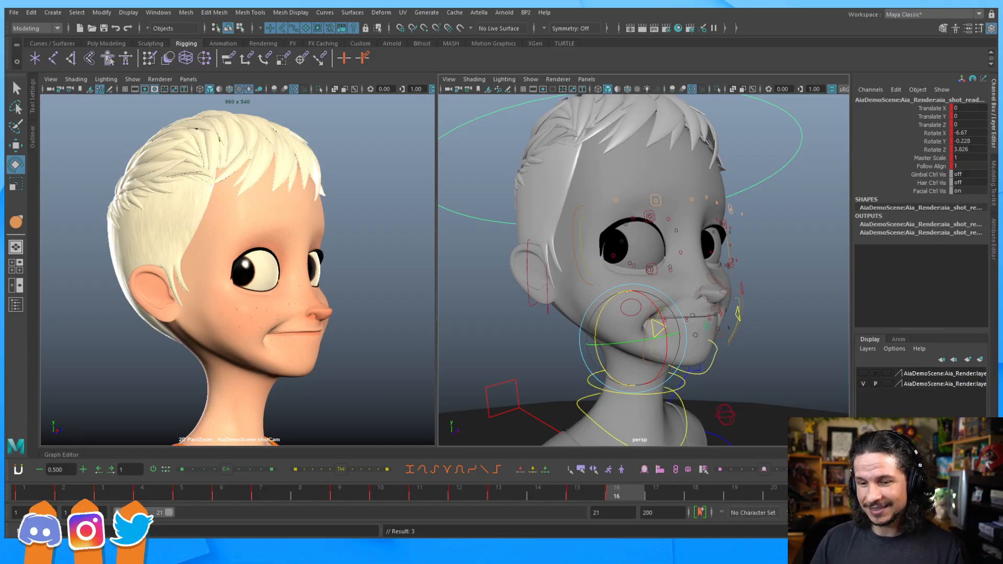
Step: Switch to the drawing application to view the mouth and nose sketches, and return to Maya
left_click(152, 549)
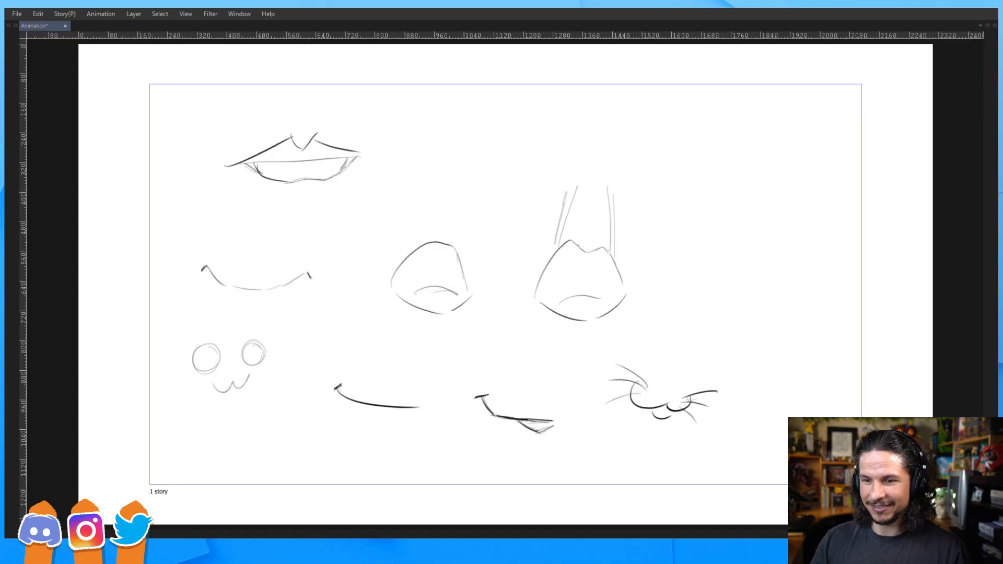
left_click(975, 9)
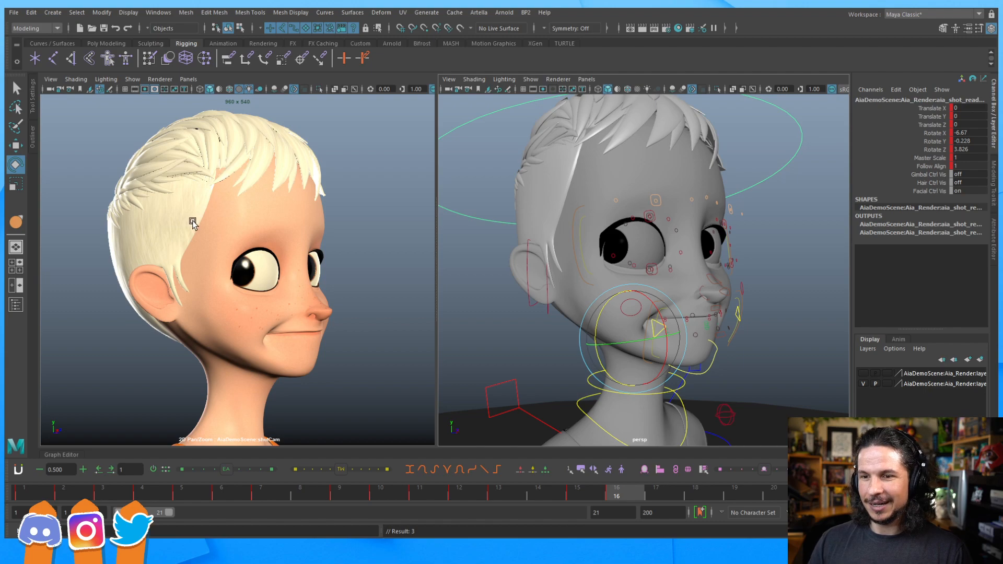
Step: Deselect everything and save the scene, accepting the student-version notices
left_click(501, 321)
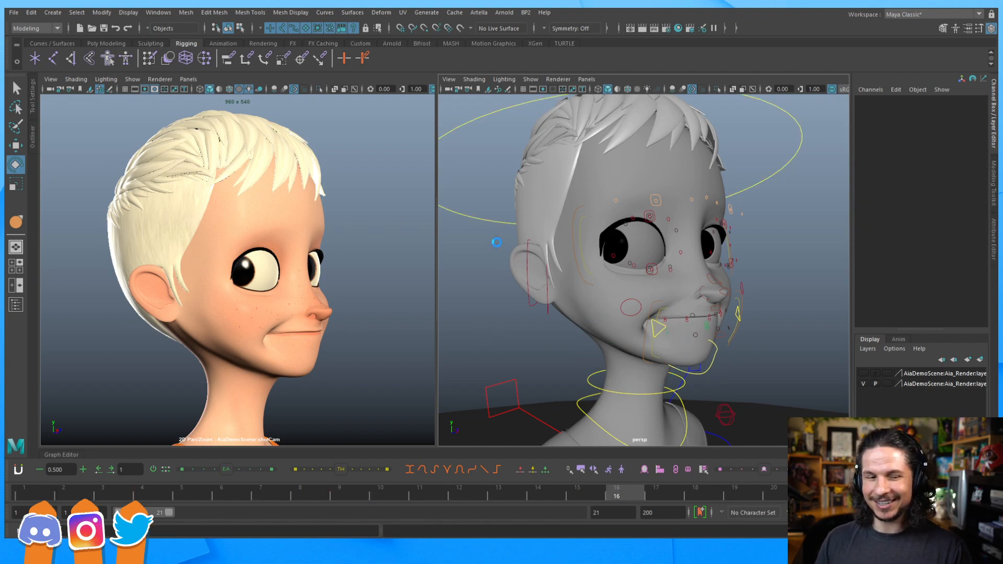
key("q")
key("ctrl+s")
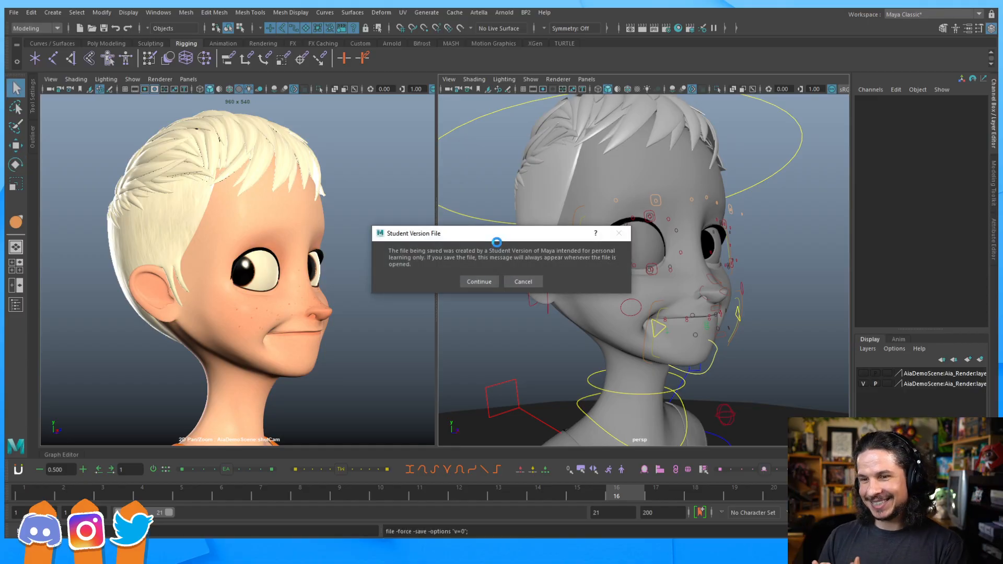
left_click(479, 281)
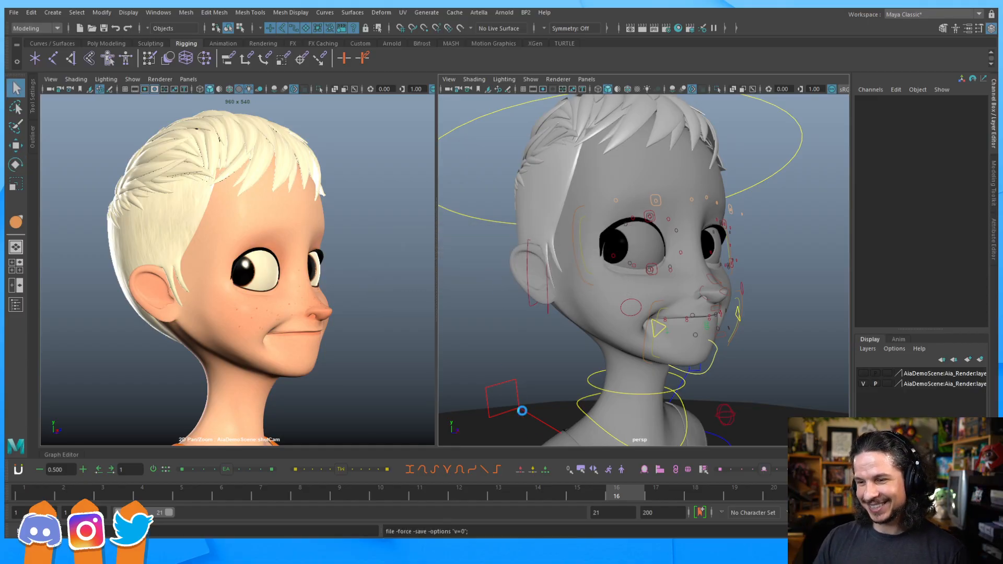
left_click(478, 281)
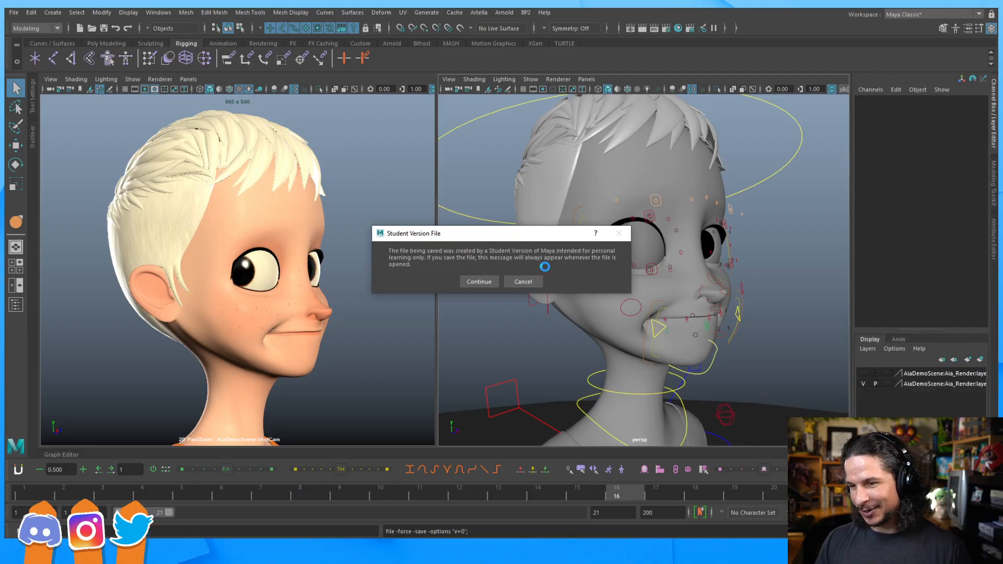
left_click(487, 281)
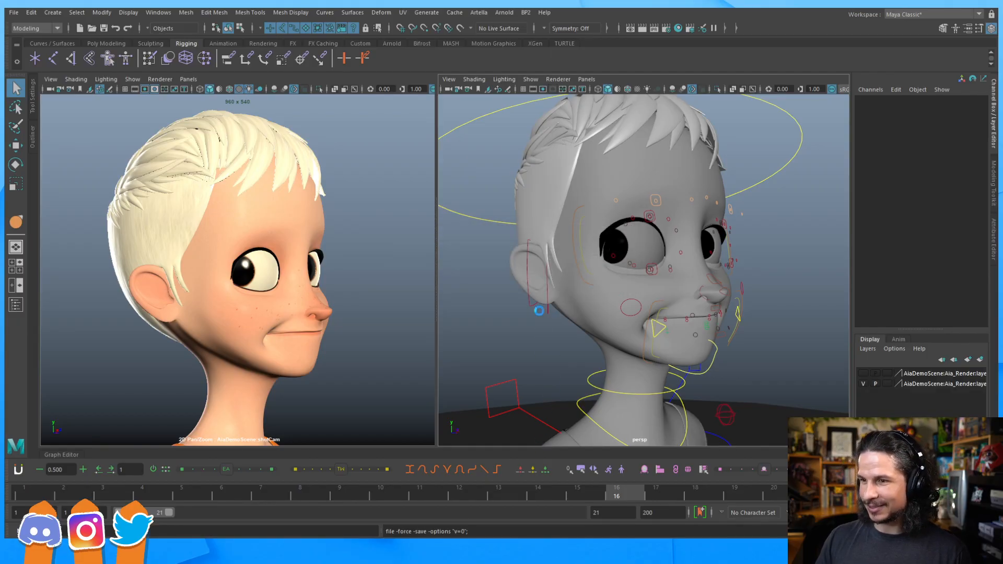
Step: Select the head control and compare the pose at frame 13 with the settling pose at frame 16
key("e")
left_click_drag(481, 193, 470, 255)
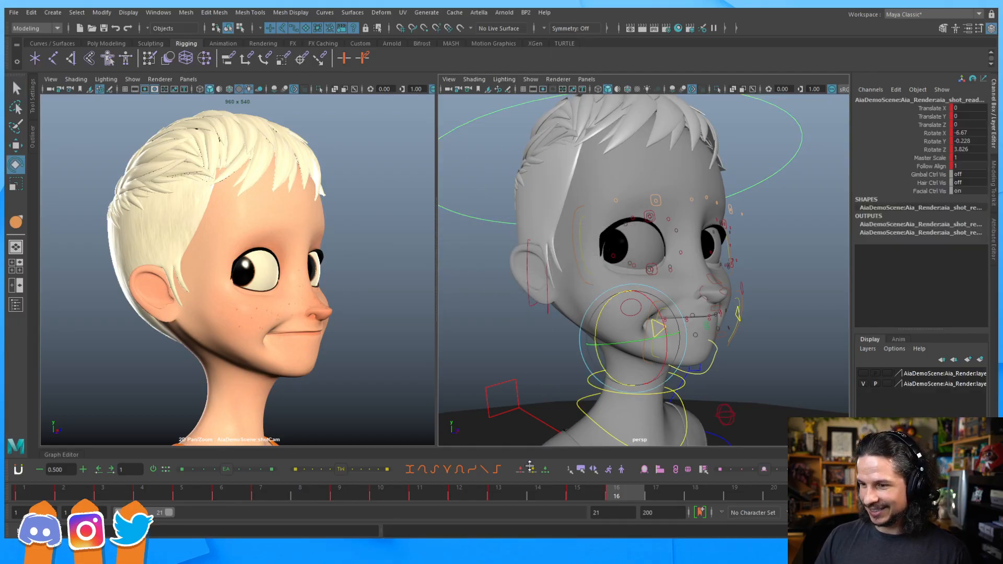
left_click(512, 491)
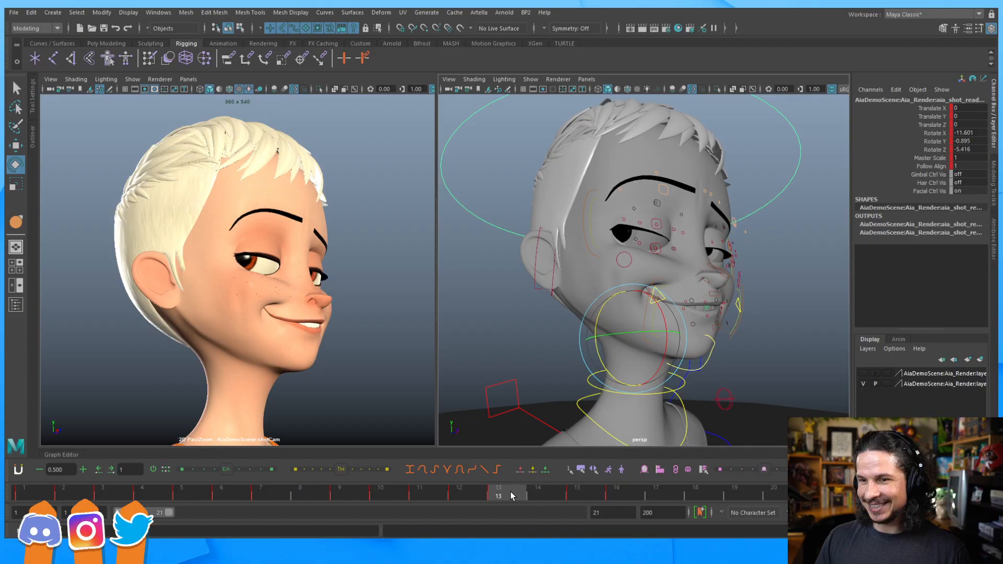
left_click(619, 493)
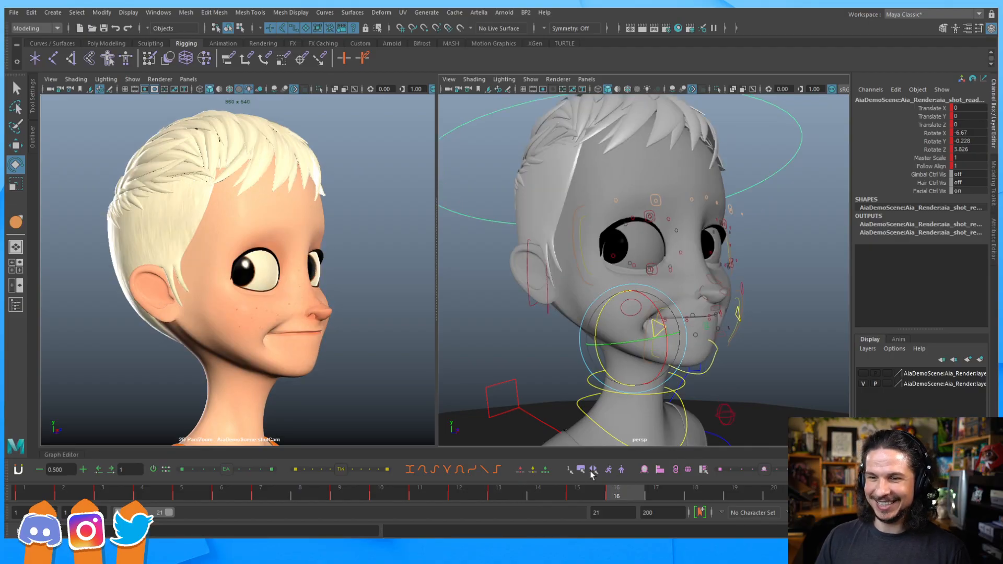